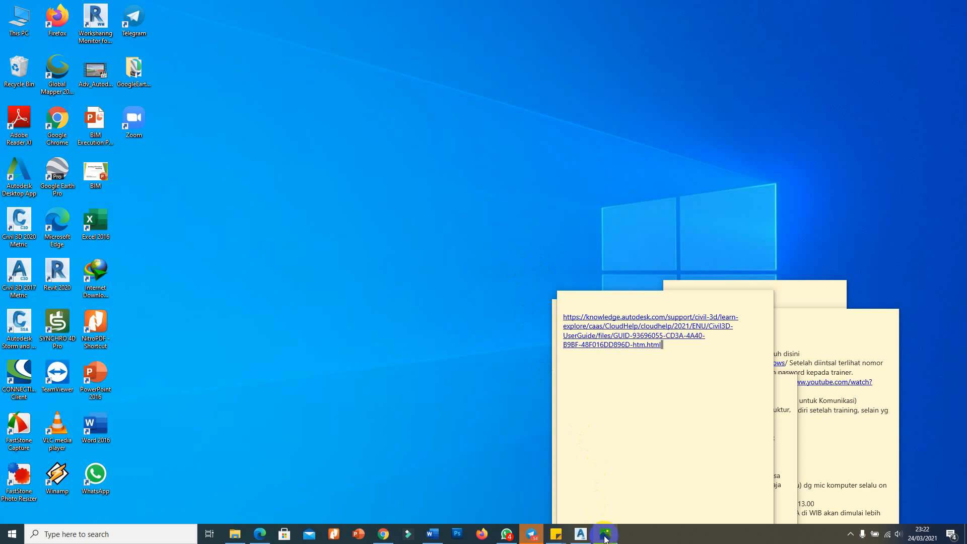
# Review the soil excavation requirements in the photo, minimize it and switch to the site drawing in AutoCAD Civil 3D.
pyautogui.click(605, 535)
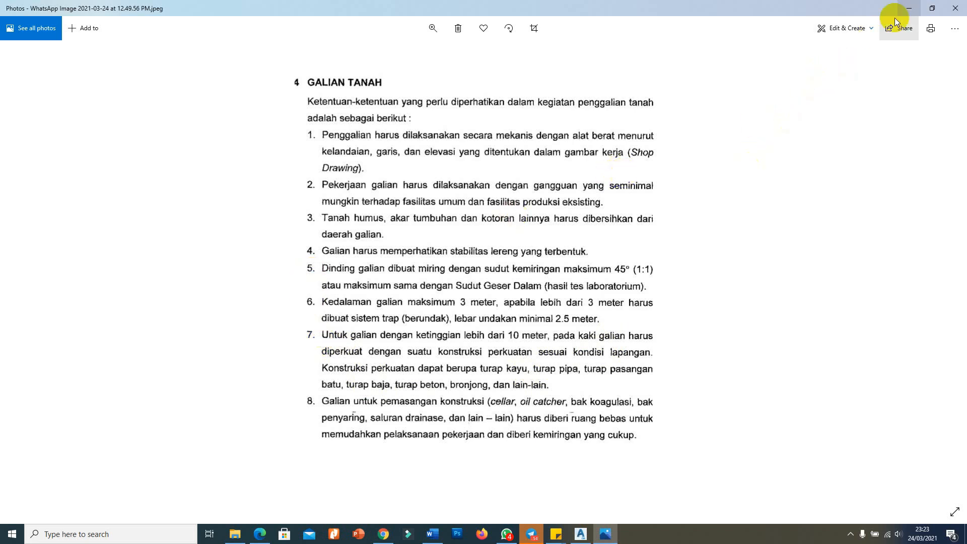
pyautogui.click(907, 9)
pyautogui.click(581, 534)
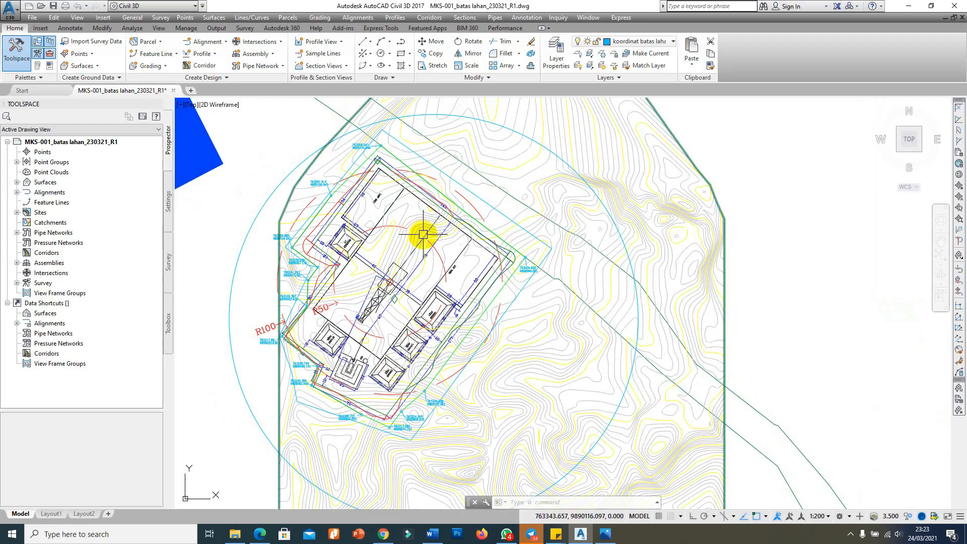
# Inspect the existing TIN surface under the site plan by selecting its contours, and clear the selection.
pyautogui.click(522, 153)
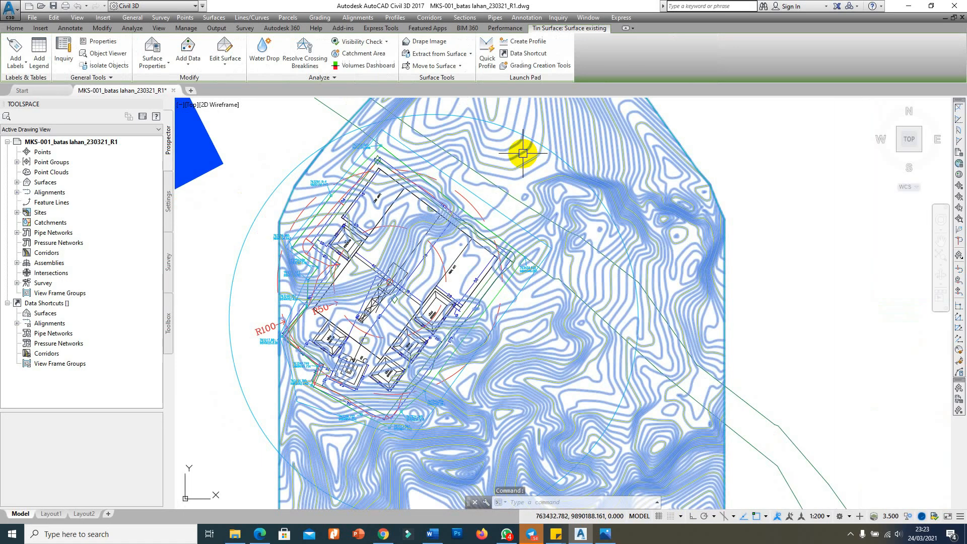
pyautogui.moveTo(523, 154)
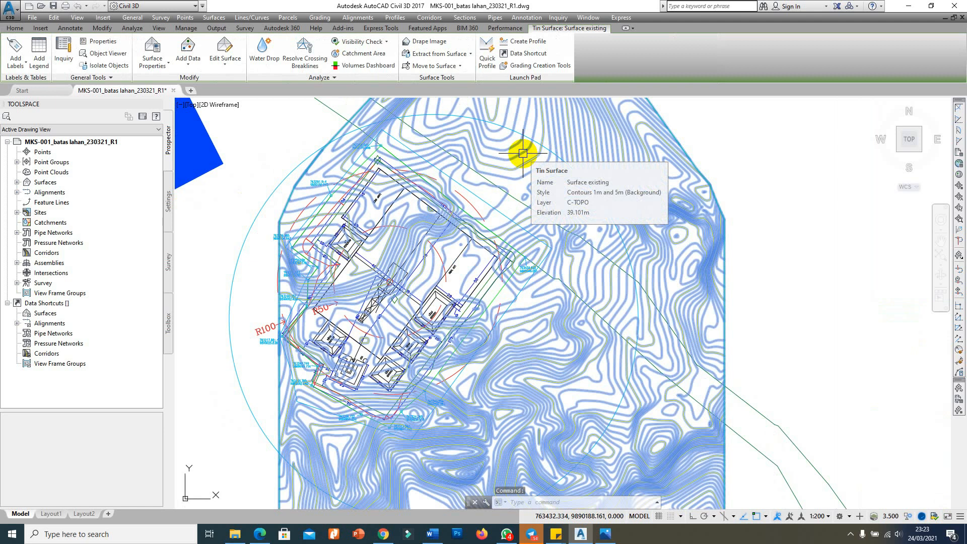
pyautogui.press('Escape')
pyautogui.scroll(5, 373, 175)
pyautogui.press('Escape')
pyautogui.scroll(-4, 388, 177)
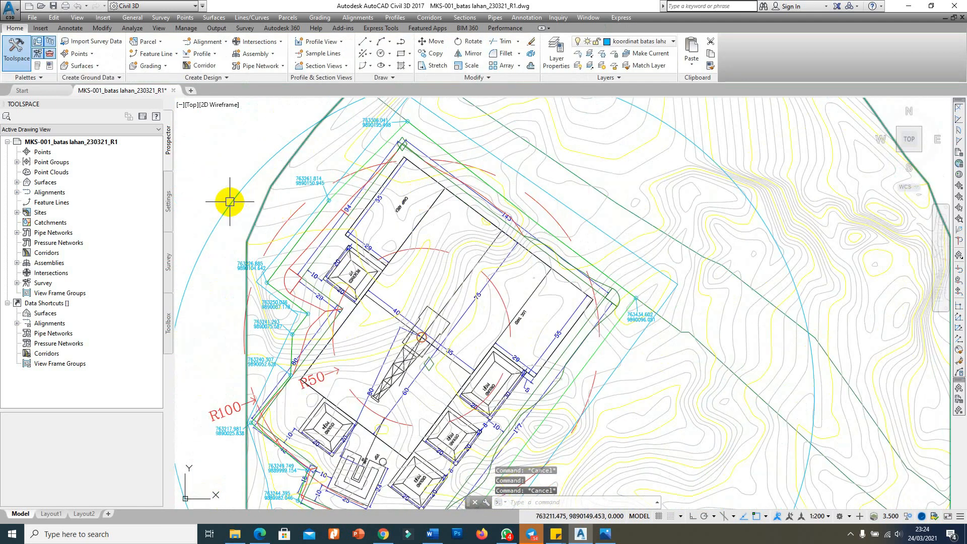
# Check the units and coordinate zone in the MKS-001_batas lahan_230321_R1 drawing settings, and close them without changes.
pyautogui.click(168, 199)
pyautogui.rightClick(91, 142)
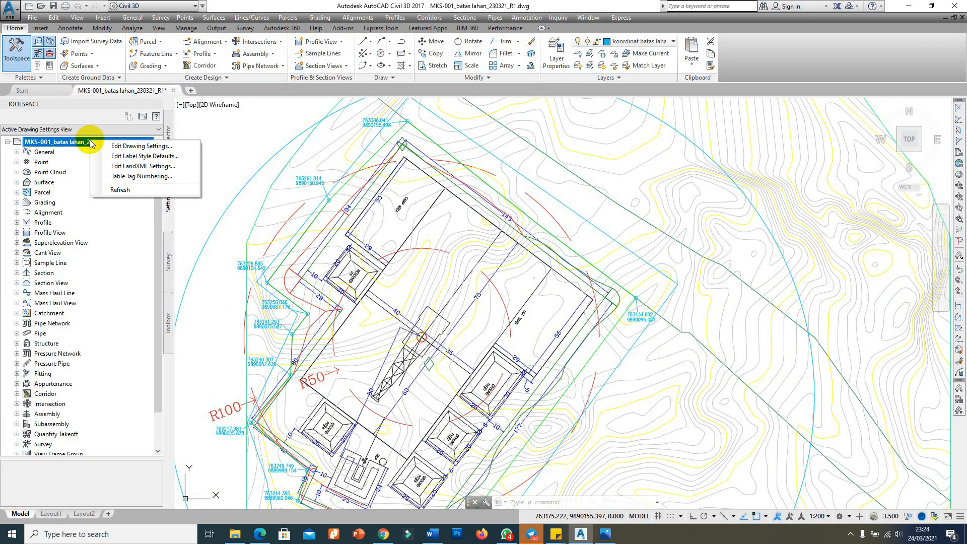
pyautogui.click(145, 145)
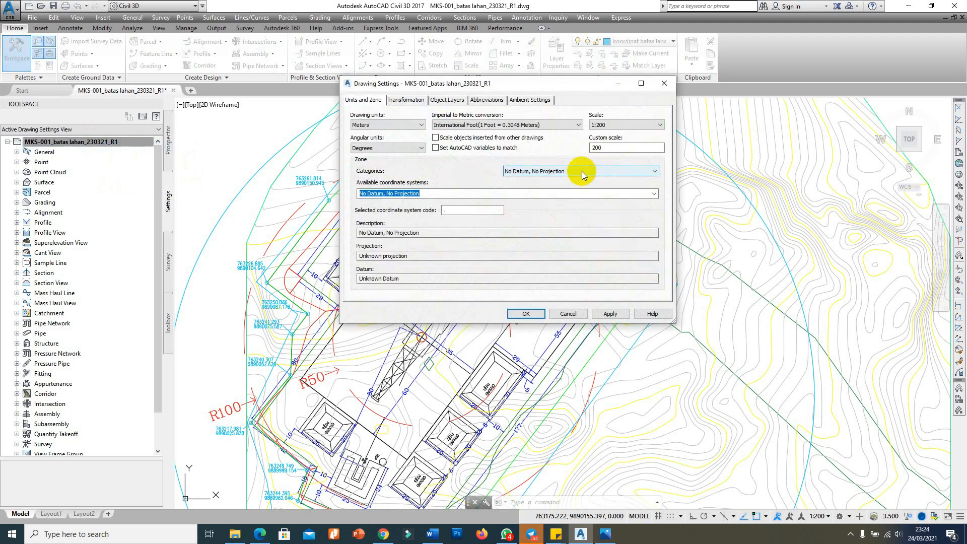
pyautogui.click(568, 314)
# Examine the coordinate data in the drawing's title block for the datum and UTM zone.
pyautogui.scroll(-2, 469, 262)
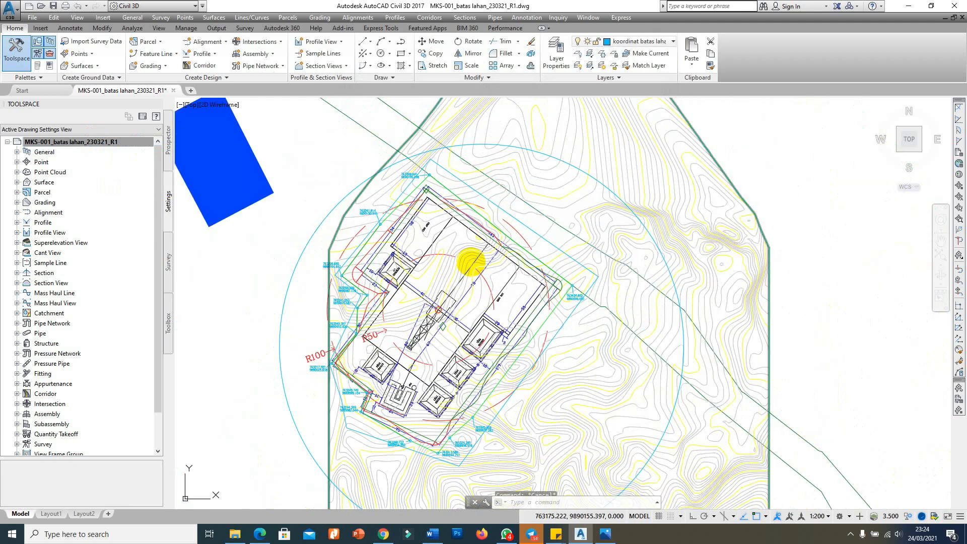
pyautogui.scroll(-6, 471, 261)
pyautogui.scroll(2, 590, 191)
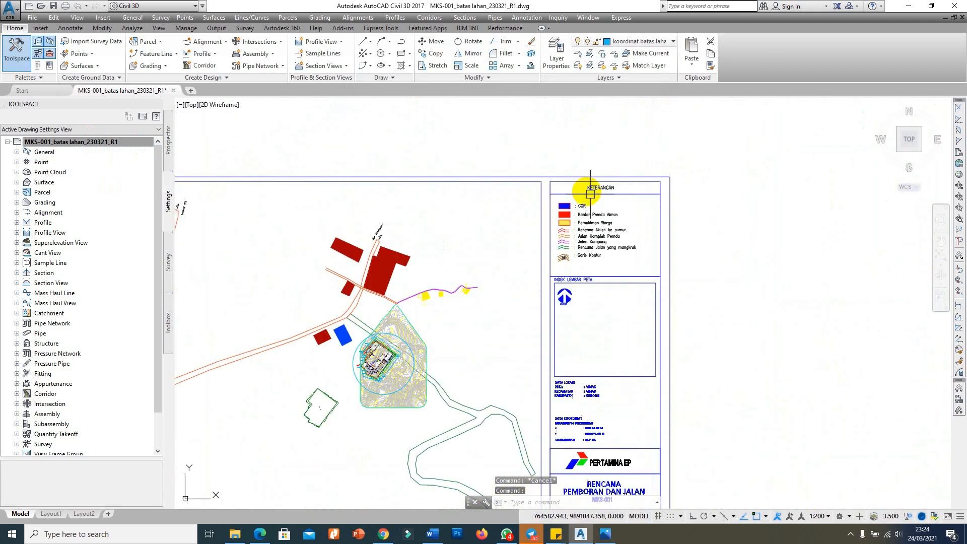
pyautogui.scroll(5, 578, 290)
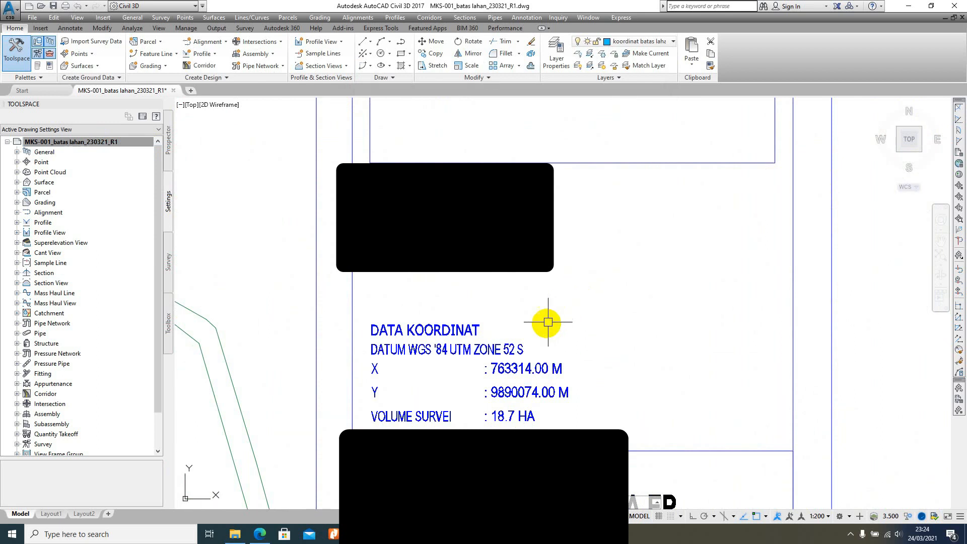
pyautogui.scroll(-6, 515, 269)
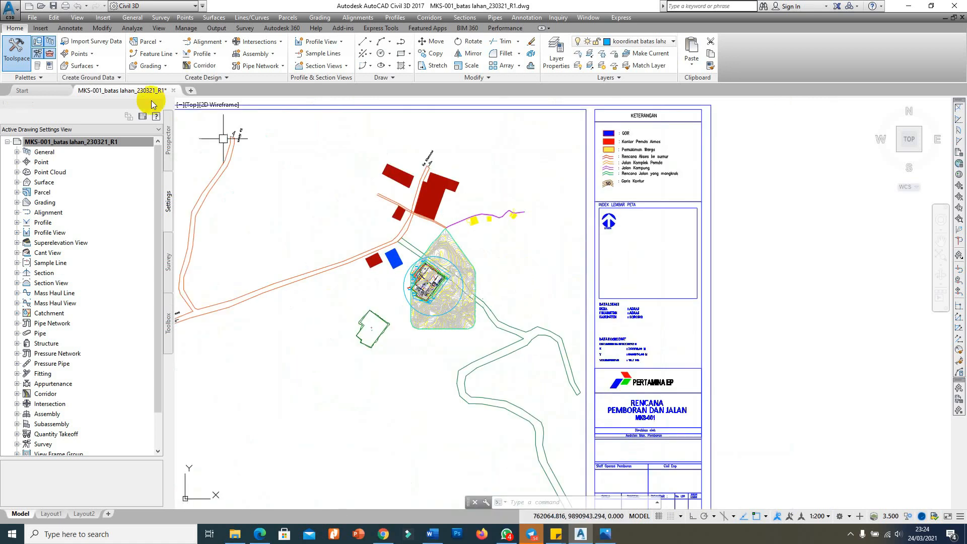
pyautogui.click(42, 6)
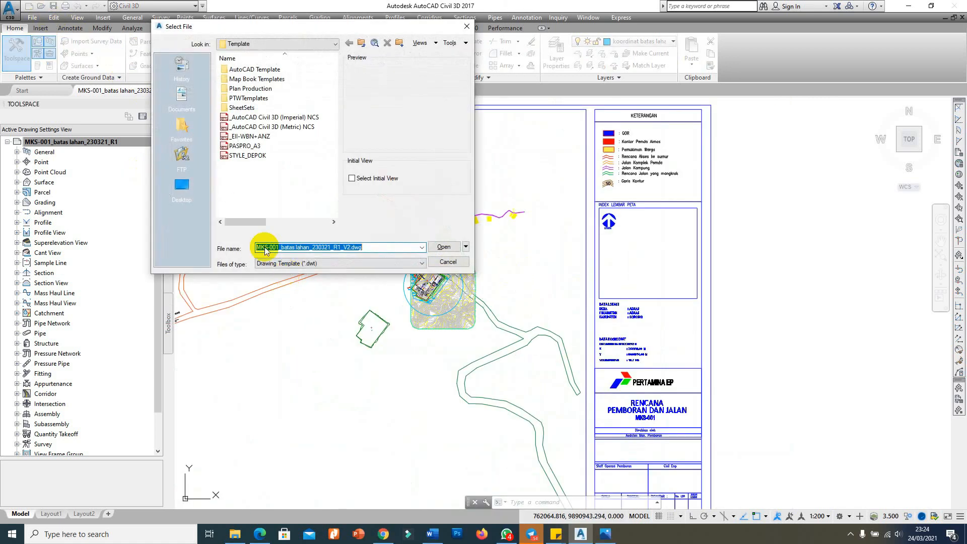
pyautogui.click(254, 137)
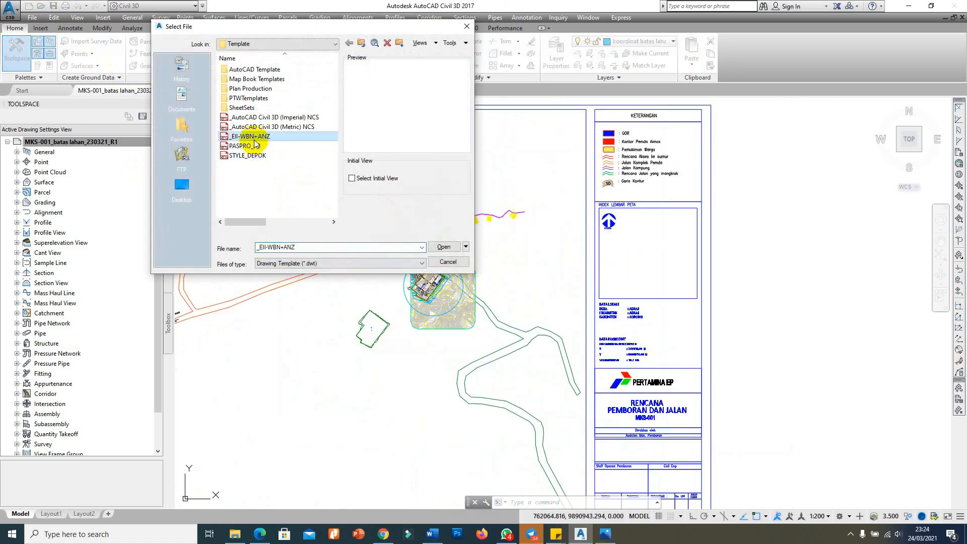
pyautogui.click(440, 247)
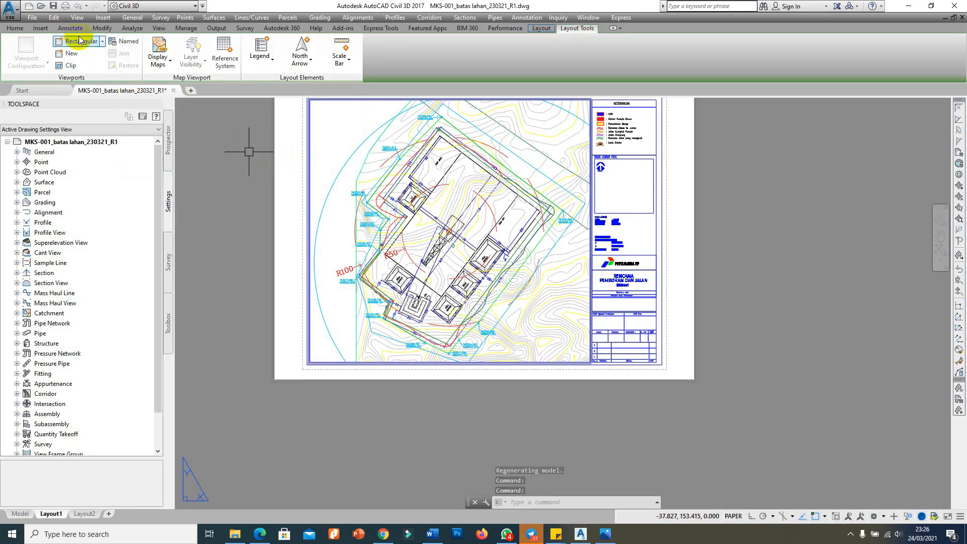
pyautogui.click(30, 6)
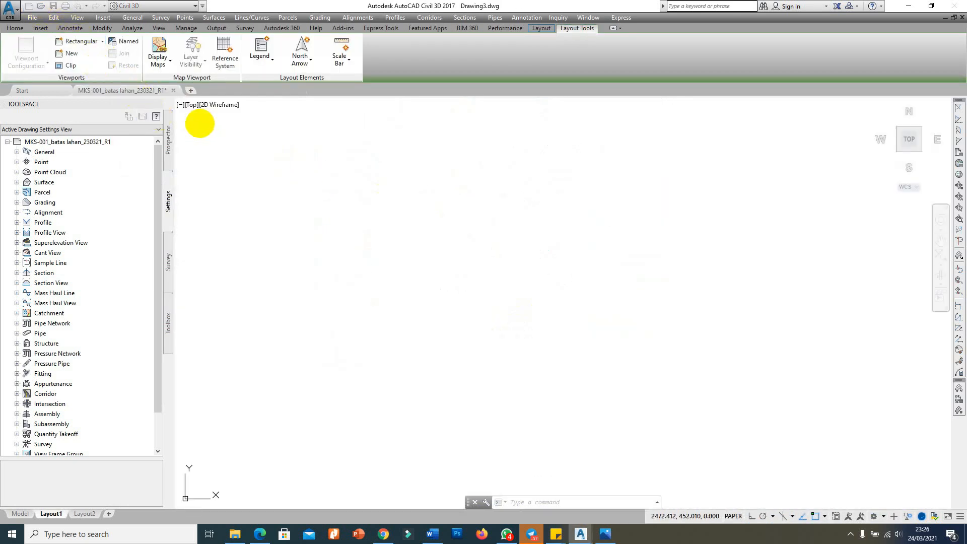
pyautogui.click(235, 90)
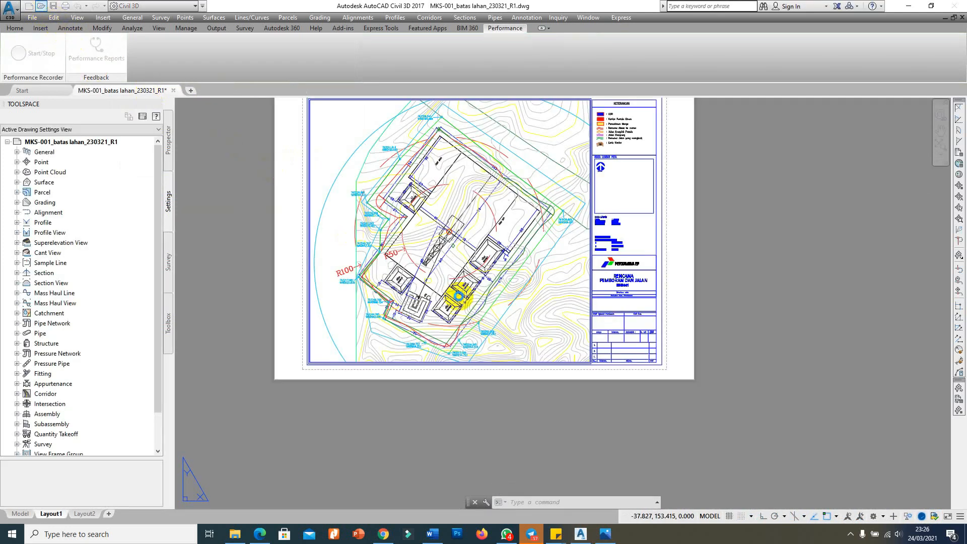
# Open the drawing template _EII-WBN+ANZ from the Template folder, filtering the files by Drawing Template (*.dwt).
pyautogui.hotkey('ctrl', 'o')
pyautogui.click(321, 263)
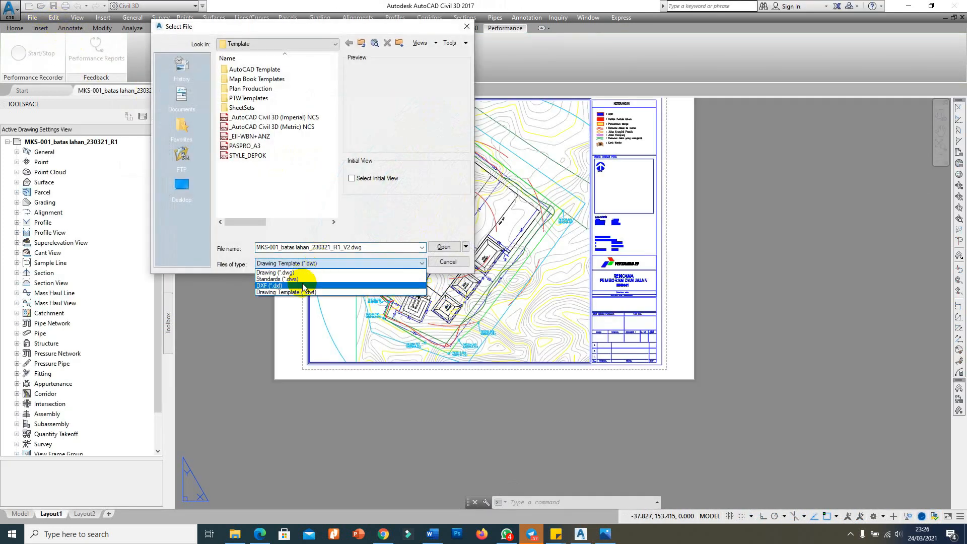
pyautogui.click(304, 292)
pyautogui.click(264, 137)
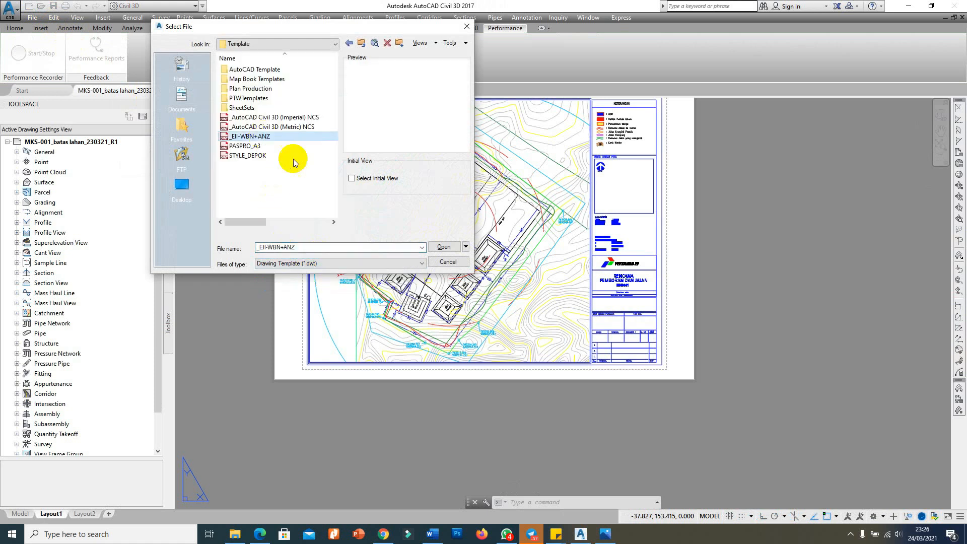
pyautogui.click(438, 247)
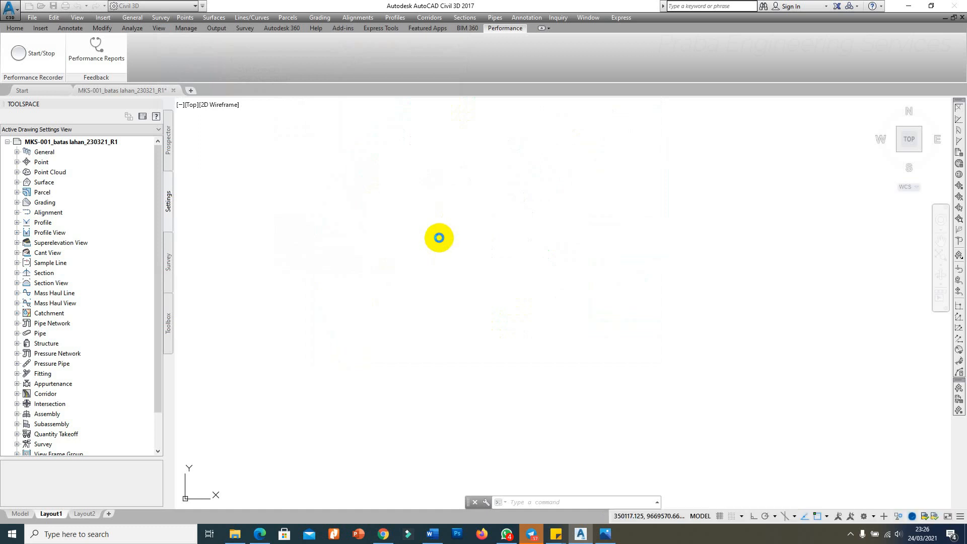
pyautogui.click(539, 283)
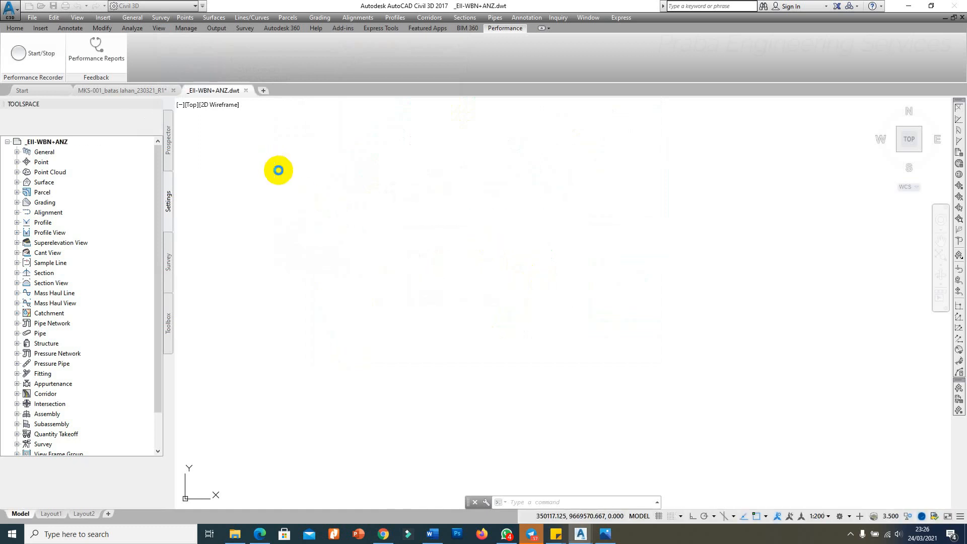
pyautogui.click(133, 91)
pyautogui.click(11, 7)
pyautogui.click(65, 81)
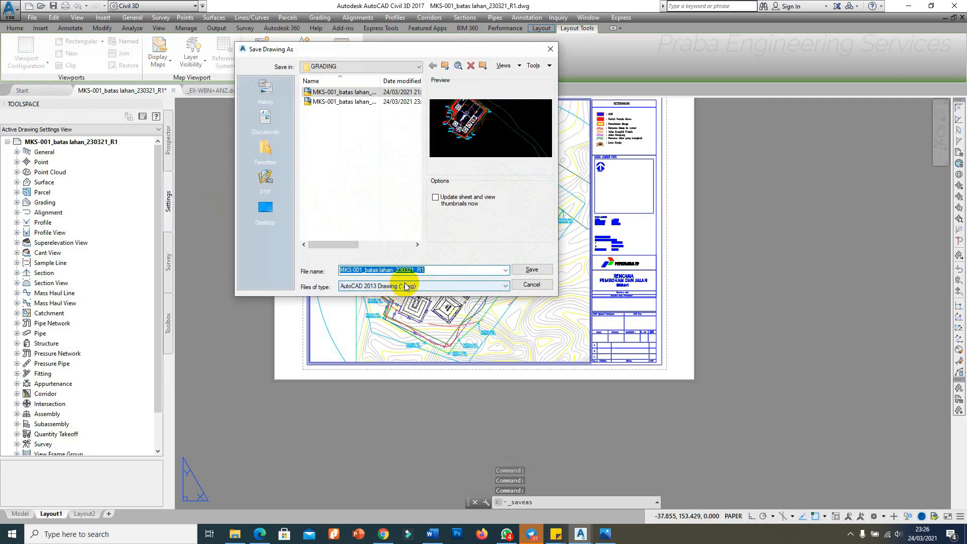
pyautogui.click(533, 285)
pyautogui.click(539, 283)
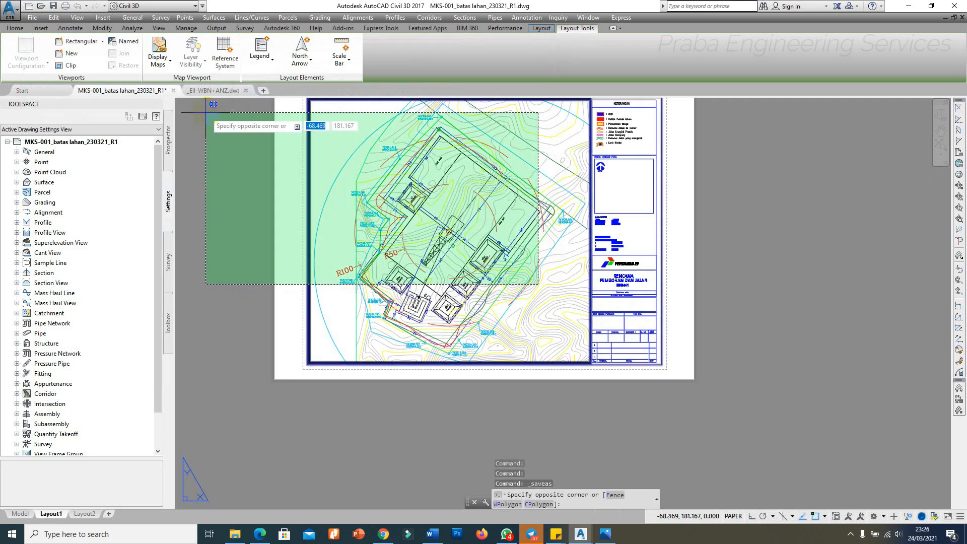
pyautogui.press('Escape')
# Start saving the opened _EII-WBN+ANZ template under another file, choosing the AutoCAD 2013 Drawing (*.dwg) file type.
pyautogui.click(206, 93)
pyautogui.click(32, 17)
pyautogui.click(58, 88)
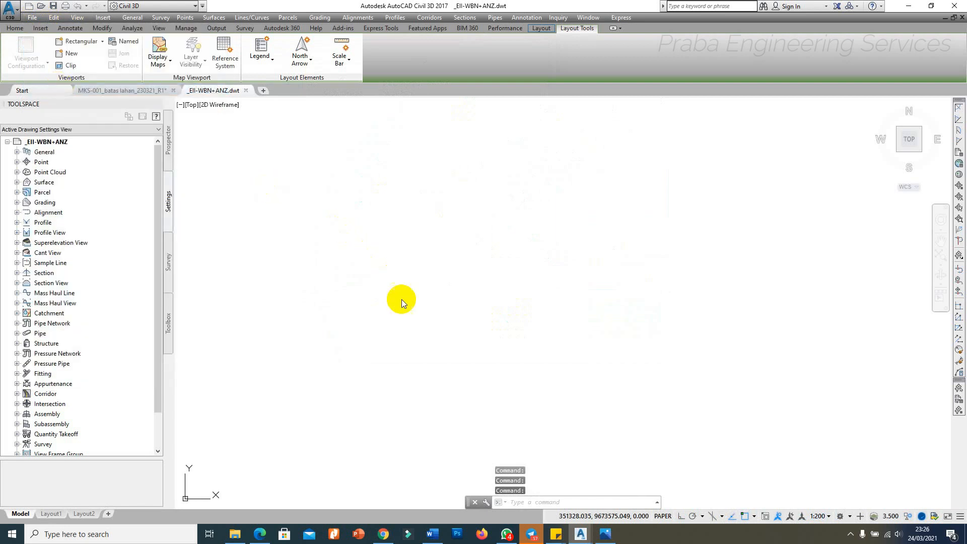
pyautogui.click(401, 286)
pyautogui.click(391, 295)
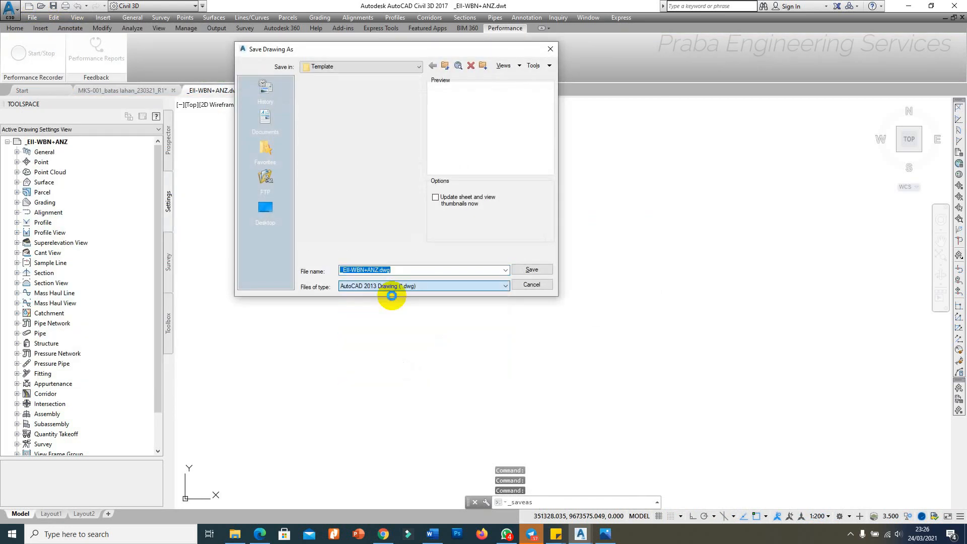
# Save the drawing as MKS-001_batas lahan_230321_R1_V2.dwg in the GRADING folder under Documents.
pyautogui.click(267, 121)
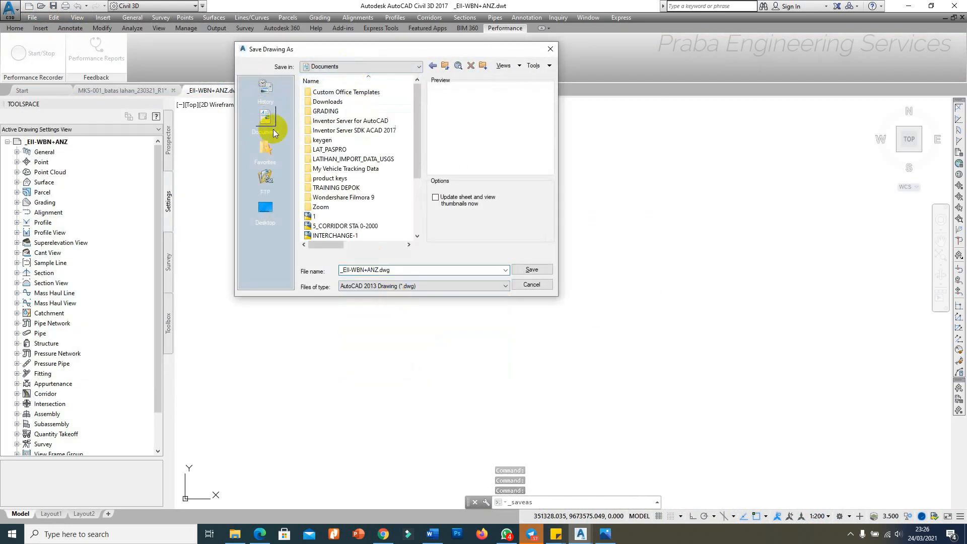
pyautogui.doubleClick(325, 112)
pyautogui.doubleClick(391, 269)
pyautogui.write('MKS-001_batas lahan_230321_R1')
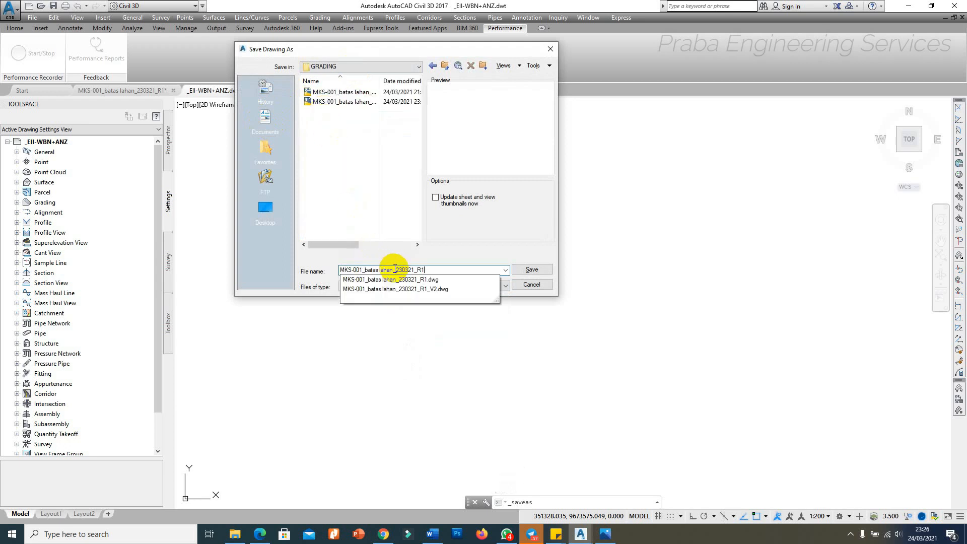
pyautogui.click(427, 289)
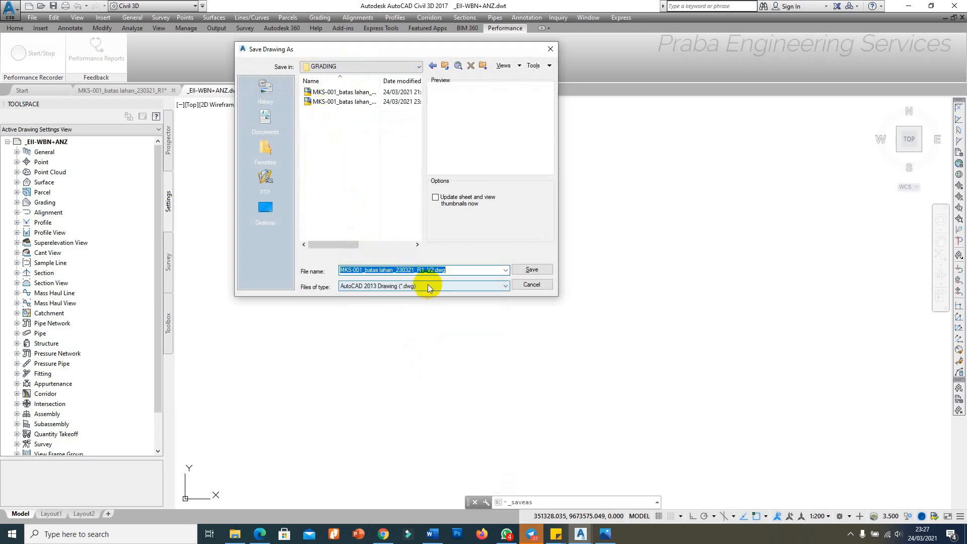
pyautogui.click(428, 269)
pyautogui.click(524, 271)
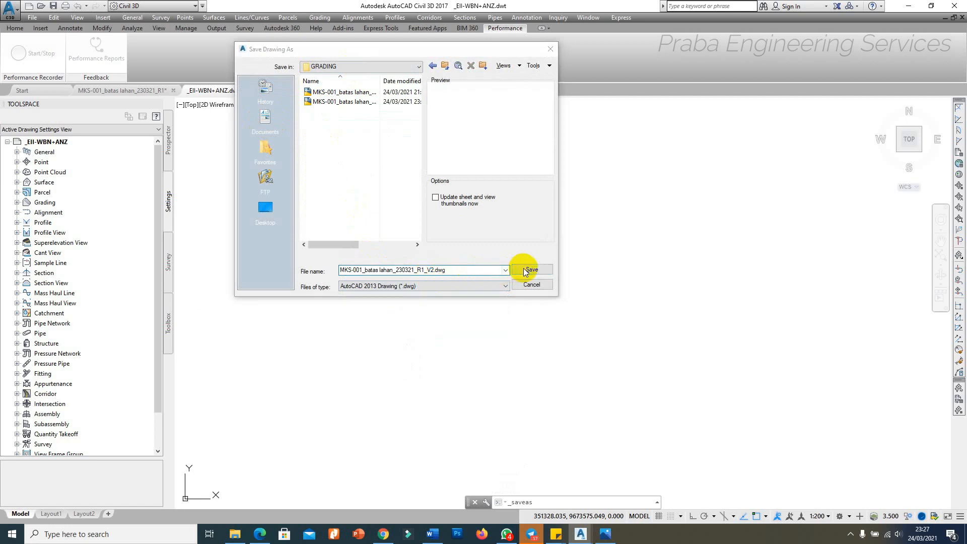
pyautogui.click(398, 197)
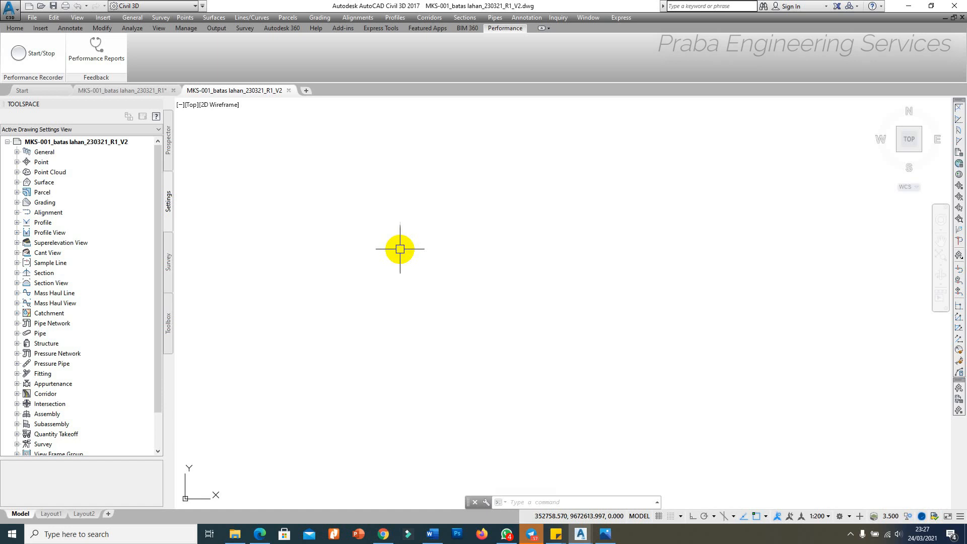
# In the new drawing's settings, set the zone category to UTM, WGS84 Datum.
pyautogui.rightClick(96, 141)
pyautogui.click(143, 149)
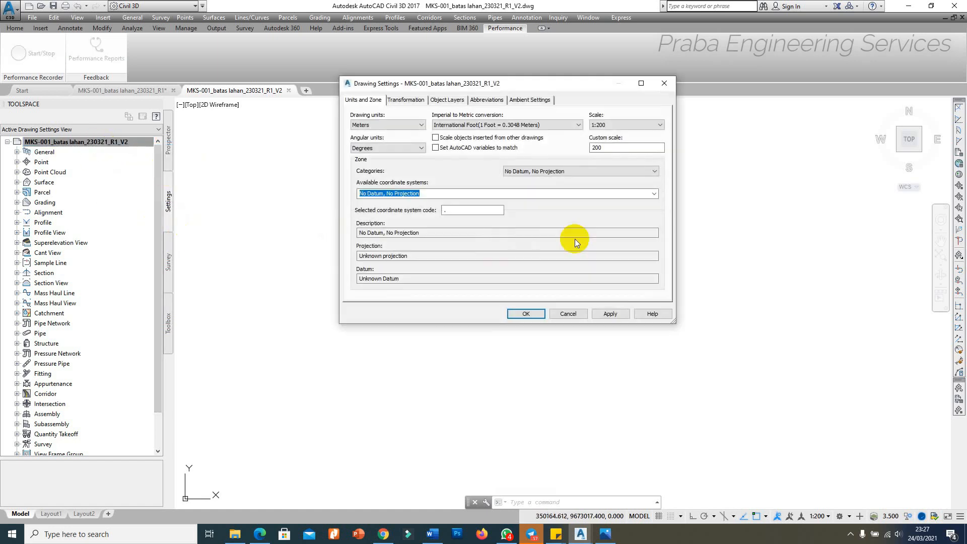
pyautogui.click(557, 171)
pyautogui.scroll(-12, 653, 257)
pyautogui.click(666, 306)
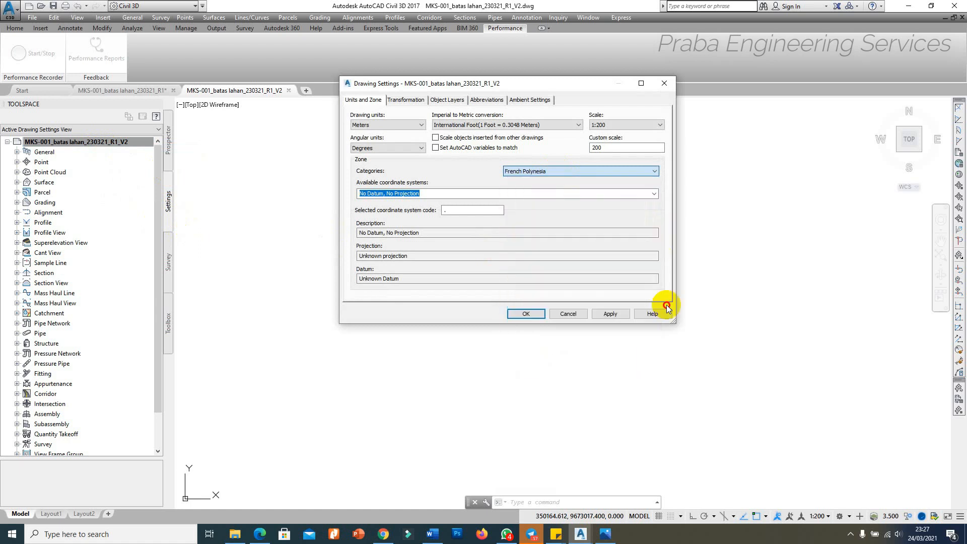
pyautogui.click(656, 172)
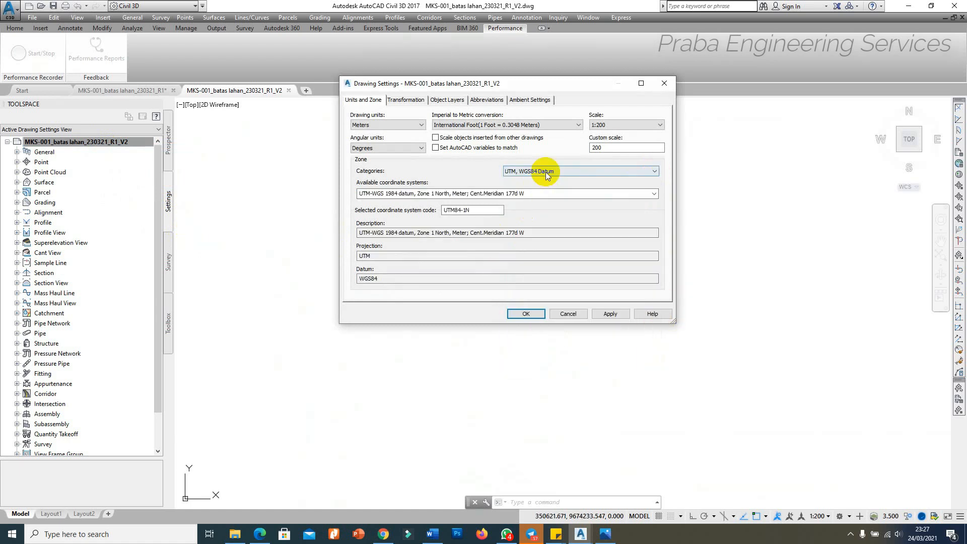
pyautogui.click(545, 172)
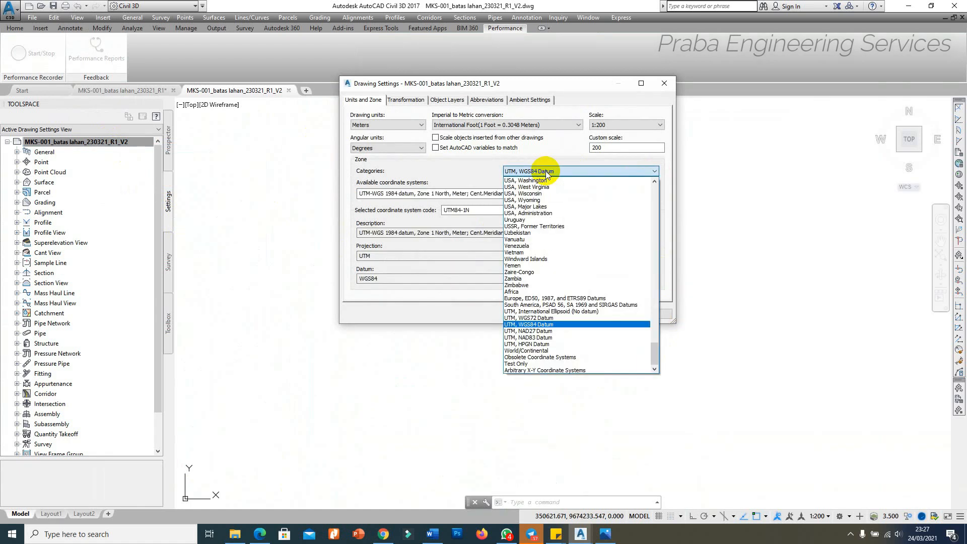
pyautogui.click(521, 325)
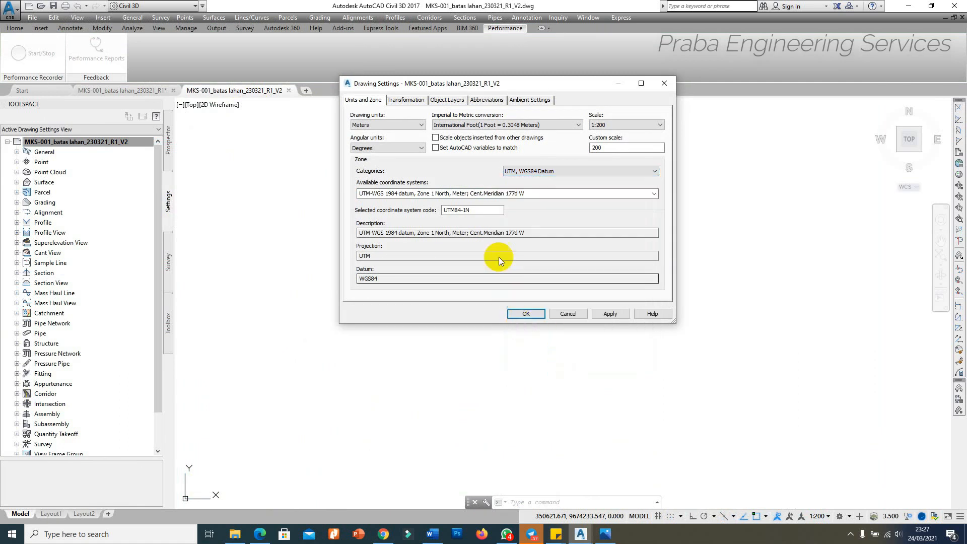
# Set the drawing's coordinate system code to UTM84 zone 52 S, accept the drawing settings and save the drawing.
pyautogui.click(480, 212)
pyautogui.press('BackSpace')
pyautogui.press('BackSpace')
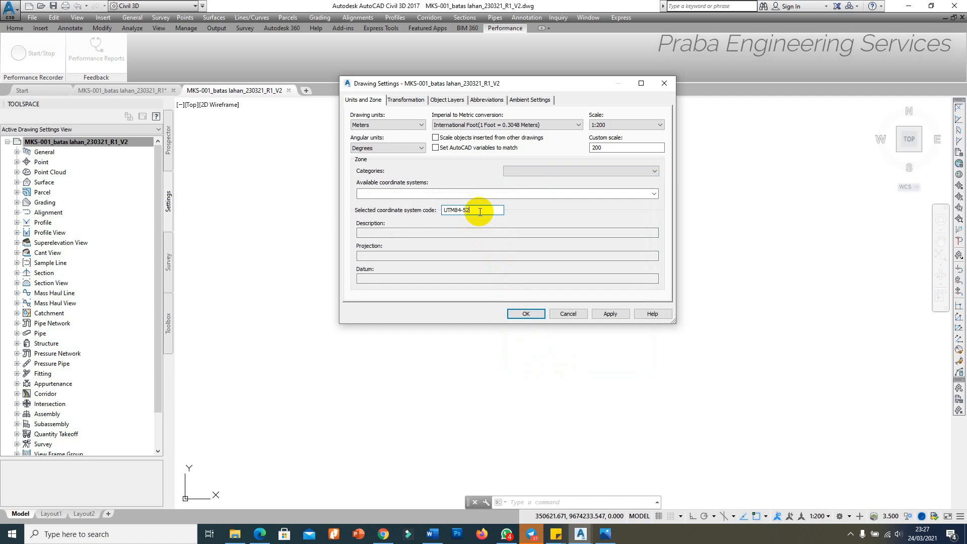
pyautogui.click(526, 314)
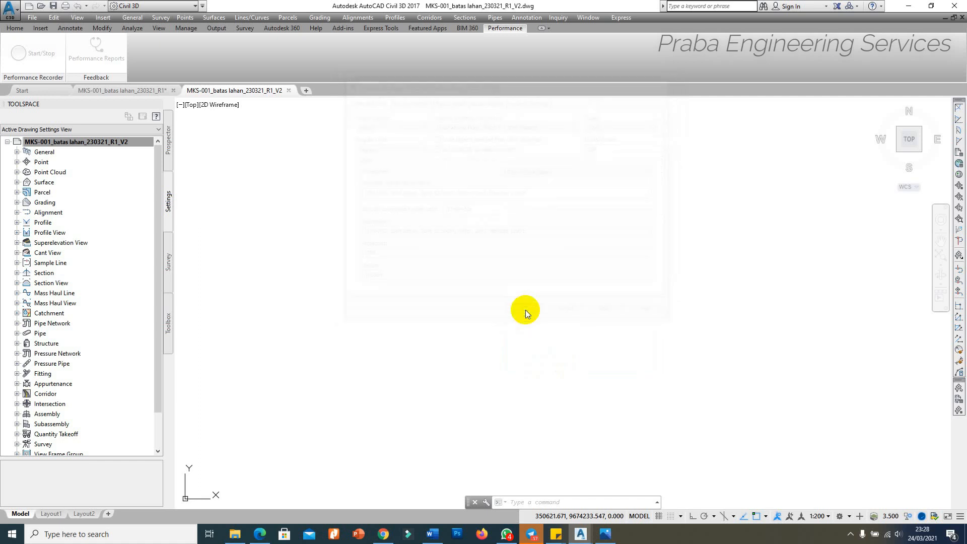
pyautogui.click(53, 6)
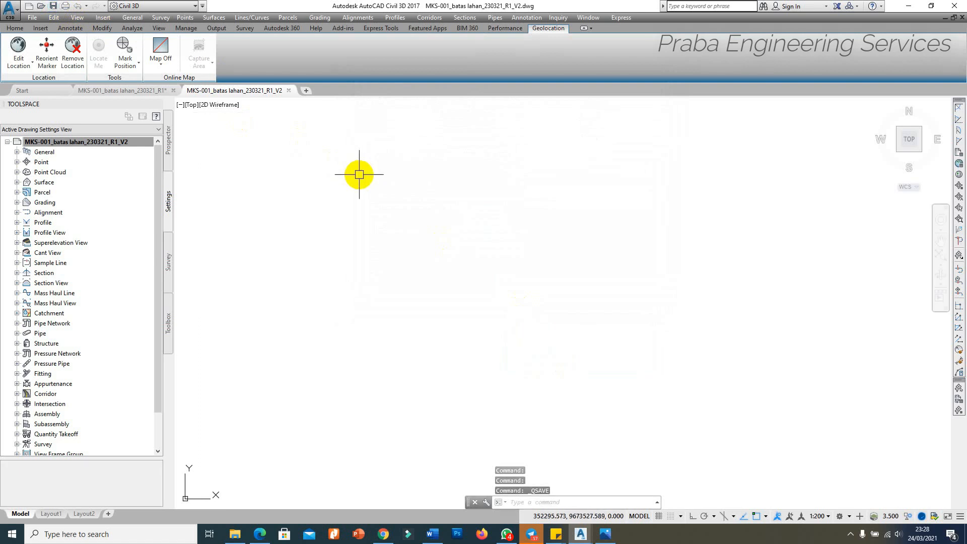
# Switch to the model space of the MKS-001_batas lahan_230321_R1 drawing and bring the camp area corner of the pad into view.
pyautogui.click(120, 90)
pyautogui.click(20, 514)
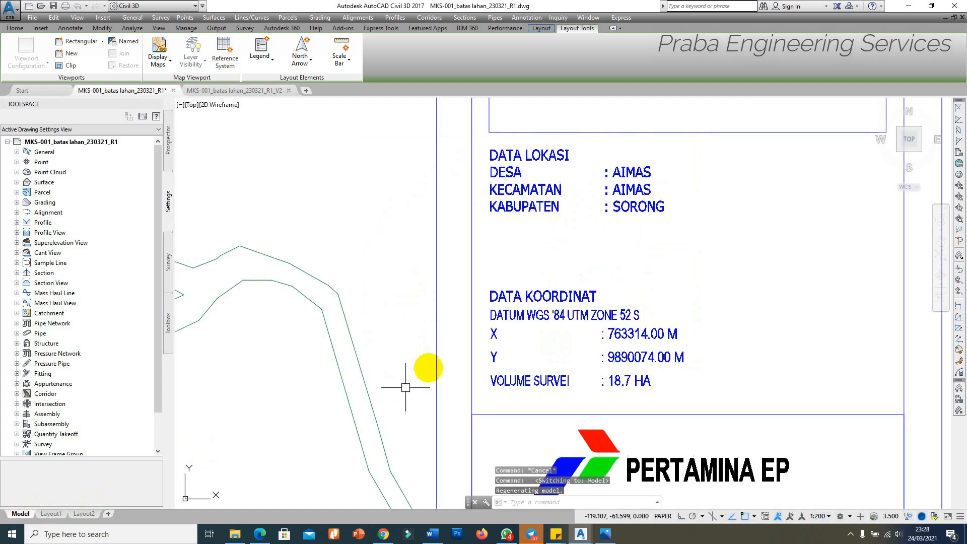
pyautogui.scroll(-3, 648, 233)
pyautogui.scroll(3, 456, 238)
pyautogui.scroll(3, 410, 187)
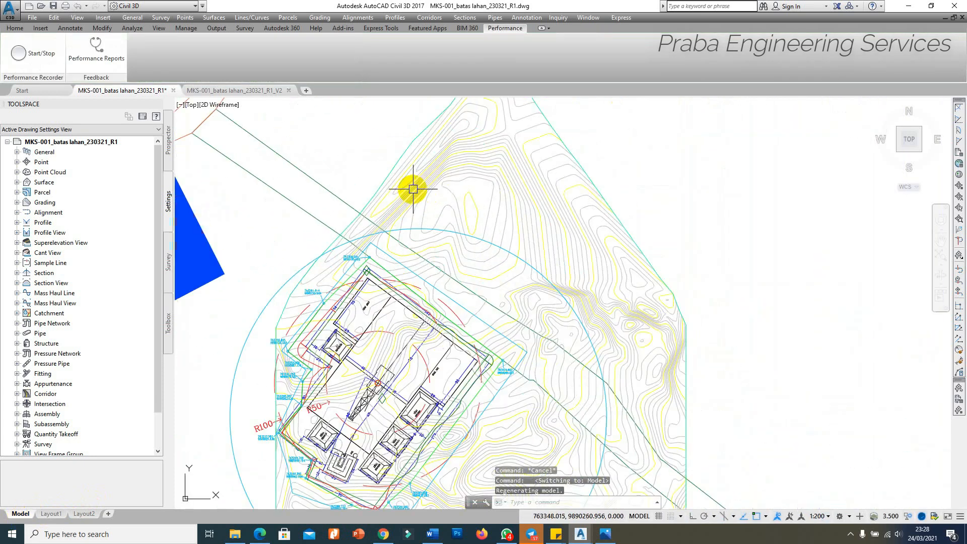
pyautogui.scroll(3, 340, 307)
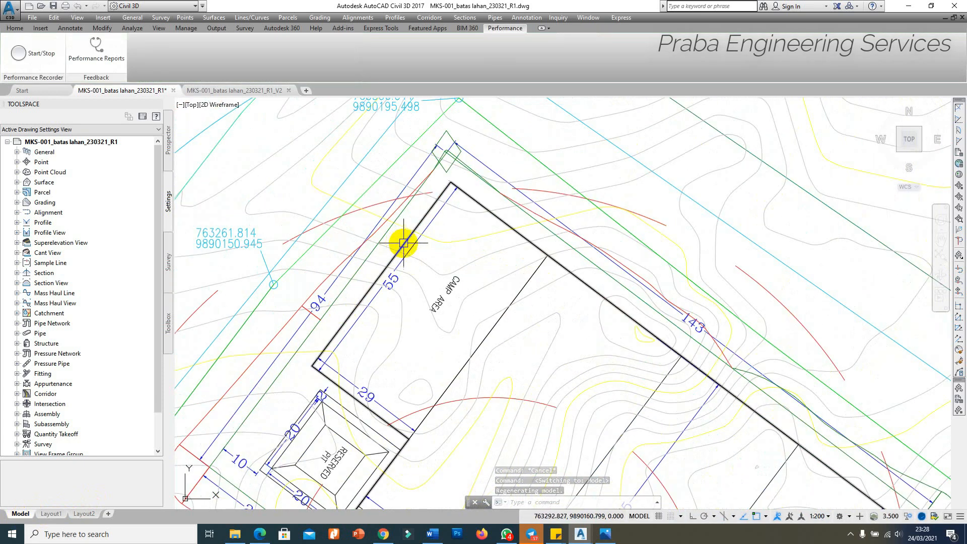
# Examine the extent of the pad outline polyline enclosing the camp area and log yard.
pyautogui.click(403, 242)
pyautogui.scroll(-3, 403, 243)
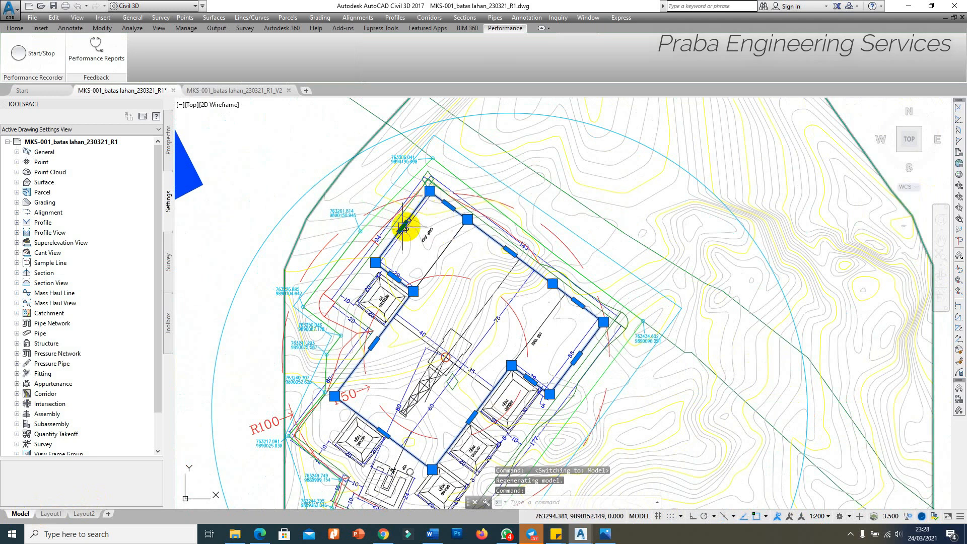
pyautogui.scroll(3, 398, 240)
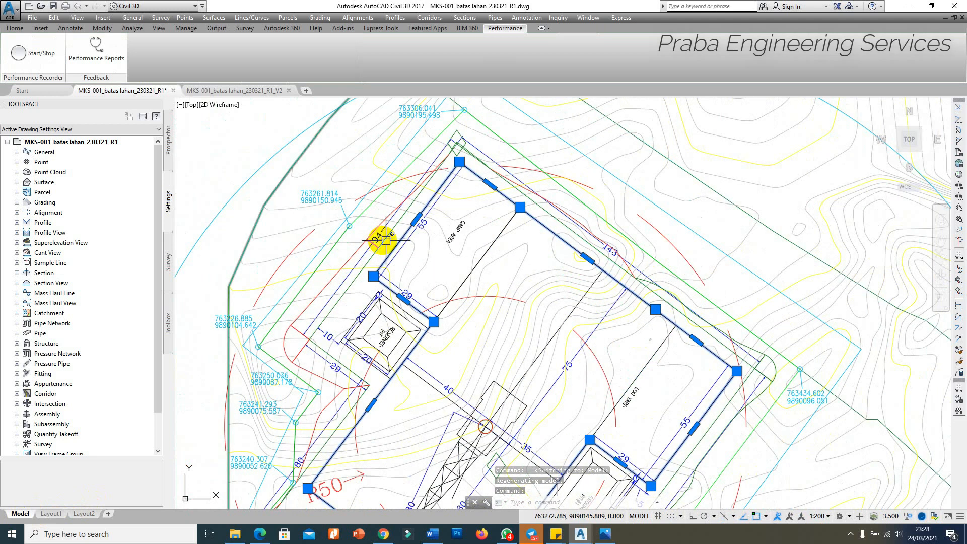
pyautogui.scroll(3, 395, 239)
pyautogui.scroll(-5, 395, 239)
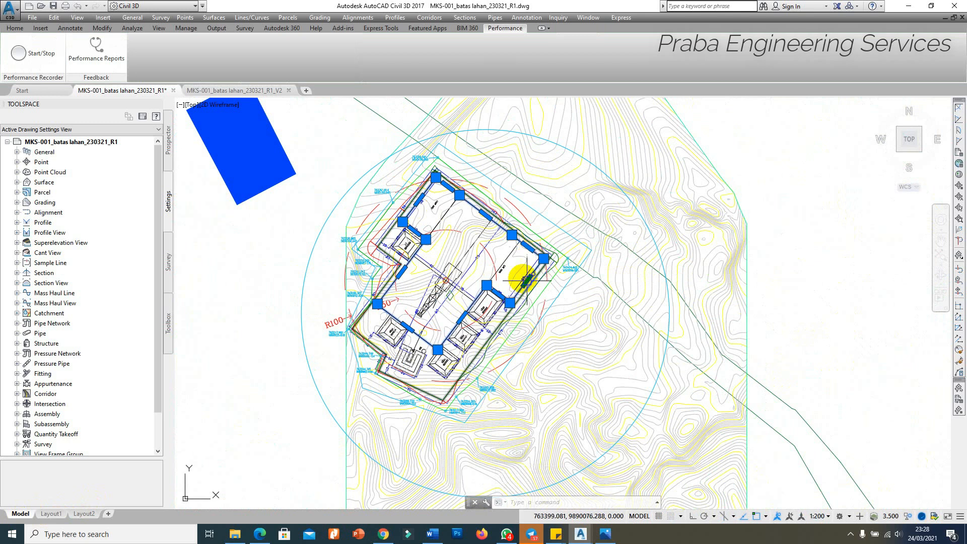
pyautogui.scroll(3, 433, 197)
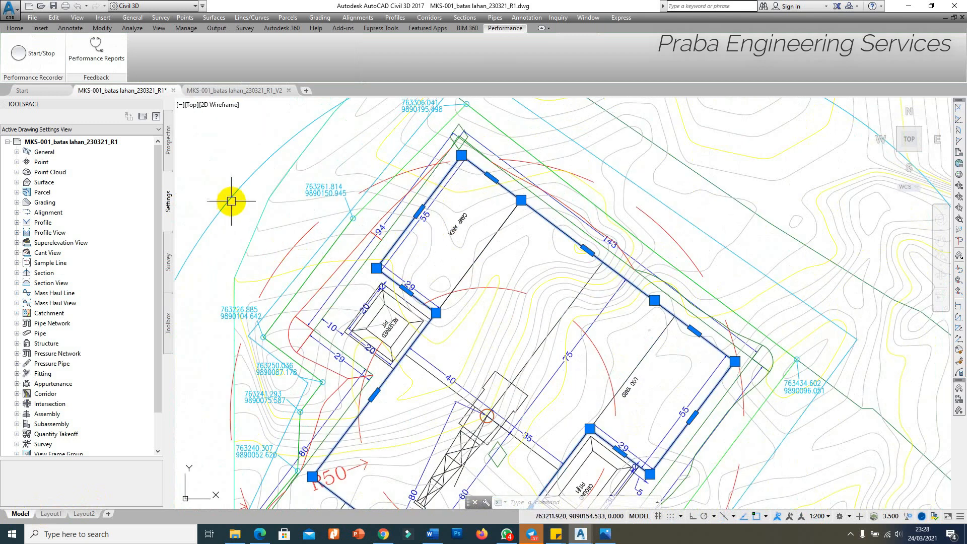
pyautogui.press('Escape')
# Export Surface existing to LandXML version 1.2, overwriting MKS-001_batas lahan_230321_R1.xml in the GRADING folder.
pyautogui.click(170, 147)
pyautogui.click(18, 182)
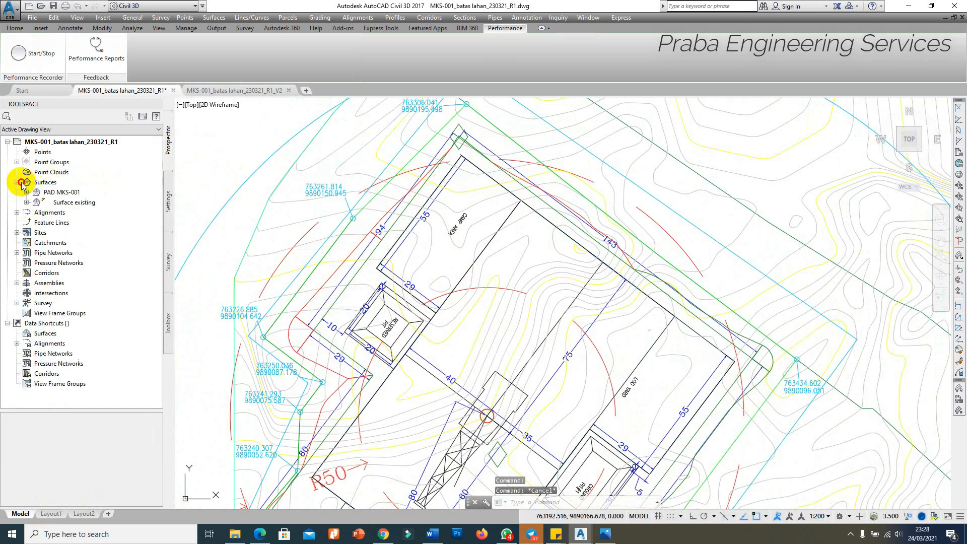
pyautogui.rightClick(74, 203)
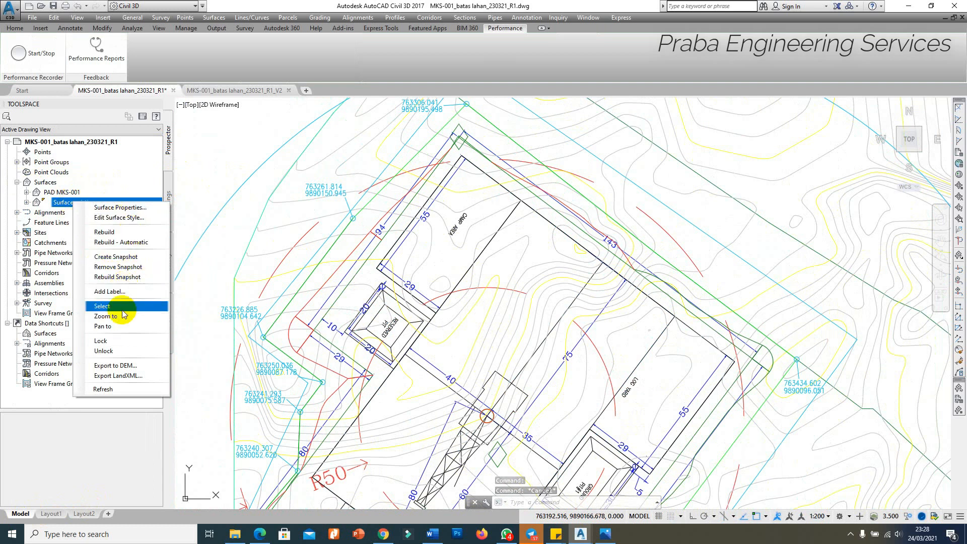
pyautogui.click(118, 376)
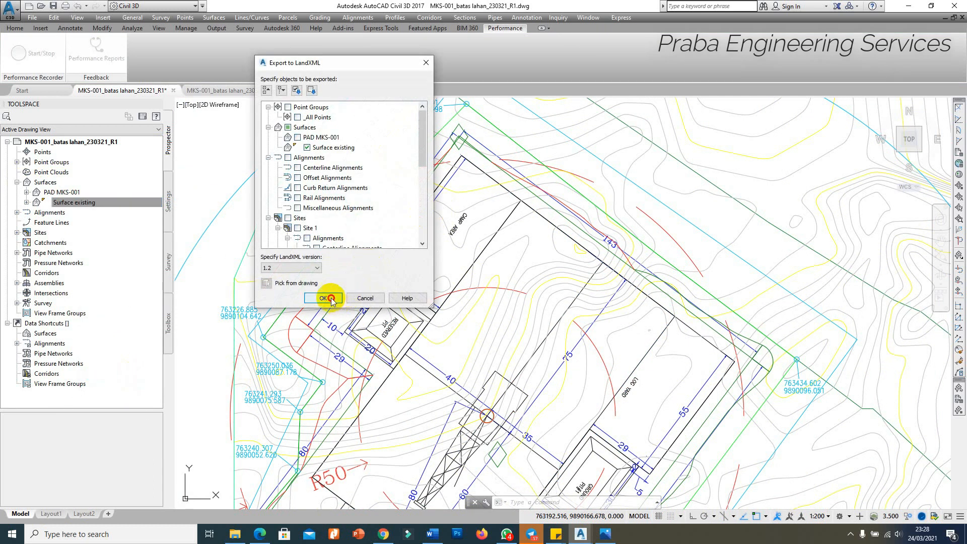
pyautogui.click(328, 295)
pyautogui.click(433, 242)
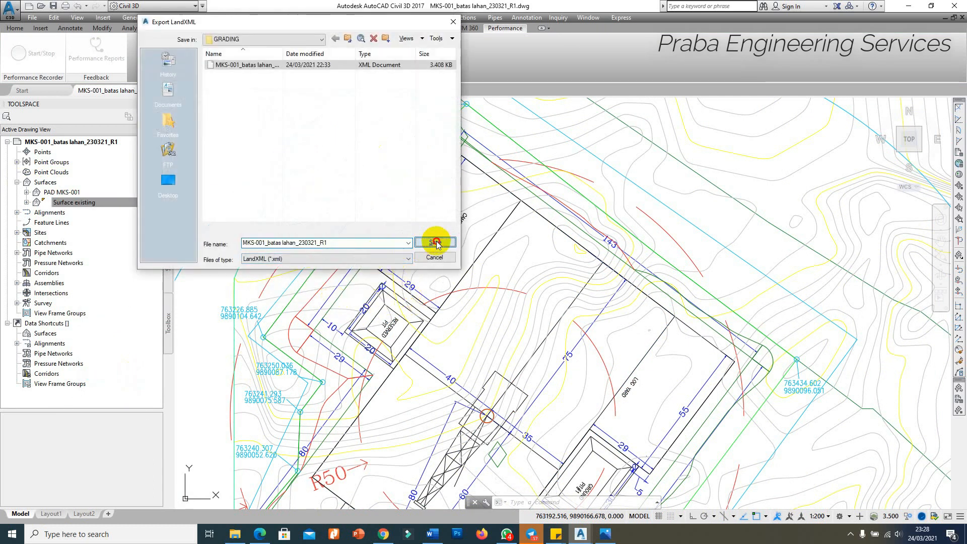
pyautogui.click(296, 172)
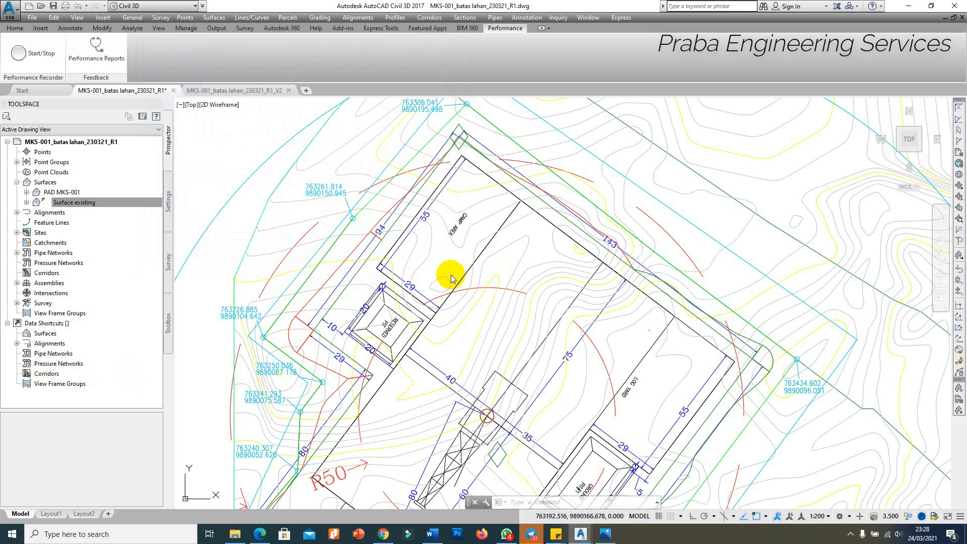
# Copy the pad outline polyline that encloses the camp area and log yard.
pyautogui.scroll(-3, 450, 269)
pyautogui.scroll(7, 439, 252)
pyautogui.click(436, 240)
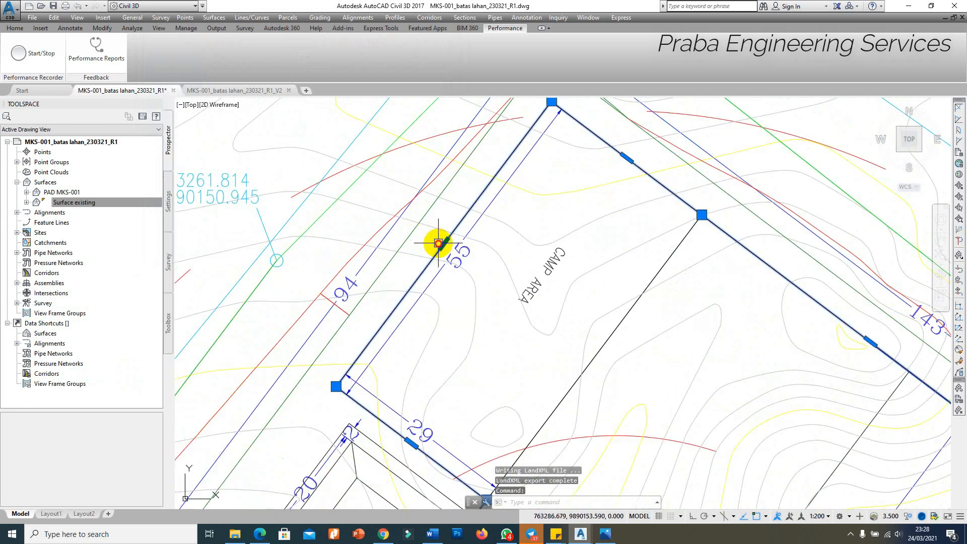
pyautogui.click(54, 17)
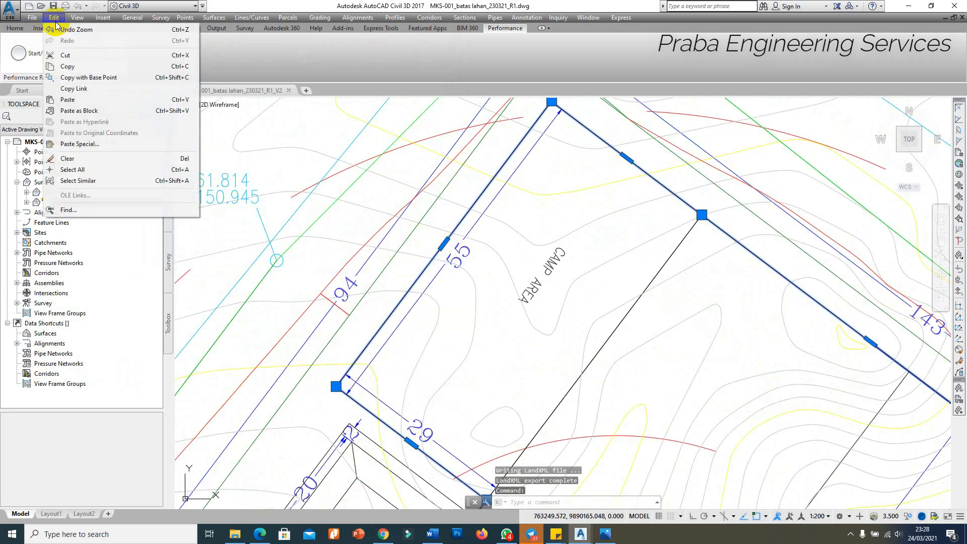
pyautogui.click(68, 66)
# Paste the copied pad outline to its original coordinates in the MKS-001_batas lahan_230321_R1_V2 drawing and zoom to the drawing extents.
pyautogui.click(212, 90)
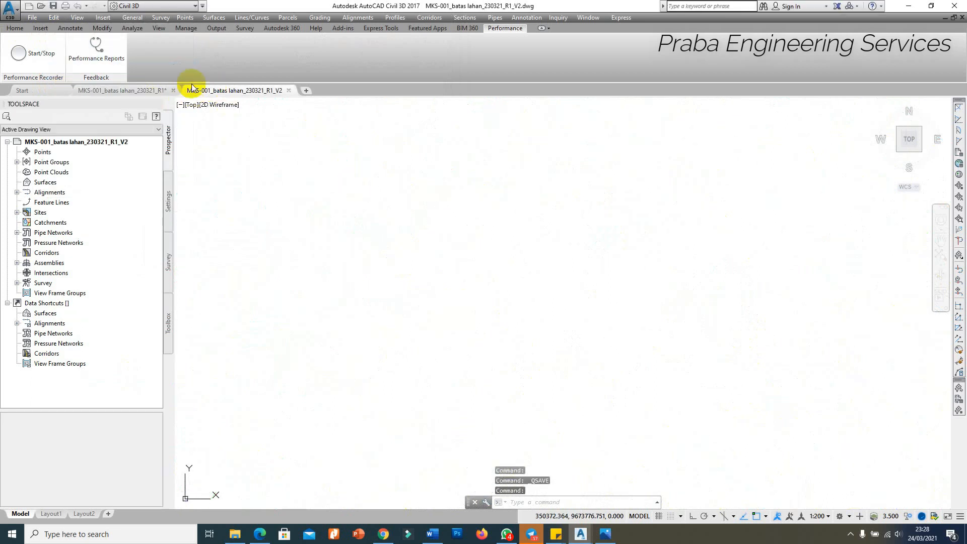
pyautogui.click(54, 17)
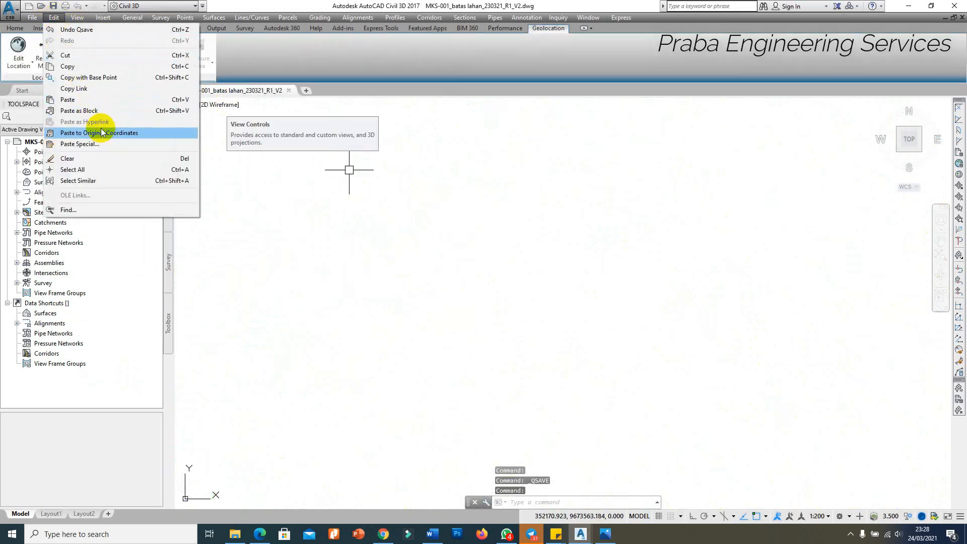
pyautogui.click(103, 133)
pyautogui.write('z')
pyautogui.press('Return')
pyautogui.write('e')
pyautogui.press('Return')
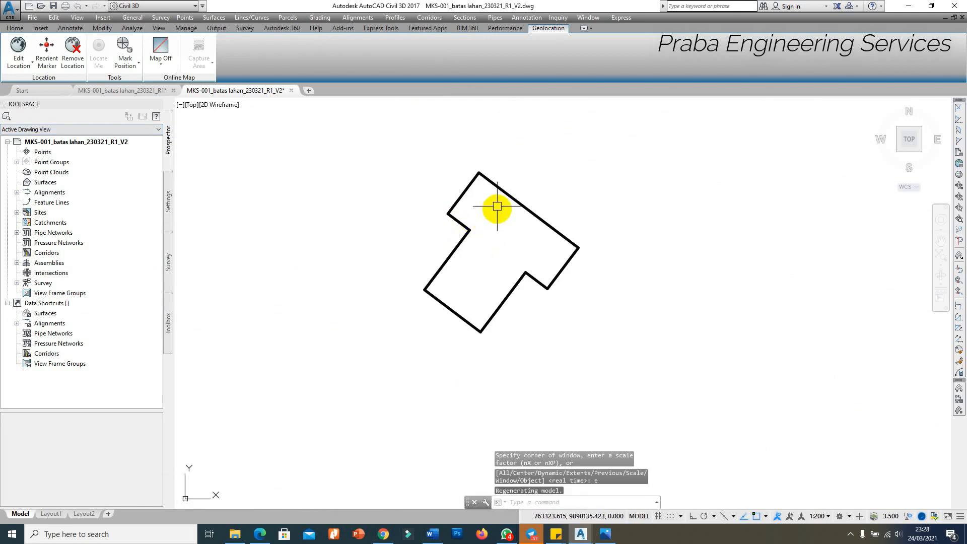
pyautogui.scroll(2, 491, 175)
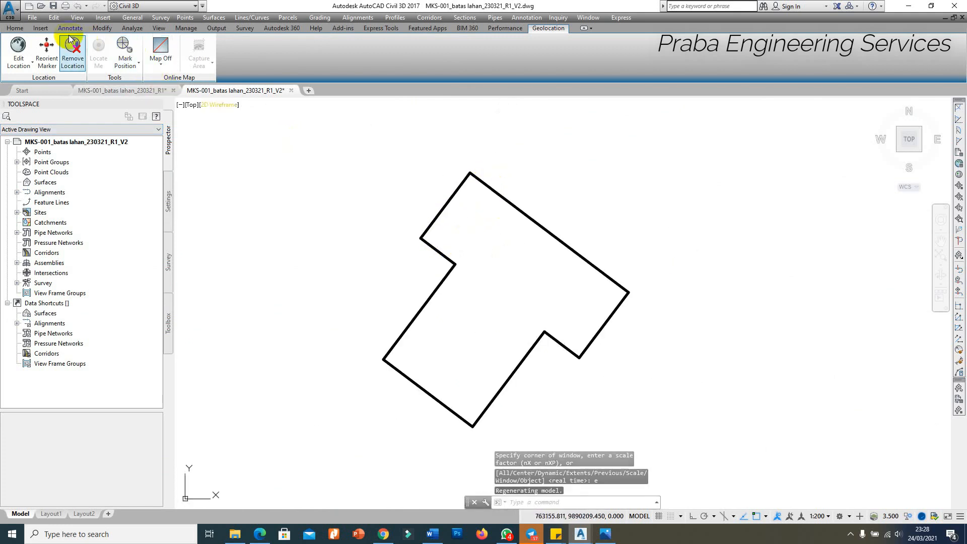
# Import the LandXML file MKS-001_batas lahan_230321_R1 from the GRADING folder, including its units and surface.
pyautogui.click(31, 17)
pyautogui.moveTo(70, 127)
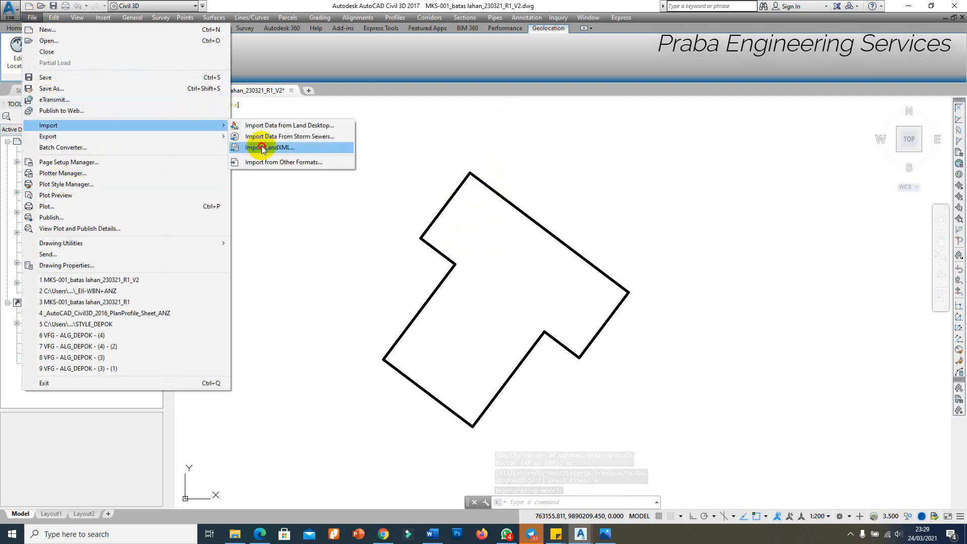
pyautogui.click(275, 146)
pyautogui.click(289, 105)
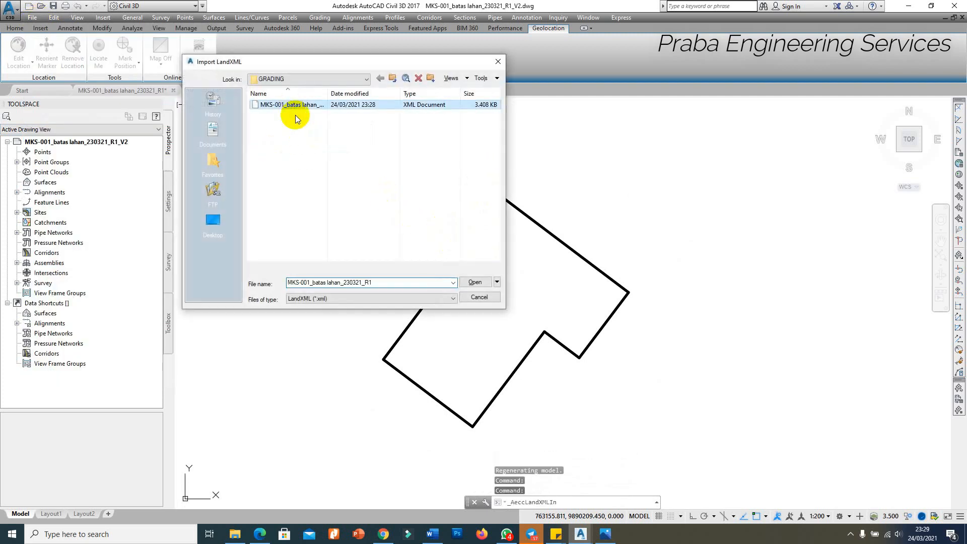
pyautogui.click(476, 283)
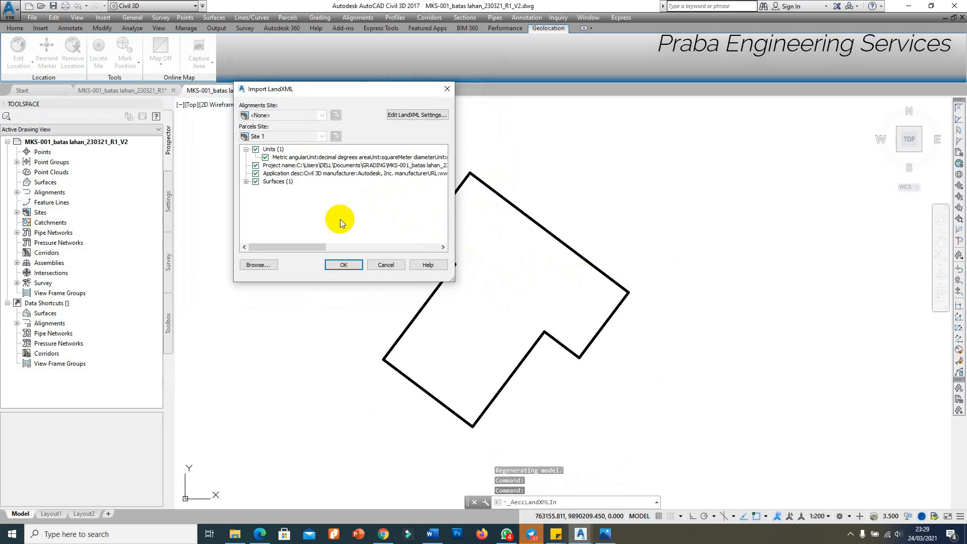
pyautogui.click(346, 264)
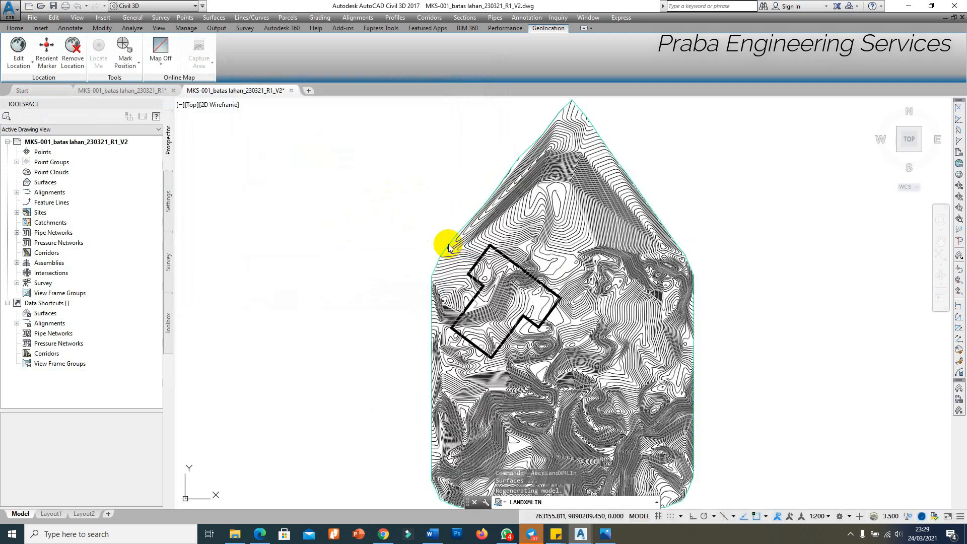
# Examine the imported Surface existing in the drawing and the surface list, checking whether its contours belong to the surface object.
pyautogui.scroll(5, 476, 219)
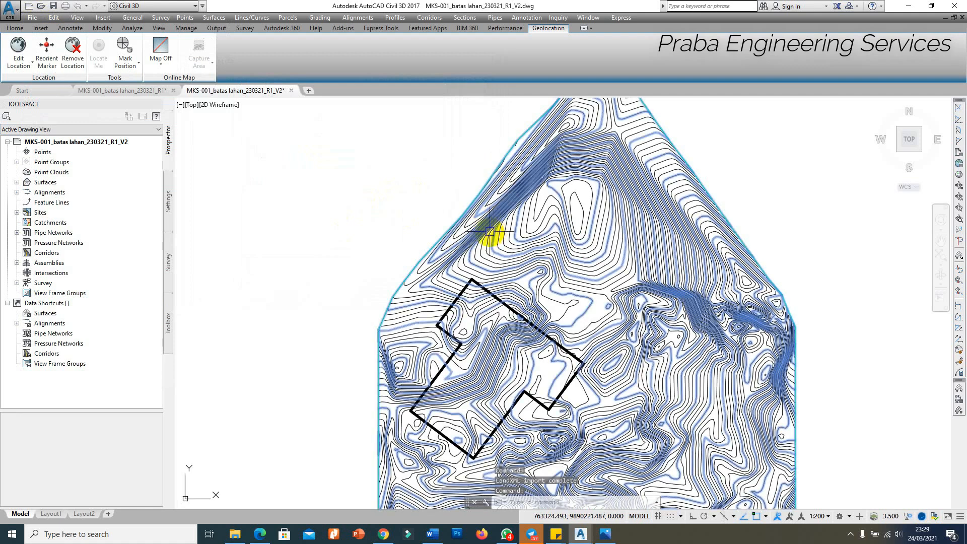
pyautogui.click(484, 219)
pyautogui.scroll(-4, 488, 221)
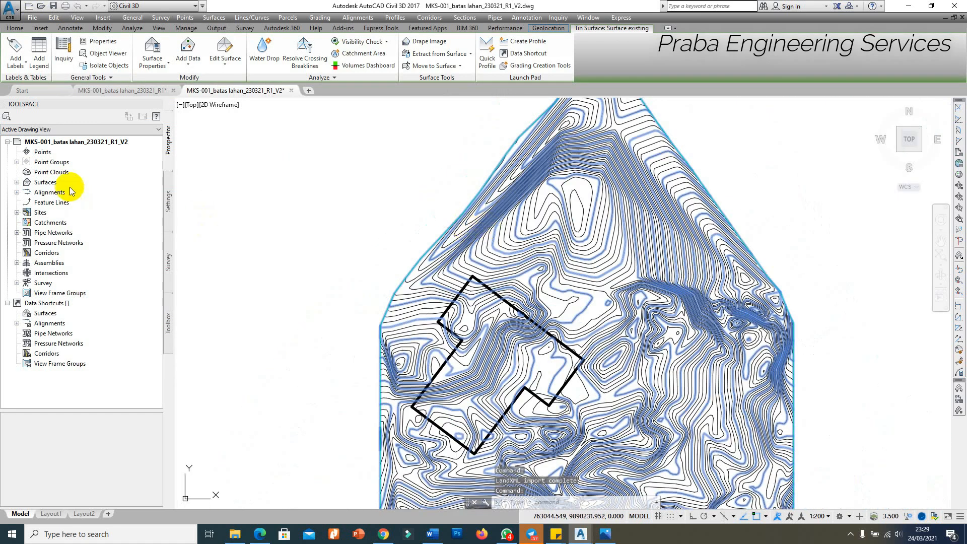
pyautogui.click(17, 182)
pyautogui.click(60, 191)
pyautogui.press('Escape')
pyautogui.press('Escape')
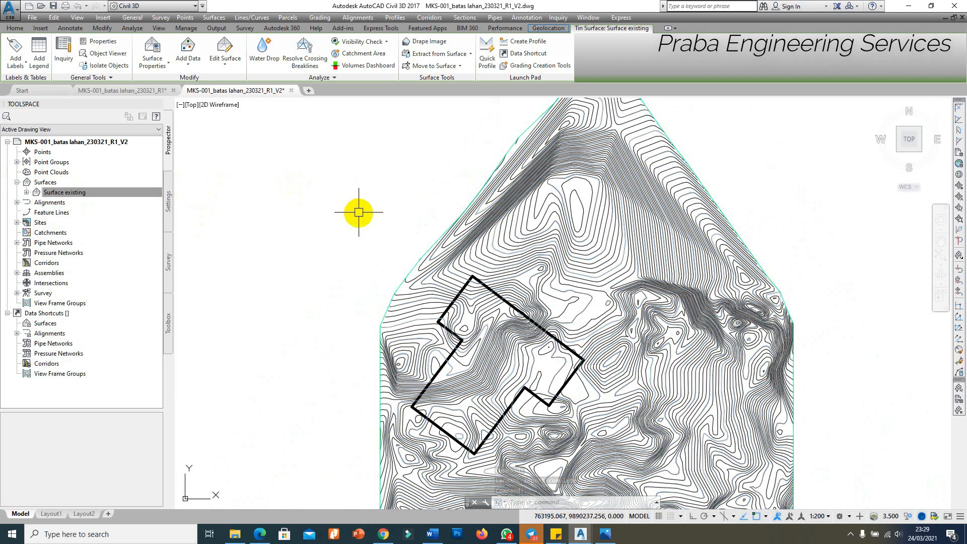
pyautogui.scroll(5, 439, 247)
pyautogui.click(444, 229)
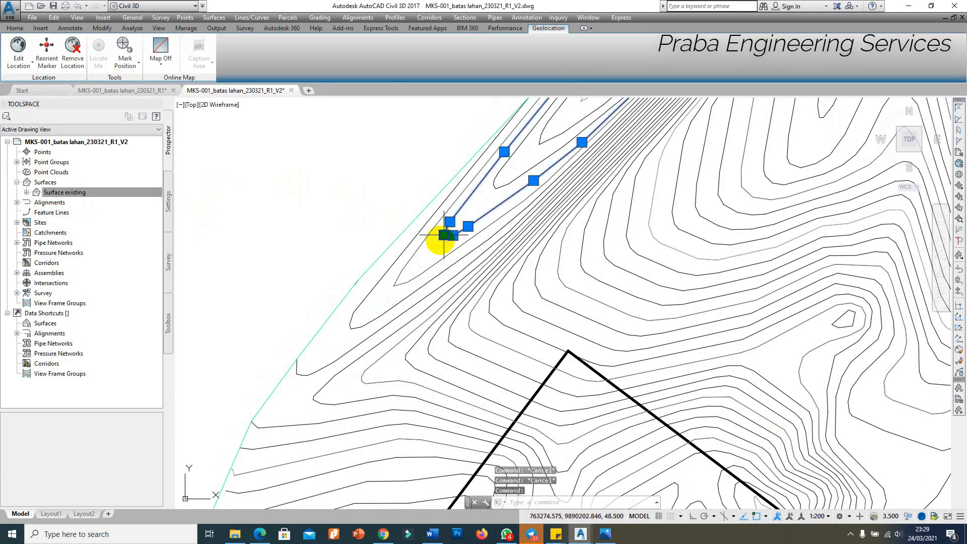
pyautogui.scroll(-4, 452, 235)
pyautogui.press('Escape')
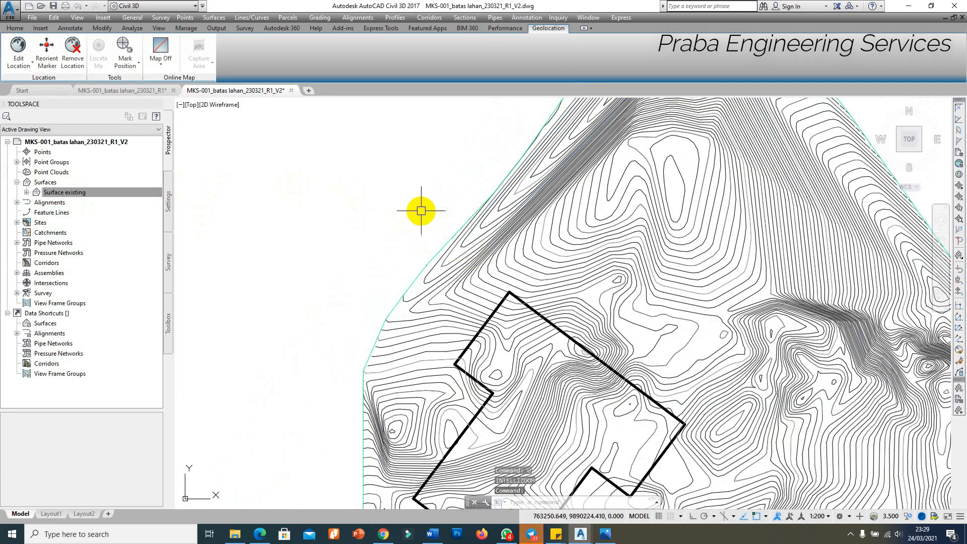
# Undo the recent view changes and the LandXML surface import.
pyautogui.hotkey('ctrl', 'z')
pyautogui.hotkey('ctrl', 'z')
pyautogui.hotkey('ctrl', 'z')
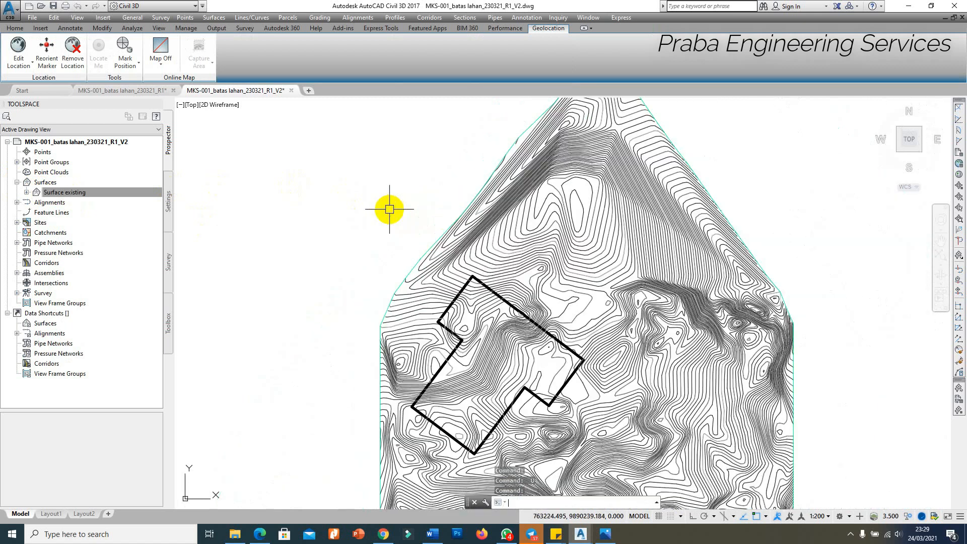
pyautogui.hotkey('ctrl', 'z')
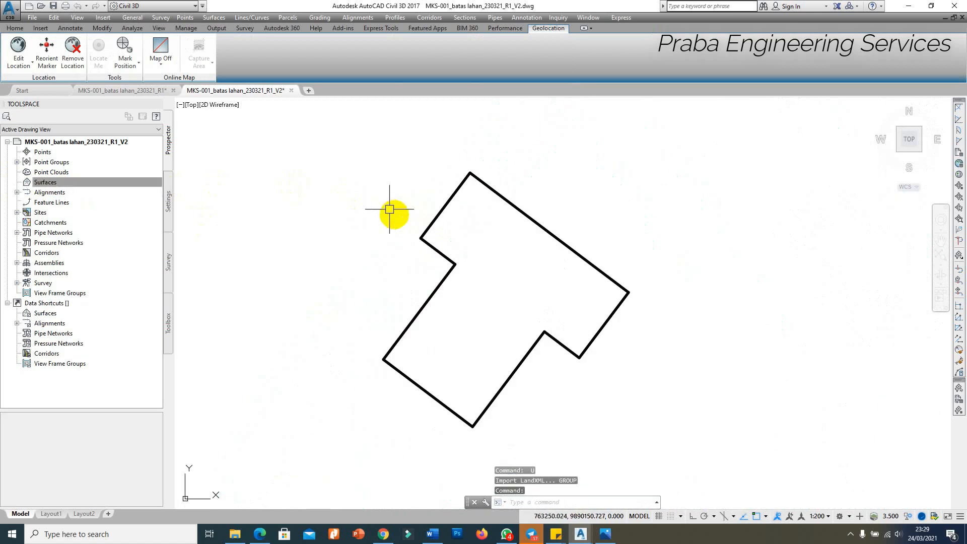
# Import the surface from the LandXML file MKS-001_batas lahan_230321_R1 in the GRADING folder, excluding its SourceData.
pyautogui.click(32, 17)
pyautogui.moveTo(56, 125)
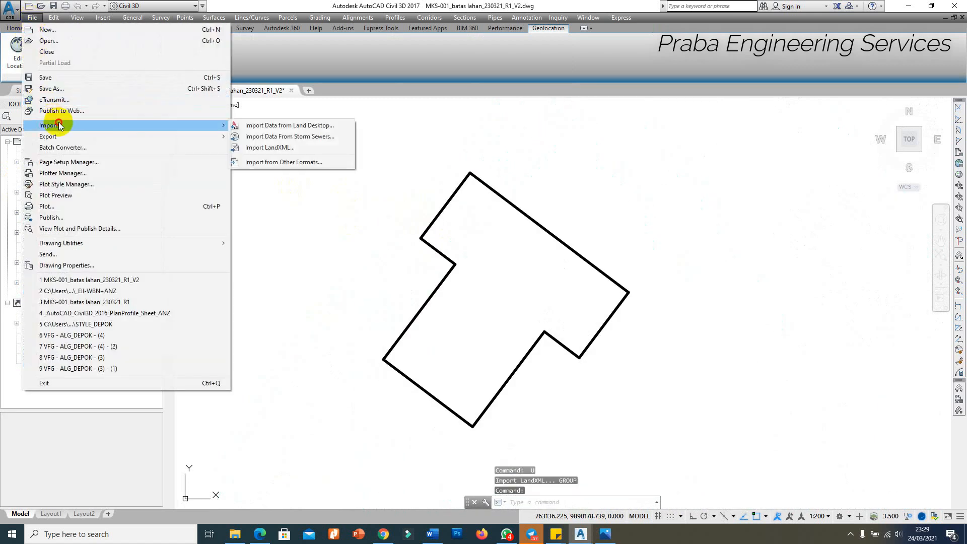
pyautogui.click(255, 134)
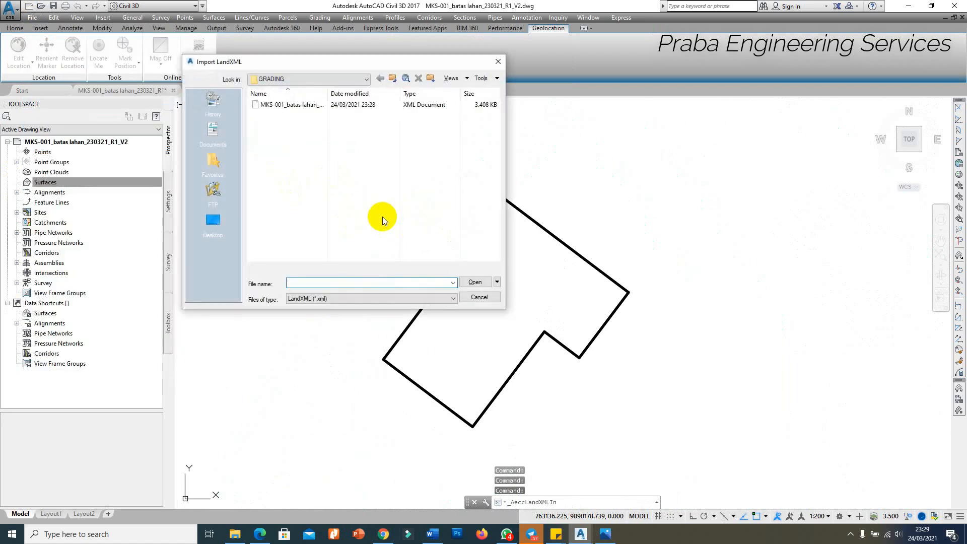
pyautogui.click(287, 105)
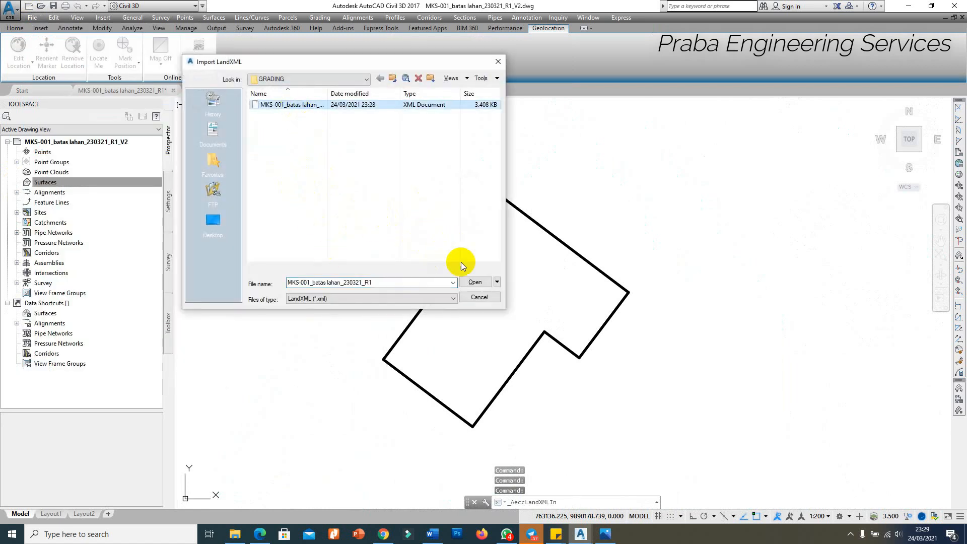
pyautogui.click(476, 282)
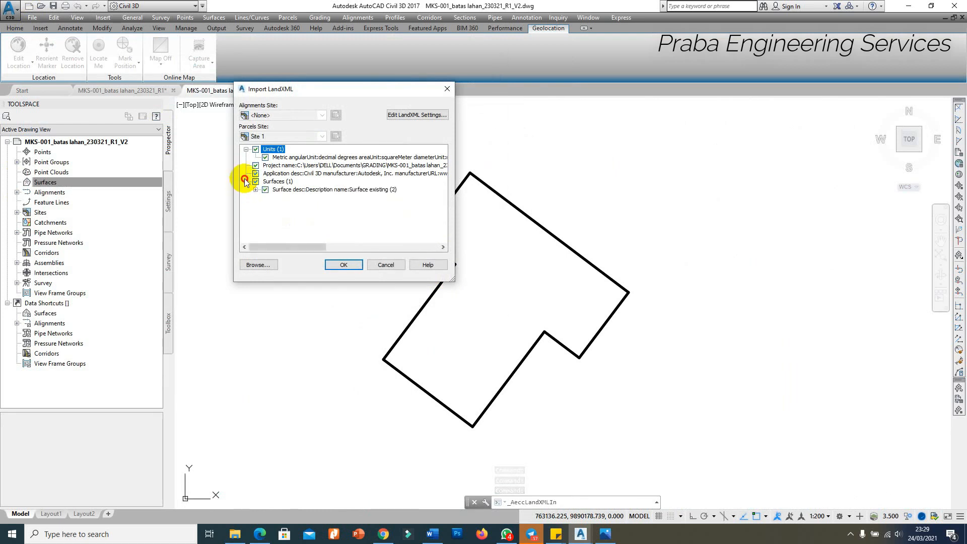
pyautogui.click(256, 190)
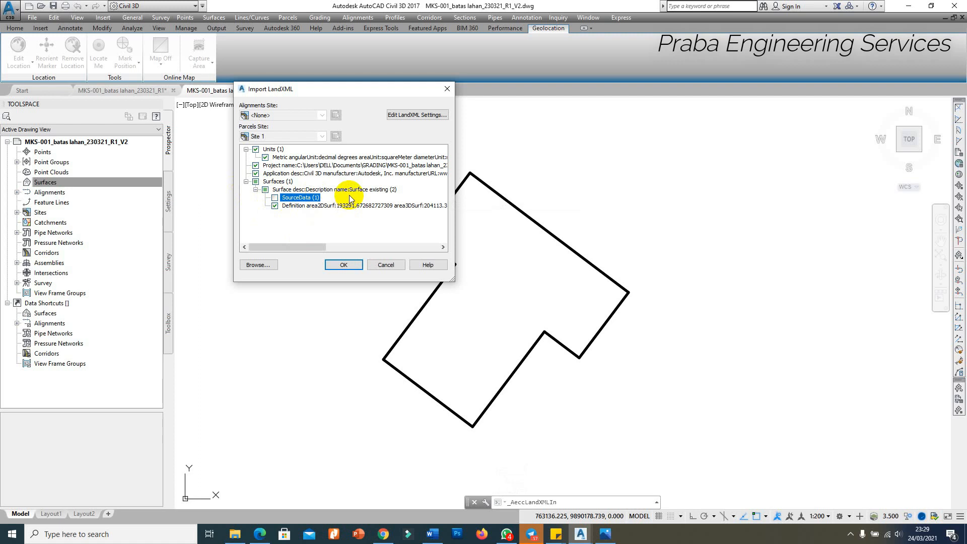
pyautogui.click(351, 262)
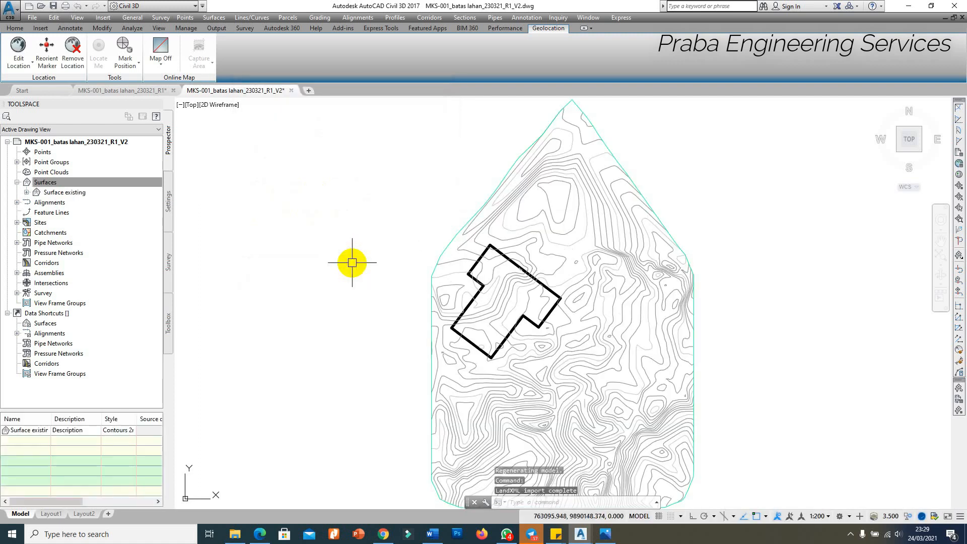
# Draw a closed five-sided polyline around the pad outline, within the border of the existing surface.
pyautogui.scroll(2, 534, 220)
pyautogui.click(488, 222)
pyautogui.scroll(-4, 460, 216)
pyautogui.scroll(4, 494, 233)
pyautogui.press('Escape')
pyautogui.write('pl')
pyautogui.press('Return')
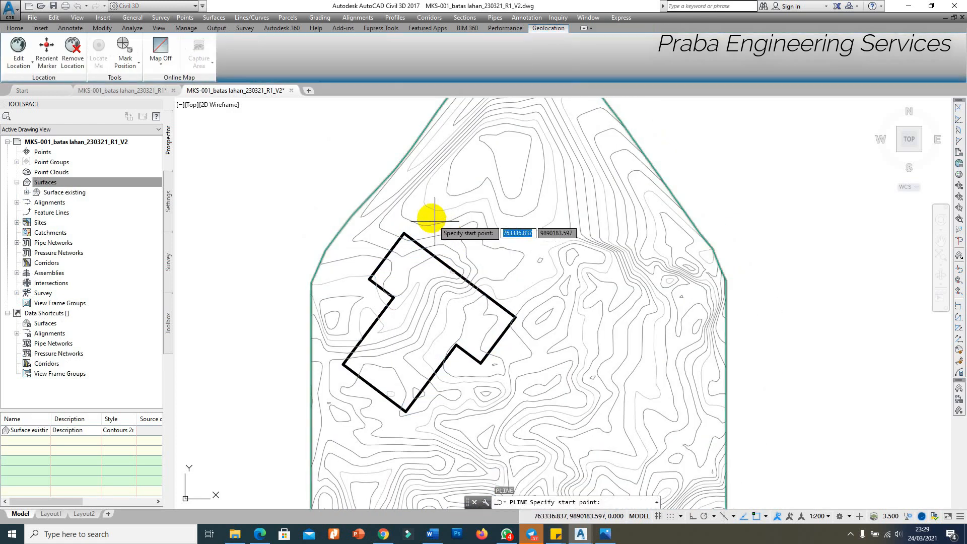
pyautogui.click(420, 185)
pyautogui.click(583, 323)
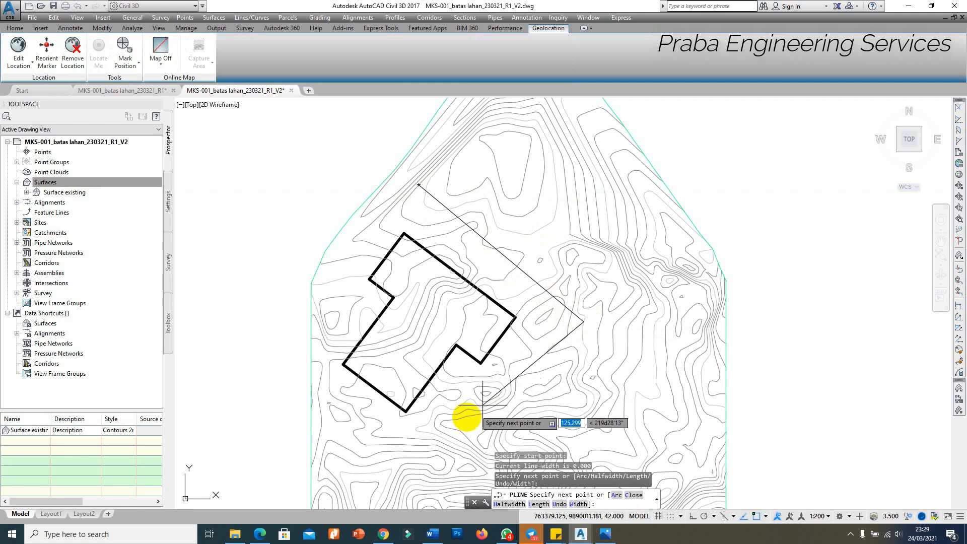
pyautogui.click(438, 444)
pyautogui.click(320, 405)
pyautogui.click(324, 272)
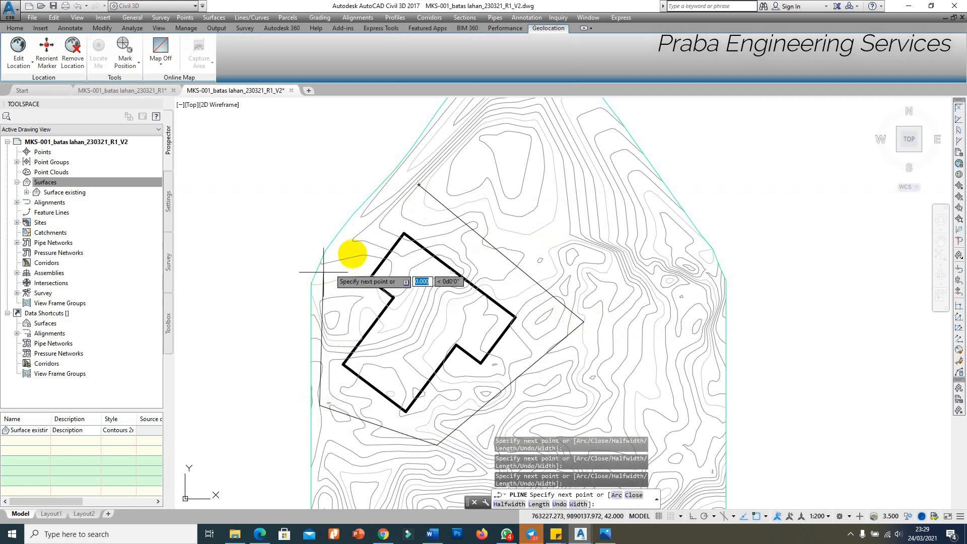
pyautogui.write('c')
pyautogui.press('Return')
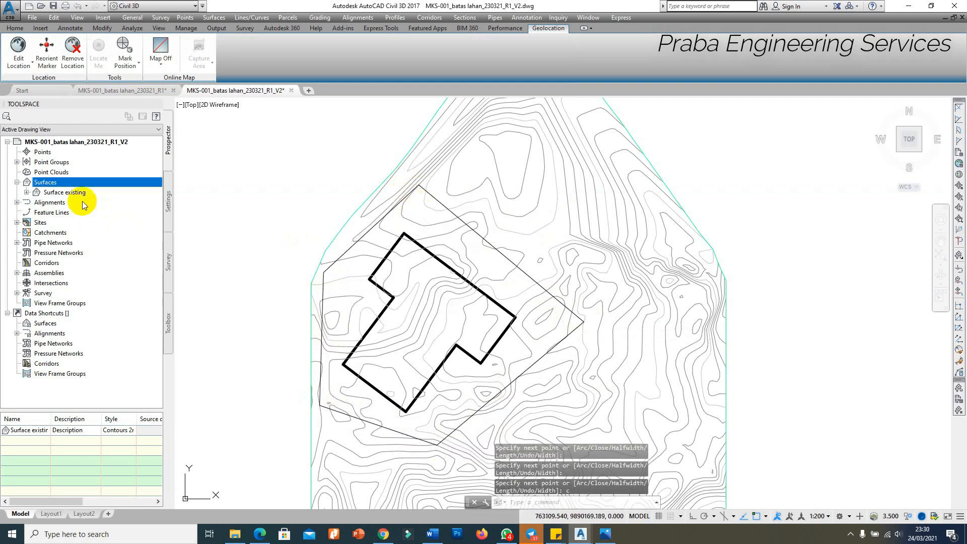
# Add the closed five-sided polyline to Surface existing as an outer boundary with non-destructive breakline.
pyautogui.click(27, 192)
pyautogui.click(35, 223)
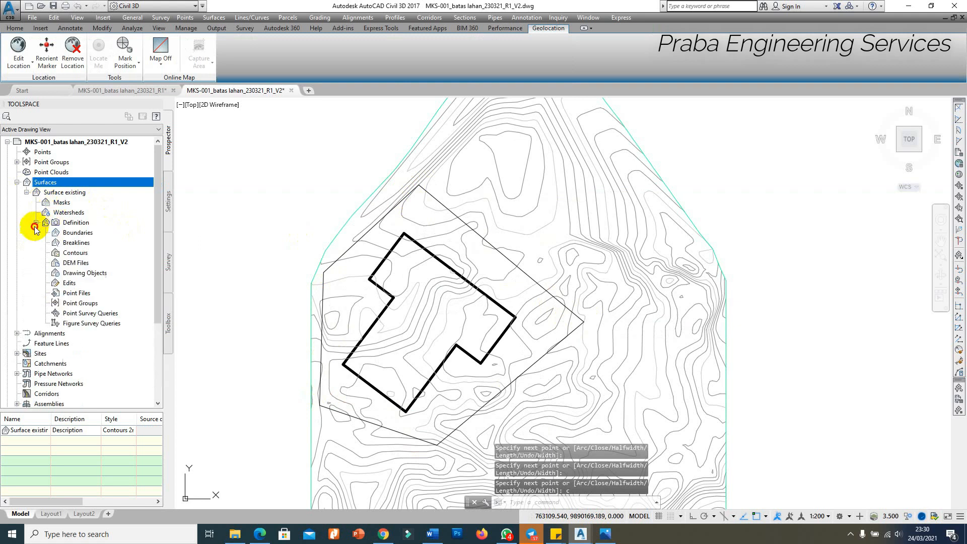
pyautogui.click(78, 233)
pyautogui.rightClick(78, 233)
pyautogui.click(93, 239)
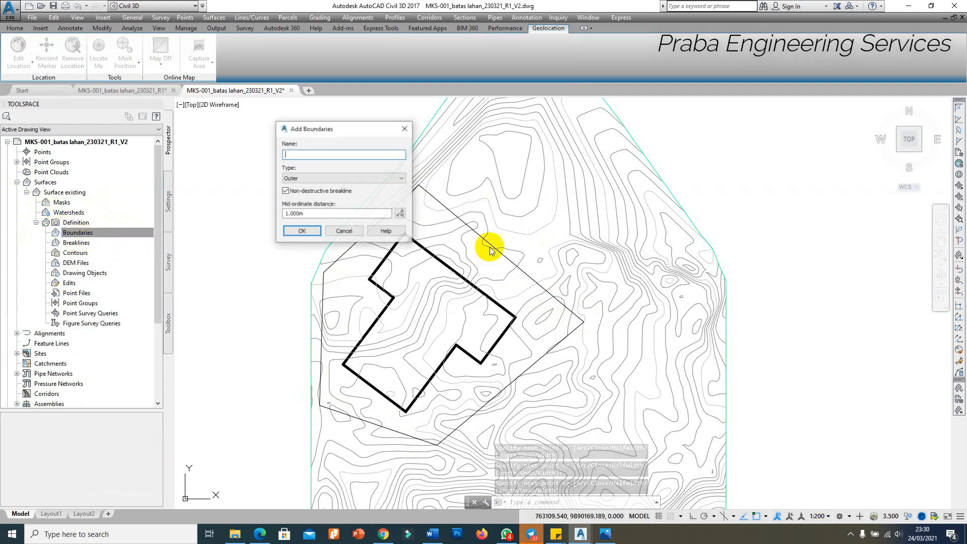
pyautogui.click(302, 230)
pyautogui.scroll(2, 499, 252)
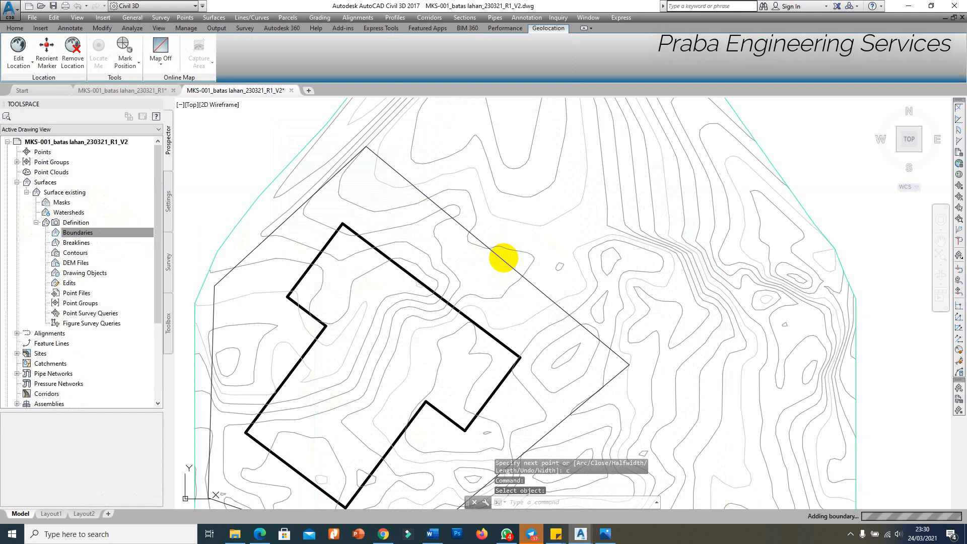
pyautogui.scroll(-3, 485, 215)
pyautogui.scroll(3, 420, 241)
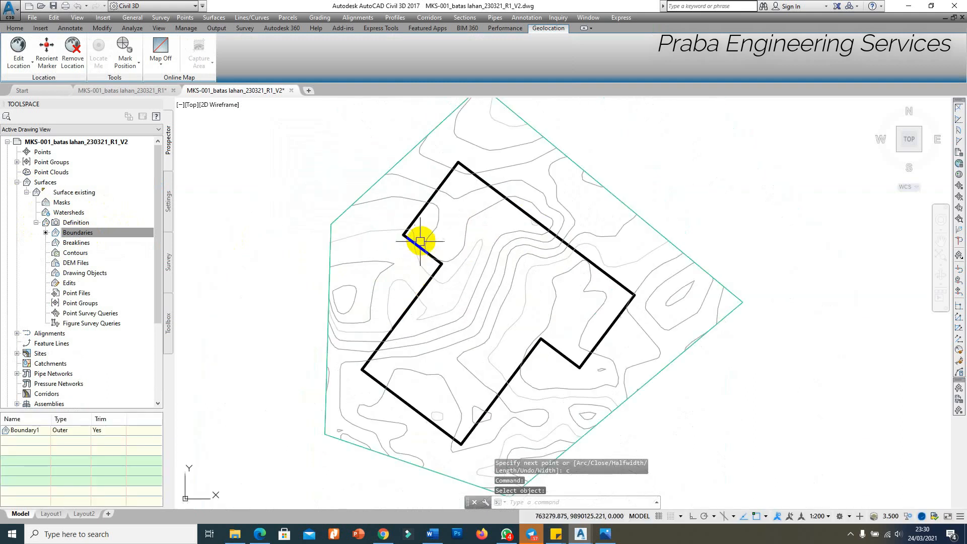
# Zoom to the drawing extents and save the drawing.
pyautogui.write('z')
pyautogui.press('Return')
pyautogui.write('e')
pyautogui.press('Return')
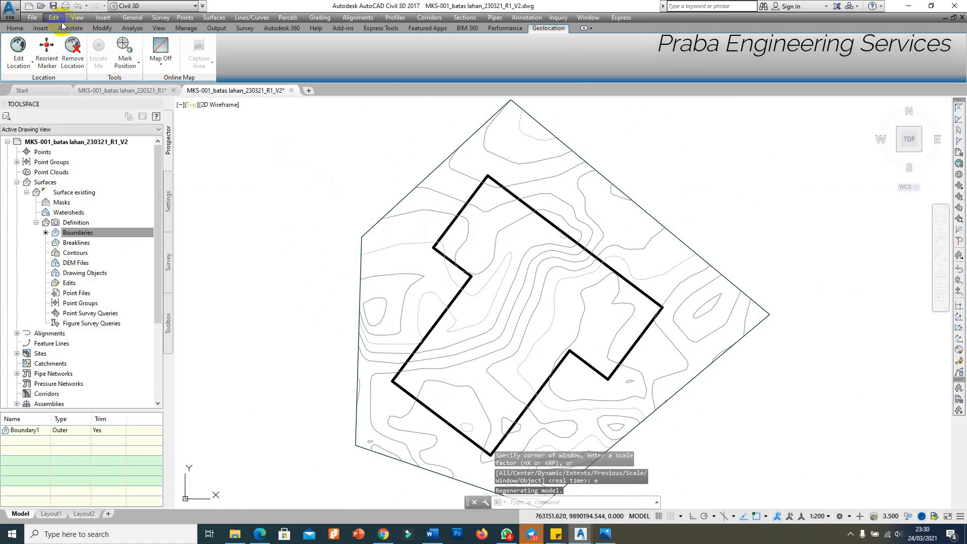
pyautogui.click(54, 9)
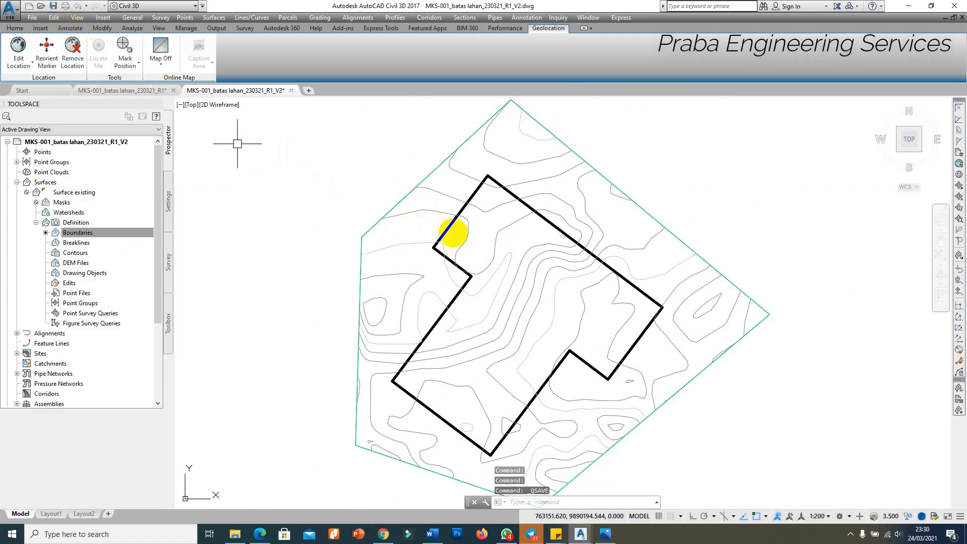
# Examine the properties of the thick pad outline, checking its object type, layer and elevation.
pyautogui.scroll(2, 477, 197)
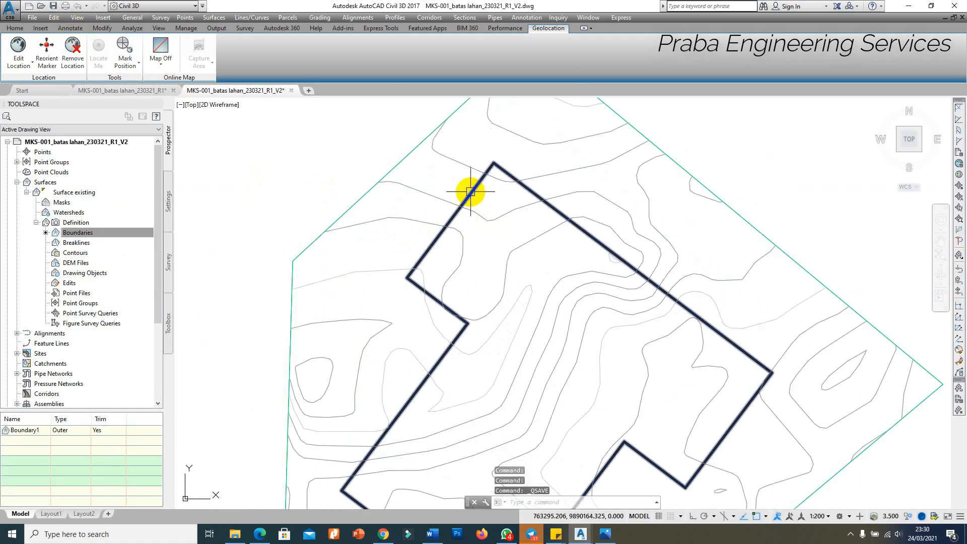
pyautogui.click(471, 192)
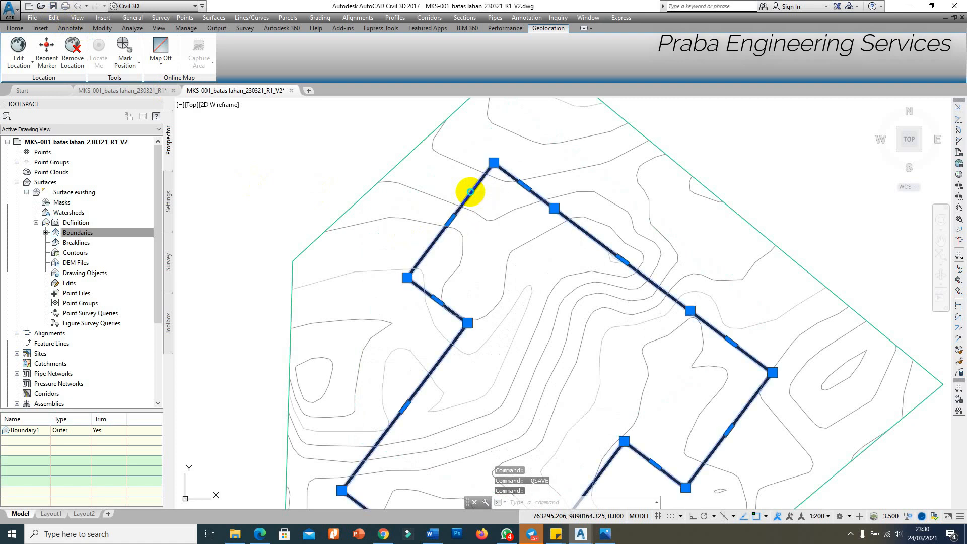
pyautogui.rightClick(471, 192)
pyautogui.click(506, 269)
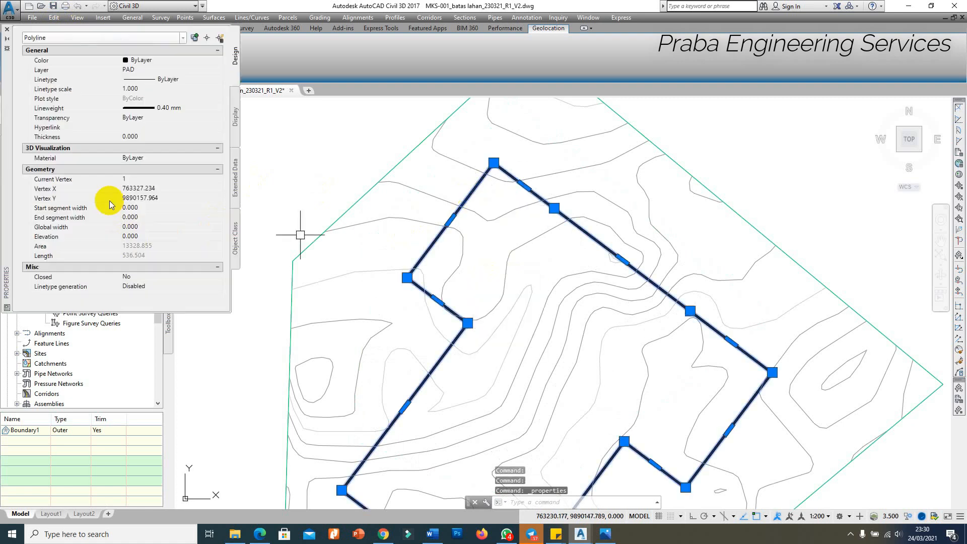
pyautogui.click(8, 32)
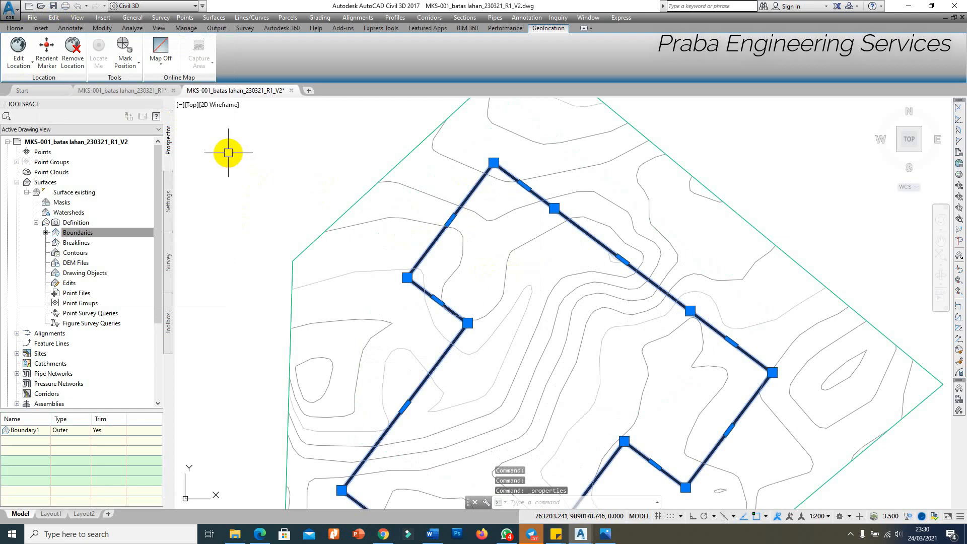
# Switch to the MKS-001_batas lahan_230321_R1 drawing and examine the outlines around the camp area to identify the pad feature line.
pyautogui.click(120, 90)
pyautogui.press('Escape')
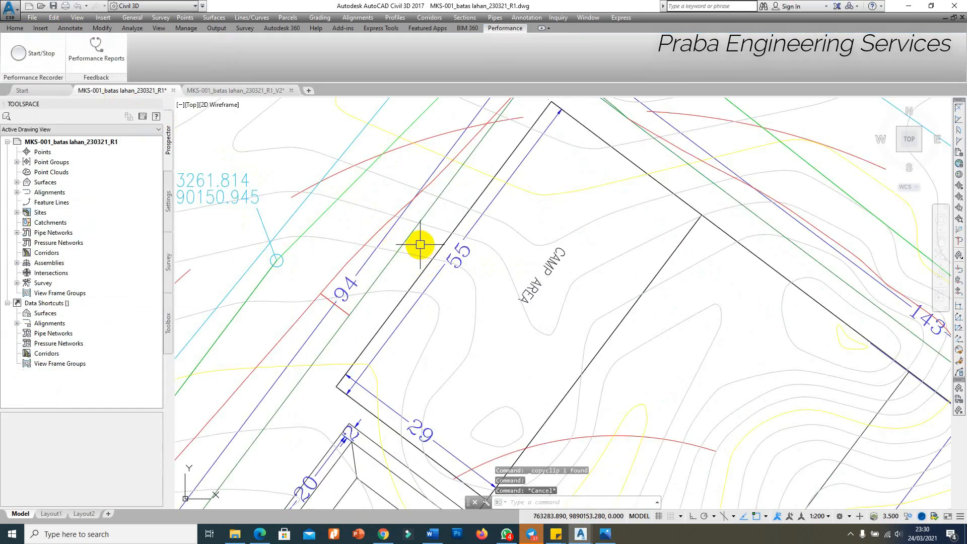
pyautogui.click(436, 251)
pyautogui.rightClick(425, 248)
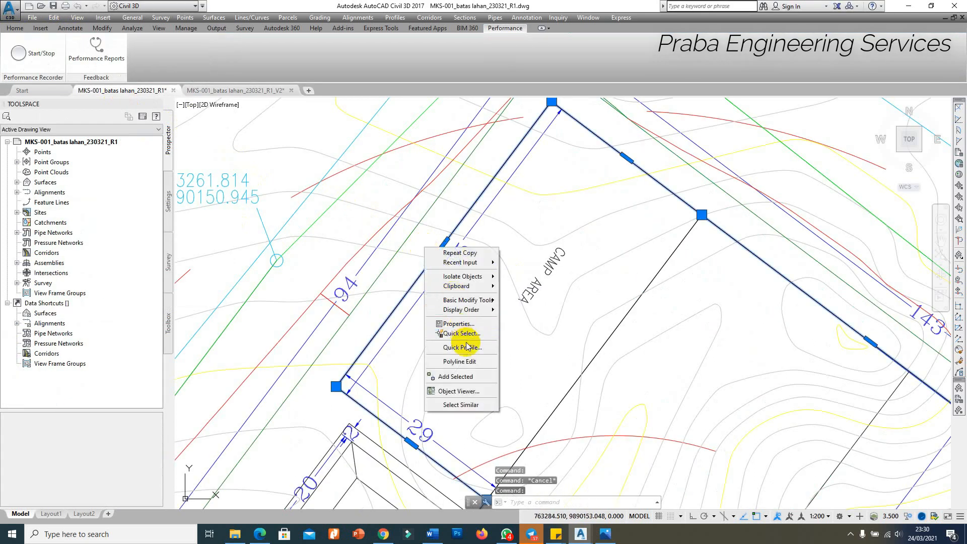
pyautogui.press('Escape')
pyautogui.press('Escape')
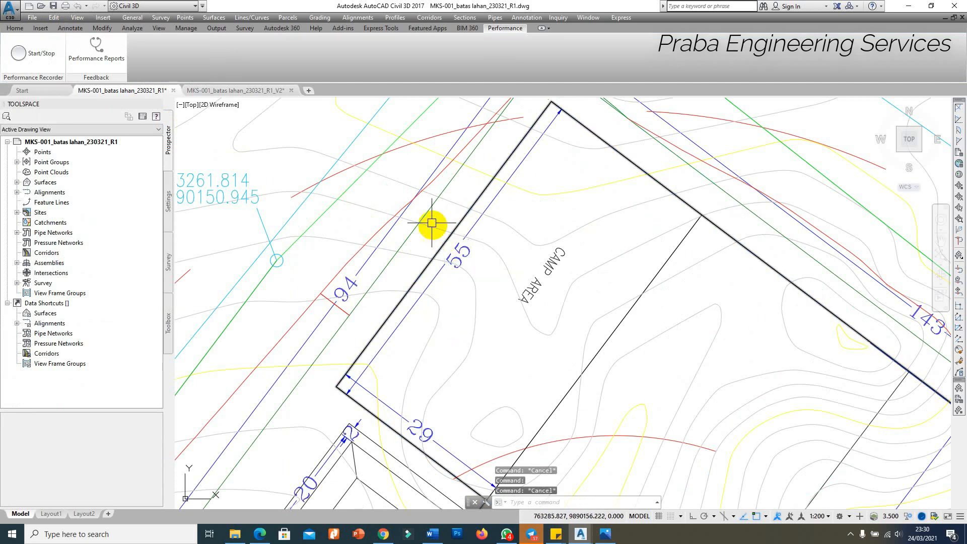
pyautogui.click(431, 222)
pyautogui.scroll(-5, 443, 198)
pyautogui.scroll(4, 453, 215)
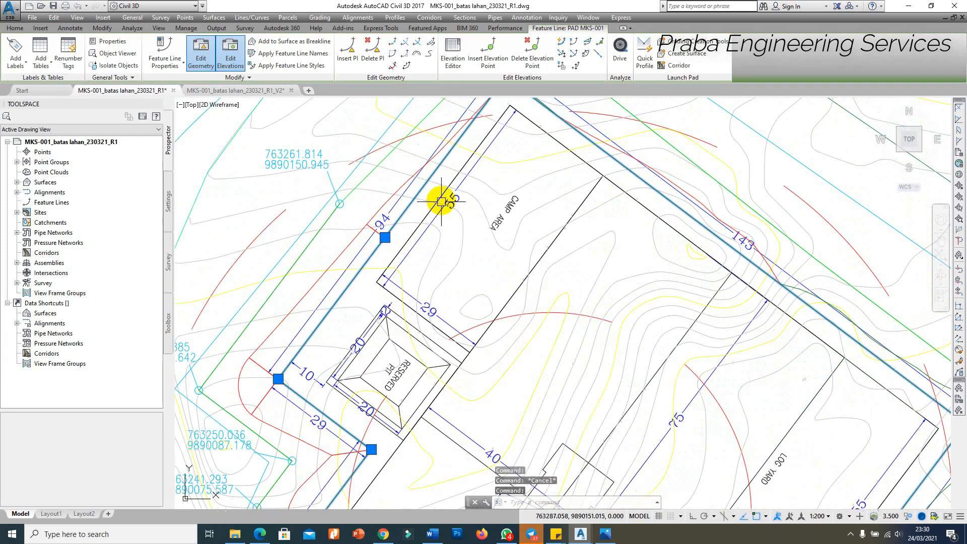
pyautogui.click(421, 191)
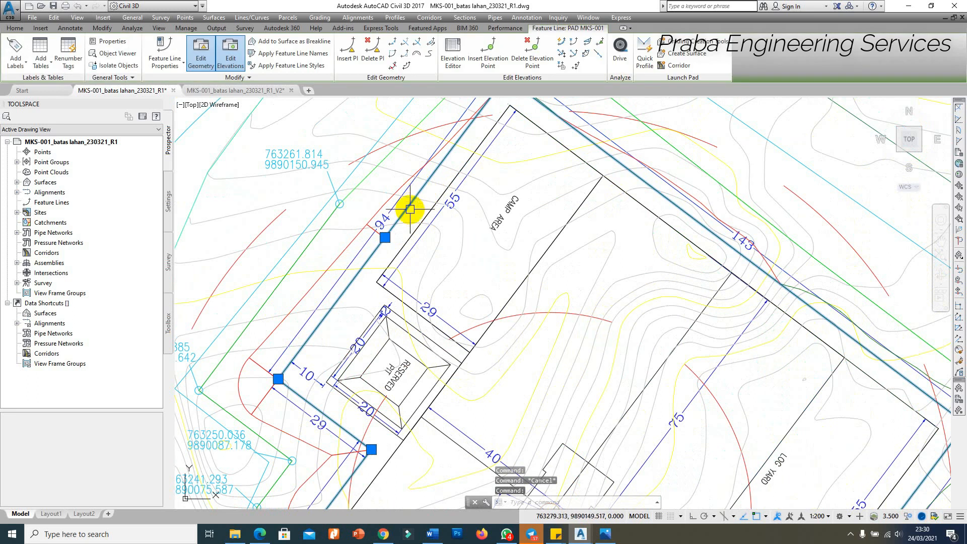
pyautogui.scroll(-4, 410, 198)
pyautogui.scroll(2, 413, 190)
pyautogui.scroll(2, 413, 190)
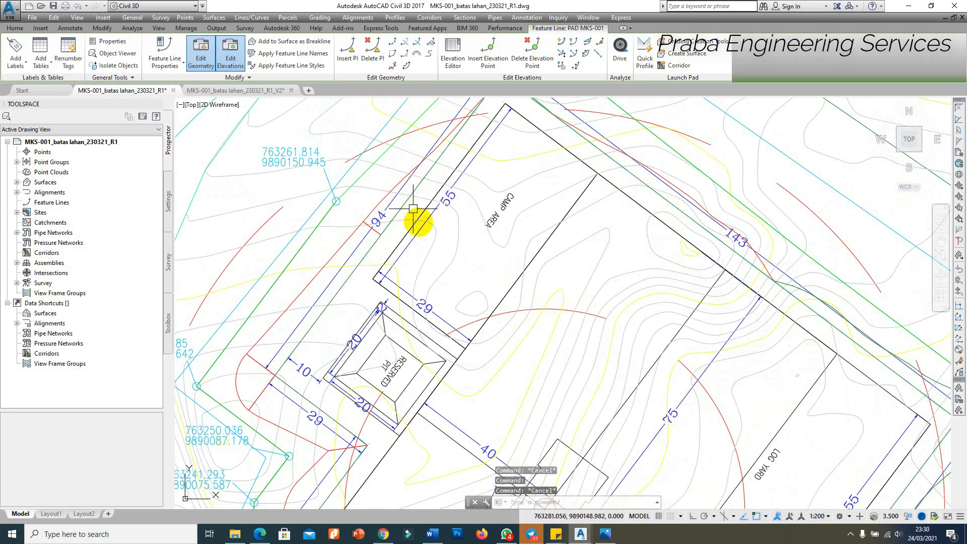
pyautogui.press('Escape')
# Copy the PAD MKS-001 feature line and paste it to its original coordinates in the MKS-001_batas lahan_230321_R1_V2 drawing.
pyautogui.click(54, 17)
pyautogui.click(74, 69)
pyautogui.click(394, 218)
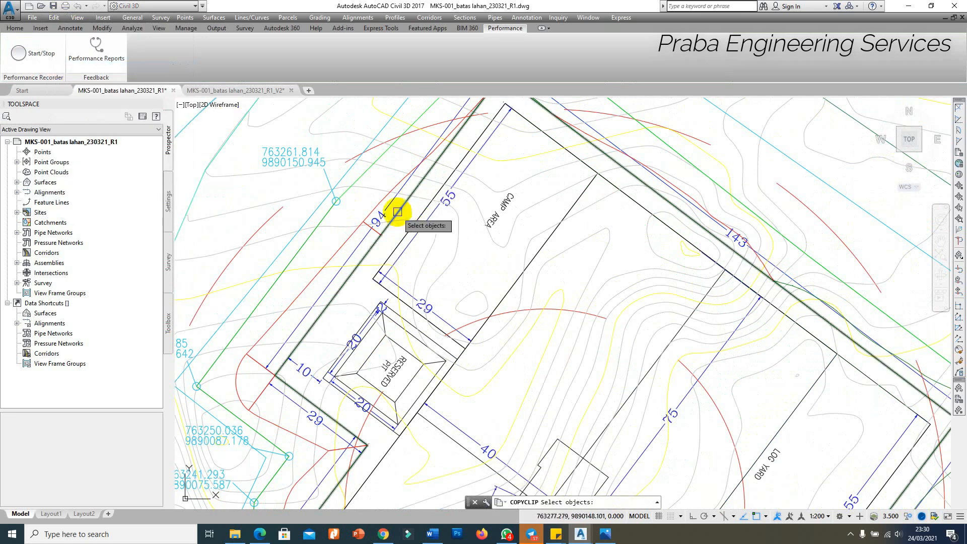
pyautogui.press('Return')
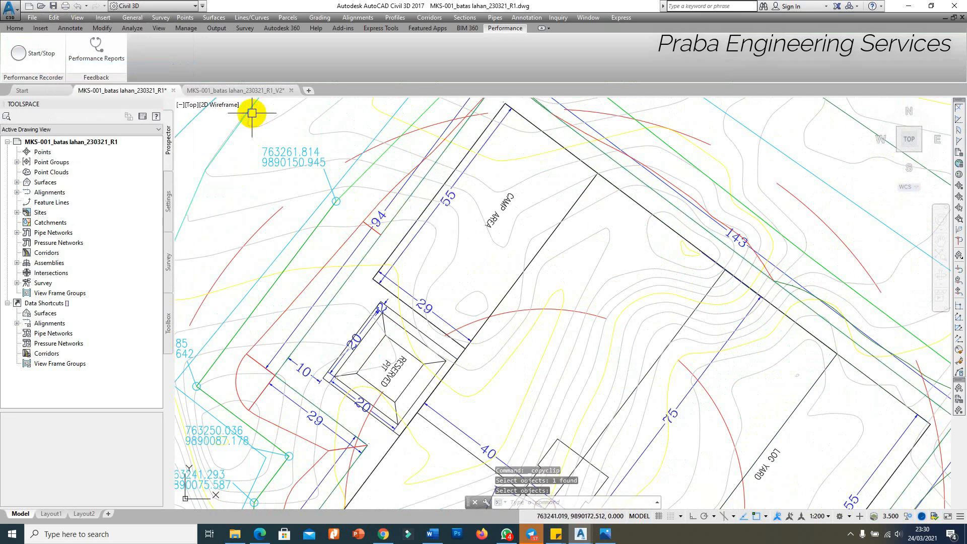
pyautogui.click(236, 91)
pyautogui.click(54, 17)
pyautogui.click(111, 133)
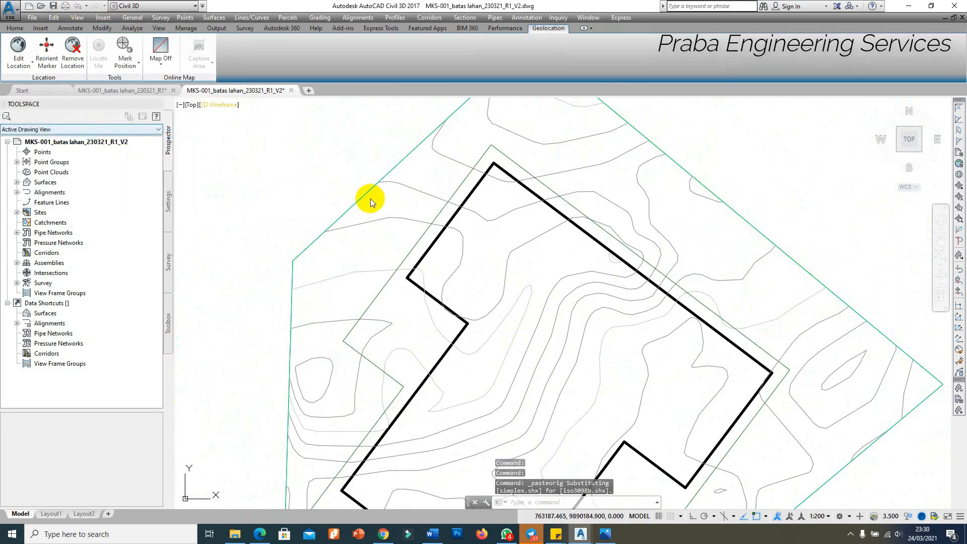
# Erase the thick pad outline polyline, keeping the pasted pad feature line.
pyautogui.scroll(-3, 373, 199)
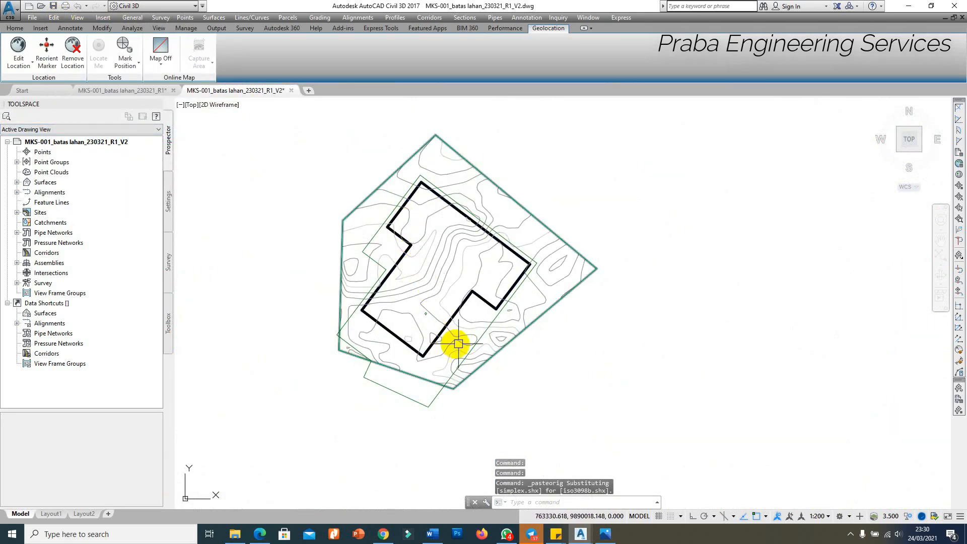
pyautogui.click(538, 319)
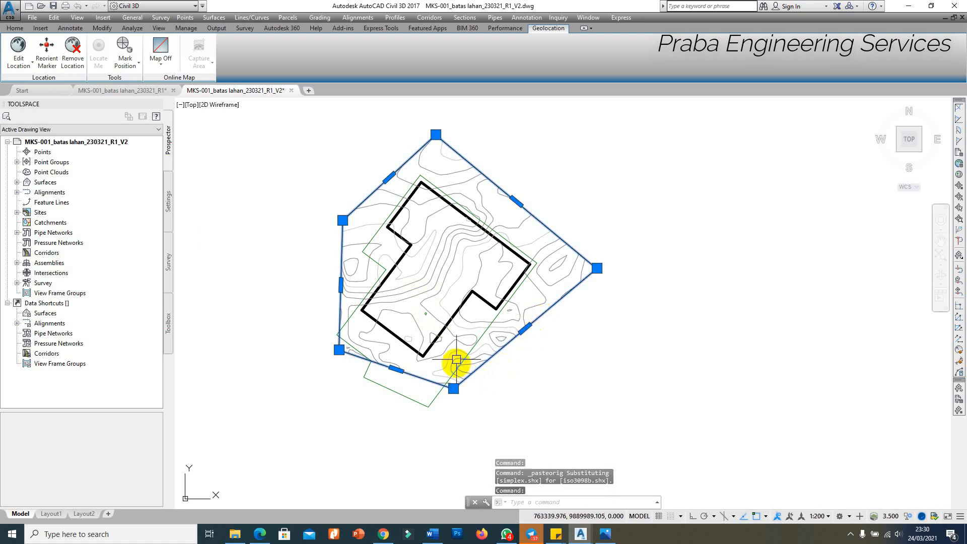
pyautogui.scroll(4, 432, 183)
pyautogui.press('Escape')
pyautogui.scroll(2, 399, 231)
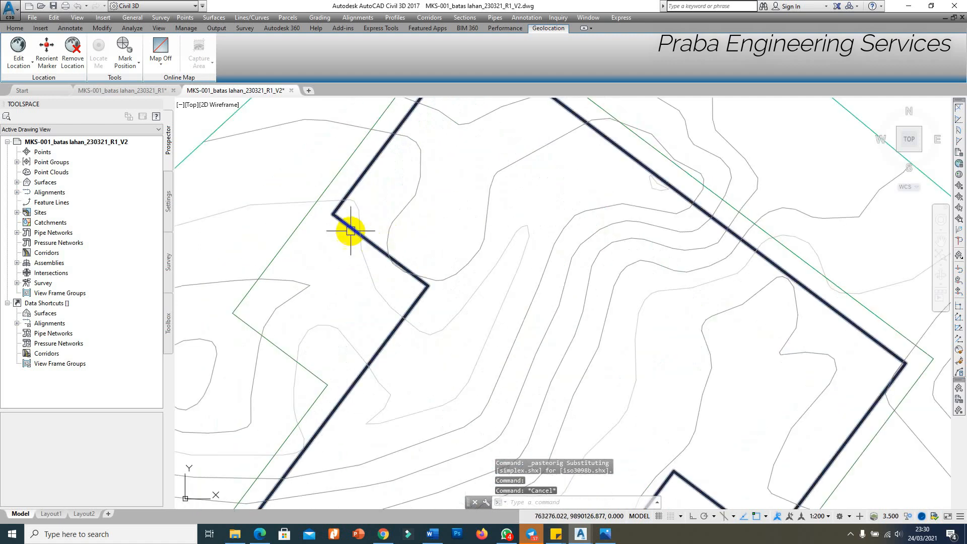
pyautogui.click(351, 230)
pyautogui.scroll(-5, 409, 222)
pyautogui.write('E')
pyautogui.press('Return')
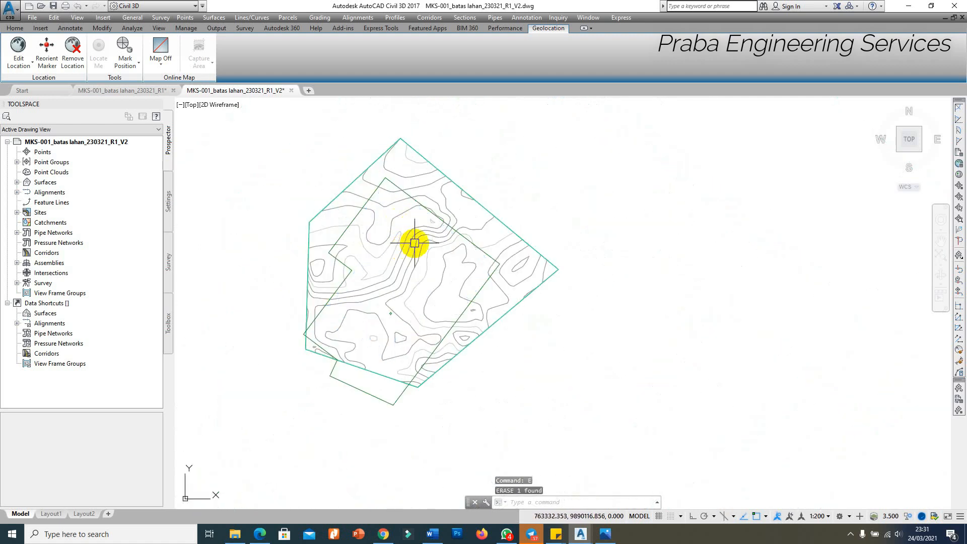
# Stretch the southernmost vertex of the boundary polyline outward beyond the projecting southern corner of the pad feature line.
pyautogui.scroll(3, 432, 190)
pyautogui.click(433, 293)
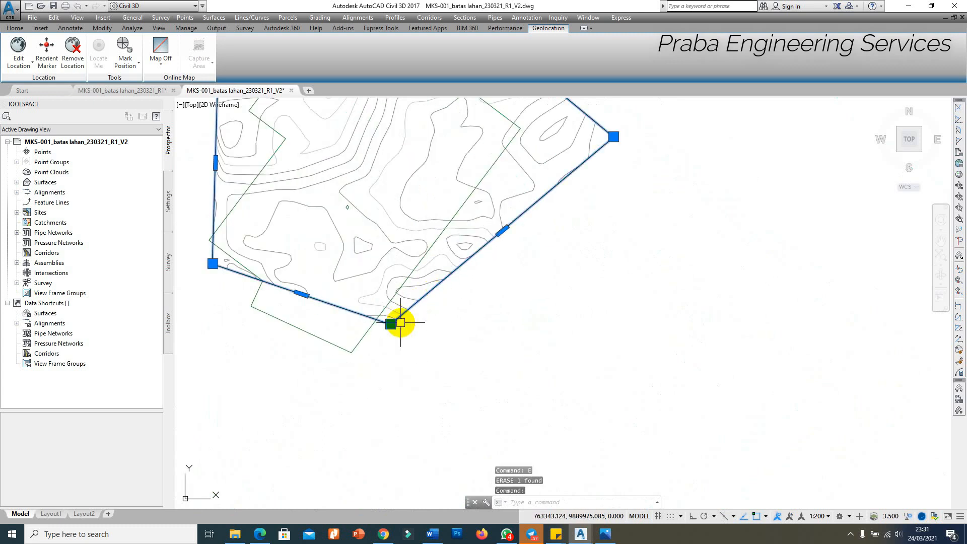
pyautogui.click(390, 323)
pyautogui.scroll(-1, 422, 339)
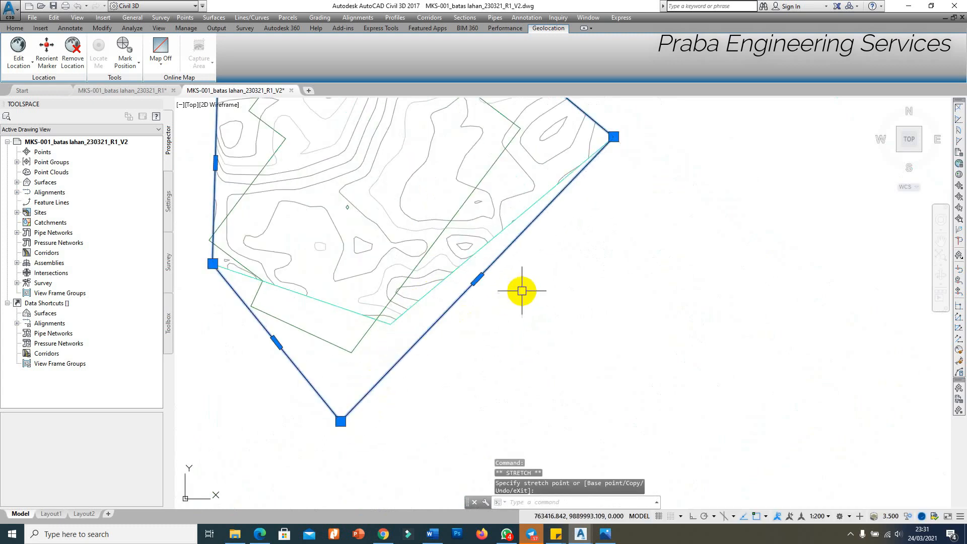
# Stretch the boundary polyline's southwestern vertex outward beyond the western corner of the pad feature line.
pyautogui.scroll(-3, 452, 314)
pyautogui.scroll(3, 452, 314)
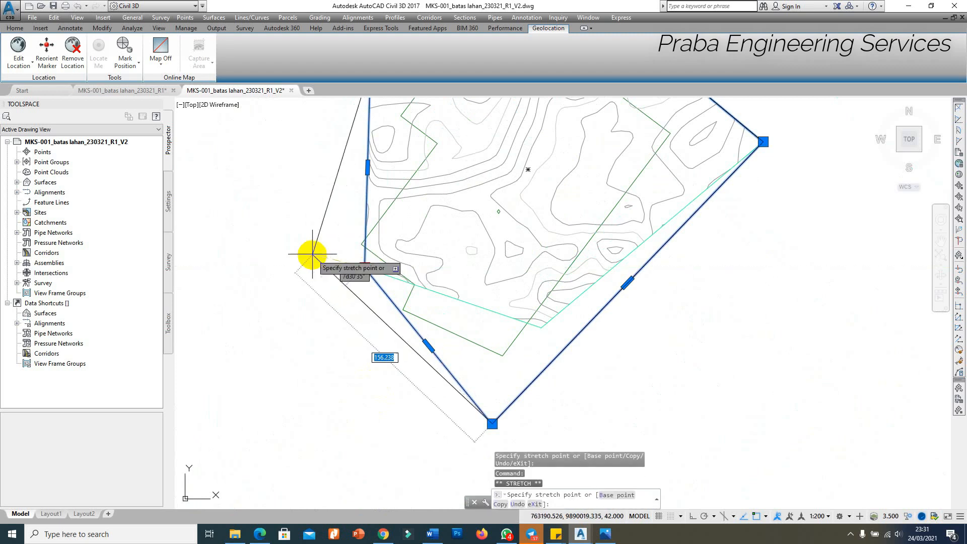
pyautogui.scroll(-2, 370, 298)
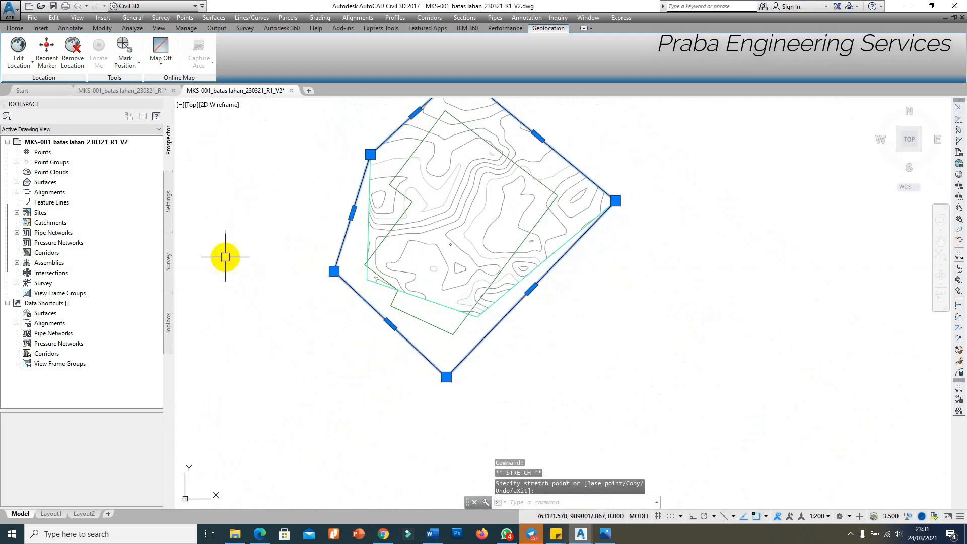
# Rebuild Surface existing to match the stretched boundary polyline.
pyautogui.doubleClick(25, 184)
pyautogui.rightClick(66, 196)
pyautogui.click(97, 223)
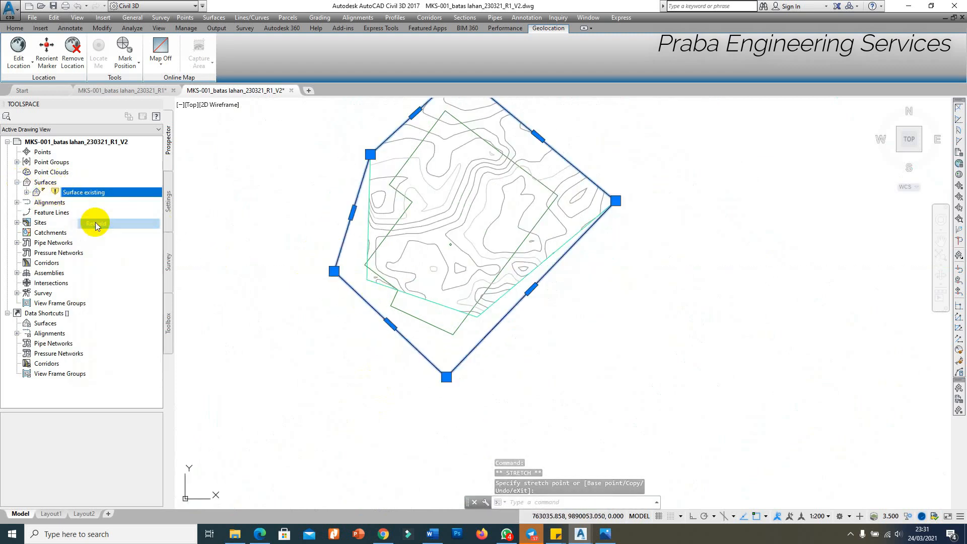
pyautogui.scroll(3, 471, 265)
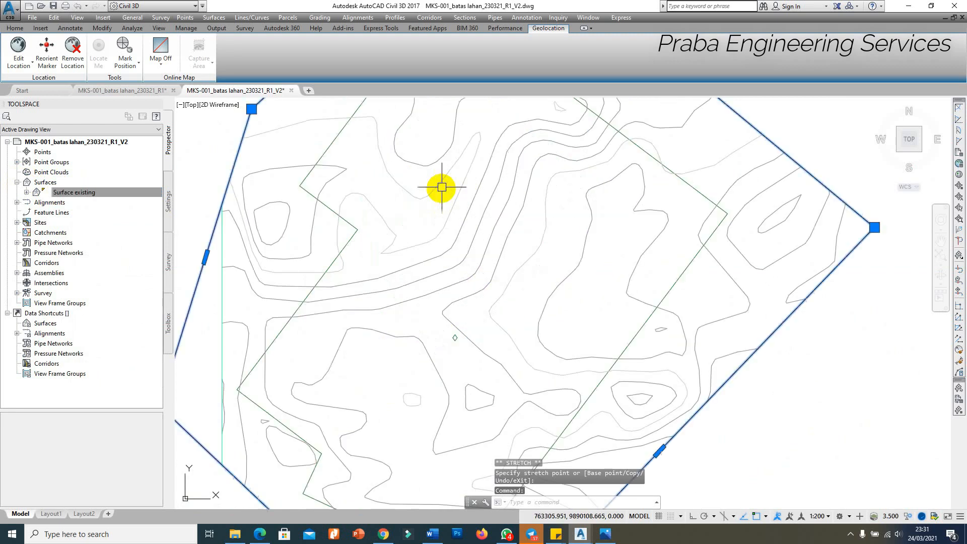
pyautogui.scroll(-3, 449, 265)
pyautogui.press('Escape')
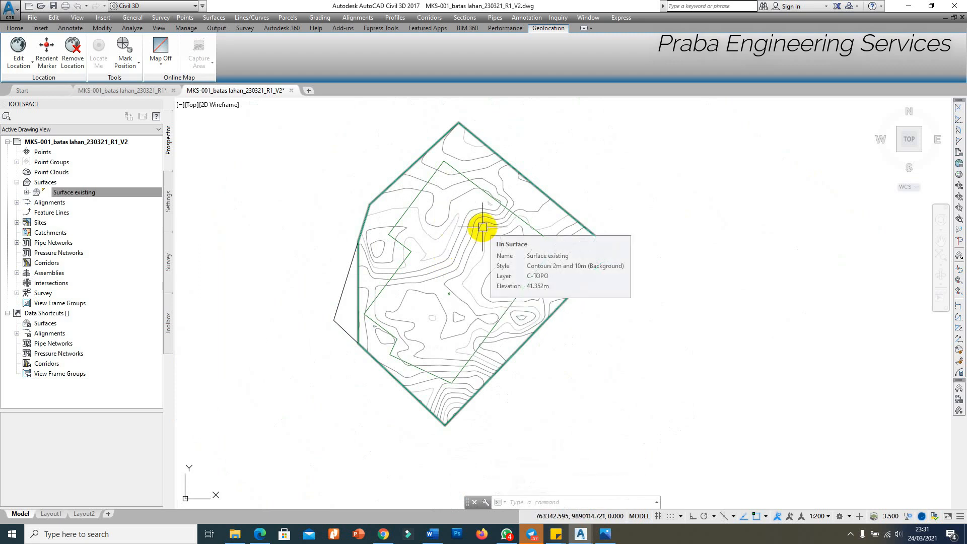
# Remove the outer boundary Boundary1 from the definition of Surface existing and rebuild the surface.
pyautogui.click(56, 193)
pyautogui.click(26, 193)
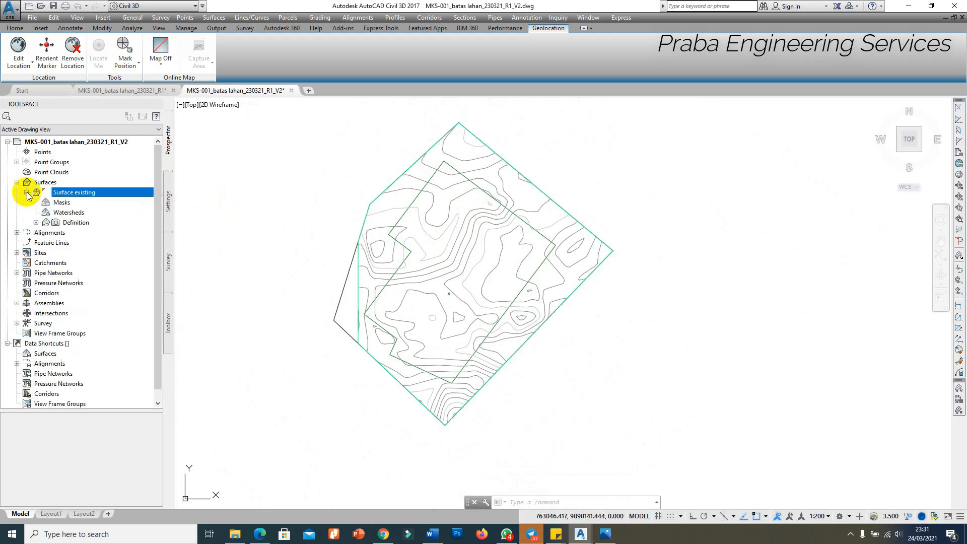
pyautogui.click(36, 222)
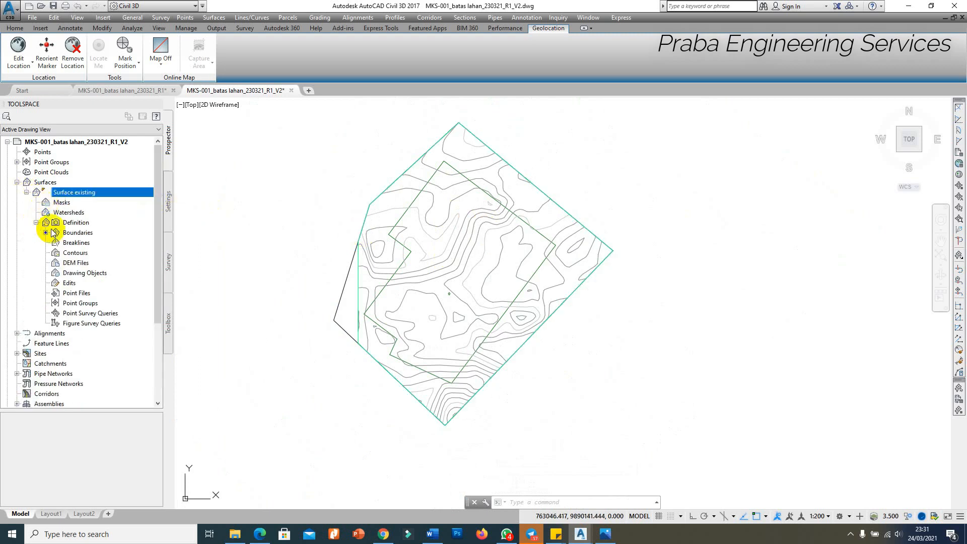
pyautogui.click(78, 234)
pyautogui.rightClick(15, 431)
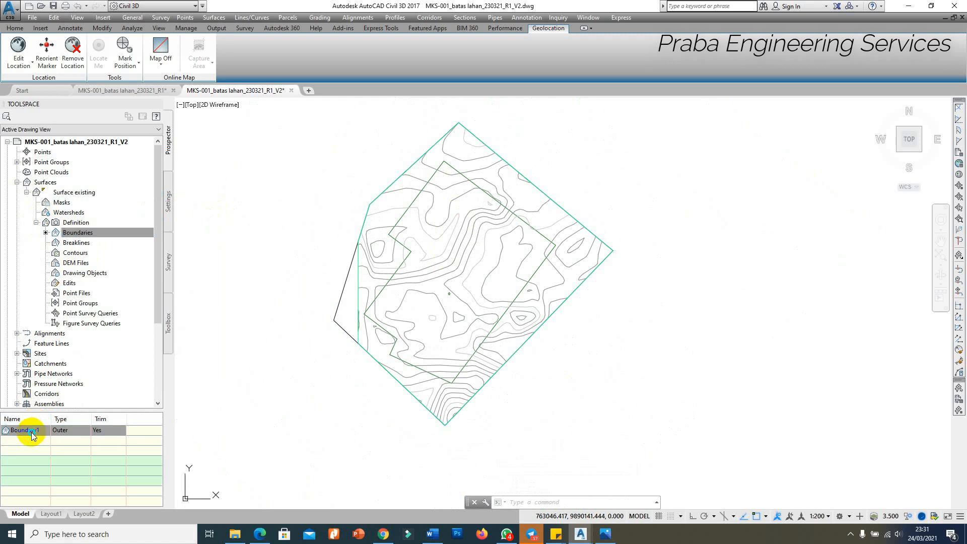
pyautogui.click(60, 352)
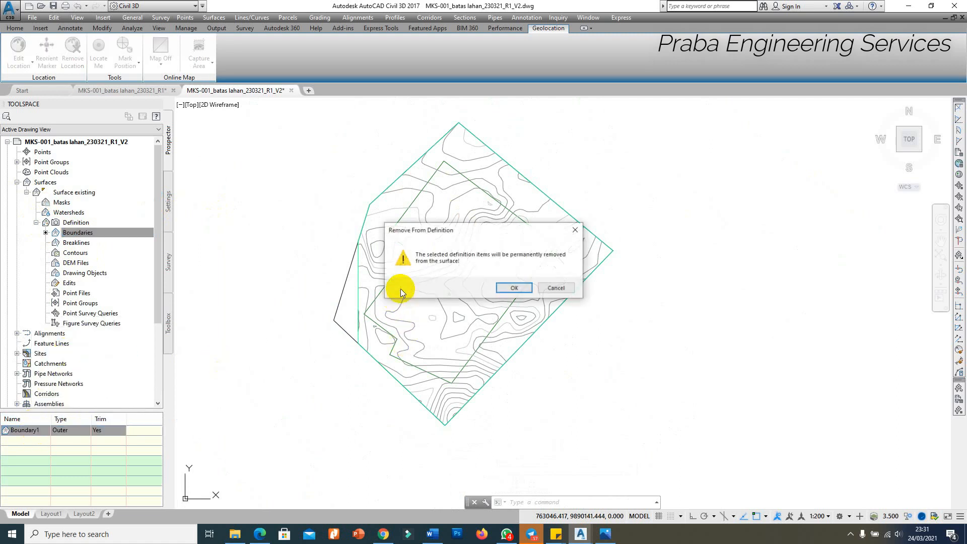
pyautogui.click(512, 288)
pyautogui.rightClick(78, 193)
pyautogui.click(117, 219)
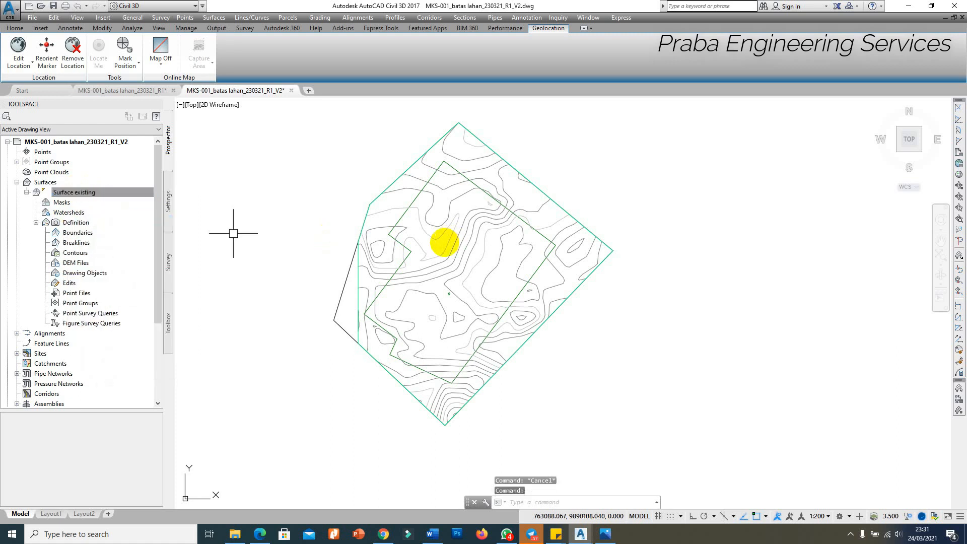
# Undo the last surface rebuild and rebuild Surface existing again without its boundary.
pyautogui.scroll(-4, 474, 269)
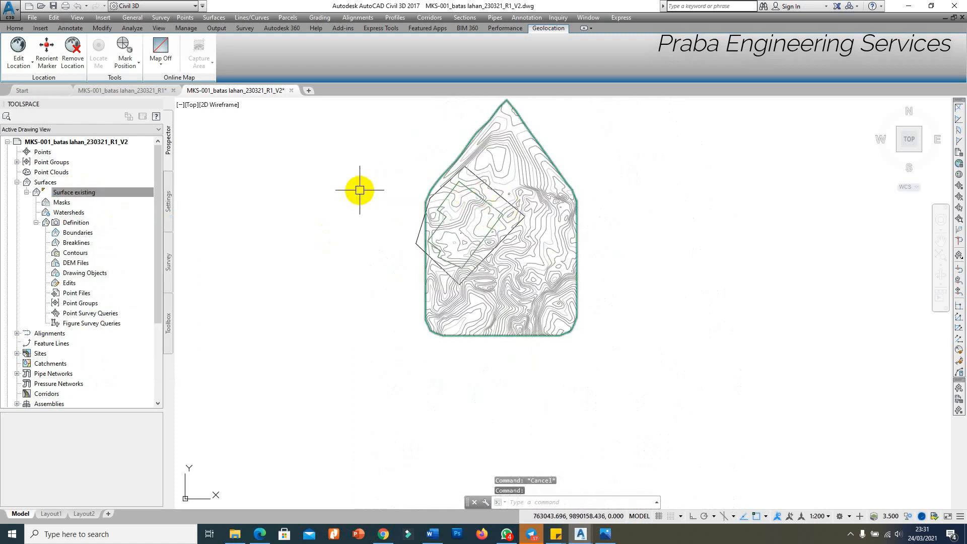
pyautogui.write('u')
pyautogui.press('Return')
pyautogui.write('u')
pyautogui.press('Return')
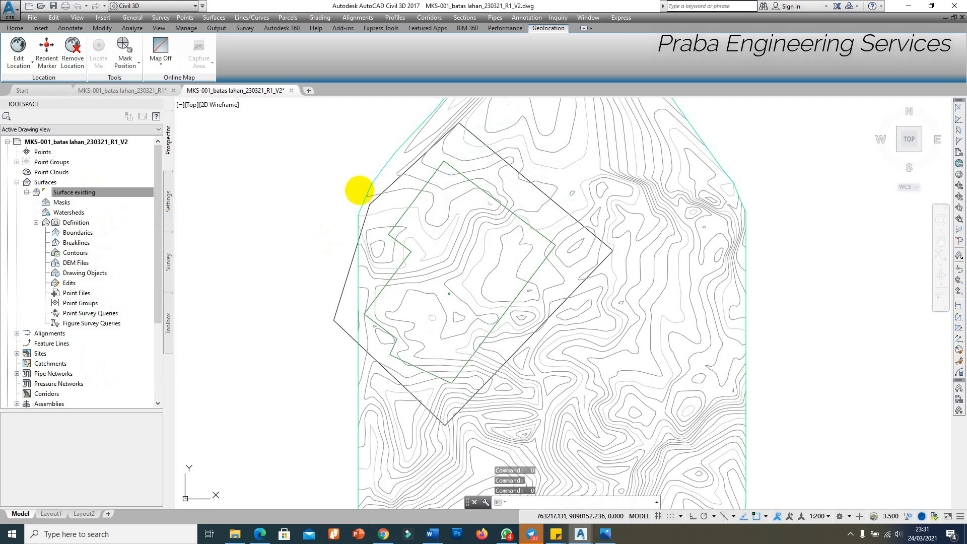
pyautogui.scroll(2, 399, 197)
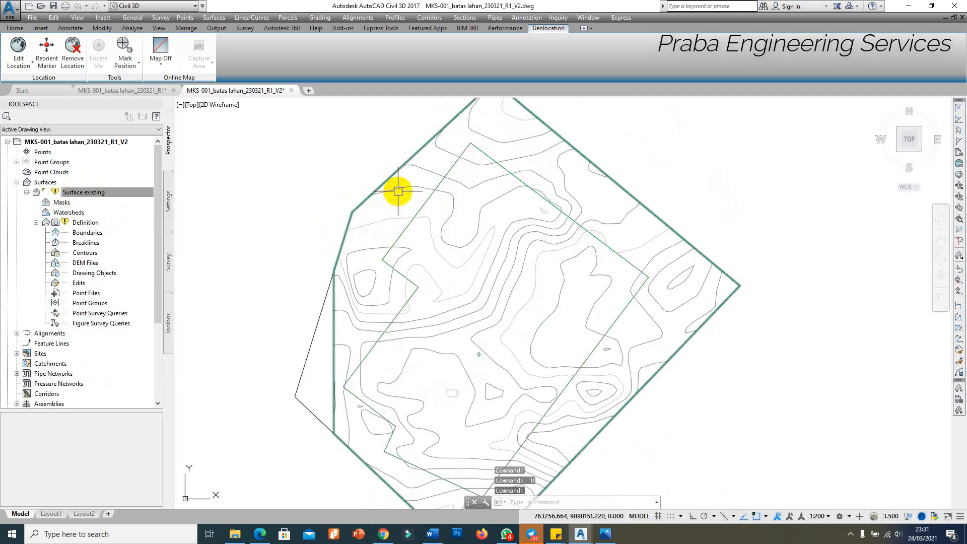
pyautogui.scroll(-2, 410, 205)
pyautogui.rightClick(77, 193)
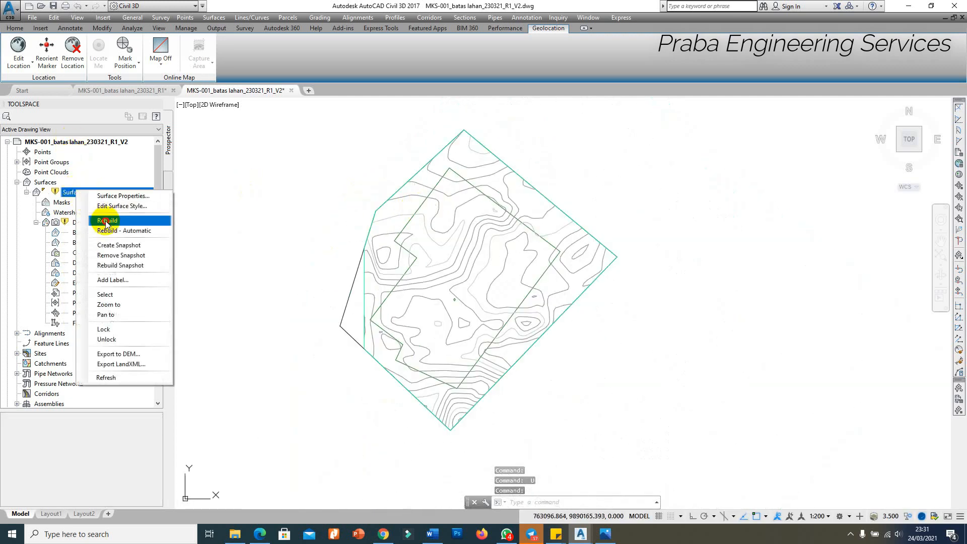
pyautogui.click(108, 220)
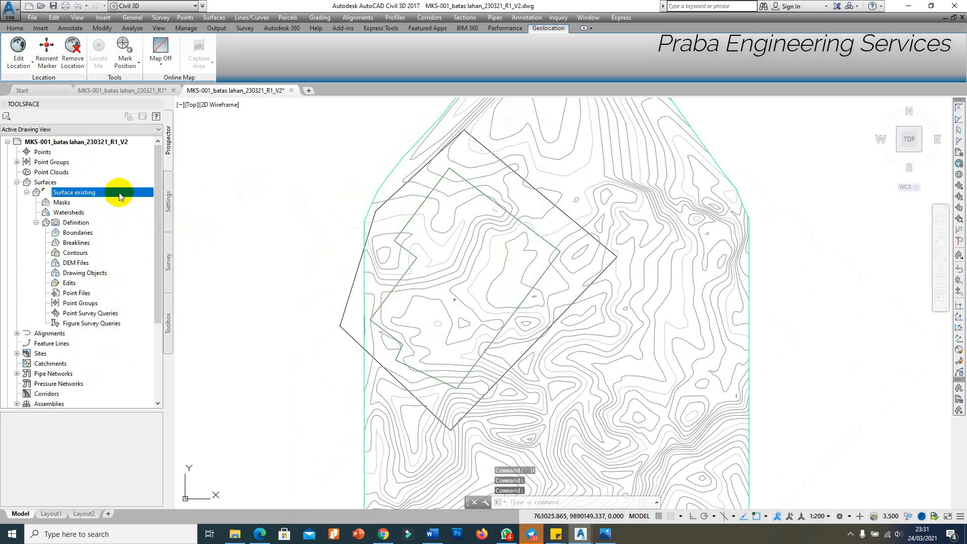
# Add the stretched boundary polyline around the pad as an outer boundary of Surface existing.
pyautogui.click(84, 233)
pyautogui.rightClick(86, 235)
pyautogui.click(104, 245)
pyautogui.click(312, 235)
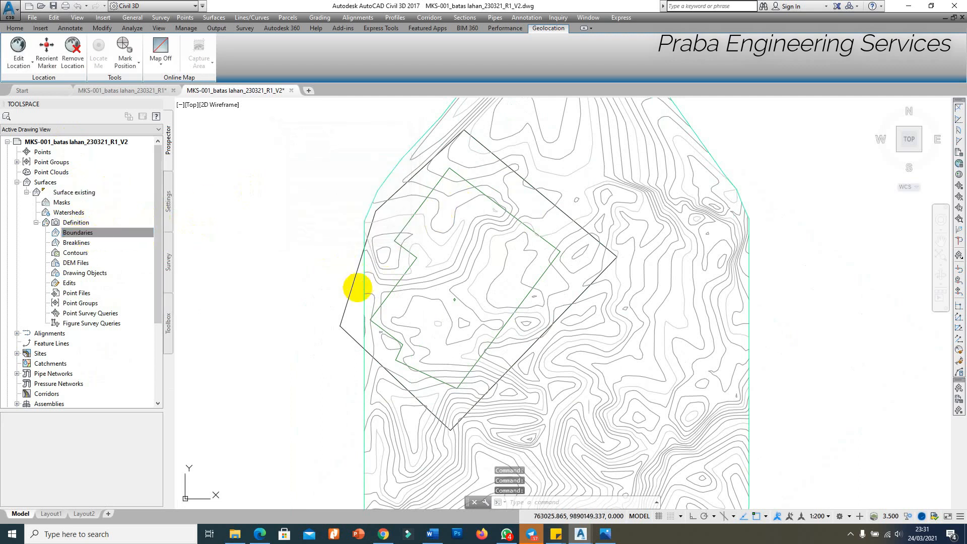
pyautogui.click(356, 288)
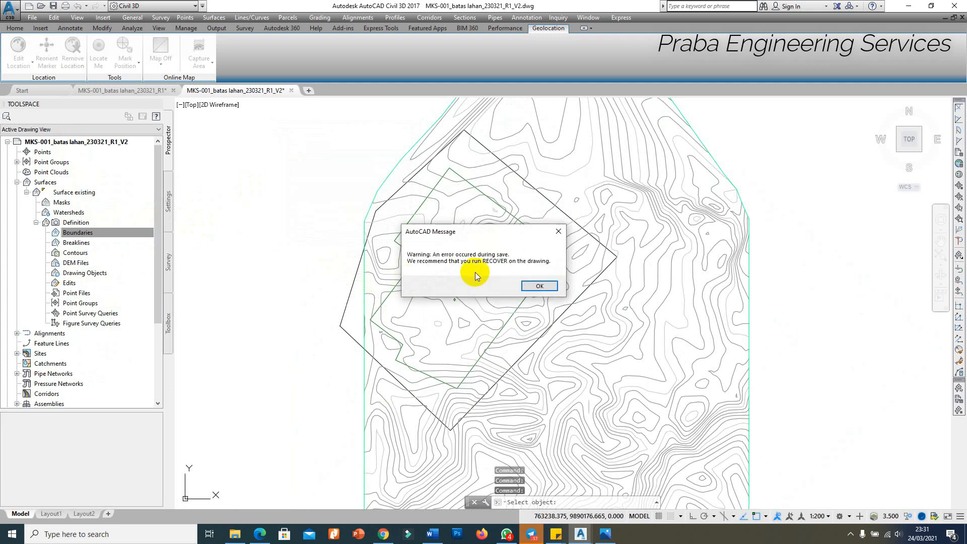
pyautogui.click(524, 286)
pyautogui.click(352, 287)
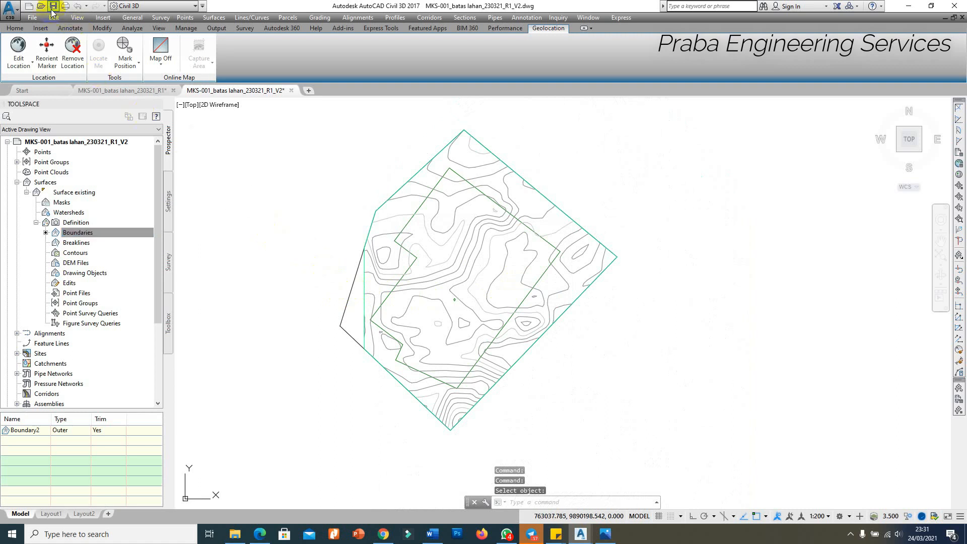
# Save the MKS-001_batas lahan_230321_R1_V2 drawing.
pyautogui.press('Escape')
pyautogui.hotkey('ctrl', 's')
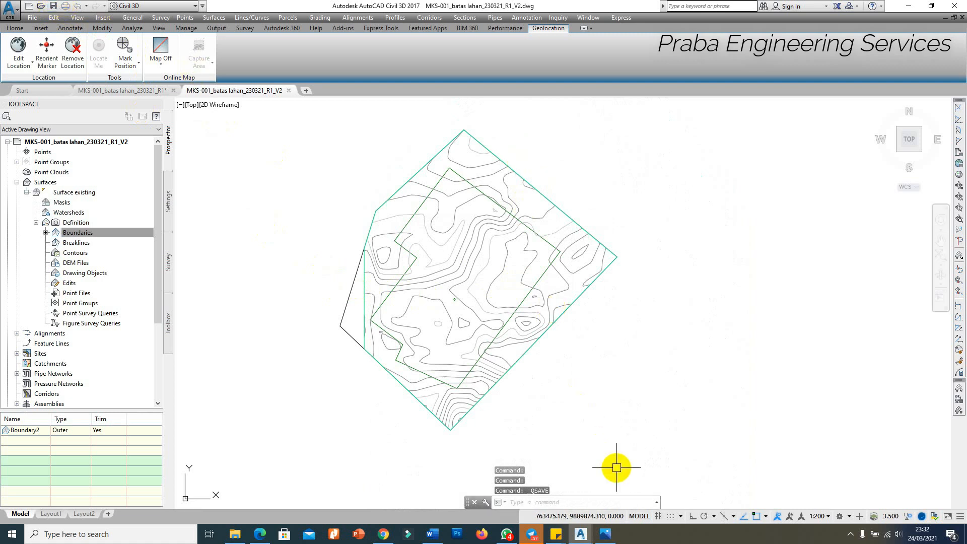
pyautogui.click(605, 534)
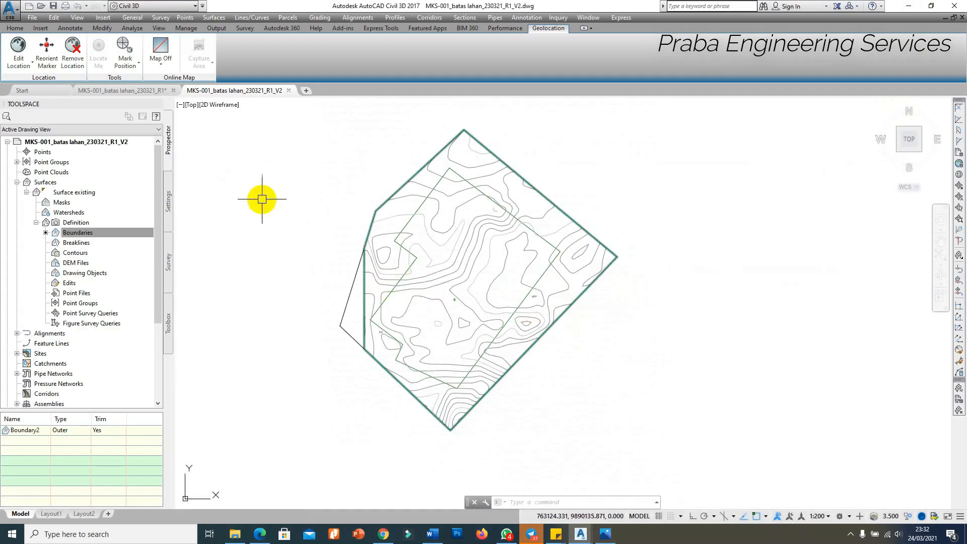
# Delete the site Site 1|1 from the drawing.
pyautogui.click(27, 193)
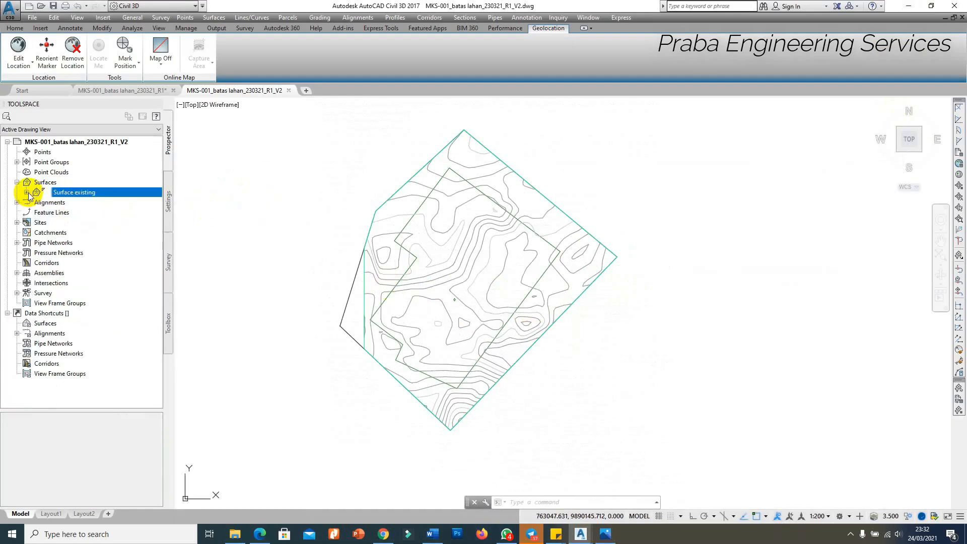
pyautogui.click(18, 223)
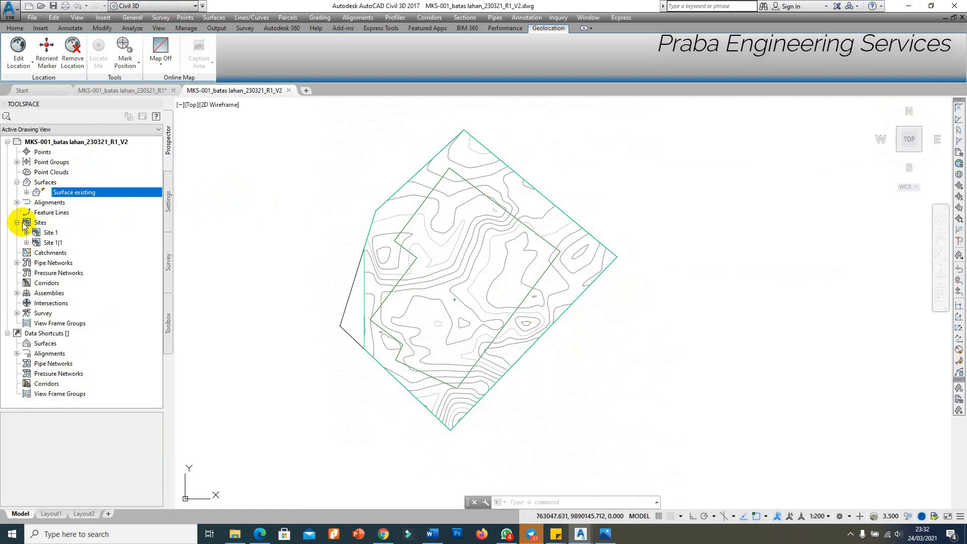
pyautogui.rightClick(50, 242)
pyautogui.click(98, 267)
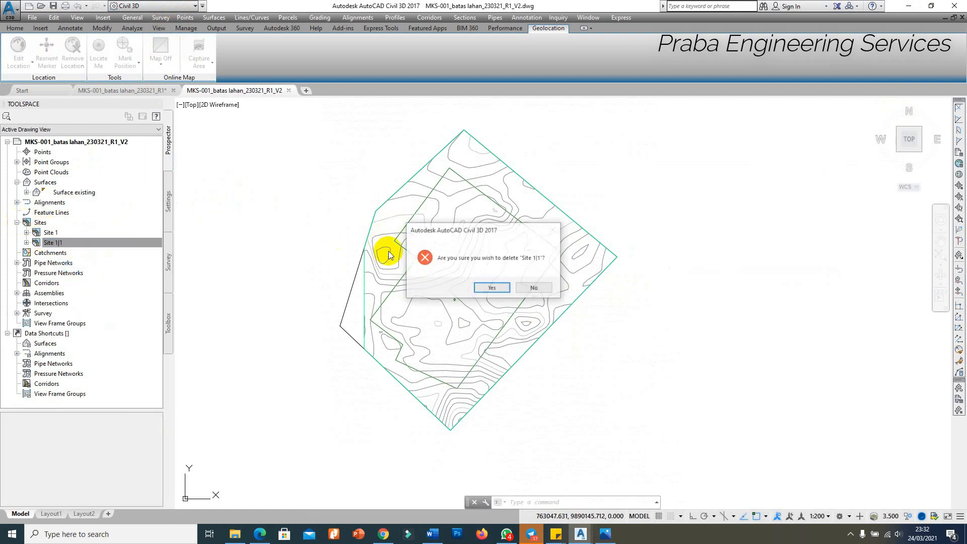
pyautogui.click(497, 288)
# Try to delete the site Site 1|2 and undo the deletion.
pyautogui.click(59, 232)
pyautogui.rightClick(67, 242)
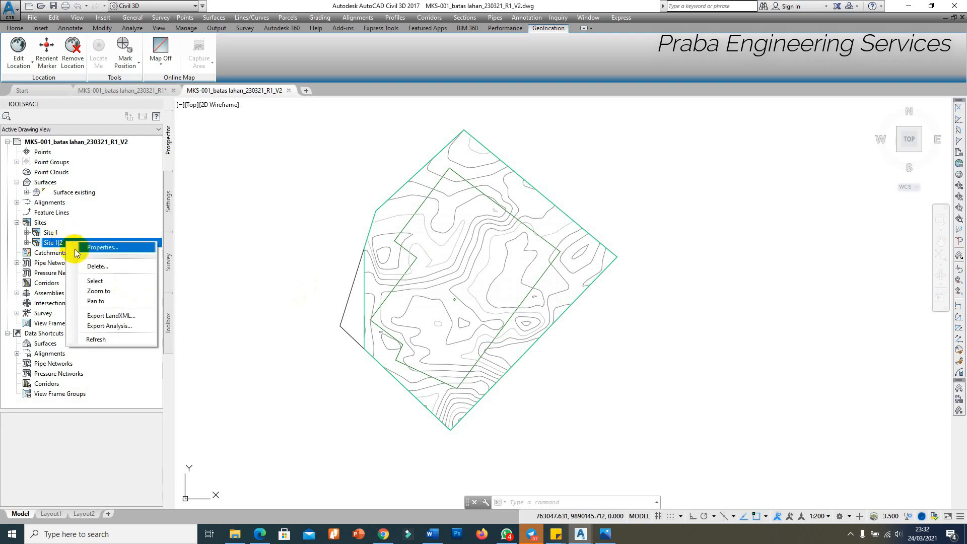
pyautogui.click(98, 266)
pyautogui.click(492, 288)
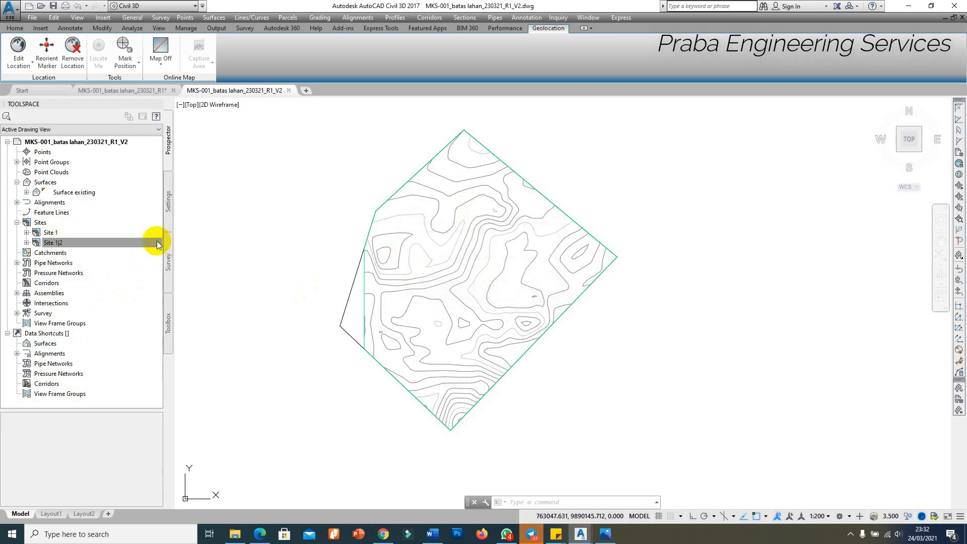
pyautogui.click(66, 233)
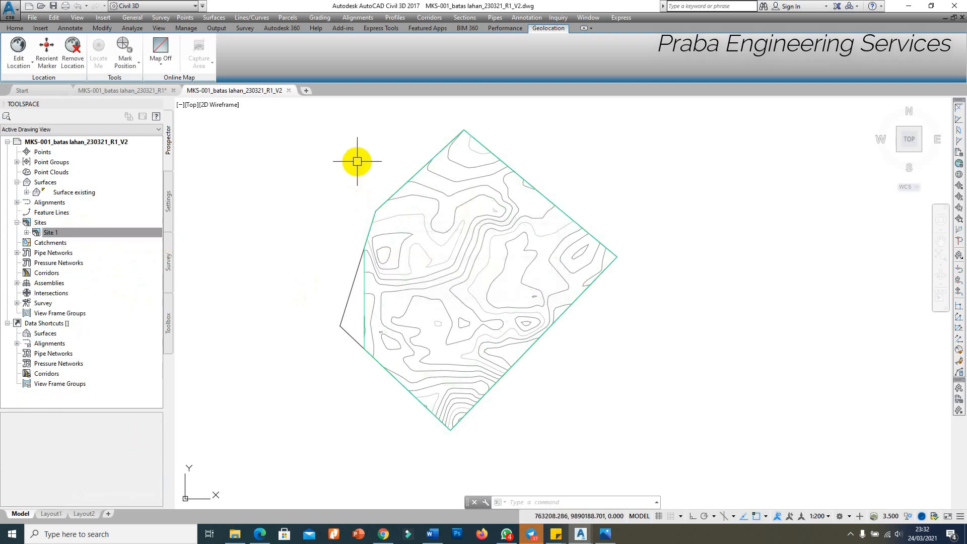
pyautogui.click(54, 18)
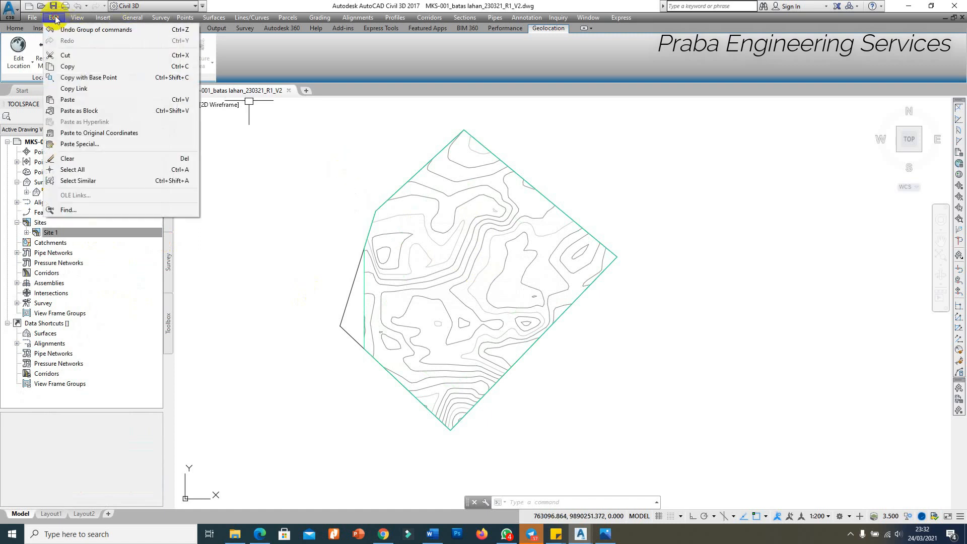
pyautogui.click(71, 29)
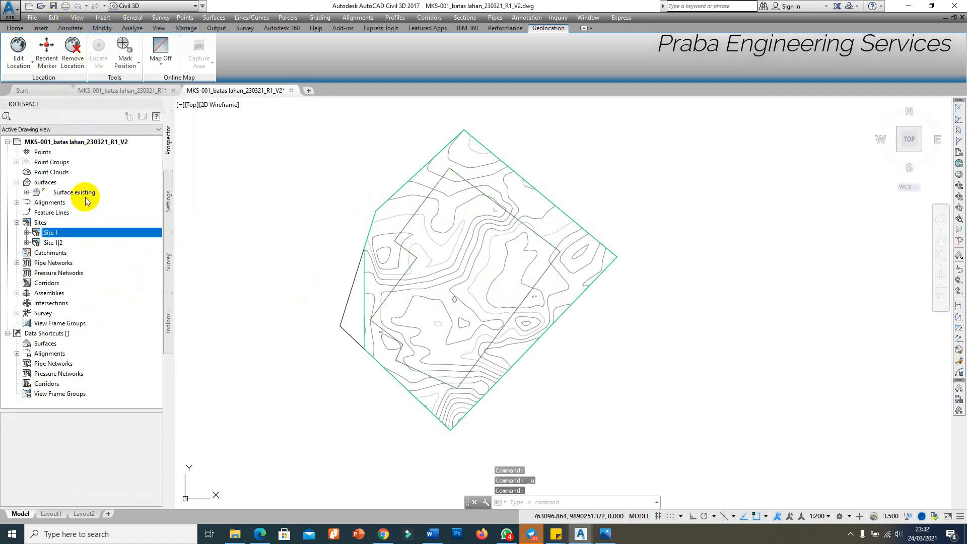
# Explode the PAD MKS-001 feature line into a plain polyline.
pyautogui.click(412, 218)
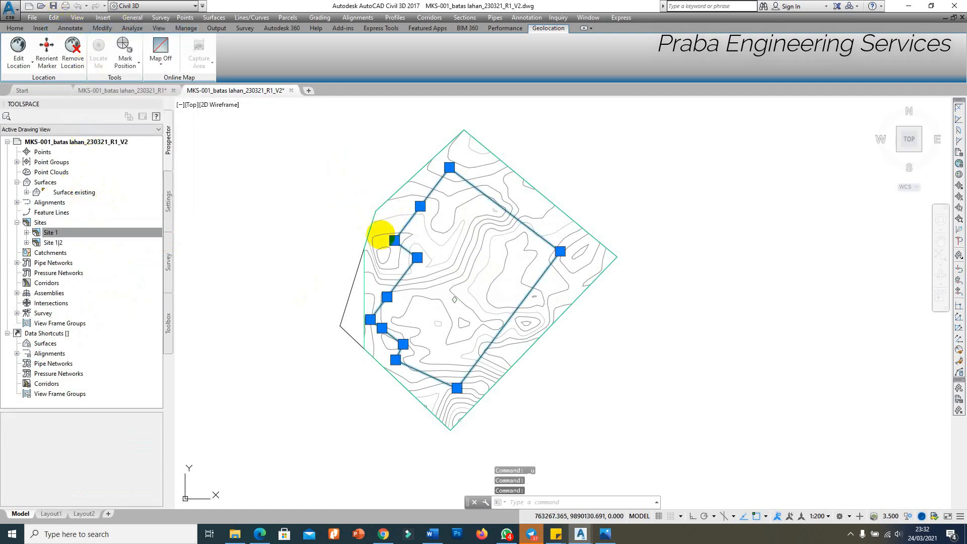
pyautogui.click(68, 243)
pyautogui.press('Escape')
pyautogui.press('Escape')
pyautogui.click(411, 217)
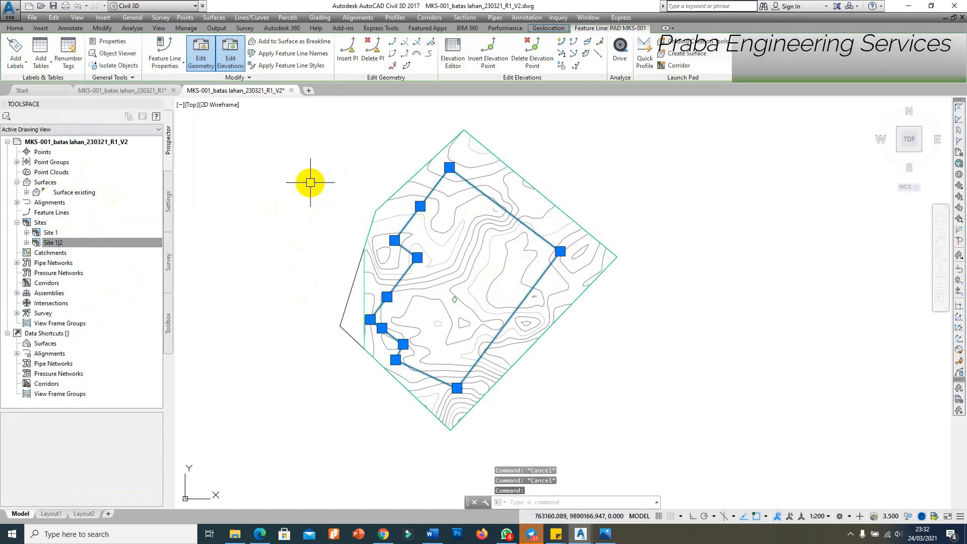
pyautogui.write('x')
pyautogui.press('Return')
pyautogui.click(411, 218)
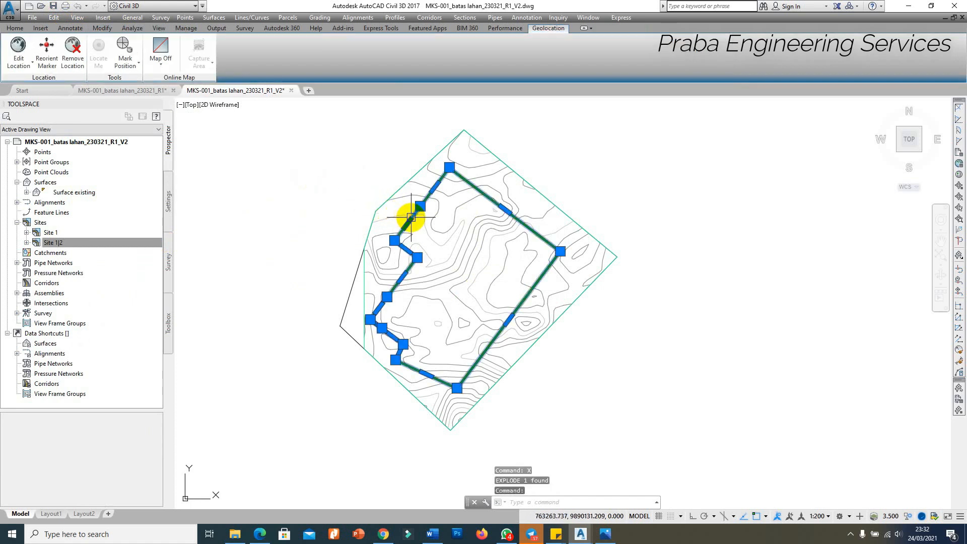
pyautogui.press('Escape')
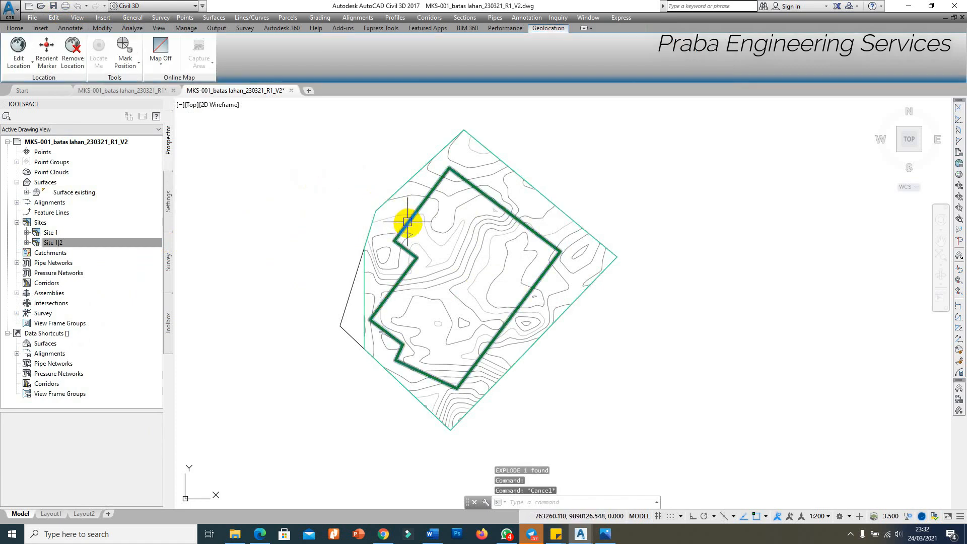
pyautogui.press('Escape')
# Delete the site Site 1|2, keeping the exploded pad outline and Site 1.
pyautogui.rightClick(80, 245)
pyautogui.click(114, 271)
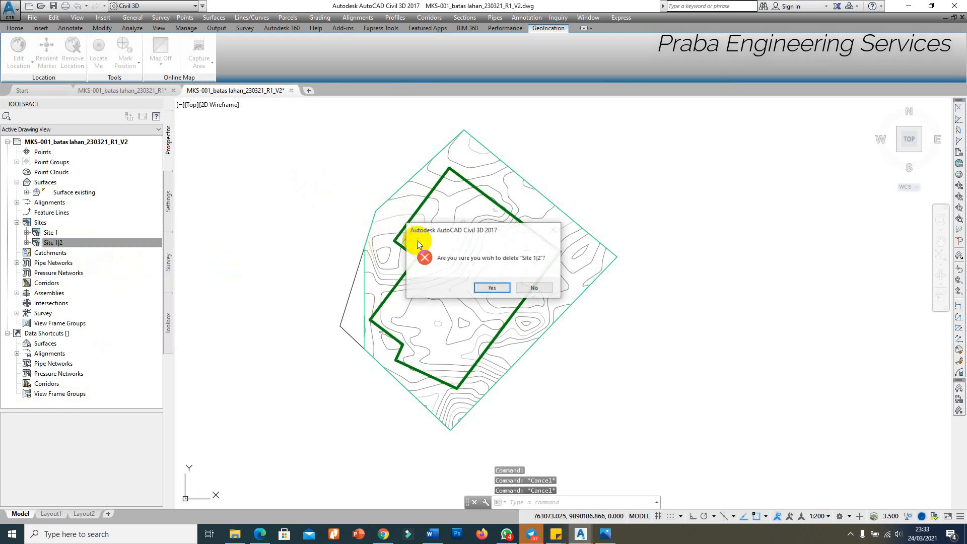
pyautogui.click(539, 286)
pyautogui.click(51, 232)
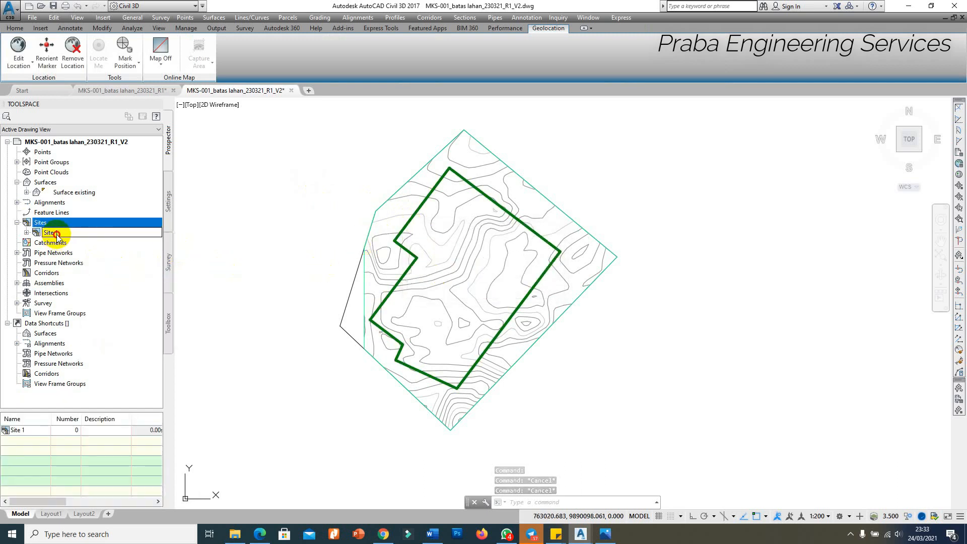
# Inspect the grading groups under Site 1 in the MKS-001_batas lahan_230321_R1 drawing and return to the R1_V2 drawing.
pyautogui.click(131, 90)
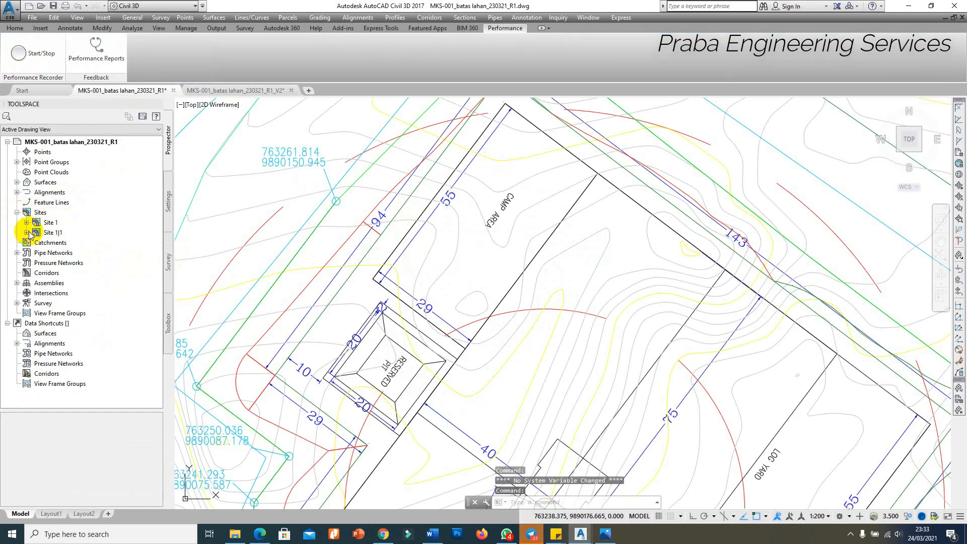
pyautogui.click(26, 222)
pyautogui.click(36, 252)
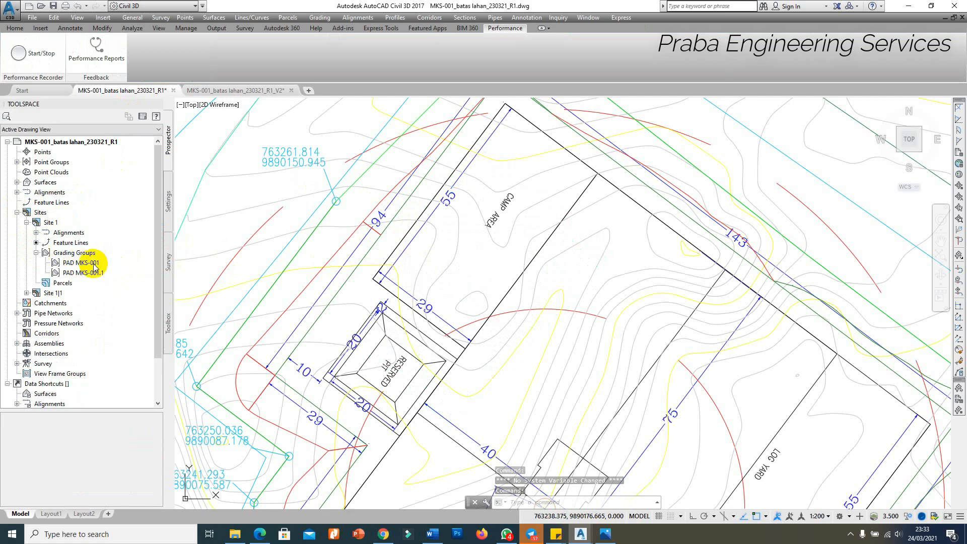
pyautogui.click(235, 91)
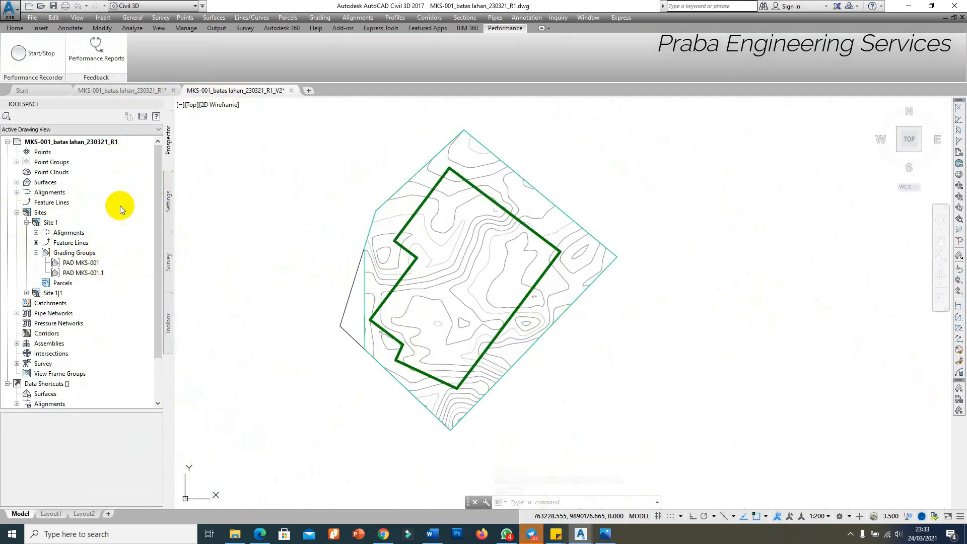
# Rename the site Site 1 as Site MKS.
pyautogui.click(17, 213)
pyautogui.rightClick(63, 223)
pyautogui.click(72, 229)
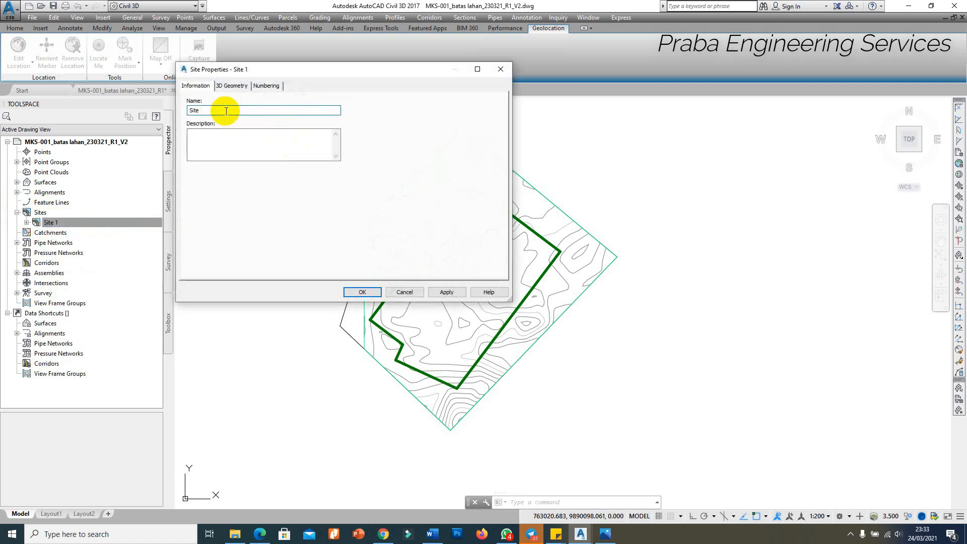
pyautogui.write('MKS')
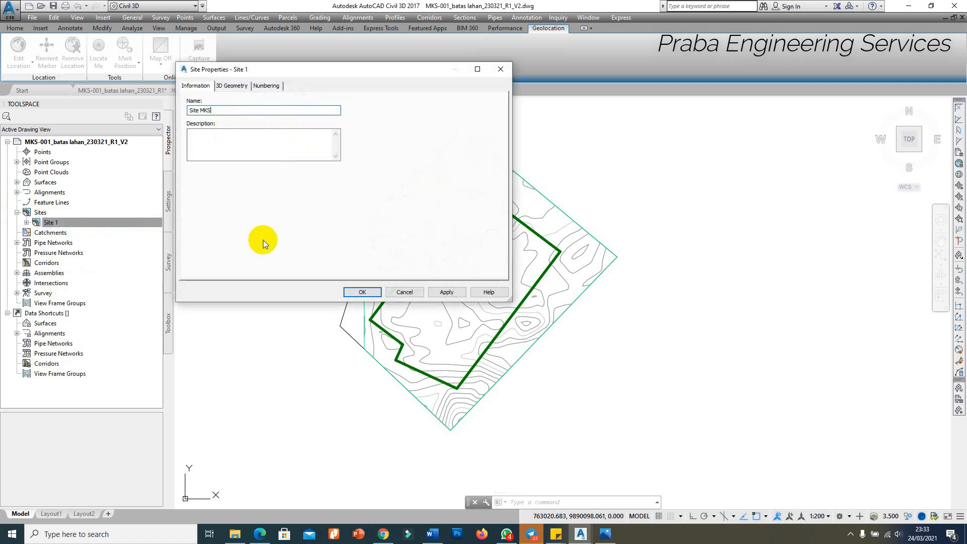
pyautogui.click(364, 291)
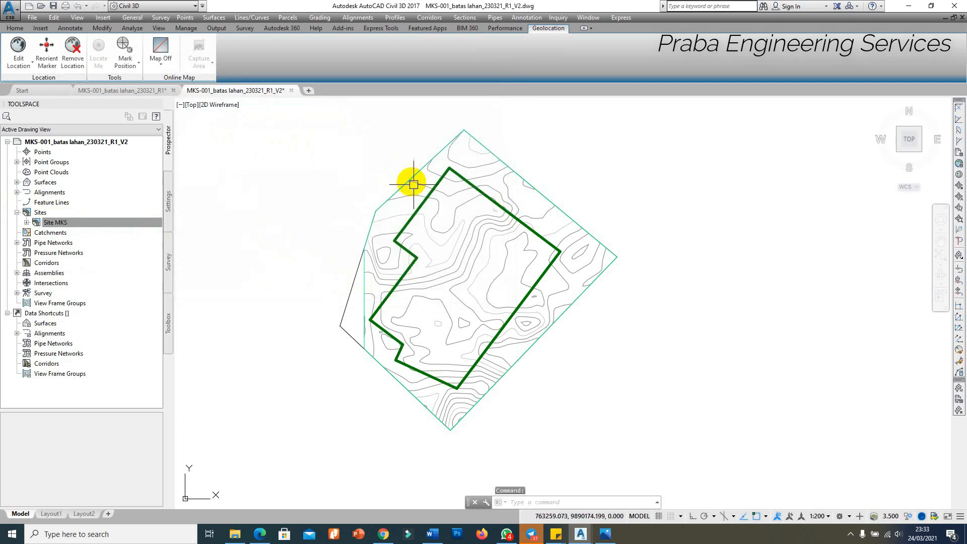
# Check the elevation of the closed pad outline polyline in its properties and clear the selection.
pyautogui.click(421, 207)
pyautogui.rightClick(422, 210)
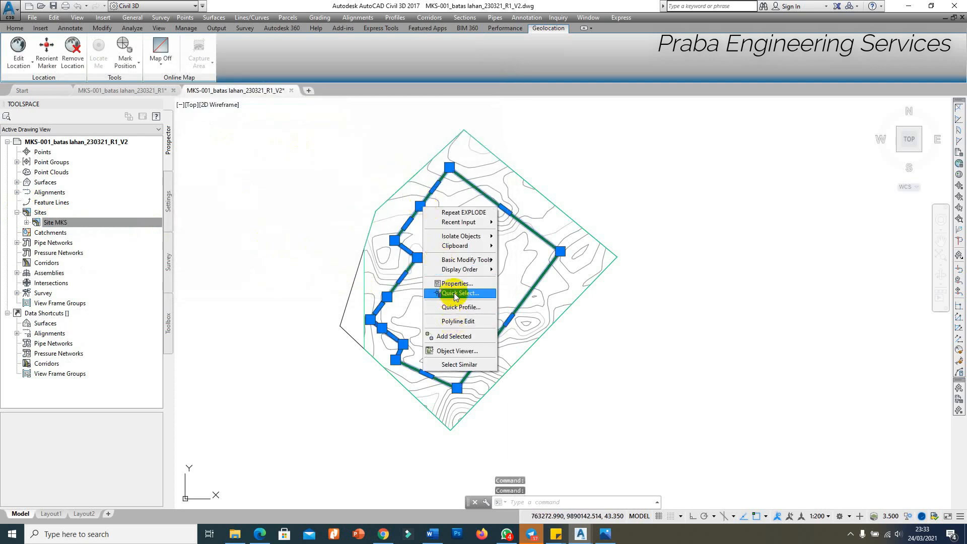
pyautogui.click(456, 283)
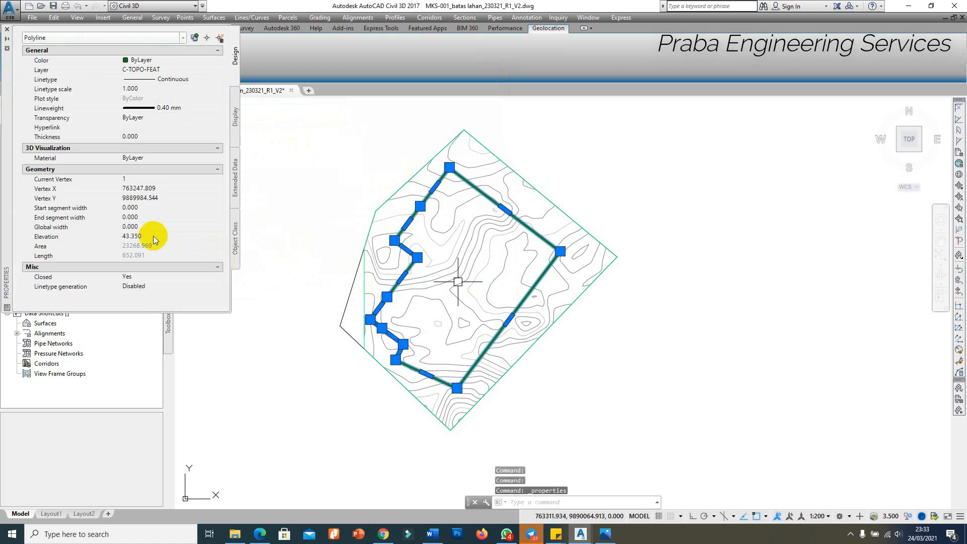
pyautogui.click(7, 29)
pyautogui.press('Escape')
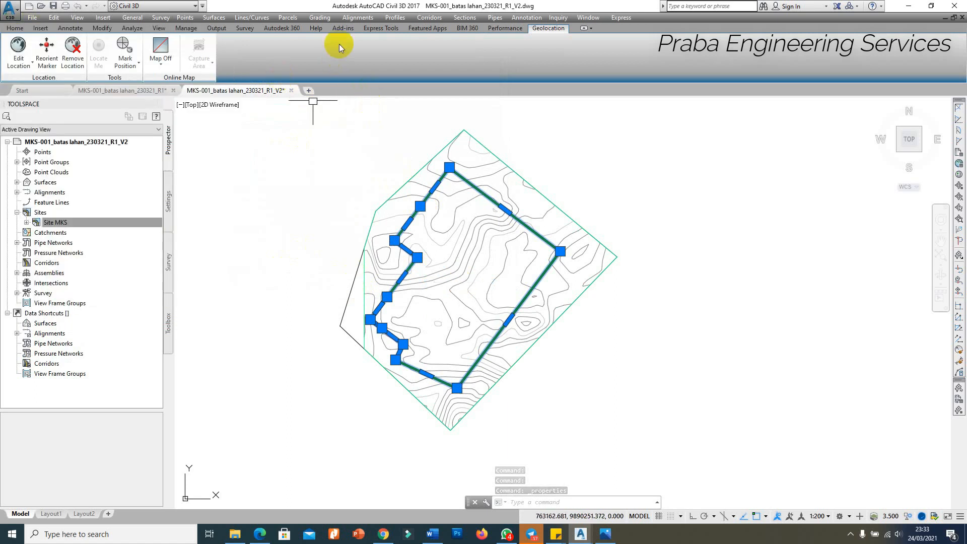
pyautogui.press('Escape')
# Create a feature line named PAD_MKS_0001 in Site MKS from the pad outline polyline, erasing the existing entity.
pyautogui.click(318, 17)
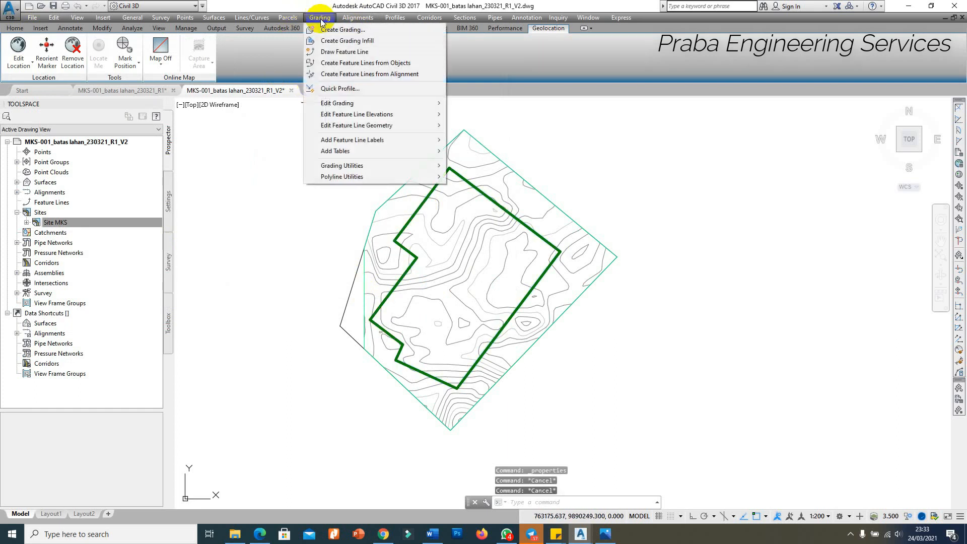
pyautogui.click(373, 63)
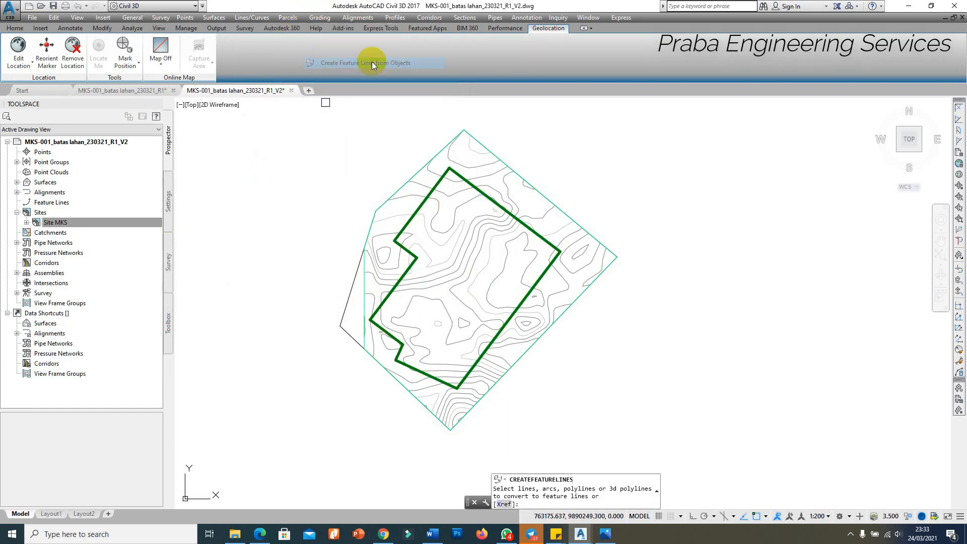
pyautogui.click(421, 208)
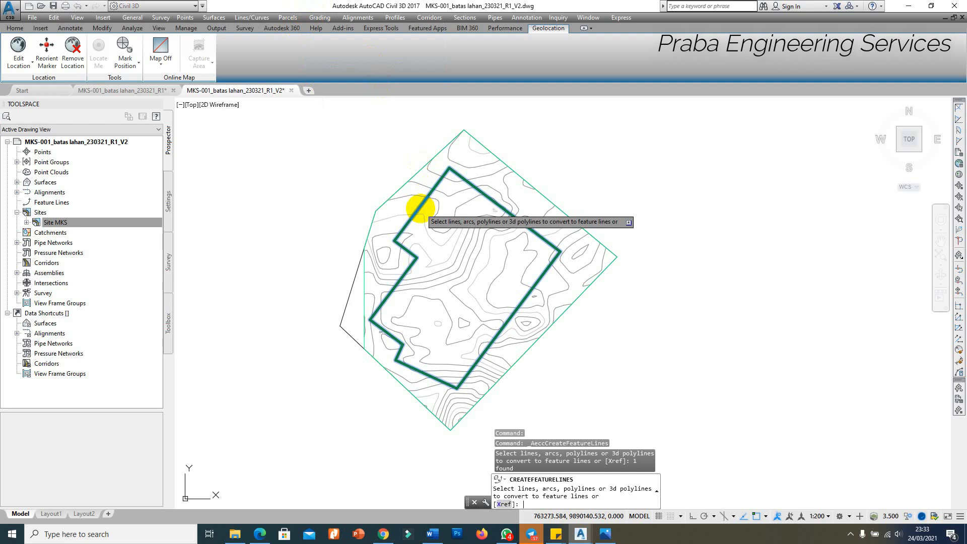
pyautogui.press('Return')
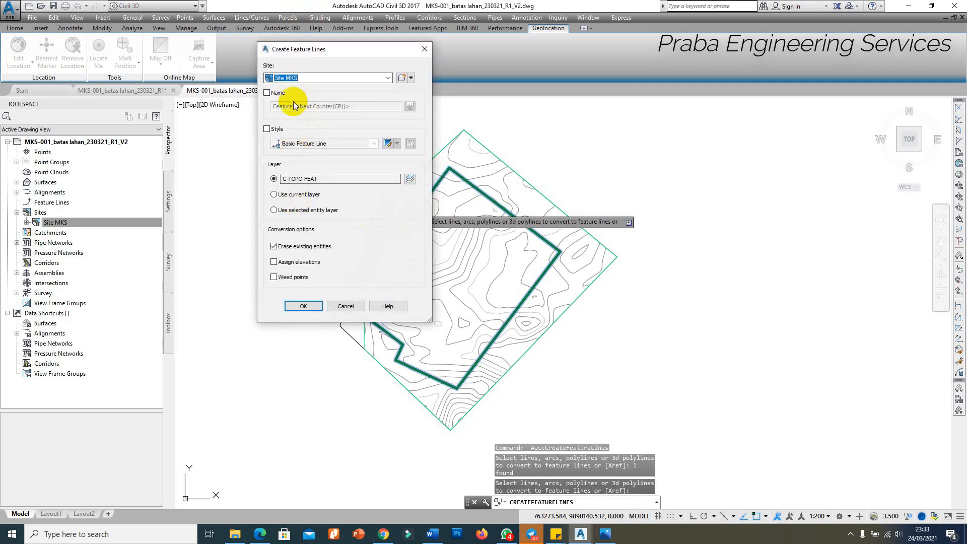
pyautogui.click(282, 95)
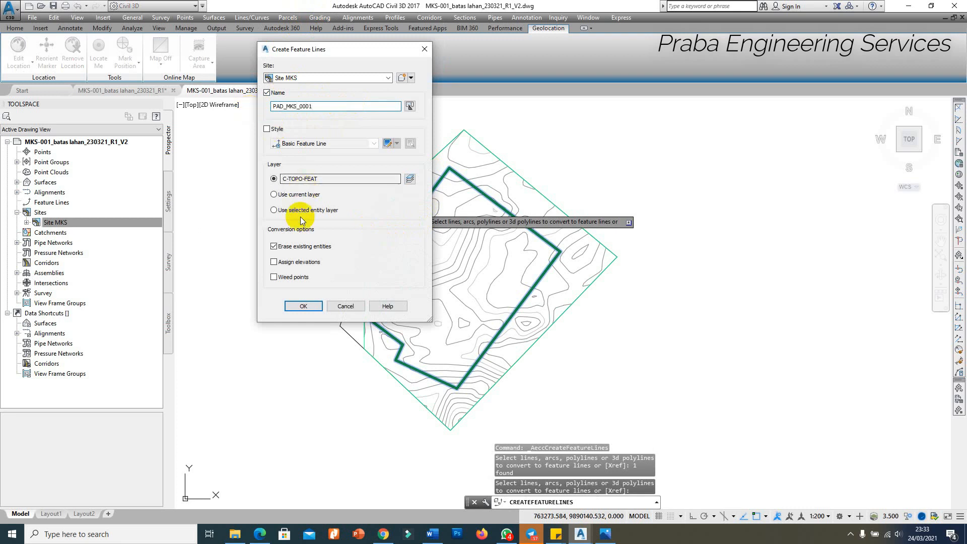
pyautogui.click(305, 305)
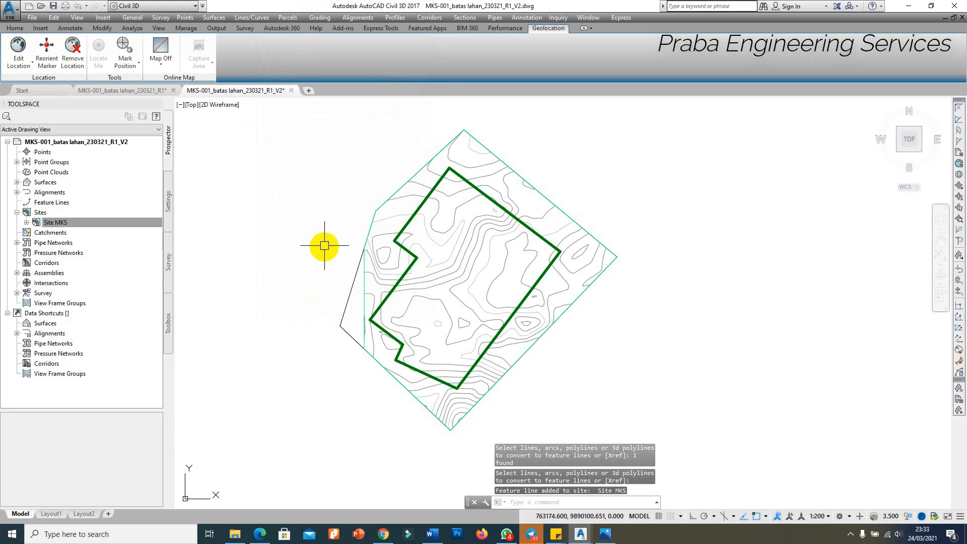
# Open the Elevation Editor for the PAD_MKS_0001 feature line to examine its point elevations.
pyautogui.click(412, 220)
pyautogui.rightClick(412, 222)
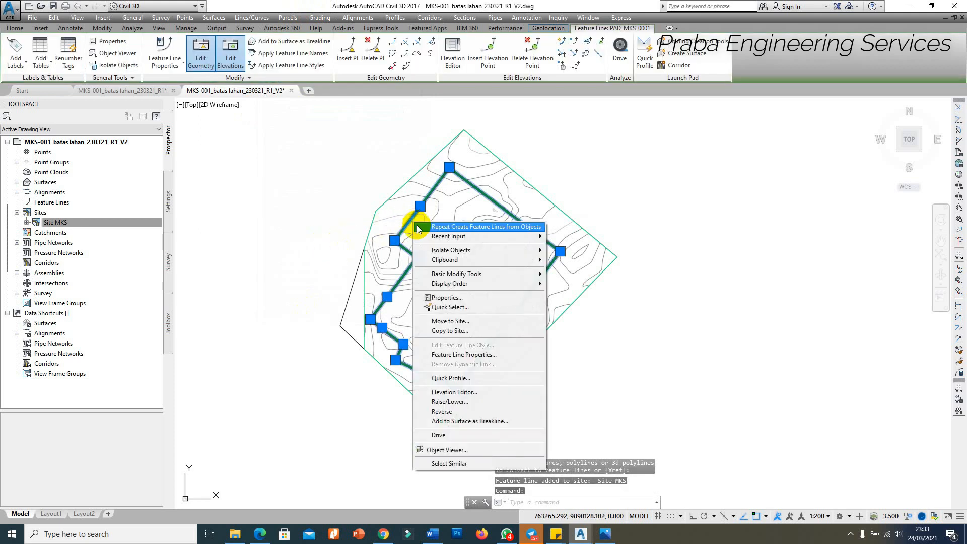
pyautogui.click(461, 392)
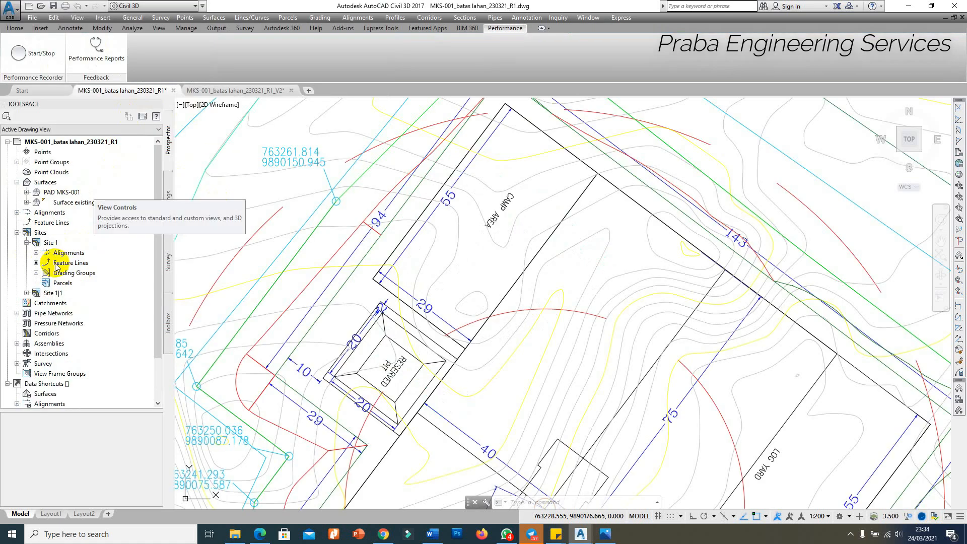
# Review the Site 1 feature line statistics and the pad feature line's elevations in the MKS-001_batas lahan_230321_R1 drawing.
pyautogui.rightClick(57, 267)
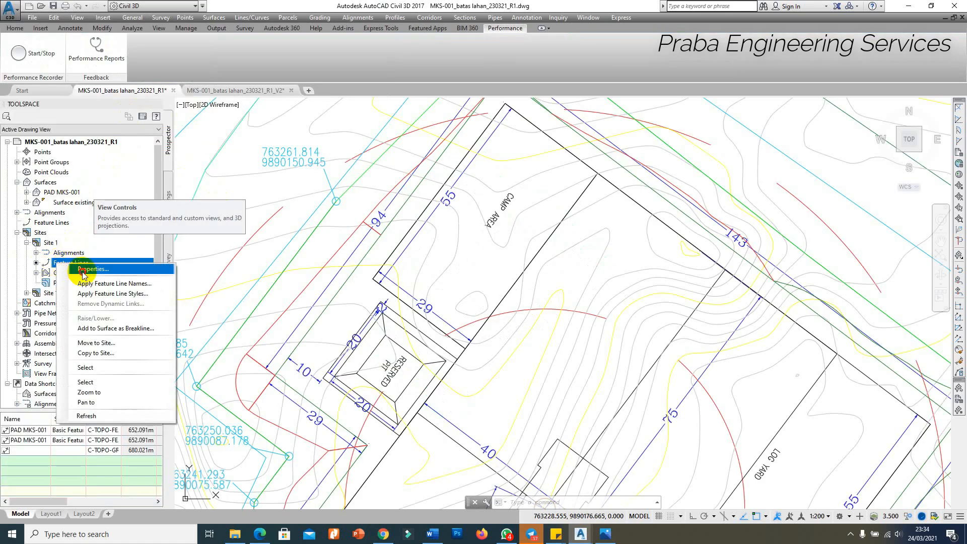
pyautogui.click(83, 272)
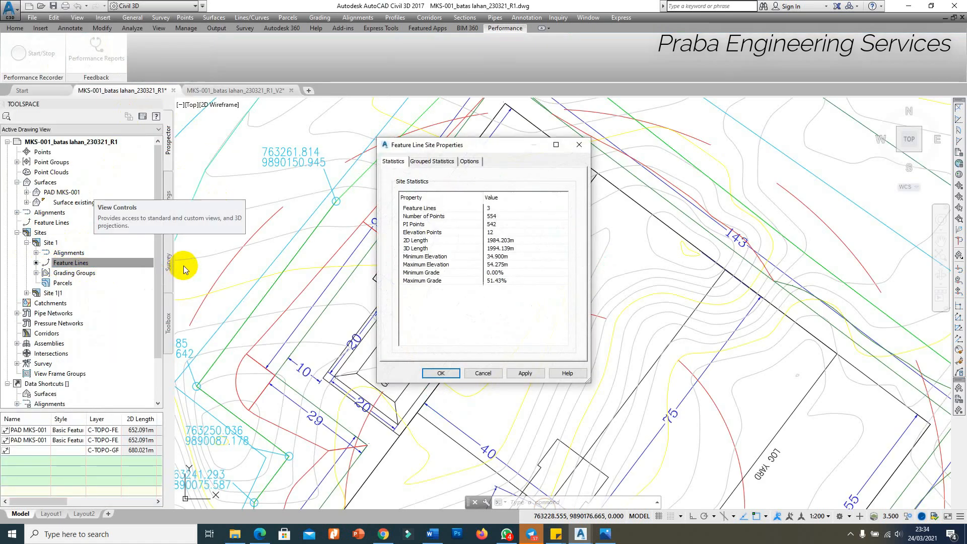
pyautogui.click(483, 372)
pyautogui.click(364, 258)
pyautogui.rightClick(364, 258)
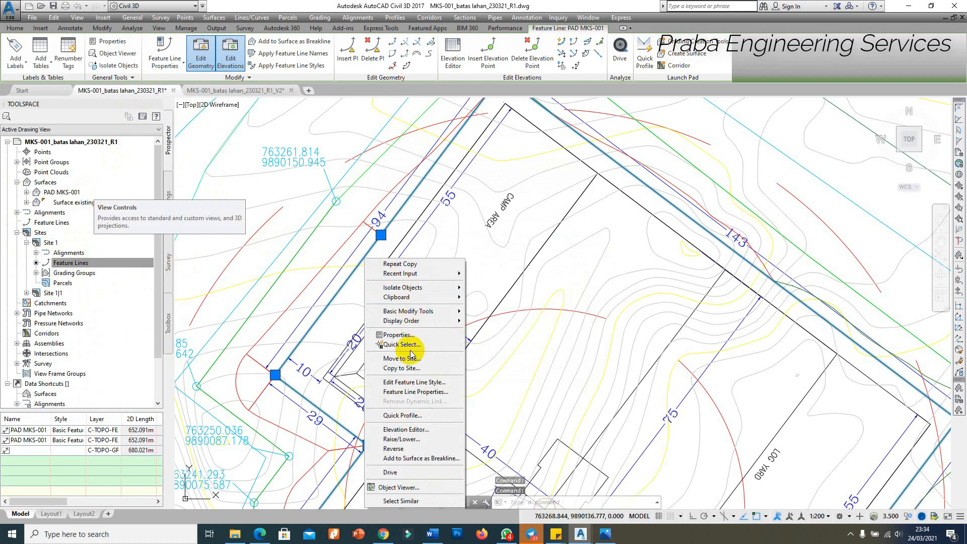
pyautogui.click(408, 429)
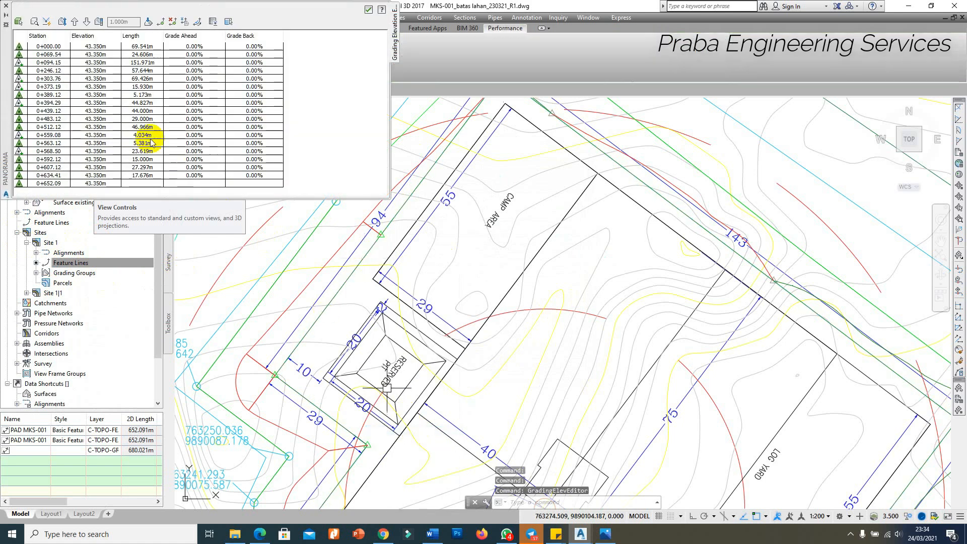
pyautogui.click(6, 7)
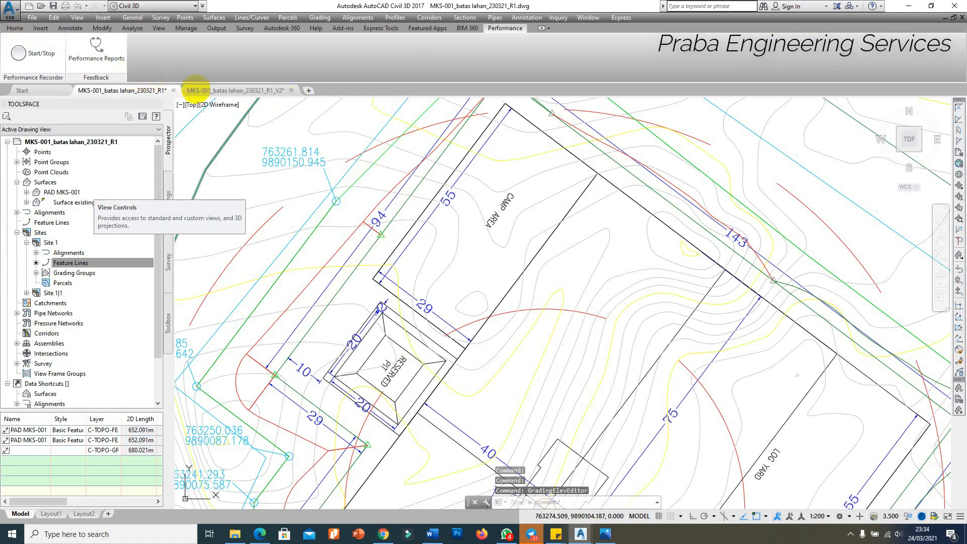
# Close the MKS-001_batas lahan_230321_R1 drawing and save the R1_V2 drawing.
pyautogui.click(174, 91)
pyautogui.click(517, 288)
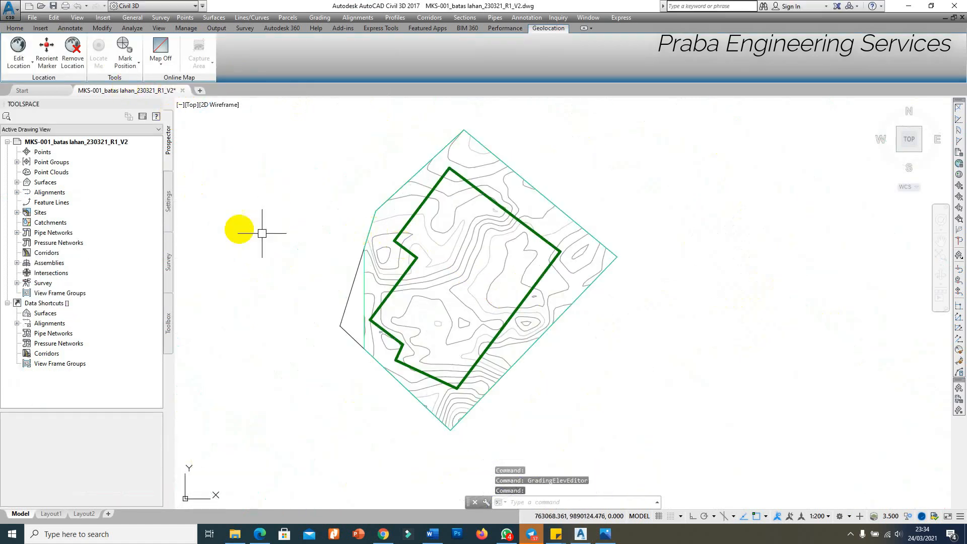
pyautogui.click(54, 6)
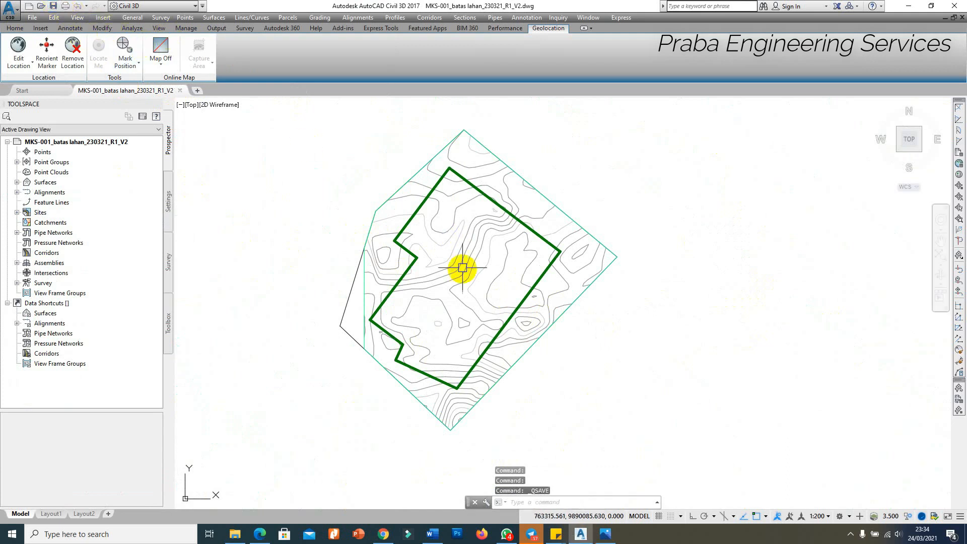
# Switch to the Photos image of the excavation requirements, read the slope and depth rules, and return to Civil 3D.
pyautogui.click(606, 534)
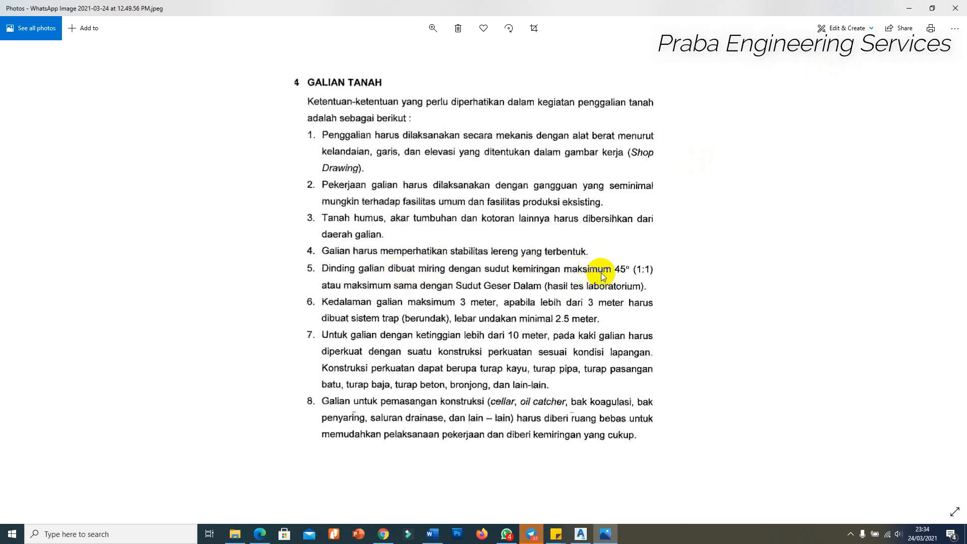
pyautogui.click(909, 8)
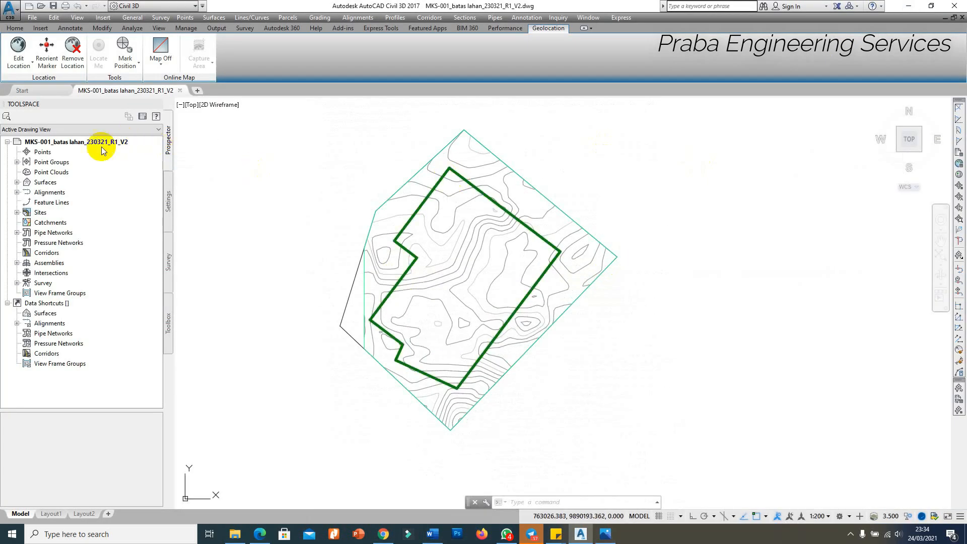
pyautogui.click(17, 192)
pyautogui.click(319, 17)
pyautogui.click(325, 29)
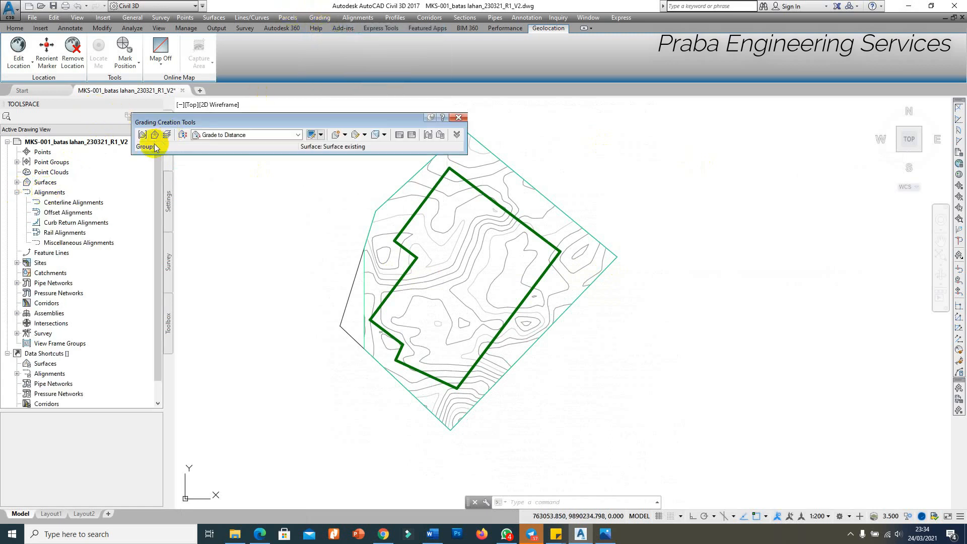
pyautogui.click(458, 117)
# Set up a new grading group TEST_1 in Site MKS with automatic surface creation and Surface existing as the volume base surface.
pyautogui.click(50, 262)
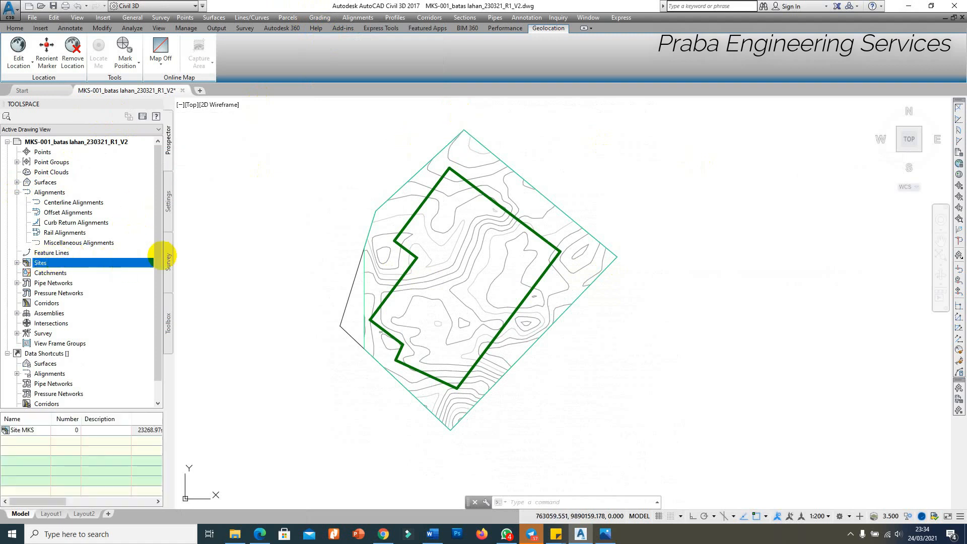
pyautogui.click(16, 262)
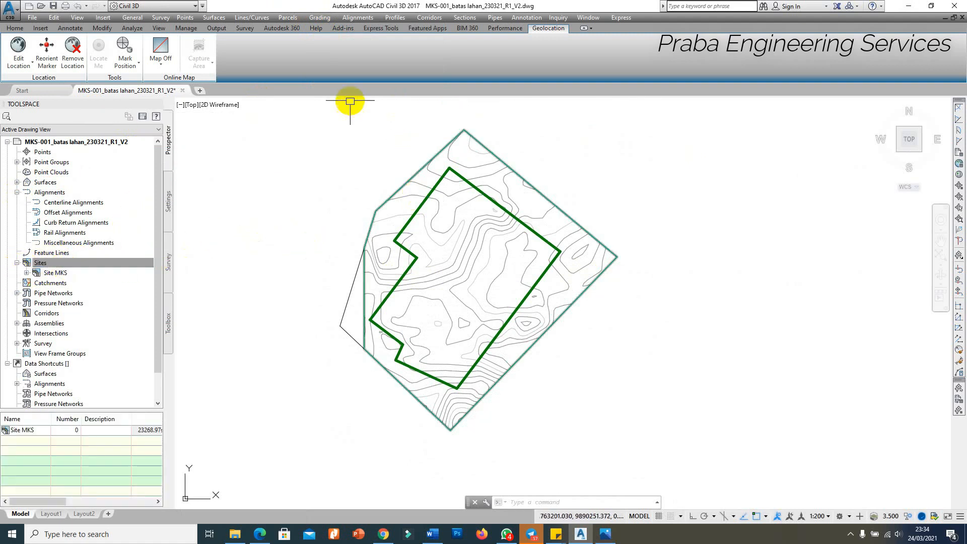
pyautogui.click(326, 19)
pyautogui.click(332, 30)
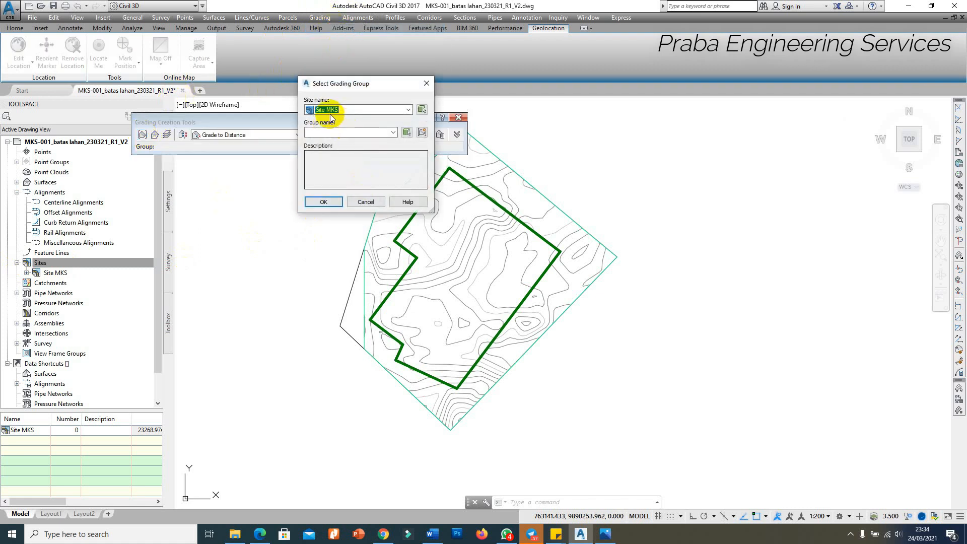
pyautogui.click(422, 133)
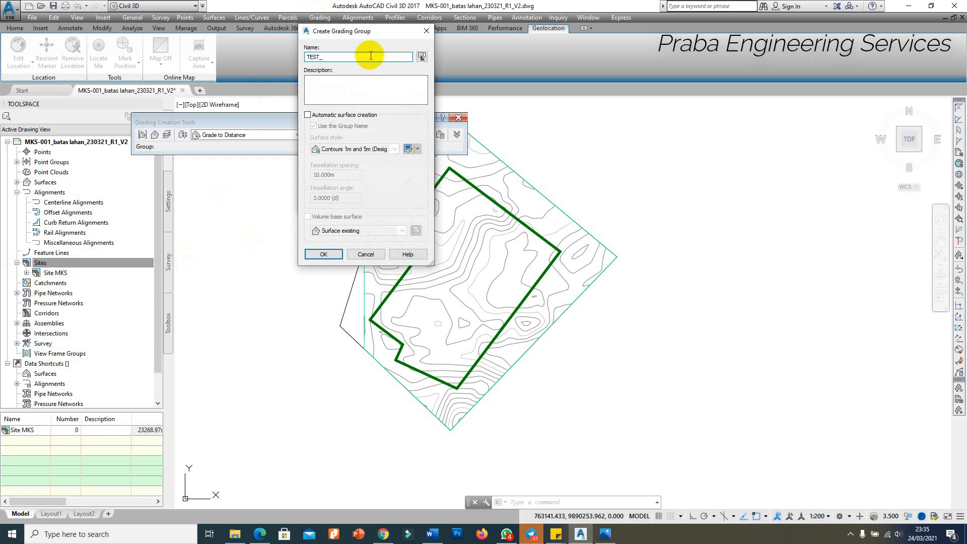
pyautogui.click(316, 115)
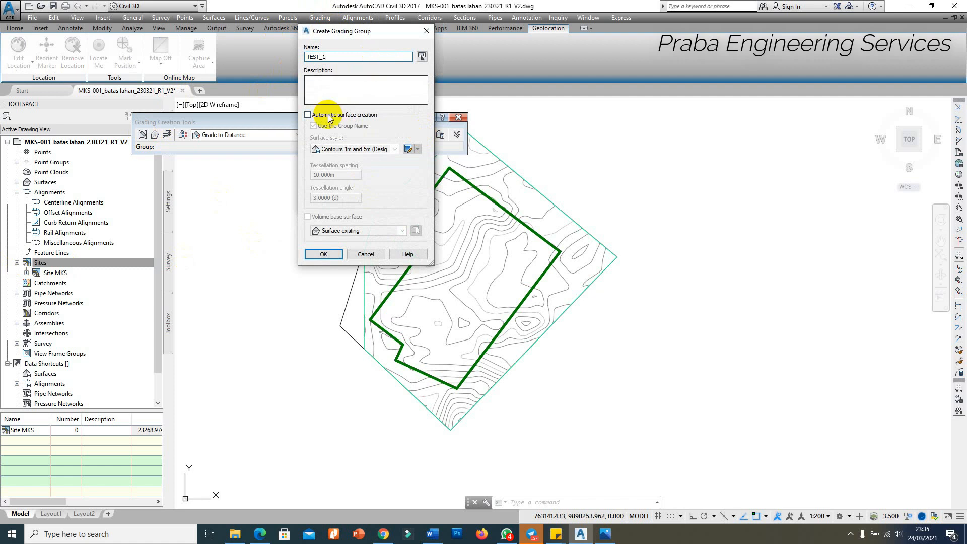
pyautogui.click(342, 216)
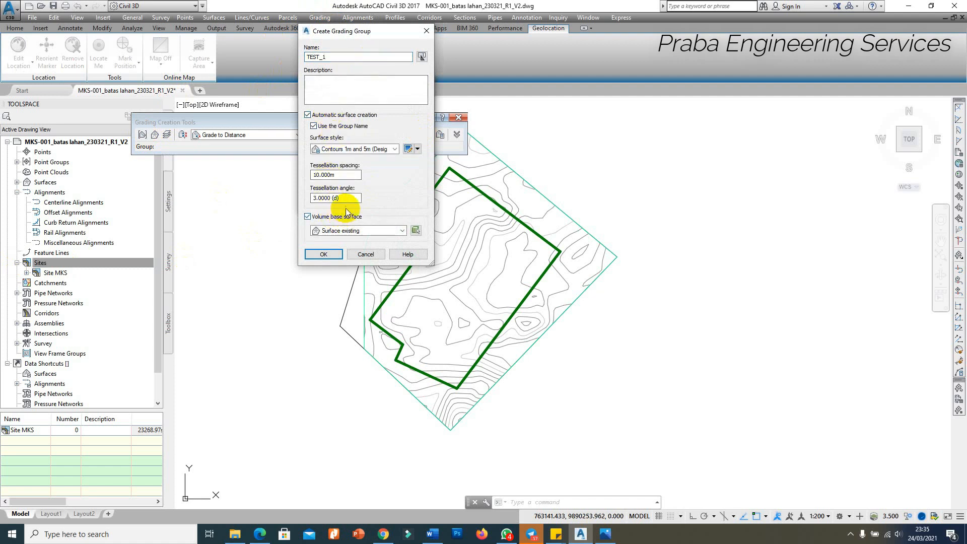
# Describe the group as "To Create test and detection which more than 3 meter" and create it with its TIN surface TEST_1.
pyautogui.click(322, 87)
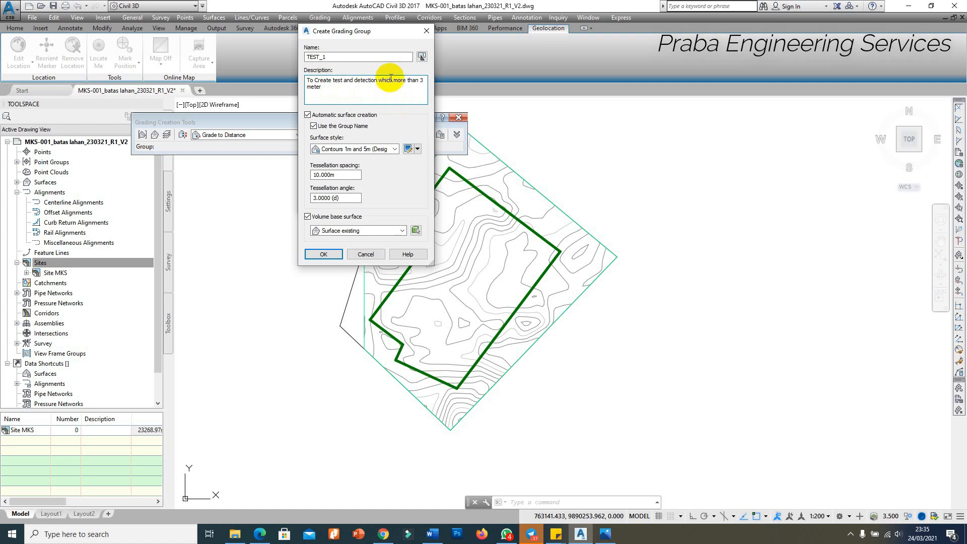
pyautogui.click(324, 255)
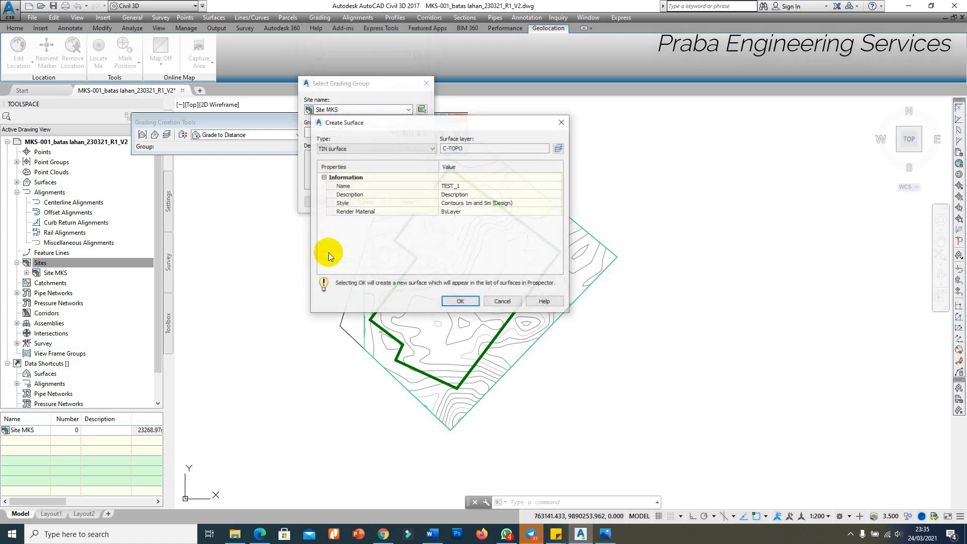
pyautogui.click(463, 300)
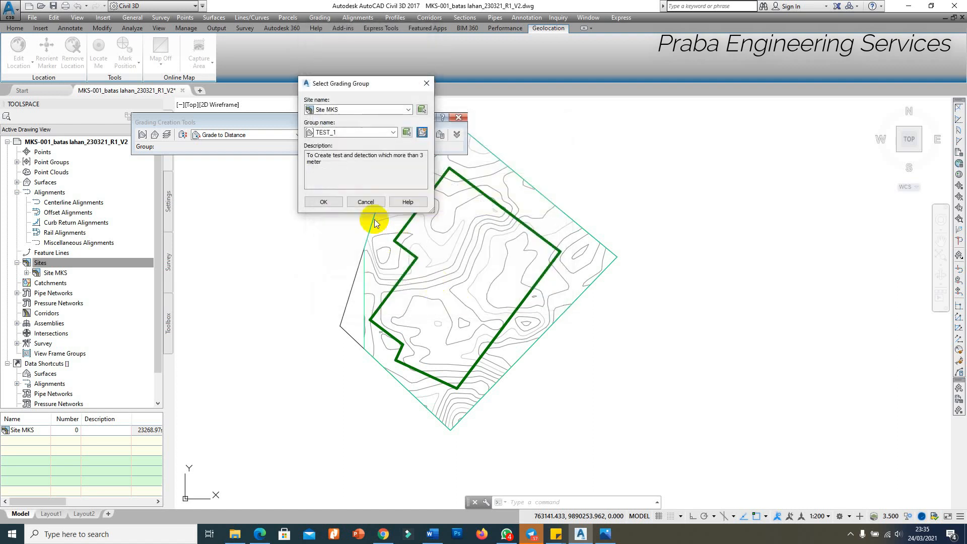
pyautogui.click(326, 201)
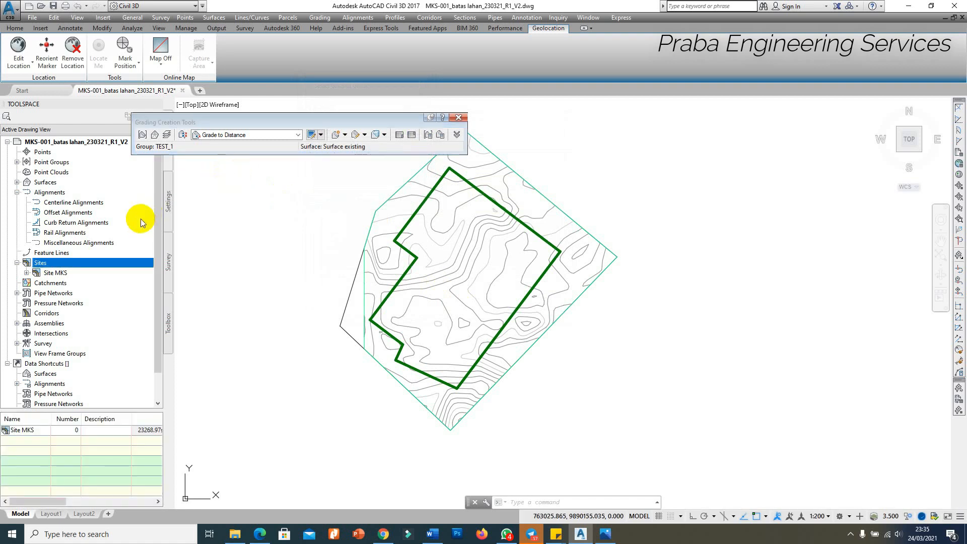
pyautogui.click(17, 181)
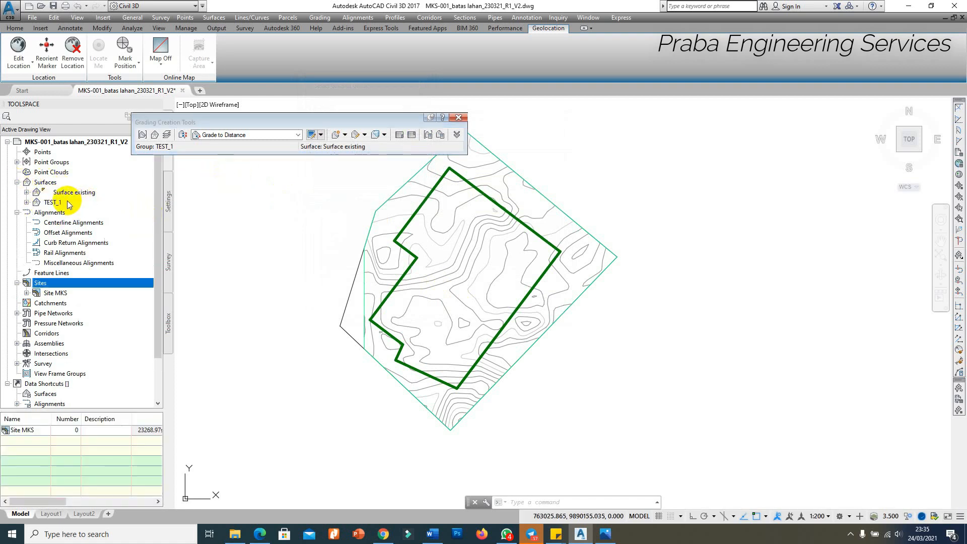
# Start a Grade to Surface grading from the pad feature line toward its outer side, applied to the entire length.
pyautogui.click(298, 135)
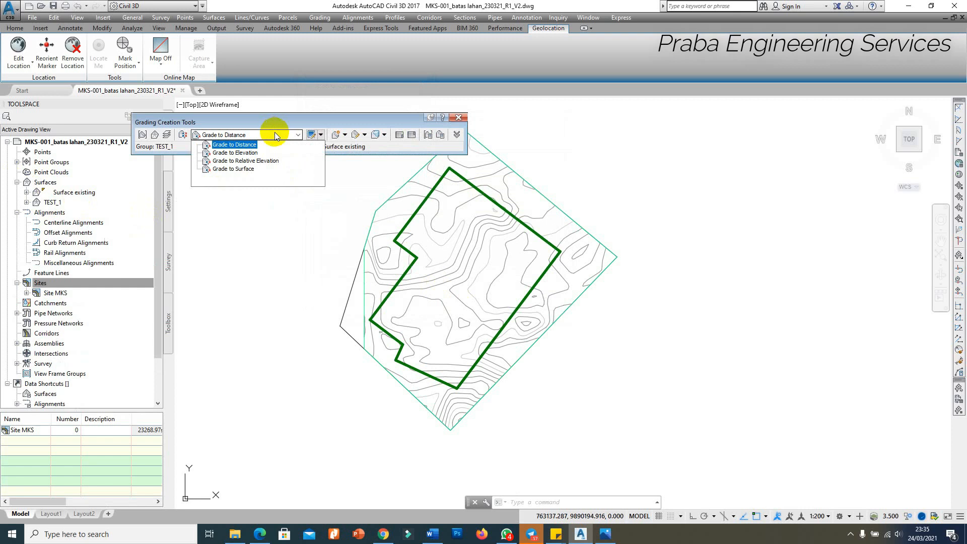
pyautogui.click(237, 169)
pyautogui.click(345, 134)
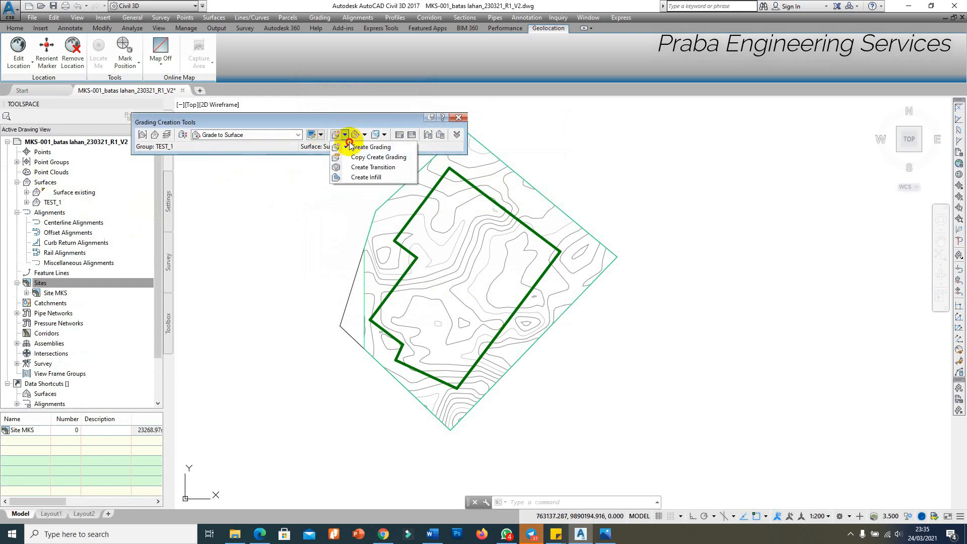
pyautogui.click(355, 150)
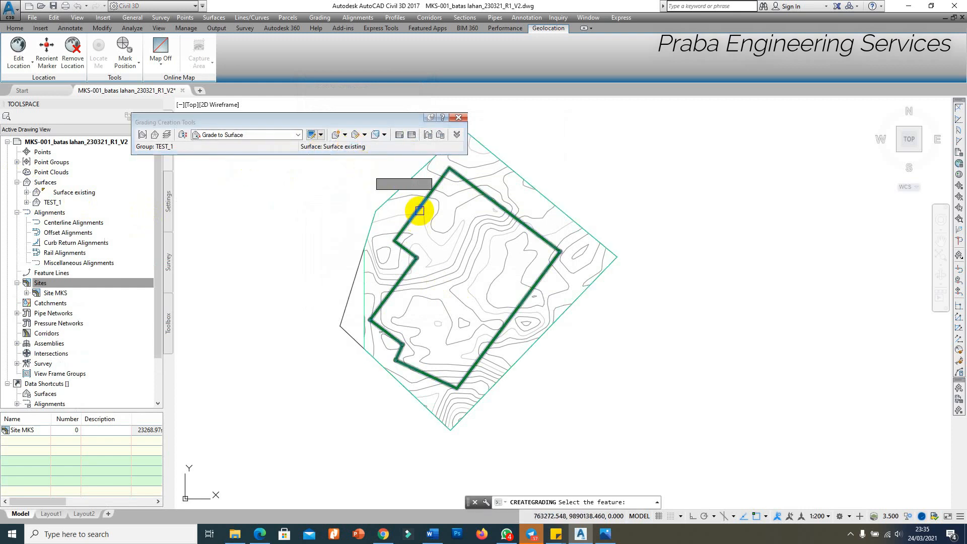
pyautogui.click(410, 217)
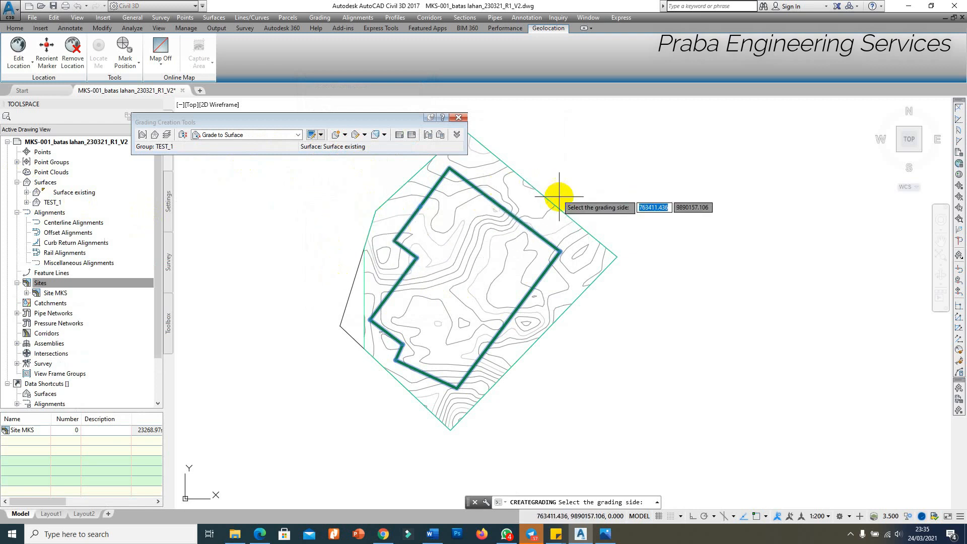
pyautogui.click(554, 220)
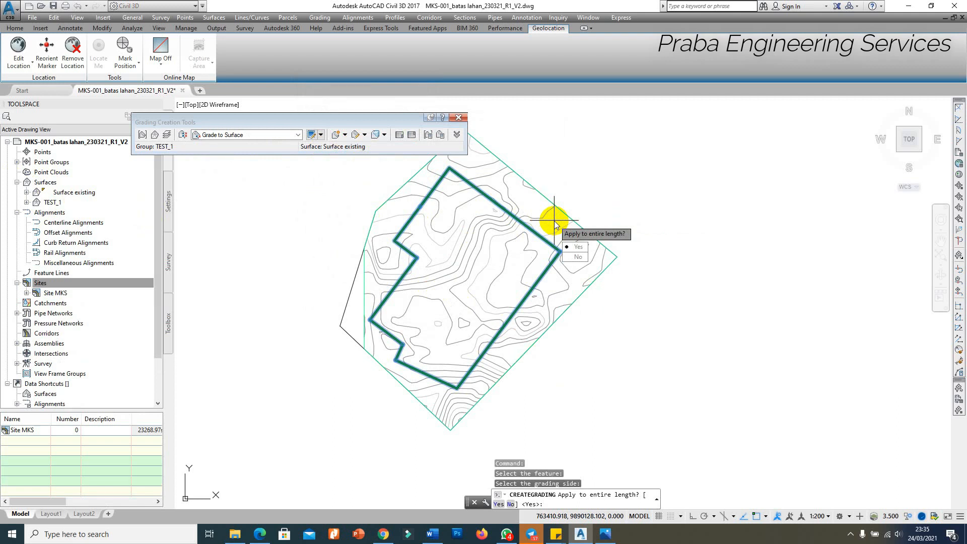
pyautogui.press('Return')
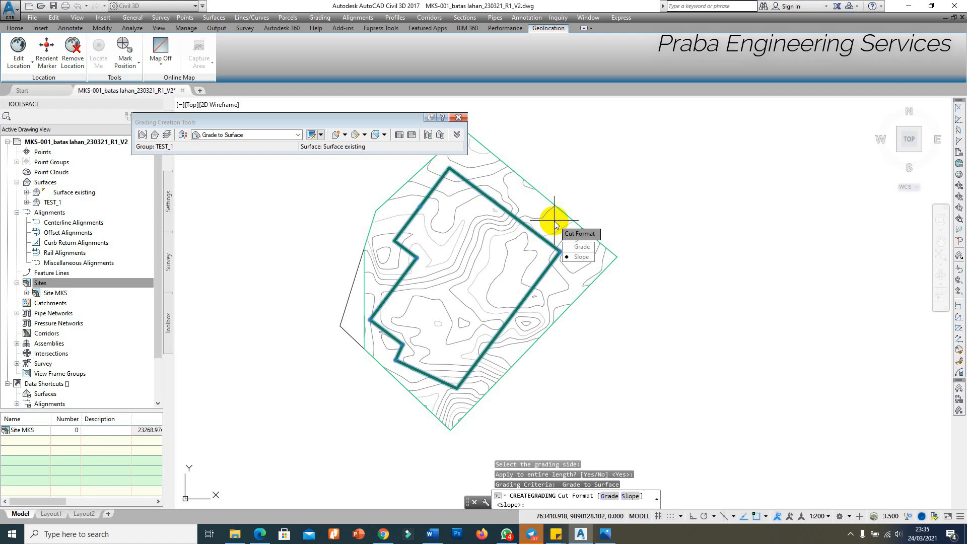
# Check the maximum excavation slope in the requirements image, and finish the pad grading with cut and fill slopes of 1:1.
pyautogui.press('Return')
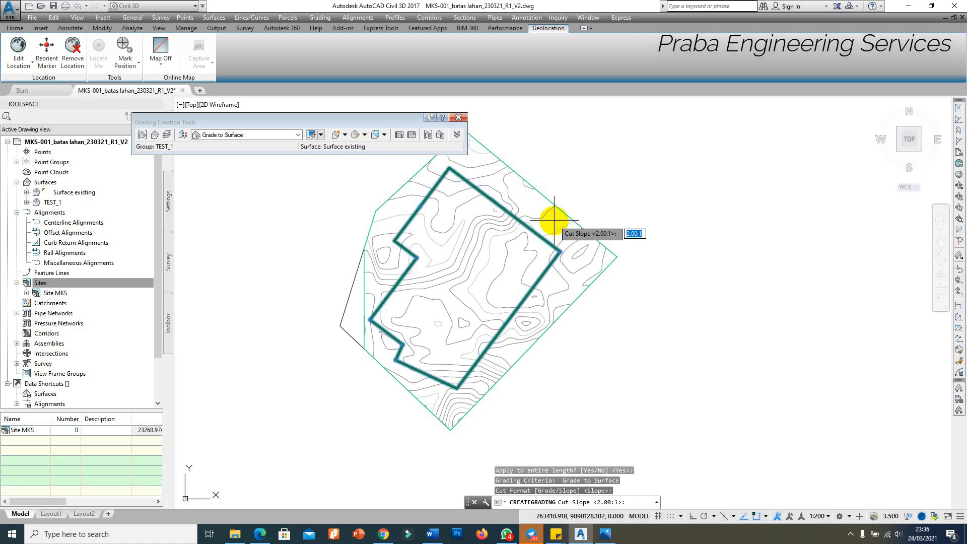
pyautogui.click(605, 534)
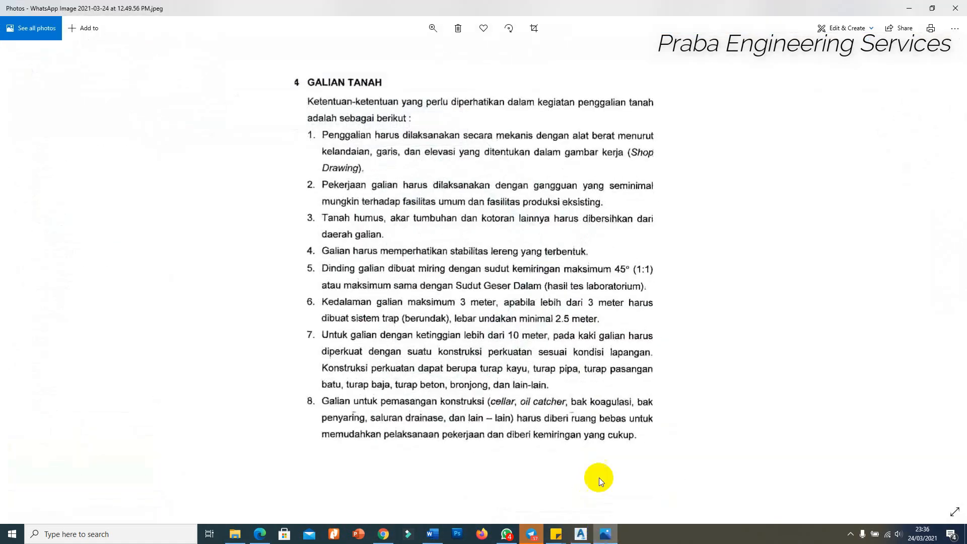
pyautogui.click(910, 8)
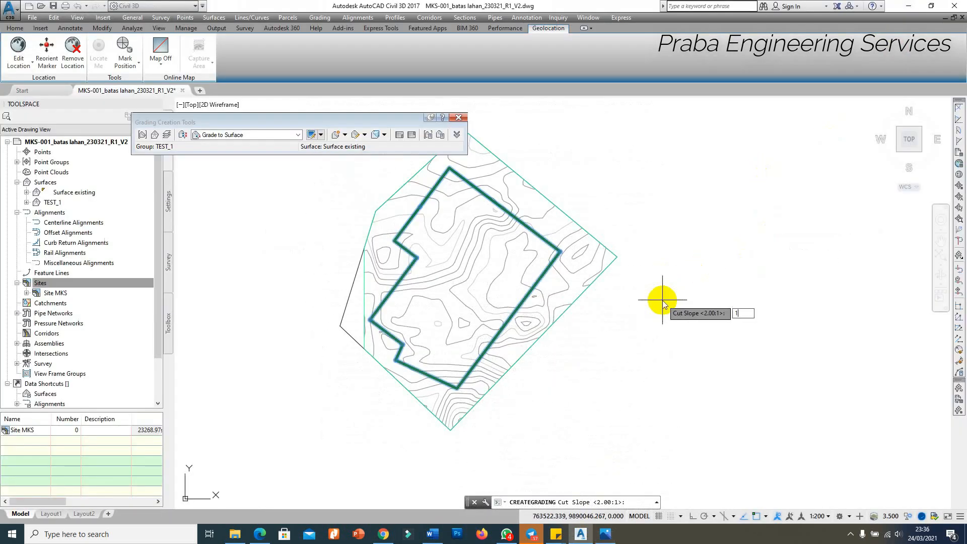
pyautogui.press('Return')
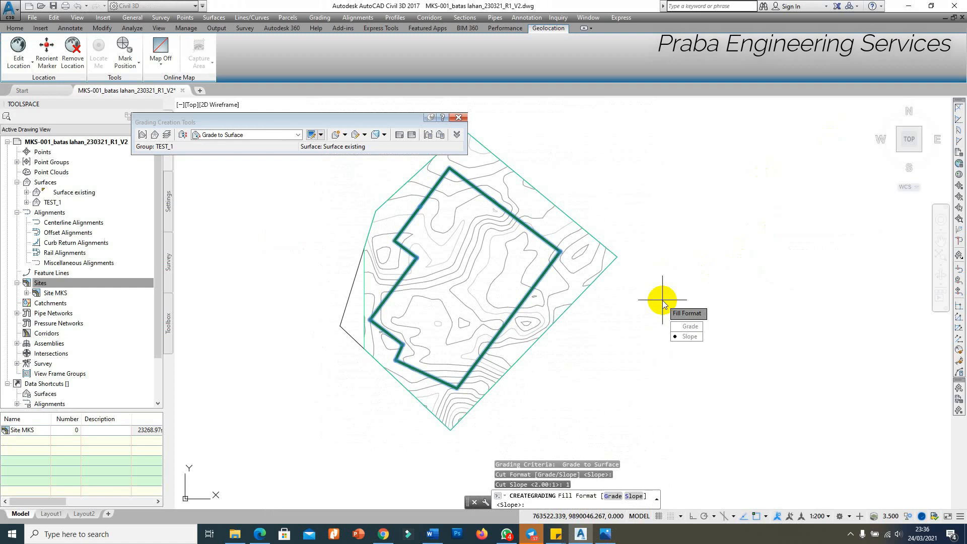
pyautogui.press('Return')
pyautogui.write('1')
pyautogui.press('Return')
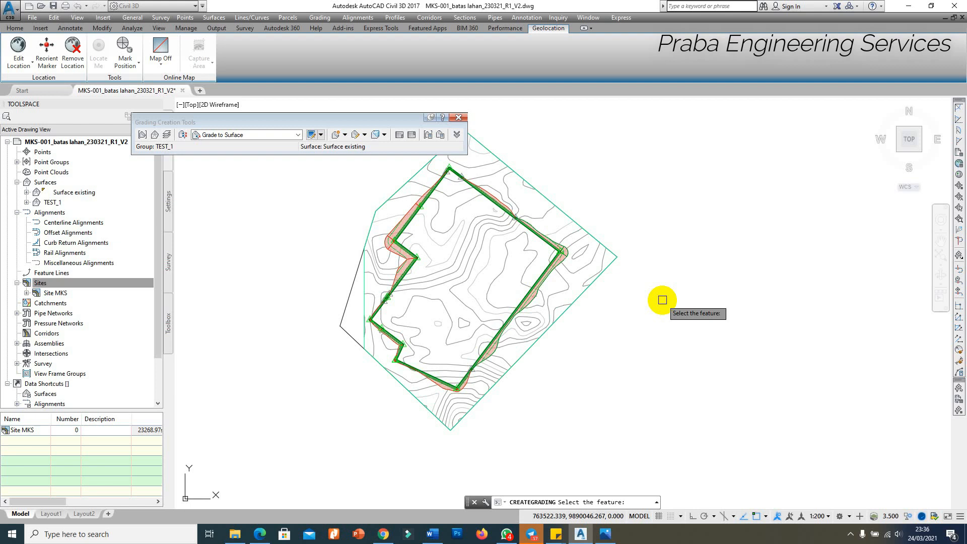
pyautogui.press('Escape')
# Examine the pad grading's side slopes in 3D from several angles in the Object Viewer.
pyautogui.scroll(4, 409, 212)
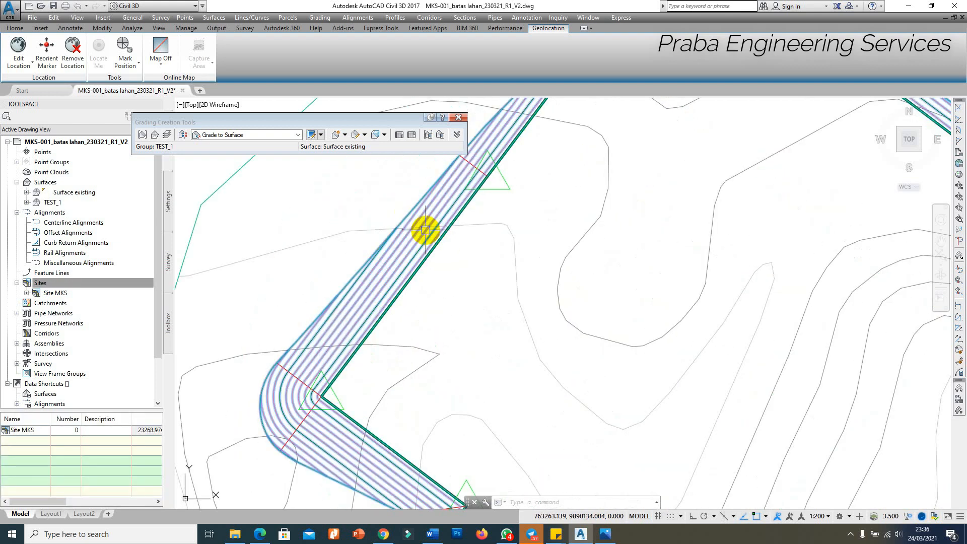
pyautogui.click(426, 230)
pyautogui.scroll(-4, 453, 247)
pyautogui.rightClick(477, 250)
pyautogui.click(512, 405)
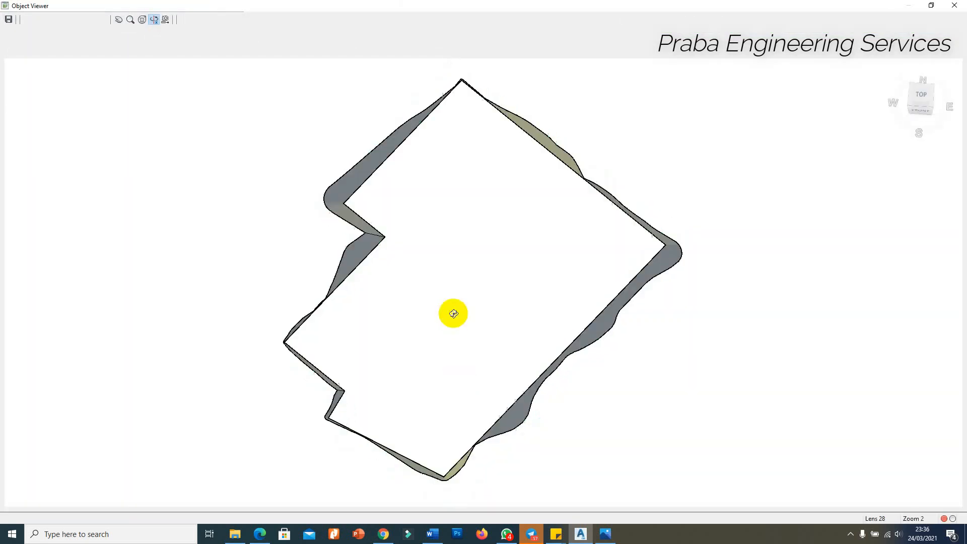
pyautogui.moveTo(451, 313); pyautogui.dragTo(427, 298)
pyautogui.moveTo(492, 299); pyautogui.dragTo(564, 346)
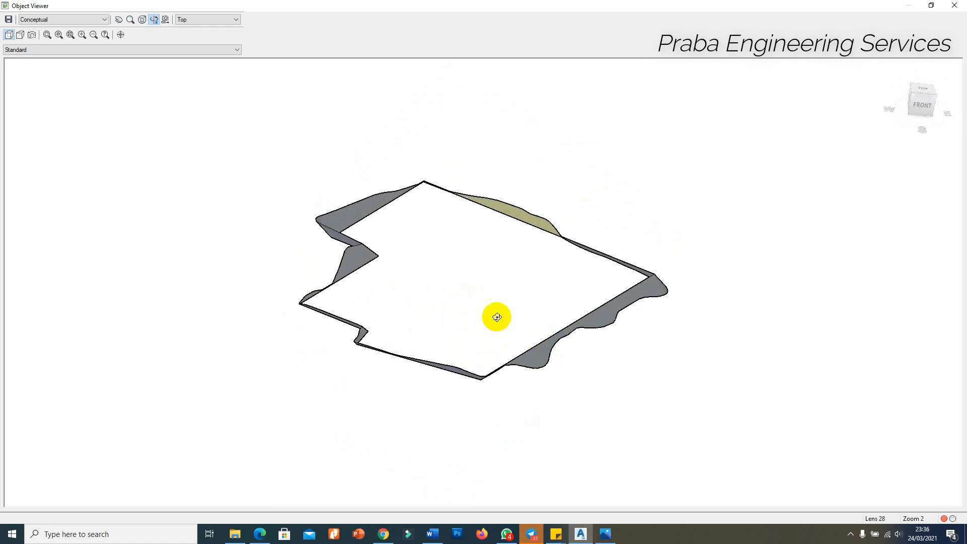
pyautogui.scroll(3, 497, 317)
pyautogui.moveTo(258, 223); pyautogui.dragTo(445, 310)
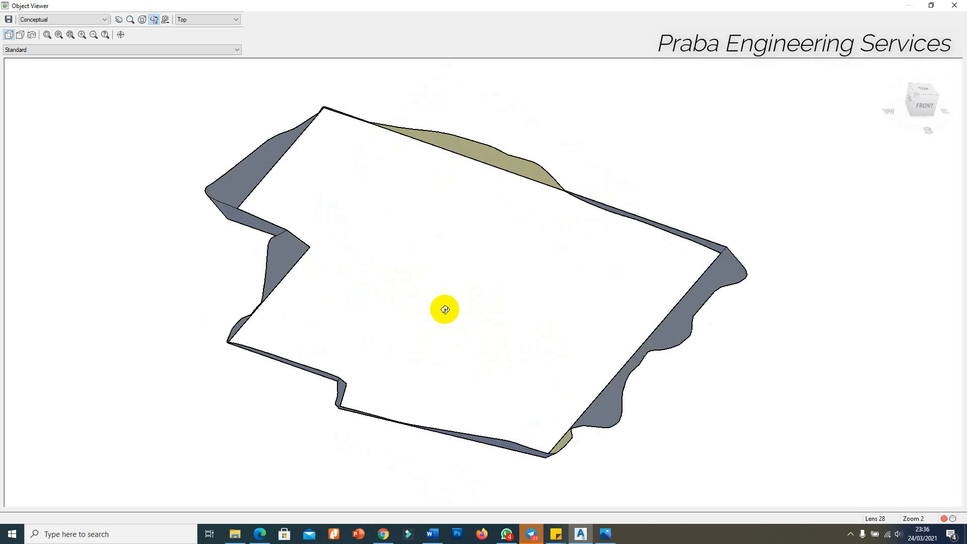
pyautogui.moveTo(667, 302); pyautogui.dragTo(398, 366)
pyautogui.moveTo(663, 369); pyautogui.dragTo(369, 297)
pyautogui.press('Escape')
# Inspect the grading along the pad's western corners, close the Grading Creation Tools and collapse the Alignments branch.
pyautogui.scroll(5, 406, 281)
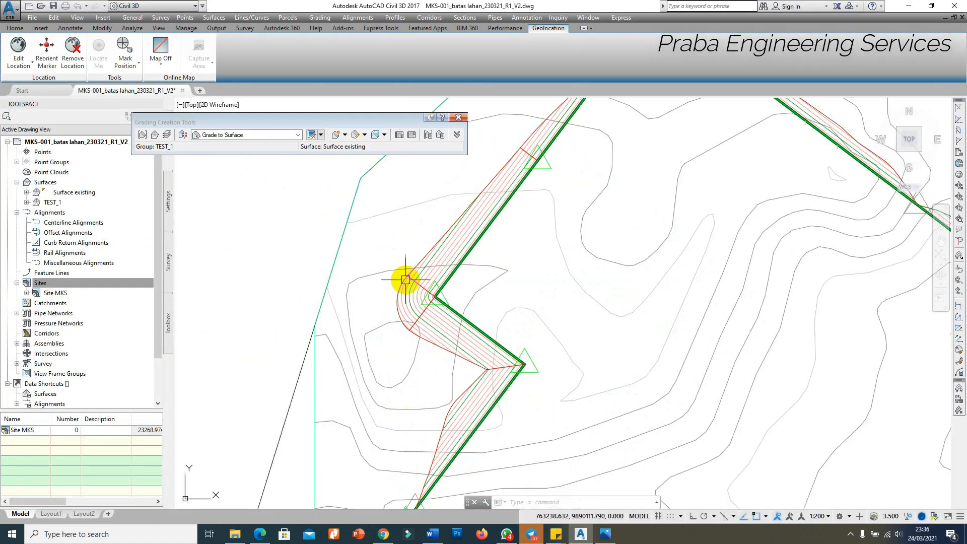
pyautogui.scroll(-2, 458, 277)
pyautogui.scroll(3, 462, 264)
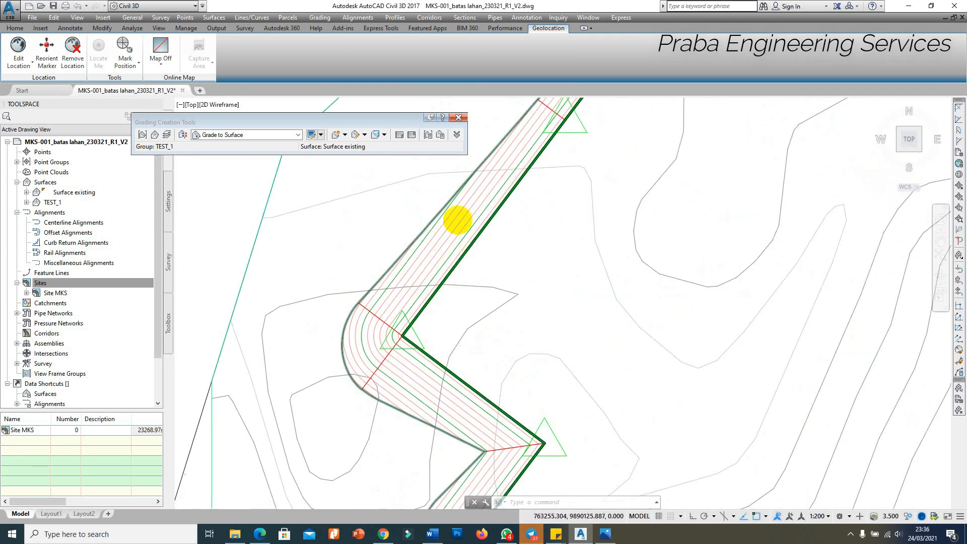
pyautogui.scroll(-2, 455, 287)
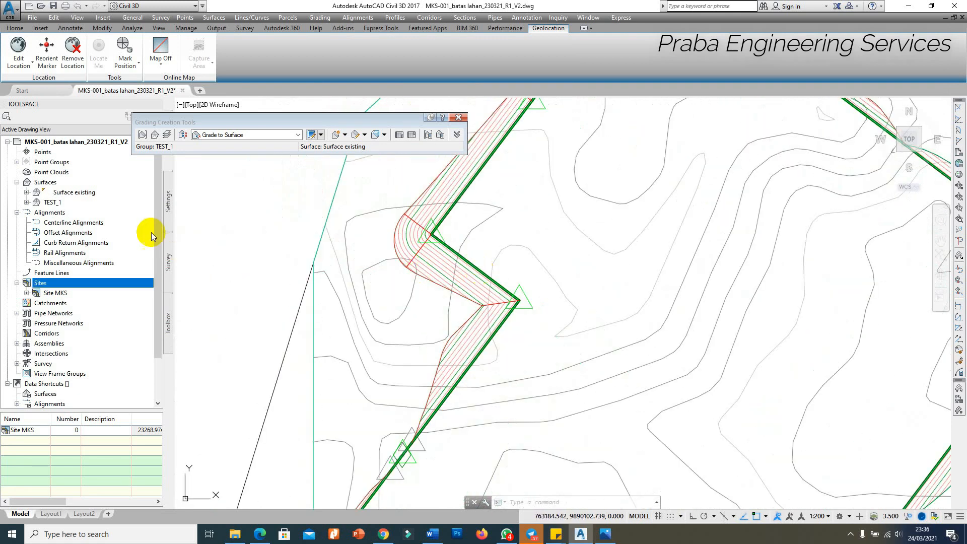
pyautogui.click(457, 121)
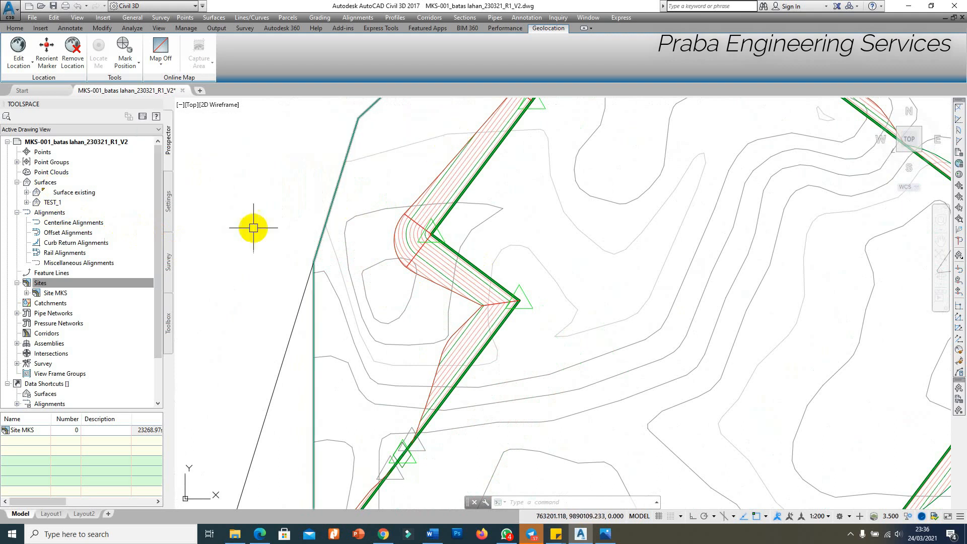
pyautogui.click(18, 213)
pyautogui.scroll(-5, 453, 249)
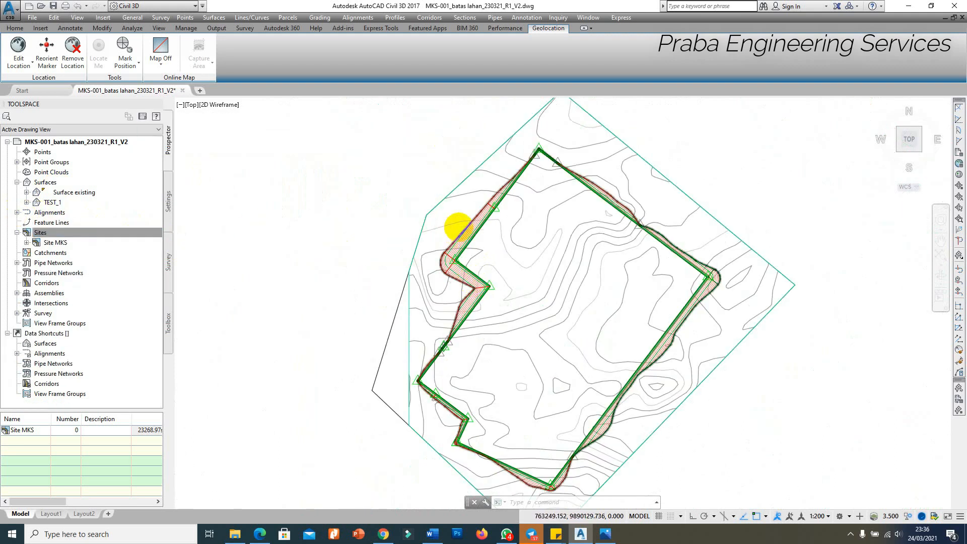
pyautogui.scroll(5, 453, 222)
# Start a new surface of type TIN volume surface named VOLUME TO DETECT 3M.
pyautogui.rightClick(53, 182)
pyautogui.click(88, 188)
pyautogui.click(385, 146)
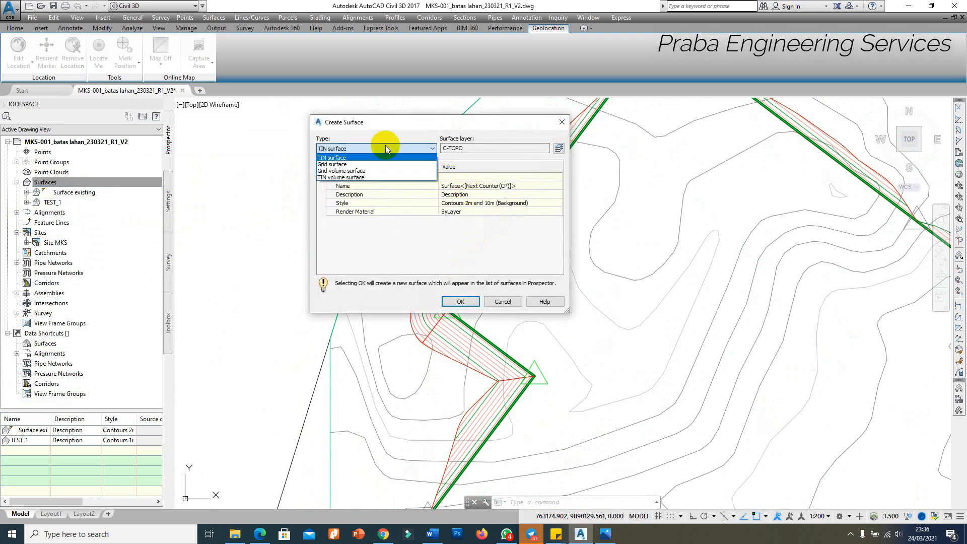
pyautogui.click(343, 177)
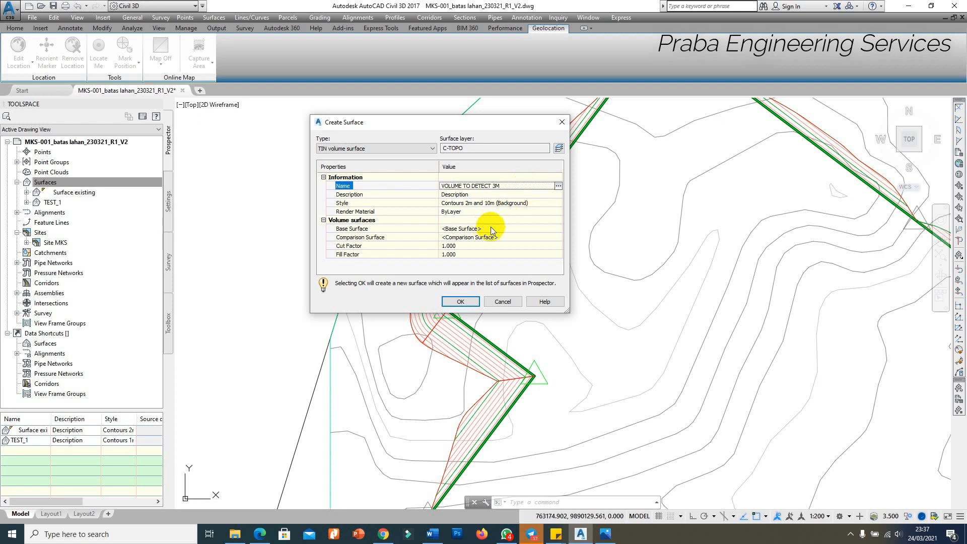
# Create the volume surface with Surface existing as the base surface and TEST_1 as the comparison surface.
pyautogui.click(558, 230)
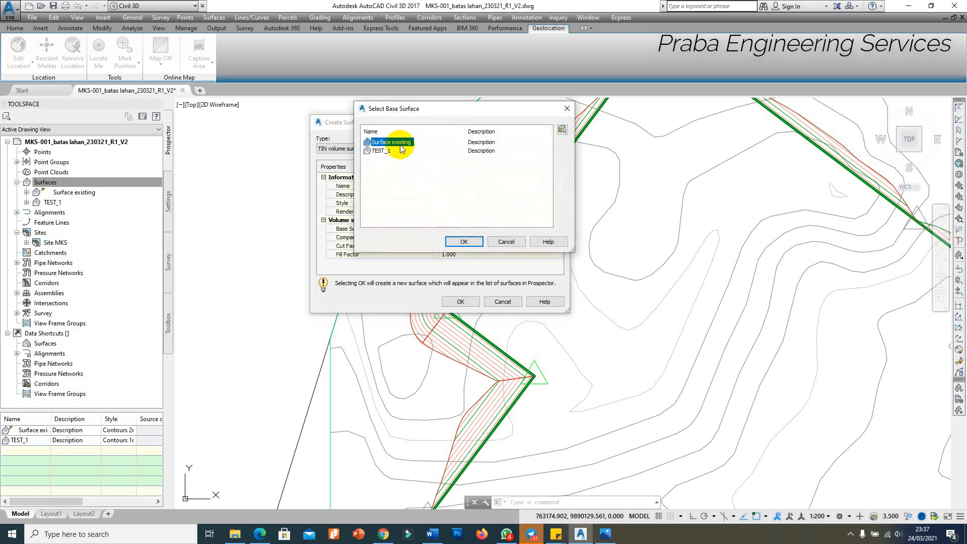
pyautogui.click(470, 241)
pyautogui.click(495, 237)
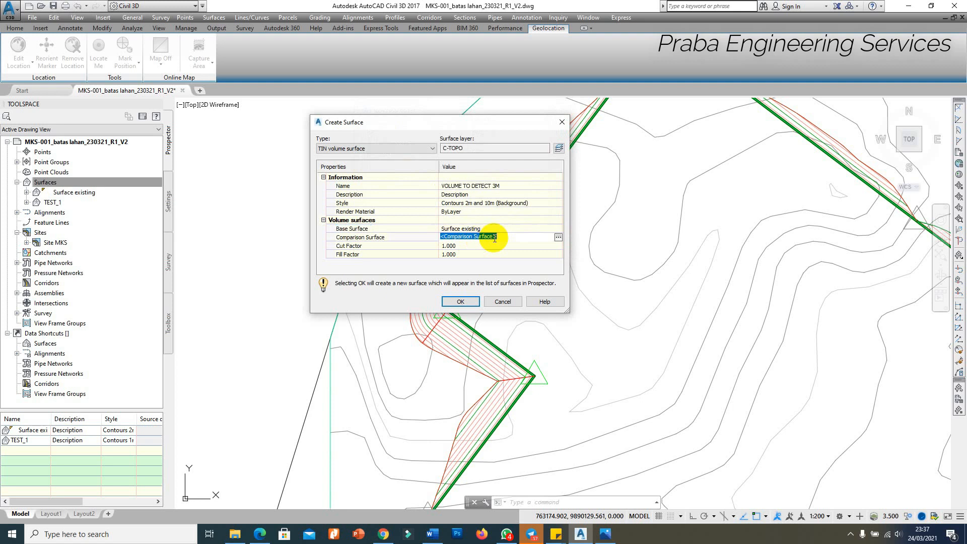
pyautogui.click(558, 237)
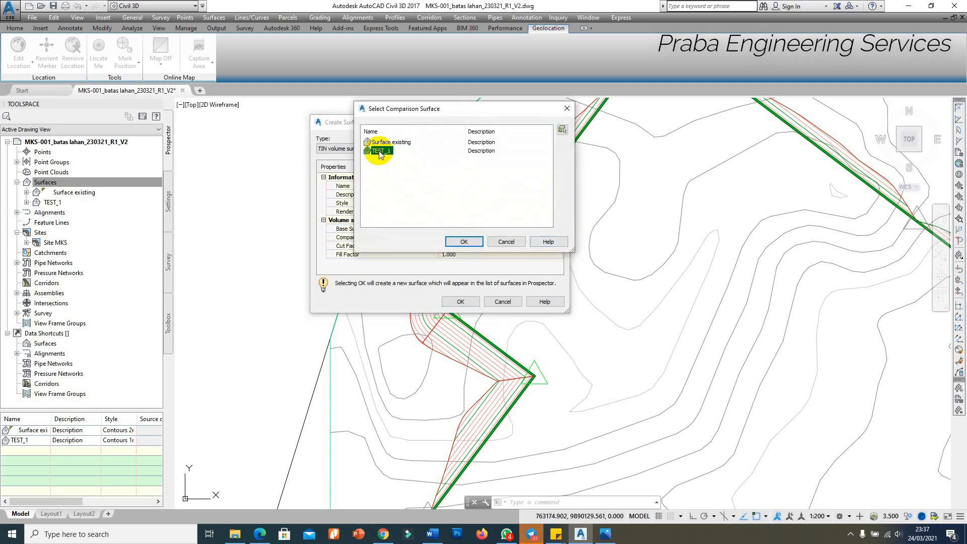
pyautogui.click(464, 243)
pyautogui.click(467, 301)
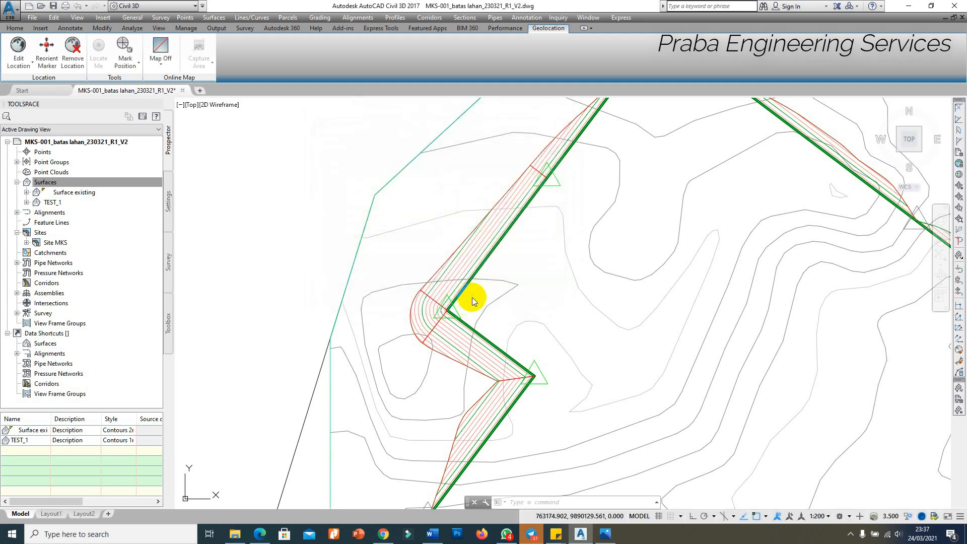
# Hide the TEST_1 surface's contours by setting its surface style to No Display.
pyautogui.scroll(-7, 453, 237)
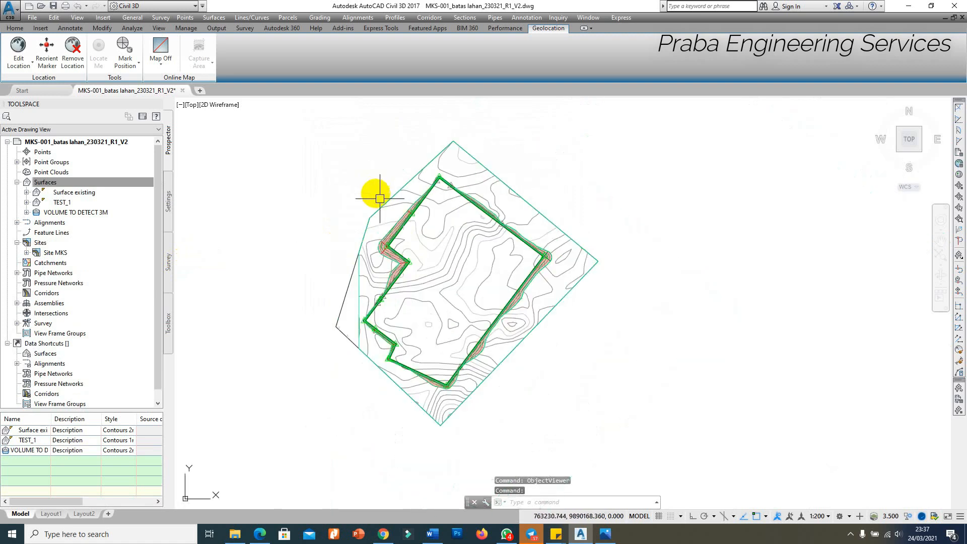
pyautogui.scroll(5, 373, 242)
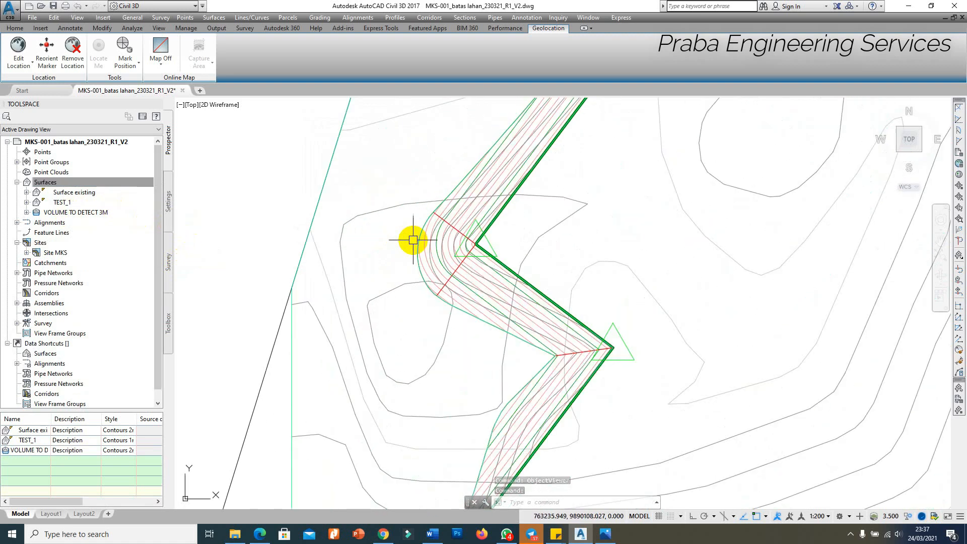
pyautogui.scroll(-2, 437, 233)
pyautogui.scroll(8, 402, 241)
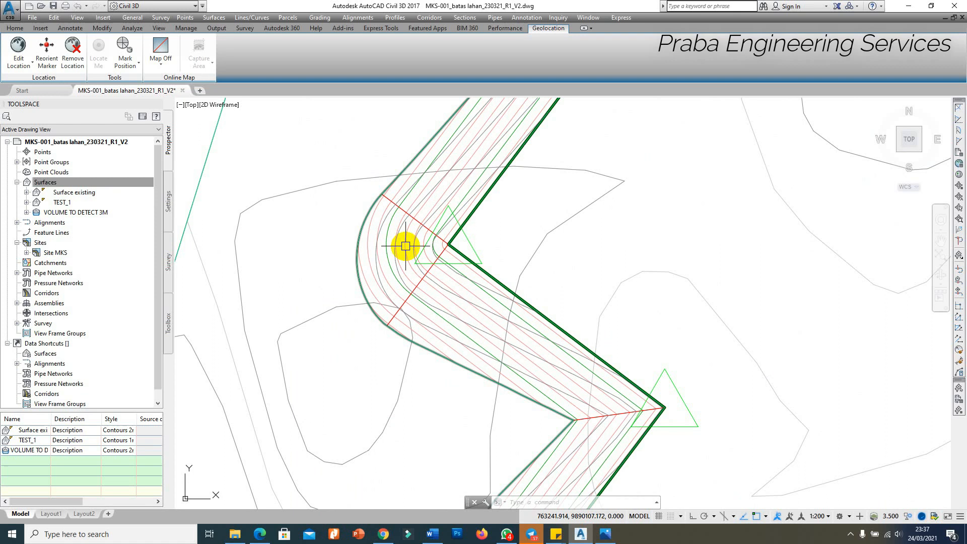
pyautogui.rightClick(71, 197)
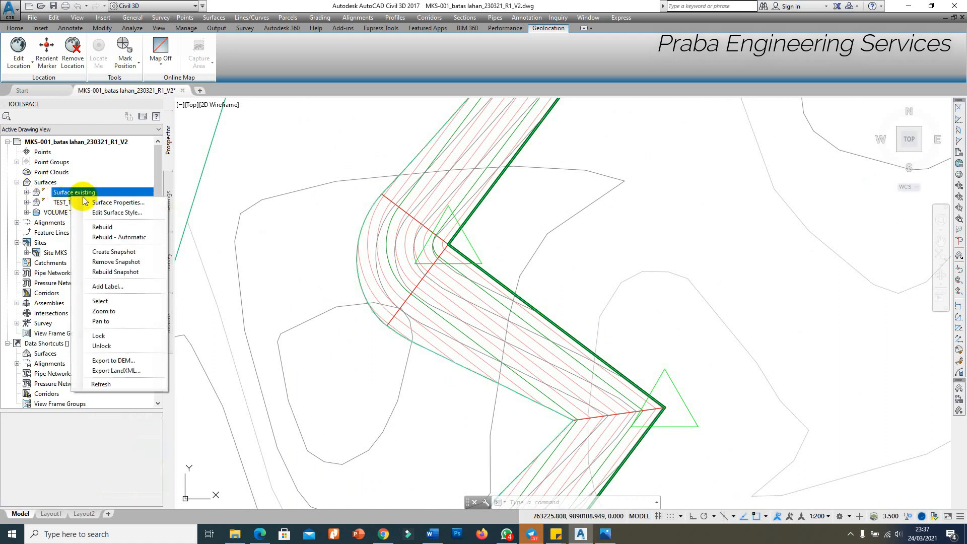
pyautogui.click(69, 202)
pyautogui.rightClick(71, 201)
pyautogui.click(83, 206)
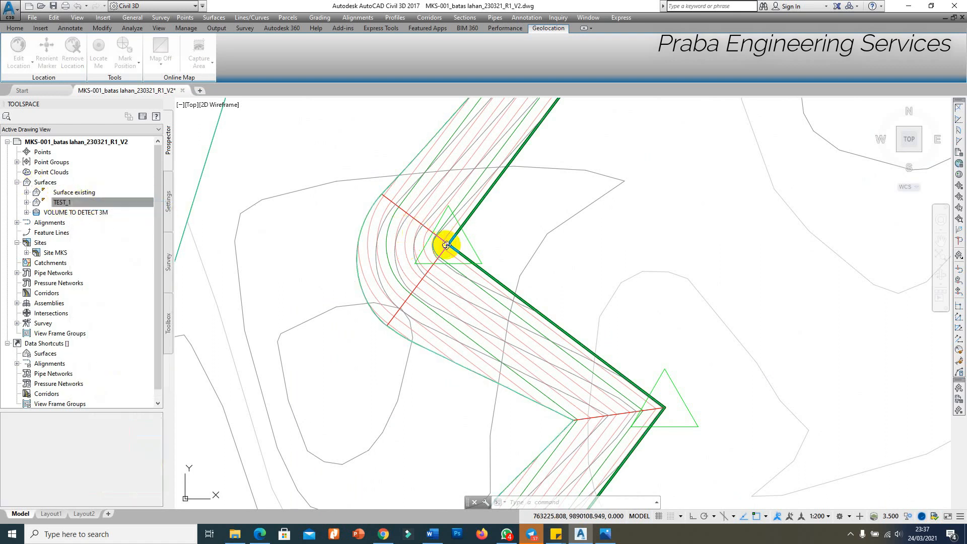
pyautogui.click(304, 159)
pyautogui.scroll(6, 303, 180)
pyautogui.click(274, 172)
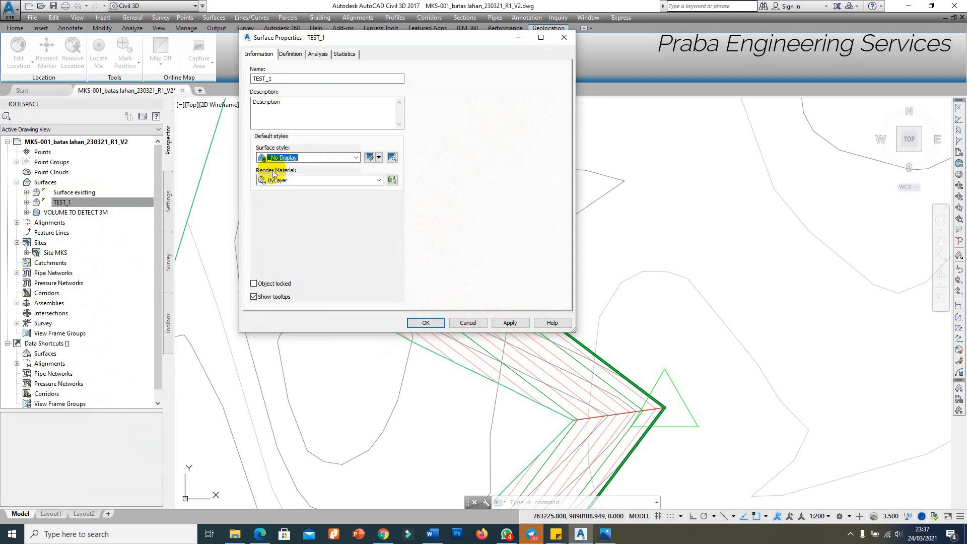
pyautogui.click(426, 322)
pyautogui.scroll(2, 353, 212)
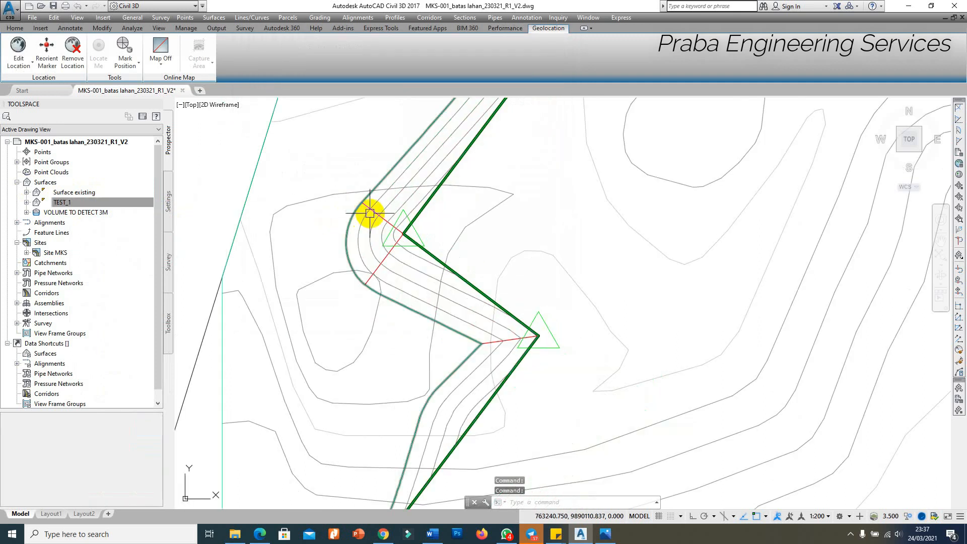
pyautogui.scroll(-5, 369, 225)
pyautogui.click(443, 209)
pyautogui.rightClick(447, 208)
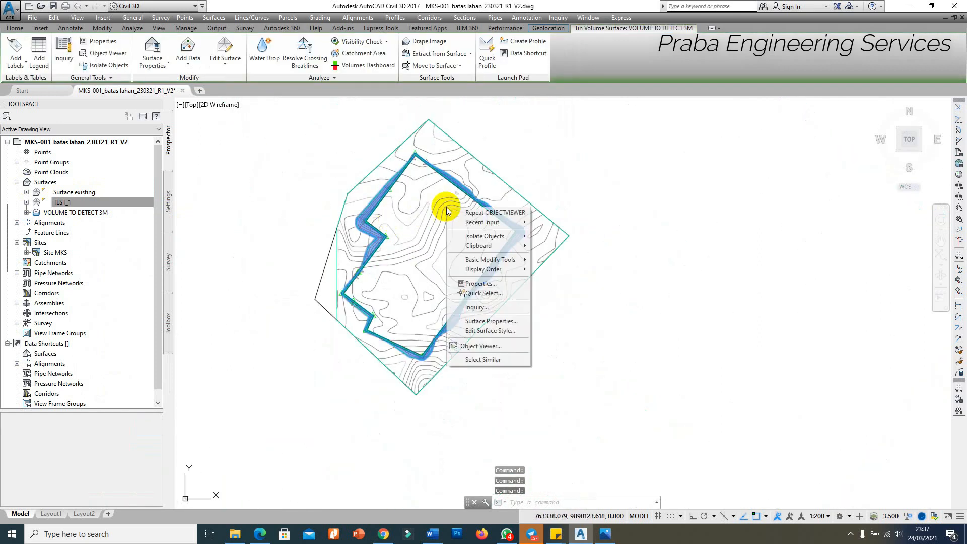
pyautogui.click(484, 321)
pyautogui.press('Escape')
# Draw a diagonal polyline across the pad, from outside its northwest edge to beyond its southeast edge.
pyautogui.scroll(2, 393, 207)
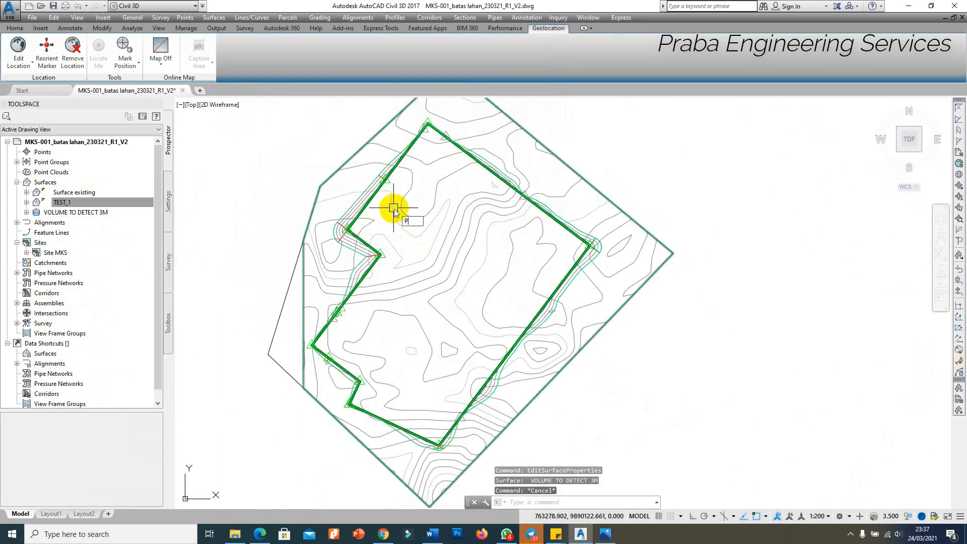
pyautogui.write('pl')
pyautogui.press('Return')
pyautogui.click(354, 192)
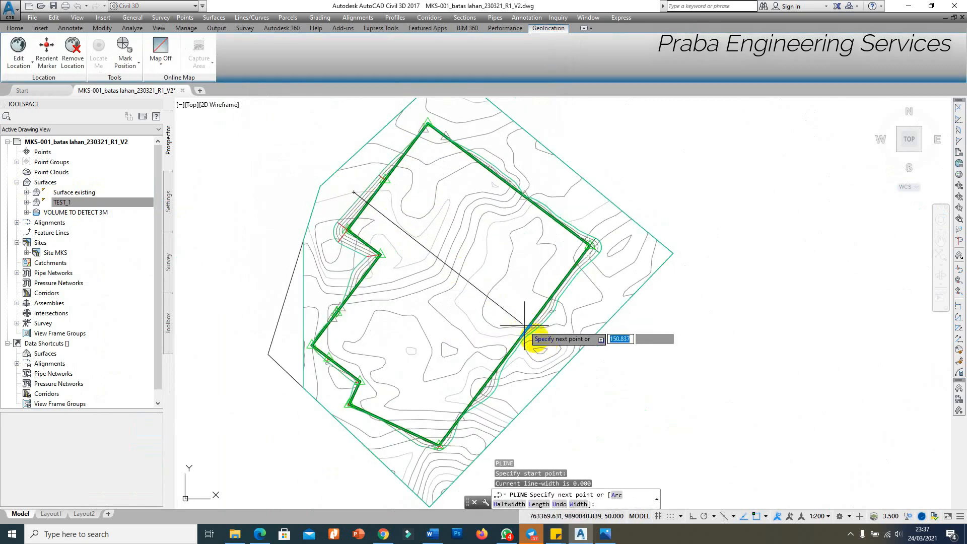
pyautogui.click(520, 393)
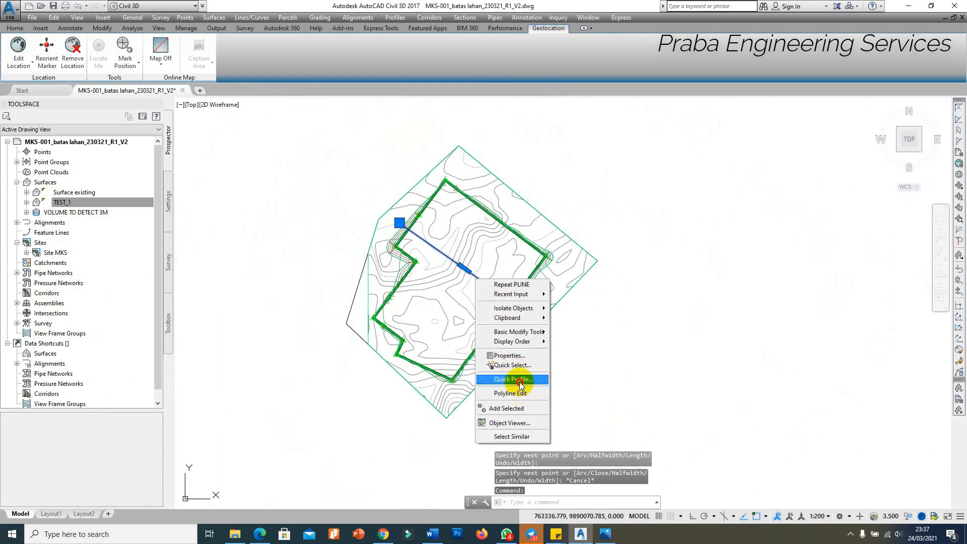
# Set up a Quick Profile along the diagonal polyline, excluding VOLUME TO DETECT 3M and using the ANZ_Design_Conceptual_LWT profile style for TEST_1.
pyautogui.click(519, 380)
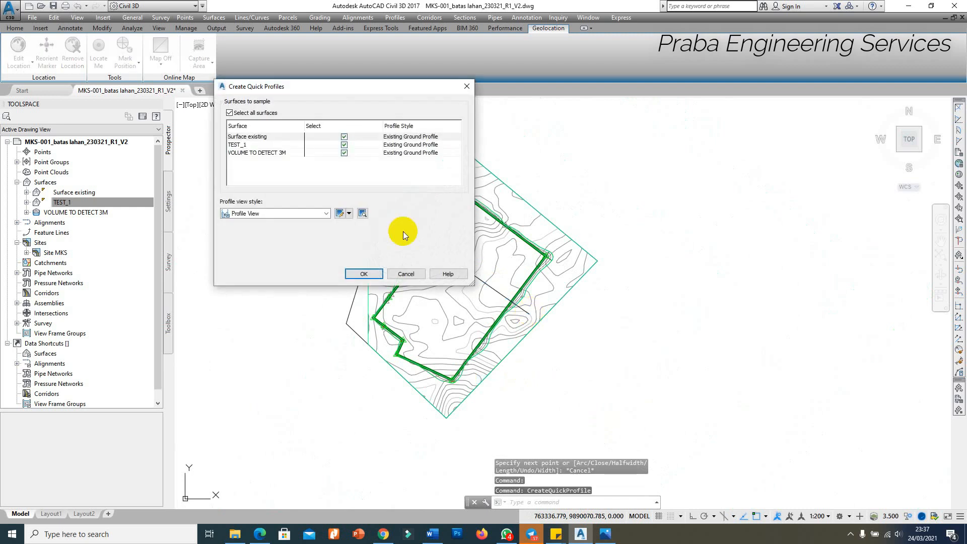
pyautogui.click(344, 153)
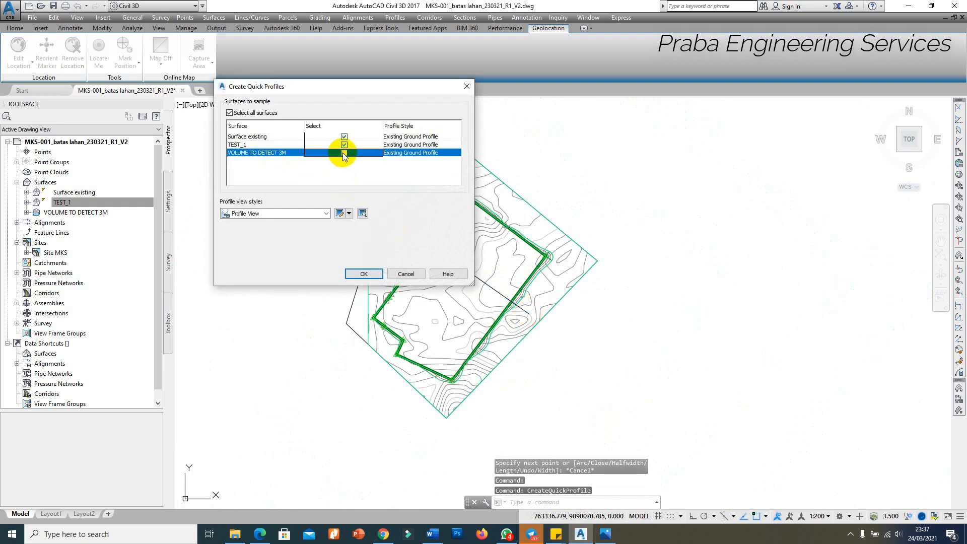
pyautogui.click(399, 139)
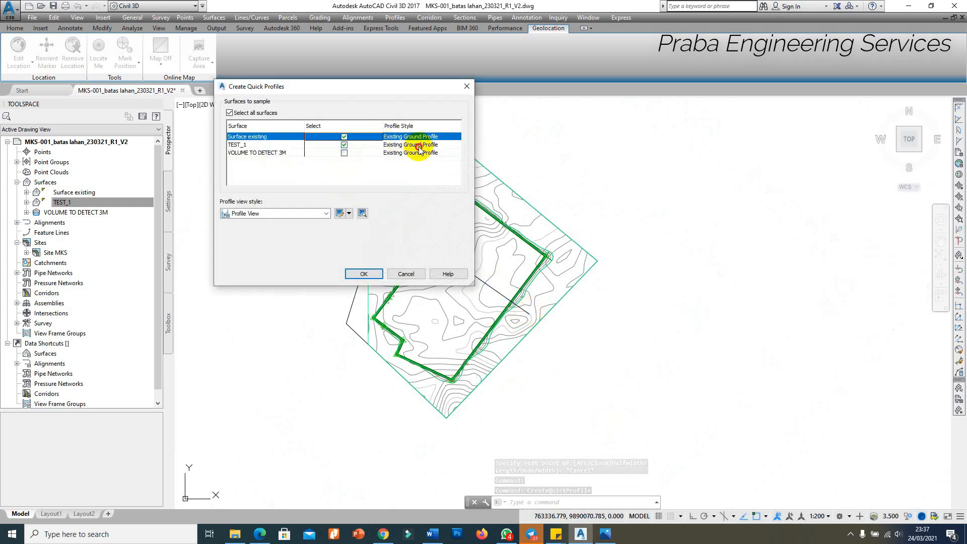
pyautogui.click(399, 140)
pyautogui.click(479, 132)
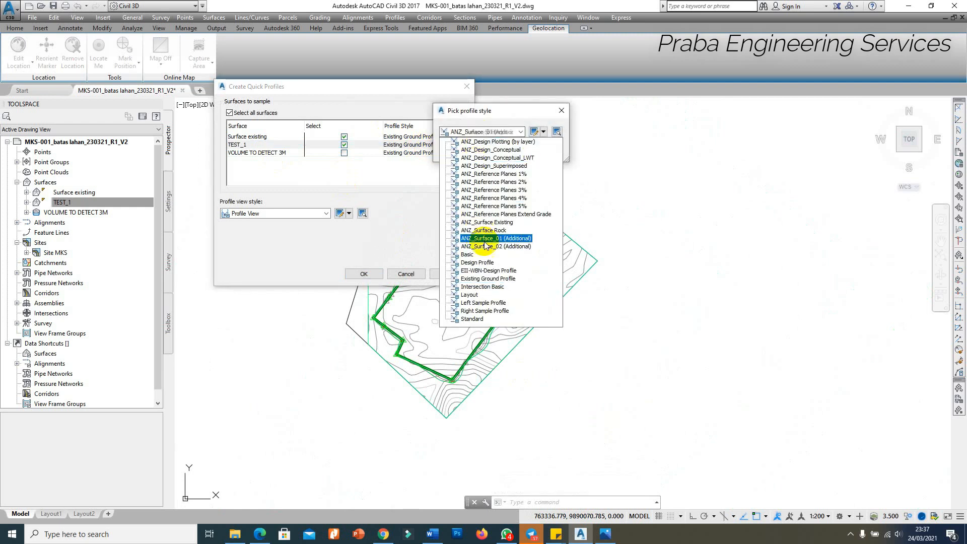
pyautogui.click(496, 158)
pyautogui.click(479, 153)
# Create the quick profiles and place the profile view in the empty area east of the site.
pyautogui.click(363, 273)
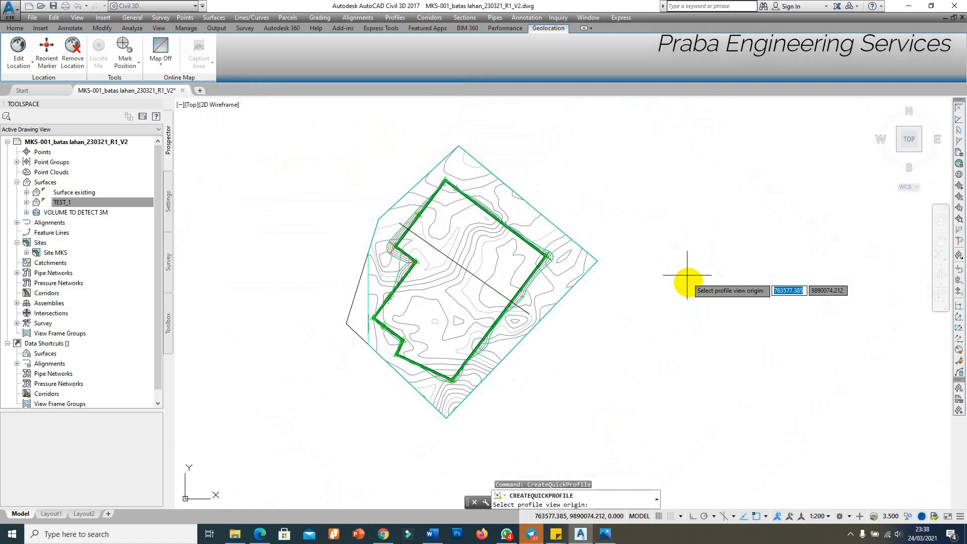
pyautogui.click(685, 278)
pyautogui.scroll(3, 755, 242)
pyautogui.scroll(-2, 625, 258)
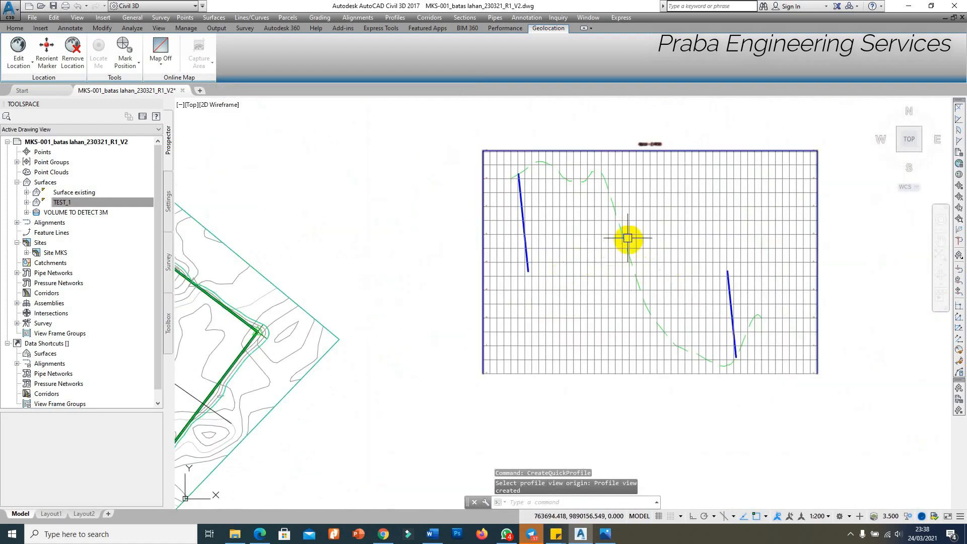
# Draw a horizontal polyline at pad level in the profile view, joining the inner ends of the two blue slope lines.
pyautogui.scroll(2, 626, 232)
pyautogui.write('pl')
pyautogui.press('Return')
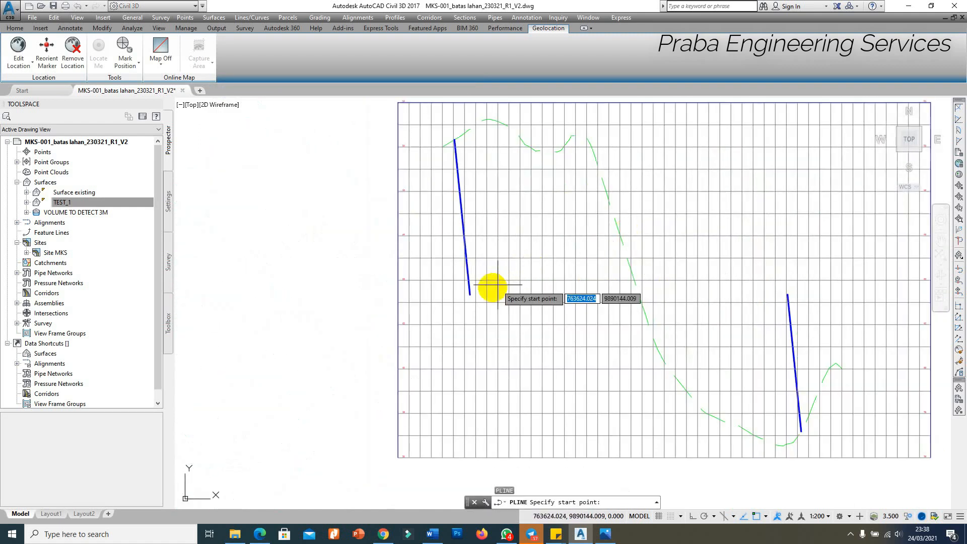
pyautogui.click(469, 295)
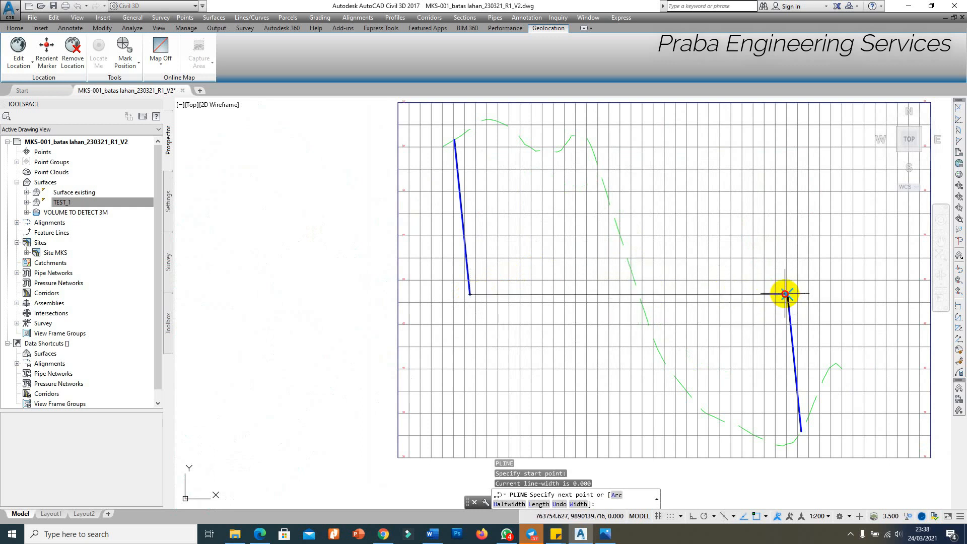
pyautogui.click(787, 294)
pyautogui.press('Escape')
pyautogui.click(748, 293)
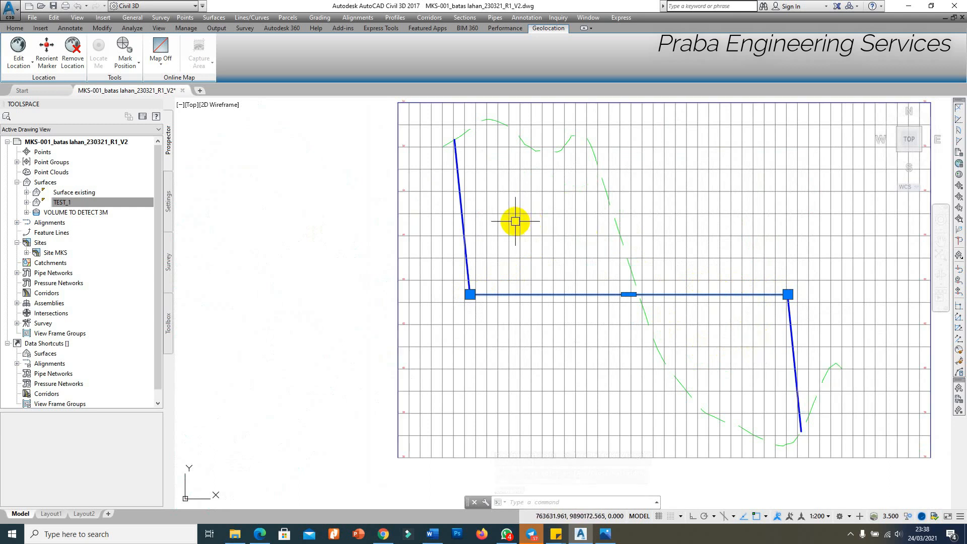
pyautogui.scroll(-4, 519, 222)
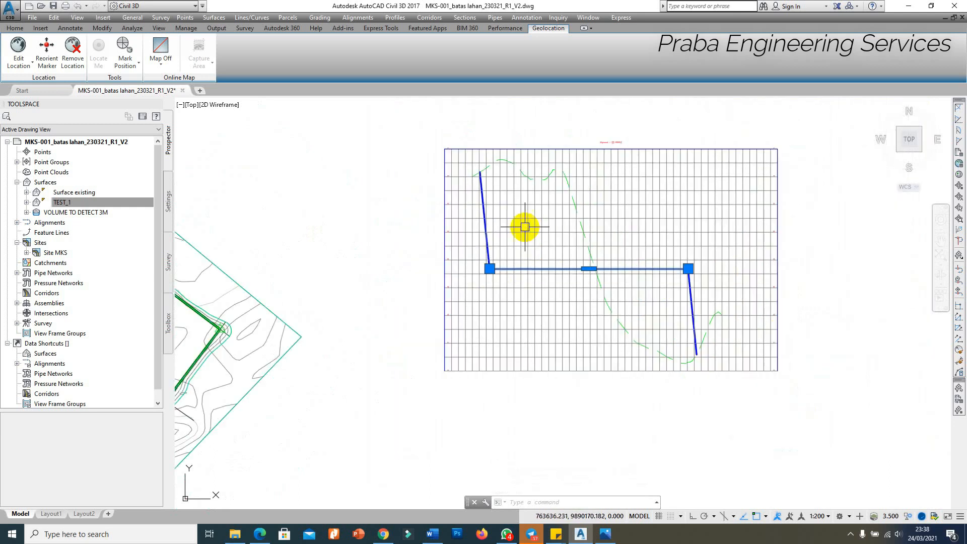
pyautogui.press('Escape')
# Draw a nearly horizontal polyline across the profile view above the pad line, starting west of the grid and ending at its east edge.
pyautogui.scroll(2, 551, 240)
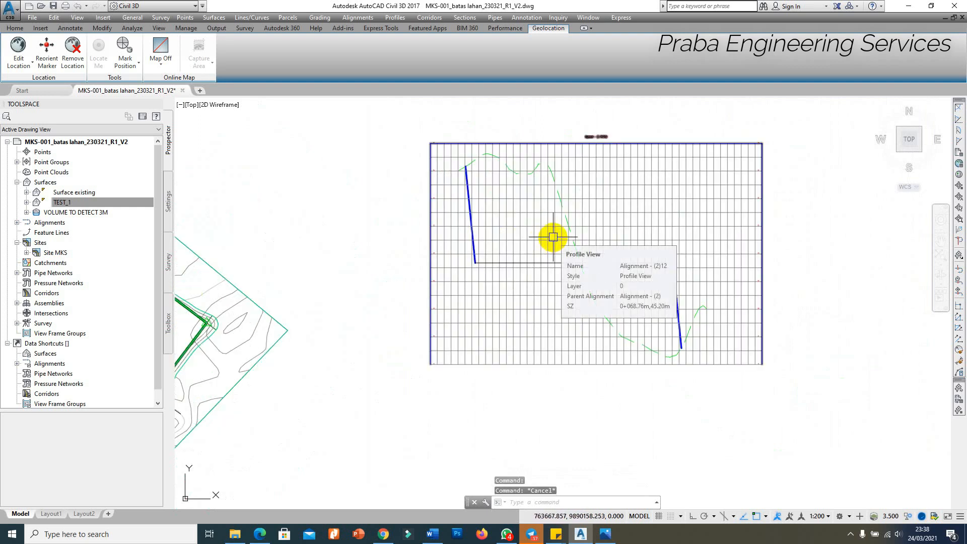
pyautogui.scroll(2, 579, 260)
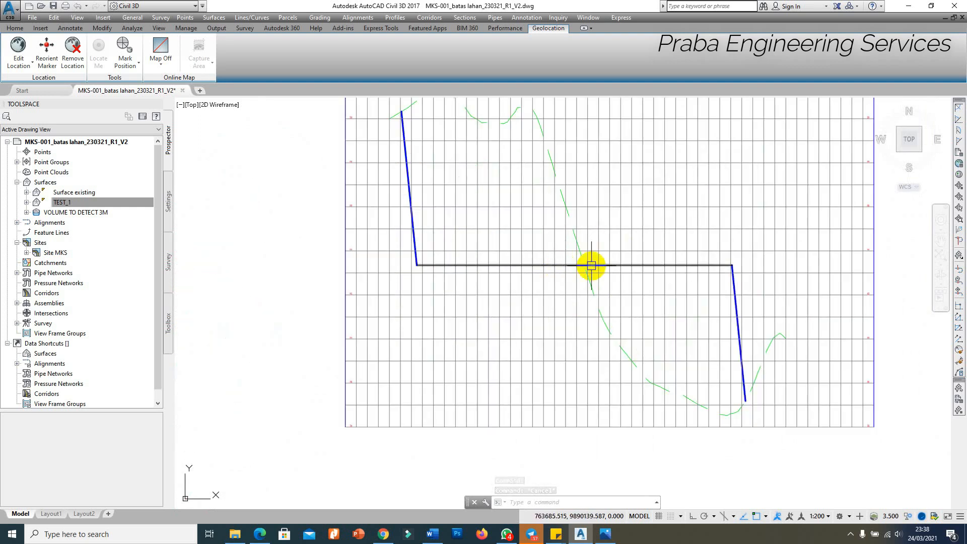
pyautogui.scroll(-3, 504, 265)
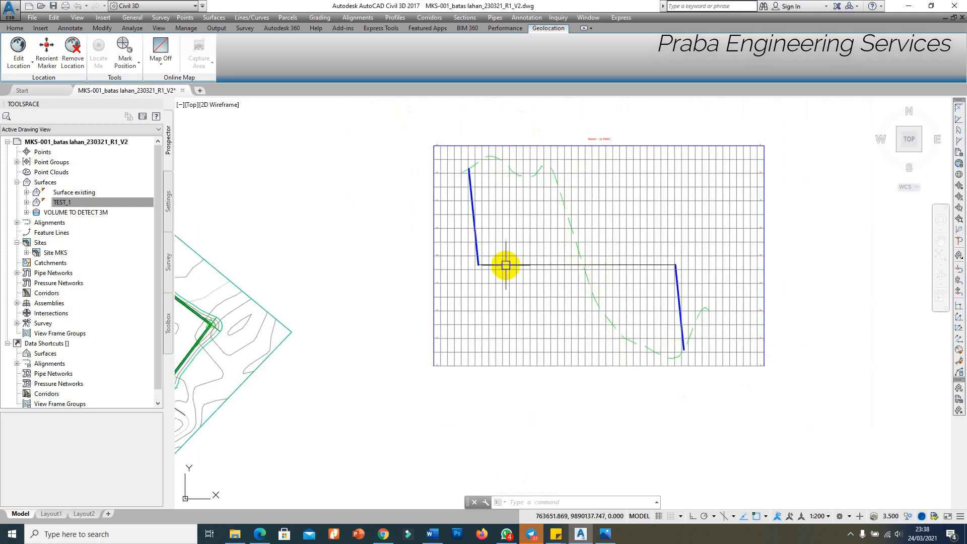
pyautogui.scroll(2, 500, 236)
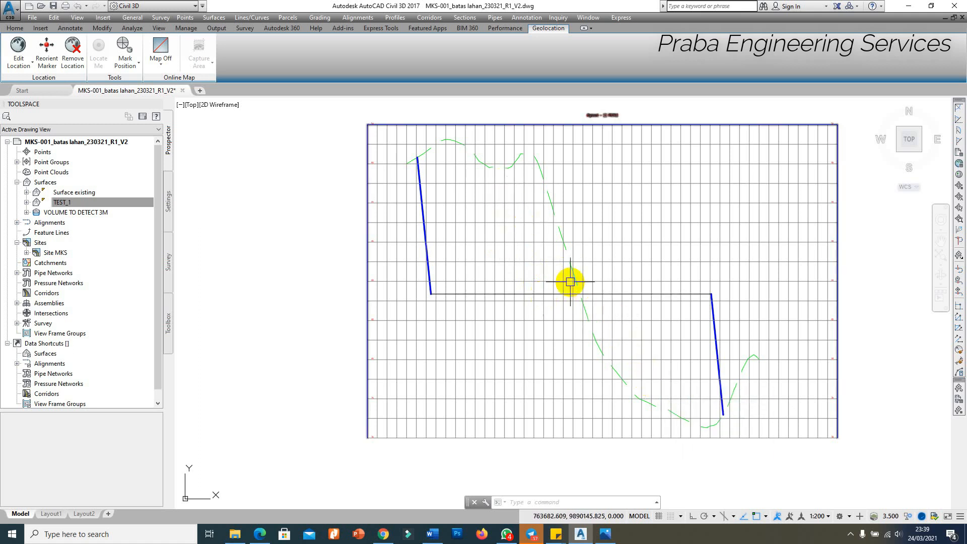
pyautogui.write('pl')
pyautogui.press('Return')
pyautogui.click(315, 250)
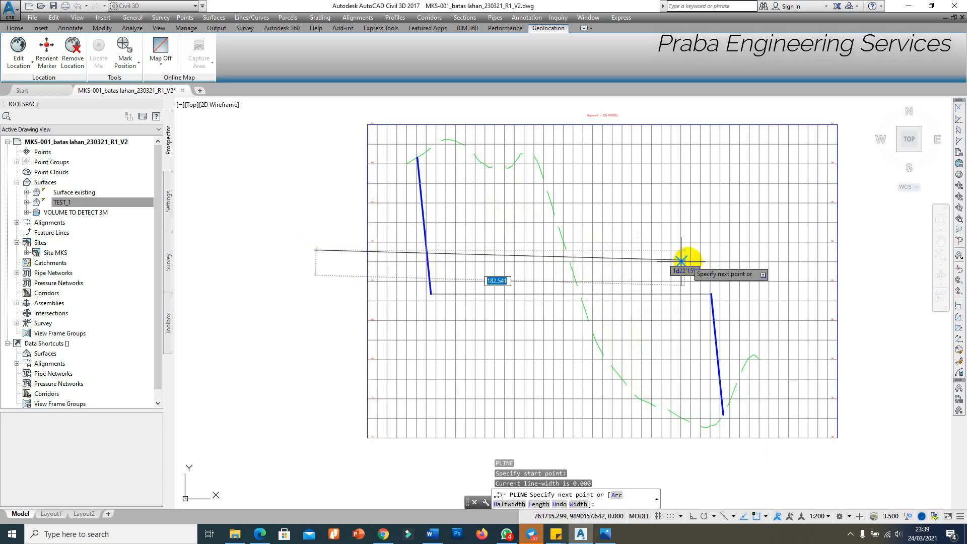
pyautogui.click(829, 243)
pyautogui.press('Return')
# Draw a second nearly horizontal polyline across the upper part of the profile view, above the previous one.
pyautogui.press('Return')
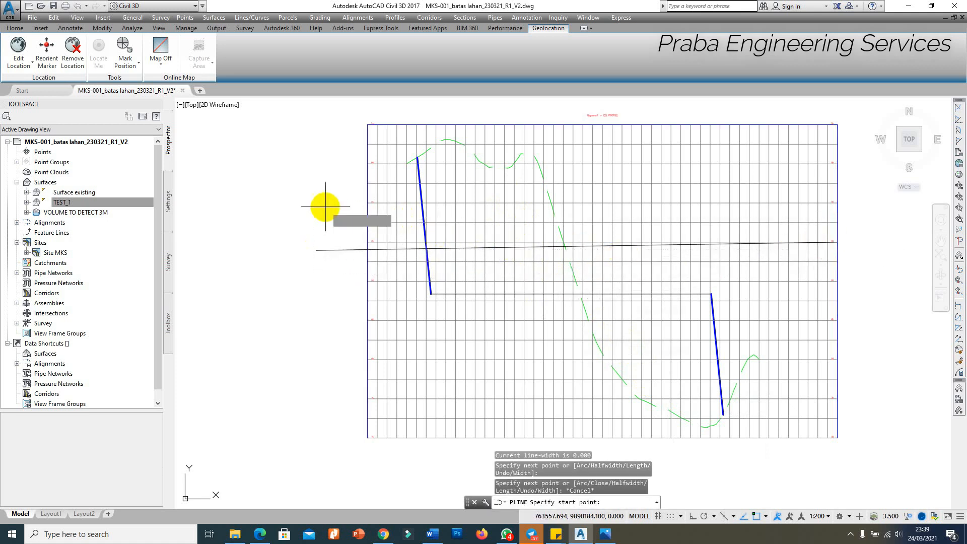
pyautogui.click(326, 207)
pyautogui.click(817, 203)
pyautogui.press('Escape')
pyautogui.click(740, 245)
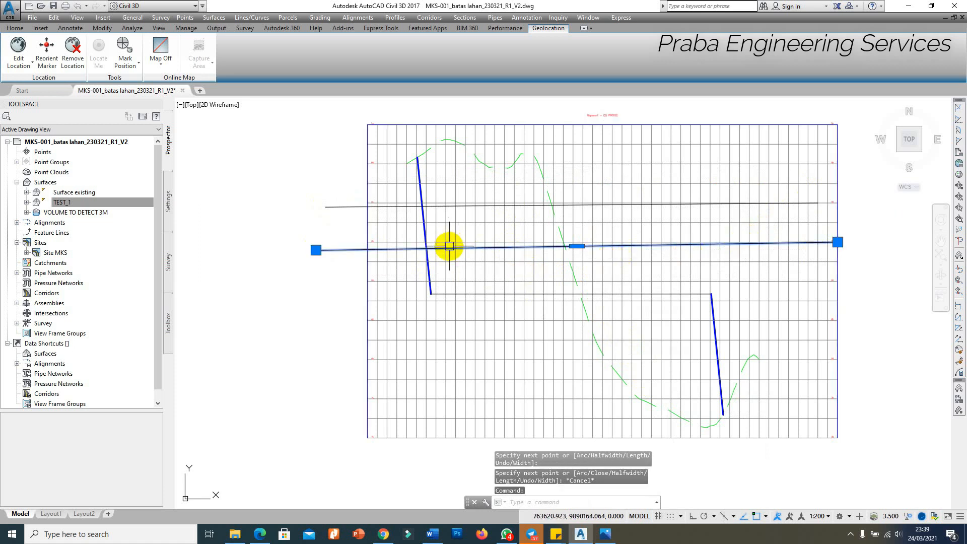
pyautogui.press('Escape')
pyautogui.click(425, 206)
pyautogui.press('Escape')
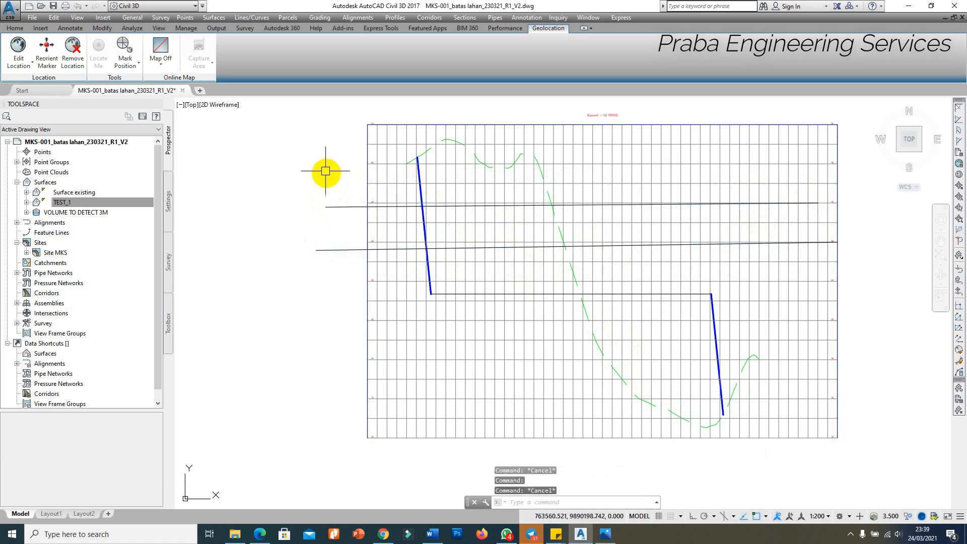
# Draw a third nearly horizontal polyline across the profile view above the other two, starting west of the grid.
pyautogui.press('Return')
pyautogui.click(325, 170)
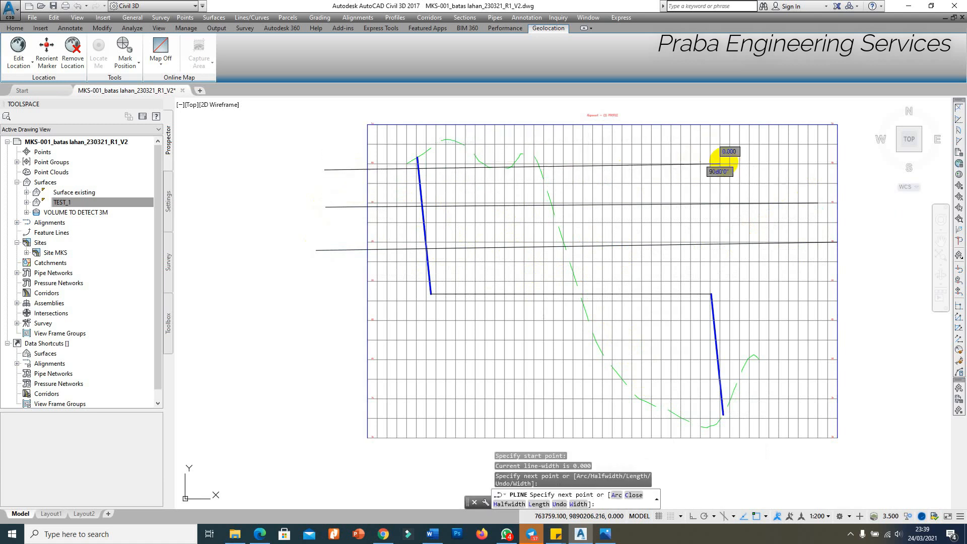
pyautogui.click(724, 161)
pyautogui.press('Escape')
# Set the surface style of VOLUME TO DETECT 3M to Elevation Banding (2D).
pyautogui.scroll(-4, 724, 161)
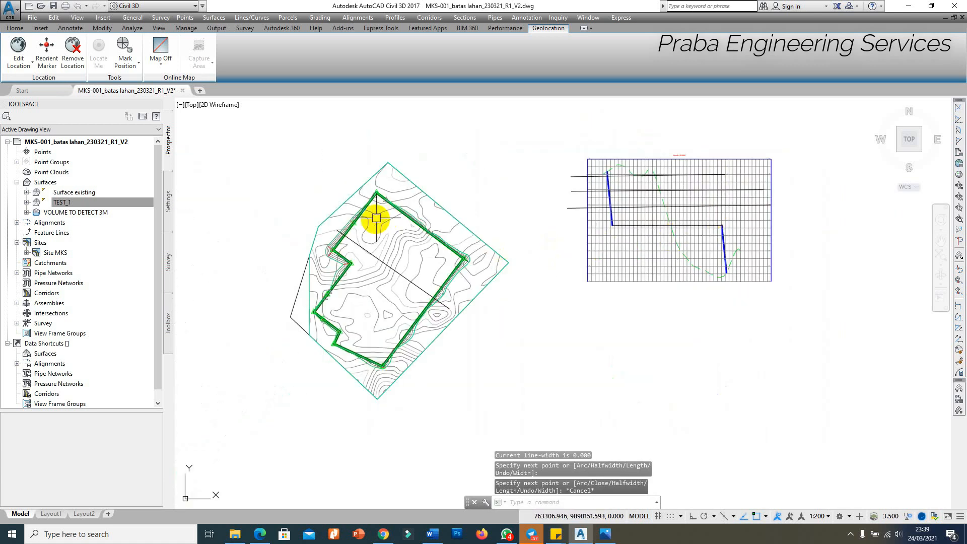
pyautogui.scroll(8, 317, 233)
pyautogui.click(298, 216)
pyautogui.scroll(-5, 298, 216)
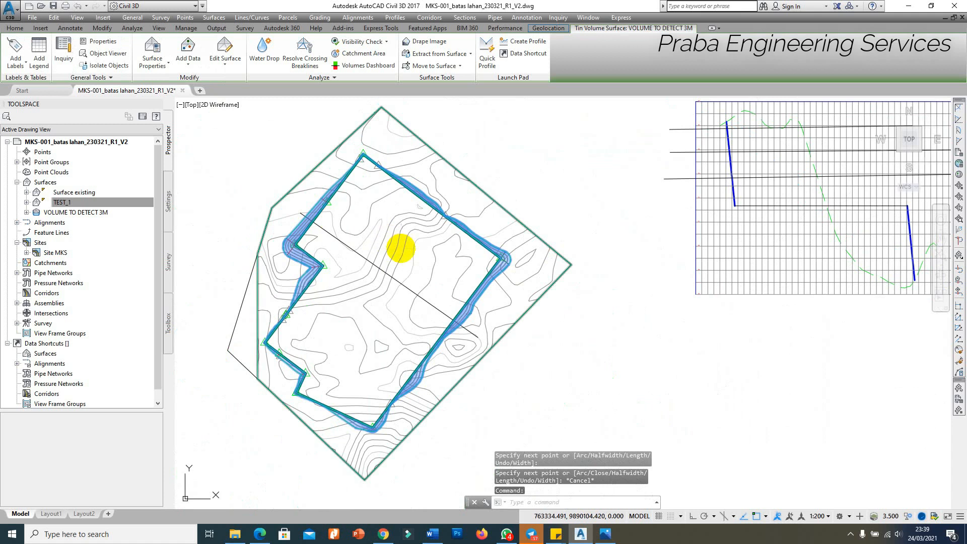
pyautogui.rightClick(401, 250)
pyautogui.click(440, 363)
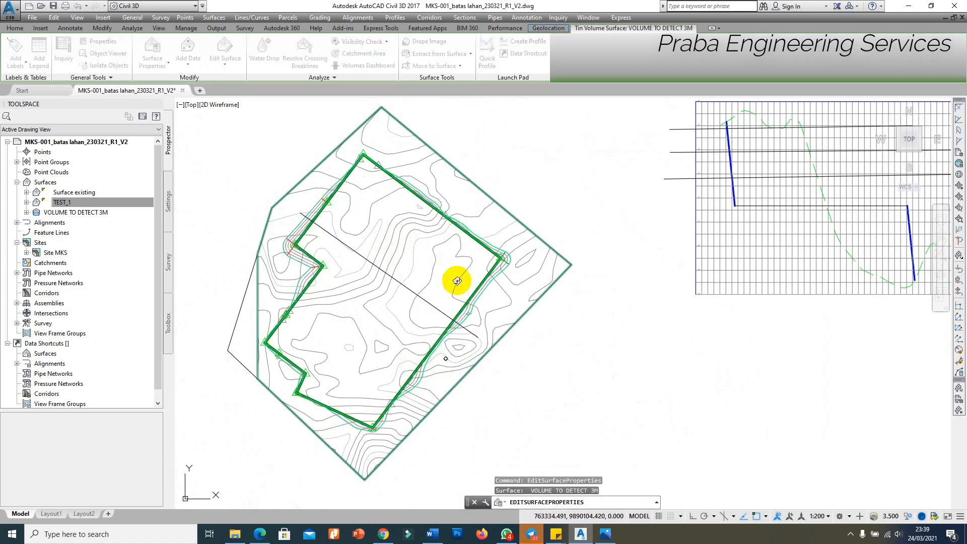
pyautogui.click(301, 158)
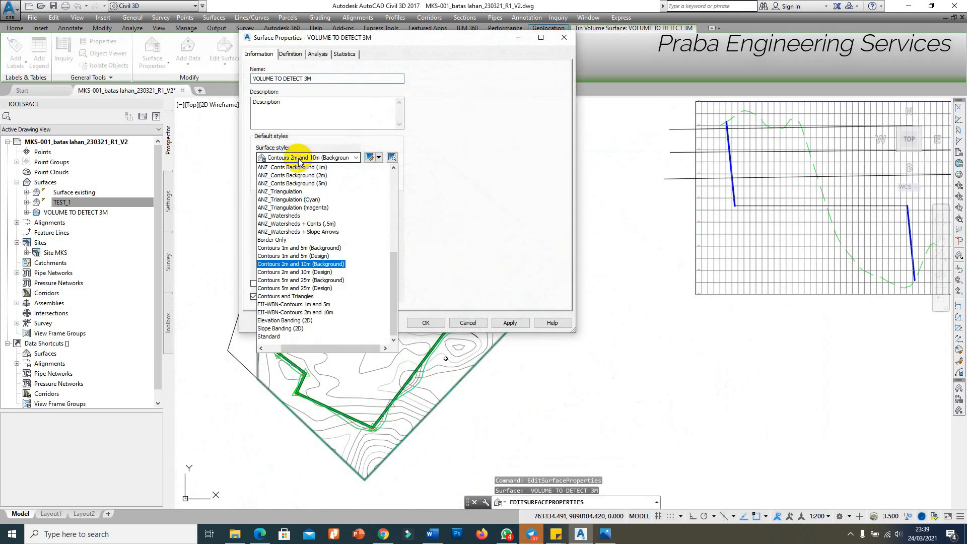
pyautogui.click(285, 322)
pyautogui.click(426, 322)
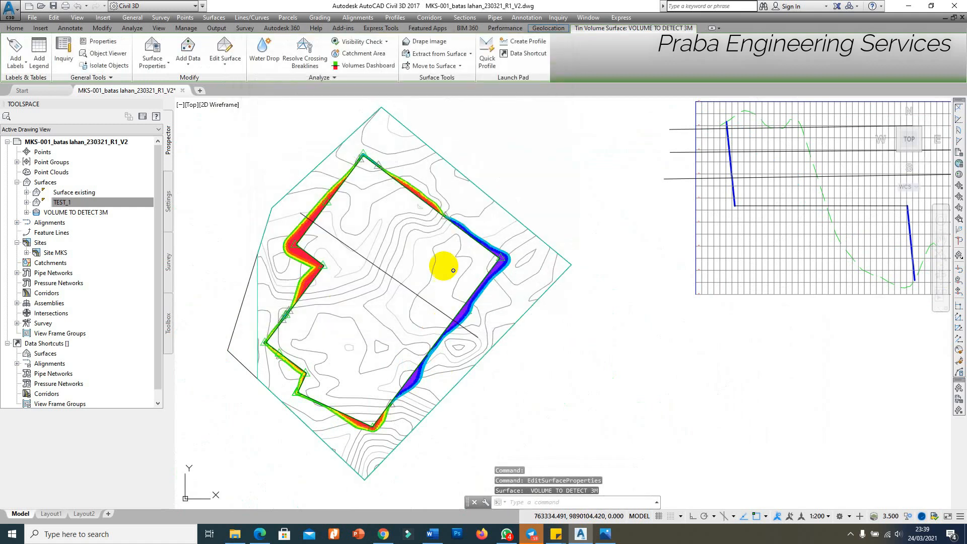
# Add a dynamic Elevations legend table for the volume surface in the empty area between the site and the profile view's south side.
pyautogui.scroll(6, 295, 224)
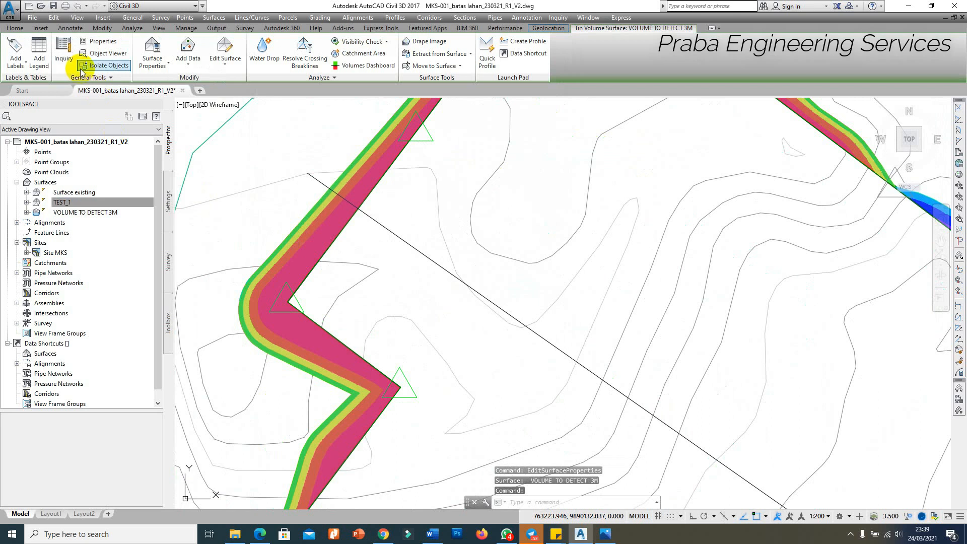
pyautogui.click(40, 51)
pyautogui.scroll(-5, 292, 229)
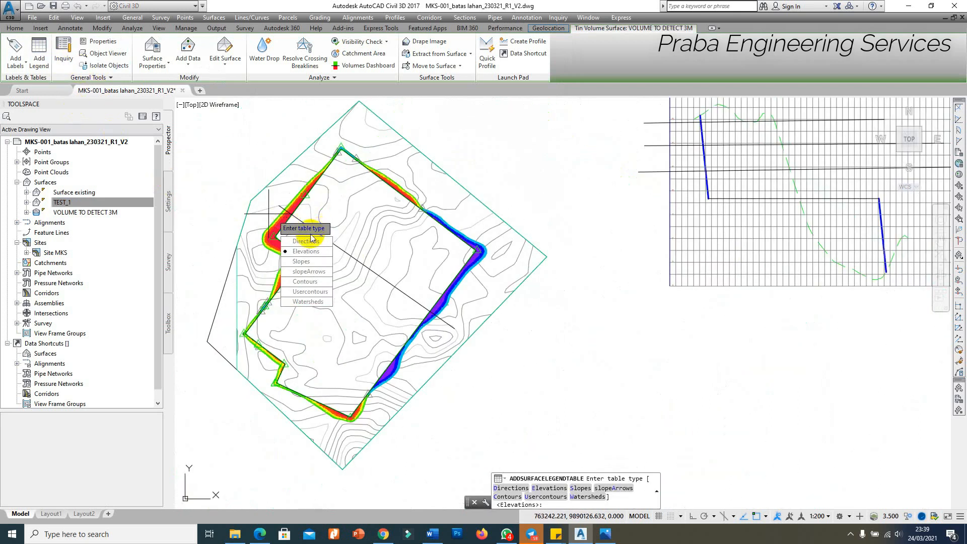
pyautogui.click(307, 252)
pyautogui.click(257, 243)
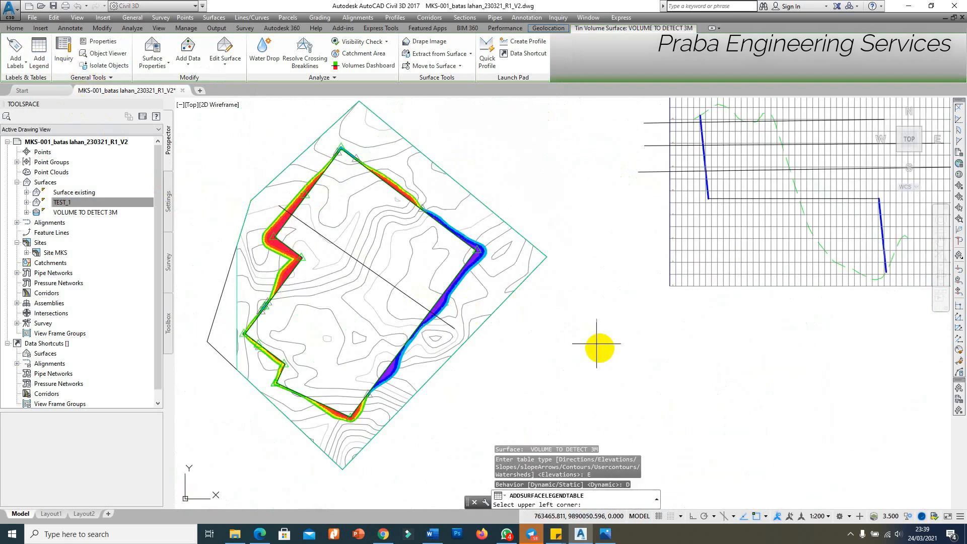
pyautogui.scroll(12, 601, 381)
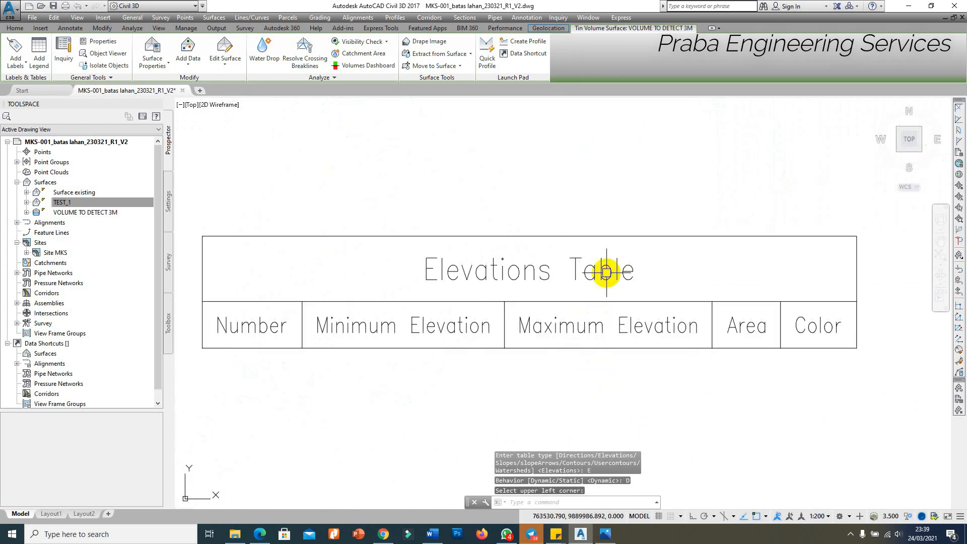
# Run the elevation analysis of the VOLUME TO DETECT 3M surface with 2 ranges and apply it.
pyautogui.scroll(-10, 613, 330)
pyautogui.scroll(-5, 579, 298)
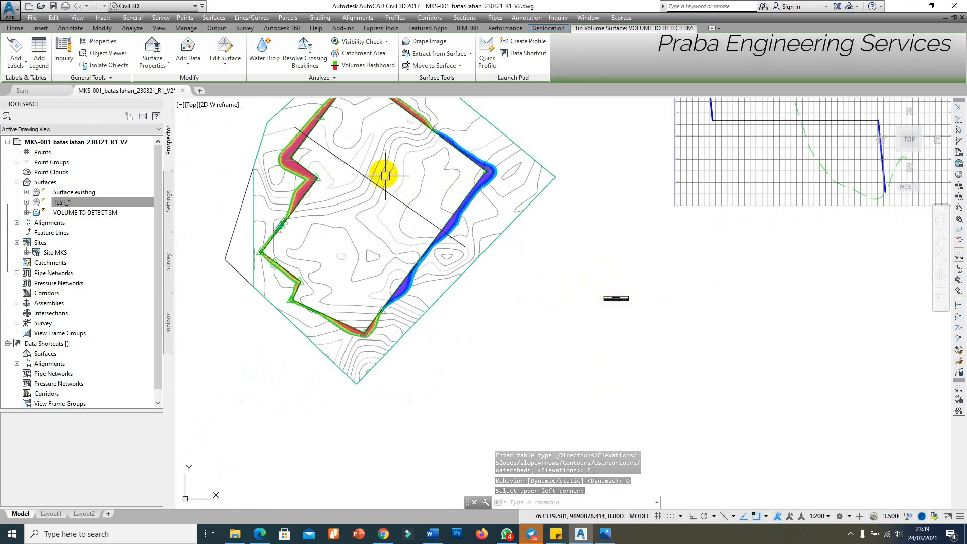
pyautogui.scroll(5, 278, 139)
pyautogui.scroll(2, 277, 139)
pyautogui.click(331, 163)
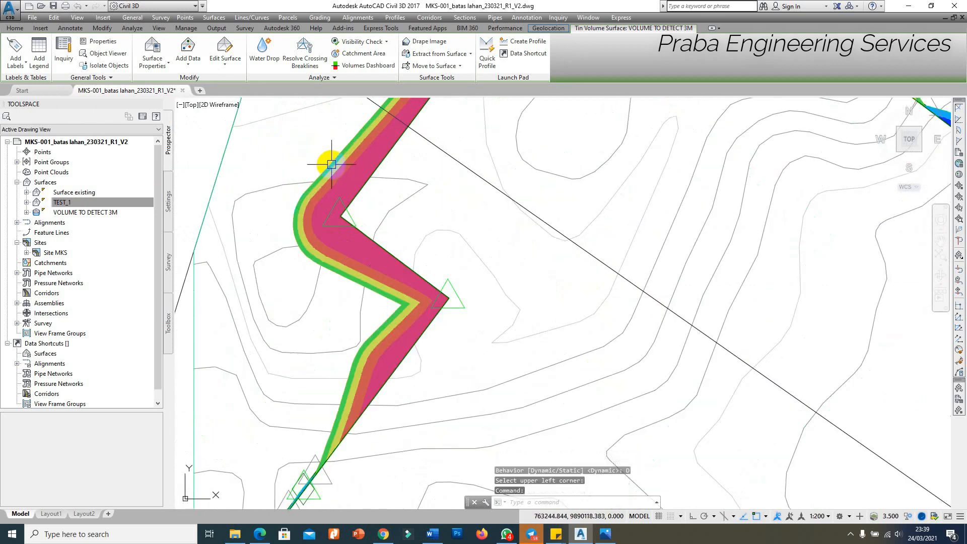
pyautogui.scroll(-2, 329, 173)
pyautogui.click(329, 159)
pyautogui.press('Escape')
pyautogui.press('Escape')
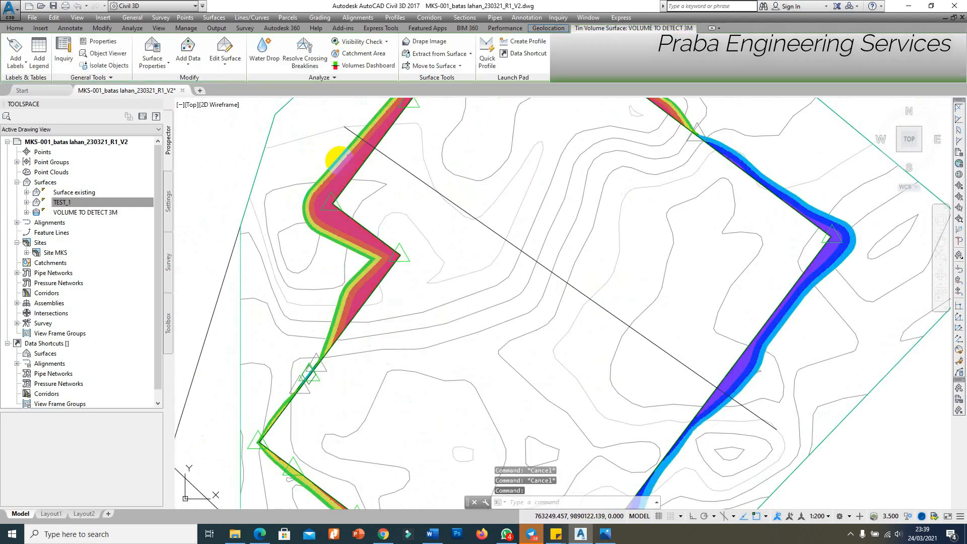
pyautogui.rightClick(341, 161)
pyautogui.click(384, 275)
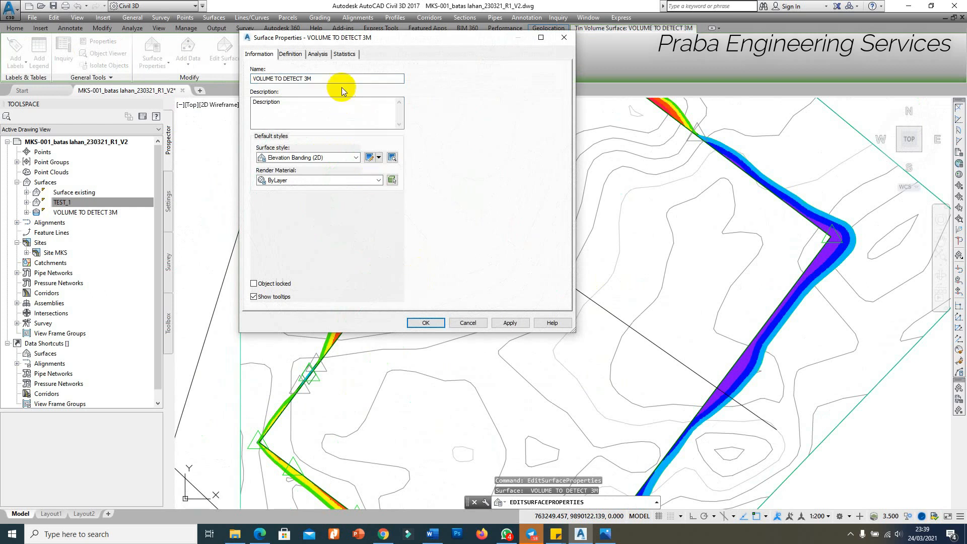
pyautogui.click(317, 55)
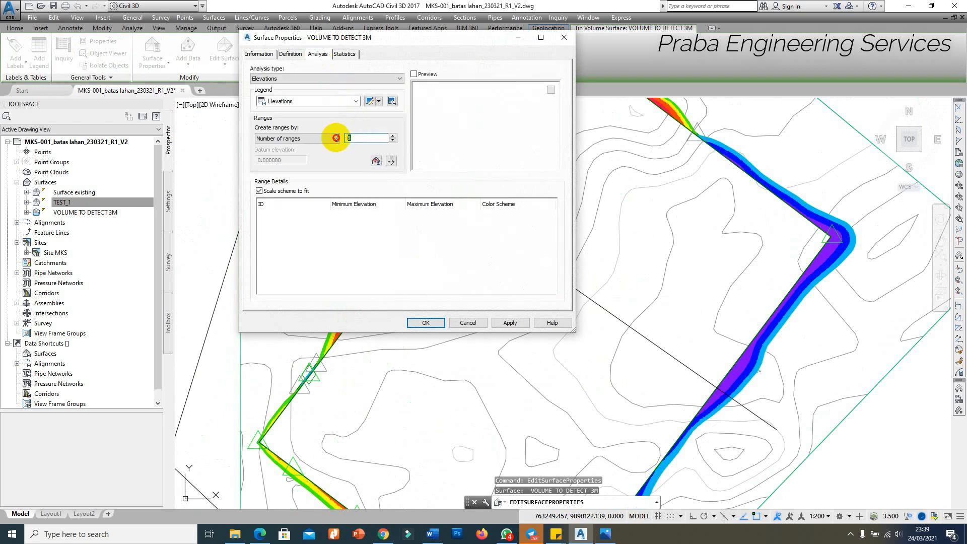
pyautogui.write('2')
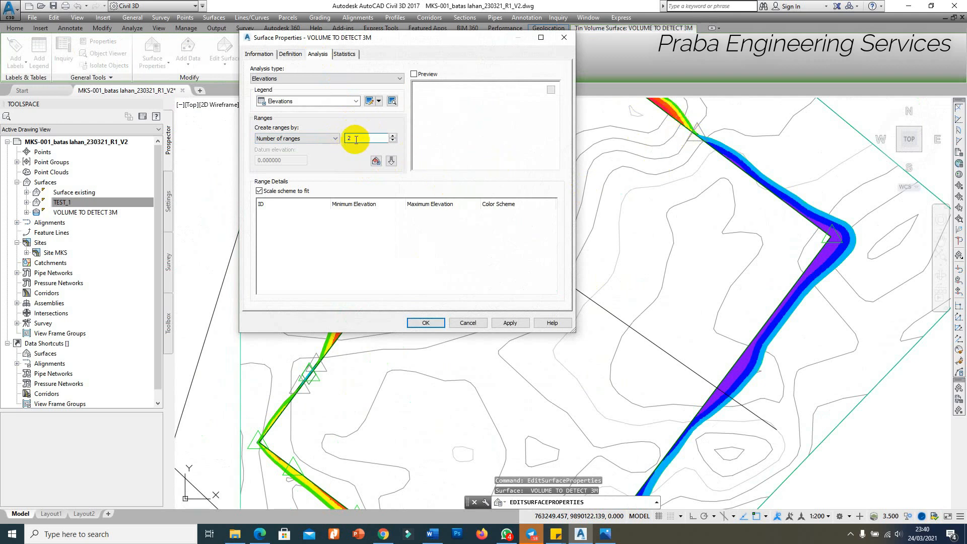
pyautogui.click(391, 161)
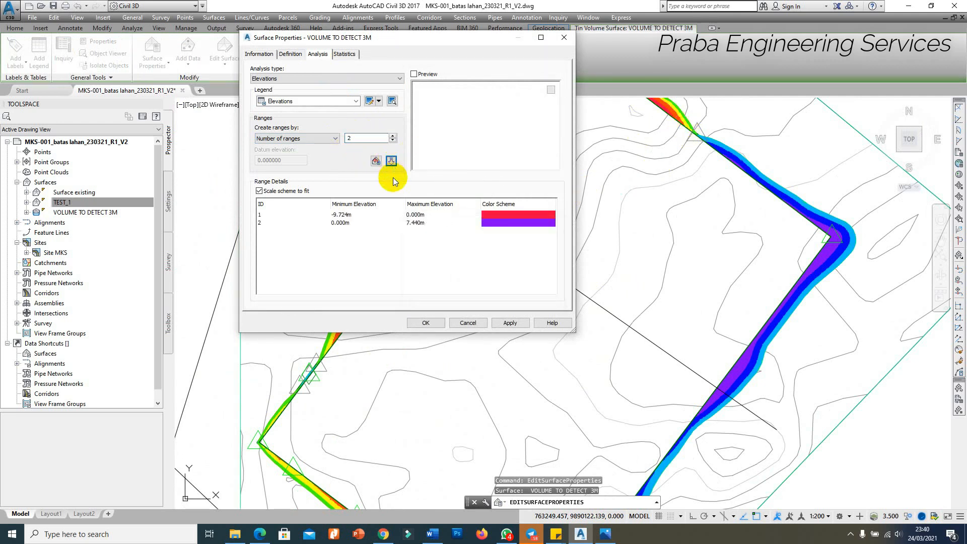
pyautogui.click(357, 217)
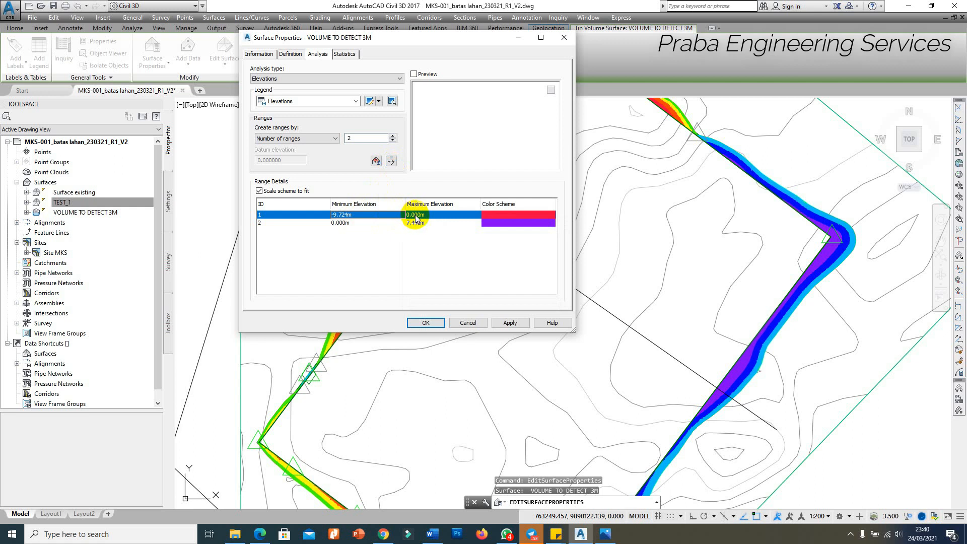
pyautogui.click(388, 224)
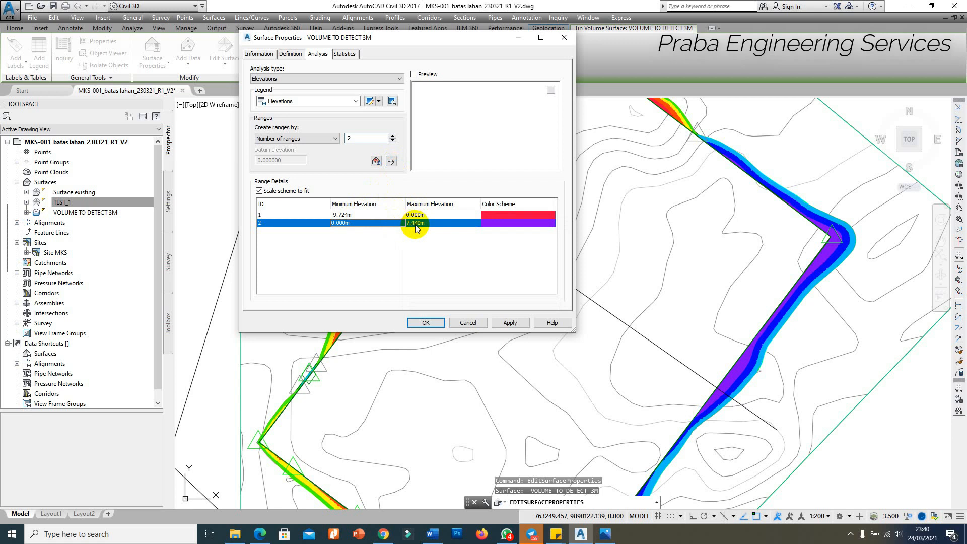
pyautogui.click(425, 323)
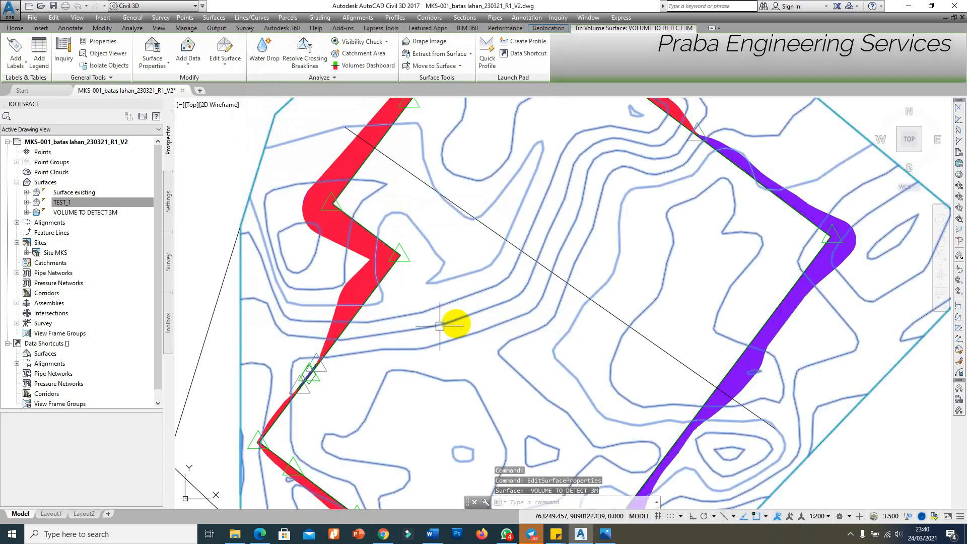
# Examine the red and purple bands around the pad against their elevation ranges and areas in the Elevations Table.
pyautogui.scroll(-5, 453, 324)
pyautogui.scroll(5, 486, 235)
pyautogui.scroll(-3, 471, 215)
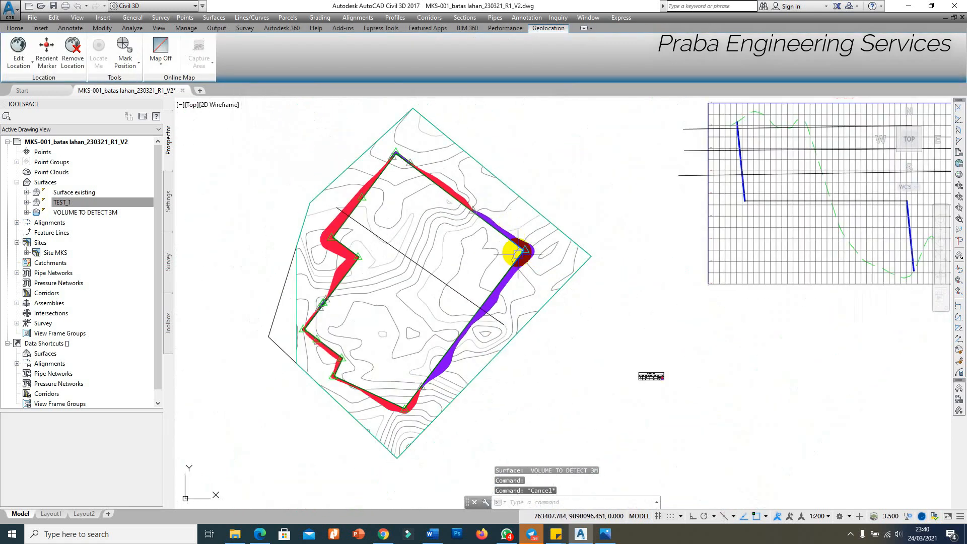
pyautogui.scroll(3, 666, 393)
pyautogui.scroll(8, 666, 393)
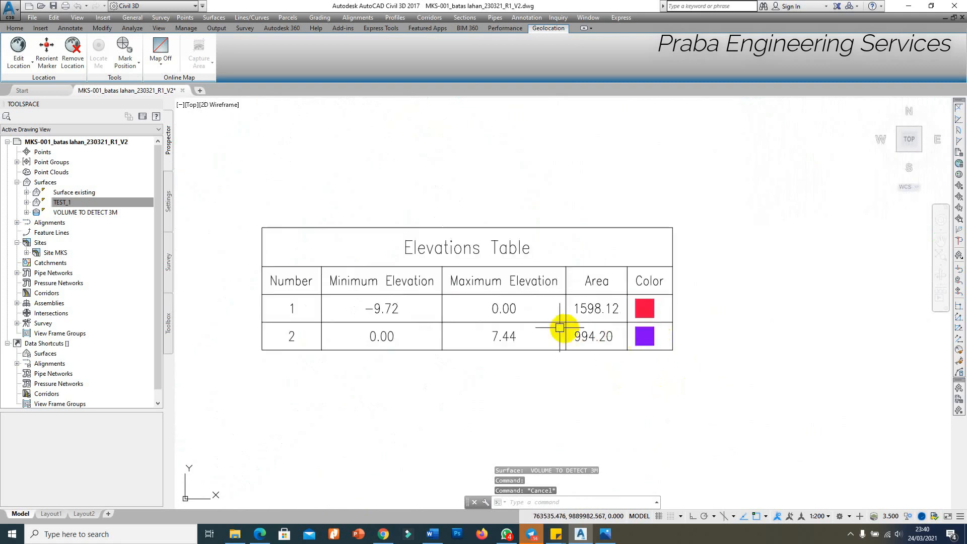
pyautogui.scroll(3, 698, 320)
pyautogui.scroll(-3, 692, 283)
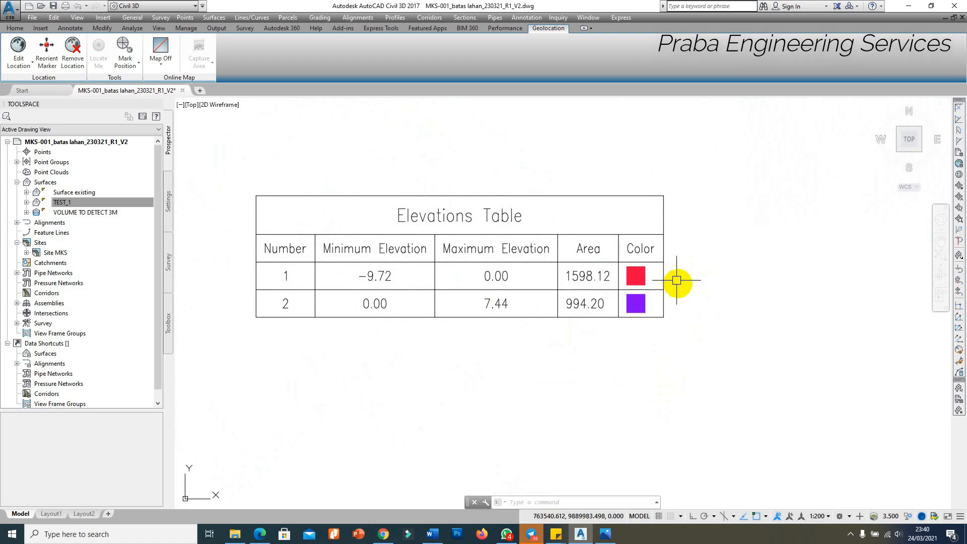
pyautogui.scroll(-6, 688, 305)
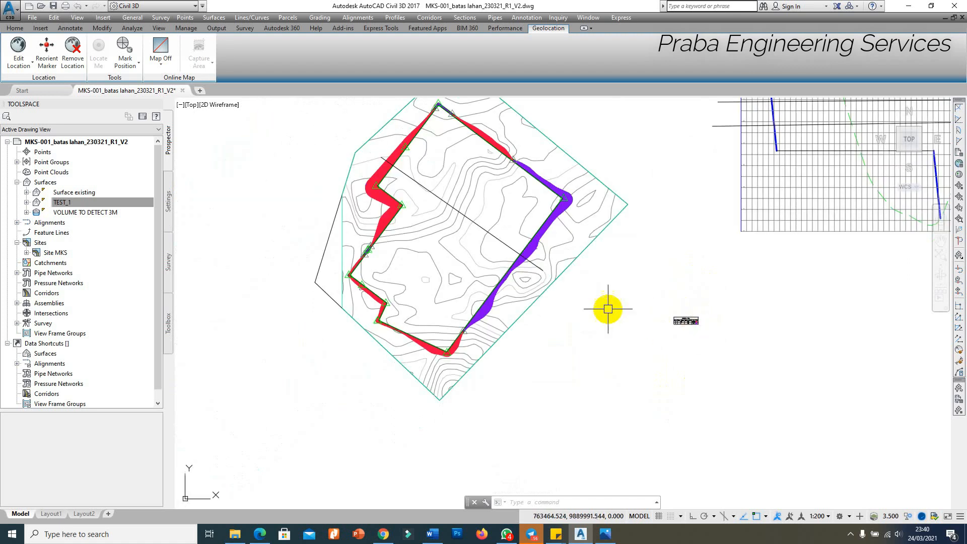
pyautogui.scroll(-1, 579, 191)
pyautogui.scroll(2, 575, 180)
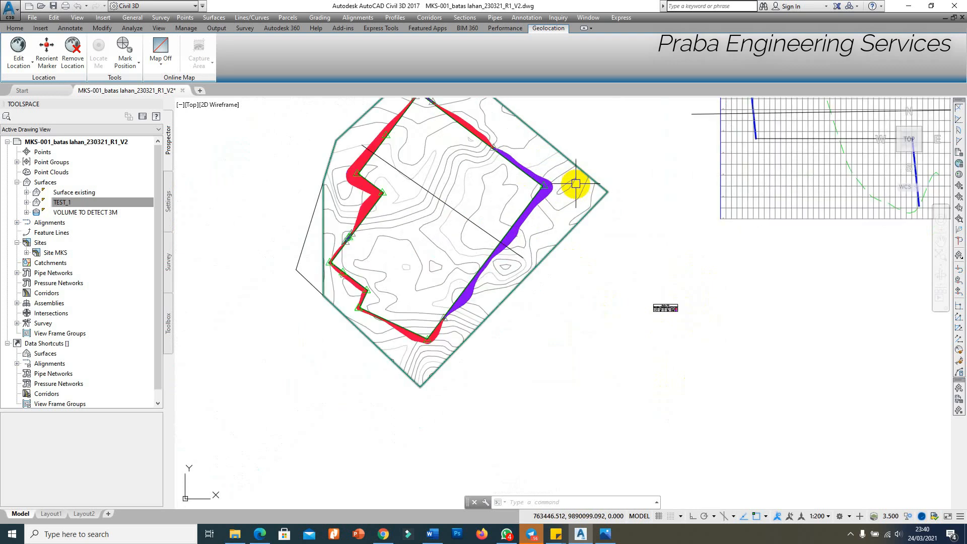
pyautogui.scroll(2, 370, 153)
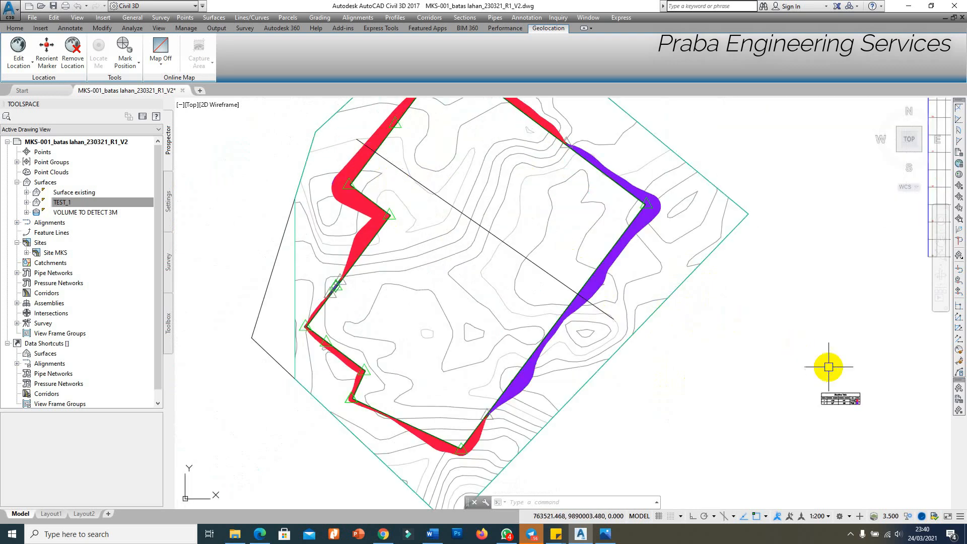
pyautogui.scroll(4, 829, 367)
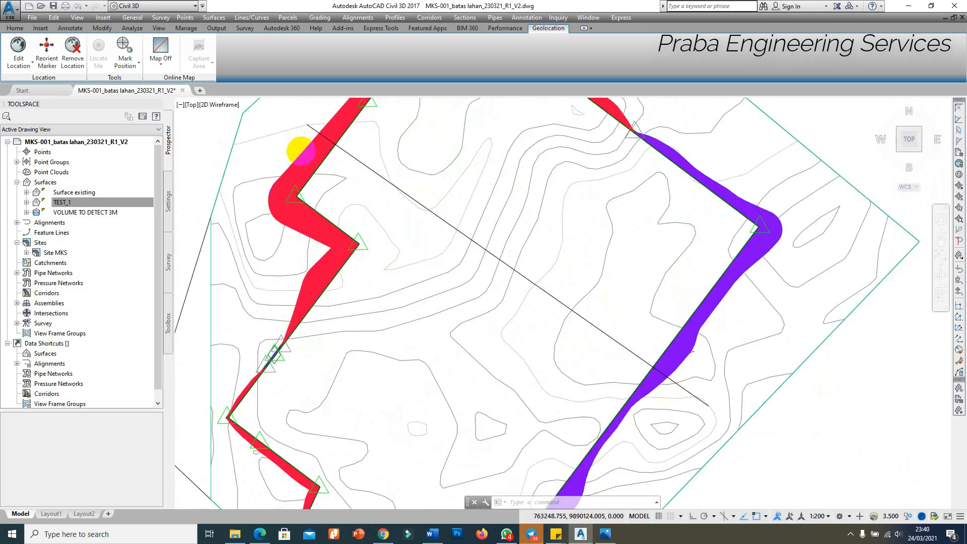
pyautogui.scroll(-8, 301, 151)
pyautogui.scroll(10, 530, 276)
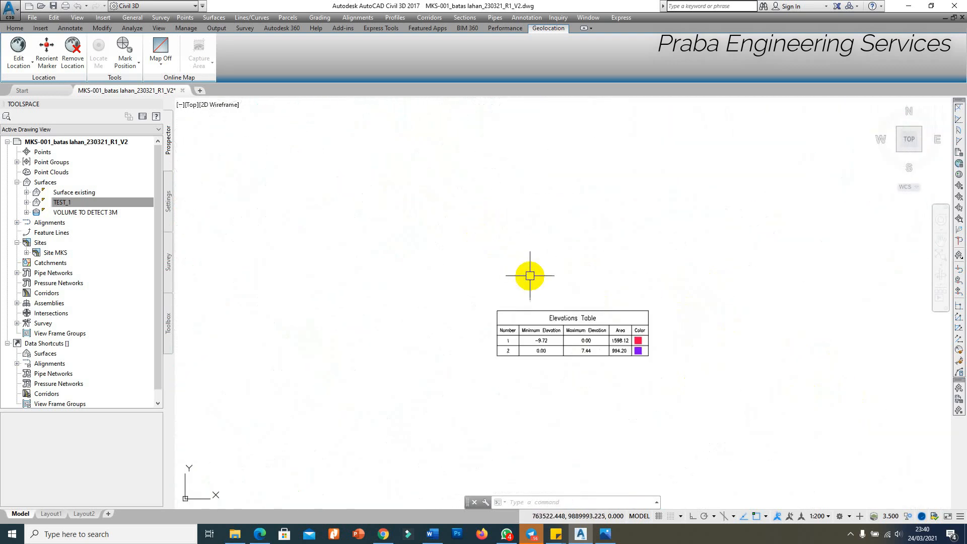
pyautogui.scroll(4, 554, 345)
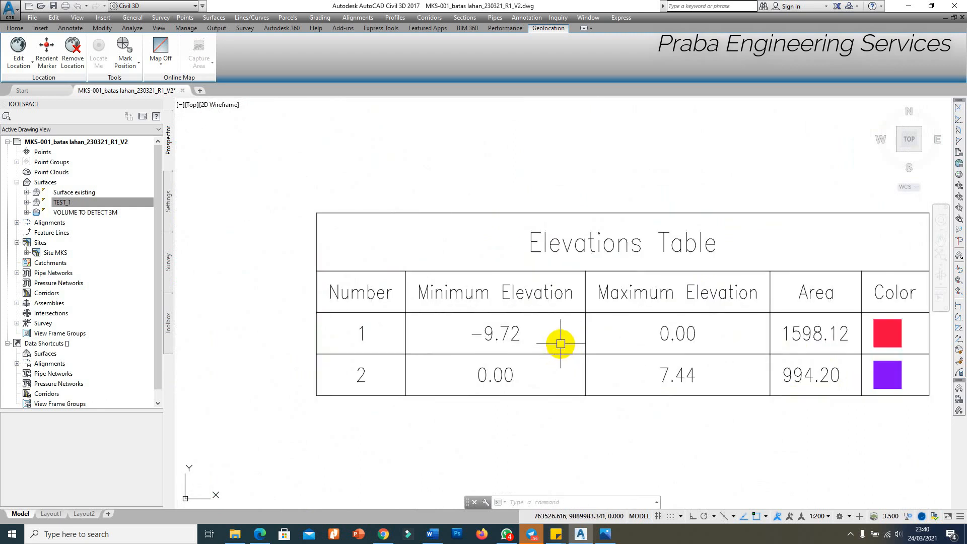
pyautogui.scroll(-8, 611, 357)
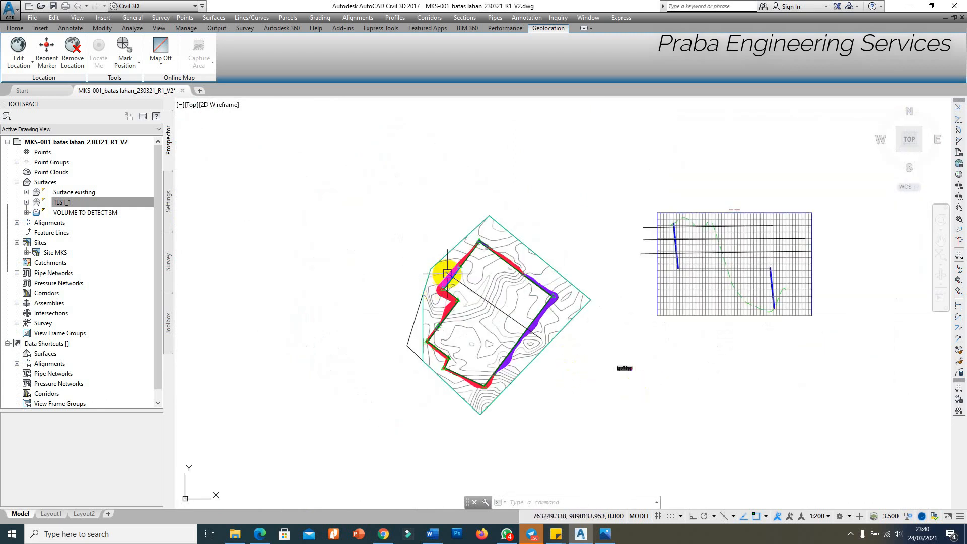
# Rerun the elevation analysis of the VOLUME TO DETECT 3M surface with 7 ranges.
pyautogui.scroll(6, 447, 267)
pyautogui.click(451, 216)
pyautogui.rightClick(450, 211)
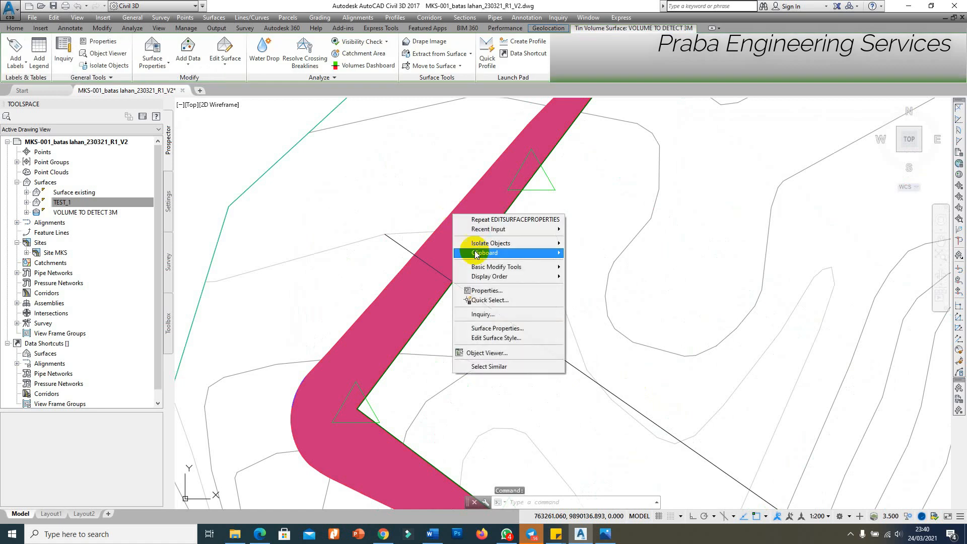
pyautogui.click(520, 328)
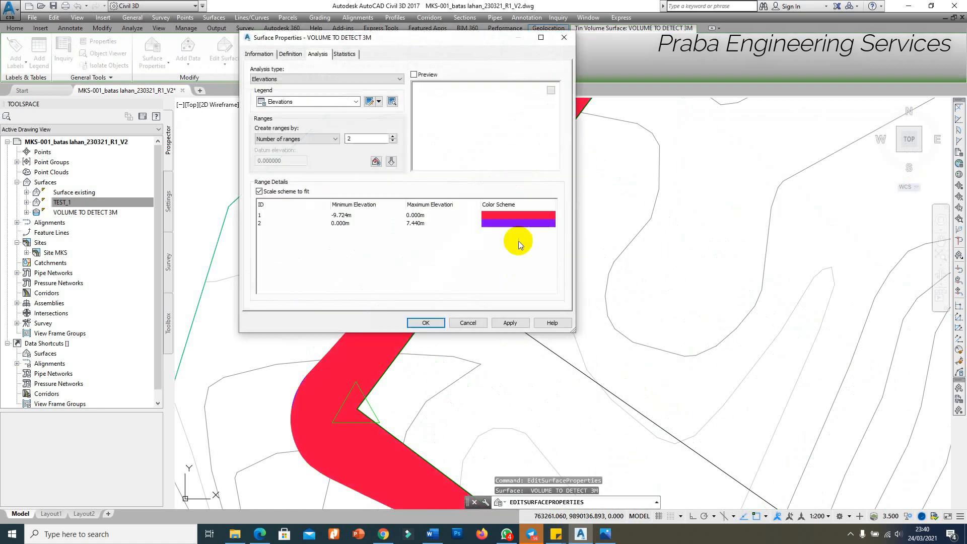
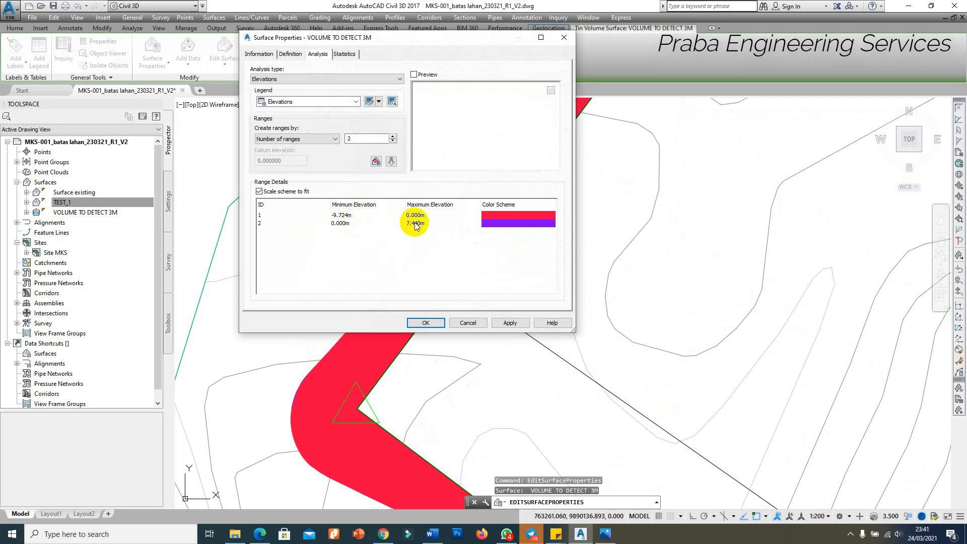
pyautogui.moveTo(378, 139); pyautogui.dragTo(337, 138)
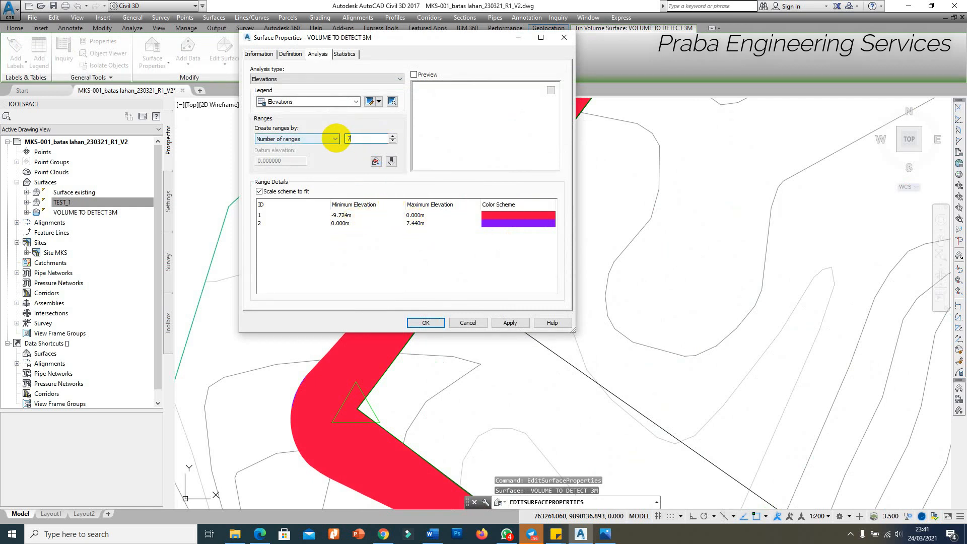
pyautogui.click(370, 136)
pyautogui.click(391, 161)
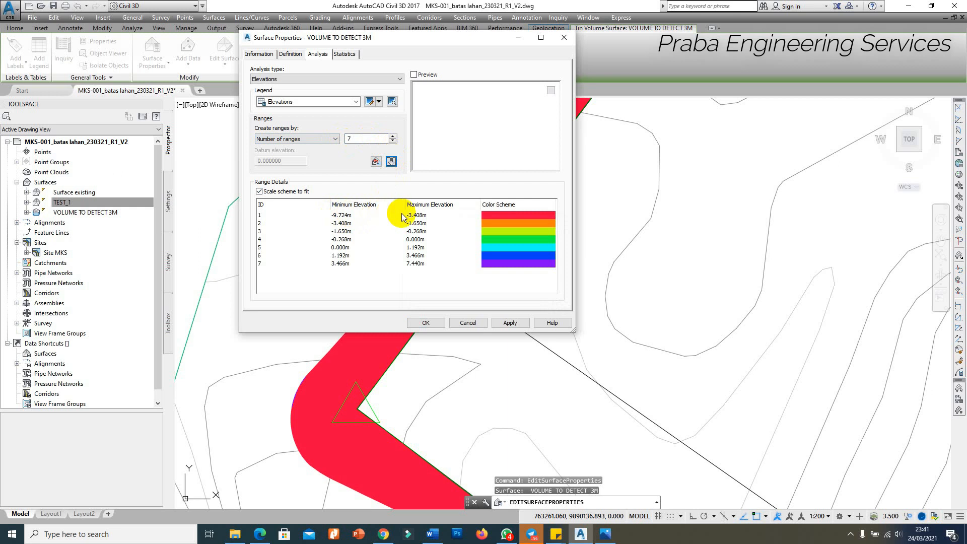
# Set elevation range 1's maximum to -9 m and make range 2 span -9 to -6 m.
pyautogui.click(417, 217)
pyautogui.click(422, 216)
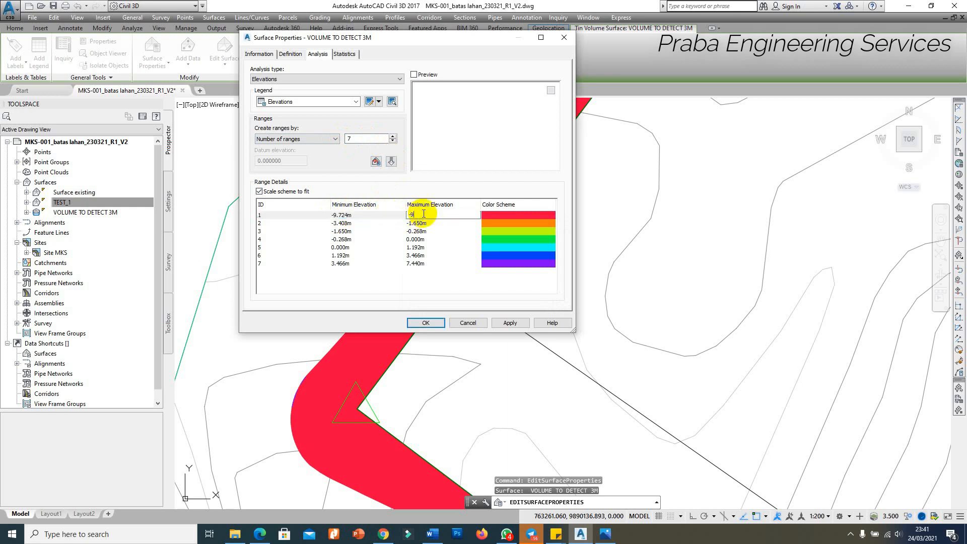
pyautogui.write('-9')
pyautogui.click(370, 226)
pyautogui.click(369, 226)
pyautogui.write('-9')
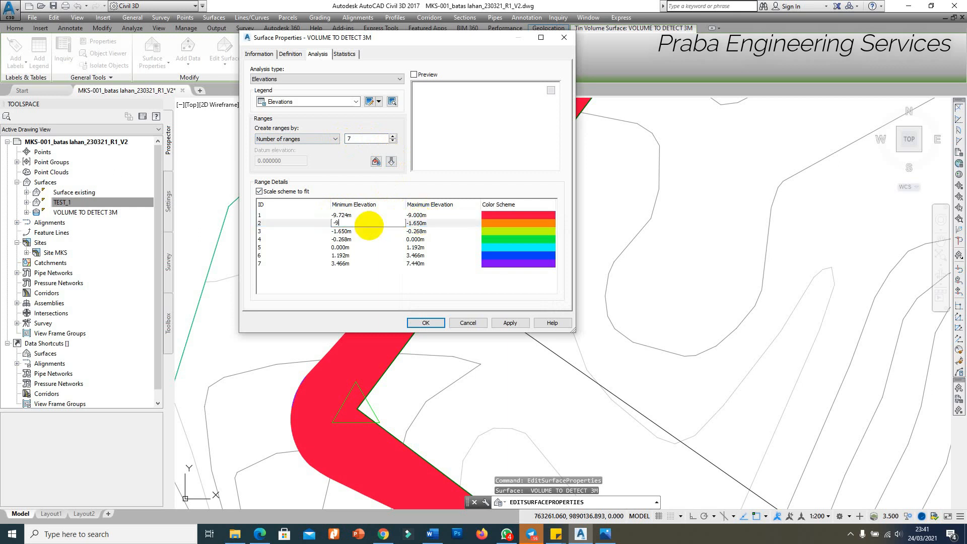
pyautogui.click(423, 223)
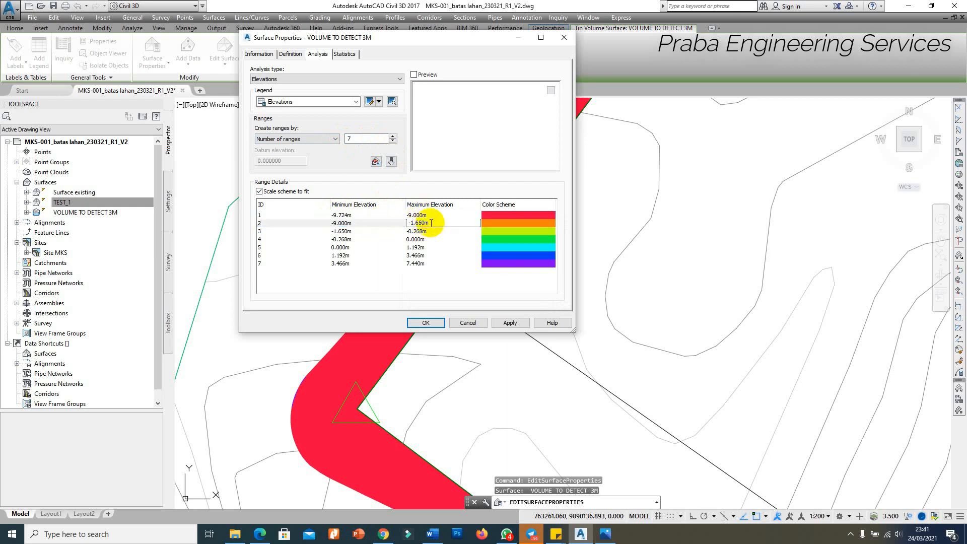
pyautogui.moveTo(432, 223); pyautogui.dragTo(405, 224)
pyautogui.write('-6')
# Make elevation range 3 span -6 to -3 m and set range 4's minimum to -3 m.
pyautogui.click(353, 232)
pyautogui.click(351, 232)
pyautogui.write('-6')
pyautogui.click(412, 231)
pyautogui.click(417, 231)
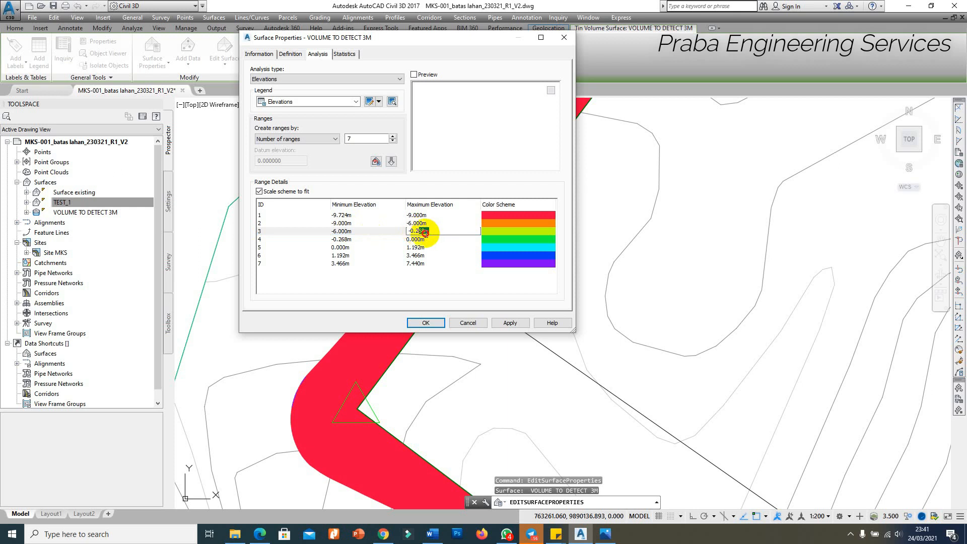
pyautogui.moveTo(425, 232); pyautogui.dragTo(405, 235)
pyautogui.write('-3')
pyautogui.click(356, 238)
pyautogui.click(358, 239)
pyautogui.click(411, 240)
pyautogui.click(346, 248)
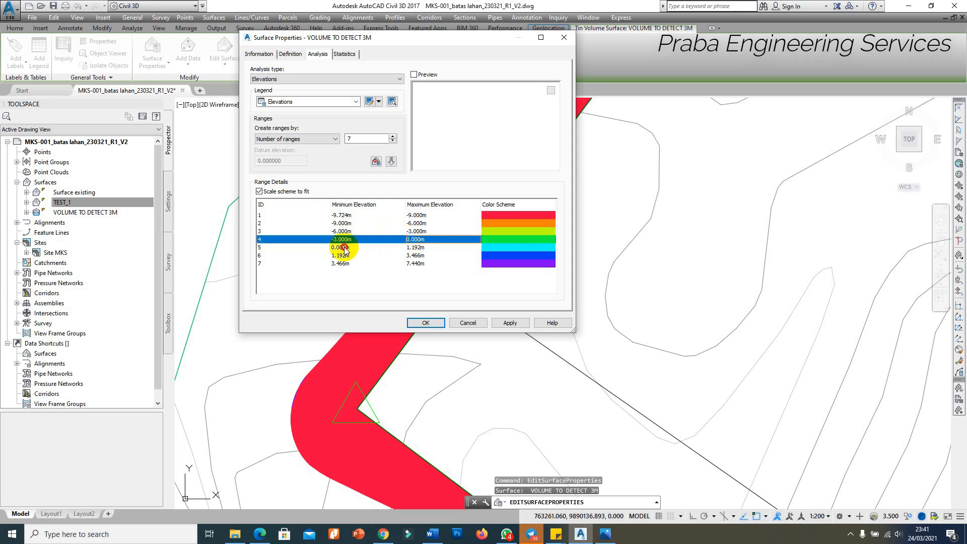
# Set range 5's maximum to 3 m, make range 6 span 3 to 6 m, and start range 7 at 6 m.
pyautogui.click(427, 250)
pyautogui.write('3')
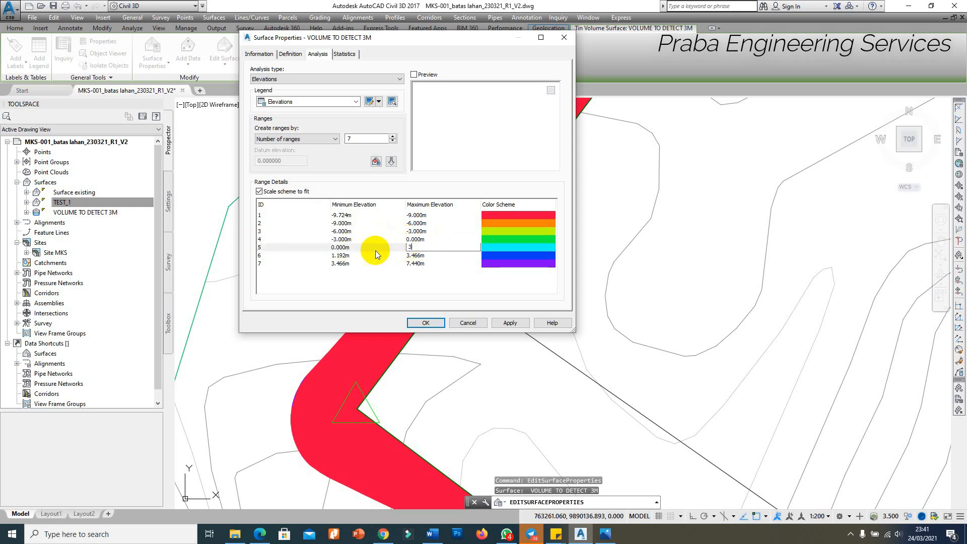
pyautogui.click(356, 257)
pyautogui.write('3')
pyautogui.click(421, 255)
pyautogui.click(421, 256)
pyautogui.moveTo(417, 255); pyautogui.dragTo(398, 254)
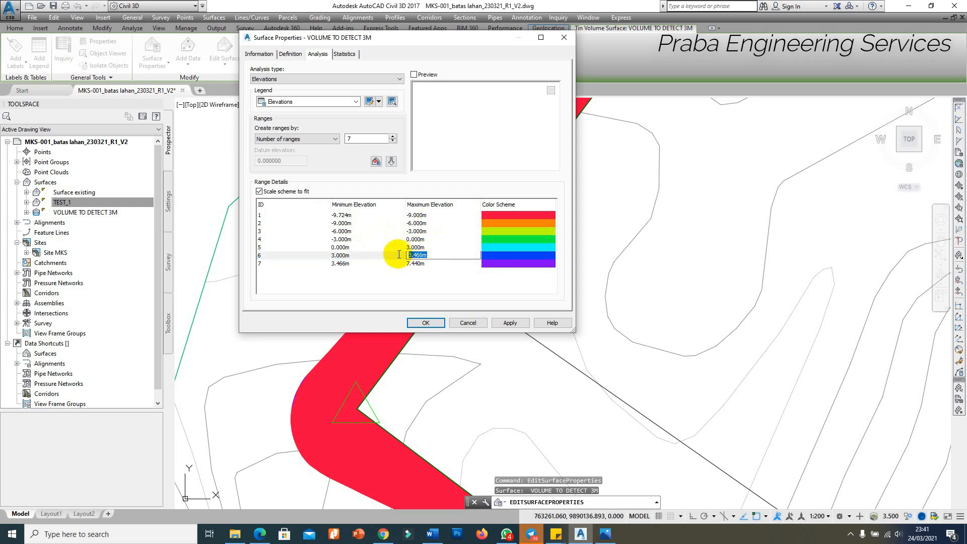
pyautogui.write('6')
pyautogui.click(363, 265)
pyautogui.click(363, 266)
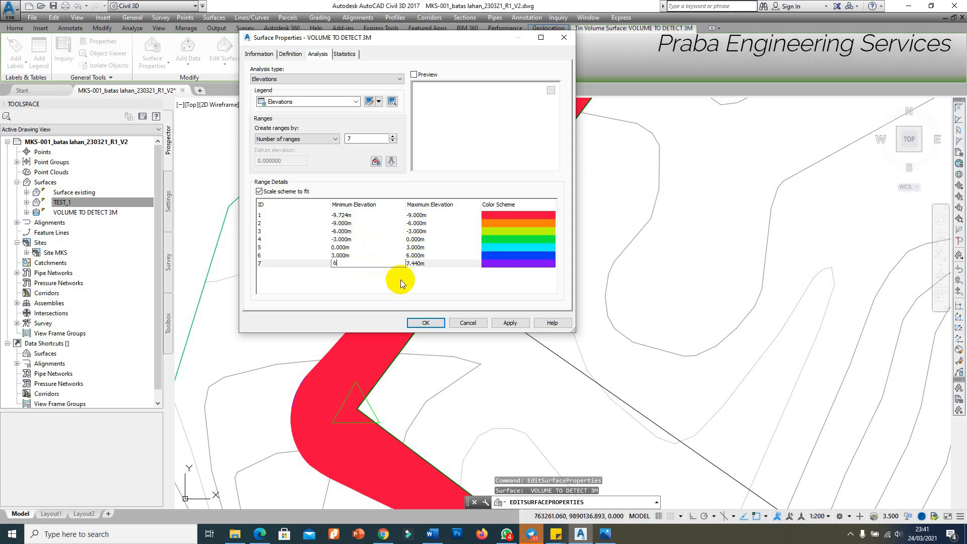
pyautogui.press('Return')
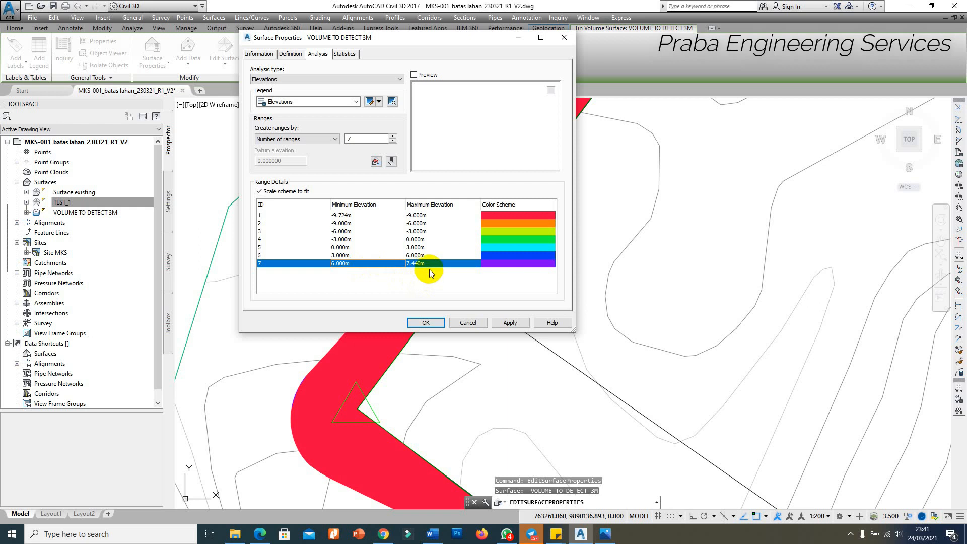
# Apply the edited ranges to the volume surface and compare the coloured bands with the Elevations Table.
pyautogui.click(425, 323)
pyautogui.scroll(-6, 425, 261)
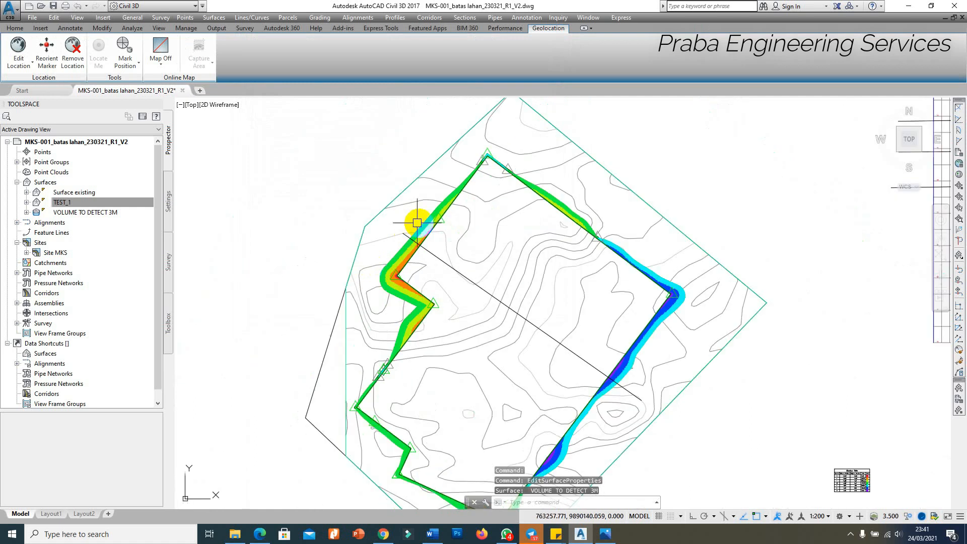
pyautogui.scroll(8, 758, 403)
pyautogui.scroll(4, 758, 403)
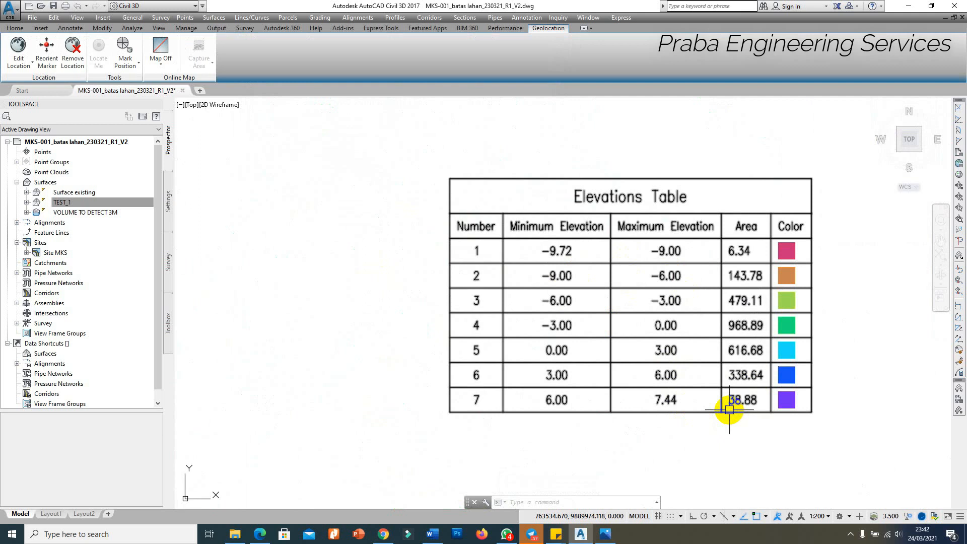
pyautogui.scroll(-8, 722, 406)
pyautogui.scroll(10, 380, 166)
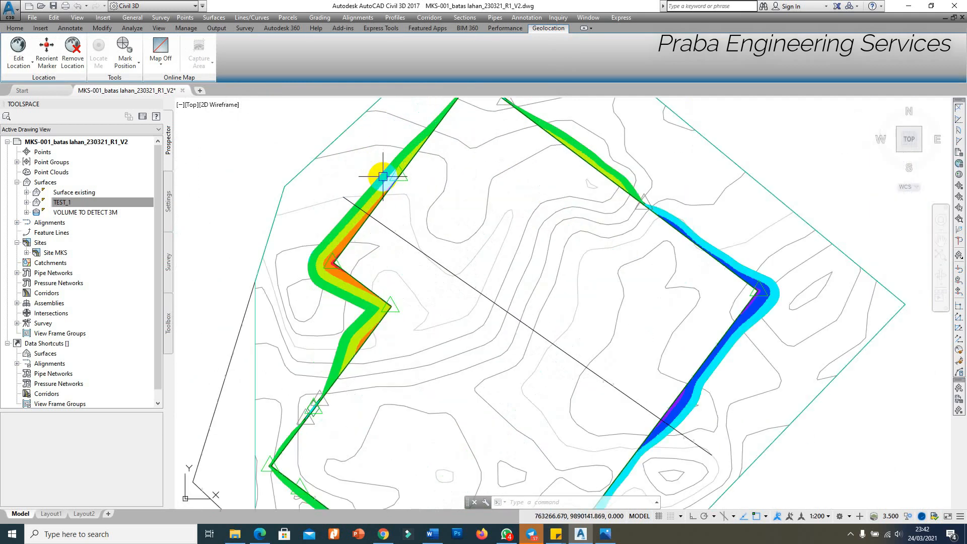
# Assign the Contours 1m and 5m (Background) style to the VOLUME TO DETECT 3M surface and start a copy of that style.
pyautogui.click(375, 180)
pyautogui.rightClick(377, 188)
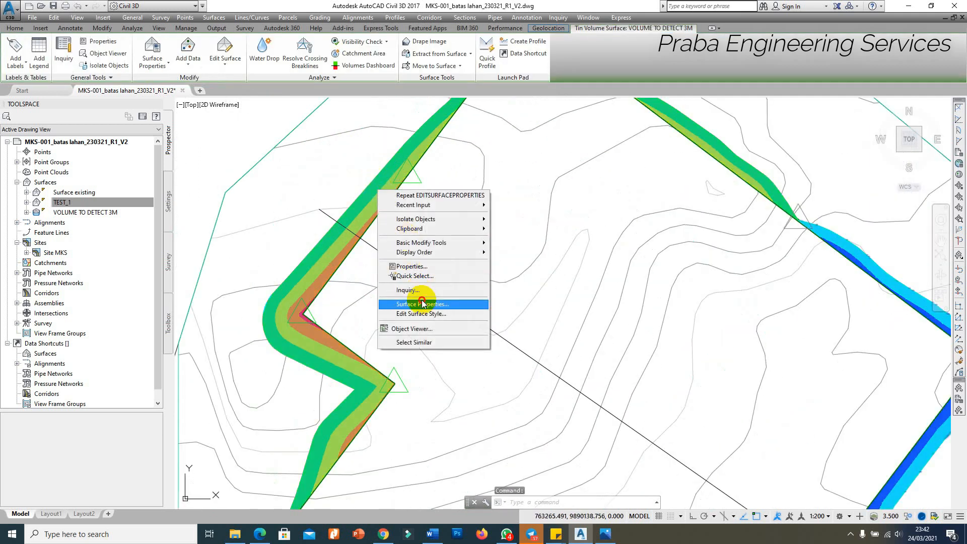
pyautogui.click(440, 311)
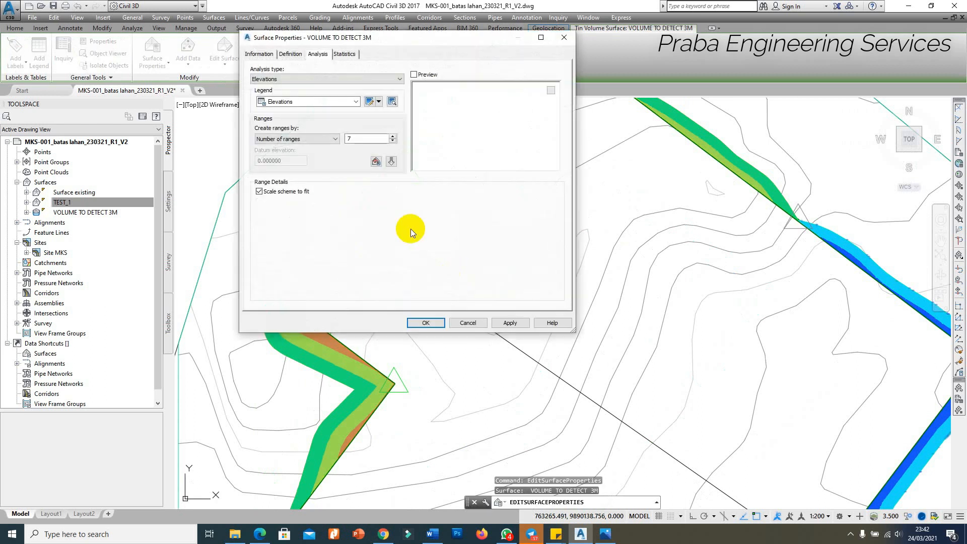
pyautogui.click(260, 54)
pyautogui.click(303, 157)
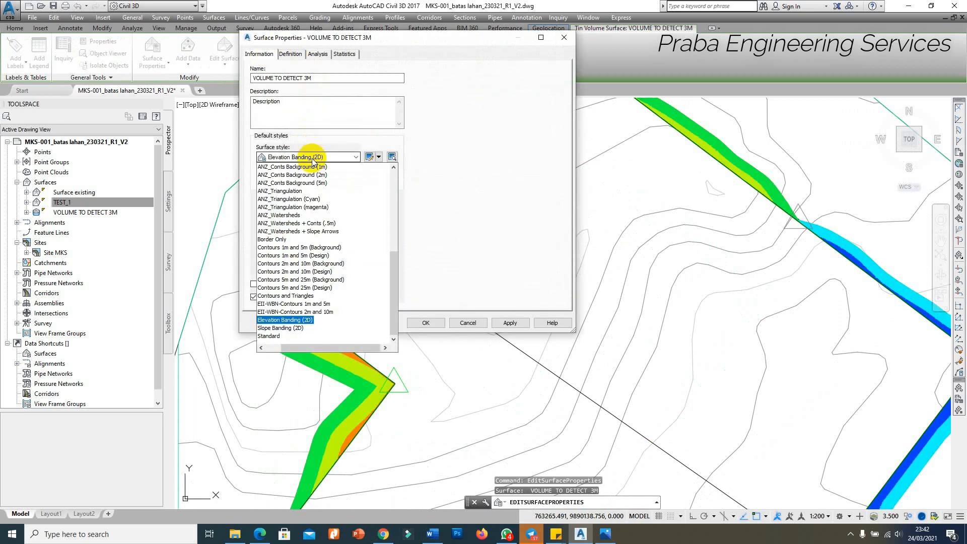
pyautogui.click(314, 247)
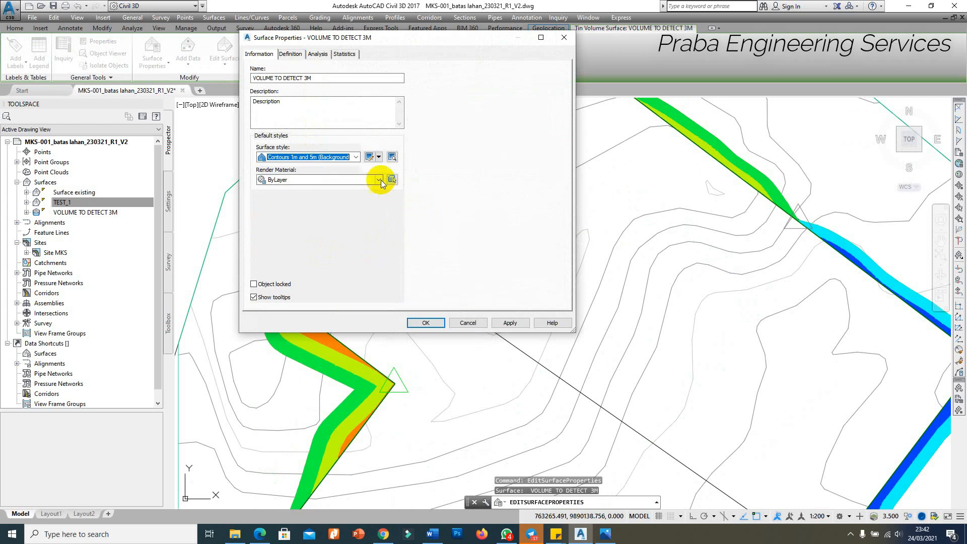
pyautogui.click(378, 158)
pyautogui.click(410, 179)
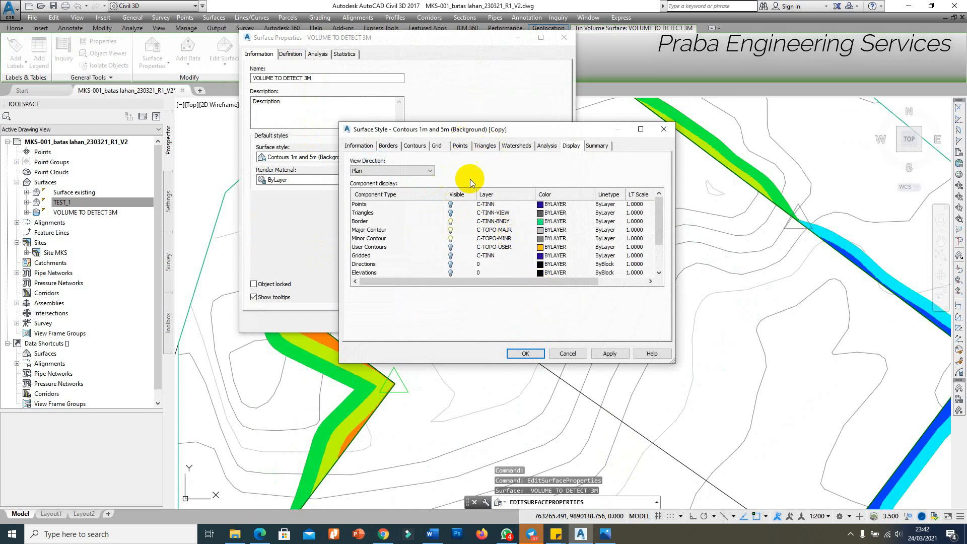
pyautogui.moveTo(482, 134); pyautogui.dragTo(483, 124)
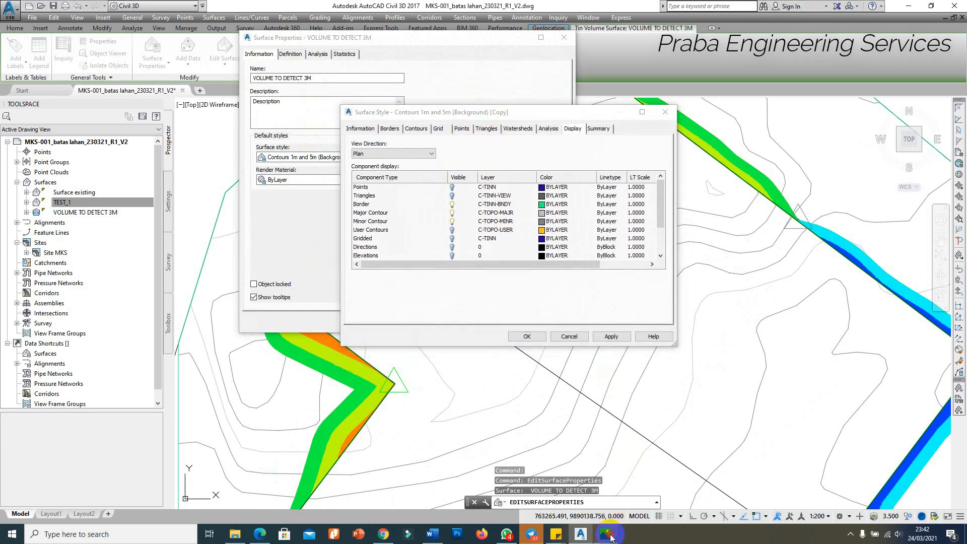
# Consult the GALIAN TANAH excavation rules image and name the copied surface style "Contours 1M AND 3 M".
pyautogui.click(605, 534)
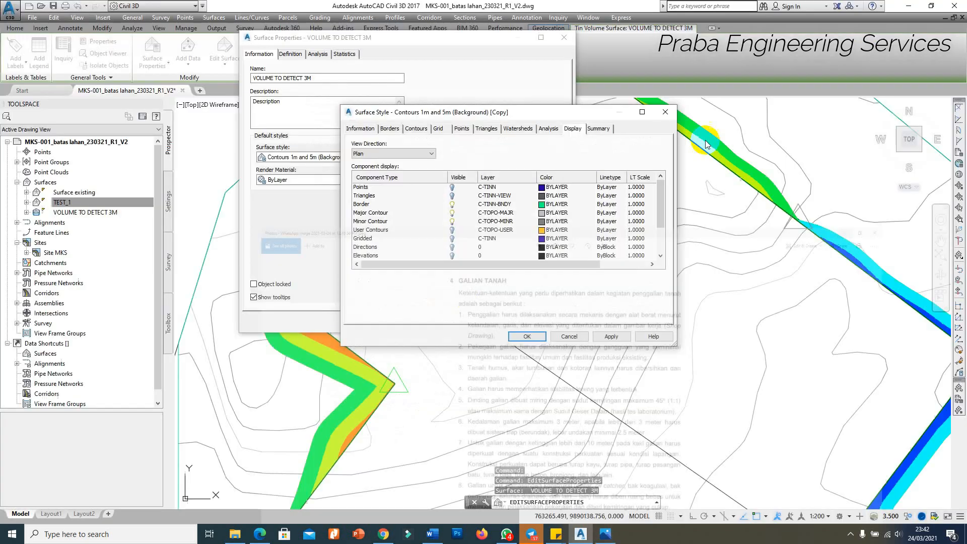
pyautogui.click(909, 8)
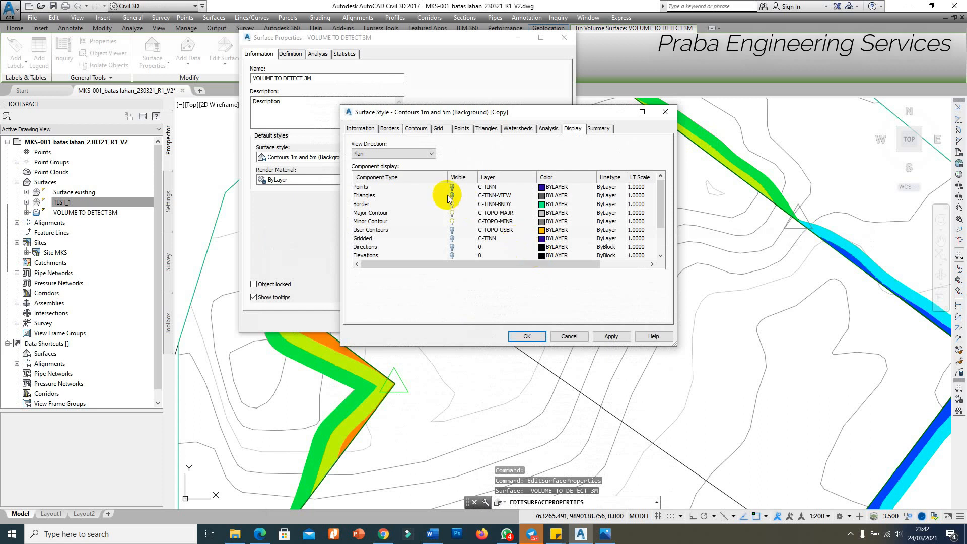
pyautogui.click(380, 212)
pyautogui.click(365, 129)
pyautogui.moveTo(456, 153); pyautogui.dragTo(377, 158)
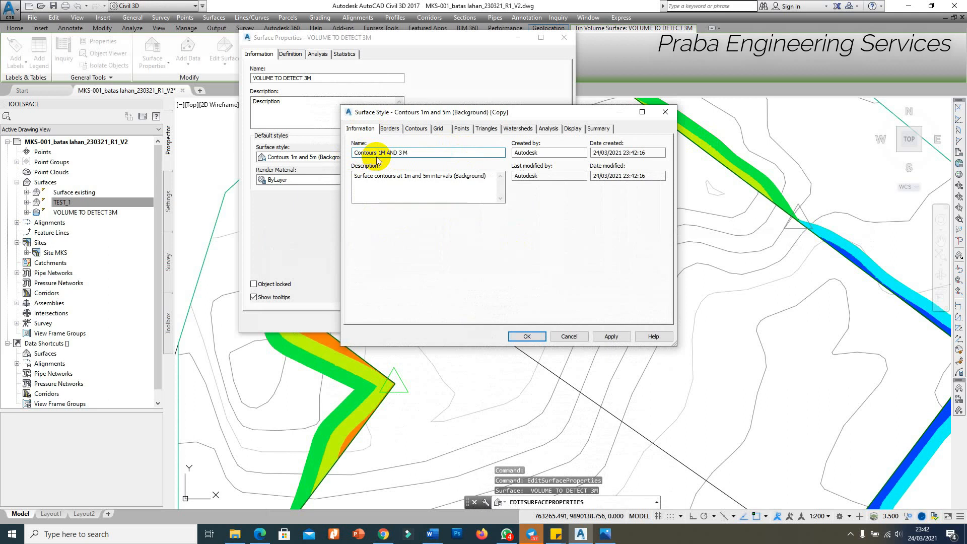
# Set the new style's major contour interval to 3 m, keeping the minor interval at 1 m.
pyautogui.click(389, 128)
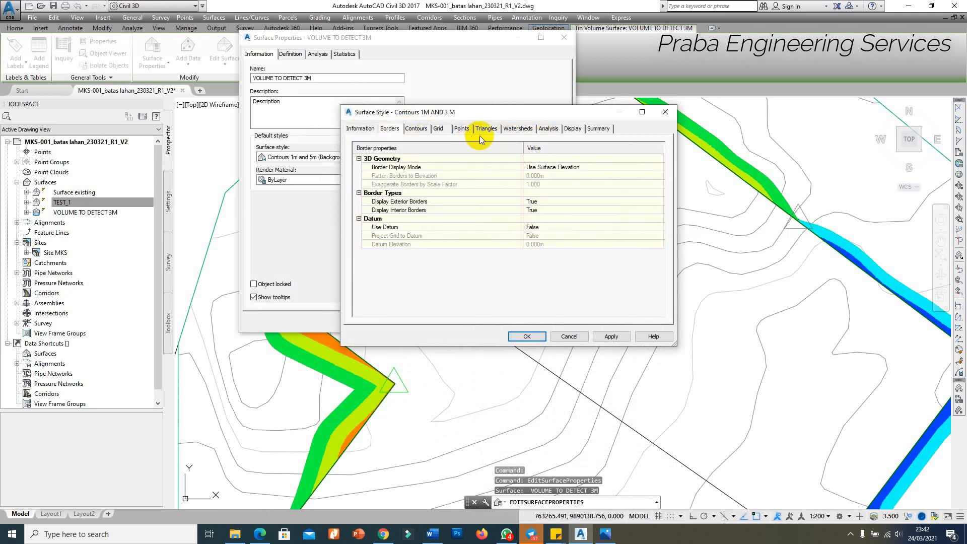
pyautogui.click(421, 128)
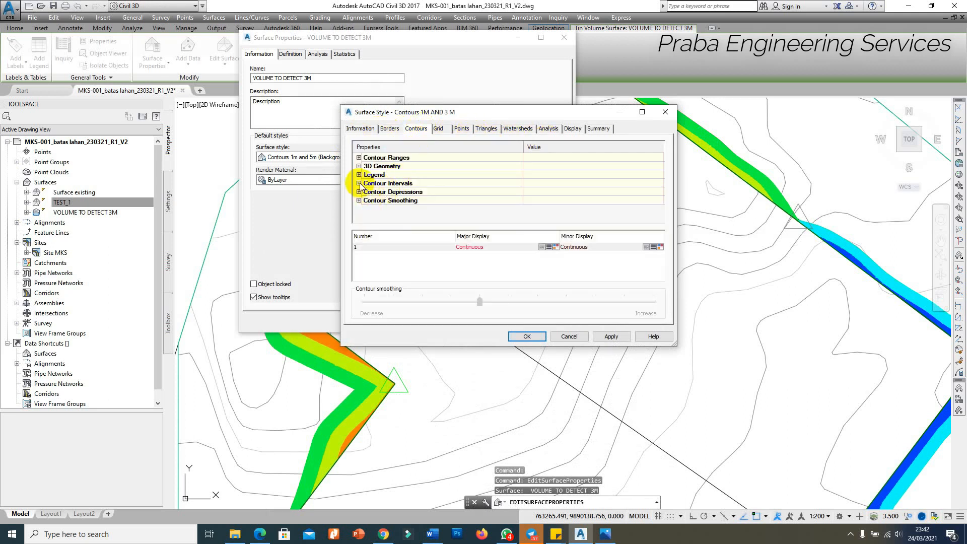
pyautogui.click(359, 183)
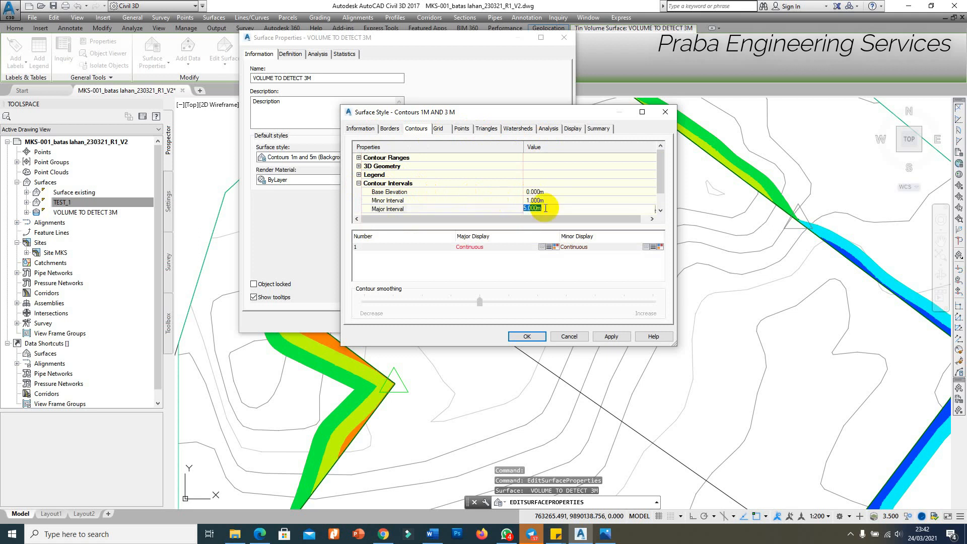
pyautogui.click(546, 208)
pyautogui.write('3')
pyautogui.press('Return')
pyautogui.doubleClick(554, 203)
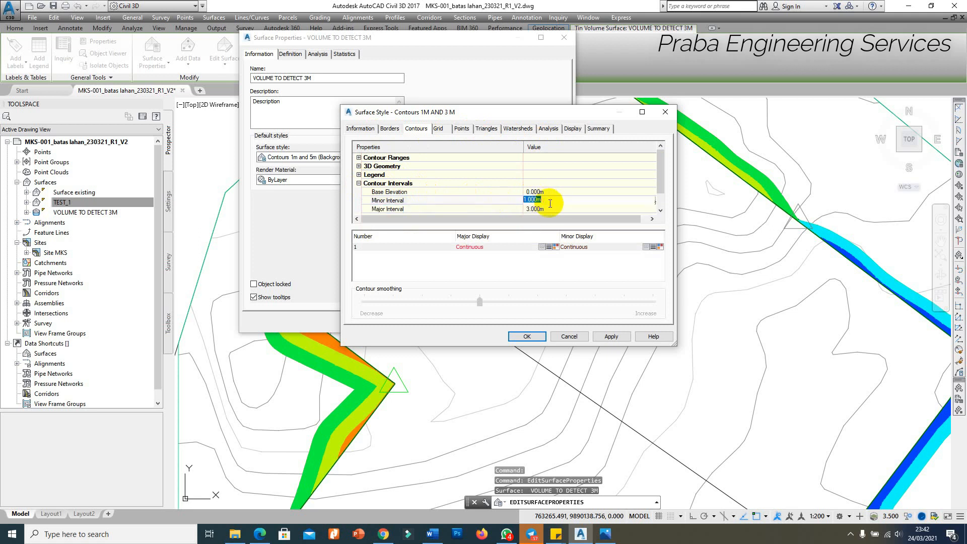
pyautogui.scroll(-1, 559, 194)
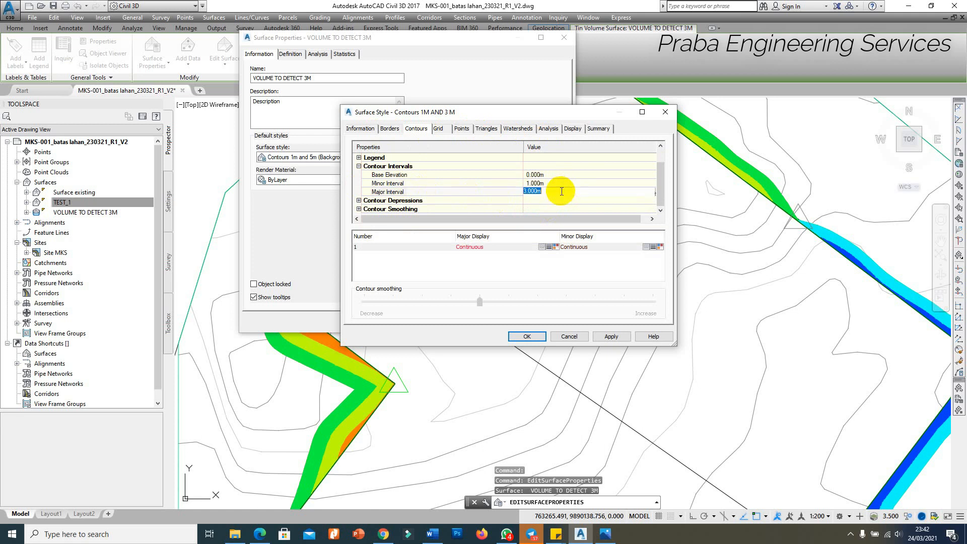
# Set the Major Contour component's colour to red in the new style's plan display.
pyautogui.click(572, 129)
pyautogui.click(554, 212)
pyautogui.click(267, 215)
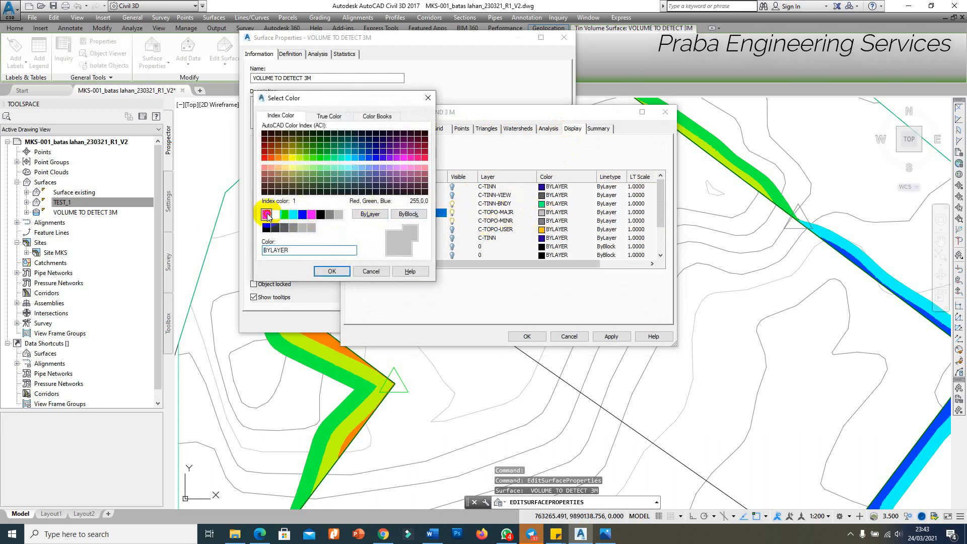
pyautogui.click(332, 271)
# Give the Major Contour component a 0.30 mm lineweight and apply the new style to the volume surface.
pyautogui.moveTo(498, 265); pyautogui.dragTo(547, 265)
pyautogui.click(609, 212)
pyautogui.scroll(-1, 525, 162)
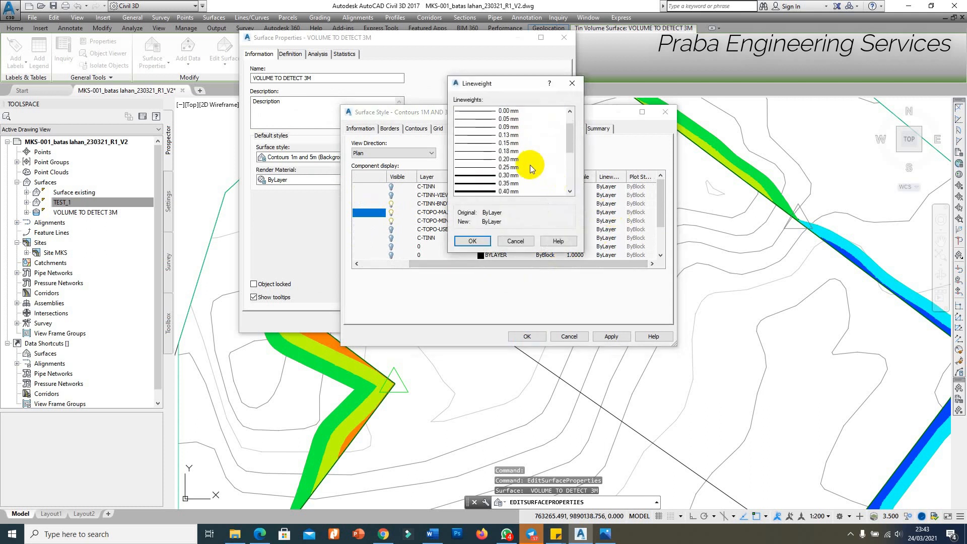
pyautogui.click(472, 175)
pyautogui.click(473, 241)
pyautogui.click(527, 336)
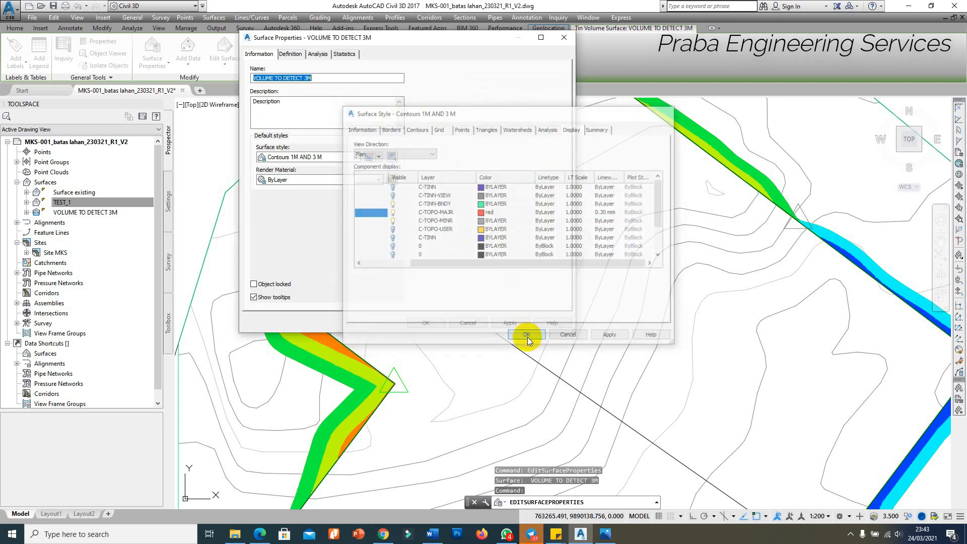
pyautogui.click(422, 318)
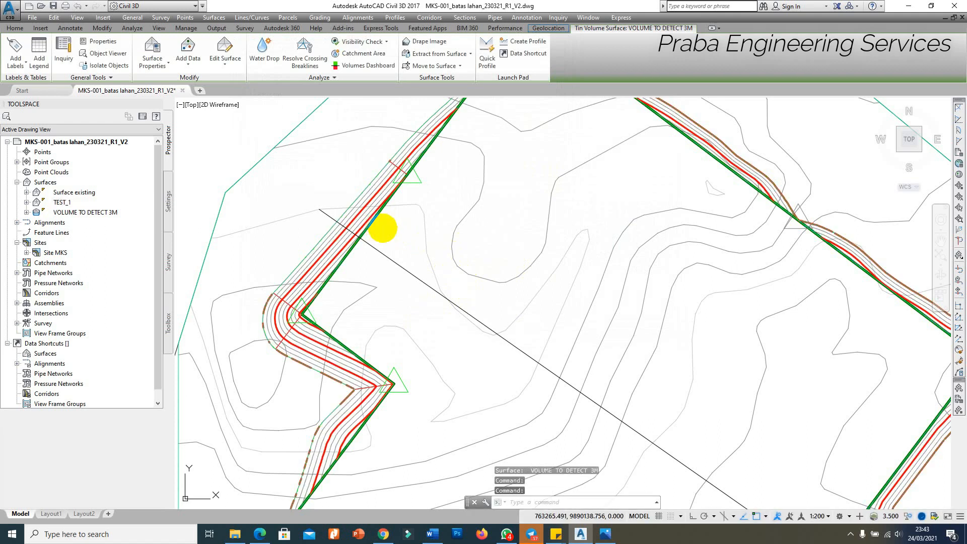
# Examine the red 3 m contours along the pad's slopes, especially at the western corners and the southwest edge.
pyautogui.scroll(-2, 376, 166)
pyautogui.scroll(3, 348, 277)
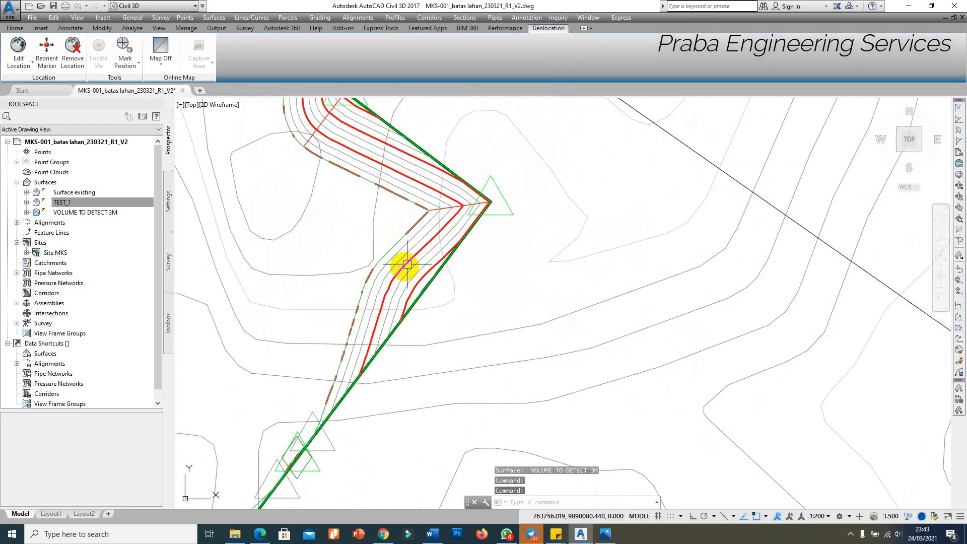
pyautogui.scroll(-3, 404, 268)
pyautogui.scroll(3, 409, 208)
pyautogui.scroll(-2, 466, 198)
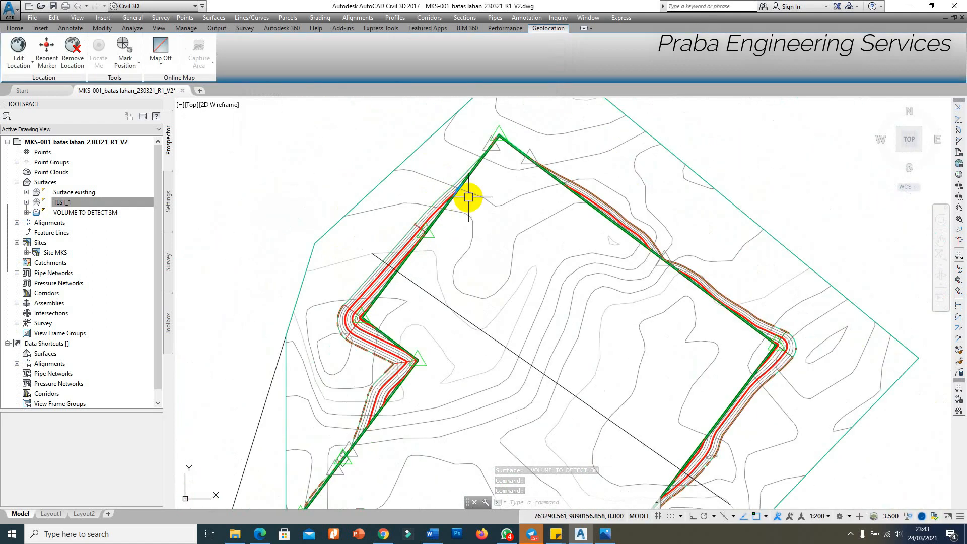
pyautogui.scroll(2, 343, 330)
pyautogui.scroll(2, 343, 330)
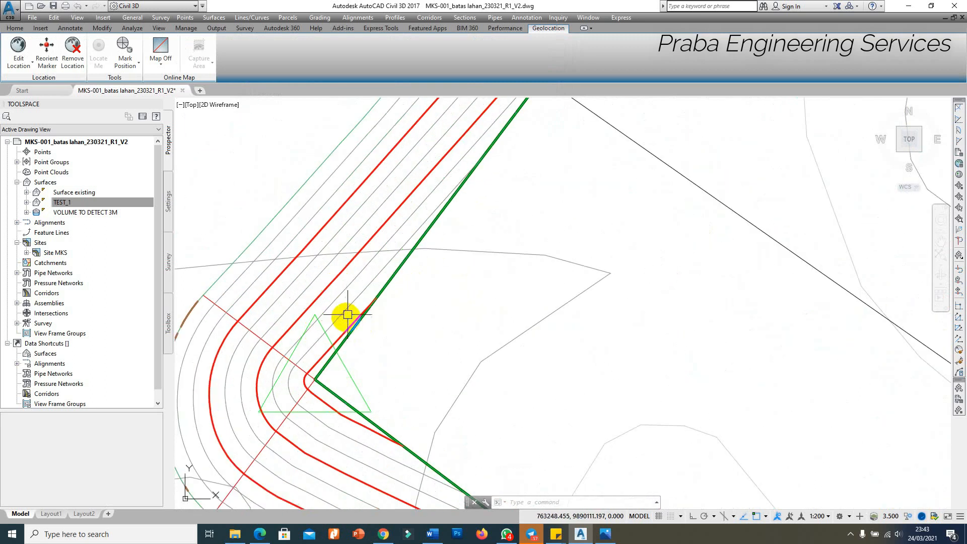
pyautogui.scroll(-2, 371, 308)
pyautogui.scroll(2, 395, 302)
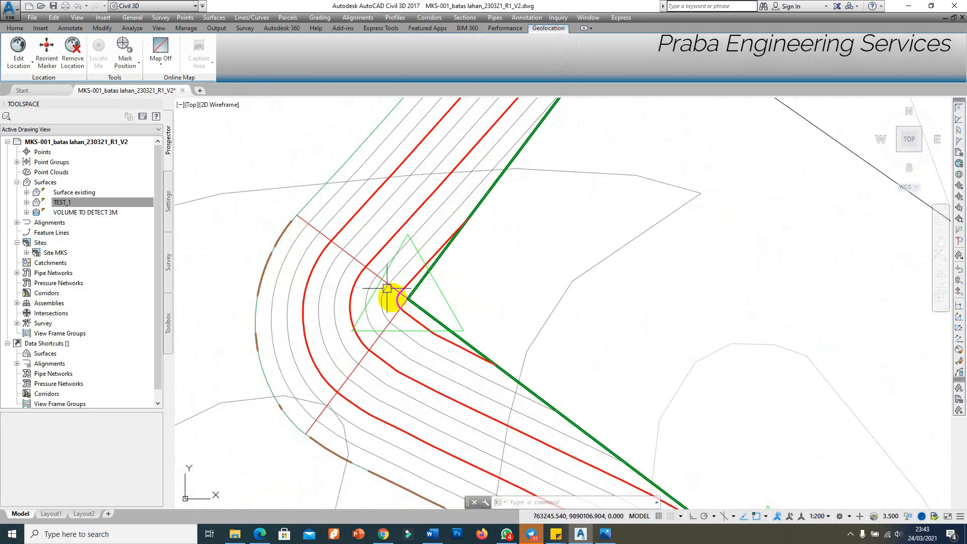
pyautogui.scroll(-3, 439, 210)
pyautogui.scroll(-2, 449, 240)
pyautogui.scroll(2, 394, 389)
pyautogui.scroll(2, 394, 389)
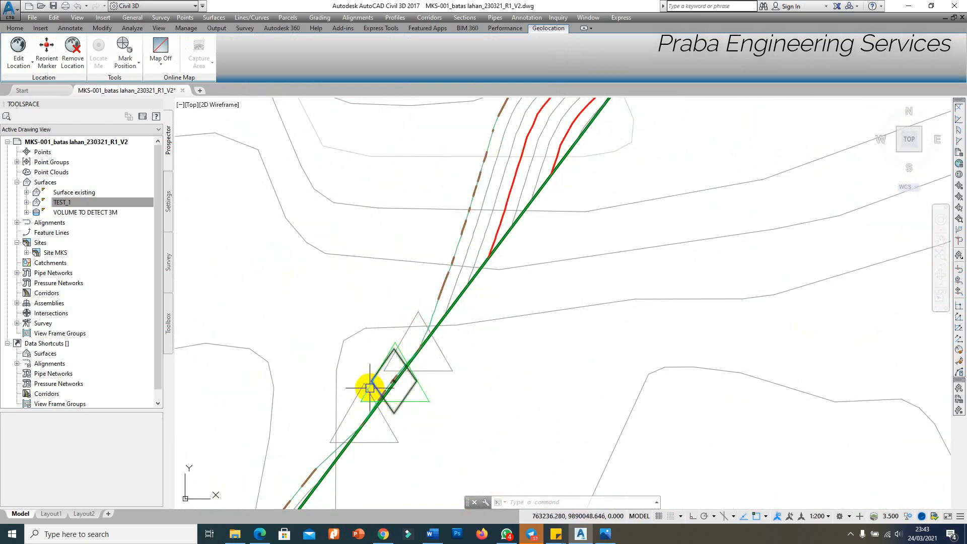
# Examine the volume surface's red 3 m contours around the pad's western corners and along the northwest slope.
pyautogui.scroll(-3, 371, 396)
pyautogui.scroll(3, 389, 184)
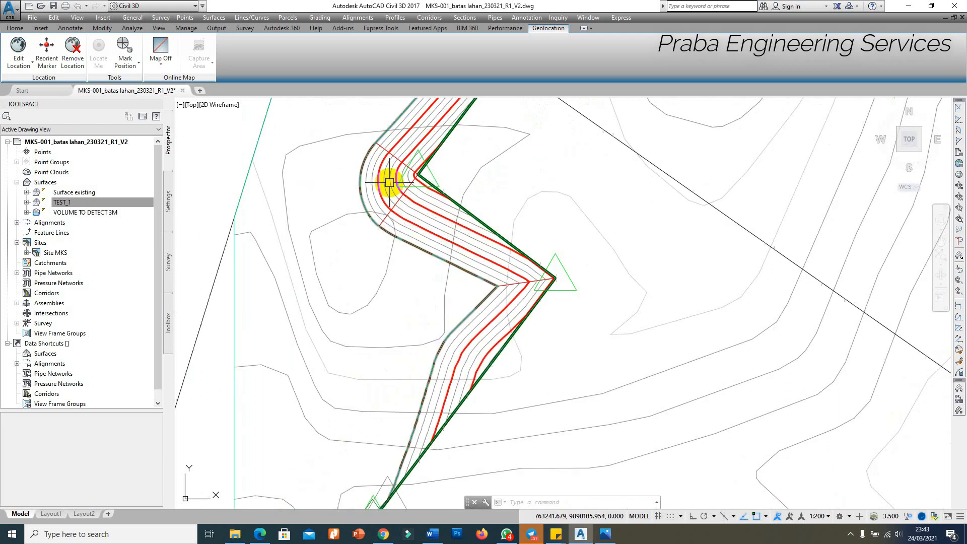
pyautogui.scroll(-2, 410, 262)
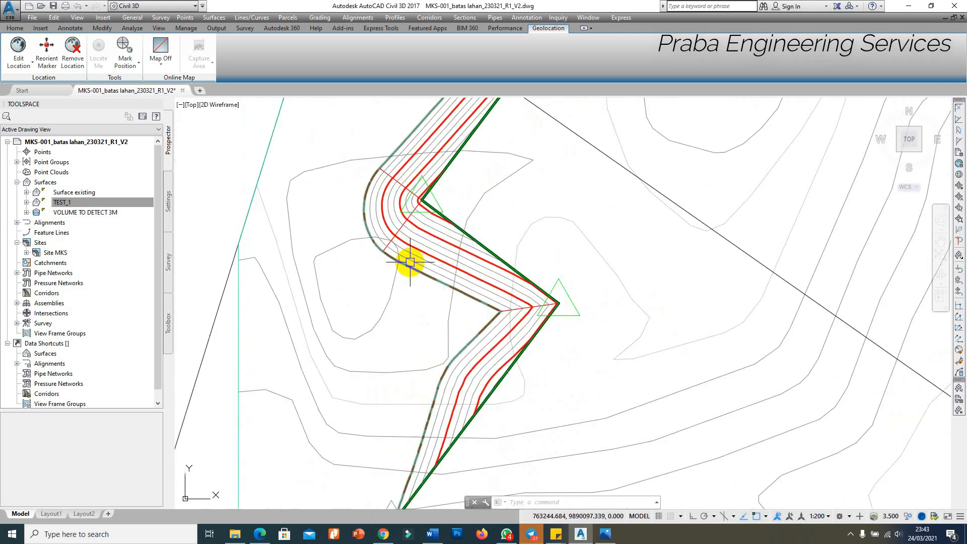
pyautogui.scroll(-2, 403, 265)
pyautogui.scroll(4, 398, 216)
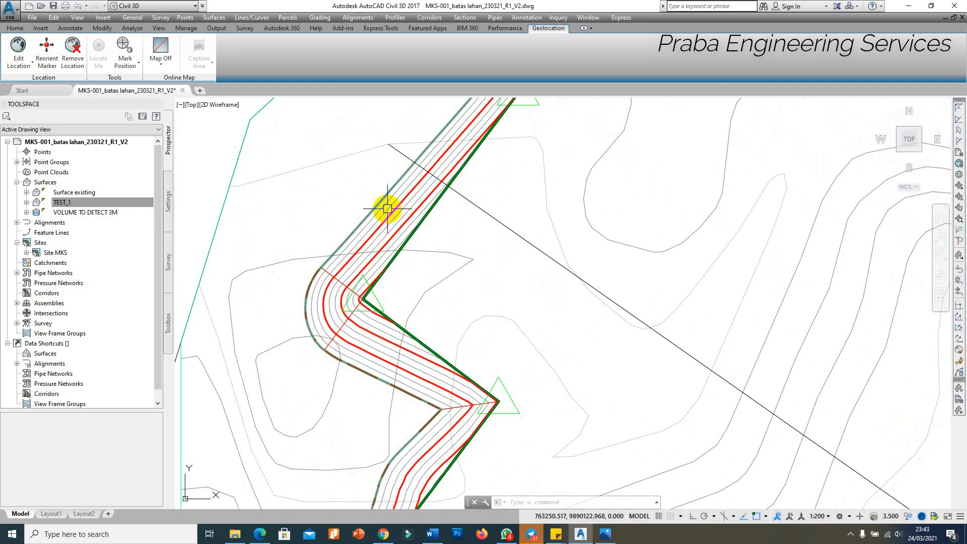
pyautogui.click(392, 214)
pyautogui.scroll(-3, 375, 210)
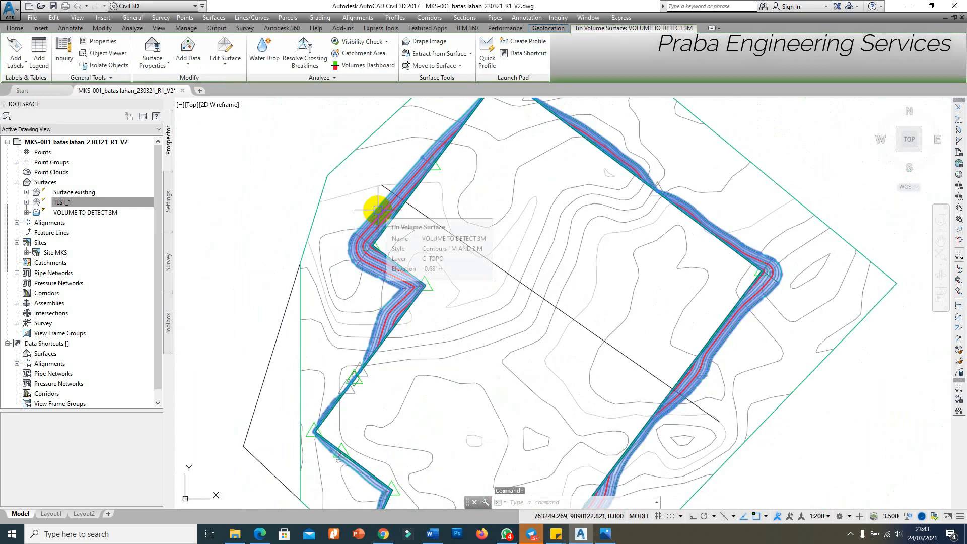
pyautogui.scroll(4, 379, 218)
# Extract only the major contours from the VOLUME TO DETECT 3M volume surface, leaving out the border and minor contours.
pyautogui.press('Escape')
pyautogui.click(380, 216)
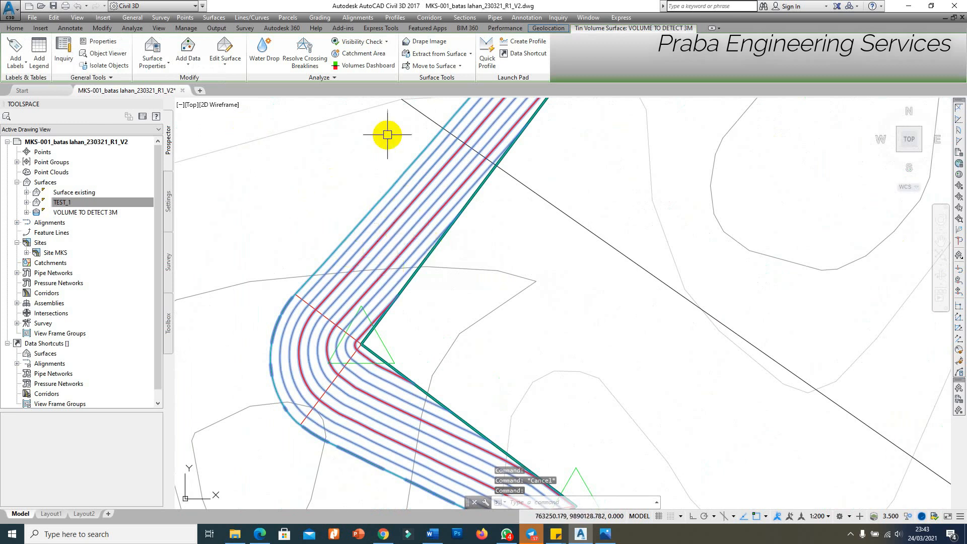
pyautogui.press('Escape')
pyautogui.click(369, 250)
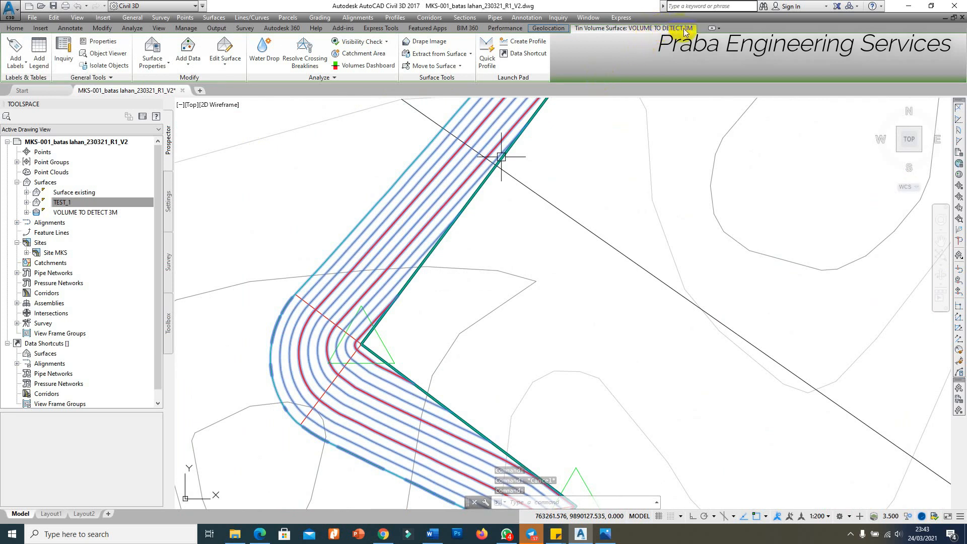
pyautogui.click(434, 56)
pyautogui.click(438, 109)
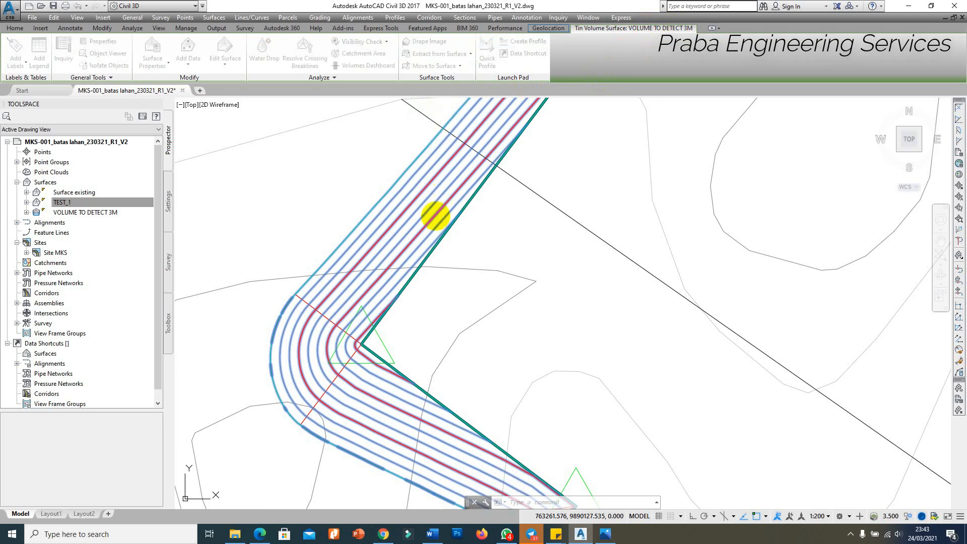
pyautogui.click(398, 217)
pyautogui.click(398, 196)
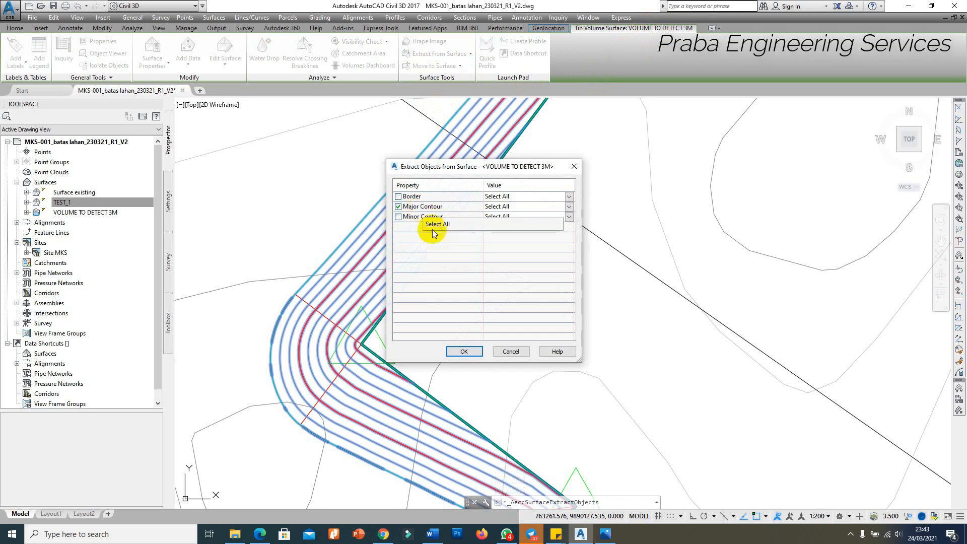
pyautogui.click(461, 348)
# Check the extracted major contours at the pad's eastern corner by selecting individual polylines.
pyautogui.scroll(5, 416, 272)
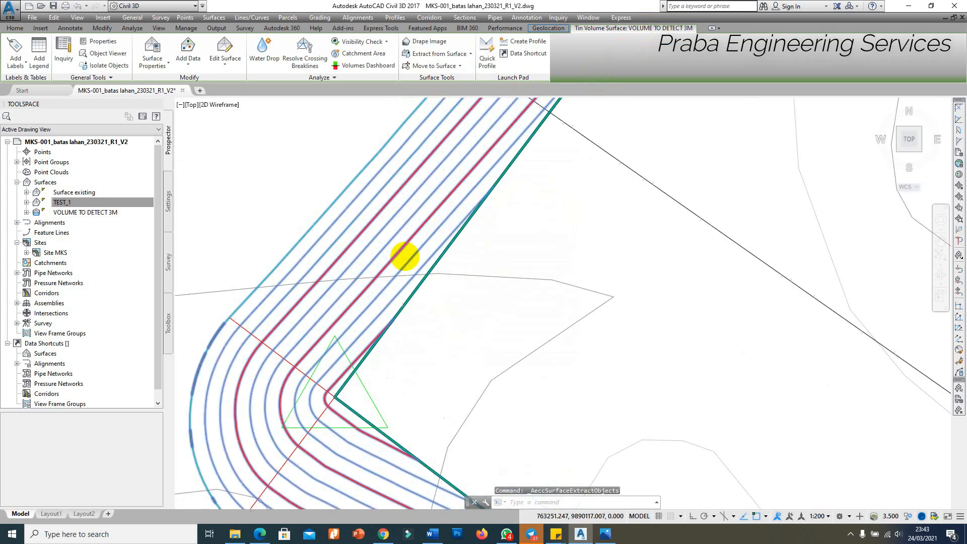
pyautogui.click(395, 244)
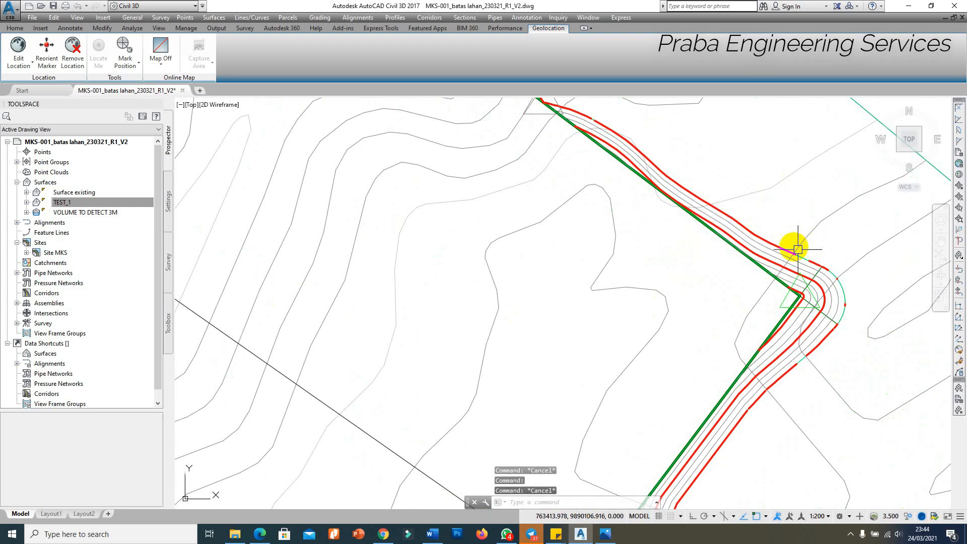
pyautogui.scroll(4, 825, 298)
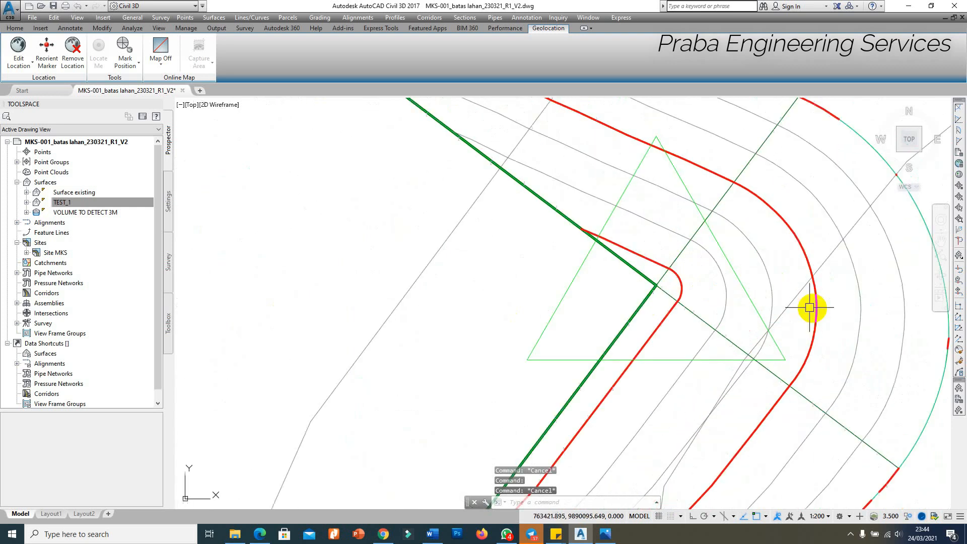
pyautogui.click(686, 286)
pyautogui.scroll(-3, 666, 218)
pyautogui.press('Escape')
pyautogui.click(695, 222)
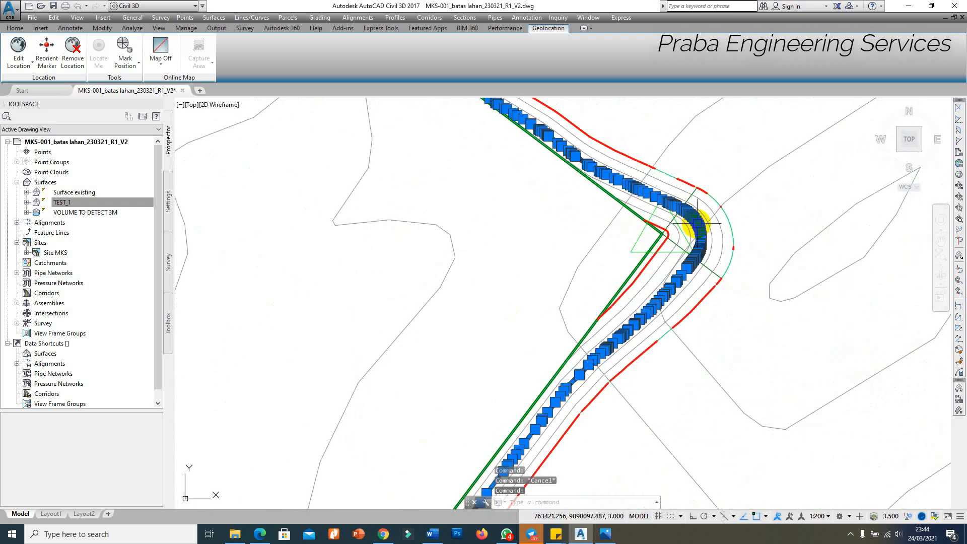
pyautogui.scroll(-3, 702, 212)
pyautogui.scroll(3, 706, 248)
pyautogui.press('Escape')
pyautogui.click(692, 244)
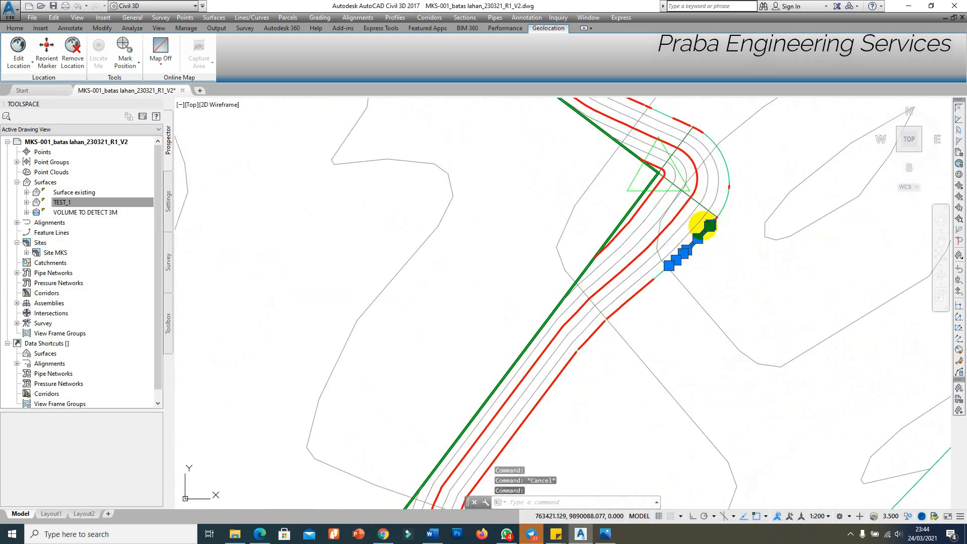
# Inspect the extracted contours along the pad's southeast edge and southern corner, and review the whole pad outline.
pyautogui.scroll(-3, 694, 222)
pyautogui.scroll(-1, 625, 292)
pyautogui.scroll(2, 544, 401)
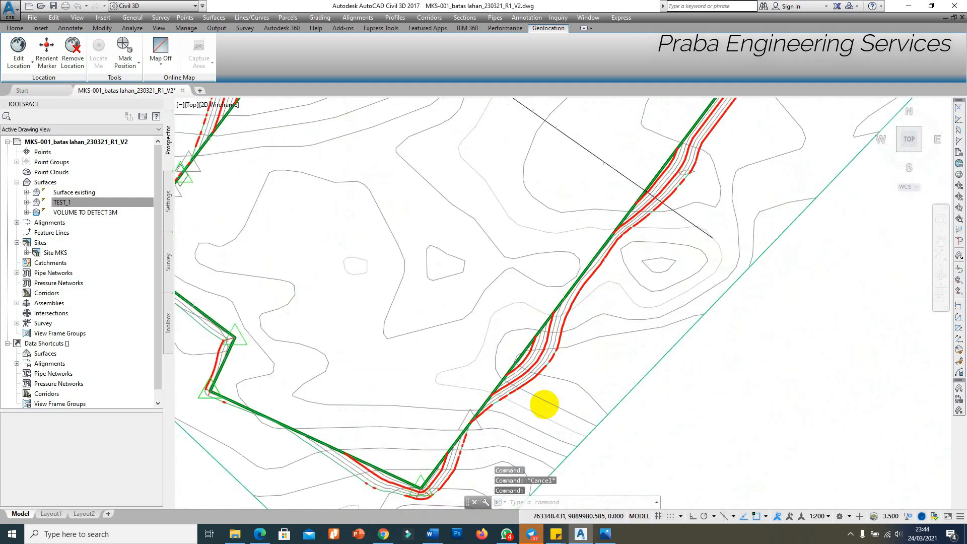
pyautogui.scroll(3, 514, 274)
pyautogui.click(512, 264)
pyautogui.scroll(-4, 552, 231)
pyautogui.press('Escape')
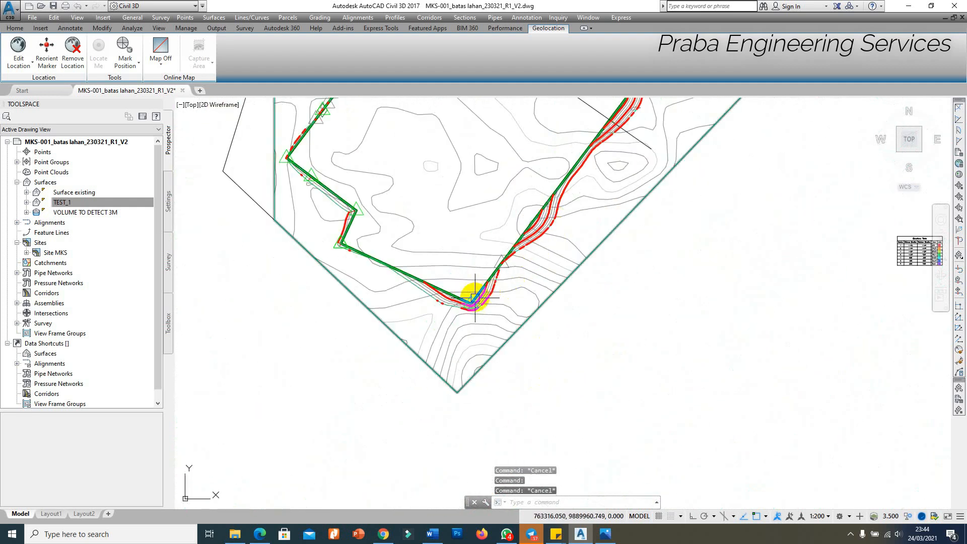
pyautogui.scroll(6, 474, 299)
pyautogui.scroll(-4, 512, 377)
pyautogui.scroll(-2, 427, 361)
pyautogui.scroll(-4, 426, 361)
pyautogui.scroll(6, 411, 331)
pyautogui.scroll(-2, 438, 352)
pyautogui.scroll(-5, 451, 198)
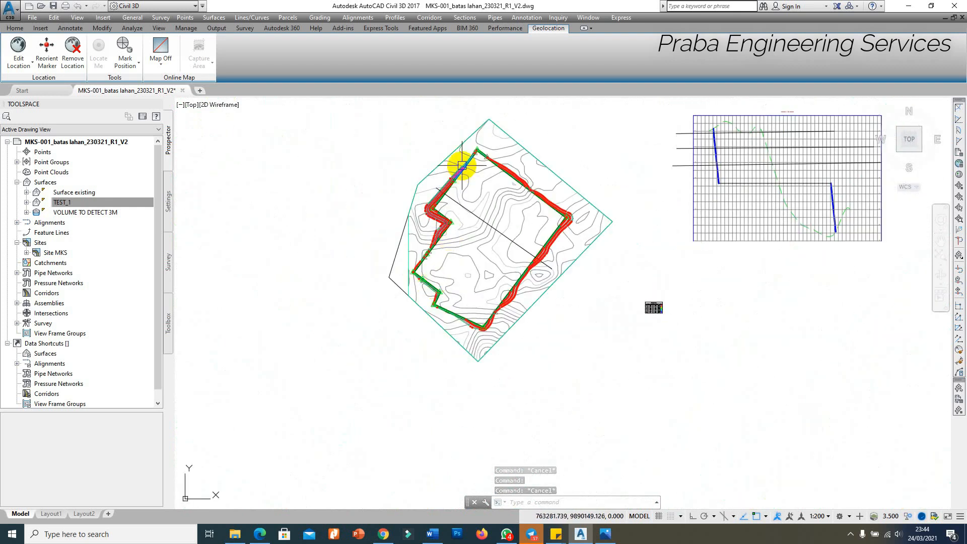
pyautogui.scroll(4, 462, 161)
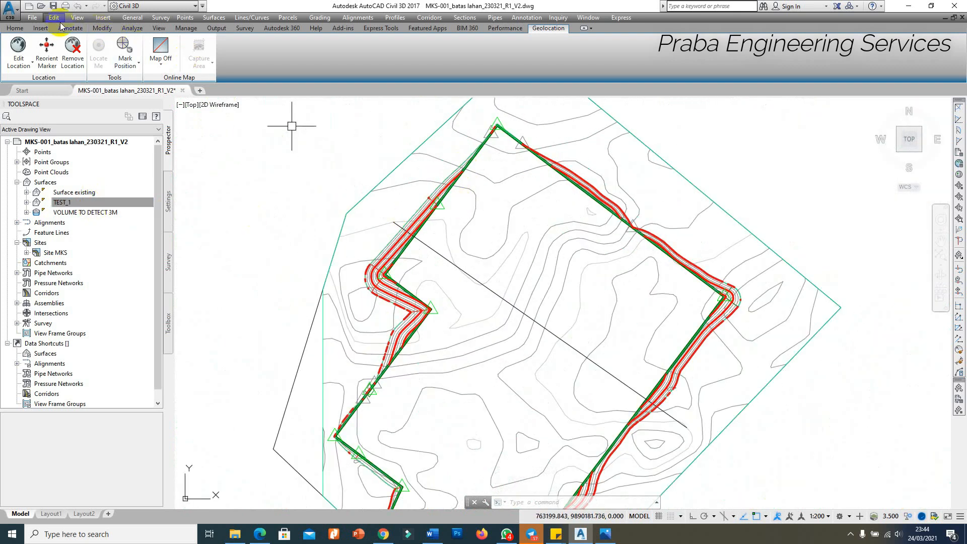
# Save the drawing and save a copy named MKS-001_batas lahan_230321_R1_V2_ACTION in the GRADING folder.
pyautogui.click(54, 7)
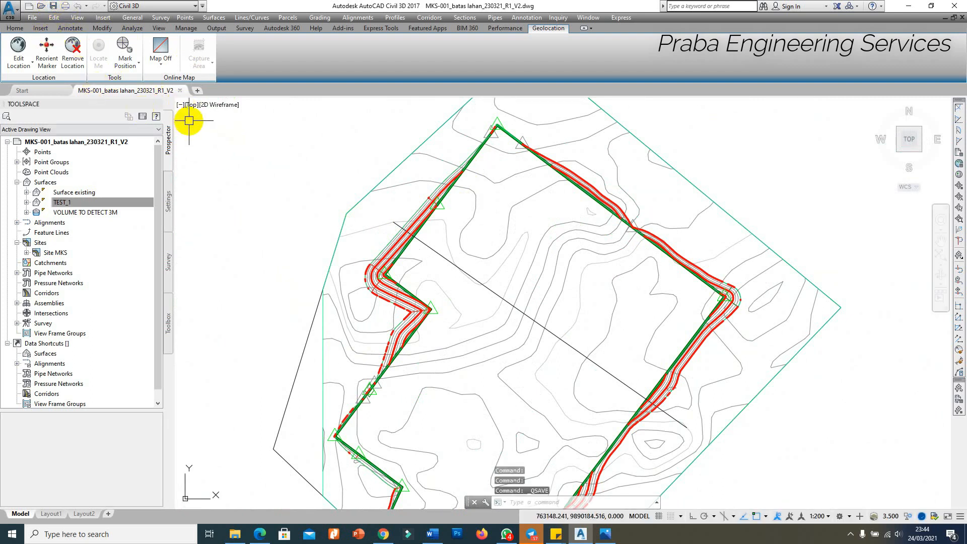
pyautogui.click(32, 17)
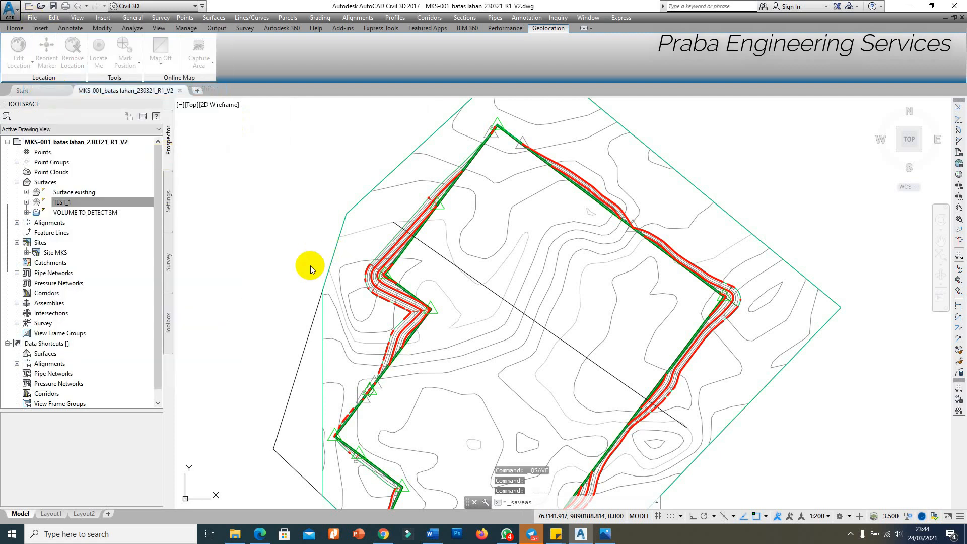
pyautogui.hotkey('ctrl', 'shift', 's')
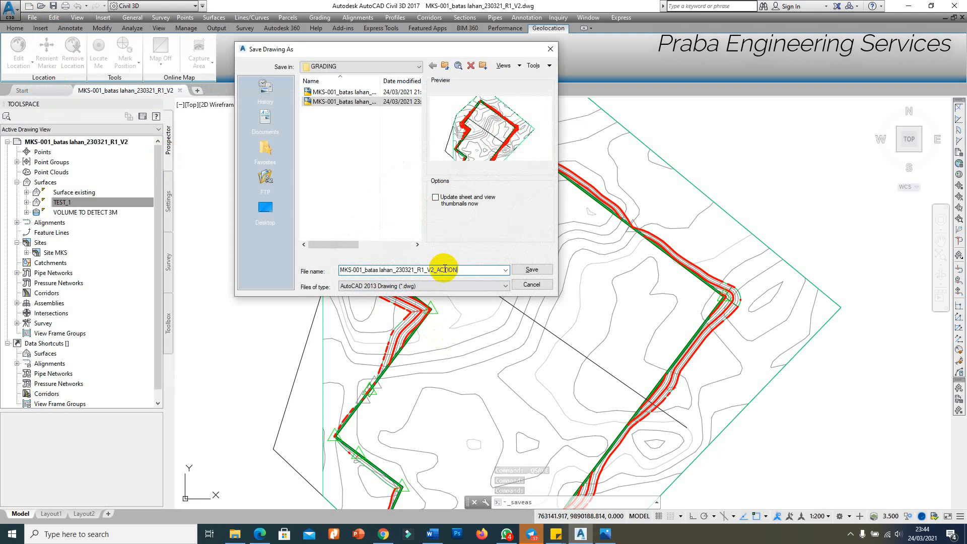
pyautogui.click(532, 270)
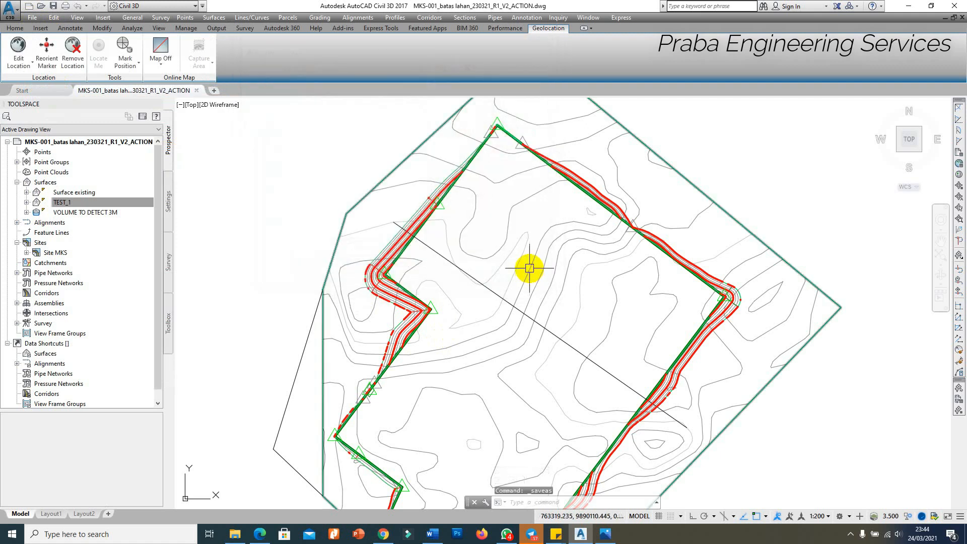
# Select the VOLUME TO DETECT 3M volume surface by its contours near the pad's western corner.
pyautogui.rightClick(93, 214)
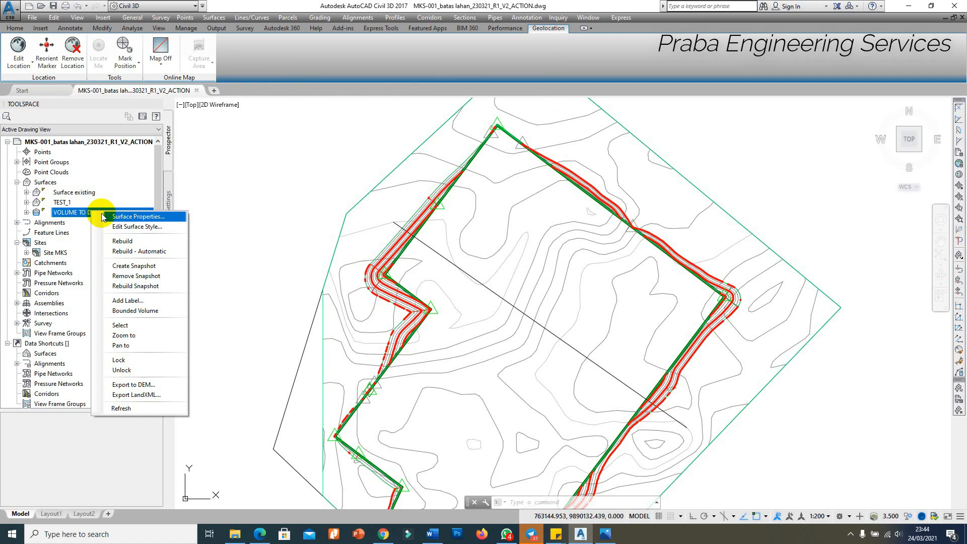
pyautogui.click(370, 240)
pyautogui.scroll(6, 378, 239)
pyautogui.press('Escape')
pyautogui.press('Escape')
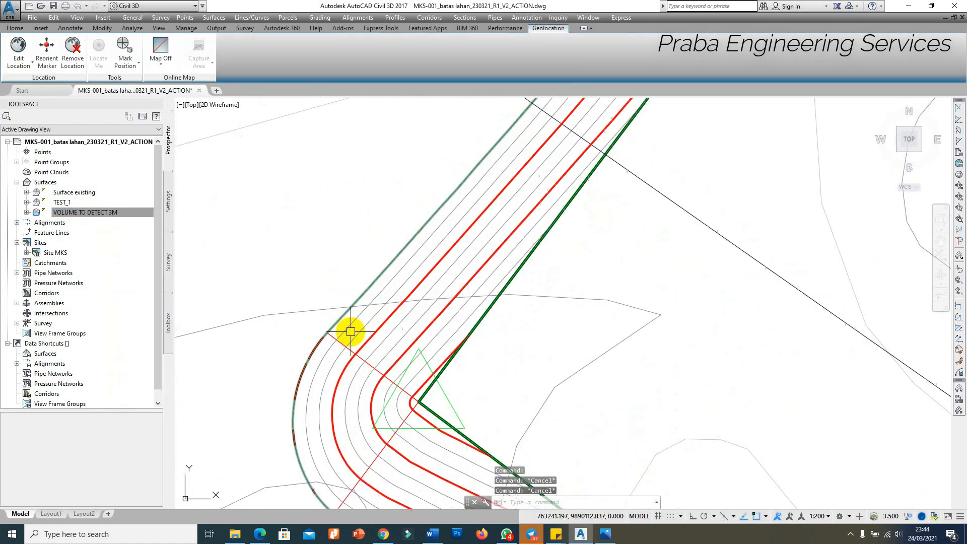
pyautogui.click(351, 329)
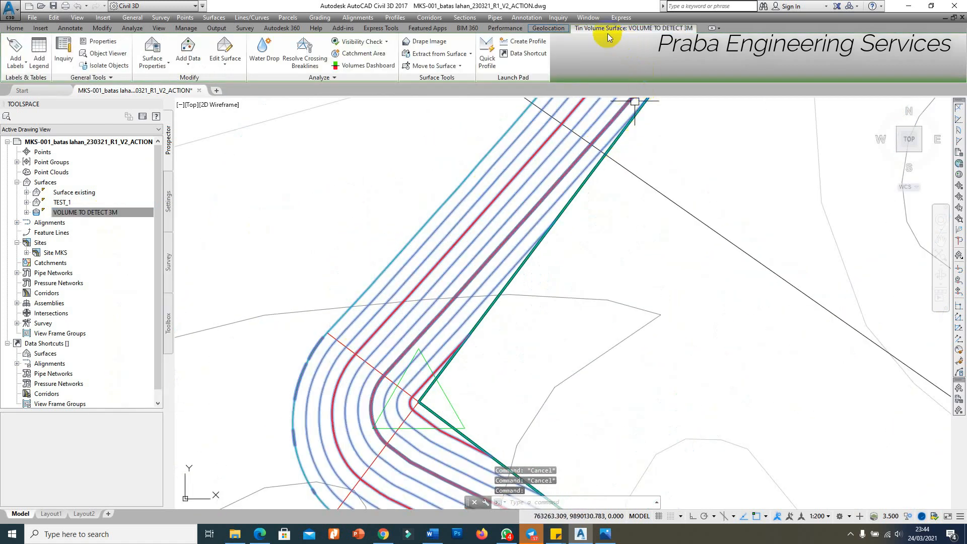
# Erase the VOLUME TO DETECT 3M volume surface from the drawing.
pyautogui.scroll(-4, 347, 204)
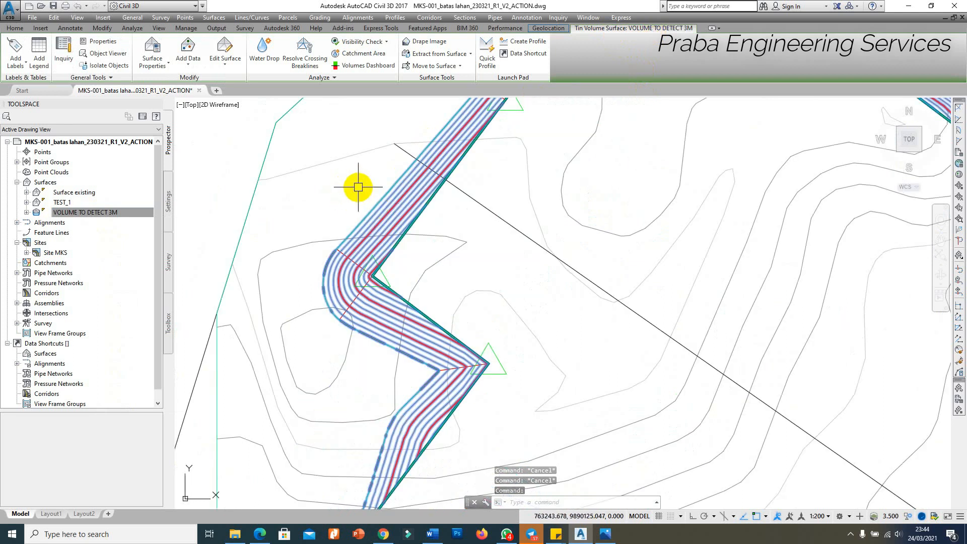
pyautogui.write('e')
pyautogui.press('Return')
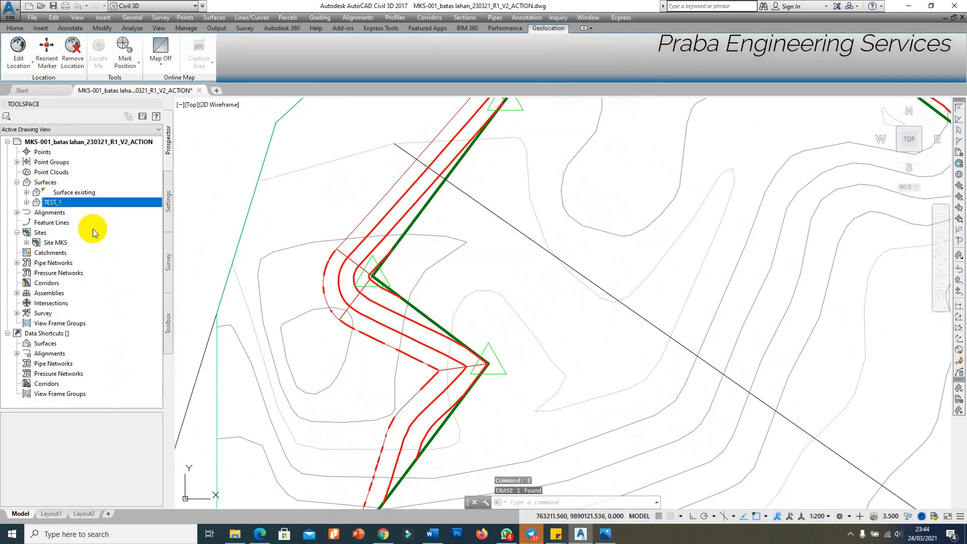
# Delete the TEST_1 grading group from Site MKS.
pyautogui.scroll(-3, 352, 229)
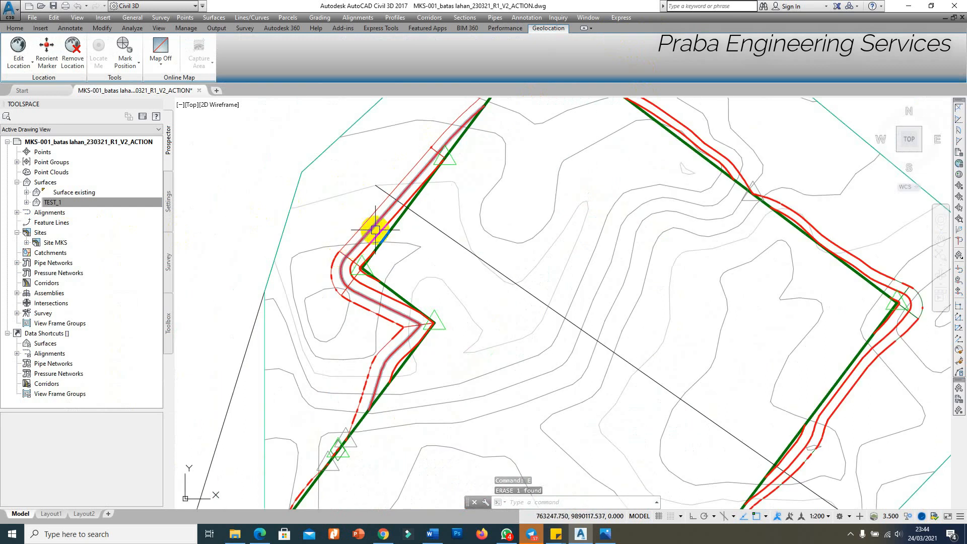
pyautogui.scroll(3, 243, 231)
pyautogui.click(96, 202)
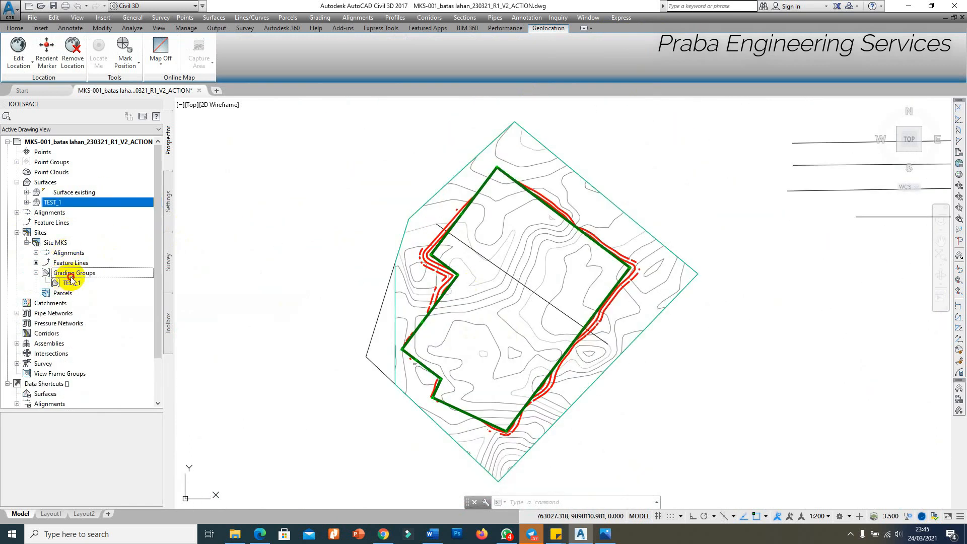
pyautogui.rightClick(72, 283)
pyautogui.press('Escape')
pyautogui.rightClick(75, 286)
pyautogui.click(99, 302)
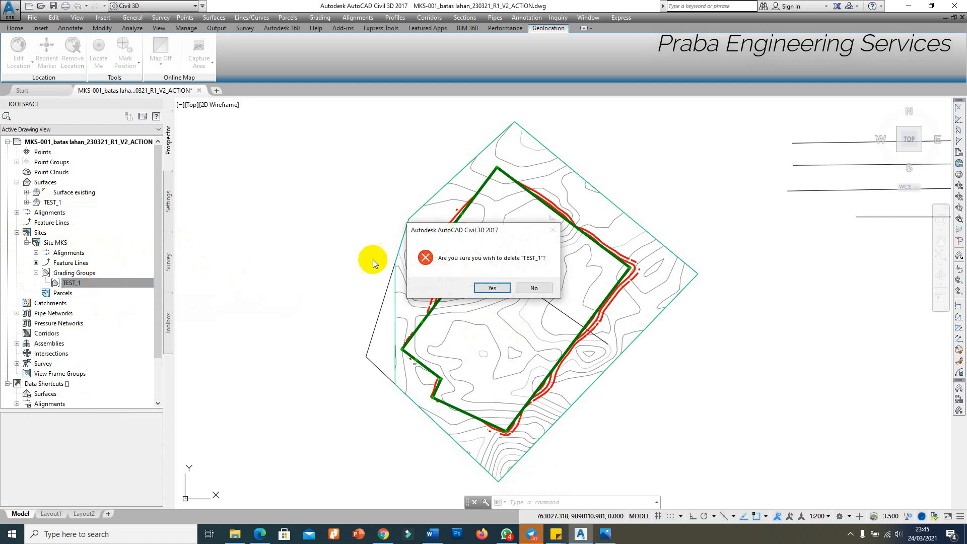
pyautogui.click(494, 288)
# Delete the TEST_1 surface from the drawing's surfaces.
pyautogui.click(50, 202)
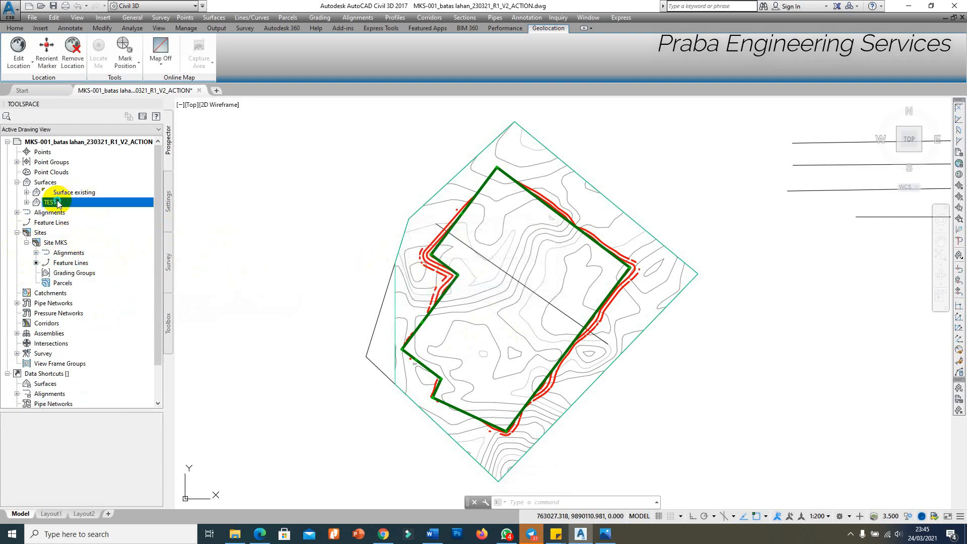
pyautogui.rightClick(50, 202)
pyautogui.click(89, 305)
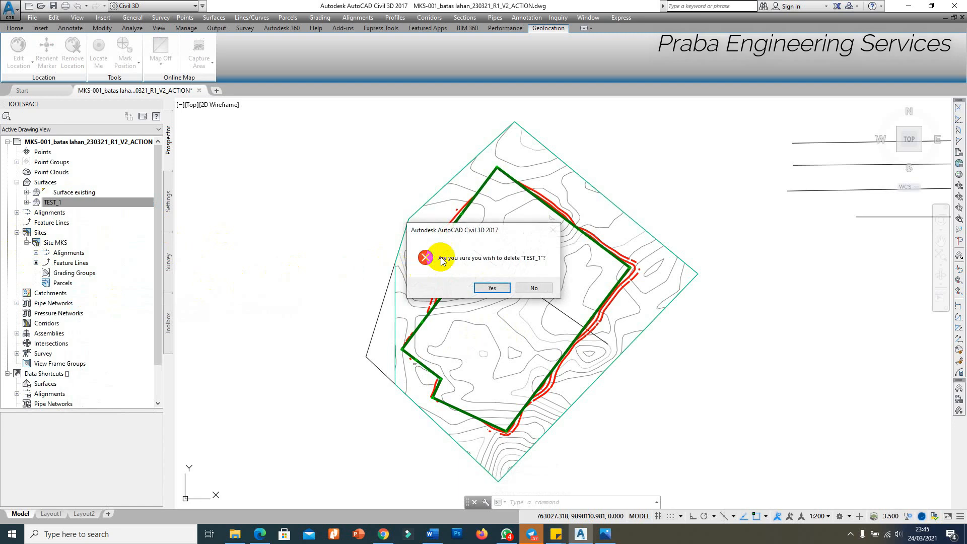
pyautogui.click(494, 288)
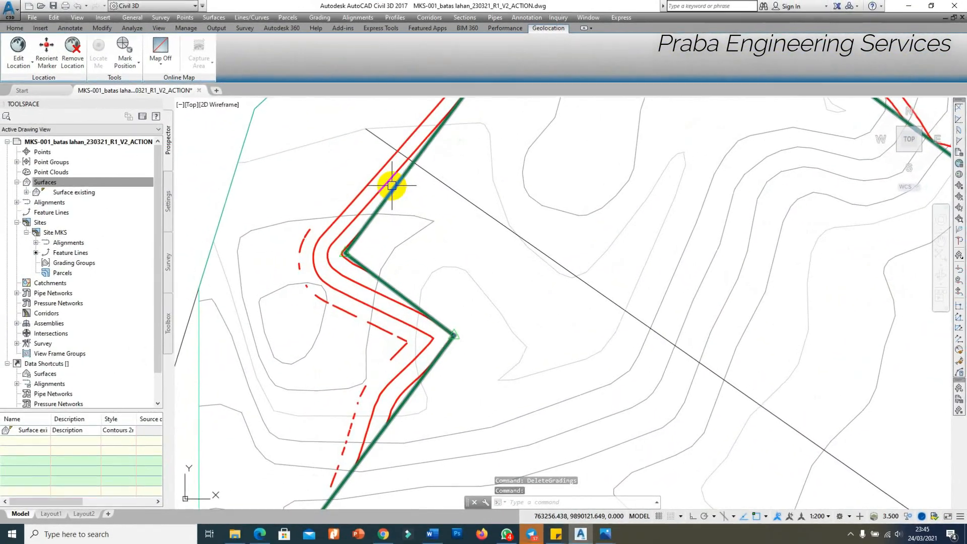
# Check the feature line properties of the green pad outline and close them without changes.
pyautogui.click(392, 186)
pyautogui.rightClick(402, 197)
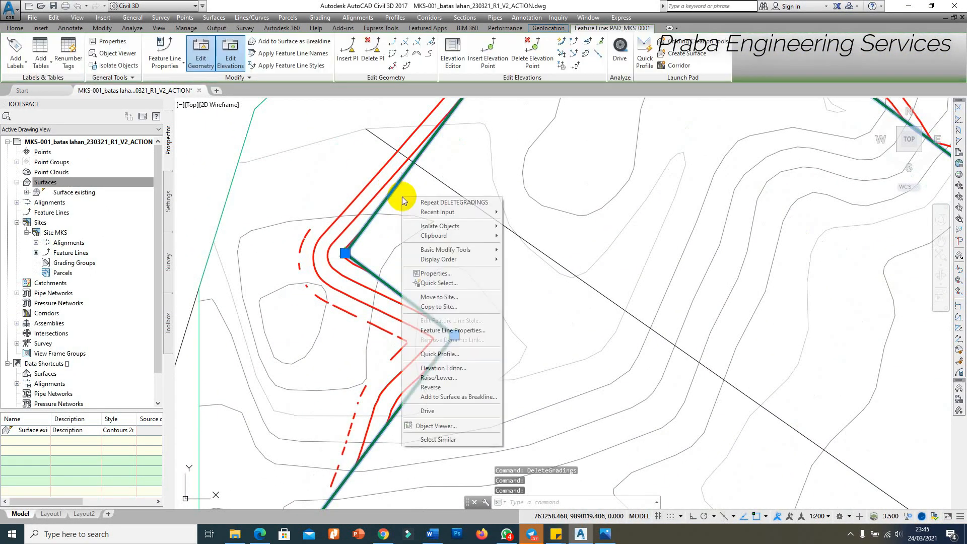
pyautogui.click(443, 331)
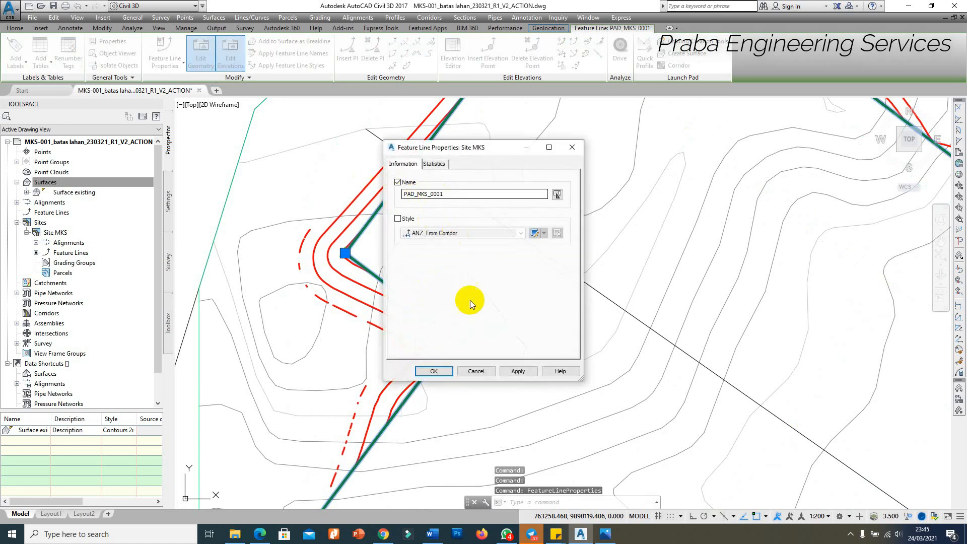
pyautogui.click(477, 371)
pyautogui.press('Escape')
pyautogui.scroll(-4, 410, 205)
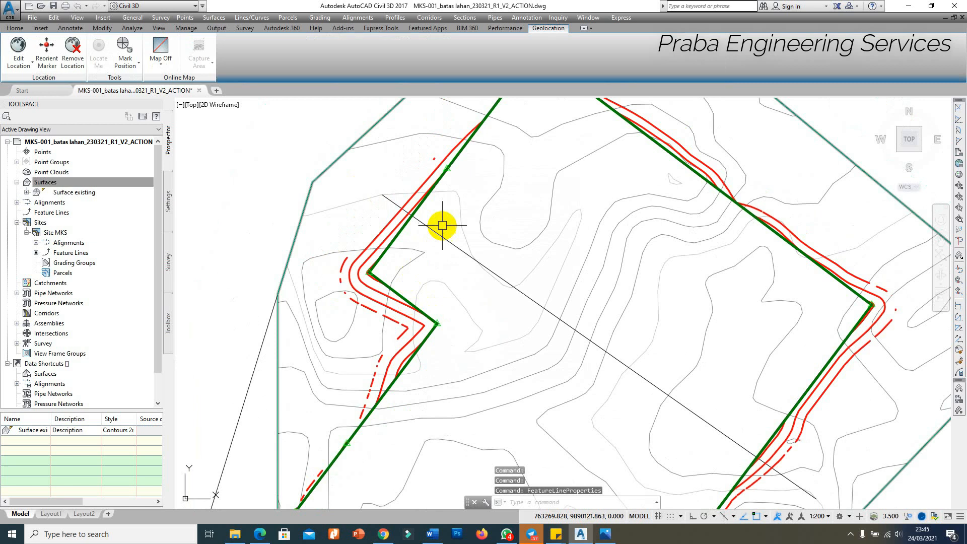
# Draw an L-shaped guide polyline inside the pad's inward-facing west corner, crossing the feature line on both sides of that corner.
pyautogui.scroll(6, 430, 204)
pyautogui.scroll(-5, 425, 227)
pyautogui.scroll(5, 368, 292)
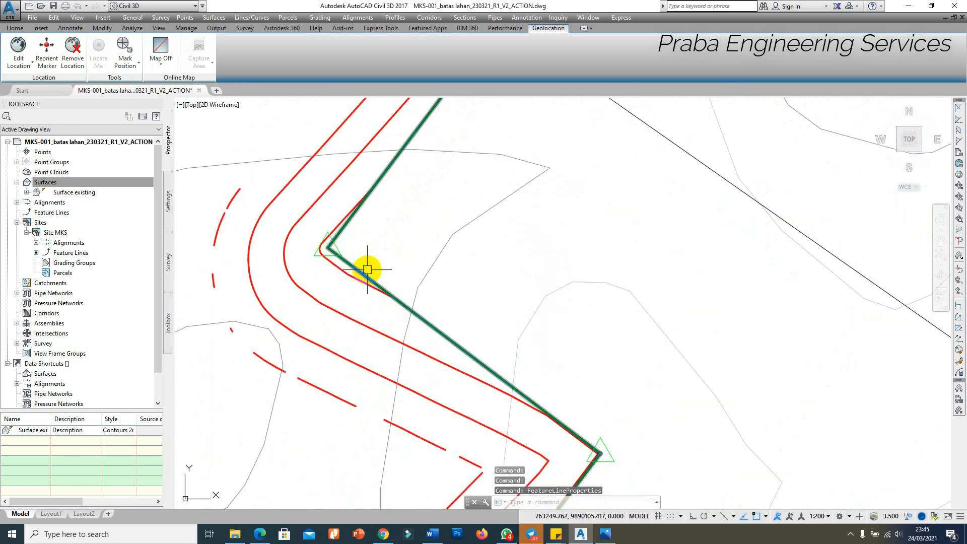
pyautogui.write('pl')
pyautogui.press('Return')
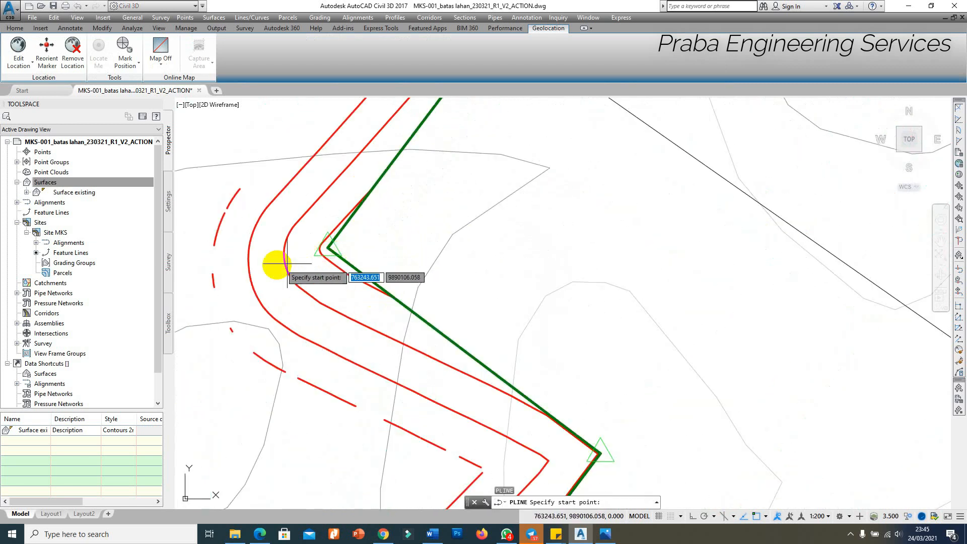
pyautogui.click(361, 173)
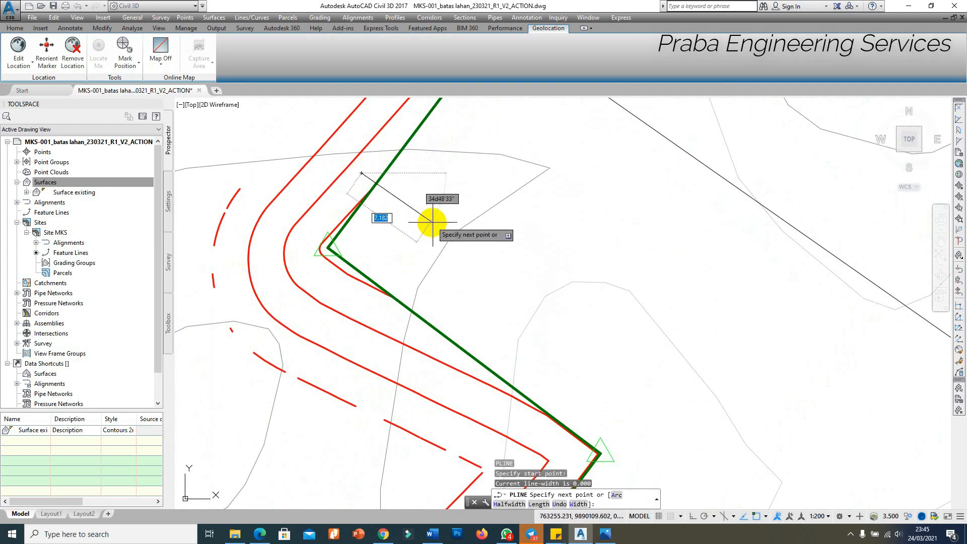
pyautogui.click(440, 236)
pyautogui.click(385, 305)
pyautogui.press('Escape')
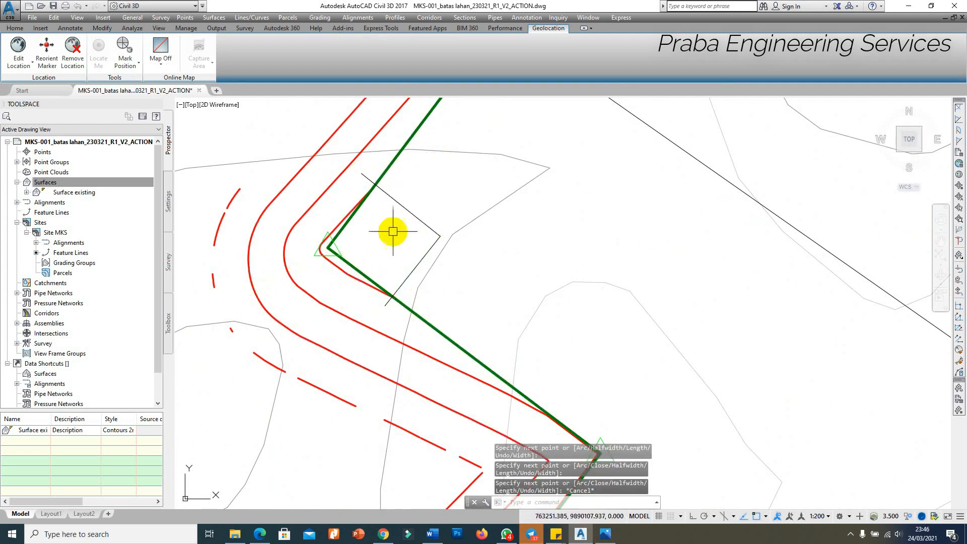
# Draw a guide polyline inside the pad's west side, crossing the feature line below the notch and again above it near the upper marker.
pyautogui.scroll(-4, 403, 223)
pyautogui.click(408, 220)
pyautogui.scroll(-5, 426, 212)
pyautogui.scroll(5, 456, 245)
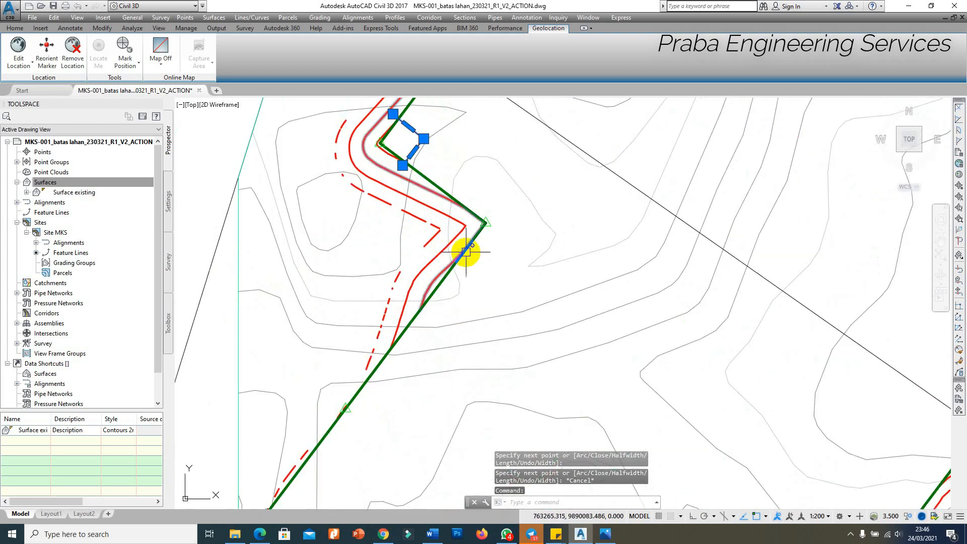
pyautogui.scroll(-3, 433, 313)
pyautogui.press('Escape')
pyautogui.scroll(6, 418, 343)
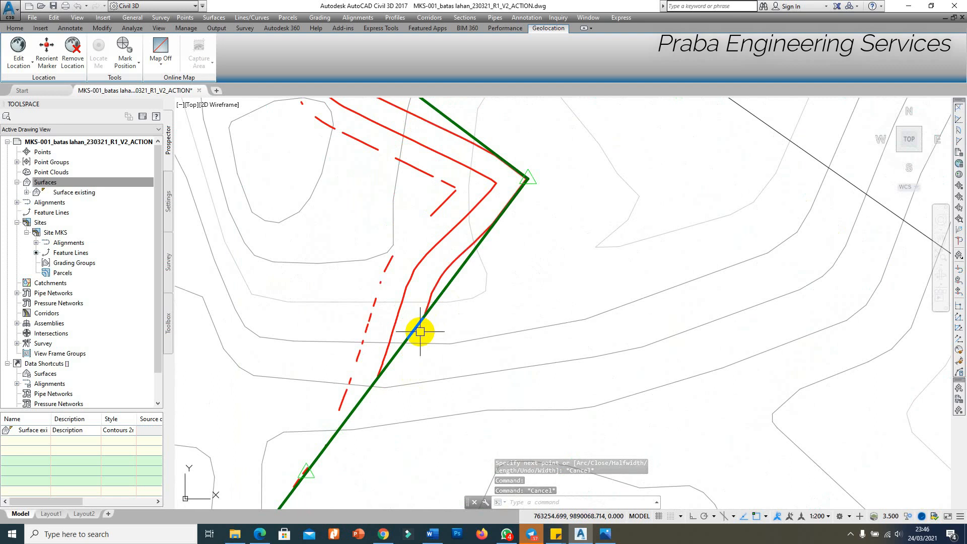
pyautogui.press('Return')
pyautogui.click(356, 360)
pyautogui.scroll(-3, 363, 357)
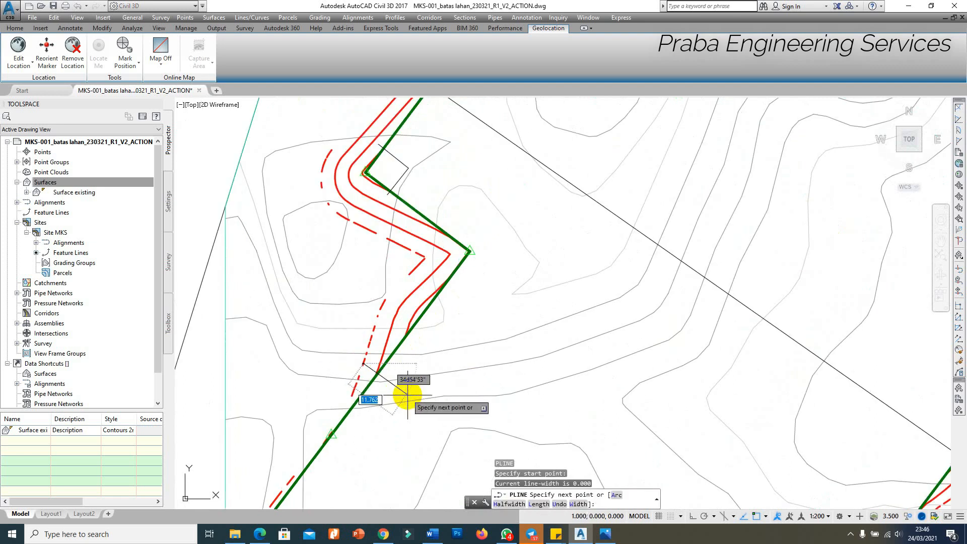
pyautogui.click(495, 294)
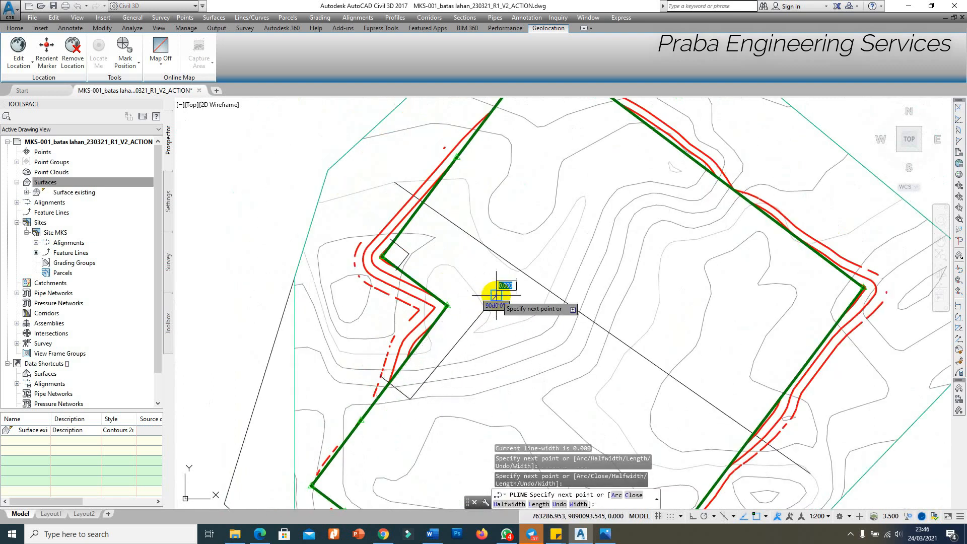
pyautogui.scroll(-2, 493, 272)
pyautogui.scroll(4, 491, 234)
pyautogui.click(540, 237)
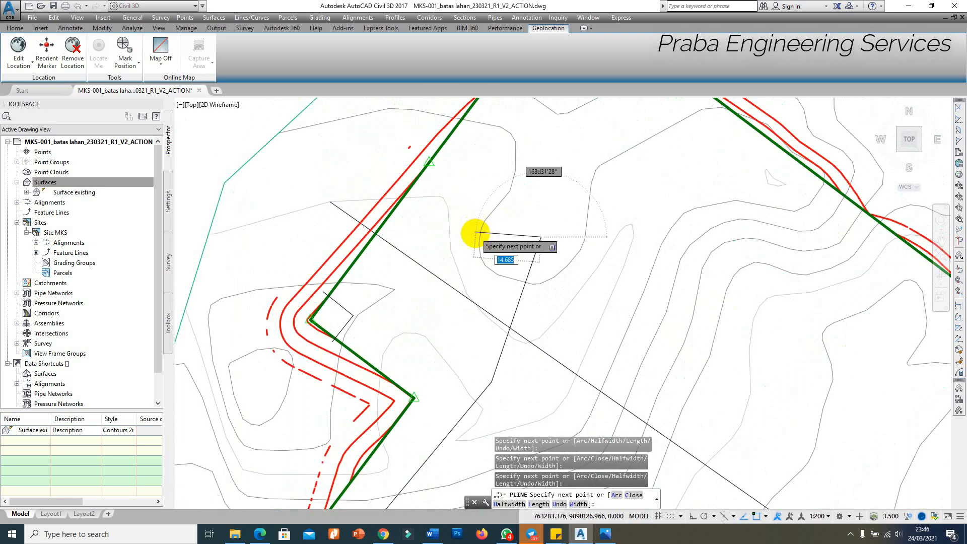
pyautogui.scroll(2, 423, 132)
pyautogui.press('Escape')
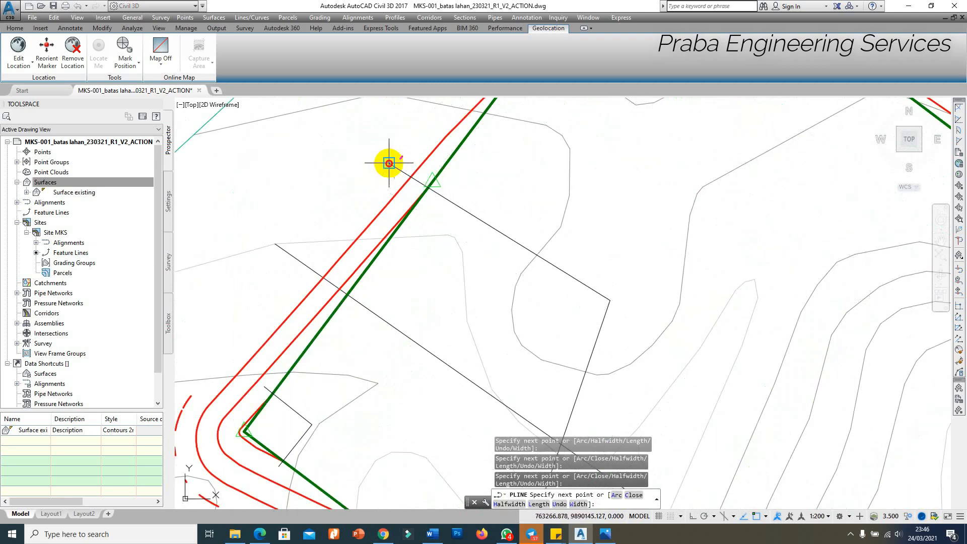
# Draw a guide polyline from outside the upper west edge, across the feature line and up to the pad edge near the north corner.
pyautogui.scroll(-4, 398, 201)
pyautogui.scroll(4, 455, 196)
pyautogui.press('Return')
pyautogui.click(371, 202)
pyautogui.click(435, 242)
pyautogui.scroll(-2, 443, 244)
pyautogui.click(501, 155)
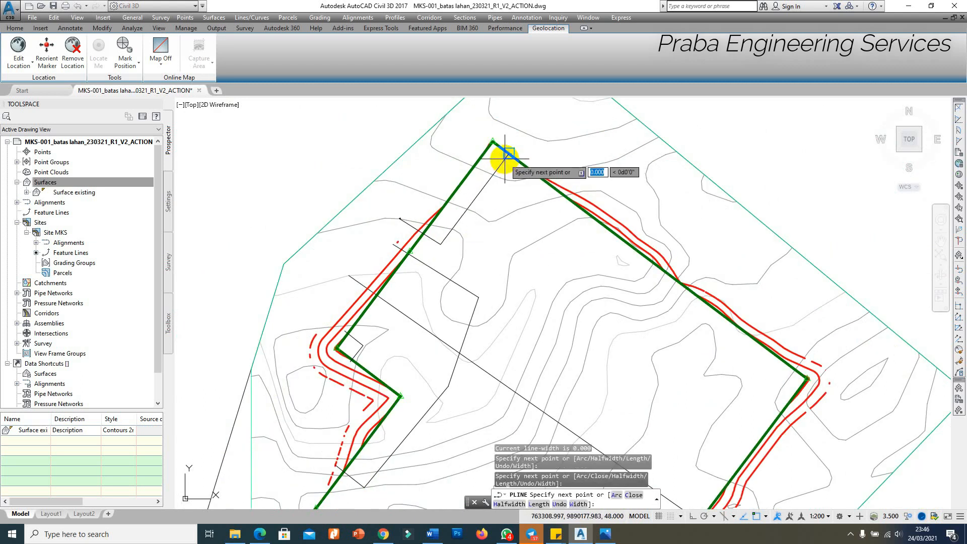
pyautogui.scroll(-3, 504, 171)
pyautogui.press('Escape')
# Draw a guide polyline inside the pad's lower west corner, crossing the feature line on the edge above and the edge below the corner.
pyautogui.scroll(2, 446, 302)
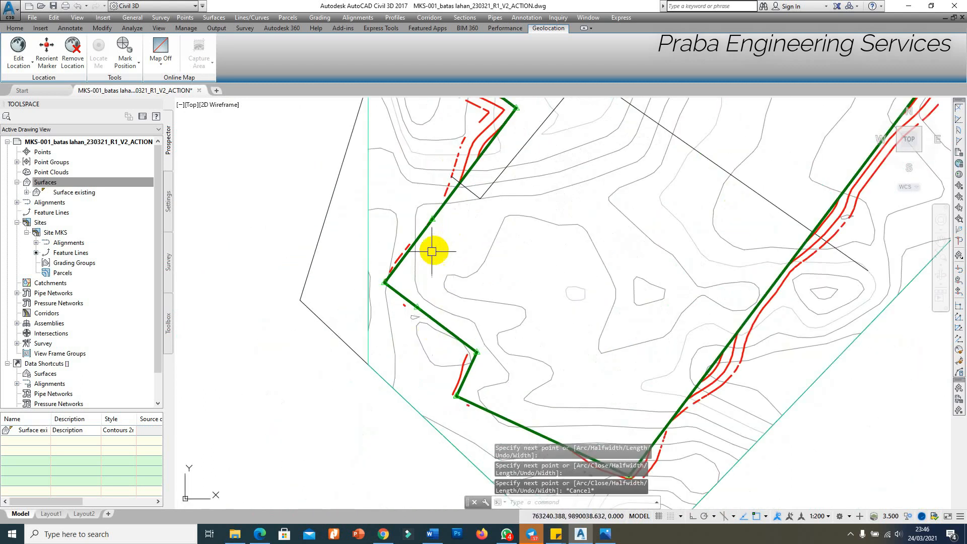
pyautogui.scroll(2, 436, 248)
pyautogui.scroll(2, 443, 242)
pyautogui.scroll(2, 462, 180)
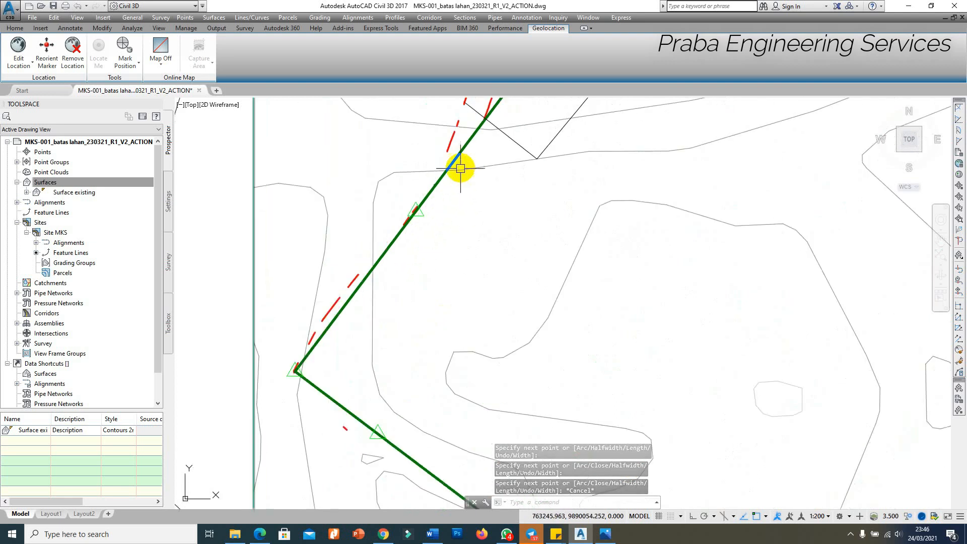
pyautogui.press('Return')
pyautogui.click(452, 144)
pyautogui.click(499, 166)
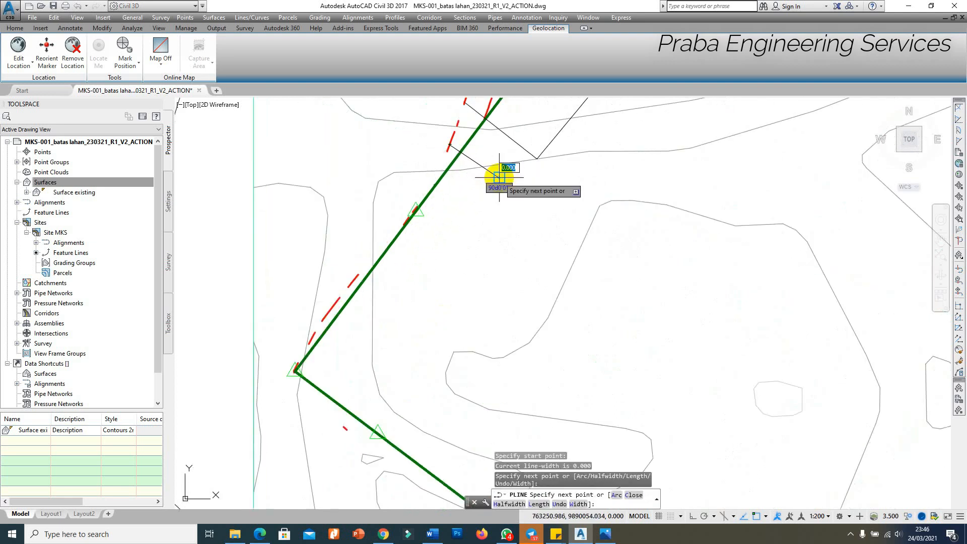
pyautogui.scroll(-3, 498, 177)
pyautogui.click(447, 247)
pyautogui.scroll(2, 470, 267)
pyautogui.click(477, 260)
pyautogui.click(436, 291)
pyautogui.press('Escape')
# Create grading group DESIGN PAD_MKS_001 in Site MKS with an automatic surface named after the group and Surface existing as volume base surface.
pyautogui.scroll(4, 440, 280)
pyautogui.scroll(-4, 453, 297)
pyautogui.scroll(6, 492, 216)
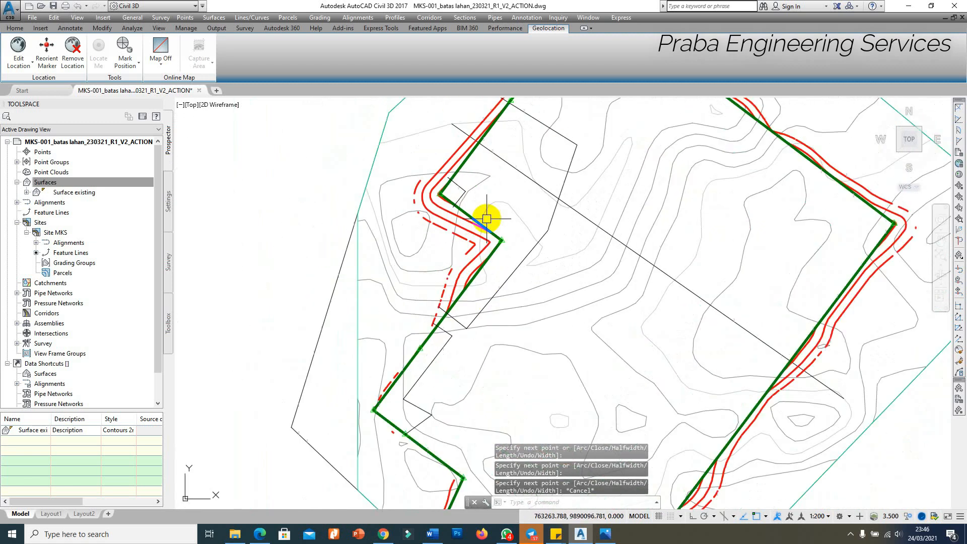
pyautogui.scroll(-4, 428, 212)
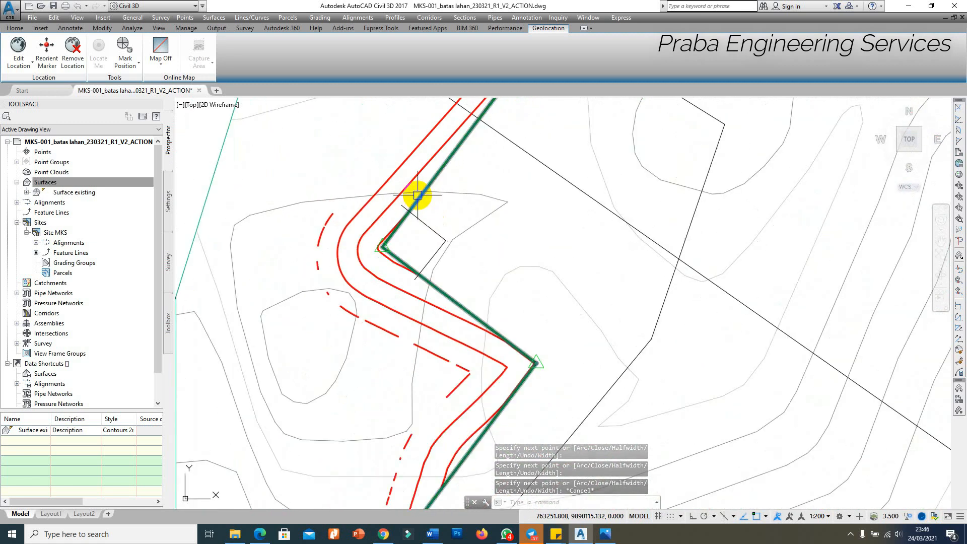
pyautogui.scroll(2, 408, 203)
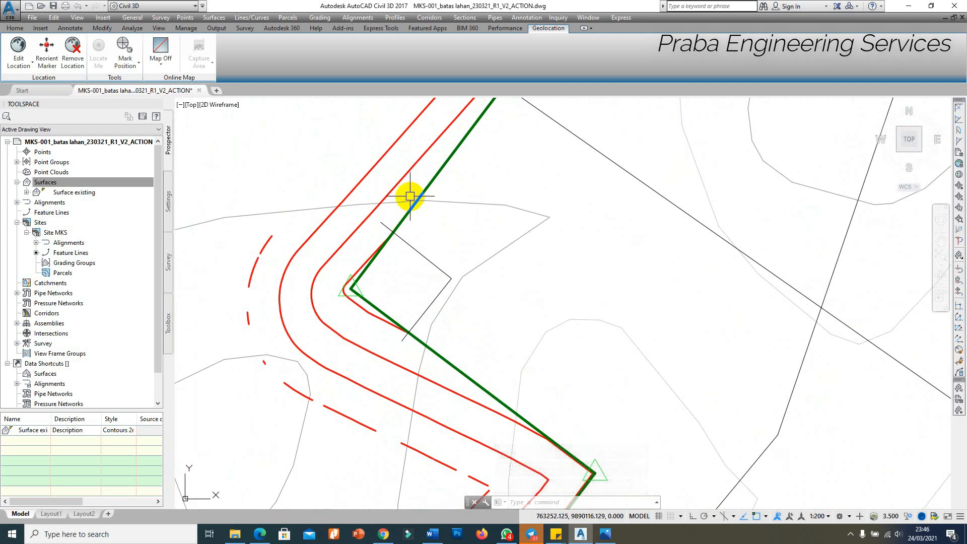
pyautogui.click(327, 18)
pyautogui.click(332, 29)
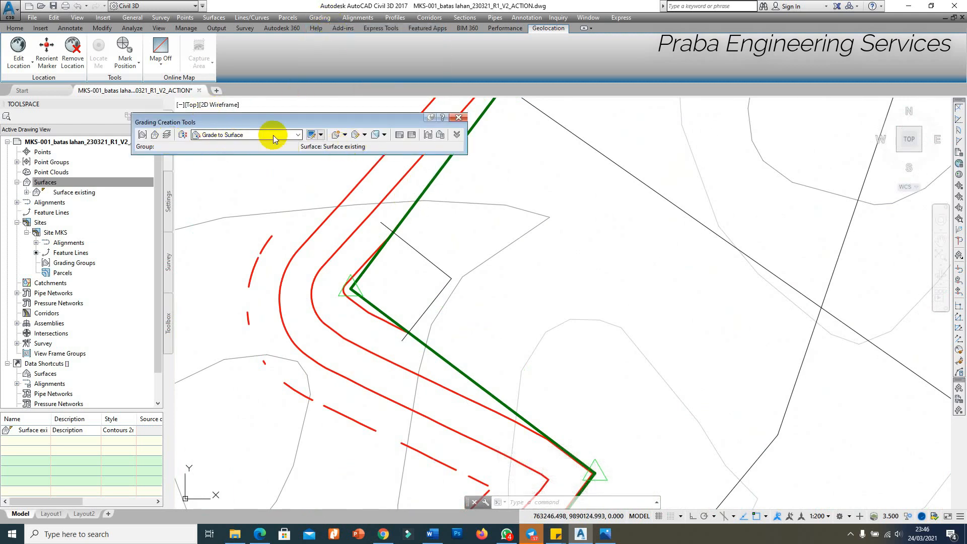
pyautogui.click(146, 139)
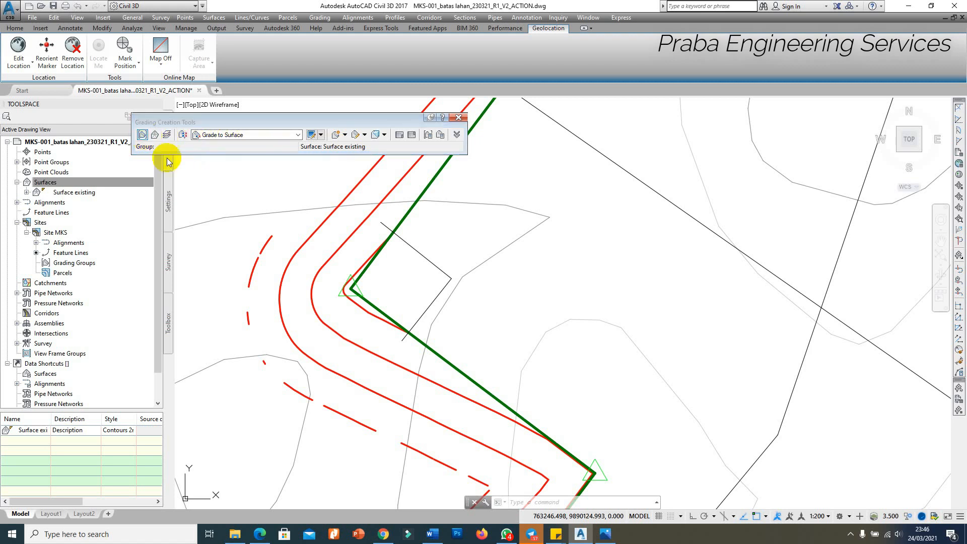
pyautogui.click(422, 133)
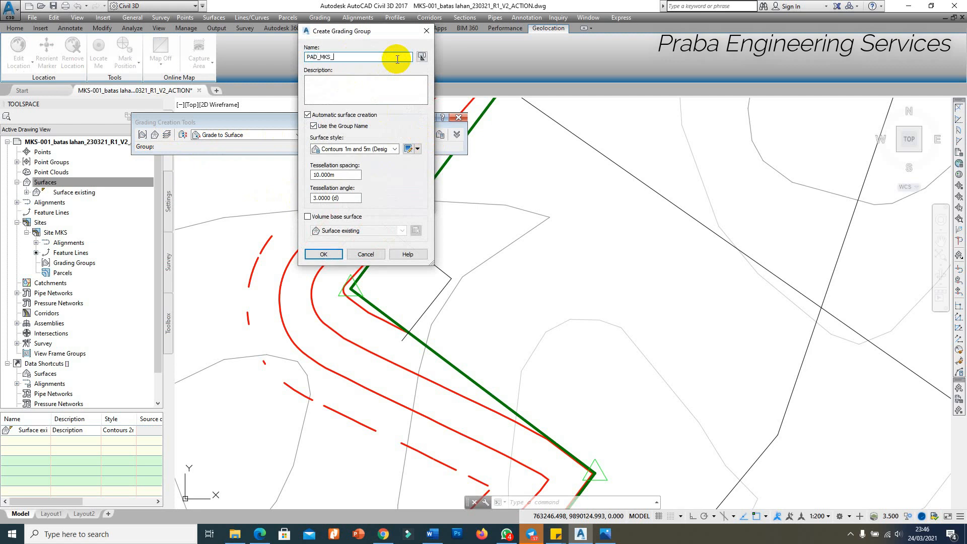
pyautogui.click(330, 217)
pyautogui.click(307, 56)
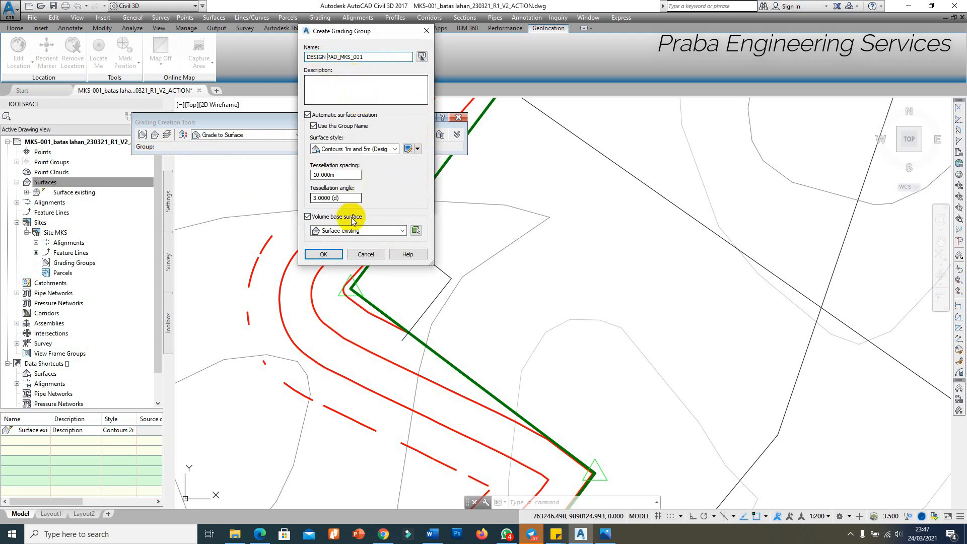
pyautogui.click(336, 255)
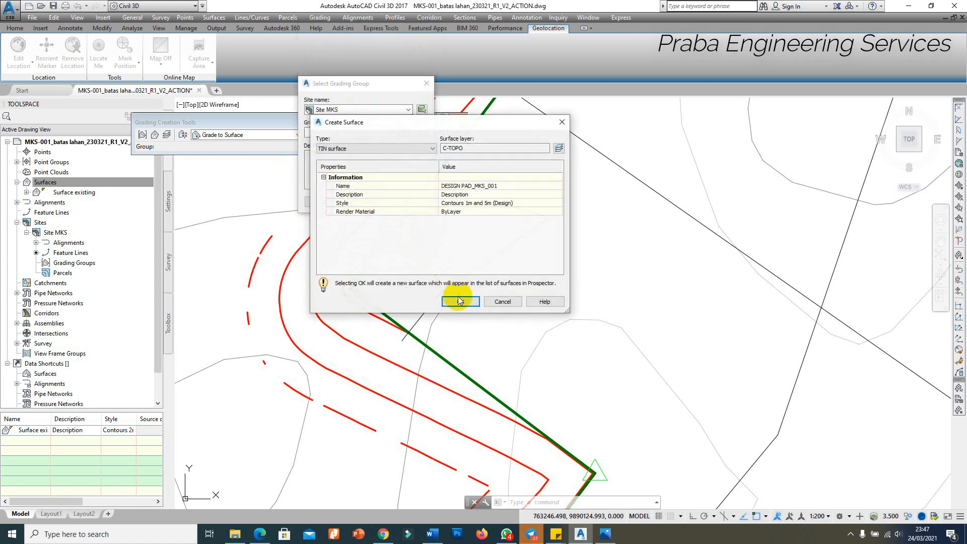
pyautogui.click(460, 360)
pyautogui.click(334, 201)
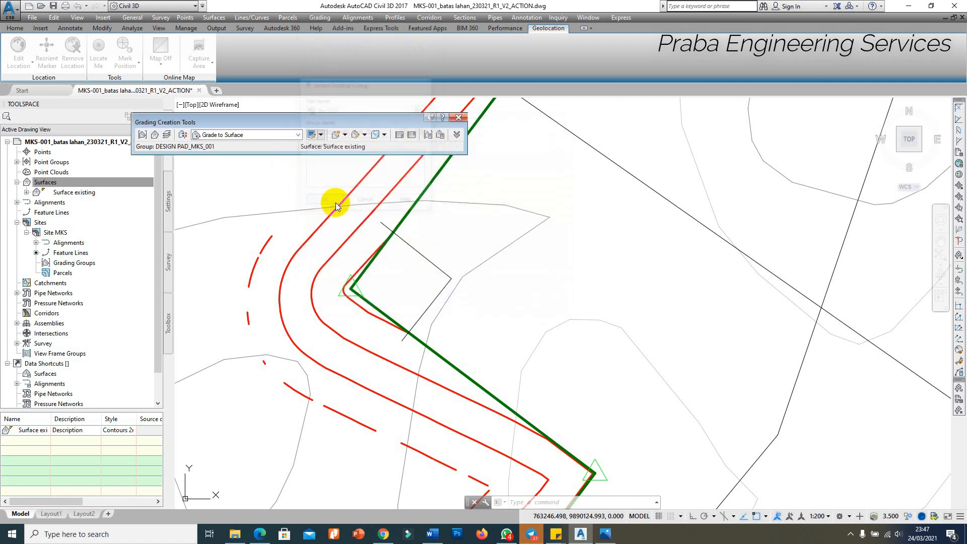
# Choose the Grade to Elevation criteria and identify the elevation of a point on the feature line beside the small guide polyline's corner.
pyautogui.click(294, 135)
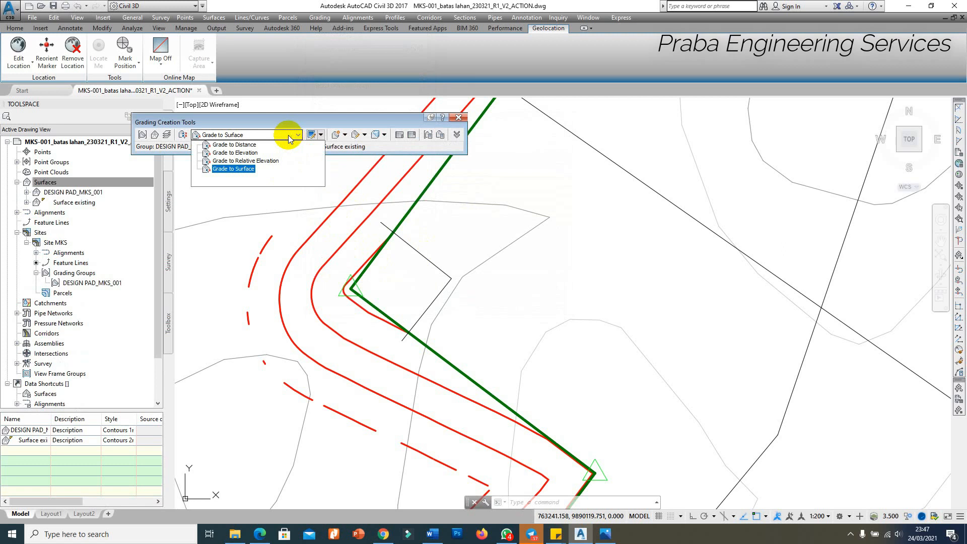
pyautogui.click(247, 154)
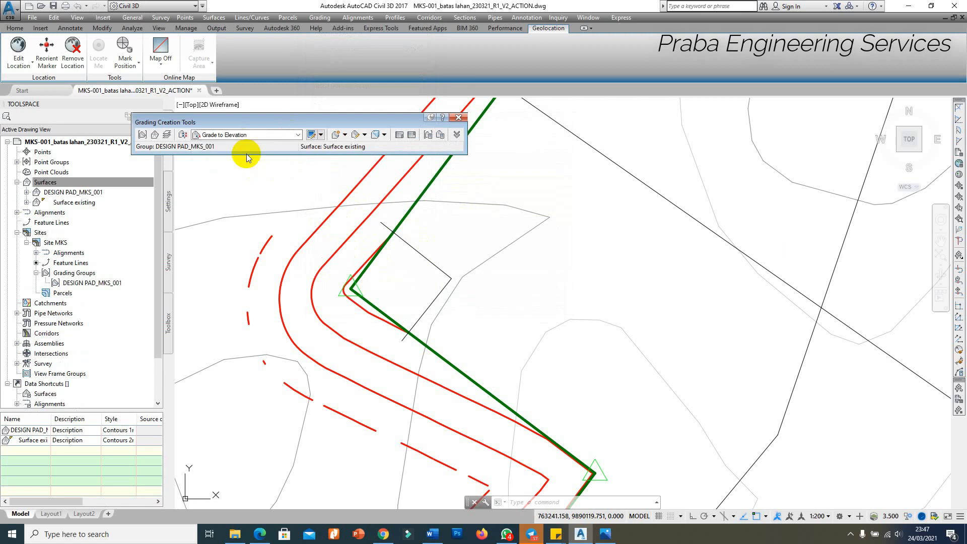
pyautogui.scroll(2, 362, 281)
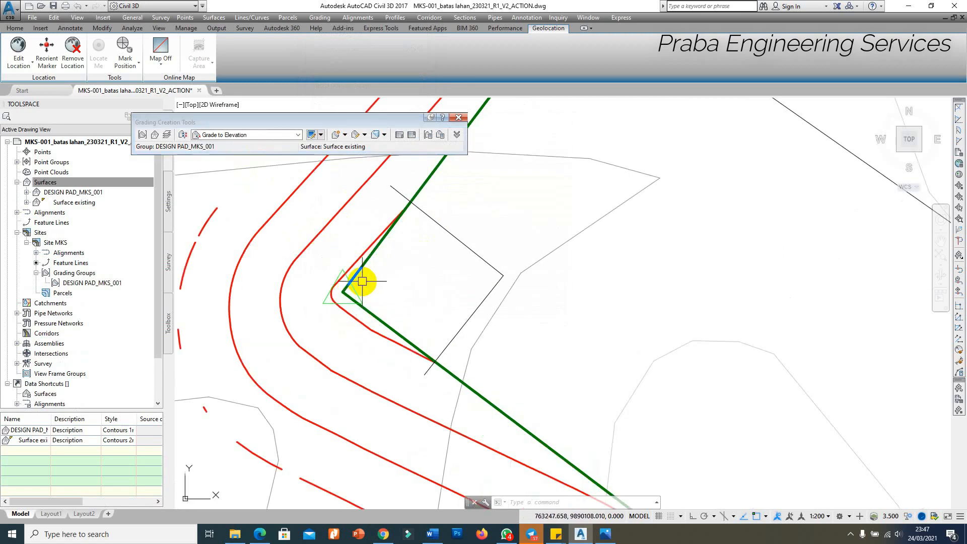
pyautogui.write('id')
pyautogui.press('Return')
pyautogui.scroll(1, 363, 281)
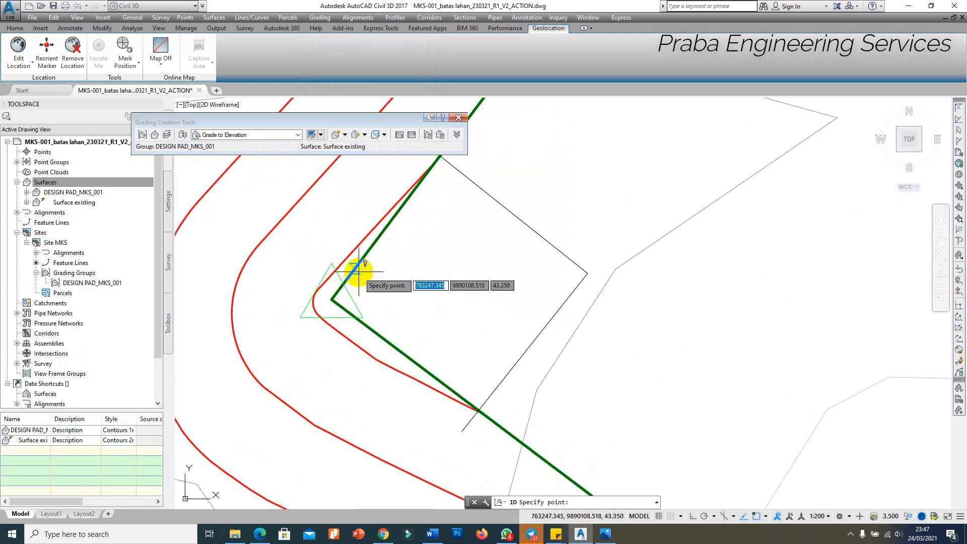
pyautogui.click(356, 267)
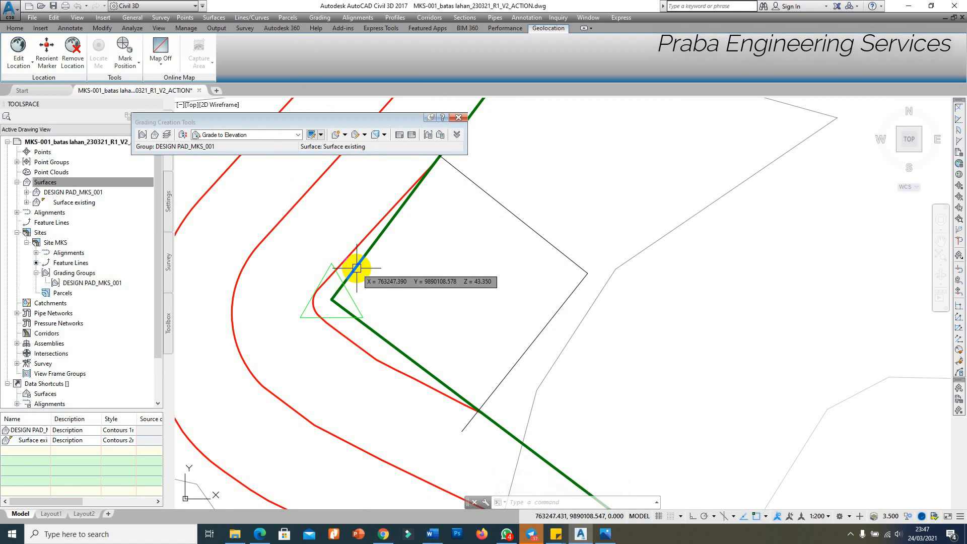
pyautogui.click(357, 268)
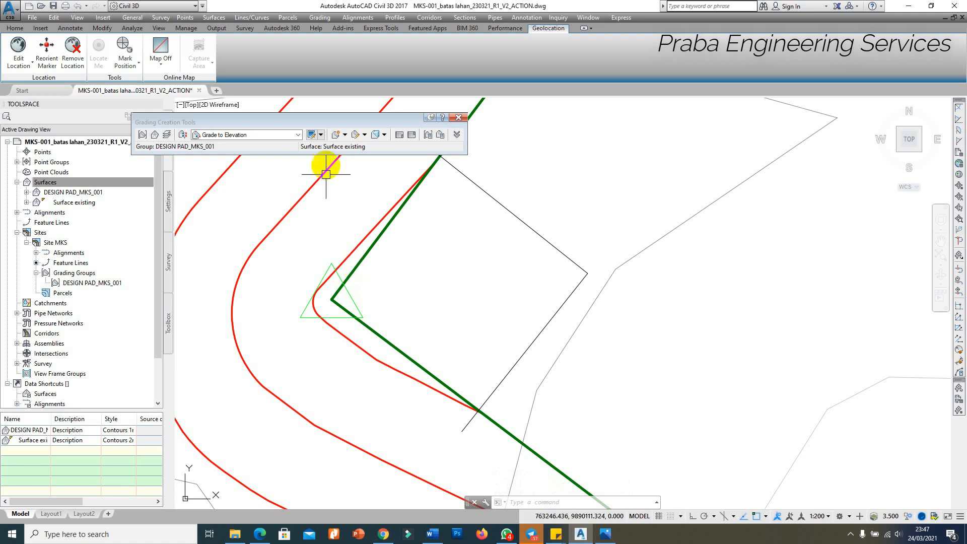
# Start a grading on the pad feature line toward its outer west side, limited to part of its length.
pyautogui.click(320, 134)
pyautogui.click(353, 147)
pyautogui.click(369, 252)
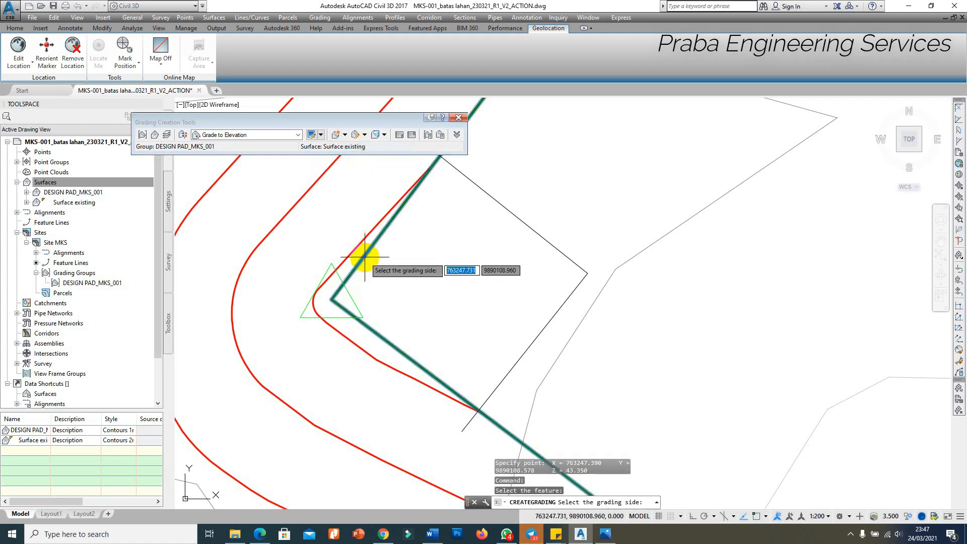
pyautogui.scroll(2, 454, 287)
pyautogui.scroll(-2, 453, 288)
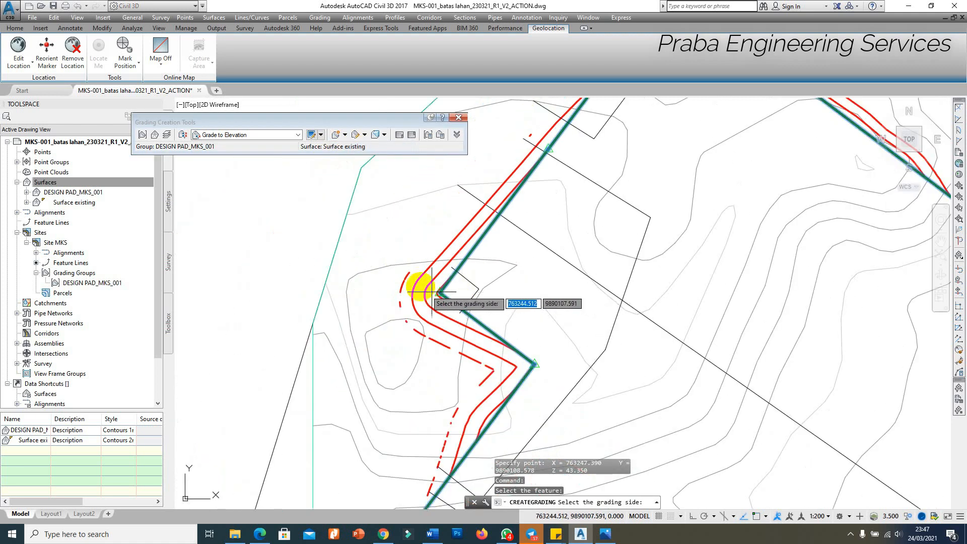
pyautogui.click(283, 241)
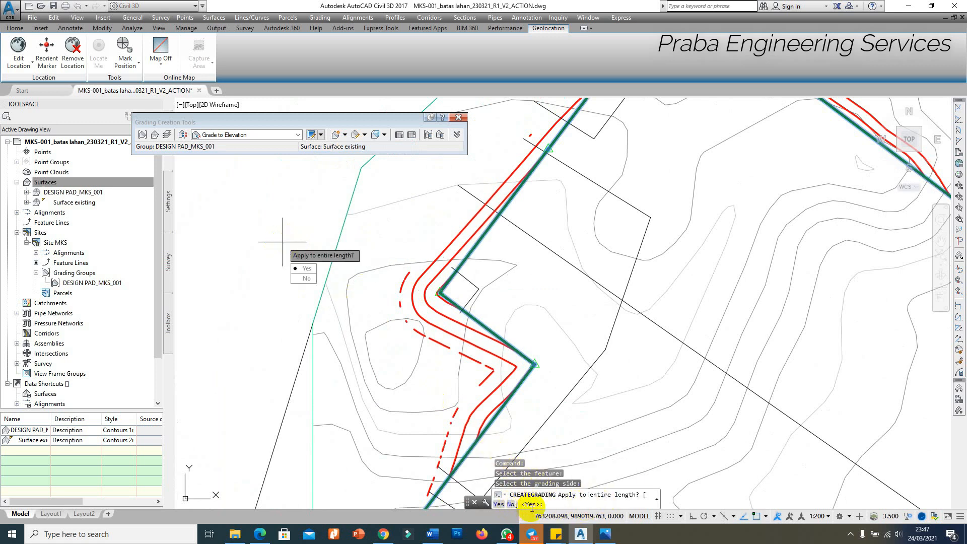
pyautogui.scroll(-3, 466, 330)
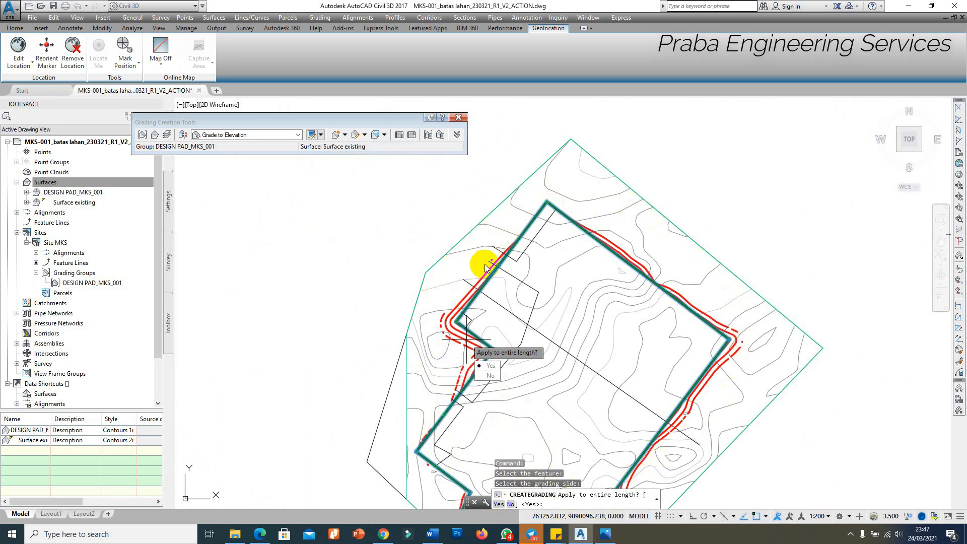
pyautogui.click(490, 375)
# Limit the grading to the section between the small guide polyline's two crossings, from about station 0+476.91 to 0+489.28.
pyautogui.scroll(4, 271, 198)
pyautogui.scroll(-4, 389, 255)
pyautogui.scroll(5, 367, 274)
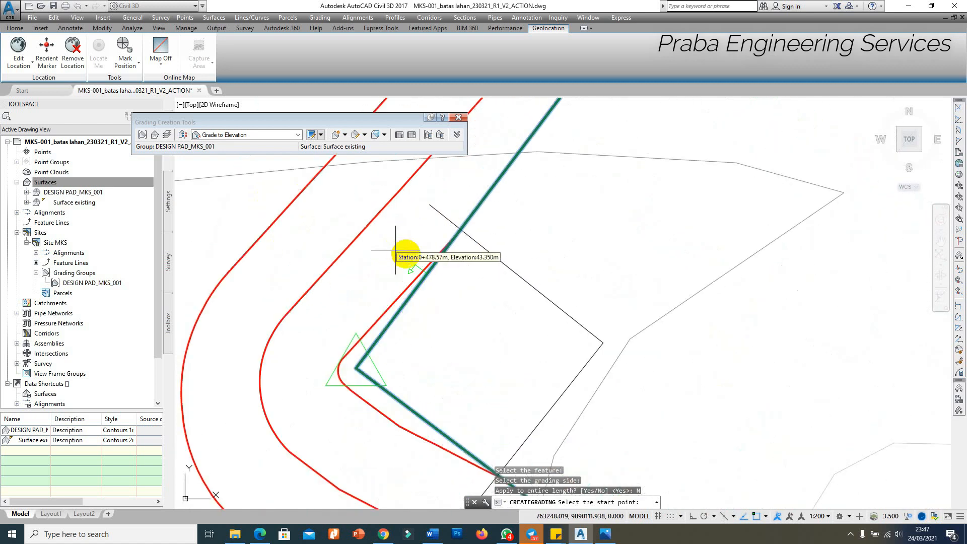
pyautogui.scroll(2, 395, 250)
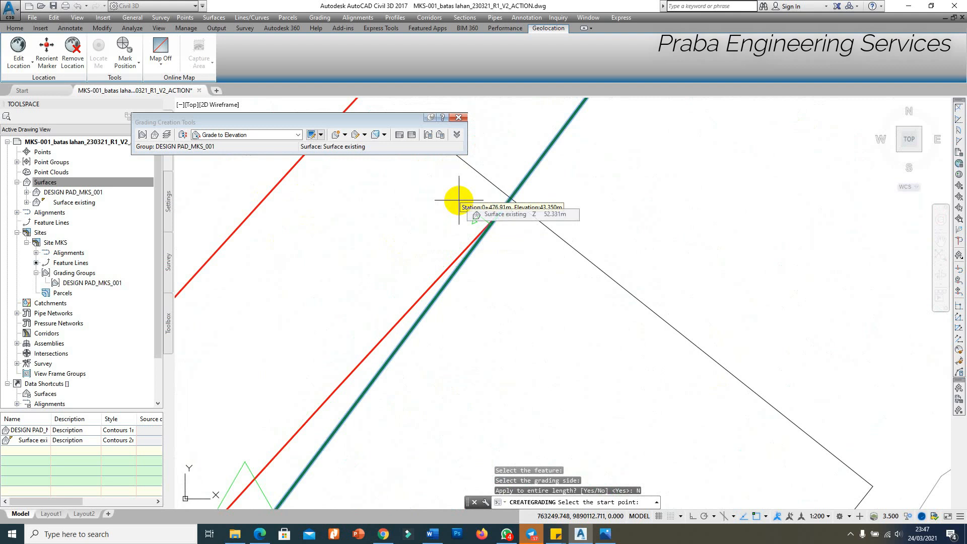
pyautogui.click(459, 200)
pyautogui.scroll(-3, 461, 203)
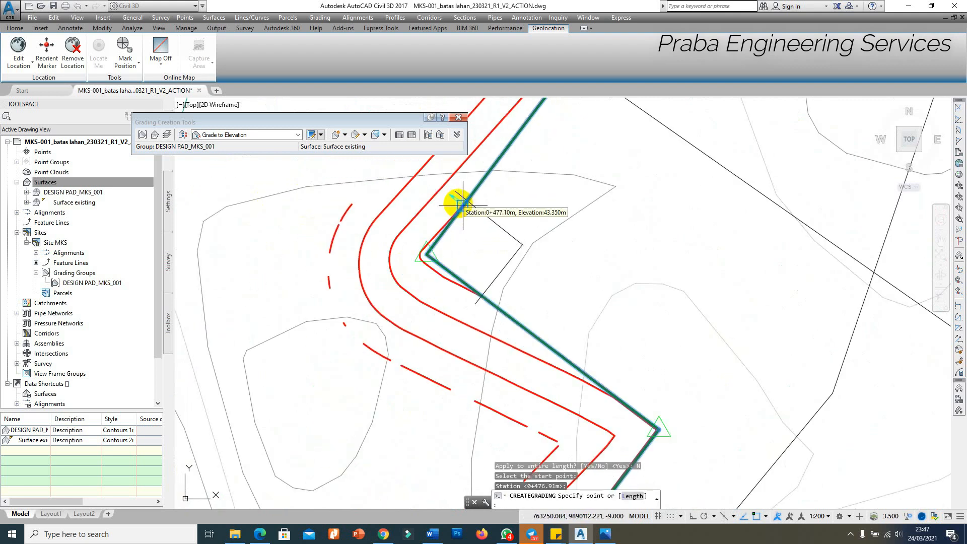
pyautogui.scroll(3, 481, 301)
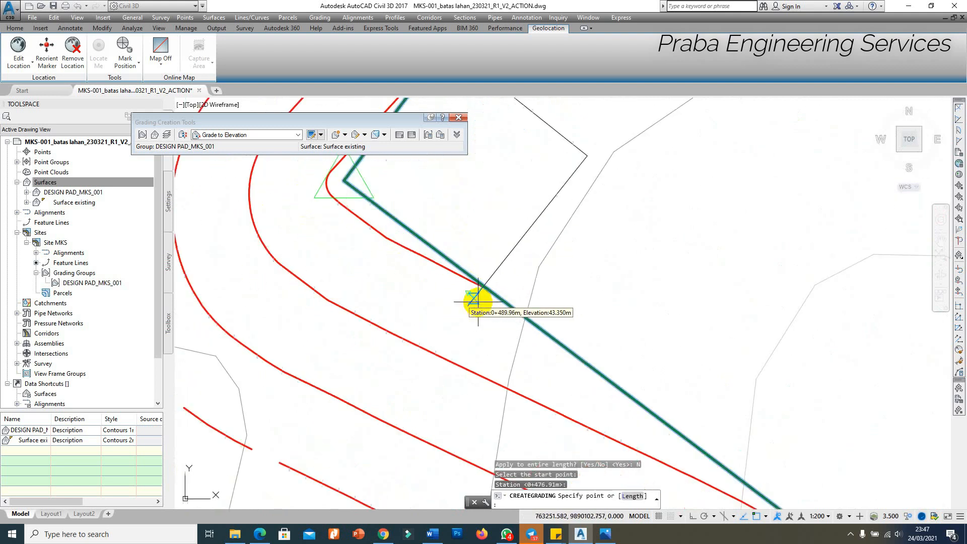
pyautogui.click(451, 299)
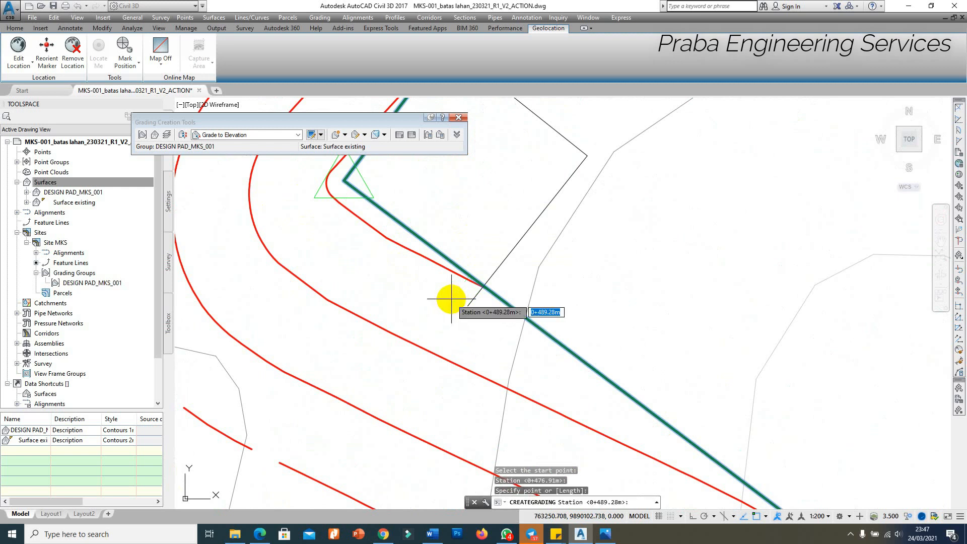
pyautogui.press('Return')
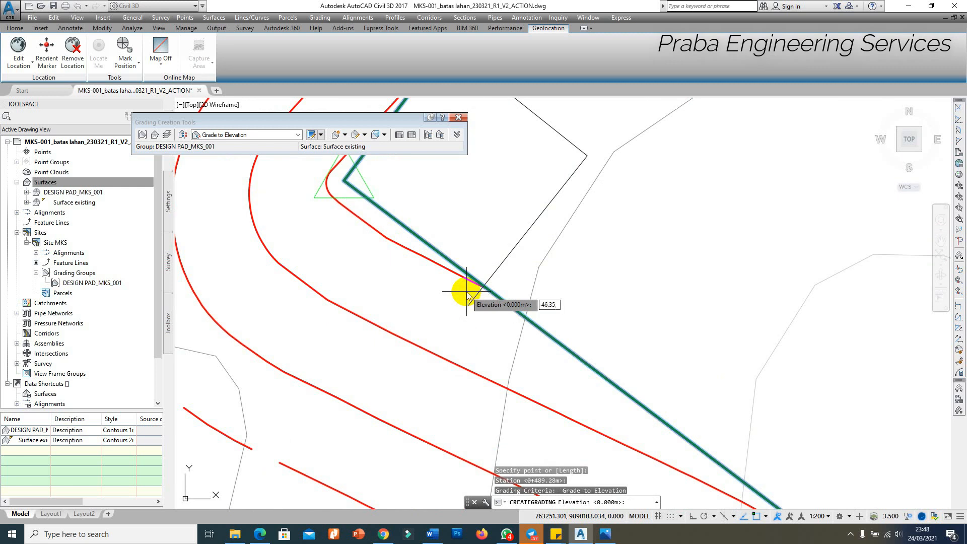
# Set the grading's target elevation to 46.35 m, with cut and fill both in Slope format at 1:1.
pyautogui.press('Return')
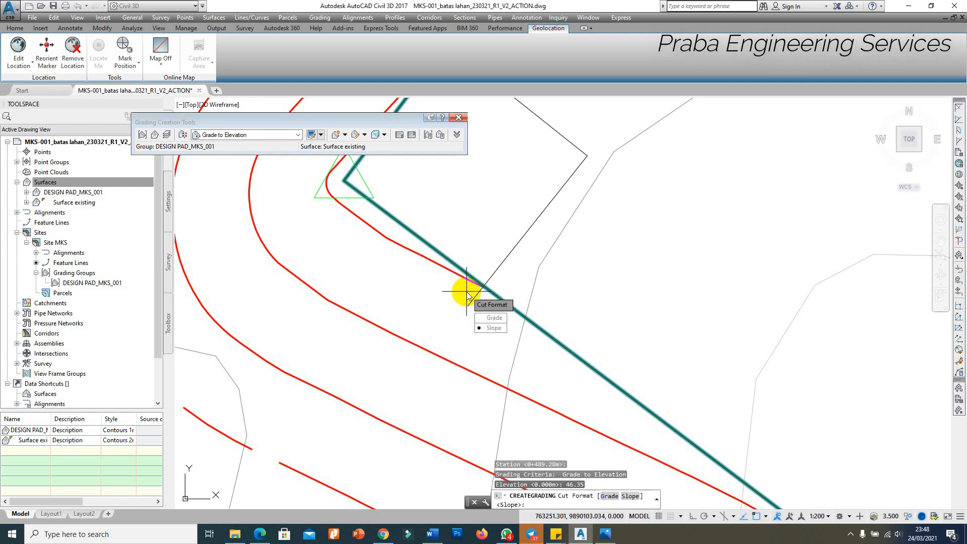
pyautogui.press('Return')
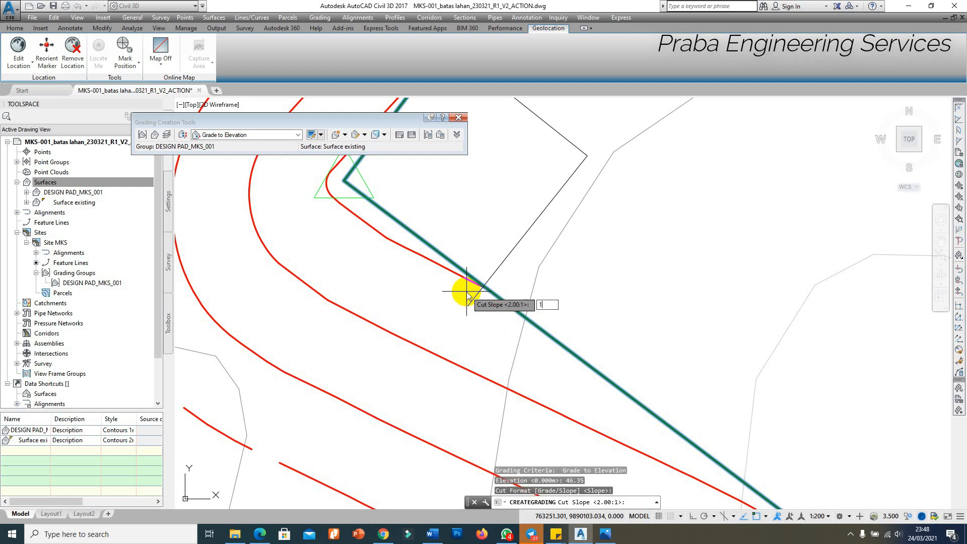
pyautogui.write('1')
pyautogui.press('Return')
pyautogui.press('Return')
pyautogui.write('1')
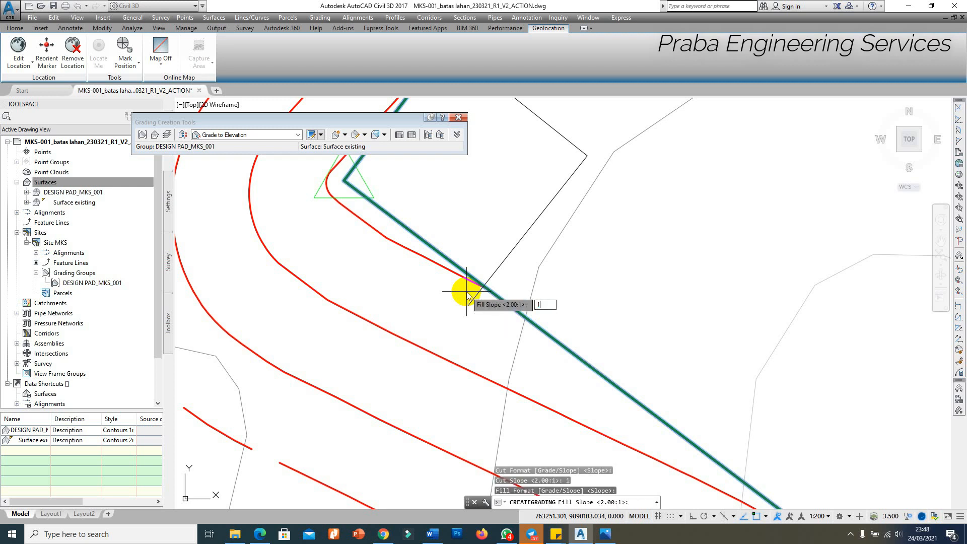
pyautogui.press('Return')
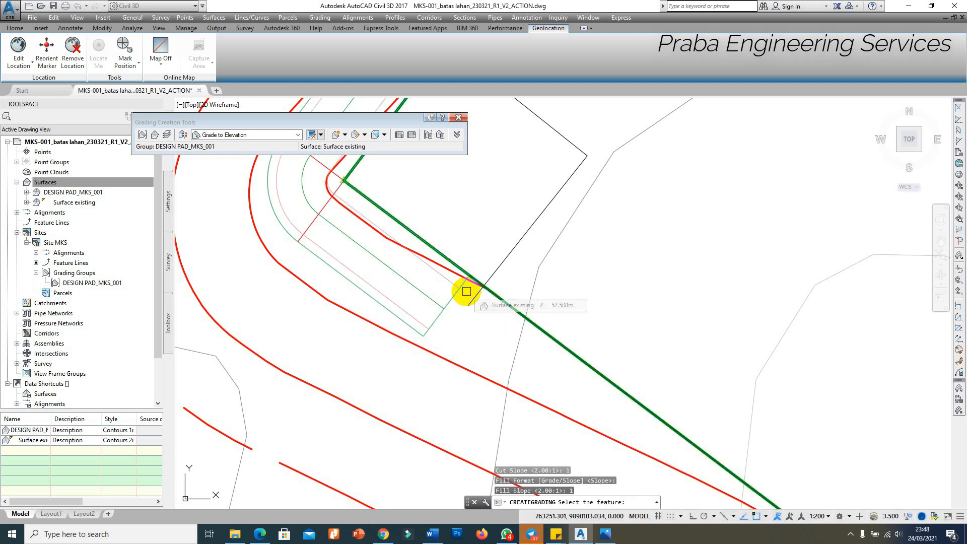
# Switch the criteria to Grade to Distance and look up the minimum bench width in the excavation requirements image in Photos.
pyautogui.scroll(-3, 467, 292)
pyautogui.scroll(3, 400, 286)
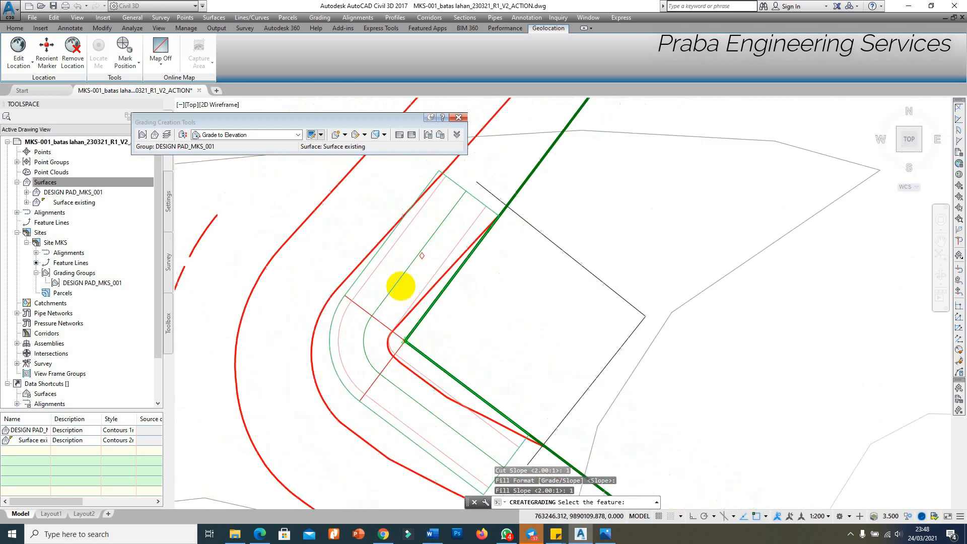
pyautogui.scroll(-2, 400, 286)
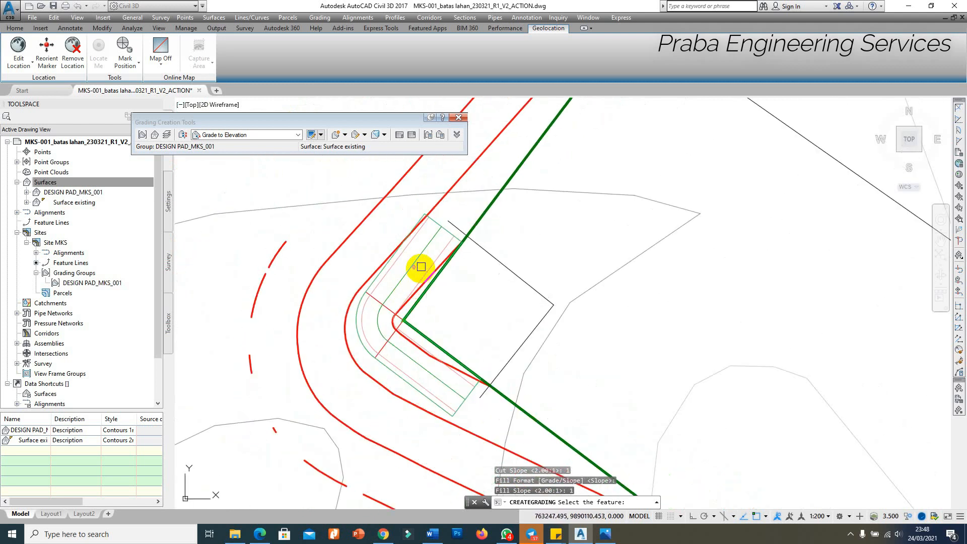
pyautogui.click(258, 135)
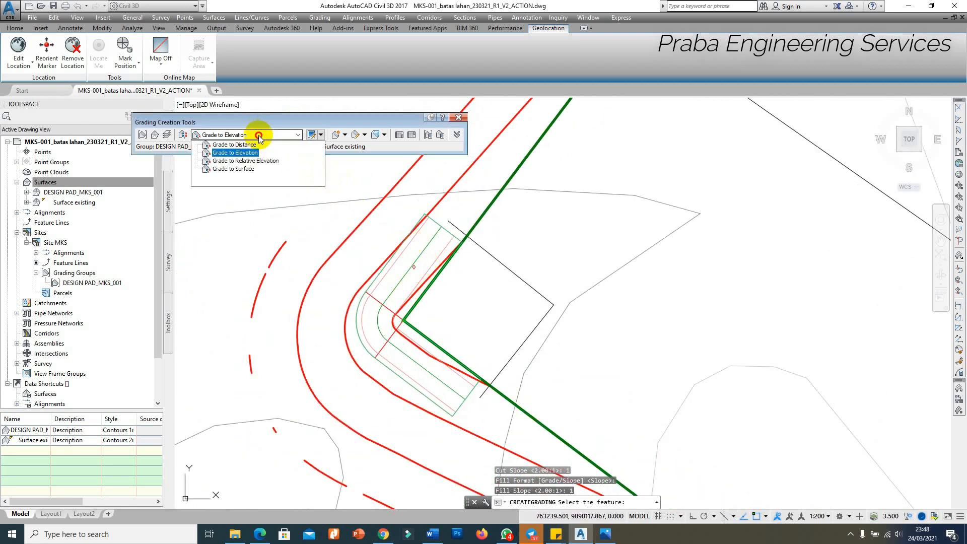
pyautogui.click(272, 144)
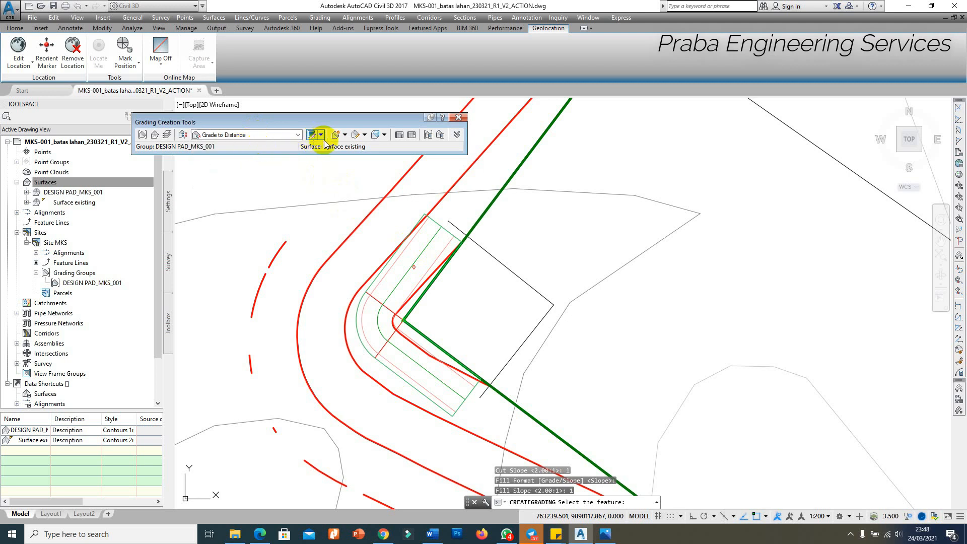
pyautogui.click(346, 135)
pyautogui.click(605, 534)
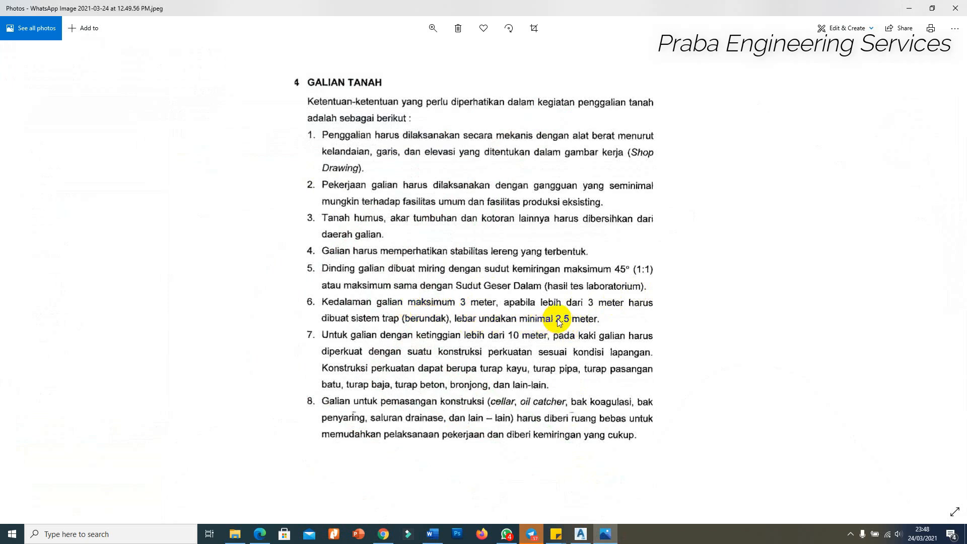
pyautogui.click(909, 8)
# Start a Grade to Distance grading along the entire outer edge of the first slope at the pad's west corner.
pyautogui.scroll(-5, 460, 283)
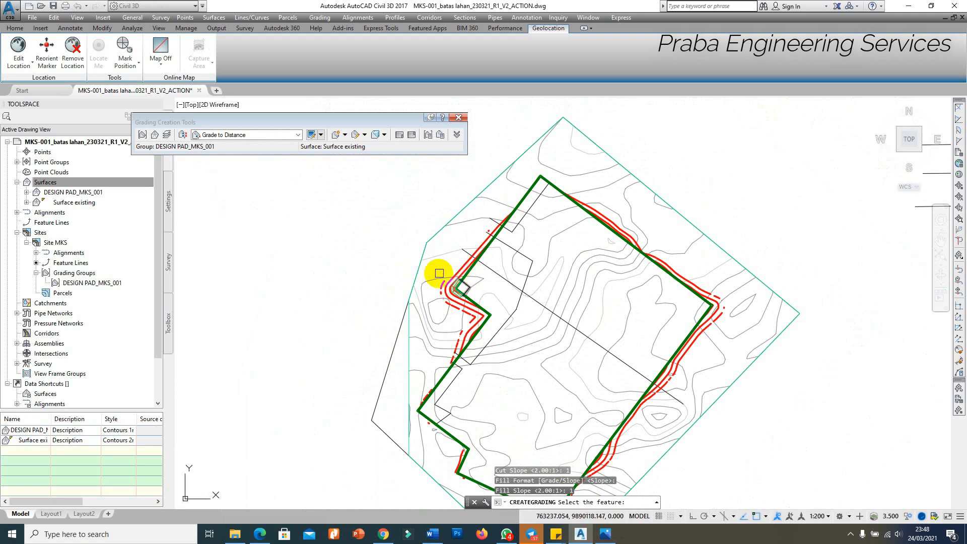
pyautogui.scroll(2, 456, 290)
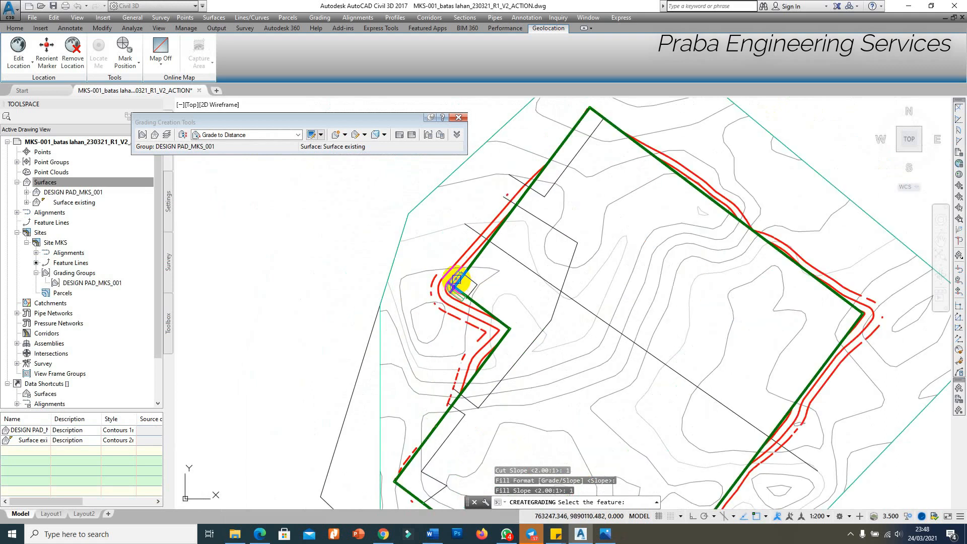
pyautogui.scroll(4, 456, 280)
pyautogui.scroll(-2, 473, 247)
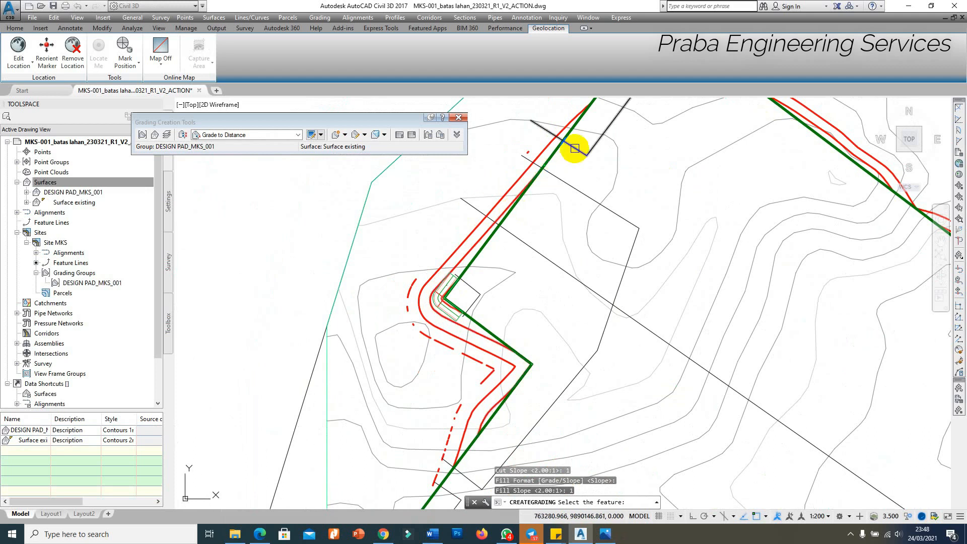
pyautogui.scroll(2, 457, 279)
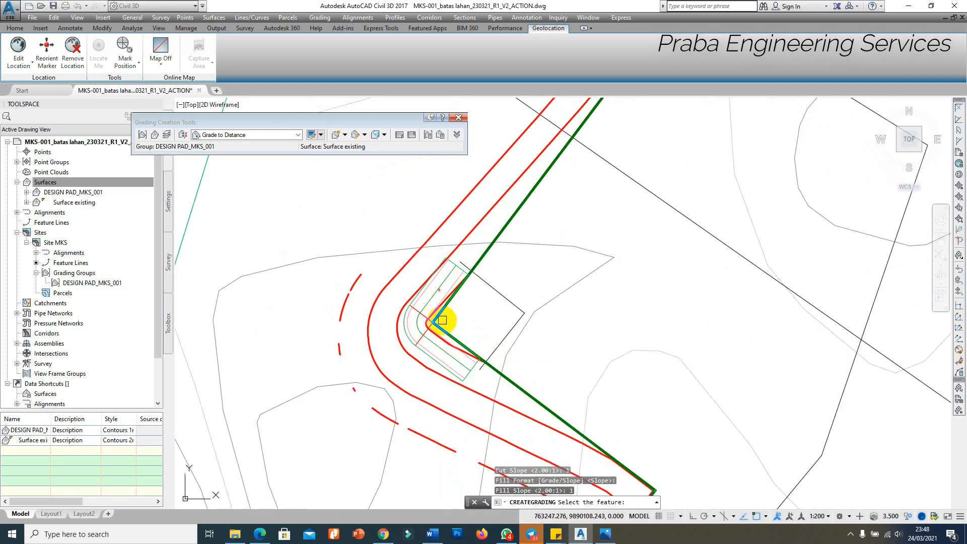
pyautogui.scroll(3, 410, 334)
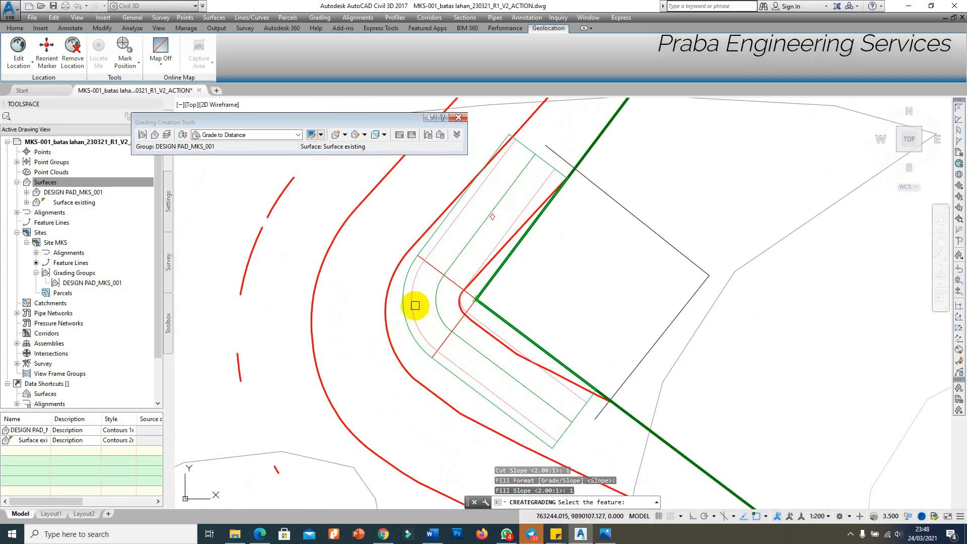
pyautogui.click(344, 134)
pyautogui.click(355, 157)
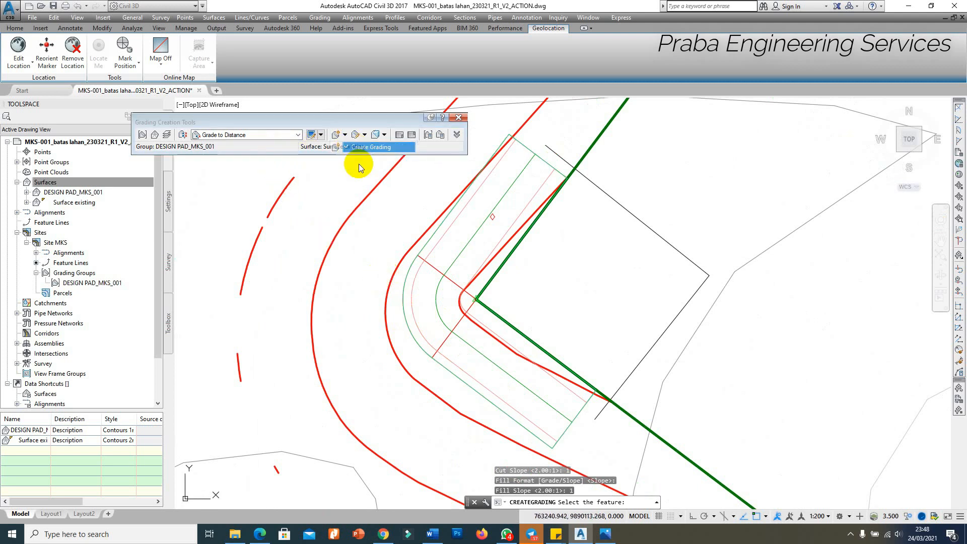
pyautogui.click(402, 311)
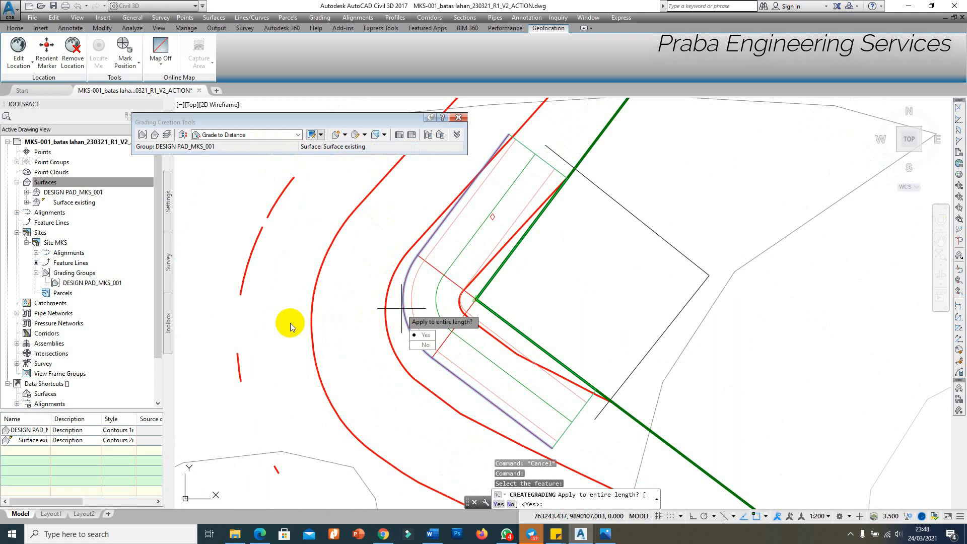
pyautogui.press('Return')
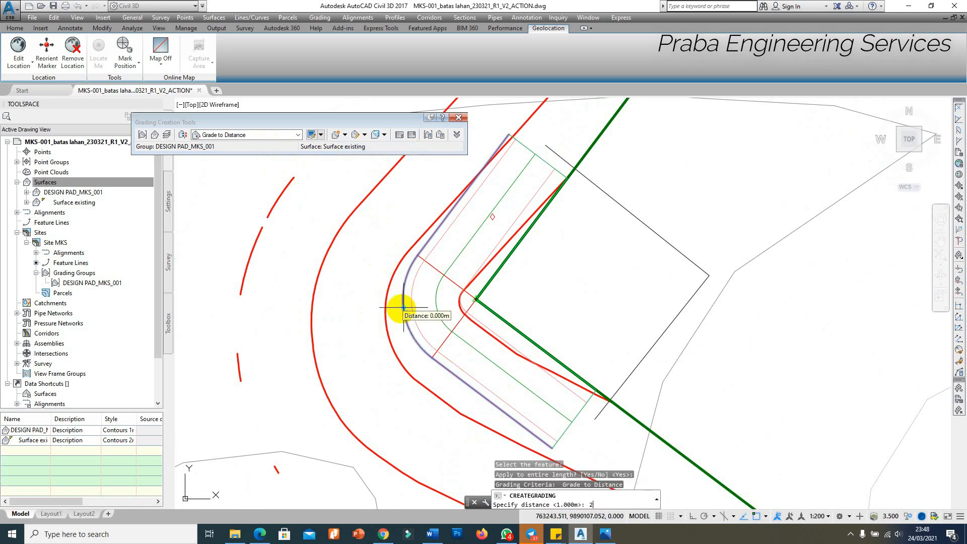
# Give the first bench a distance of 2.5 m and a slope projection in Grade format at 0.01%.
pyautogui.press('Return')
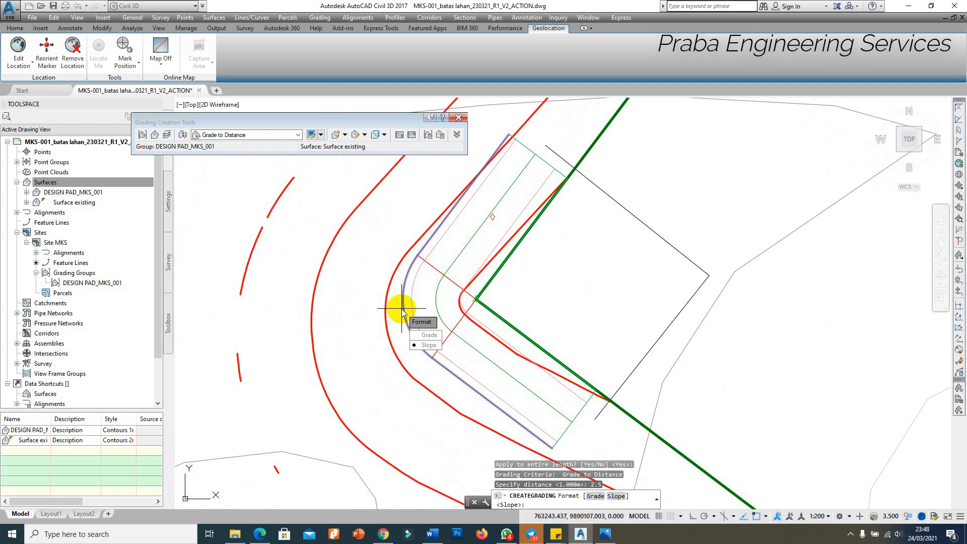
pyautogui.press('Return')
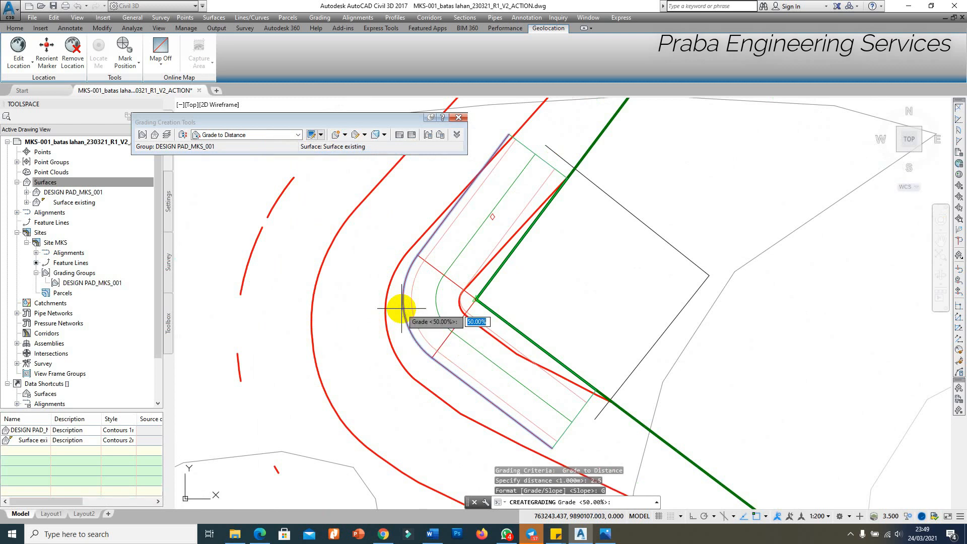
pyautogui.press('Return')
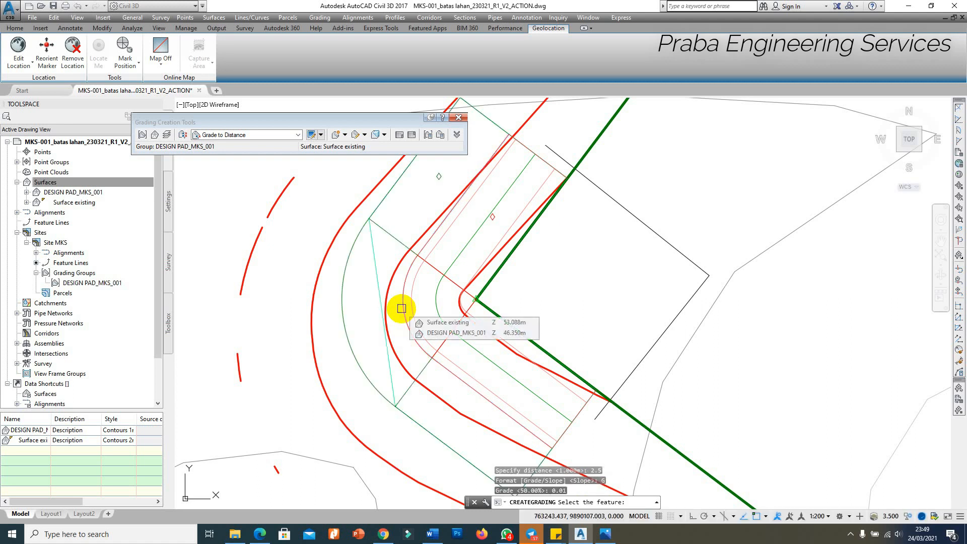
# Recheck the excavation depth and bench requirements in the Photos image, then return to the drawing.
pyautogui.scroll(-5, 402, 309)
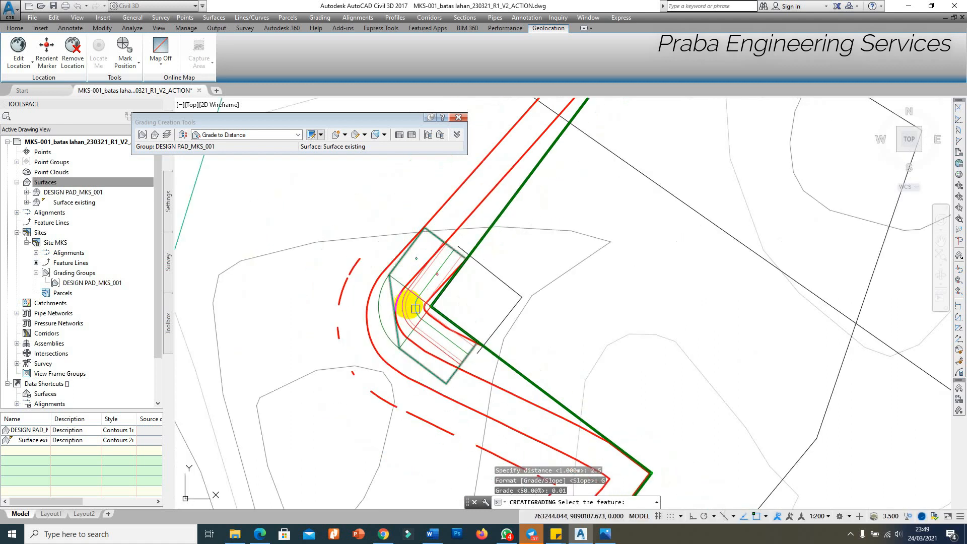
pyautogui.click(609, 539)
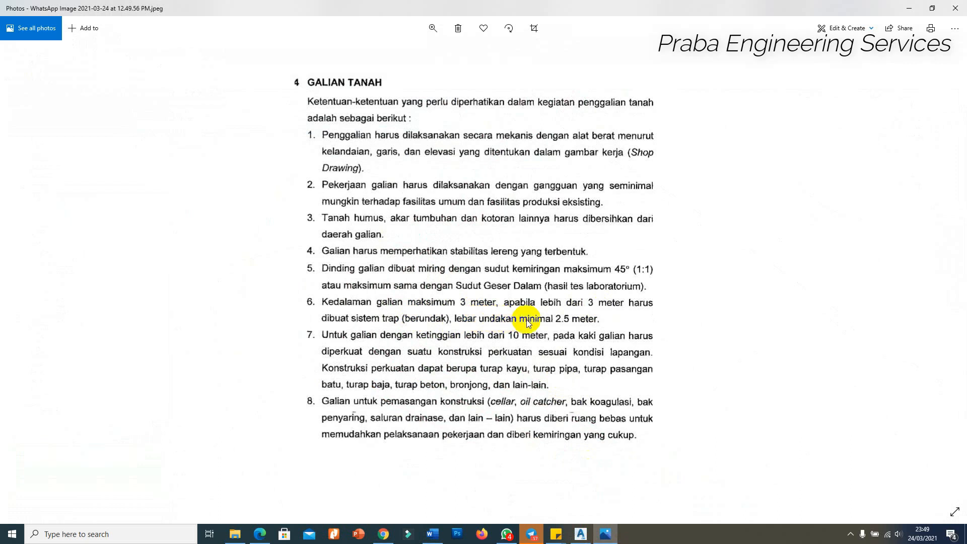
pyautogui.click(910, 8)
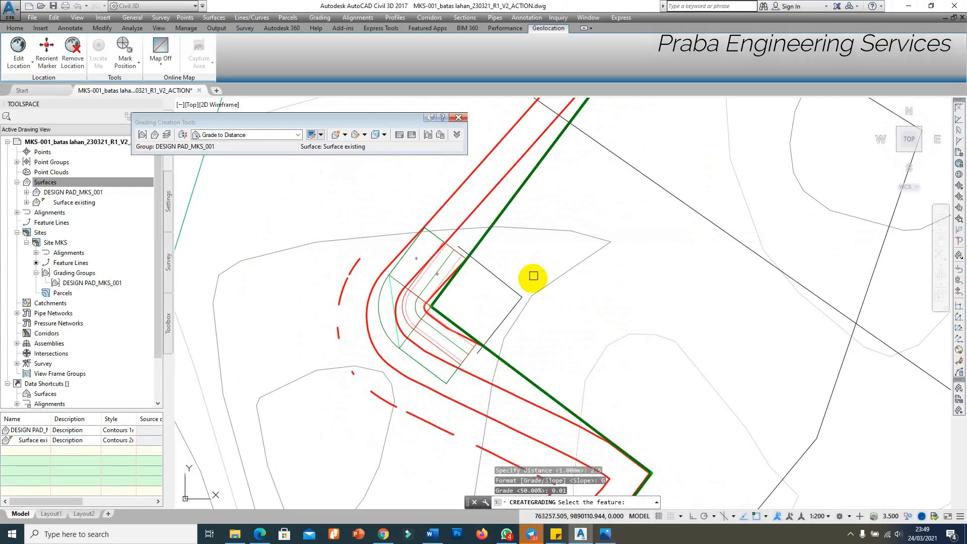
# Inspect the first bench's distance and grade in the Grading Editor, then close it without changes.
pyautogui.scroll(3, 403, 279)
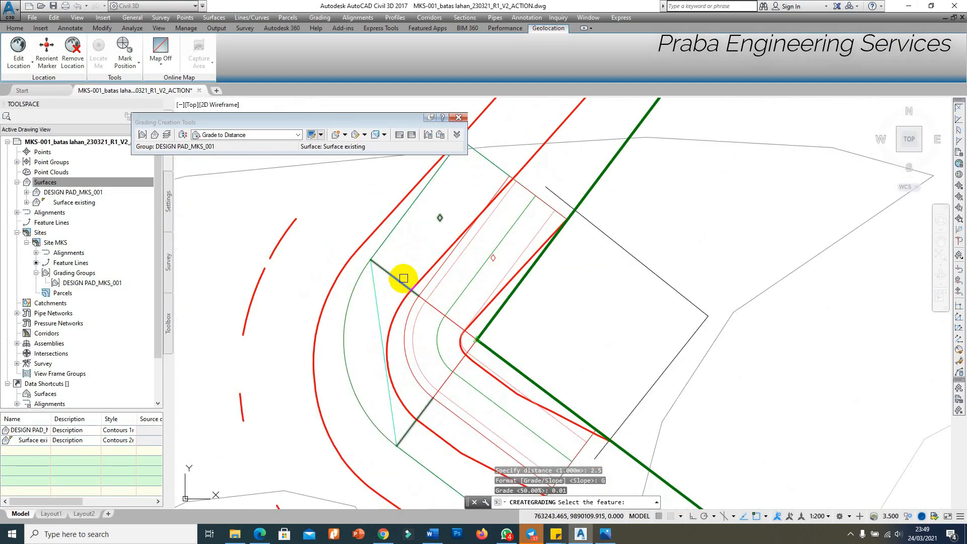
pyautogui.press('Escape')
pyautogui.click(397, 277)
pyautogui.rightClick(396, 279)
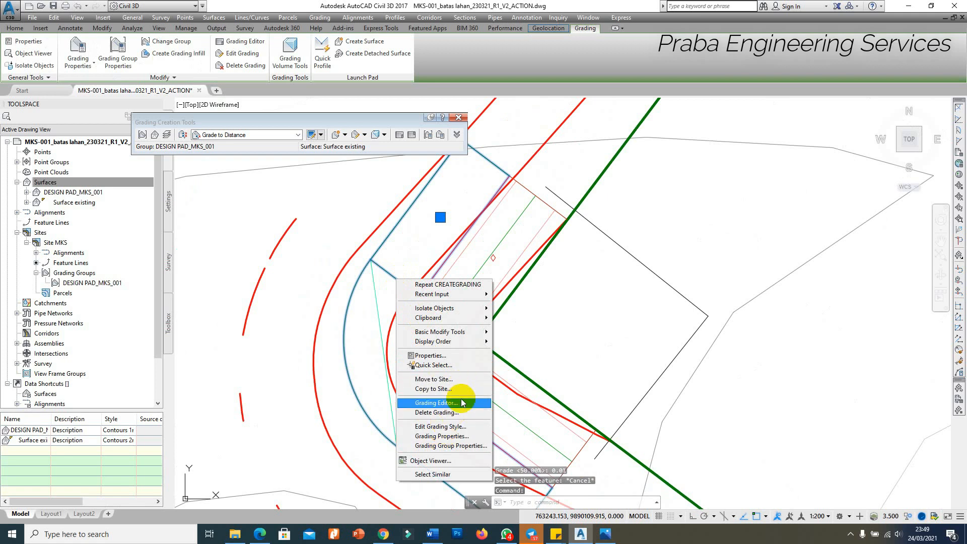
pyautogui.click(436, 403)
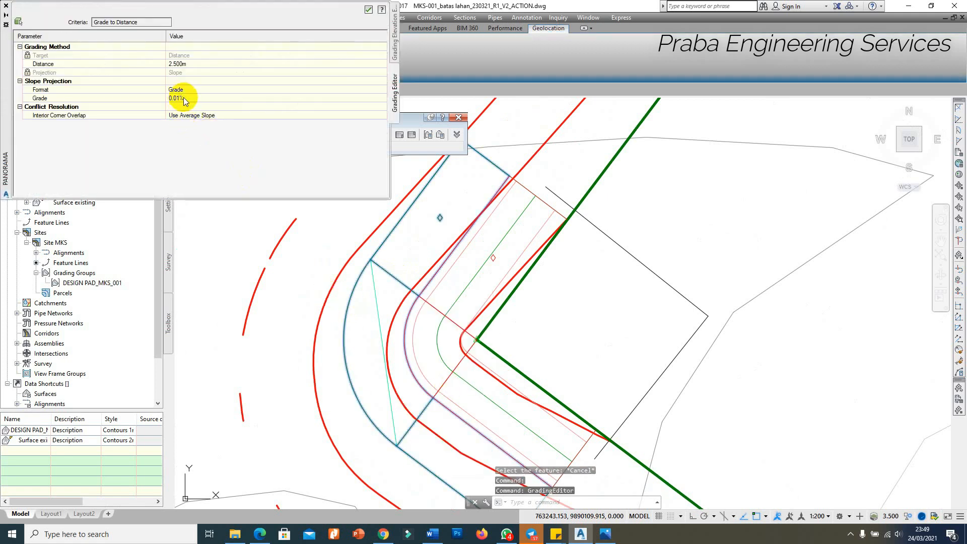
pyautogui.click(184, 99)
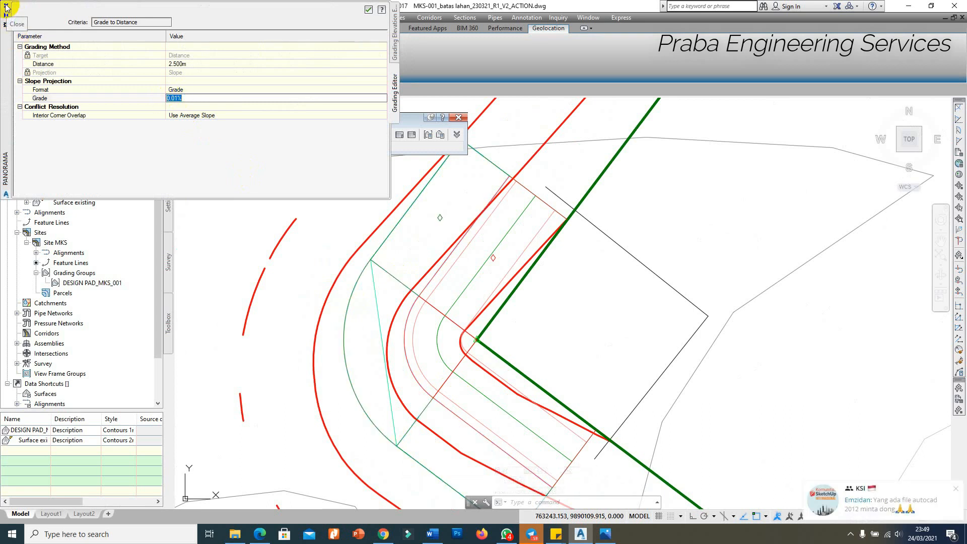
pyautogui.click(7, 6)
pyautogui.scroll(-3, 410, 291)
pyautogui.press('Escape')
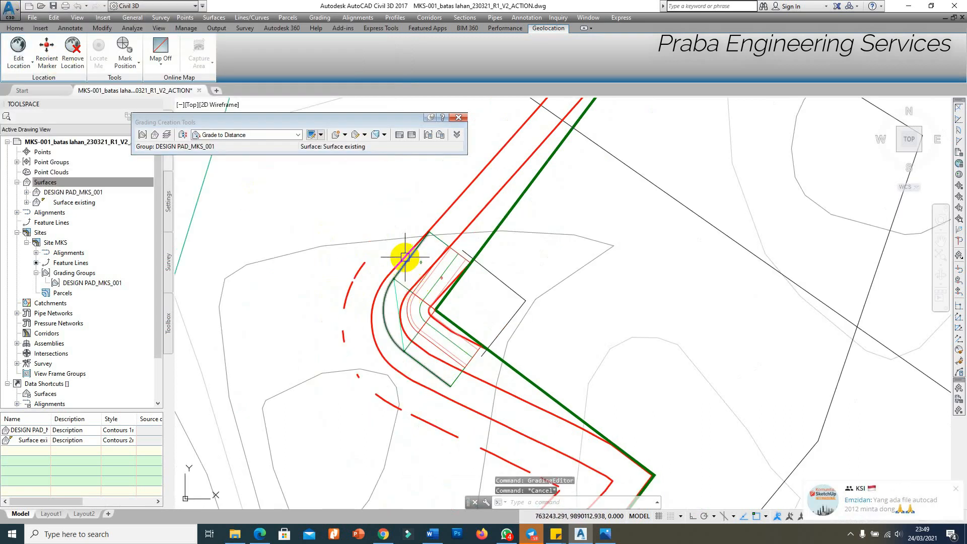
# Start a Grade to Elevation grading along the entire outer edge of the first bench.
pyautogui.click(297, 135)
pyautogui.click(255, 153)
pyautogui.click(345, 136)
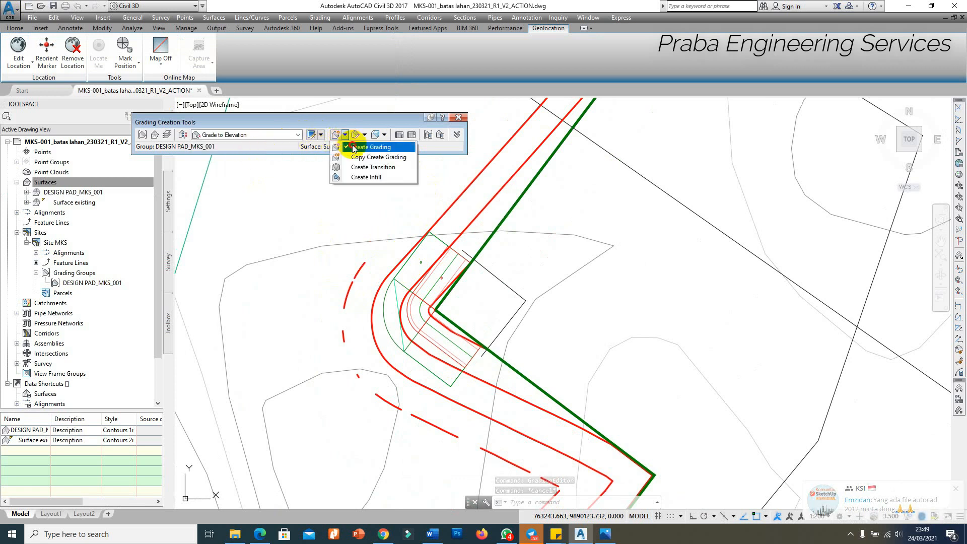
pyautogui.click(356, 147)
pyautogui.click(379, 308)
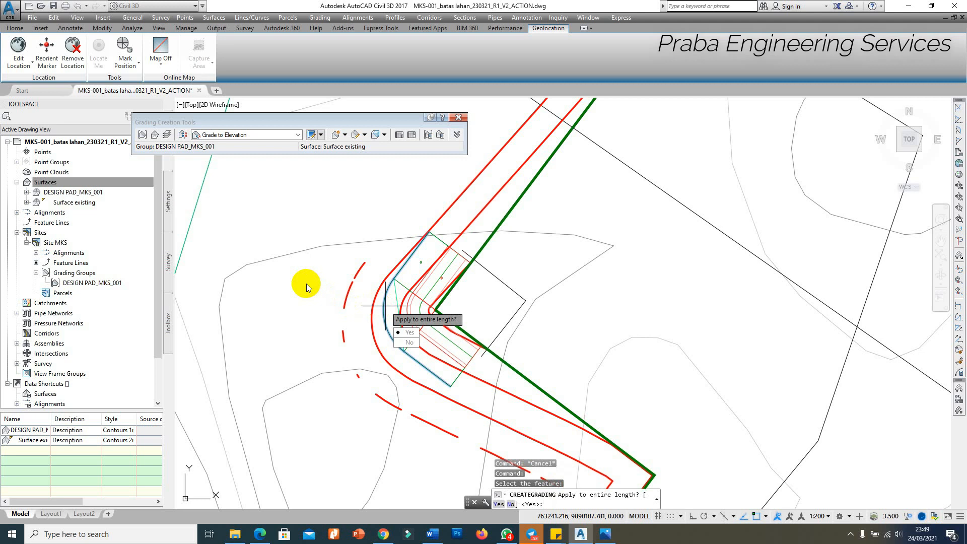
pyautogui.press('Return')
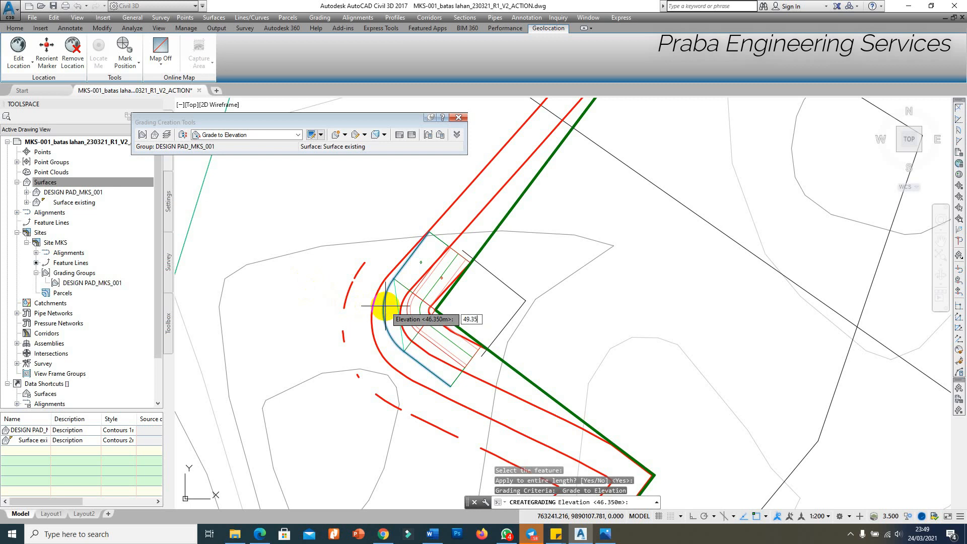
# Set the second slope's target elevation to 49.35 m, with cut and fill both in Slope format at 1:1.
pyautogui.press('Return')
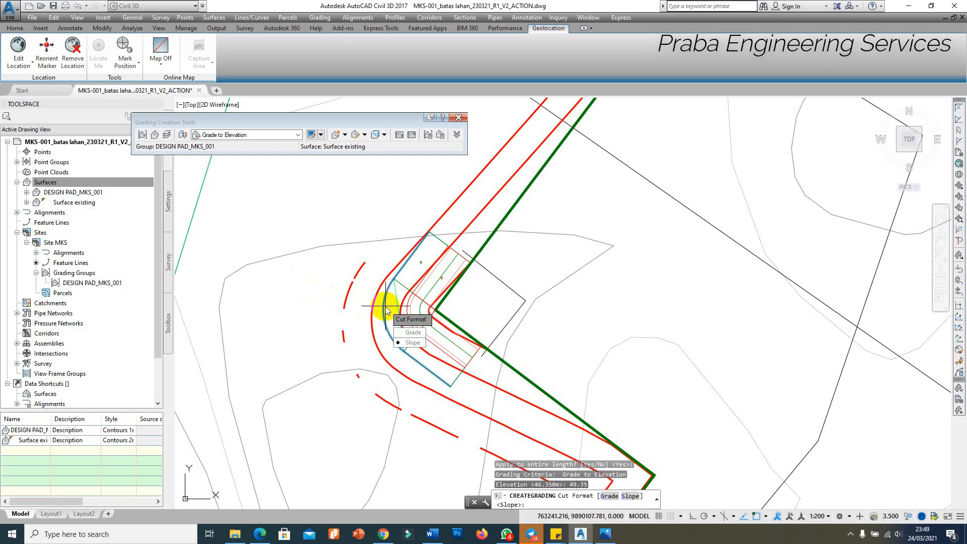
pyautogui.press('Return')
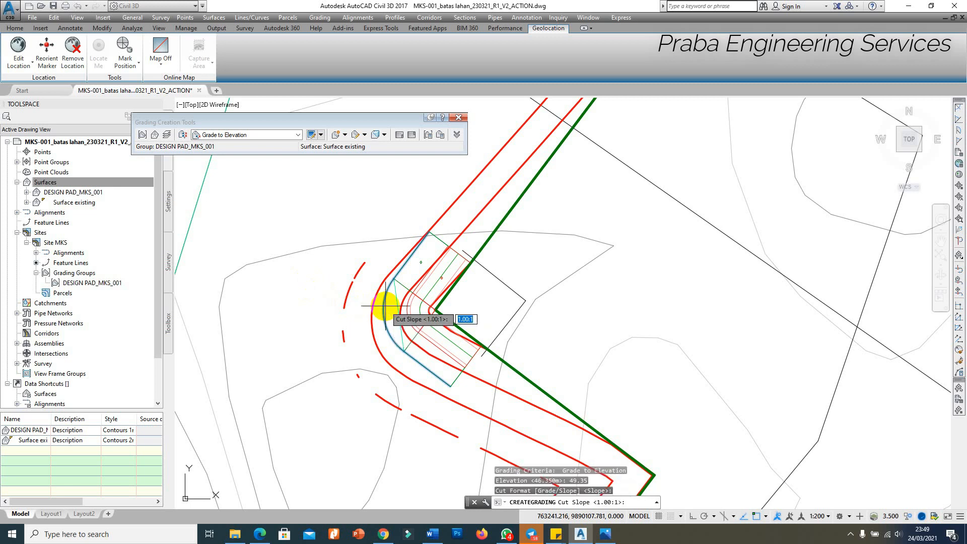
pyautogui.press('Return')
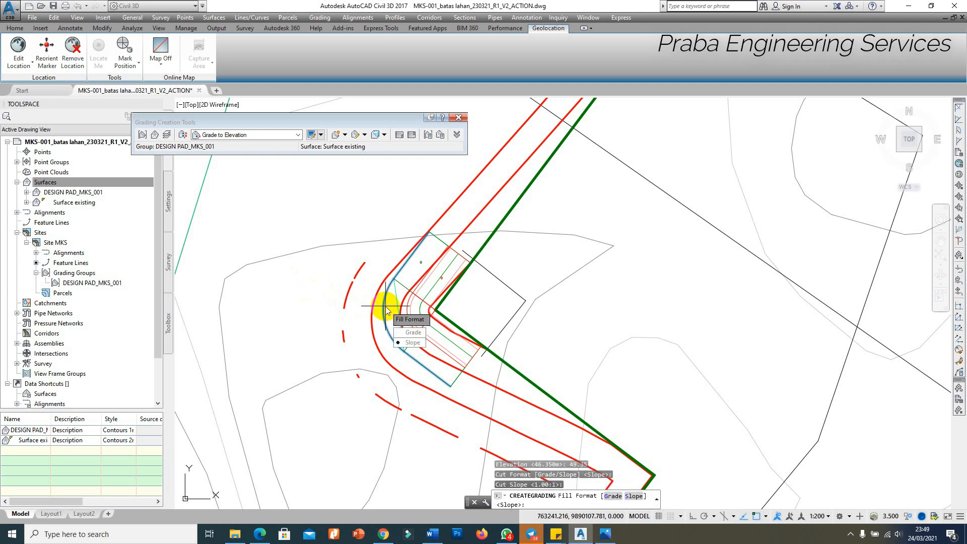
pyautogui.press('Return')
pyautogui.press('Return')
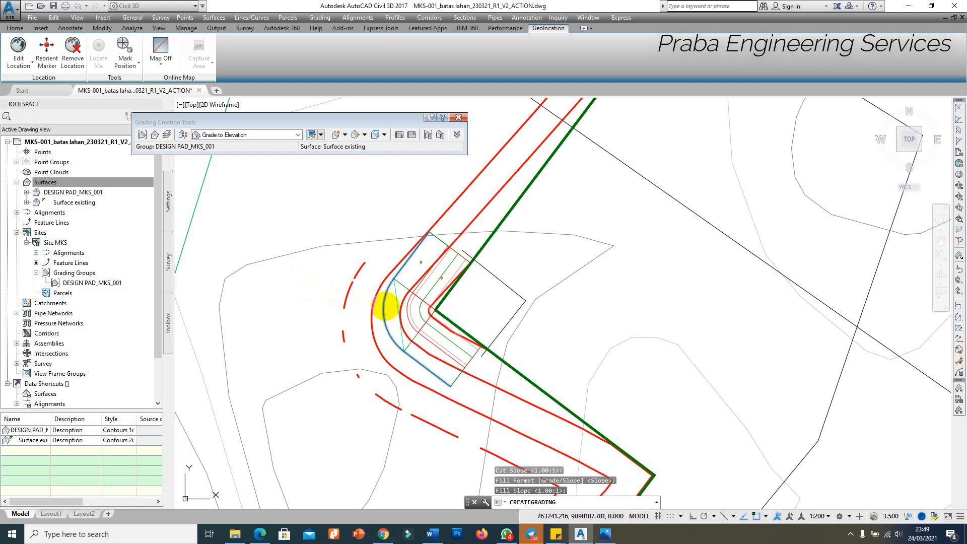
# Start a Grade to Distance grading along the entire outer edge of the second slope.
pyautogui.click(244, 135)
pyautogui.click(248, 145)
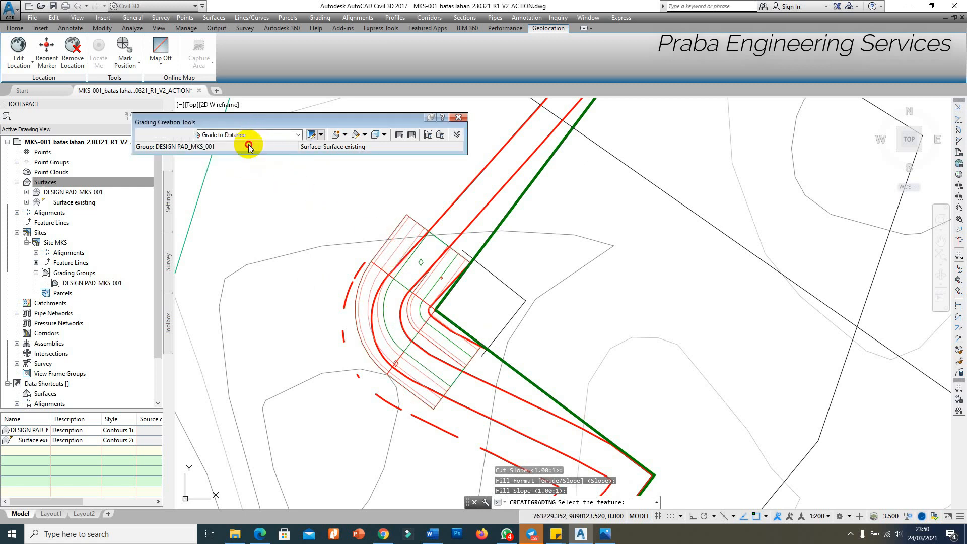
pyautogui.click(344, 134)
pyautogui.press('Escape')
pyautogui.press('Escape')
pyautogui.click(382, 245)
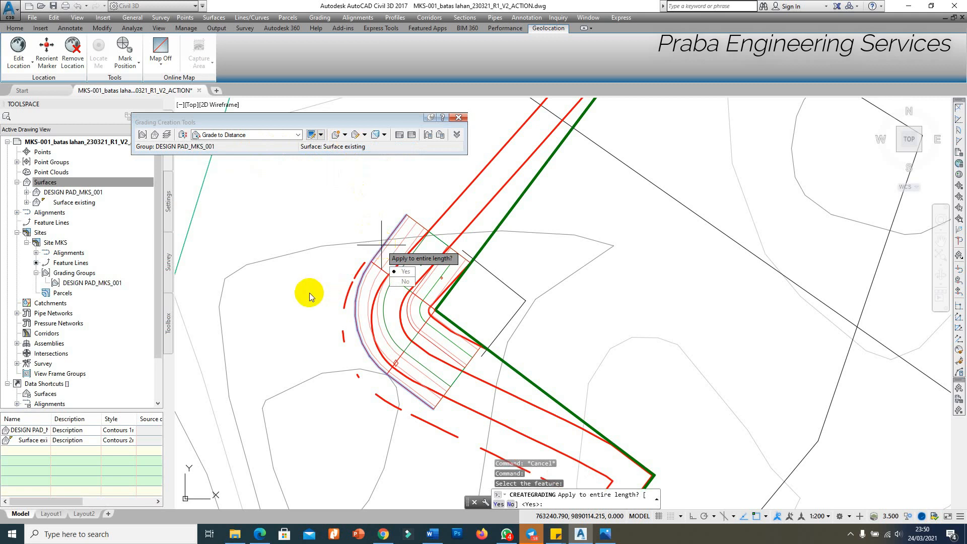
pyautogui.press('Return')
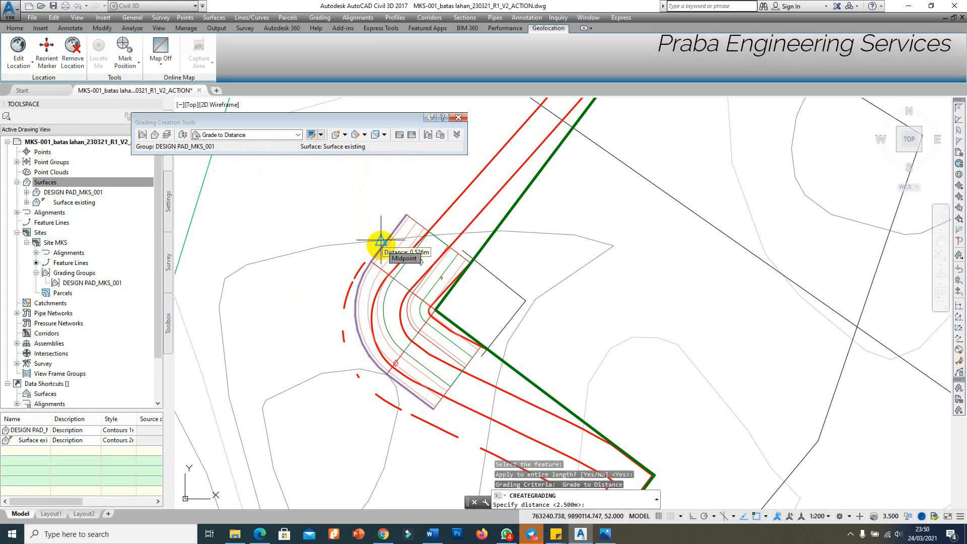
# Create the second bench with a distance of 2.5 m and Grade format at 0.01%.
pyautogui.press('Return')
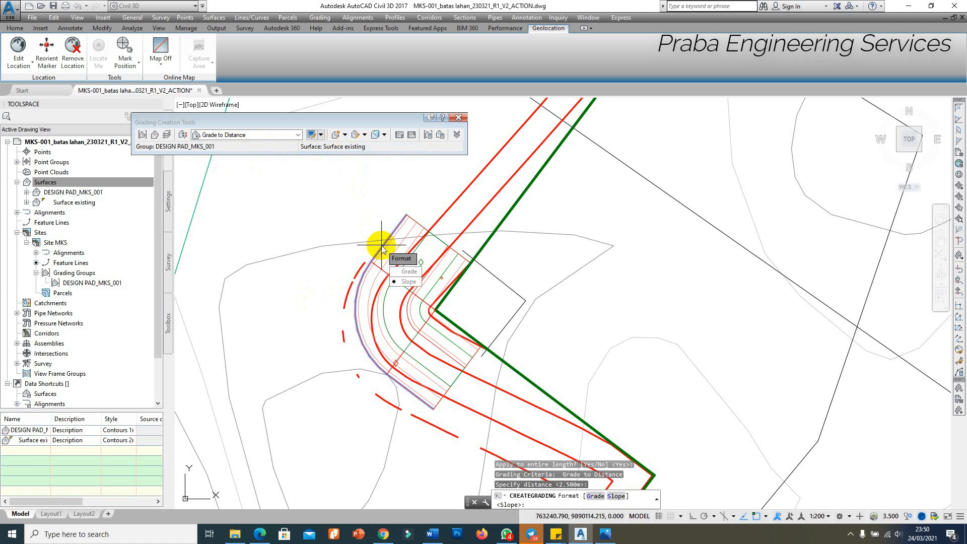
pyautogui.press('Return')
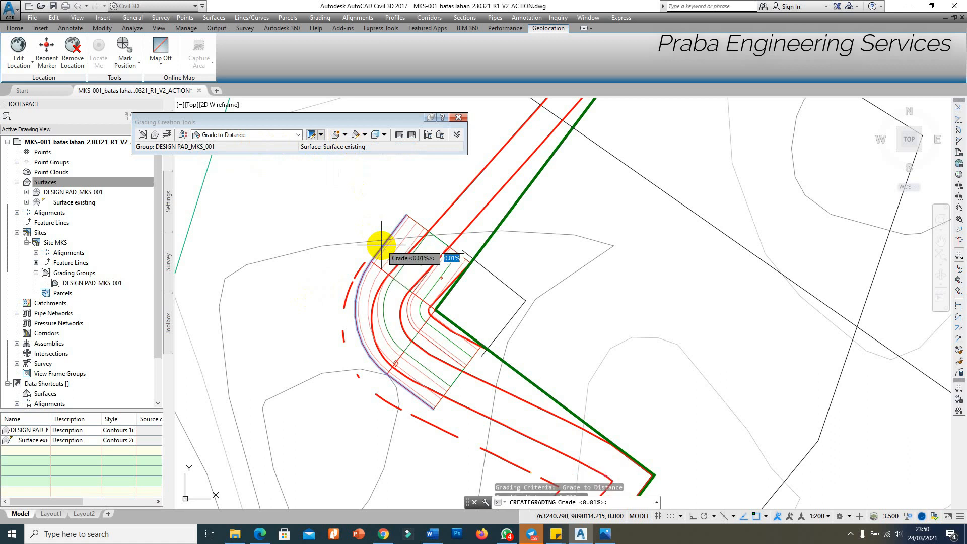
pyautogui.press('Return')
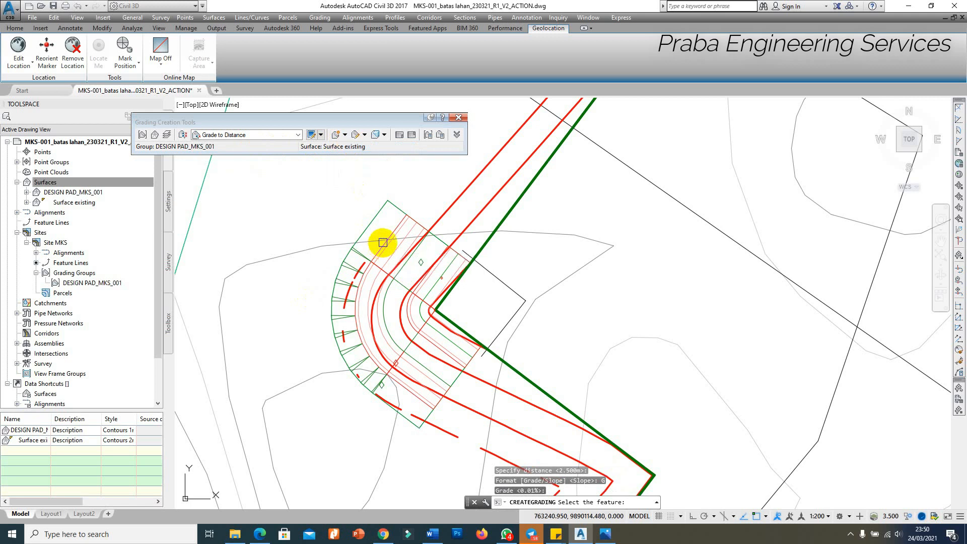
# Start a Grade to Surface grading along the entire outer edge of the second bench.
pyautogui.click(265, 135)
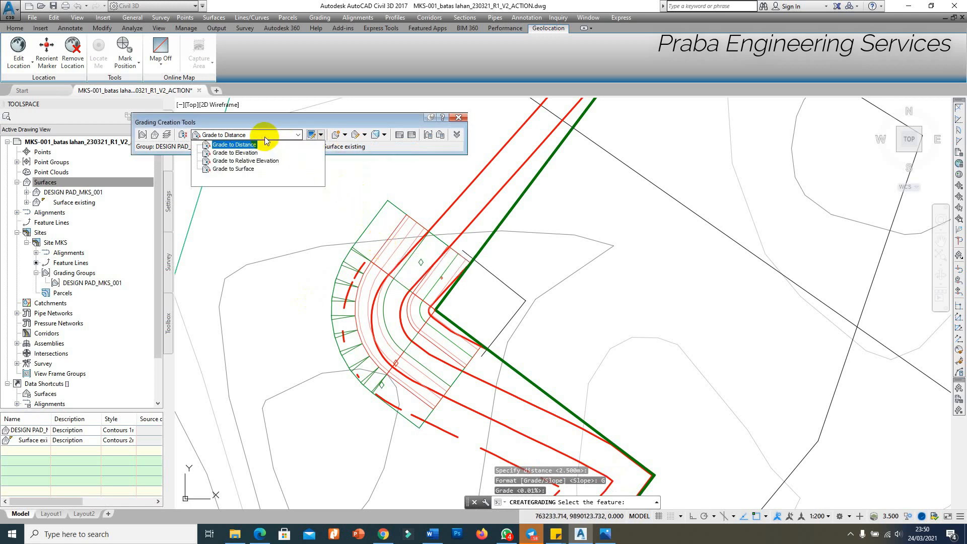
pyautogui.click(247, 169)
pyautogui.click(345, 134)
pyautogui.click(352, 146)
pyautogui.click(369, 231)
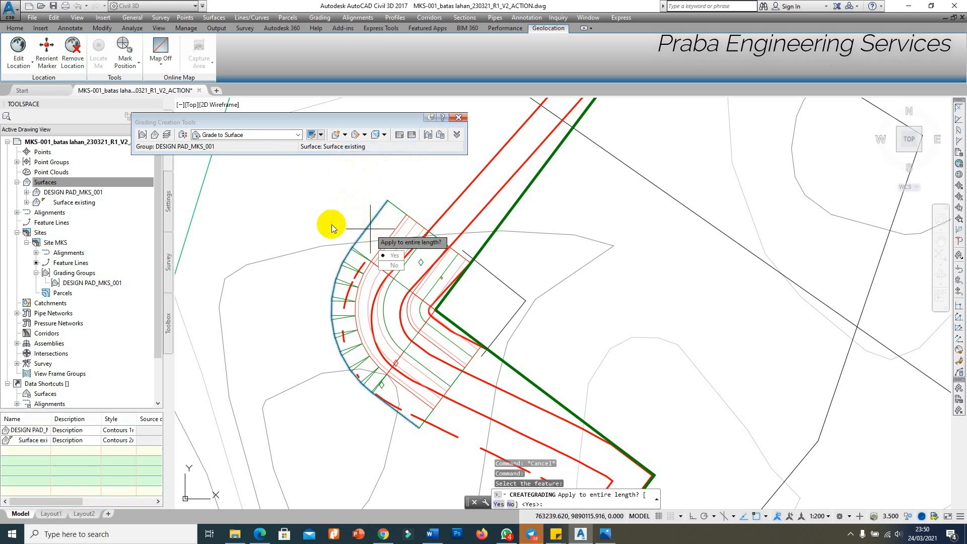
pyautogui.press('Return')
# Finish the surface grading with cut and fill both in Slope format at 1:1.
pyautogui.press('Return')
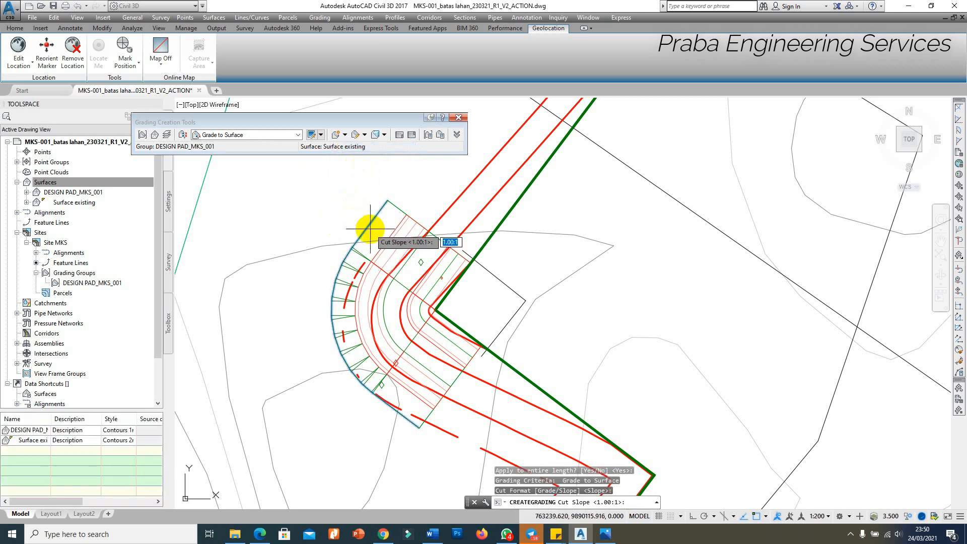
pyautogui.press('Return')
pyautogui.press('Return')
pyautogui.press('Return')
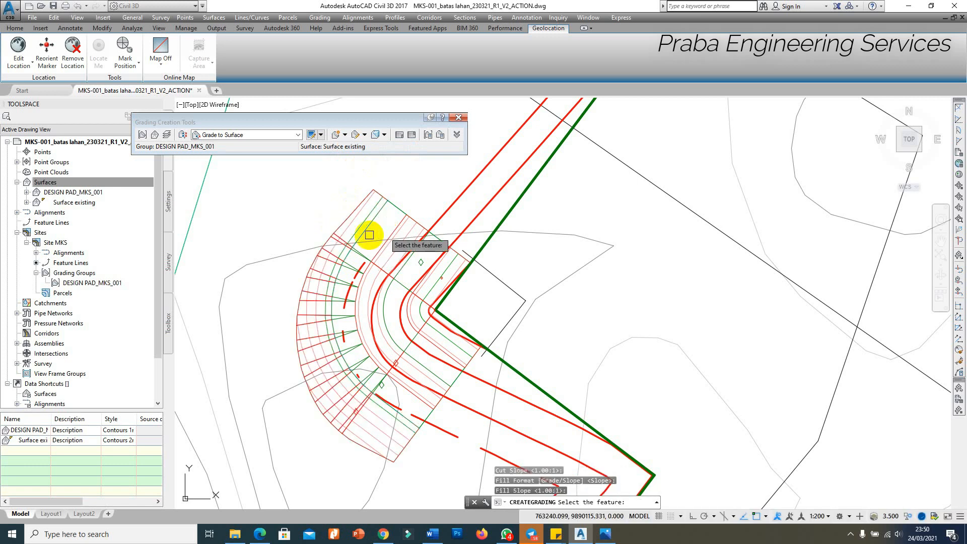
pyautogui.press('Escape')
# Inspect the DESIGN PAD_MKS_001 surface of the corner gradings in the Object Viewer, orbiting it in 3D.
pyautogui.scroll(3, 312, 318)
pyautogui.click(317, 301)
pyautogui.scroll(-3, 316, 301)
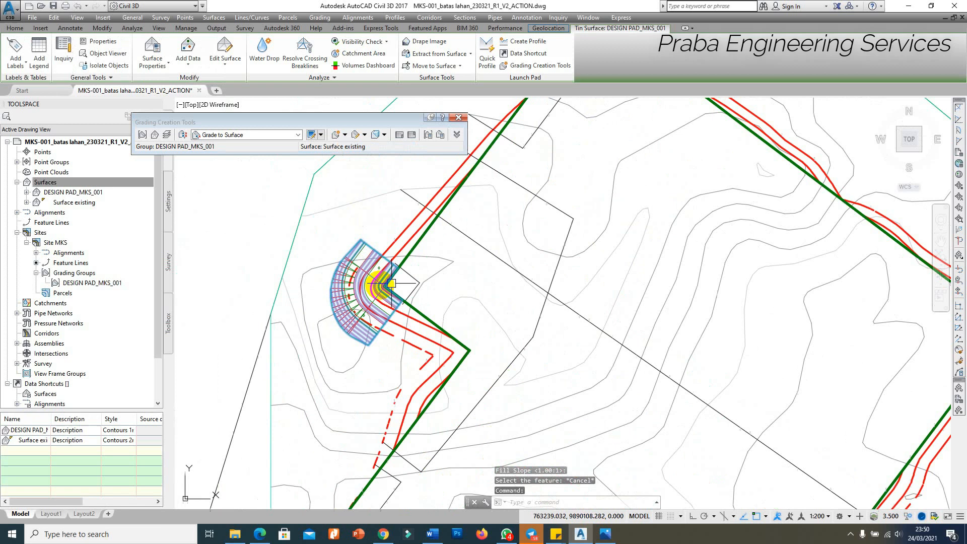
pyautogui.rightClick(484, 277)
pyautogui.click(526, 414)
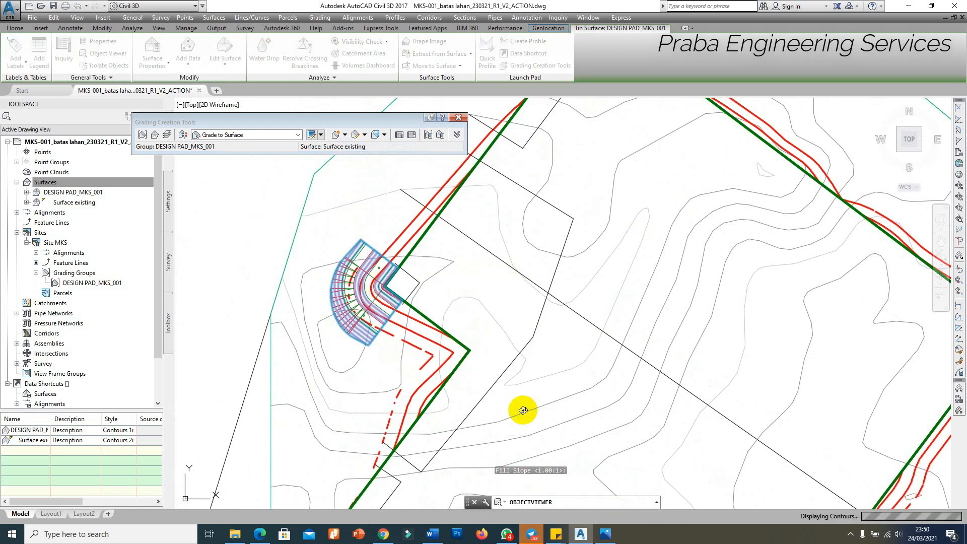
pyautogui.moveTo(445, 366)
pyautogui.mouseDown()
pyautogui.moveTo(434, 298)
pyautogui.moveTo(393, 308)
pyautogui.mouseUp()
pyautogui.press('Escape')
# Query the ID coordinates of a point on the second bench's edge and another on the outer daylight line.
pyautogui.scroll(4, 333, 316)
pyautogui.scroll(2, 389, 314)
pyautogui.scroll(-2, 471, 285)
pyautogui.scroll(4, 466, 307)
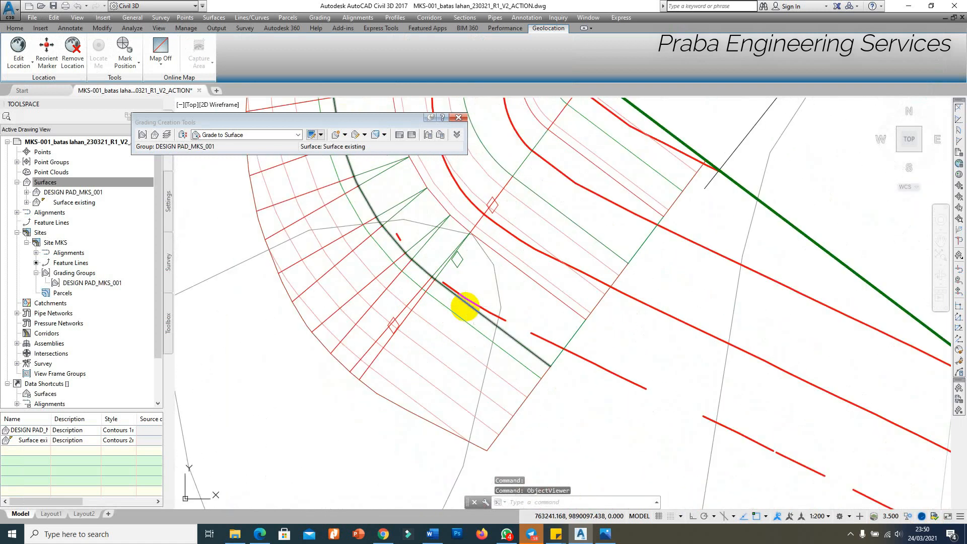
pyautogui.write('id')
pyautogui.press('Return')
pyautogui.scroll(2, 443, 311)
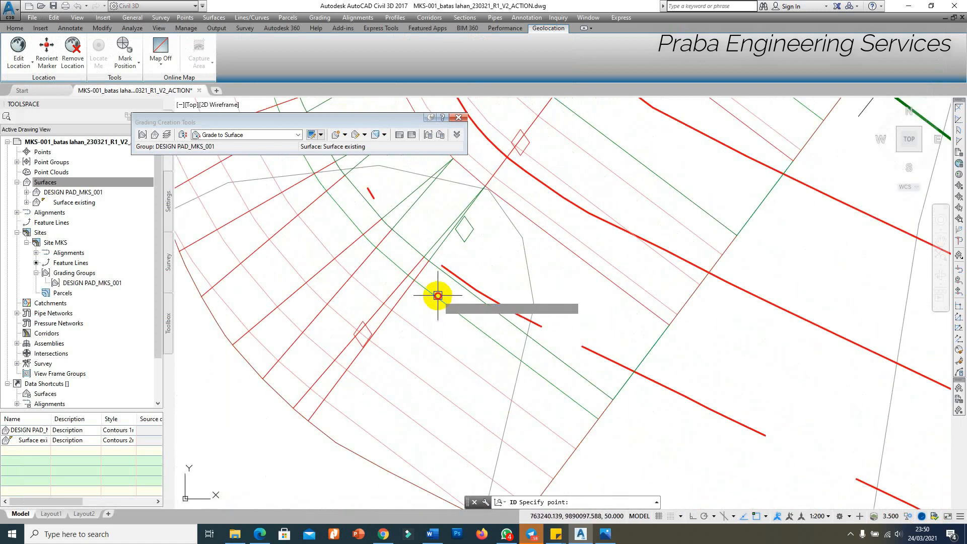
pyautogui.click(438, 295)
pyautogui.press('Return')
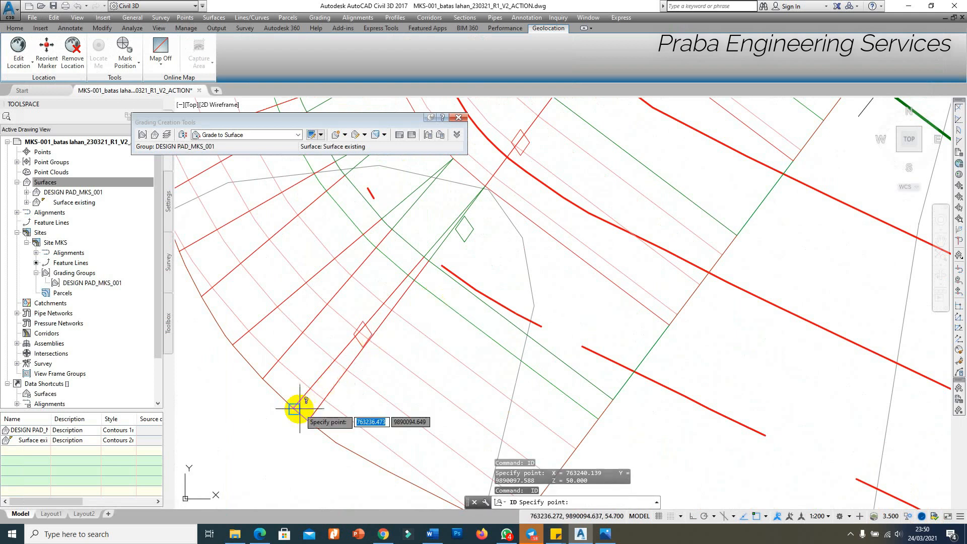
pyautogui.click(286, 400)
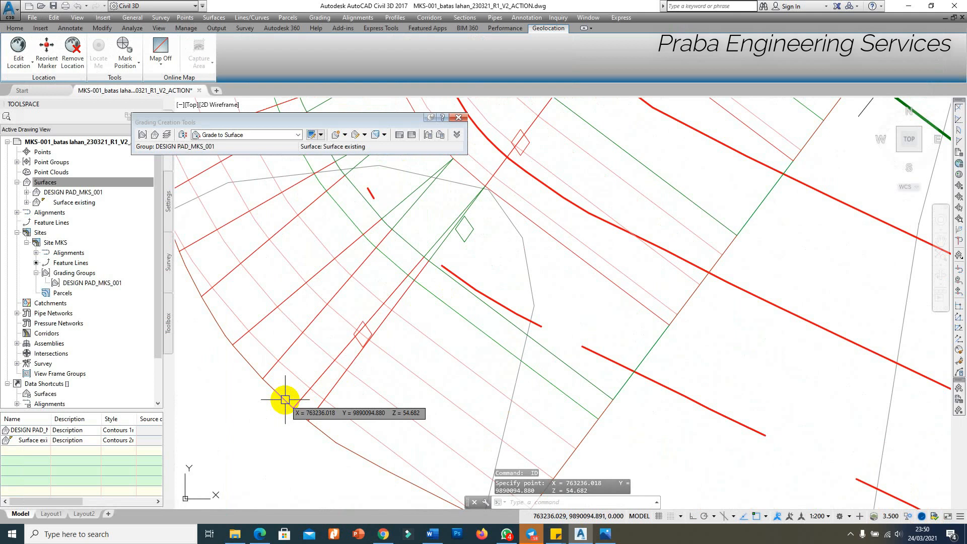
# Examine the finished corner gradings and the straight pad edge running northeast from them.
pyautogui.scroll(-3, 454, 335)
pyautogui.scroll(2, 389, 321)
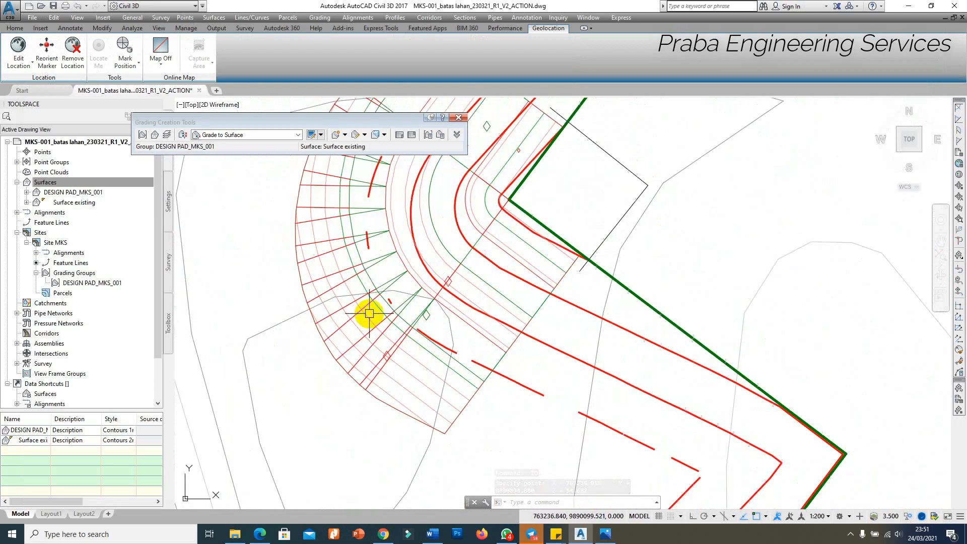
pyautogui.scroll(2, 349, 345)
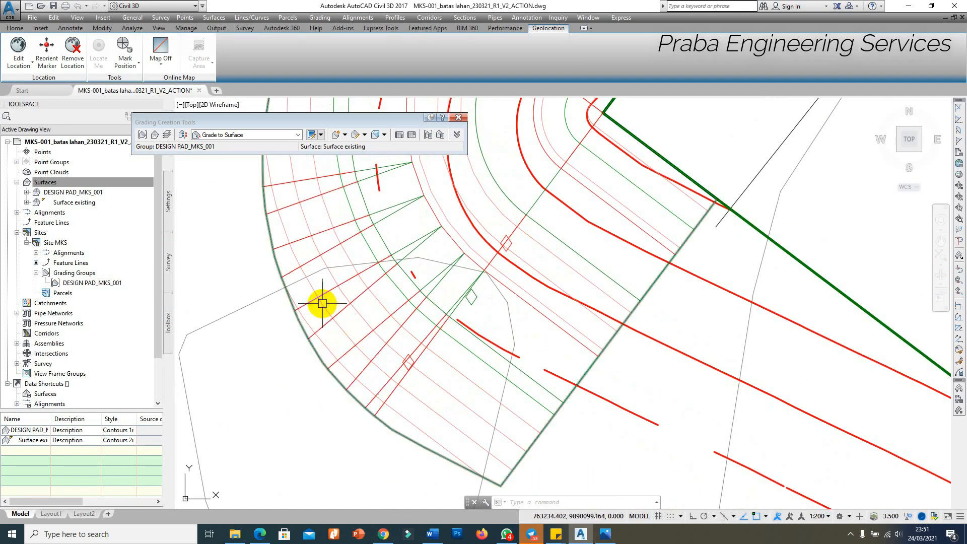
pyautogui.scroll(-2, 348, 339)
pyautogui.scroll(-2, 344, 336)
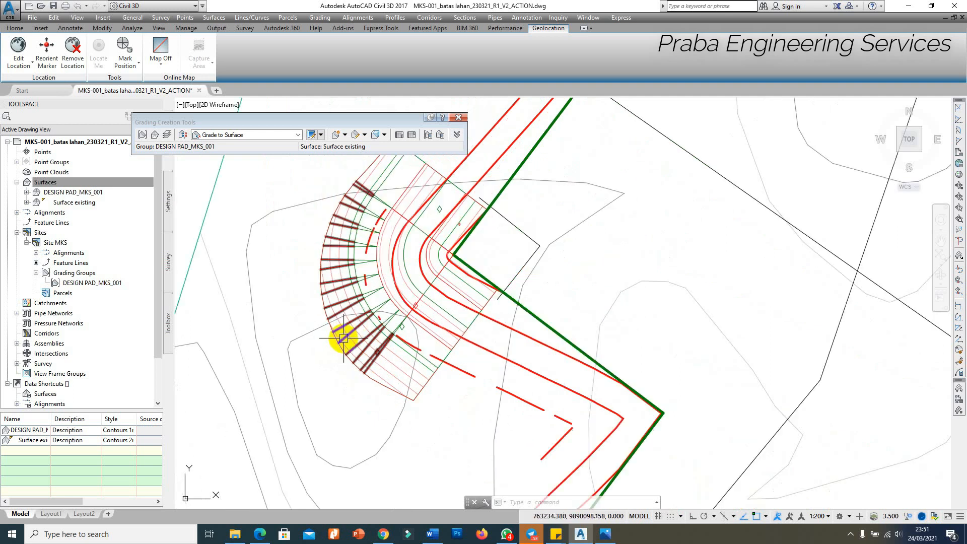
pyautogui.scroll(-2, 349, 349)
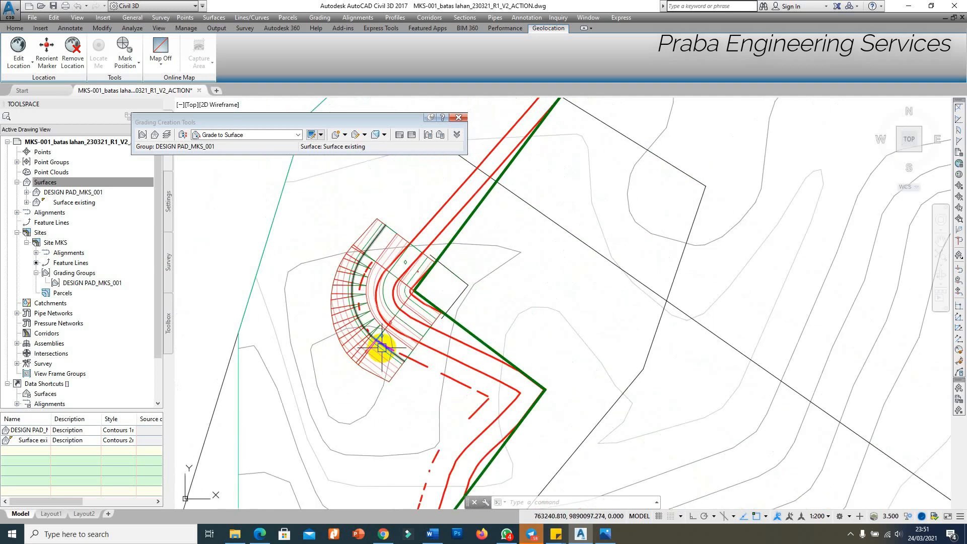
pyautogui.scroll(3, 431, 334)
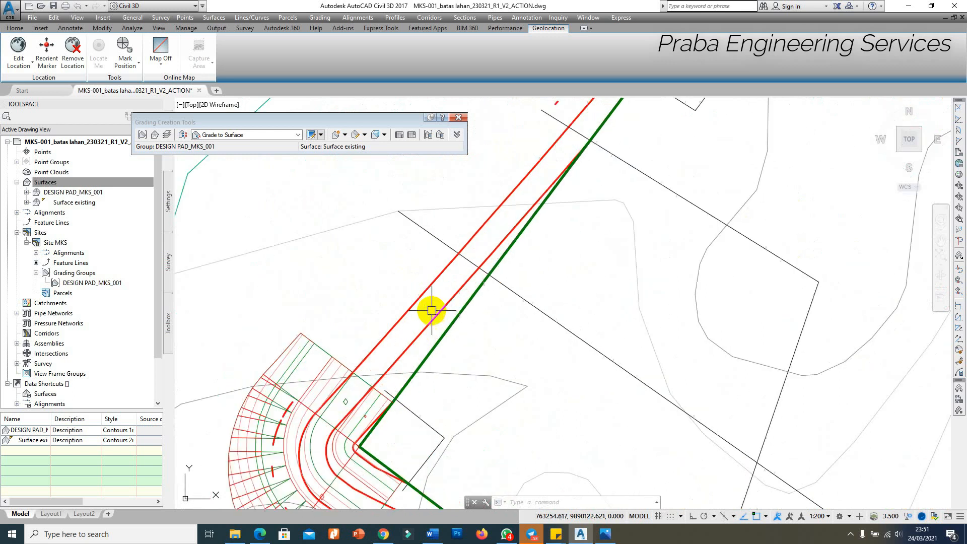
pyautogui.scroll(-2, 433, 310)
pyautogui.scroll(2, 410, 313)
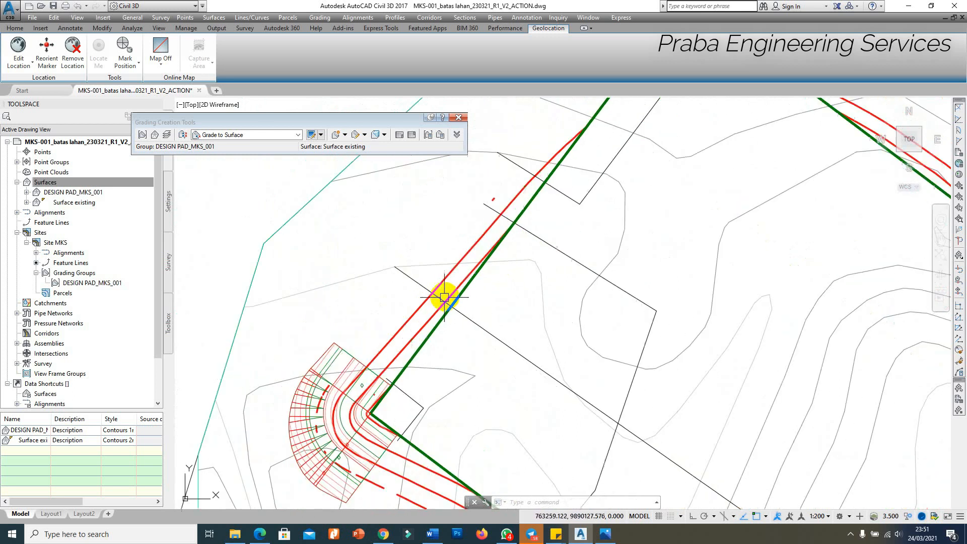
pyautogui.scroll(2, 452, 274)
pyautogui.scroll(-2, 418, 304)
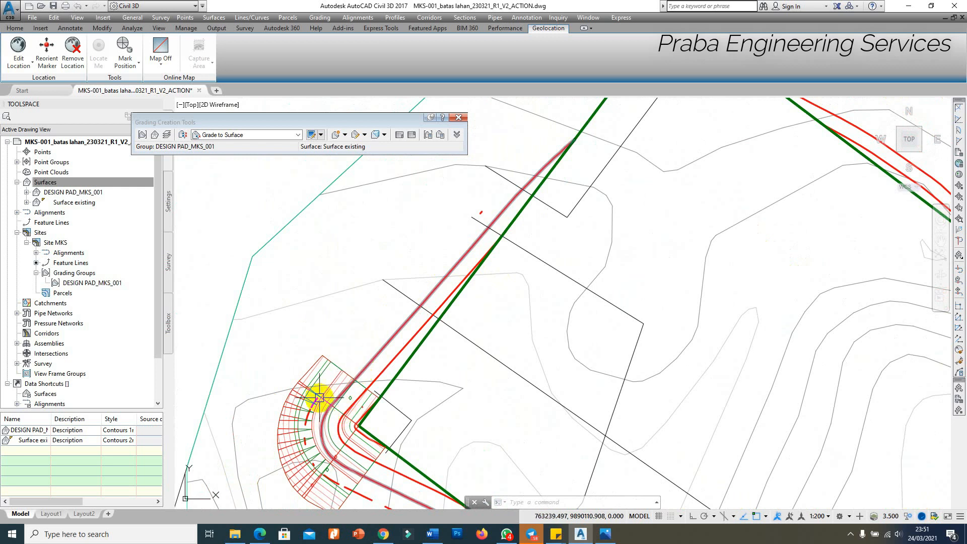
# Start a Grade to Elevation grading on the pad feature line, with the grading side northwest of the straight edge beyond the corner.
pyautogui.click(300, 134)
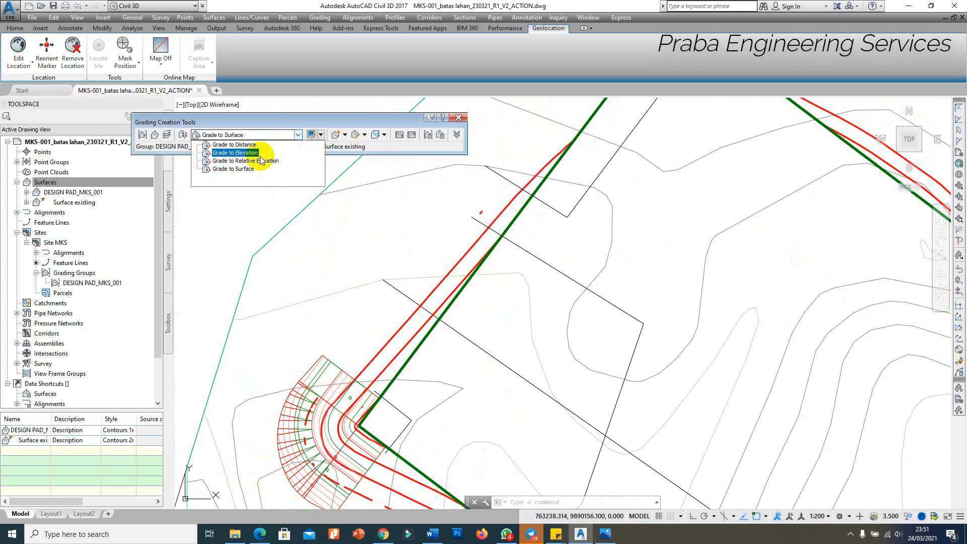
pyautogui.click(241, 154)
pyautogui.click(241, 154)
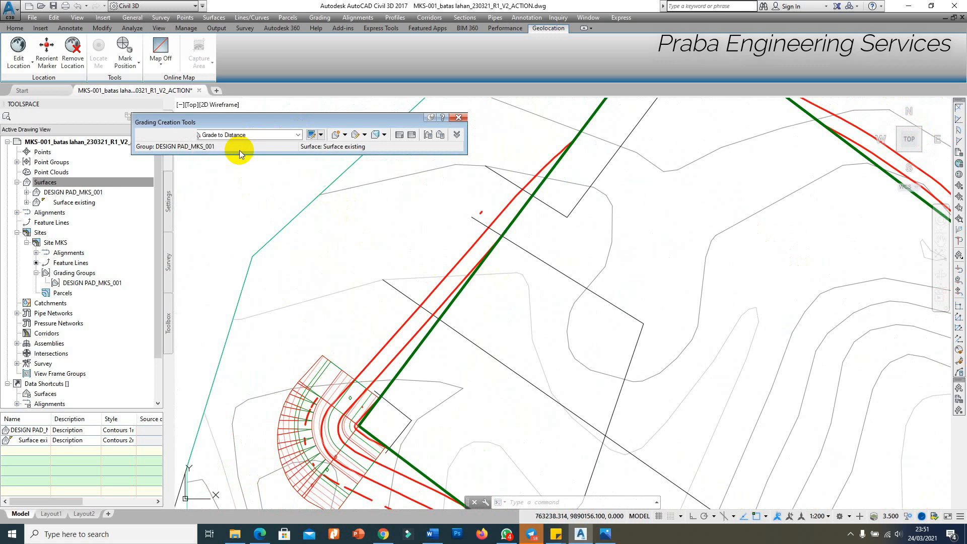
pyautogui.click(346, 135)
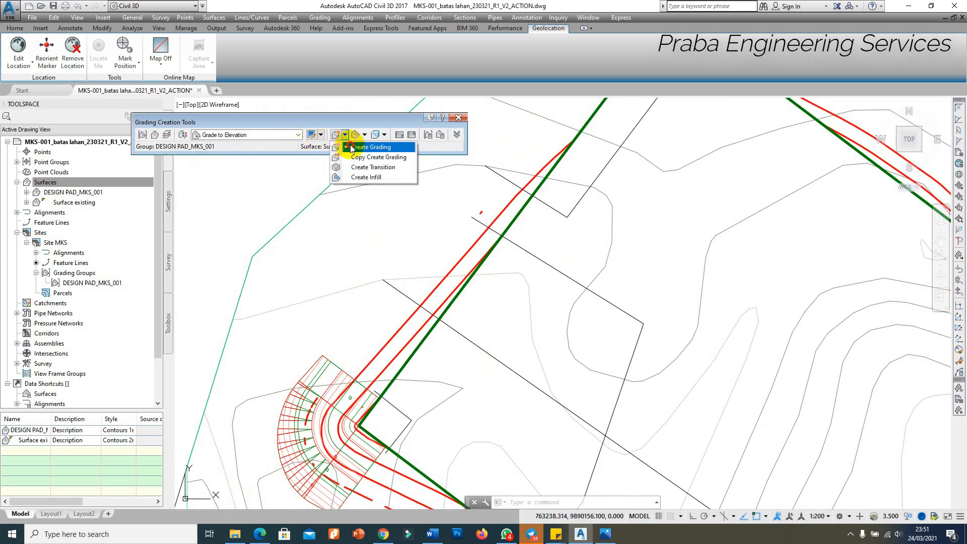
pyautogui.click(351, 147)
pyautogui.scroll(1, 493, 216)
pyautogui.scroll(-1, 506, 241)
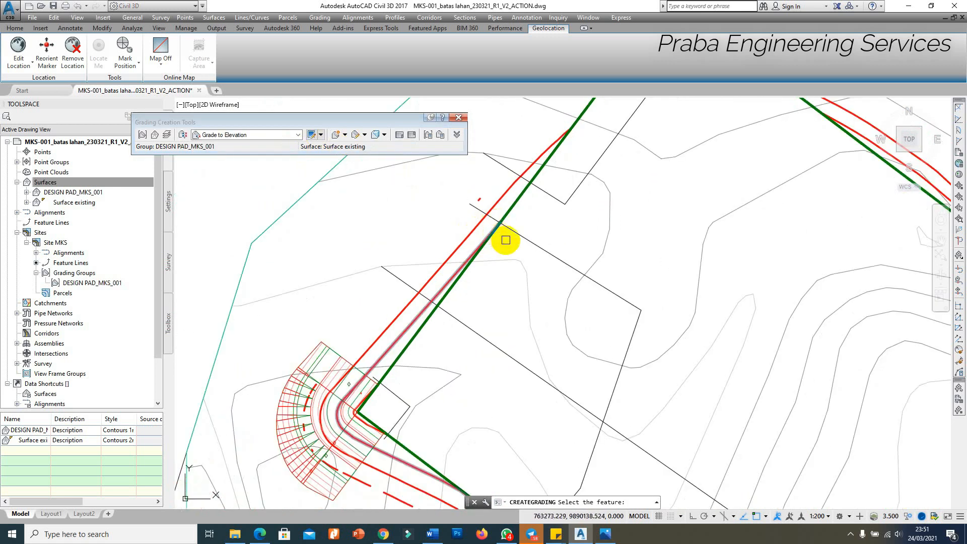
pyautogui.click(516, 207)
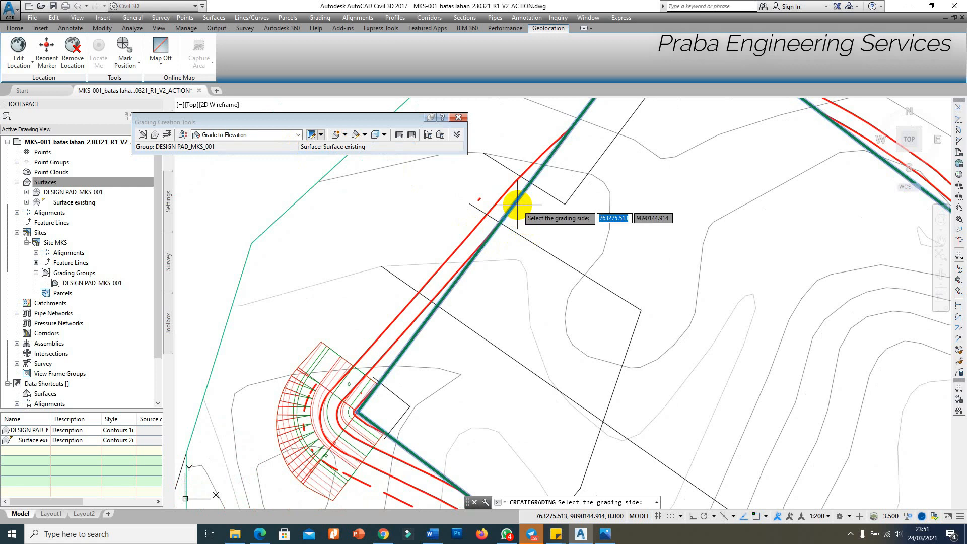
pyautogui.scroll(2, 498, 214)
pyautogui.click(413, 203)
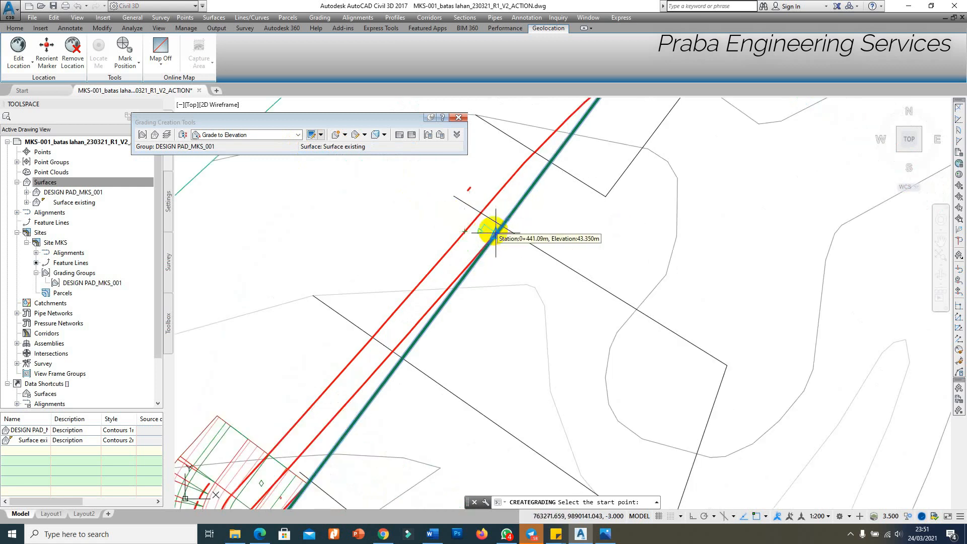
# Limit the new grading to the straight edge from station 0+442.78 m to station 0+475.64 m.
pyautogui.click(477, 235)
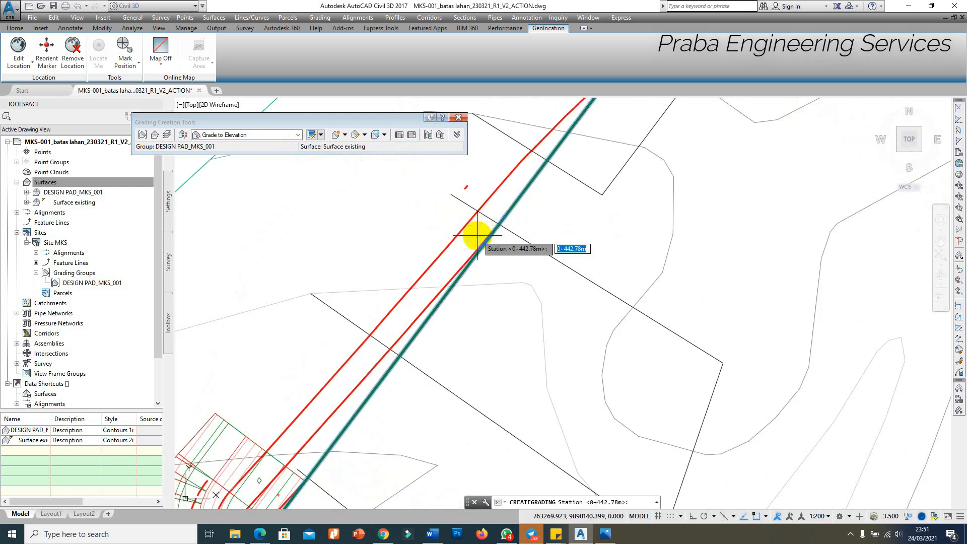
pyautogui.scroll(-1, 478, 234)
pyautogui.press('Return')
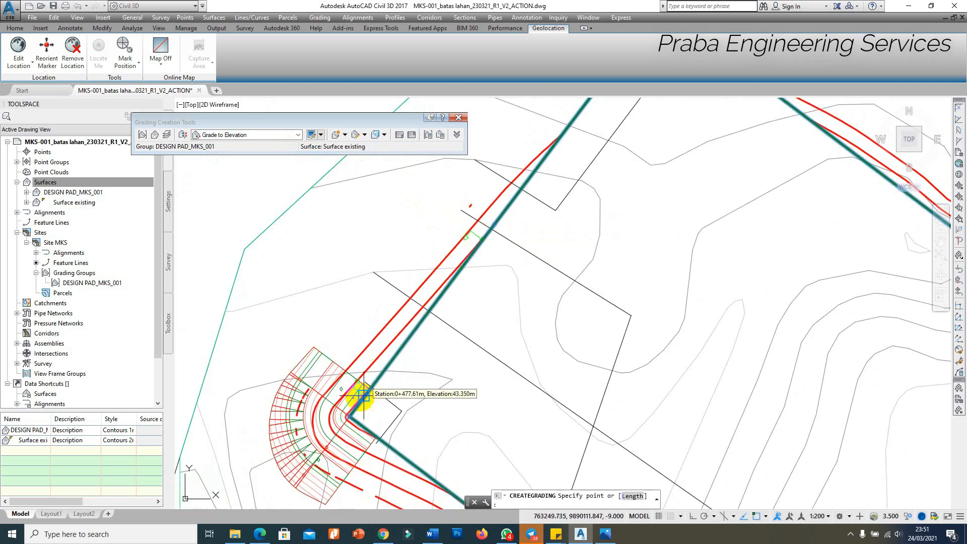
pyautogui.scroll(5, 361, 396)
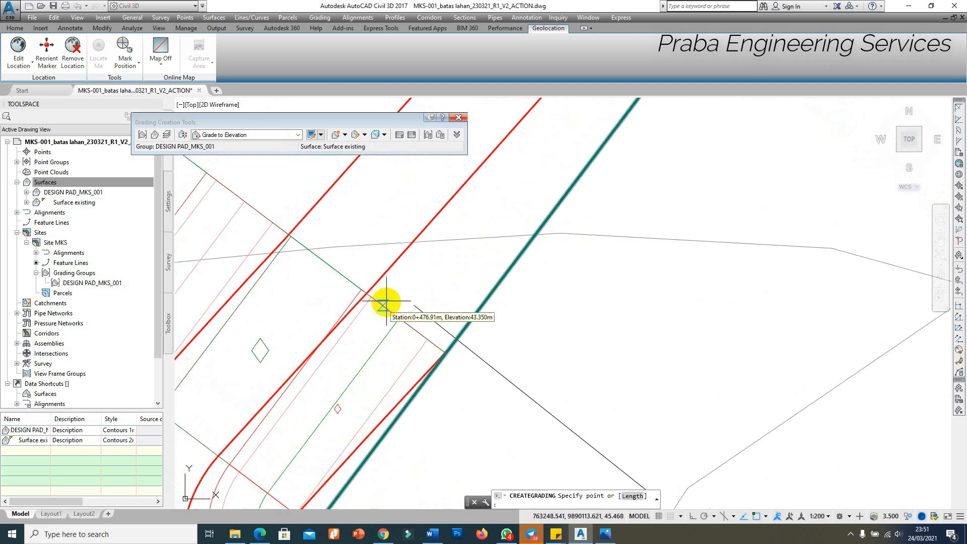
pyautogui.click(386, 252)
pyautogui.press('Return')
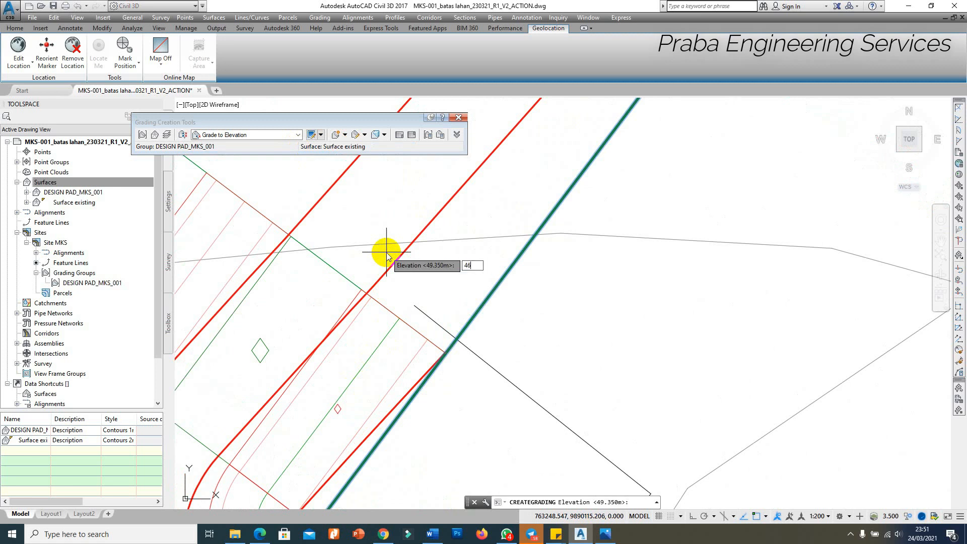
# Set the slope's target elevation to 46.35 m, with cut and fill both in Slope format at 1:1.
pyautogui.press('Return')
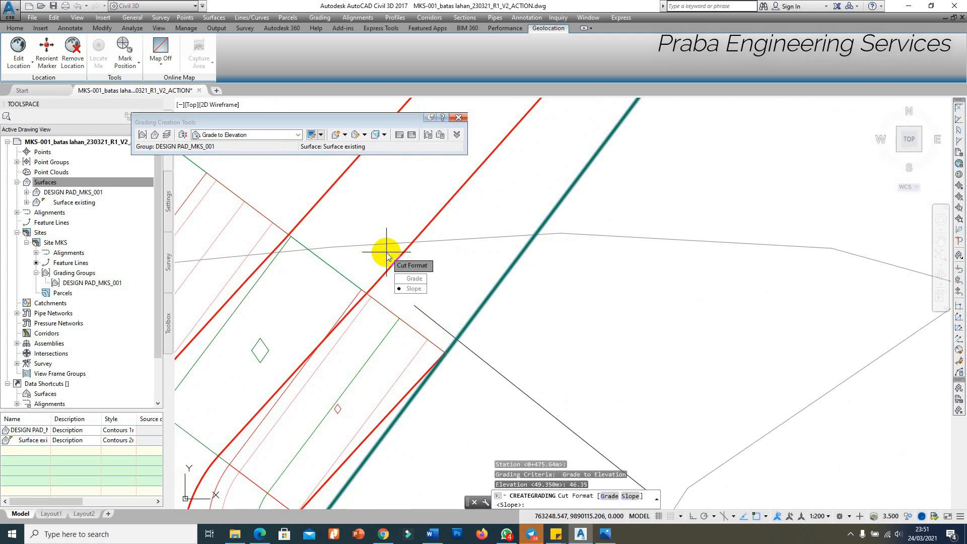
pyautogui.press('Return')
pyautogui.press('Return')
pyautogui.press('Return')
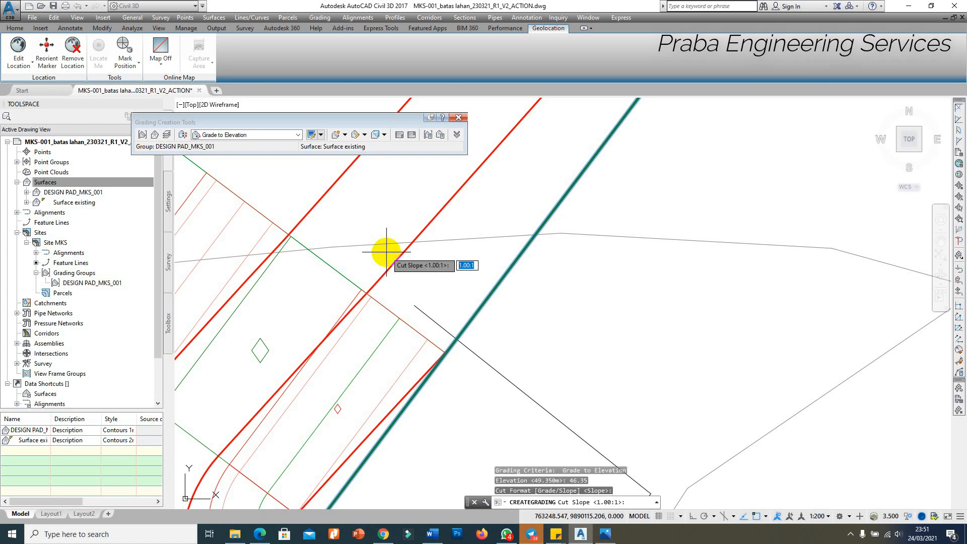
pyautogui.press('Return')
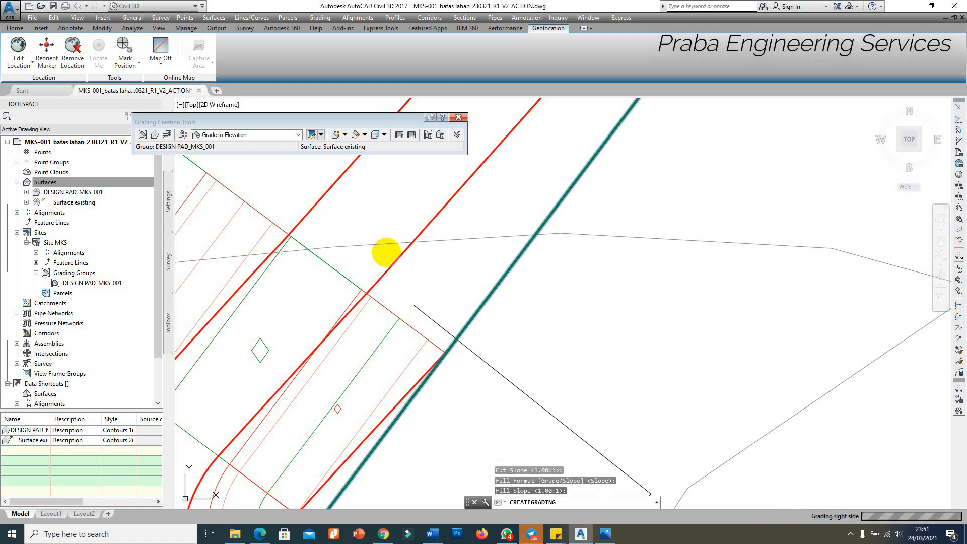
# Add a 2.5 m Grade to Distance bench at 0.01% grade along the entire outer edge of the new straight slope.
pyautogui.scroll(-2, 404, 266)
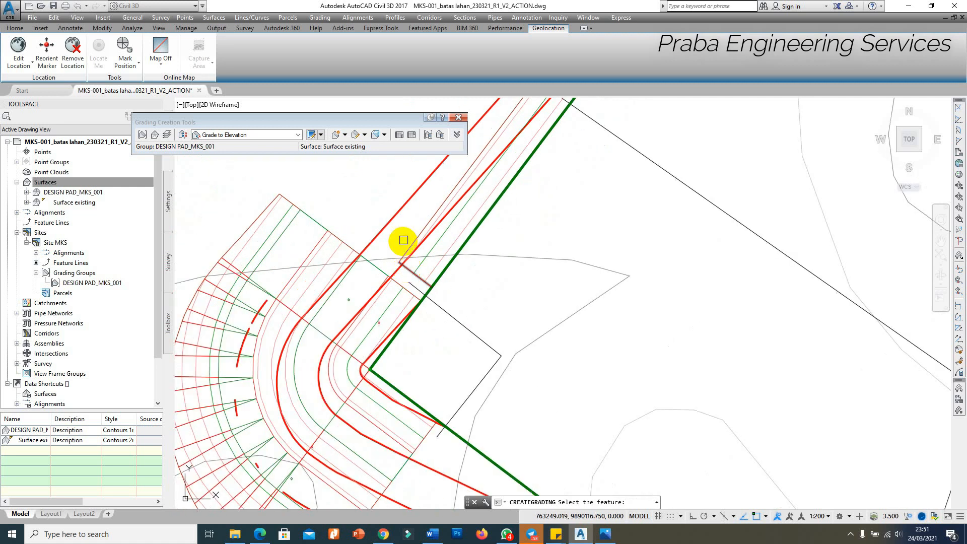
pyautogui.click(251, 137)
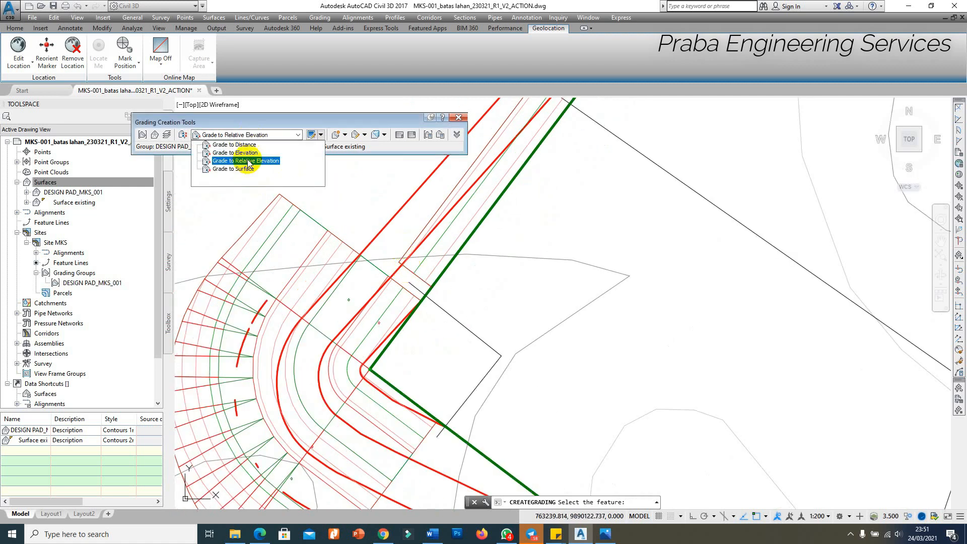
pyautogui.click(237, 144)
pyautogui.click(345, 135)
pyautogui.click(356, 143)
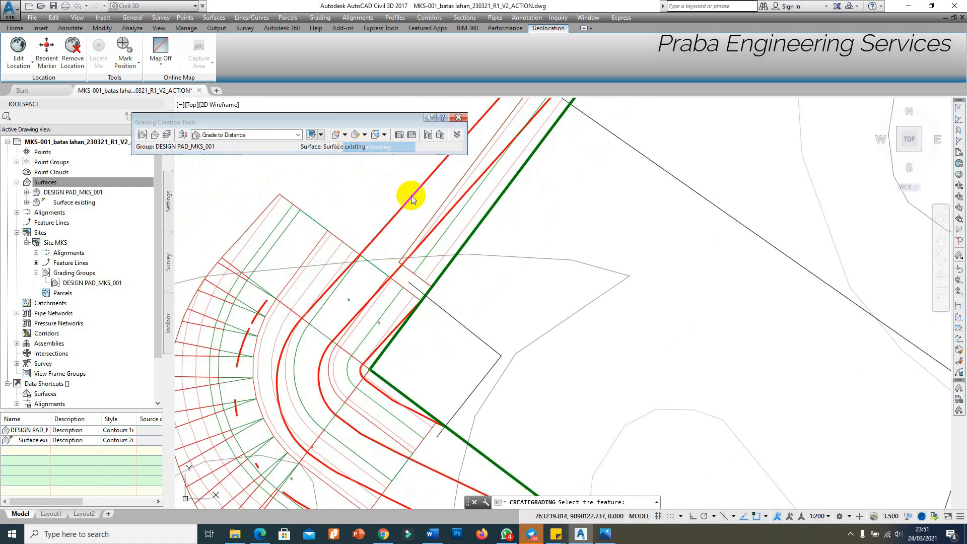
pyautogui.click(431, 222)
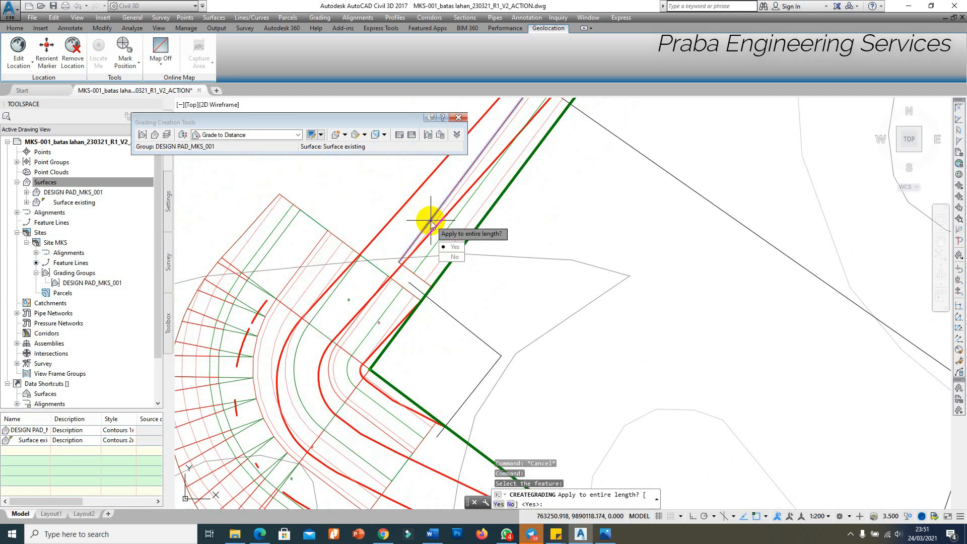
pyautogui.press('Return')
pyautogui.press('Return')
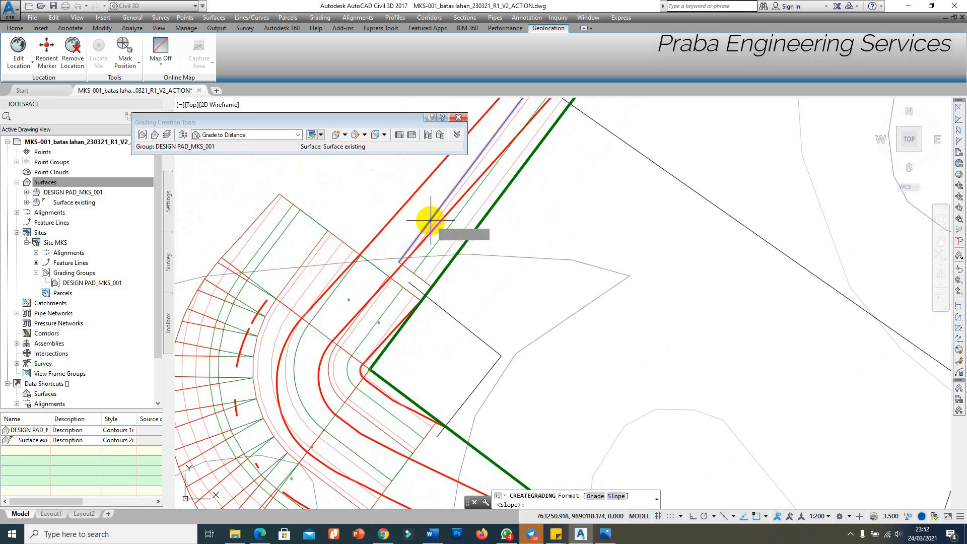
pyautogui.write('G')
pyautogui.press('Return')
pyautogui.press('Return')
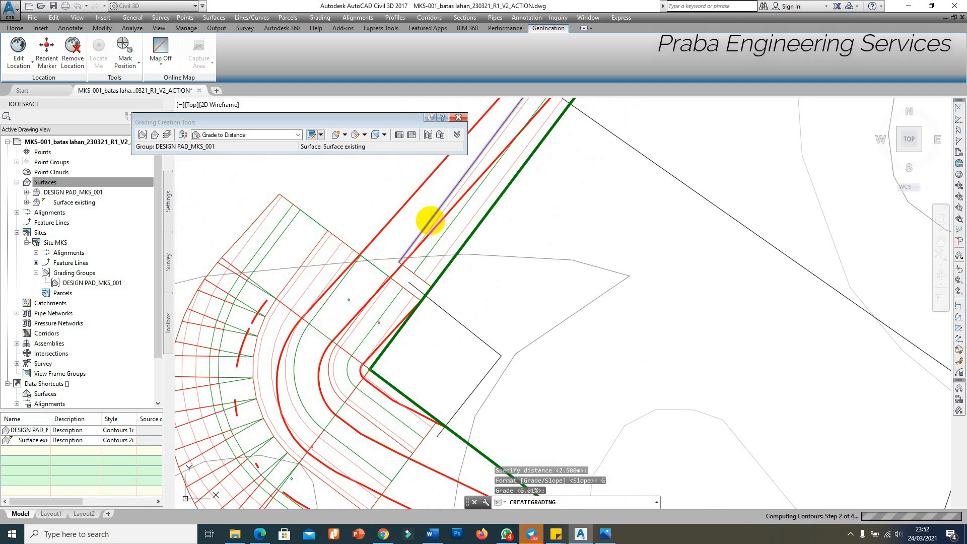
# Grade the straight bench's entire outer edge to the existing surface, with cut and fill both in Slope format at 1:1.
pyautogui.click(227, 139)
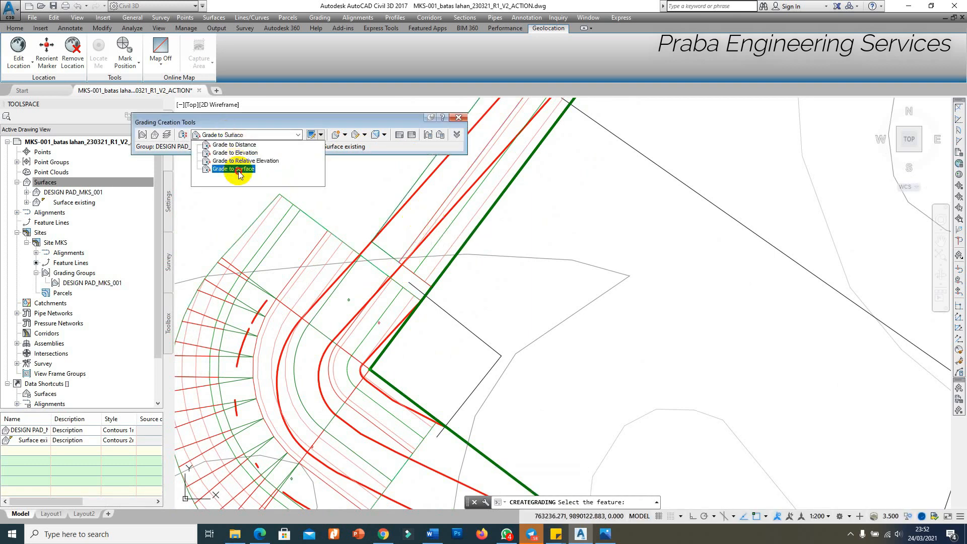
pyautogui.click(232, 164)
pyautogui.click(345, 135)
pyautogui.click(368, 152)
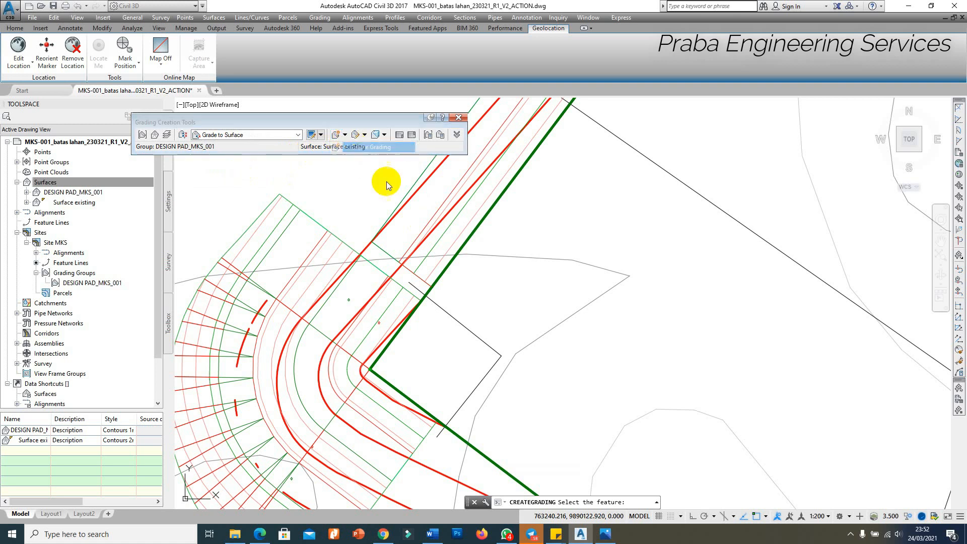
pyautogui.click(400, 198)
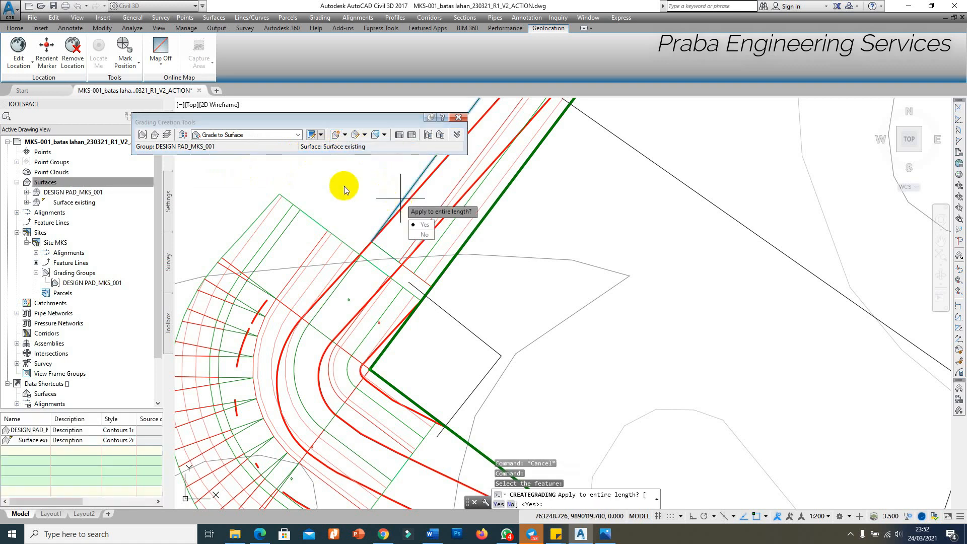
pyautogui.press('Return')
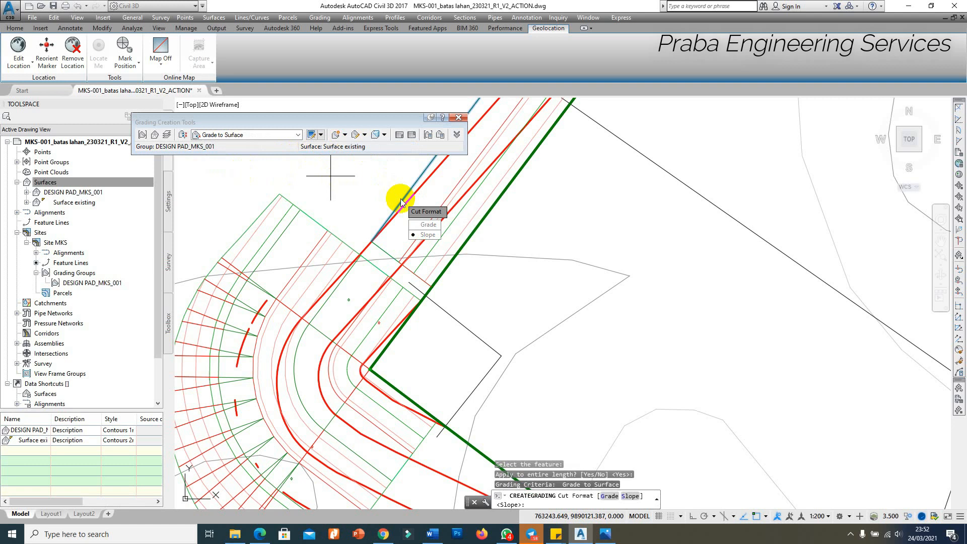
pyautogui.press('Return')
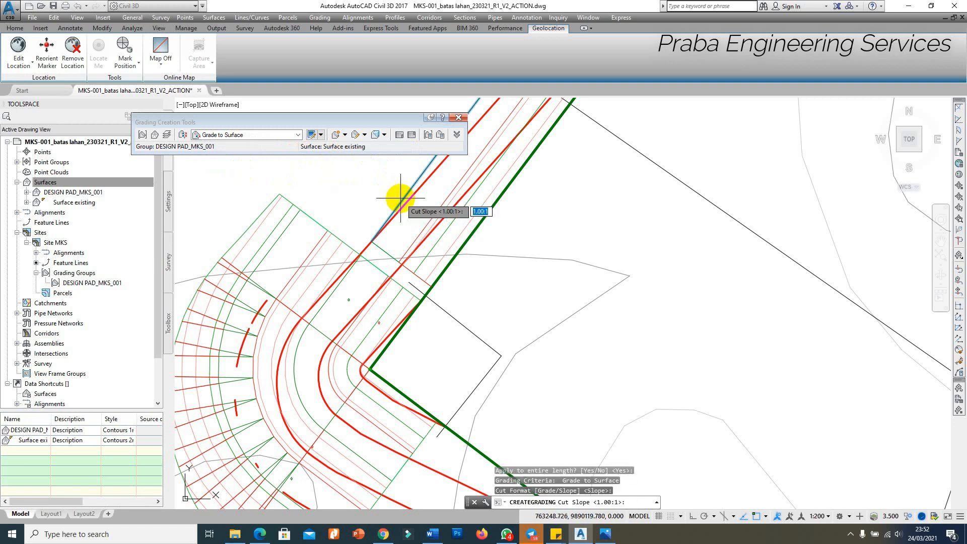
pyautogui.press('Return')
pyautogui.press('Return')
pyautogui.press('Return')
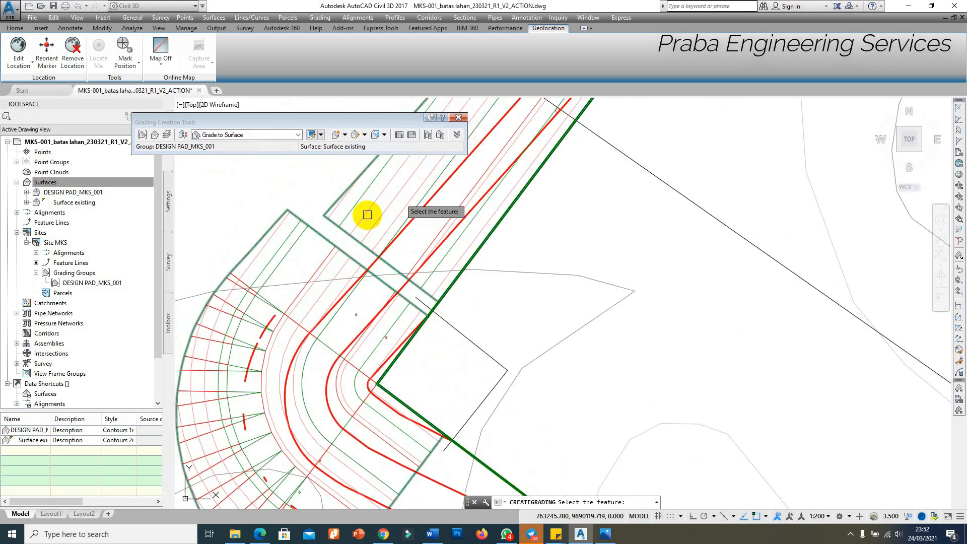
pyautogui.press('Escape')
# Inspect the corner and straight gradings of the pad surface in 3D with the Object Viewer.
pyautogui.click(363, 215)
pyautogui.scroll(-4, 342, 241)
pyautogui.rightClick(372, 230)
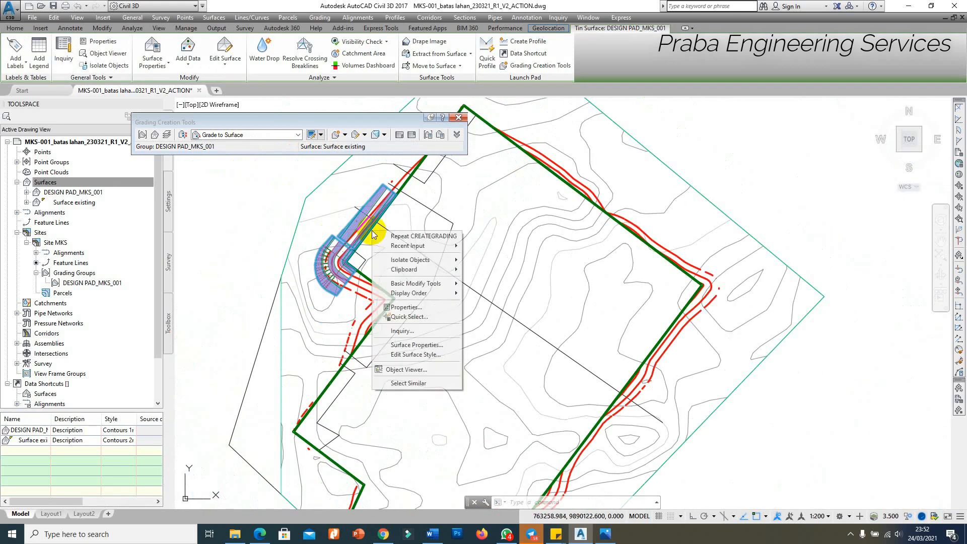
pyautogui.click(406, 369)
pyautogui.moveTo(407, 390)
pyautogui.mouseDown()
pyautogui.moveTo(415, 291)
pyautogui.moveTo(443, 302)
pyautogui.mouseUp()
pyautogui.scroll(4, 443, 302)
pyautogui.moveTo(391, 324); pyautogui.dragTo(370, 319)
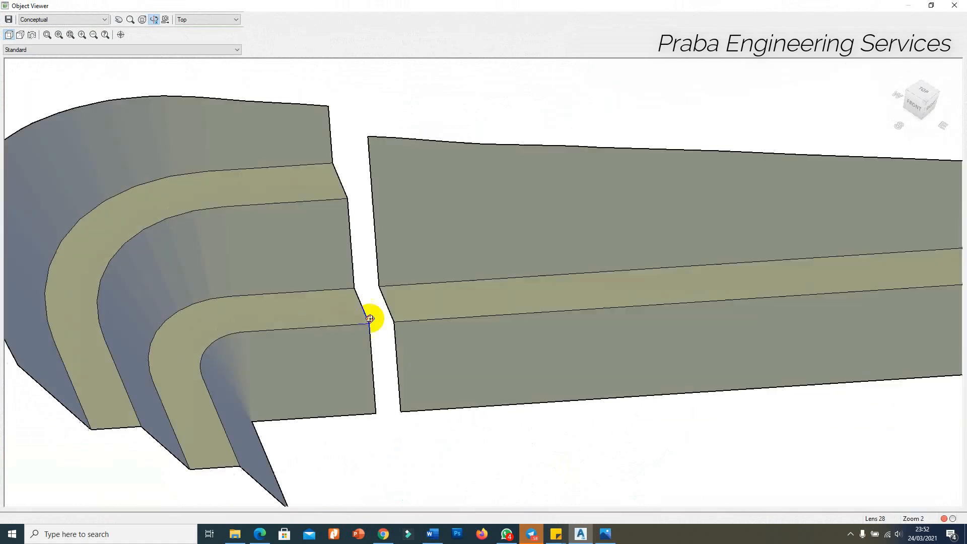
pyautogui.scroll(-3, 370, 319)
pyautogui.scroll(5, 389, 306)
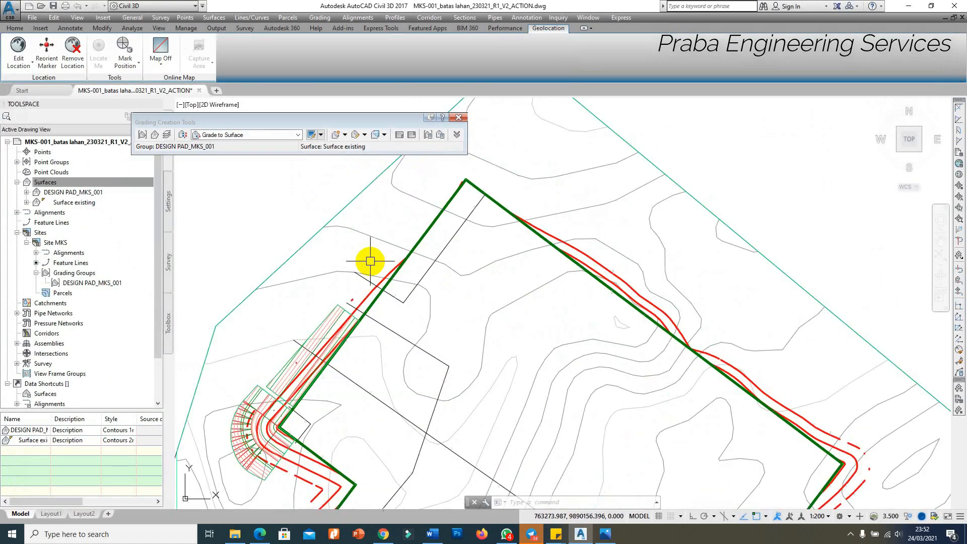
# Examine the ungraded pad edge up to the northern corner and the red polylines along the edges beside it.
pyautogui.scroll(2, 370, 261)
pyautogui.click(345, 135)
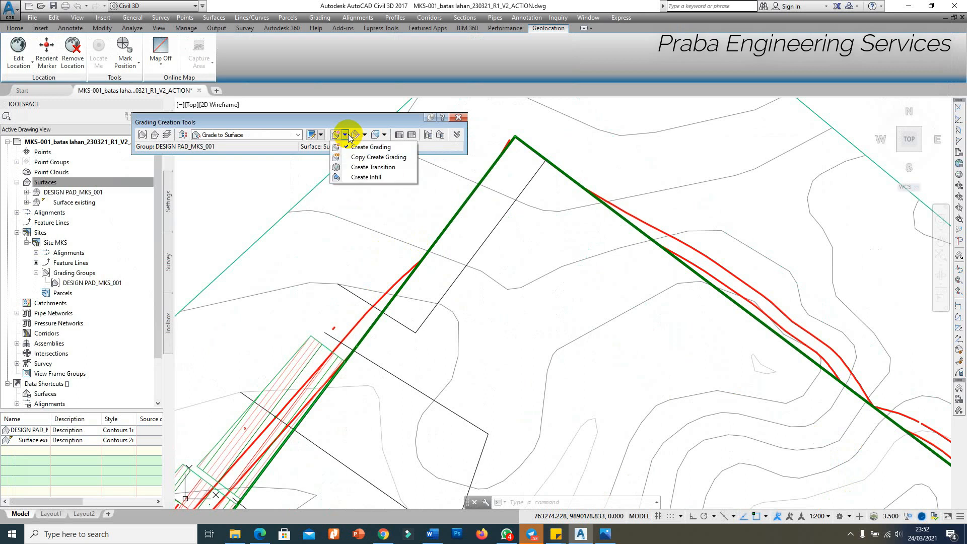
pyautogui.scroll(2, 522, 129)
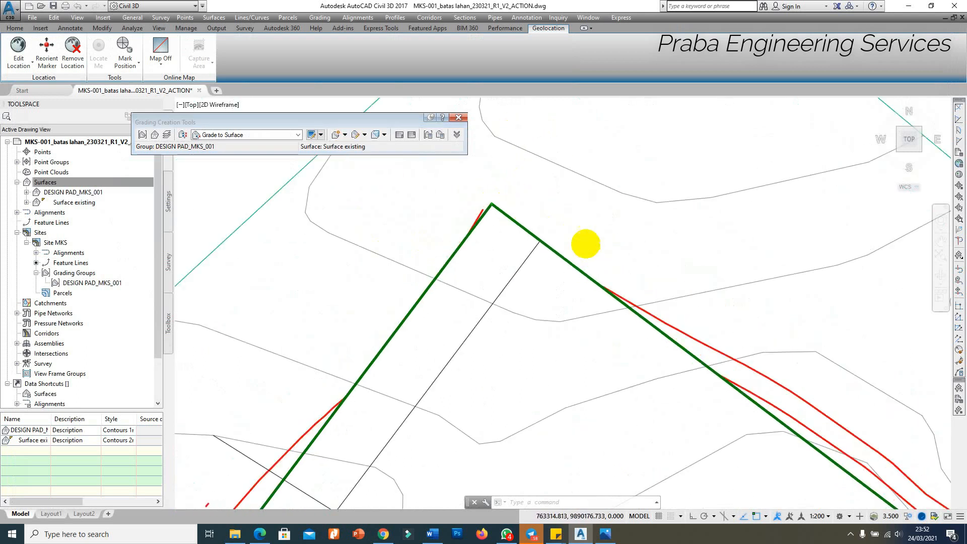
pyautogui.scroll(-5, 586, 244)
pyautogui.scroll(5, 635, 274)
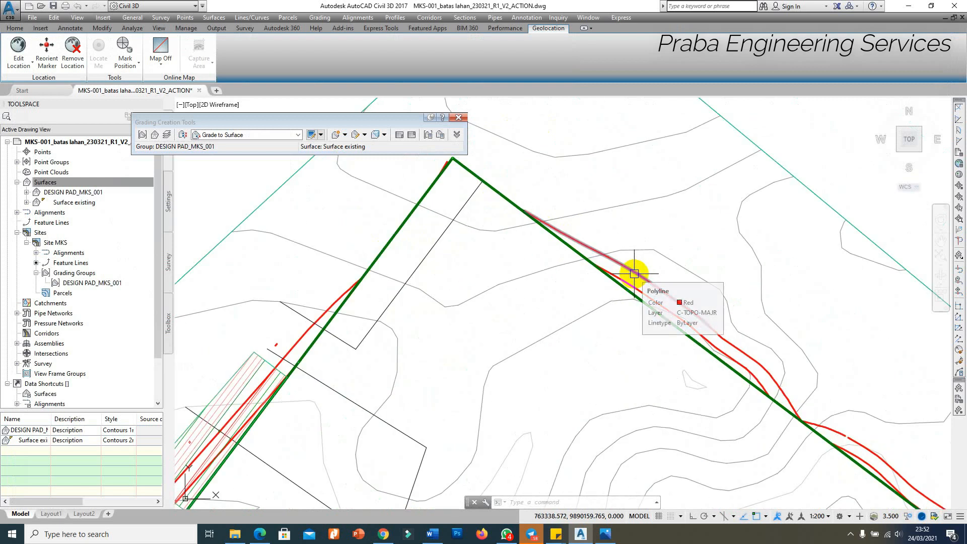
pyautogui.click(635, 274)
pyautogui.scroll(-2, 606, 257)
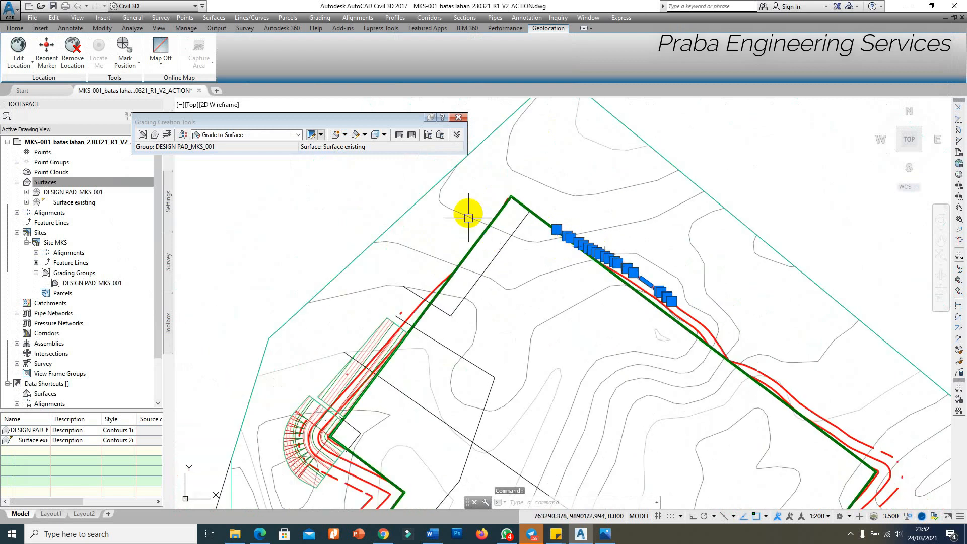
pyautogui.scroll(4, 469, 218)
pyautogui.press('Escape')
pyautogui.scroll(3, 572, 166)
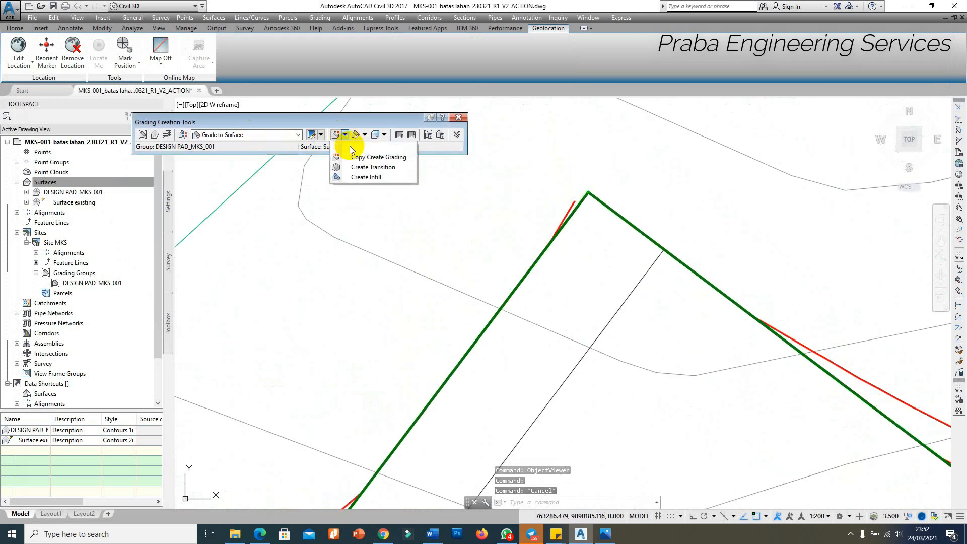
# Start a Grade to Surface grading on the pad feature line, northwest side, from station 0+389.12 m at the northern corner.
pyautogui.click(373, 146)
pyautogui.scroll(3, 592, 196)
pyautogui.click(577, 204)
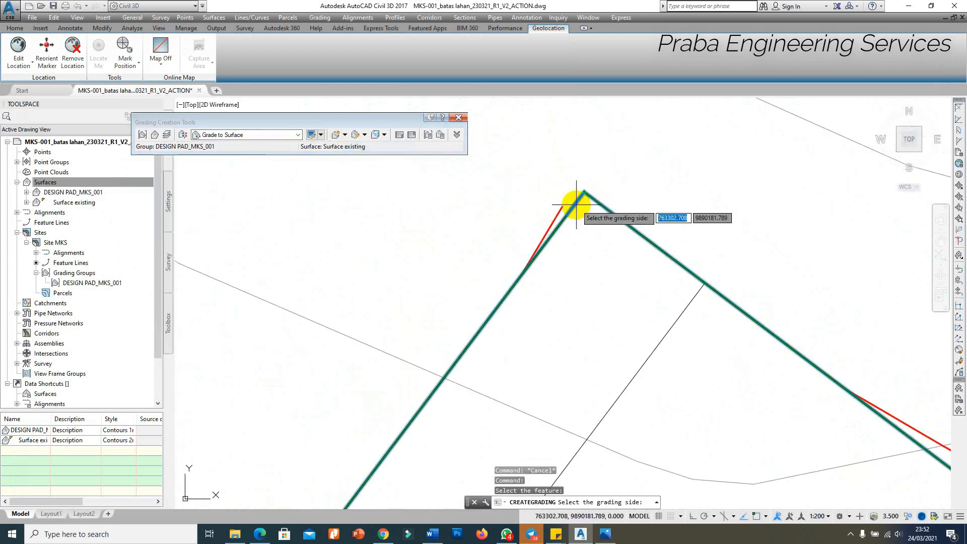
pyautogui.click(563, 166)
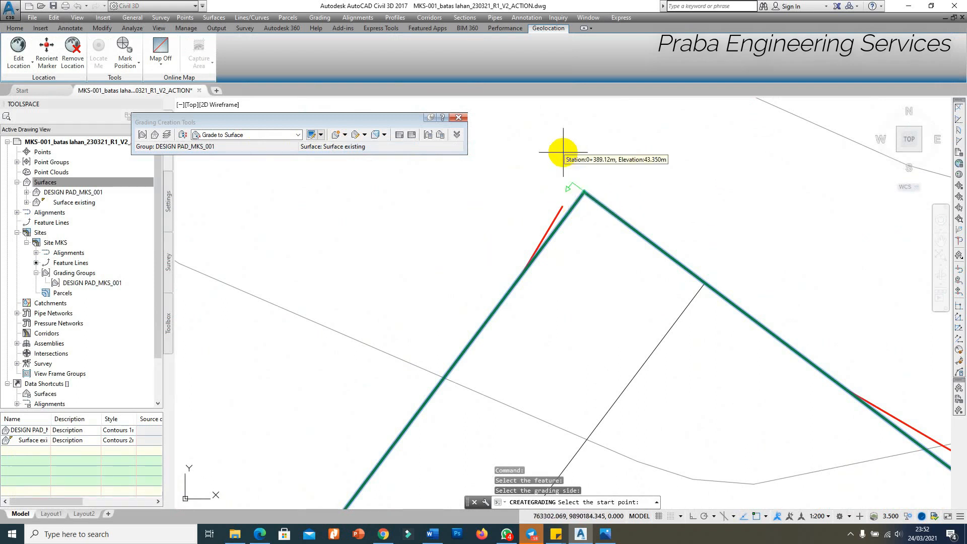
pyautogui.click(584, 192)
pyautogui.press('Return')
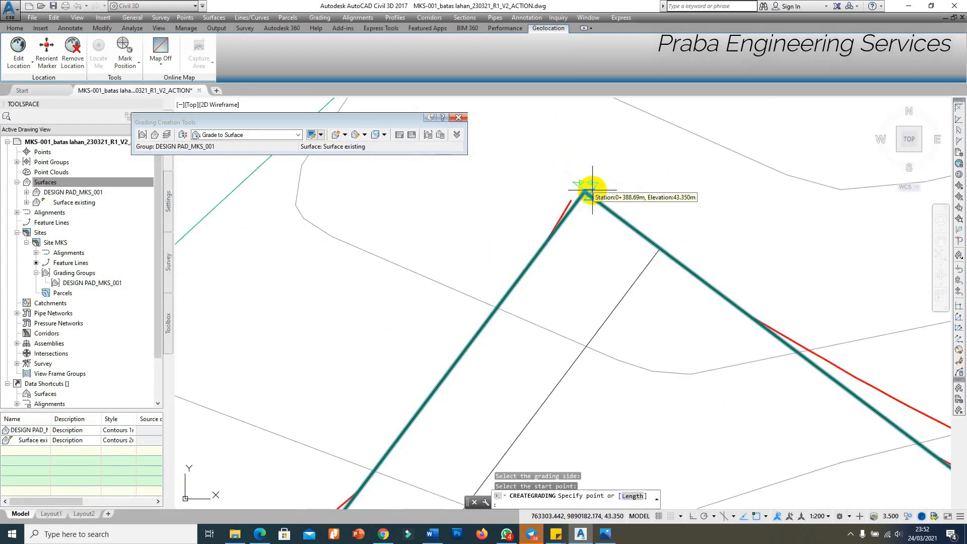
# End the grading at station 0+439.99 m, just short of the stepped straight gradings.
pyautogui.scroll(-4, 587, 194)
pyautogui.scroll(-3, 518, 282)
pyautogui.scroll(3, 491, 310)
pyautogui.scroll(4, 401, 388)
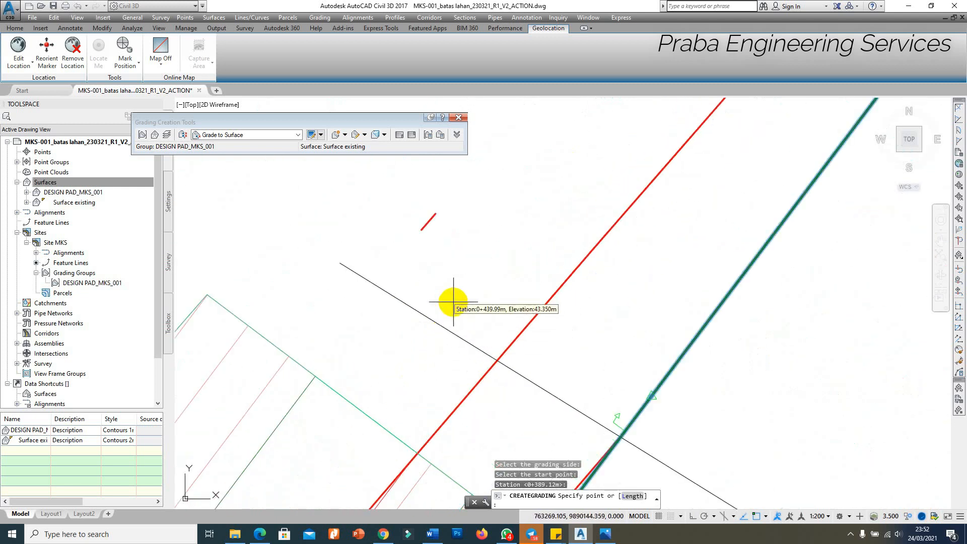
pyautogui.click(453, 302)
pyautogui.scroll(-2, 472, 286)
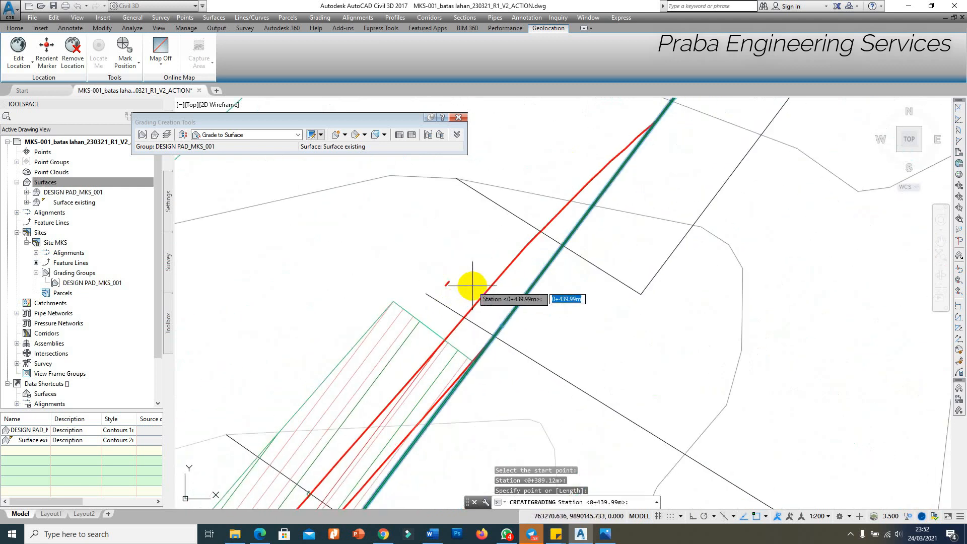
pyautogui.press('Return')
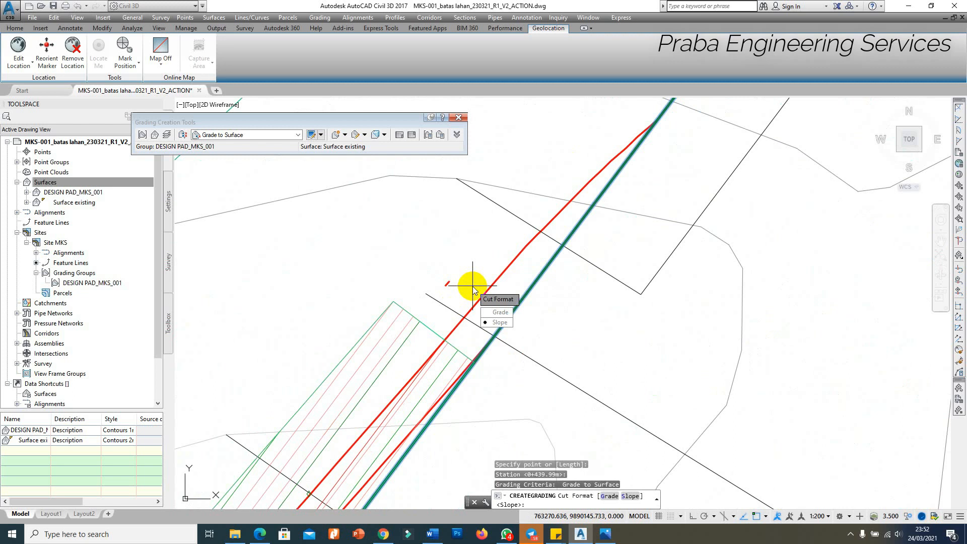
# Finish the grading to the existing surface with cut and fill both in Slope format at 1:1.
pyautogui.press('Return')
pyautogui.press('Return')
pyautogui.press('Return')
pyautogui.press('Return')
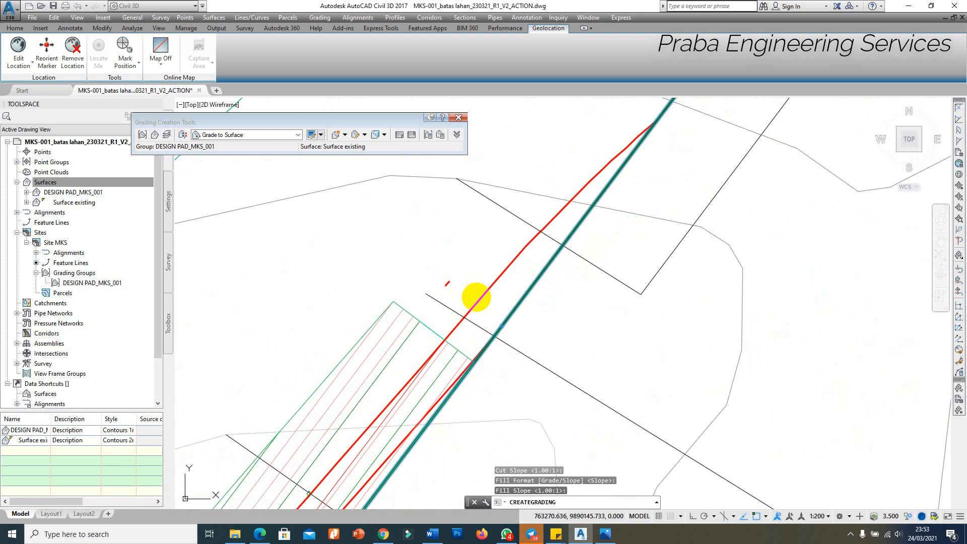
pyautogui.press('Escape')
# Inspect the pad surface with all three grading sections in 3D with the Object Viewer.
pyautogui.click(387, 339)
pyautogui.scroll(-4, 458, 288)
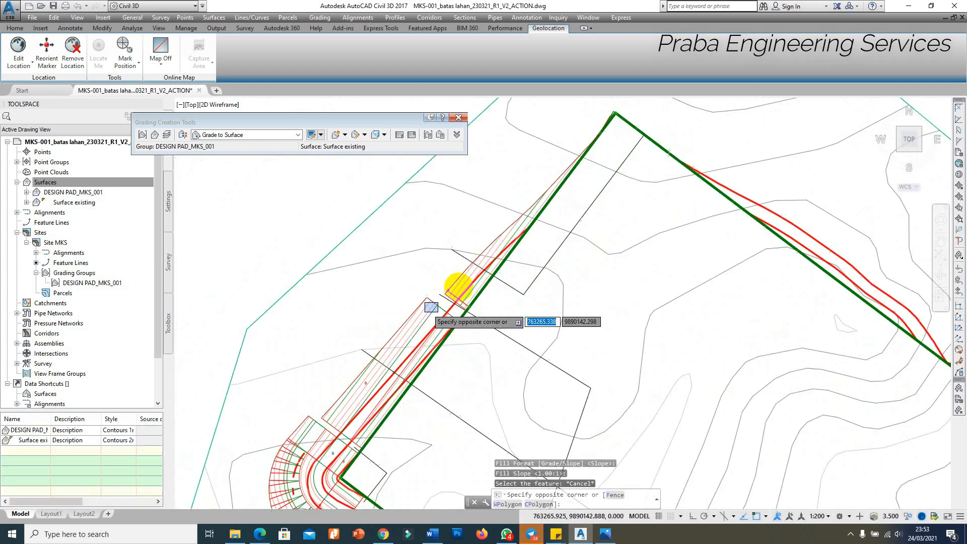
pyautogui.scroll(2, 446, 297)
pyautogui.press('Escape')
pyautogui.click(429, 304)
pyautogui.scroll(-3, 468, 280)
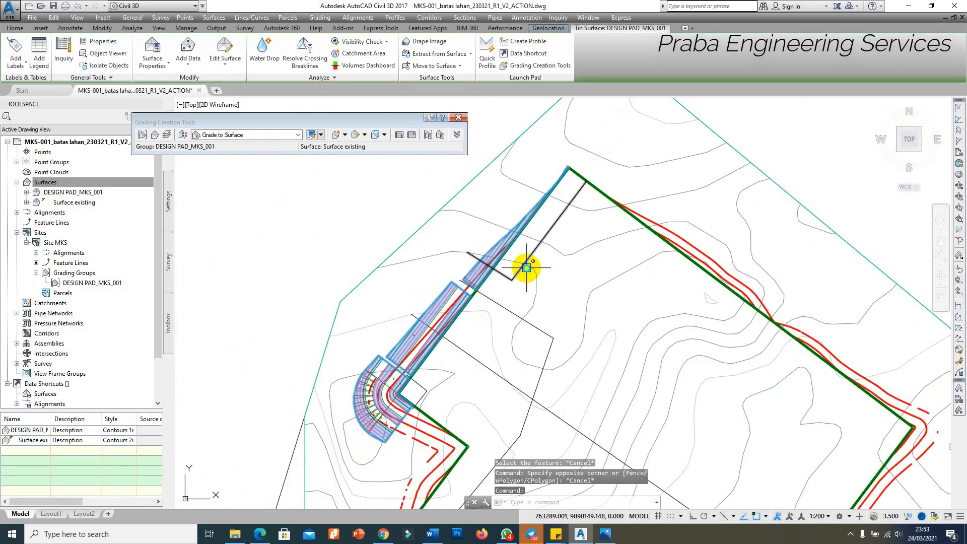
pyautogui.rightClick(528, 308)
pyautogui.click(564, 407)
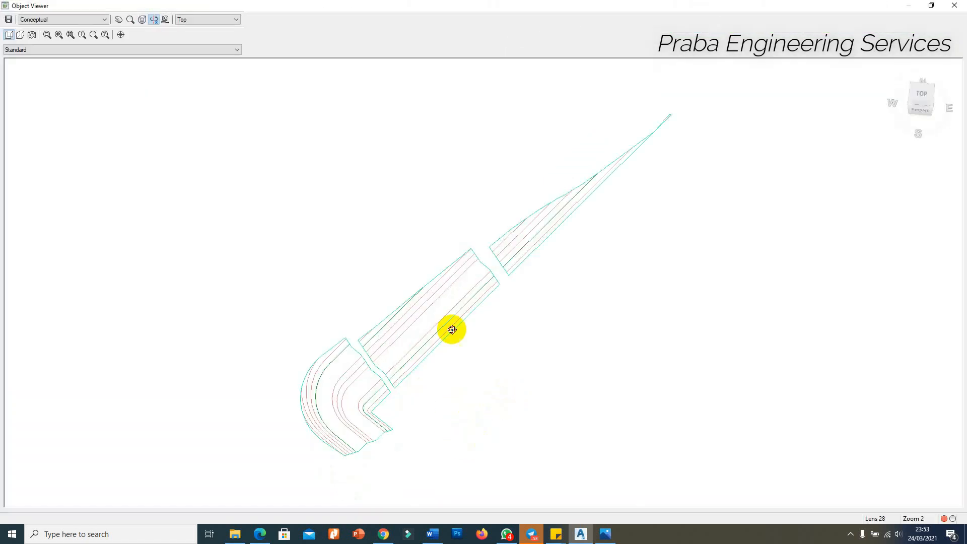
pyautogui.moveTo(451, 330)
pyautogui.mouseDown()
pyautogui.moveTo(475, 333)
pyautogui.moveTo(386, 333)
pyautogui.mouseUp()
pyautogui.press('Escape')
# Examine the ungraded pad edges and the inward corner south of the finished curved corner gradings.
pyautogui.scroll(-5, 504, 313)
pyautogui.scroll(8, 512, 242)
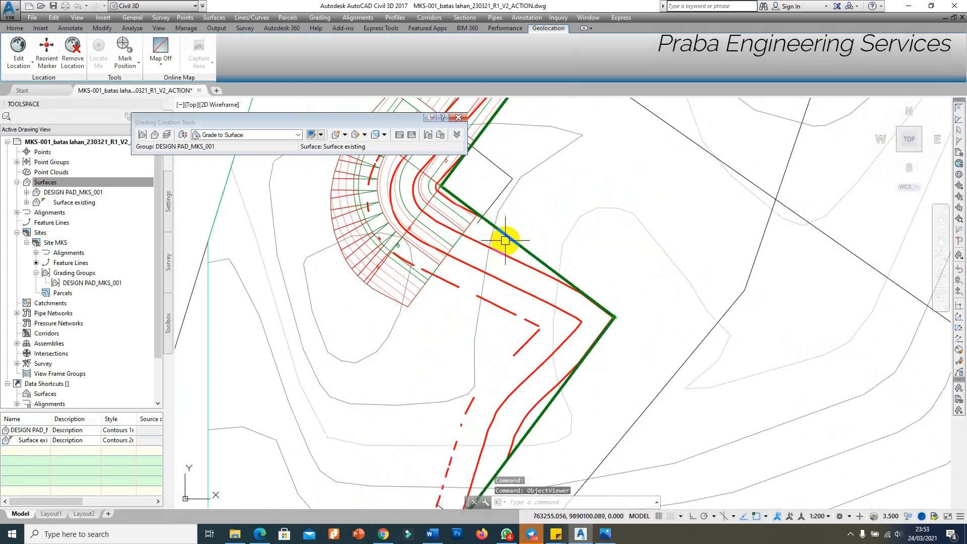
pyautogui.scroll(-2, 509, 252)
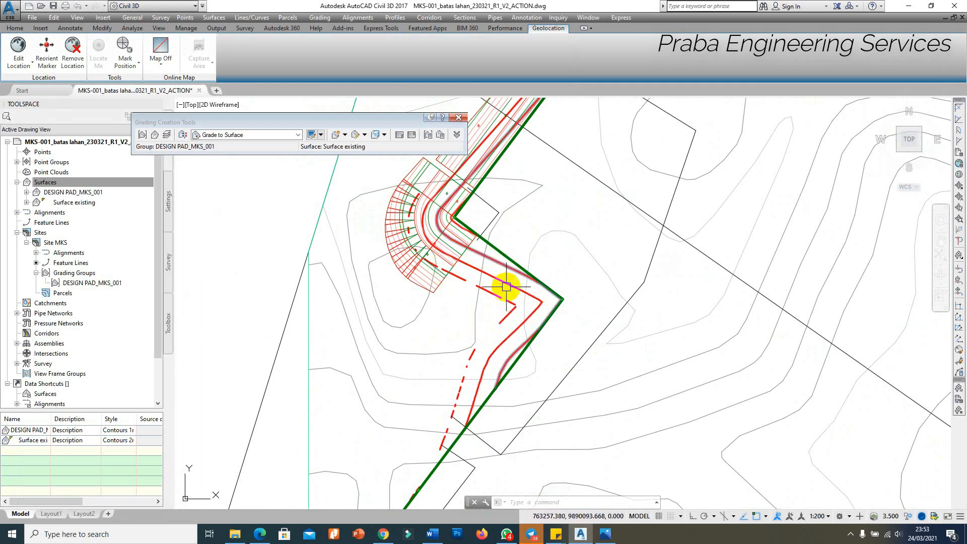
pyautogui.scroll(-2, 517, 333)
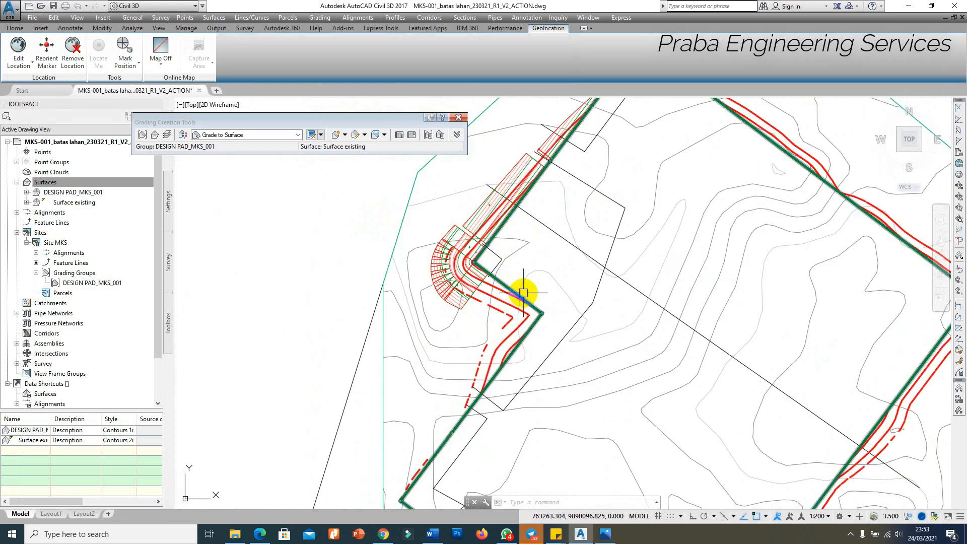
pyautogui.scroll(2, 524, 288)
pyautogui.scroll(-3, 511, 291)
pyautogui.scroll(3, 453, 270)
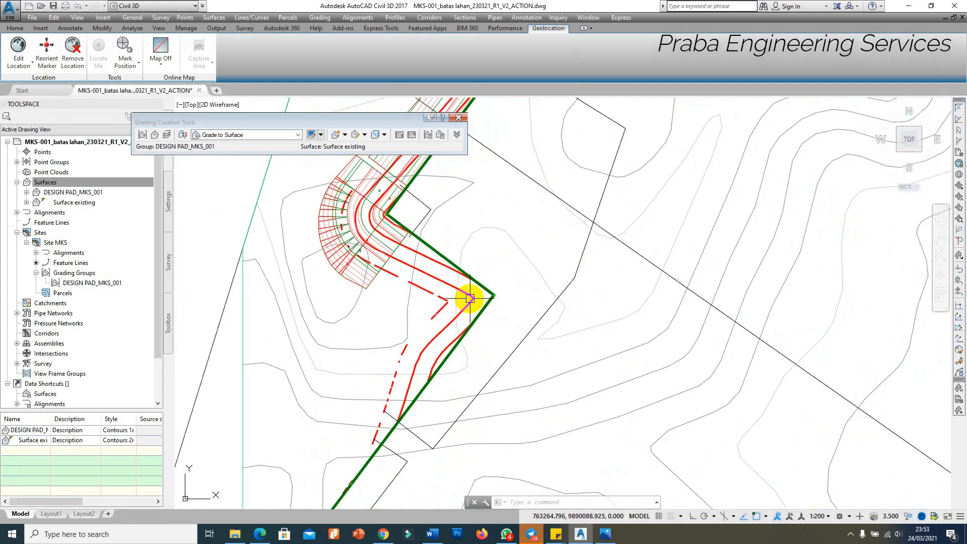
pyautogui.scroll(-1, 460, 293)
pyautogui.scroll(2, 403, 271)
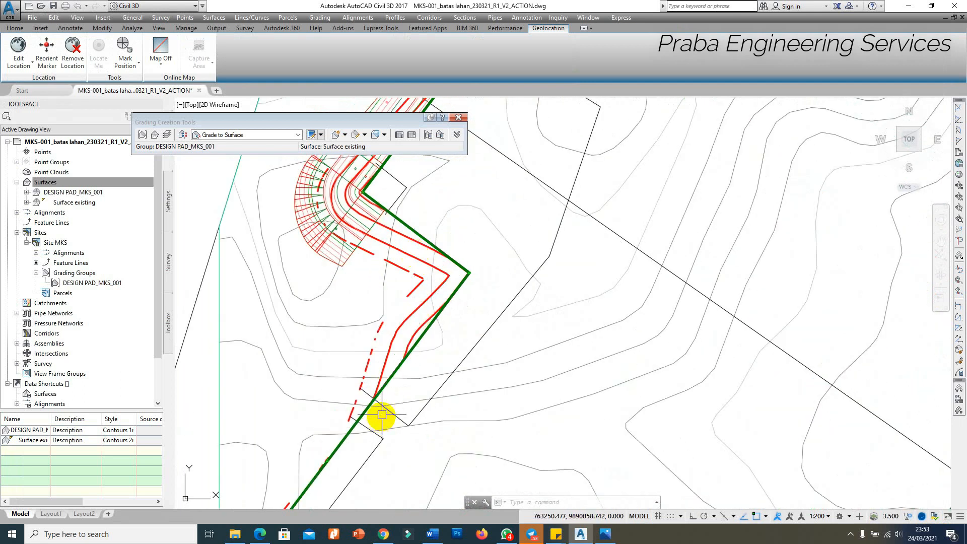
# Start a Grade to Elevation grading on the west side of the pad edge at station 0+491.42 m, just past the curved corner gradings.
pyautogui.click(263, 135)
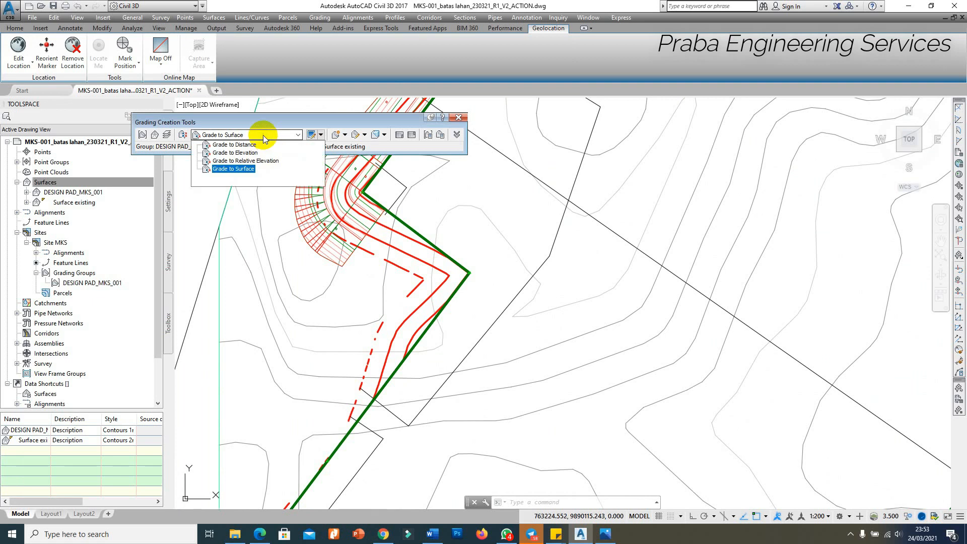
pyautogui.click(235, 153)
pyautogui.click(346, 135)
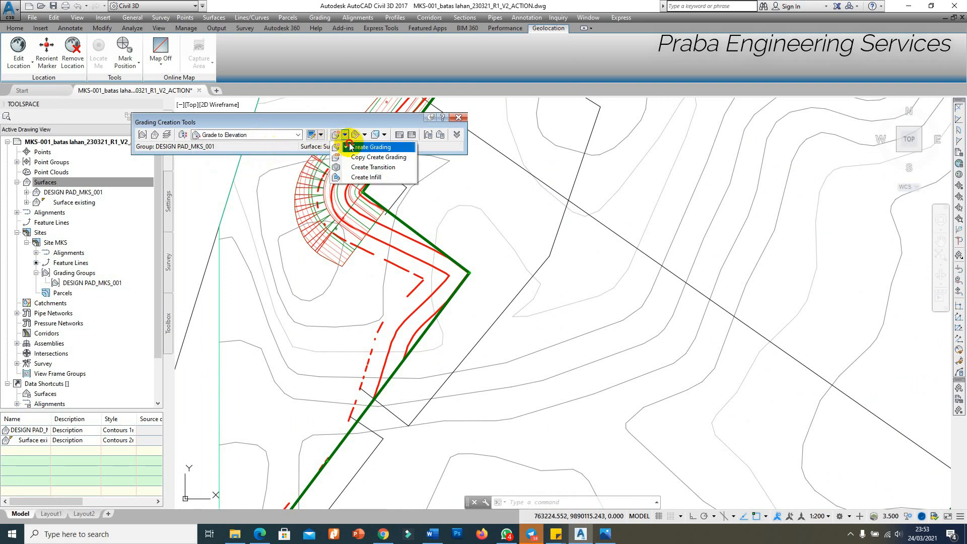
pyautogui.click(350, 146)
pyautogui.click(427, 328)
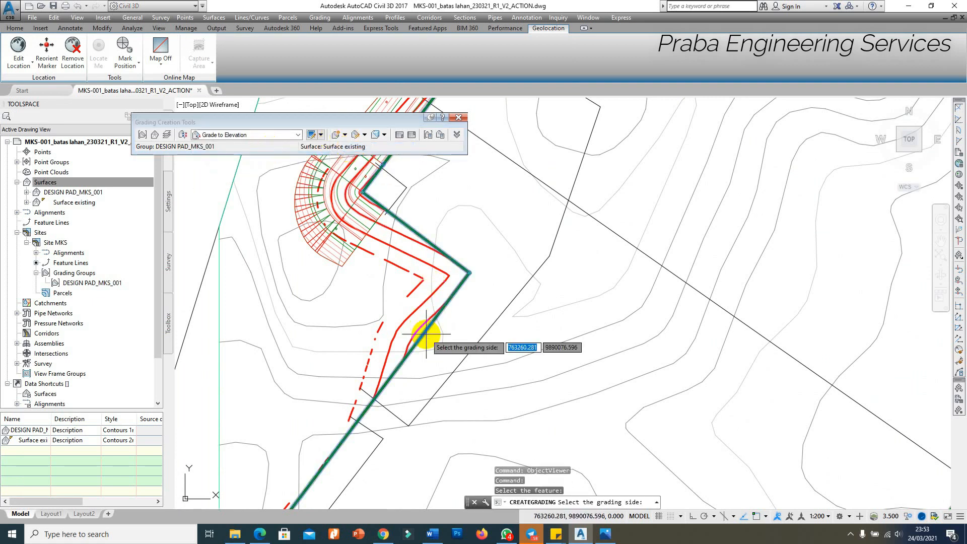
pyautogui.click(348, 307)
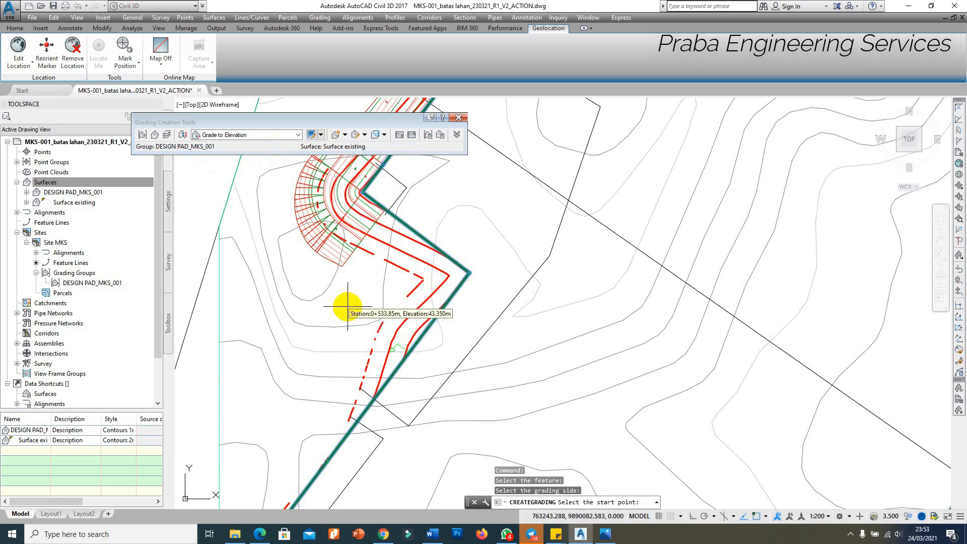
pyautogui.scroll(4, 383, 224)
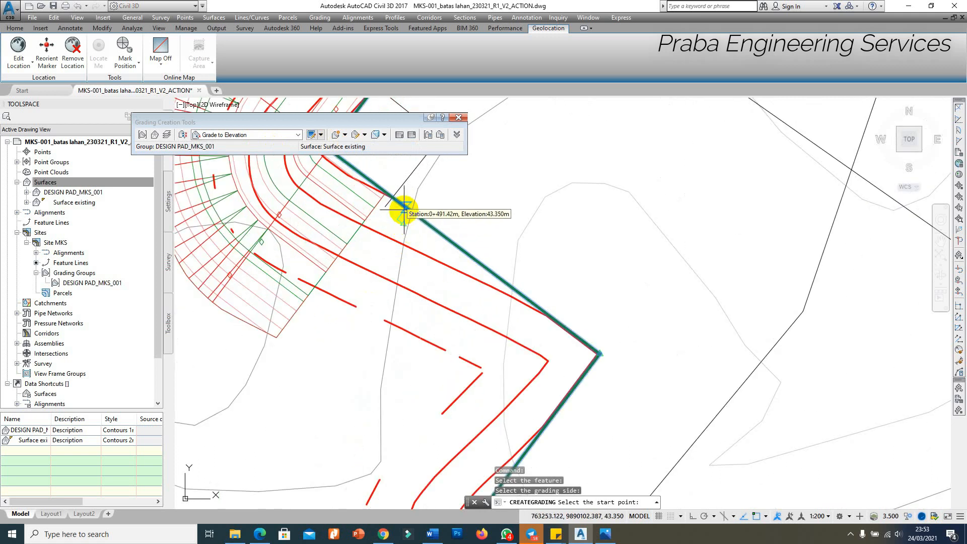
pyautogui.click(404, 209)
pyautogui.scroll(-4, 405, 211)
pyautogui.press('Return')
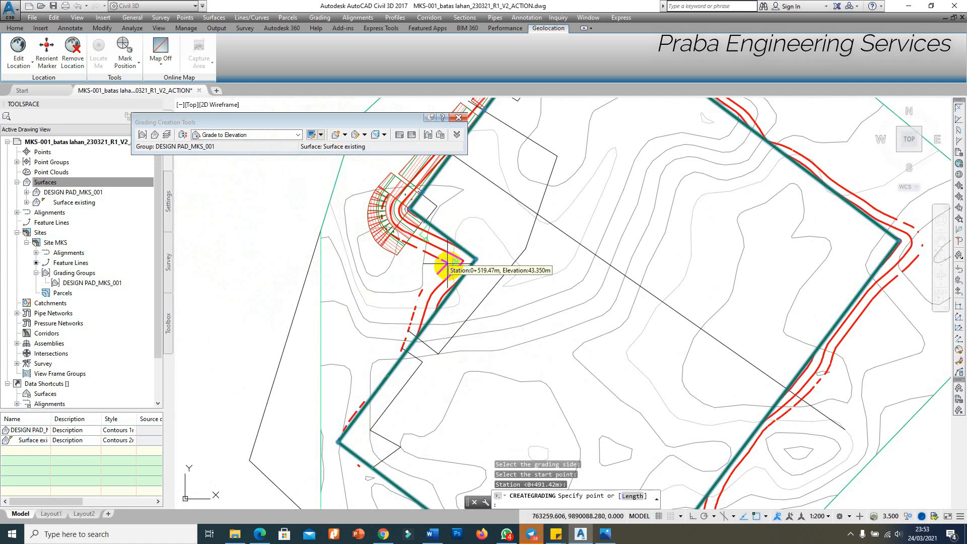
# End the grading at station 0+546.35 m and grade it to elevation 46.350 m with cut and fill slopes of 1:1.
pyautogui.scroll(3, 443, 333)
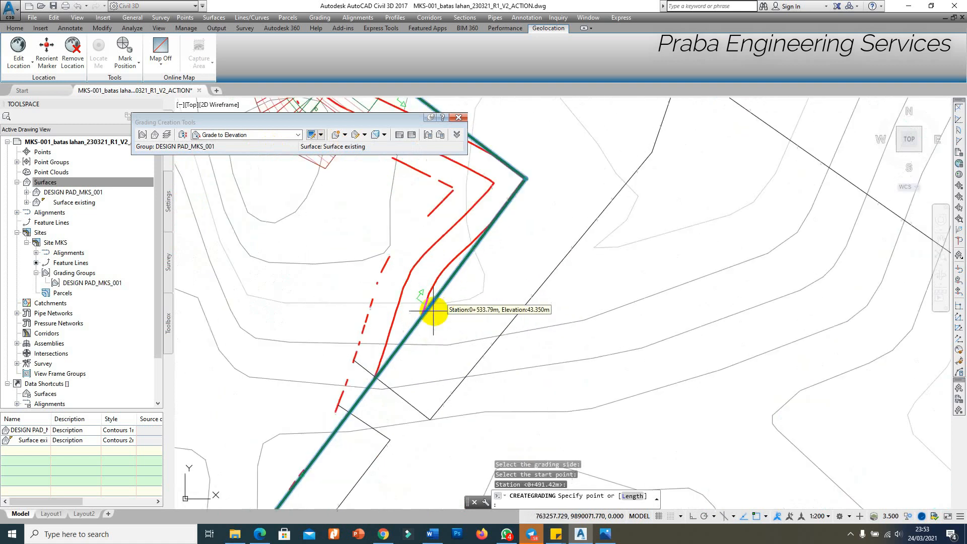
pyautogui.click(375, 376)
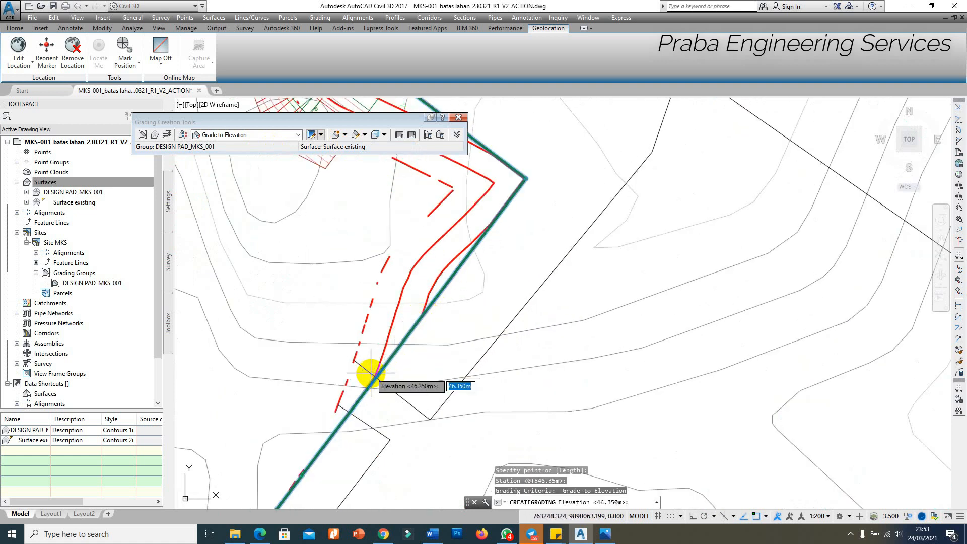
pyautogui.press('Return')
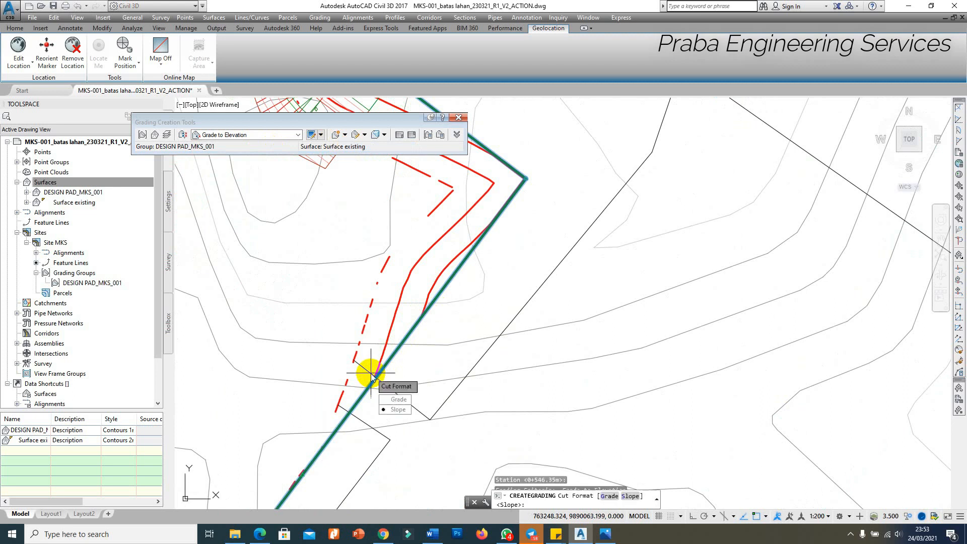
pyautogui.press('Return')
pyautogui.press('Return')
pyautogui.press('Return')
pyautogui.press('Return')
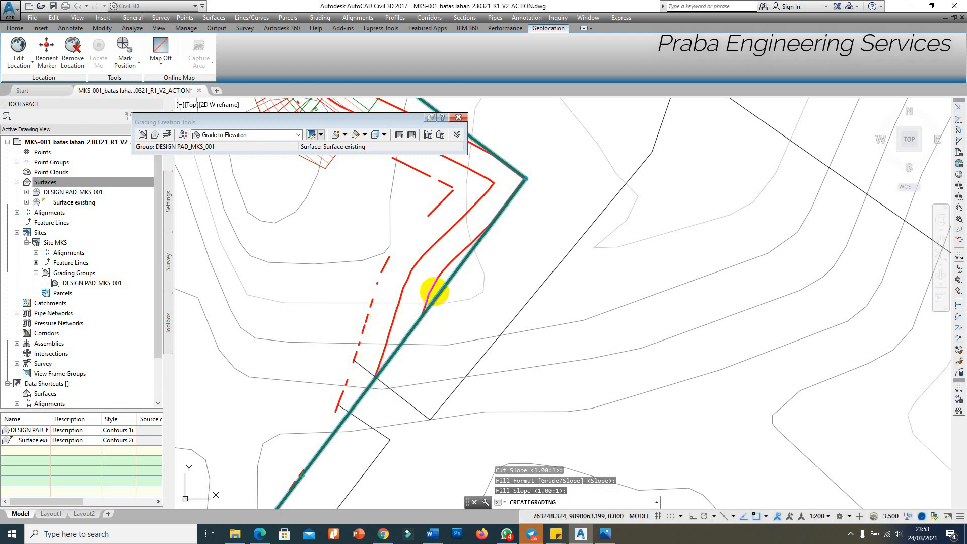
# Add a 2.5 m Grade to Distance bench at 0.01% grade along the entire outer edge of the new slope.
pyautogui.click(257, 136)
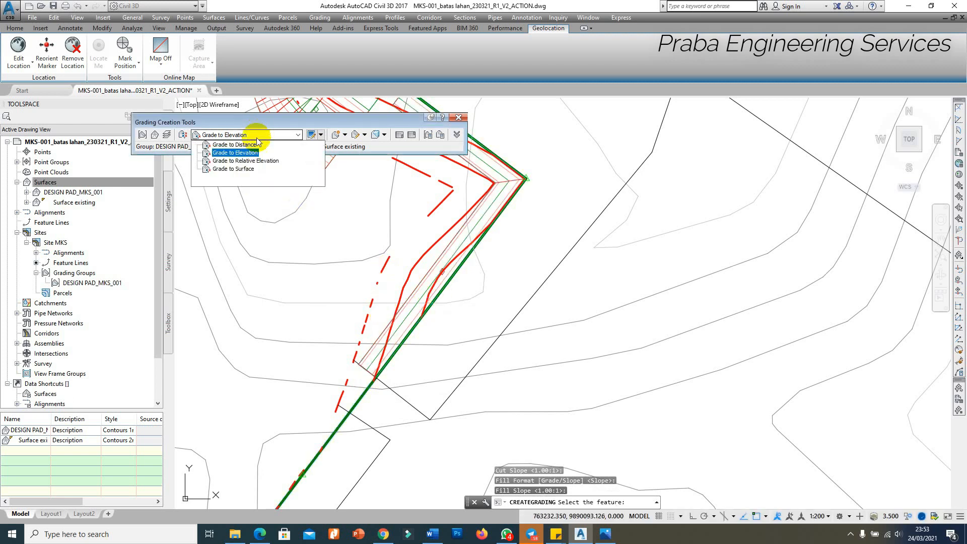
pyautogui.click(244, 146)
pyautogui.click(345, 135)
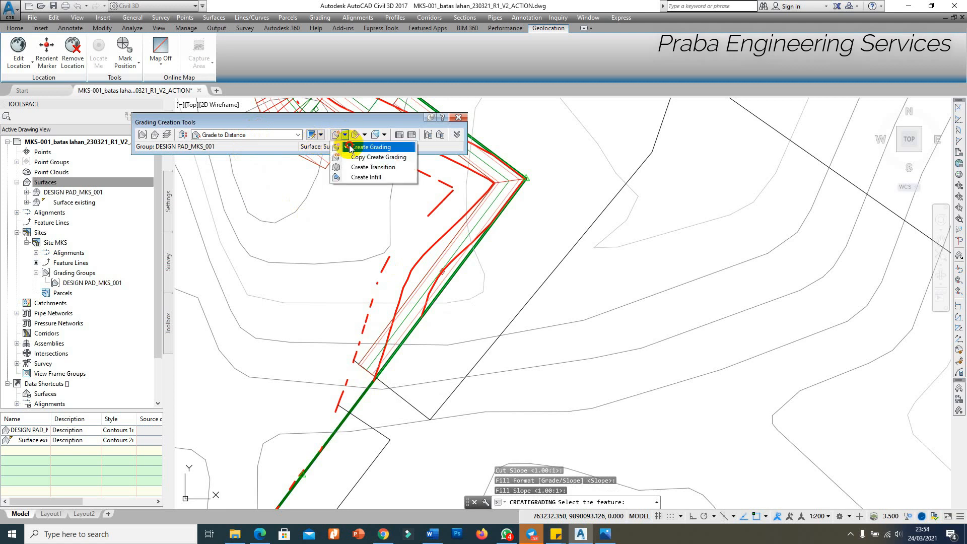
pyautogui.click(355, 171)
pyautogui.click(414, 291)
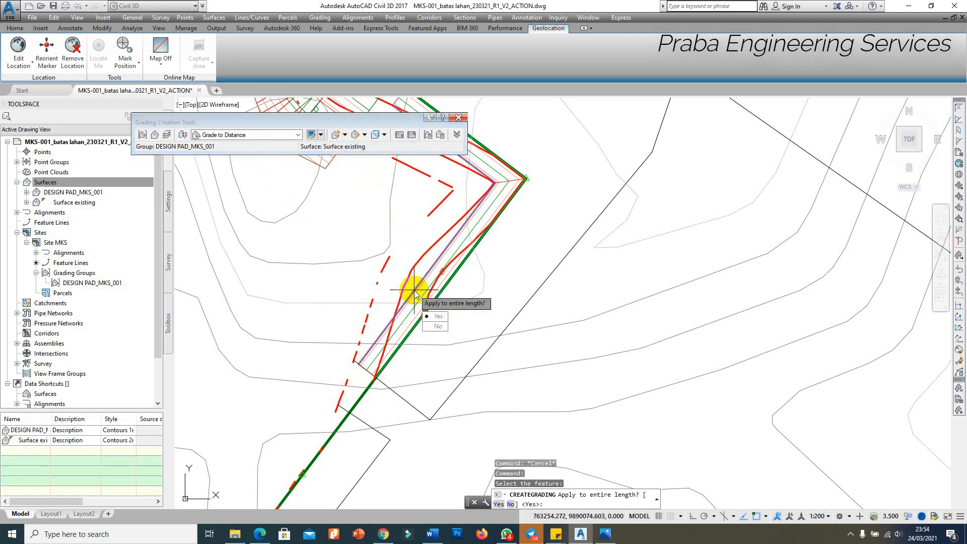
pyautogui.press('Return')
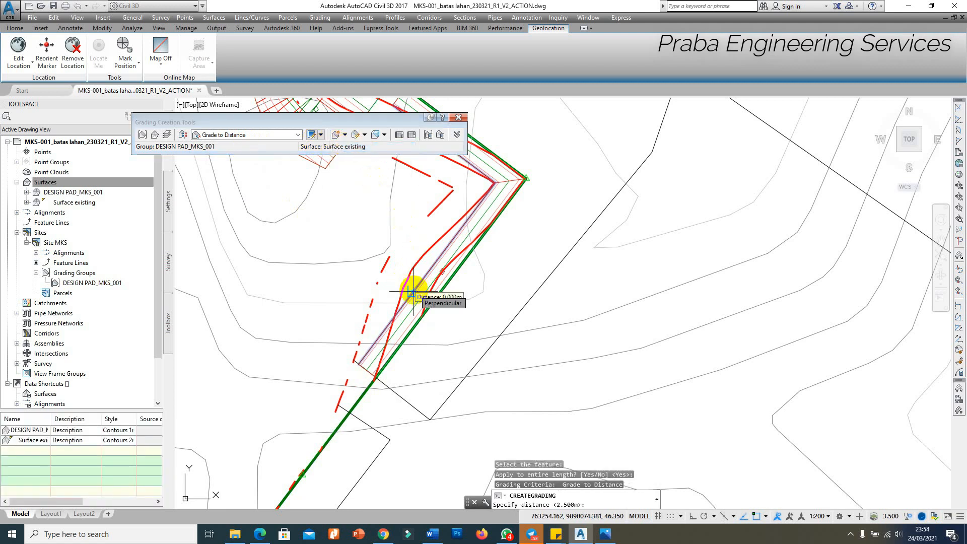
pyautogui.press('Return')
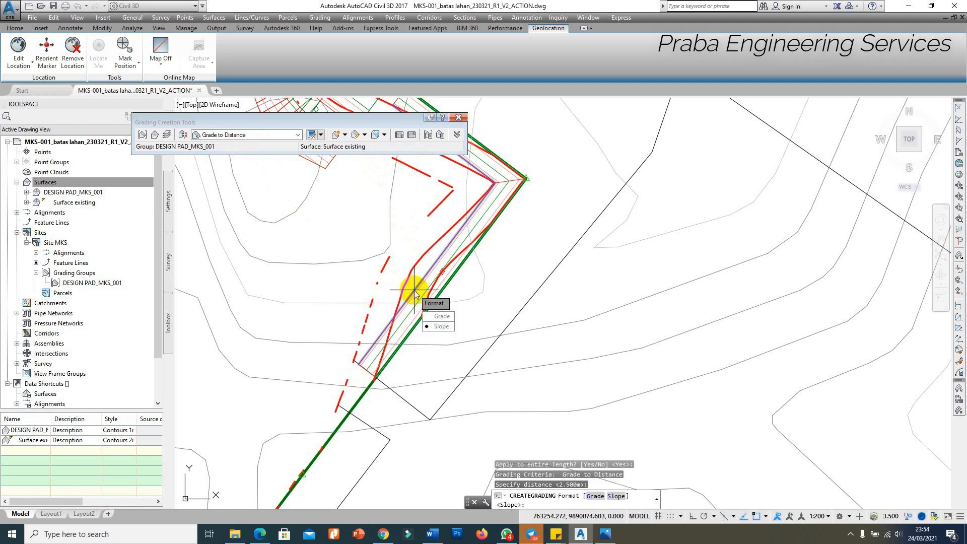
pyautogui.press('Return')
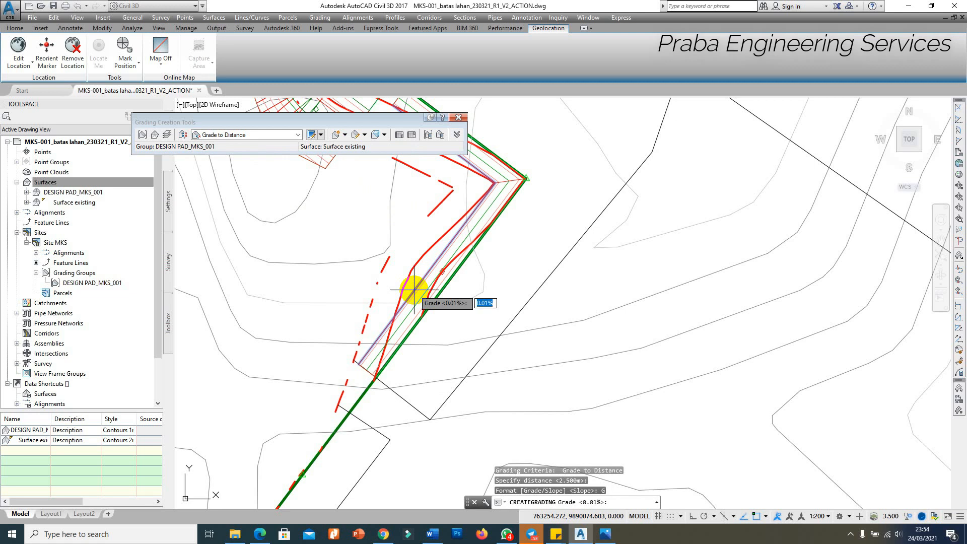
pyautogui.press('Return')
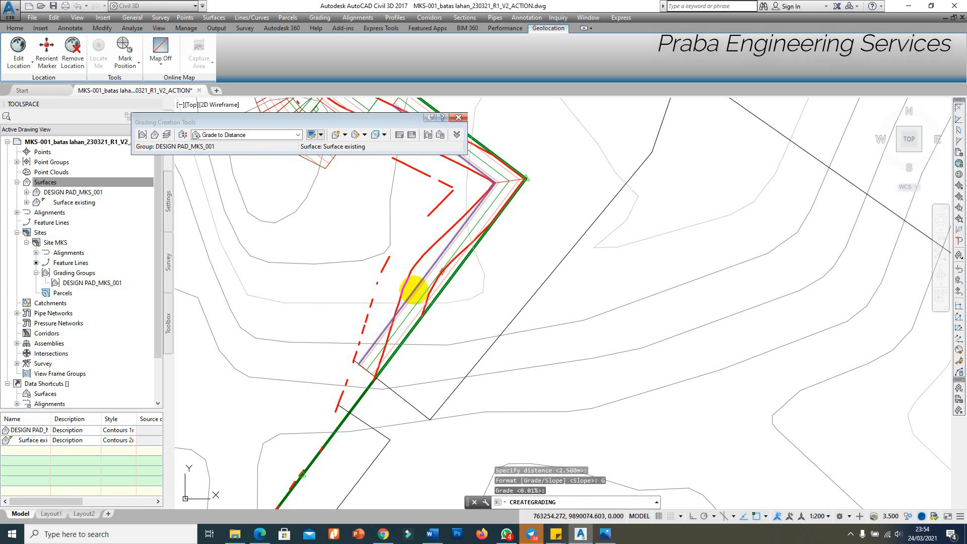
# Grade the entire outer edge of the bench to the existing surface with cut and fill both in Slope format at 1:1.
pyautogui.click(243, 135)
pyautogui.click(242, 172)
pyautogui.click(346, 135)
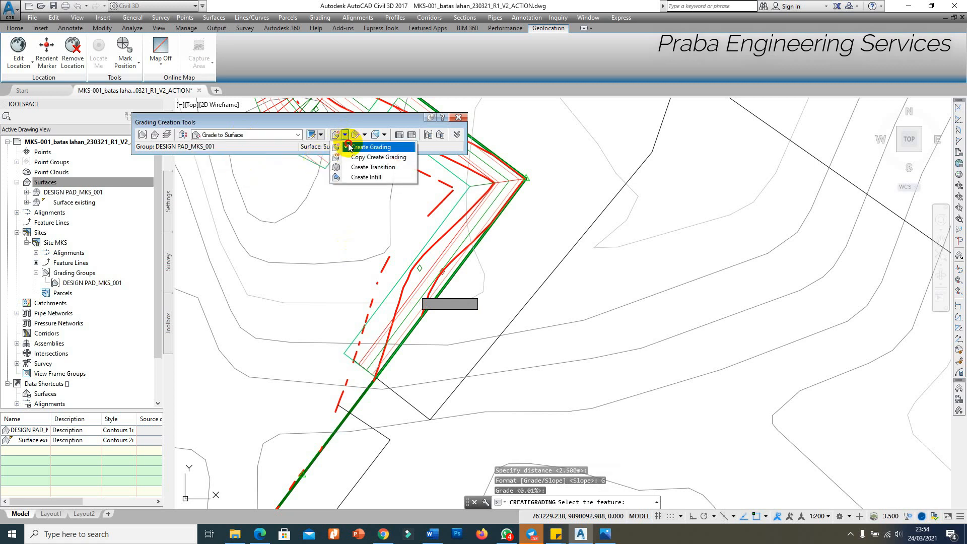
pyautogui.click(367, 151)
pyautogui.click(391, 296)
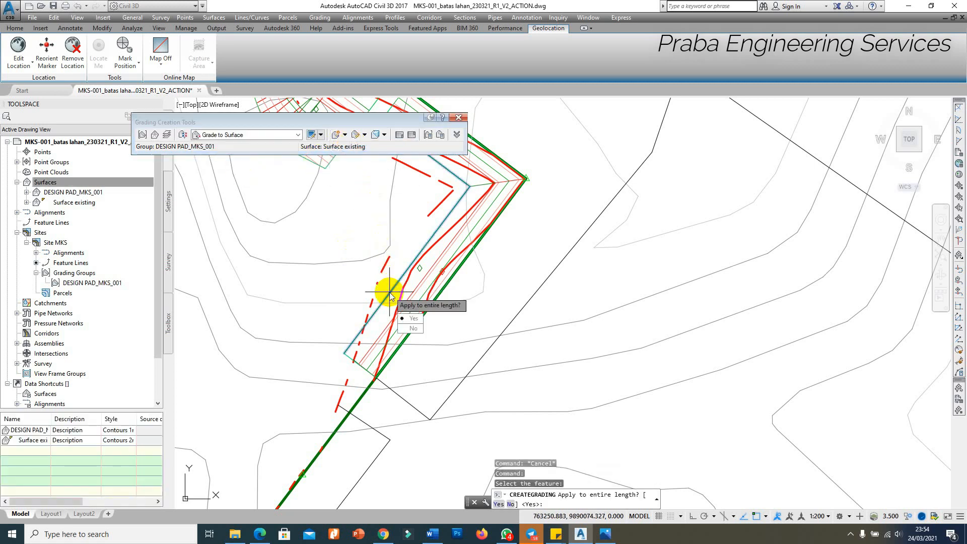
pyautogui.press('Return')
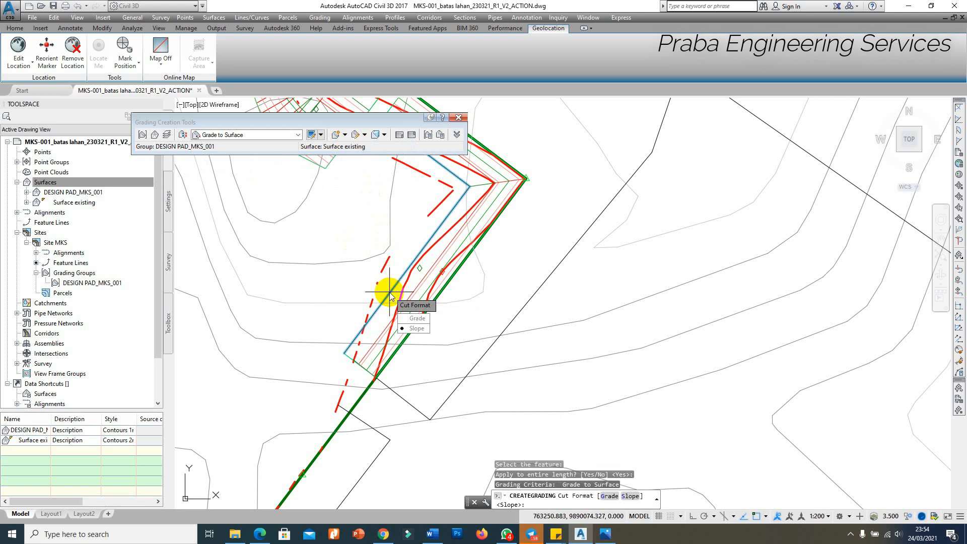
pyautogui.press('Return')
pyautogui.press('Return')
pyautogui.press('Return')
pyautogui.press('Return')
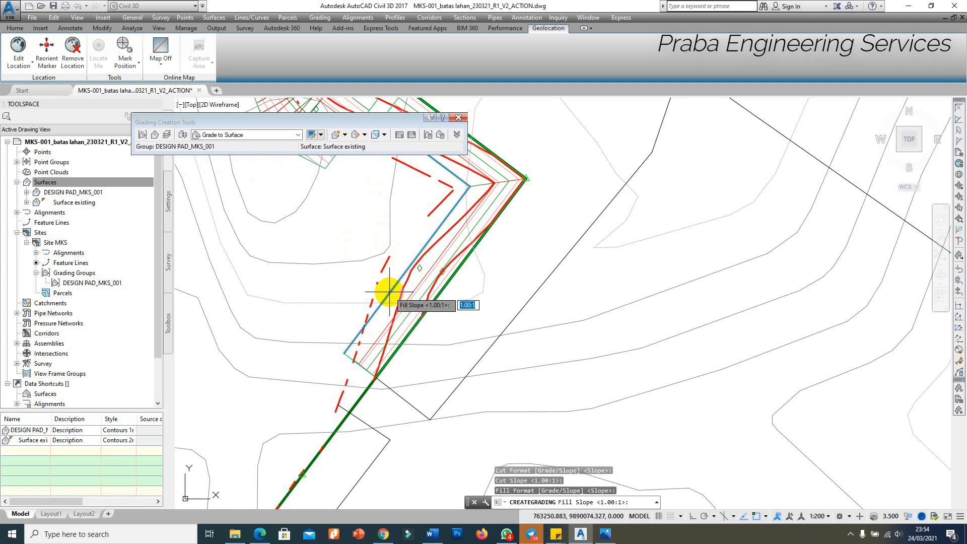
# Inspect the pad surface with the new stepped corner gradings in 3D with the Object Viewer.
pyautogui.scroll(-2, 388, 285)
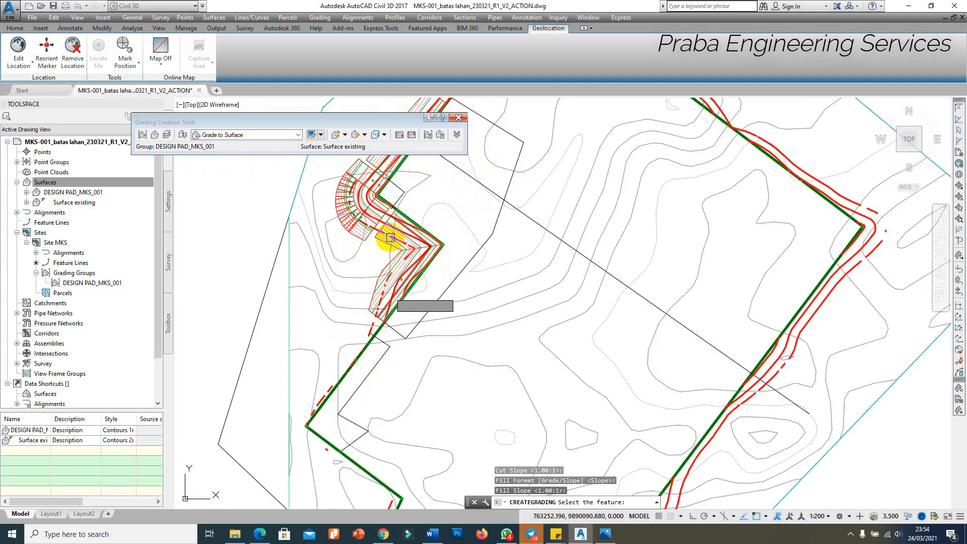
pyautogui.scroll(4, 385, 241)
pyautogui.press('Escape')
pyautogui.click(378, 249)
pyautogui.rightClick(378, 249)
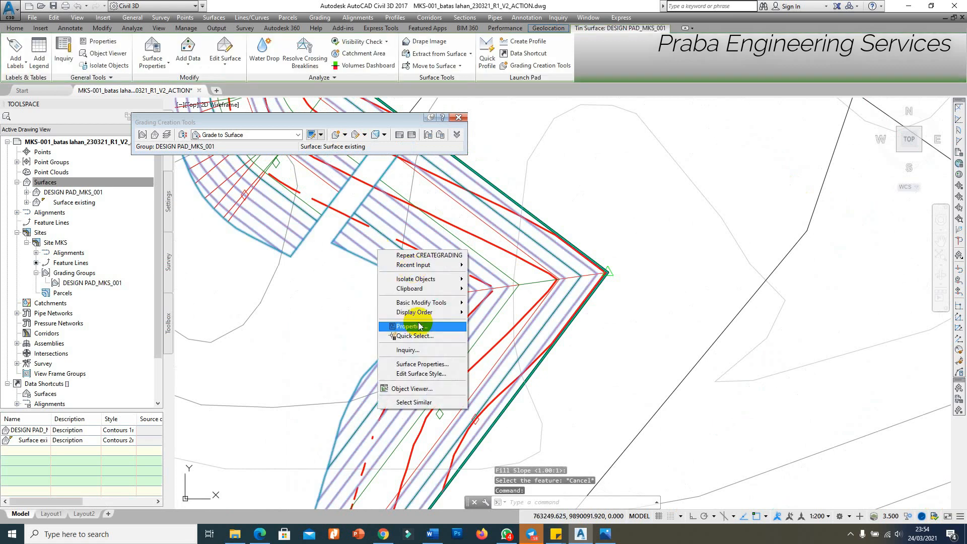
pyautogui.click(415, 392)
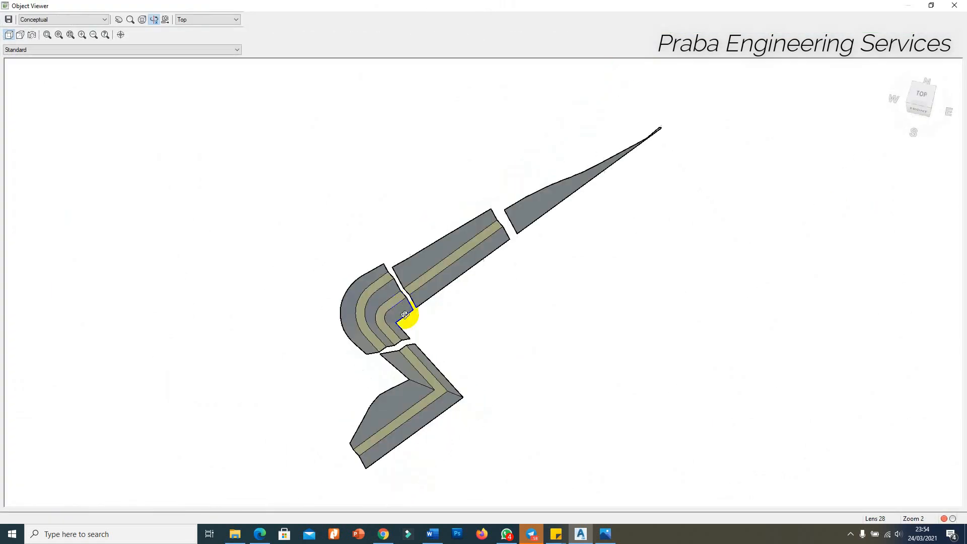
pyautogui.scroll(5, 419, 312)
pyautogui.moveTo(419, 312); pyautogui.dragTo(489, 326)
pyautogui.scroll(-1, 488, 329)
pyautogui.scroll(2, 259, 363)
pyautogui.scroll(-2, 229, 367)
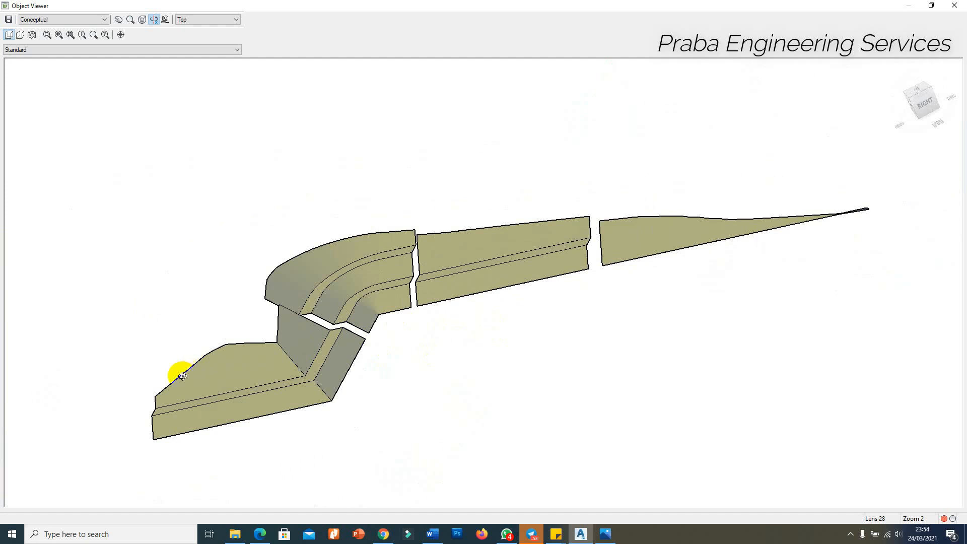
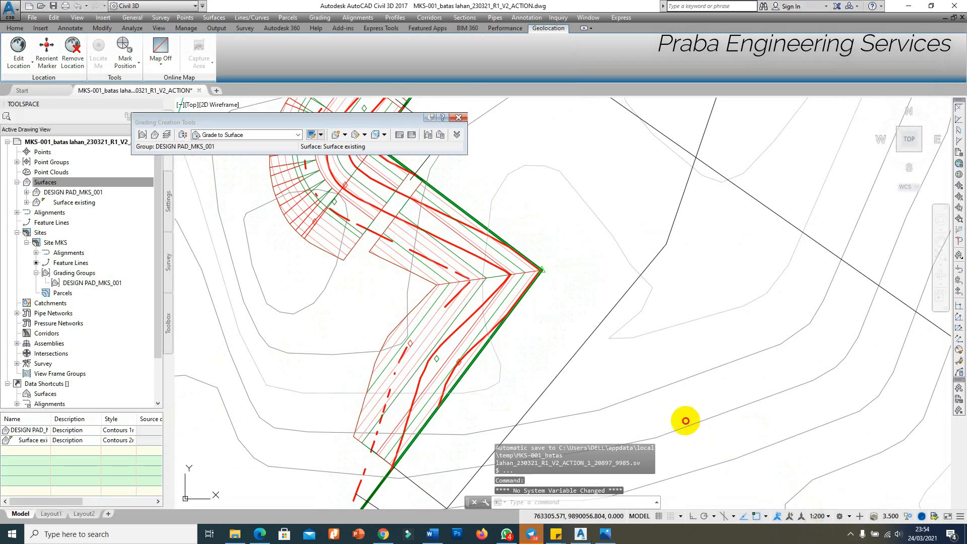
# Stretch the start of the new gradings along the pad edge, around the sharp corner, to leave only a short section near its southern end.
pyautogui.scroll(-3, 558, 326)
pyautogui.scroll(5, 532, 277)
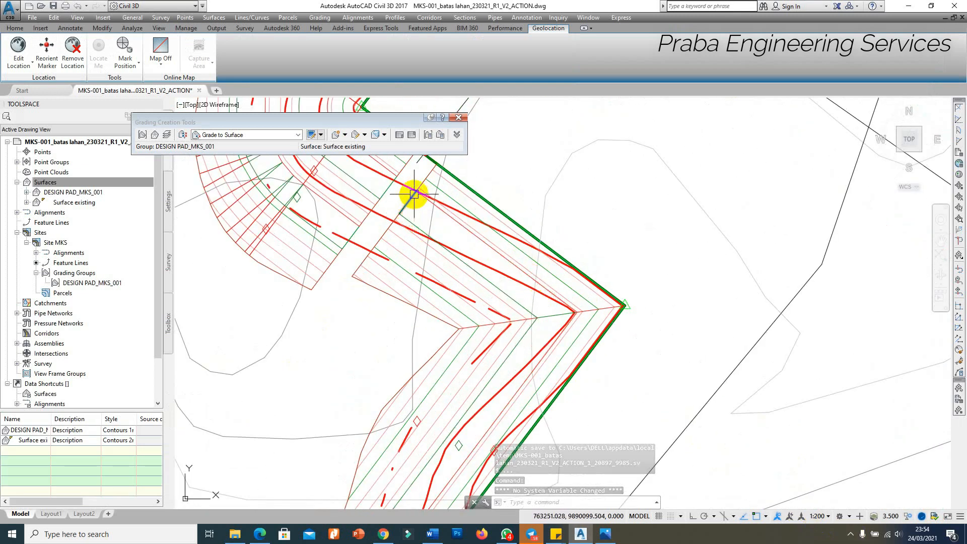
pyautogui.click(429, 176)
pyautogui.scroll(-3, 438, 170)
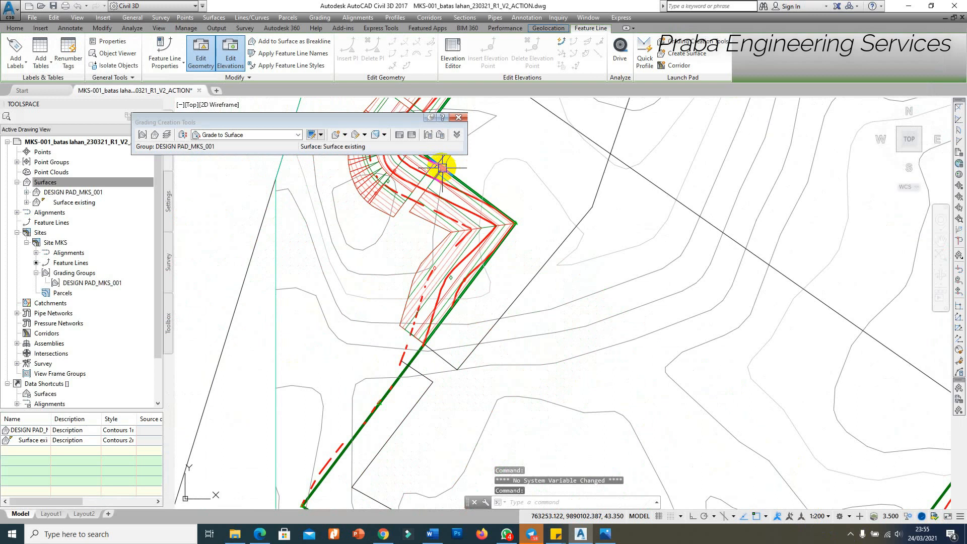
pyautogui.click(442, 168)
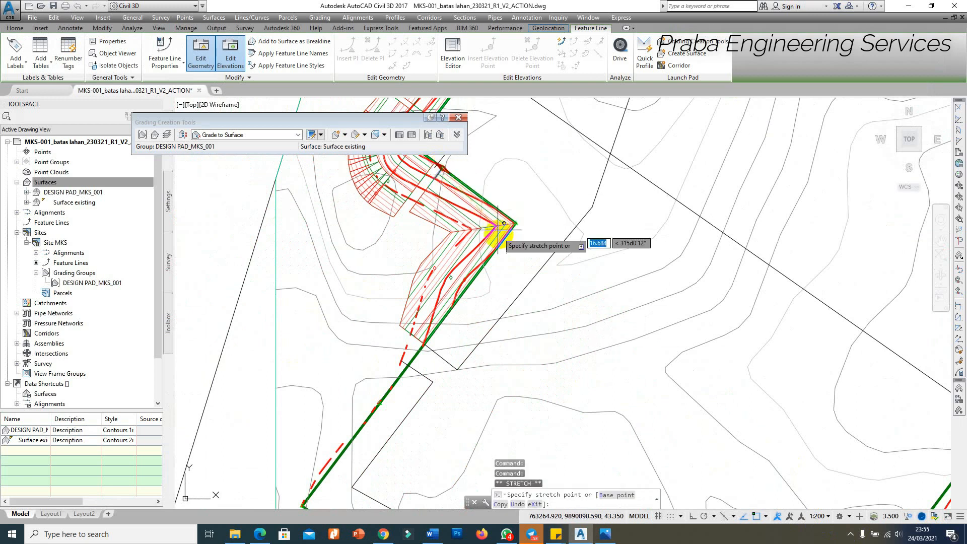
pyautogui.scroll(2, 453, 304)
pyautogui.click(454, 306)
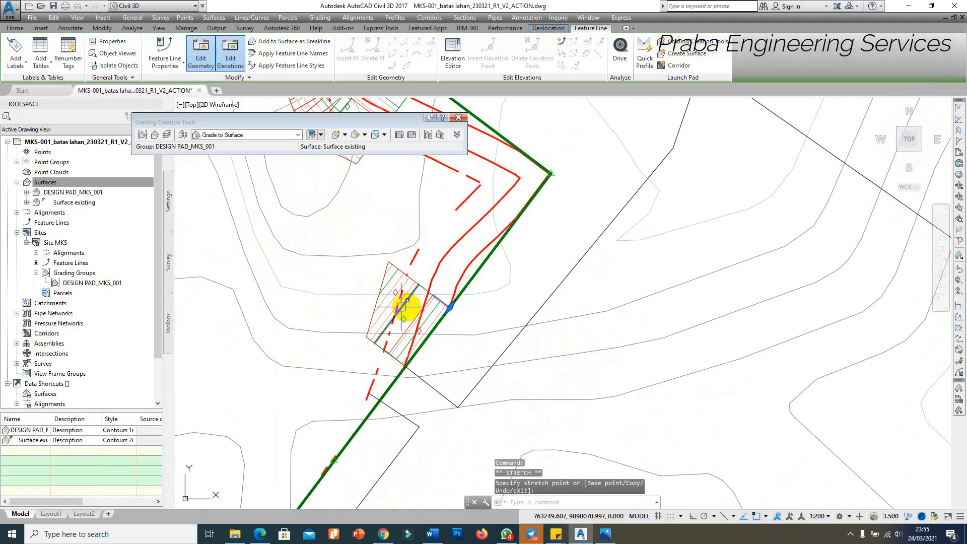
# Inspect the pad surface with the shortened grading section in 3D with the Object Viewer.
pyautogui.scroll(3, 400, 308)
pyautogui.click(371, 287)
pyautogui.scroll(-5, 381, 316)
pyautogui.rightClick(381, 315)
pyautogui.click(426, 421)
pyautogui.moveTo(402, 434); pyautogui.dragTo(393, 355)
pyautogui.moveTo(456, 389); pyautogui.dragTo(456, 316)
pyautogui.press('Escape')
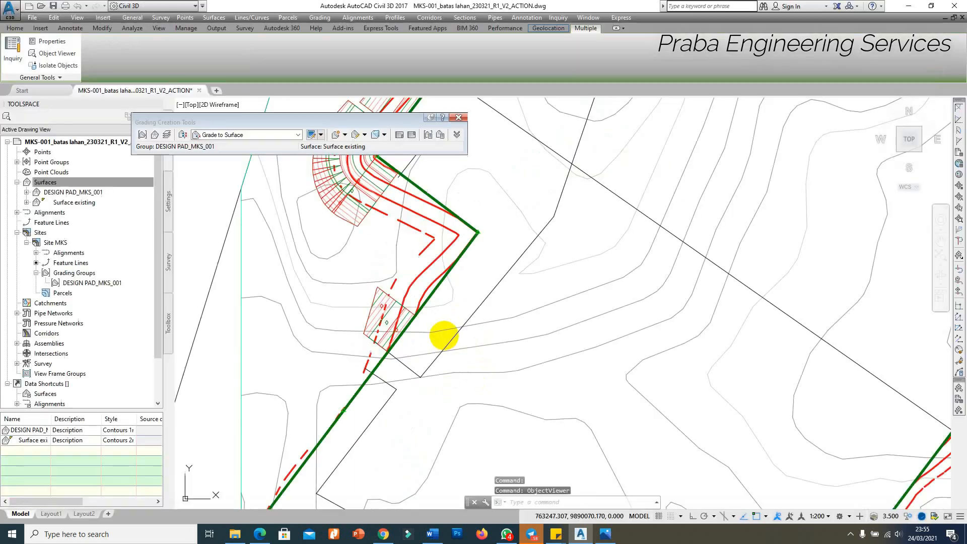
# Stretch the end of the curved corner gradings along the pad edge, around the sharp corner, to just short of the shortened section.
pyautogui.scroll(6, 387, 174)
pyautogui.click(410, 188)
pyautogui.scroll(-2, 418, 202)
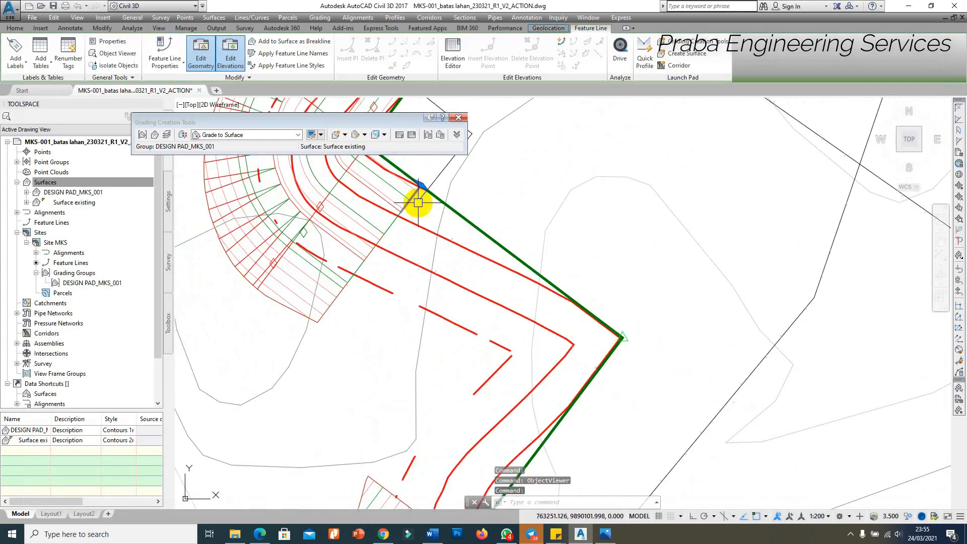
pyautogui.click(422, 185)
pyautogui.scroll(-2, 574, 297)
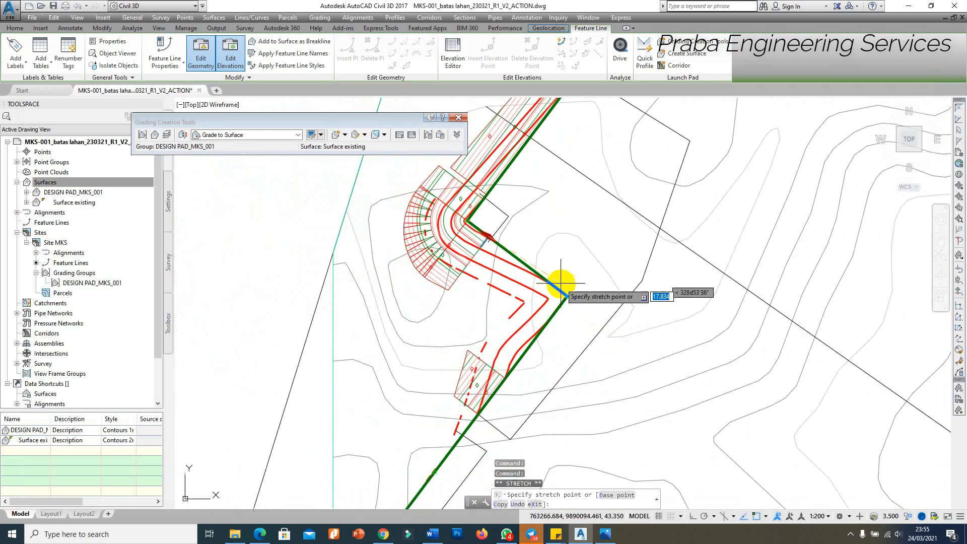
pyautogui.scroll(3, 562, 302)
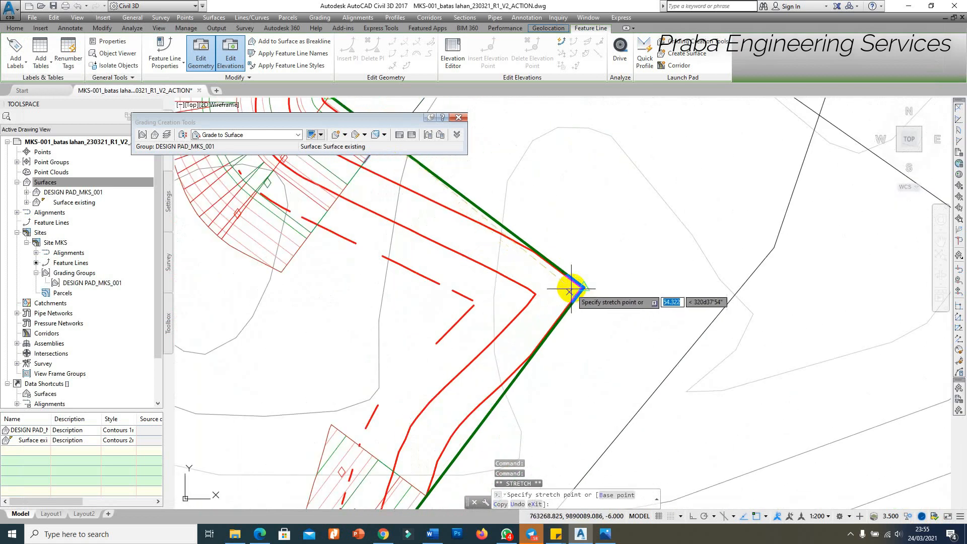
pyautogui.scroll(-1, 525, 297)
pyautogui.scroll(1, 485, 376)
pyautogui.click(479, 410)
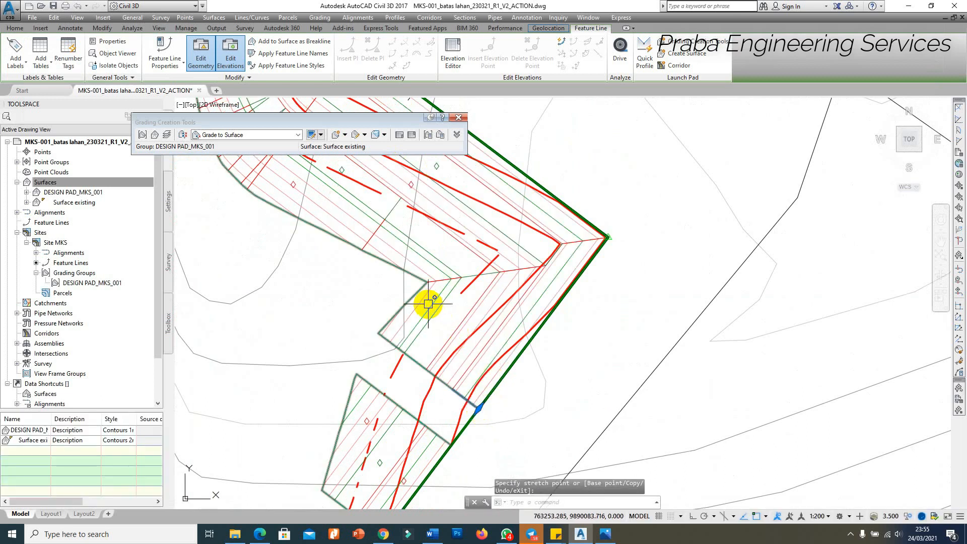
# Inspect the pad surface with the curved corner gradings extended around the sharp corner in 3D with the Object Viewer.
pyautogui.click(425, 302)
pyautogui.scroll(-3, 390, 334)
pyautogui.rightClick(452, 284)
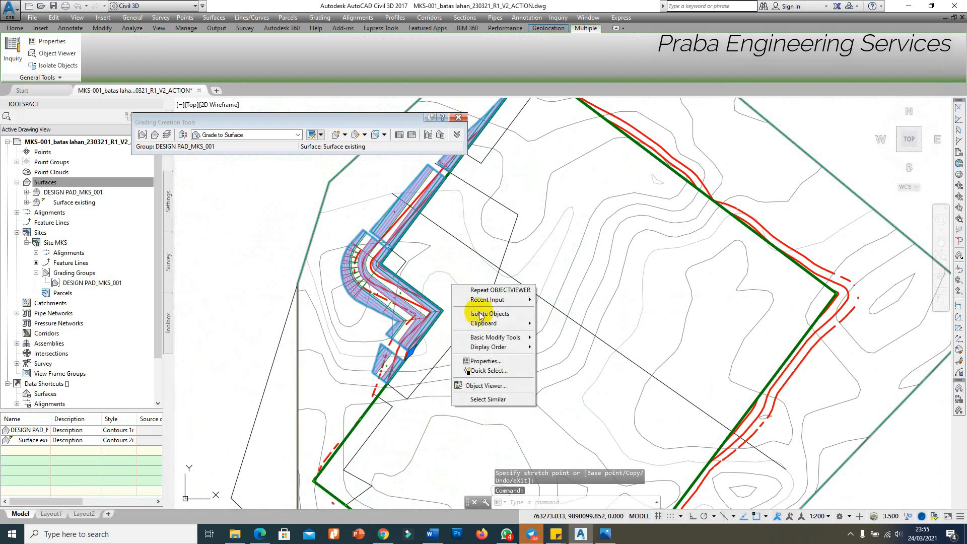
pyautogui.click(480, 387)
pyautogui.moveTo(449, 391)
pyautogui.mouseDown()
pyautogui.moveTo(454, 319)
pyautogui.moveTo(532, 282)
pyautogui.moveTo(419, 324)
pyautogui.moveTo(361, 283)
pyautogui.moveTo(389, 266)
pyautogui.moveTo(434, 279)
pyautogui.moveTo(492, 278)
pyautogui.moveTo(505, 320)
pyautogui.moveTo(622, 331)
pyautogui.mouseUp()
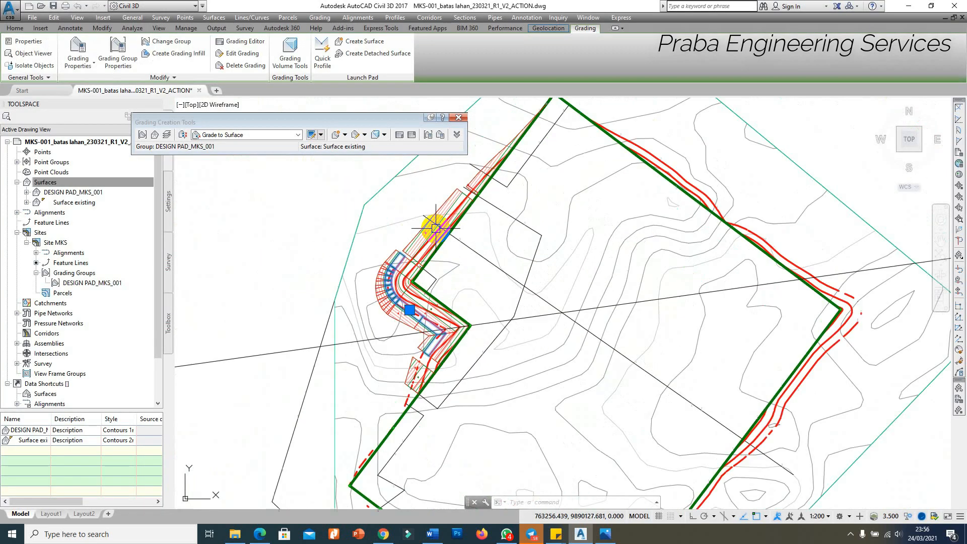
pyautogui.scroll(5, 410, 183)
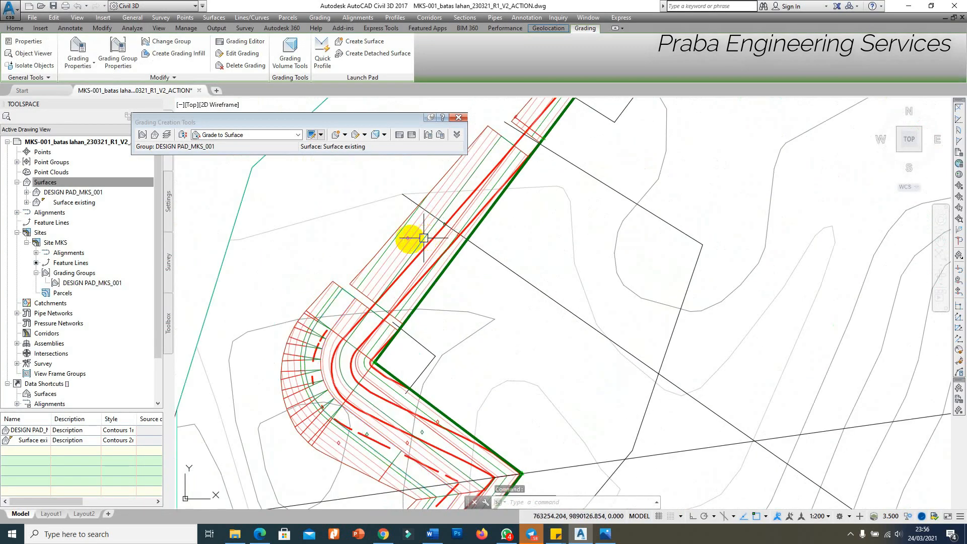
pyautogui.click(416, 222)
pyautogui.scroll(-3, 419, 202)
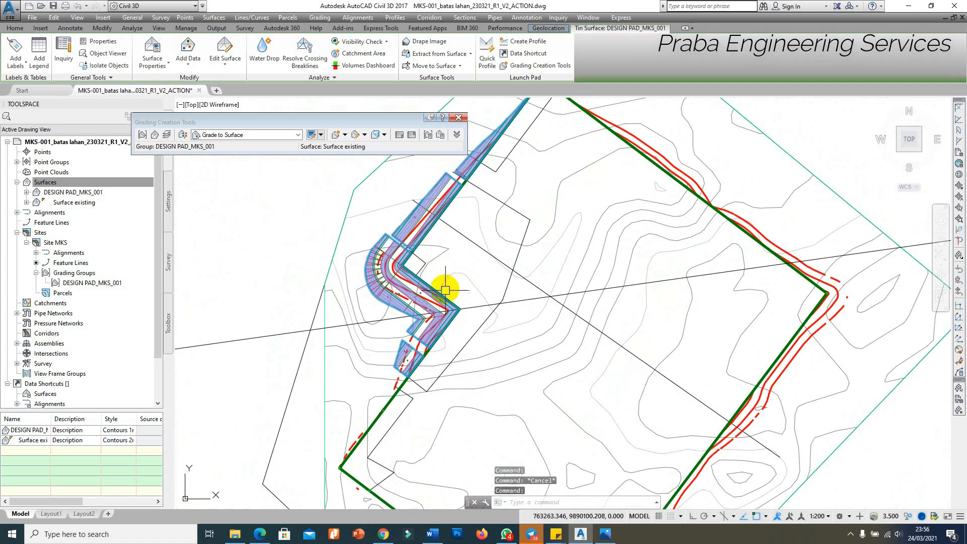
pyautogui.scroll(5, 445, 290)
pyautogui.press('Escape')
pyautogui.scroll(3, 403, 331)
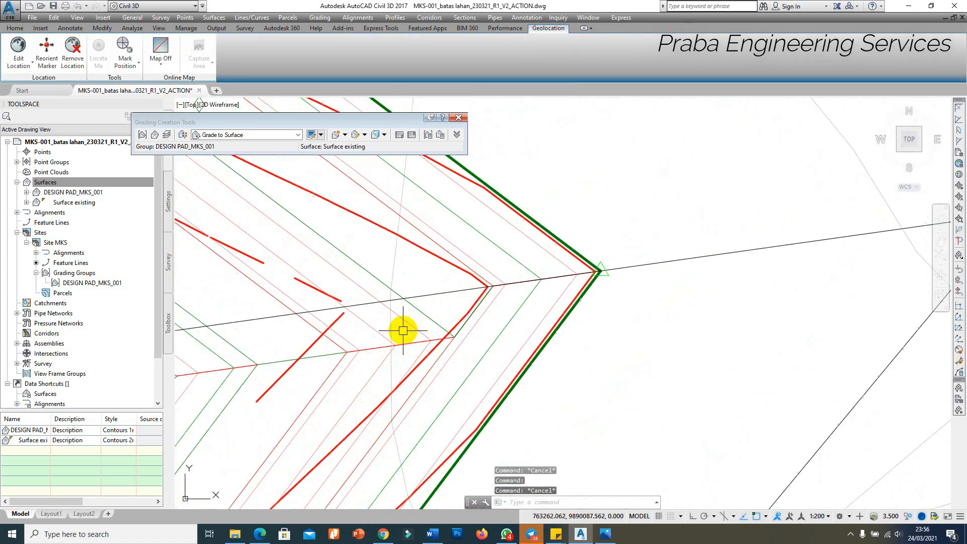
# Stretch the end of the curved corner gradings back along the pad edge to a point between the two corners.
pyautogui.click(295, 367)
pyautogui.scroll(-3, 348, 346)
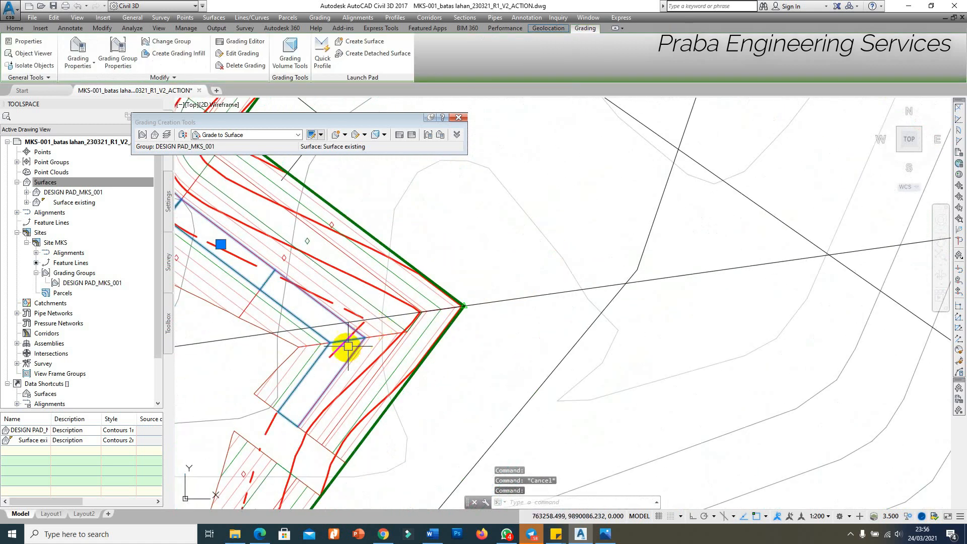
pyautogui.click(321, 453)
pyautogui.scroll(3, 343, 459)
pyautogui.click(361, 475)
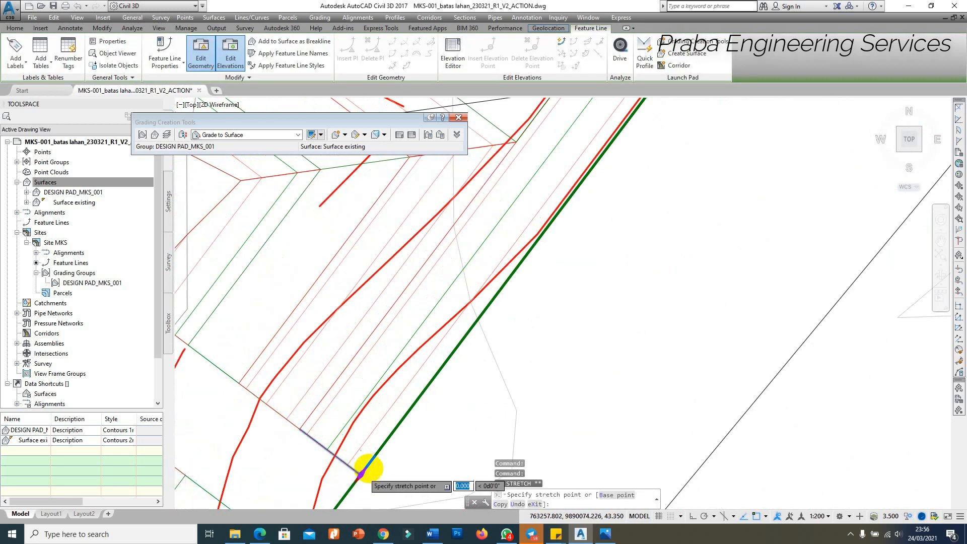
pyautogui.scroll(-3, 417, 400)
pyautogui.scroll(2, 406, 330)
pyautogui.click(404, 303)
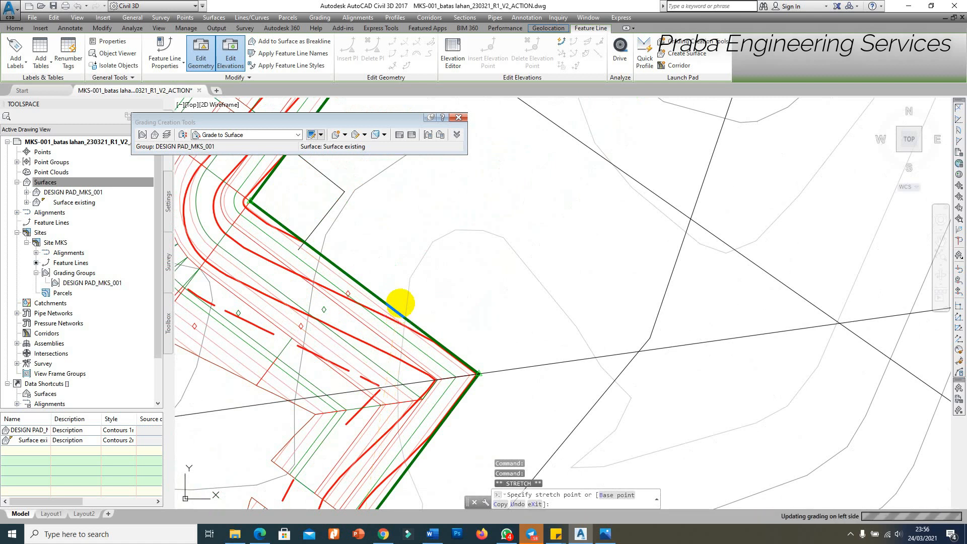
pyautogui.scroll(-2, 406, 285)
pyautogui.scroll(2, 353, 303)
pyautogui.scroll(-3, 303, 282)
pyautogui.press('Escape')
pyautogui.scroll(3, 257, 227)
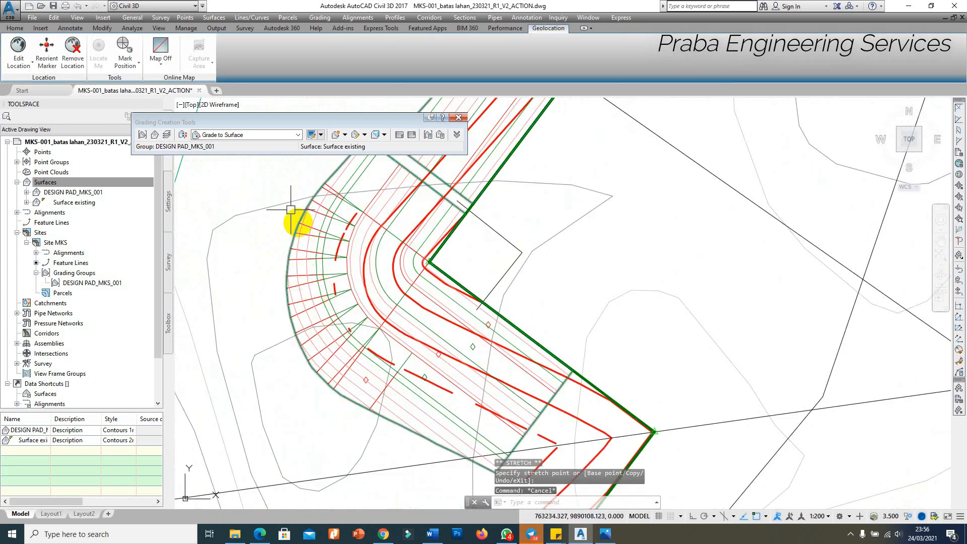
pyautogui.click(344, 135)
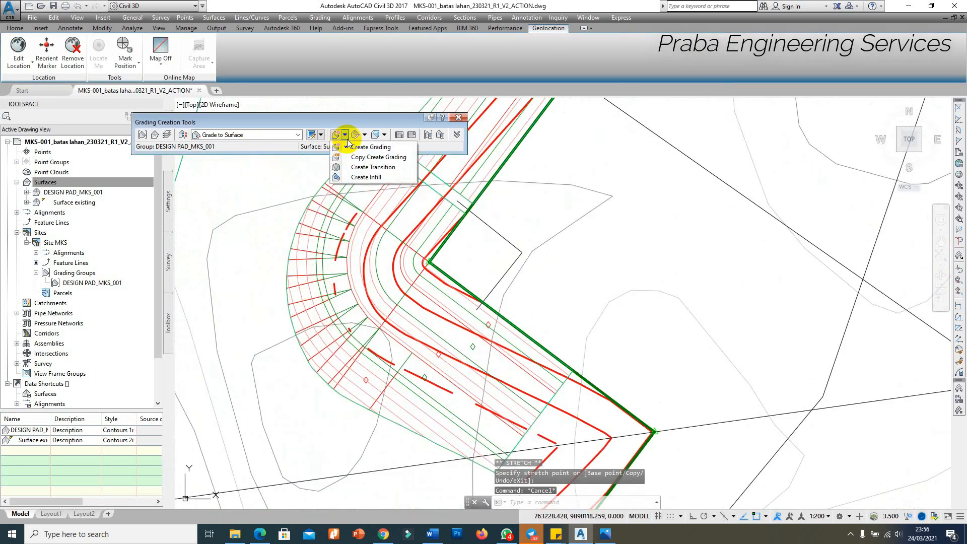
pyautogui.click(320, 122)
pyautogui.scroll(-1, 354, 247)
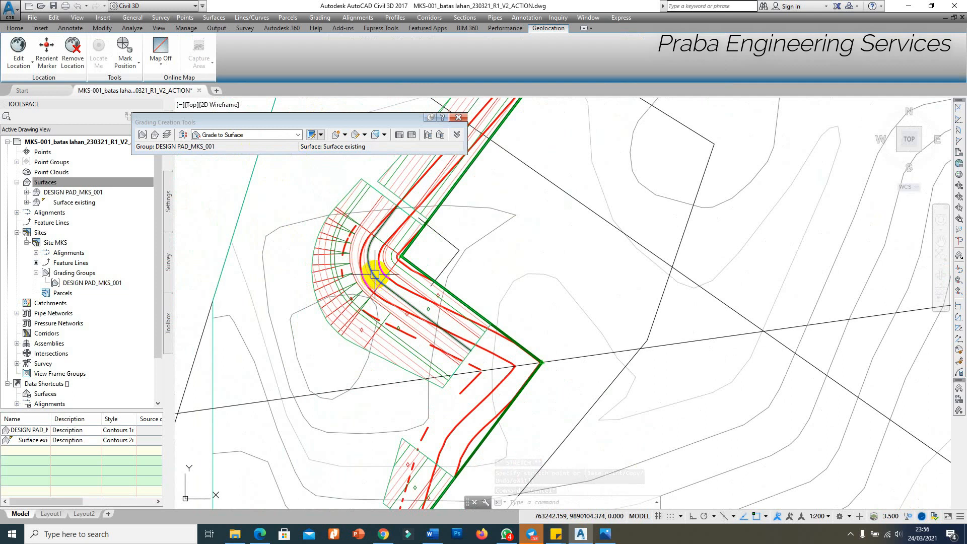
pyautogui.scroll(2, 410, 444)
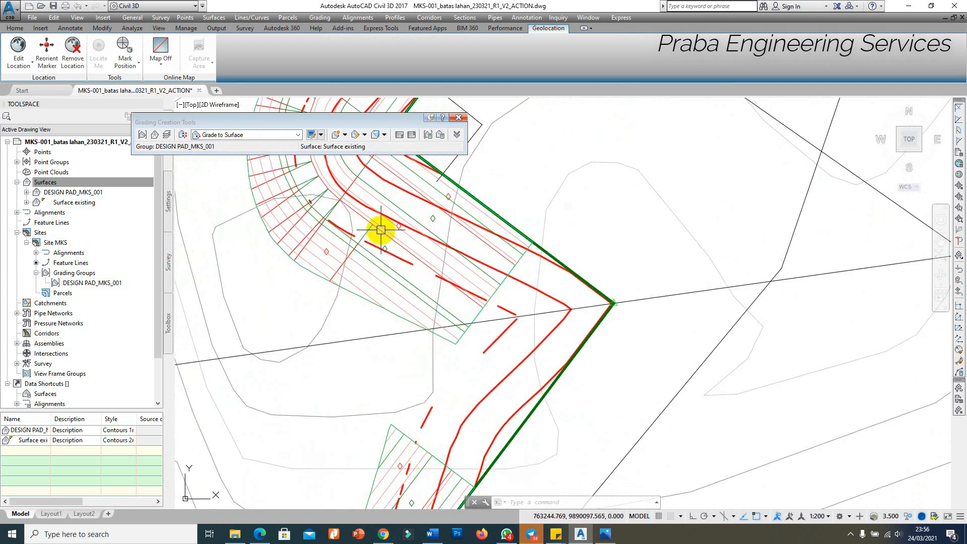
pyautogui.scroll(-1, 381, 230)
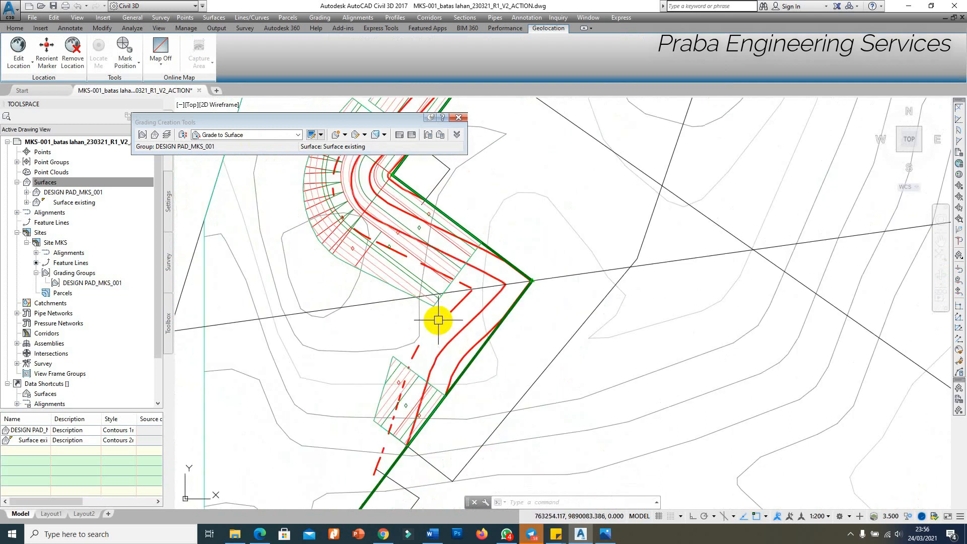
pyautogui.scroll(-2, 438, 320)
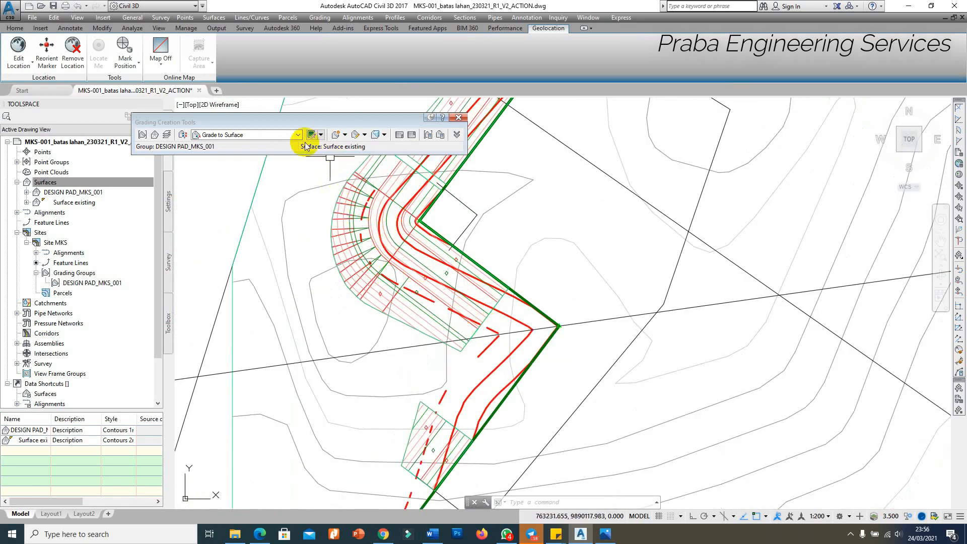
pyautogui.scroll(4, 353, 242)
pyautogui.scroll(-5, 322, 247)
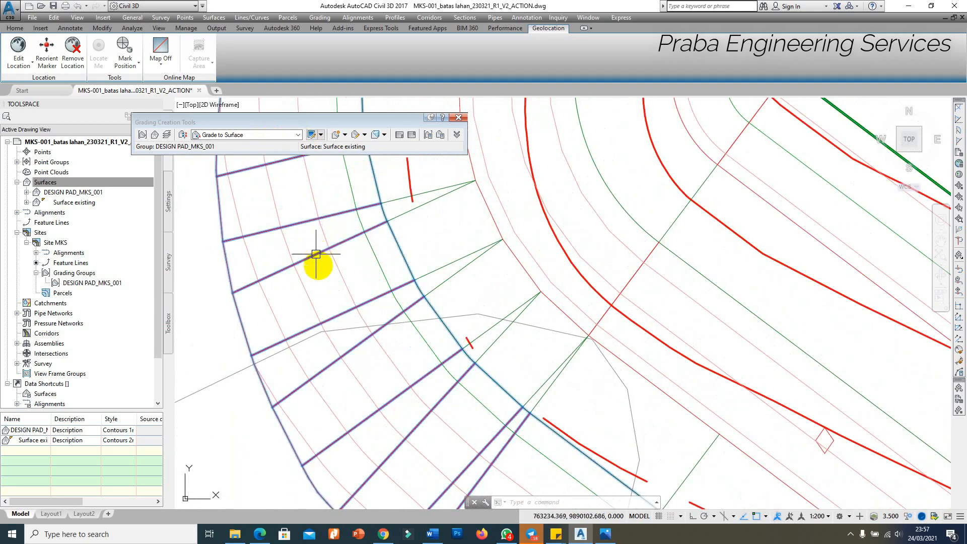
# Delete the outermost slope grading to the existing surface and the bench grading inside it at the curved corner.
pyautogui.click(363, 269)
pyautogui.rightClick(305, 272)
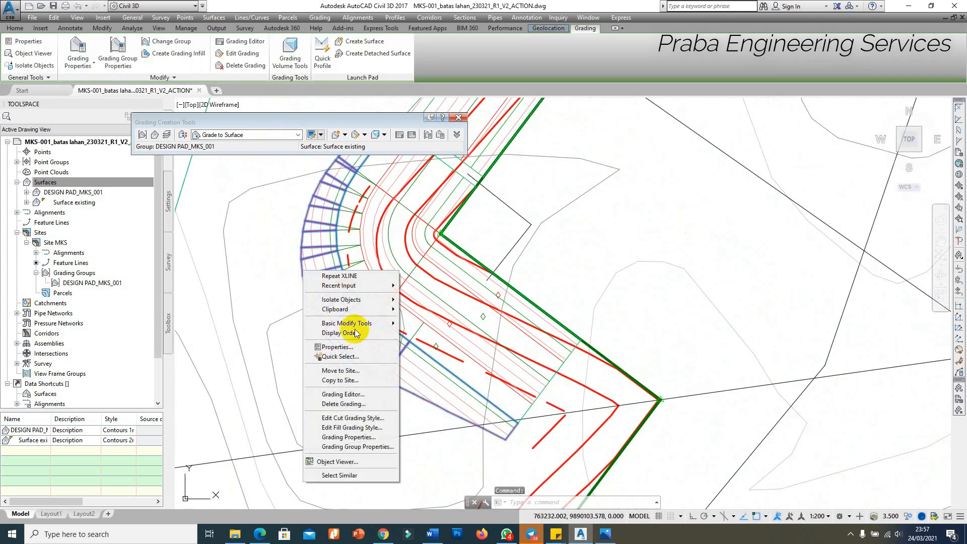
pyautogui.click(344, 404)
pyautogui.scroll(3, 348, 251)
pyautogui.click(348, 251)
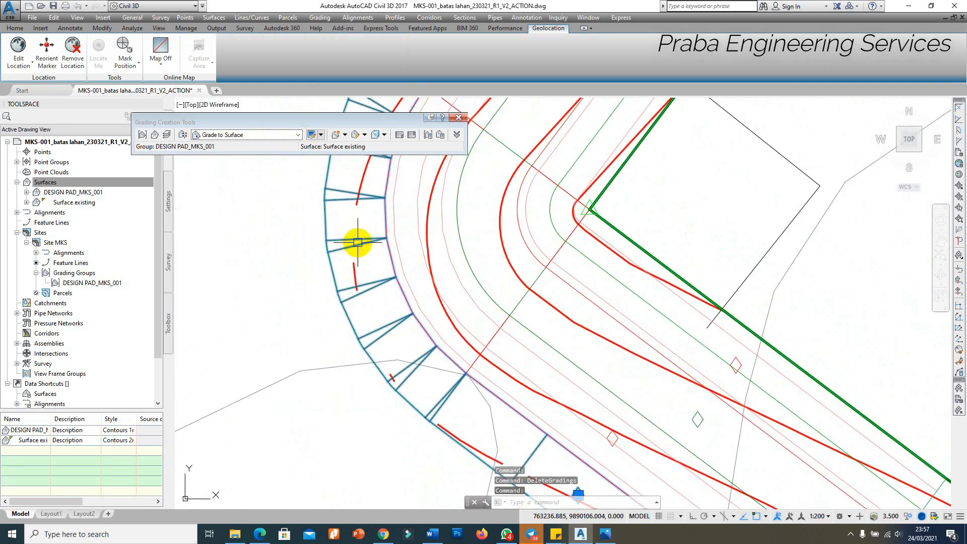
pyautogui.rightClick(359, 245)
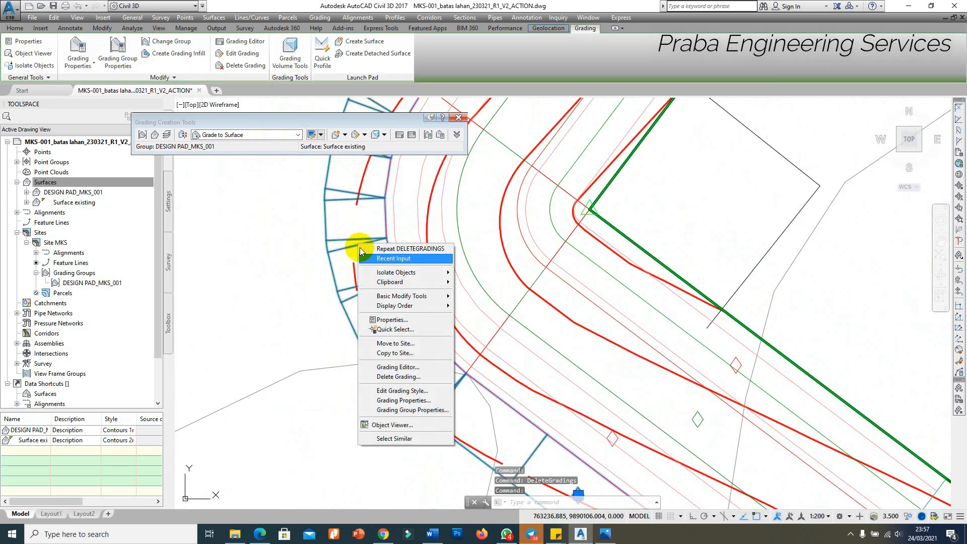
pyautogui.click(399, 377)
pyautogui.scroll(-3, 337, 295)
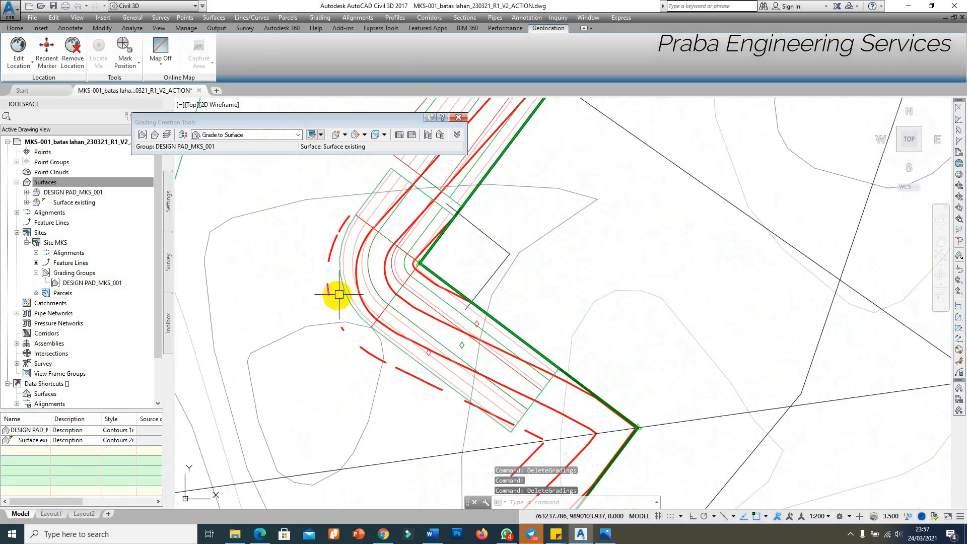
pyautogui.scroll(3, 373, 216)
pyautogui.click(335, 222)
pyautogui.scroll(-3, 368, 226)
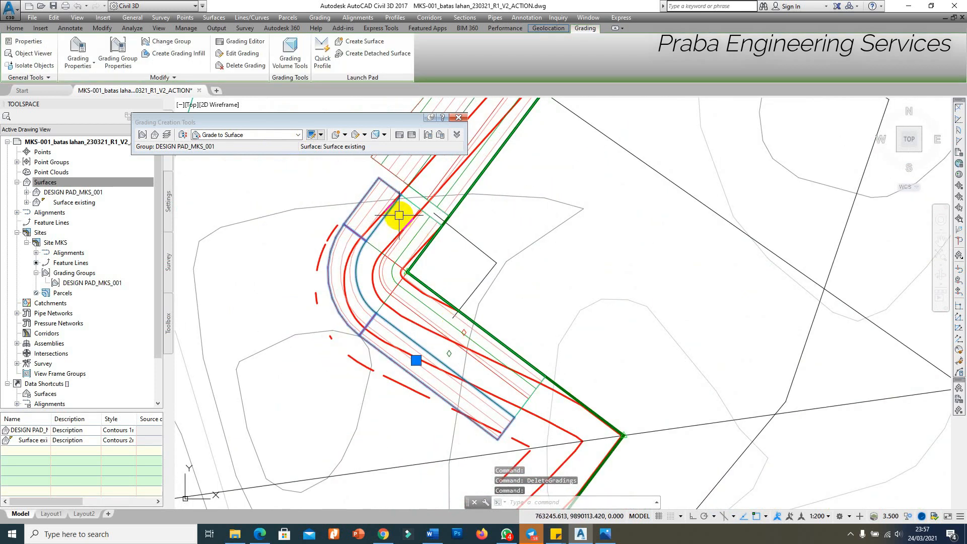
pyautogui.scroll(-2, 372, 219)
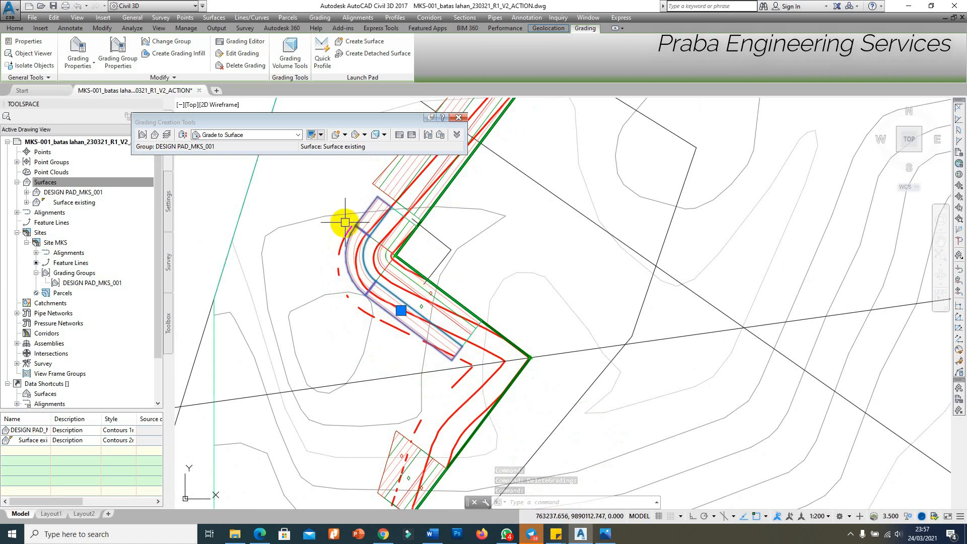
pyautogui.click(264, 136)
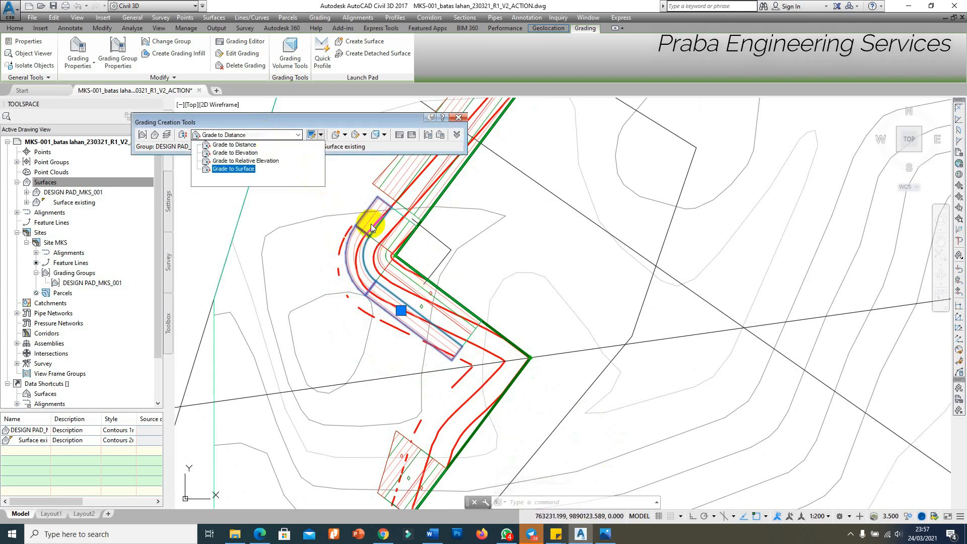
pyautogui.press('Escape')
# Delete the second slope grading and the first bench grading at the curved corner, keeping only the innermost slope.
pyautogui.scroll(2, 461, 335)
pyautogui.scroll(2, 238, 209)
pyautogui.click(248, 218)
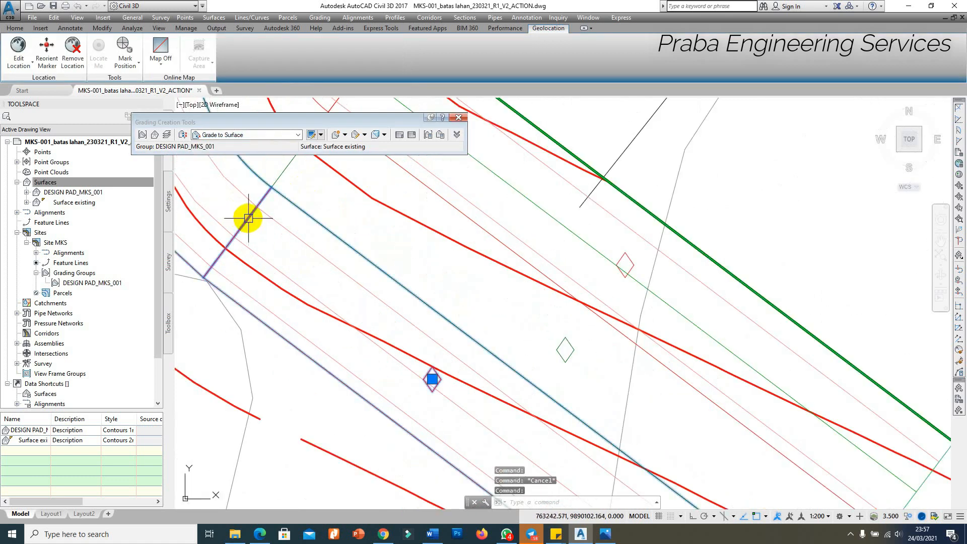
pyautogui.rightClick(249, 218)
pyautogui.click(334, 356)
pyautogui.scroll(-3, 395, 332)
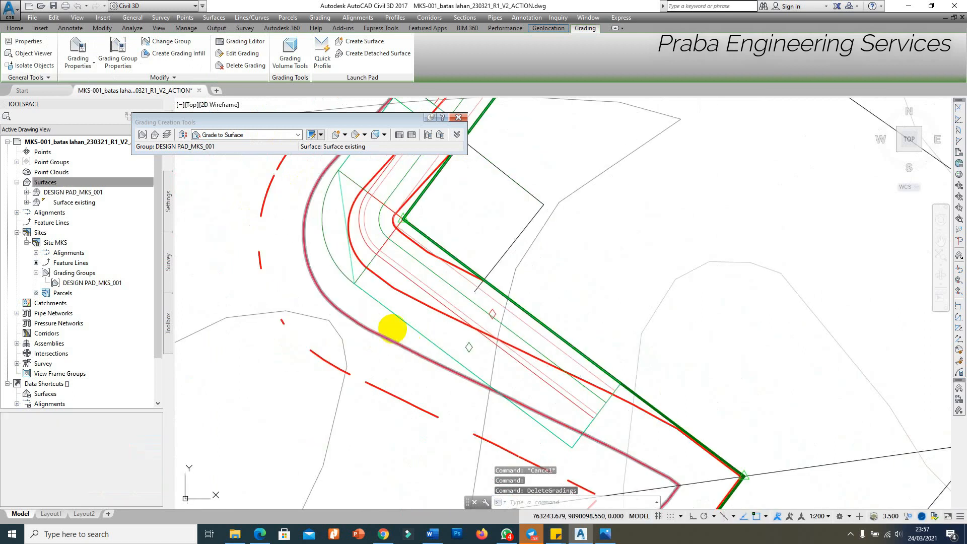
pyautogui.scroll(2, 352, 266)
pyautogui.click(356, 266)
pyautogui.rightClick(356, 266)
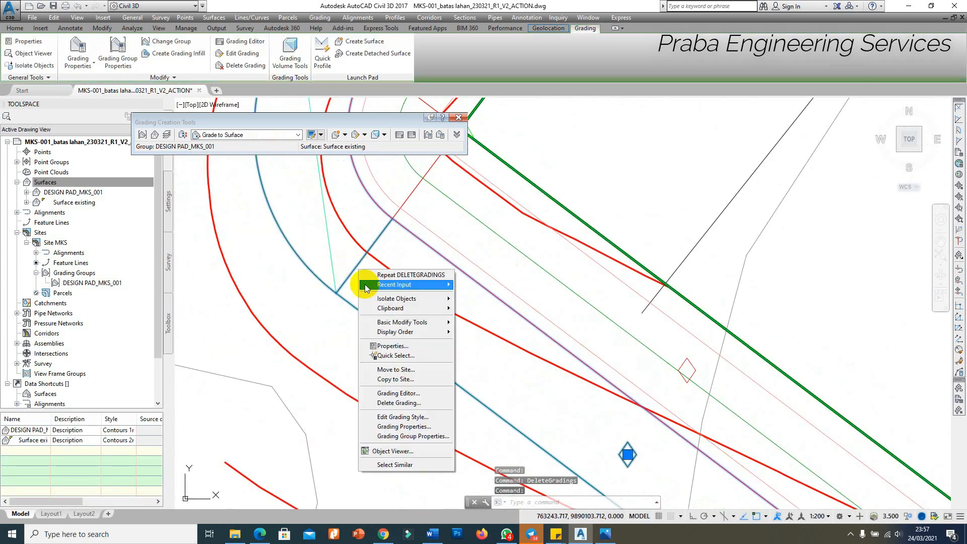
pyautogui.click(398, 403)
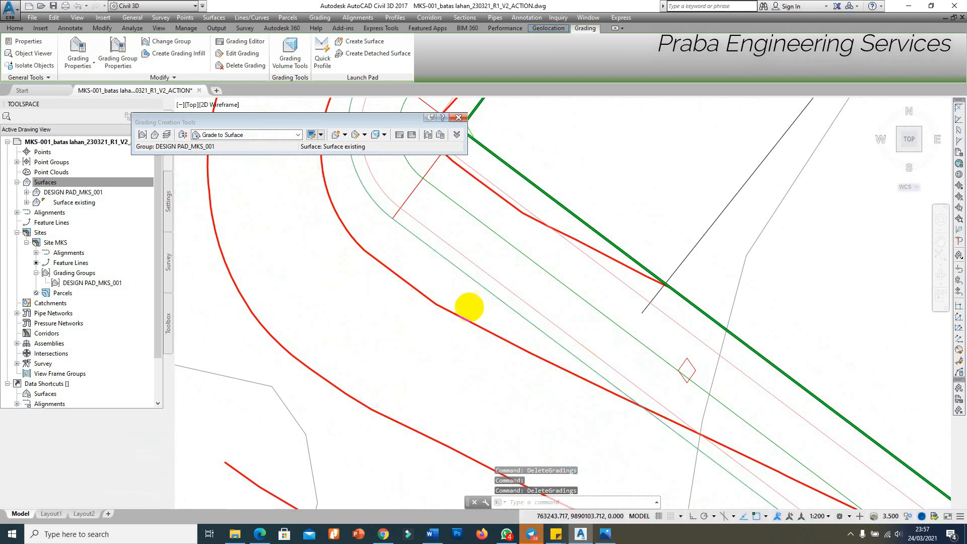
# Stretch the end of the remaining slope grading along the pad edge, around the sharp corner, to just short of the shortened section.
pyautogui.scroll(-3, 588, 339)
pyautogui.click(645, 425)
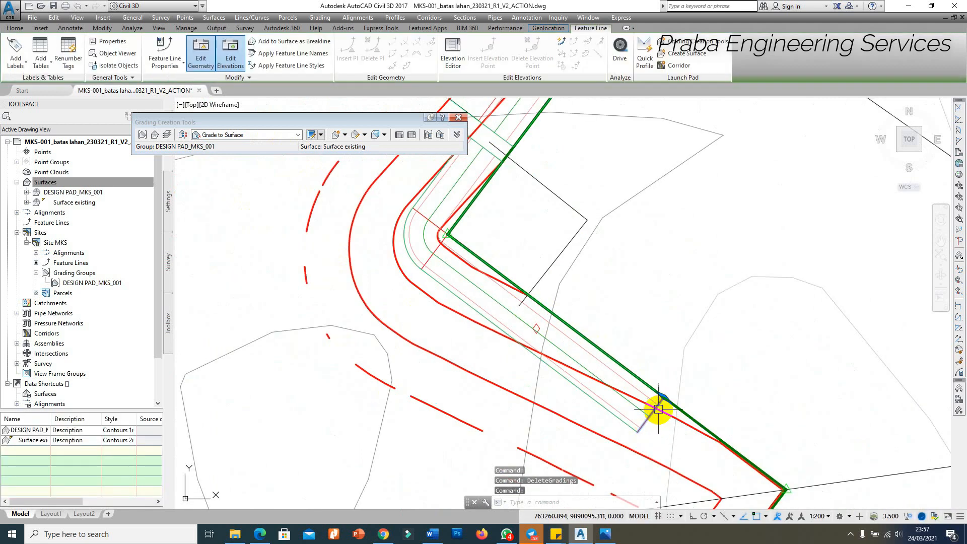
pyautogui.click(664, 398)
pyautogui.scroll(-6, 672, 320)
pyautogui.scroll(4, 648, 423)
pyautogui.scroll(3, 644, 428)
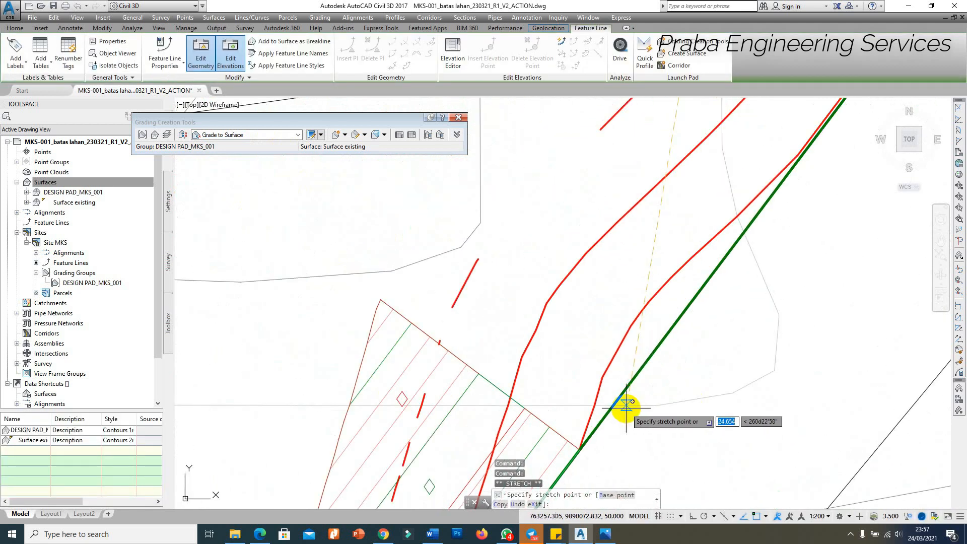
pyautogui.click(622, 409)
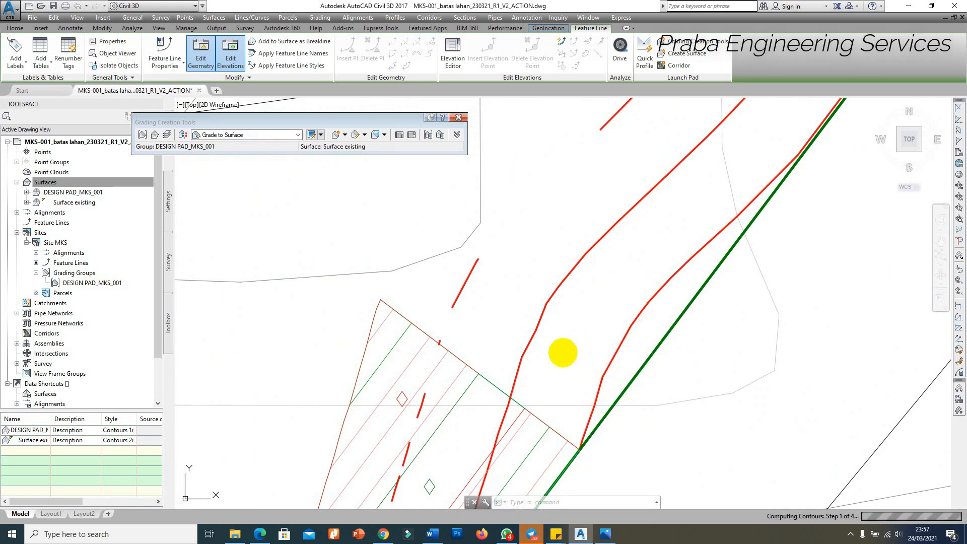
pyautogui.scroll(-3, 476, 384)
pyautogui.scroll(2, 541, 277)
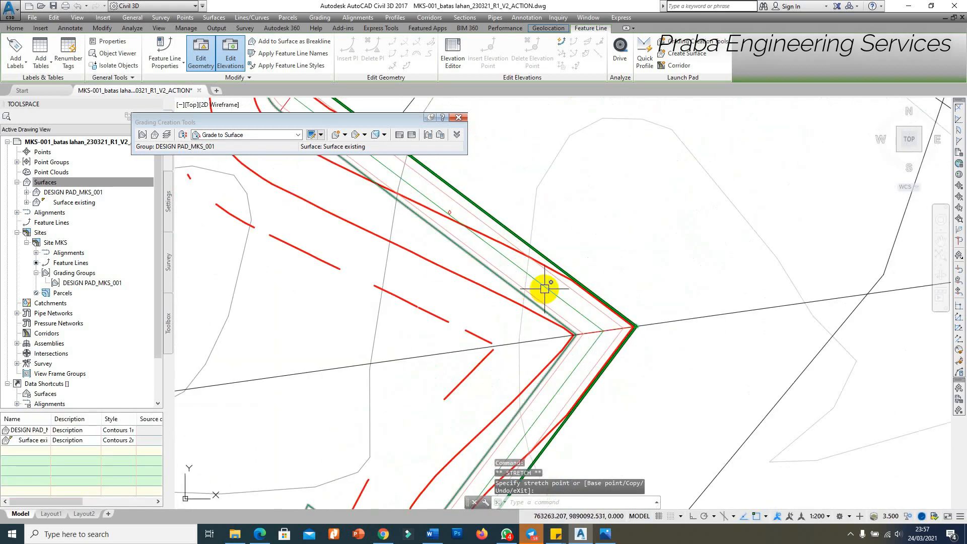
pyautogui.press('Escape')
# Inspect the pad surface with the single slope grading around the sharp corner in 3D with the Object Viewer.
pyautogui.click(547, 283)
pyautogui.rightClick(546, 289)
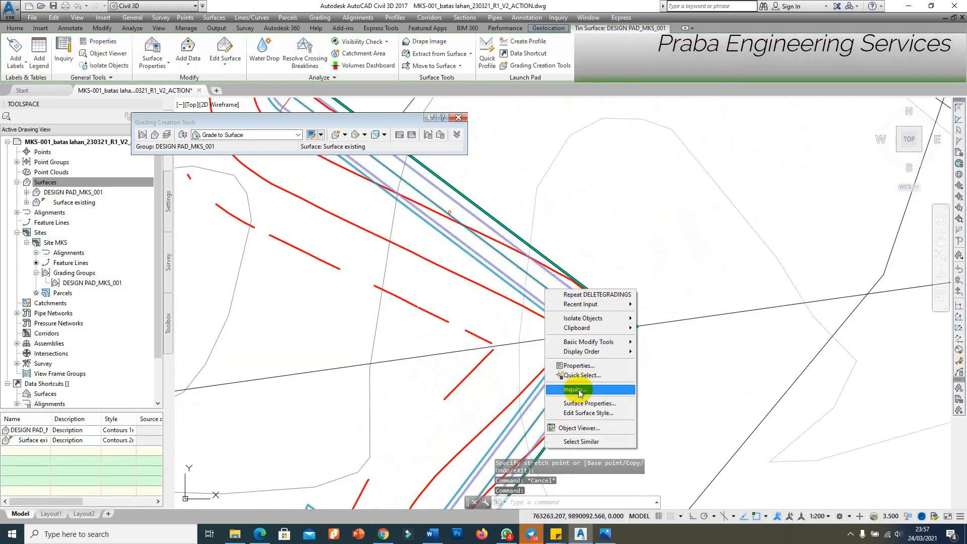
pyautogui.click(579, 427)
pyautogui.moveTo(514, 388); pyautogui.dragTo(469, 289)
pyautogui.moveTo(463, 335); pyautogui.dragTo(432, 268)
pyautogui.press('Escape')
pyautogui.scroll(-2, 506, 226)
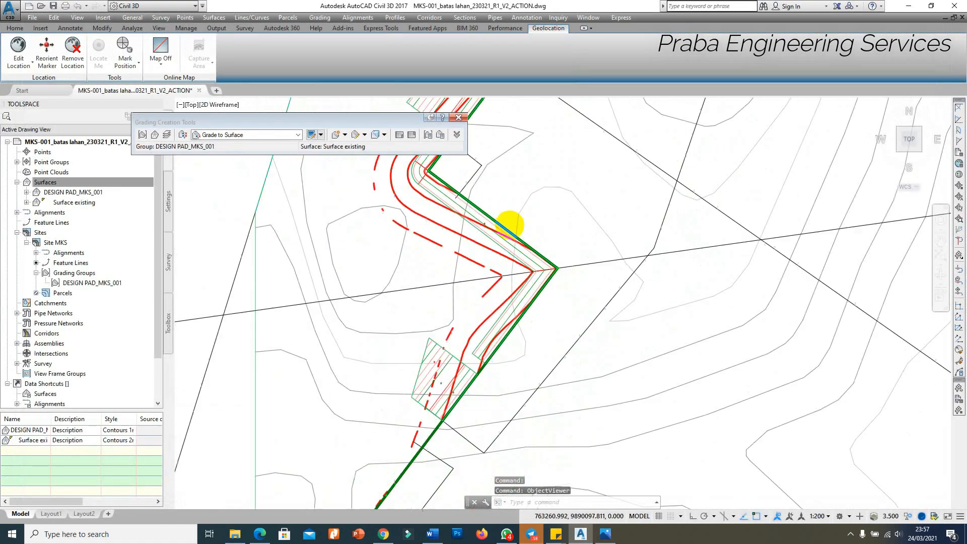
# Create a 2.5 m wide bench grading at 0.01% grade along the entire outer edge of the first slope around the corners.
pyautogui.scroll(2, 507, 364)
pyautogui.click(246, 133)
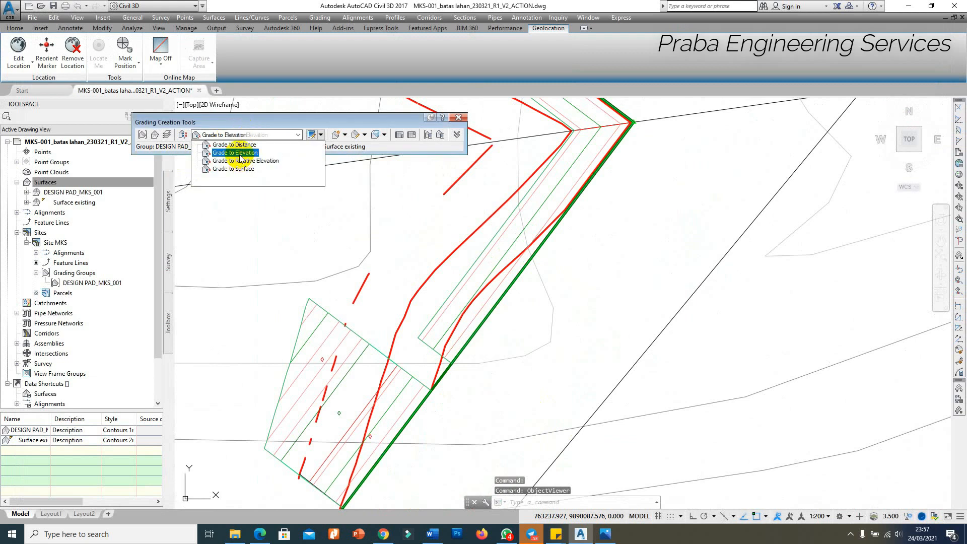
pyautogui.click(234, 145)
pyautogui.click(347, 137)
pyautogui.click(355, 147)
pyautogui.click(458, 288)
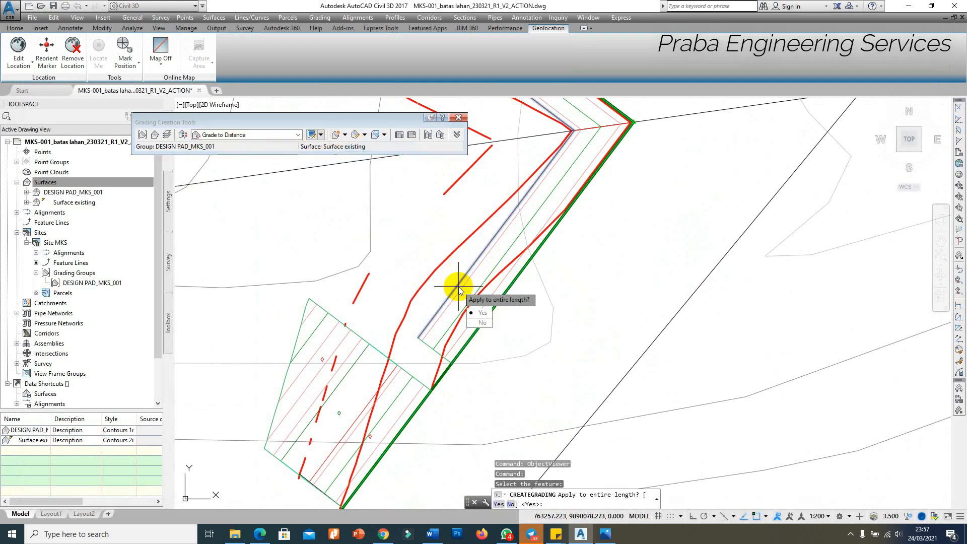
pyautogui.press('Return')
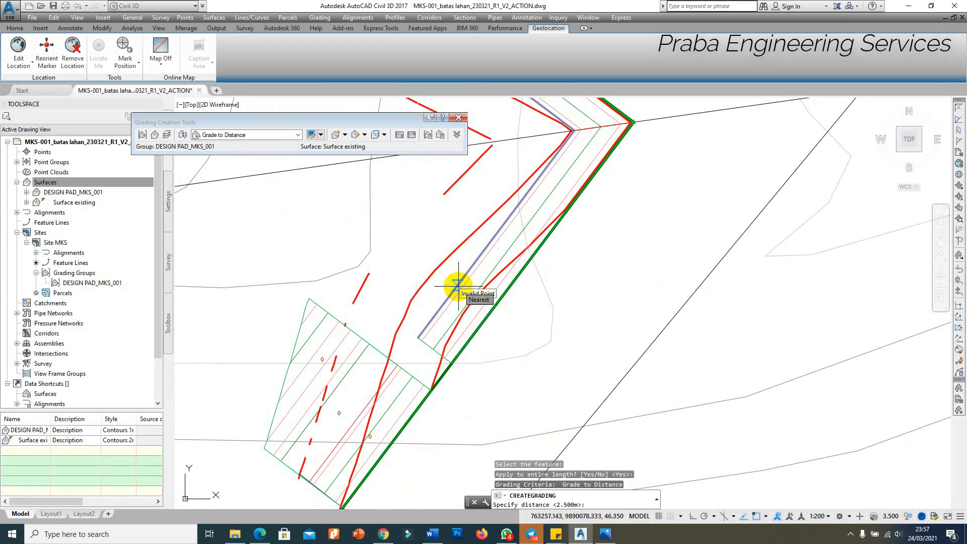
pyautogui.press('Return')
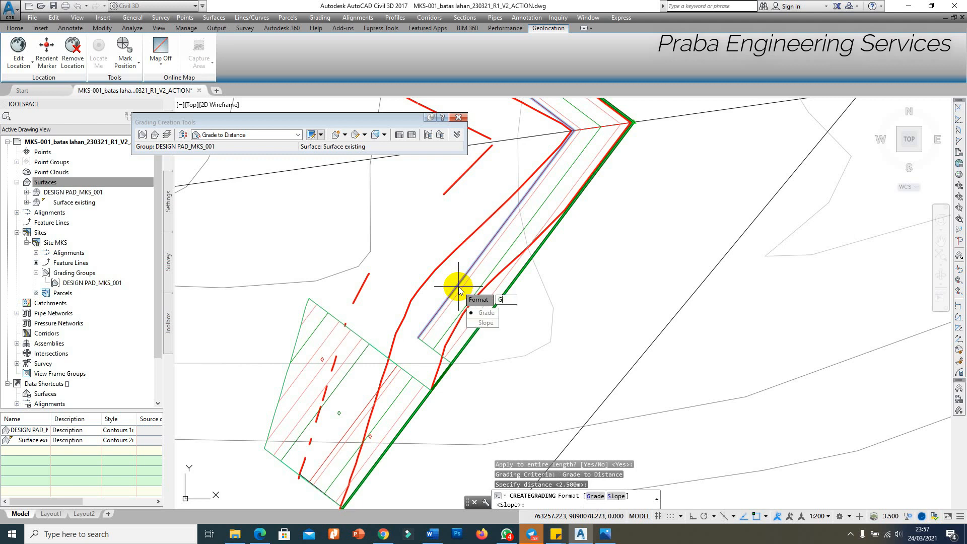
pyautogui.press('Return')
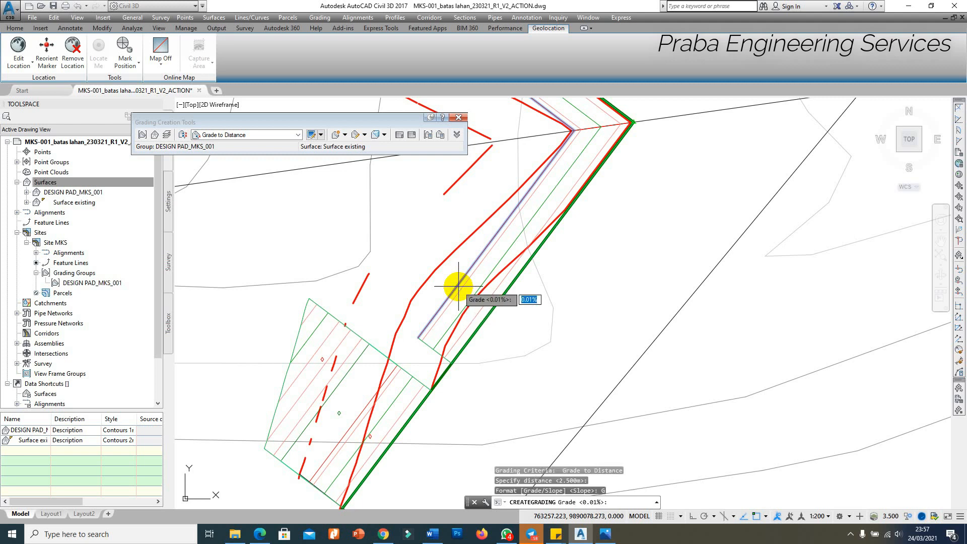
pyautogui.press('Return')
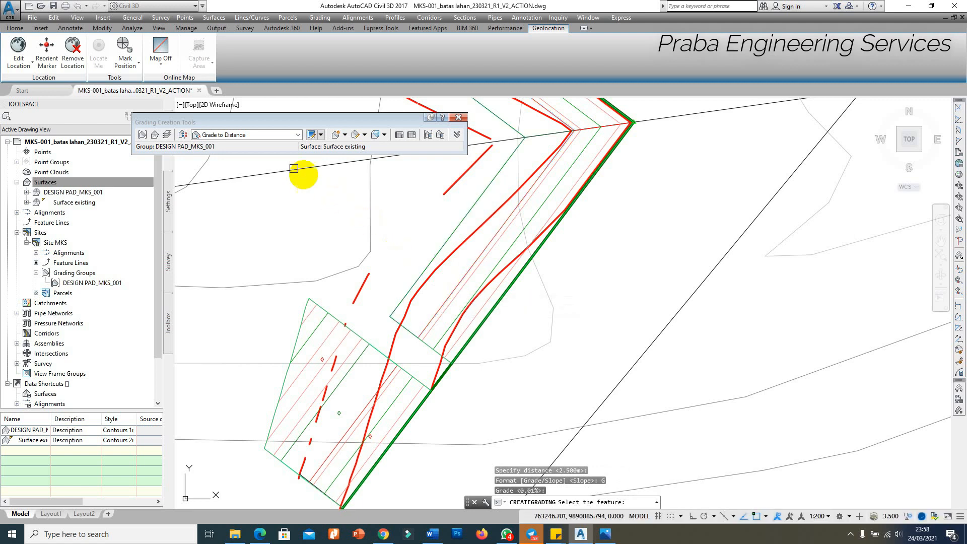
# Grade the bench's entire outer edge to elevation 49.35 m with 1:1 cut and fill slopes.
pyautogui.click(255, 137)
pyautogui.click(252, 151)
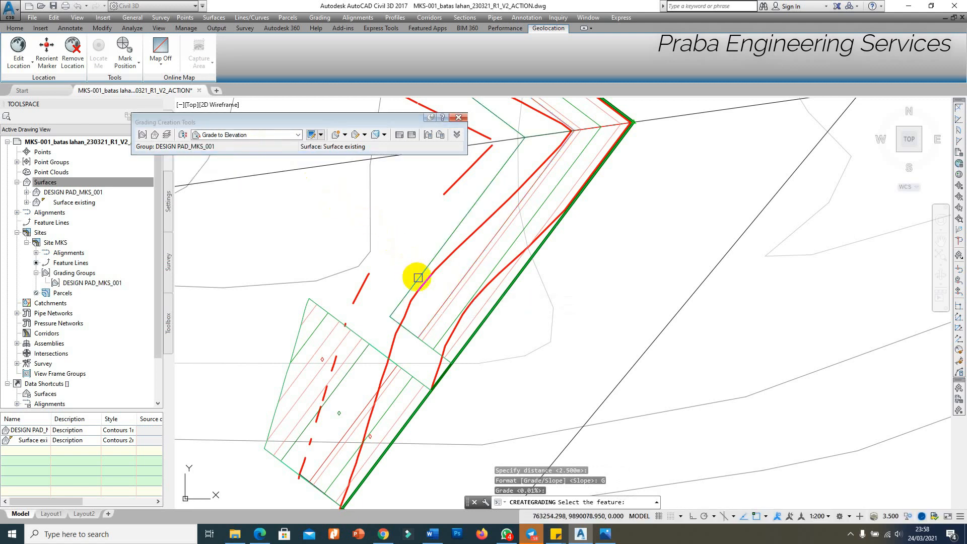
pyautogui.click(417, 277)
pyautogui.press('Return')
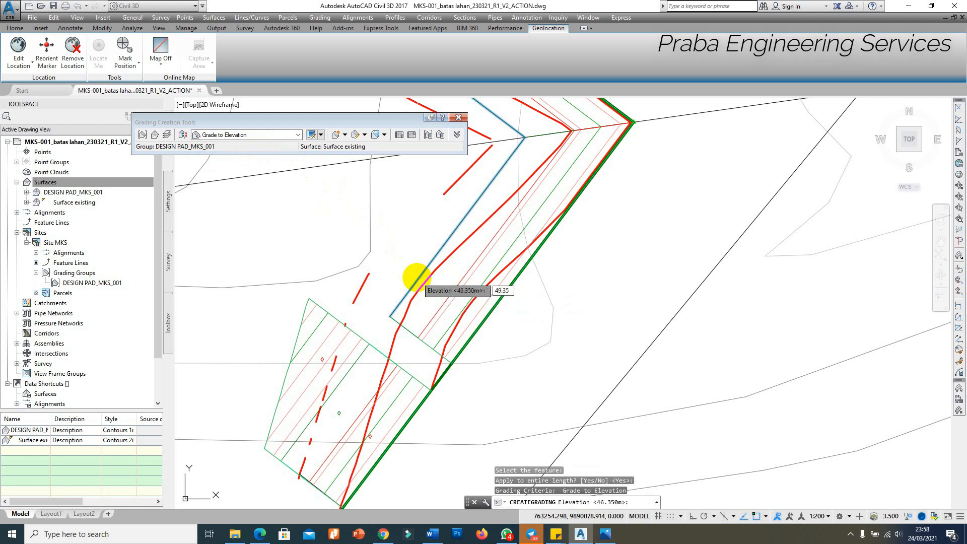
pyautogui.press('Return')
pyautogui.press('Return')
pyautogui.press('Return')
pyautogui.press('Return')
pyautogui.press('Return')
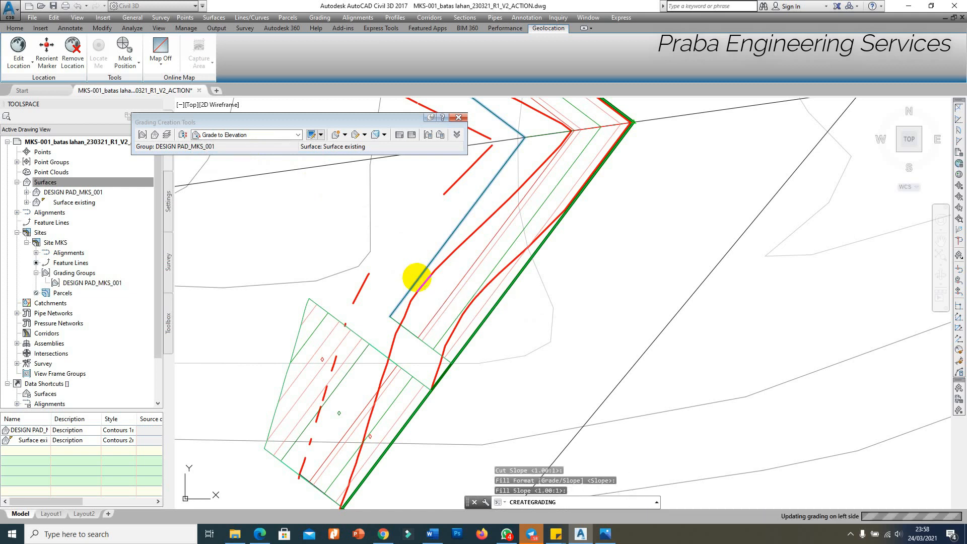
# Create a second 2.5 m bench grading at 0.01% grade along the entire outer edge of the second slope.
pyautogui.scroll(-3, 384, 277)
pyautogui.scroll(4, 430, 248)
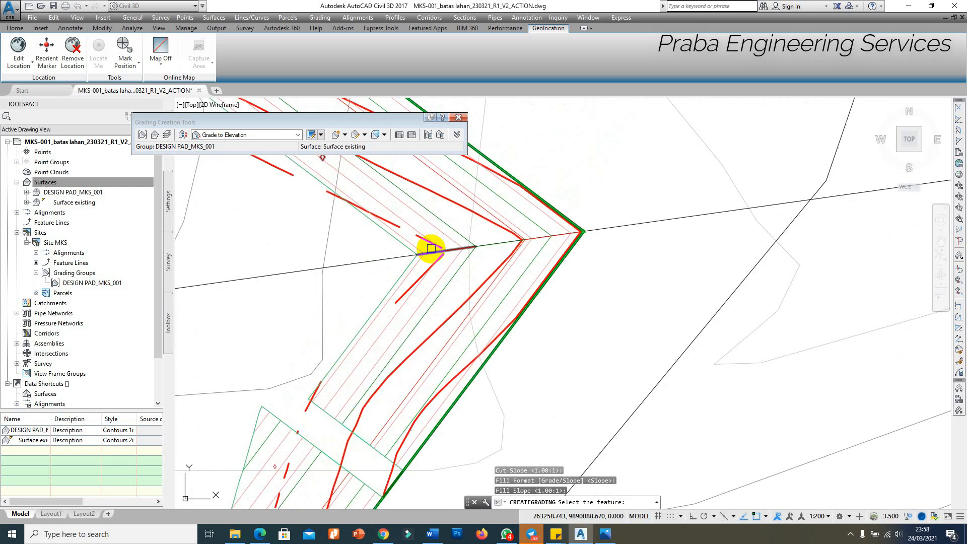
pyautogui.scroll(-1, 431, 249)
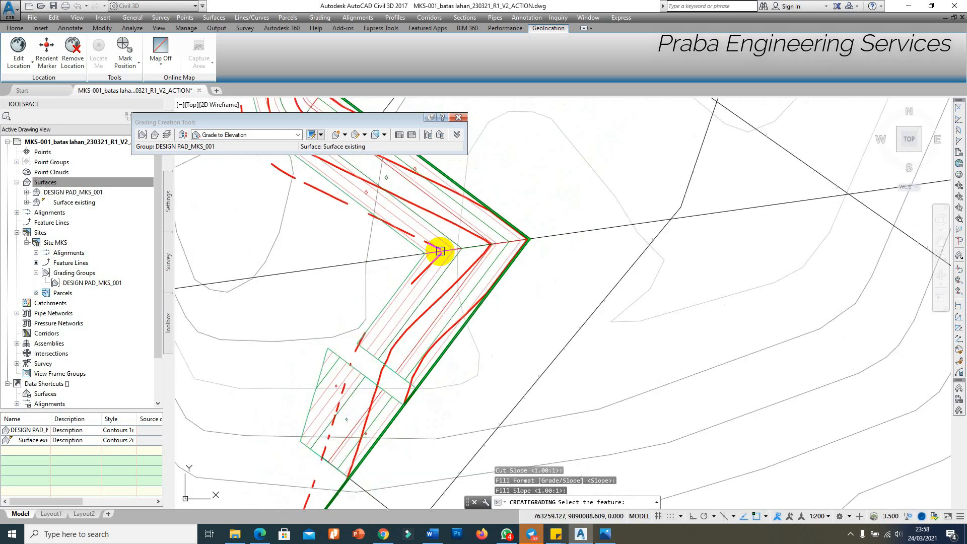
pyautogui.click(244, 134)
pyautogui.click(241, 145)
pyautogui.click(344, 135)
pyautogui.click(371, 155)
pyautogui.click(393, 294)
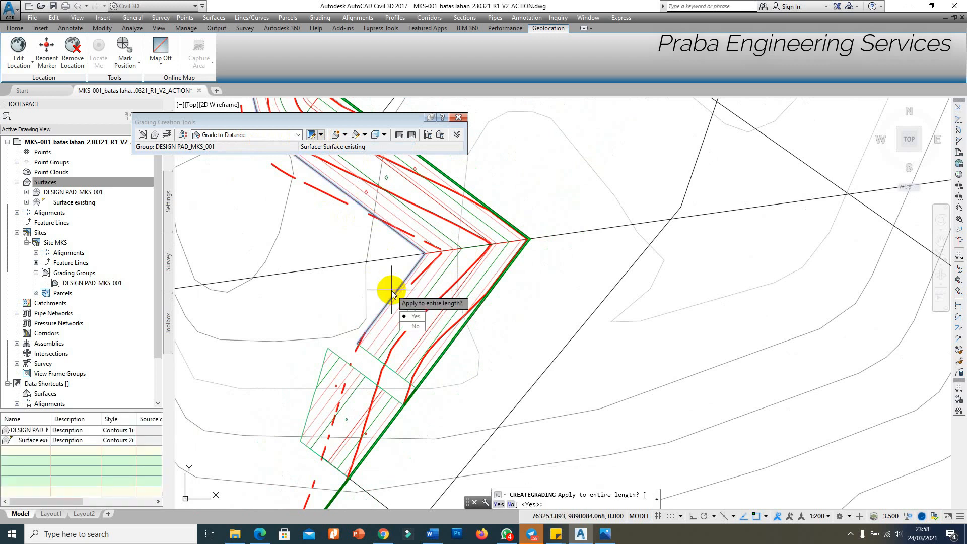
pyautogui.press('Return')
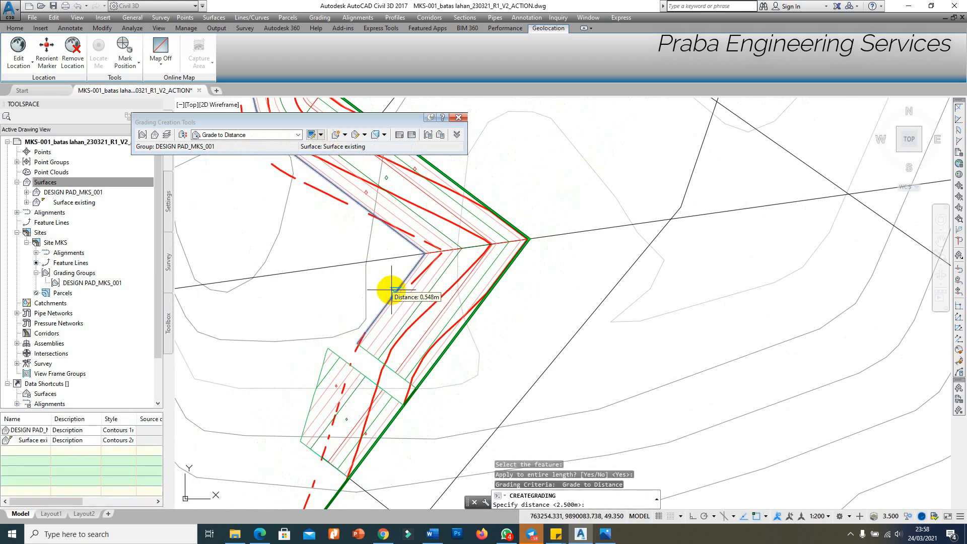
pyautogui.press('Return')
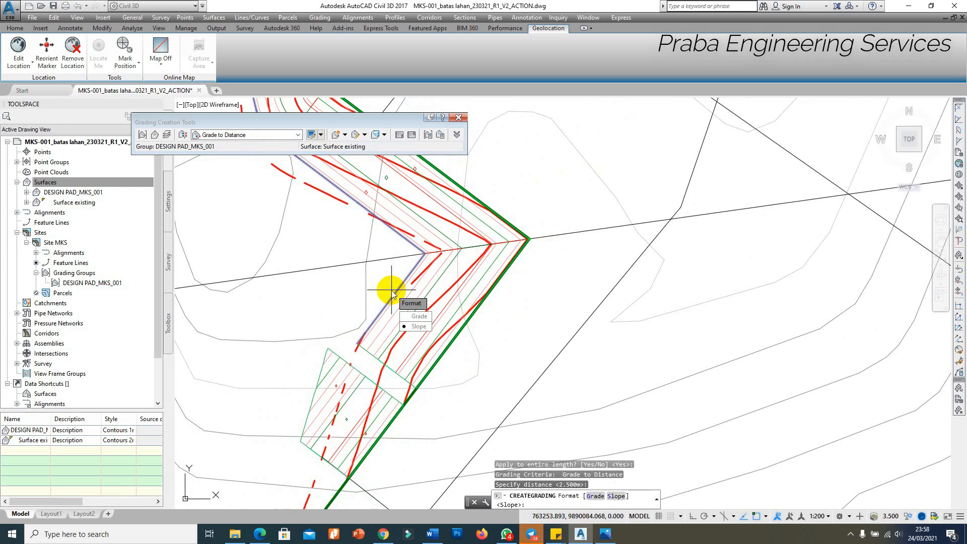
pyautogui.write('G')
pyautogui.press('Return')
pyautogui.press('Return')
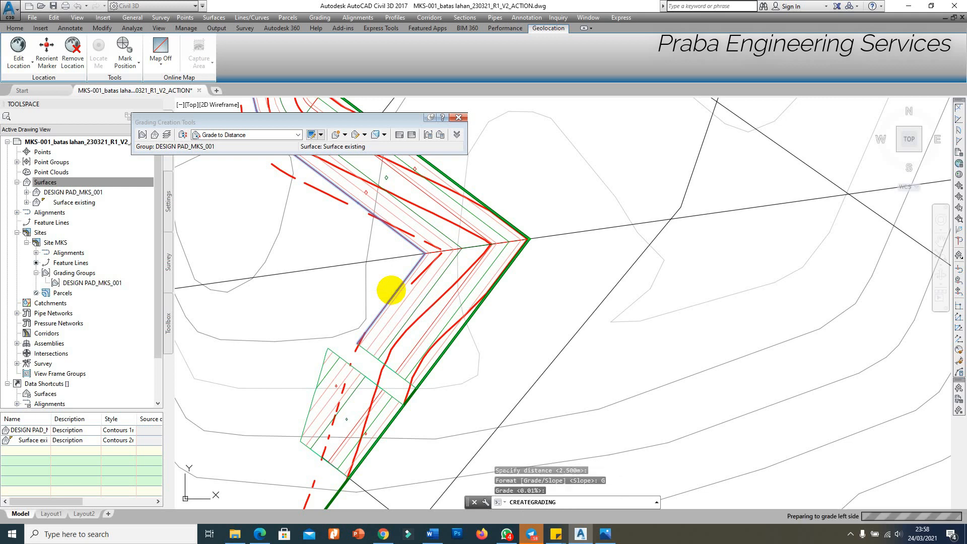
# Grade the second bench's entire outer edge to the existing surface with 1:1 cut and fill slopes.
pyautogui.scroll(-3, 371, 264)
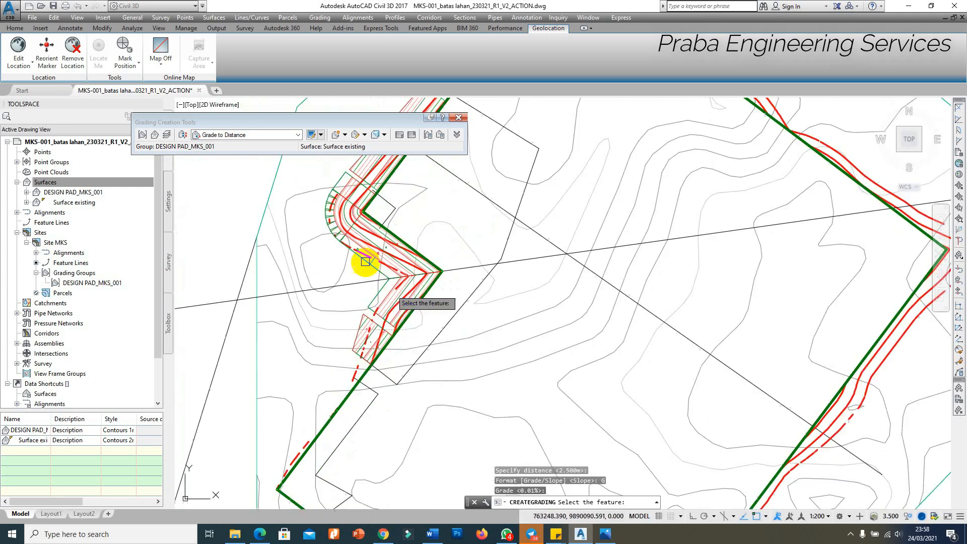
pyautogui.click(252, 135)
pyautogui.click(241, 170)
pyautogui.click(345, 135)
pyautogui.click(350, 146)
pyautogui.scroll(3, 371, 272)
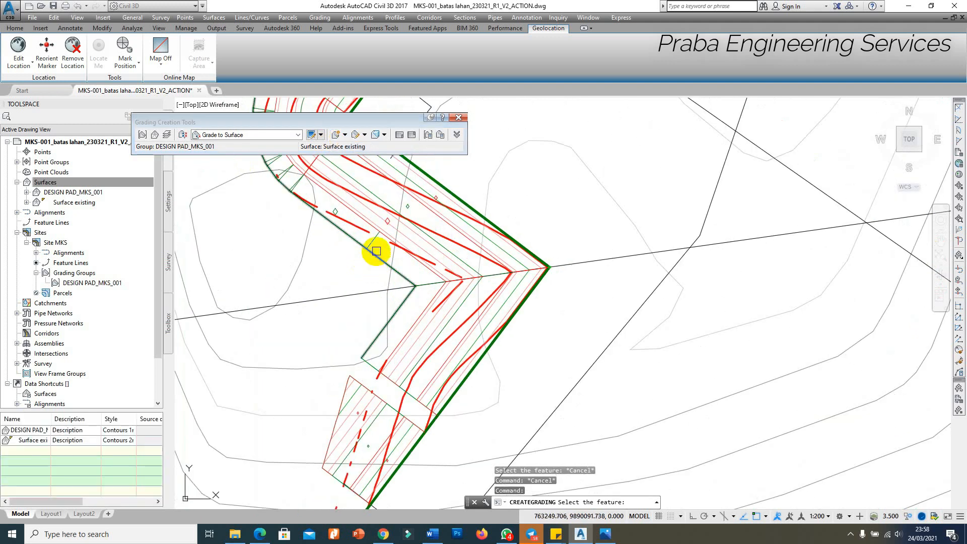
pyautogui.click(377, 254)
pyautogui.press('Return')
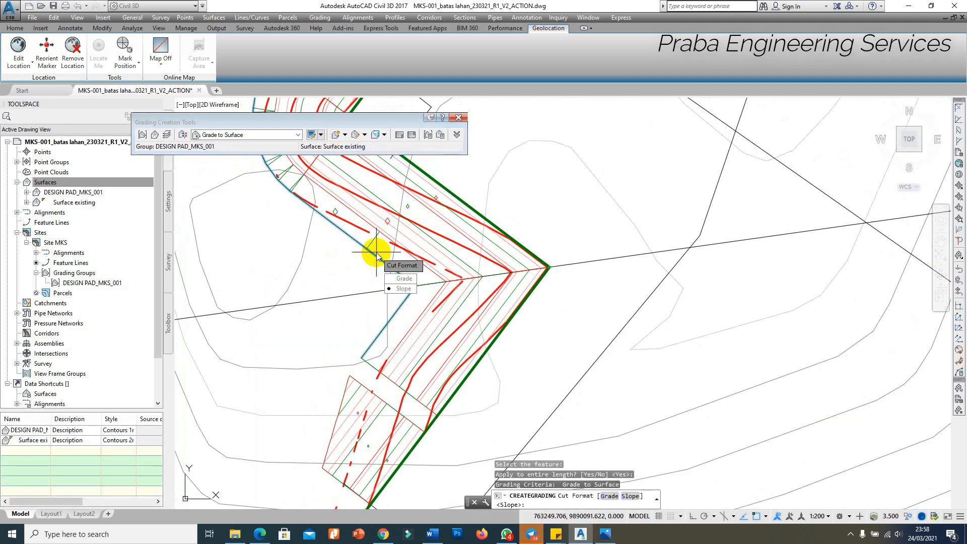
pyautogui.press('Return')
pyautogui.press('Return')
pyautogui.press('Return')
pyautogui.press('Return')
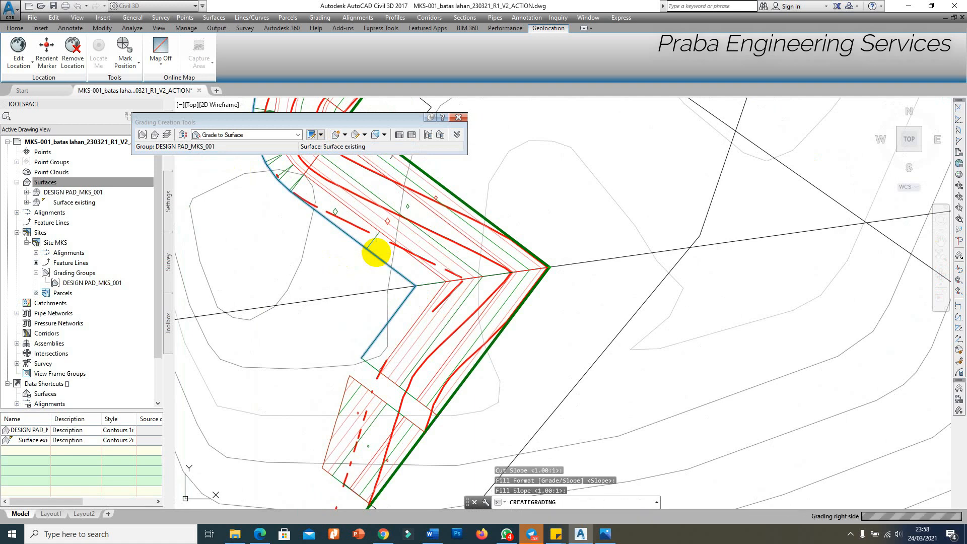
pyautogui.press('Escape')
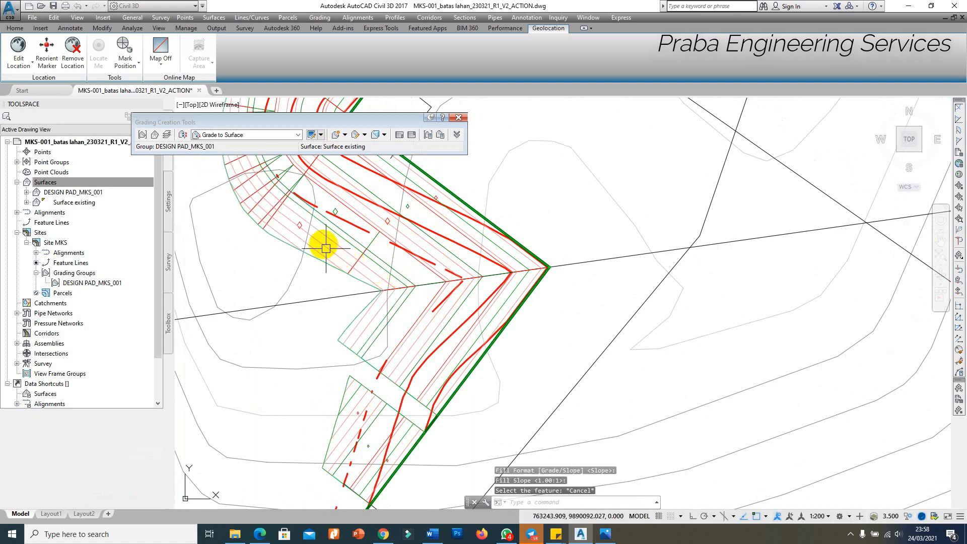
# Inspect the pad surface with the rebuilt slopes and benches around both corners in 3D with the Object Viewer.
pyautogui.click(330, 261)
pyautogui.scroll(-2, 330, 261)
pyautogui.rightClick(331, 278)
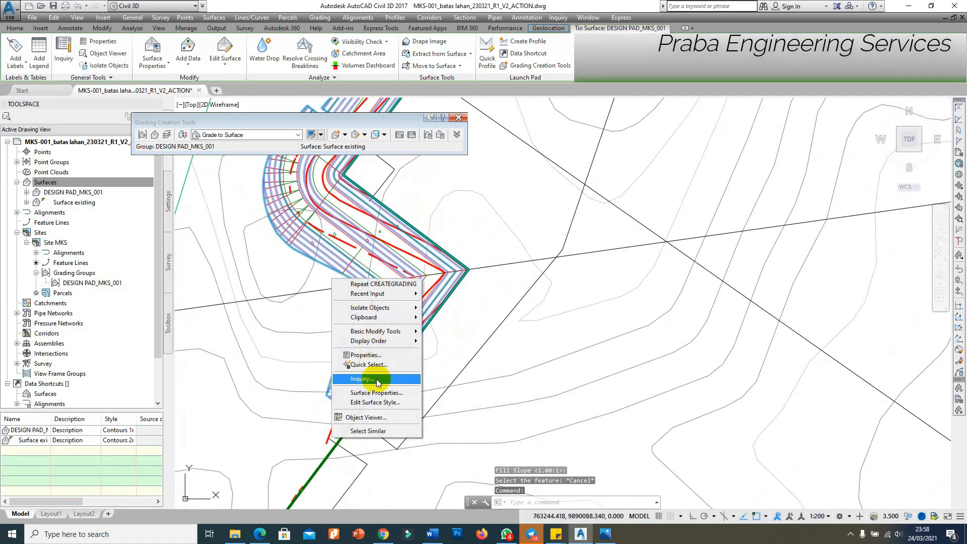
pyautogui.click(372, 418)
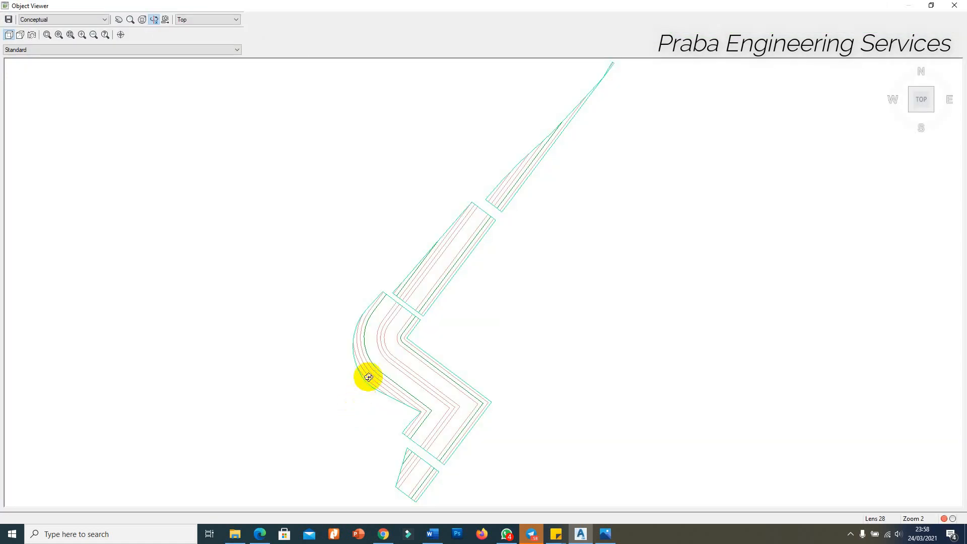
pyautogui.moveTo(368, 377); pyautogui.dragTo(365, 308)
pyautogui.moveTo(502, 349); pyautogui.dragTo(321, 315)
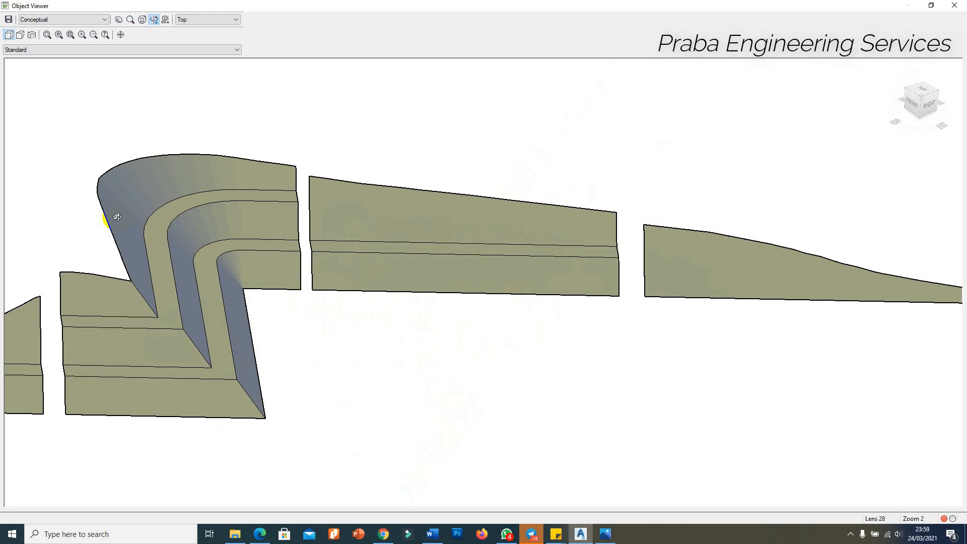
pyautogui.moveTo(202, 354); pyautogui.dragTo(626, 307)
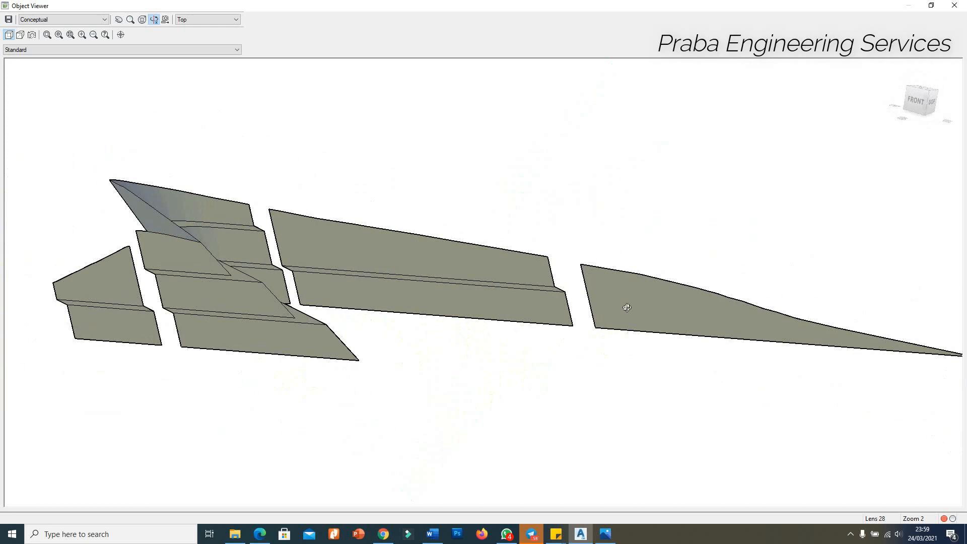
pyautogui.moveTo(437, 286); pyautogui.dragTo(347, 332)
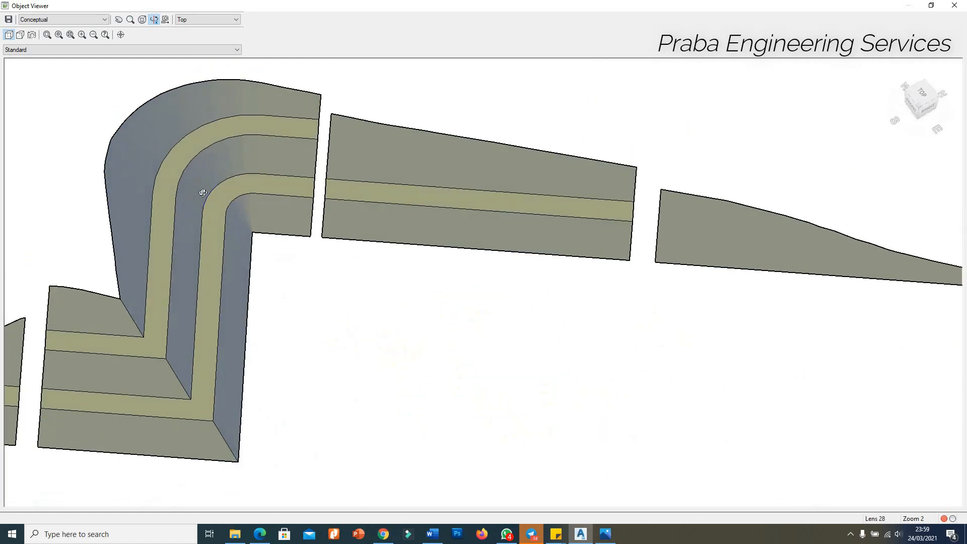
pyautogui.moveTo(202, 180); pyautogui.dragTo(163, 145)
pyautogui.moveTo(335, 303); pyautogui.dragTo(375, 362)
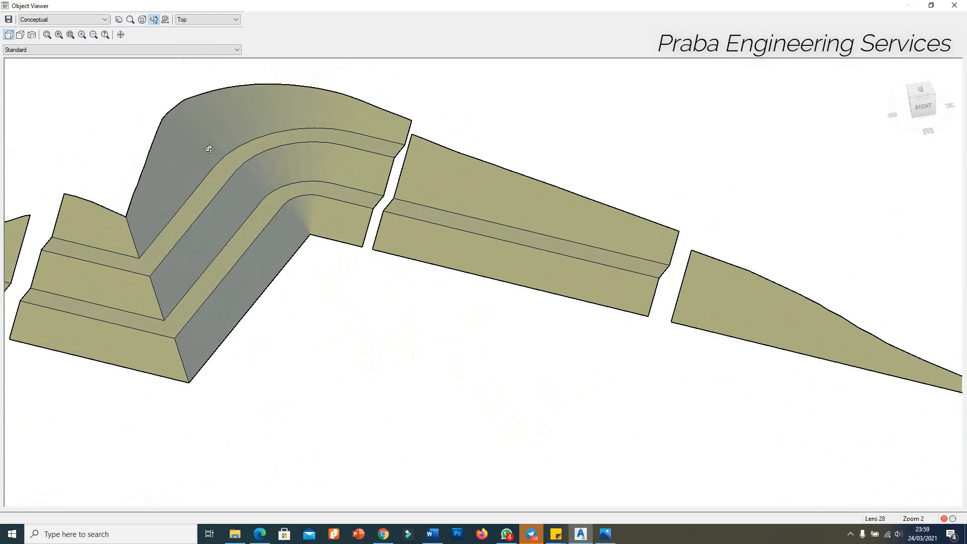
pyautogui.press('Escape')
# Check the existing surface's contours and elevations beside the outermost slope at the curved corner.
pyautogui.scroll(-2, 415, 316)
pyautogui.scroll(3, 368, 277)
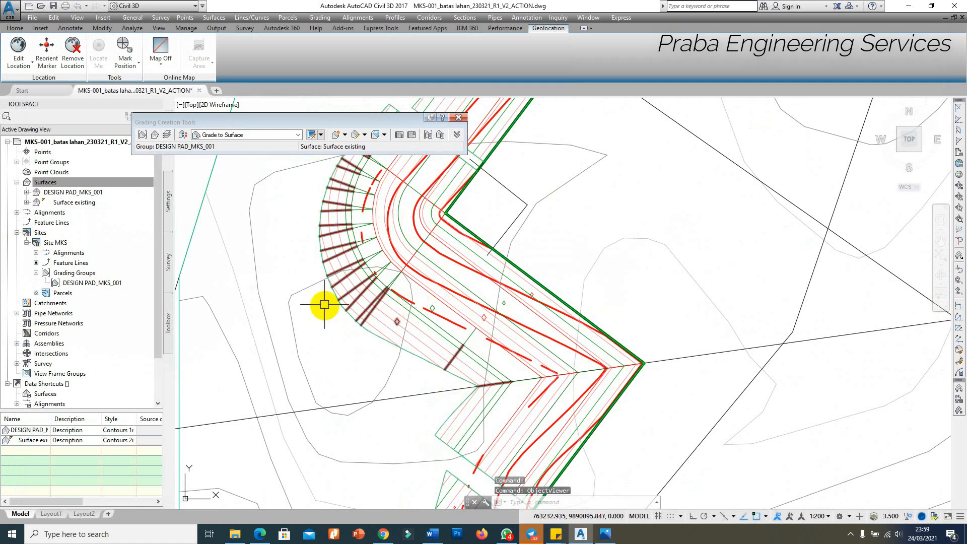
pyautogui.click(323, 279)
pyautogui.scroll(-2, 332, 302)
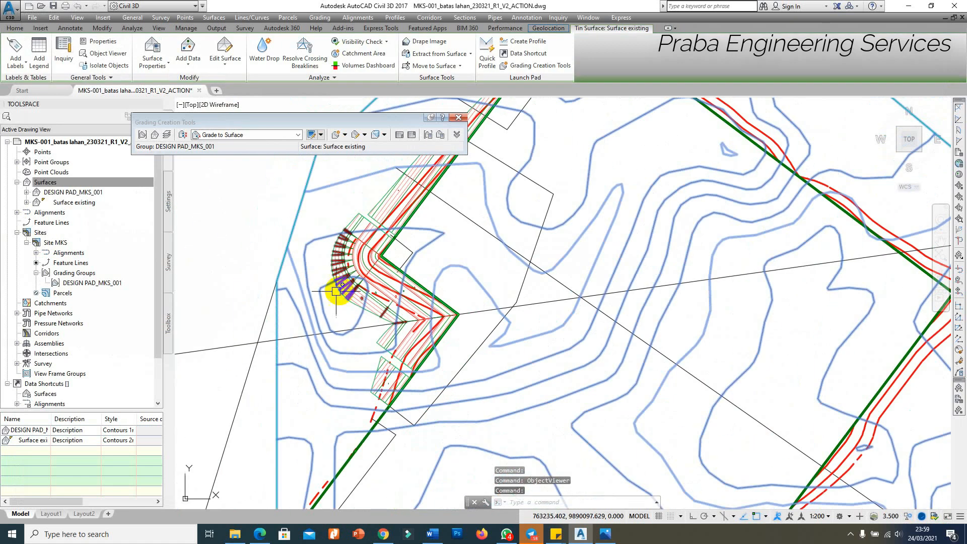
pyautogui.scroll(2, 320, 289)
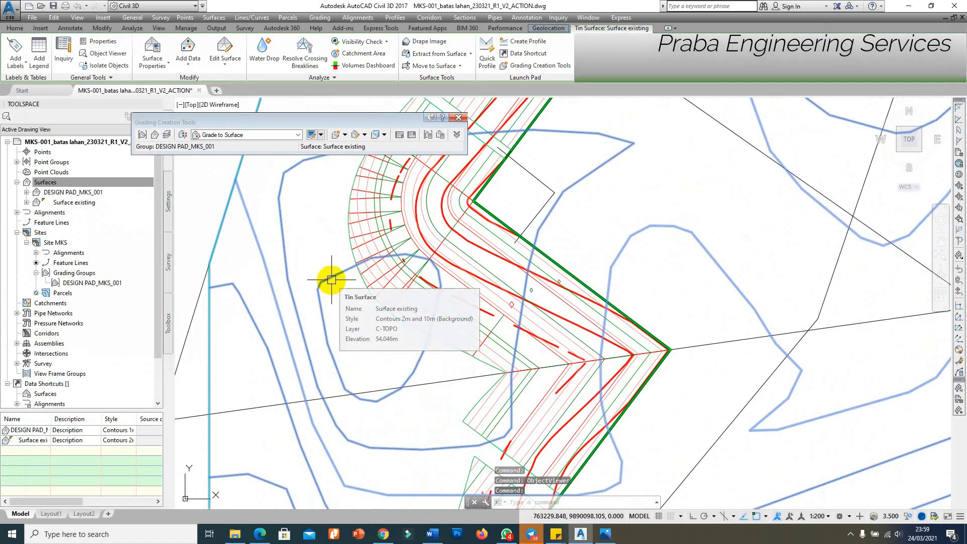
pyautogui.scroll(-2, 334, 287)
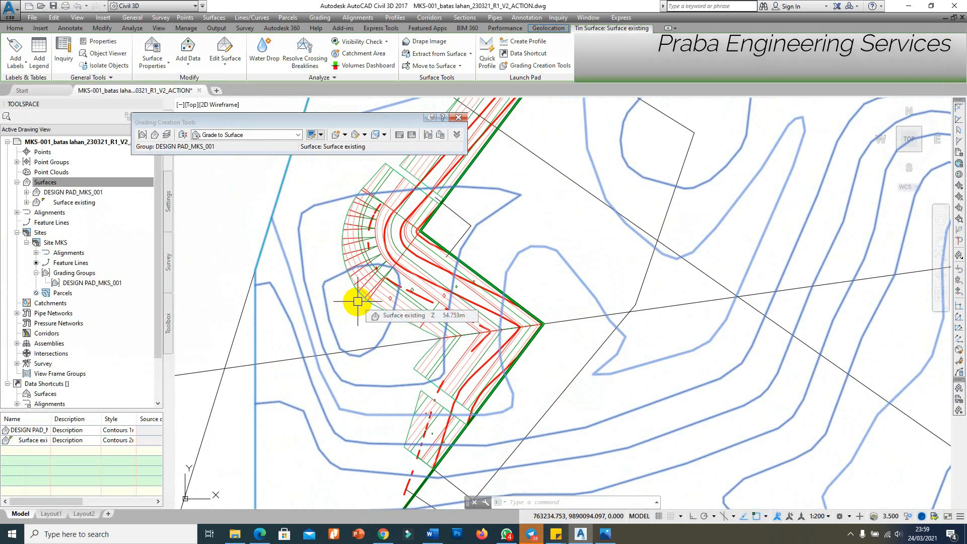
pyautogui.scroll(2, 358, 301)
pyautogui.press('Escape')
# Query the point elevations with ID at the second bench's edge and at the outermost slope's edge along the existing surface.
pyautogui.click(450, 339)
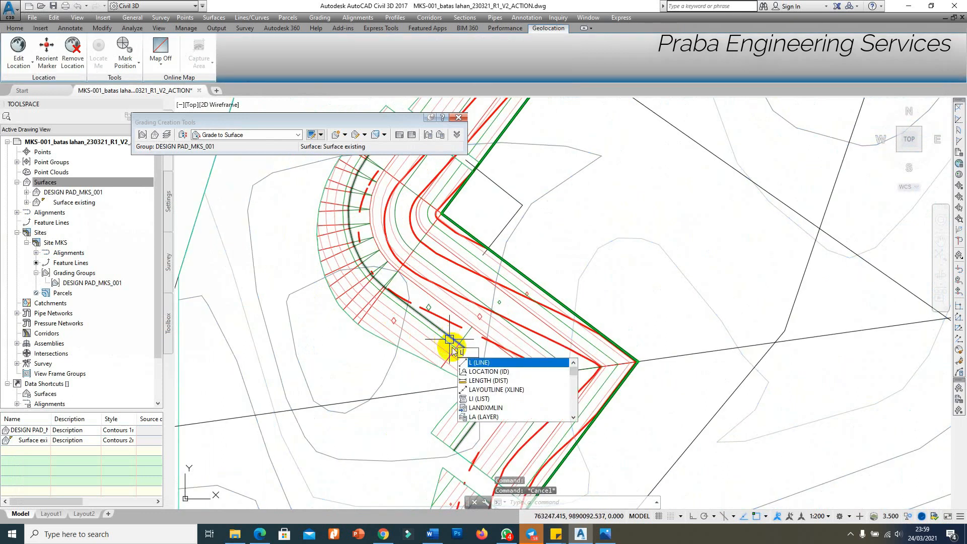
pyautogui.press('Escape')
pyautogui.press('Escape')
pyautogui.scroll(4, 452, 338)
pyautogui.write('ID')
pyautogui.press('Return')
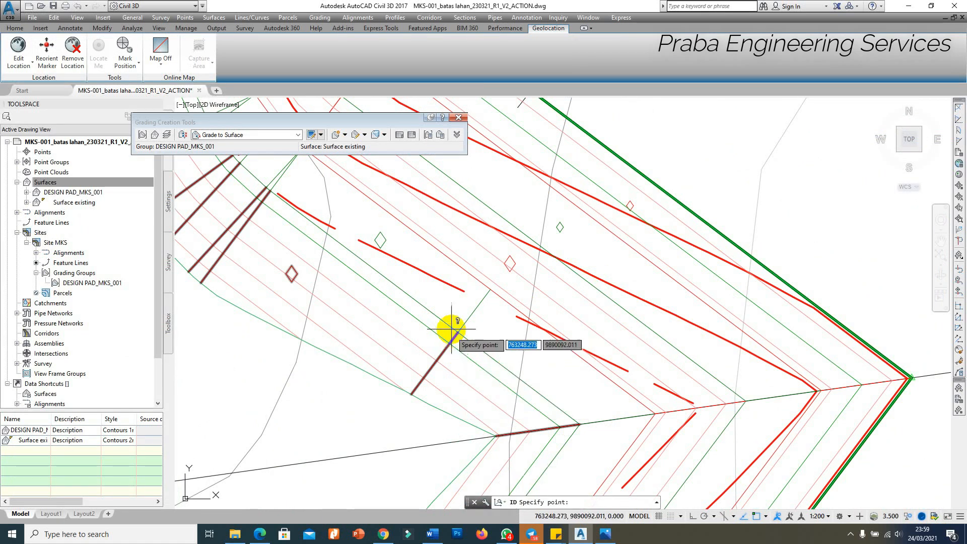
pyautogui.click(451, 325)
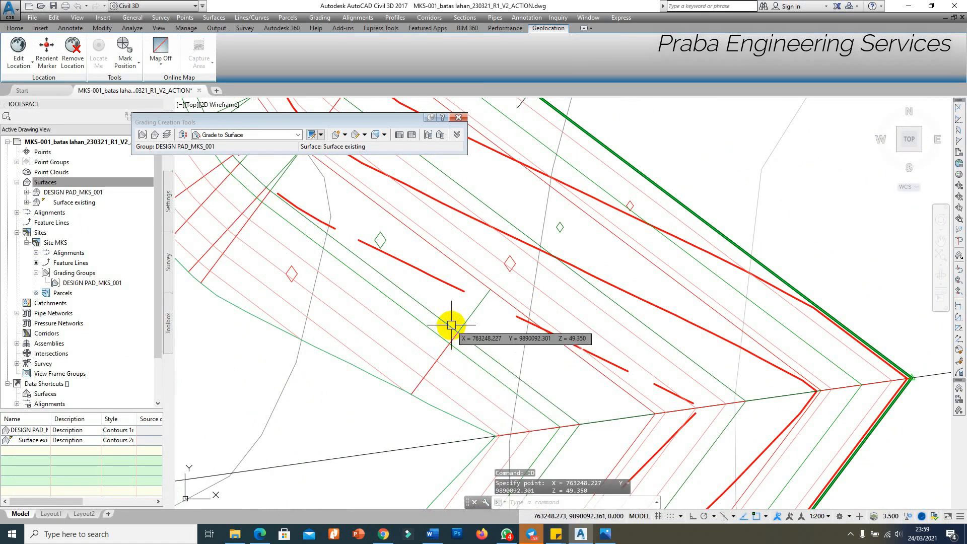
pyautogui.press('Return')
pyautogui.click(398, 388)
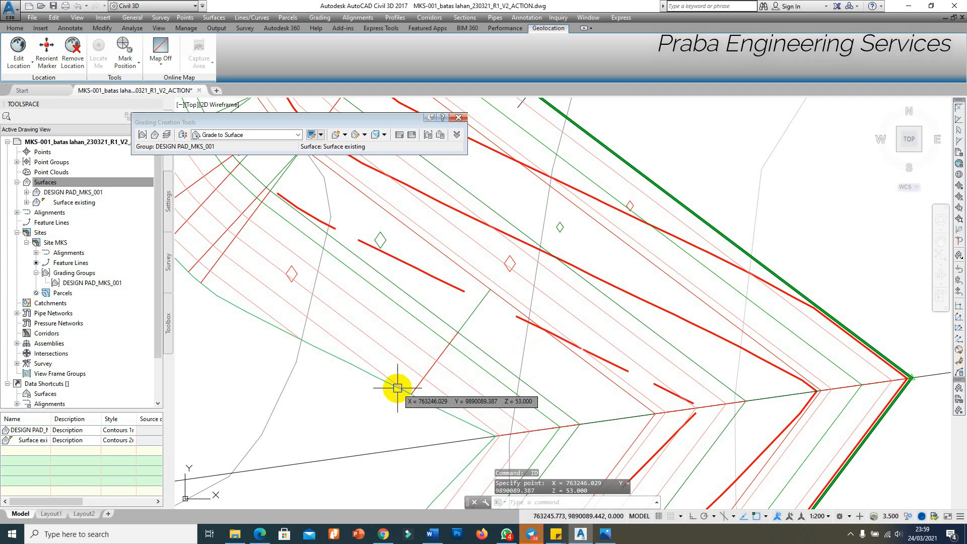
pyautogui.press('Escape')
# Draw an open guide polyline along the inner side of the second bench, with both ends crossing the outer gradings around the curved corner.
pyautogui.click(407, 367)
pyautogui.scroll(-2, 424, 364)
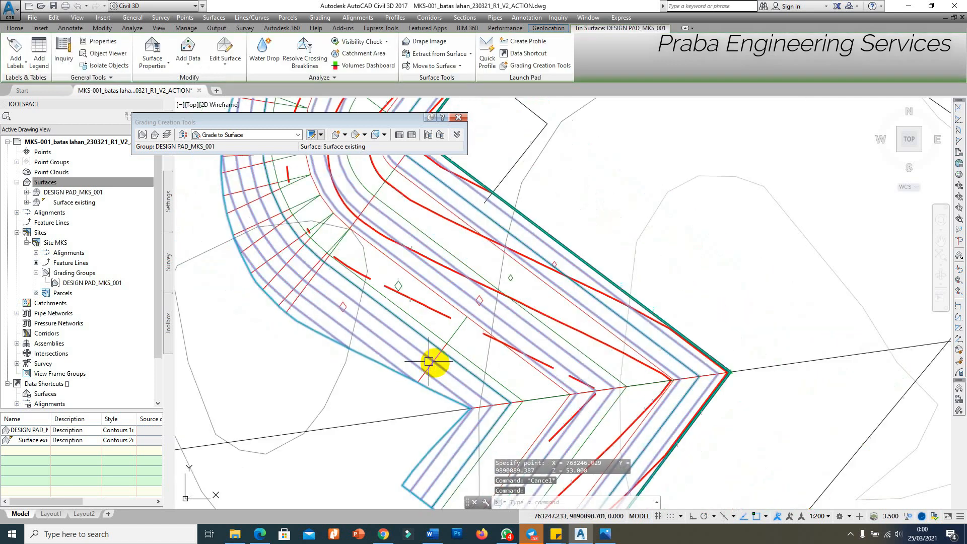
pyautogui.press('Escape')
pyautogui.write('pl')
pyautogui.press('Return')
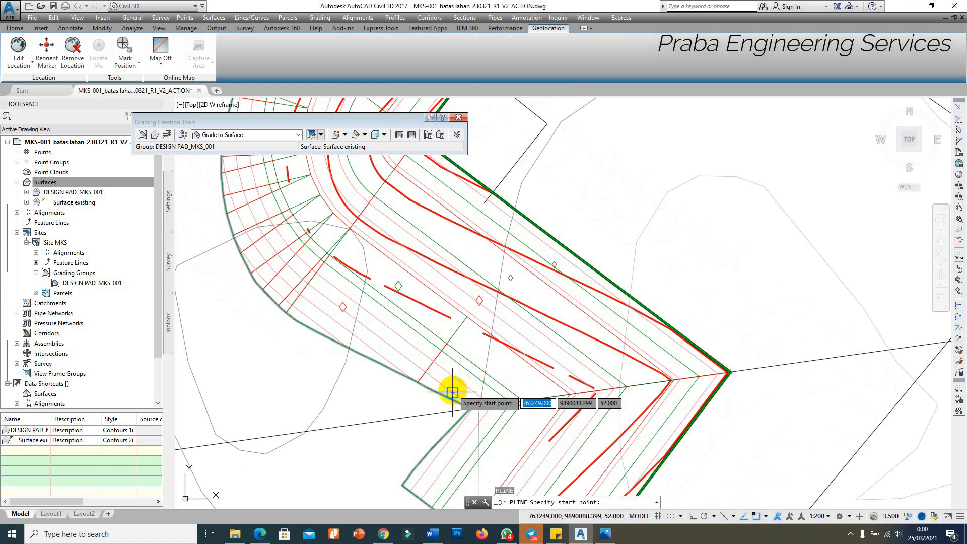
pyautogui.click(452, 392)
pyautogui.scroll(-2, 461, 373)
pyautogui.scroll(2, 464, 360)
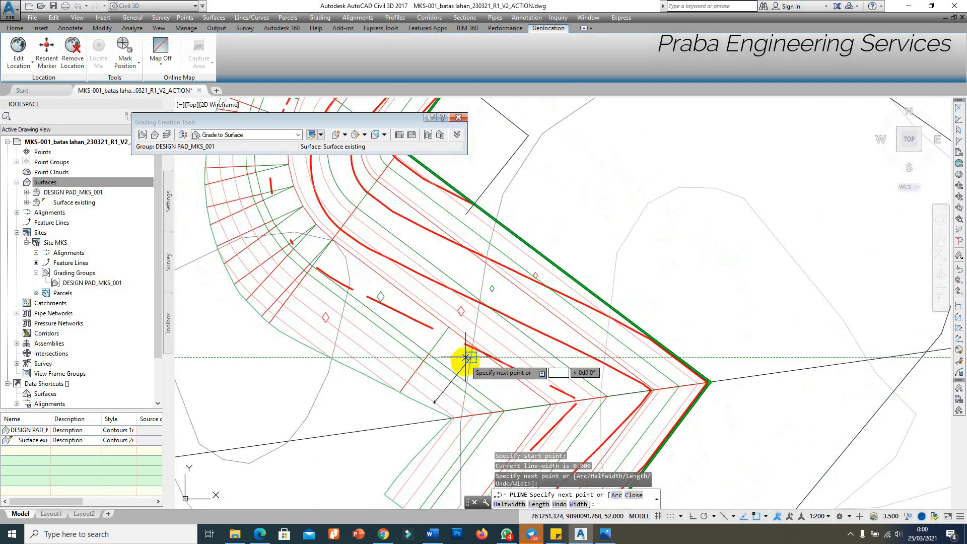
pyautogui.scroll(-2, 466, 358)
pyautogui.scroll(3, 391, 303)
pyautogui.click(395, 311)
pyautogui.scroll(-1, 394, 317)
pyautogui.scroll(1, 399, 197)
pyautogui.scroll(-1, 397, 217)
pyautogui.scroll(2, 398, 240)
pyautogui.click(396, 287)
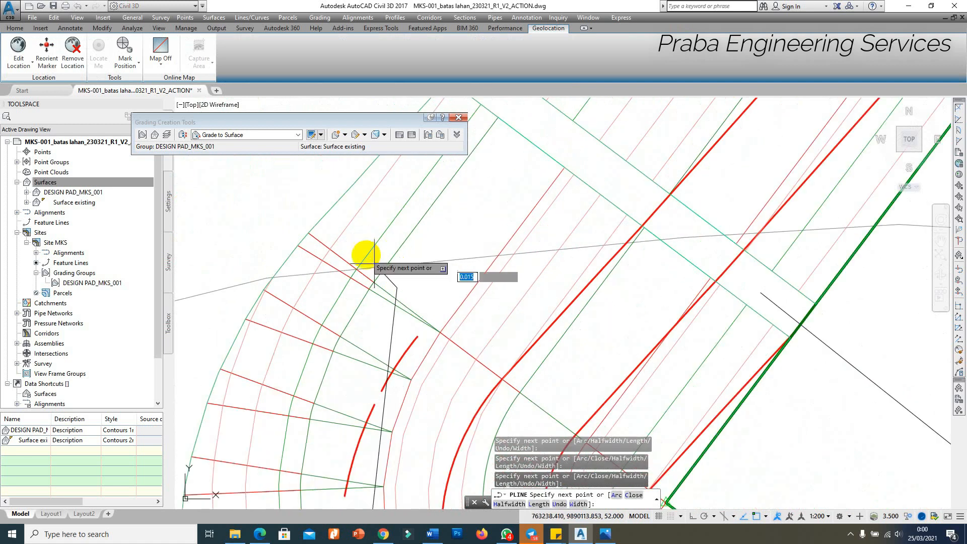
pyautogui.press('Escape')
pyautogui.scroll(-2, 385, 282)
pyautogui.scroll(2, 398, 257)
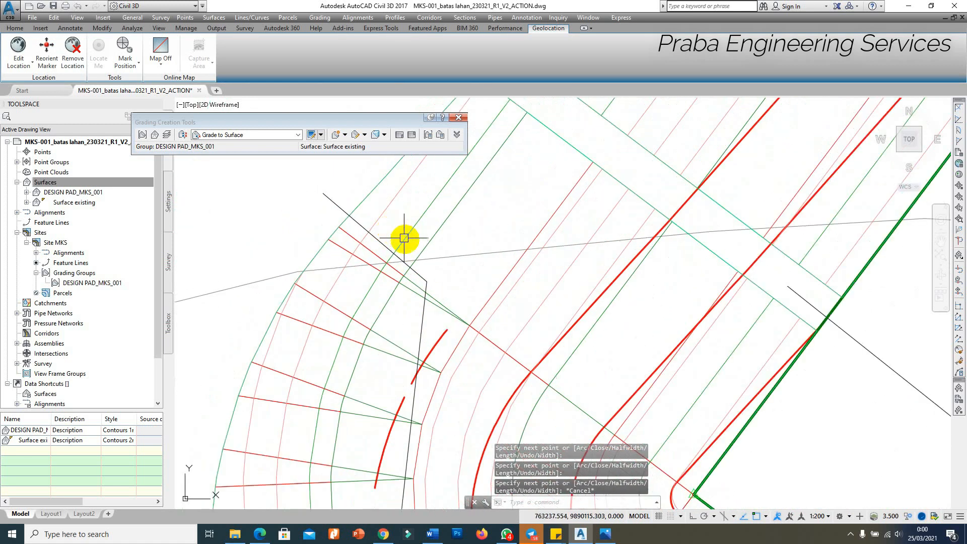
# Query the point elevations with ID on the second bench and outermost slope where the guide polyline's upper end crosses them.
pyautogui.write('id')
pyautogui.press('Return')
pyautogui.scroll(-2, 403, 261)
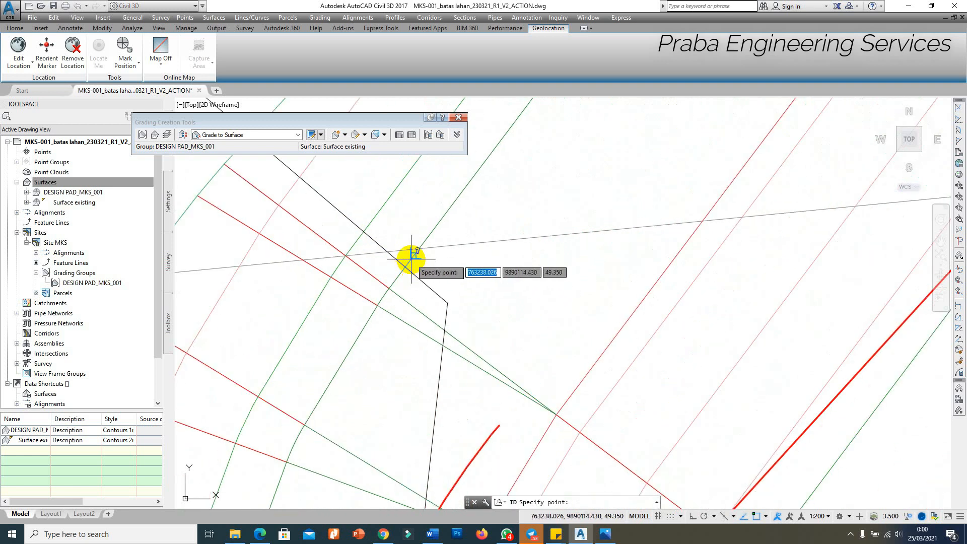
pyautogui.click(410, 261)
pyautogui.scroll(2, 428, 295)
pyautogui.scroll(2, 368, 224)
pyautogui.press('Return')
pyautogui.click(362, 239)
# Stretch the guide polyline's upper corner vertex and its end point back towards the curved corner.
pyautogui.scroll(-3, 362, 239)
pyautogui.scroll(1, 406, 276)
pyautogui.scroll(1, 408, 280)
pyautogui.click(407, 272)
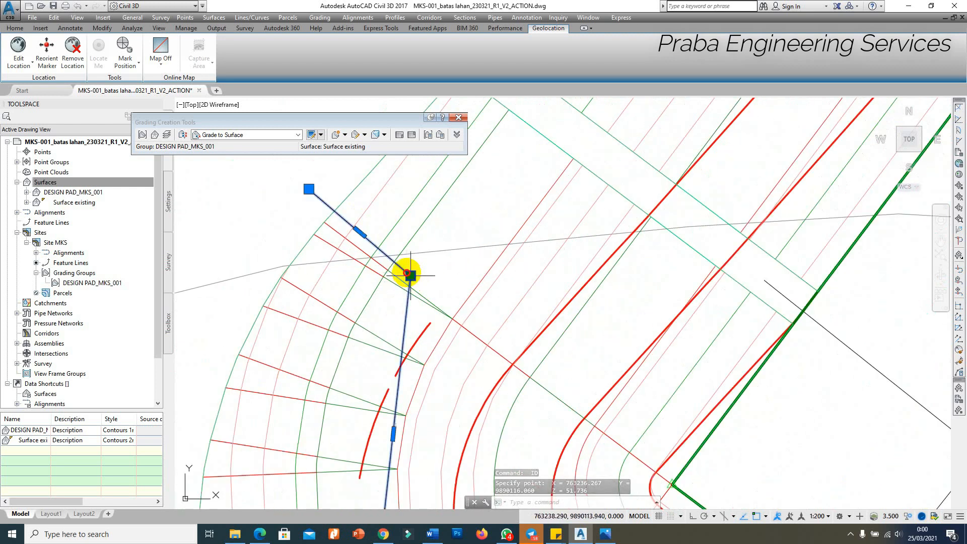
pyautogui.click(406, 274)
pyautogui.click(393, 312)
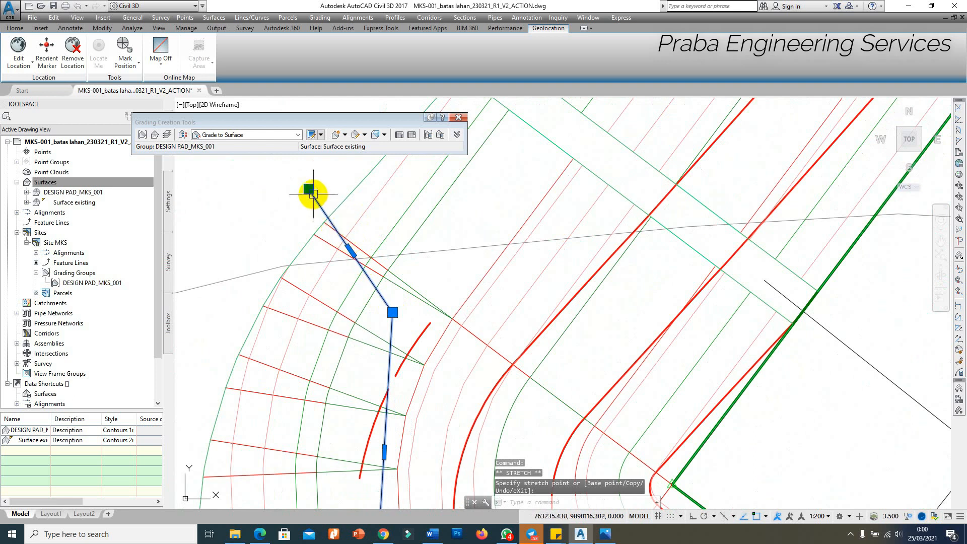
pyautogui.click(309, 189)
pyautogui.click(274, 245)
pyautogui.scroll(-2, 343, 228)
pyautogui.press('Escape')
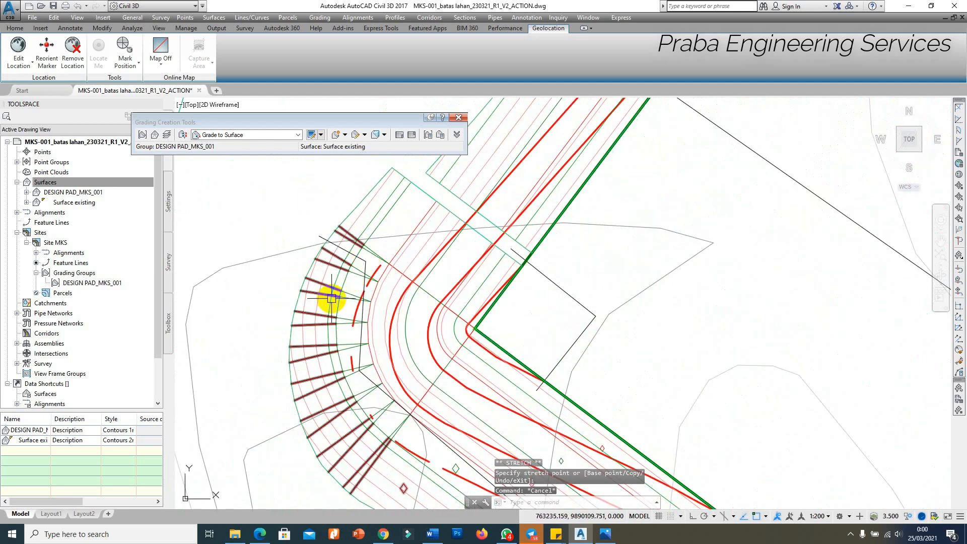
# Delete the second bench's grading and its outermost slope around the curved corner.
pyautogui.scroll(2, 332, 298)
pyautogui.click(304, 268)
pyautogui.scroll(-2, 304, 267)
pyautogui.rightClick(336, 272)
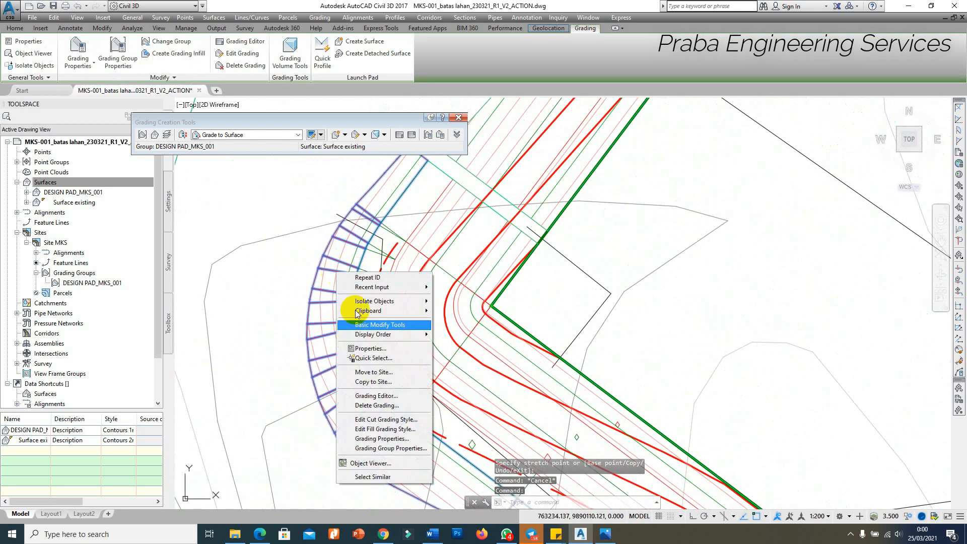
pyautogui.click(386, 406)
pyautogui.scroll(-2, 421, 362)
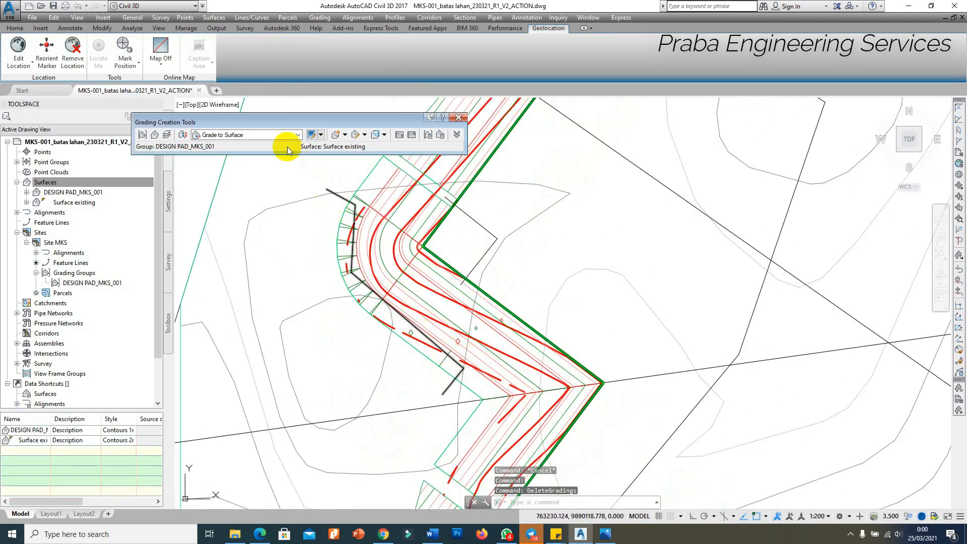
# Create a Grade to Distance grading on the remaining outer edge, limited to station 0+007.32 to 0+036.98 at the guide polyline's ends.
pyautogui.click(298, 135)
pyautogui.click(240, 146)
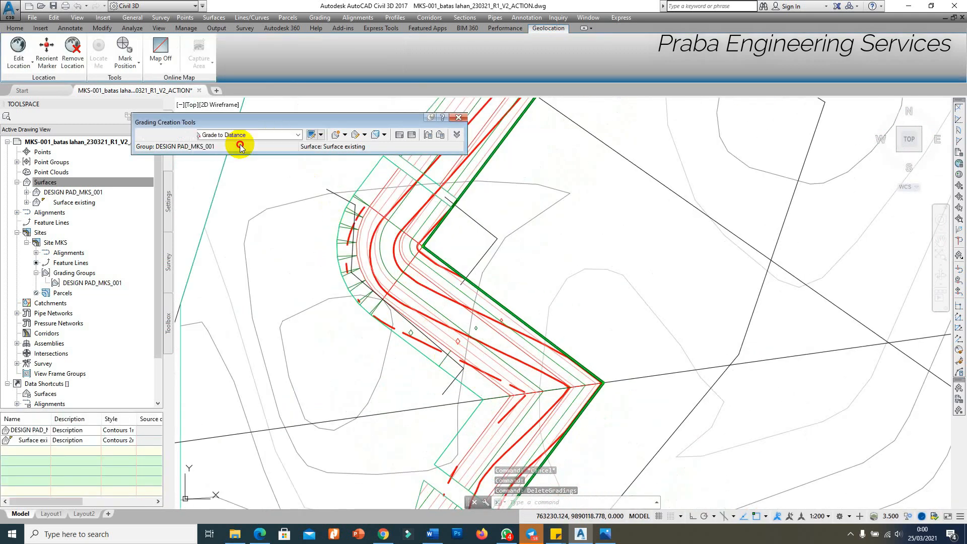
pyautogui.click(346, 140)
pyautogui.click(373, 147)
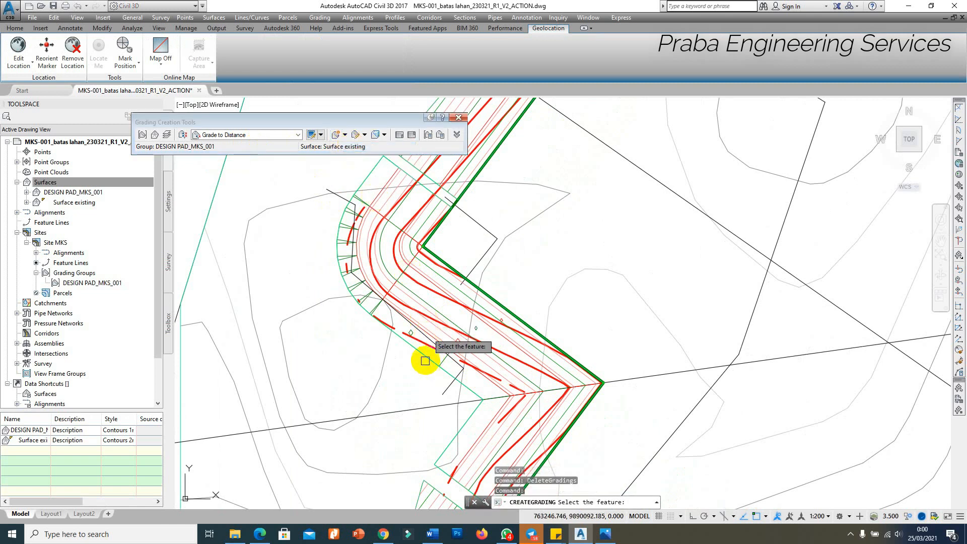
pyautogui.click(425, 360)
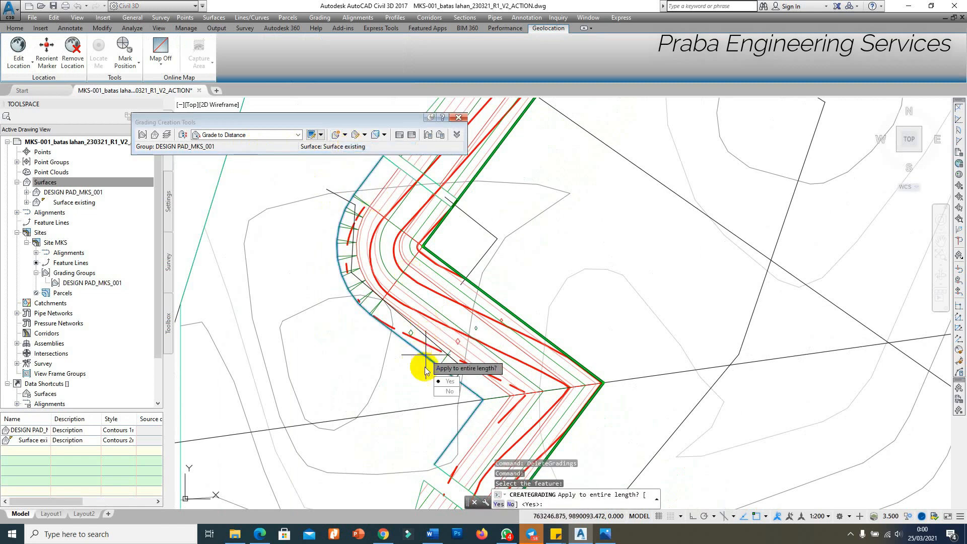
pyautogui.click(446, 391)
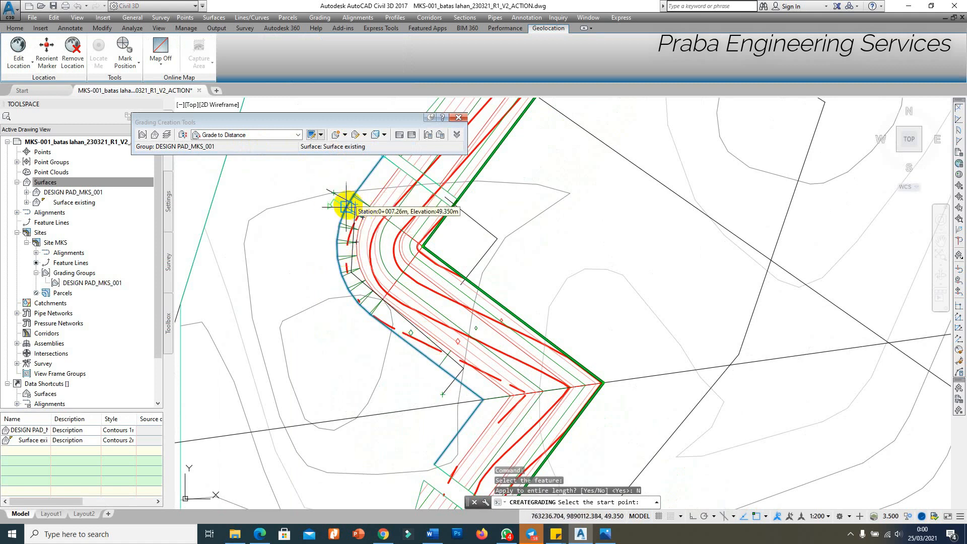
pyautogui.scroll(4, 342, 197)
pyautogui.click(343, 193)
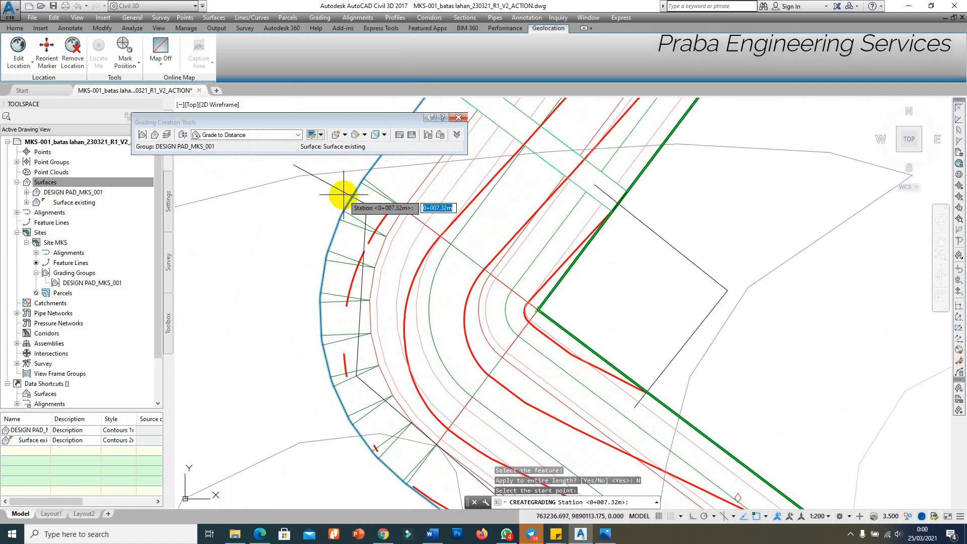
pyautogui.scroll(-4, 343, 194)
pyautogui.press('Return')
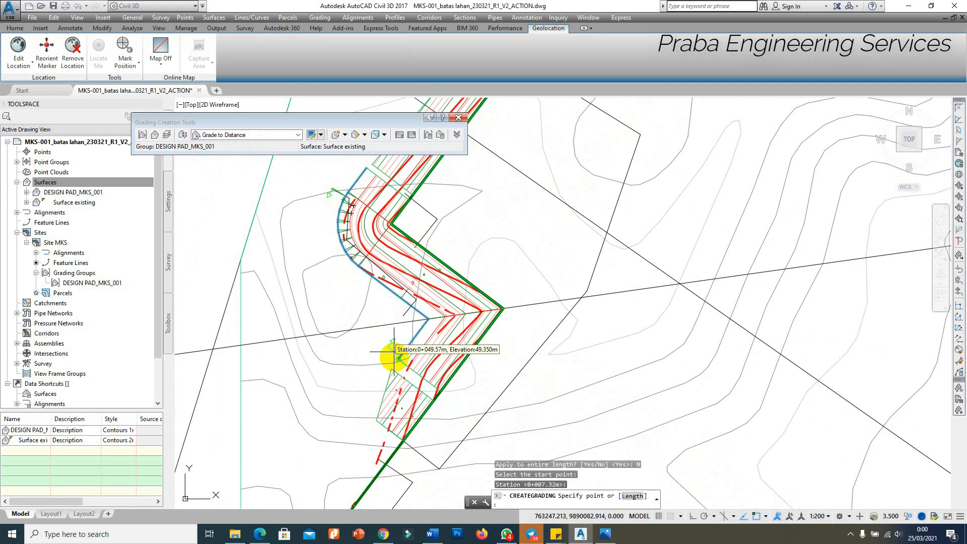
pyautogui.scroll(4, 417, 325)
pyautogui.scroll(-4, 403, 335)
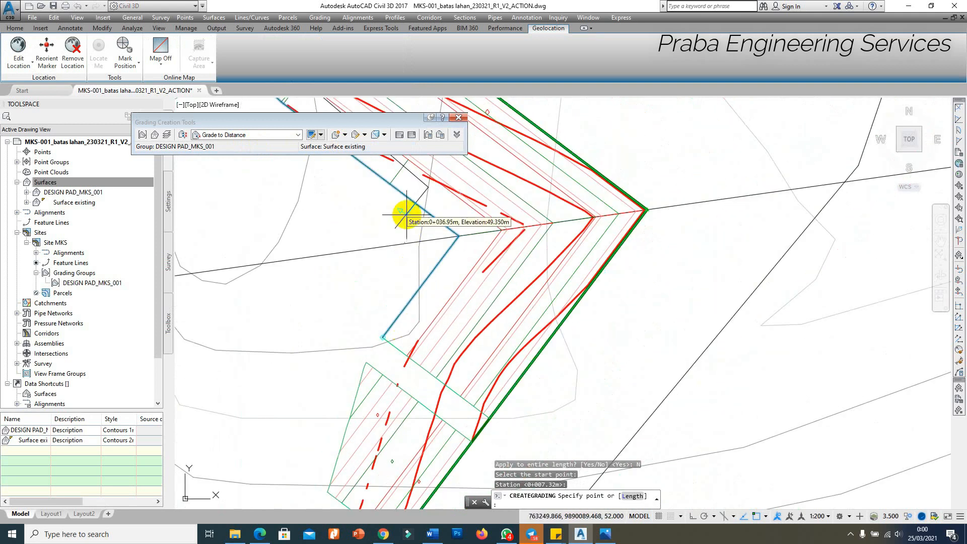
pyautogui.scroll(4, 412, 204)
pyautogui.click(412, 204)
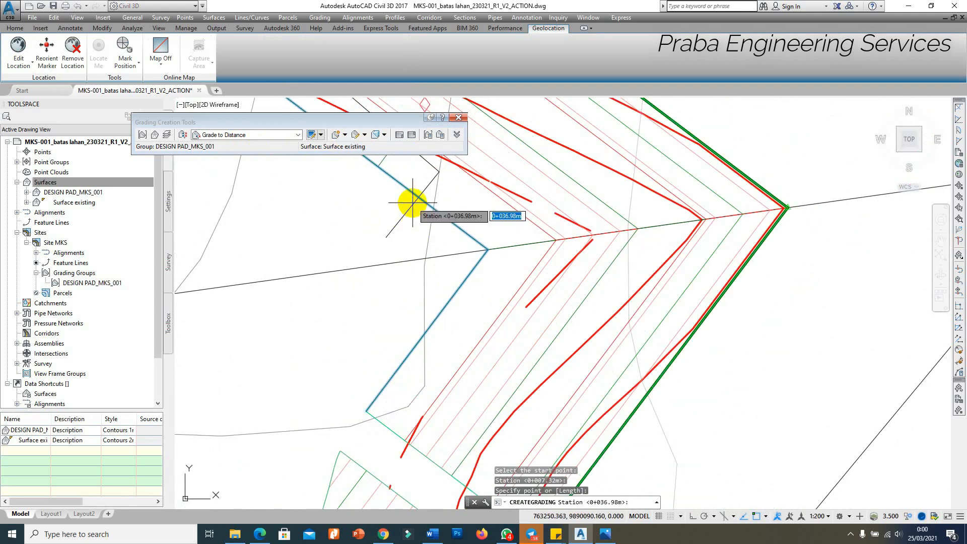
pyautogui.press('Return')
# Give the partial bench a distance of 2.5 m in Grade format at 0.01%.
pyautogui.scroll(-3, 417, 252)
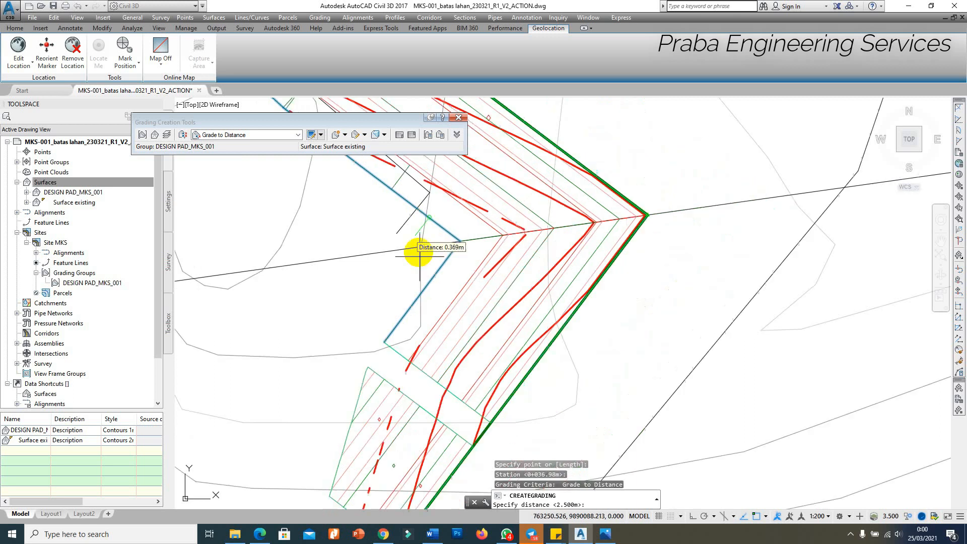
pyautogui.scroll(4, 379, 205)
pyautogui.scroll(-3, 421, 298)
pyautogui.scroll(3, 389, 252)
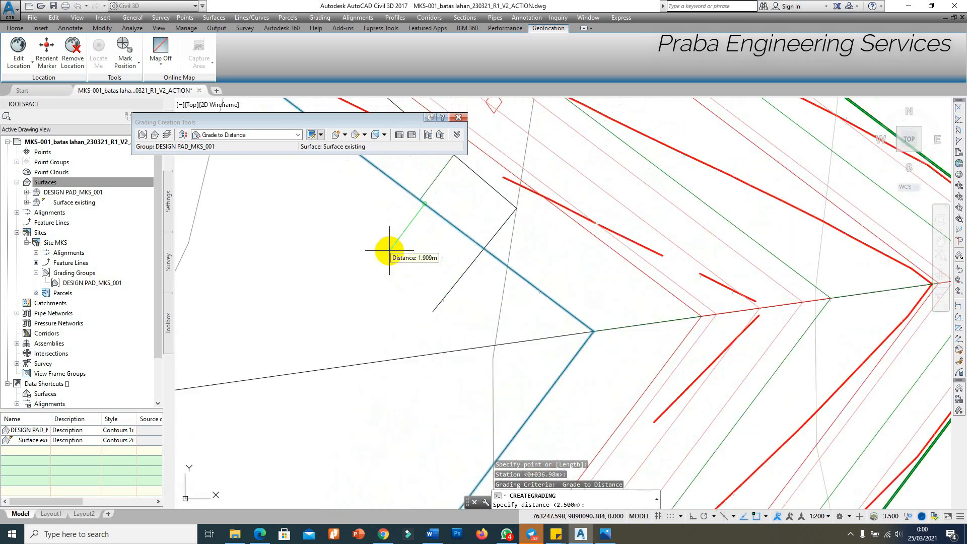
pyautogui.press('Return')
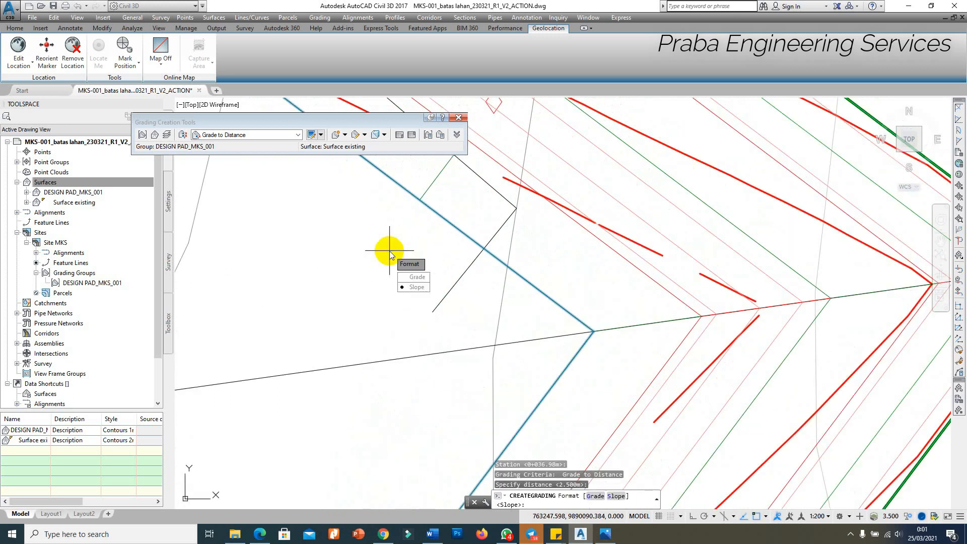
pyautogui.press('Return')
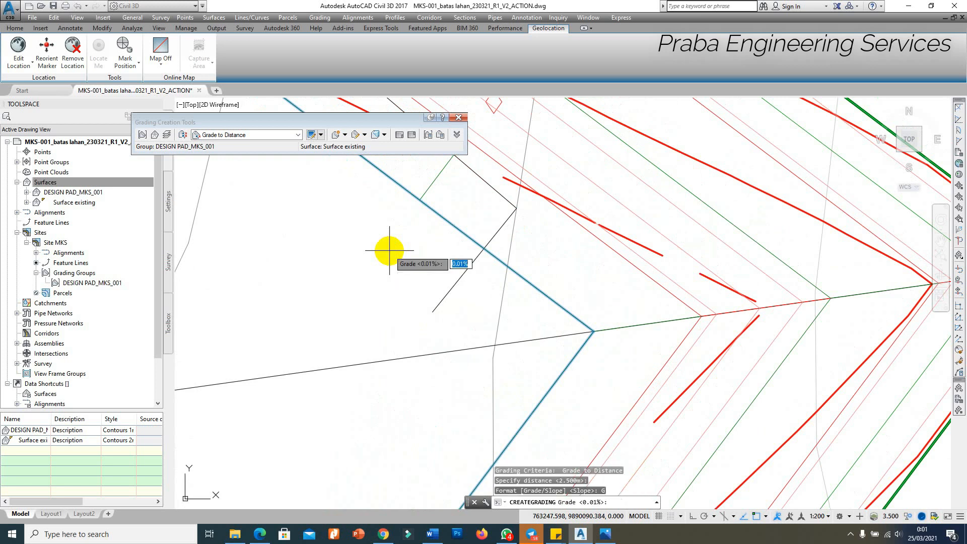
pyautogui.press('Return')
pyautogui.scroll(-3, 418, 284)
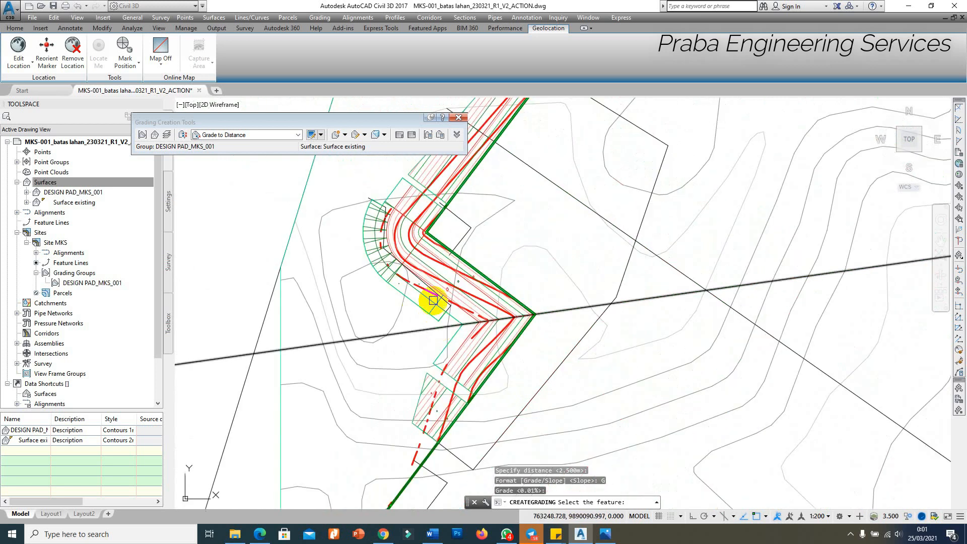
# Grade the partial bench's entire outer edge to the existing surface with 1:1 cut and fill slopes.
pyautogui.scroll(2, 379, 253)
pyautogui.click(242, 135)
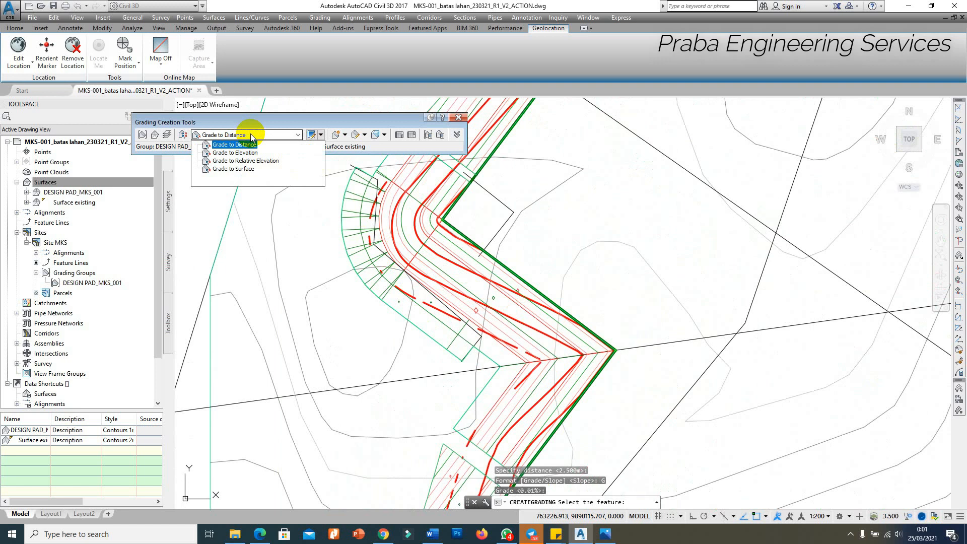
pyautogui.click(242, 175)
pyautogui.click(345, 135)
pyautogui.click(348, 146)
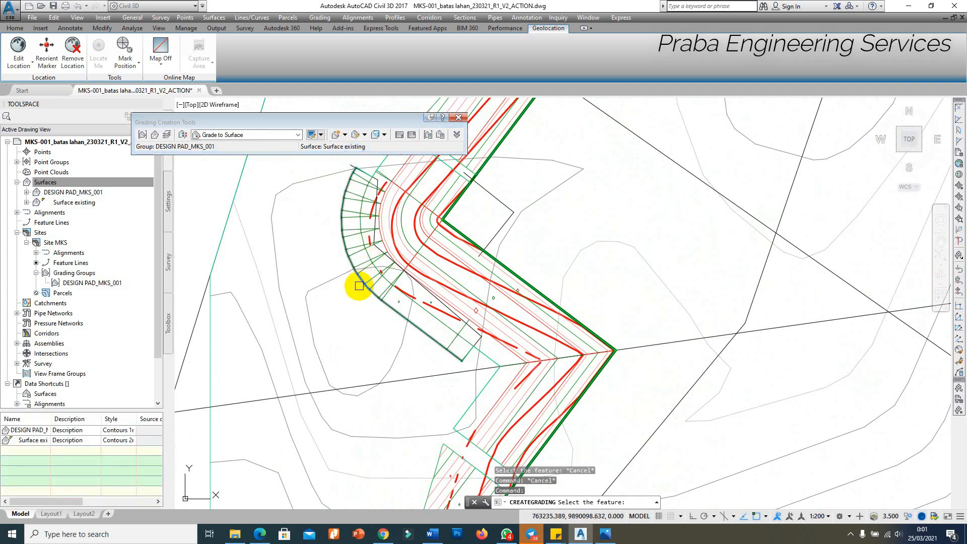
pyautogui.click(398, 314)
pyautogui.press('Return')
pyautogui.press('Return')
pyautogui.press('Return')
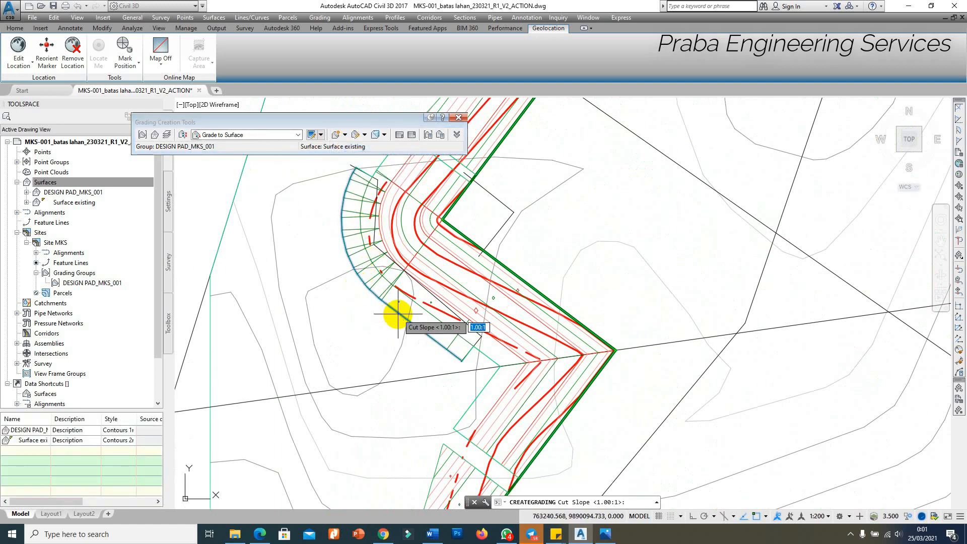
pyautogui.press('Return')
pyautogui.press('Return')
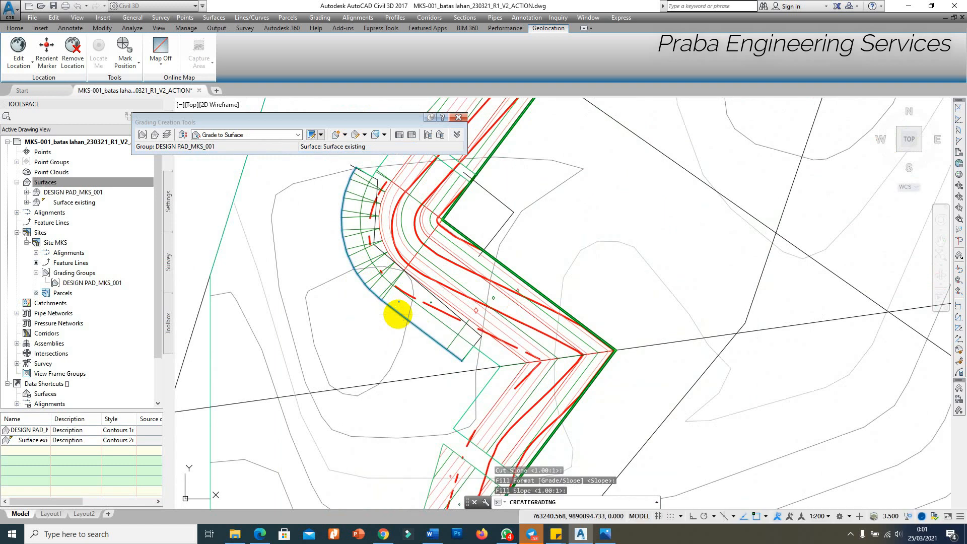
pyautogui.scroll(2, 391, 308)
pyautogui.press('Escape')
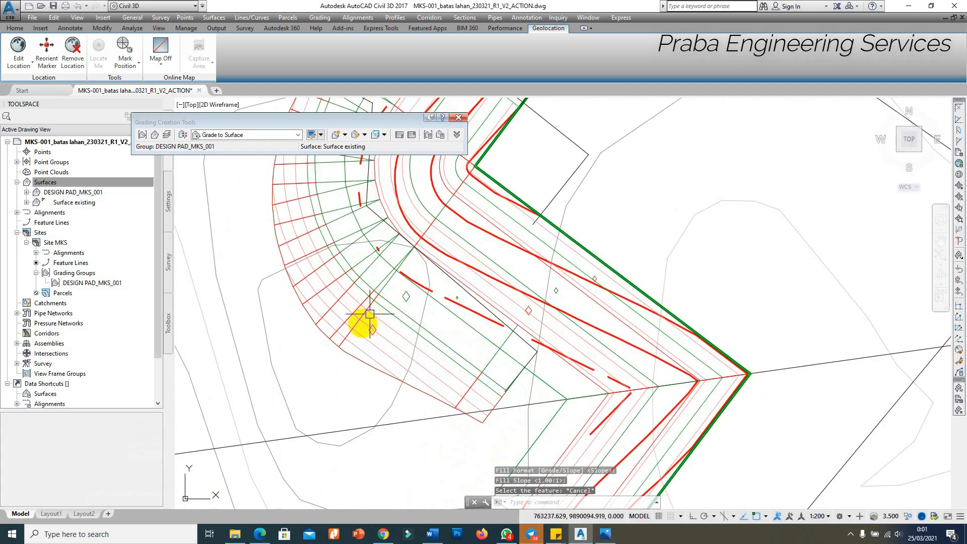
# Inspect the pad surface with the shortened second bench and its outer slope in 3D with the Object Viewer.
pyautogui.click(353, 328)
pyautogui.scroll(-2, 319, 331)
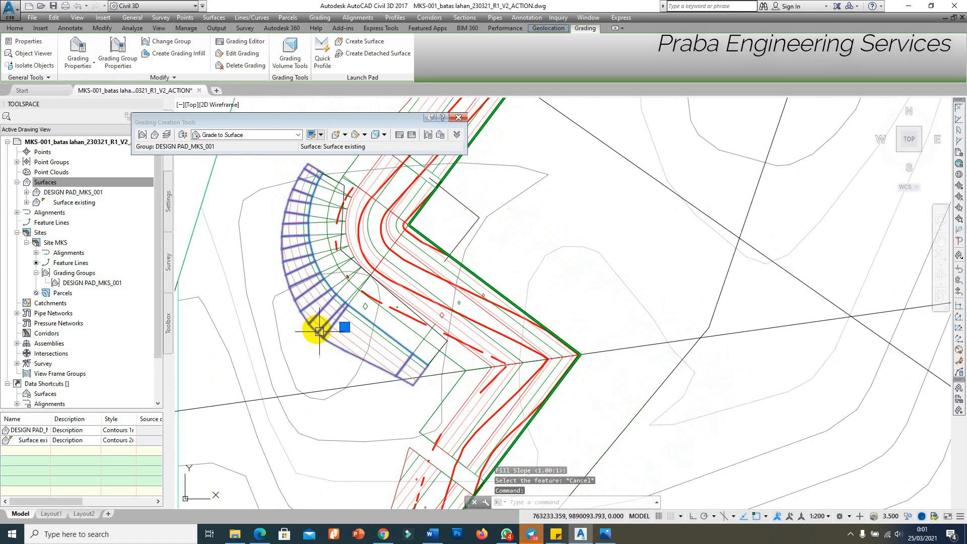
pyautogui.press('Escape')
pyautogui.scroll(3, 381, 267)
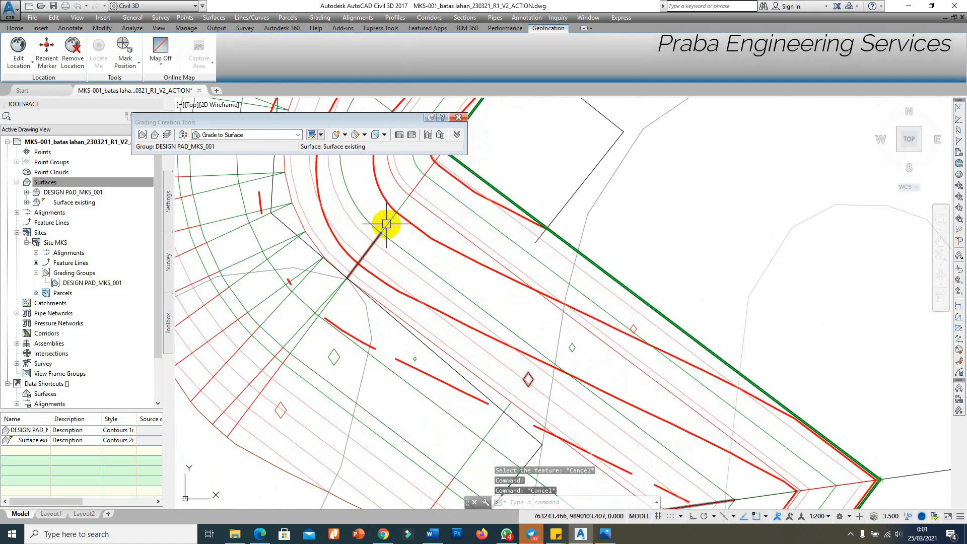
pyautogui.scroll(-2, 322, 322)
pyautogui.scroll(3, 300, 335)
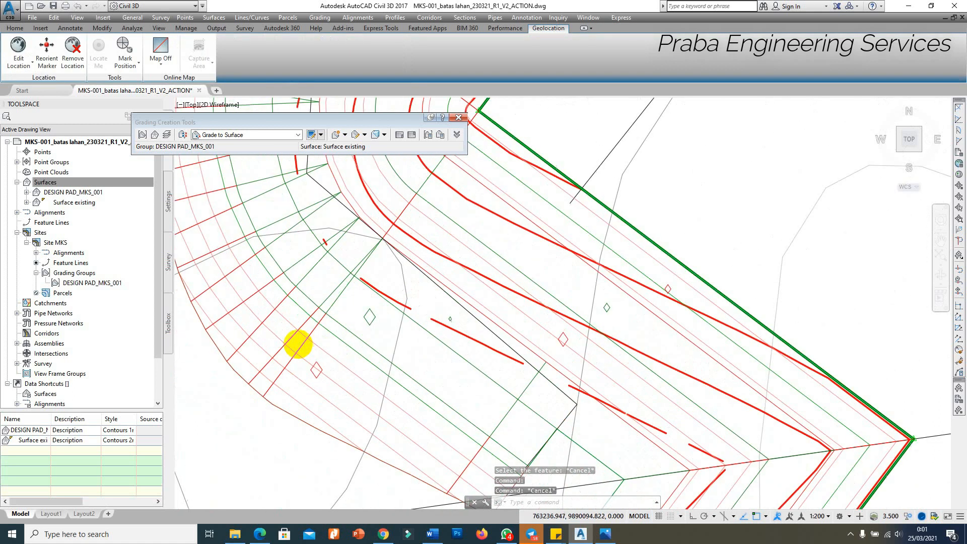
pyautogui.click(346, 345)
pyautogui.scroll(-2, 350, 355)
pyautogui.rightClick(360, 311)
pyautogui.click(403, 446)
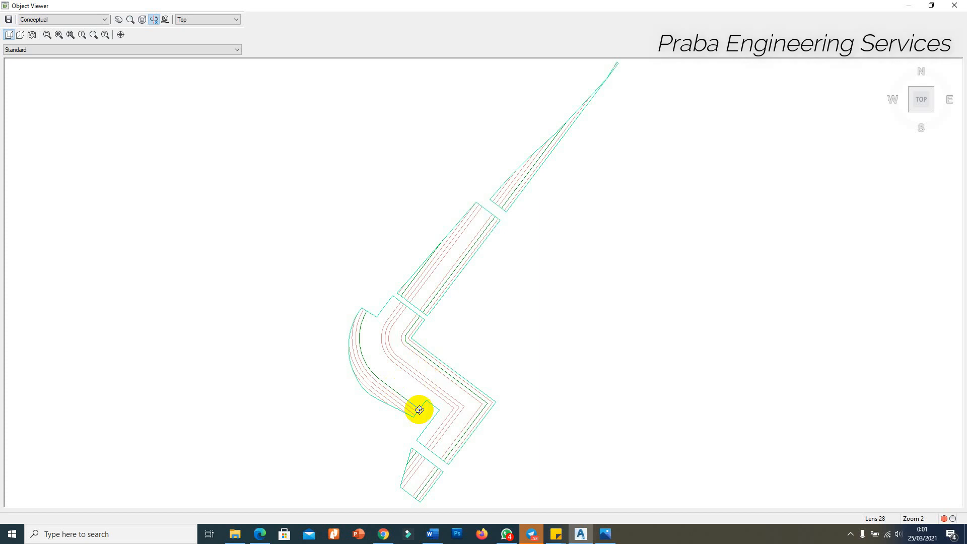
pyautogui.moveTo(419, 409); pyautogui.dragTo(460, 289)
pyautogui.moveTo(444, 334)
pyautogui.mouseDown()
pyautogui.moveTo(382, 325)
pyautogui.moveTo(316, 294)
pyautogui.mouseUp()
pyautogui.scroll(4, 376, 316)
pyautogui.scroll(-2, 391, 339)
pyautogui.moveTo(391, 339); pyautogui.dragTo(484, 331)
pyautogui.scroll(2, 290, 277)
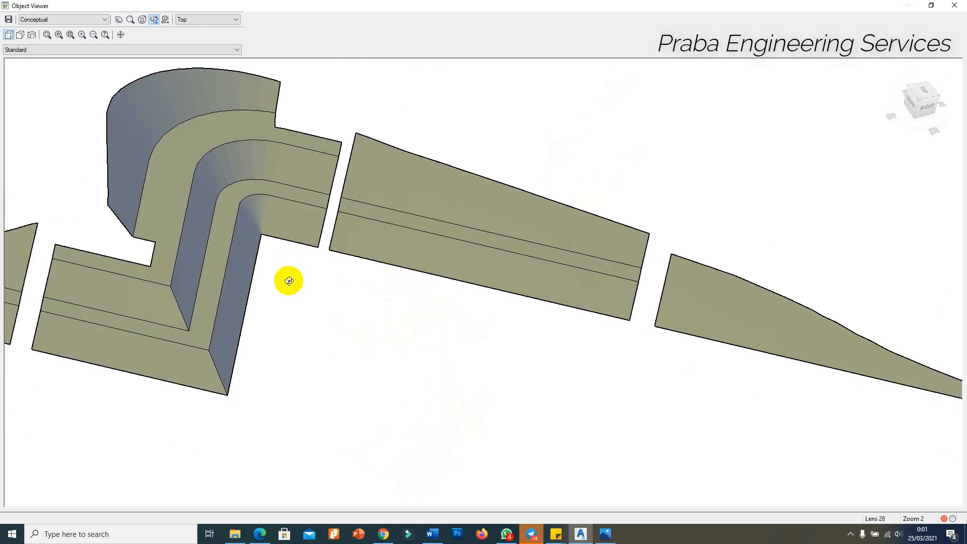
pyautogui.press('Escape')
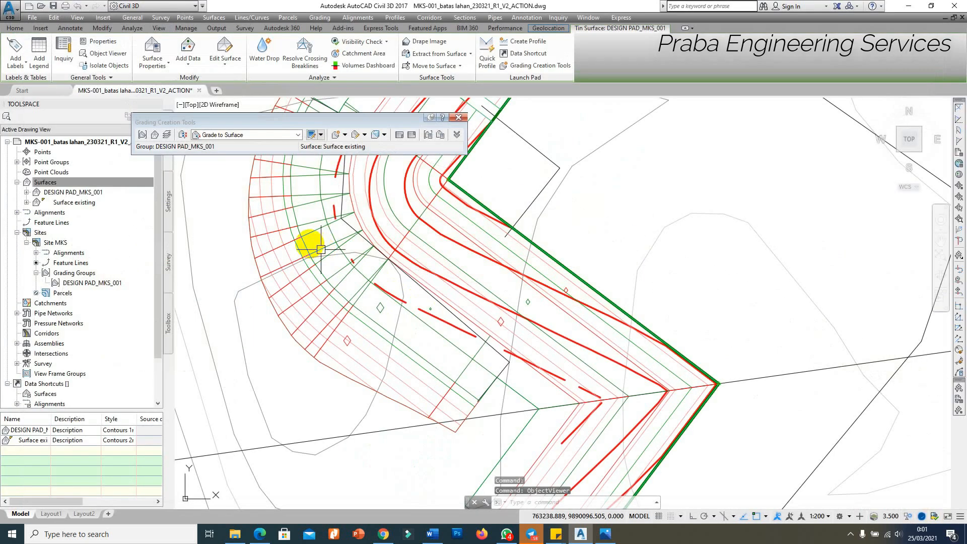
# Review the grading criteria of the outermost slope around the curved corner in the Grading Editor.
pyautogui.scroll(2, 272, 233)
pyautogui.click(272, 233)
pyautogui.rightClick(272, 234)
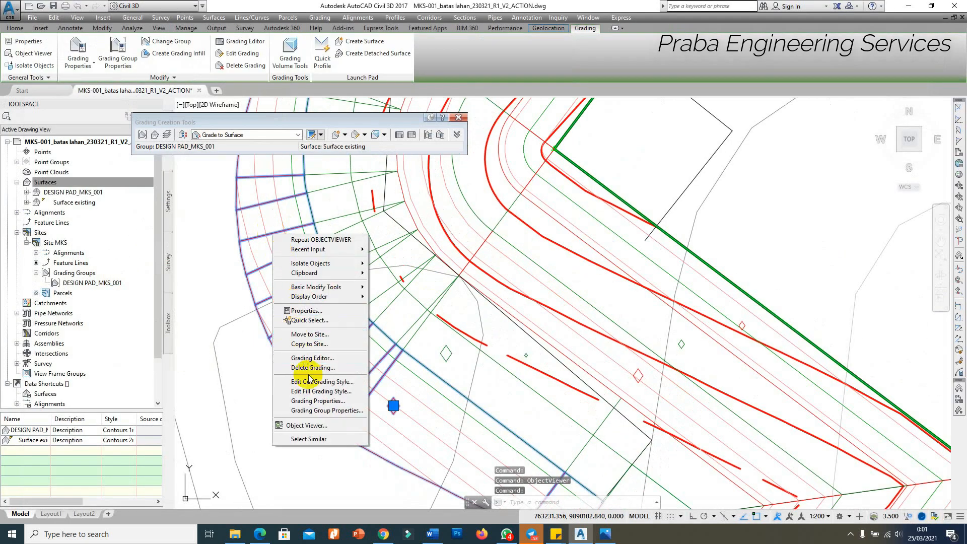
pyautogui.click(312, 357)
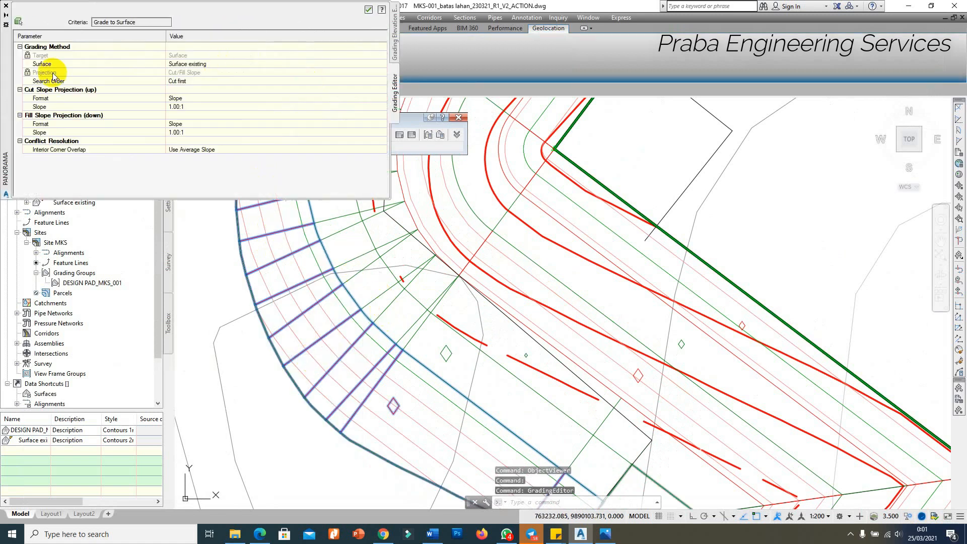
pyautogui.click(7, 9)
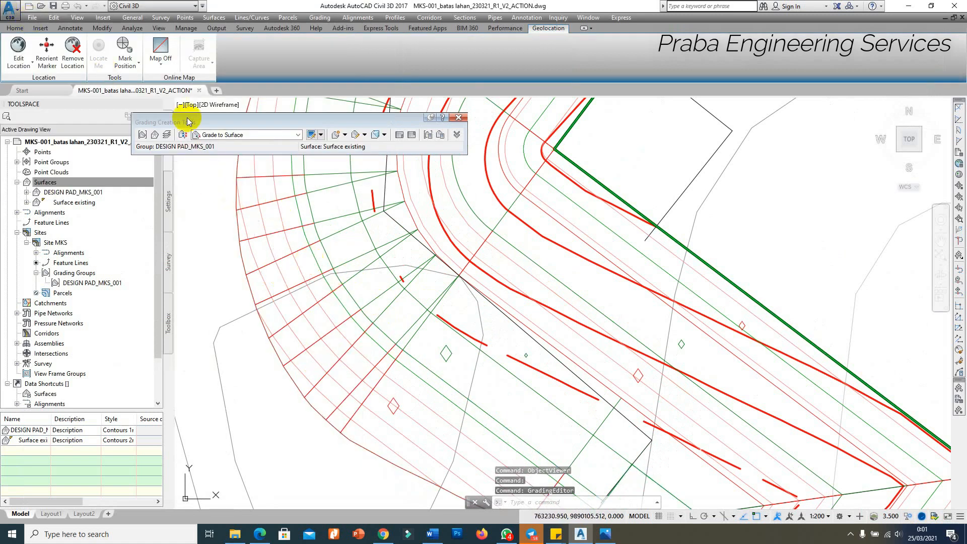
# Delete the outermost slope-to-surface grading and the partial bench grading it starts from.
pyautogui.click(292, 254)
pyautogui.rightClick(288, 254)
pyautogui.click(339, 392)
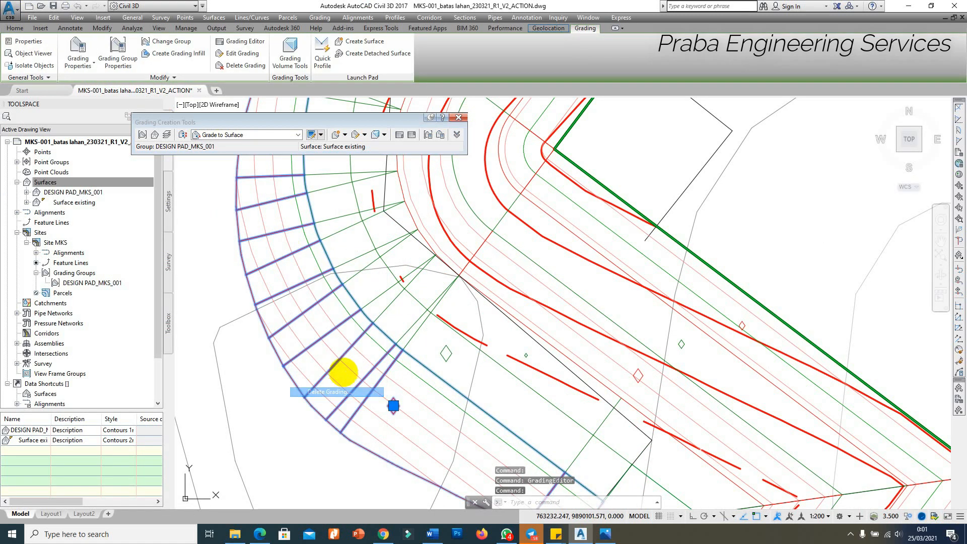
pyautogui.click(358, 255)
pyautogui.rightClick(360, 257)
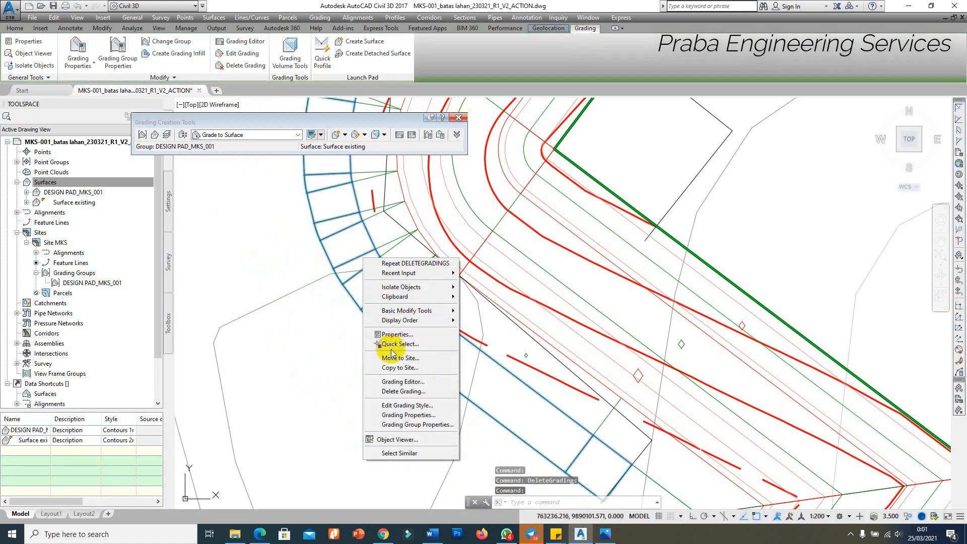
pyautogui.click(398, 391)
# Choose the Grade to Elevation criteria and try applying it to the entire length of the remaining outer edge.
pyautogui.scroll(-3, 415, 324)
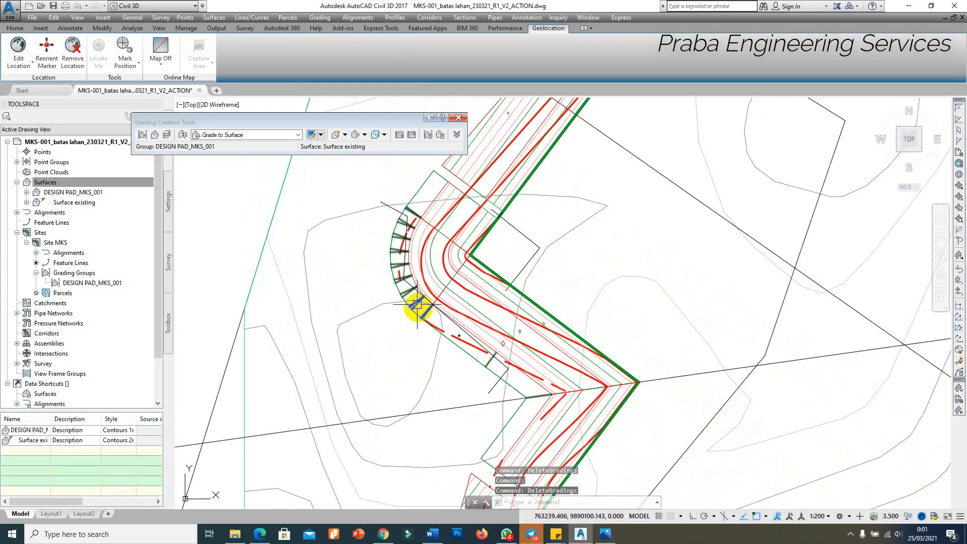
pyautogui.scroll(2, 414, 306)
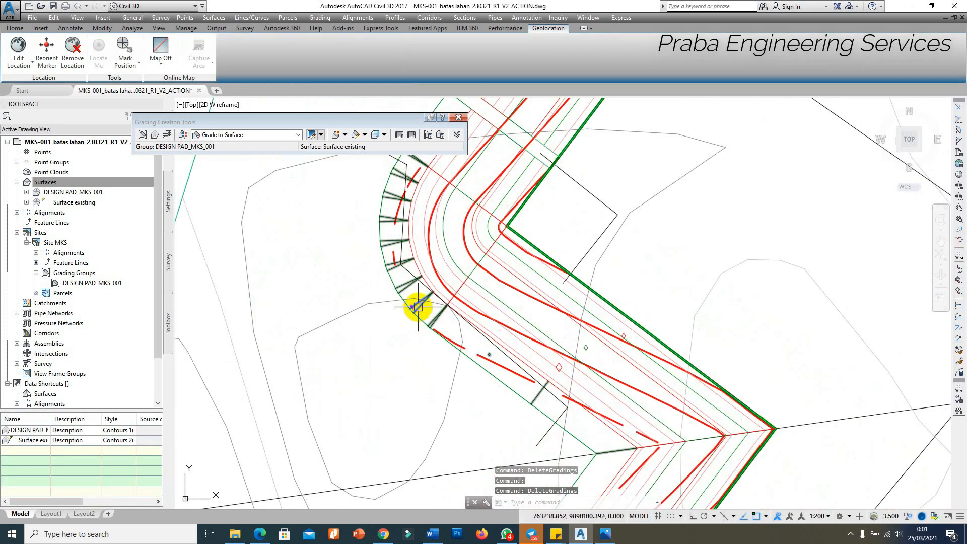
pyautogui.scroll(-2, 421, 307)
pyautogui.scroll(2, 488, 363)
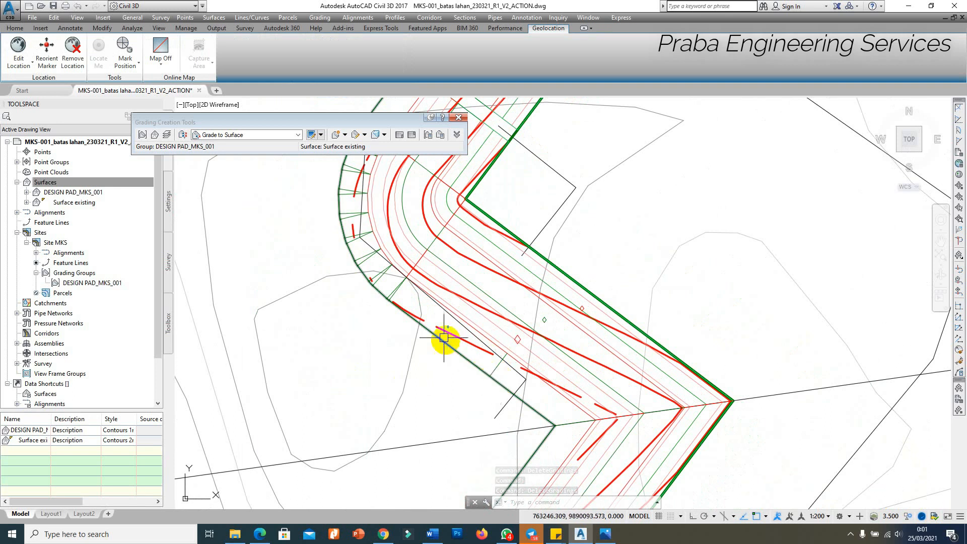
pyautogui.click(265, 136)
pyautogui.click(249, 152)
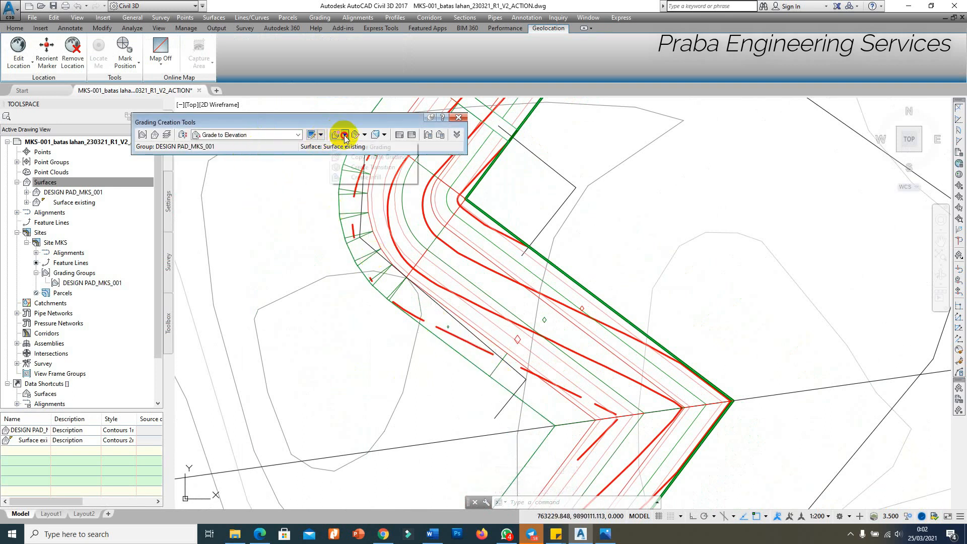
pyautogui.click(312, 134)
pyautogui.click(346, 252)
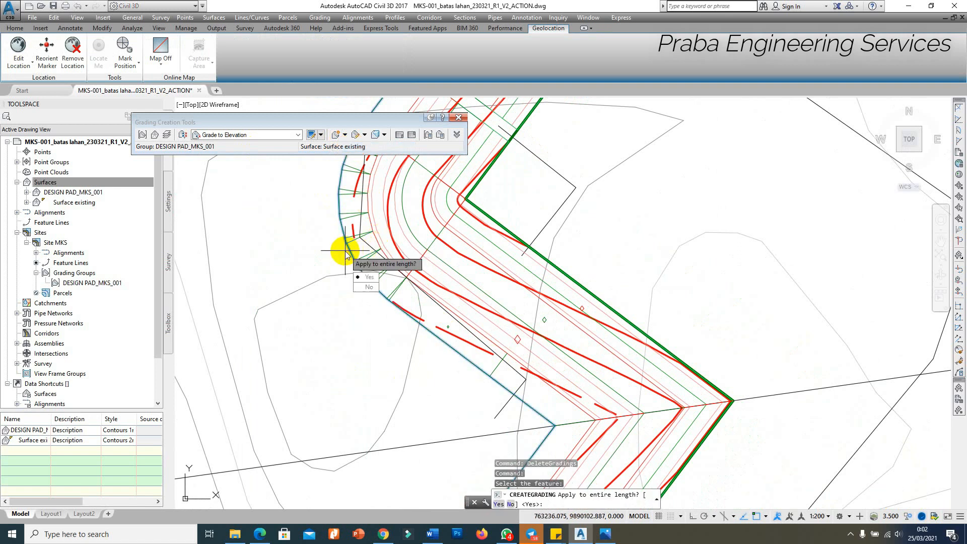
pyautogui.press('Return')
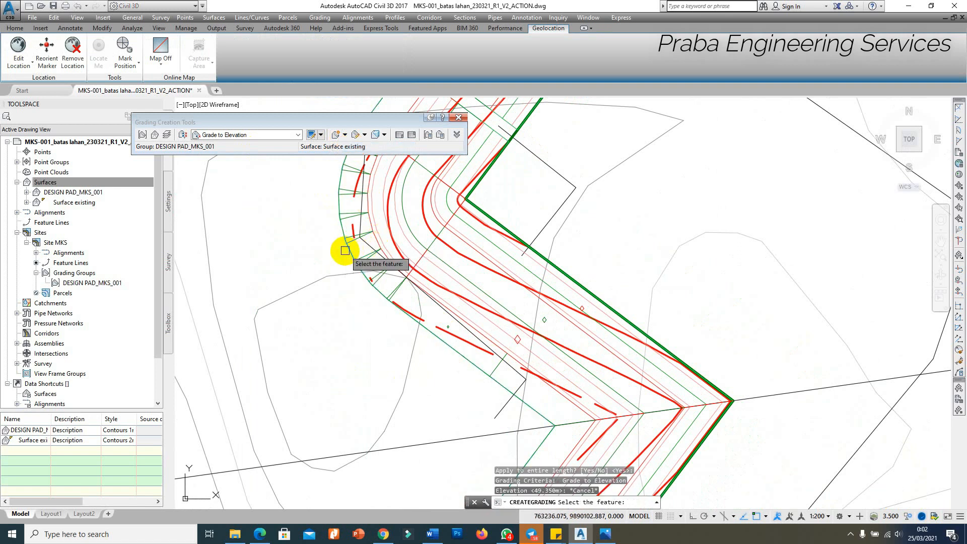
pyautogui.press('Return')
# Apply the Grade to Elevation grading only from station 0+007.47 to 0+037.00 of the outer edge, at the guide polyline's ends.
pyautogui.click(352, 256)
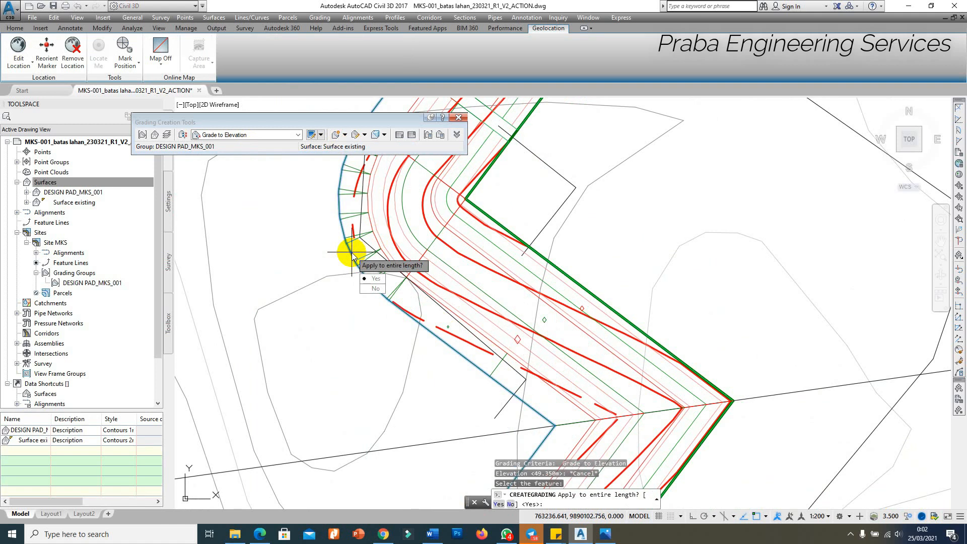
pyautogui.click(512, 504)
pyautogui.scroll(5, 383, 212)
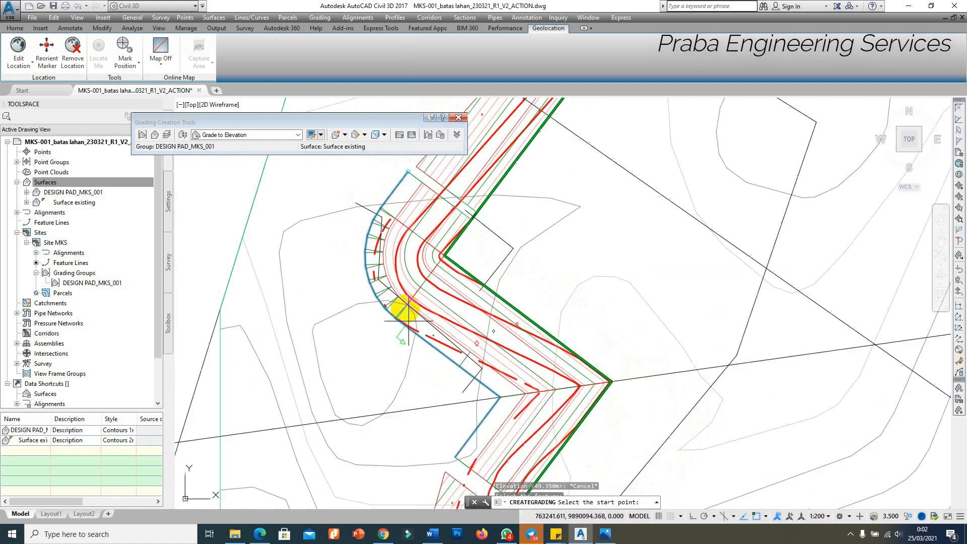
pyautogui.click(350, 238)
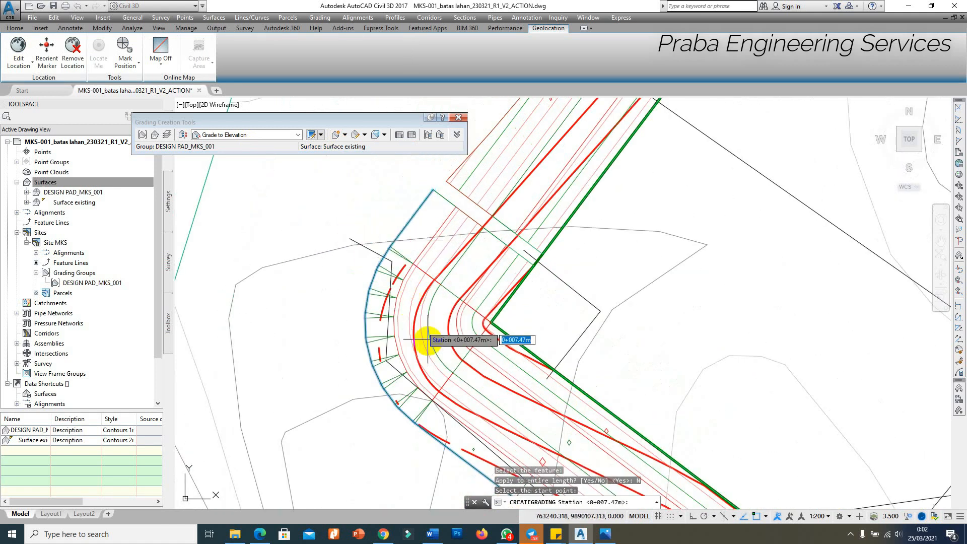
pyautogui.scroll(-3, 443, 309)
pyautogui.scroll(4, 458, 363)
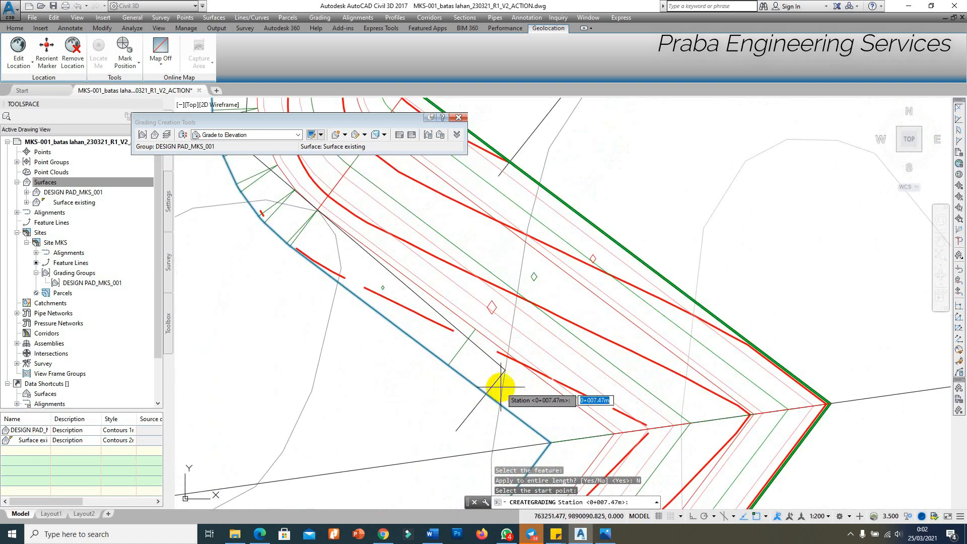
pyautogui.press('Return')
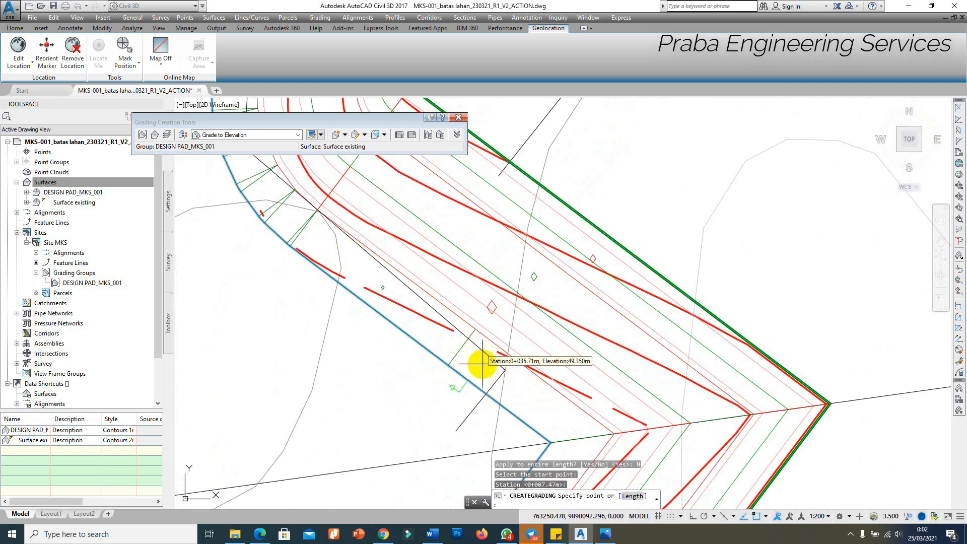
pyautogui.click(486, 393)
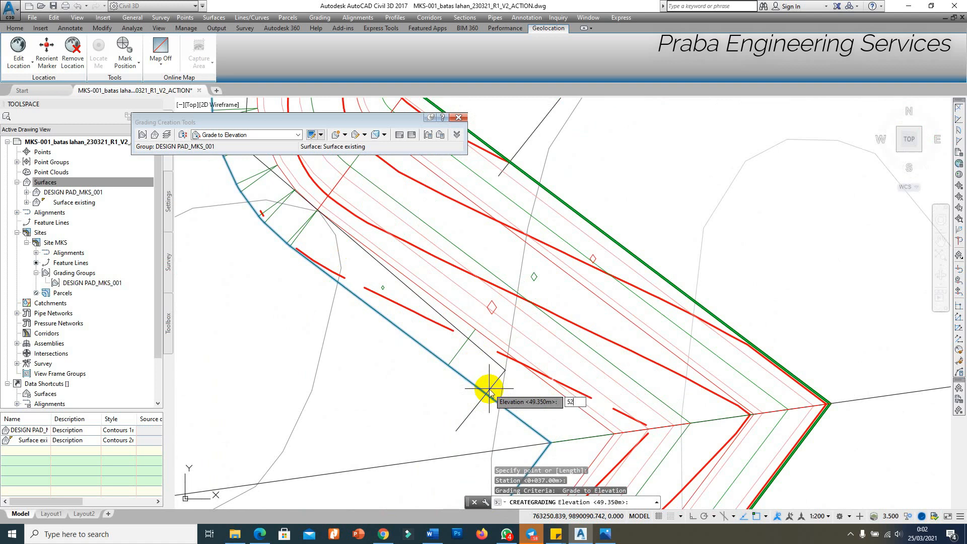
# Grade the limited stretch to elevation 52.35 m with 1:1 cut and fill slopes.
pyautogui.press('Return')
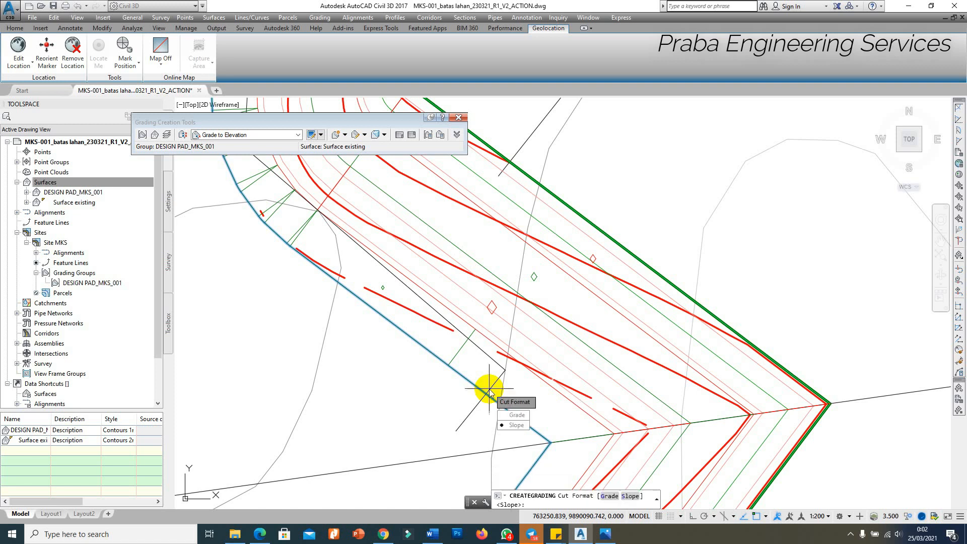
pyautogui.press('Return')
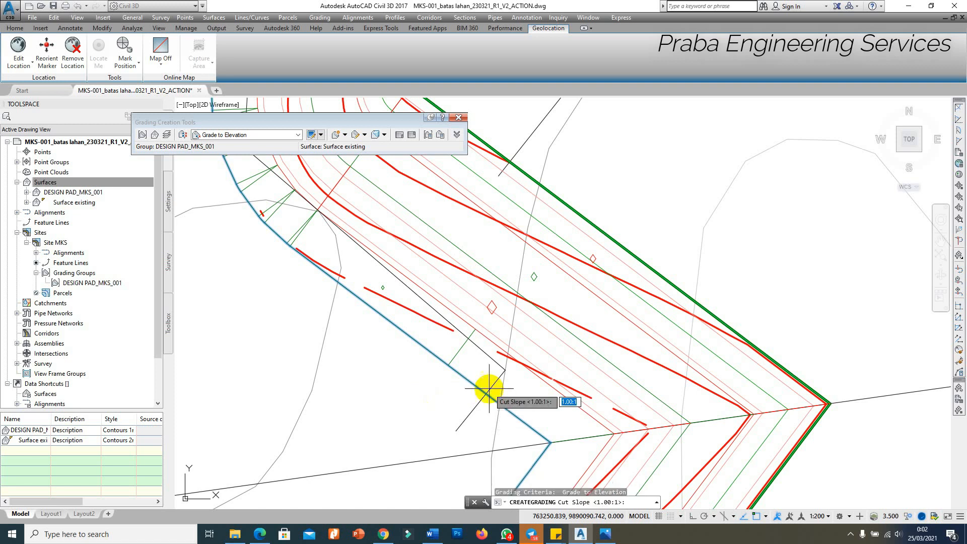
pyautogui.press('Return')
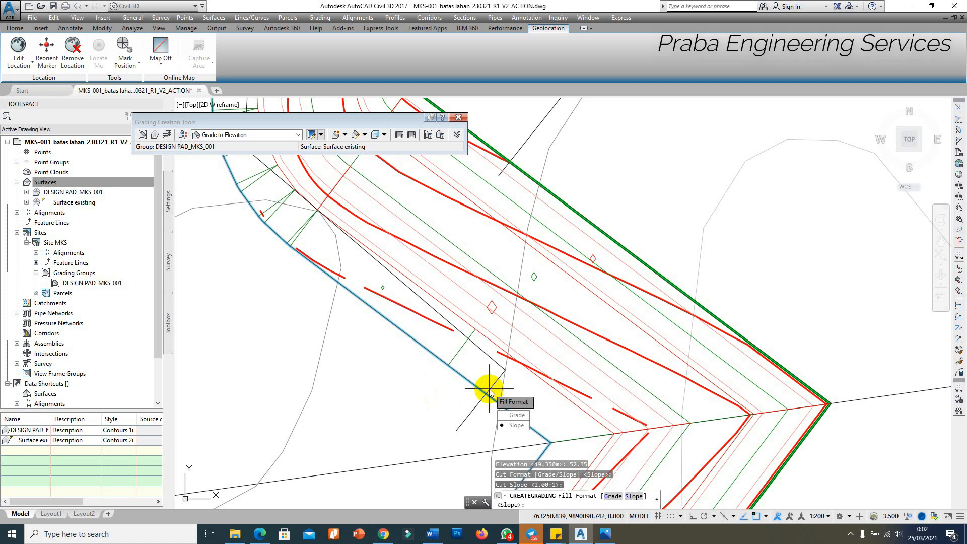
pyautogui.press('Return')
pyautogui.press('Return')
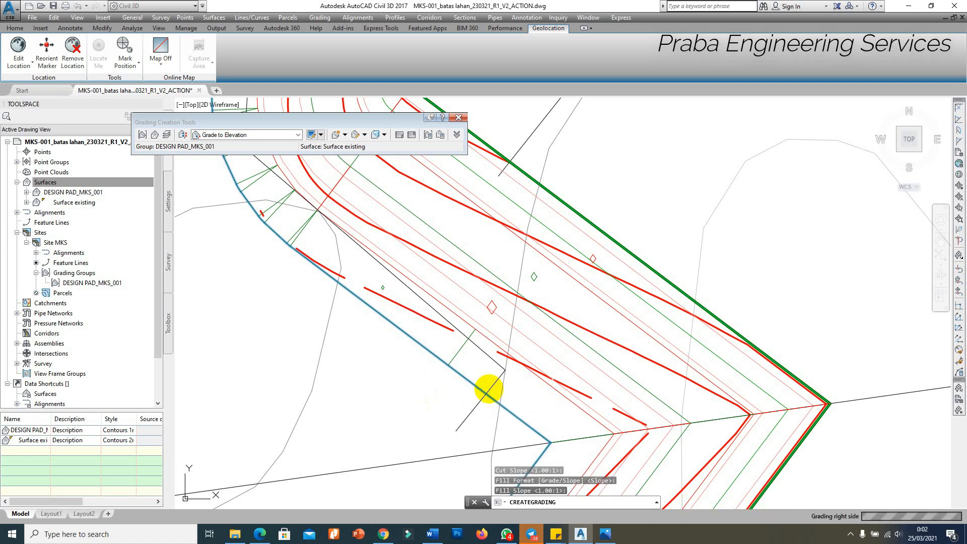
pyautogui.scroll(-2, 455, 331)
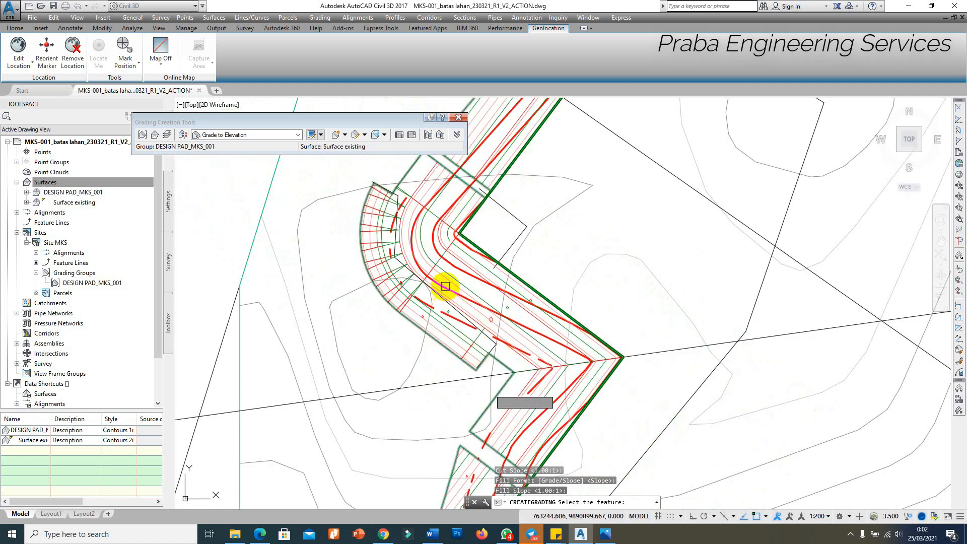
# Add a 2.5 m Grade to Distance bench along the new slope's entire outer edge, in Grade format at 0.01%.
pyautogui.click(265, 135)
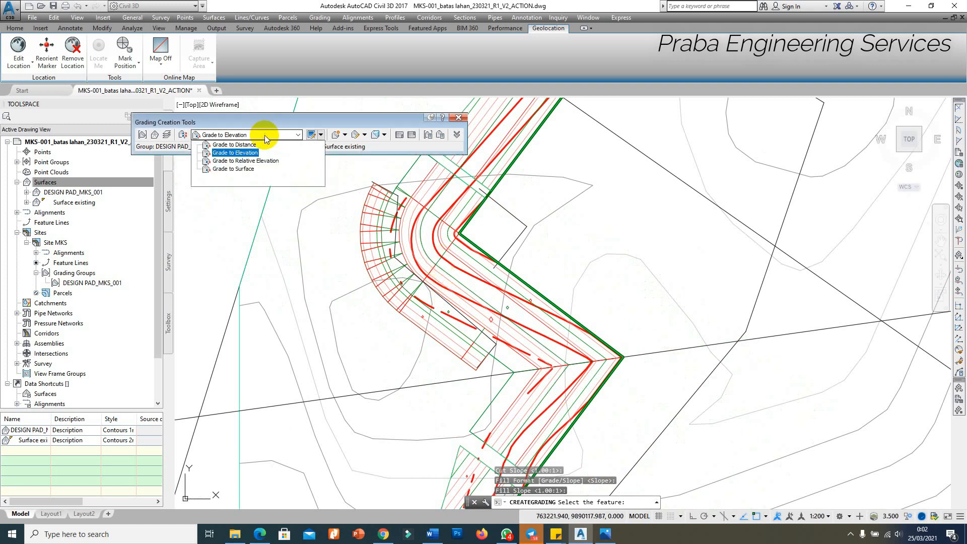
pyautogui.click(227, 151)
pyautogui.click(345, 135)
pyautogui.click(351, 146)
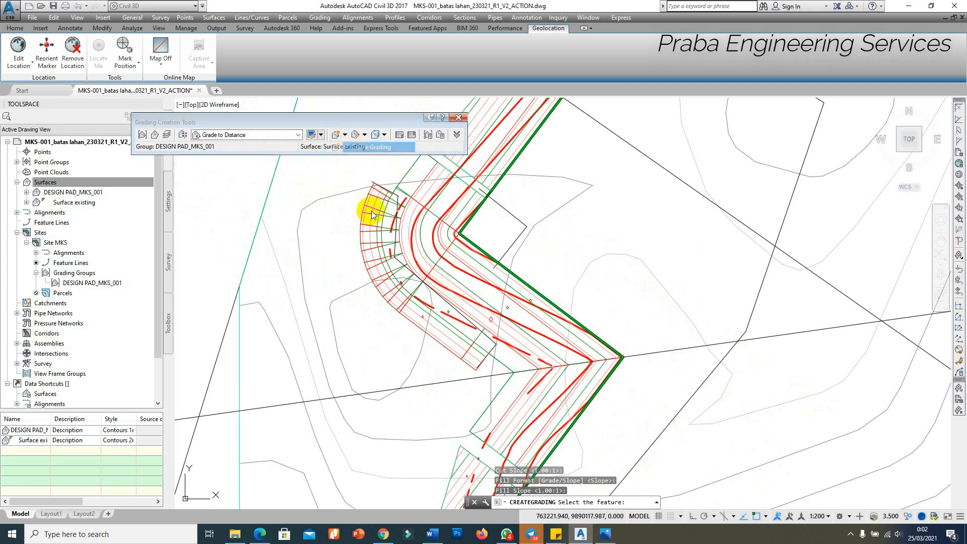
pyautogui.scroll(2, 358, 255)
pyautogui.click(363, 259)
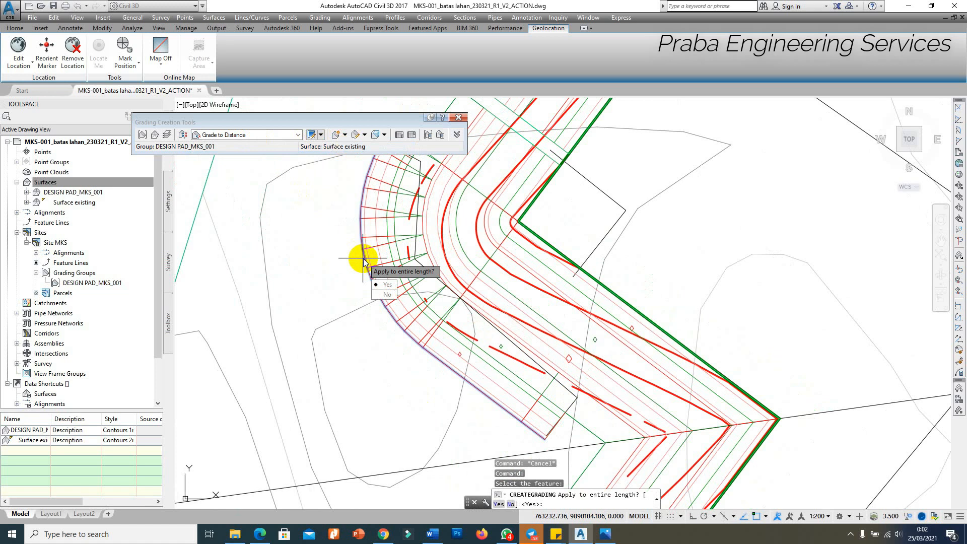
pyautogui.press('Return')
pyautogui.press('Return')
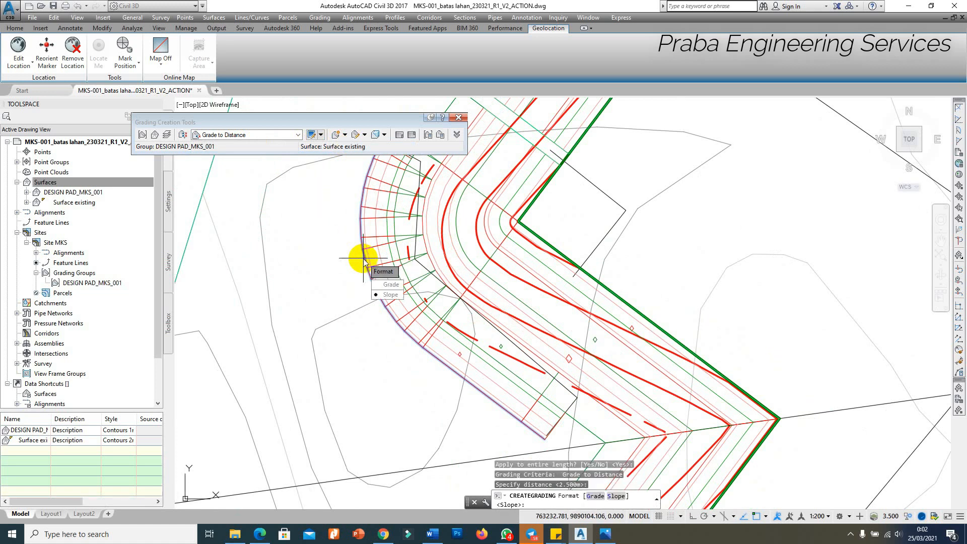
pyautogui.press('Return')
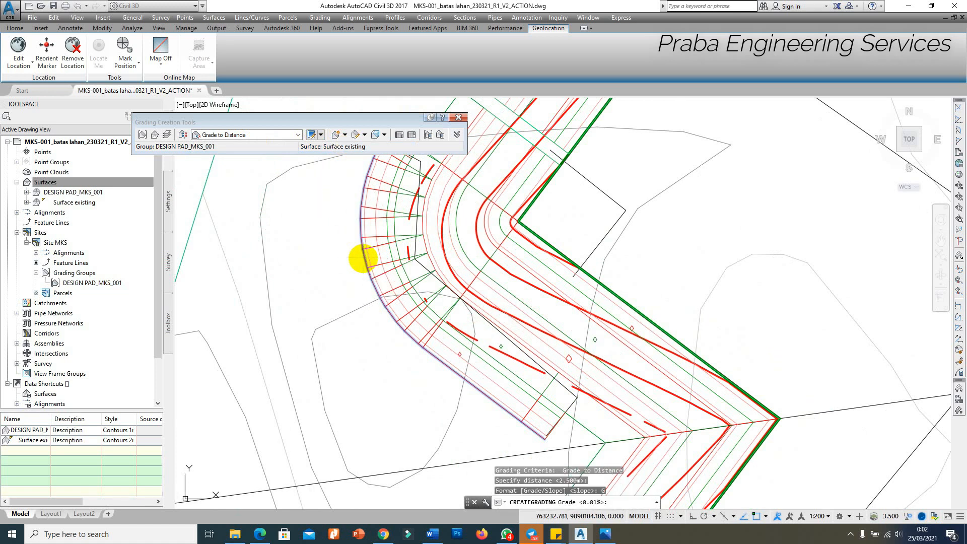
pyautogui.press('Return')
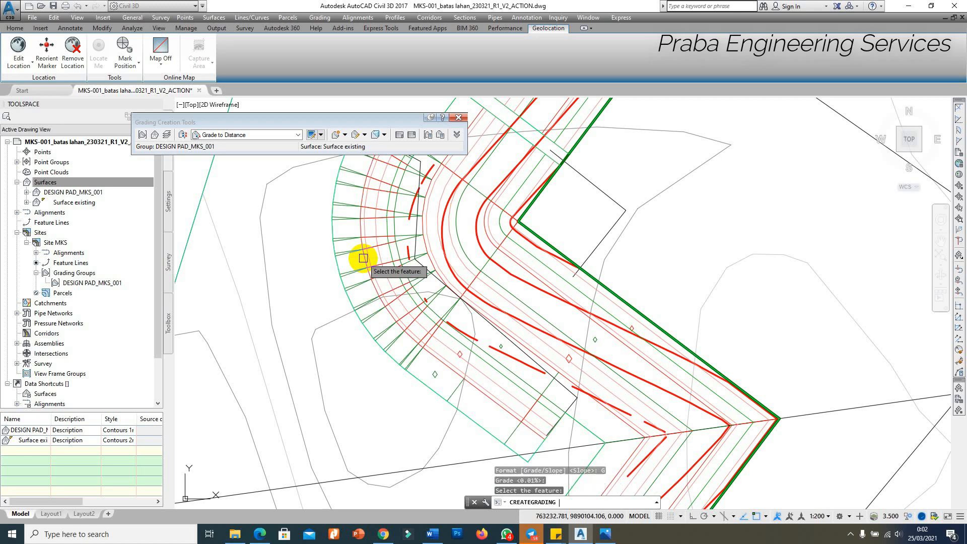
# Apply Grade to Surface along the new bench's entire outer edge, targeting the existing surface with a 1:1 cut slope.
pyautogui.click(264, 136)
pyautogui.click(249, 169)
pyautogui.click(344, 136)
pyautogui.click(352, 147)
pyautogui.click(336, 266)
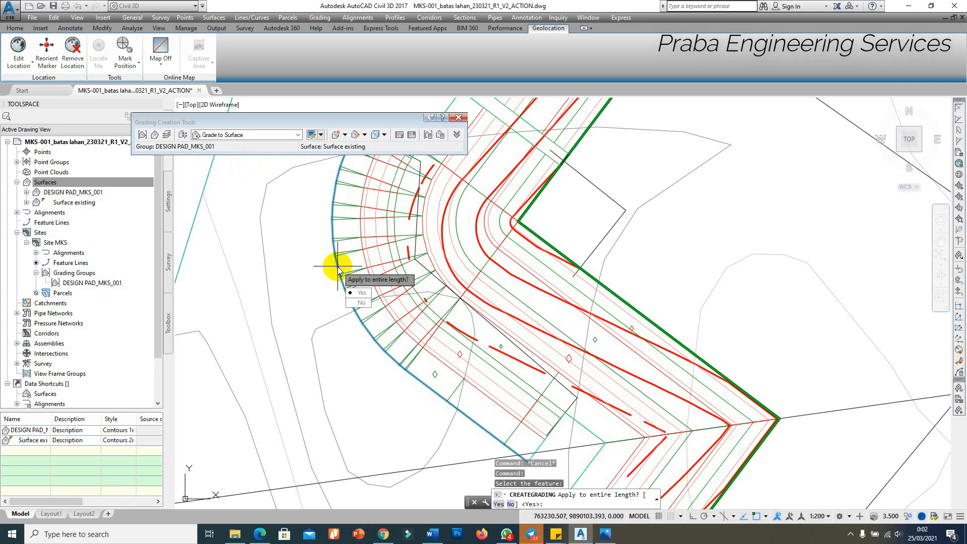
pyautogui.press('Return')
pyautogui.press('Return')
pyautogui.press('Return')
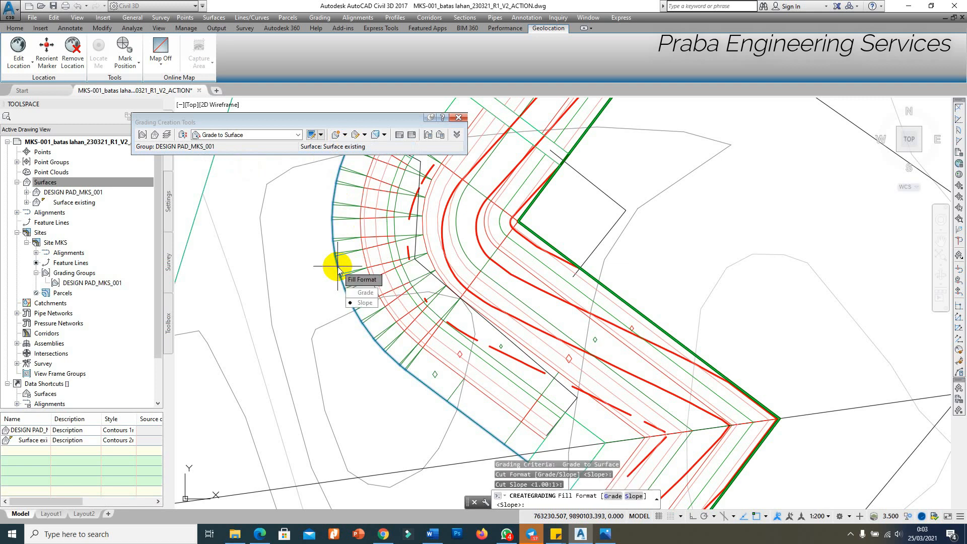
# Finish grading the curved outer bench edge to the existing surface with a 1.00:1 fill slope.
pyautogui.press('Return')
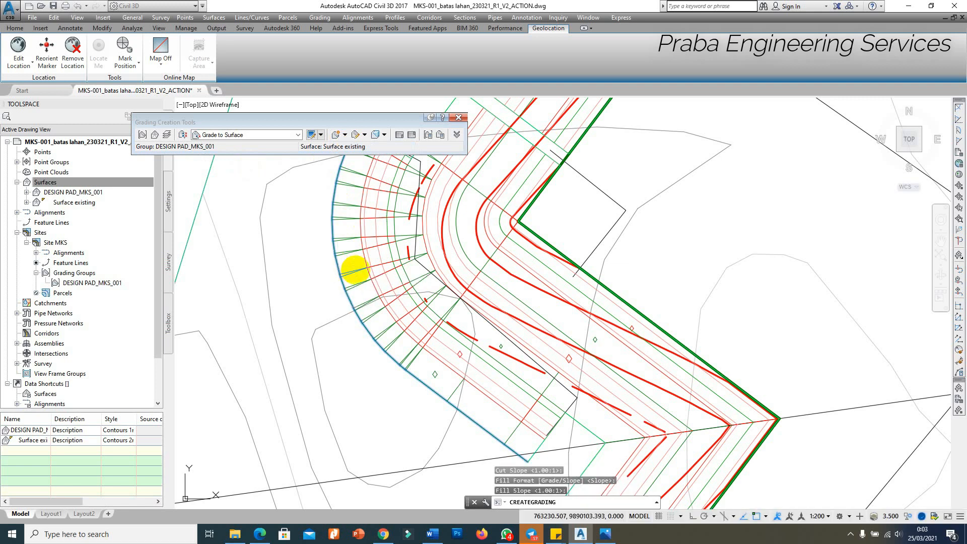
pyautogui.press('Escape')
pyautogui.scroll(4, 368, 323)
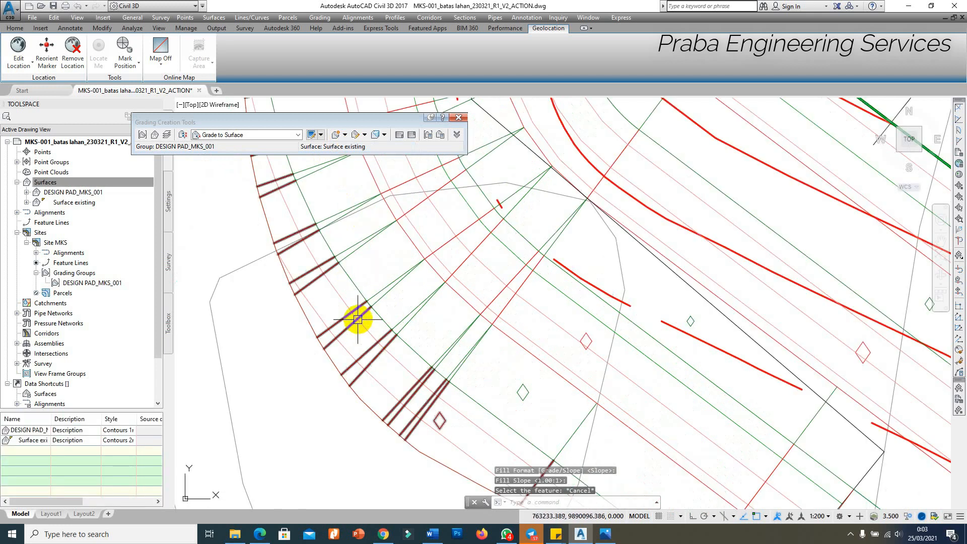
# Examine the DESIGN PAD_MKS_001 surface in the 3D Object Viewer around the curved benches.
pyautogui.scroll(-5, 364, 327)
pyautogui.click(360, 325)
pyautogui.rightClick(331, 270)
pyautogui.click(388, 427)
pyautogui.moveTo(434, 473)
pyautogui.mouseDown()
pyautogui.moveTo(531, 377)
pyautogui.moveTo(408, 374)
pyautogui.moveTo(423, 363)
pyautogui.mouseUp()
pyautogui.scroll(5, 421, 285)
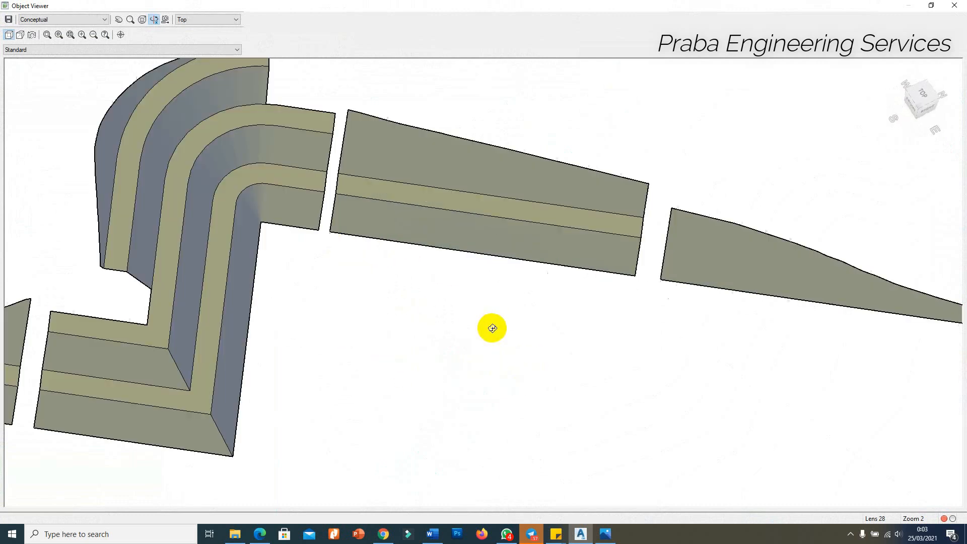
pyautogui.moveTo(419, 285); pyautogui.dragTo(296, 222)
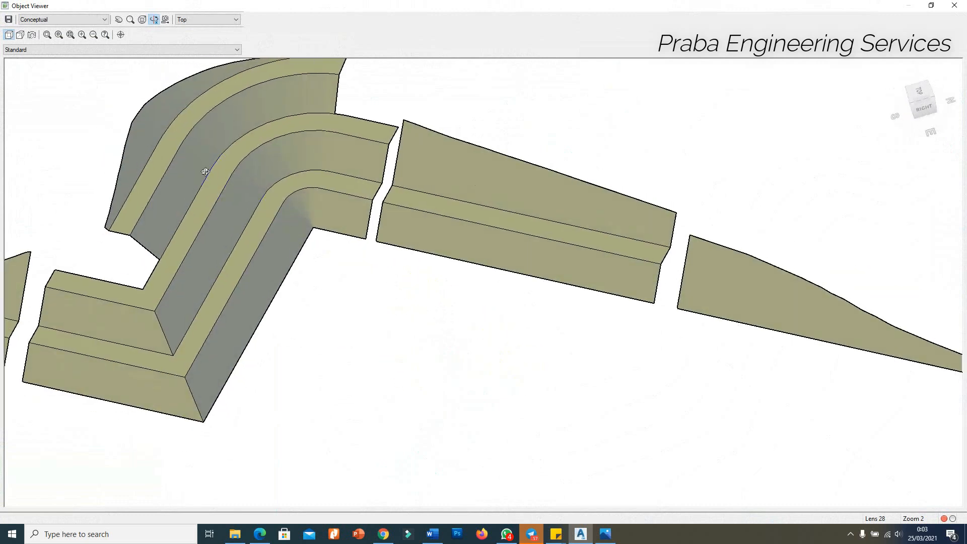
pyautogui.scroll(-1, 334, 266)
pyautogui.scroll(2, 227, 275)
pyautogui.scroll(-2, 264, 278)
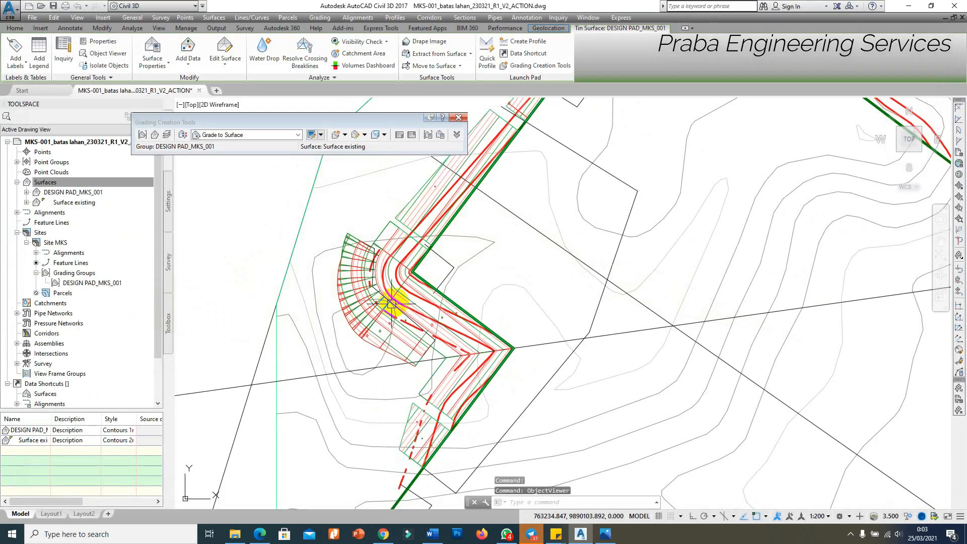
# Grade the outer bench edge below the curved slope to the existing surface, from station 0+038.06m to its lower end, with 1.00:1 cut and fill slopes.
pyautogui.scroll(4, 403, 303)
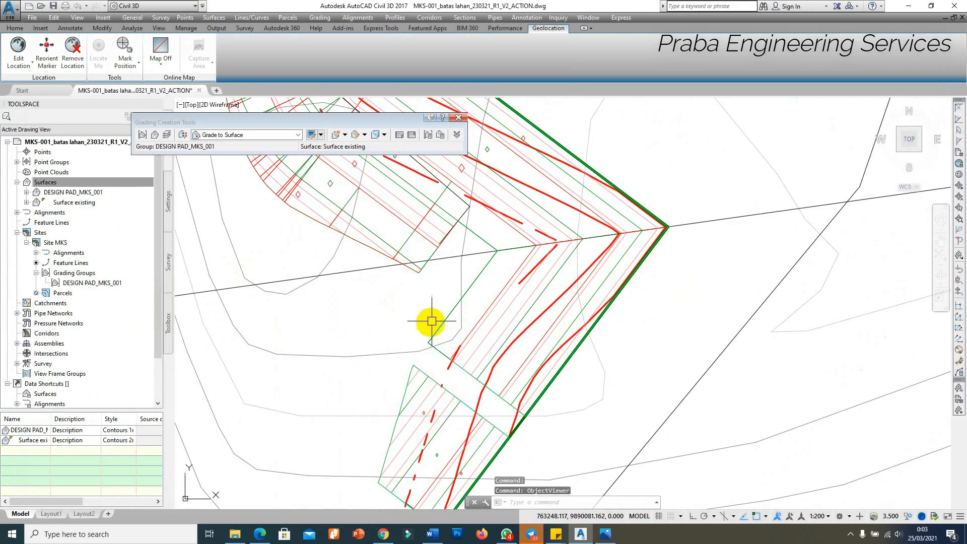
pyautogui.scroll(2, 484, 251)
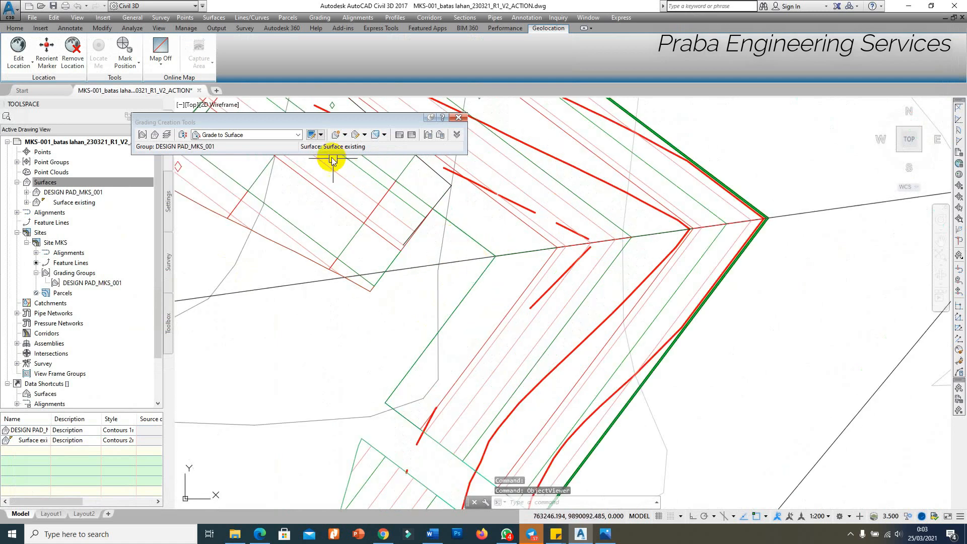
pyautogui.click(266, 133)
pyautogui.click(232, 182)
pyautogui.click(346, 134)
pyautogui.click(371, 146)
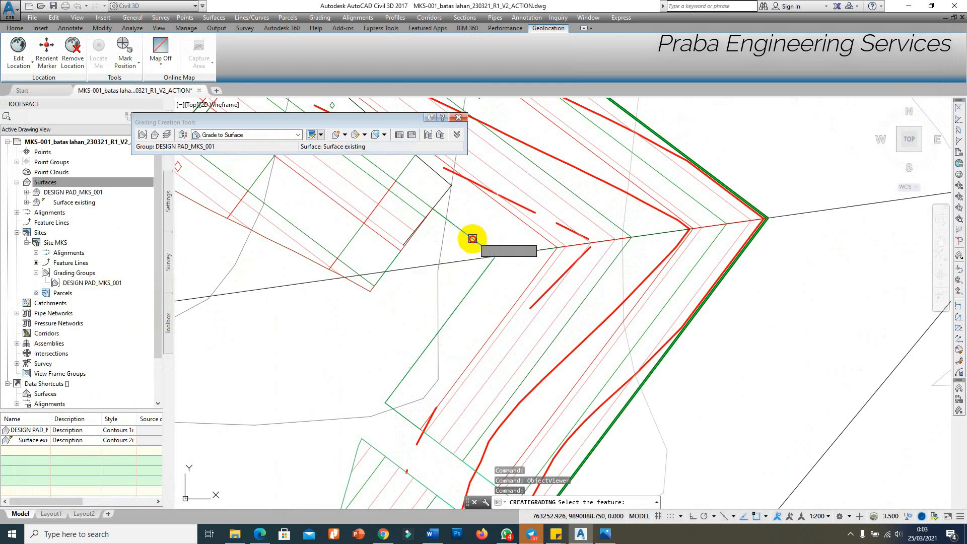
pyautogui.click(464, 233)
pyautogui.scroll(2, 464, 233)
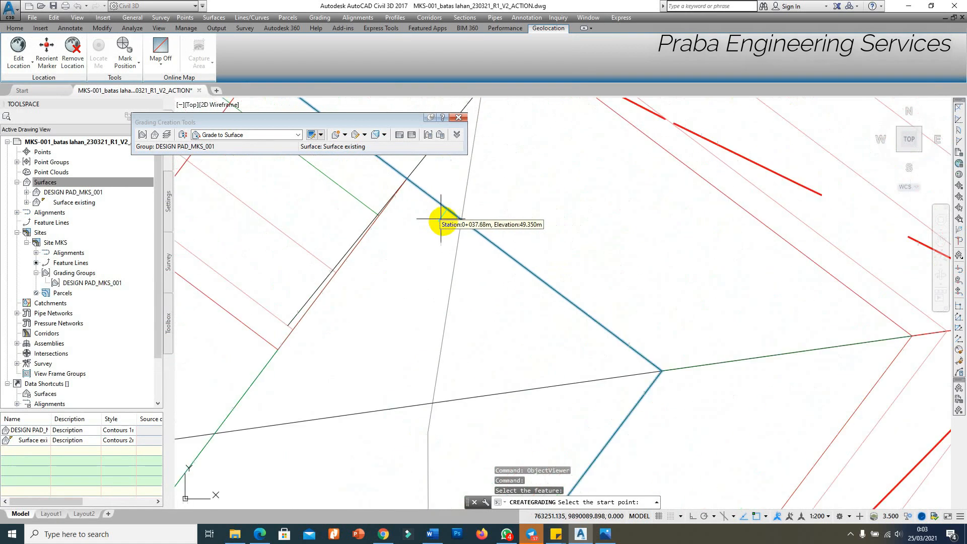
pyautogui.click(465, 228)
pyautogui.scroll(-6, 473, 222)
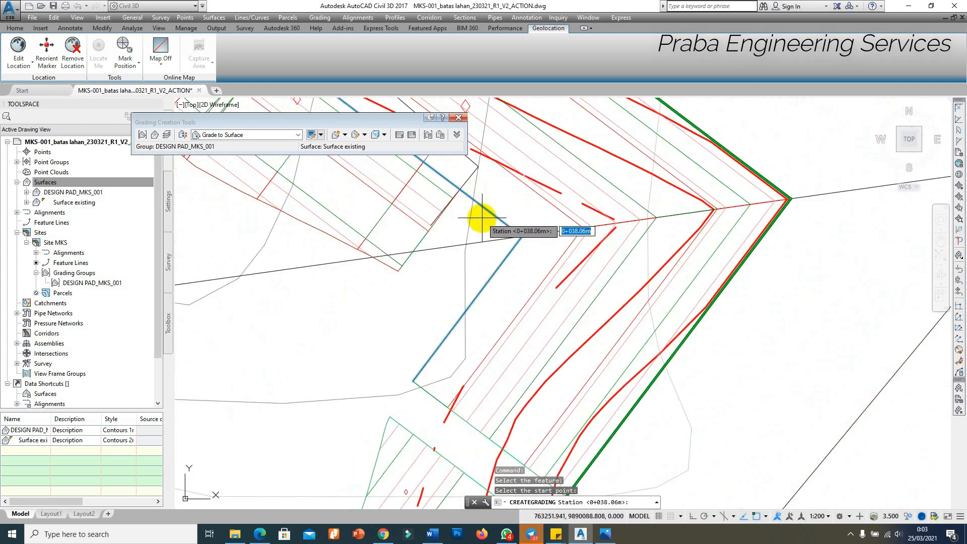
pyautogui.press('Return')
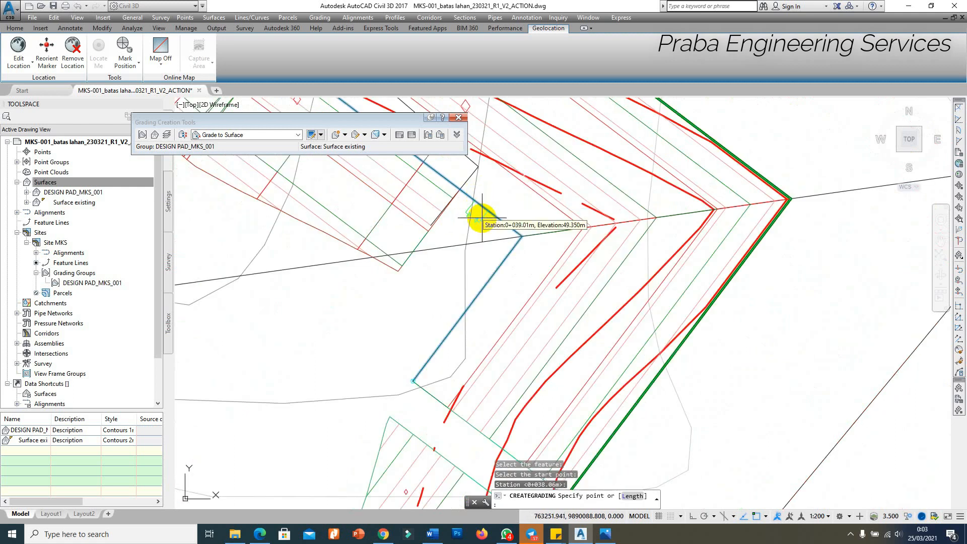
pyautogui.click(413, 382)
pyautogui.press('Return')
pyautogui.press('Return')
pyautogui.press('Return')
pyautogui.press('Return')
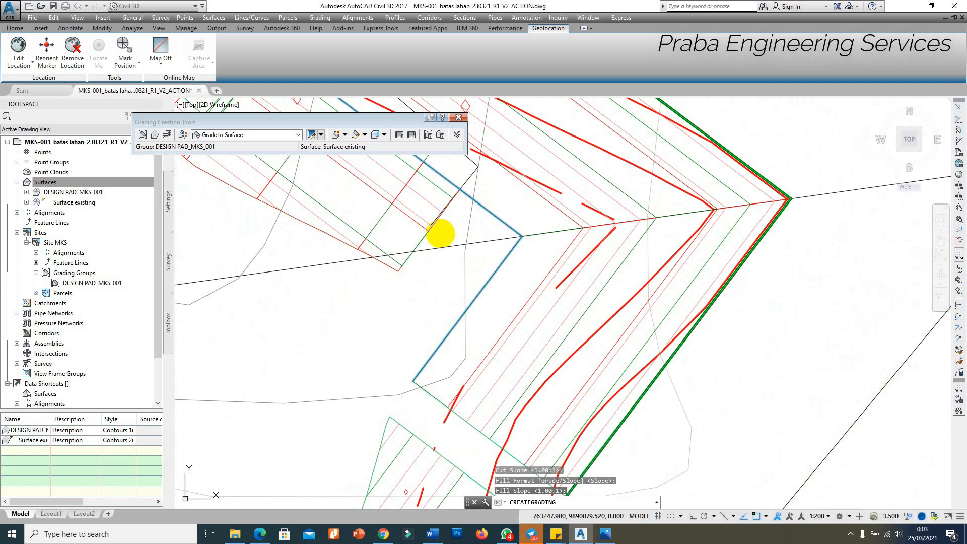
# Grade the outer bench edge above the curved slope to the existing surface, from station 0+000.00m to the curve's start, with 1.00:1 cut and fill slopes.
pyautogui.scroll(-5, 454, 252)
pyautogui.scroll(5, 439, 248)
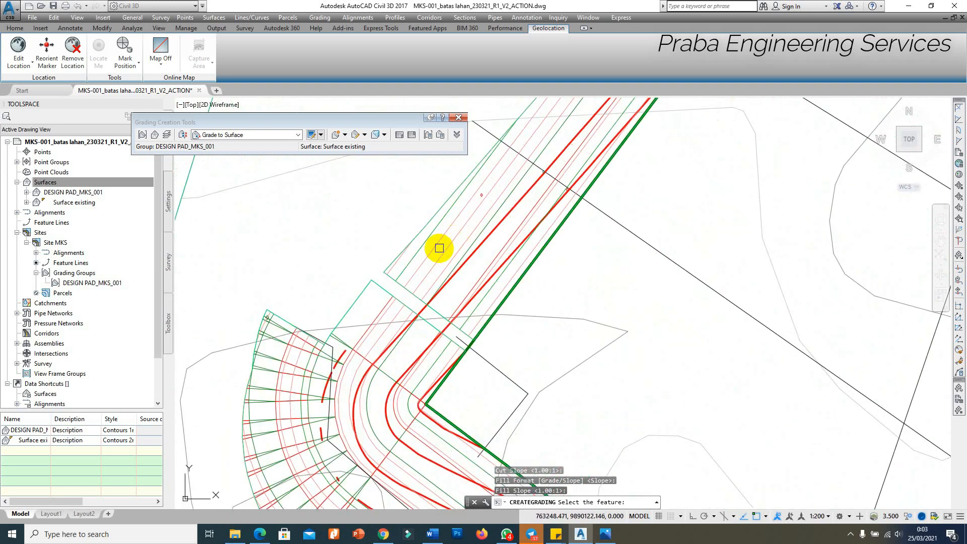
pyautogui.scroll(2, 351, 306)
pyautogui.click(351, 306)
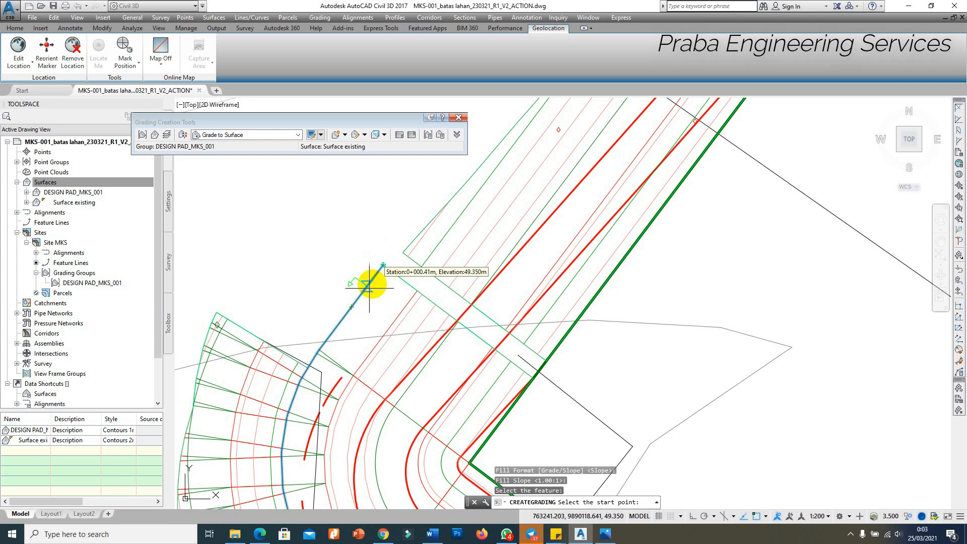
pyautogui.scroll(2, 327, 345)
pyautogui.click(302, 365)
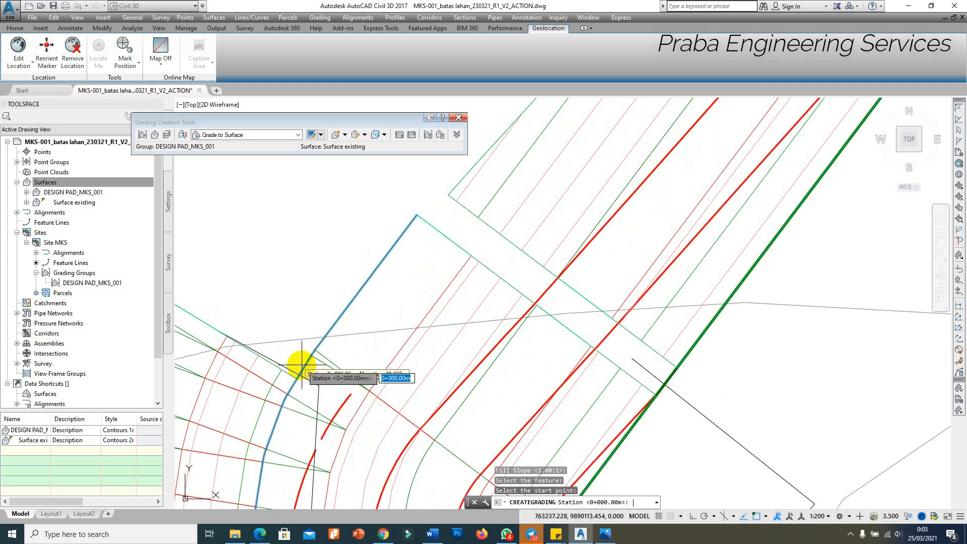
pyautogui.press('Return')
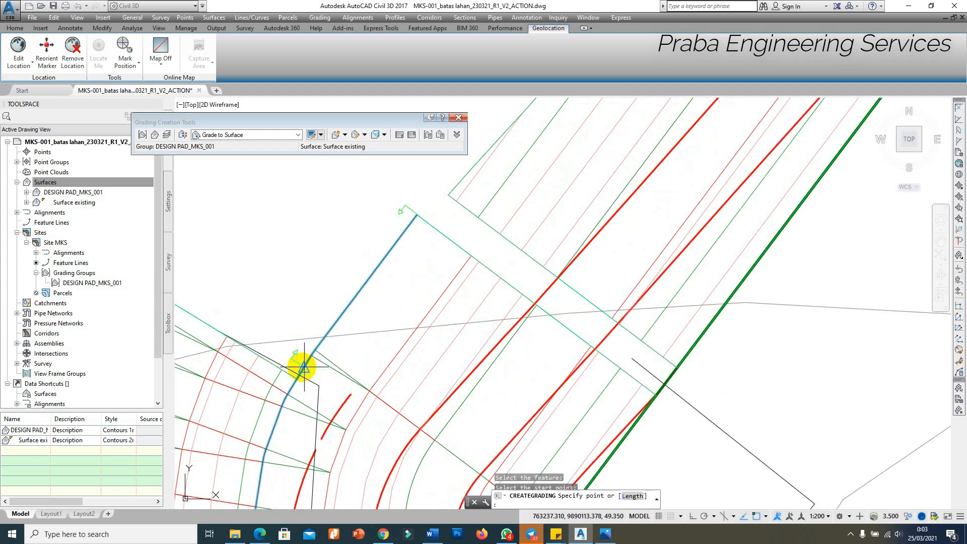
pyautogui.scroll(2, 305, 358)
pyautogui.click(311, 347)
pyautogui.press('Return')
pyautogui.press('Return')
pyautogui.press('Return')
pyautogui.press('Return')
pyautogui.press('Return')
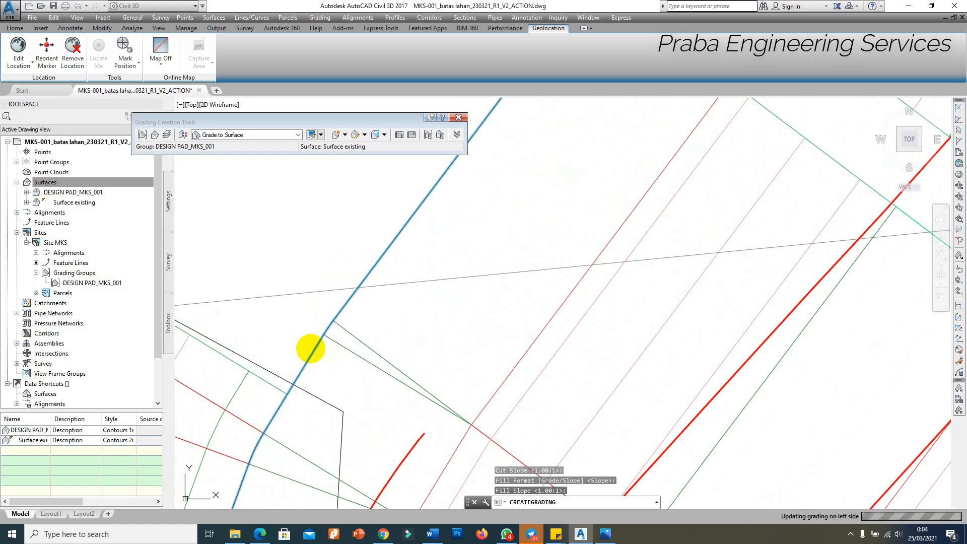
pyautogui.scroll(-3, 352, 280)
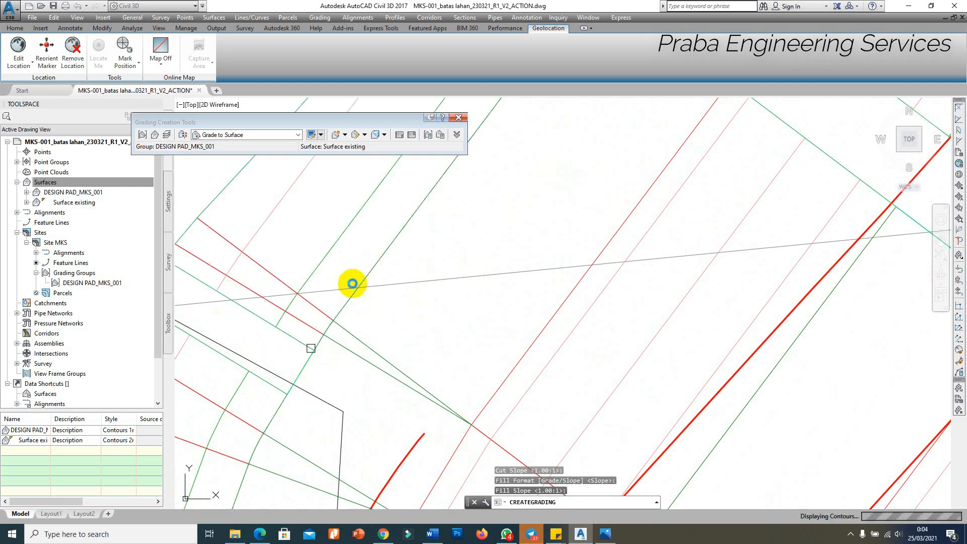
pyautogui.scroll(-2, 373, 286)
pyautogui.press('Escape')
# Examine the DESIGN PAD_MKS_001 surface in the 3D Object Viewer, orbiting around the new slopes and the gaps between sections.
pyautogui.scroll(4, 345, 290)
pyautogui.click(261, 277)
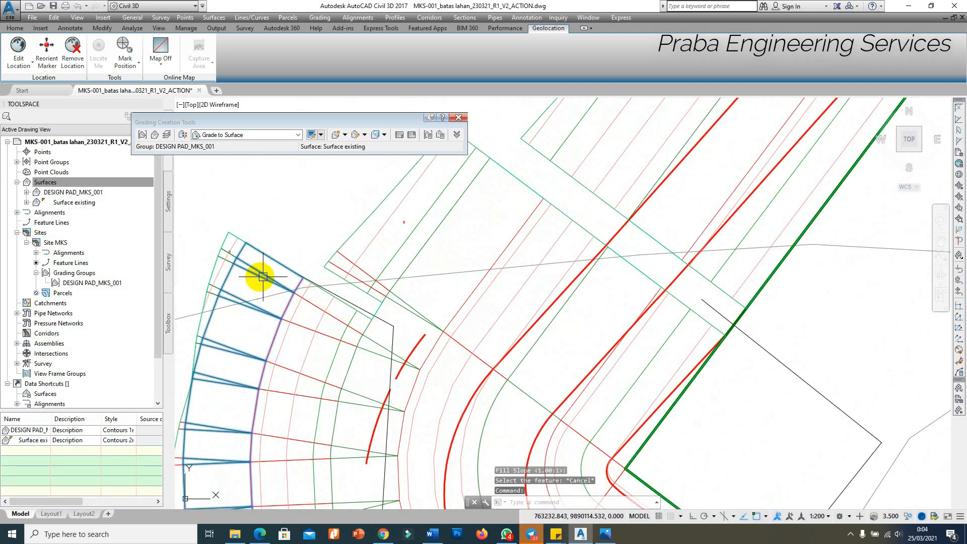
pyautogui.scroll(-2, 325, 259)
pyautogui.scroll(-1, 363, 245)
pyautogui.click(352, 237)
pyautogui.scroll(-2, 368, 217)
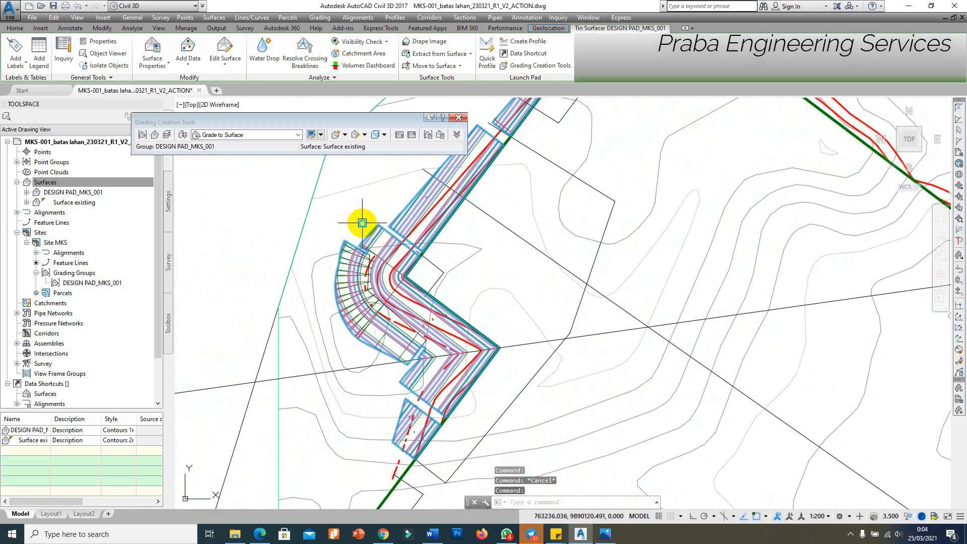
pyautogui.rightClick(363, 225)
pyautogui.click(403, 363)
pyautogui.moveTo(428, 380); pyautogui.dragTo(378, 276)
pyautogui.moveTo(433, 293); pyautogui.dragTo(344, 359)
pyautogui.moveTo(386, 303); pyautogui.dragTo(318, 302)
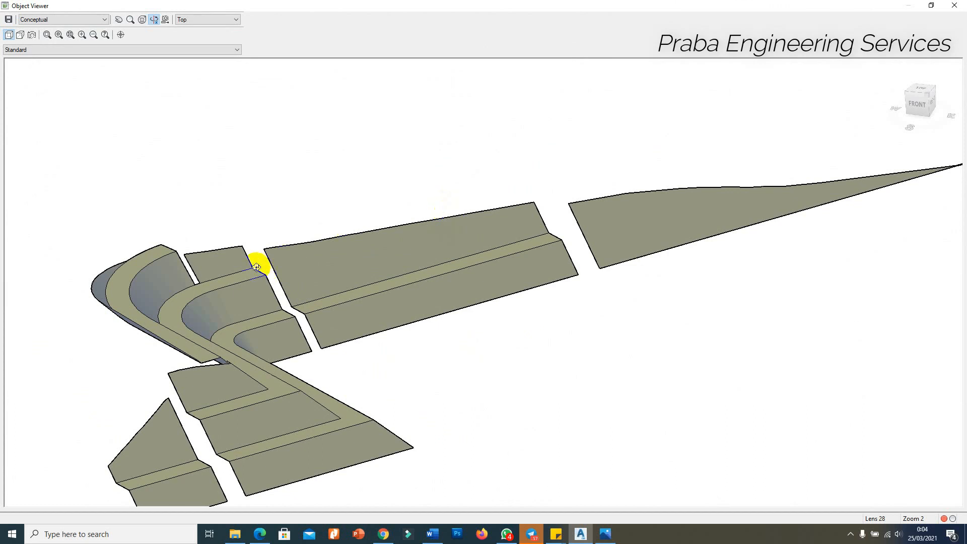
pyautogui.press('Escape')
# Stretch the lower end of the straight grading section northeast of the curve up along the pad edge to near the crossing boundary line.
pyautogui.scroll(-5, 460, 266)
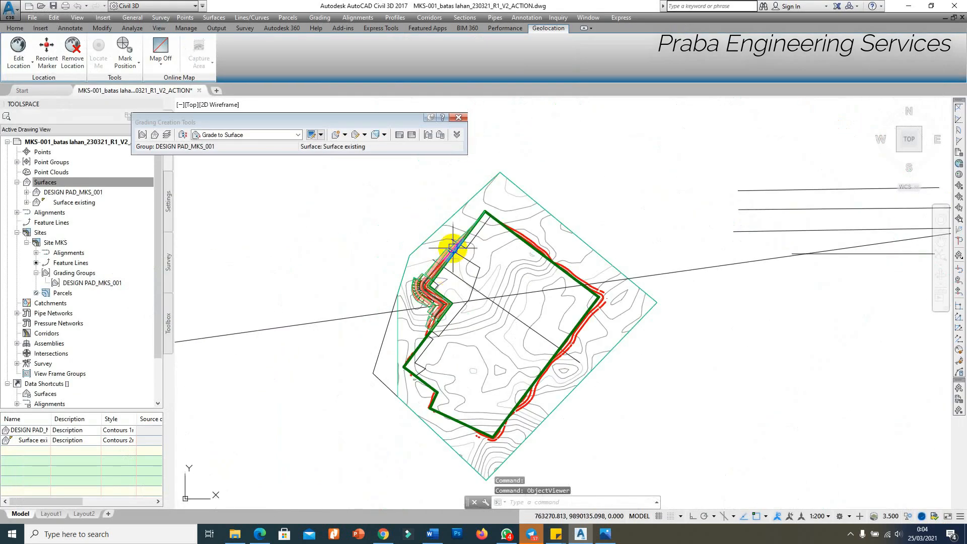
pyautogui.scroll(6, 451, 246)
pyautogui.scroll(3, 406, 317)
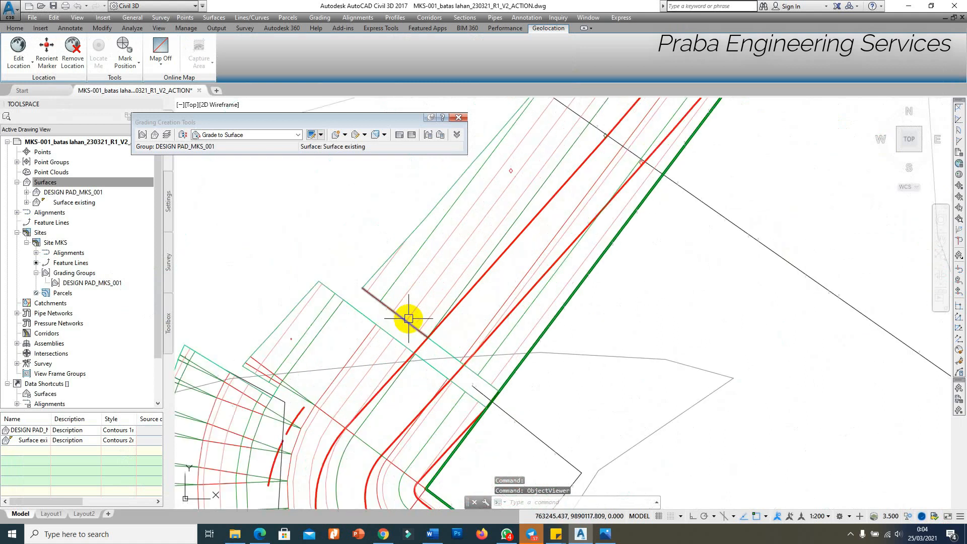
pyautogui.scroll(2, 496, 385)
pyautogui.click(464, 367)
pyautogui.scroll(-3, 464, 367)
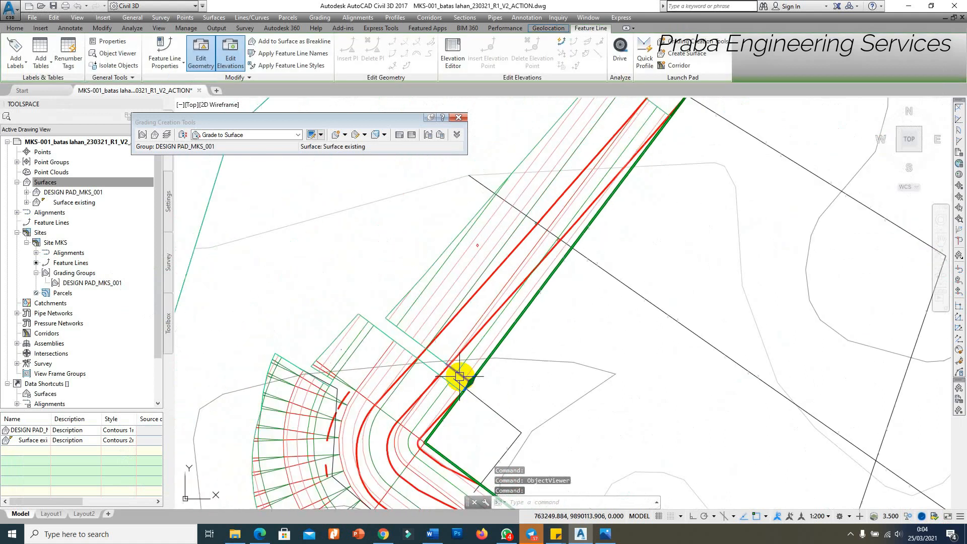
pyautogui.click(470, 382)
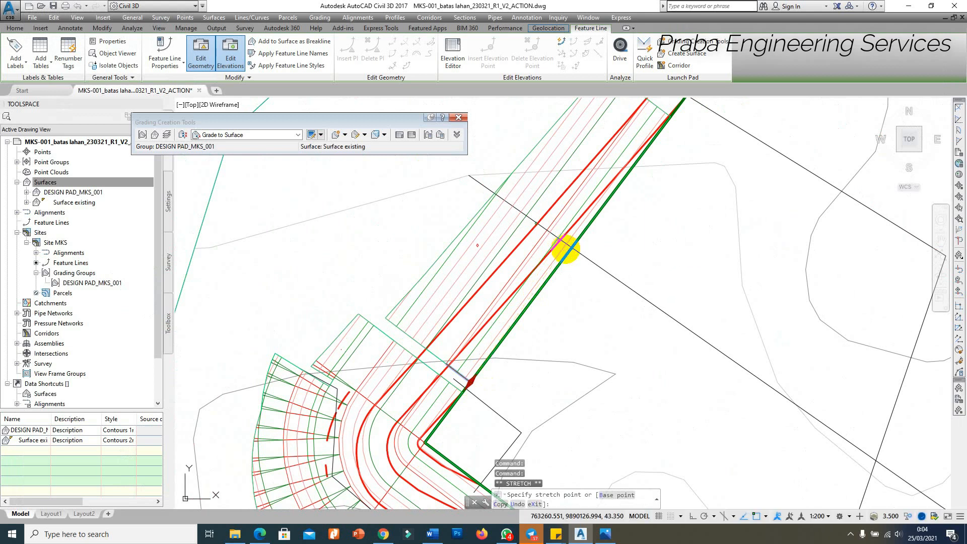
pyautogui.click(552, 268)
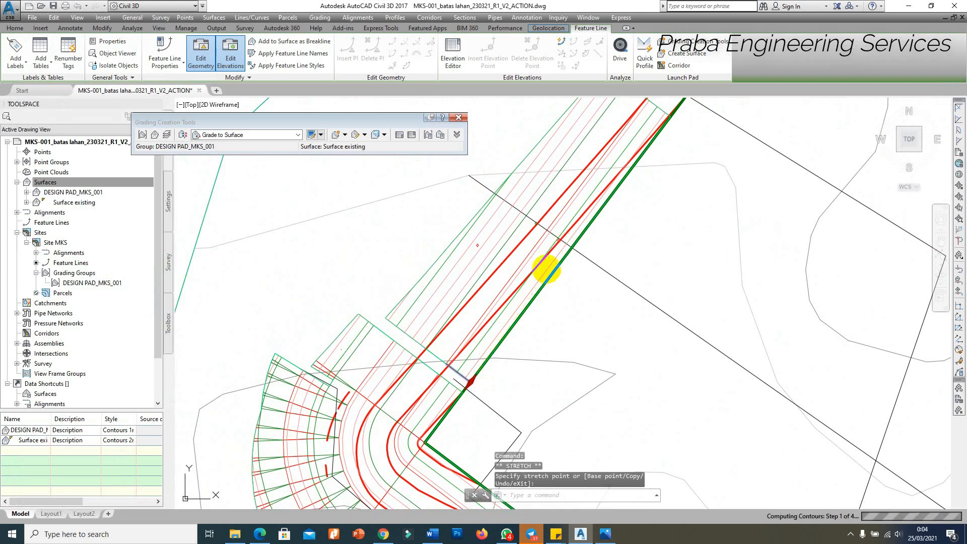
pyautogui.press('Escape')
# Stretch the upper end of the curved grading section up along the pad edge to just below the crossing boundary line.
pyautogui.scroll(2, 461, 381)
pyautogui.click(449, 394)
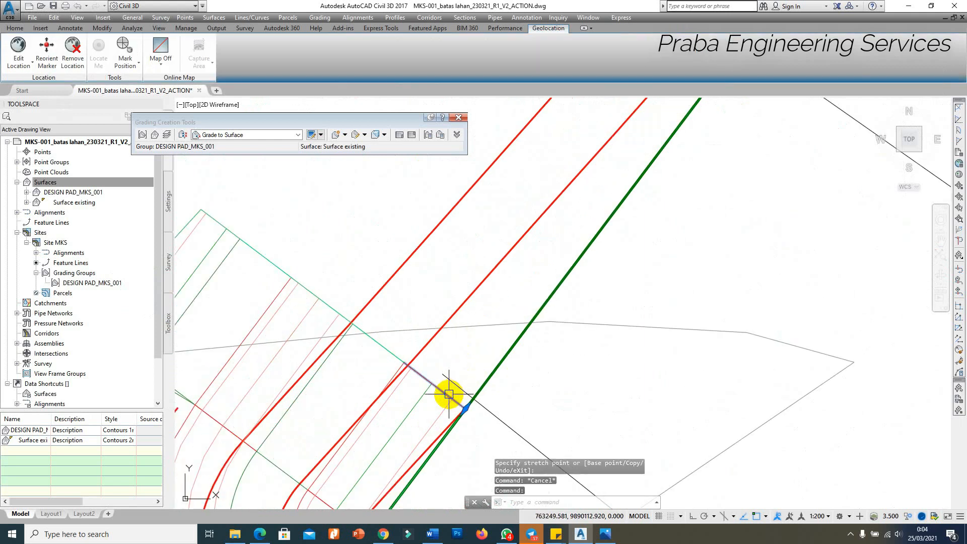
pyautogui.scroll(-2, 447, 397)
pyautogui.click(454, 402)
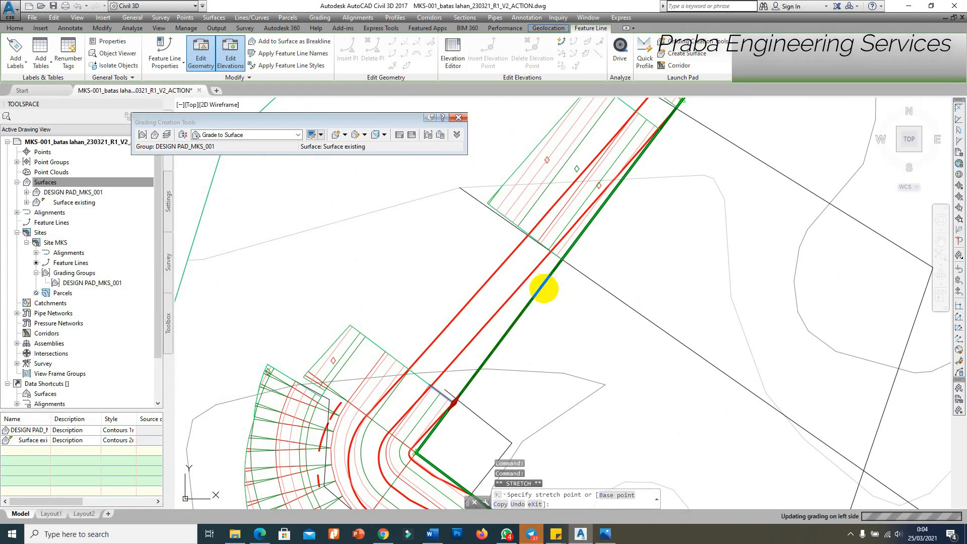
pyautogui.click(544, 285)
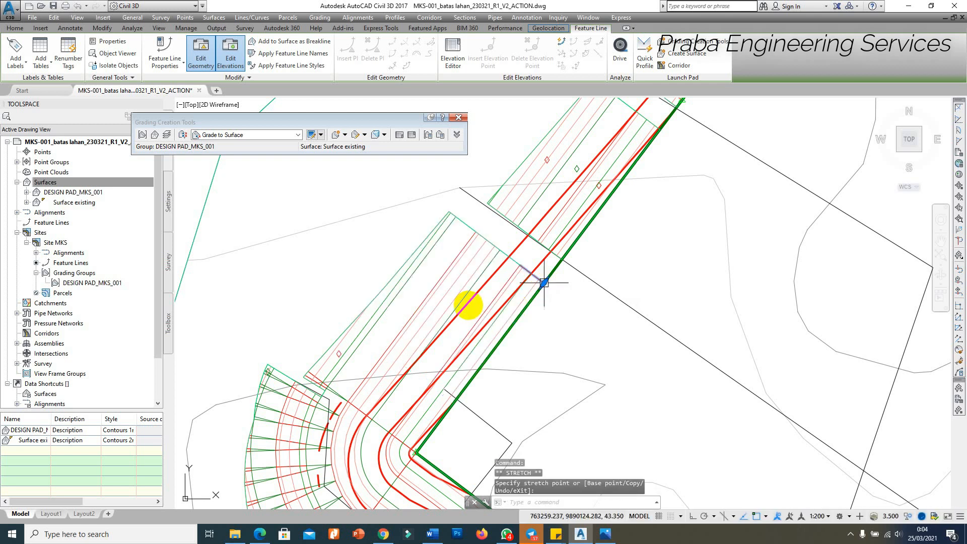
pyautogui.press('Escape')
pyautogui.press('Escape')
# Examine the extended grading sections of the DESIGN PAD_MKS_001 surface in the 3D Object Viewer.
pyautogui.scroll(2, 449, 283)
pyautogui.click(448, 284)
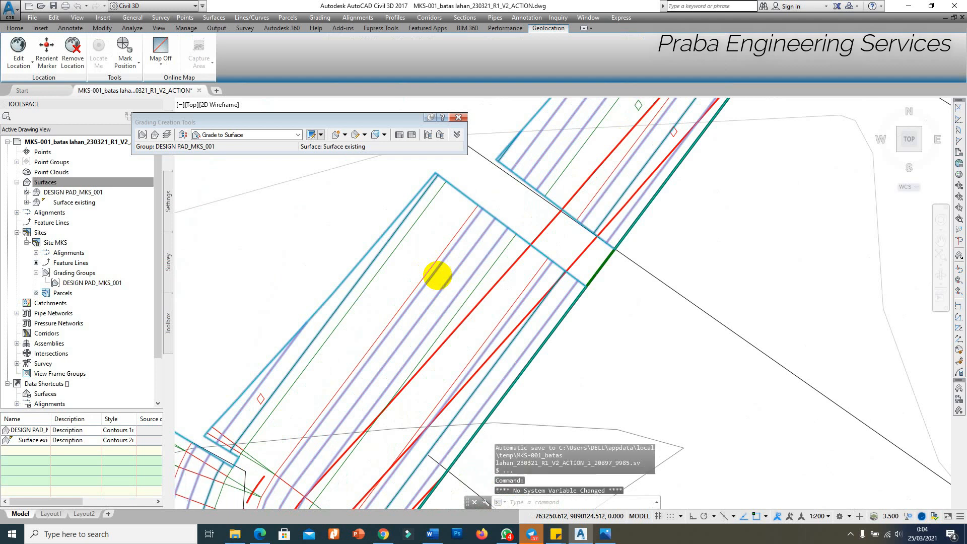
pyautogui.scroll(-2, 437, 275)
pyautogui.rightClick(439, 276)
pyautogui.click(478, 416)
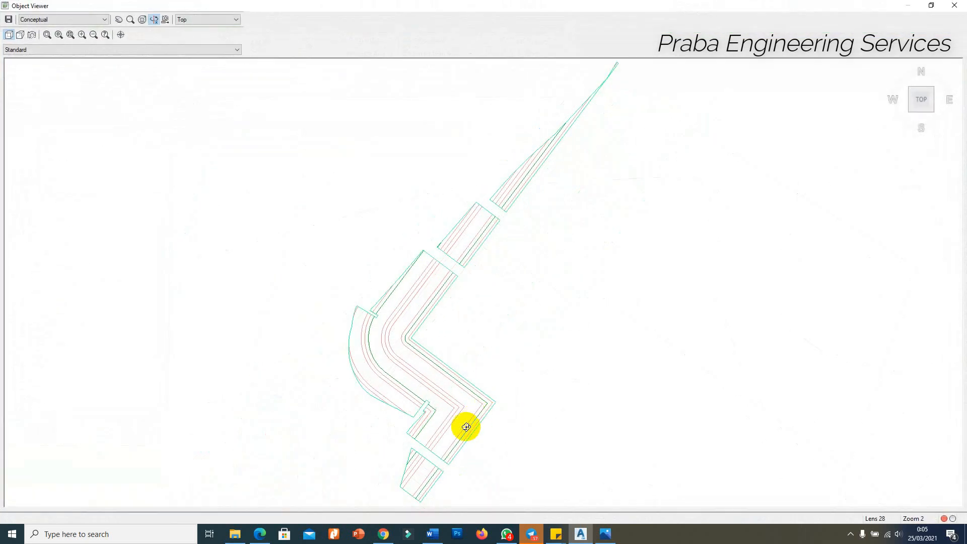
pyautogui.moveTo(464, 425); pyautogui.dragTo(442, 292)
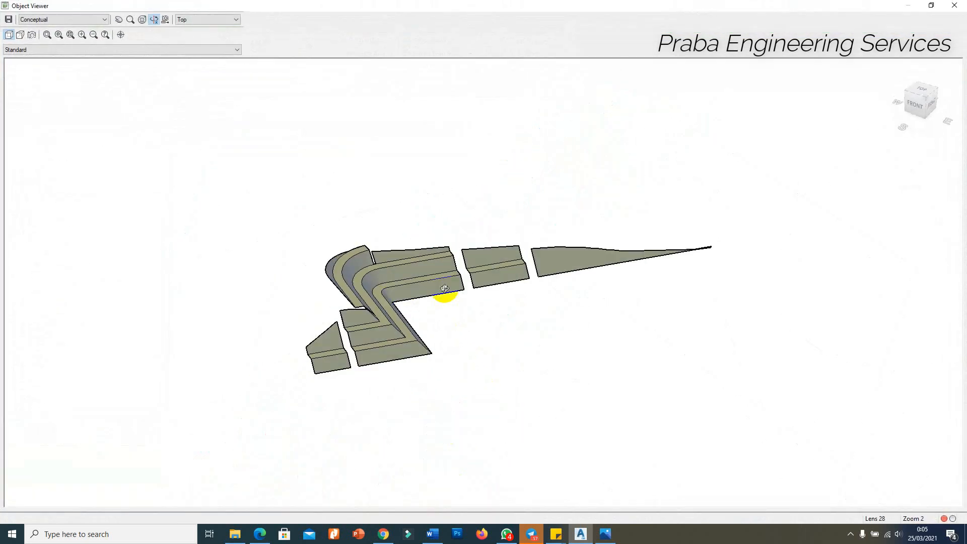
pyautogui.scroll(3, 443, 292)
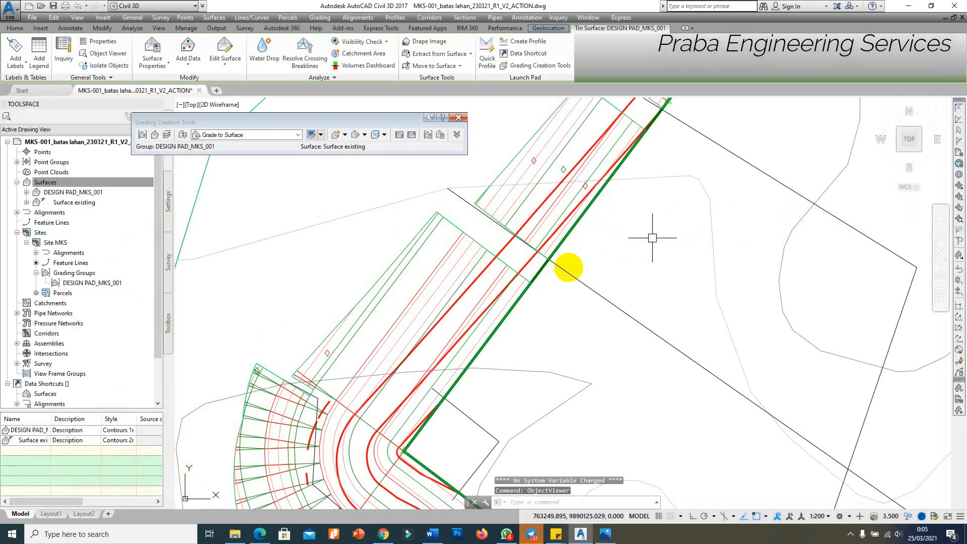
# Stretch the lower end of the northeasternmost grading section up along the pad edge, past the upper crossing boundary line.
pyautogui.scroll(-5, 612, 190)
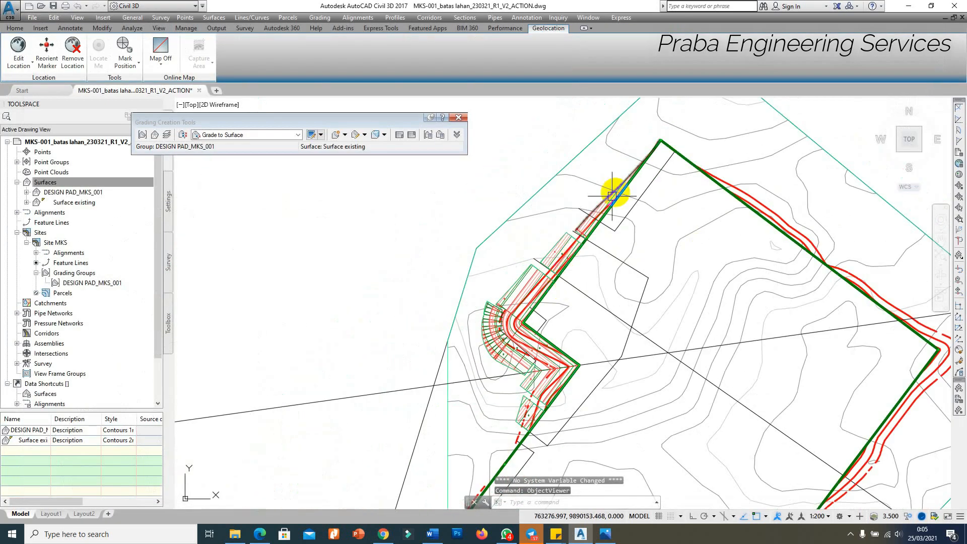
pyautogui.scroll(5, 600, 277)
pyautogui.scroll(2, 447, 375)
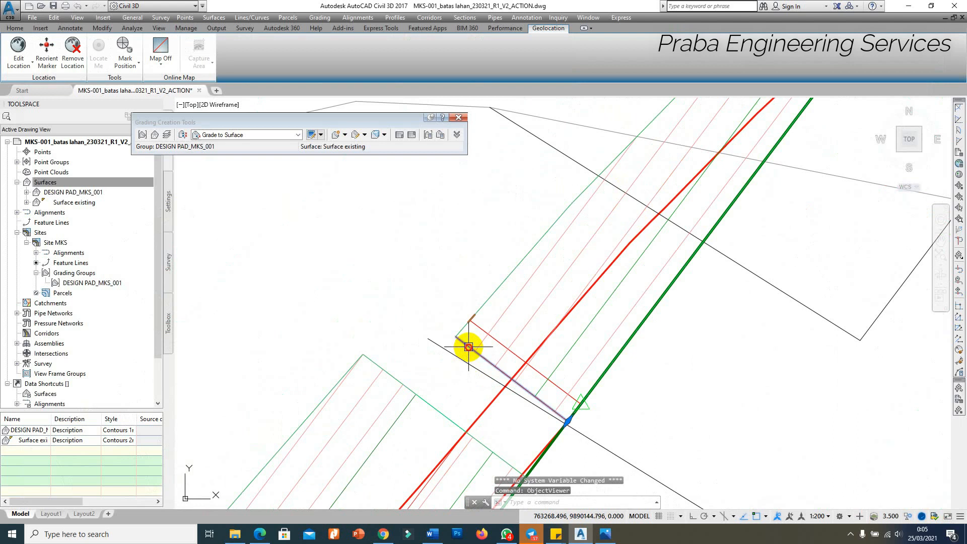
pyautogui.click(469, 347)
pyautogui.click(568, 420)
pyautogui.scroll(-2, 568, 420)
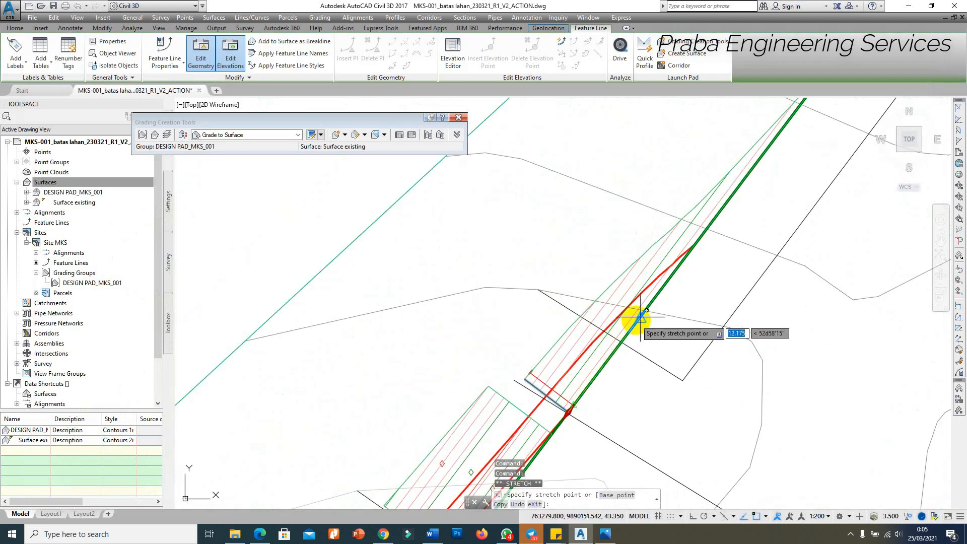
pyautogui.click(660, 289)
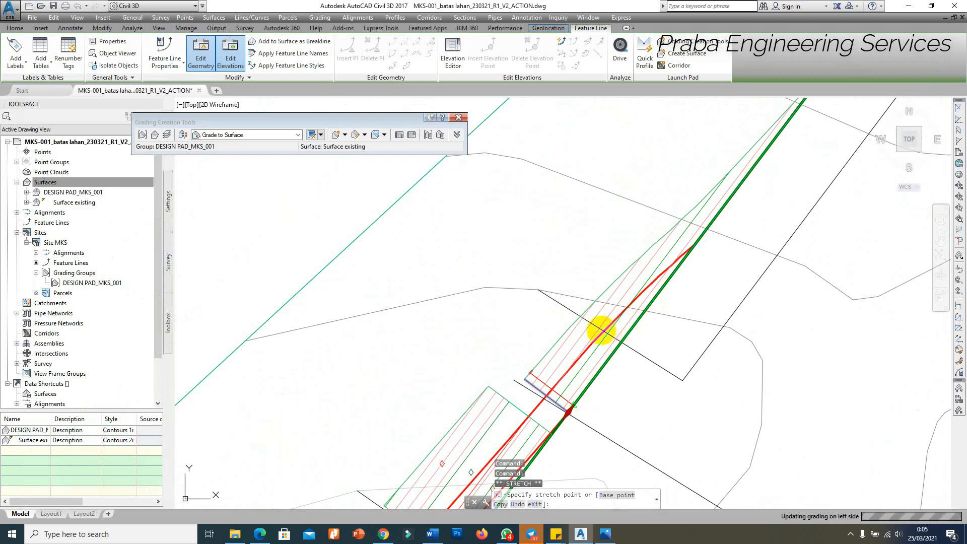
pyautogui.scroll(-1, 536, 243)
pyautogui.scroll(2, 535, 344)
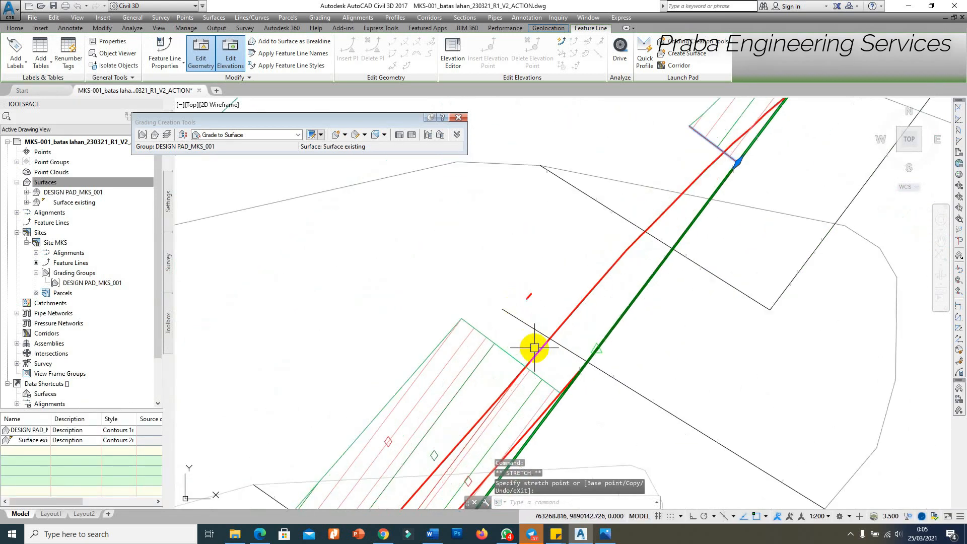
pyautogui.press('Escape')
# Stretch the upper end of the middle straight grading section up to just below the northeasternmost section, and save the drawing.
pyautogui.click(553, 387)
pyautogui.click(562, 395)
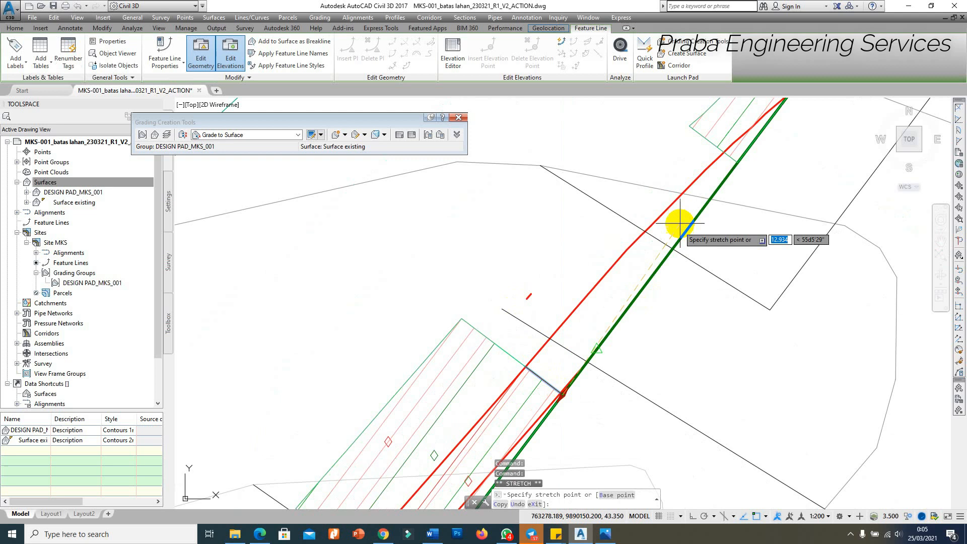
pyautogui.click(718, 187)
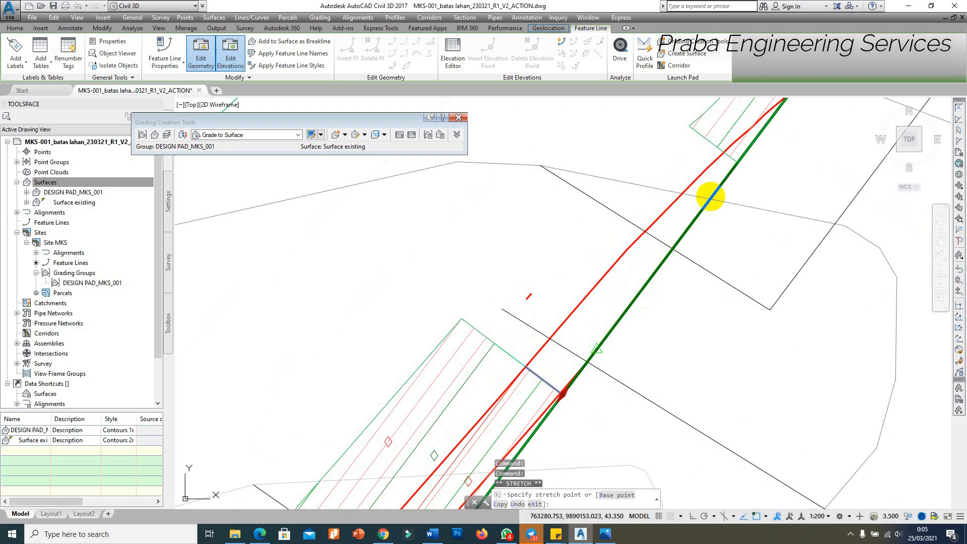
pyautogui.scroll(-4, 588, 209)
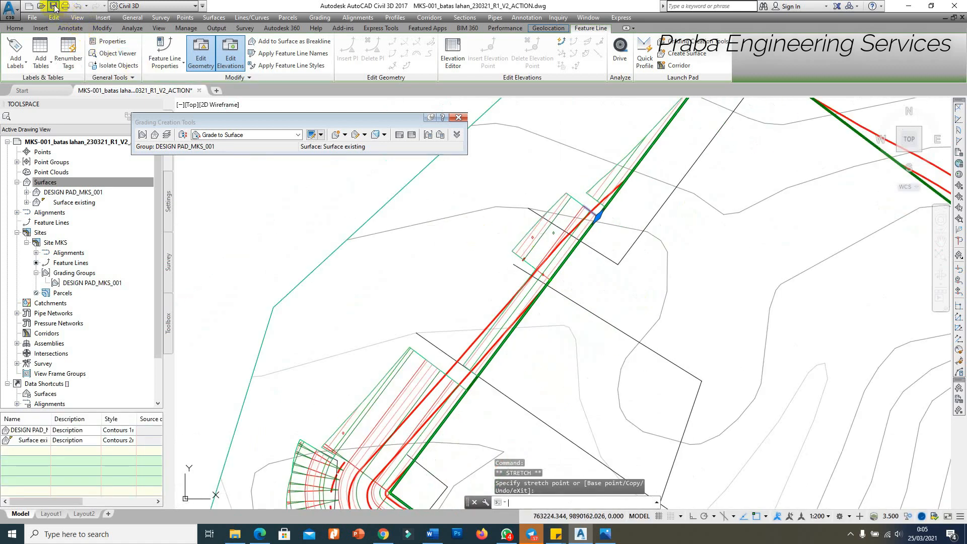
pyautogui.press('Escape')
pyautogui.press('Escape')
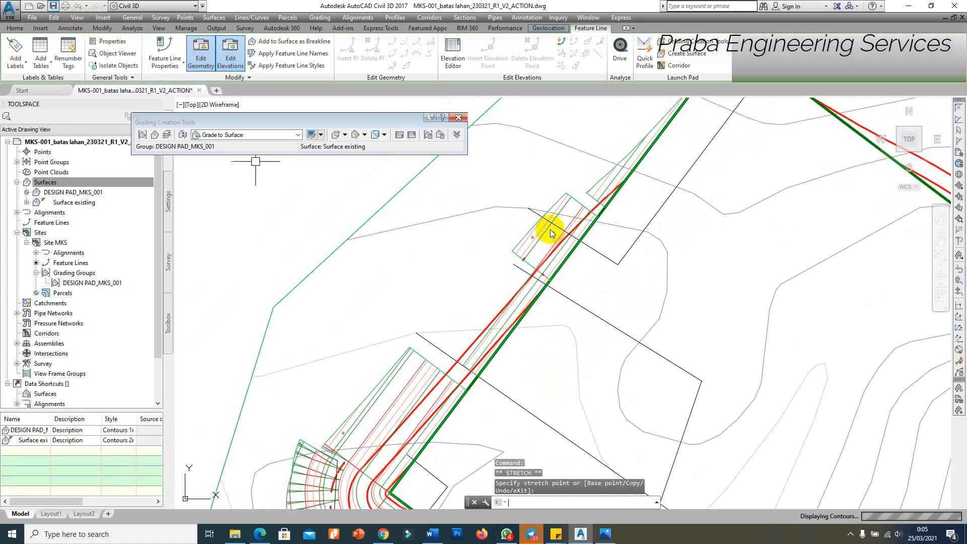
pyautogui.hotkey('ctrl', 's')
# Examine the DESIGN PAD_MKS_001 surface in the 3D Object Viewer, orbiting around the lengthened middle section.
pyautogui.scroll(3, 531, 273)
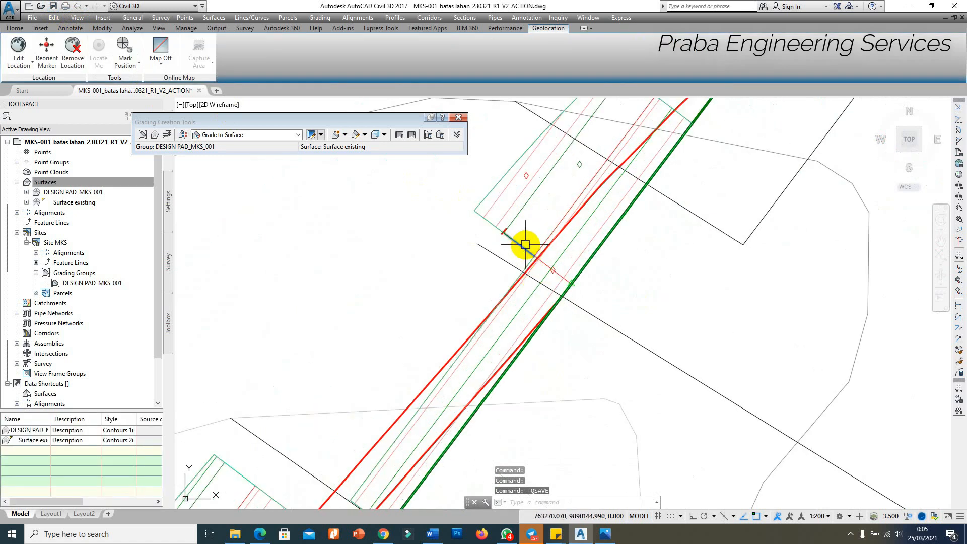
pyautogui.scroll(-3, 524, 191)
pyautogui.click(496, 235)
pyautogui.rightClick(496, 234)
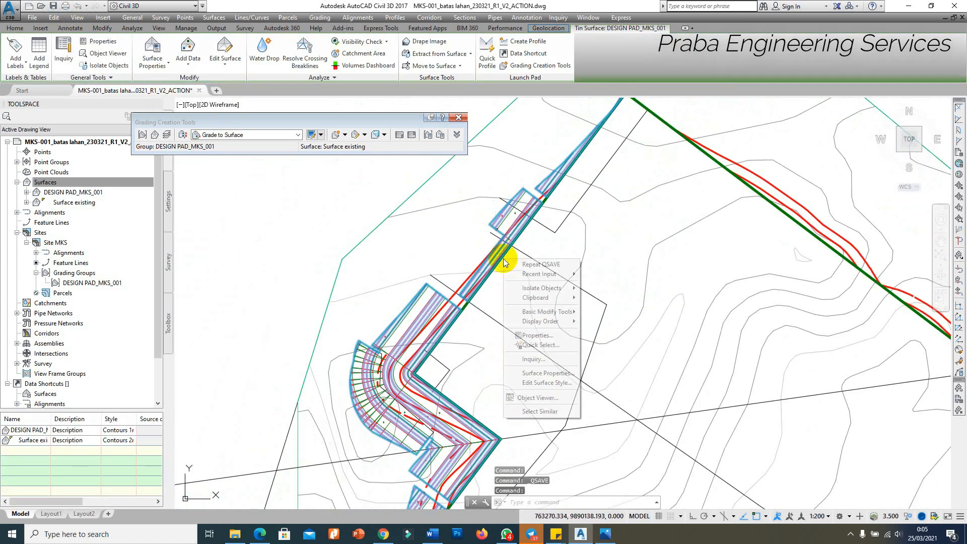
pyautogui.click(531, 394)
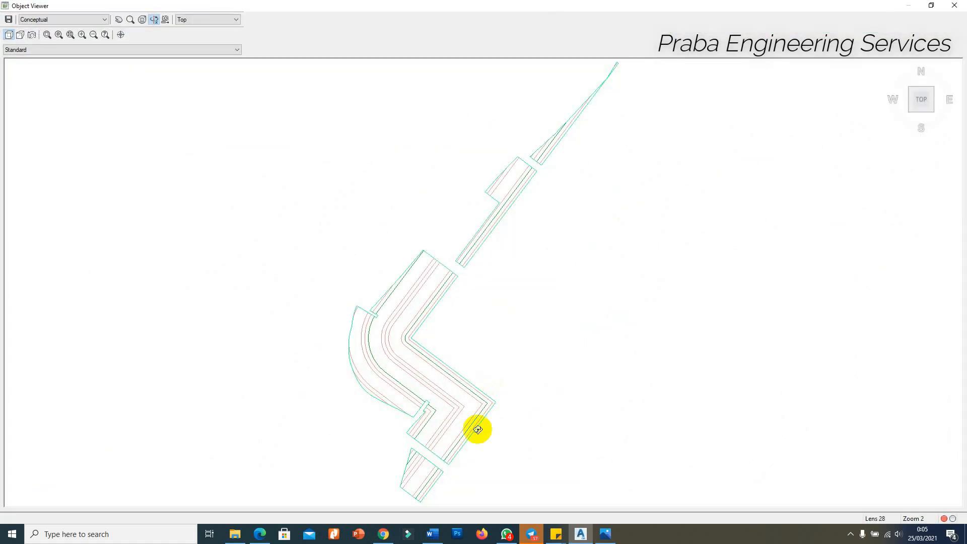
pyautogui.moveTo(477, 429)
pyautogui.mouseDown()
pyautogui.moveTo(544, 358)
pyautogui.moveTo(547, 327)
pyautogui.mouseUp()
pyautogui.scroll(3, 437, 328)
pyautogui.moveTo(438, 328)
pyautogui.mouseDown()
pyautogui.moveTo(476, 250)
pyautogui.moveTo(538, 265)
pyautogui.mouseUp()
pyautogui.press('Escape')
# Stretch the lower end of the middle section's bench down to the crossing boundary line northeast of the curve.
pyautogui.scroll(3, 506, 245)
pyautogui.scroll(1, 505, 238)
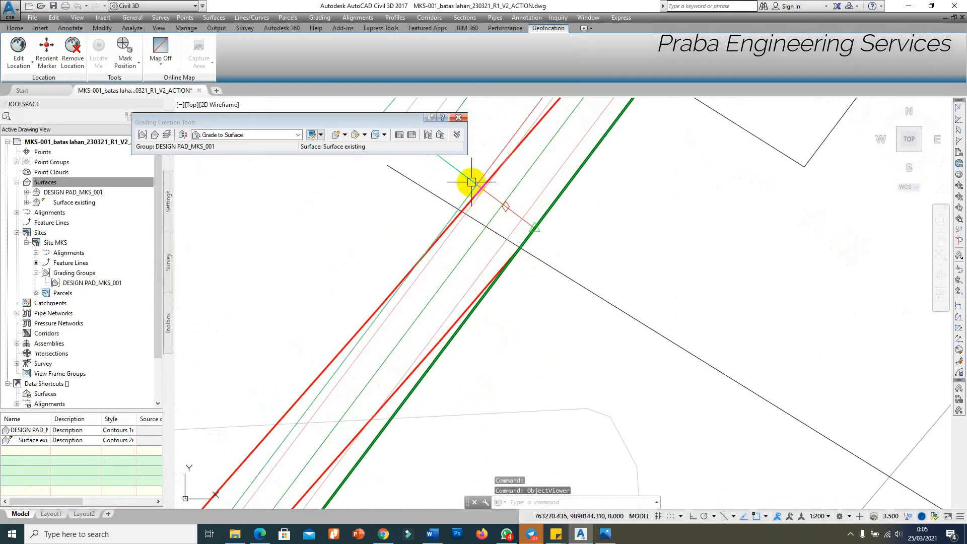
pyautogui.click(466, 180)
pyautogui.click(476, 185)
pyautogui.scroll(-2, 475, 186)
pyautogui.scroll(2, 399, 292)
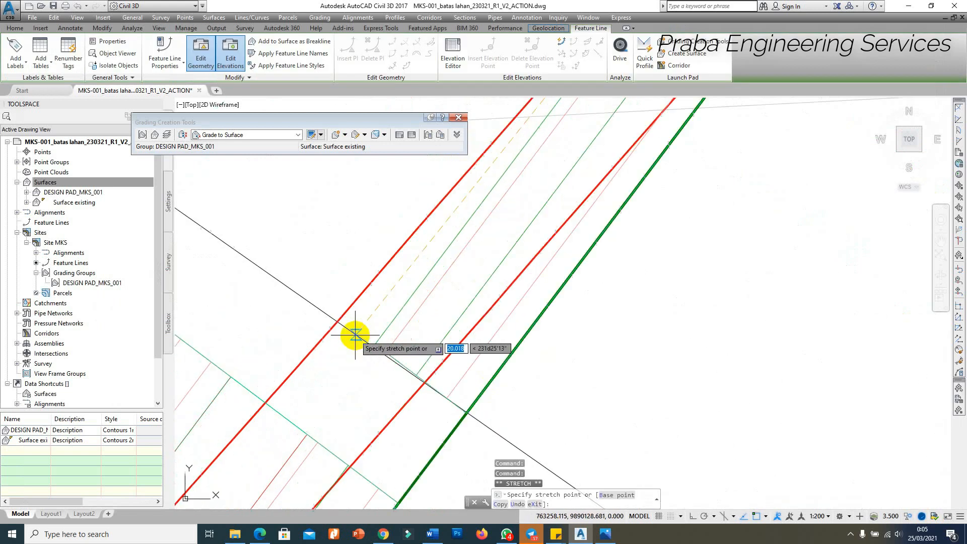
pyautogui.scroll(2, 378, 340)
pyautogui.click(372, 347)
pyautogui.scroll(-4, 409, 342)
pyautogui.scroll(1, 415, 327)
pyautogui.scroll(-2, 424, 293)
pyautogui.scroll(2, 467, 203)
pyautogui.scroll(-2, 504, 149)
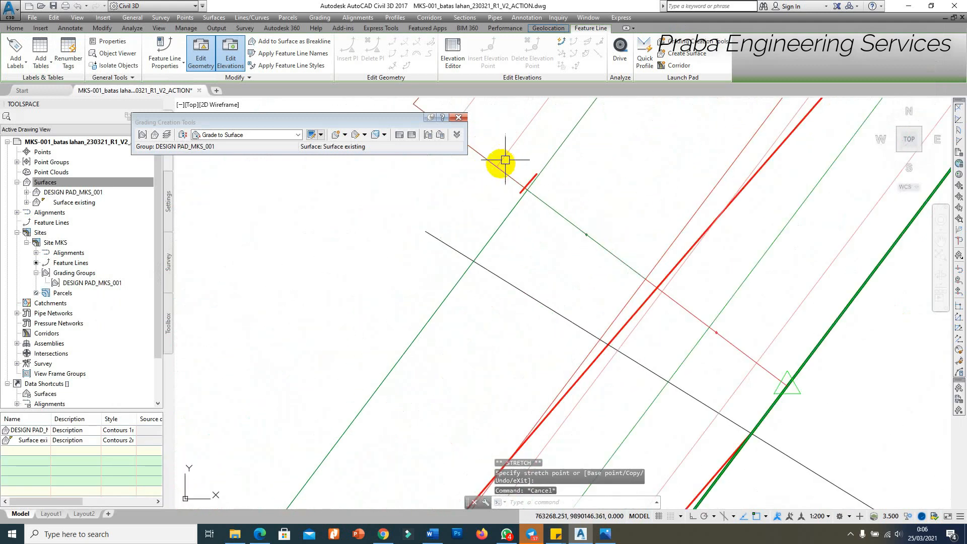
# Stretch the lower end of the slope above the middle section's bench down to the same crossing boundary line.
pyautogui.scroll(4, 499, 162)
pyautogui.scroll(-2, 410, 263)
pyautogui.scroll(4, 425, 335)
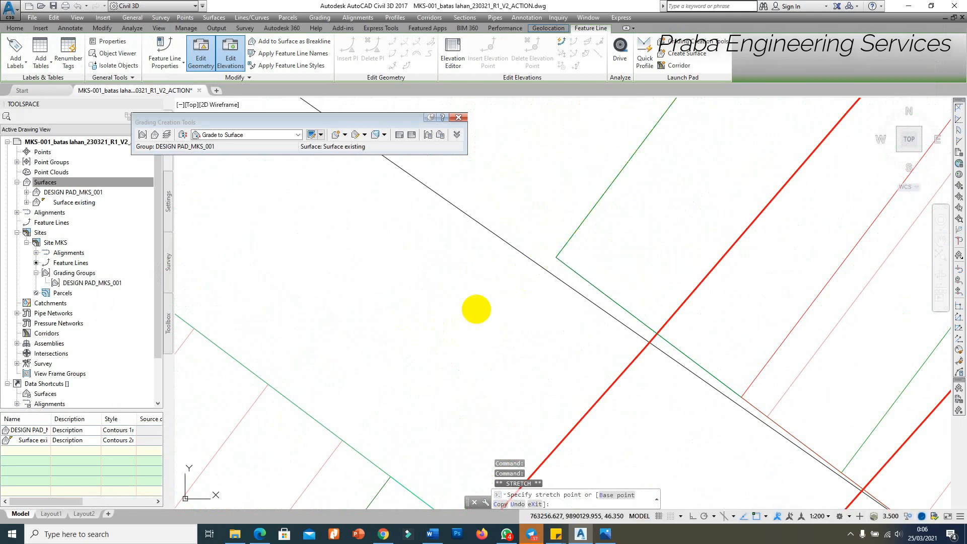
pyautogui.scroll(-2, 451, 286)
pyautogui.press('Escape')
pyautogui.scroll(2, 453, 277)
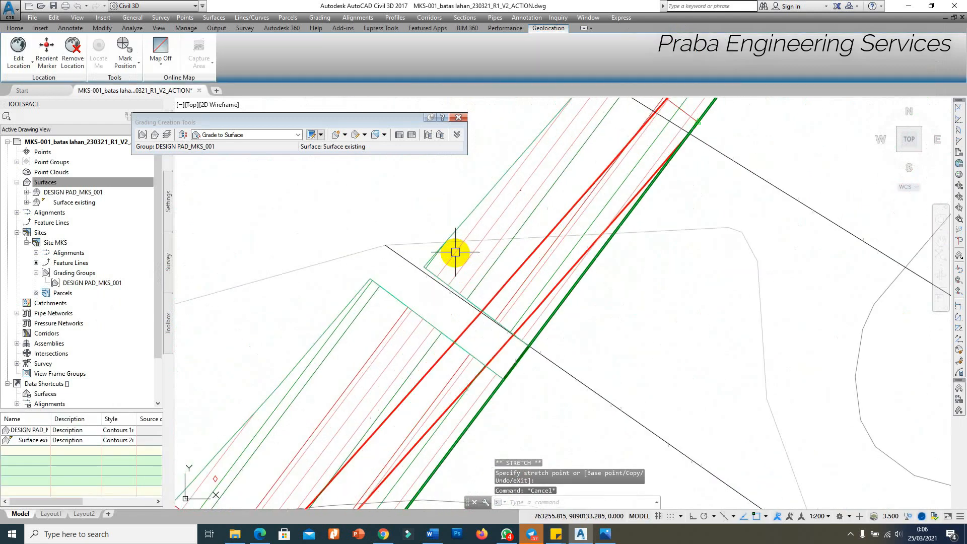
# Examine the middle section's bench and upper slope in the 3D Object Viewer, checking the gaps between sections.
pyautogui.click(454, 269)
pyautogui.rightClick(451, 275)
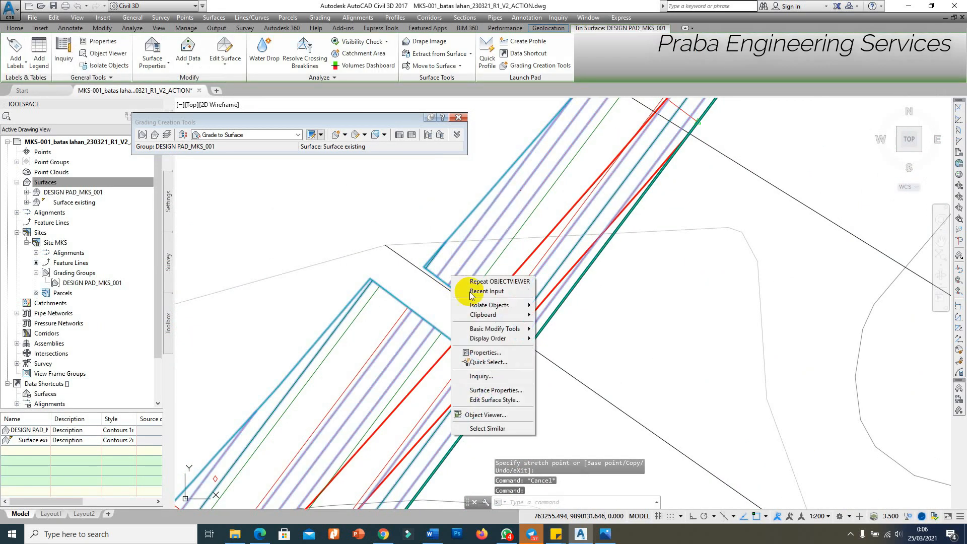
pyautogui.click(482, 414)
pyautogui.moveTo(449, 372)
pyautogui.mouseDown()
pyautogui.moveTo(438, 305)
pyautogui.moveTo(411, 287)
pyautogui.moveTo(471, 298)
pyautogui.mouseUp()
pyautogui.scroll(2, 454, 317)
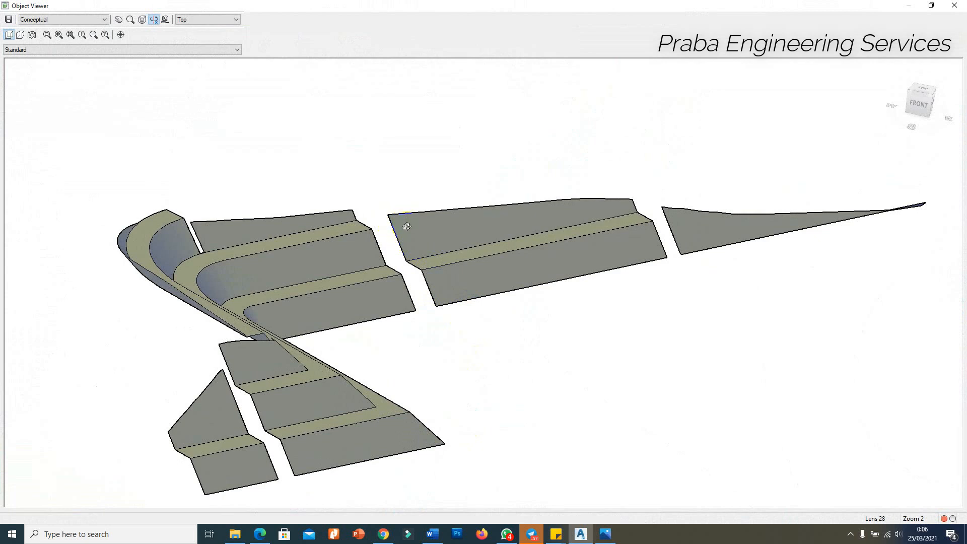
pyautogui.press('Escape')
# Stretch the lower end of the middle grading section a short distance up along the pad edge, away from the curved section.
pyautogui.scroll(-3, 452, 276)
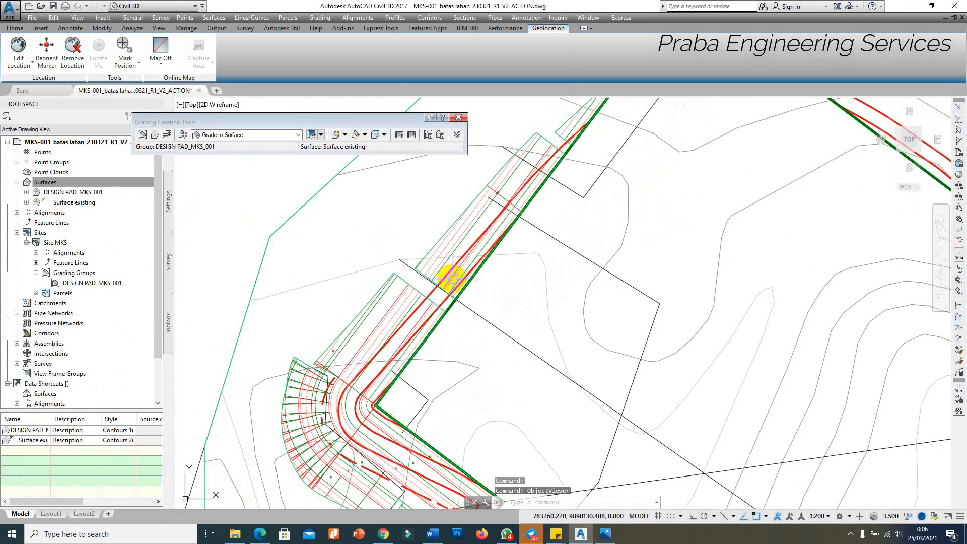
pyautogui.scroll(4, 450, 278)
pyautogui.click(412, 282)
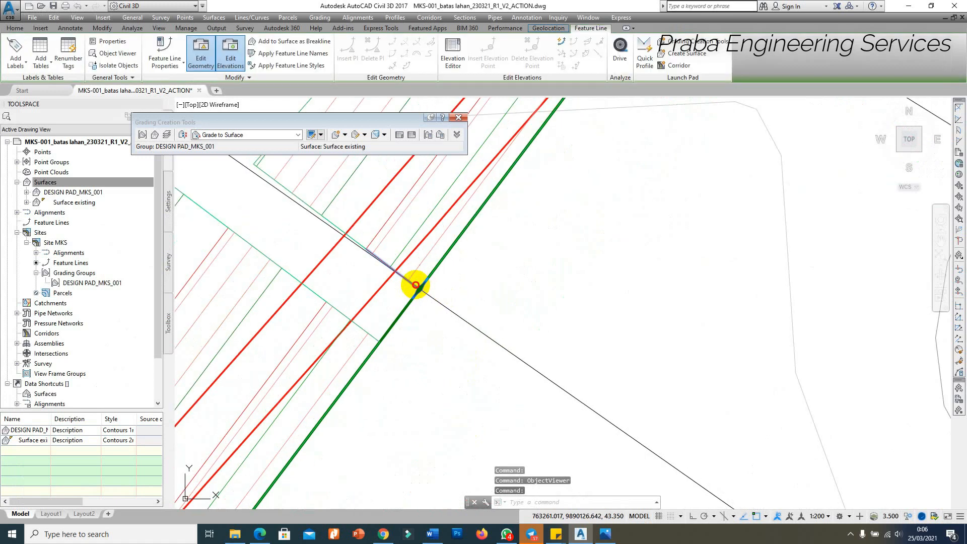
pyautogui.click(417, 284)
pyautogui.scroll(-2, 417, 284)
pyautogui.click(437, 262)
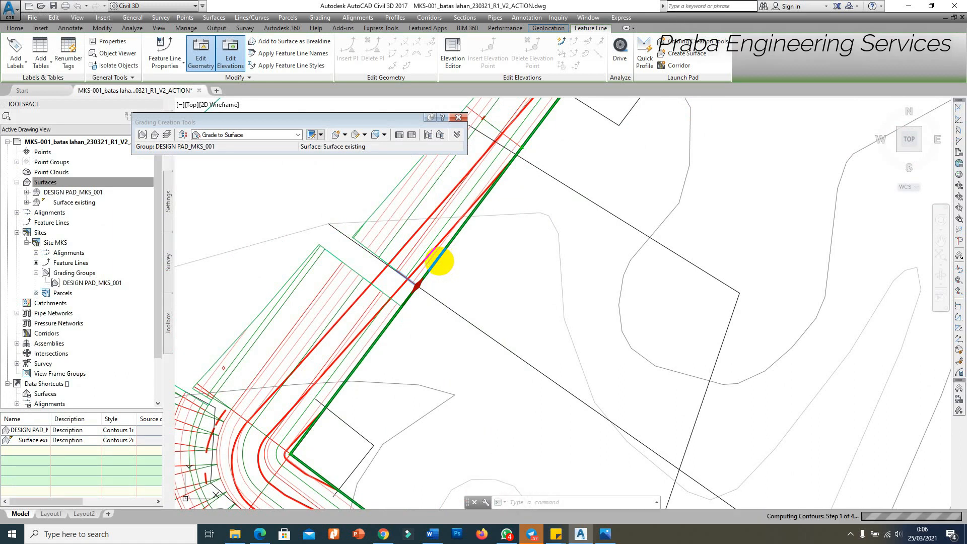
pyautogui.press('Escape')
# Examine the DESIGN PAD_MKS_001 surface in the 3D Object Viewer, orbiting around the gap between the middle and curved sections.
pyautogui.scroll(2, 390, 216)
pyautogui.click(395, 207)
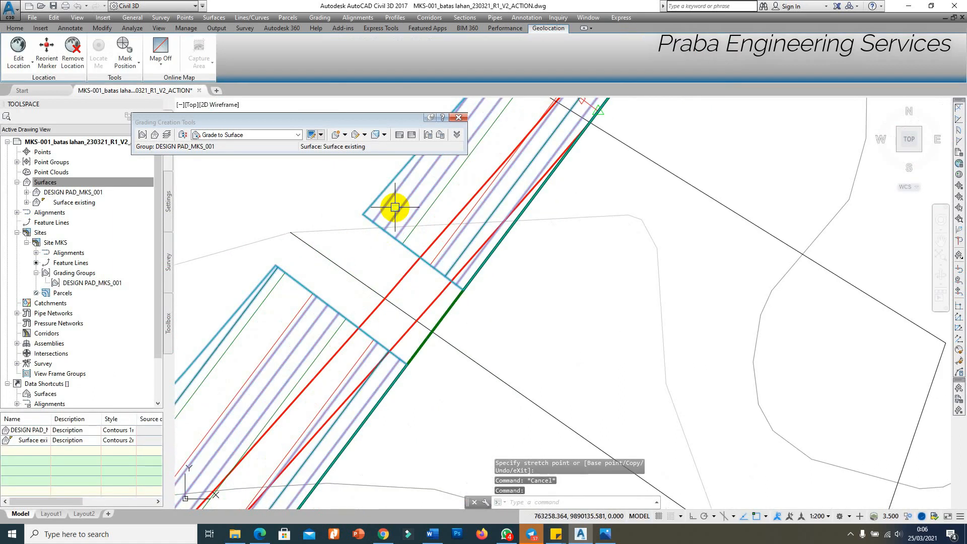
pyautogui.rightClick(396, 206)
pyautogui.click(425, 349)
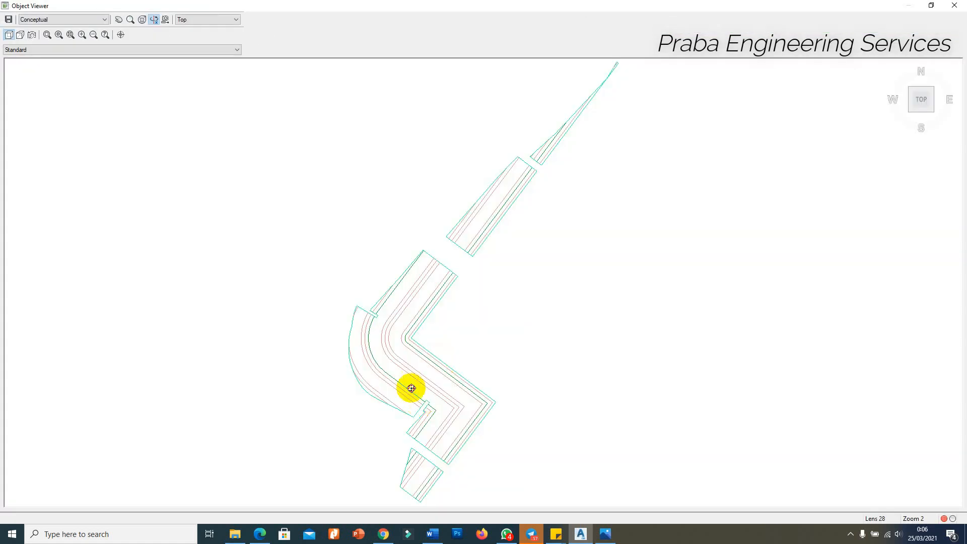
pyautogui.moveTo(411, 388)
pyautogui.mouseDown()
pyautogui.moveTo(444, 352)
pyautogui.moveTo(419, 268)
pyautogui.moveTo(389, 258)
pyautogui.mouseUp()
pyautogui.scroll(3, 437, 343)
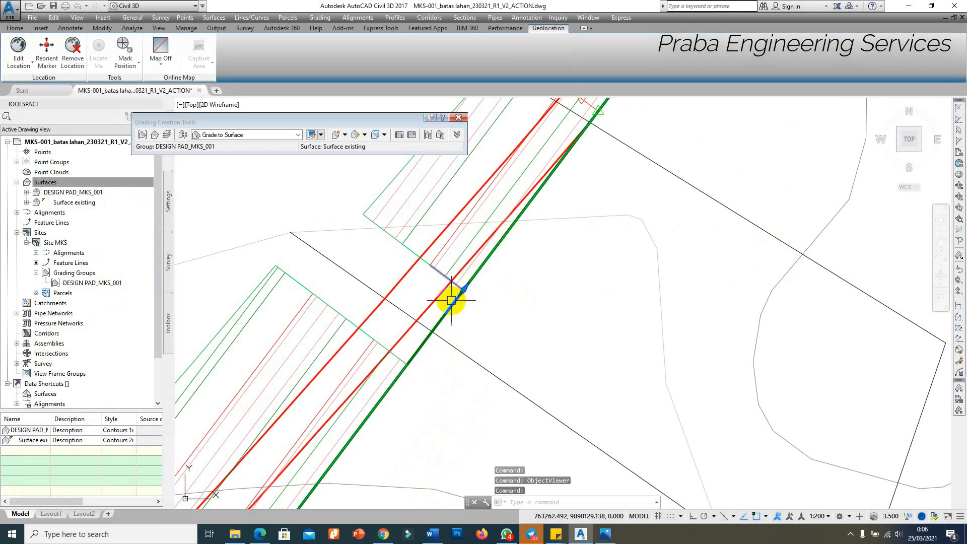
pyautogui.click(454, 288)
pyautogui.scroll(3, 459, 292)
pyautogui.scroll(-2, 455, 296)
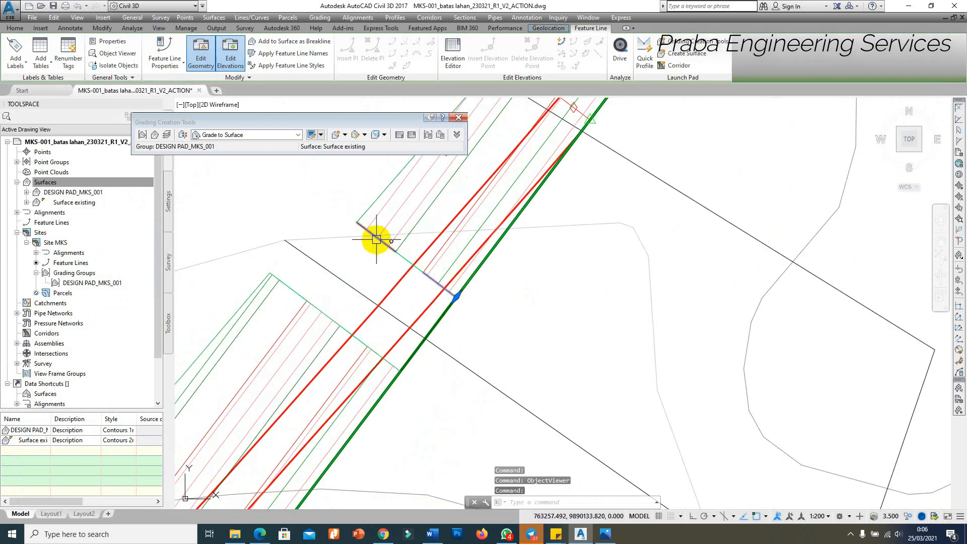
pyautogui.scroll(-2, 377, 260)
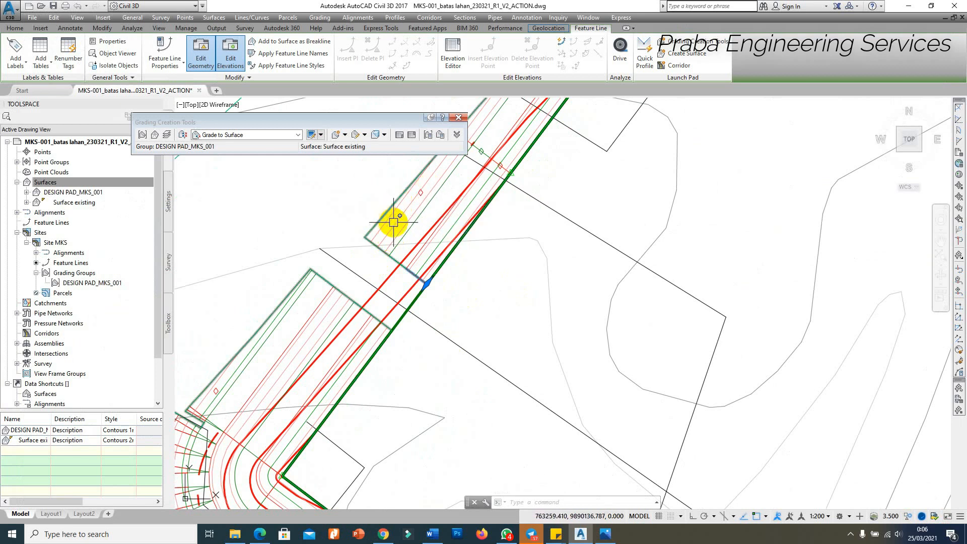
pyautogui.scroll(4, 384, 237)
pyautogui.press('Escape')
pyautogui.press('Escape')
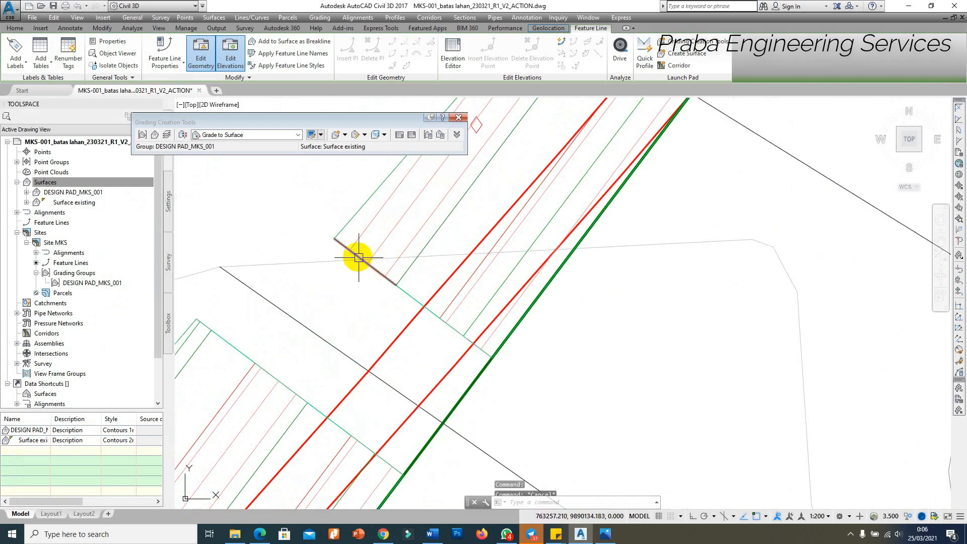
# Stretch the lower end of the middle grading section farther up along the pad edge to just below the next crossing boundary line.
pyautogui.click(482, 347)
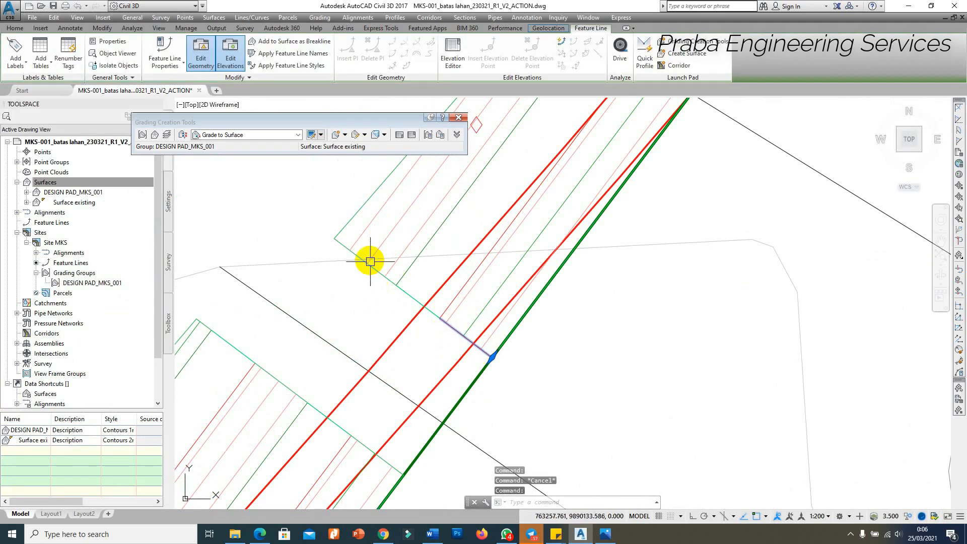
pyautogui.click(493, 358)
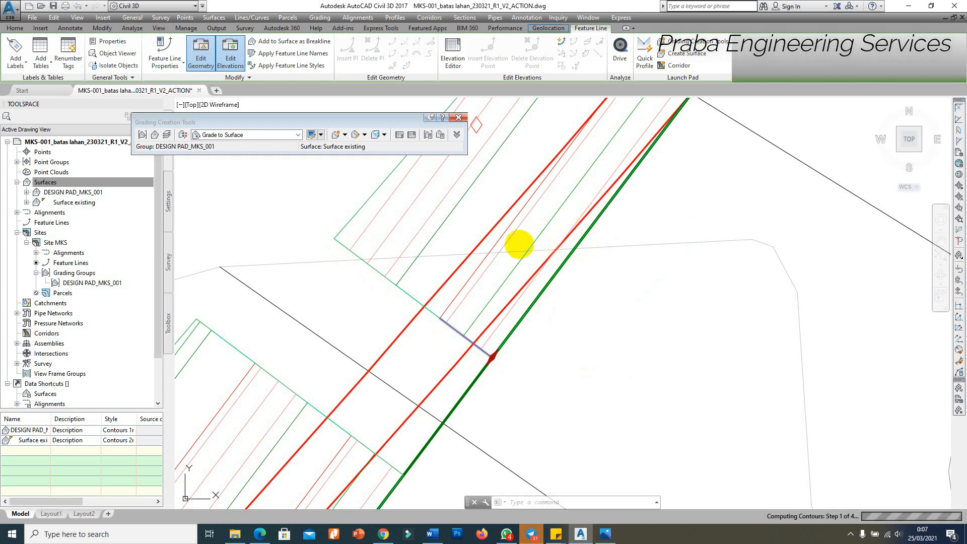
pyautogui.scroll(-4, 481, 224)
pyautogui.press('Escape')
# Examine the shortened middle section and the widened gap above the curved section in the 3D Object Viewer.
pyautogui.scroll(2, 484, 205)
pyautogui.click(483, 196)
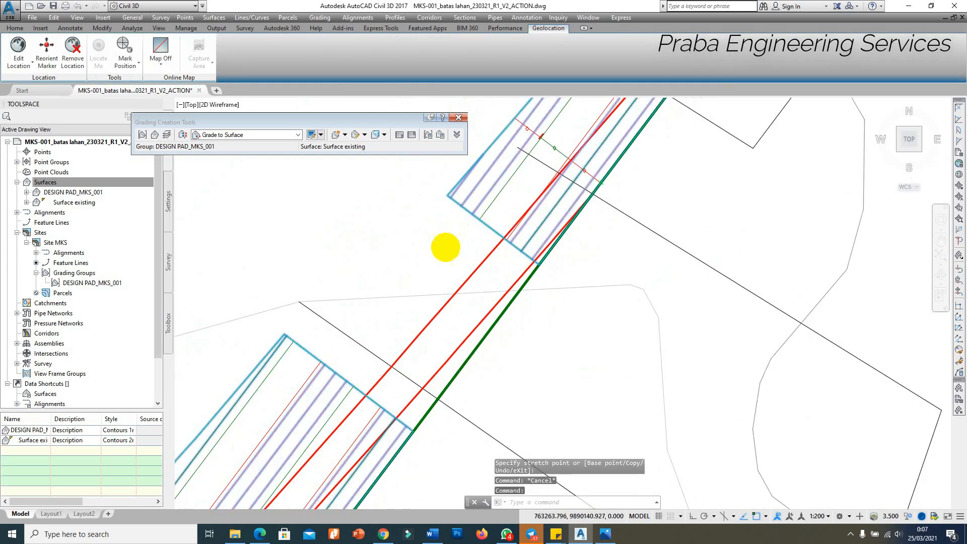
pyautogui.scroll(-4, 446, 249)
pyautogui.rightClick(426, 243)
pyautogui.click(460, 381)
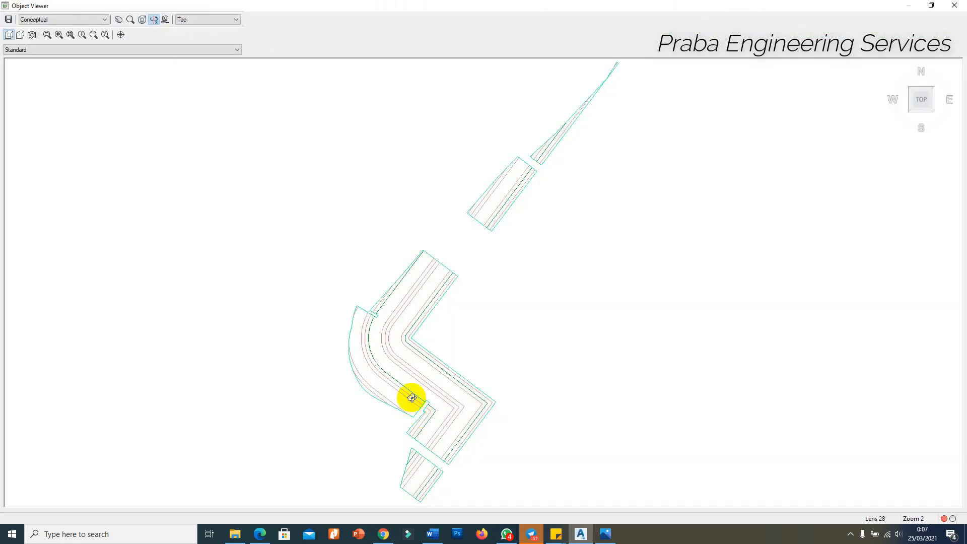
pyautogui.moveTo(410, 397); pyautogui.dragTo(397, 278)
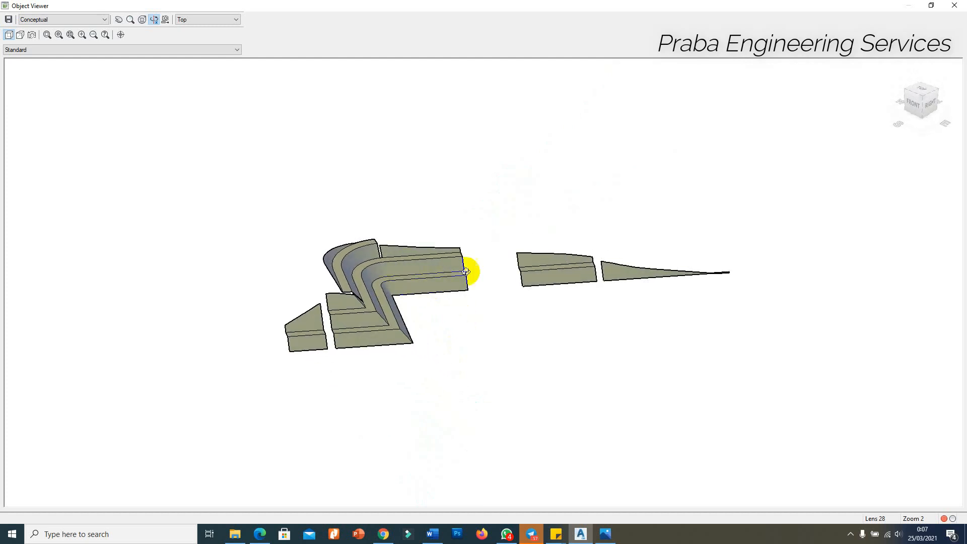
pyautogui.press('Escape')
# Stretch the upper end of the curved grading section up along the pad edge to just below the middle section's lower end.
pyautogui.scroll(4, 422, 332)
pyautogui.click(431, 337)
pyautogui.scroll(-1, 421, 371)
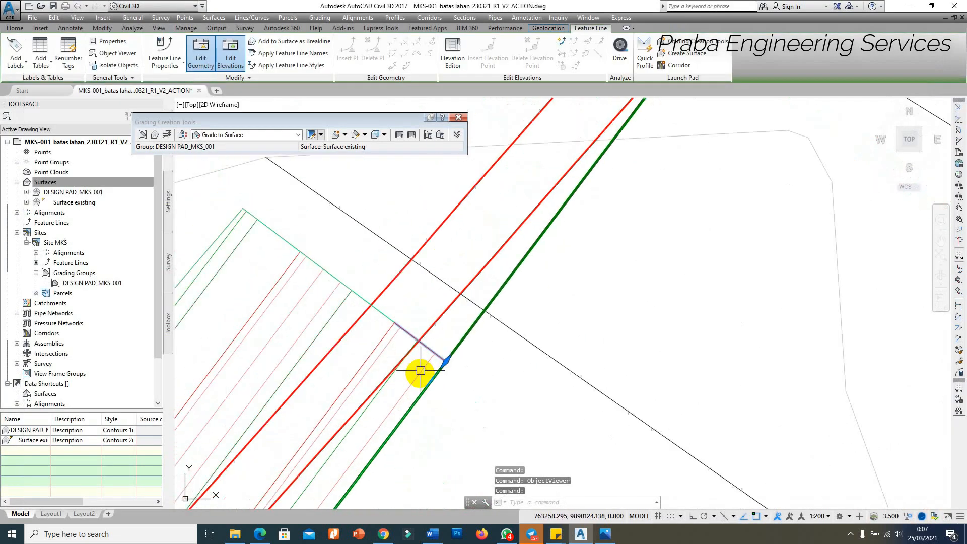
pyautogui.scroll(-1, 421, 371)
pyautogui.click(436, 365)
pyautogui.scroll(2, 540, 221)
pyautogui.click(567, 202)
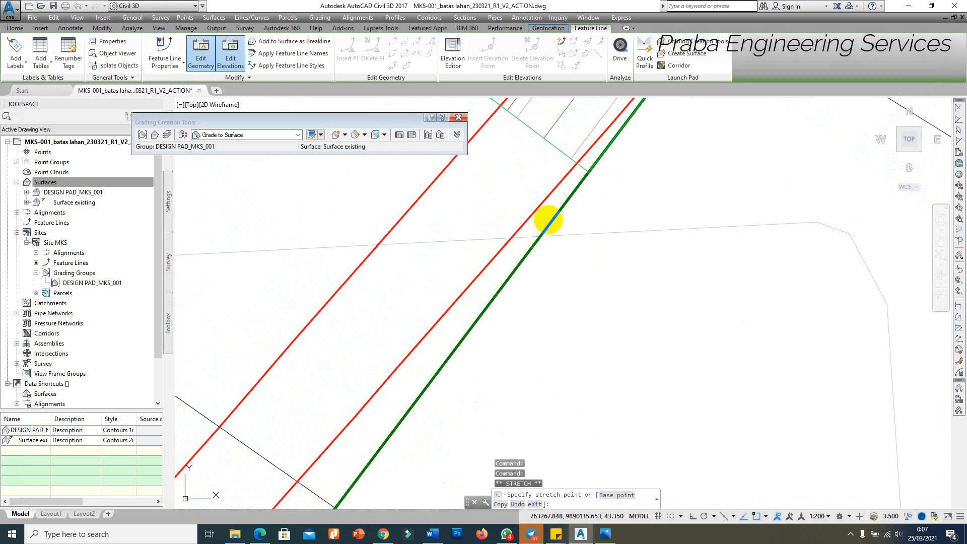
# Examine the DESIGN PAD_MKS_001 surface in the 3D Object Viewer, orbiting around the gaps between the curved, middle and uppermost sections.
pyautogui.scroll(-2, 499, 249)
pyautogui.press('Escape')
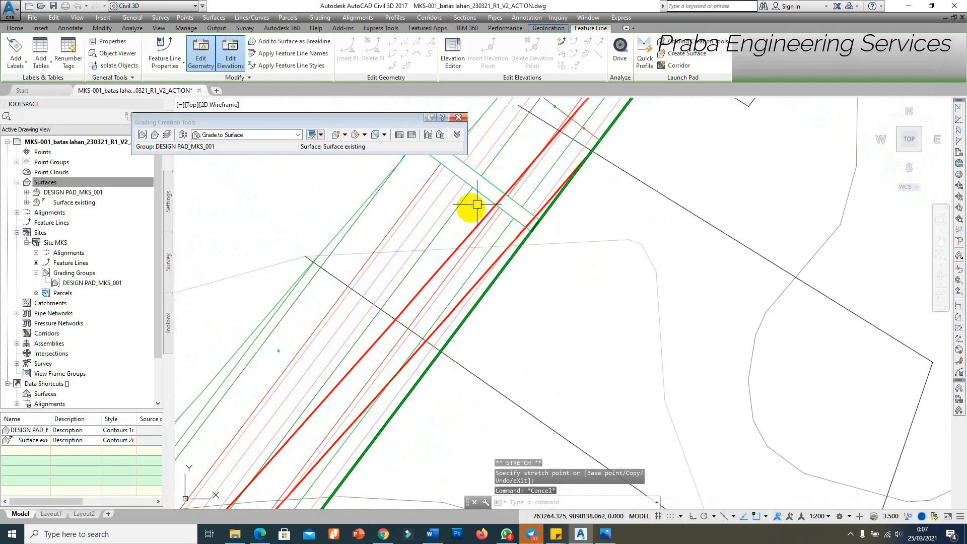
pyautogui.click(446, 204)
pyautogui.scroll(-2, 450, 235)
pyautogui.rightClick(481, 261)
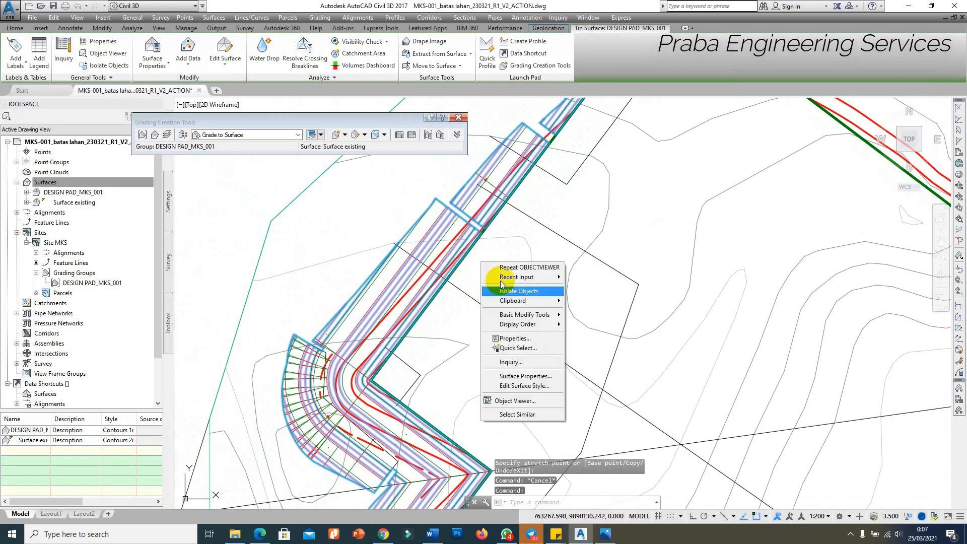
pyautogui.click(512, 398)
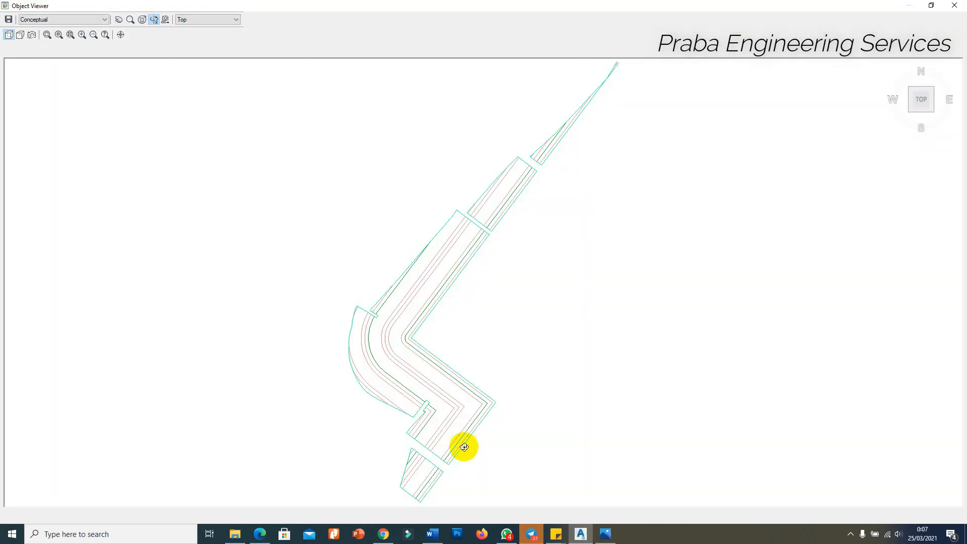
pyautogui.moveTo(460, 445)
pyautogui.mouseDown()
pyautogui.moveTo(400, 298)
pyautogui.moveTo(403, 336)
pyautogui.moveTo(385, 336)
pyautogui.mouseUp()
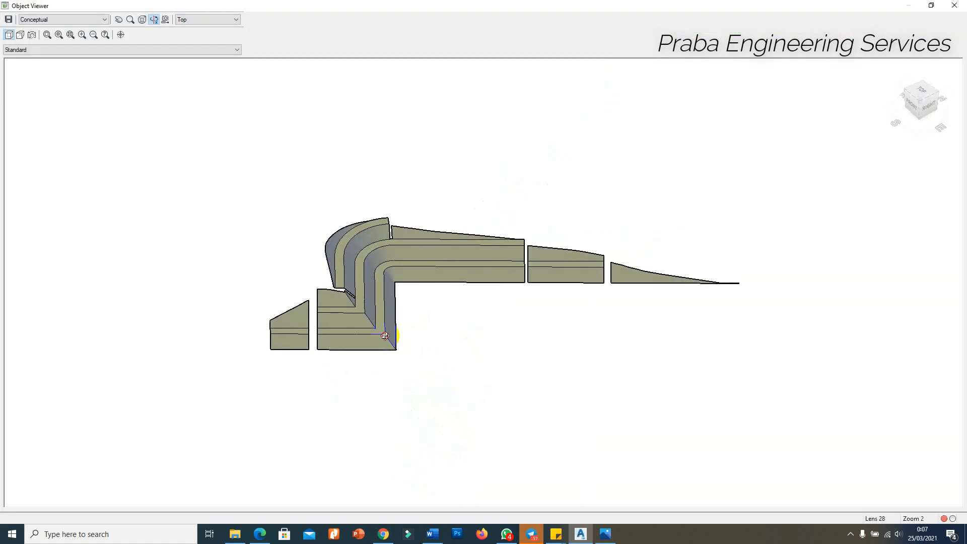
pyautogui.moveTo(467, 329); pyautogui.dragTo(522, 339)
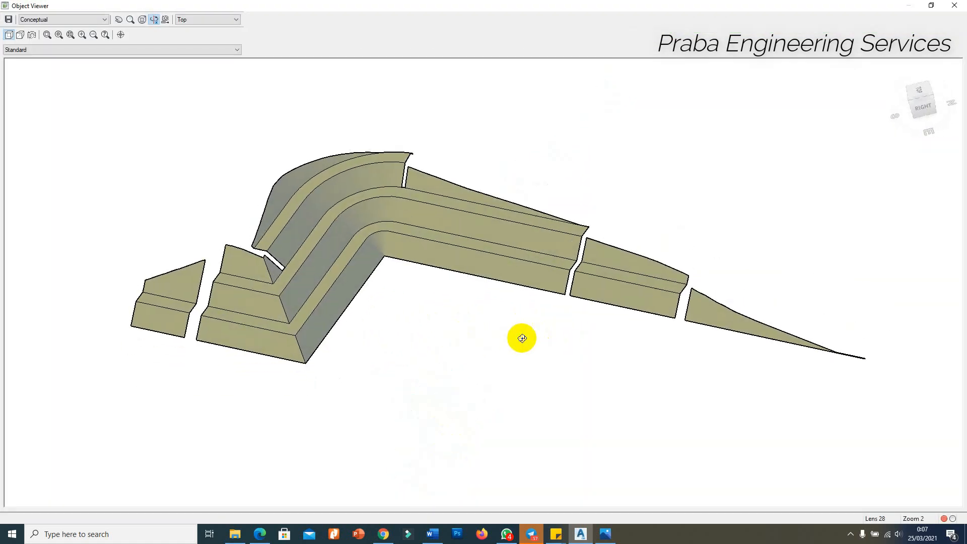
pyautogui.moveTo(717, 280); pyautogui.dragTo(666, 304)
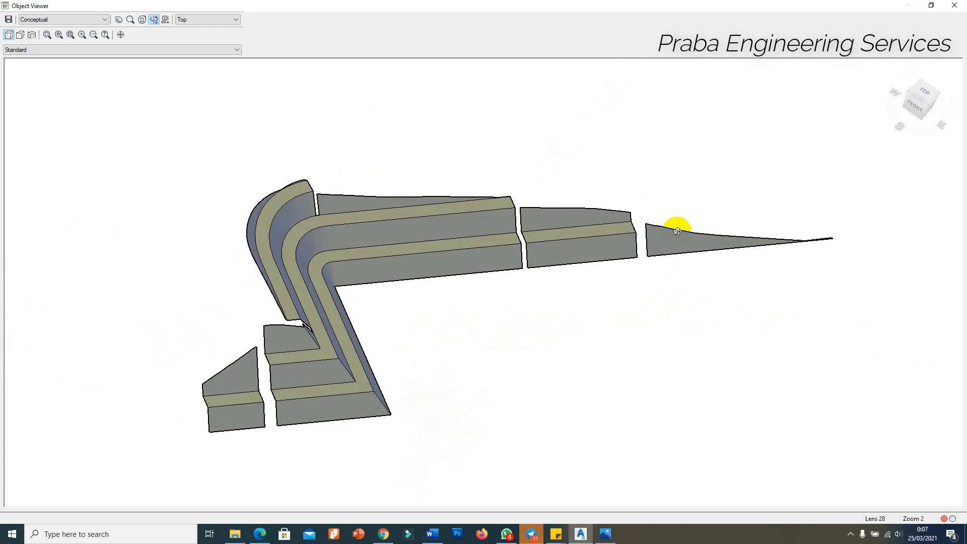
pyautogui.moveTo(613, 250)
pyautogui.mouseDown()
pyautogui.moveTo(641, 259)
pyautogui.moveTo(627, 257)
pyautogui.mouseUp()
pyautogui.press('Escape')
# Stretch the lower end of the uppermost grading section up along the pad edge, away from the middle section.
pyautogui.scroll(-5, 611, 276)
pyautogui.scroll(8, 537, 206)
pyautogui.scroll(2, 497, 207)
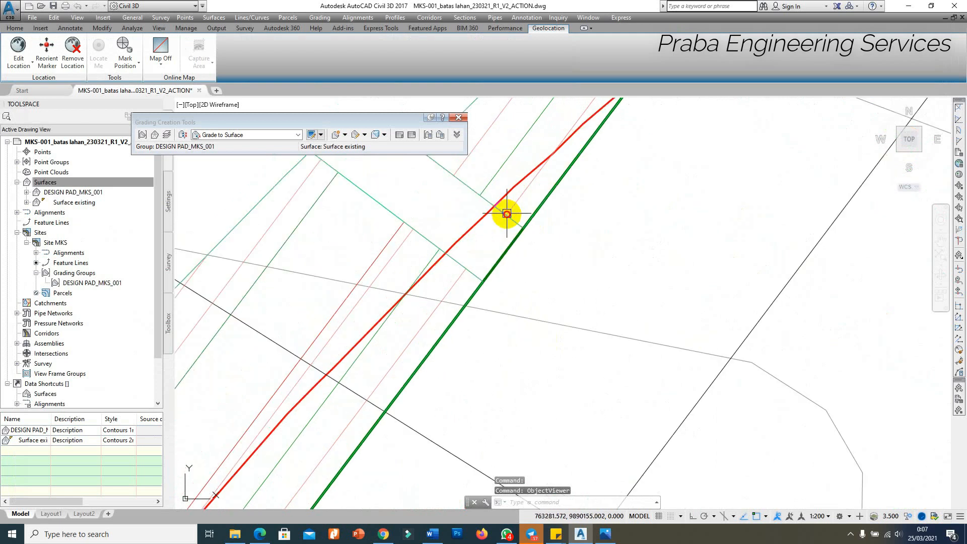
pyautogui.click(508, 214)
pyautogui.scroll(-2, 509, 268)
pyautogui.click(509, 260)
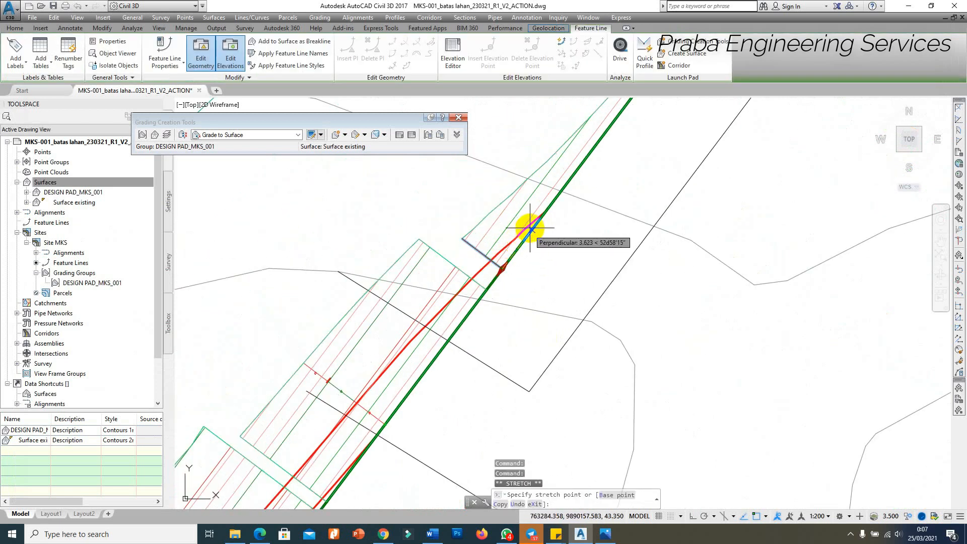
pyautogui.click(527, 235)
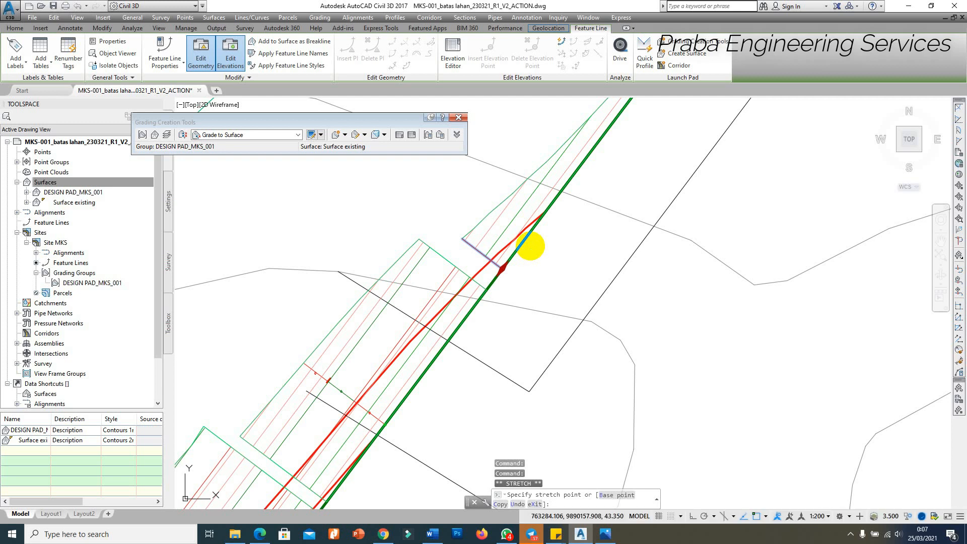
pyautogui.click(521, 260)
pyautogui.press('Escape')
pyautogui.press('Escape')
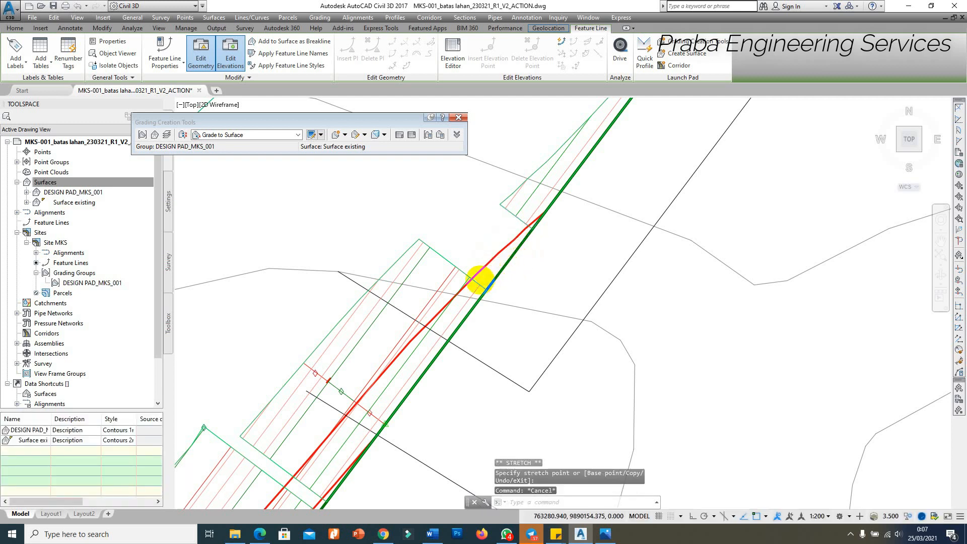
# Stretch the upper end of the middle grading section up along the pad edge to just below the uppermost section's lower end.
pyautogui.scroll(2, 487, 274)
pyautogui.click(481, 295)
pyautogui.click(485, 300)
pyautogui.click(547, 224)
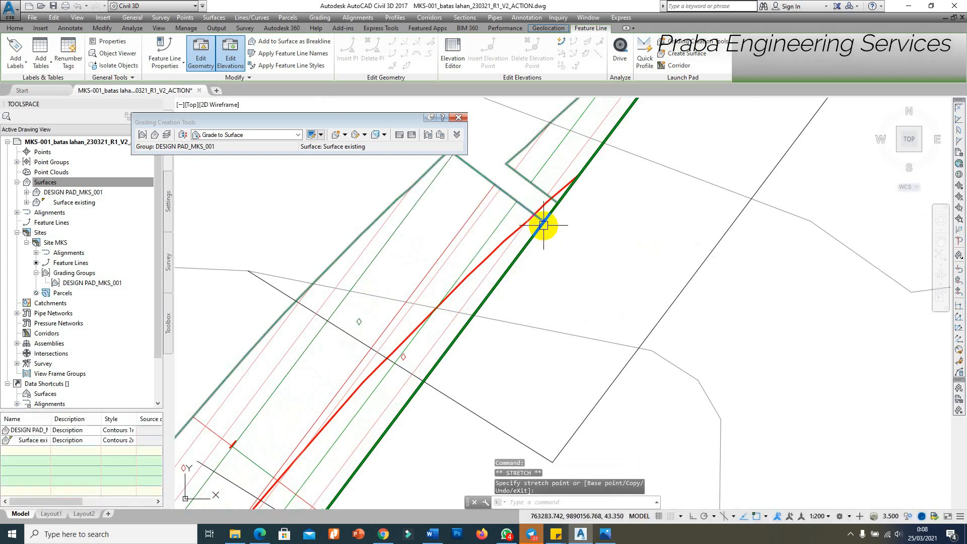
pyautogui.press('Escape')
pyautogui.scroll(-2, 532, 221)
pyautogui.scroll(5, 532, 221)
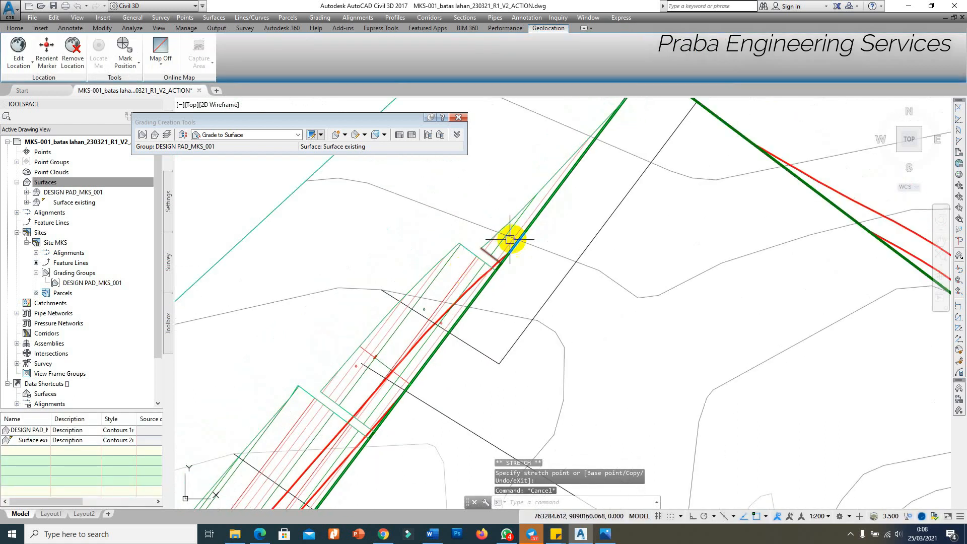
pyautogui.scroll(-2, 499, 292)
pyautogui.click(443, 302)
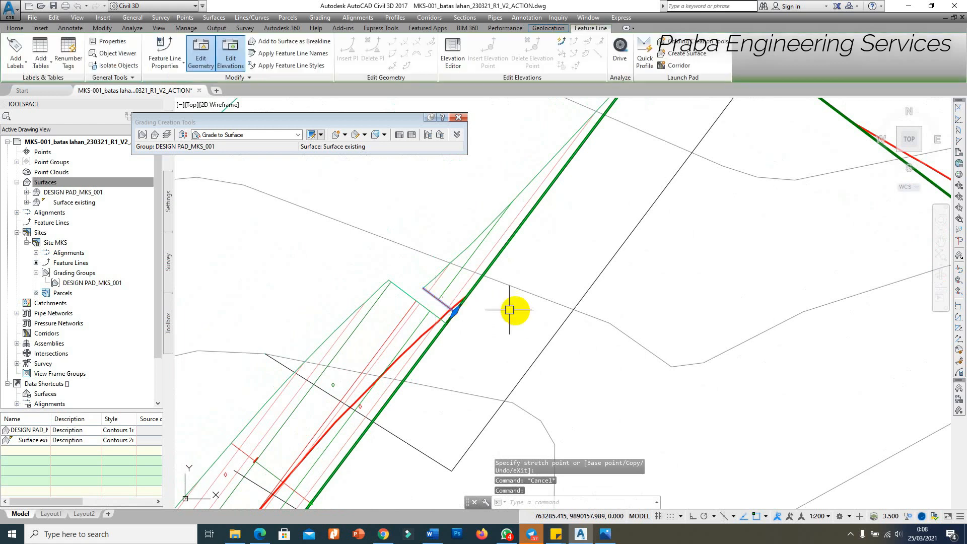
pyautogui.rightClick(535, 320)
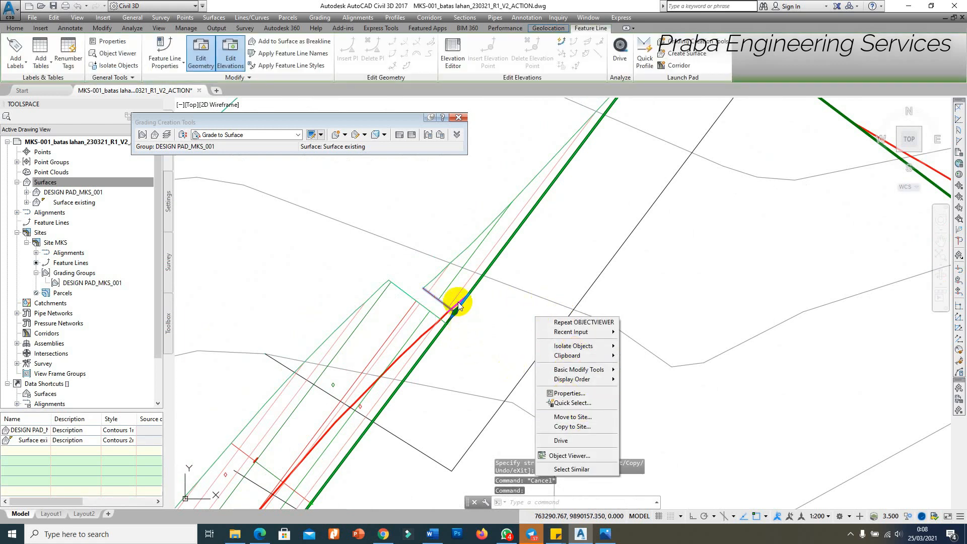
pyautogui.press('Escape')
pyautogui.press('Escape')
pyautogui.press('Escape')
pyautogui.scroll(4, 452, 305)
pyautogui.click(428, 301)
pyautogui.rightClick(426, 305)
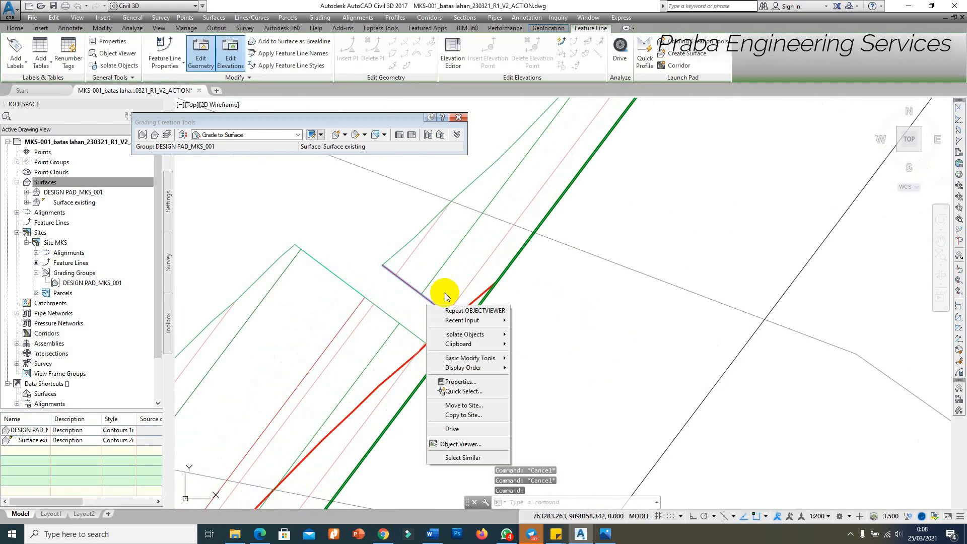
pyautogui.moveTo(466, 323)
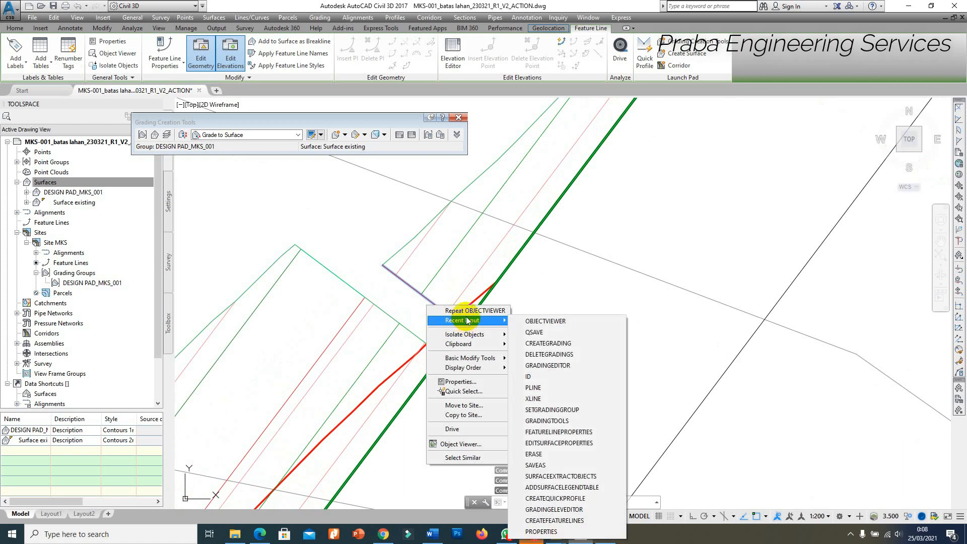
pyautogui.press('Escape')
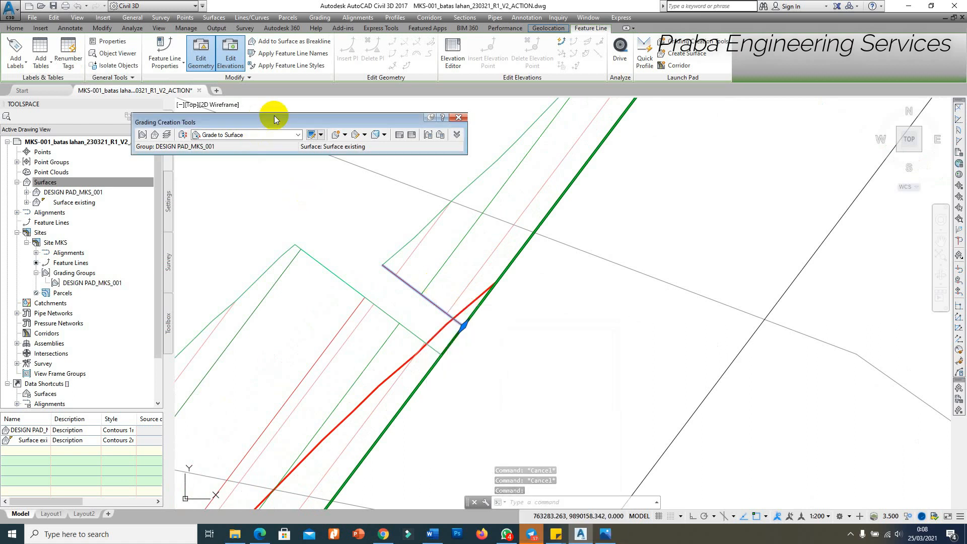
pyautogui.click(207, 65)
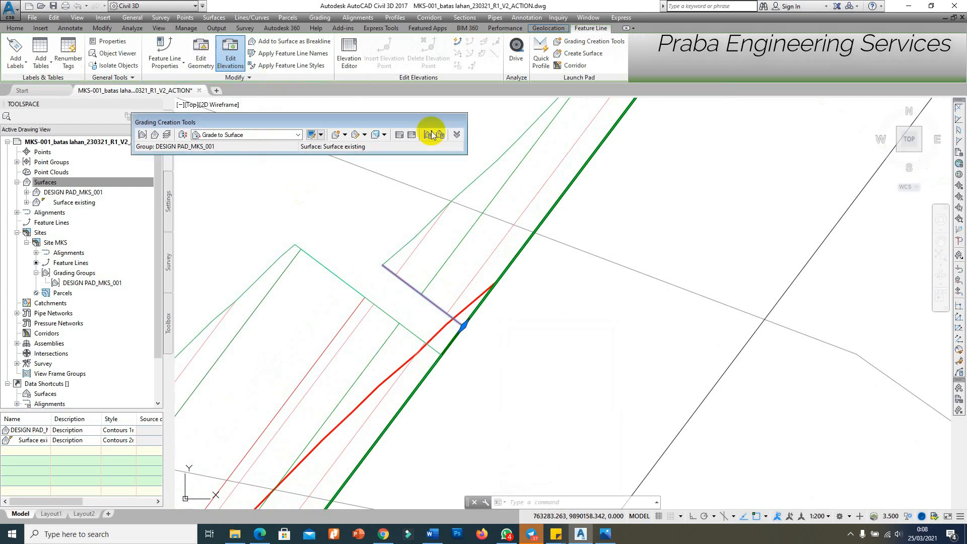
pyautogui.press('Escape')
pyautogui.click(410, 286)
pyautogui.scroll(-3, 409, 305)
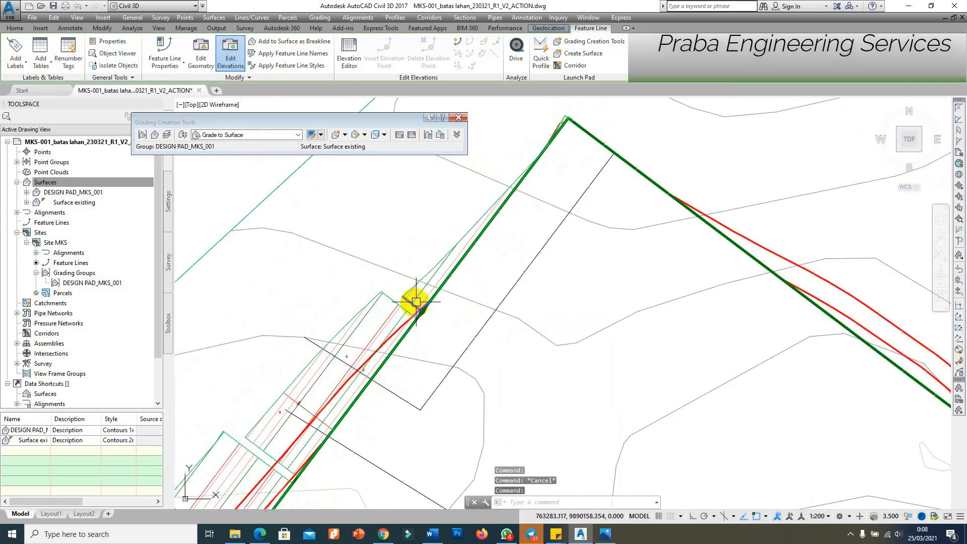
pyautogui.rightClick(443, 277)
pyautogui.press('Escape')
pyautogui.click(447, 272)
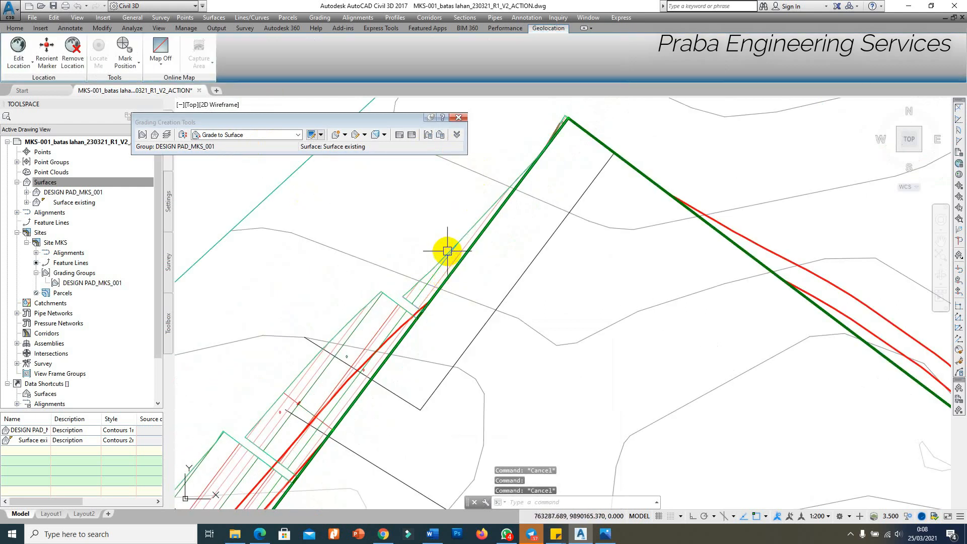
pyautogui.scroll(3, 564, 143)
pyautogui.scroll(-3, 557, 190)
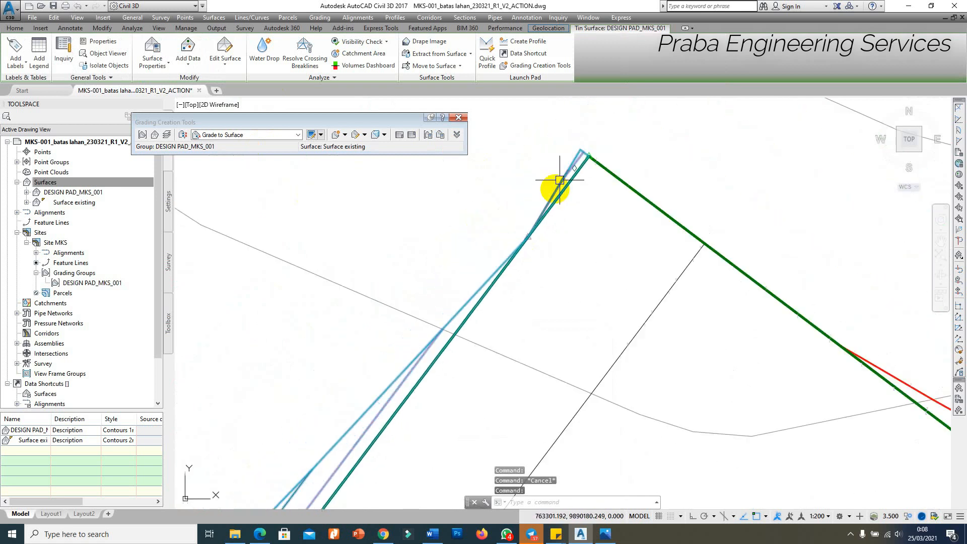
pyautogui.scroll(2, 596, 155)
pyautogui.press('Escape')
pyautogui.click(584, 219)
pyautogui.scroll(-5, 578, 168)
pyautogui.rightClick(582, 215)
pyautogui.press('Escape')
pyautogui.press('Escape')
pyautogui.scroll(3, 437, 362)
# Inspect the updated pad slopes and the remaining gaps between all grading sections from several angles in the 3D Object Viewer.
pyautogui.click(436, 334)
pyautogui.rightClick(434, 337)
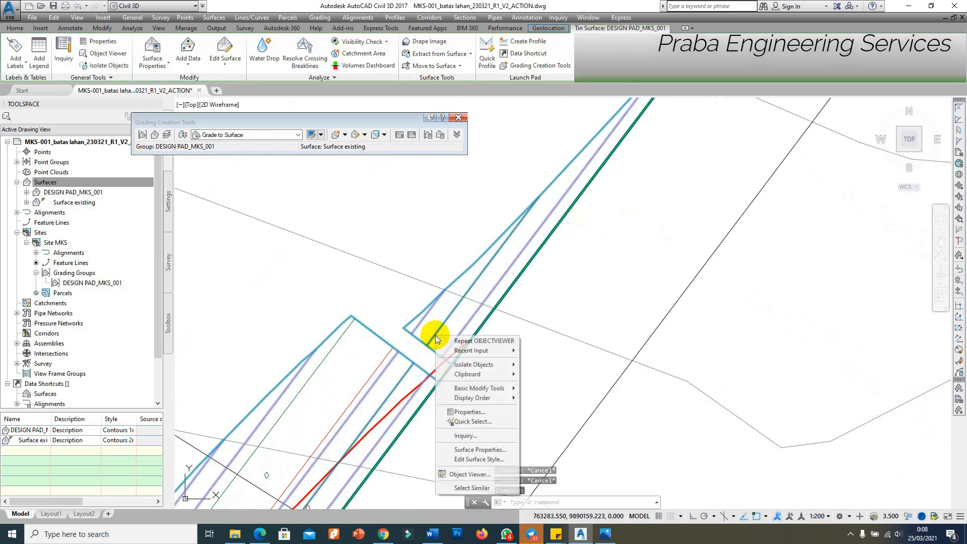
pyautogui.click(478, 474)
pyautogui.moveTo(421, 328); pyautogui.dragTo(378, 269)
pyautogui.moveTo(634, 280); pyautogui.dragTo(531, 318)
pyautogui.scroll(5, 295, 277)
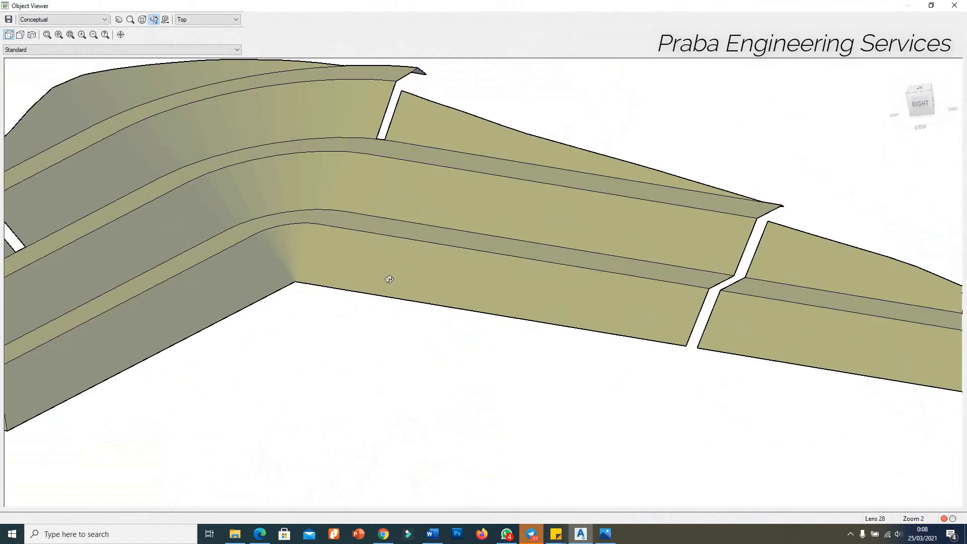
pyautogui.scroll(-5, 390, 280)
pyautogui.moveTo(364, 285); pyautogui.dragTo(473, 278)
pyautogui.scroll(4, 474, 278)
pyautogui.scroll(-4, 473, 278)
pyautogui.moveTo(287, 276); pyautogui.dragTo(319, 277)
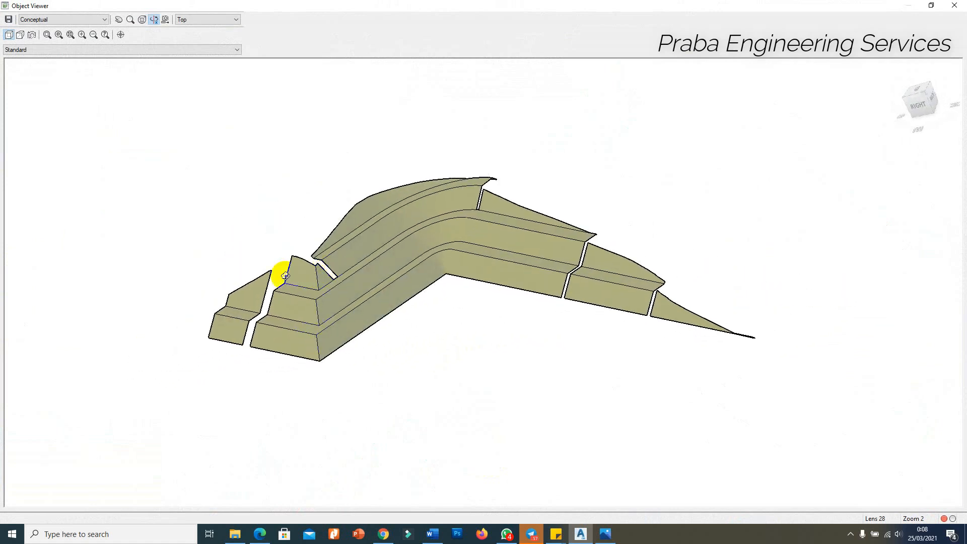
pyautogui.press('Escape')
# Delete the outermost slope grading at the pad's lower corner, next to the end of the curved section.
pyautogui.scroll(-5, 456, 247)
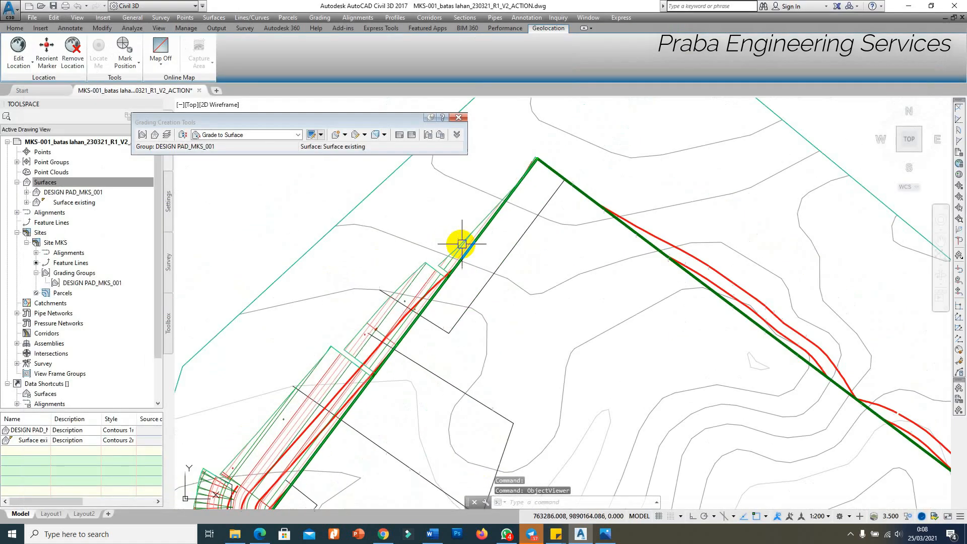
pyautogui.scroll(5, 400, 391)
pyautogui.scroll(-2, 402, 296)
pyautogui.scroll(3, 393, 294)
pyautogui.scroll(-2, 395, 298)
pyautogui.scroll(3, 410, 283)
pyautogui.scroll(-2, 410, 283)
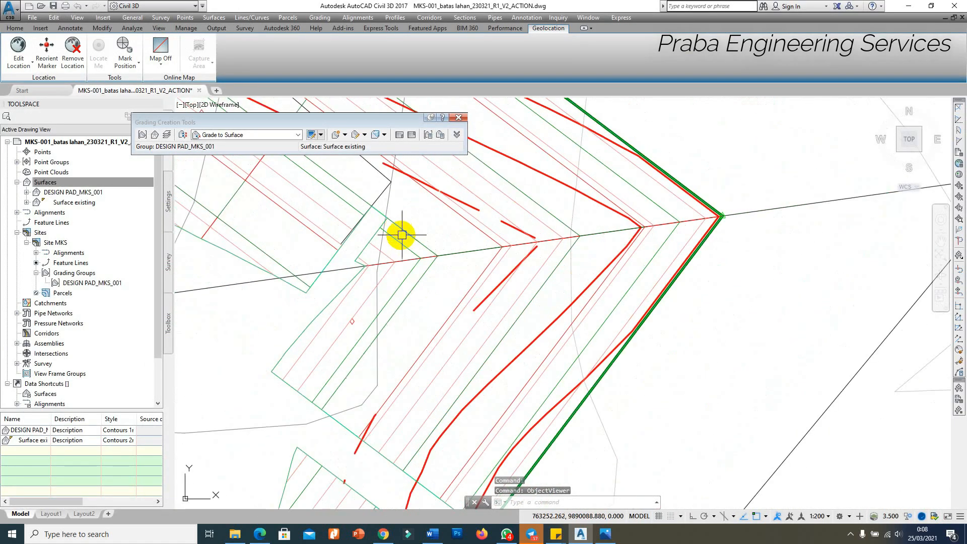
pyautogui.scroll(-2, 419, 263)
pyautogui.scroll(-2, 419, 262)
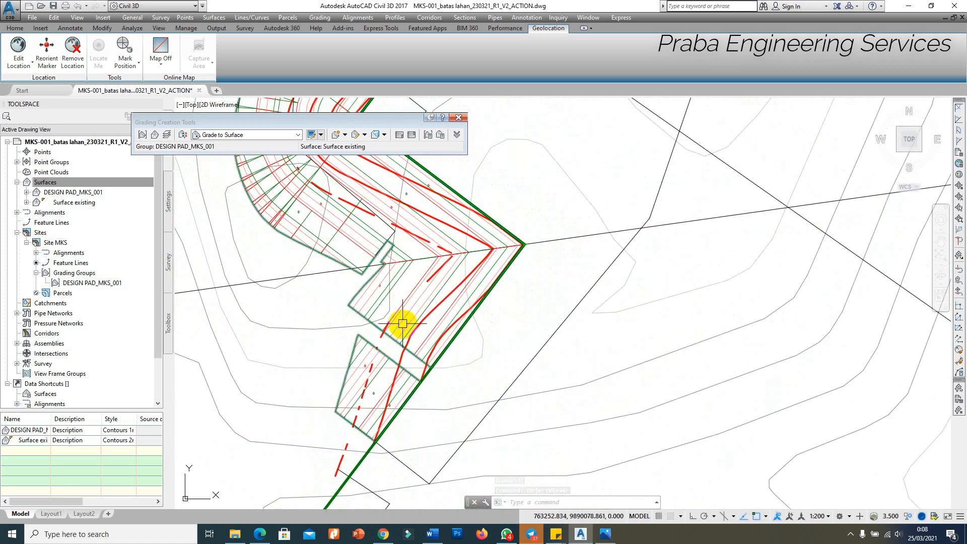
pyautogui.scroll(2, 393, 258)
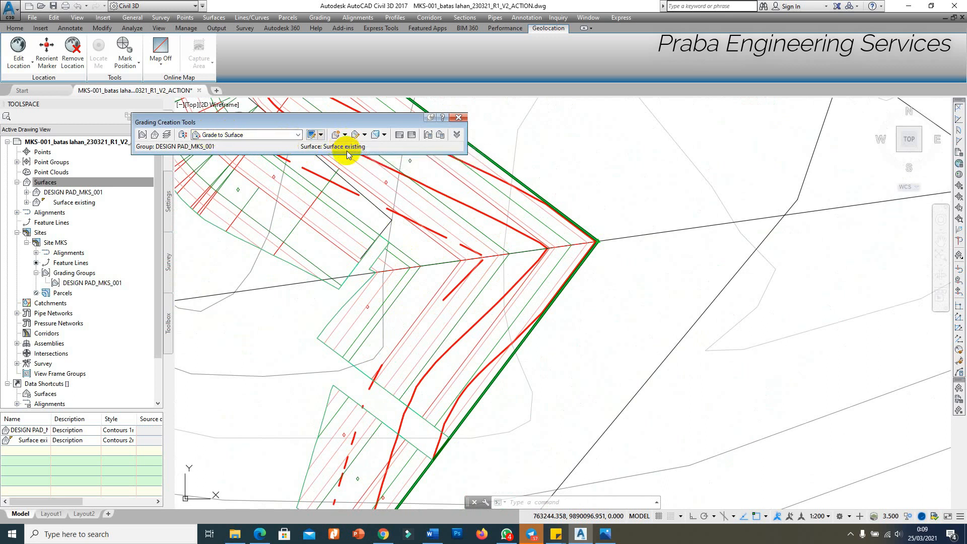
pyautogui.scroll(3, 388, 257)
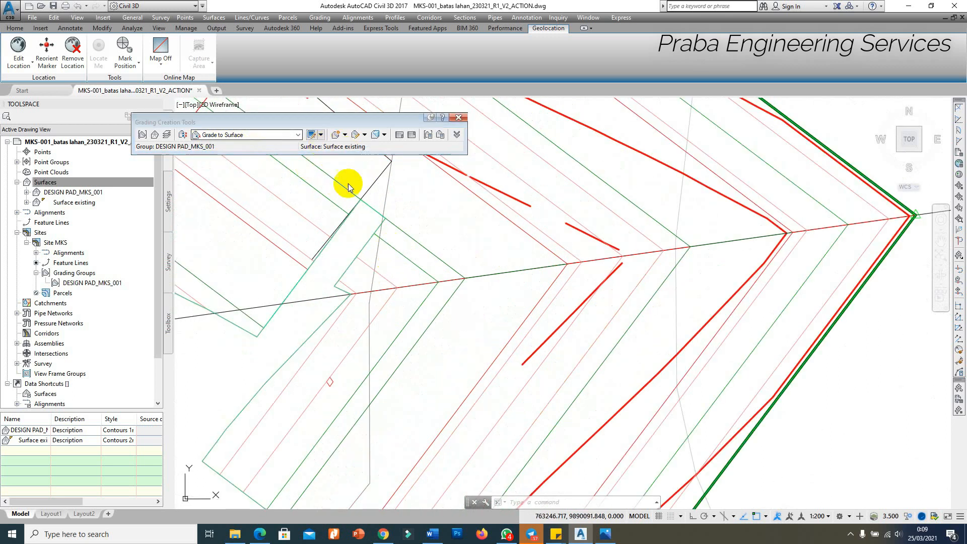
pyautogui.click(382, 289)
pyautogui.scroll(-3, 389, 298)
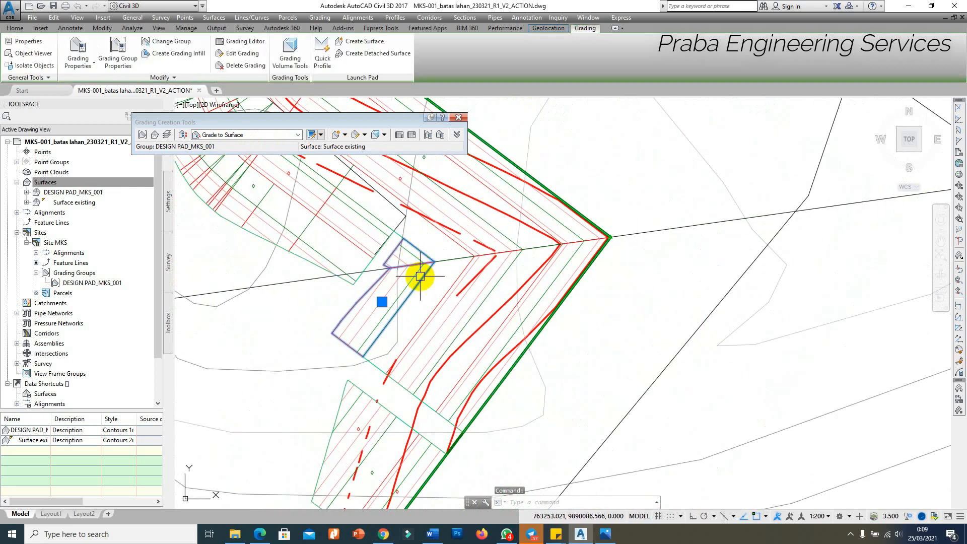
pyautogui.rightClick(421, 277)
pyautogui.click(455, 412)
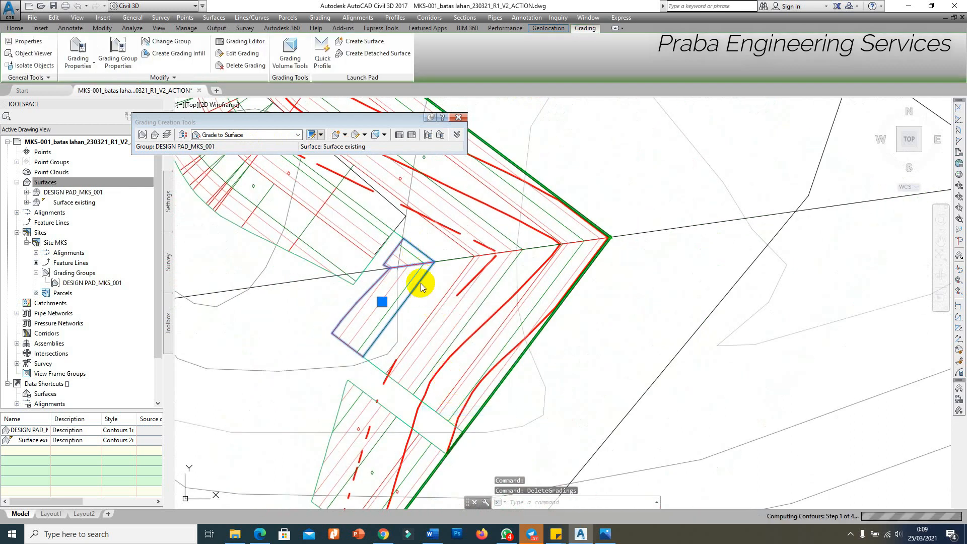
# Start a Grade to Elevation grading on the lower corner's outer feature line, spanning stations 0+066.49 to 0+081.09.
pyautogui.scroll(2, 410, 250)
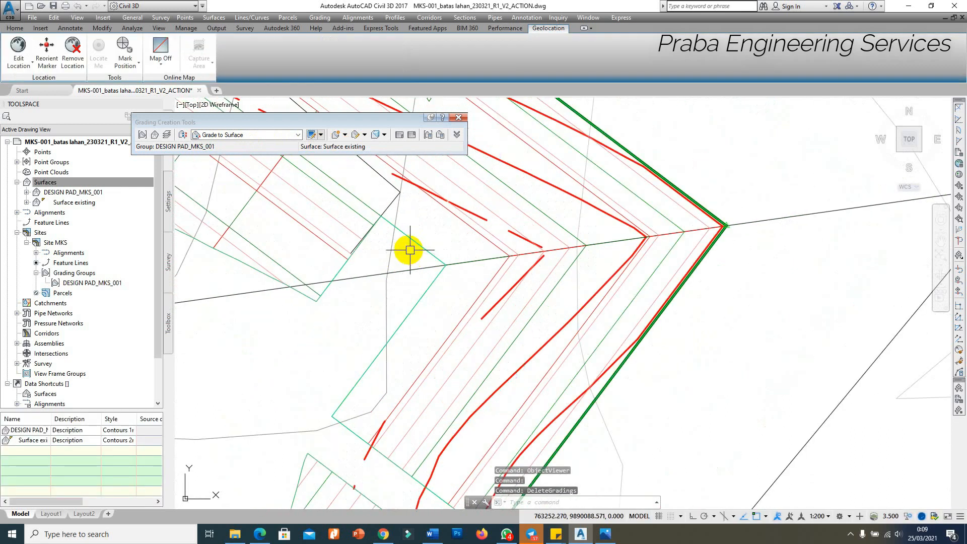
pyautogui.click(343, 135)
pyautogui.click(277, 135)
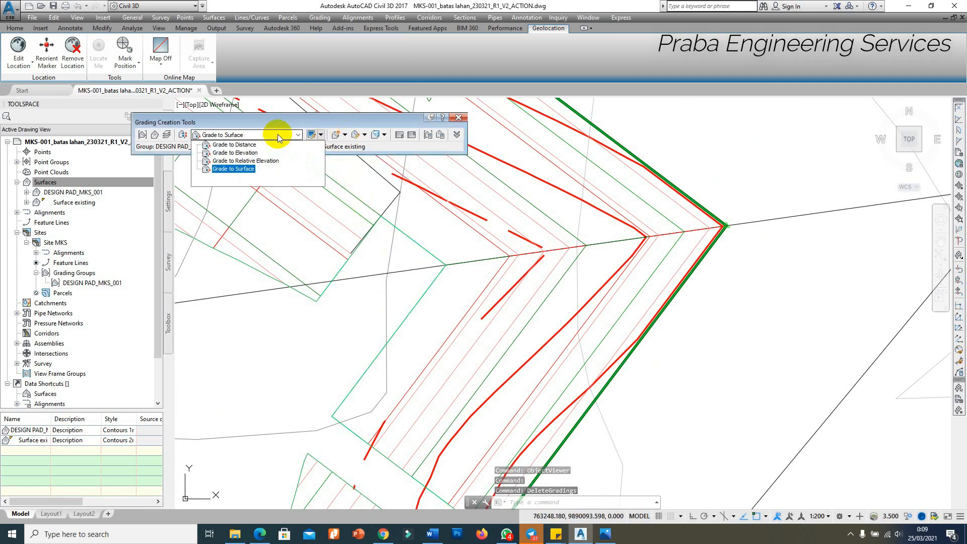
pyautogui.click(238, 152)
pyautogui.click(363, 135)
pyautogui.click(372, 147)
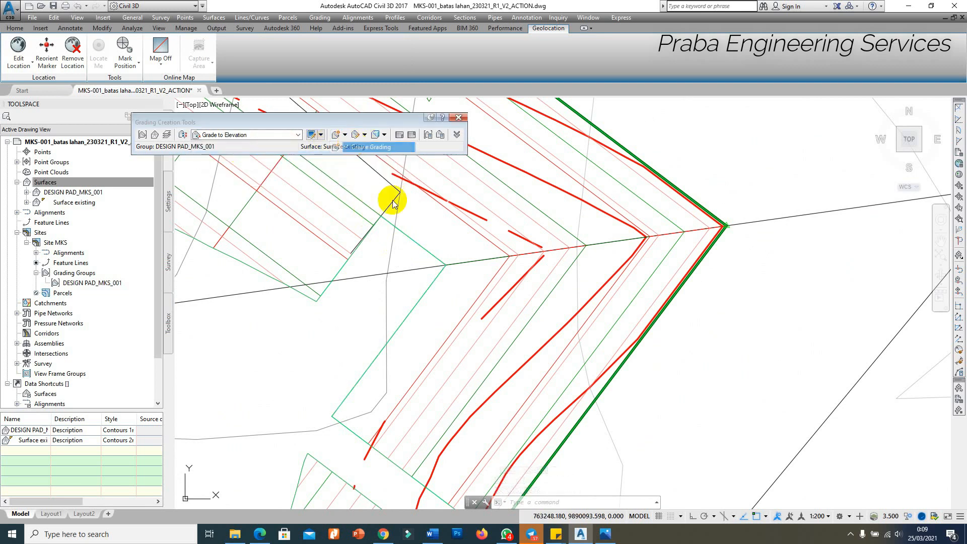
pyautogui.click(401, 234)
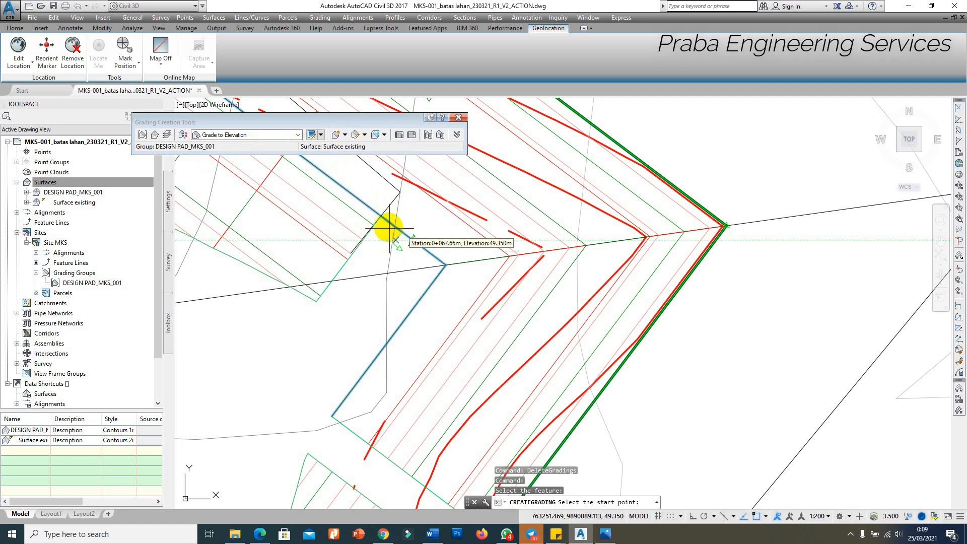
pyautogui.scroll(4, 369, 213)
pyautogui.scroll(-4, 400, 233)
pyautogui.click(401, 225)
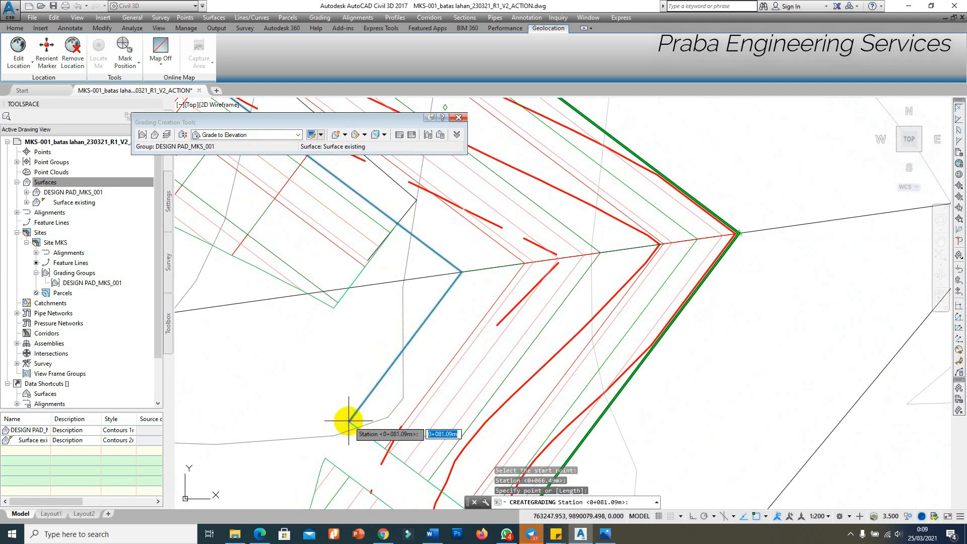
pyautogui.click(349, 421)
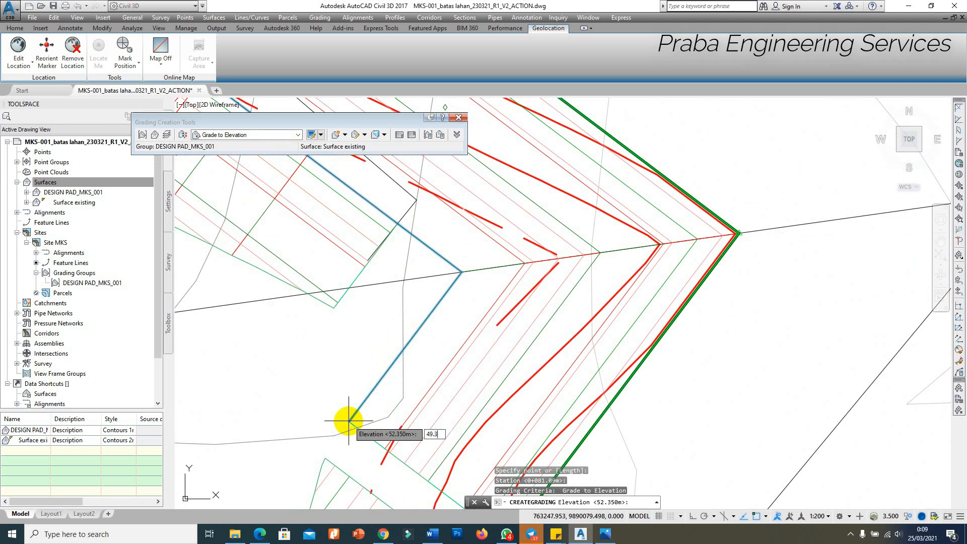
# Try to build the corner grading to the entered target elevation with 1.00:1 cut and fill slopes.
pyautogui.press('Return')
pyautogui.press('Return')
pyautogui.press('Return')
pyautogui.press('Return')
pyautogui.press('Return')
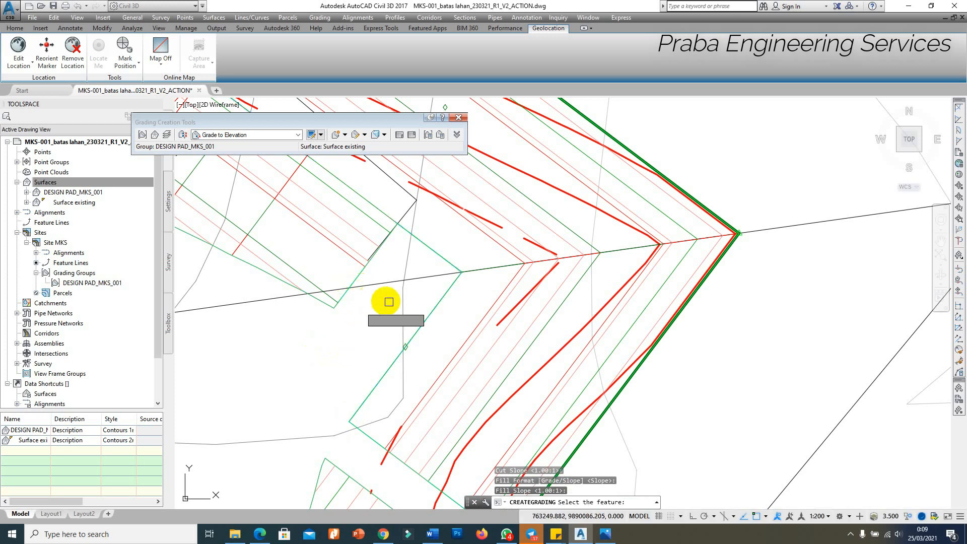
pyautogui.press('Escape')
# Inspect the DESIGN PAD_MKS_001 surface around the lower corner in the 3D Object Viewer.
pyautogui.scroll(-2, 451, 327)
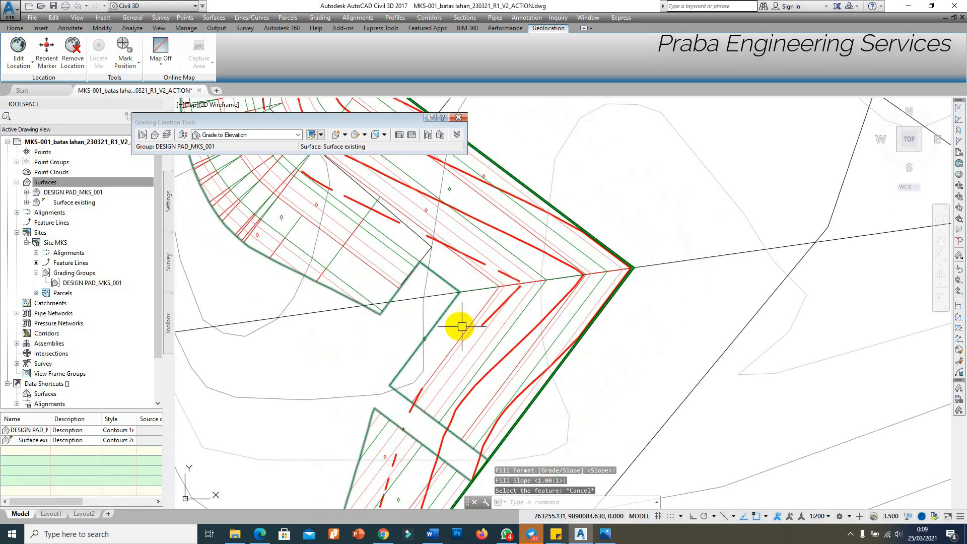
pyautogui.scroll(2, 437, 328)
pyautogui.click(467, 367)
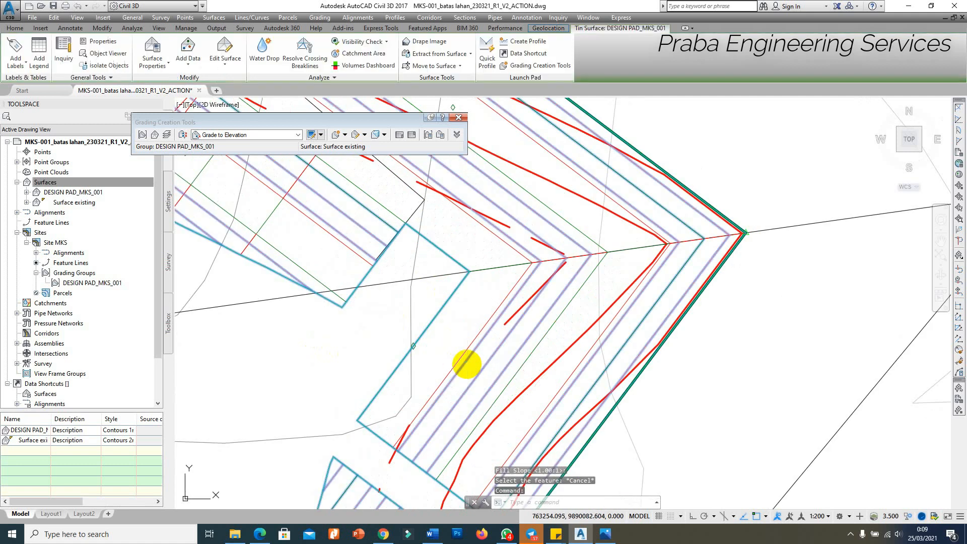
pyautogui.rightClick(467, 366)
pyautogui.click(501, 503)
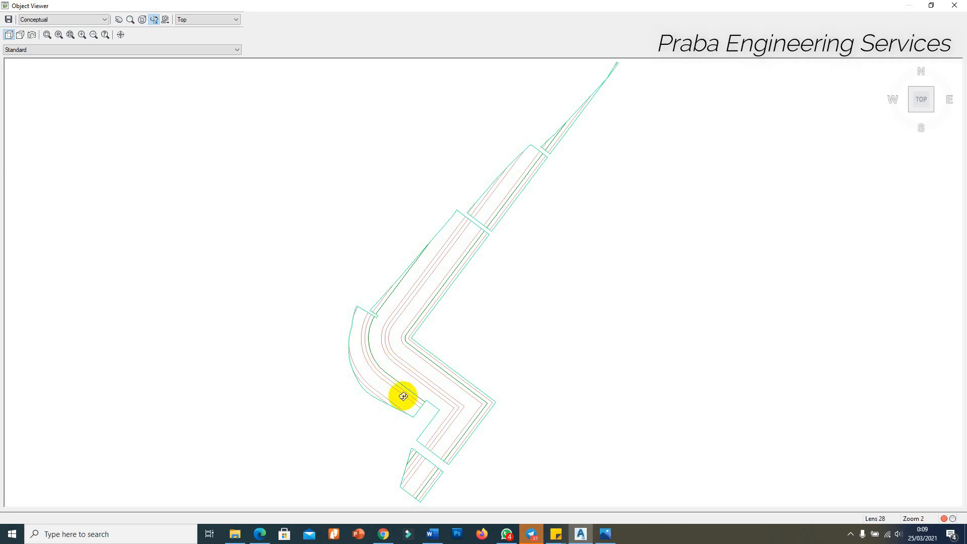
pyautogui.moveTo(403, 397)
pyautogui.mouseDown()
pyautogui.moveTo(474, 361)
pyautogui.moveTo(366, 299)
pyautogui.mouseUp()
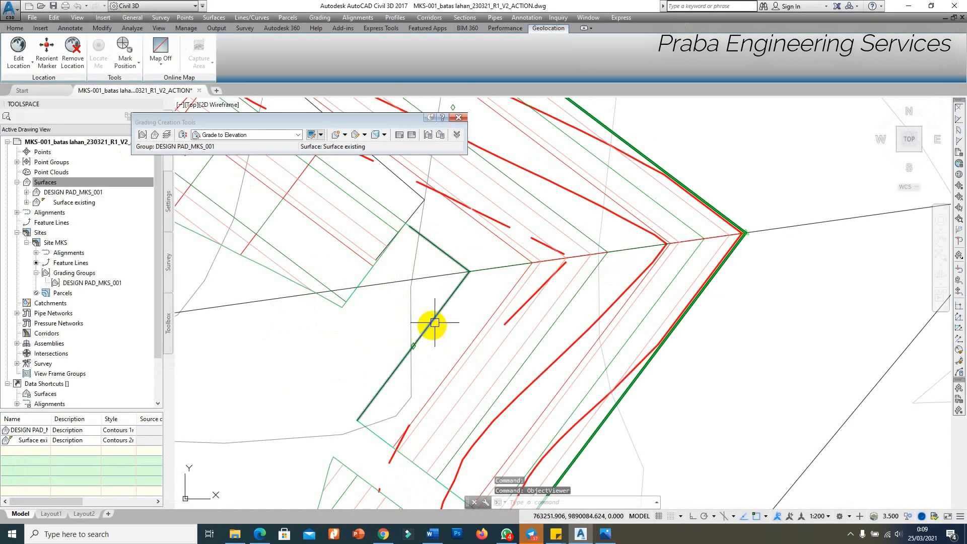
pyautogui.scroll(-3, 473, 287)
pyautogui.scroll(5, 454, 252)
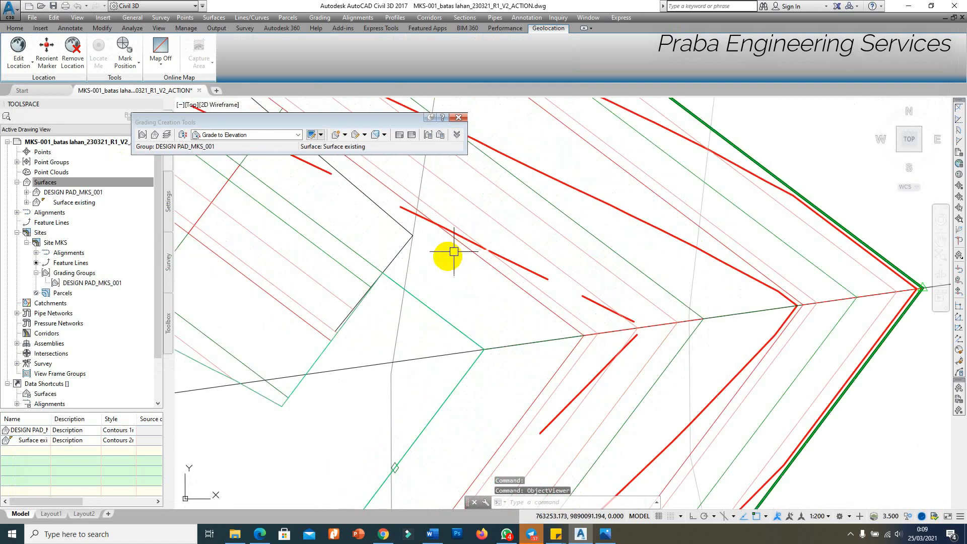
# Identify the point elevations on the lower corner's outer edge and at the end of the curved section.
pyautogui.write('ID')
pyautogui.press('Return')
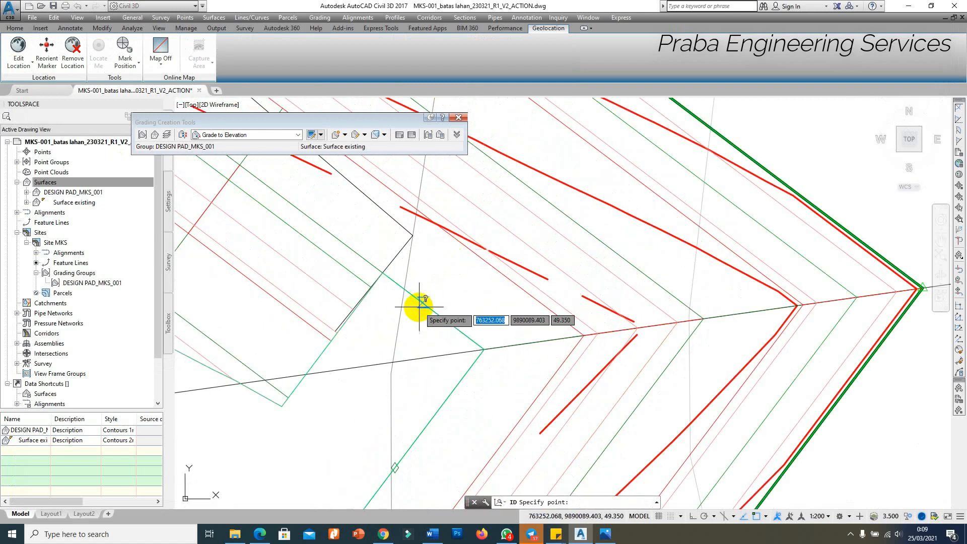
pyautogui.click(418, 306)
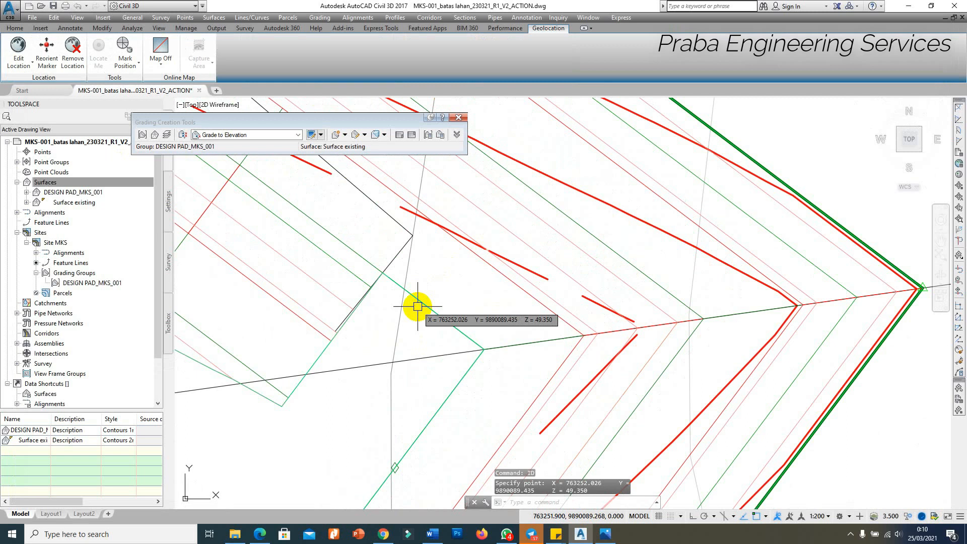
pyautogui.scroll(-3, 415, 302)
pyautogui.scroll(3, 360, 313)
pyautogui.press('Return')
pyautogui.click(354, 310)
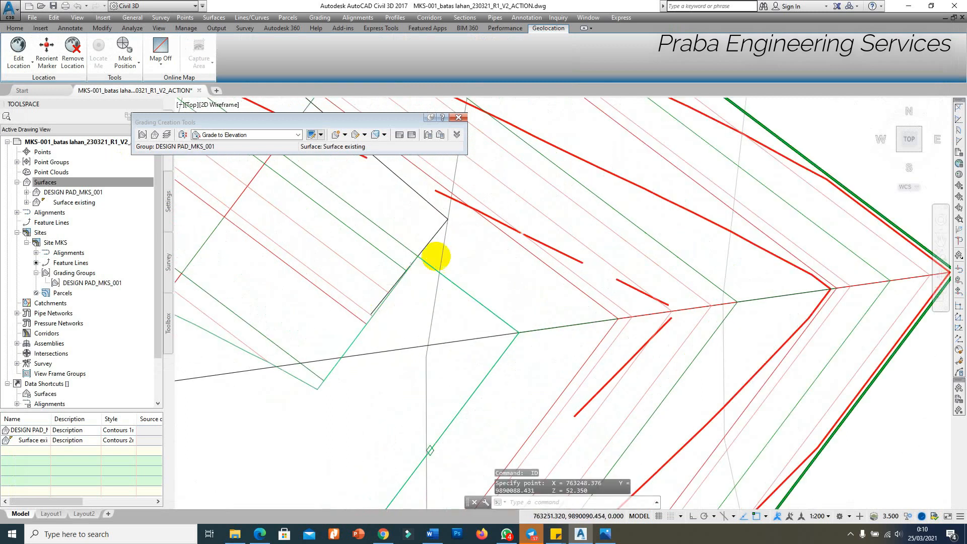
pyautogui.scroll(-4, 450, 266)
pyautogui.scroll(2, 450, 266)
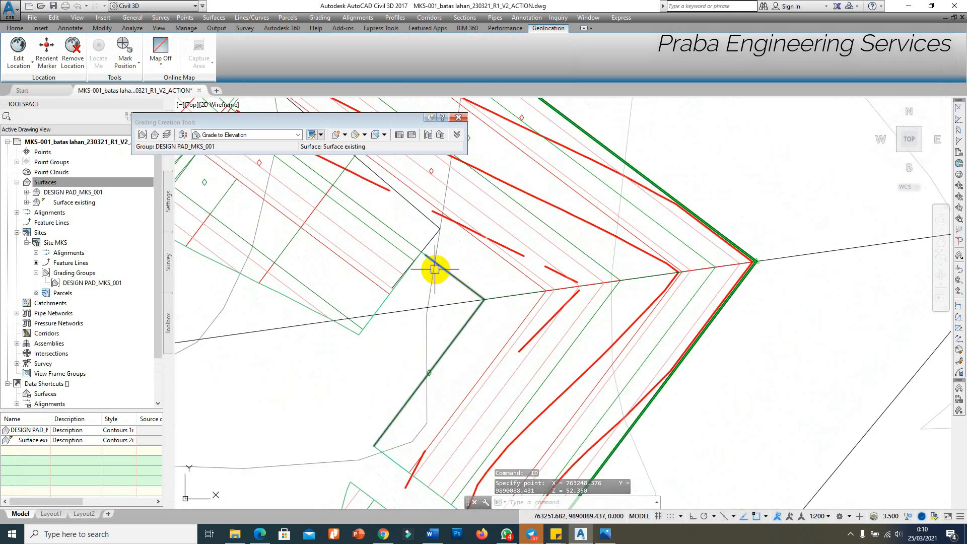
# Examine the gradings and feature lines where the lower corner's outer edge meets the end of the curved section.
pyautogui.click(479, 297)
pyautogui.scroll(-2, 491, 292)
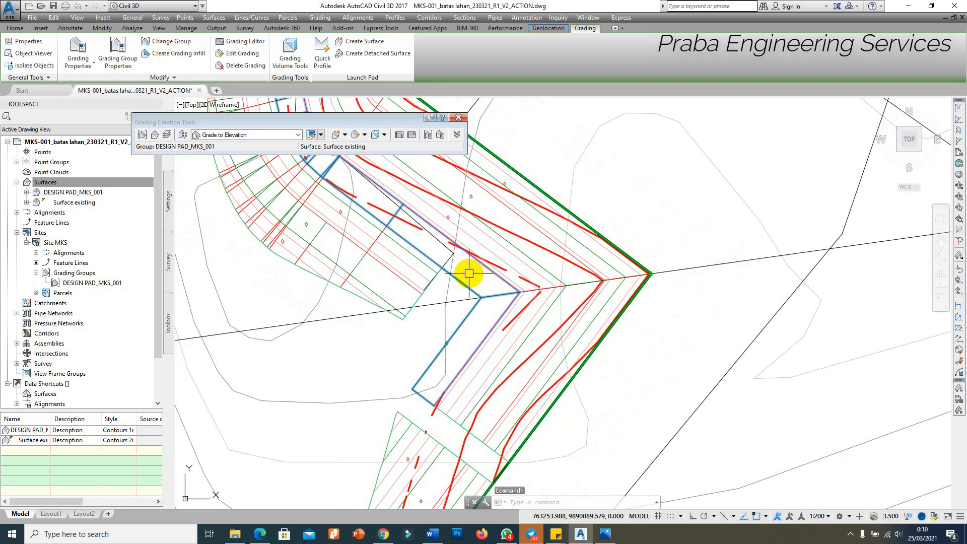
pyautogui.scroll(2, 443, 274)
pyautogui.press('Escape')
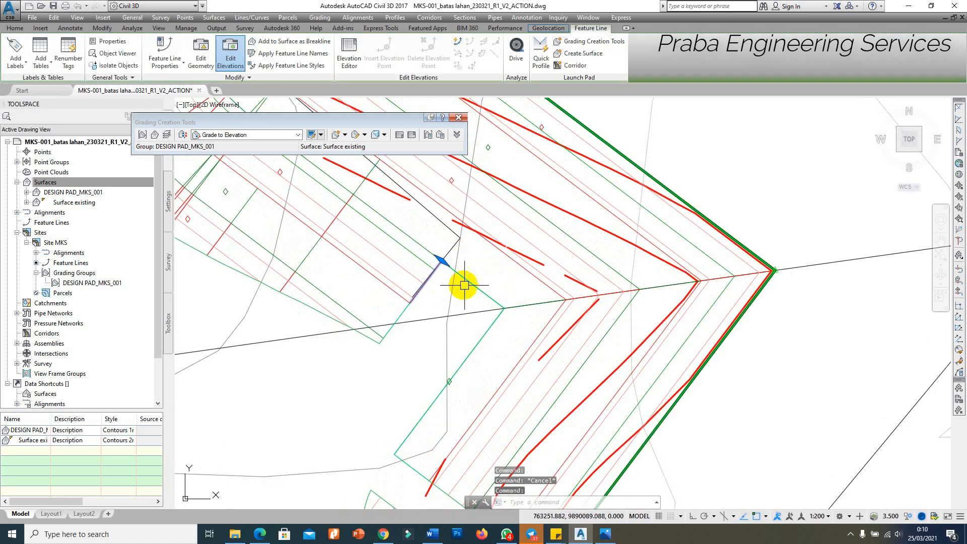
pyautogui.click(471, 287)
pyautogui.press('Escape')
pyautogui.click(420, 290)
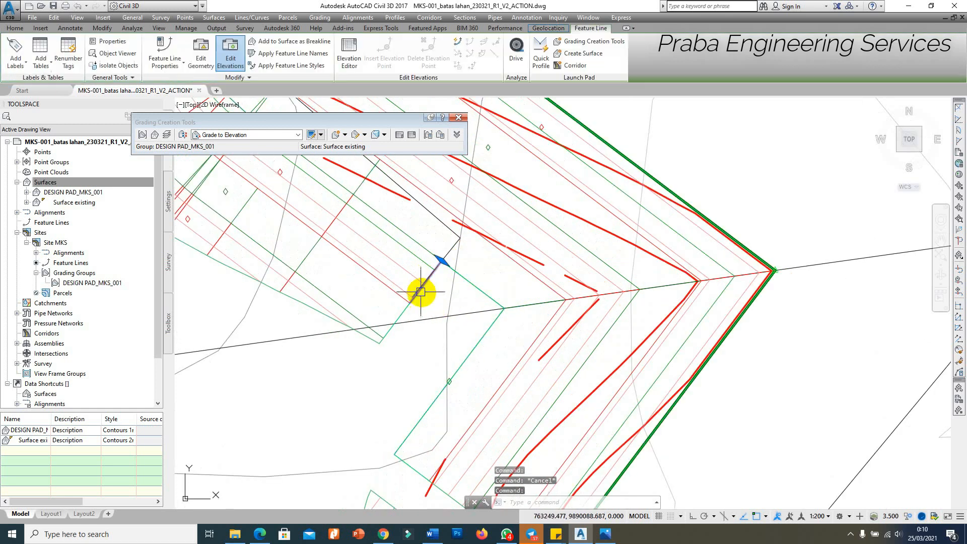
pyautogui.press('Escape')
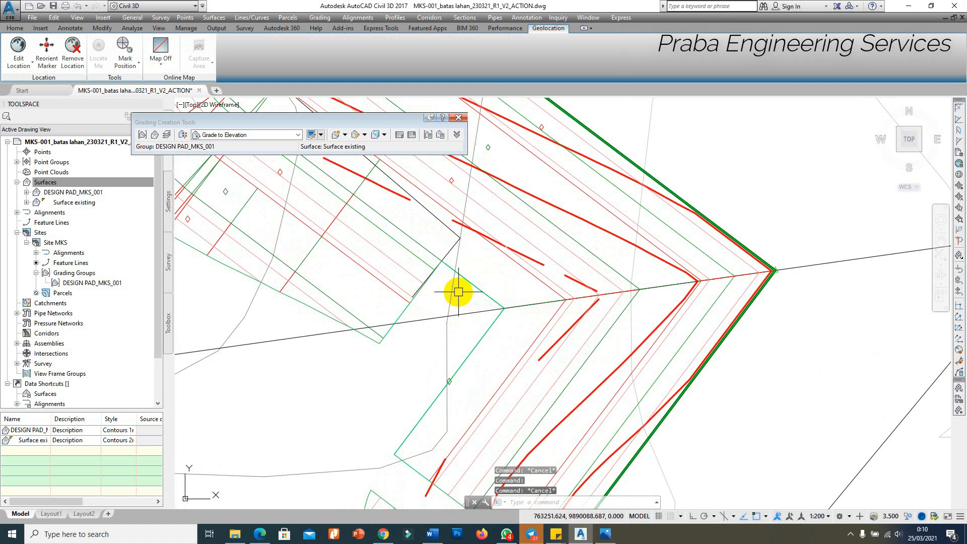
pyautogui.scroll(-1, 459, 291)
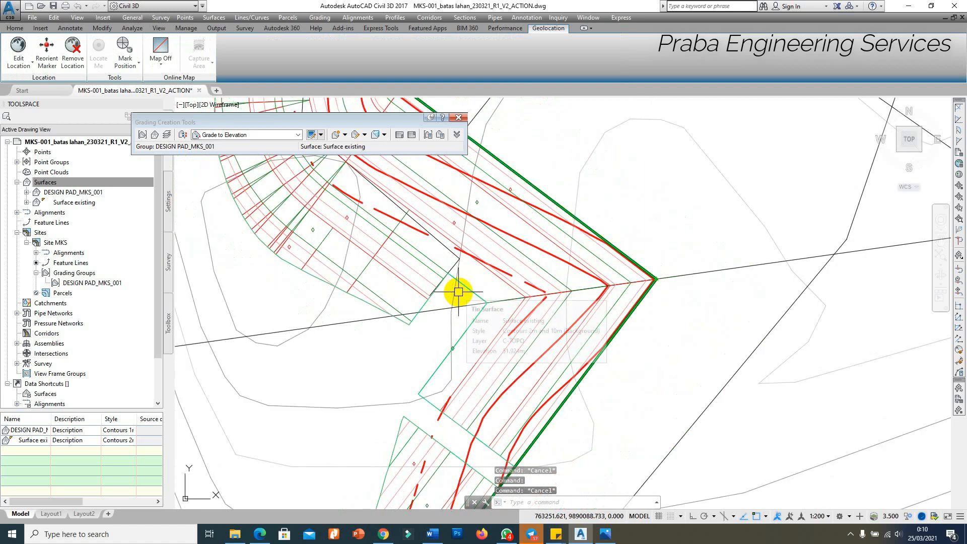
pyautogui.scroll(1, 459, 292)
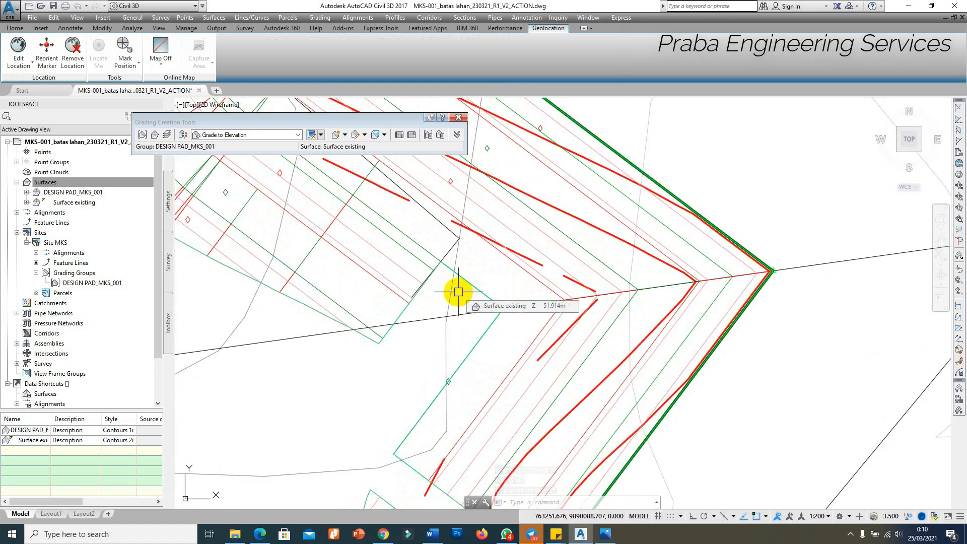
# Undo the new corner grading and the deletion of the outermost slope grading at the lower corner.
pyautogui.write('U')
pyautogui.press('Return')
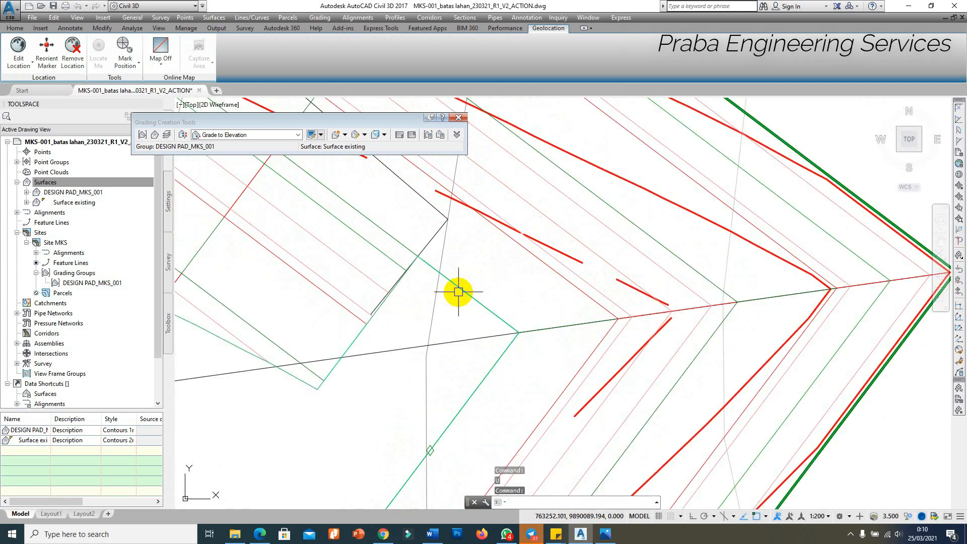
pyautogui.press('Return')
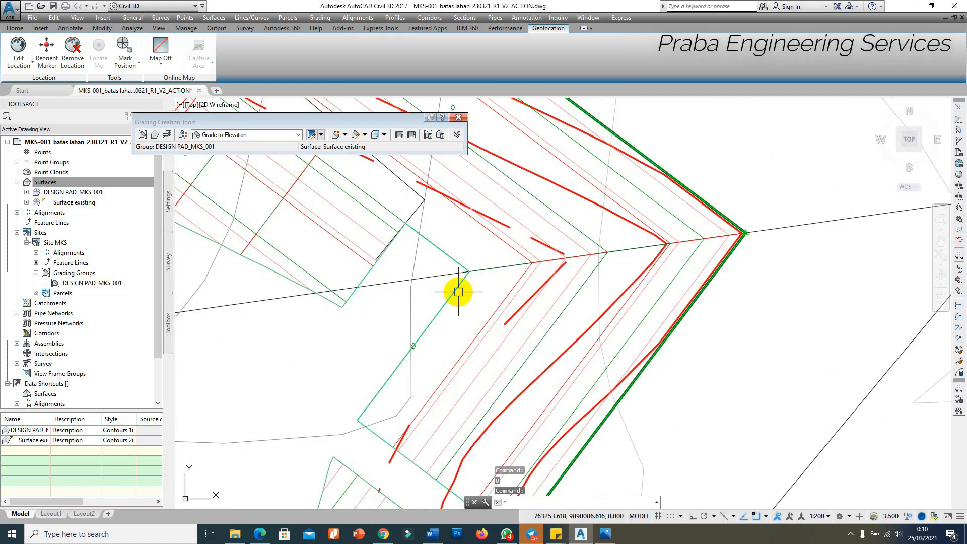
pyautogui.press('Return')
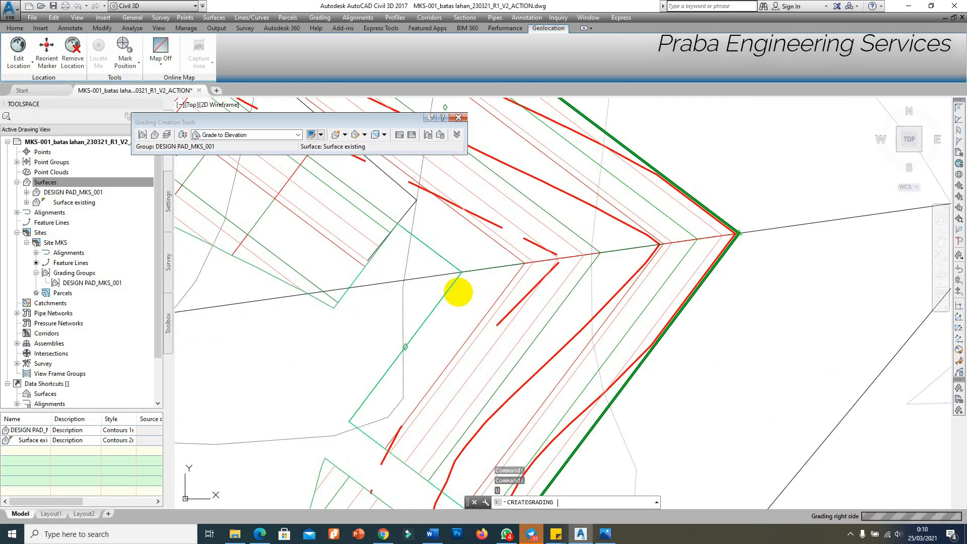
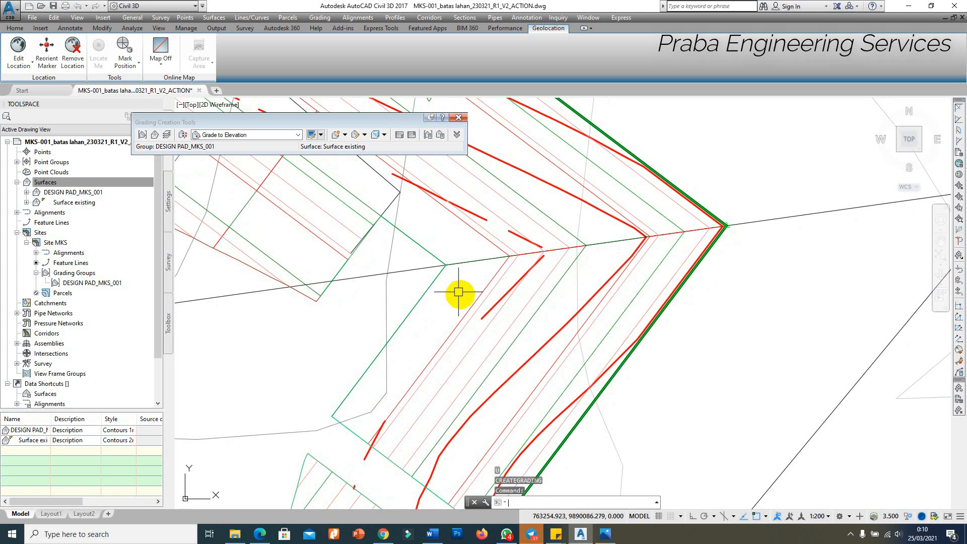
pyautogui.click(477, 339)
pyautogui.press('Escape')
pyautogui.press('Escape')
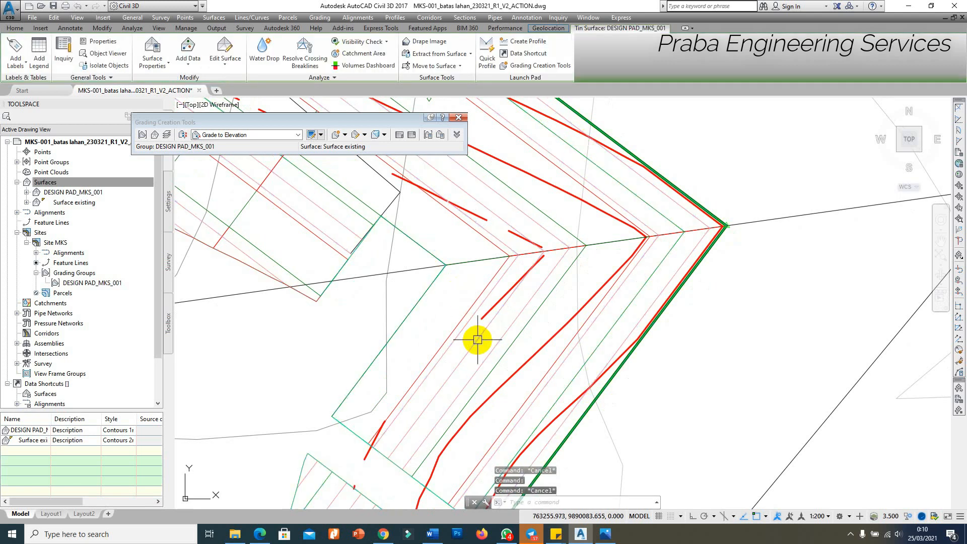
pyautogui.scroll(-3, 478, 340)
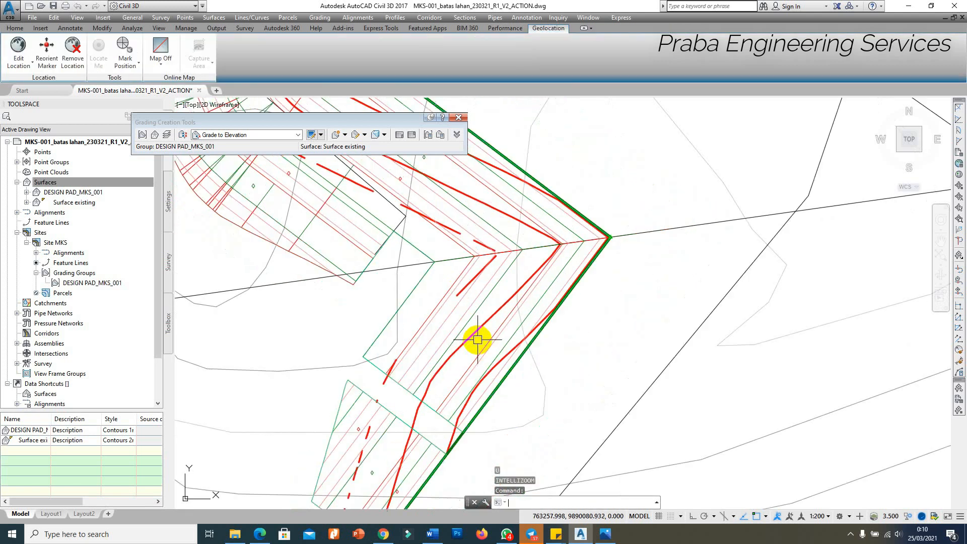
pyautogui.hotkey('ctrl', 'z')
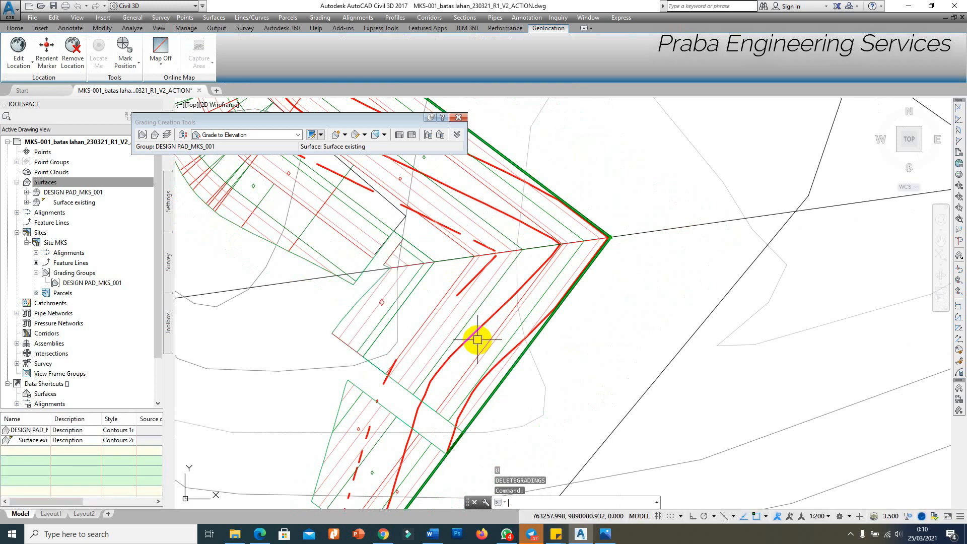
# Inspect the restored outer corner slope and its gaps to the neighbouring sections from several angles in the 3D Object Viewer.
pyautogui.scroll(2, 438, 287)
pyautogui.scroll(2, 421, 266)
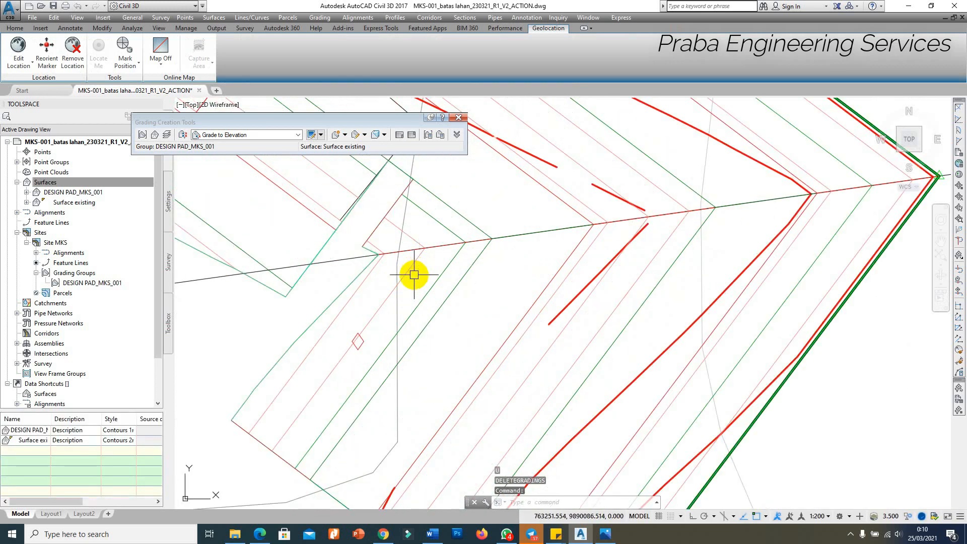
pyautogui.click(352, 300)
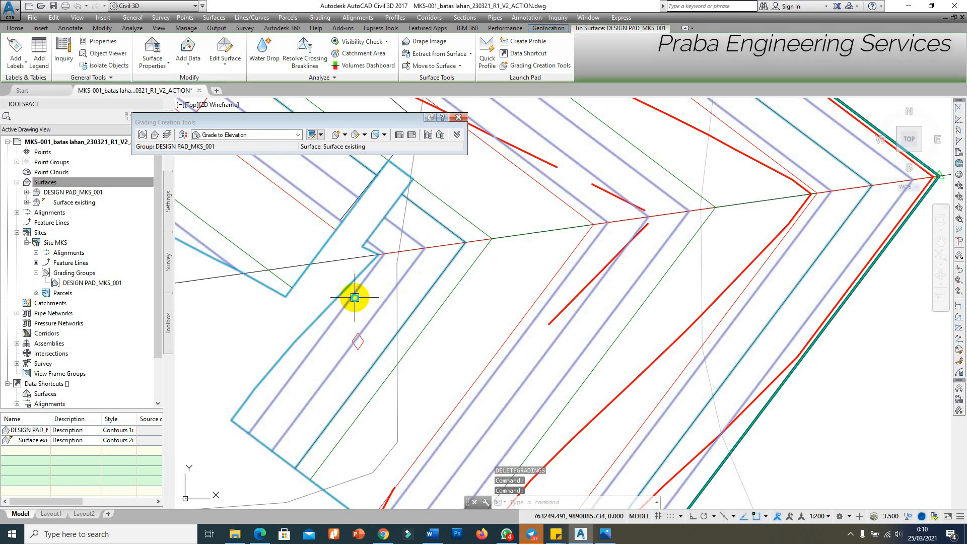
pyautogui.rightClick(356, 299)
pyautogui.click(418, 436)
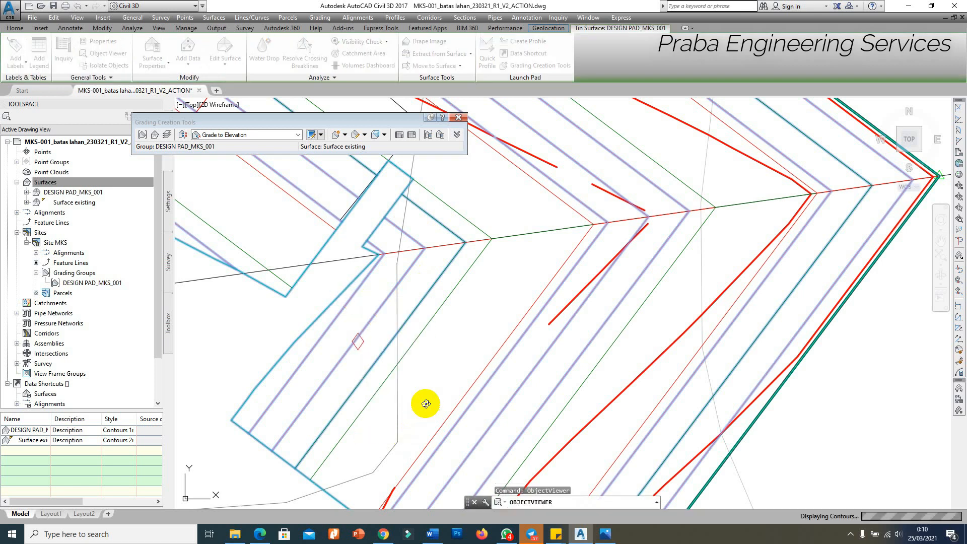
pyautogui.moveTo(453, 427)
pyautogui.mouseDown()
pyautogui.moveTo(434, 375)
pyautogui.moveTo(443, 340)
pyautogui.mouseUp()
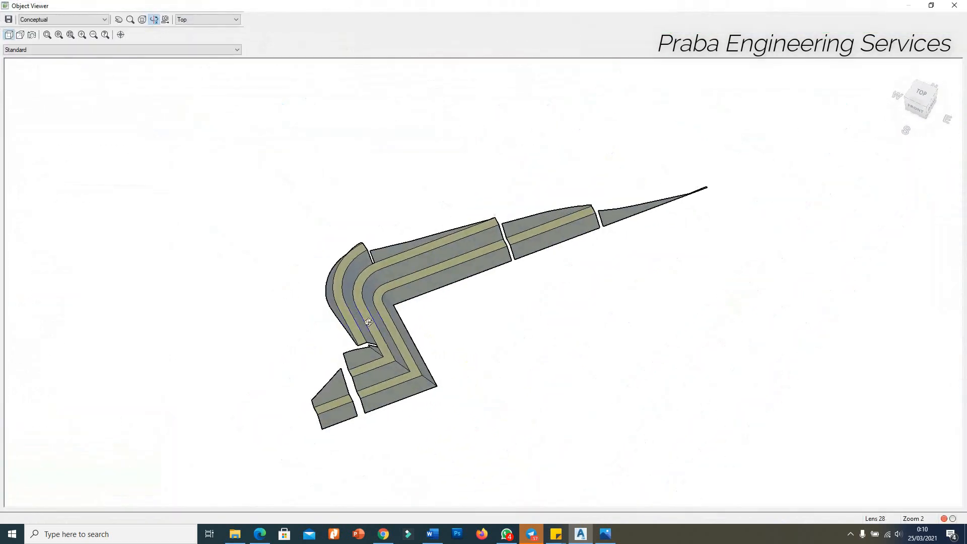
pyautogui.scroll(3, 443, 340)
pyautogui.moveTo(368, 353); pyautogui.dragTo(316, 316)
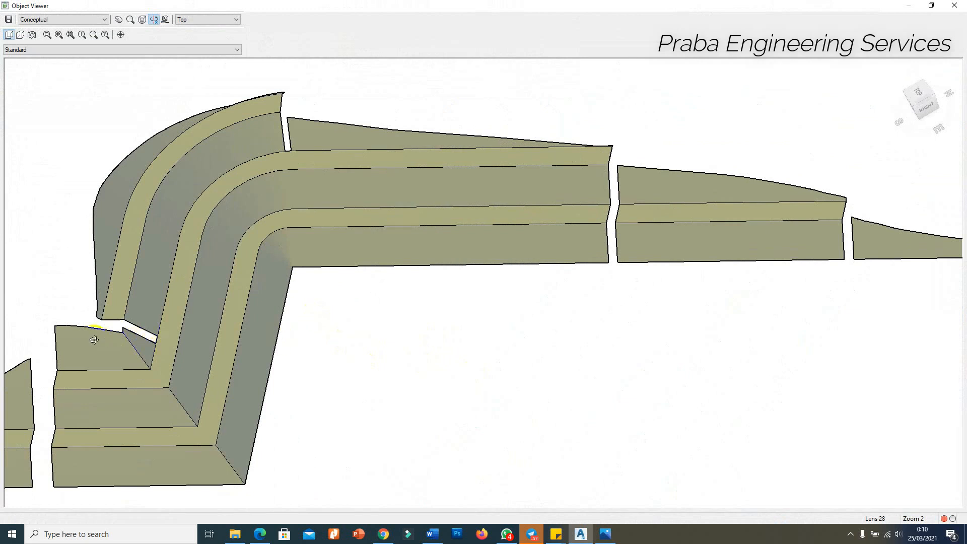
pyautogui.scroll(1, 91, 319)
pyautogui.scroll(-2, 246, 308)
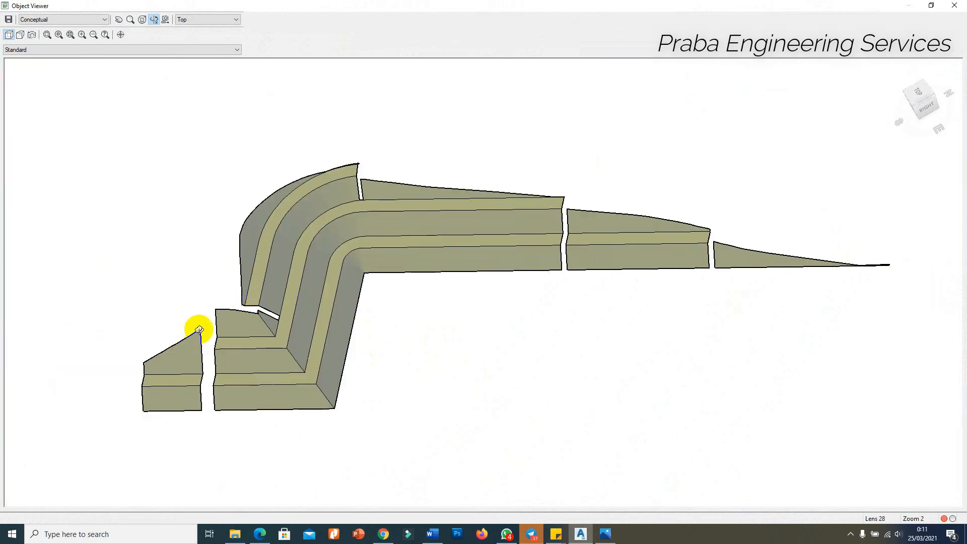
# Examine the narrow gap between the lower corner's slope and the end of the curved section in the 3D view.
pyautogui.scroll(2, 199, 328)
pyautogui.scroll(-1, 267, 314)
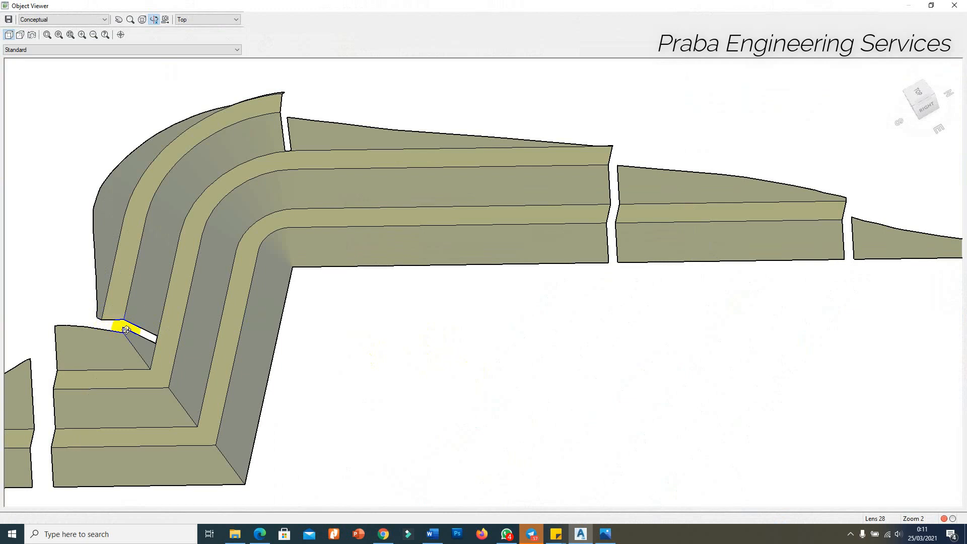
pyautogui.scroll(-4, 425, 276)
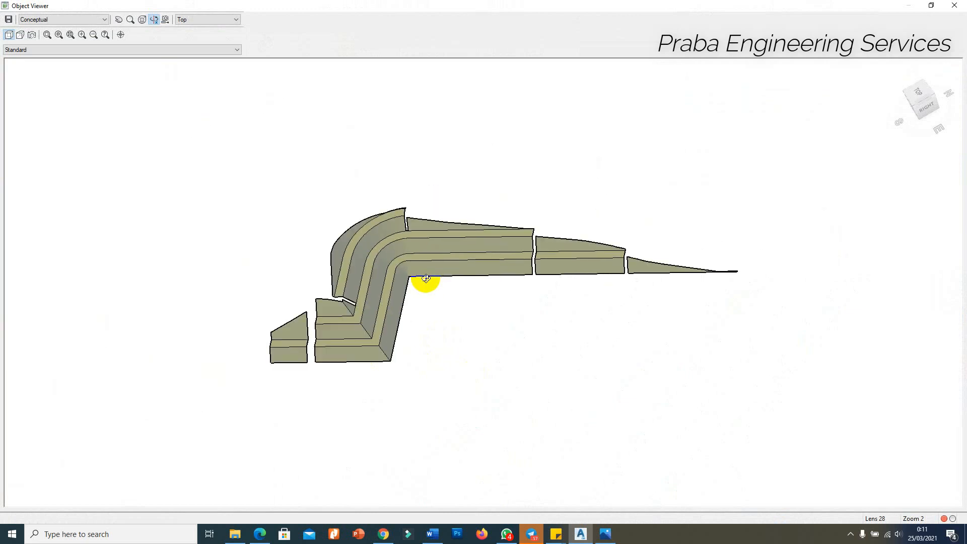
pyautogui.moveTo(336, 340); pyautogui.dragTo(436, 308)
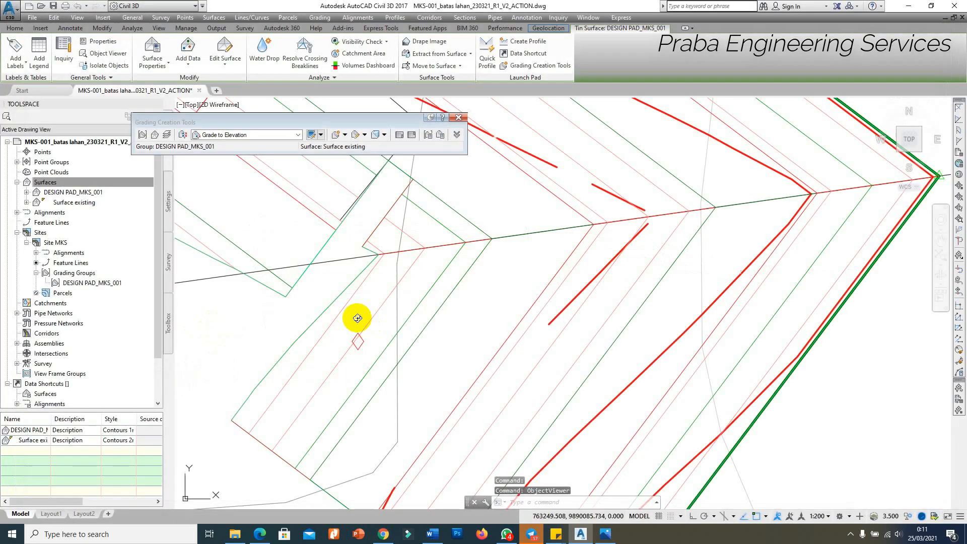
# Start a new Grade to Surface grading from the pad outline below the stepped sections, on the outline's outer side.
pyautogui.scroll(6, 426, 276)
pyautogui.scroll(-2, 429, 270)
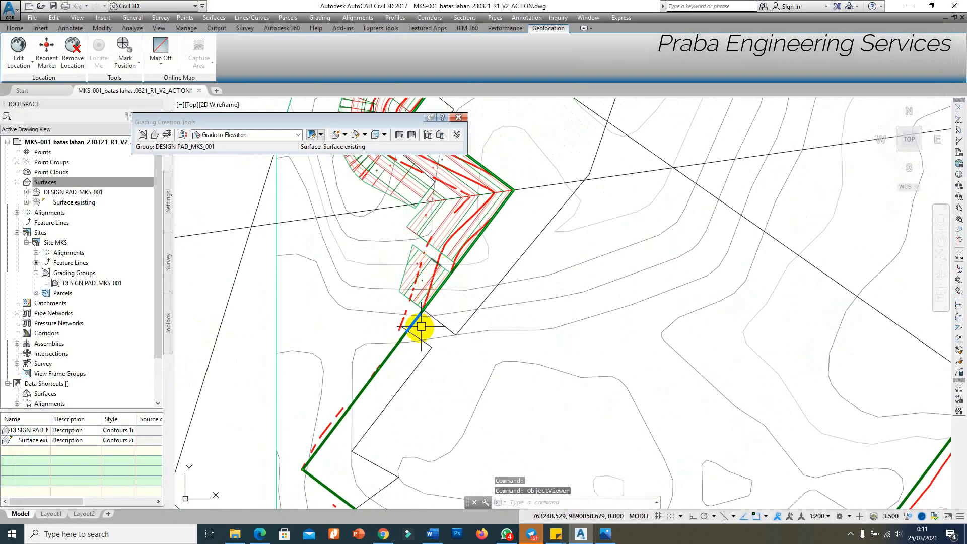
pyautogui.scroll(1, 449, 263)
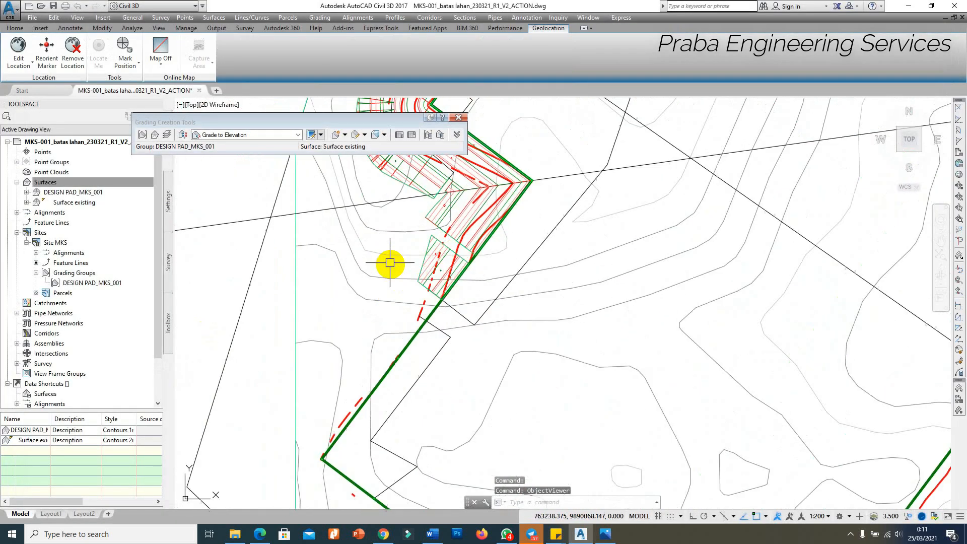
pyautogui.click(263, 135)
pyautogui.click(247, 171)
pyautogui.click(343, 136)
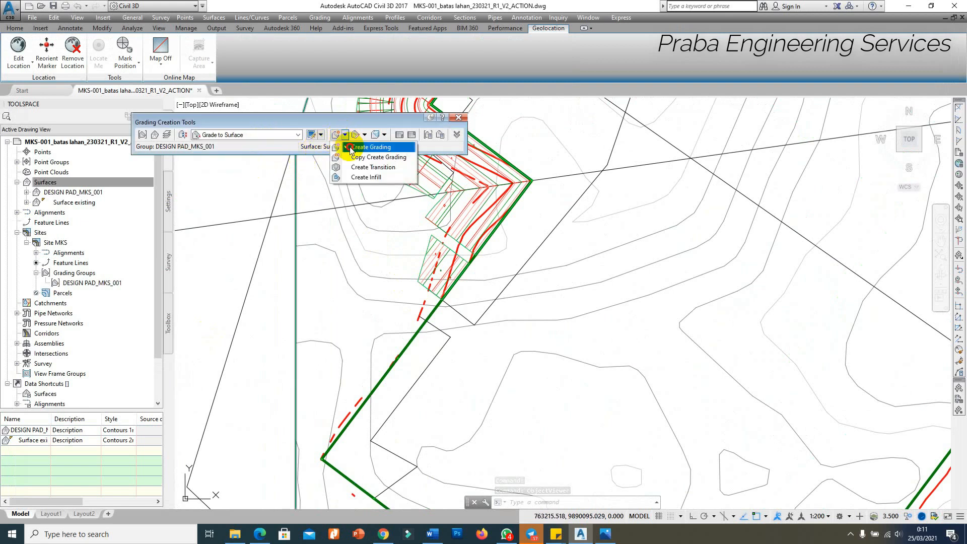
pyautogui.click(366, 146)
pyautogui.scroll(3, 429, 302)
pyautogui.click(439, 317)
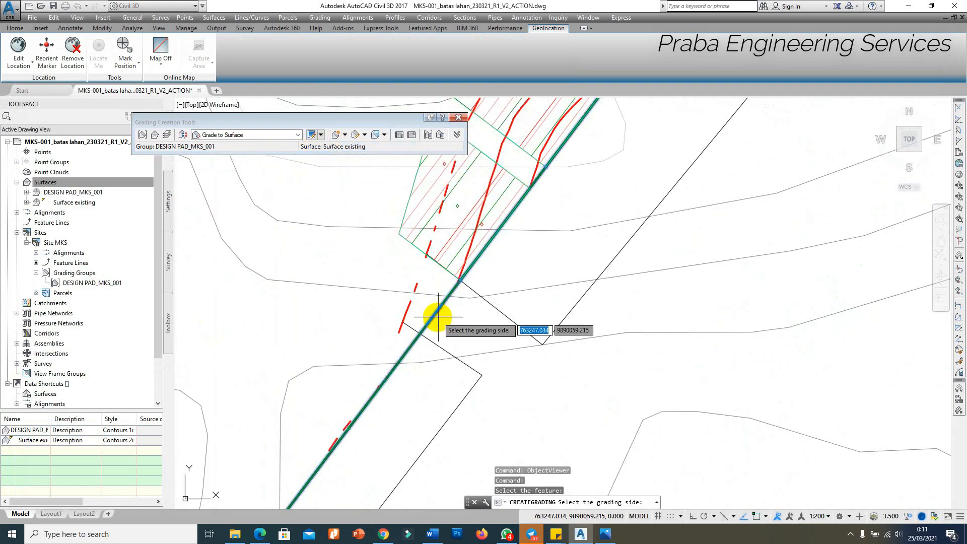
pyautogui.click(373, 274)
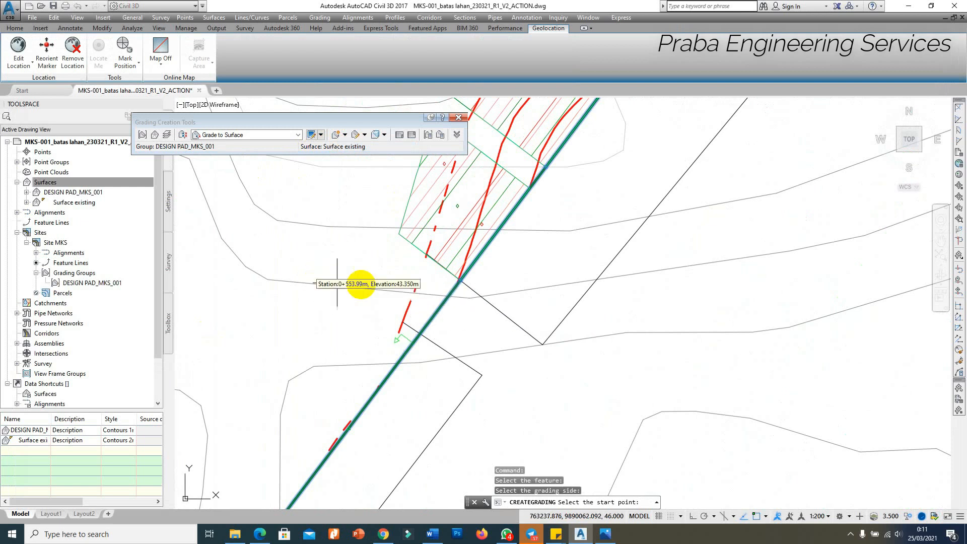
# Grade the outline from station 0+550.30 m around the corner to 0+607.14 m, accepting 1.00:1 cut and fill slopes.
pyautogui.scroll(4, 444, 282)
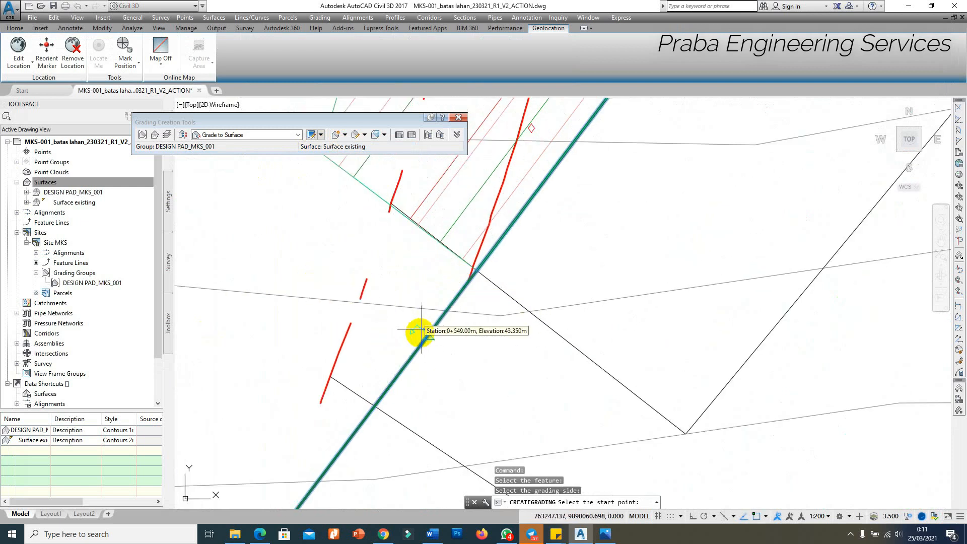
pyautogui.click(407, 357)
pyautogui.scroll(-4, 442, 308)
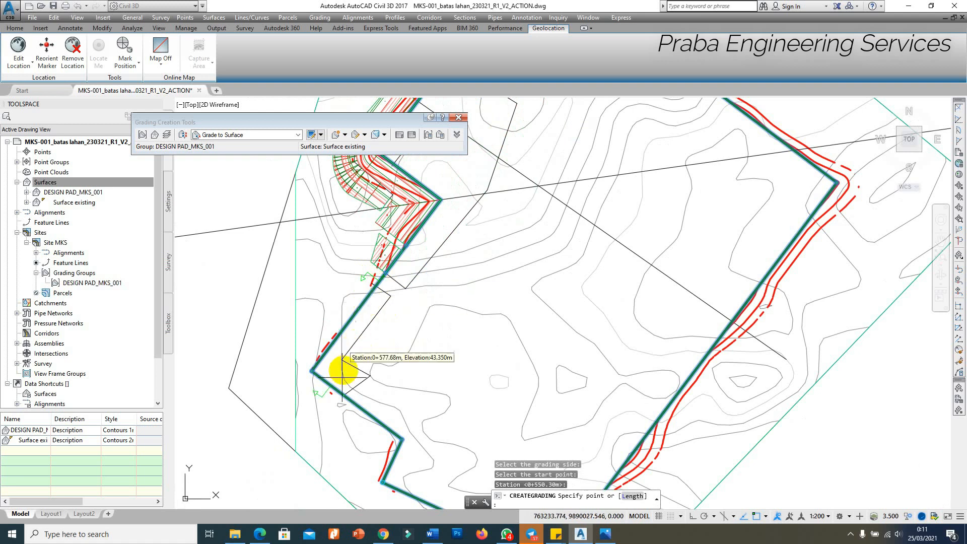
pyautogui.scroll(4, 343, 371)
pyautogui.click(348, 383)
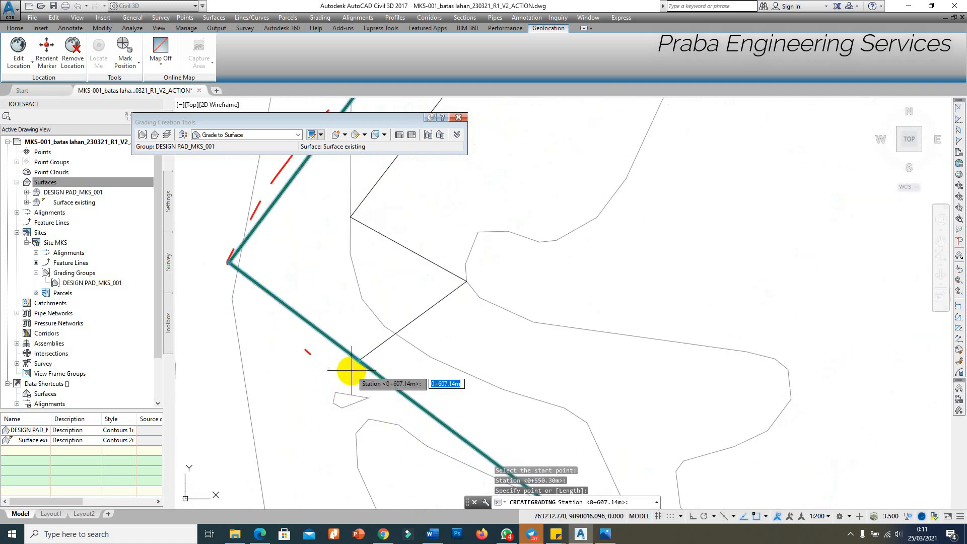
pyautogui.press('Return')
pyautogui.press('Return')
pyautogui.press('Return')
pyautogui.press('Return')
pyautogui.press('Return')
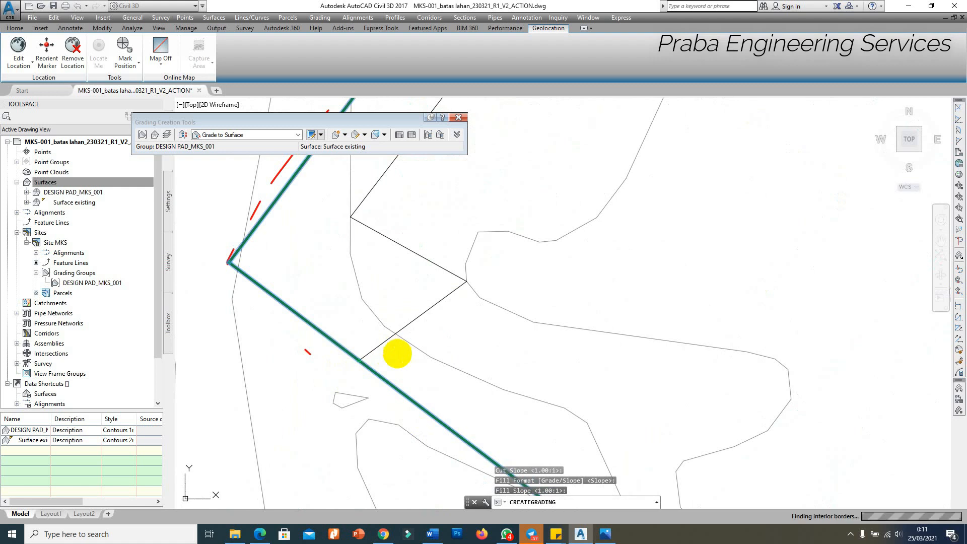
pyautogui.scroll(-4, 418, 371)
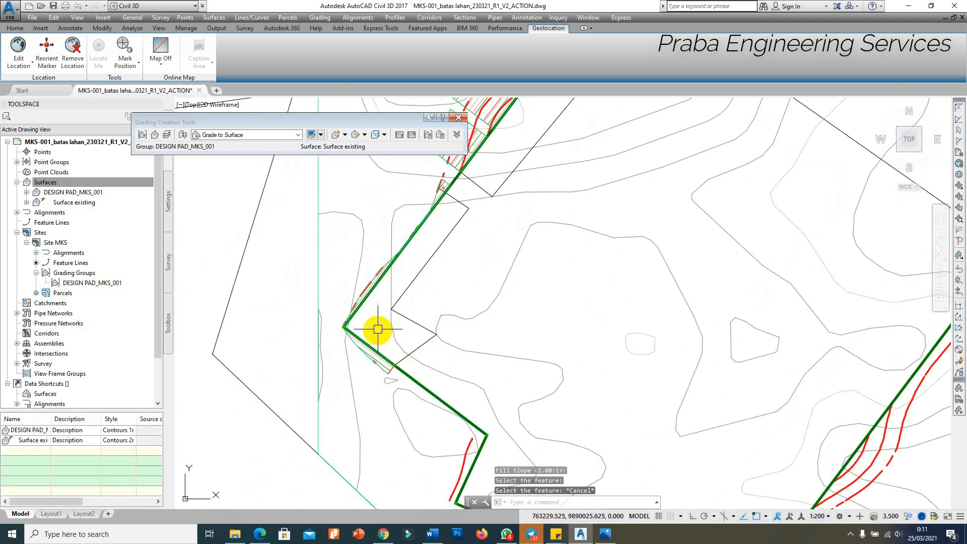
pyautogui.press('Escape')
# Inspect the DESIGN PAD_MKS_001 surface with the new slope grading in the Object Viewer.
pyautogui.scroll(6, 368, 376)
pyautogui.click(359, 372)
pyautogui.scroll(-5, 362, 376)
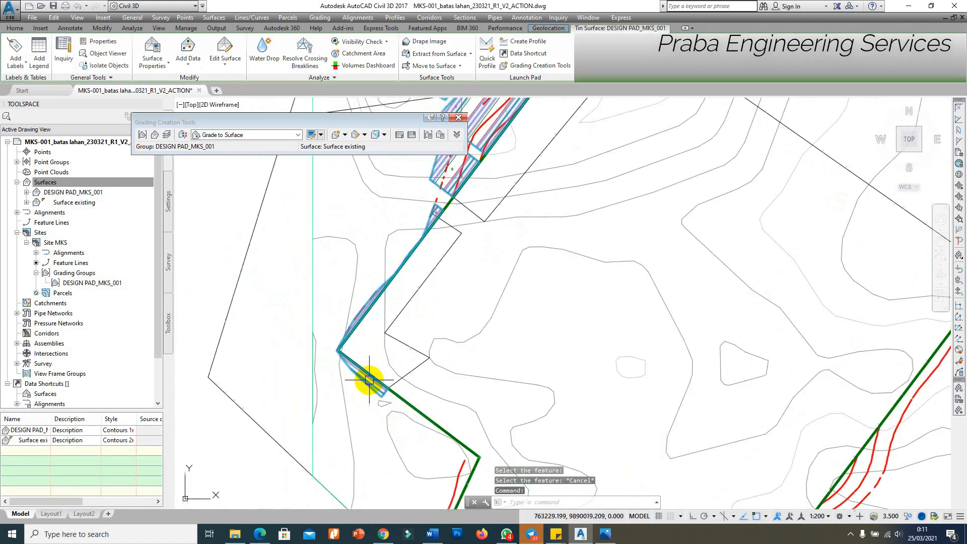
pyautogui.rightClick(450, 304)
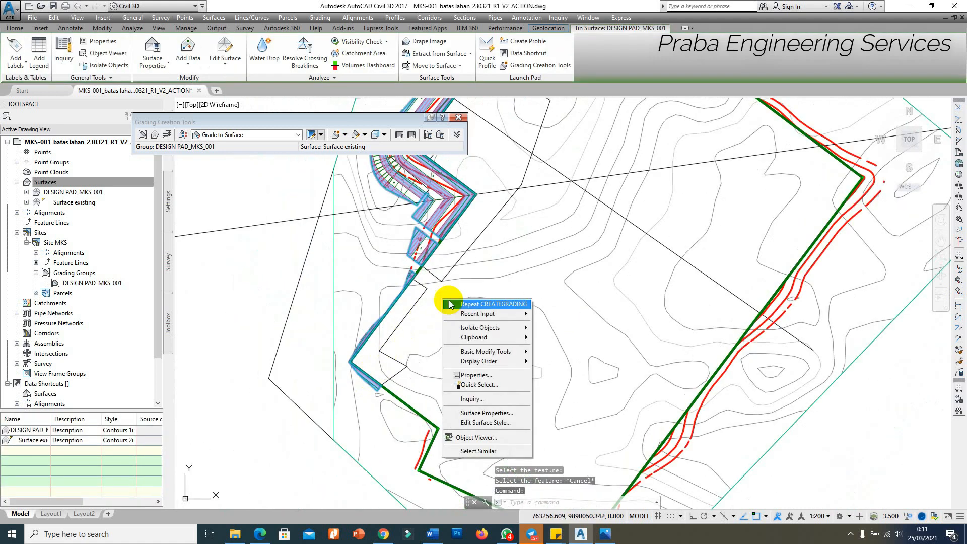
pyautogui.click(482, 439)
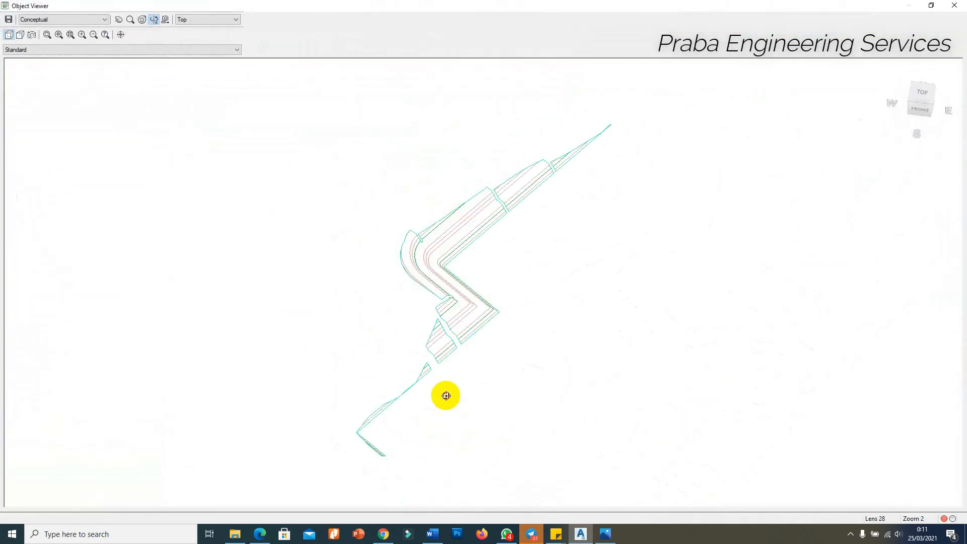
pyautogui.moveTo(445, 395); pyautogui.dragTo(483, 340)
pyautogui.moveTo(440, 367); pyautogui.dragTo(407, 354)
pyautogui.press('Escape')
pyautogui.press('Escape')
pyautogui.scroll(-1, 418, 257)
pyautogui.scroll(3, 429, 359)
pyautogui.scroll(1, 278, 266)
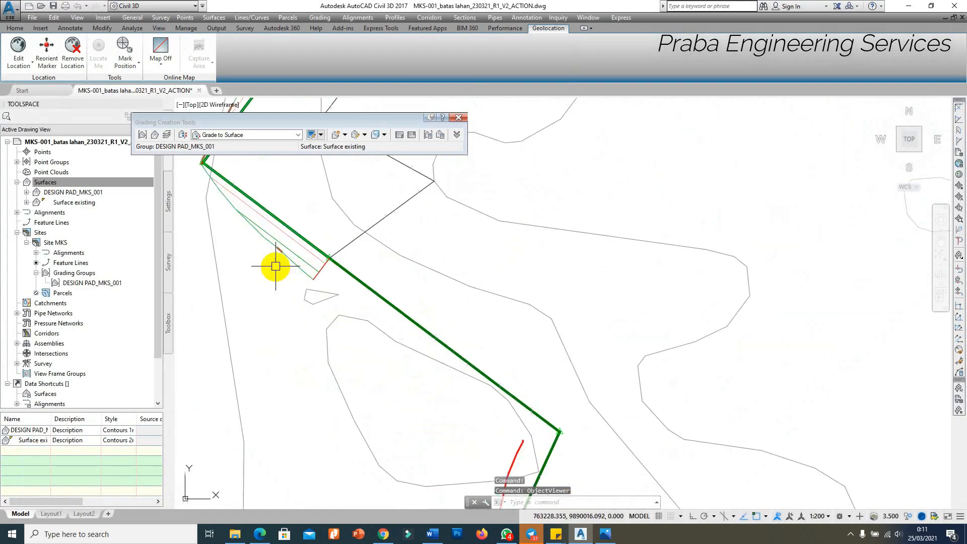
pyautogui.click(324, 263)
pyautogui.scroll(2, 325, 262)
pyautogui.press('Escape')
pyautogui.click(327, 263)
pyautogui.scroll(3, 331, 266)
pyautogui.scroll(-2, 372, 287)
pyautogui.scroll(2, 378, 295)
pyautogui.press('Escape')
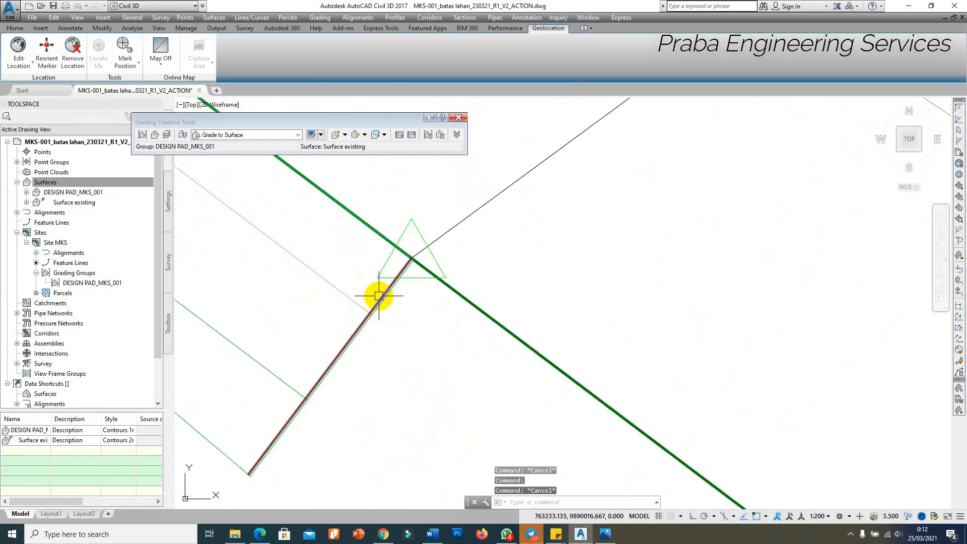
pyautogui.click(379, 296)
pyautogui.scroll(-3, 348, 242)
pyautogui.scroll(3, 352, 274)
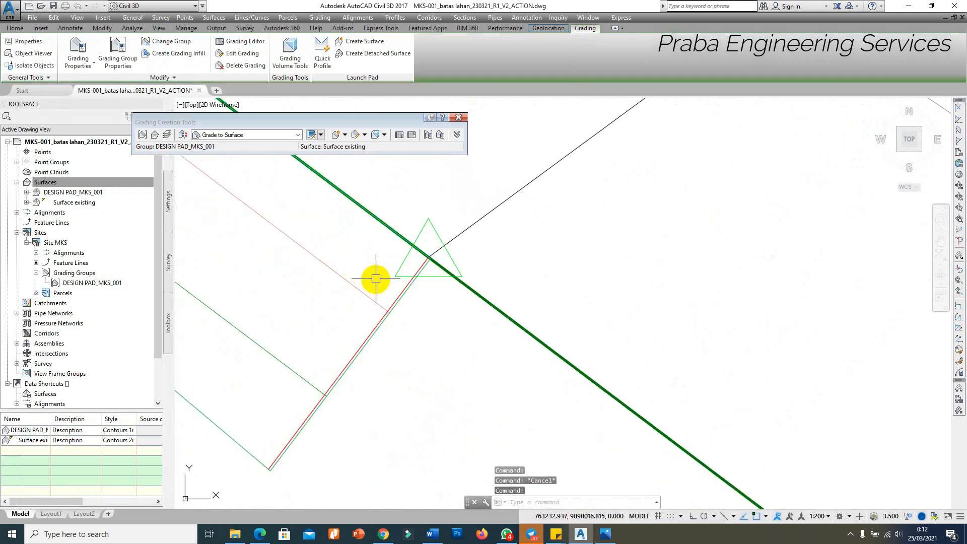
pyautogui.press('Escape')
# Stretch the end of the new grading along the pad outline, past the next corner onto the short edge.
pyautogui.scroll(3, 395, 302)
pyautogui.scroll(-7, 356, 225)
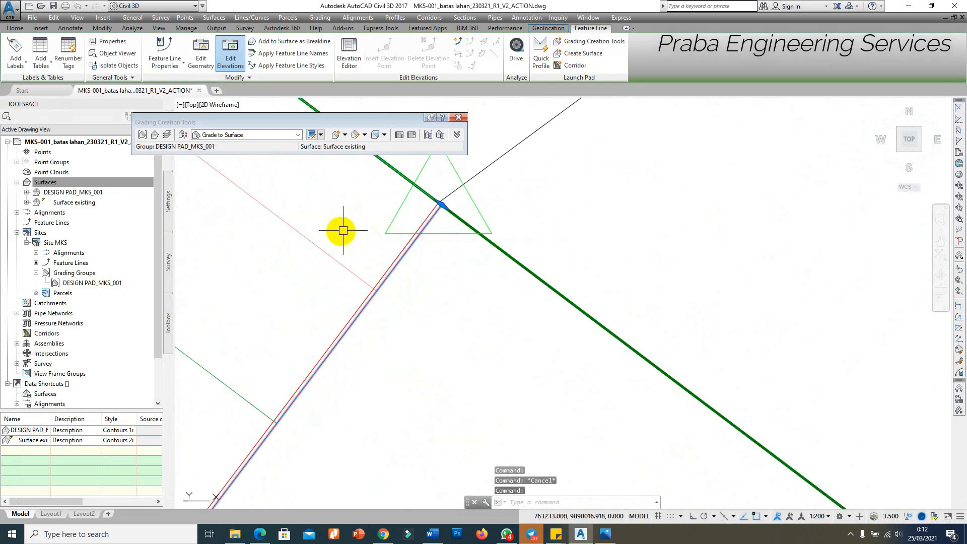
pyautogui.scroll(5, 386, 235)
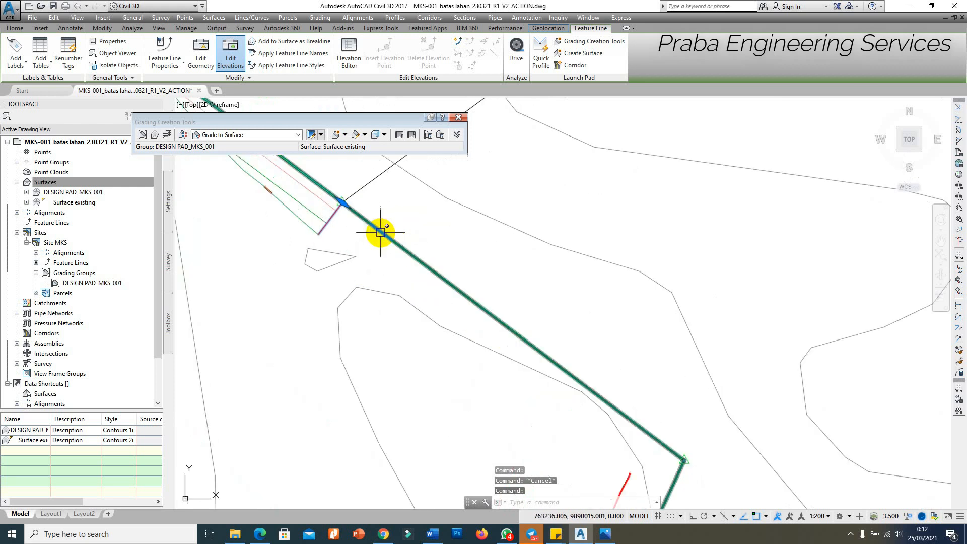
pyautogui.scroll(-4, 354, 209)
pyautogui.click(362, 201)
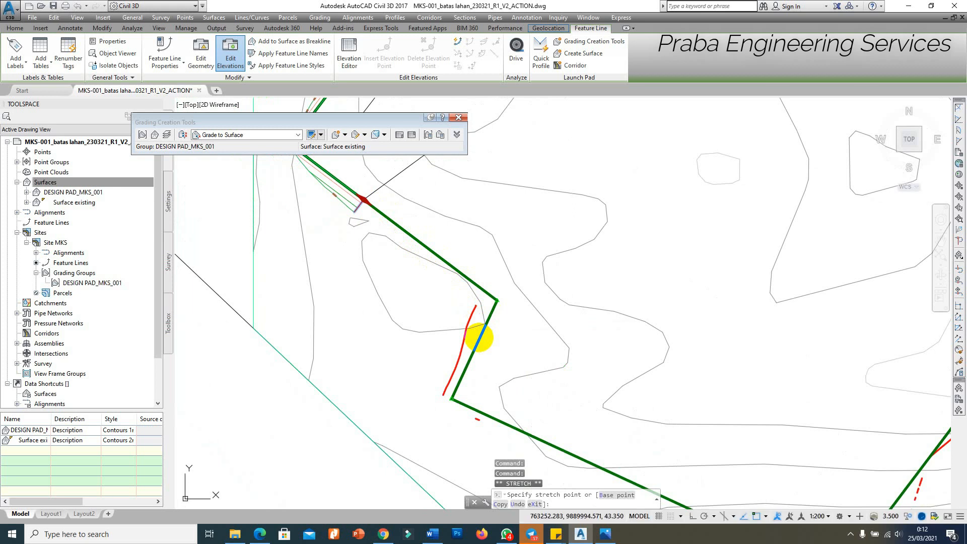
pyautogui.scroll(3, 461, 323)
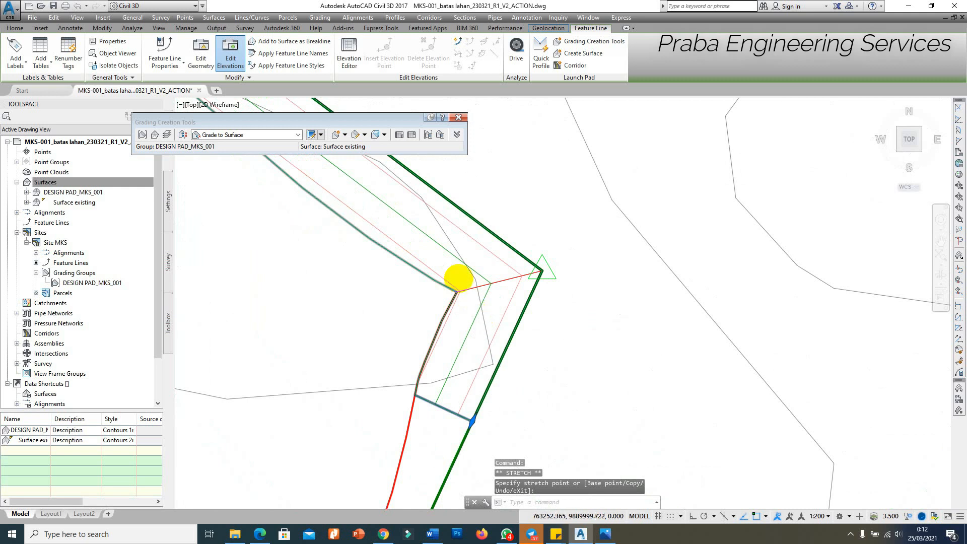
# Stretch the grading's end further around the following corner, along the long lower edge to just before the red slope line begins.
pyautogui.scroll(-3, 459, 276)
pyautogui.scroll(4, 476, 317)
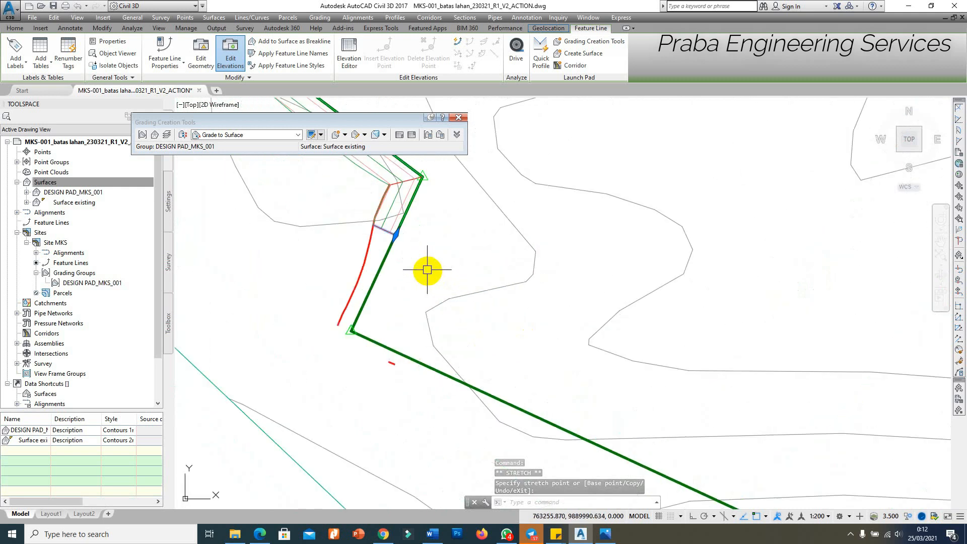
pyautogui.scroll(-3, 397, 235)
pyautogui.scroll(4, 524, 350)
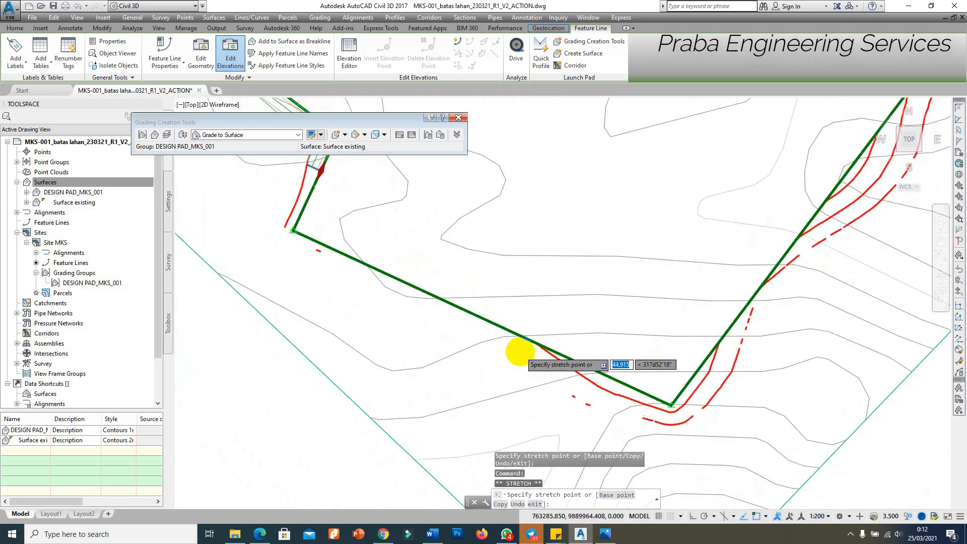
pyautogui.click(511, 327)
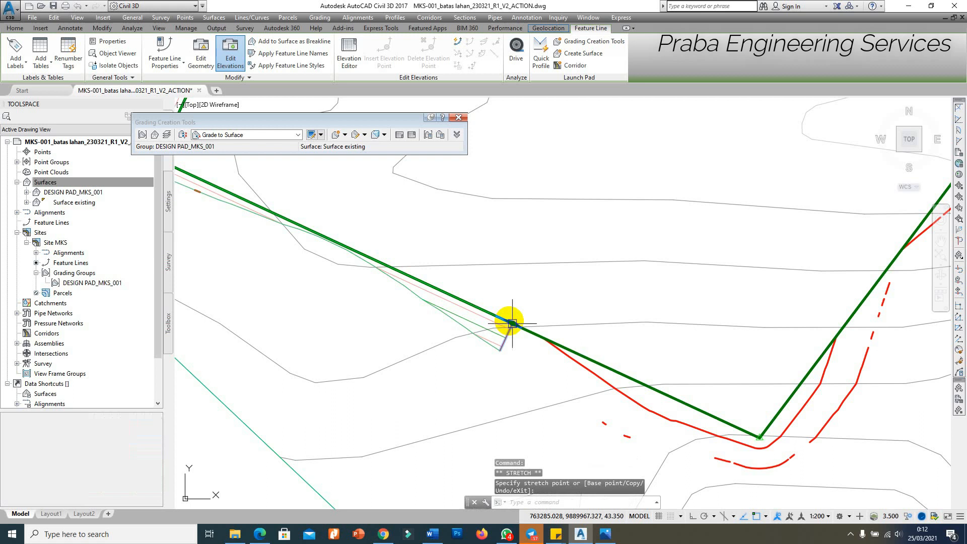
pyautogui.scroll(-2, 554, 358)
pyautogui.scroll(2, 554, 358)
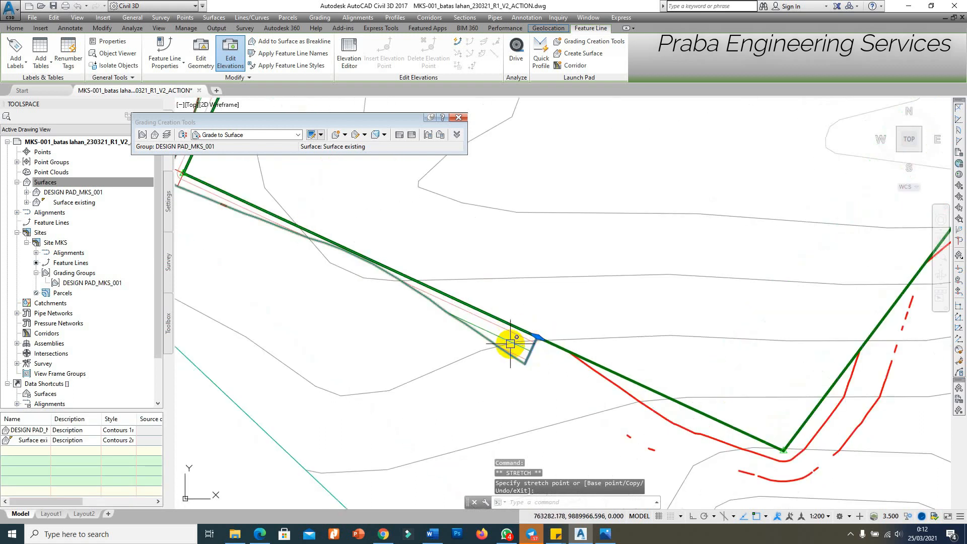
# View the DESIGN PAD_MKS_001 surface with the extended grading in the Object Viewer.
pyautogui.press('Escape')
pyautogui.click(505, 338)
pyautogui.rightClick(507, 342)
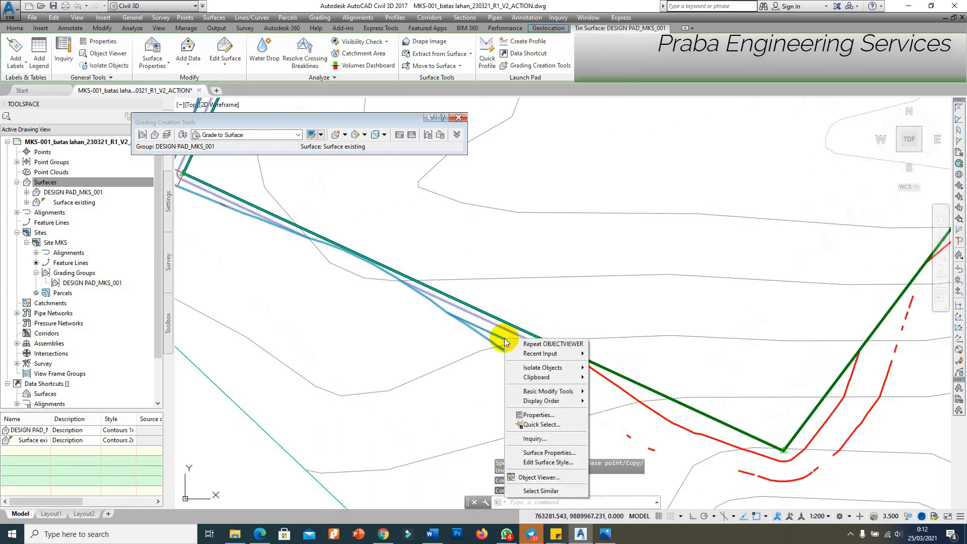
pyautogui.click(536, 477)
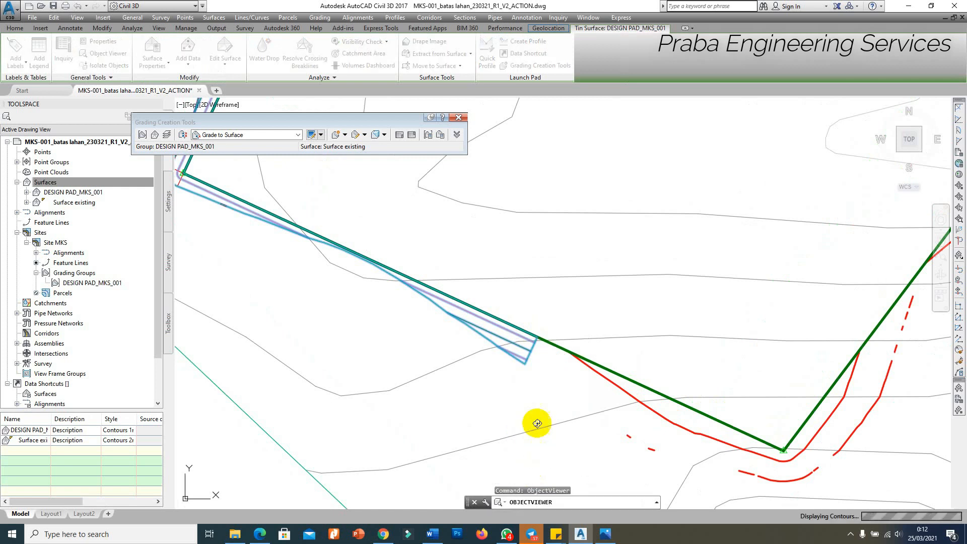
pyautogui.moveTo(481, 298); pyautogui.dragTo(456, 328)
pyautogui.press('Escape')
# Look over the whole pad outline to check which edges are graded and which still need slopes.
pyautogui.scroll(-2, 512, 261)
pyautogui.scroll(2, 521, 304)
pyautogui.scroll(-5, 509, 307)
pyautogui.scroll(-3, 620, 267)
pyautogui.scroll(8, 675, 212)
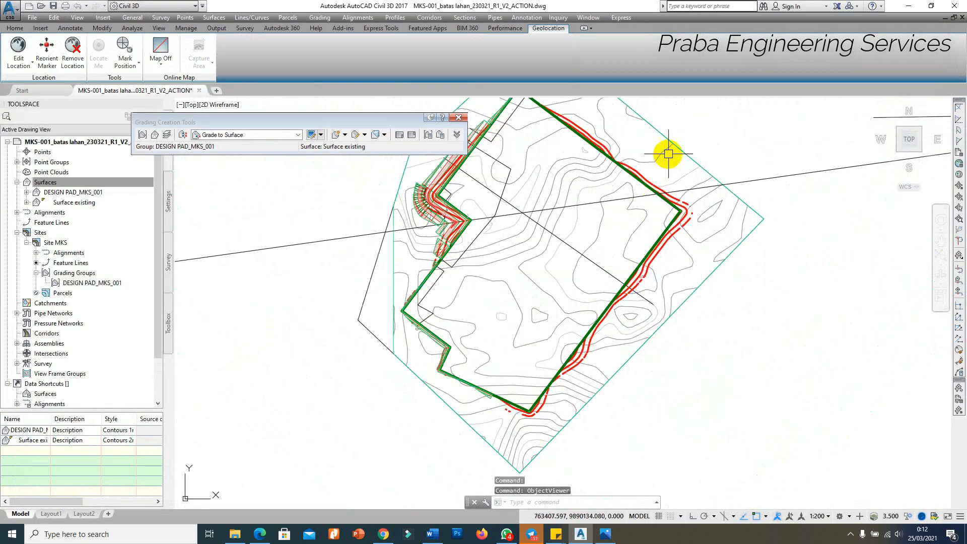
pyautogui.scroll(2, 566, 162)
pyautogui.scroll(-5, 665, 259)
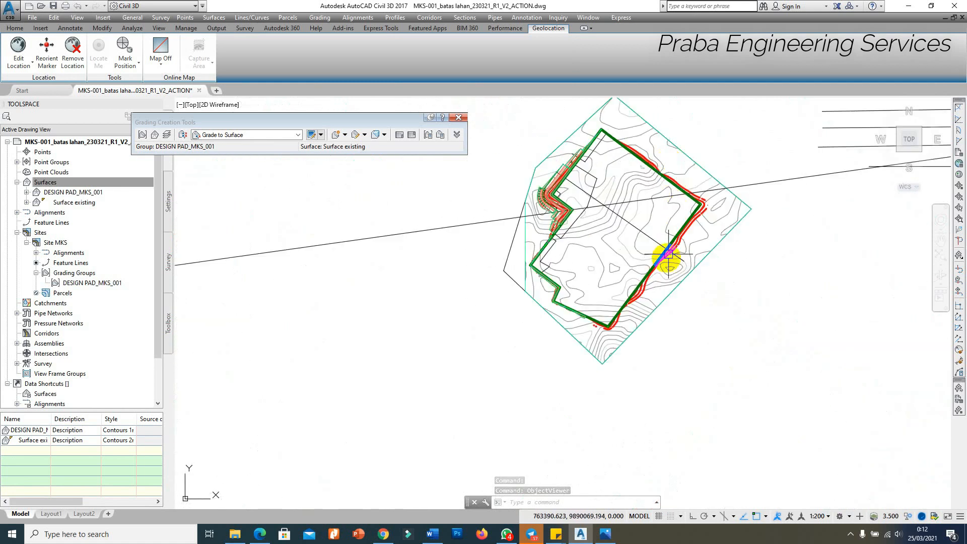
pyautogui.scroll(5, 544, 393)
pyautogui.scroll(3, 373, 279)
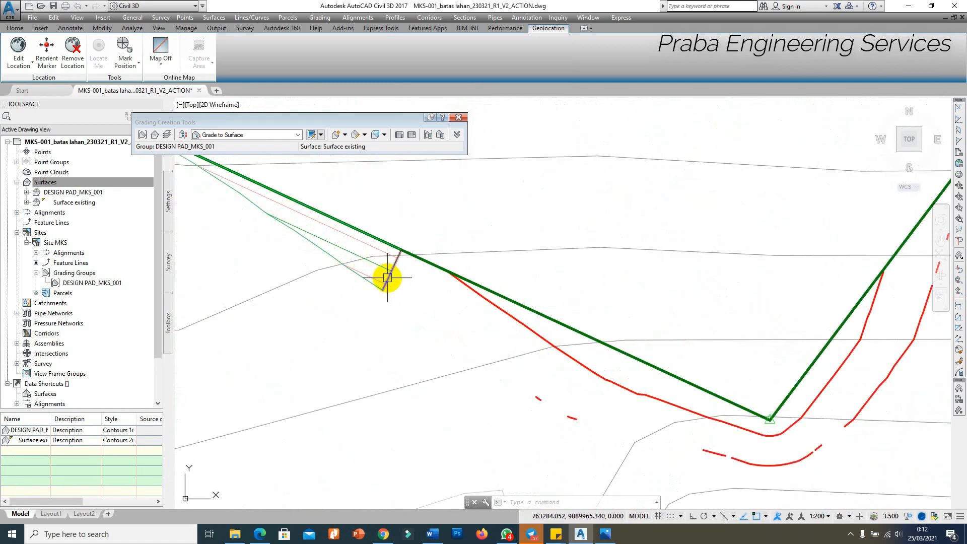
# Stretch the grading's end along the long lower edge to just short of the pad's lowest corner.
pyautogui.click(404, 258)
pyautogui.click(401, 248)
pyautogui.scroll(-2, 443, 274)
pyautogui.scroll(2, 501, 317)
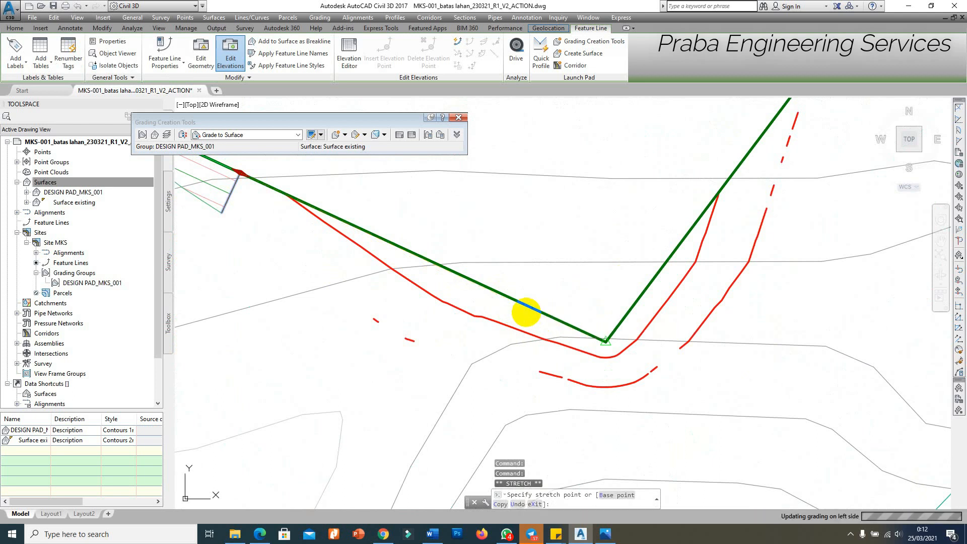
pyautogui.click(527, 309)
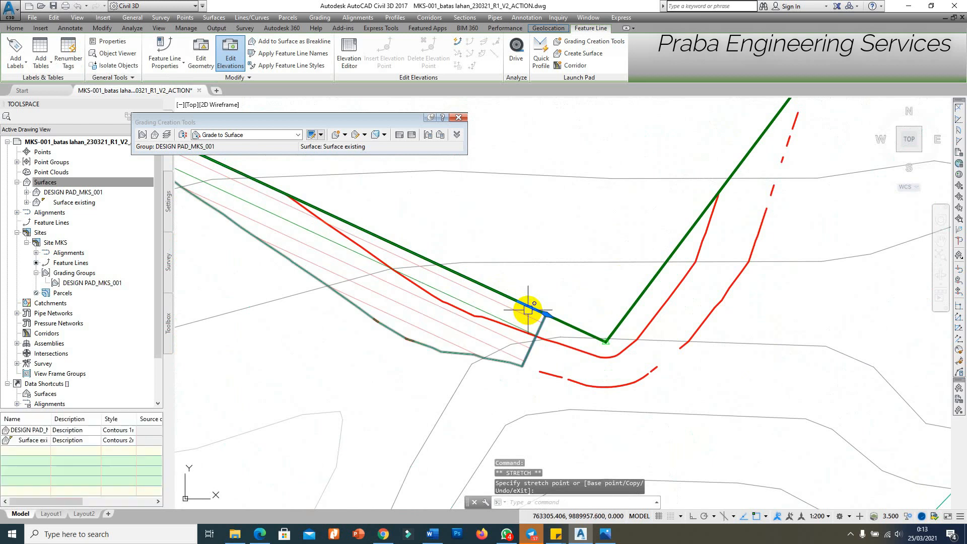
pyautogui.press('Escape')
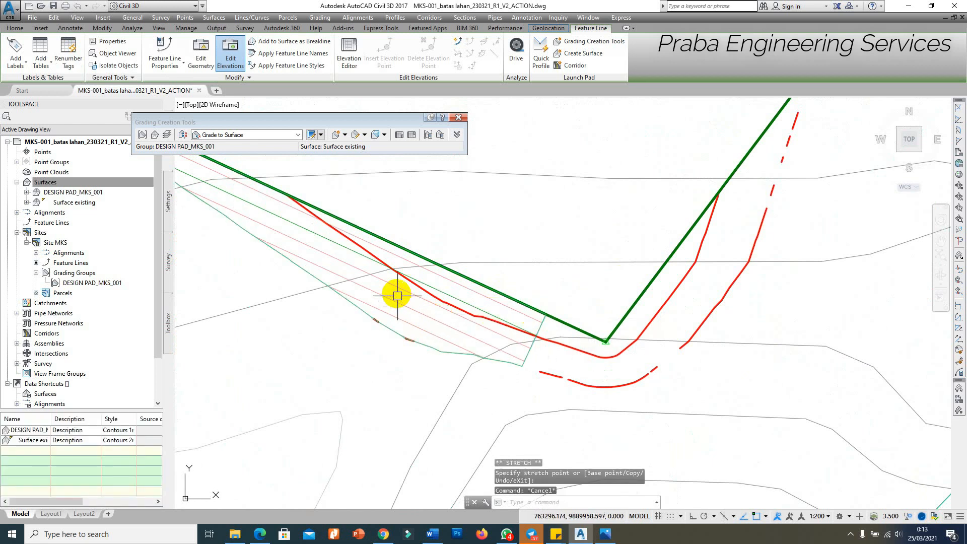
# Inspect the DESIGN PAD_MKS_001 surface in the Object Viewer, orbiting to check the slopes along the pad's southwestern edges.
pyautogui.click(396, 291)
pyautogui.rightClick(398, 296)
pyautogui.click(434, 429)
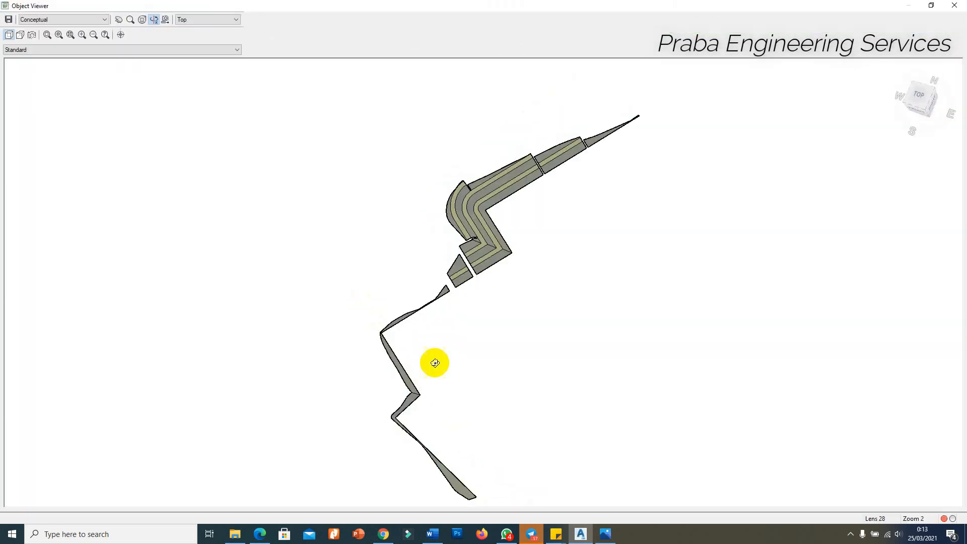
pyautogui.moveTo(433, 363); pyautogui.dragTo(339, 305)
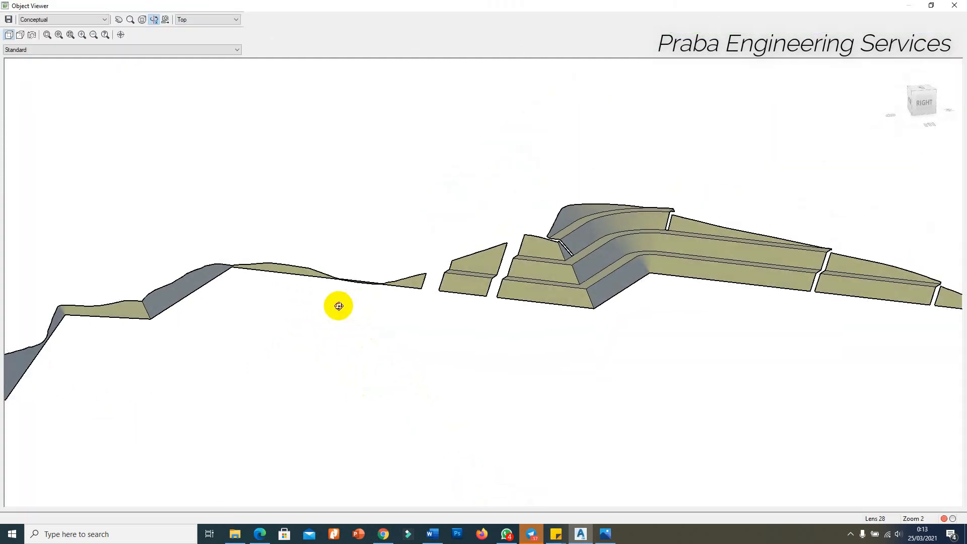
pyautogui.moveTo(380, 280); pyautogui.dragTo(221, 323)
pyautogui.scroll(2, 194, 333)
pyautogui.scroll(-2, 188, 332)
pyautogui.press('Escape')
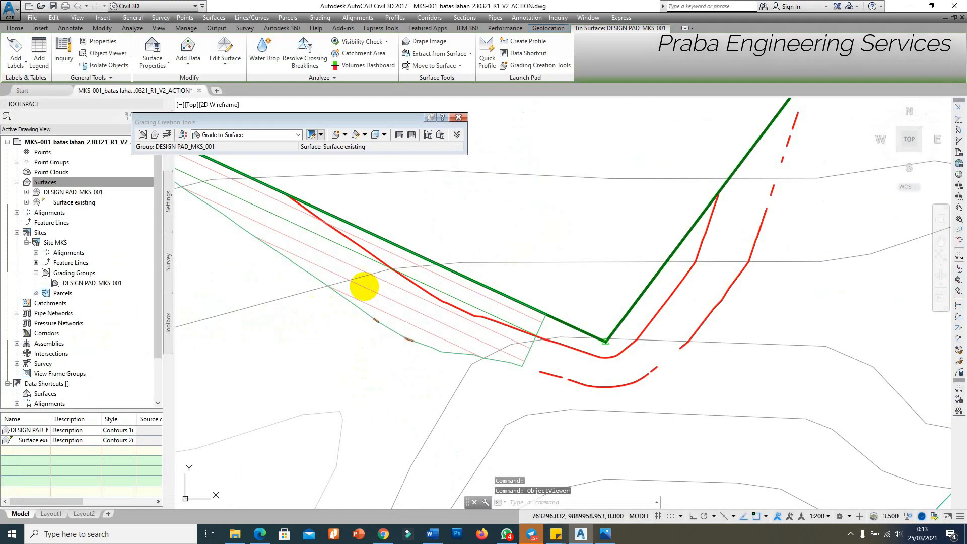
pyautogui.scroll(-1, 391, 285)
pyautogui.scroll(1, 421, 320)
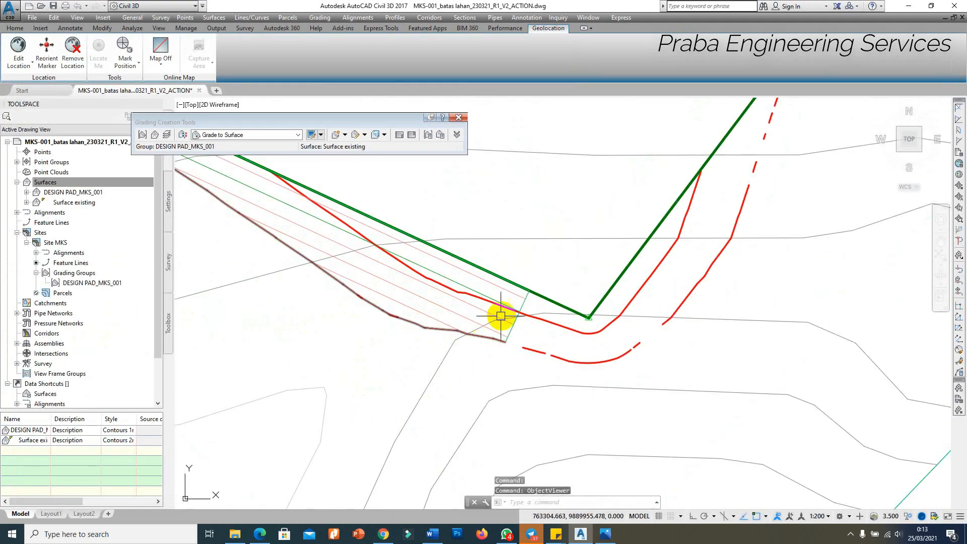
pyautogui.click(525, 303)
pyautogui.click(525, 303)
pyautogui.scroll(4, 508, 287)
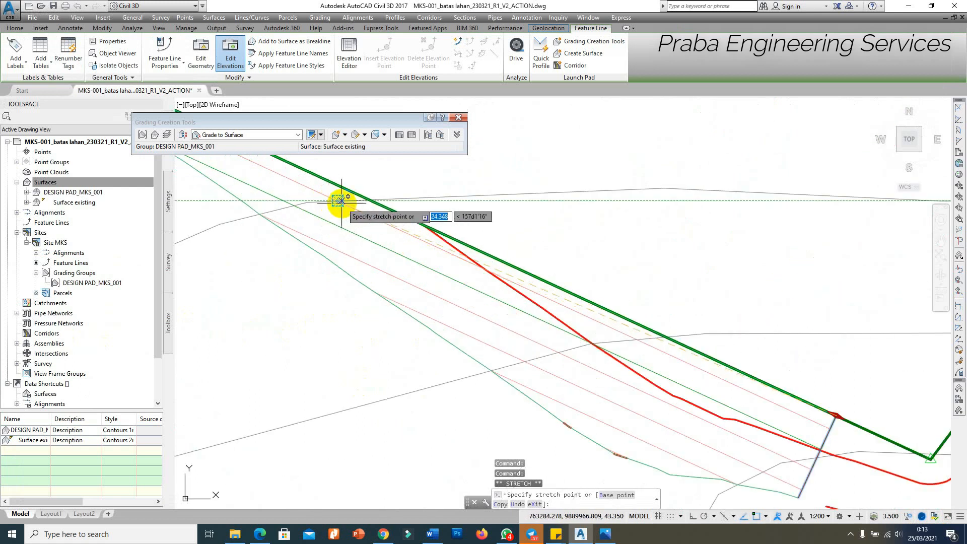
pyautogui.scroll(-3, 341, 201)
pyautogui.press('Escape')
pyautogui.press('Escape')
pyautogui.press('Escape')
# Identify the elevations of a point on the southern pad edge and a point opposite it on the slope's outer line.
pyautogui.scroll(3, 387, 221)
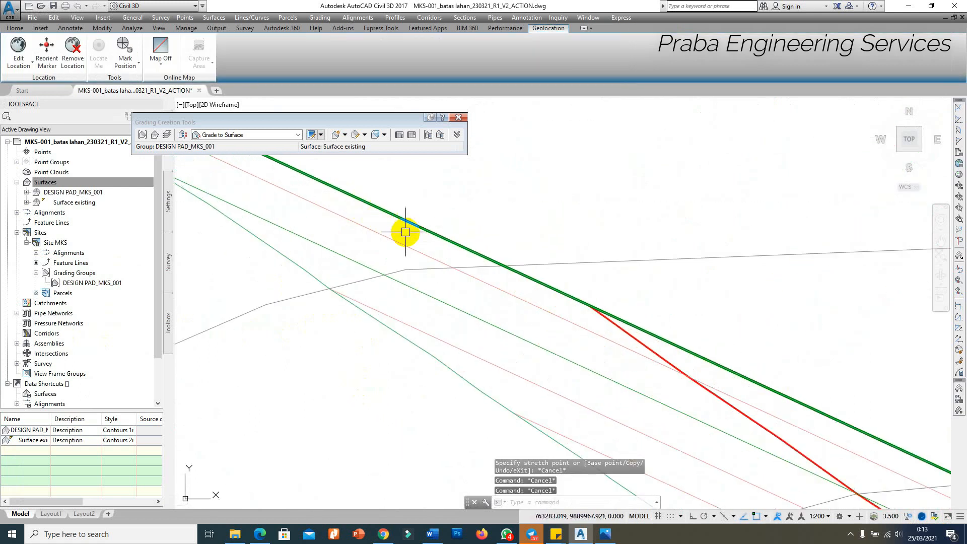
pyautogui.write('ID')
pyautogui.press('Return')
pyautogui.click(420, 224)
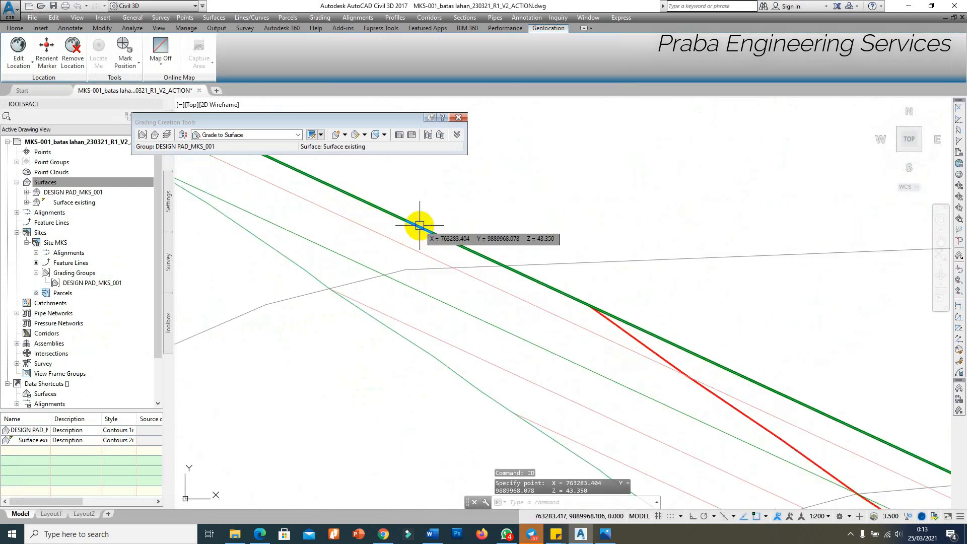
pyautogui.press('Return')
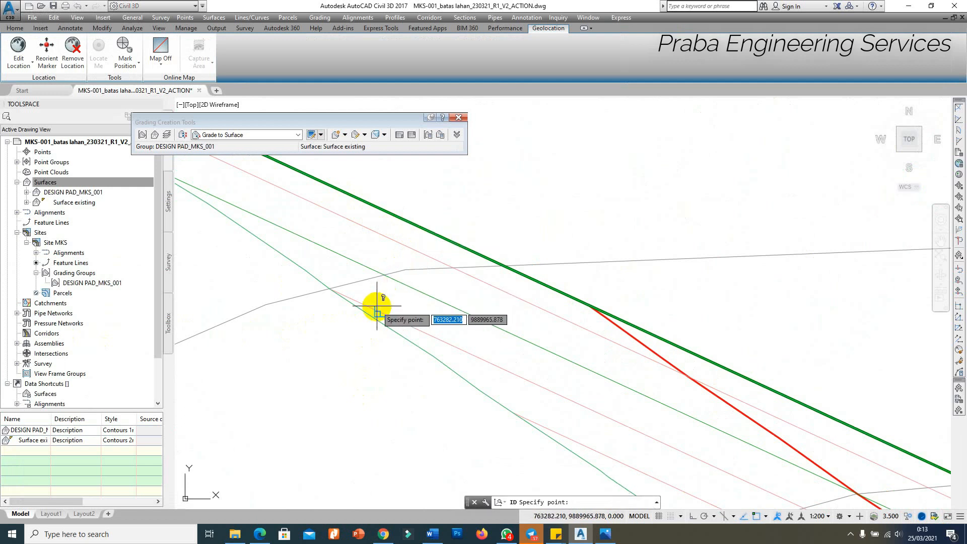
pyautogui.click(377, 311)
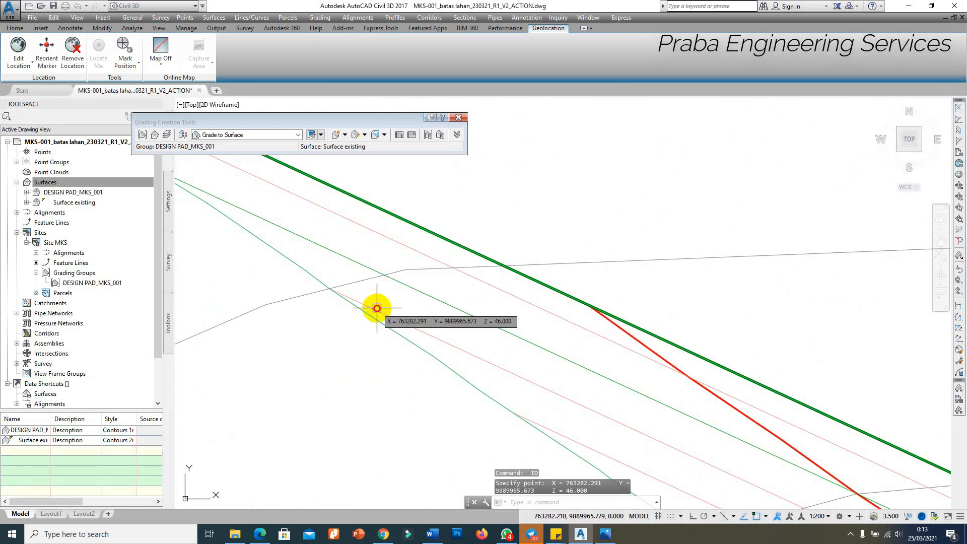
pyautogui.click(369, 311)
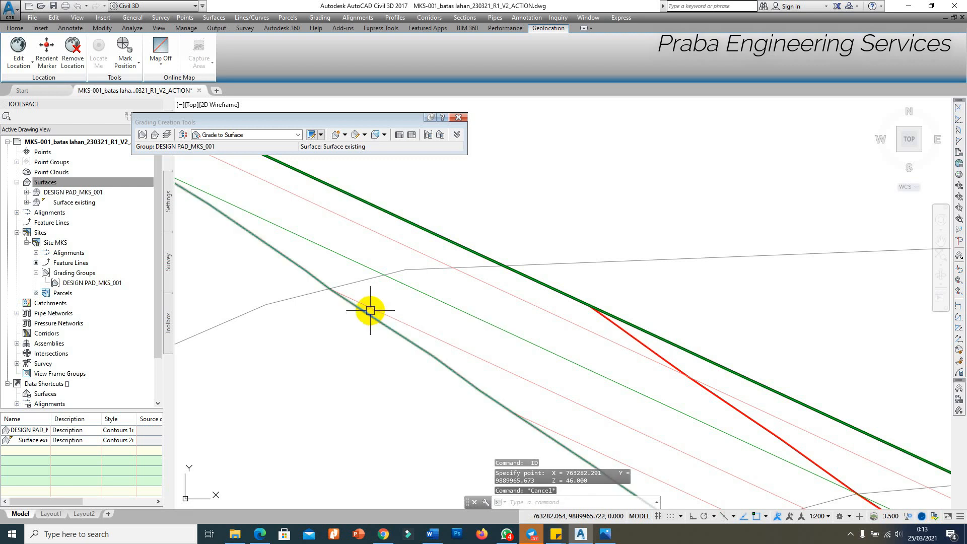
# Draw a marker polyline across the southern grading through the checked points, just before the red slope line begins.
pyautogui.scroll(-4, 398, 274)
pyautogui.press('Escape')
pyautogui.press('Escape')
pyautogui.write('P')
pyautogui.click(410, 236)
pyautogui.click(381, 309)
pyautogui.press('Escape')
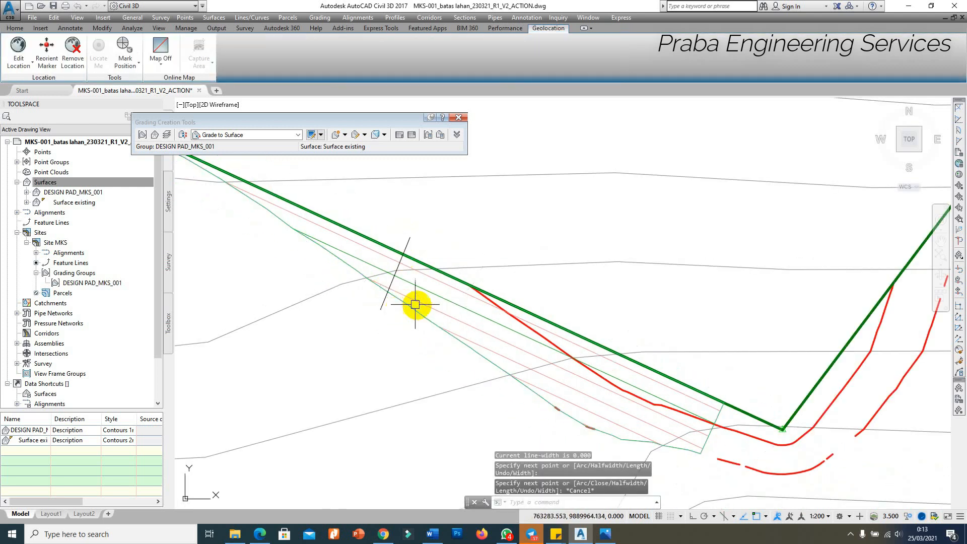
# Stretch the grading's end back to where the marker polyline crosses the pad edge, and erase the marker.
pyautogui.click(707, 431)
pyautogui.click(427, 266)
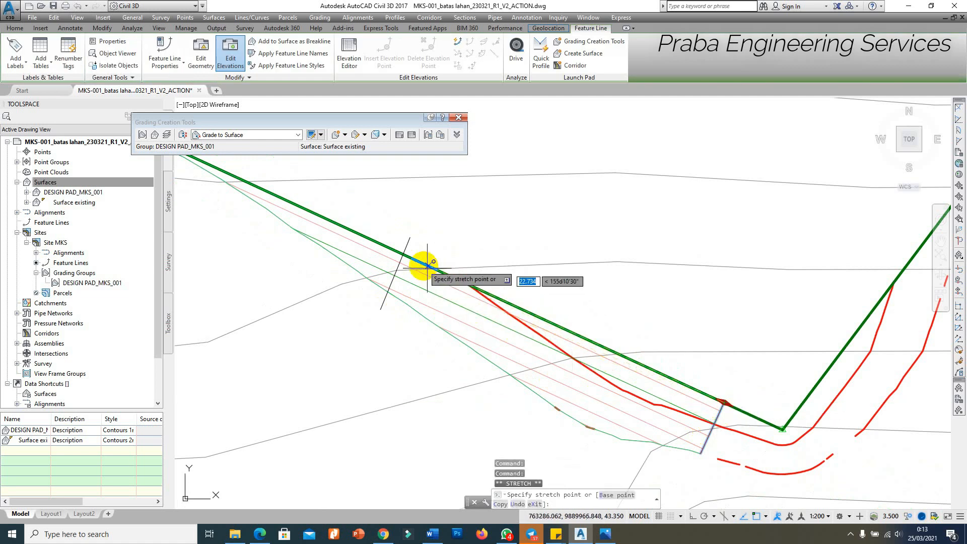
pyautogui.click(406, 253)
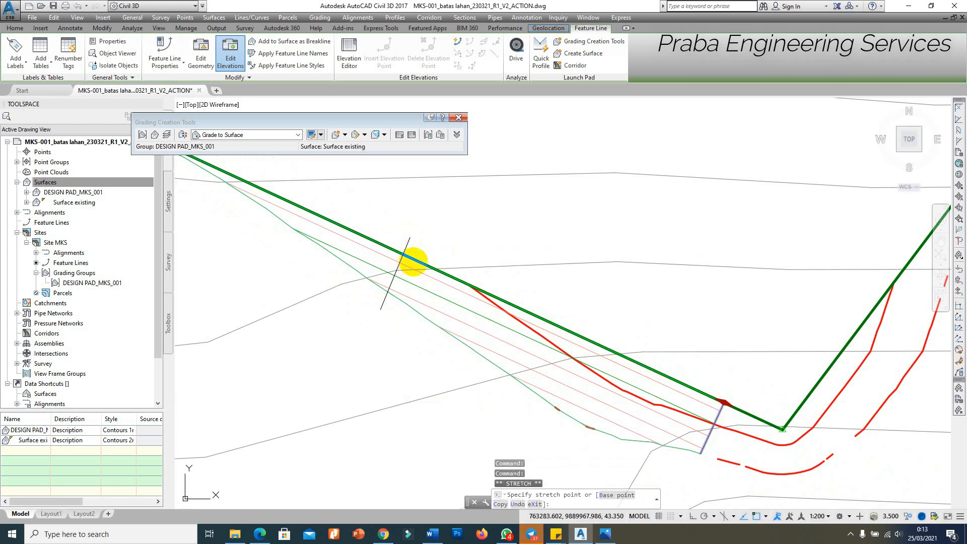
pyautogui.click(405, 255)
pyautogui.write('E')
pyautogui.press('Return')
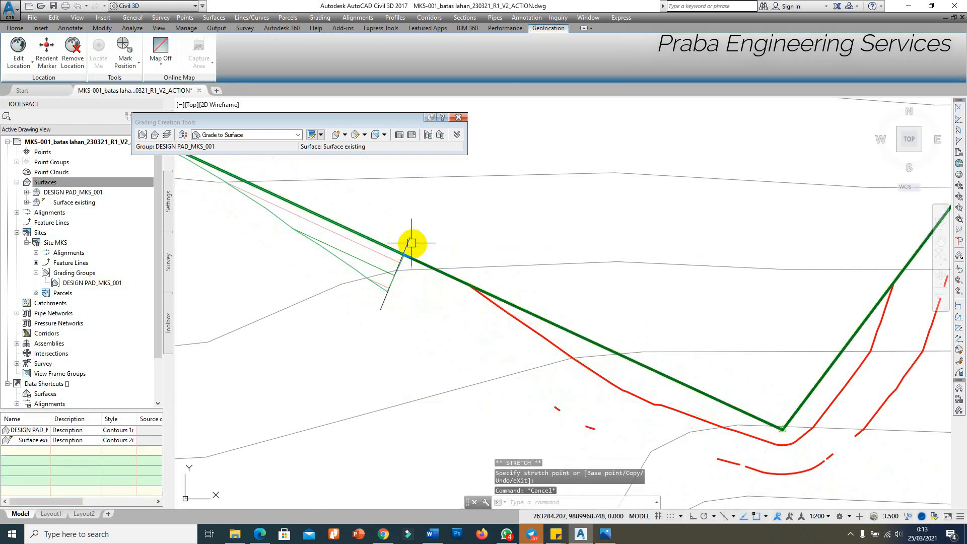
# Look along the pad's northeastern edge and northern corner to locate the other open end of the gradings.
pyautogui.scroll(-6, 403, 251)
pyautogui.scroll(5, 384, 177)
pyautogui.scroll(-4, 442, 216)
pyautogui.scroll(4, 456, 237)
pyautogui.scroll(-3, 487, 230)
pyautogui.scroll(7, 489, 230)
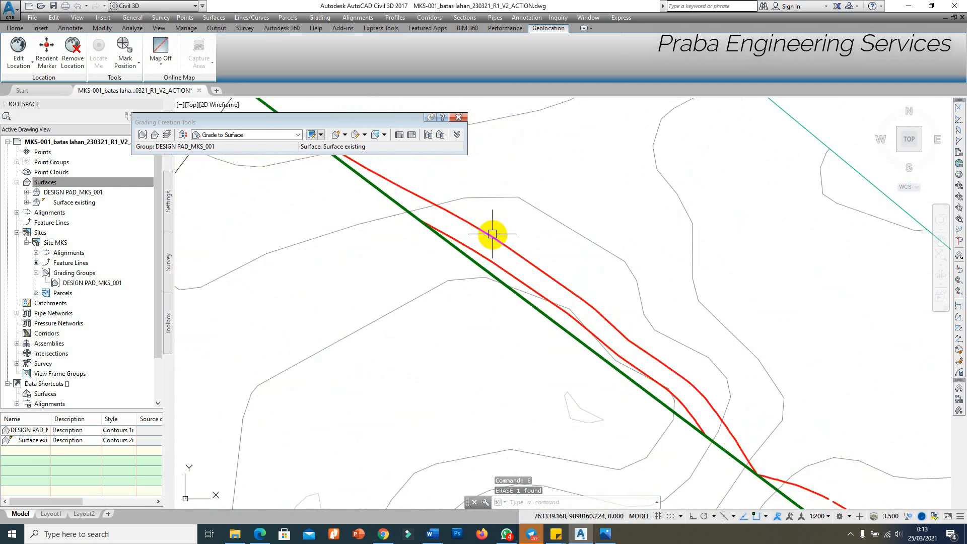
pyautogui.scroll(-3, 521, 277)
pyautogui.scroll(4, 379, 232)
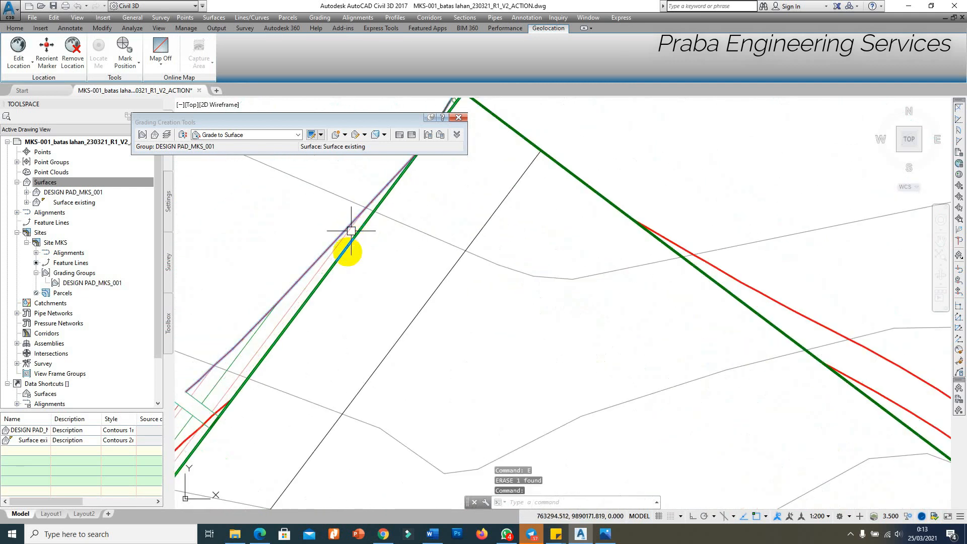
pyautogui.click(351, 231)
pyautogui.scroll(-4, 382, 188)
pyautogui.scroll(4, 429, 293)
pyautogui.press('Escape')
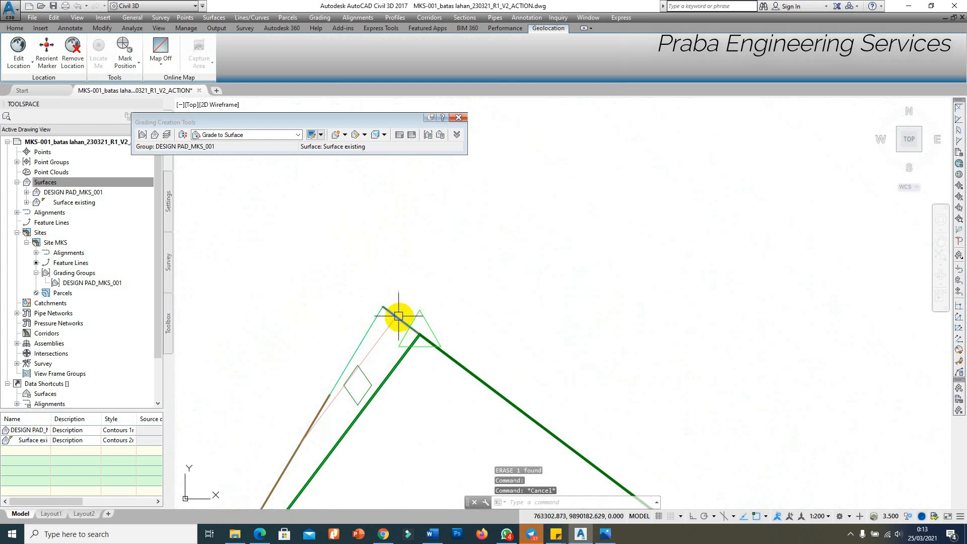
# Stretch the grading's end from the northern corner along the northeastern edge to just past where the red slope lines meet the pad.
pyautogui.click(410, 326)
pyautogui.click(416, 332)
pyautogui.scroll(-4, 416, 244)
pyautogui.scroll(1, 602, 390)
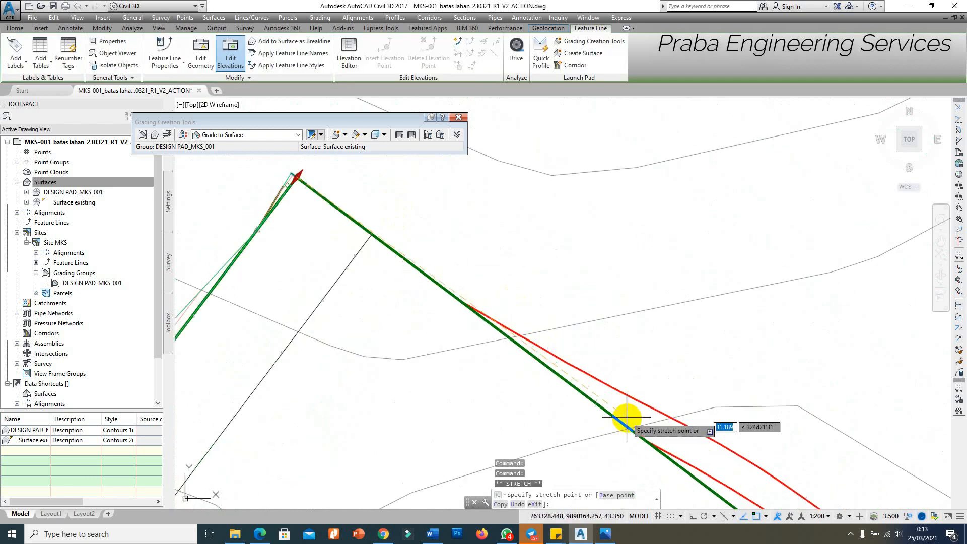
pyautogui.scroll(-2, 525, 297)
pyautogui.scroll(-4, 675, 371)
pyautogui.scroll(4, 691, 410)
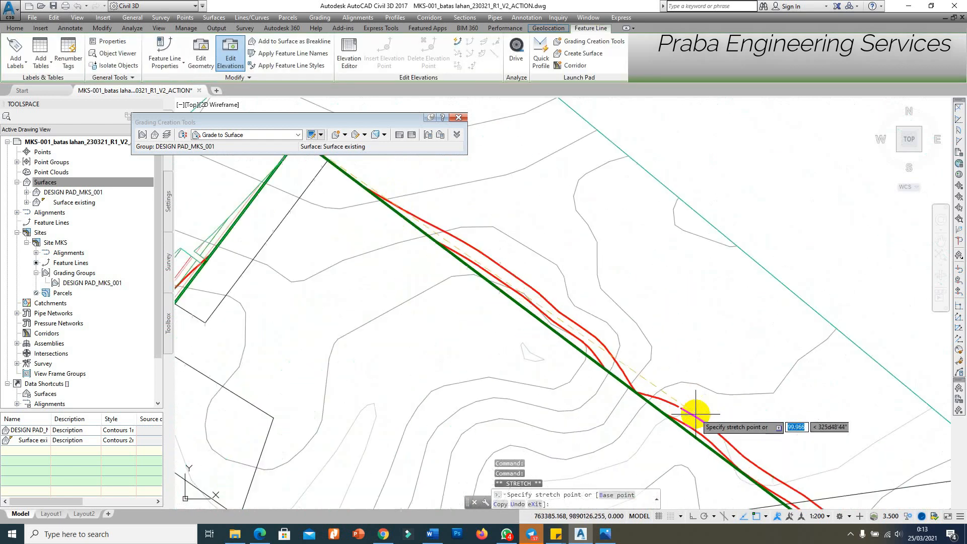
pyautogui.scroll(-5, 665, 352)
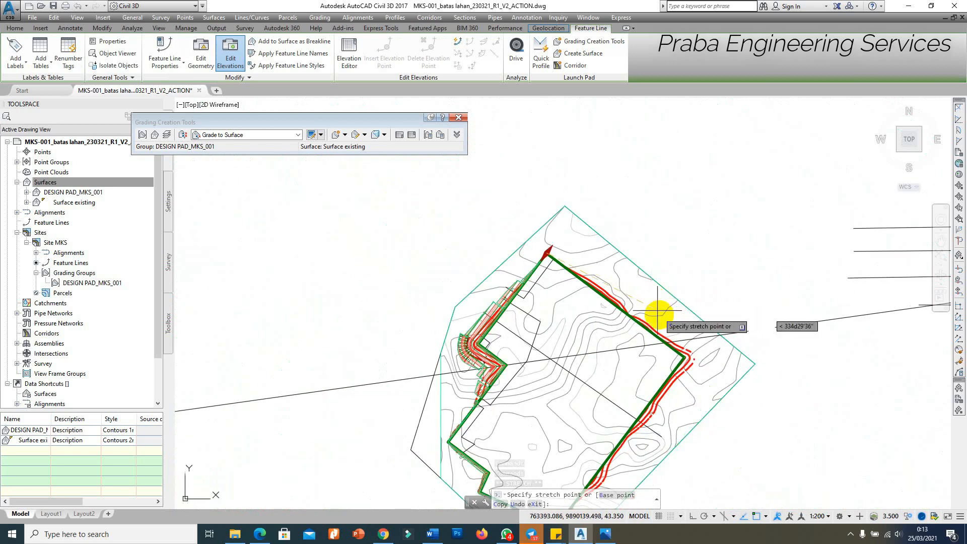
pyautogui.scroll(1, 630, 393)
pyautogui.scroll(3, 620, 434)
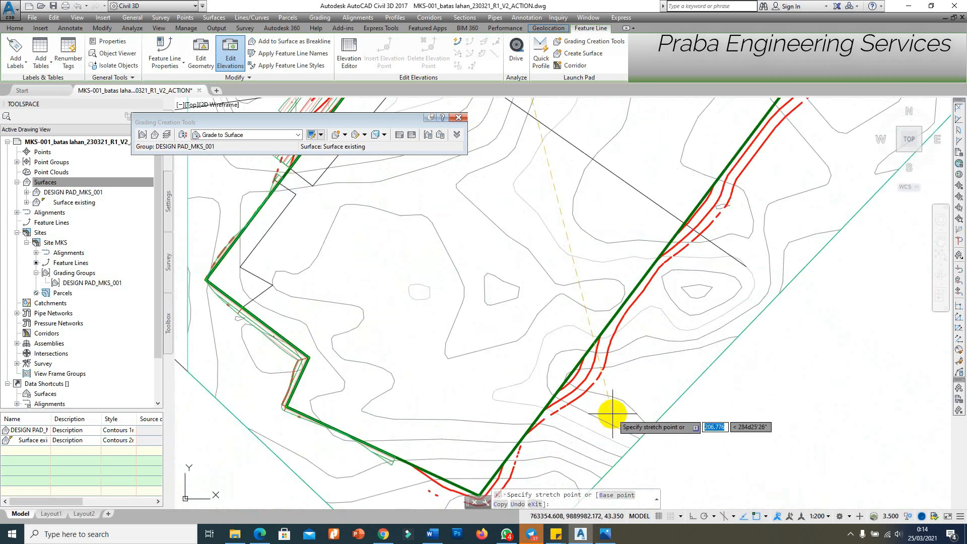
pyautogui.scroll(-5, 612, 414)
pyautogui.scroll(5, 630, 307)
pyautogui.click(595, 293)
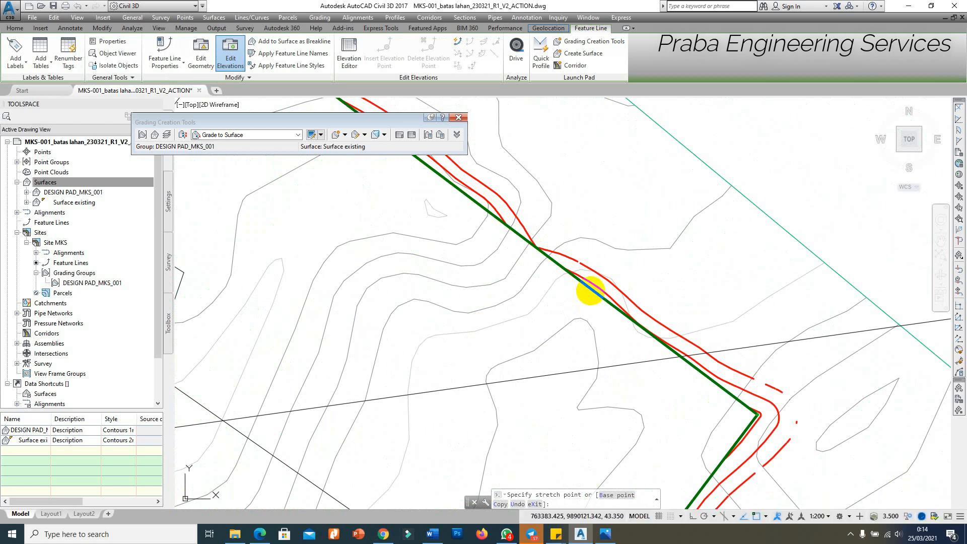
pyautogui.scroll(-1, 625, 317)
pyautogui.scroll(1, 524, 247)
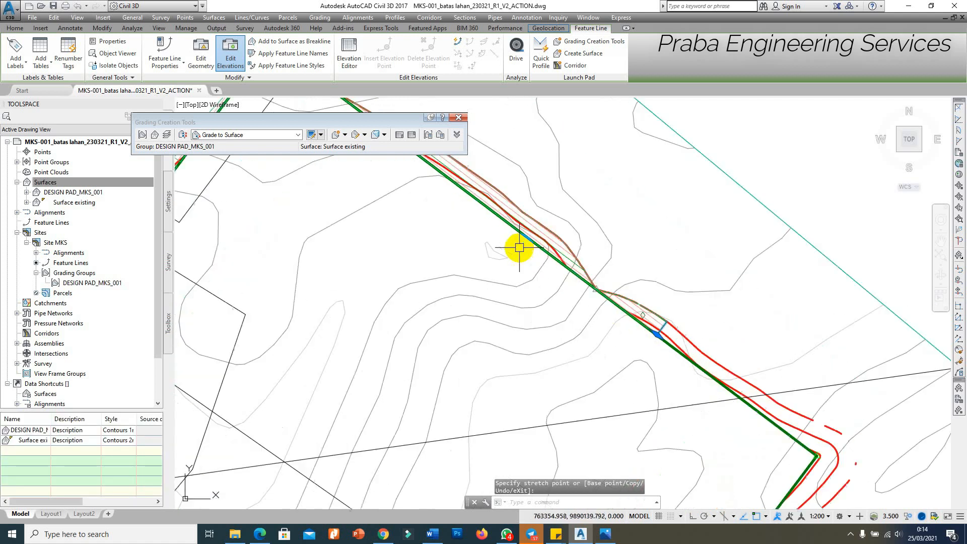
# View the surface with the extended northeastern grading in the Object Viewer, orbiting and zooming in on the new slope.
pyautogui.rightClick(505, 259)
pyautogui.click(517, 216)
pyautogui.scroll(2, 516, 215)
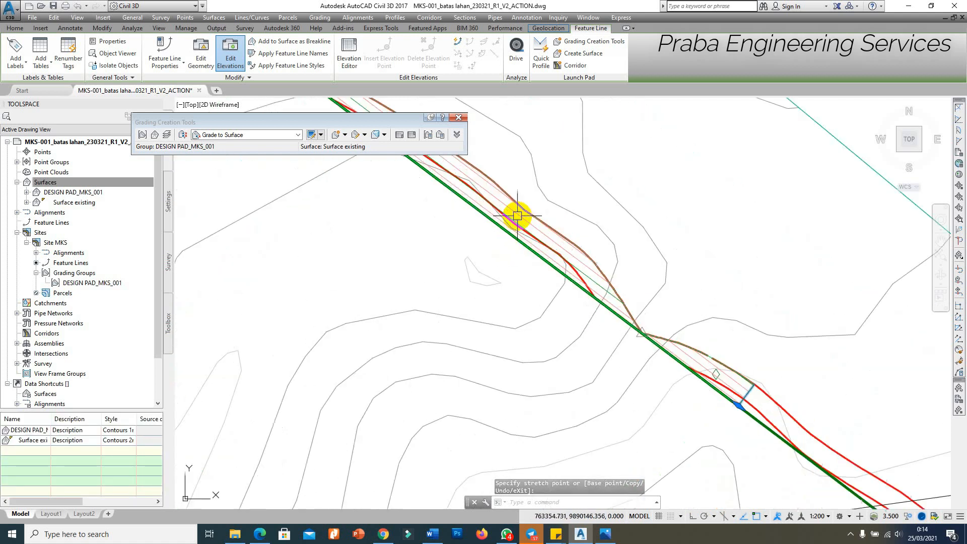
pyautogui.click(524, 221)
pyautogui.rightClick(524, 221)
pyautogui.click(557, 324)
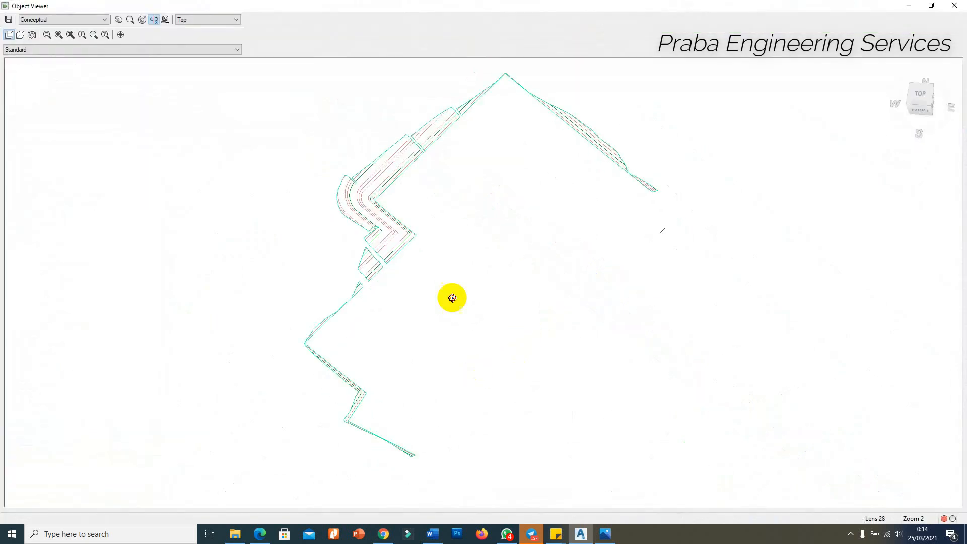
pyautogui.moveTo(452, 297)
pyautogui.mouseDown()
pyautogui.moveTo(442, 277)
pyautogui.moveTo(540, 186)
pyautogui.moveTo(436, 267)
pyautogui.moveTo(533, 252)
pyautogui.moveTo(410, 298)
pyautogui.moveTo(618, 236)
pyautogui.moveTo(641, 253)
pyautogui.moveTo(672, 244)
pyautogui.moveTo(615, 271)
pyautogui.moveTo(610, 246)
pyautogui.moveTo(606, 287)
pyautogui.mouseUp()
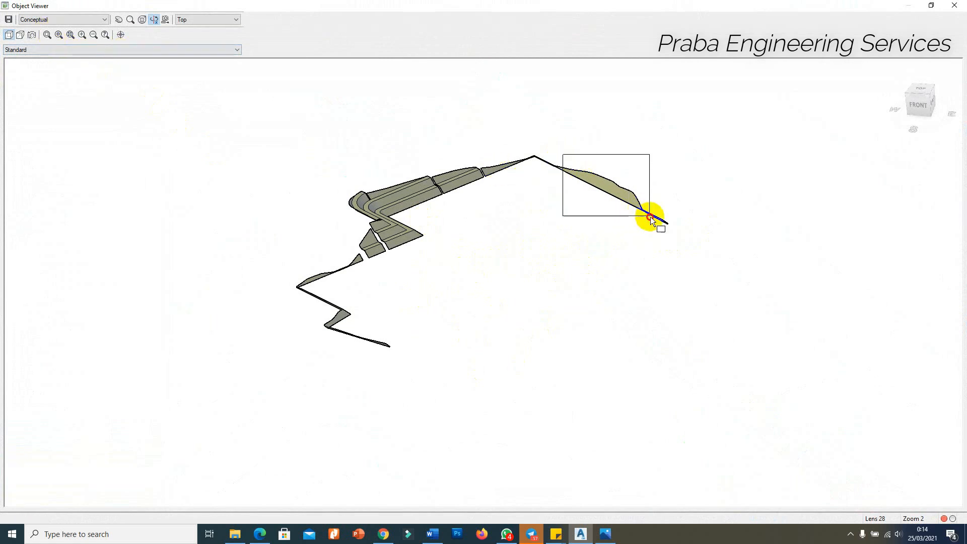
pyautogui.moveTo(650, 217); pyautogui.dragTo(650, 216)
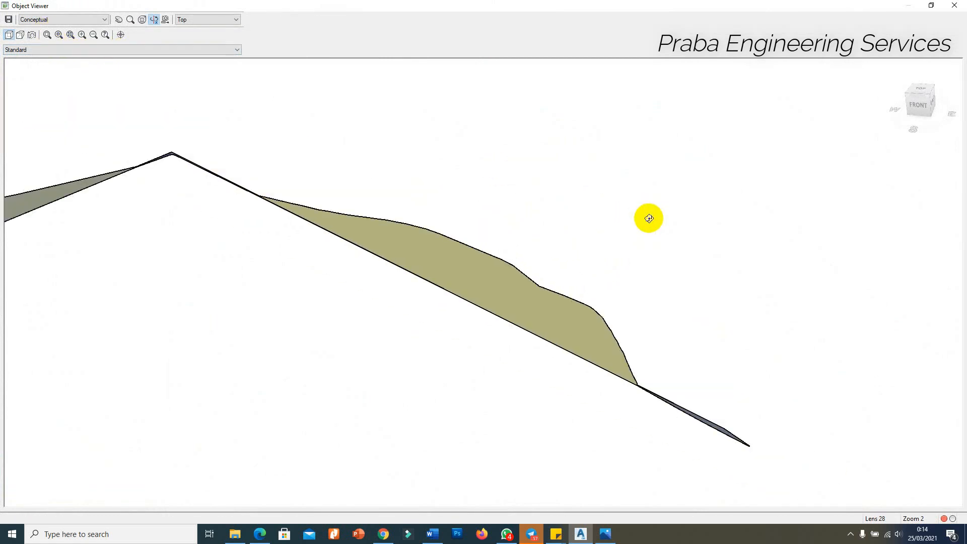
pyautogui.press('Escape')
# Identify the elevations of a point on the northeastern pad edge and two points along the slope's outer line.
pyautogui.scroll(-5, 616, 263)
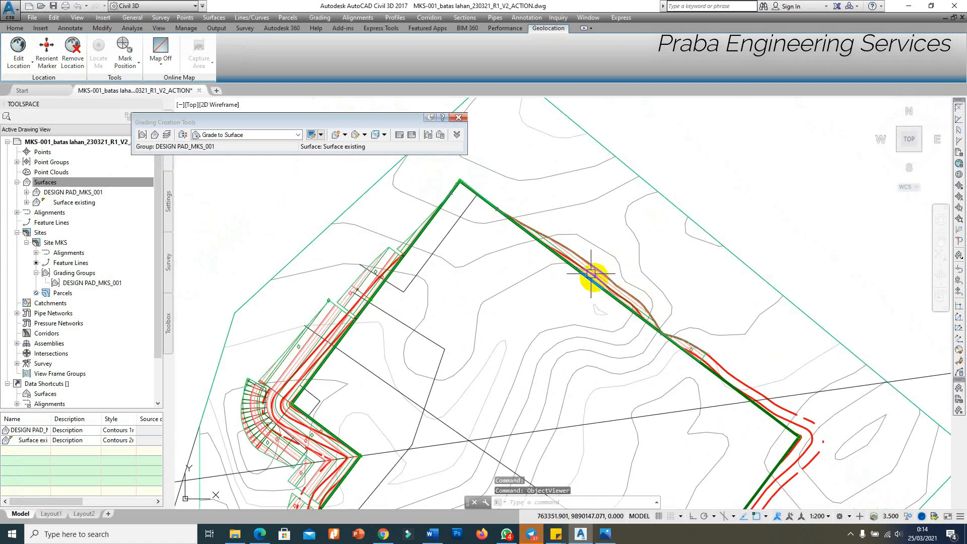
pyautogui.scroll(5, 580, 252)
pyautogui.scroll(2, 564, 285)
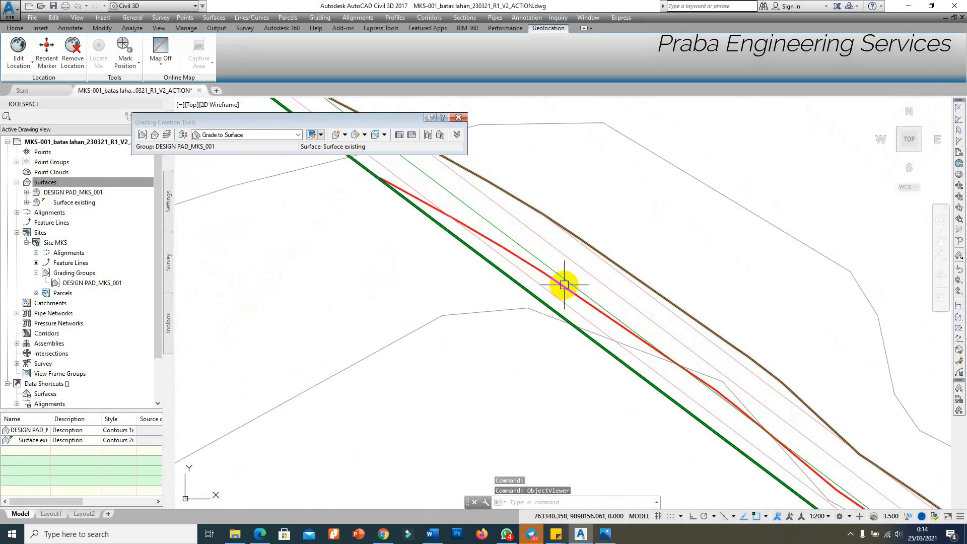
pyautogui.write('d')
pyautogui.press('Return')
pyautogui.scroll(2, 524, 272)
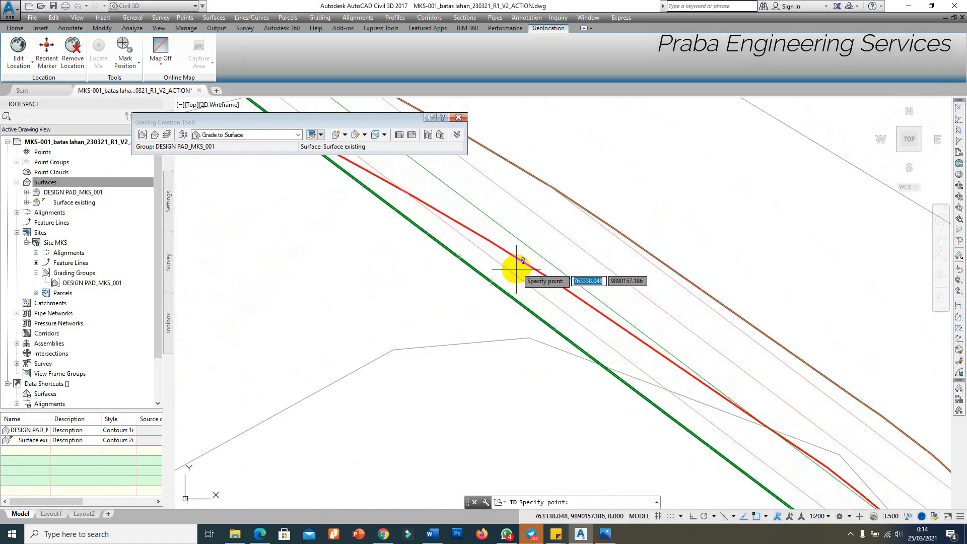
pyautogui.click(507, 286)
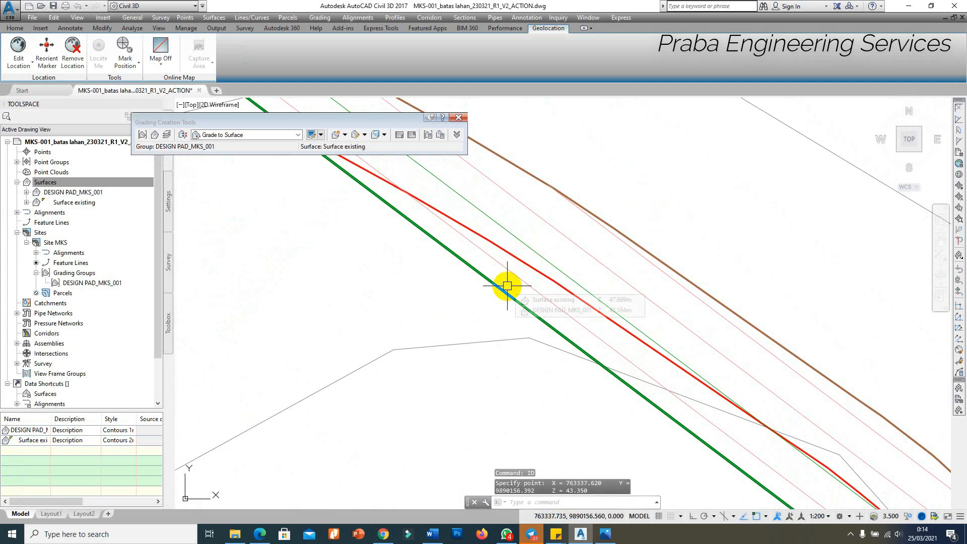
pyautogui.press('Return')
pyautogui.click(576, 200)
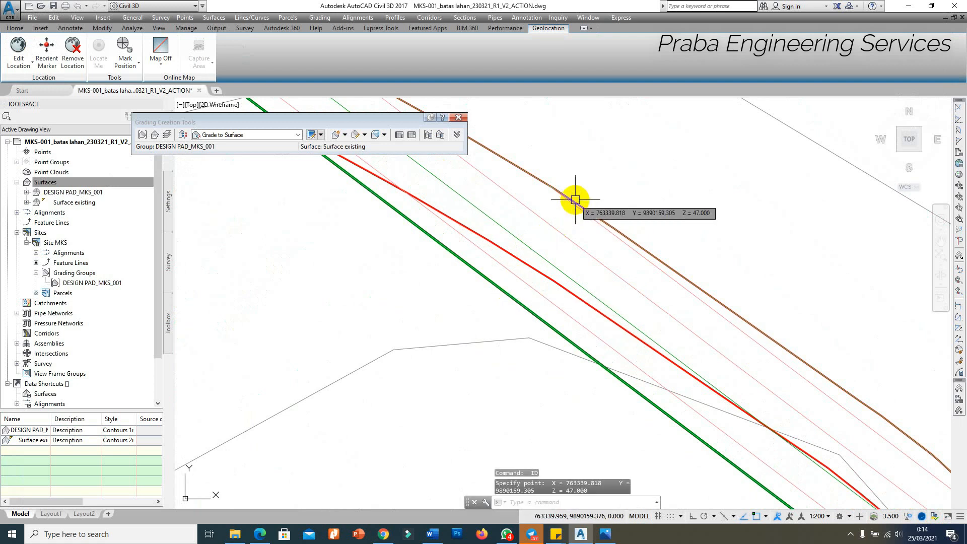
pyautogui.press('Return')
pyautogui.scroll(-2, 566, 204)
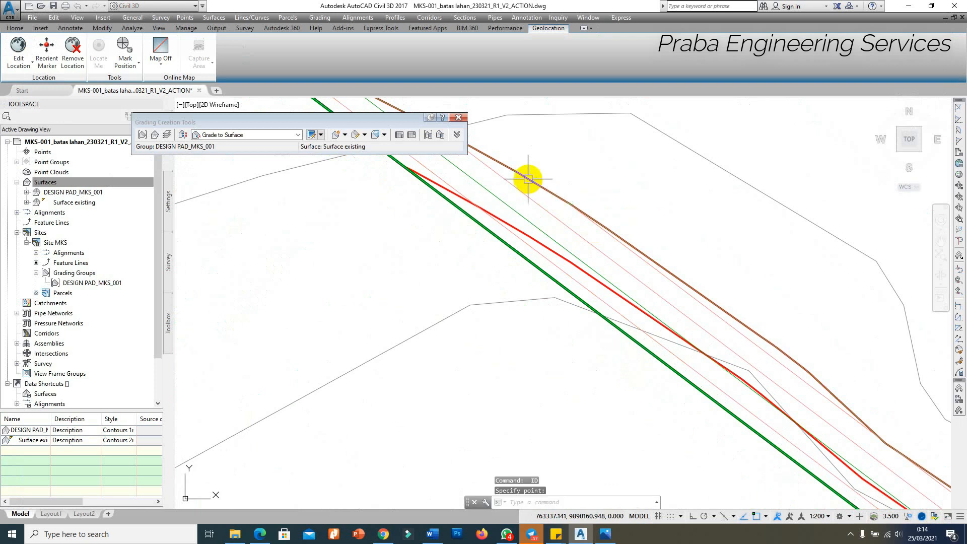
pyautogui.click(512, 168)
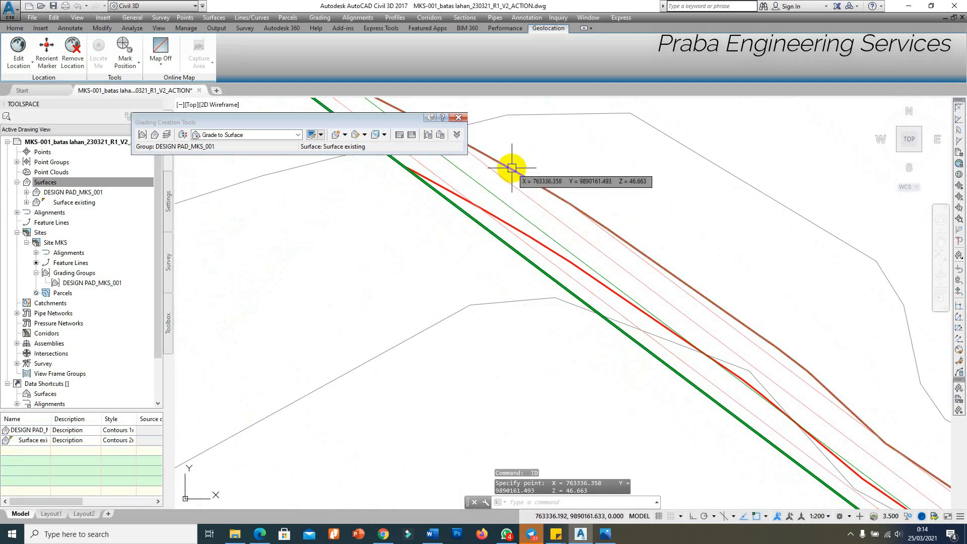
# Draw a short polyline across the northeastern slope through the identified point on its outer line as a marker.
pyautogui.press('Escape')
pyautogui.write('pl')
pyautogui.press('Return')
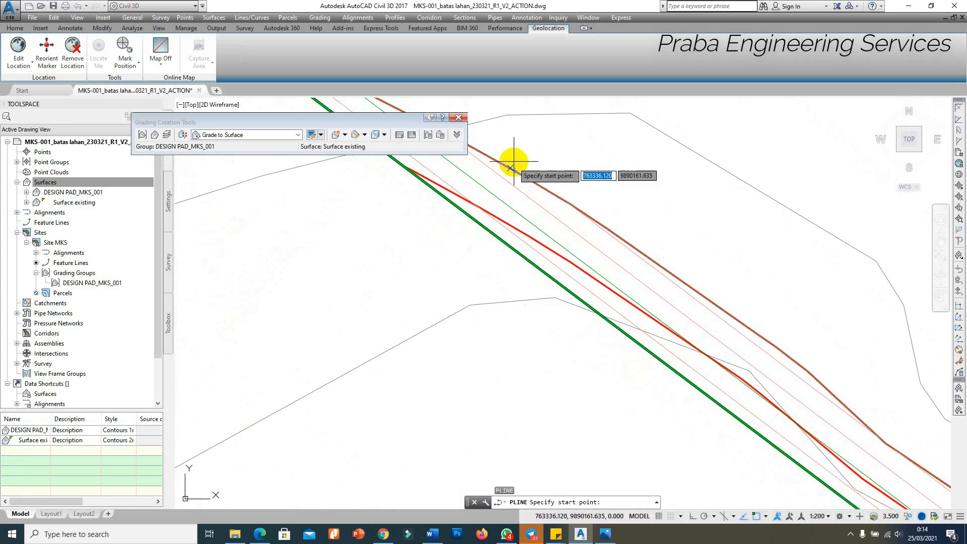
pyautogui.click(515, 158)
pyautogui.click(456, 231)
pyautogui.press('Escape')
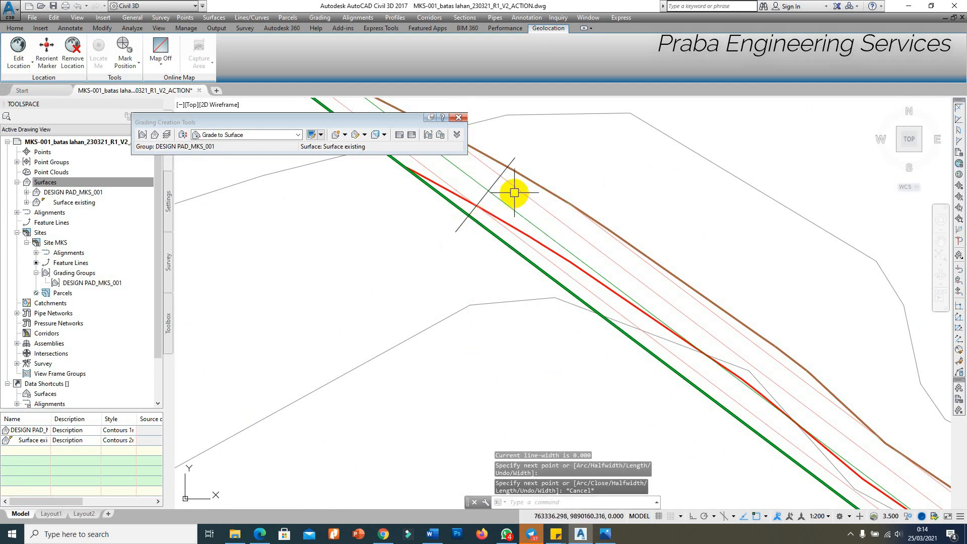
# Stretch the open end of the northeastern grading back northwest along the pad edge to the marker polyline.
pyautogui.scroll(-3, 519, 195)
pyautogui.click(546, 199)
pyautogui.scroll(5, 746, 369)
pyautogui.press('Escape')
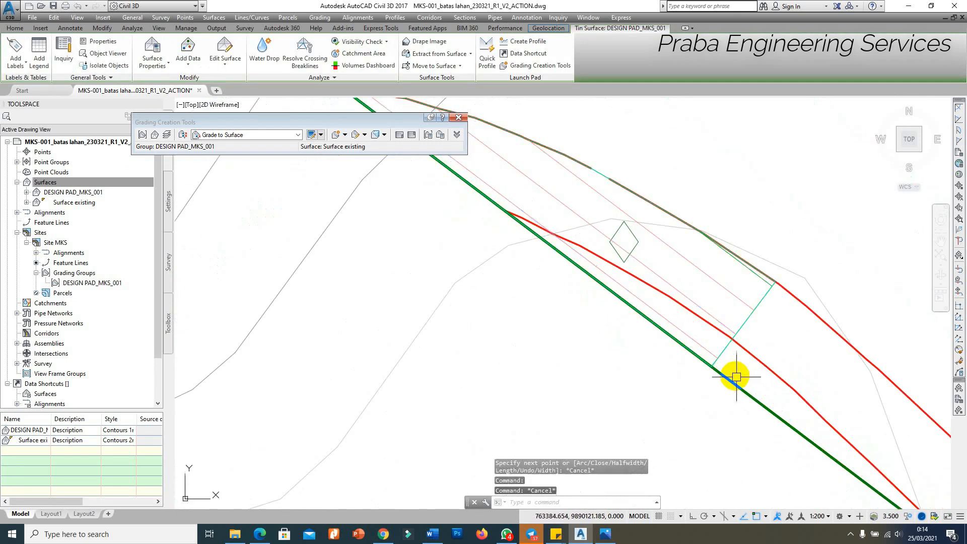
pyautogui.click(721, 358)
pyautogui.click(713, 367)
pyautogui.scroll(-3, 716, 370)
pyautogui.scroll(-5, 714, 370)
pyautogui.scroll(7, 473, 194)
pyautogui.click(474, 195)
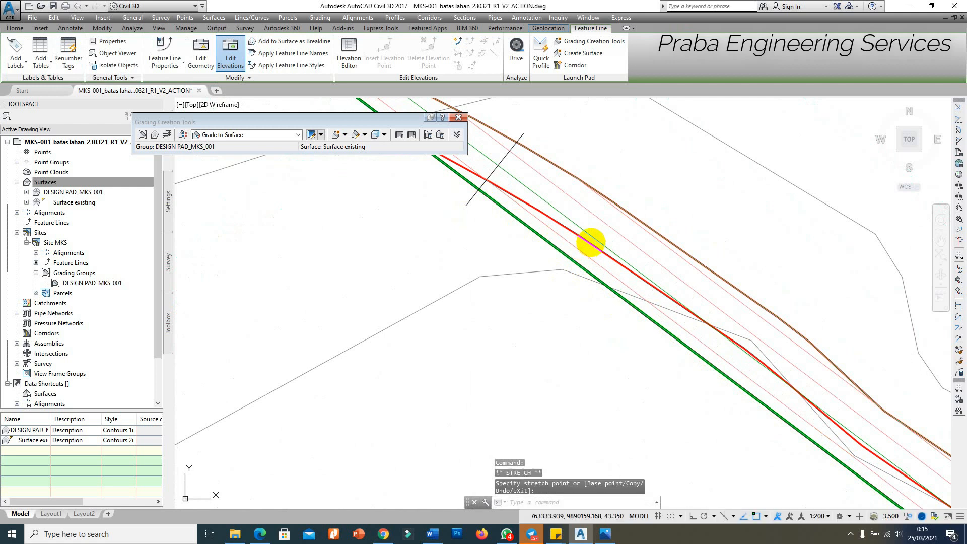
pyautogui.scroll(-5, 544, 190)
pyautogui.scroll(6, 456, 231)
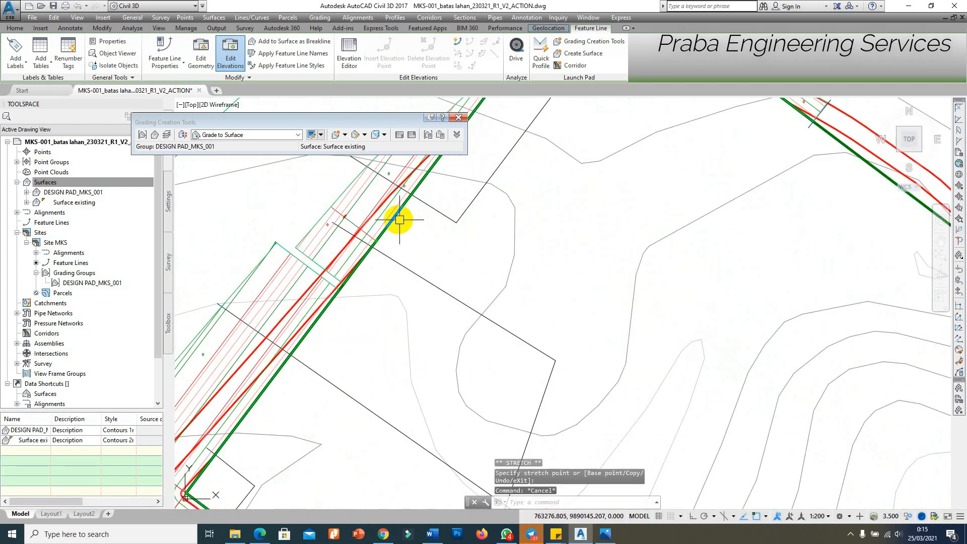
pyautogui.press('Escape')
# View the DESIGN PAD_MKS_001 surface in the Object Viewer, orbiting and zooming in on the gaps between the western gradings.
pyautogui.click(355, 192)
pyautogui.scroll(-5, 363, 199)
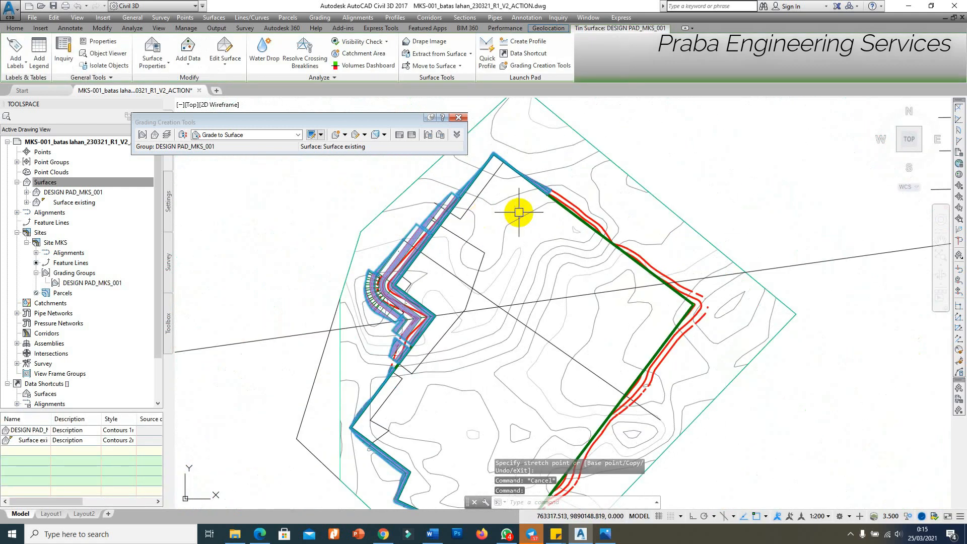
pyautogui.rightClick(520, 214)
pyautogui.click(568, 349)
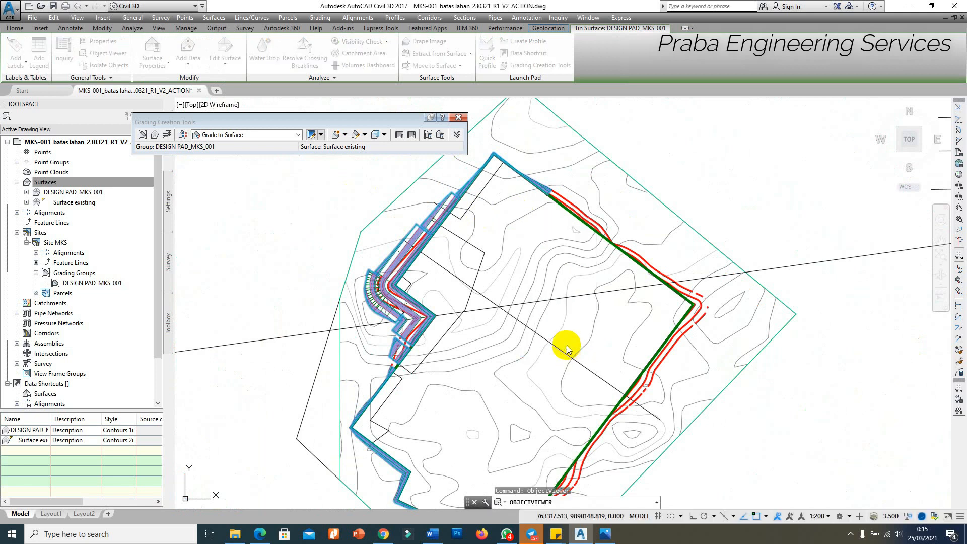
pyautogui.moveTo(482, 307); pyautogui.dragTo(607, 330)
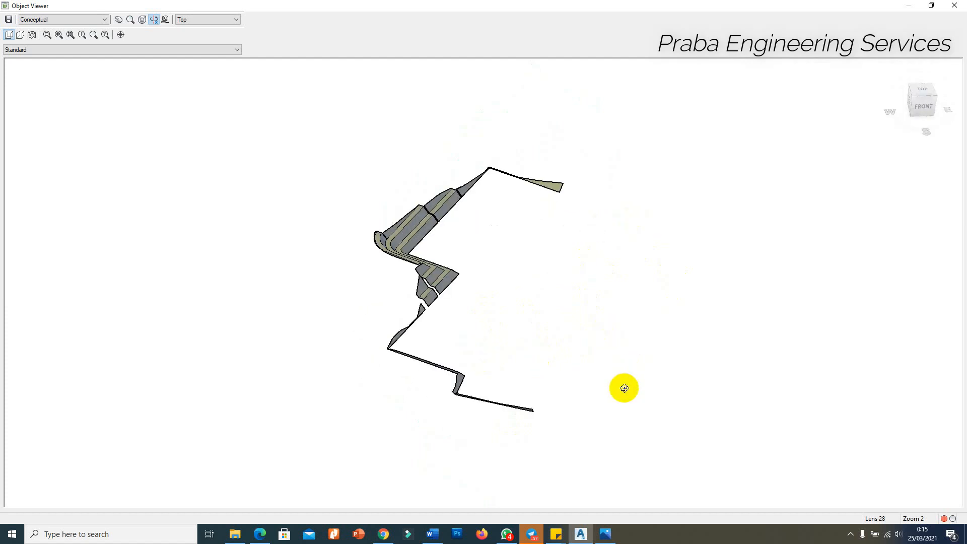
pyautogui.moveTo(447, 333); pyautogui.dragTo(434, 263)
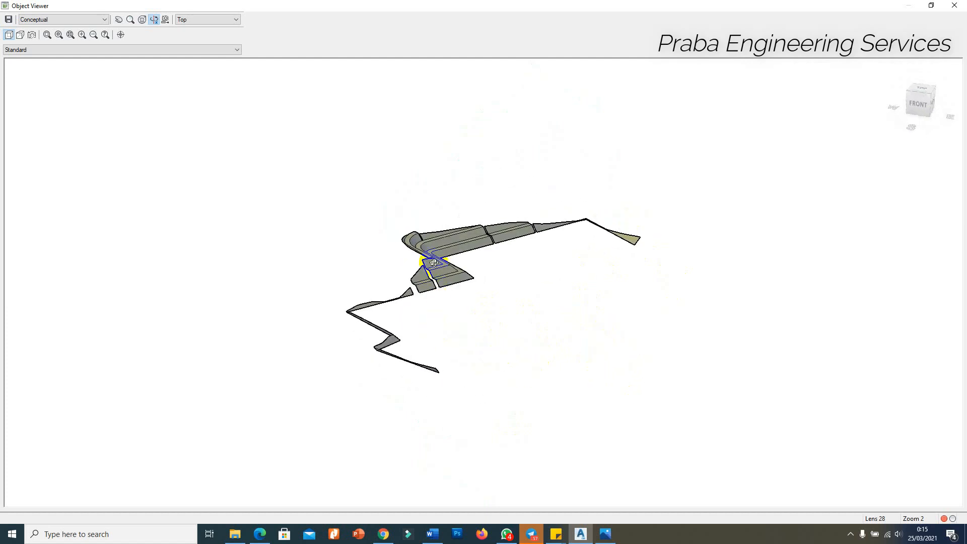
pyautogui.moveTo(550, 322); pyautogui.dragTo(535, 349)
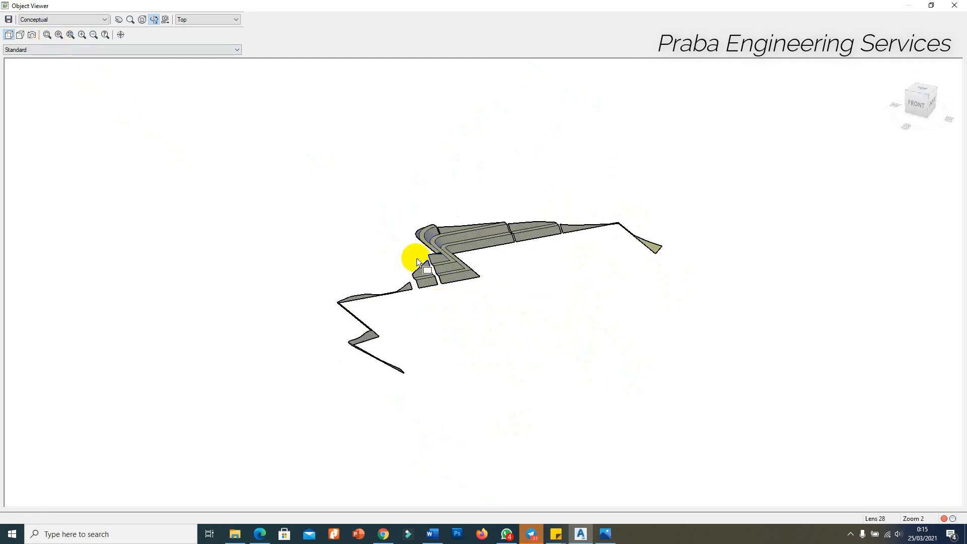
pyautogui.moveTo(453, 288); pyautogui.dragTo(454, 289)
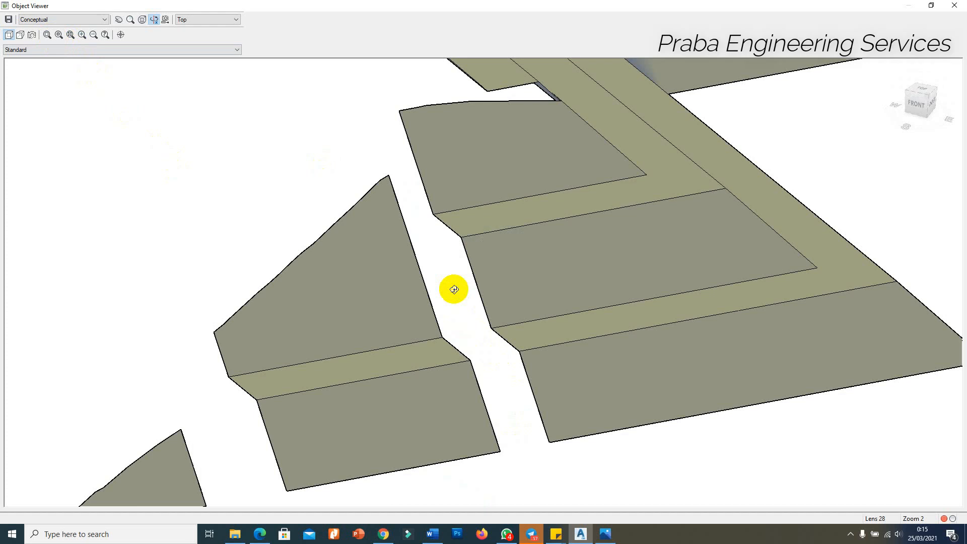
pyautogui.scroll(-3, 454, 289)
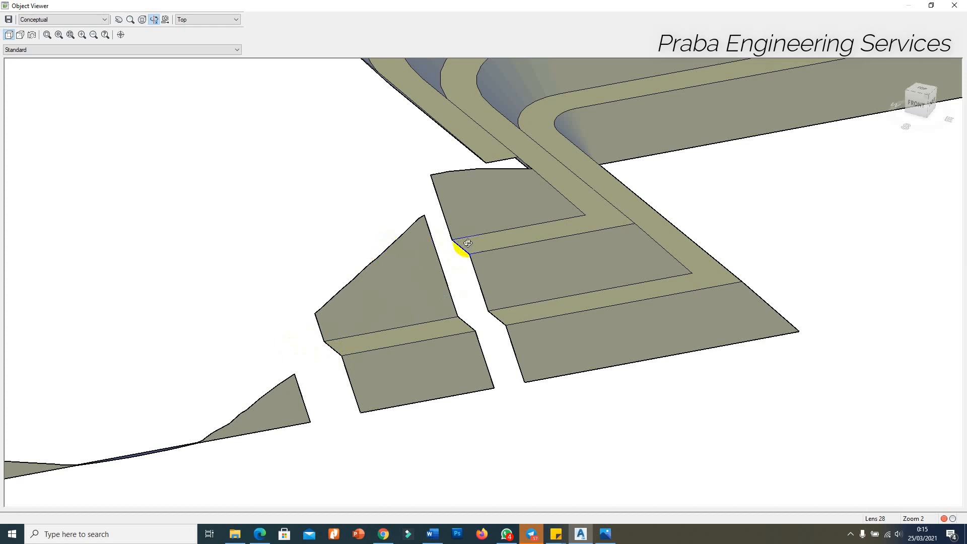
pyautogui.press('Escape')
# Try to stretch the southwestern end of the middle western grading along the pad edge toward the small neighbouring grading.
pyautogui.scroll(5, 411, 353)
pyautogui.click(420, 284)
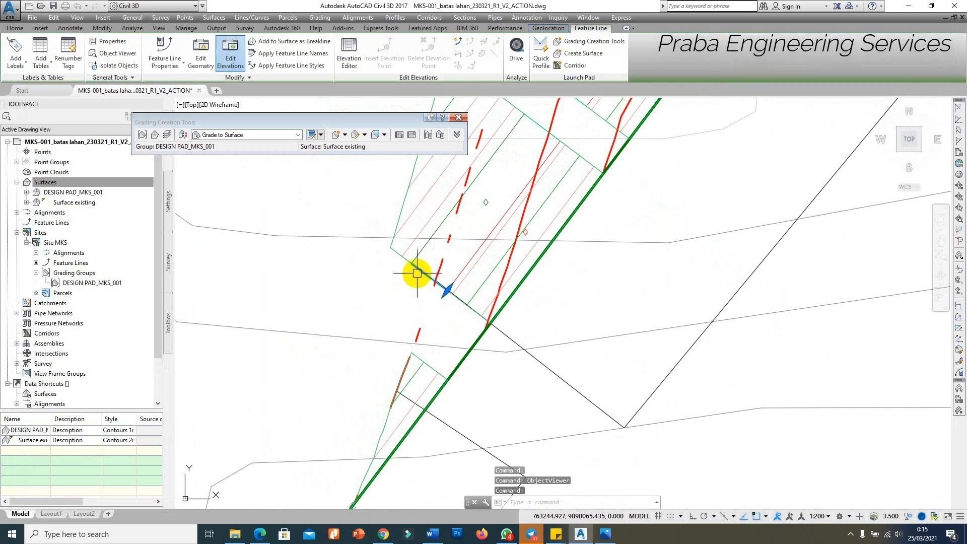
pyautogui.click(476, 319)
pyautogui.click(488, 323)
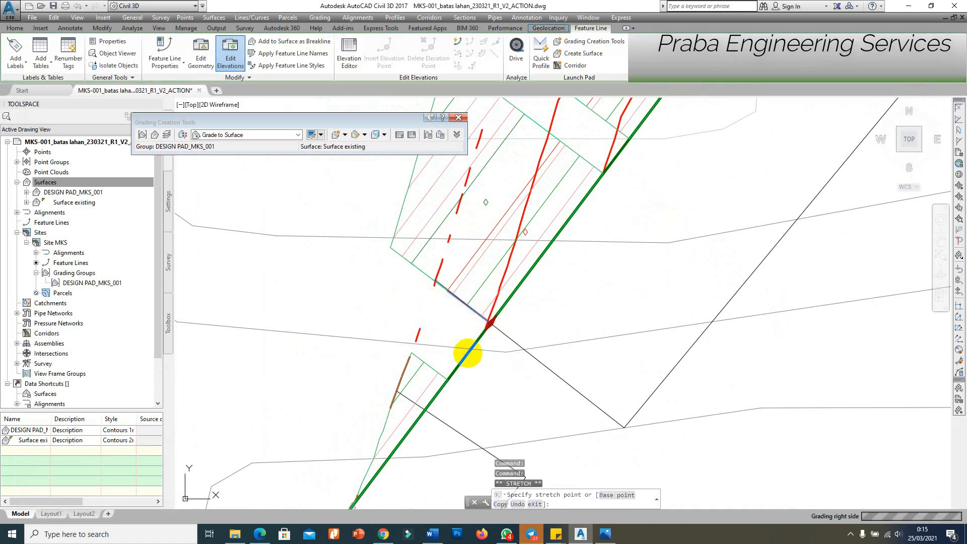
pyautogui.click(464, 357)
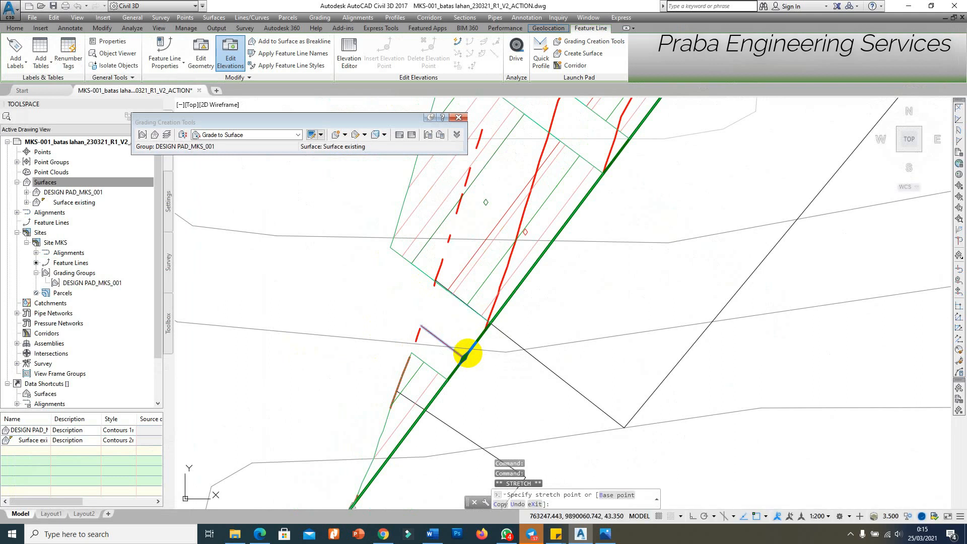
pyautogui.press('Escape')
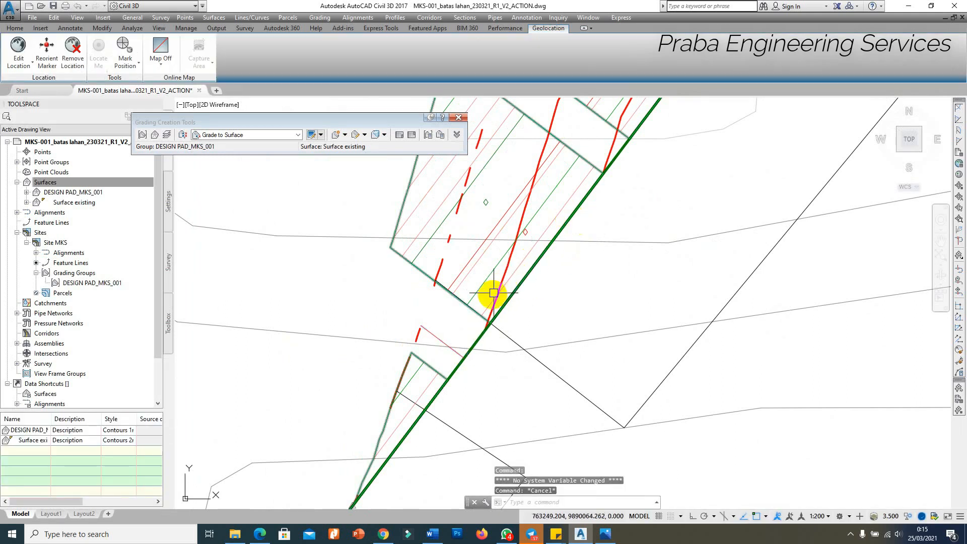
# Examine the overlapping grading, surface and polyline edges where the middle western grading ends at the pad outline.
pyautogui.click(476, 310)
pyautogui.scroll(3, 481, 319)
pyautogui.press('Escape')
pyautogui.click(494, 311)
pyautogui.press('Escape')
pyautogui.scroll(2, 503, 319)
pyautogui.click(515, 324)
pyautogui.scroll(-3, 533, 328)
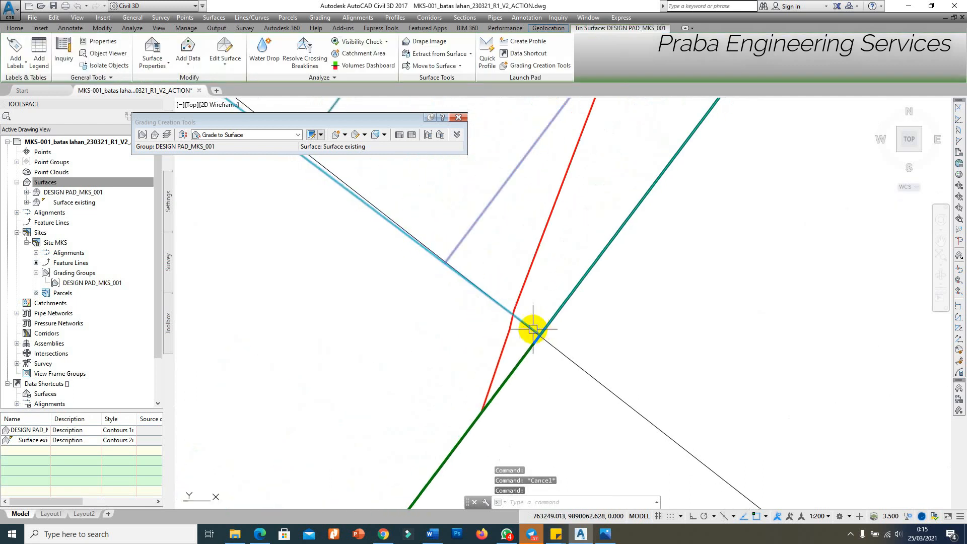
pyautogui.scroll(5, 521, 328)
pyautogui.press('Escape')
pyautogui.click(593, 355)
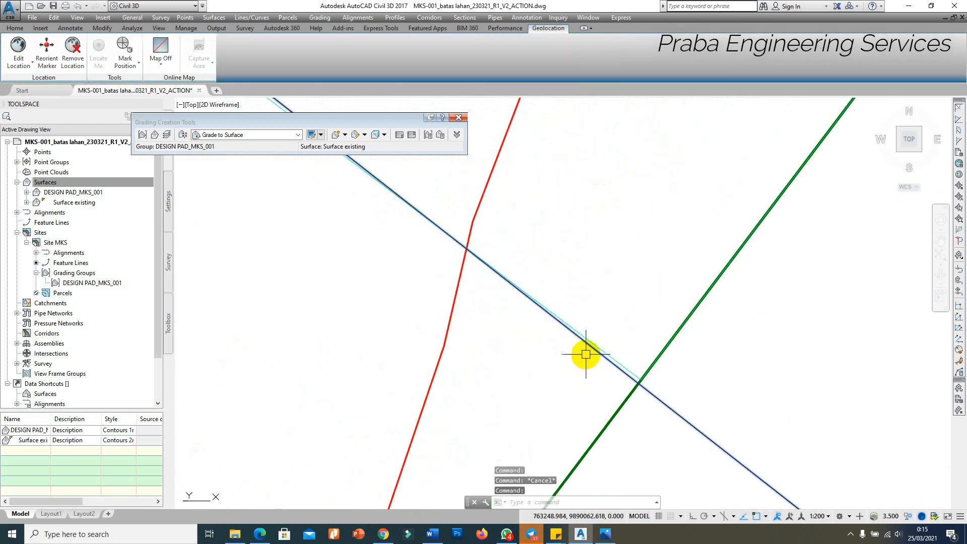
pyautogui.scroll(-3, 509, 318)
pyautogui.press('Escape')
pyautogui.scroll(3, 437, 263)
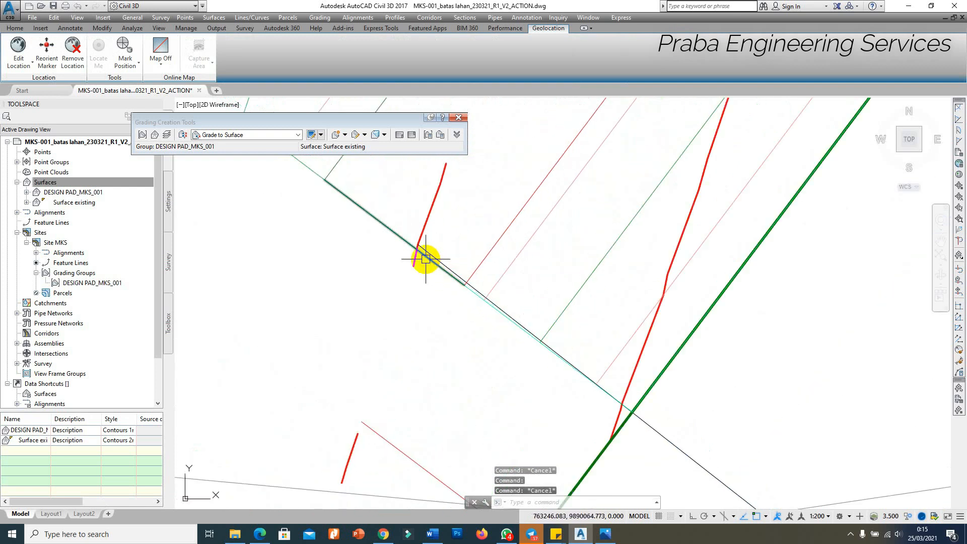
pyautogui.click(425, 259)
pyautogui.press('Escape')
pyautogui.click(471, 294)
pyautogui.press('Escape')
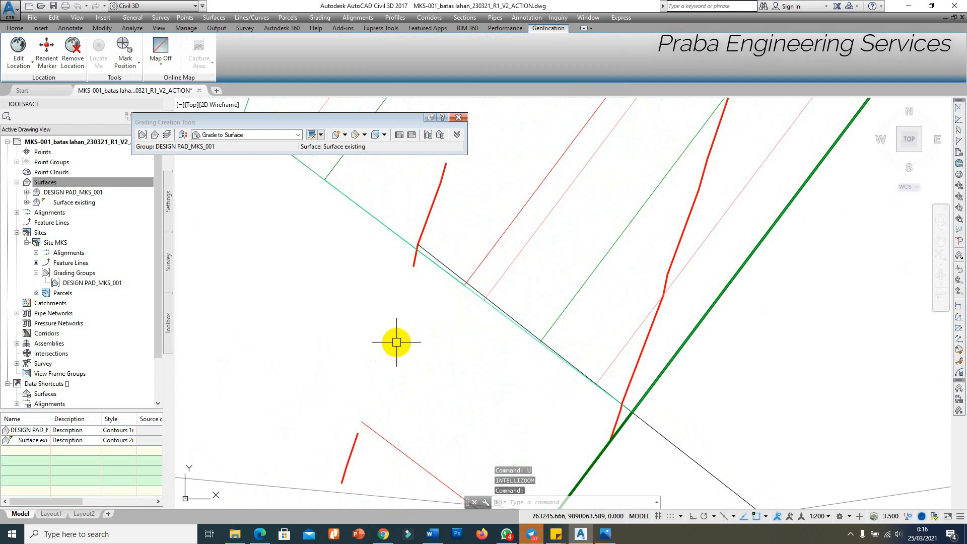
# Undo the view changes and the stretch of the middle western grading's southwestern end.
pyautogui.write('u')
pyautogui.press('Return')
pyautogui.scroll(-2, 396, 343)
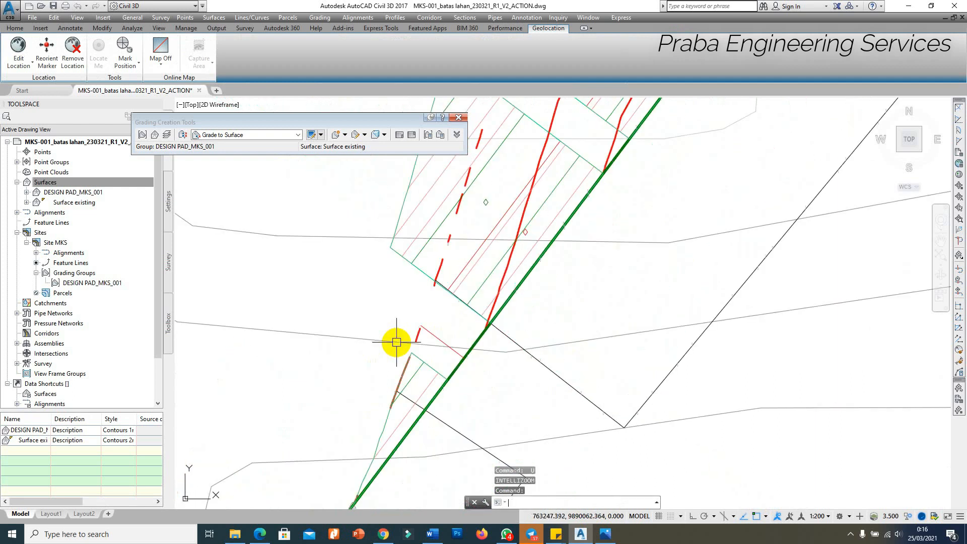
pyautogui.write('u')
pyautogui.press('Return')
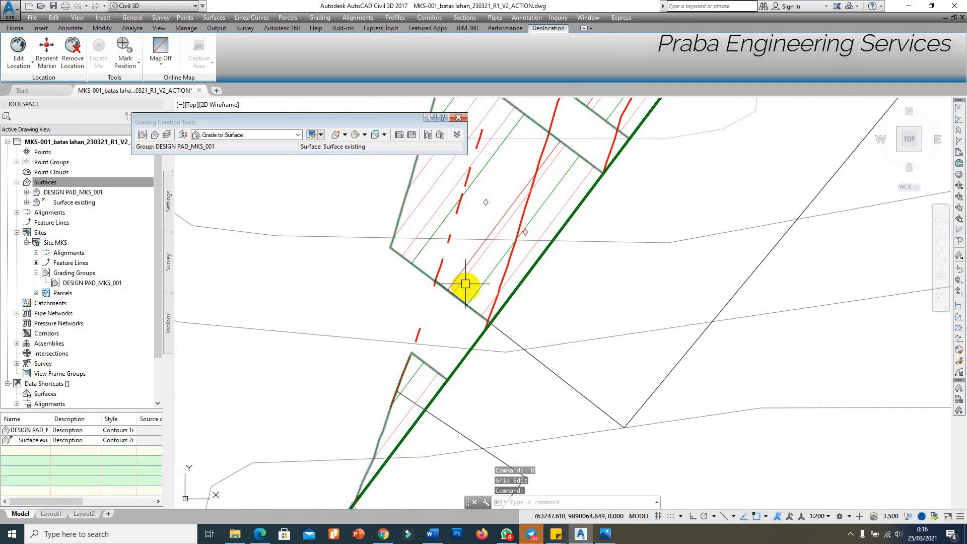
# Stretch the northeastern end of the middle western grading southwest along the pad edge, to about halfway along that grading.
pyautogui.scroll(5, 508, 342)
pyautogui.scroll(4, 334, 234)
pyautogui.scroll(-12, 393, 322)
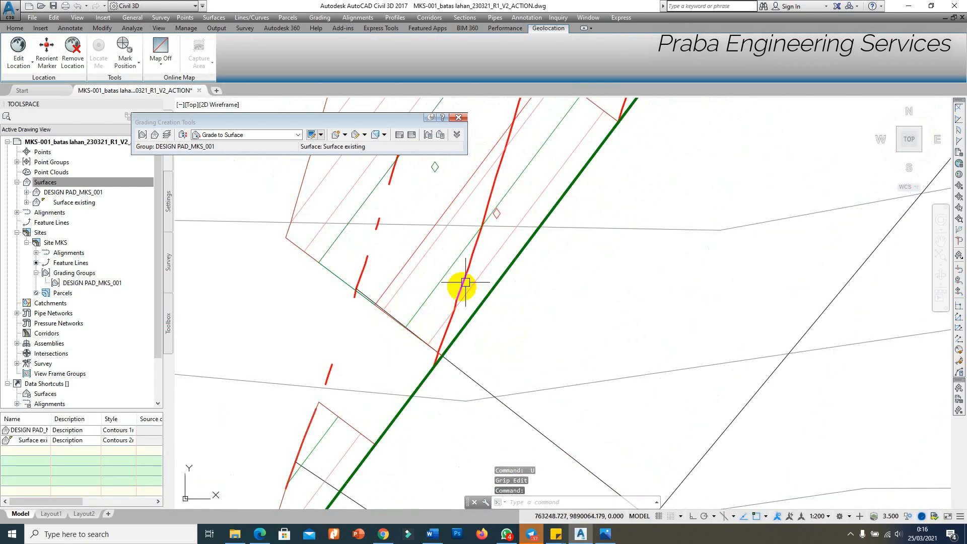
pyautogui.scroll(7, 534, 201)
pyautogui.click(544, 197)
pyautogui.scroll(-3, 539, 268)
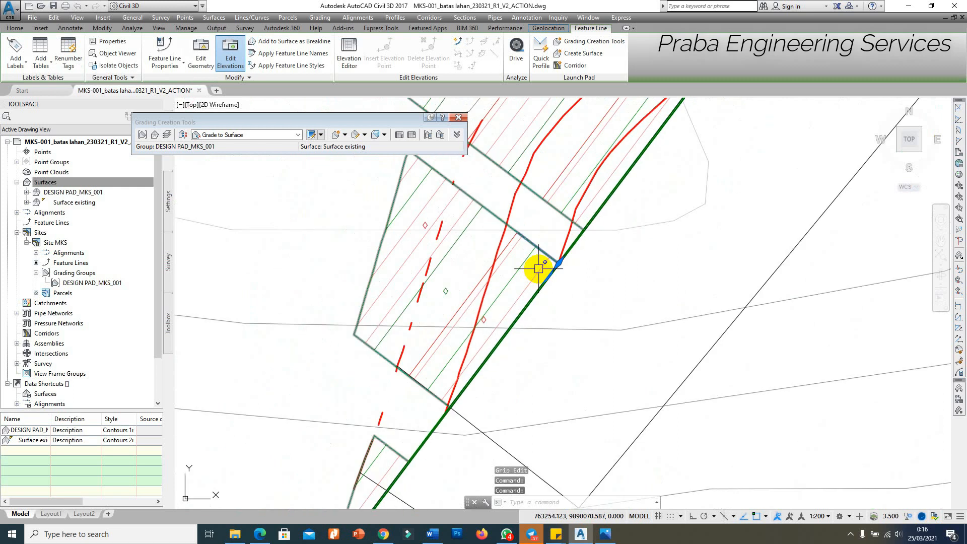
pyautogui.click(559, 262)
pyautogui.click(499, 340)
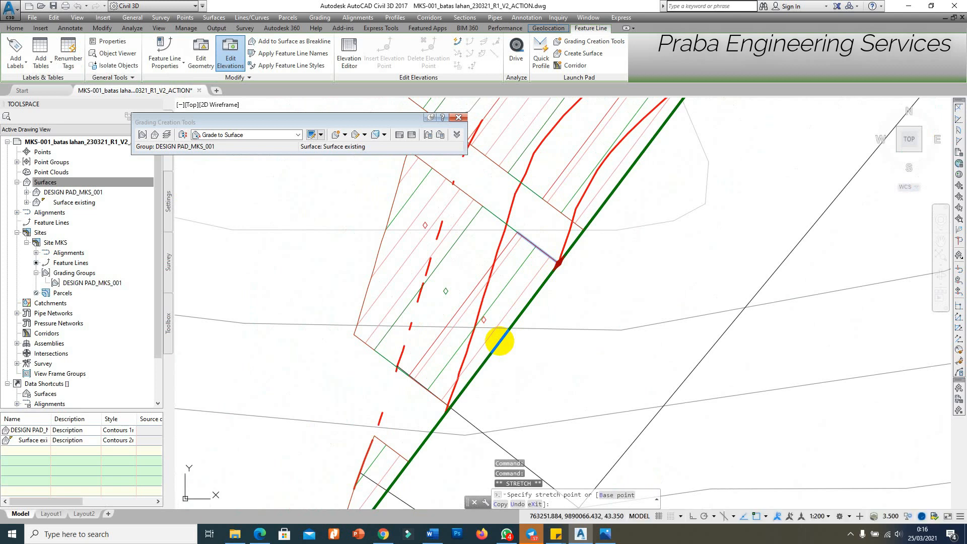
pyautogui.press('Escape')
pyautogui.scroll(2, 586, 233)
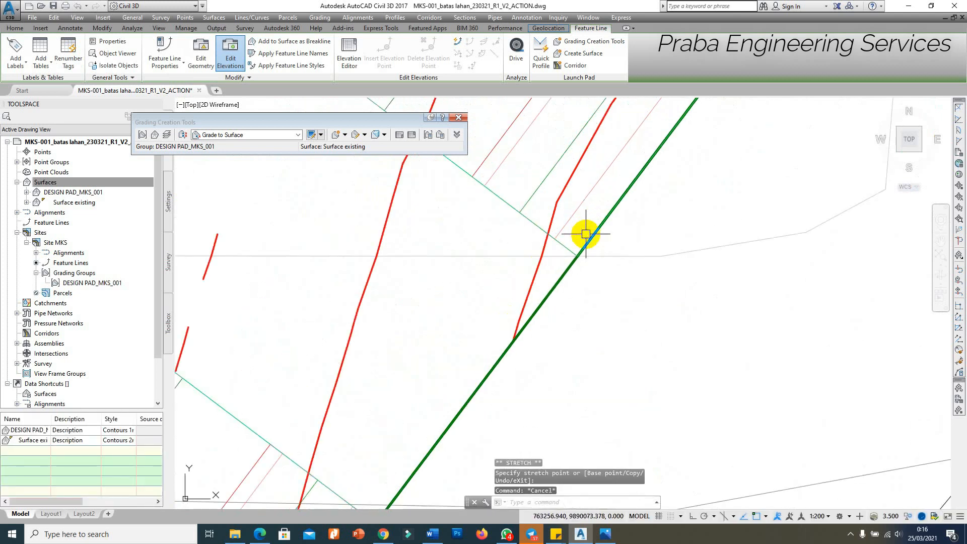
# Stretch the adjoining upper grading's end southwest along the pad edge to just short of the middle grading.
pyautogui.scroll(-2, 579, 242)
pyautogui.click(577, 250)
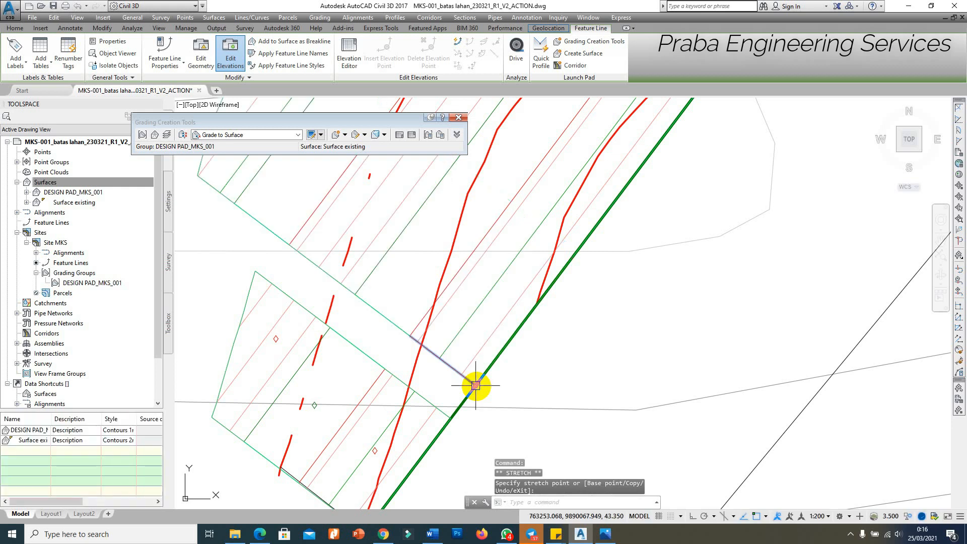
pyautogui.scroll(-5, 476, 386)
pyautogui.press('Escape')
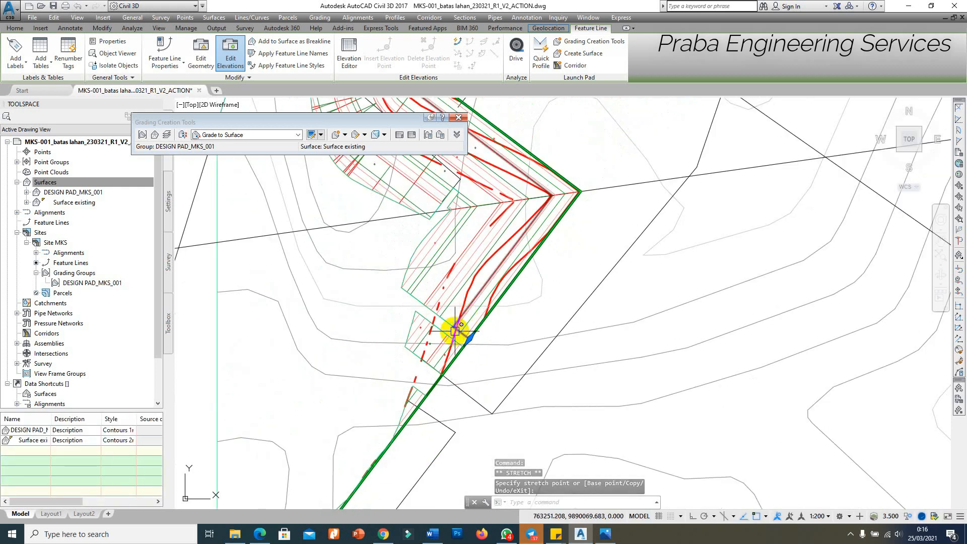
# Stretch the middle grading's southwestern end from the crossing polyline along the pad edge to just short of the small grading.
pyautogui.scroll(5, 428, 378)
pyautogui.scroll(6, 430, 379)
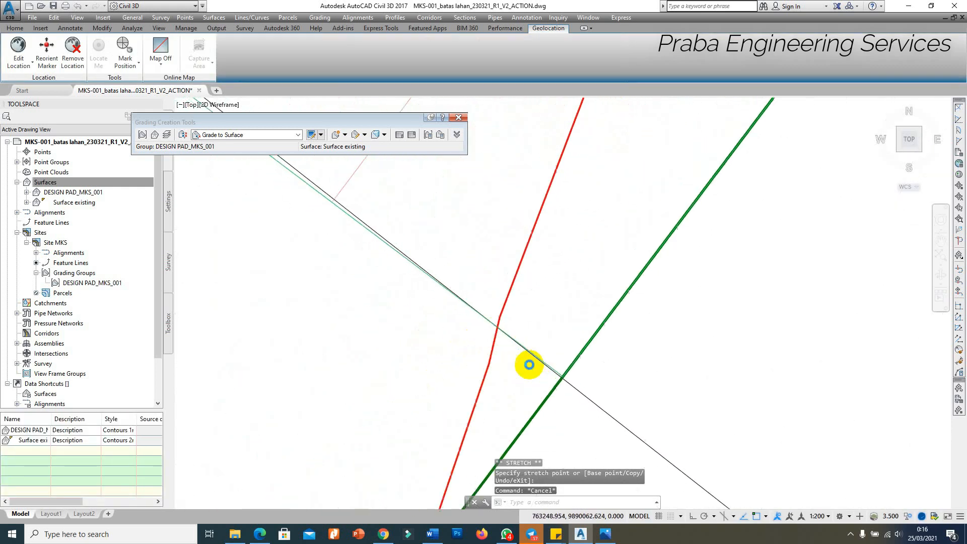
pyautogui.scroll(2, 616, 406)
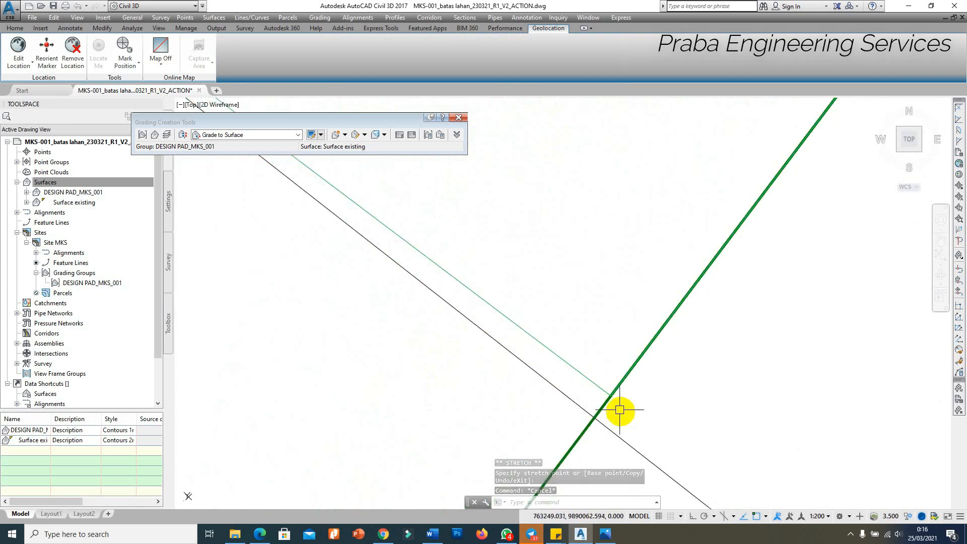
pyautogui.click(550, 334)
pyautogui.scroll(-2, 554, 322)
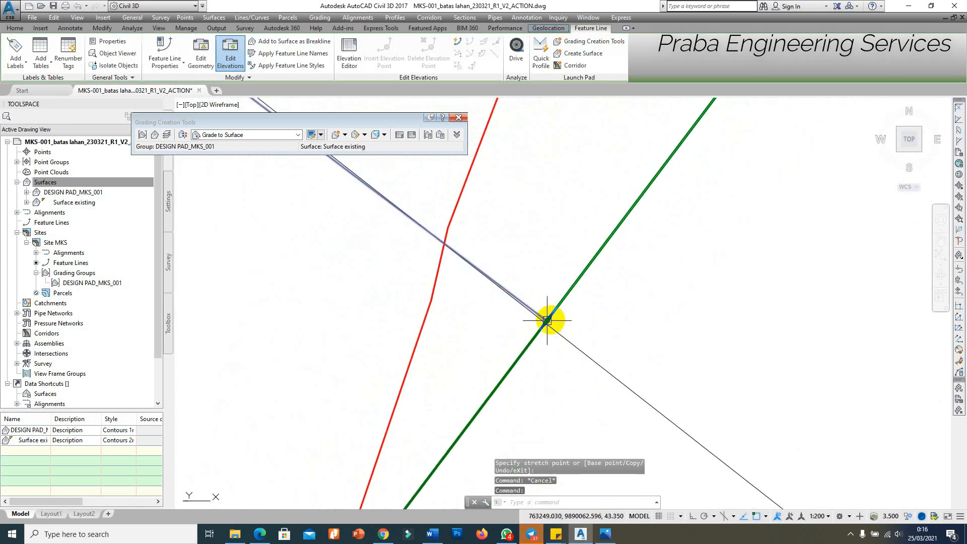
pyautogui.click(552, 318)
pyautogui.scroll(-2, 552, 317)
pyautogui.click(467, 430)
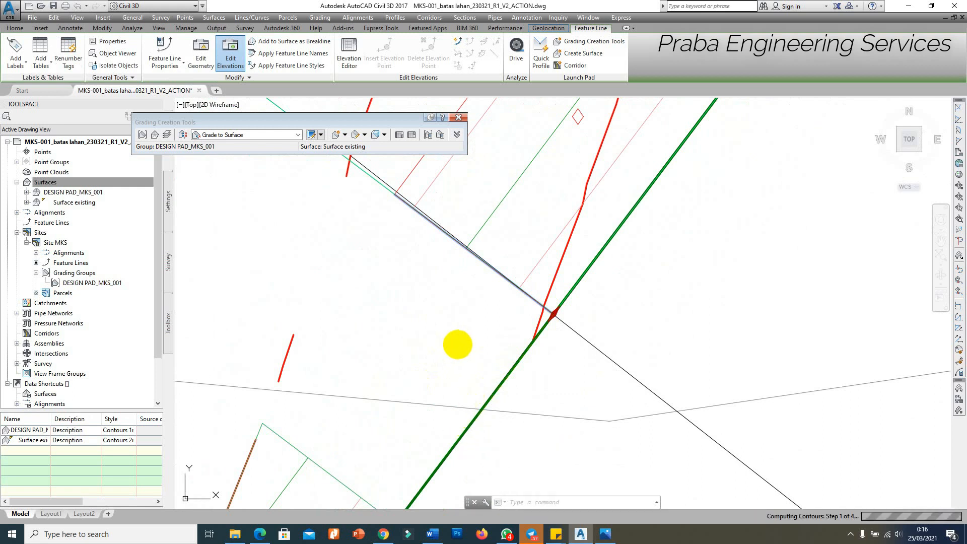
pyautogui.scroll(-3, 456, 321)
pyautogui.press('Escape')
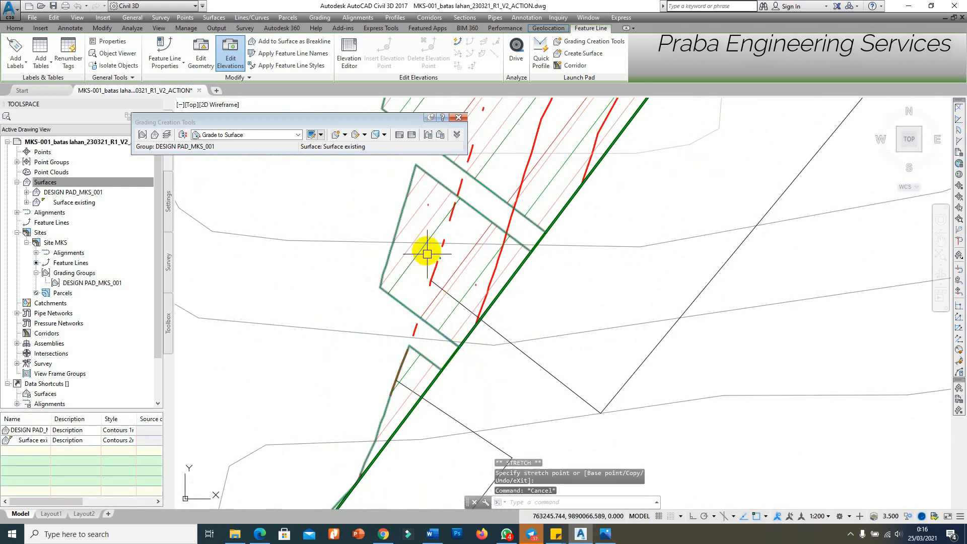
# Inspect the DESIGN PAD_MKS_001 surface in the 3D Object Viewer, examining the gaps between the stepped slope gradings.
pyautogui.click(415, 215)
pyautogui.rightClick(416, 215)
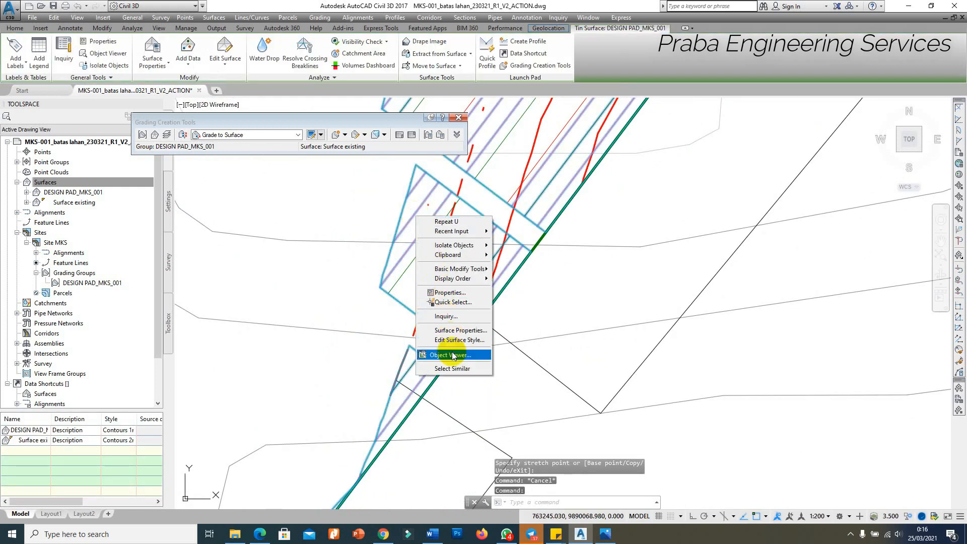
pyautogui.click(455, 402)
pyautogui.moveTo(492, 391); pyautogui.dragTo(382, 358)
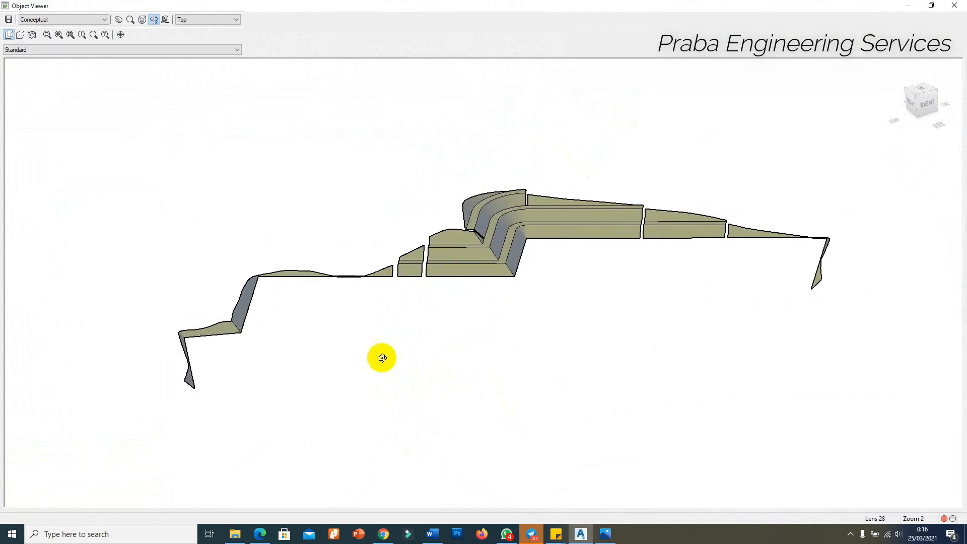
pyautogui.click(818, 259)
pyautogui.scroll(-2, 491, 280)
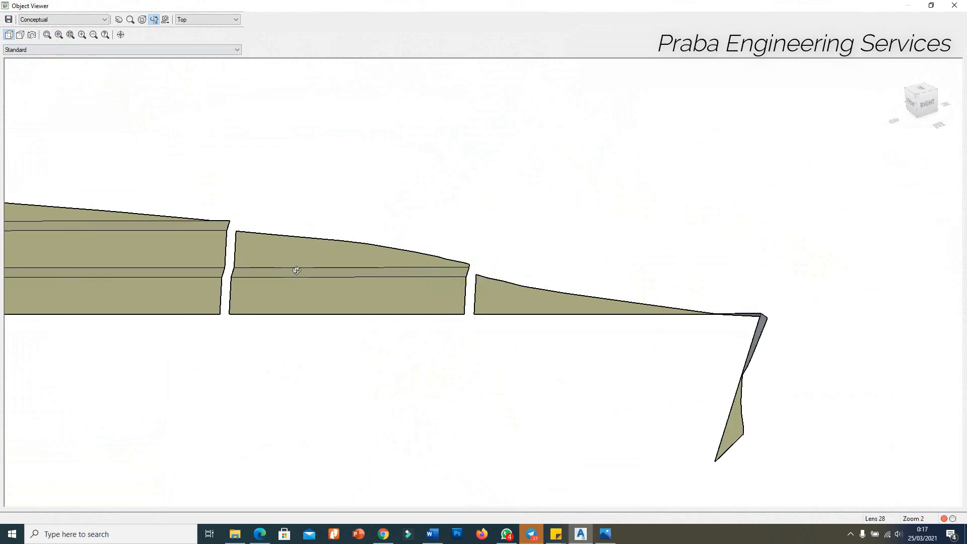
pyautogui.moveTo(243, 235); pyautogui.dragTo(263, 258)
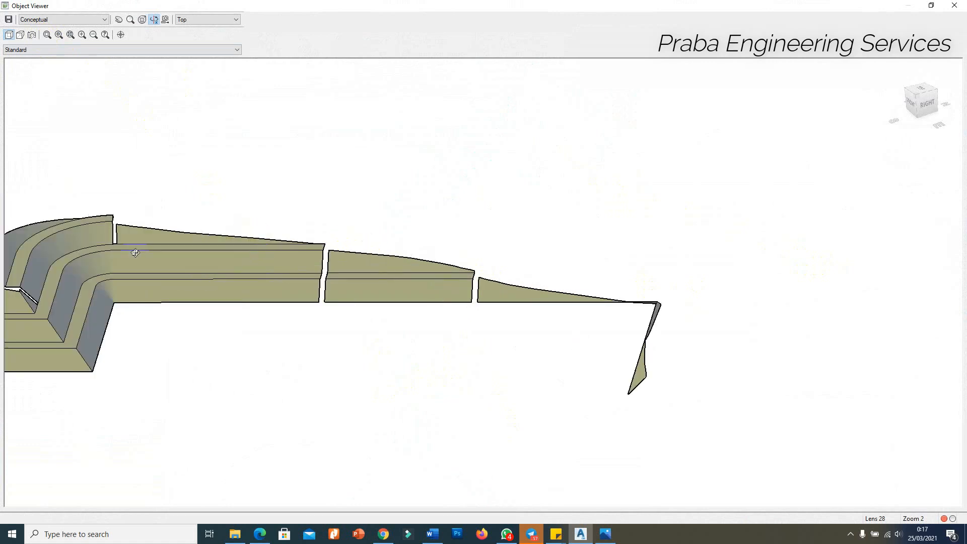
pyautogui.scroll(-1, 121, 261)
pyautogui.scroll(1, 131, 260)
pyautogui.moveTo(126, 265); pyautogui.dragTo(190, 298)
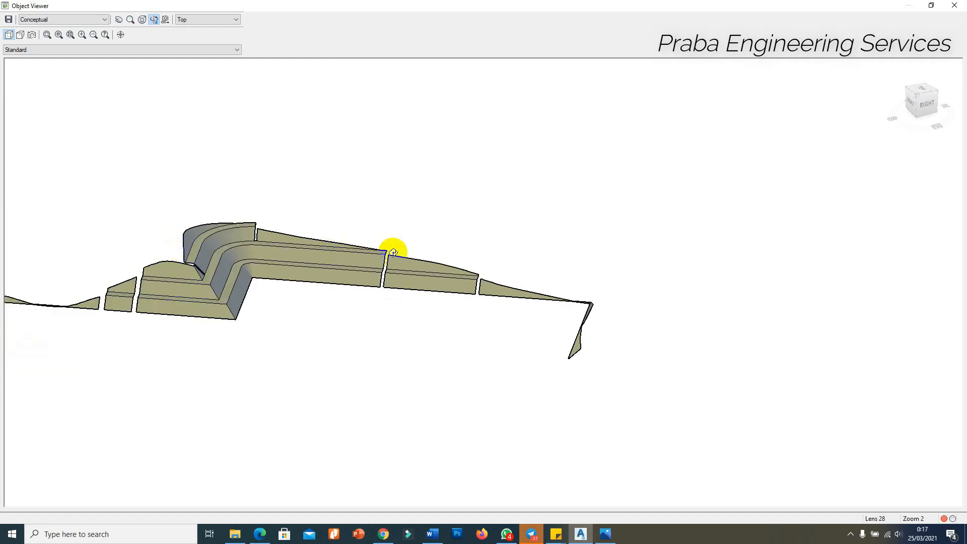
pyautogui.press('Escape')
# Draw a Basic Feature Line in Site MKS joining the outer grading corners across the northeasternmost gap, accepting the proposed start elevation and grade.
pyautogui.scroll(-6, 510, 309)
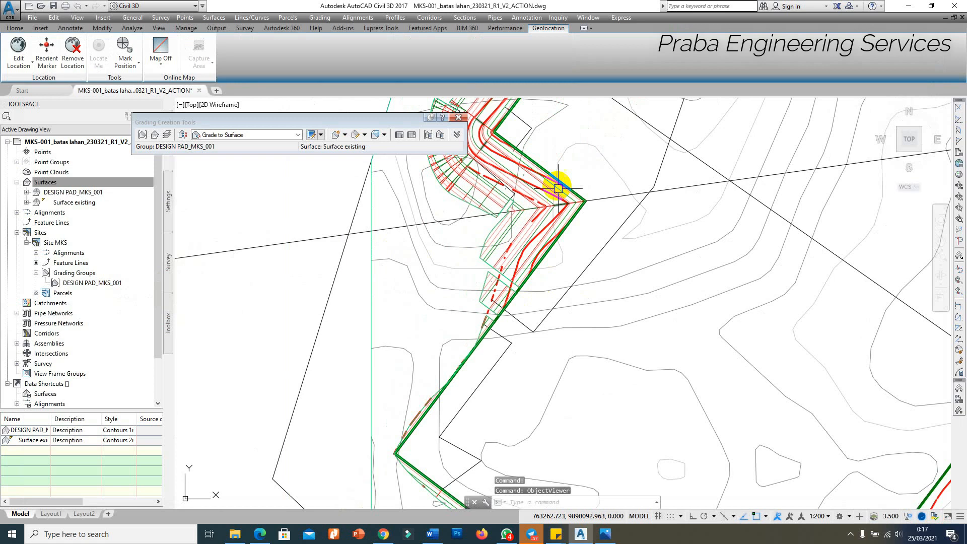
pyautogui.scroll(8, 544, 227)
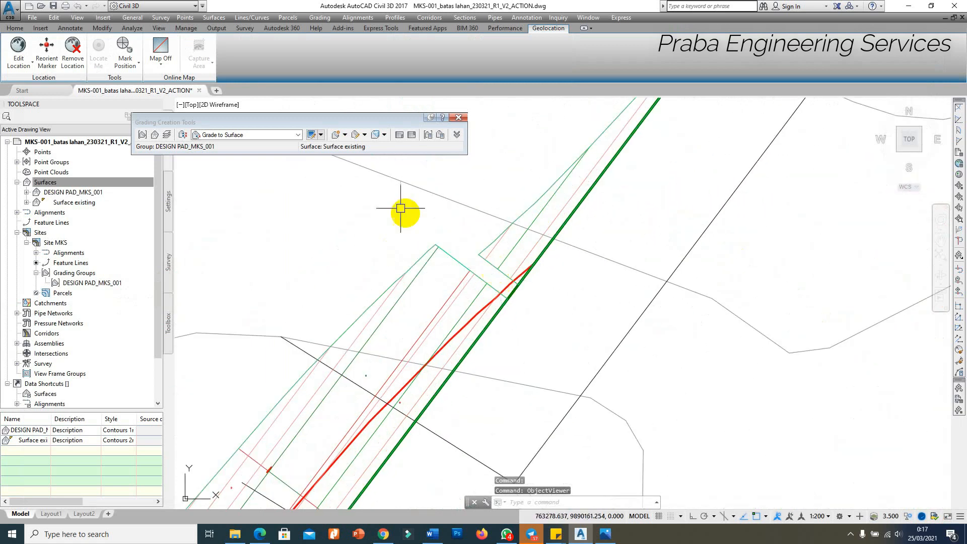
pyautogui.click(319, 17)
pyautogui.click(359, 50)
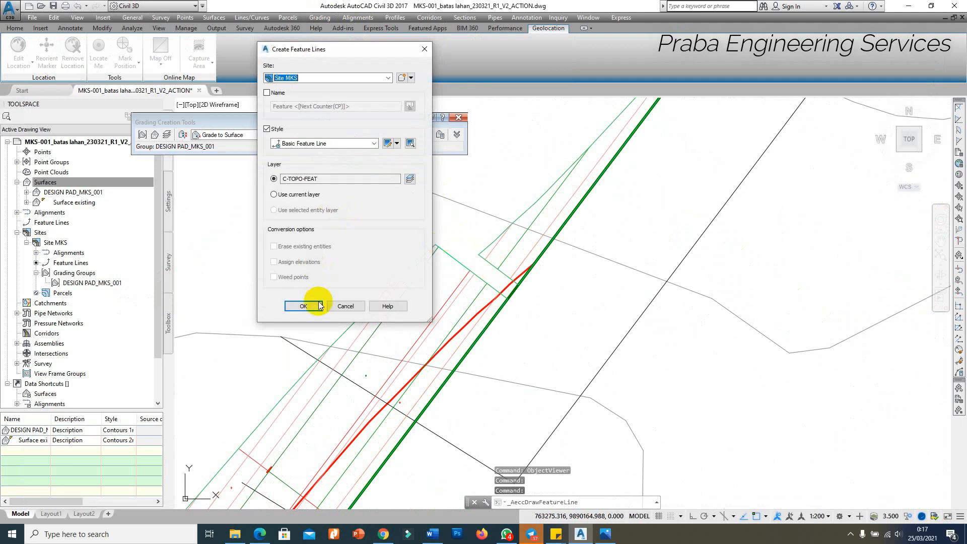
pyautogui.click(319, 305)
pyautogui.scroll(3, 436, 231)
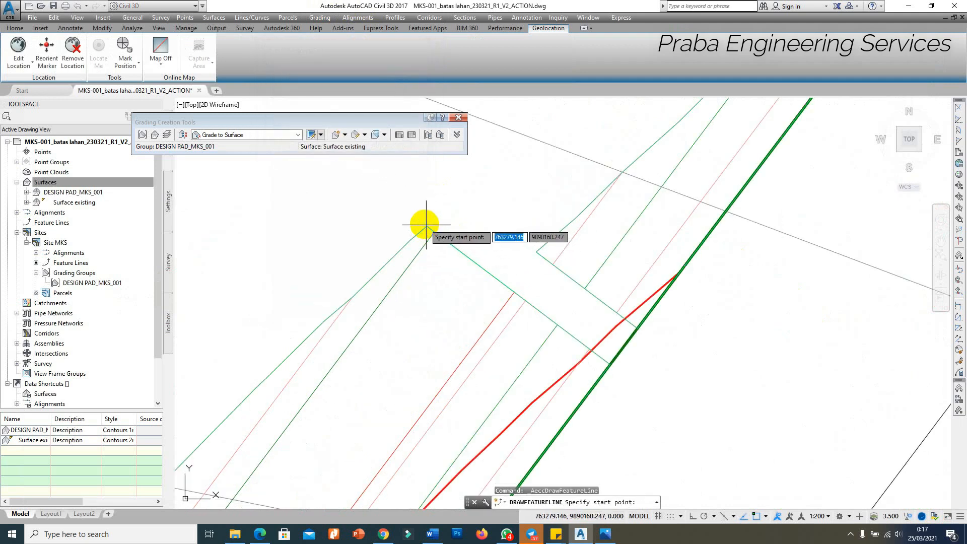
pyautogui.click(425, 226)
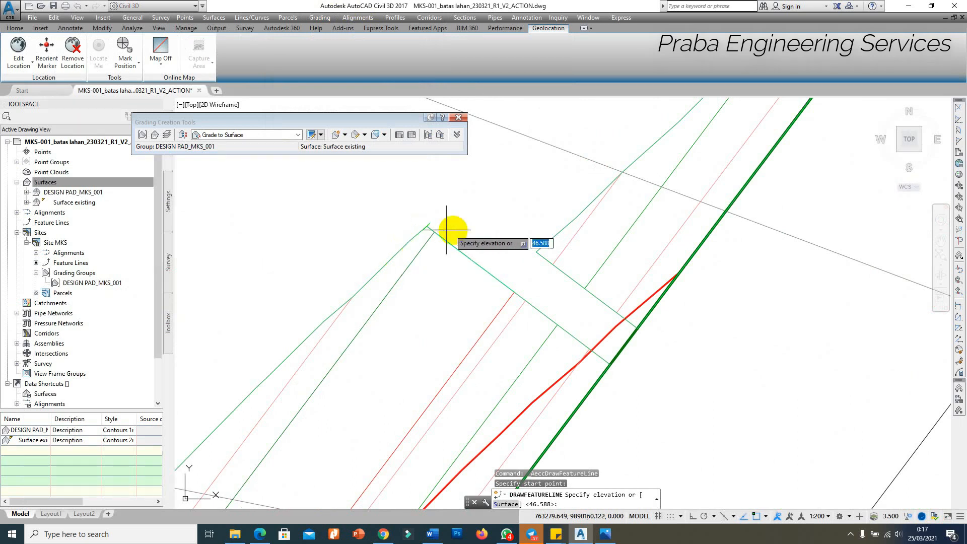
pyautogui.press('Return')
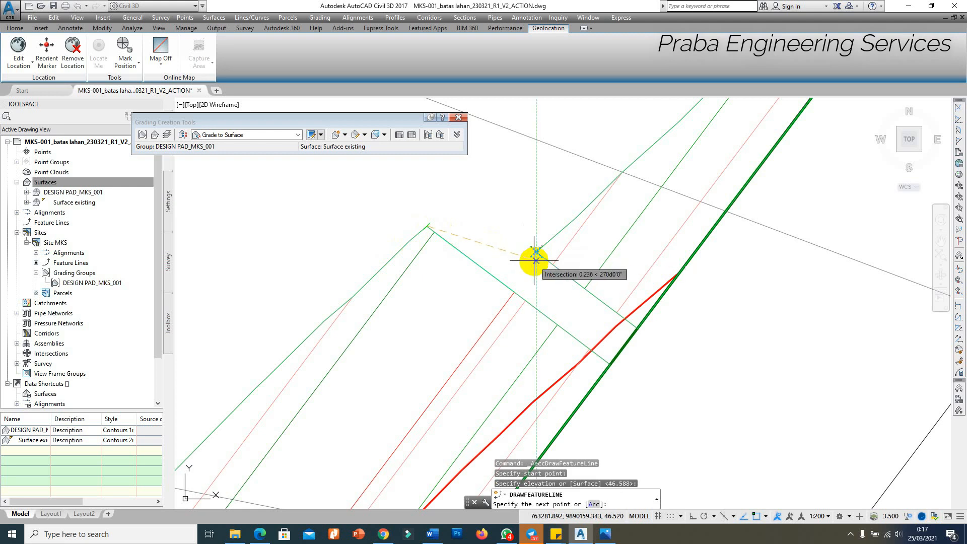
pyautogui.scroll(4, 539, 249)
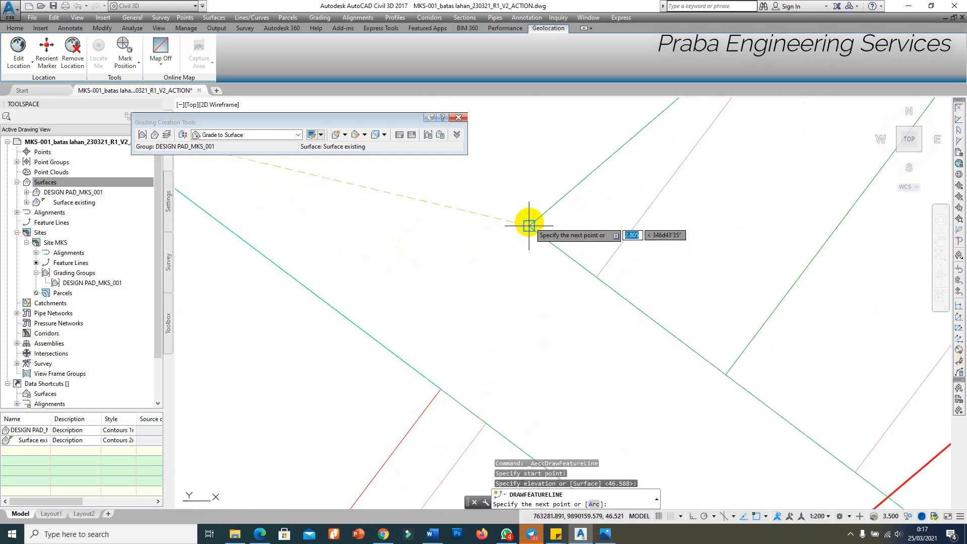
pyautogui.click(529, 226)
pyautogui.scroll(-3, 535, 238)
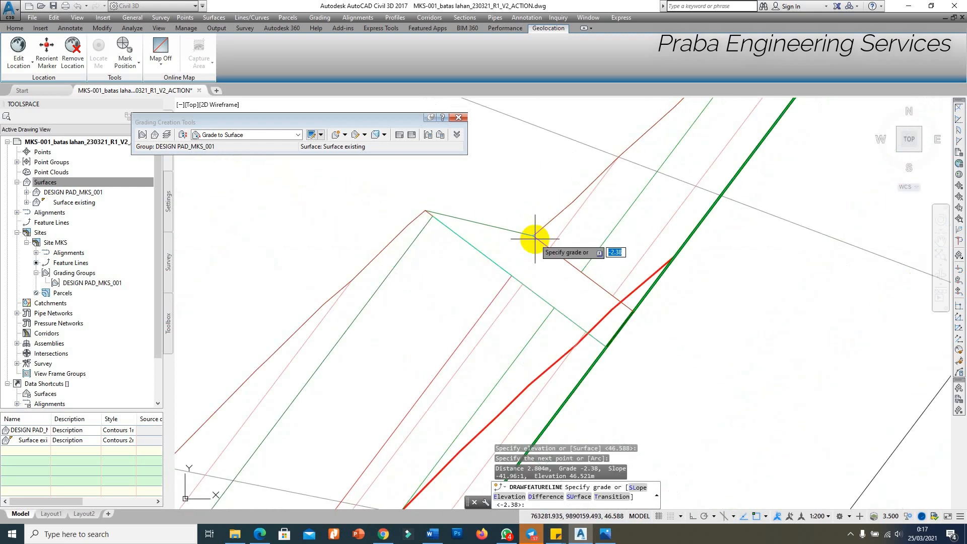
pyautogui.press('Return')
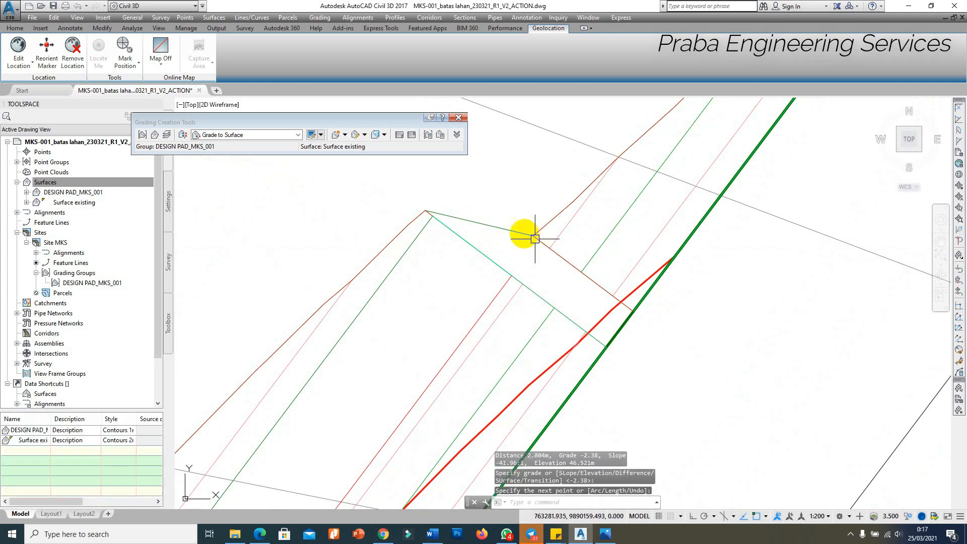
pyautogui.press('Return')
# Check the point elevations of the new feature line across the northeasternmost gap in the Elevation Editor.
pyautogui.click(527, 232)
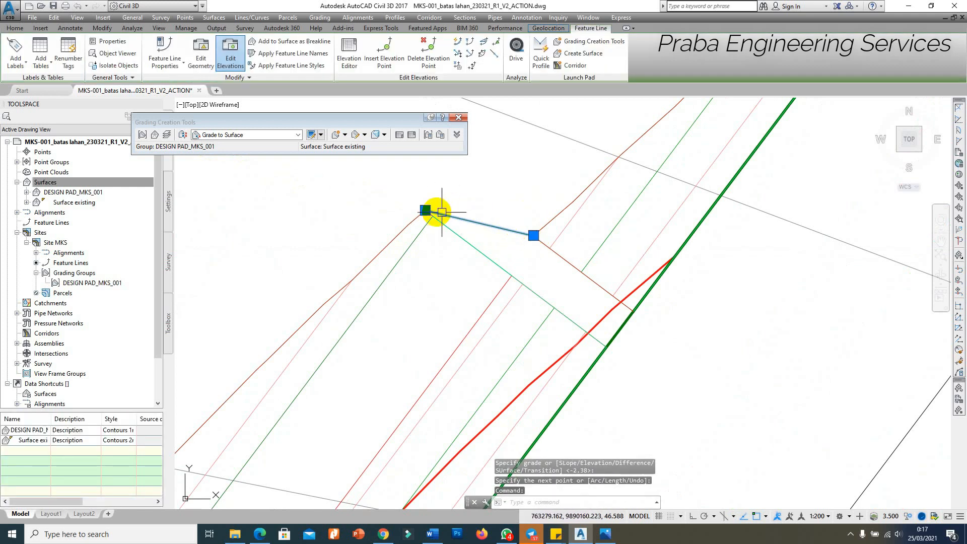
pyautogui.rightClick(516, 196)
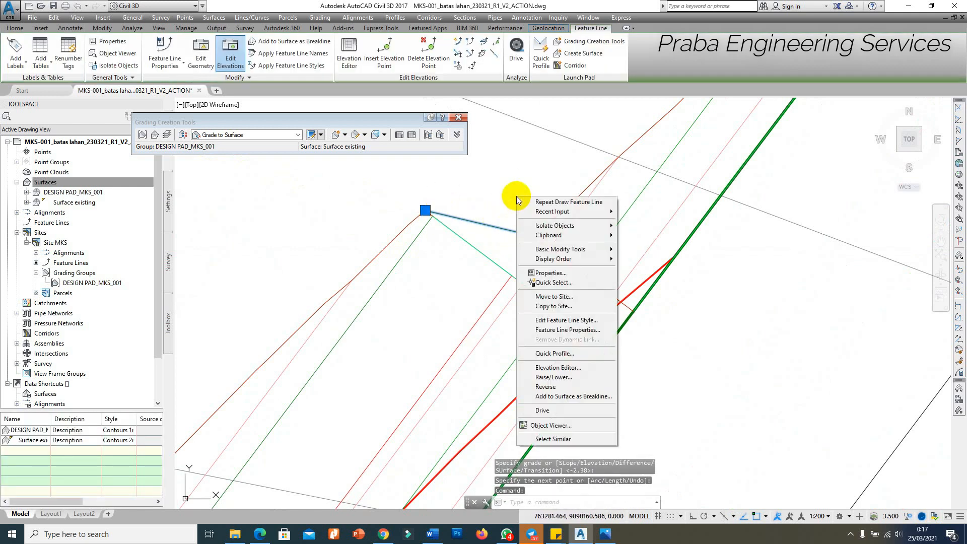
pyautogui.click(563, 367)
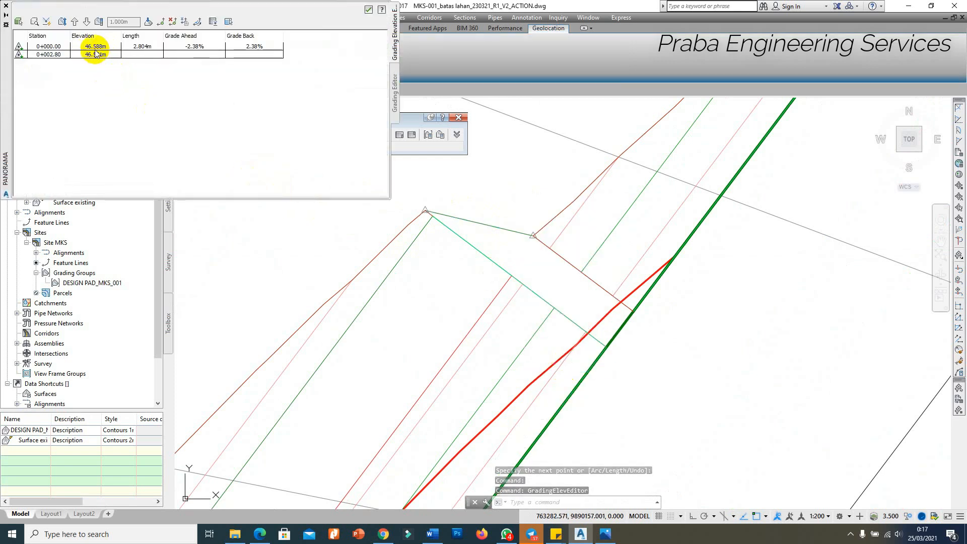
pyautogui.click(6, 6)
# Create a grading infill in the northeasternmost gap enclosed by the new feature line, the two grading ends and the pad edge.
pyautogui.click(321, 134)
pyautogui.click(366, 177)
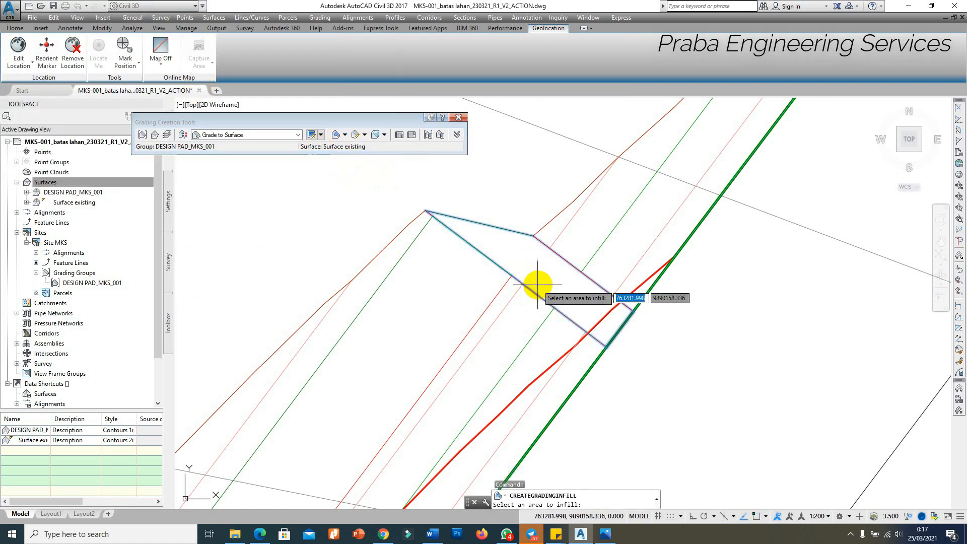
pyautogui.click(532, 228)
pyautogui.press('Return')
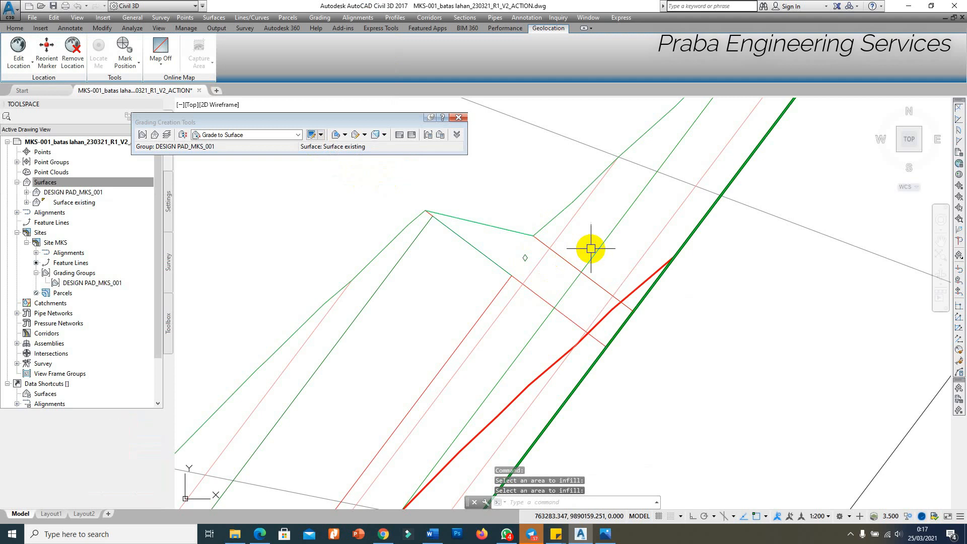
# Inspect the infilled northeastern gap and the neighbouring slopes of the pad surface in the 3D Object Viewer.
pyautogui.scroll(-2, 552, 289)
pyautogui.click(541, 243)
pyautogui.rightClick(540, 243)
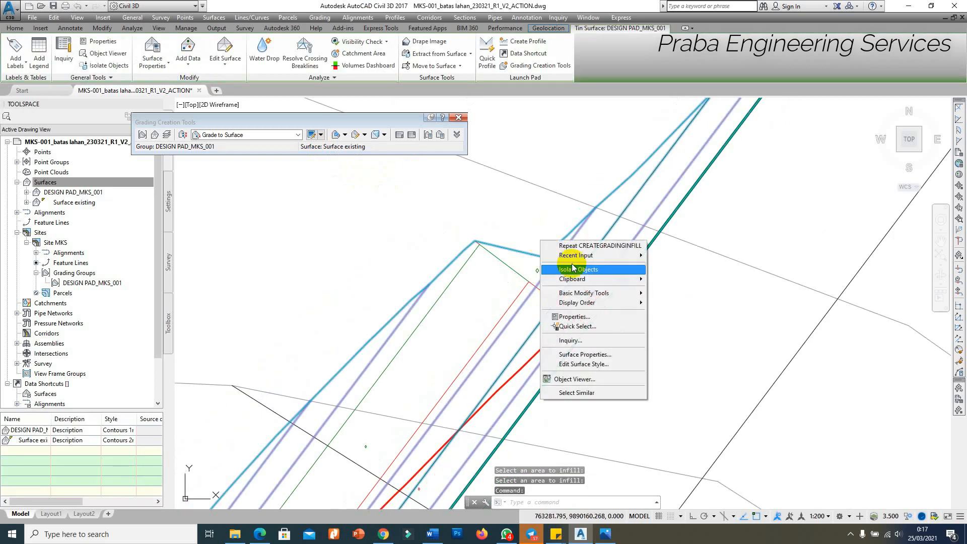
pyautogui.click(574, 373)
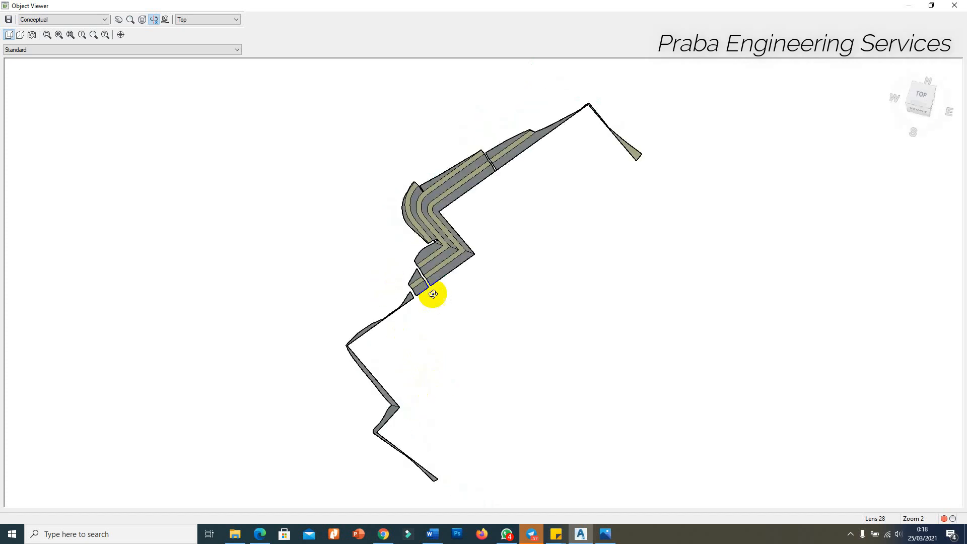
pyautogui.moveTo(433, 294); pyautogui.dragTo(428, 244)
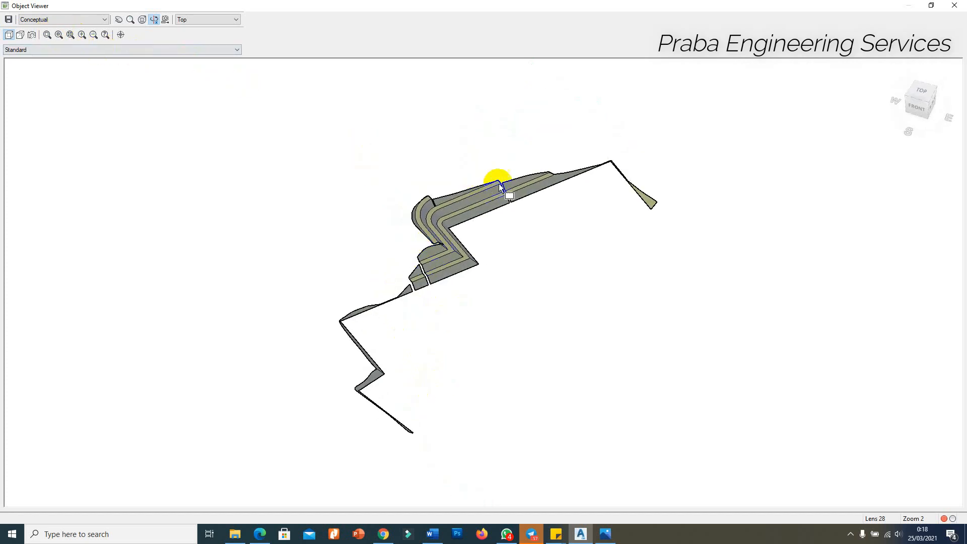
pyautogui.moveTo(523, 157); pyautogui.dragTo(430, 302)
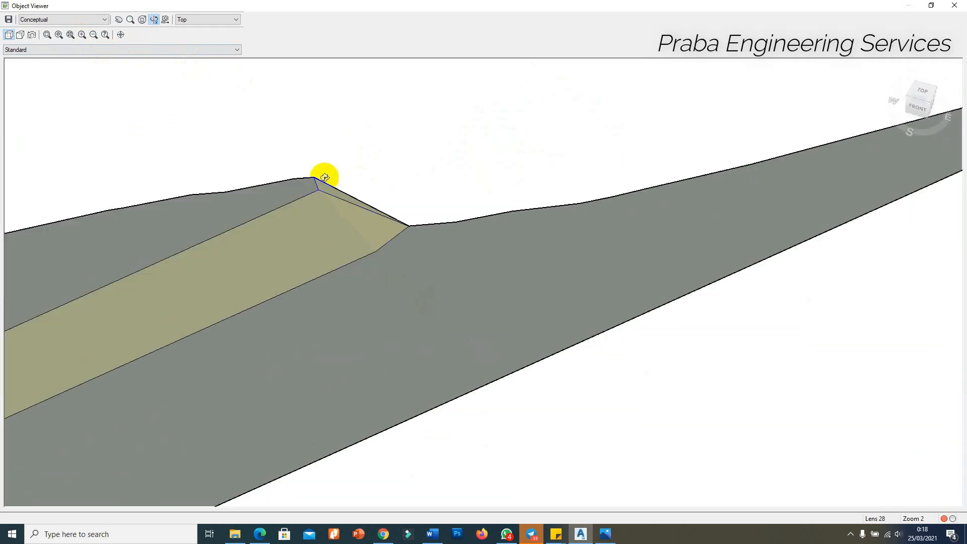
pyautogui.moveTo(310, 199); pyautogui.dragTo(542, 170)
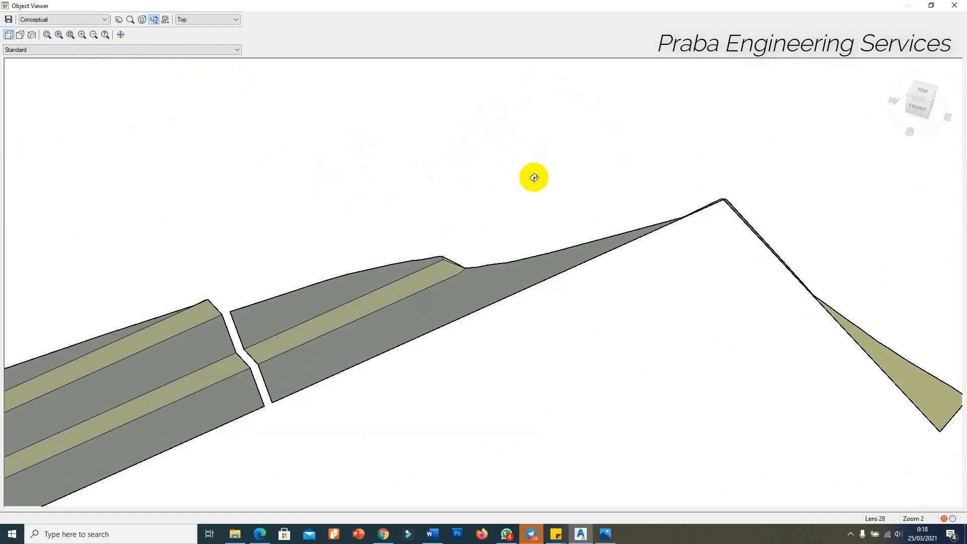
pyautogui.press('Escape')
# Draw a Basic Feature Line in Site MKS joining the outer grading corners across the next gap southwest, accepting the proposed start elevation and grade.
pyautogui.scroll(-2, 523, 179)
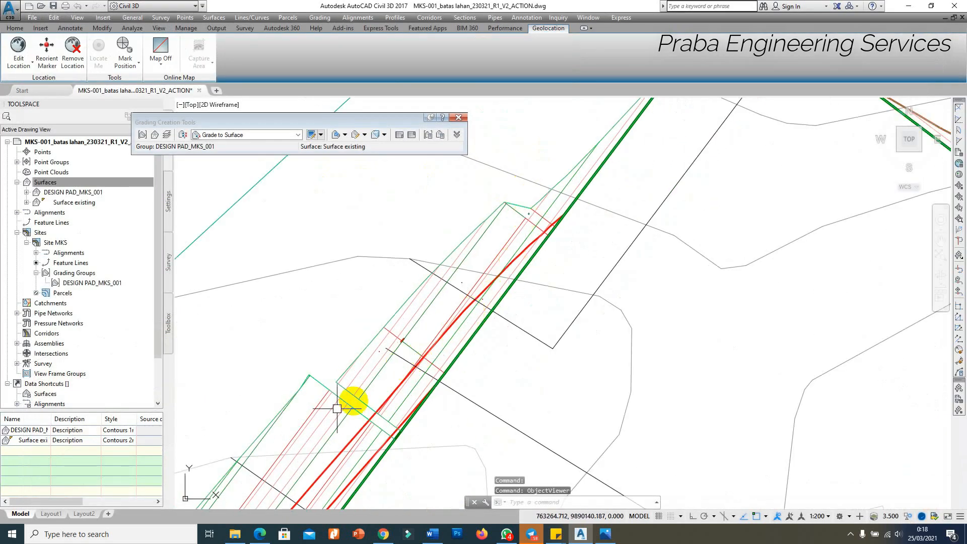
pyautogui.scroll(4, 324, 409)
pyautogui.scroll(2, 277, 191)
pyautogui.scroll(-2, 340, 300)
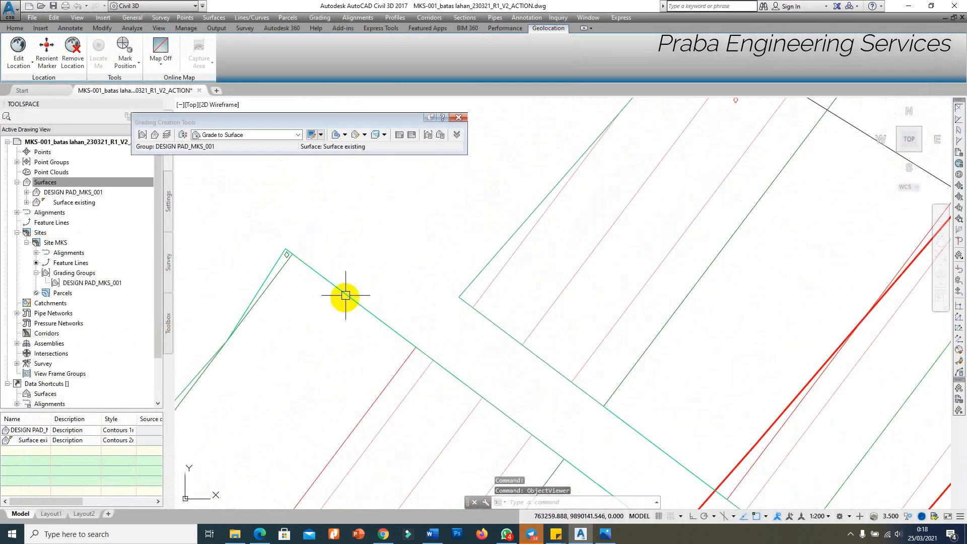
pyautogui.scroll(-2, 357, 274)
pyautogui.click(320, 17)
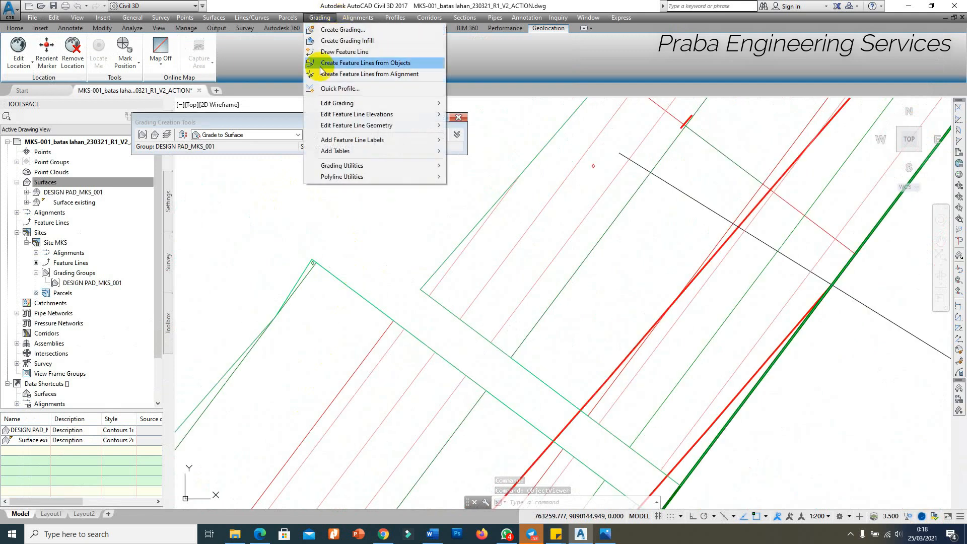
pyautogui.click(356, 54)
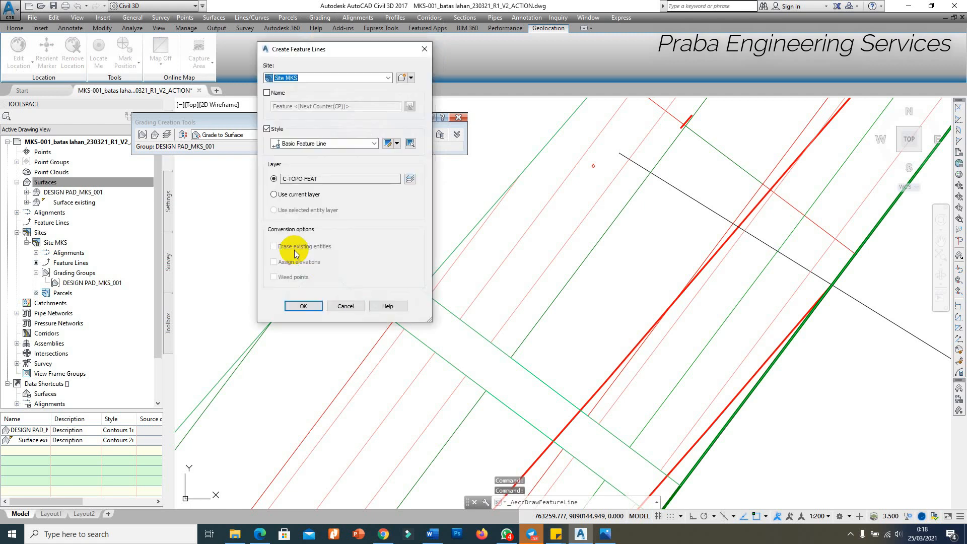
pyautogui.click(304, 307)
pyautogui.scroll(6, 312, 257)
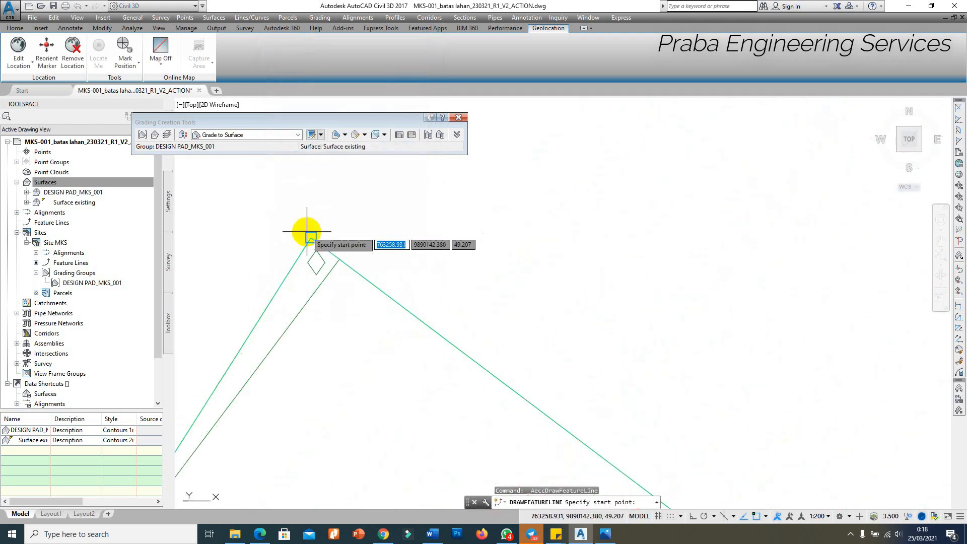
pyautogui.click(311, 237)
pyautogui.scroll(-1, 311, 237)
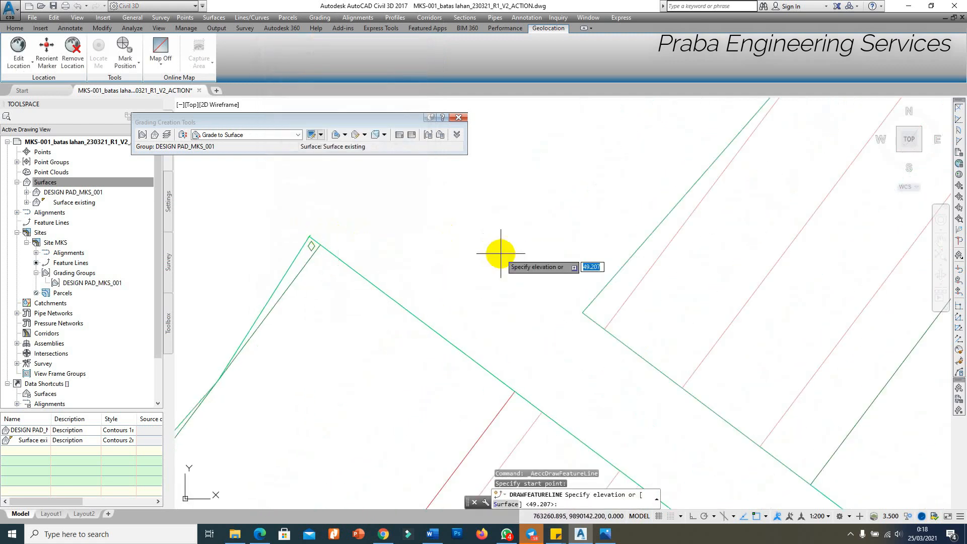
pyautogui.press('Return')
pyautogui.click(582, 312)
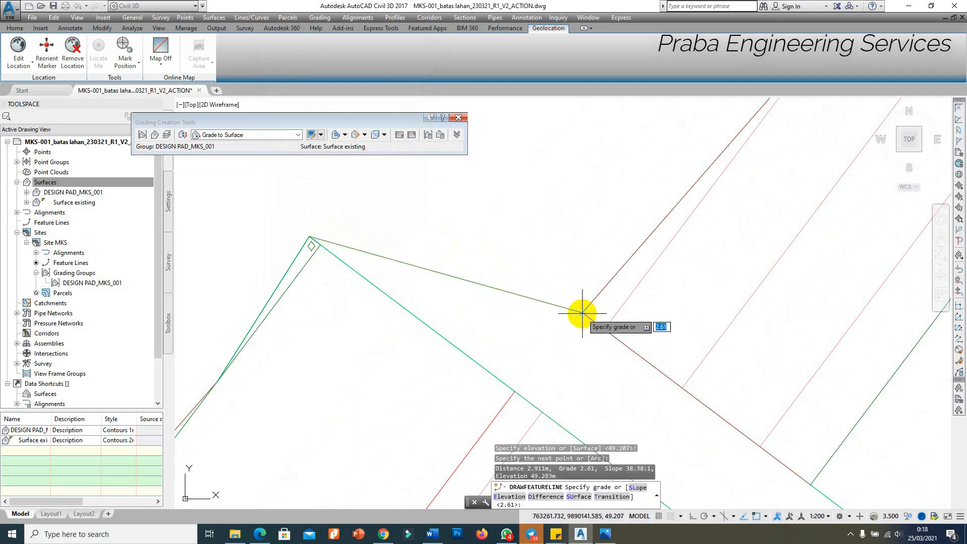
pyautogui.press('Return')
# Check the point elevations of the feature line closing the second gap in the Elevation Editor.
pyautogui.scroll(-6, 453, 267)
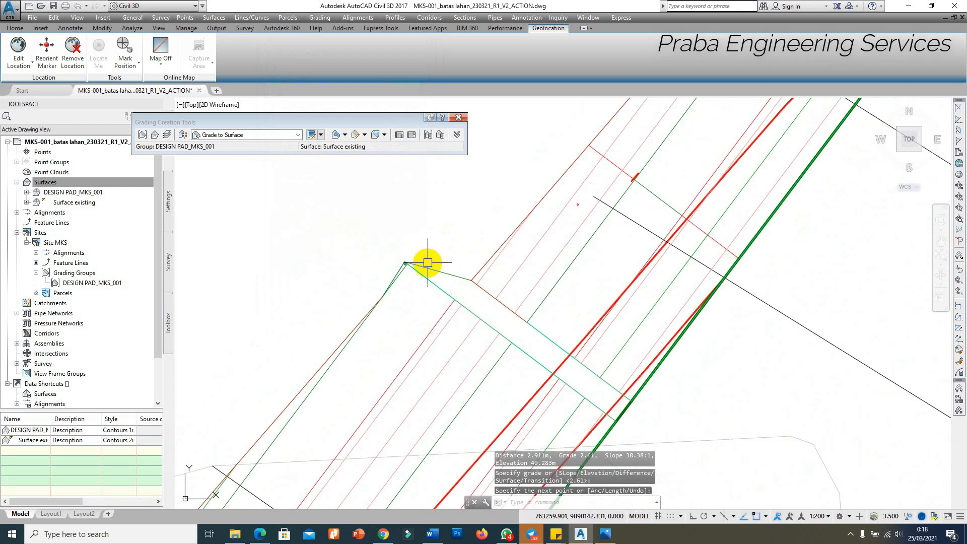
pyautogui.click(451, 267)
pyautogui.rightClick(477, 243)
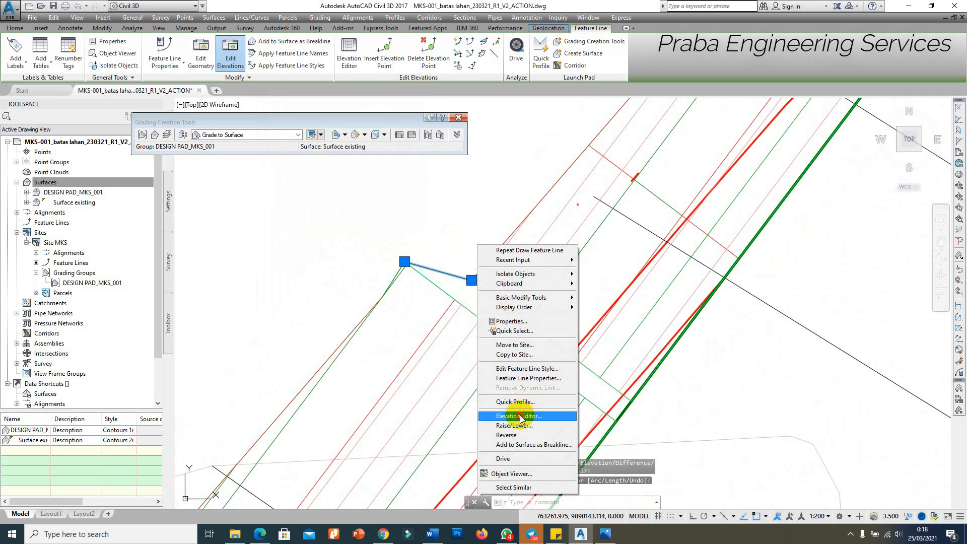
pyautogui.click(519, 407)
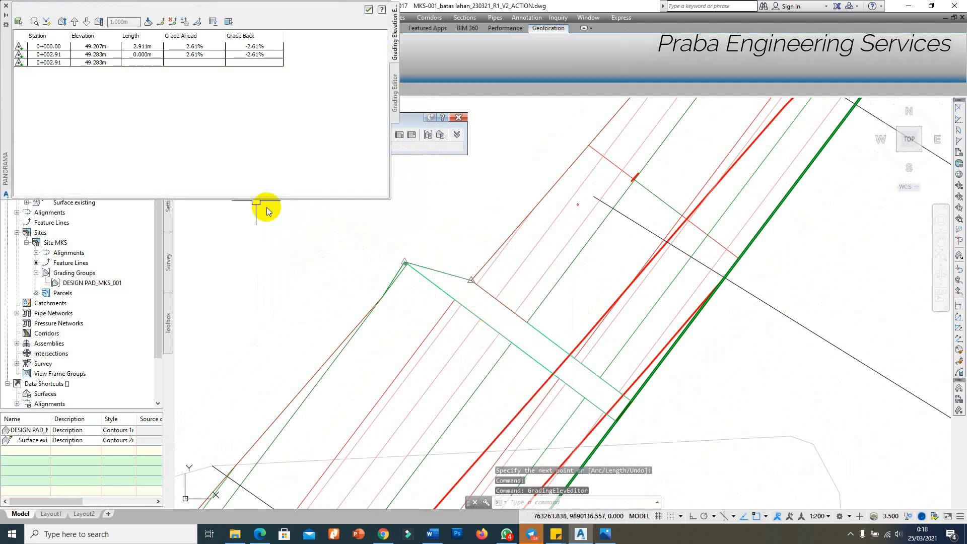
pyautogui.click(8, 6)
# Create a grading infill in the second gap, enclosed by its new feature line, the two grading ends and the pad edge.
pyautogui.click(345, 135)
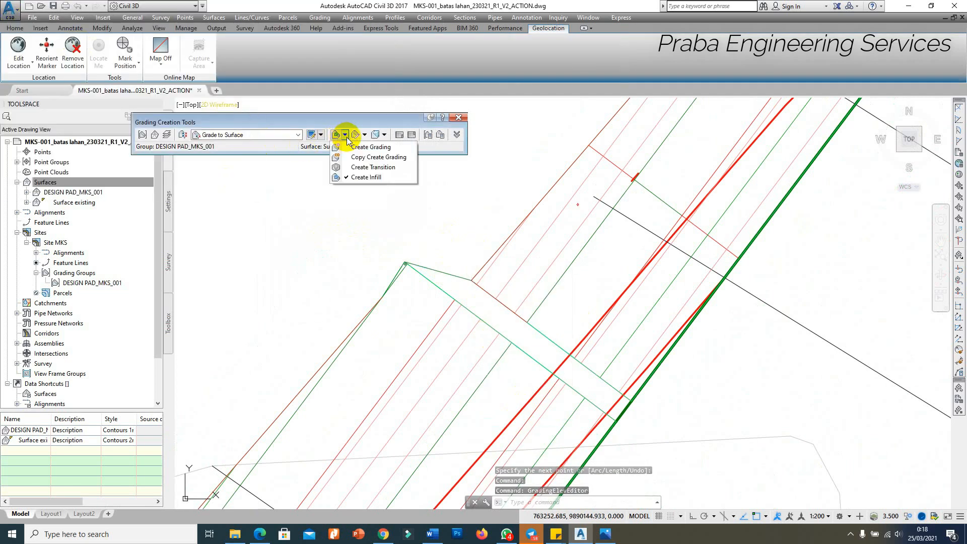
pyautogui.click(375, 177)
pyautogui.click(507, 323)
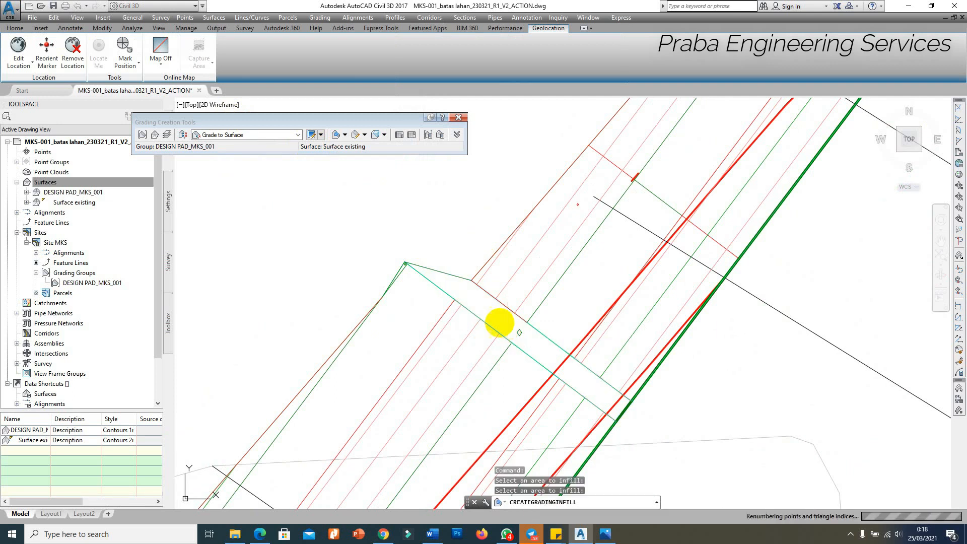
# Inspect the infilled second gap and the remaining gaps of the pad surface in the 3D Object Viewer.
pyautogui.click(518, 276)
pyautogui.rightClick(518, 276)
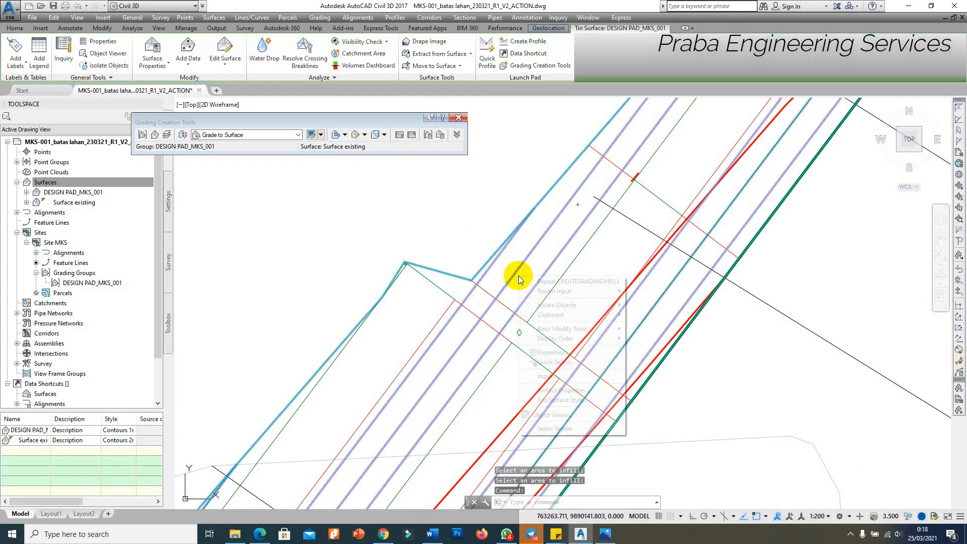
pyautogui.click(554, 415)
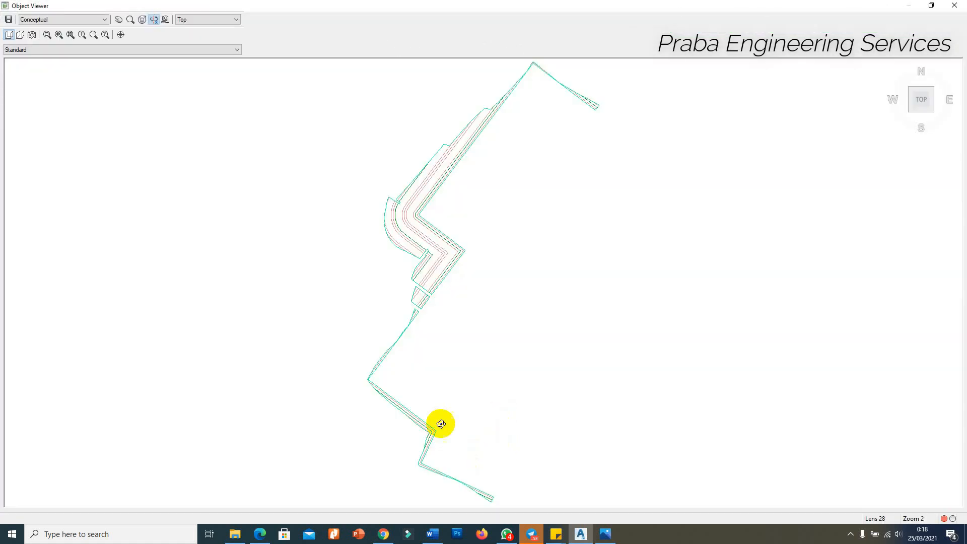
pyautogui.moveTo(440, 424); pyautogui.dragTo(401, 258)
pyautogui.moveTo(560, 251); pyautogui.dragTo(478, 297)
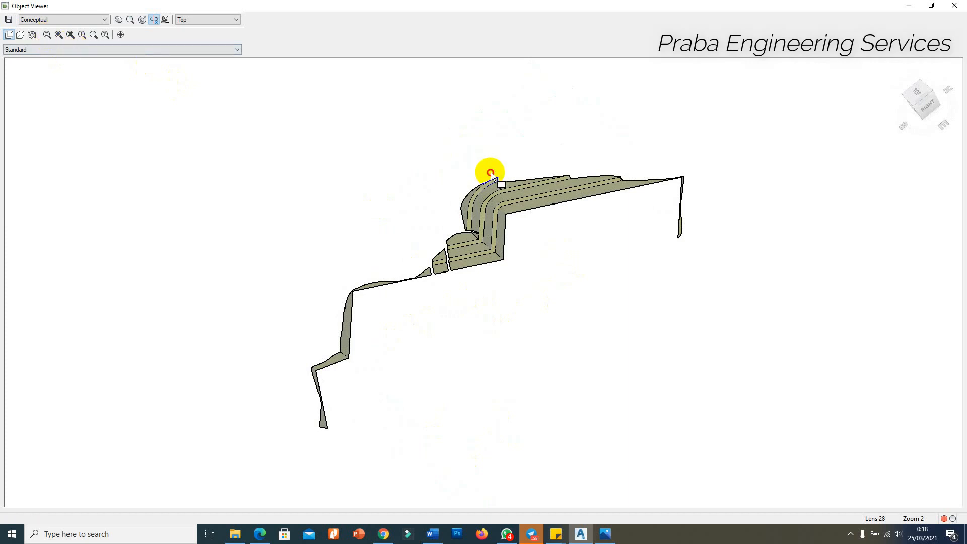
pyautogui.scroll(5, 515, 194)
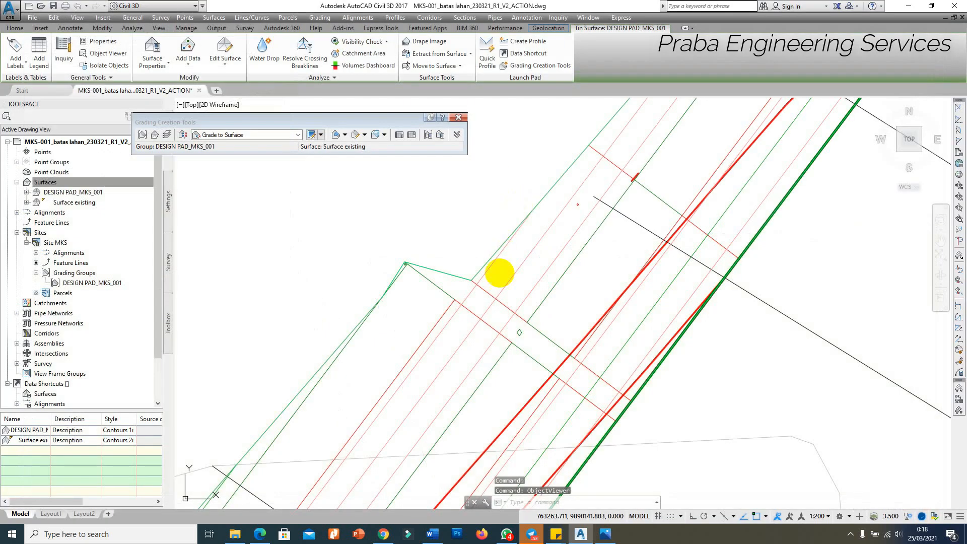
# Draw a Basic Feature Line in Site MKS from the curved slope's northern outer corner to the adjacent straight slope's corner, accepting the proposed elevation and grade.
pyautogui.scroll(-3, 510, 274)
pyautogui.scroll(4, 432, 401)
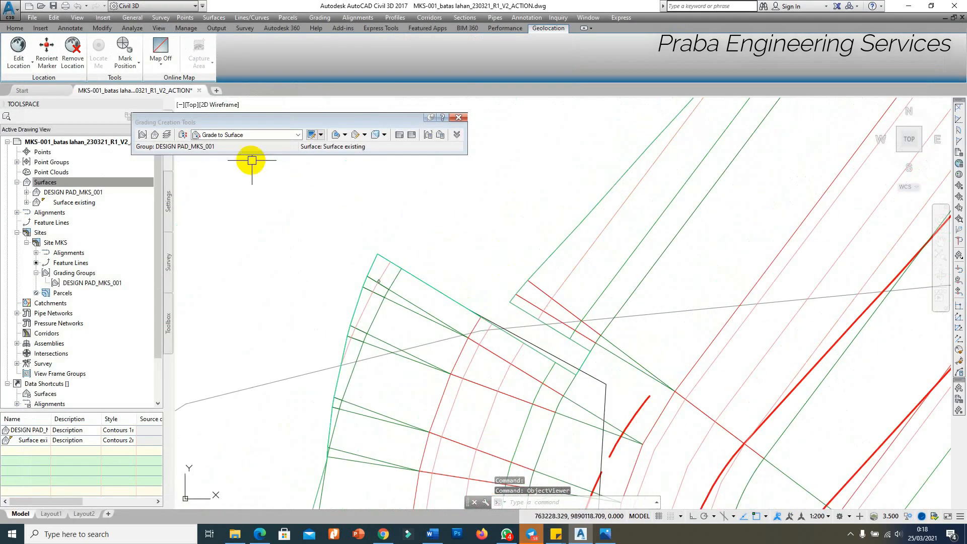
pyautogui.click(320, 17)
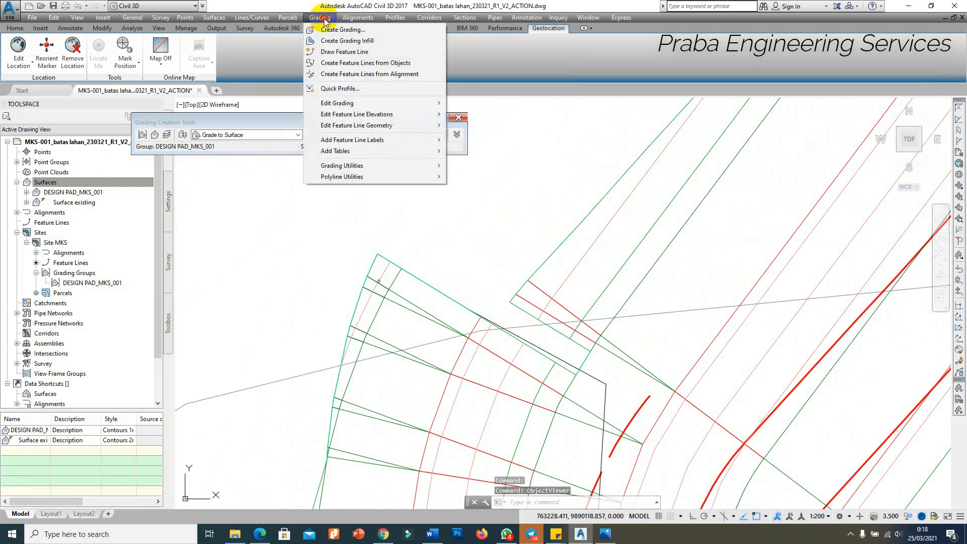
pyautogui.click(352, 52)
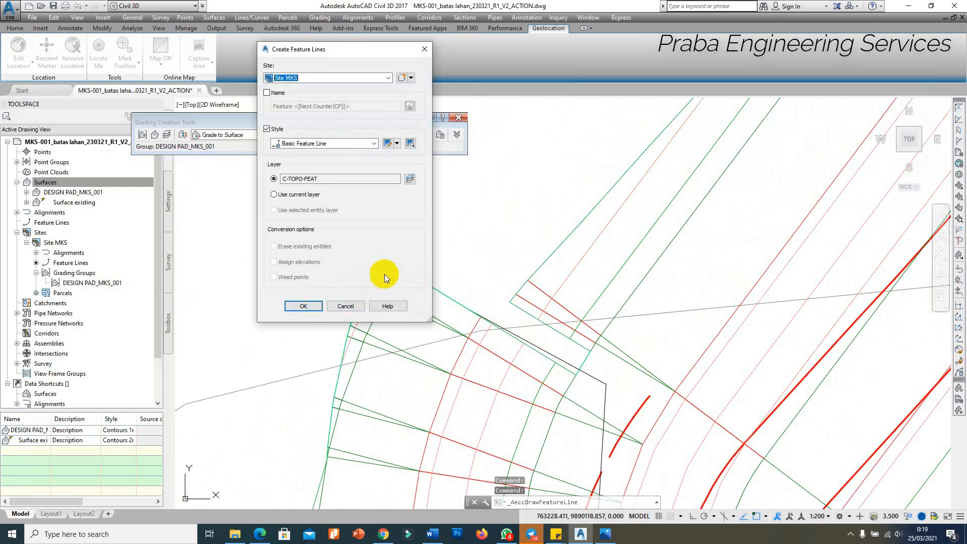
pyautogui.press('Return')
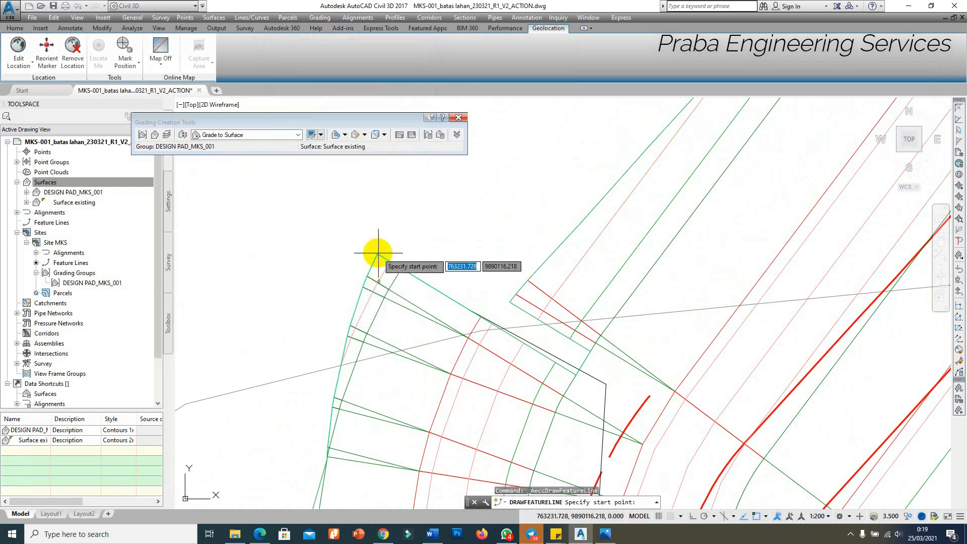
pyautogui.click(378, 253)
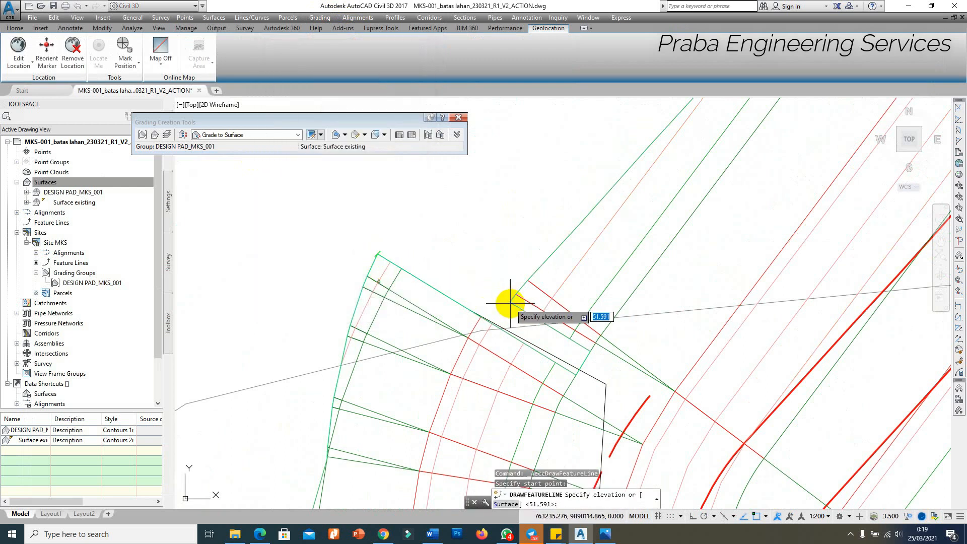
pyautogui.press('Return')
pyautogui.click(509, 302)
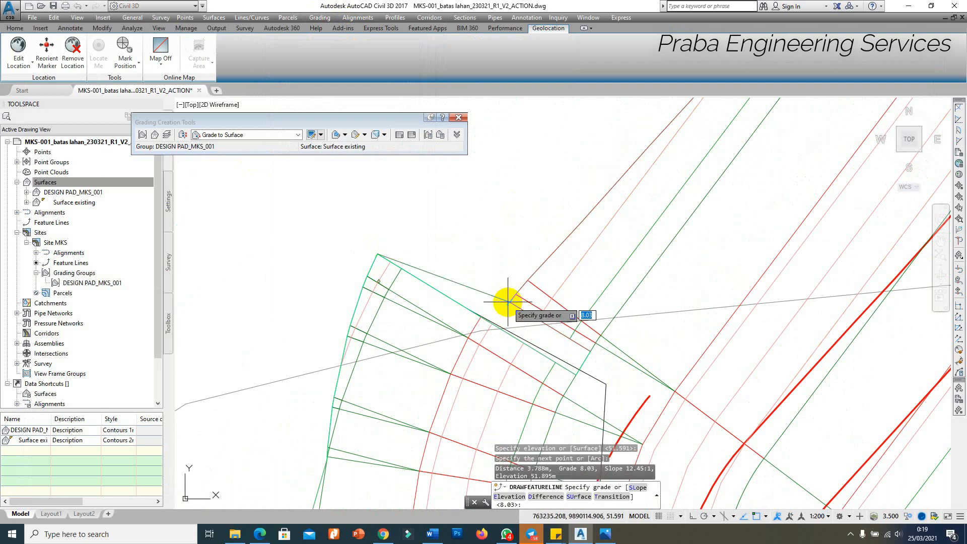
pyautogui.press('Return')
pyautogui.press('Return')
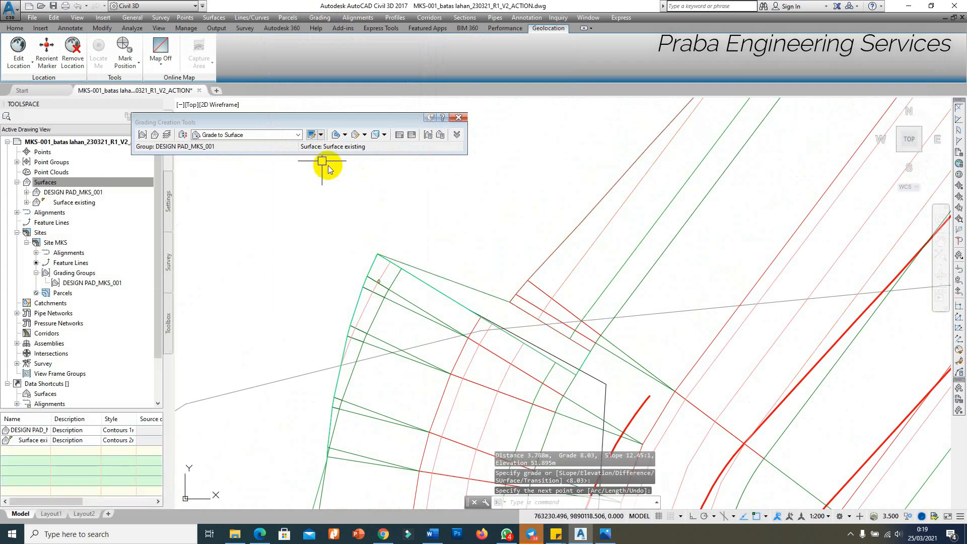
# Create a grading infill in the gap between the curved slope's northern end and the straight slope.
pyautogui.click(364, 134)
pyautogui.click(370, 146)
pyautogui.click(553, 324)
pyautogui.press('Return')
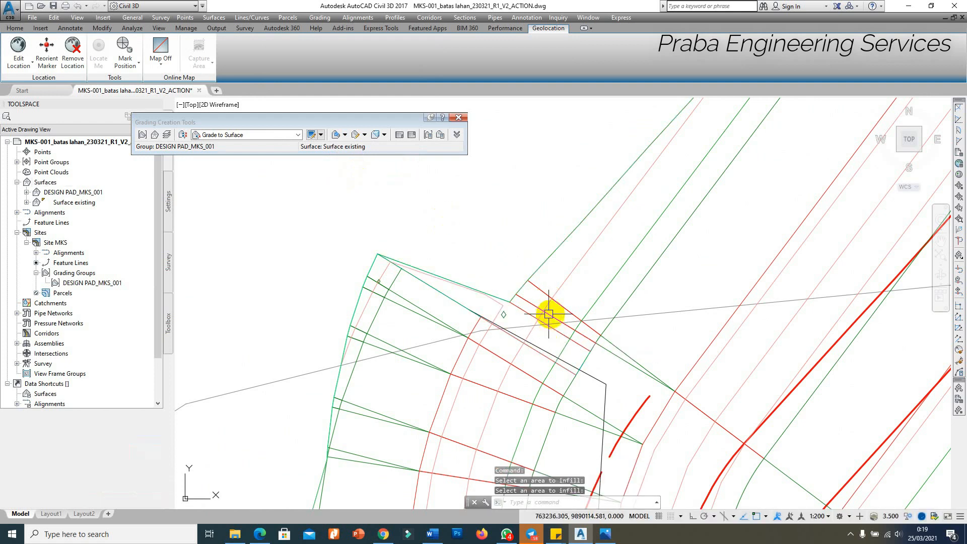
# Draw a feature line across the gap at the curved slope's southeastern end, joining its outer corner to the neighbouring grading corner with the proposed elevation and grade.
pyautogui.scroll(-3, 549, 314)
pyautogui.scroll(6, 570, 212)
pyautogui.scroll(-3, 557, 242)
pyautogui.scroll(3, 557, 237)
pyautogui.scroll(2, 278, 180)
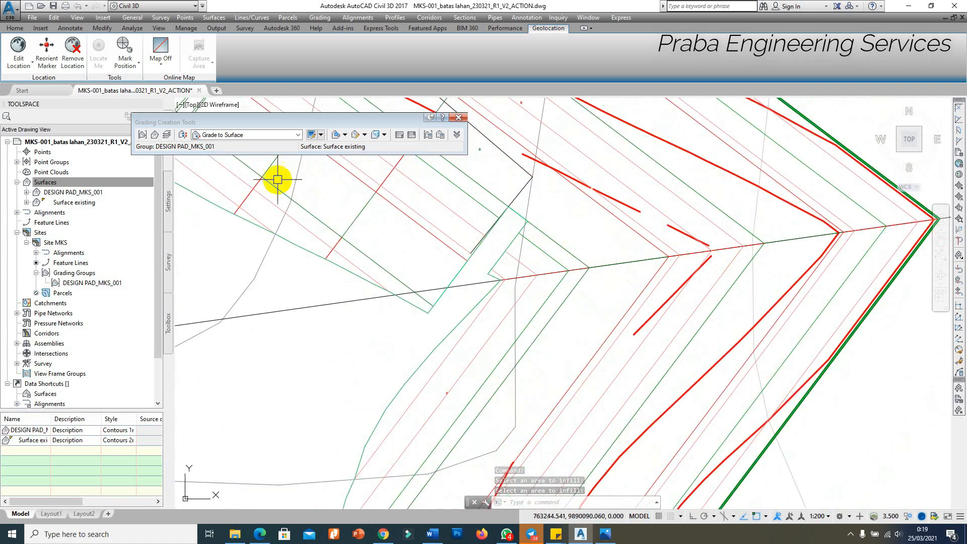
pyautogui.click(320, 17)
pyautogui.click(351, 51)
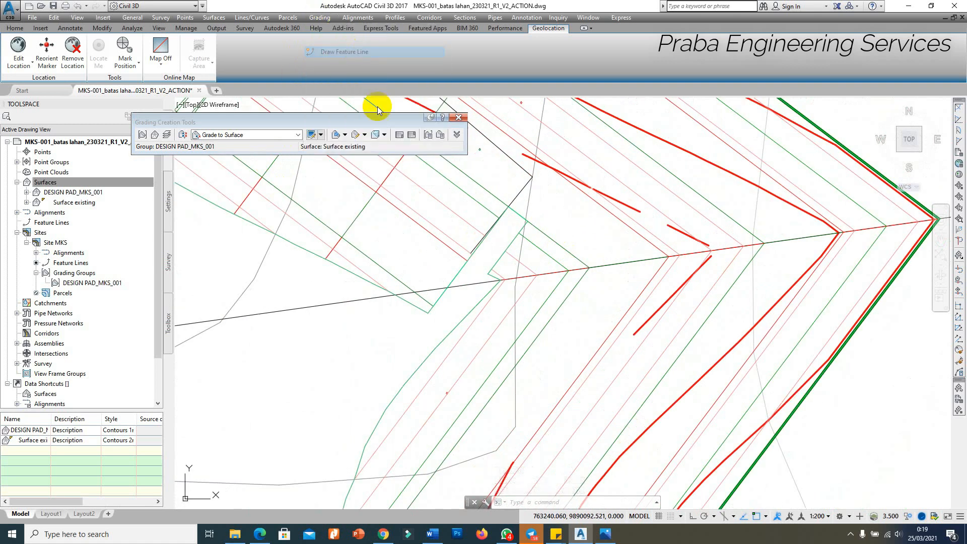
pyautogui.click(317, 312)
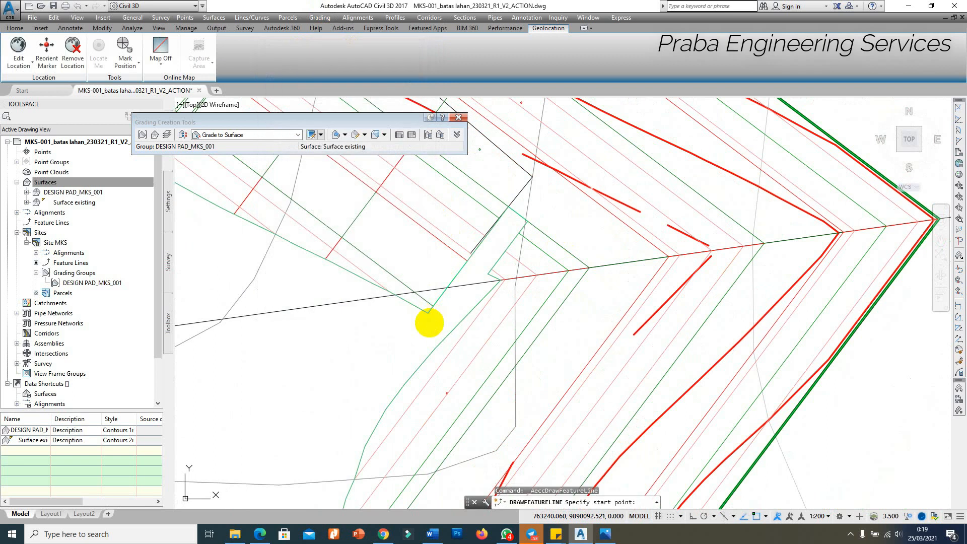
pyautogui.click(429, 314)
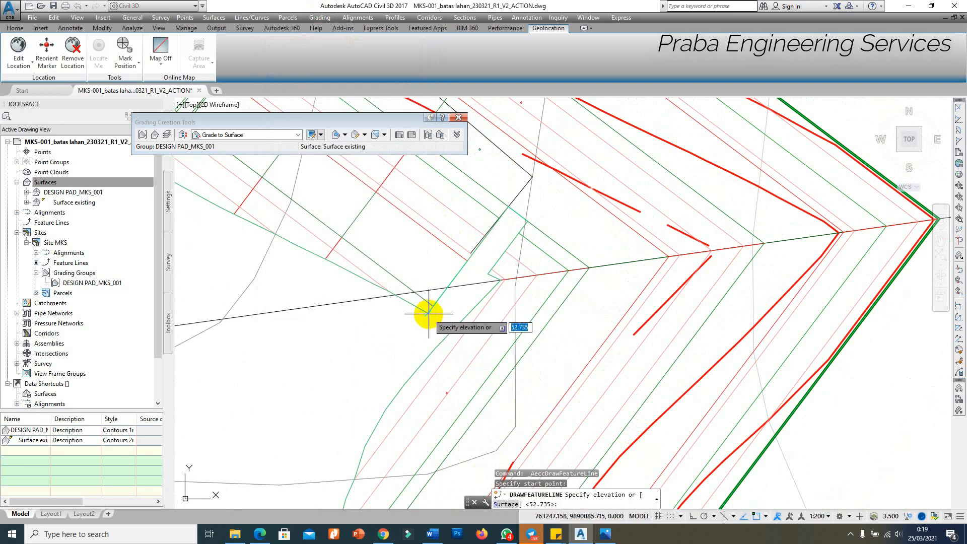
pyautogui.press('Return')
pyautogui.click(488, 271)
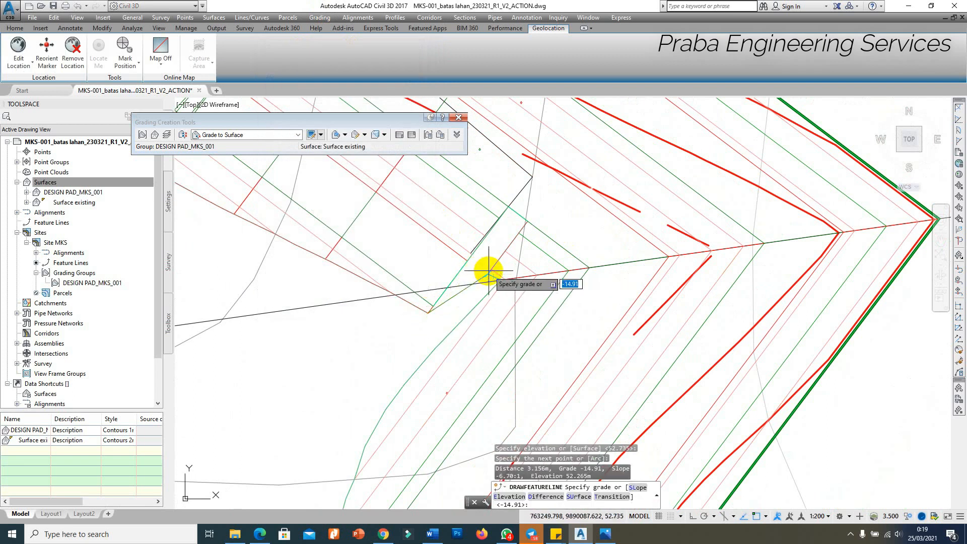
pyautogui.press('Return')
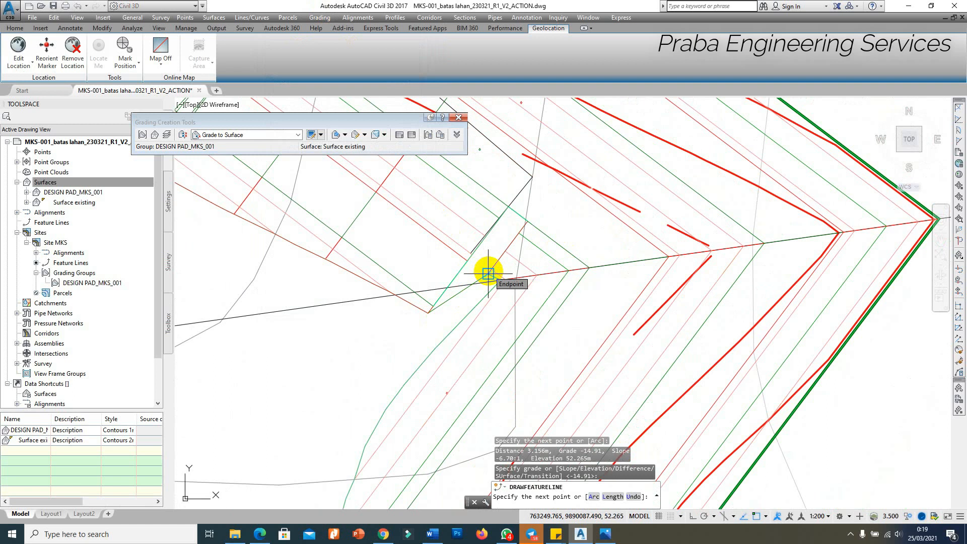
pyautogui.press('Return')
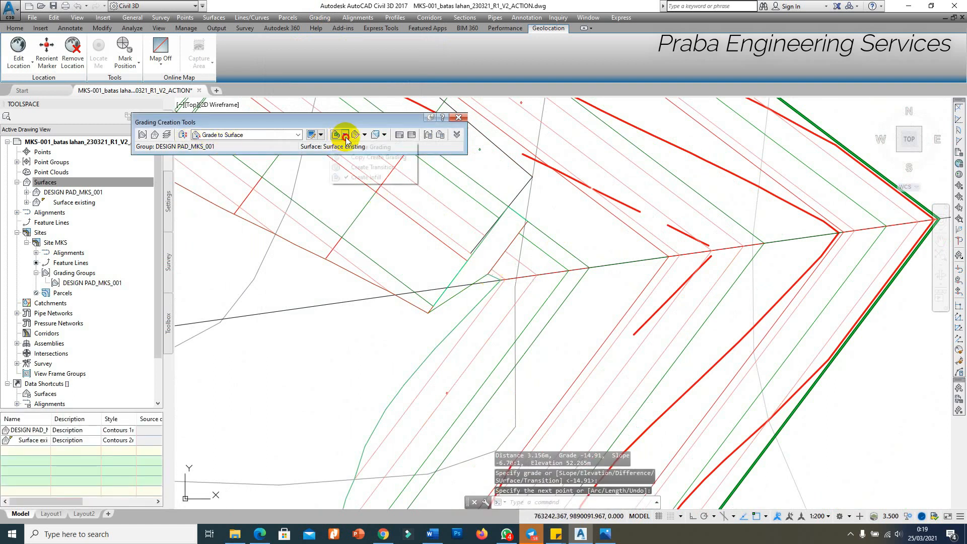
# Create a grading infill in the gap at the curved slope's southeastern end.
pyautogui.click(366, 178)
pyautogui.click(482, 244)
pyautogui.press('Return')
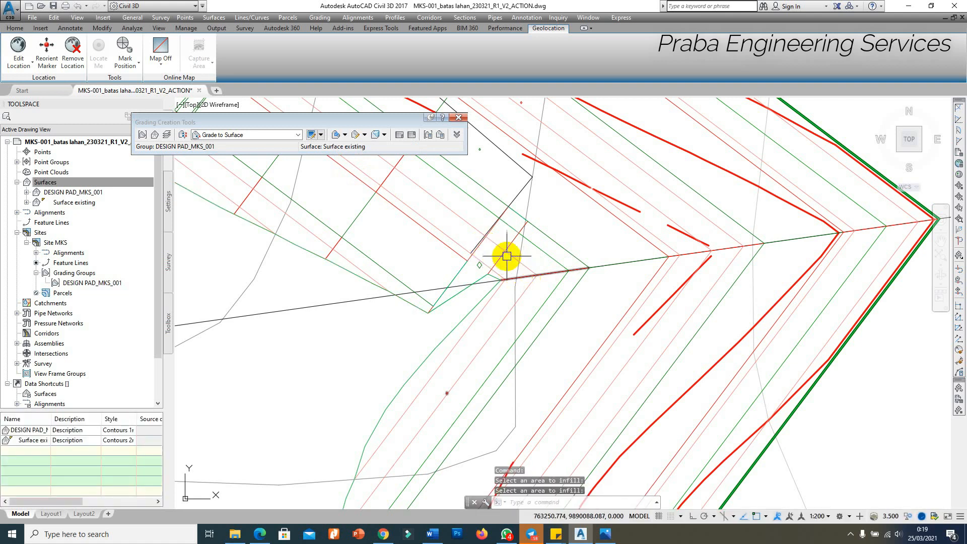
# Examine the pad surface in the 3D Object Viewer, focusing on the new infill and the notch at the curved slope's southeastern end.
pyautogui.click(471, 216)
pyautogui.rightClick(471, 221)
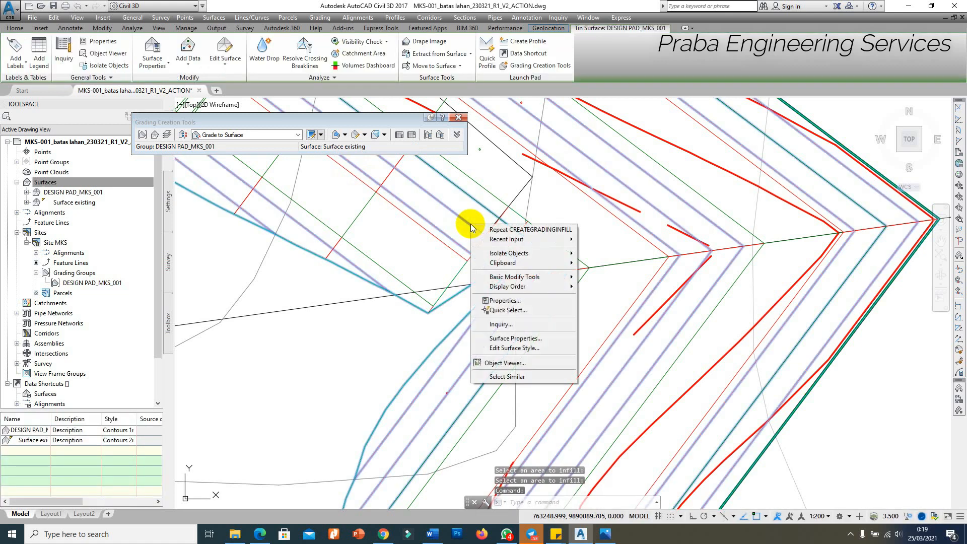
pyautogui.click(506, 363)
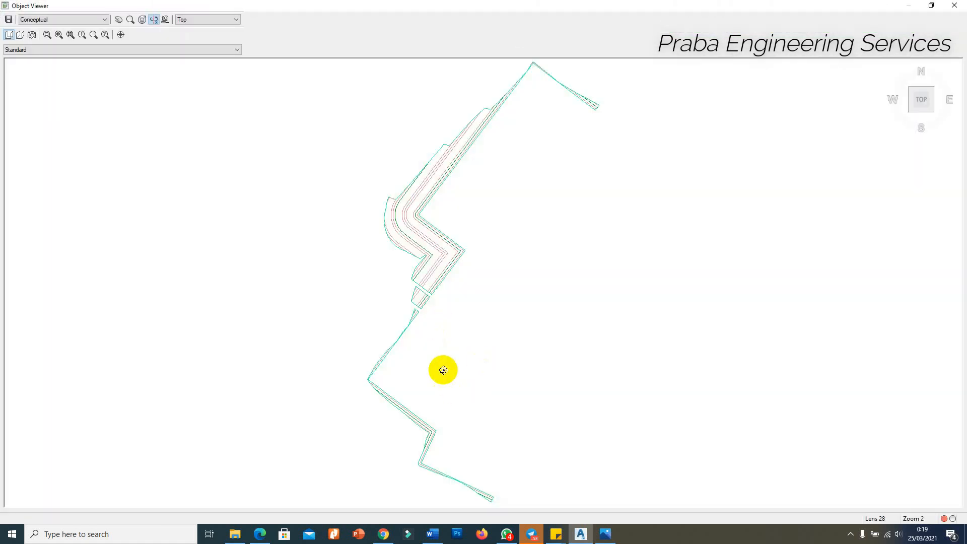
pyautogui.moveTo(443, 369); pyautogui.dragTo(425, 356)
pyautogui.click(48, 34)
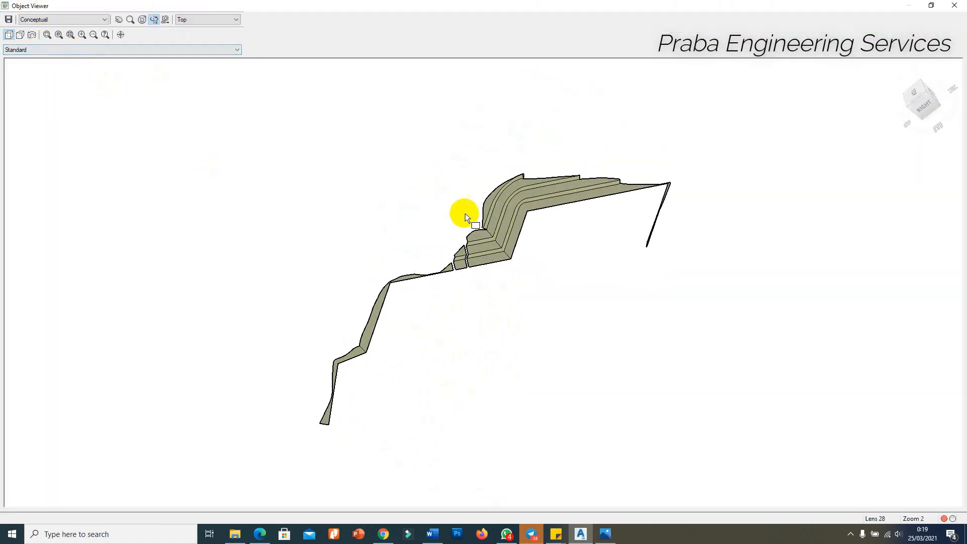
pyautogui.moveTo(465, 217); pyautogui.dragTo(505, 249)
pyautogui.moveTo(592, 298); pyautogui.dragTo(629, 328)
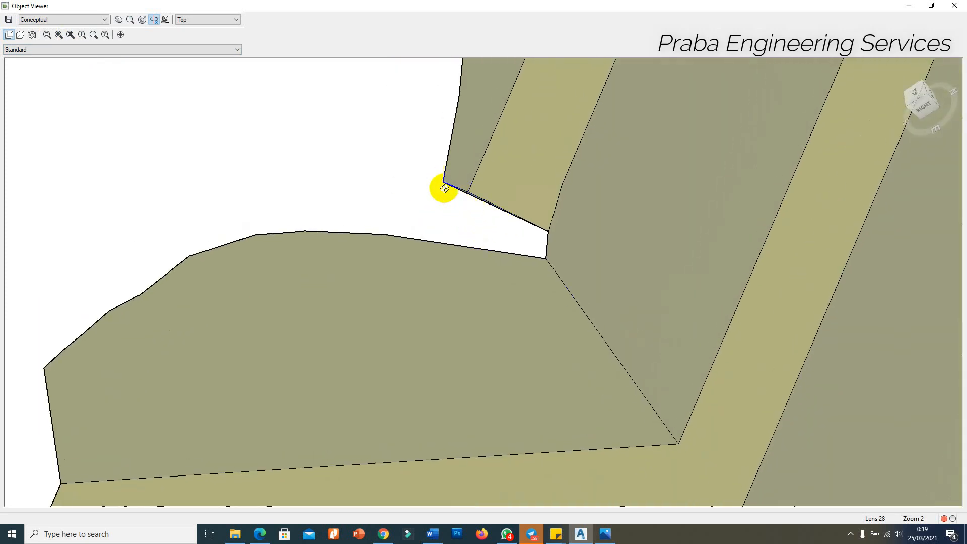
pyautogui.moveTo(443, 237); pyautogui.dragTo(590, 410)
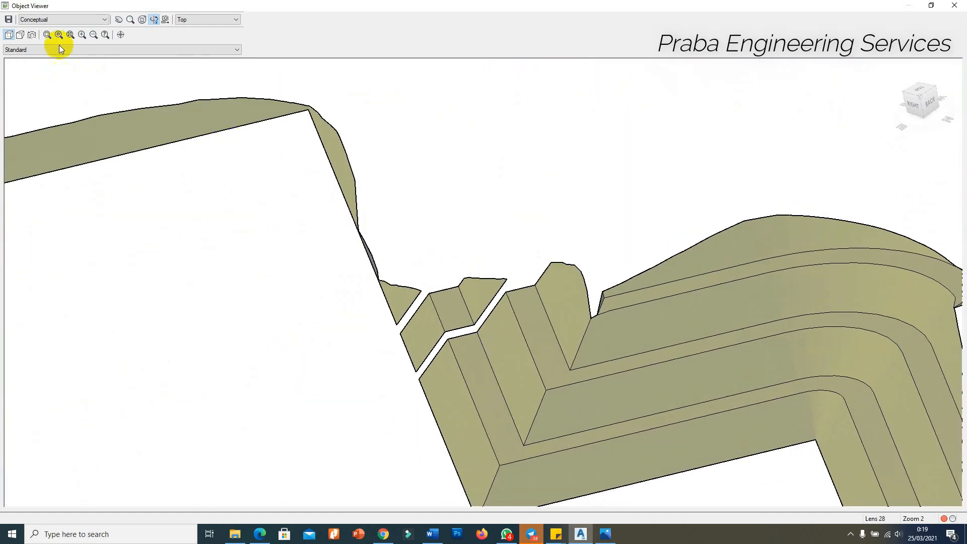
pyautogui.moveTo(631, 320); pyautogui.dragTo(634, 333)
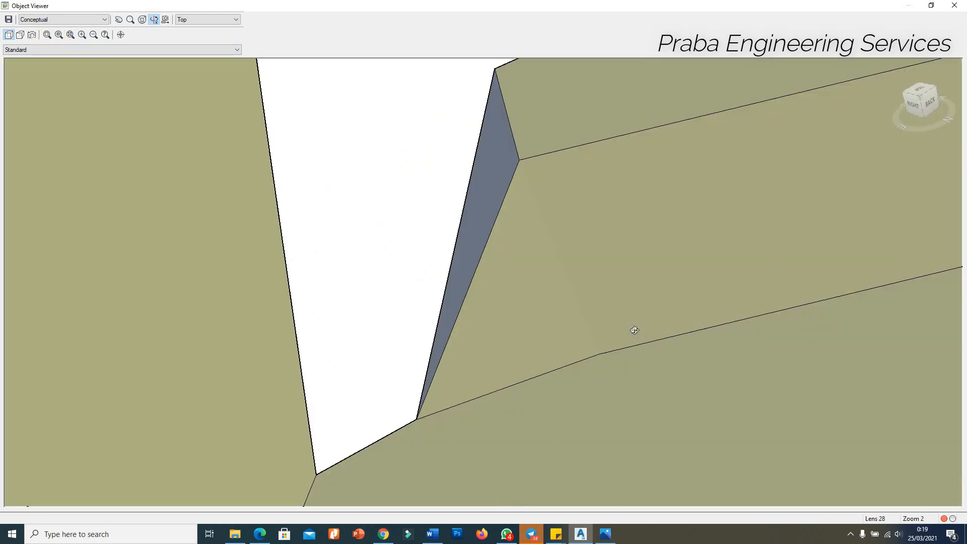
pyautogui.scroll(-2, 589, 250)
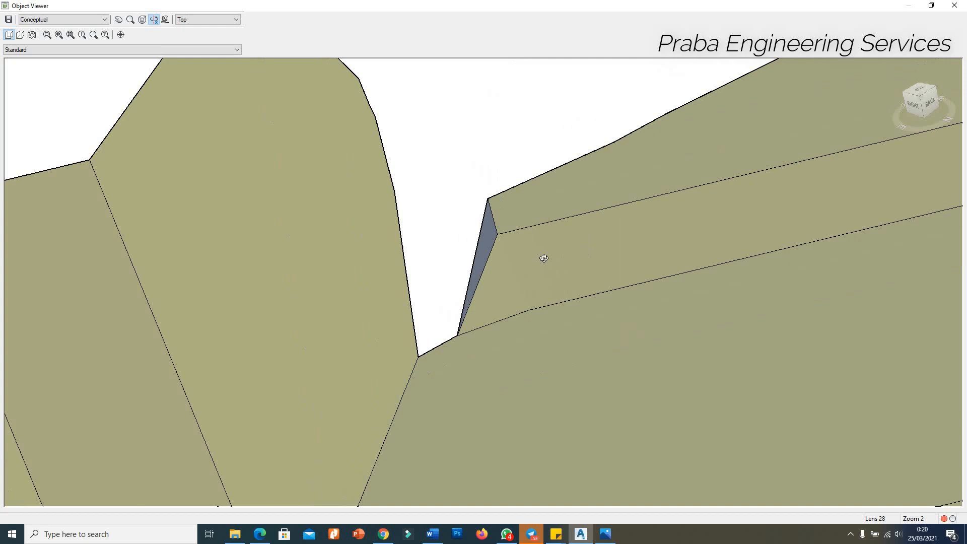
pyautogui.scroll(-1, 543, 258)
pyautogui.scroll(-1, 543, 258)
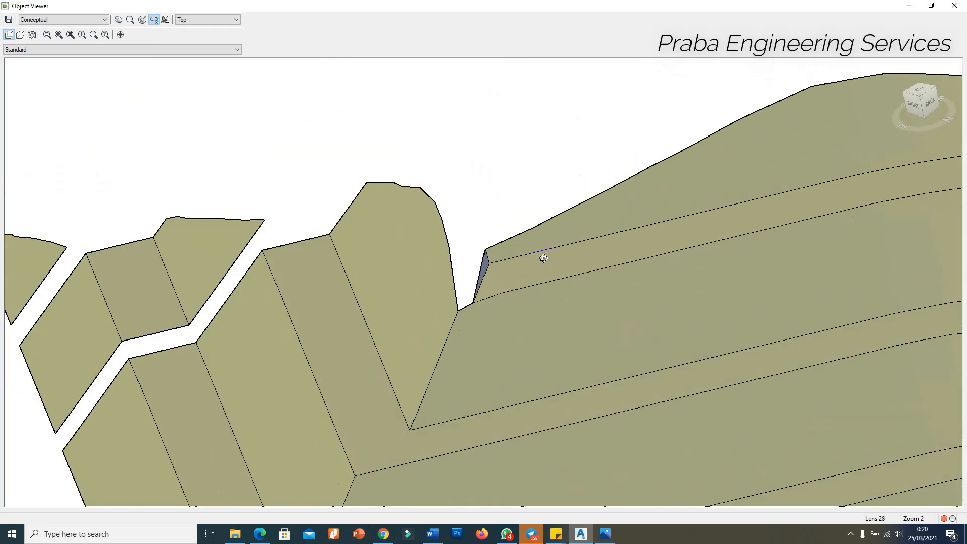
pyautogui.scroll(1, 543, 258)
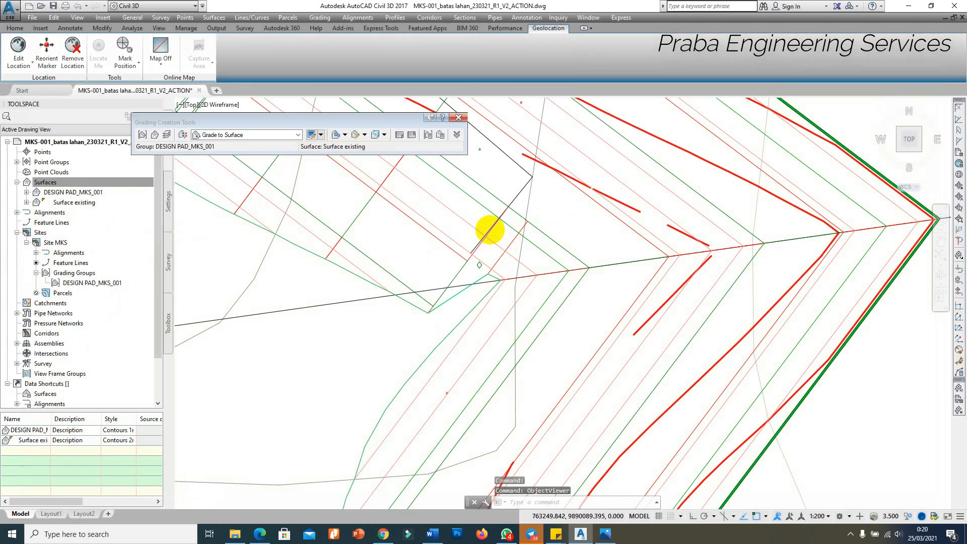
# Draw a feature line from the notch's outer grading corner to the adjacent slope's outer edge, accepting the proposed elevation and grade.
pyautogui.click(321, 18)
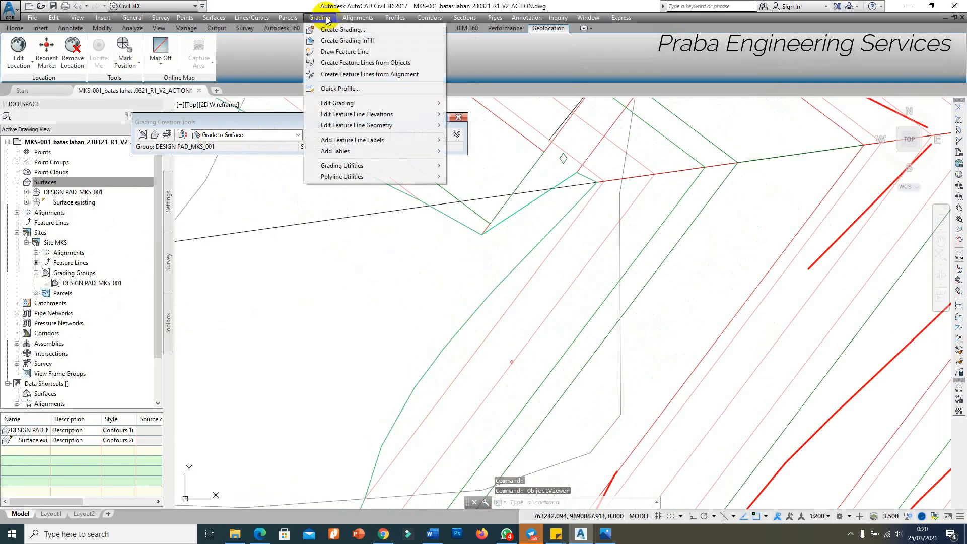
pyautogui.click(383, 52)
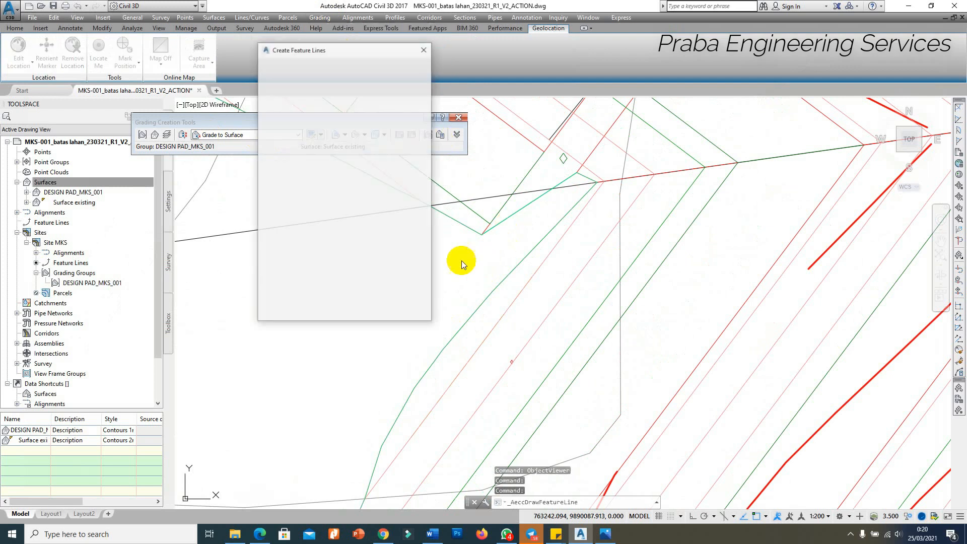
pyautogui.press('Return')
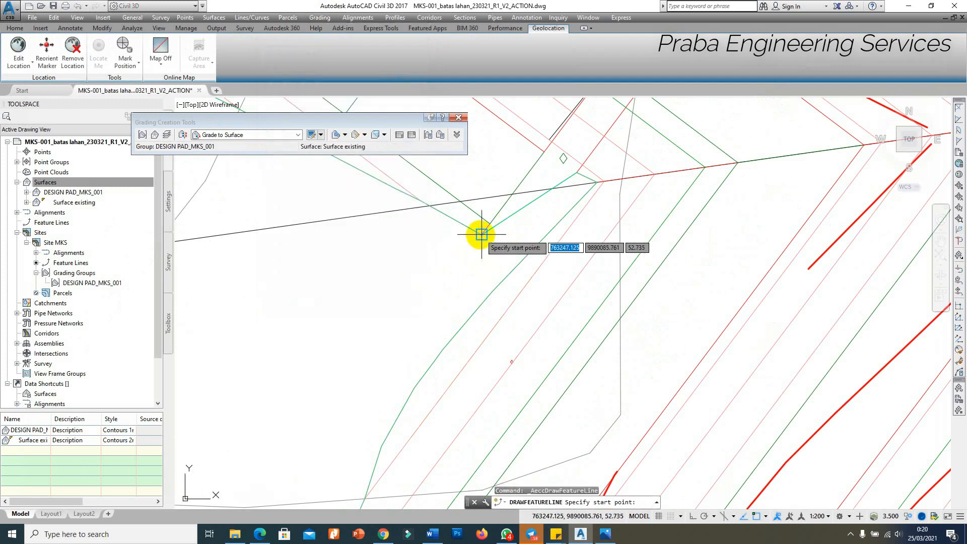
pyautogui.click(481, 234)
pyautogui.press('Return')
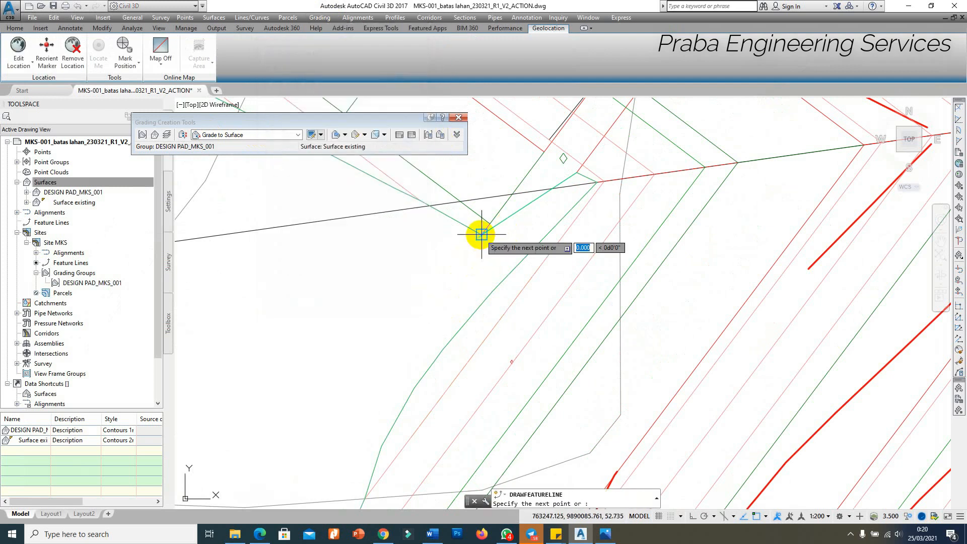
pyautogui.click(489, 291)
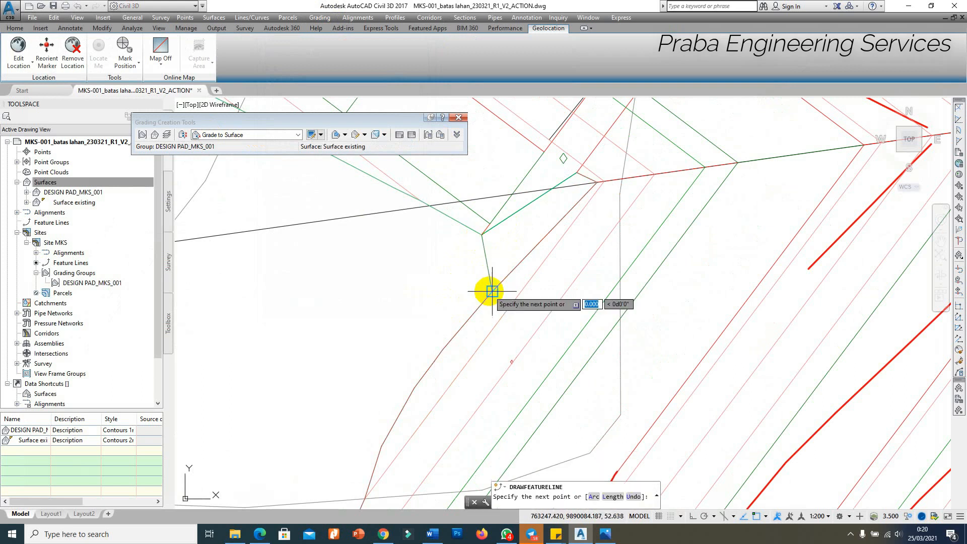
pyautogui.press('Return')
pyautogui.press('Return')
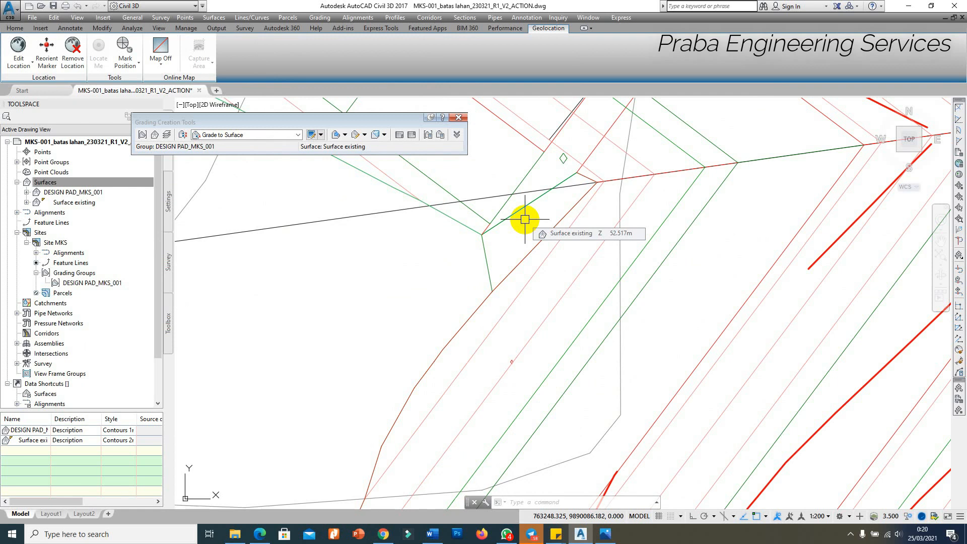
# Create a grading infill in the triangular notch enclosed by the new feature line at the curved slope's southeastern end.
pyautogui.click(345, 135)
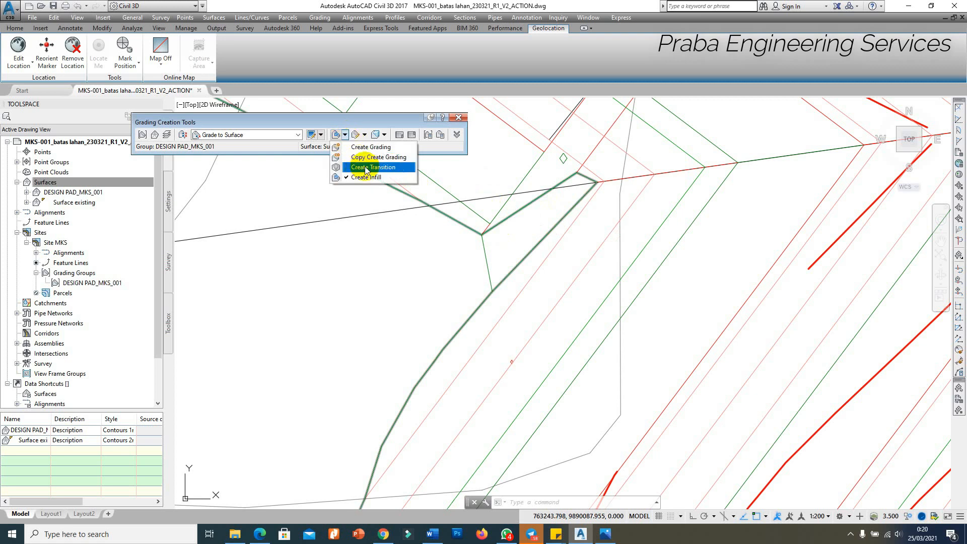
pyautogui.click(366, 177)
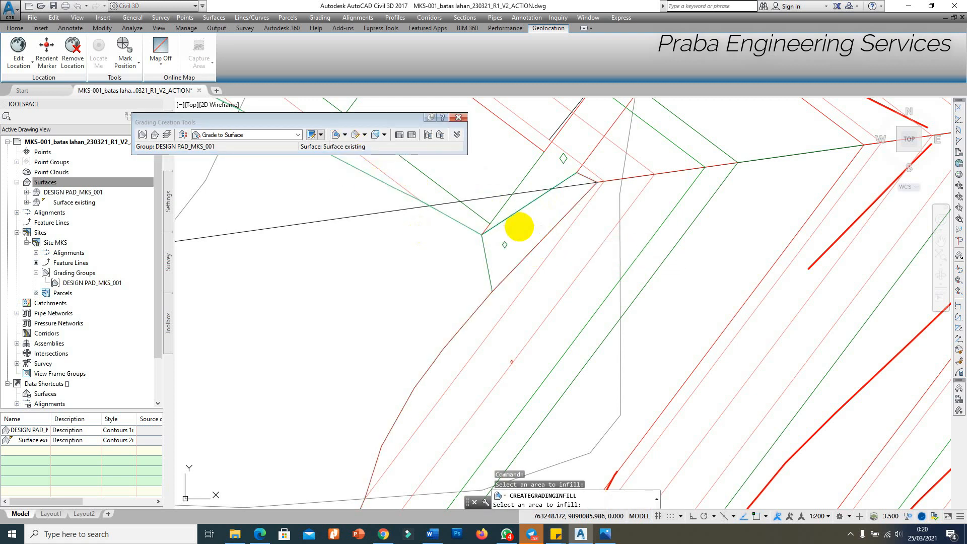
pyautogui.click(519, 226)
pyautogui.press('Return')
# Examine the pad surface in the 3D Object Viewer, focusing on the filled notch and the sliver beside the neighbouring bench.
pyautogui.click(536, 274)
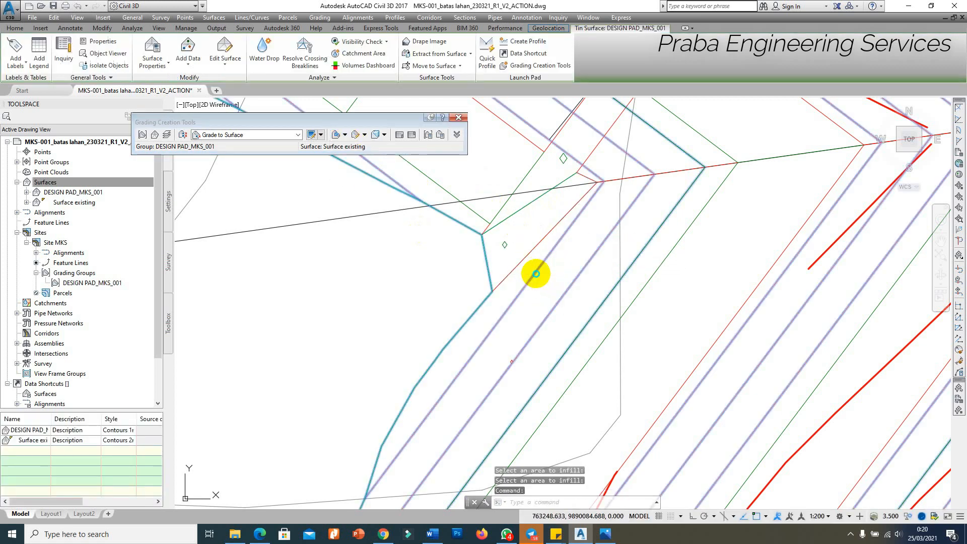
pyautogui.rightClick(536, 273)
pyautogui.click(574, 412)
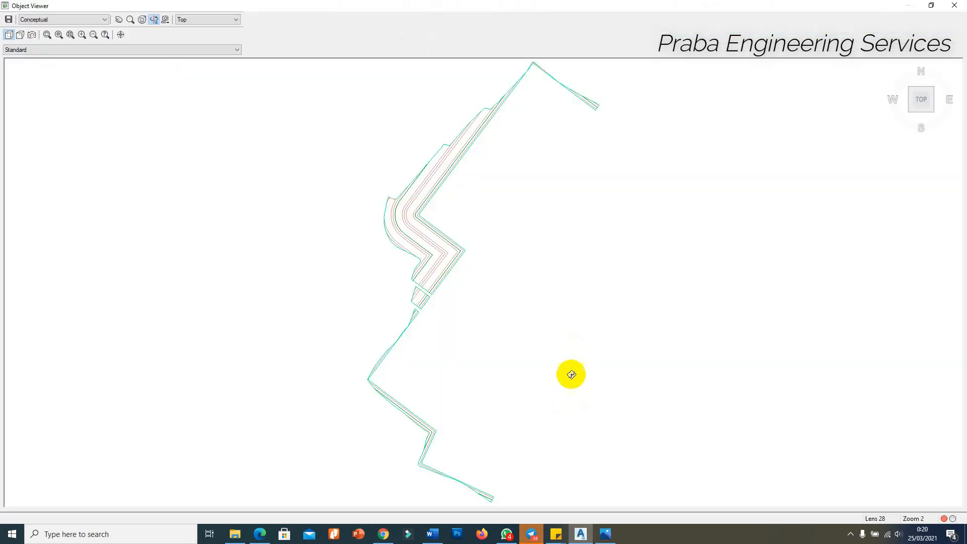
pyautogui.moveTo(570, 373)
pyautogui.mouseDown()
pyautogui.moveTo(563, 334)
pyautogui.moveTo(630, 319)
pyautogui.moveTo(695, 393)
pyautogui.moveTo(564, 372)
pyautogui.mouseUp()
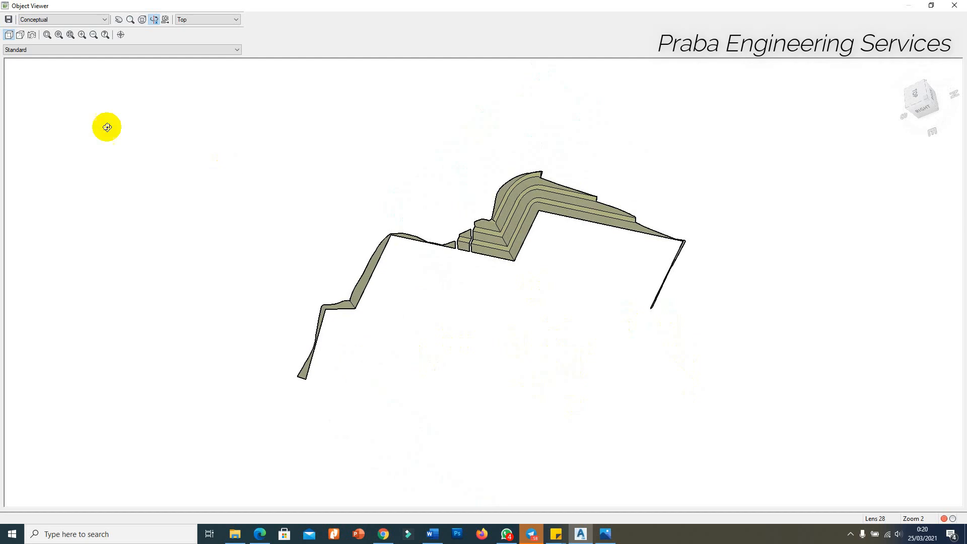
pyautogui.moveTo(504, 227); pyautogui.dragTo(504, 229)
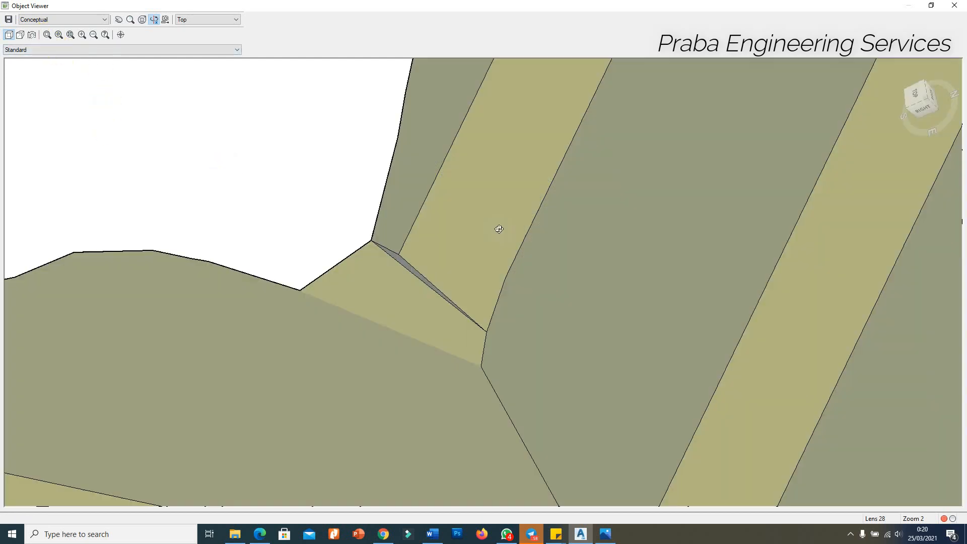
pyautogui.scroll(-1, 414, 265)
pyautogui.moveTo(494, 298); pyautogui.dragTo(508, 235)
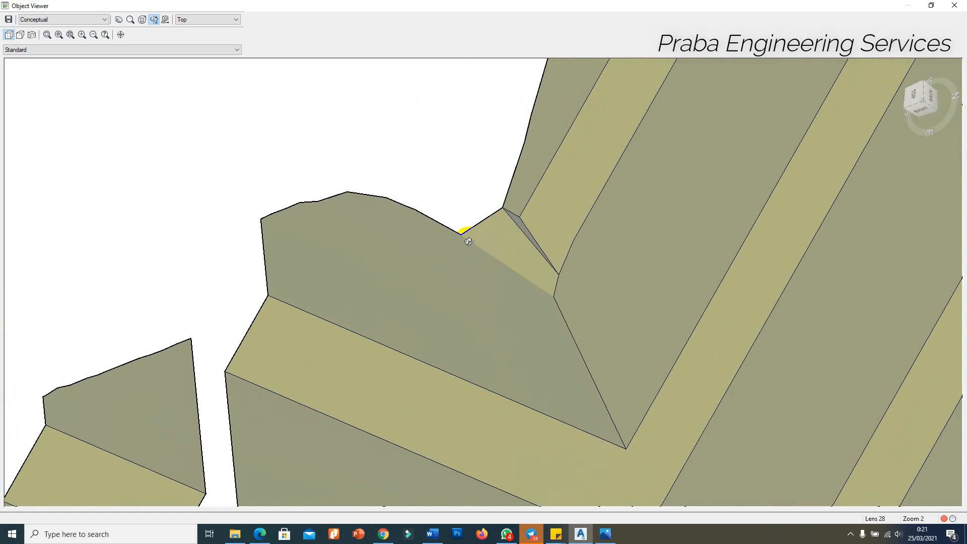
pyautogui.press('Escape')
# Erase the diagonal feature line separating the two infills at the curved slope's southeastern end.
pyautogui.scroll(-1, 514, 250)
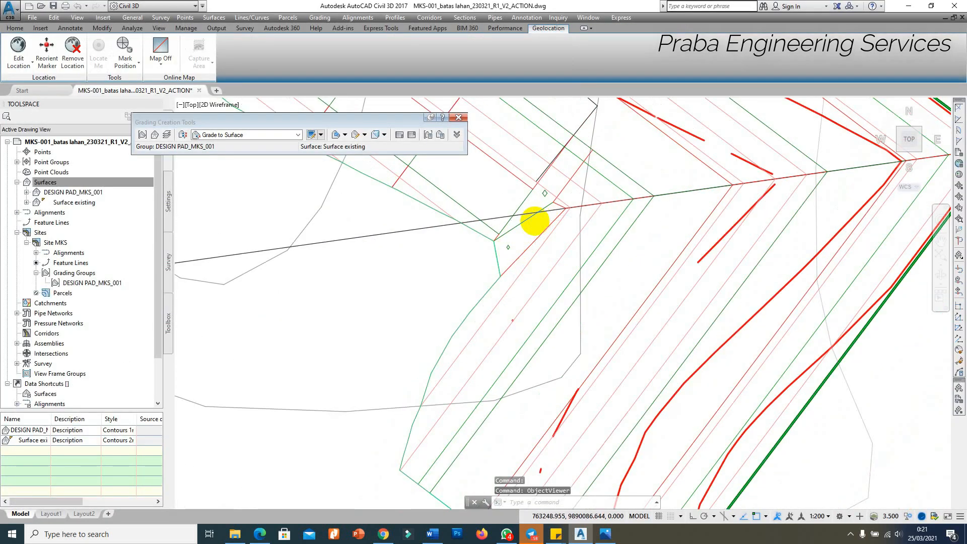
pyautogui.scroll(4, 534, 221)
pyautogui.click(583, 152)
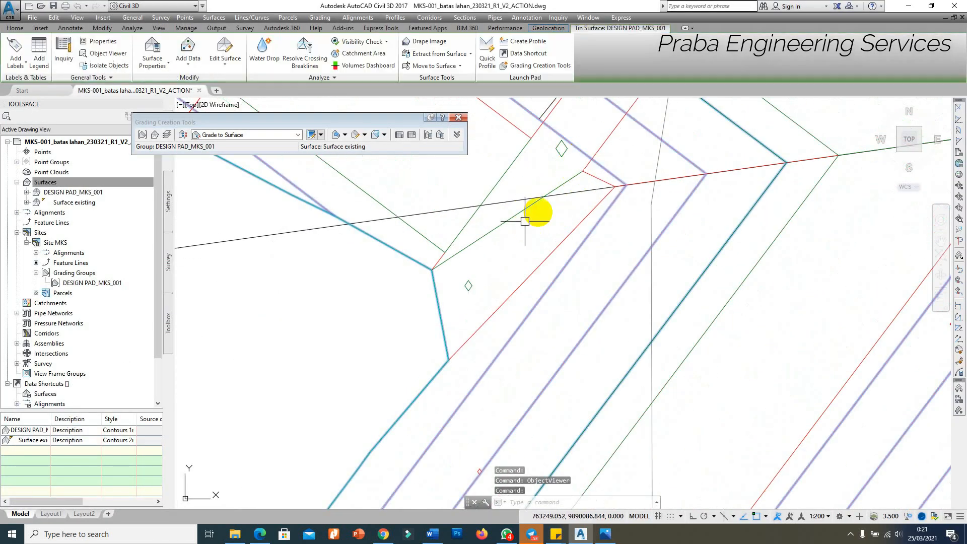
pyautogui.scroll(4, 428, 250)
pyautogui.scroll(-2, 453, 241)
pyautogui.scroll(2, 460, 244)
pyautogui.press('Escape')
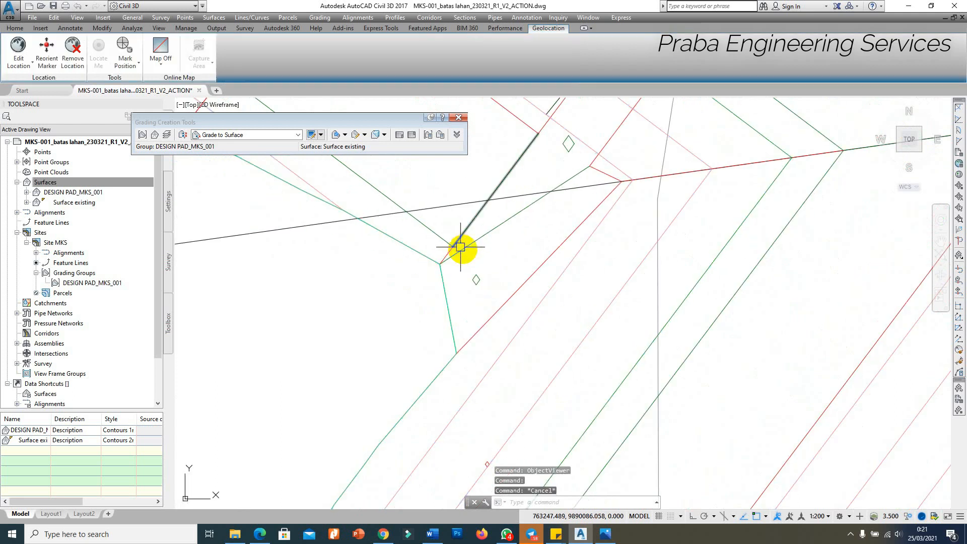
pyautogui.scroll(-3, 461, 279)
pyautogui.click(479, 255)
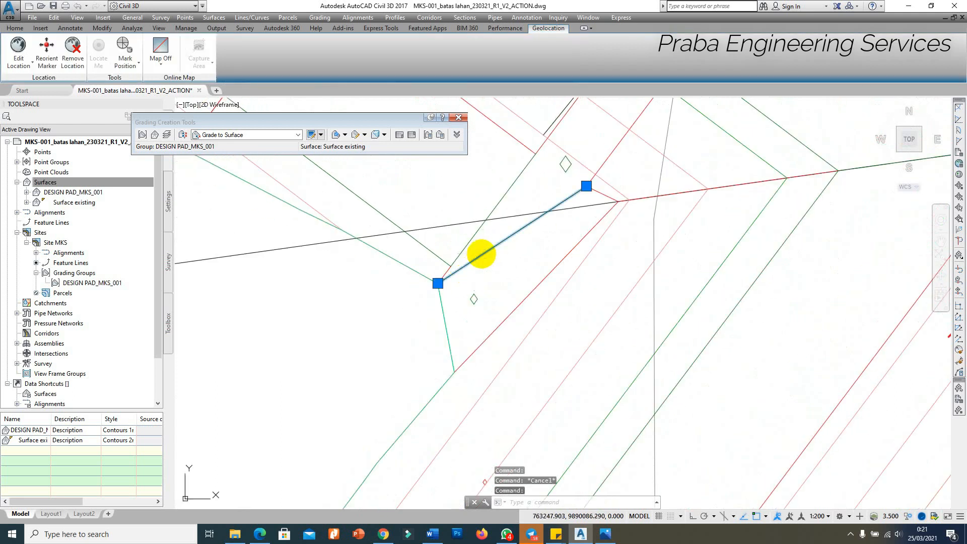
pyautogui.rightClick(488, 258)
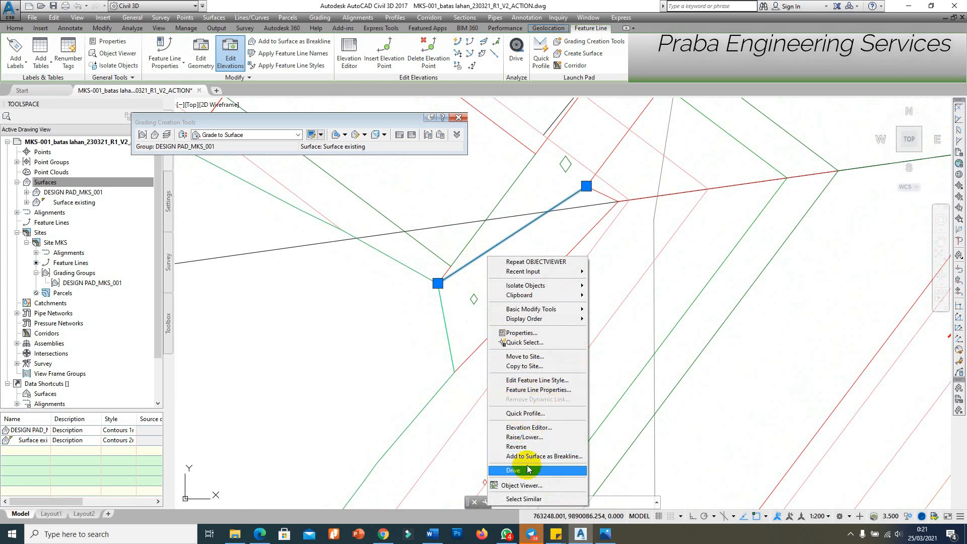
pyautogui.press('Escape')
pyautogui.press('Escape')
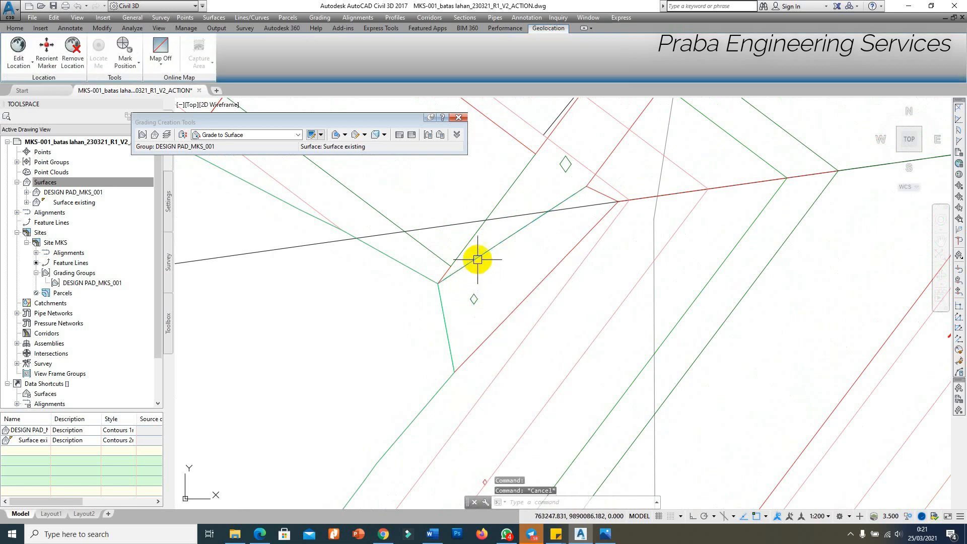
pyautogui.write('e')
pyautogui.press('Return')
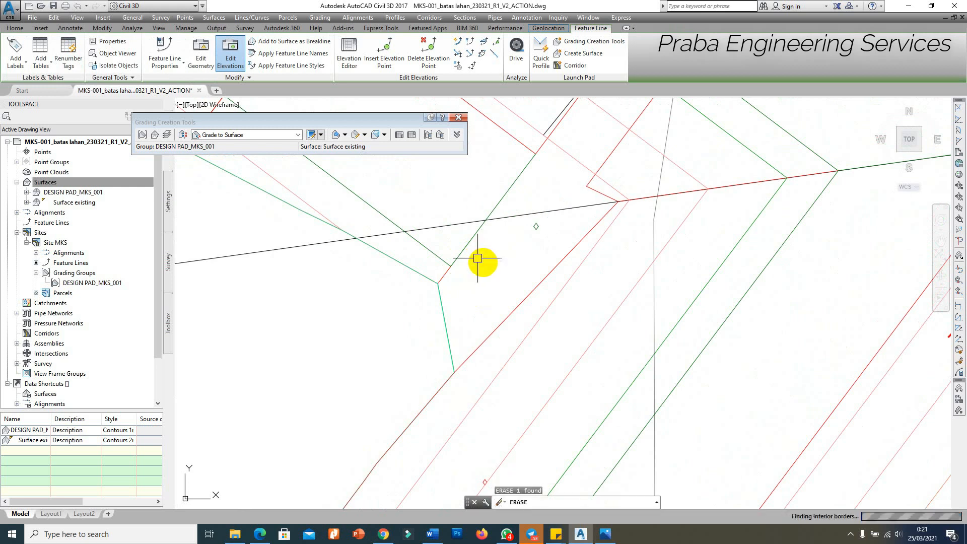
# Draw a new feature line in the merged infill area at the curved slope's southeastern end.
pyautogui.click(320, 17)
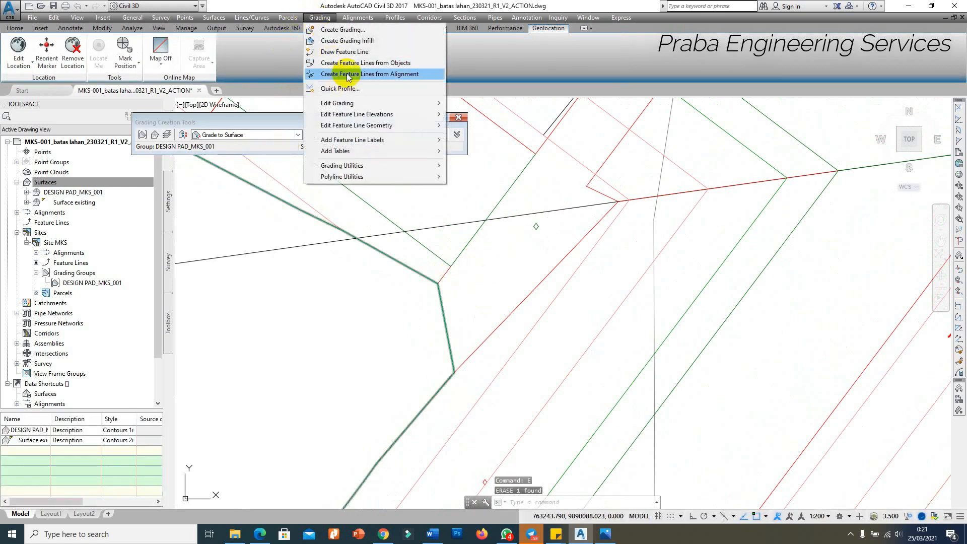
# Draw a feature line in Site MKS across the gap at the slope's inner corner, accepting the default start elevation 52.350 and grade -3.06.
pyautogui.click(342, 52)
pyautogui.click(309, 306)
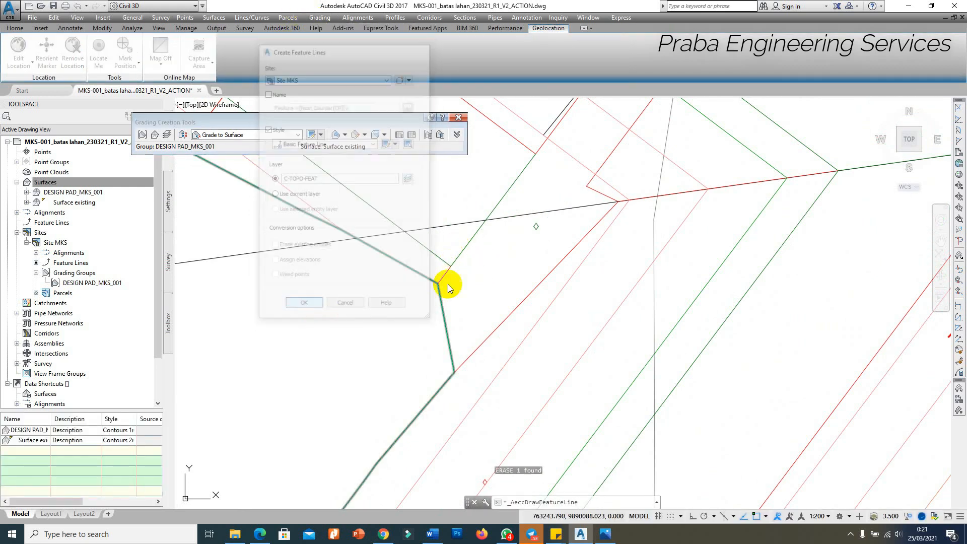
pyautogui.click(451, 266)
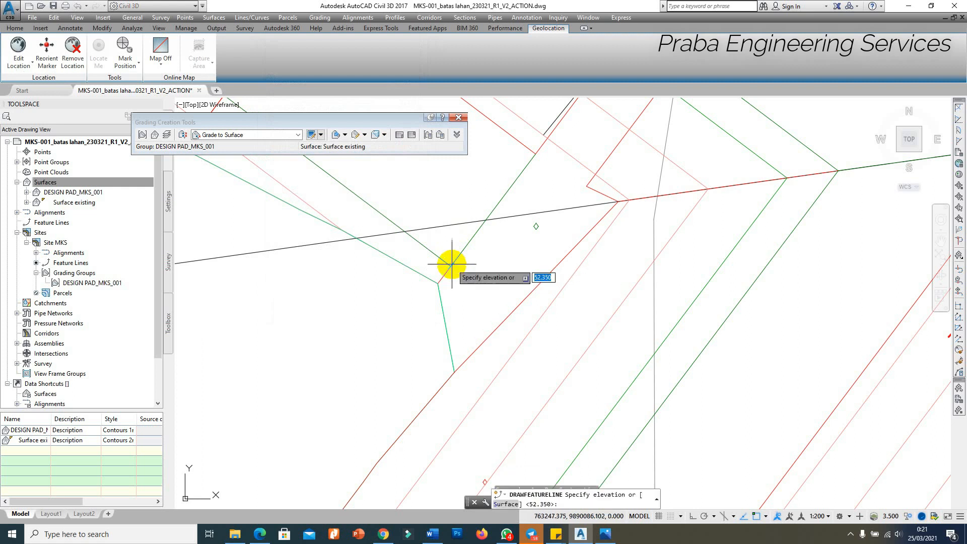
pyautogui.press('Return')
pyautogui.click(587, 185)
pyautogui.press('Return')
pyautogui.press('Return')
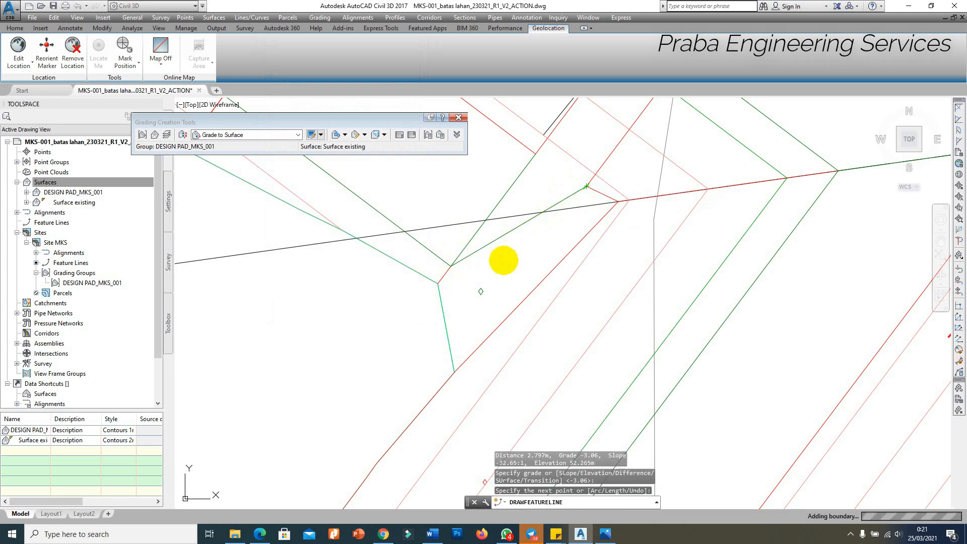
# Create a grading infill in the area enclosed by the new feature line at the inner corner.
pyautogui.scroll(-4, 471, 287)
pyautogui.click(344, 135)
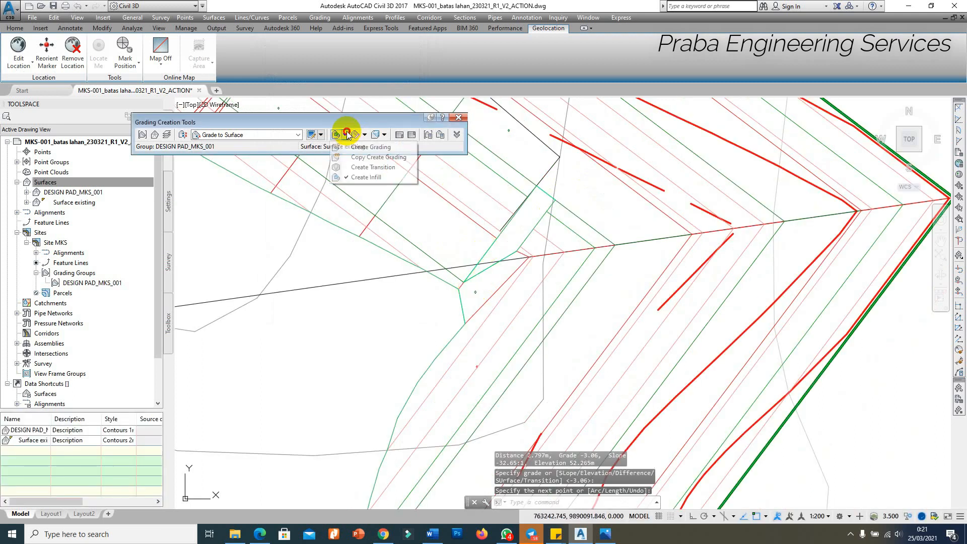
pyautogui.click(367, 177)
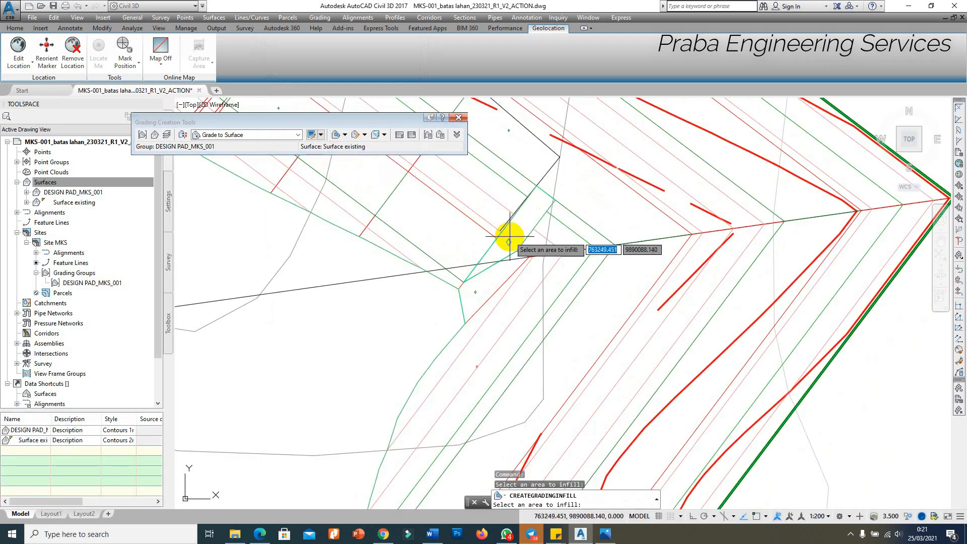
pyautogui.click(509, 236)
# Examine the design pad surface in the 3D Object Viewer, checking the slope benches for remaining gaps.
pyautogui.click(493, 310)
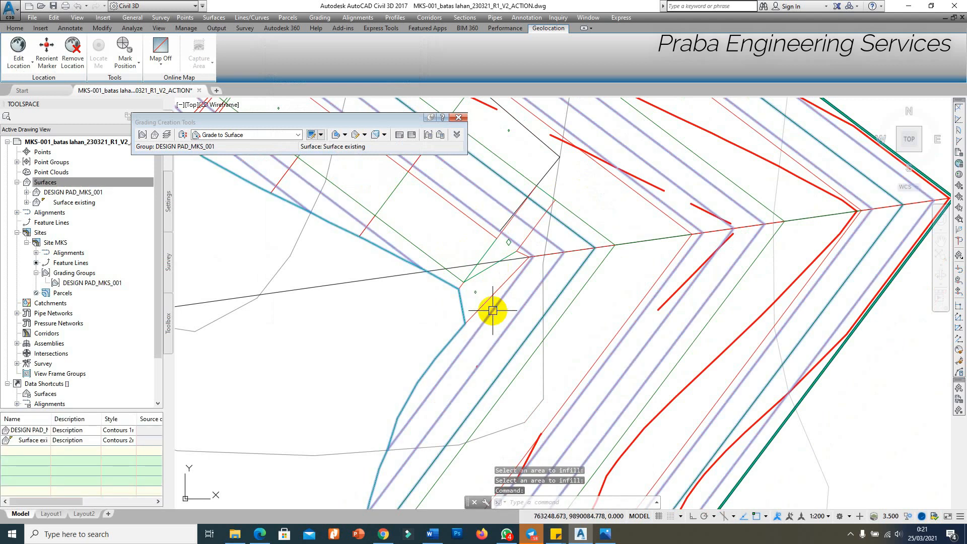
pyautogui.rightClick(493, 311)
pyautogui.click(530, 449)
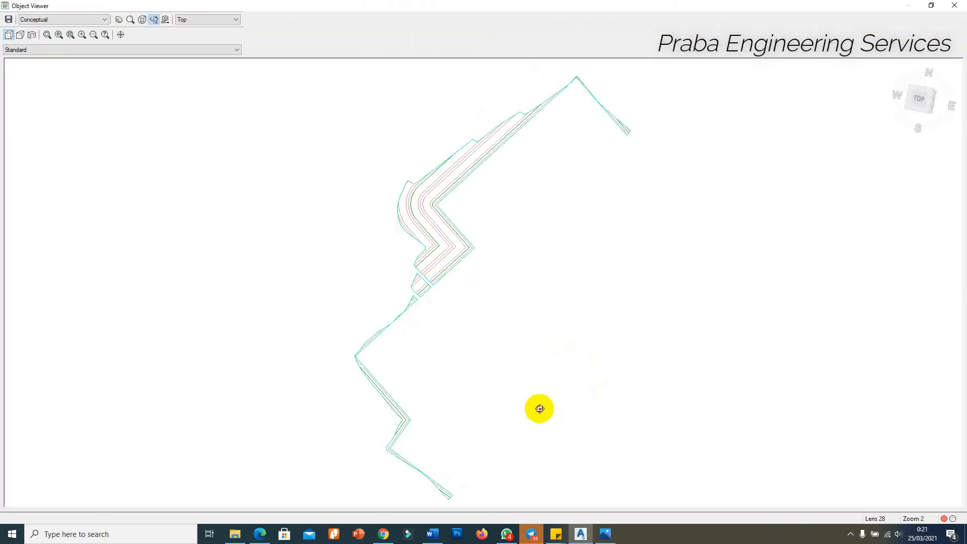
pyautogui.moveTo(540, 408); pyautogui.dragTo(433, 224)
pyautogui.click(47, 35)
pyautogui.moveTo(476, 247); pyautogui.dragTo(483, 250)
pyautogui.scroll(-2, 449, 246)
pyautogui.moveTo(480, 347); pyautogui.dragTo(336, 328)
pyautogui.scroll(-2, 449, 351)
pyautogui.moveTo(450, 352); pyautogui.dragTo(545, 424)
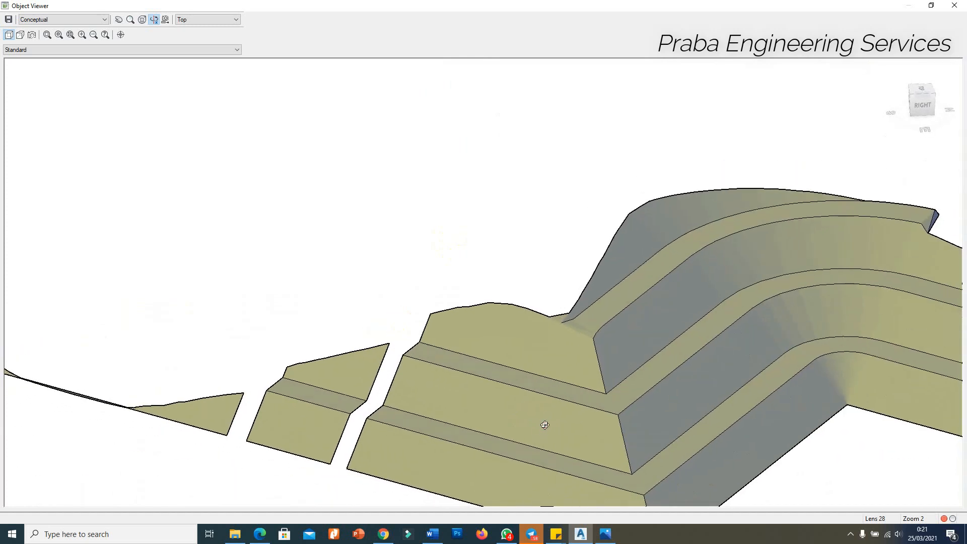
pyautogui.moveTo(554, 388); pyautogui.dragTo(619, 368)
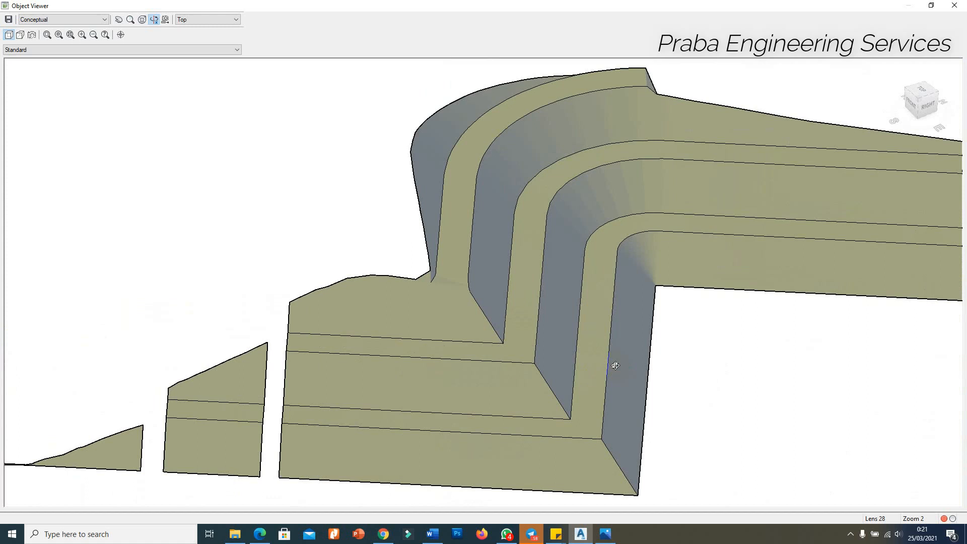
pyautogui.scroll(-4, 599, 350)
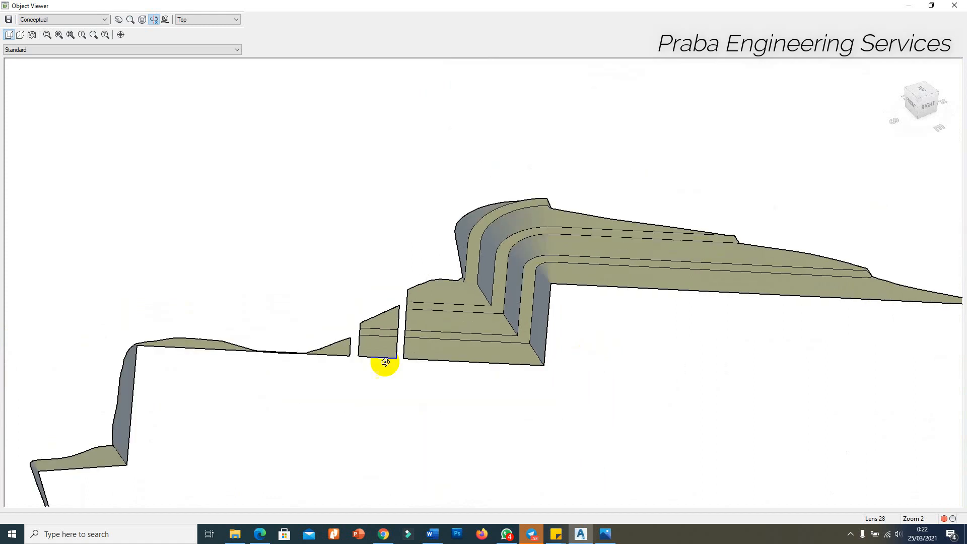
pyautogui.scroll(2, 386, 361)
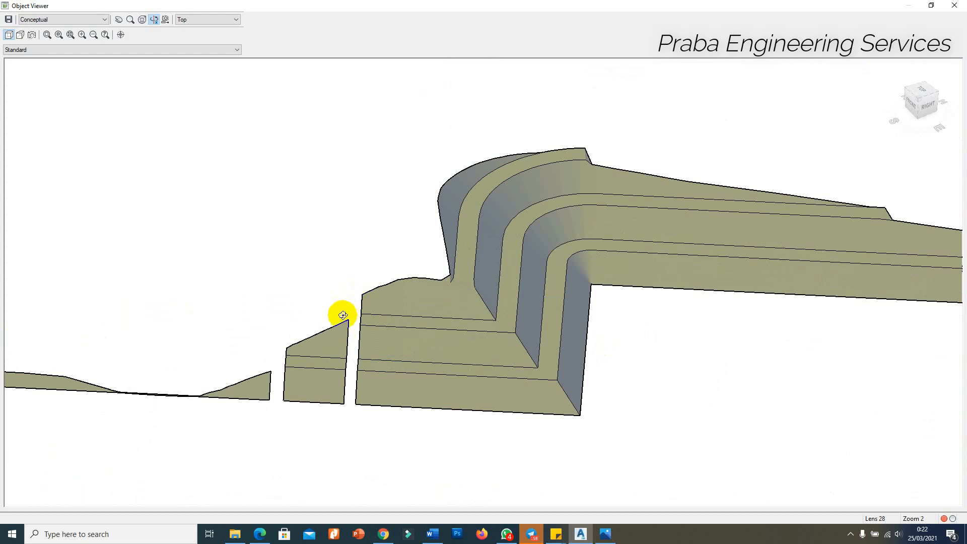
pyautogui.press('Escape')
# Draw a feature line in Site MKS joining the outer slope corners across the upper remaining gap, accepting the default grade -30.69.
pyautogui.scroll(-4, 454, 234)
pyautogui.scroll(2, 438, 314)
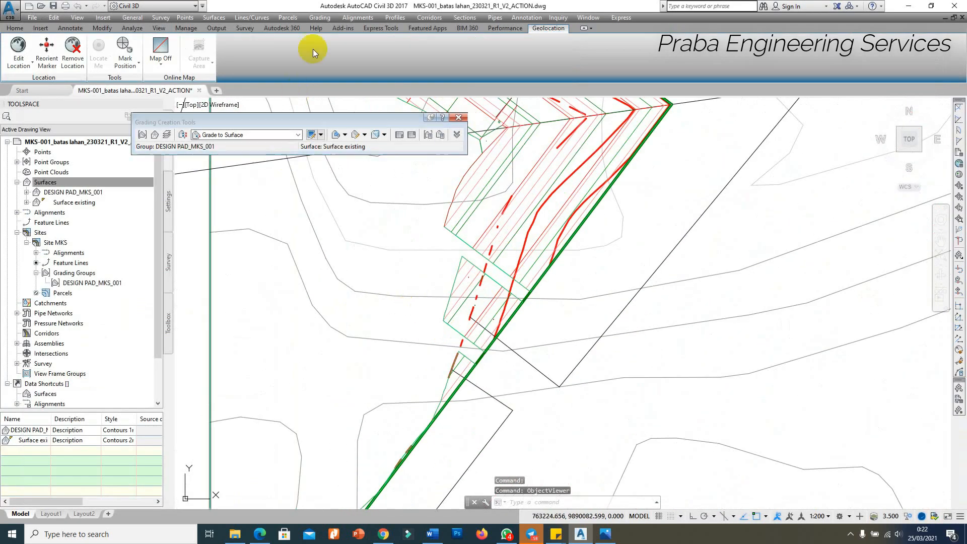
pyautogui.click(325, 18)
pyautogui.click(341, 54)
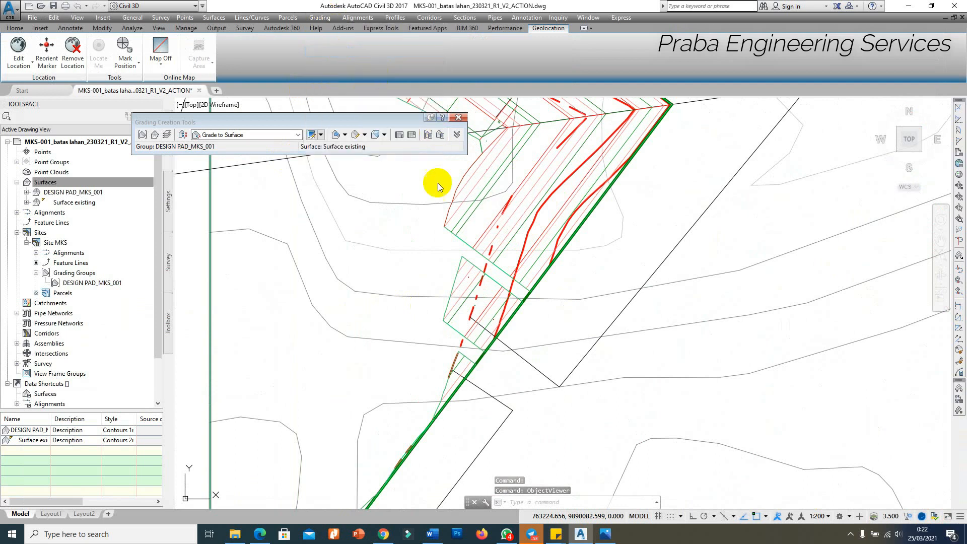
pyautogui.click(317, 305)
pyautogui.scroll(2, 447, 273)
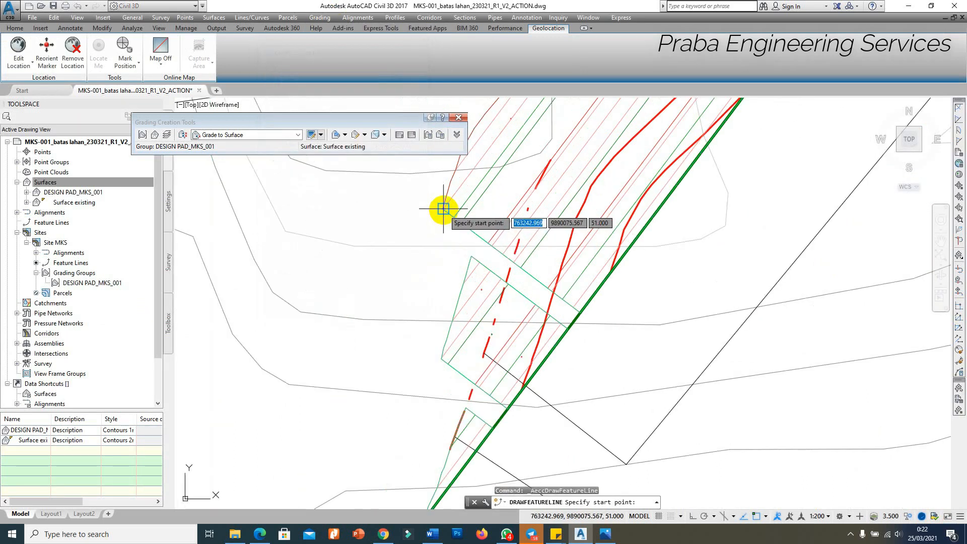
pyautogui.click(473, 261)
pyautogui.press('Return')
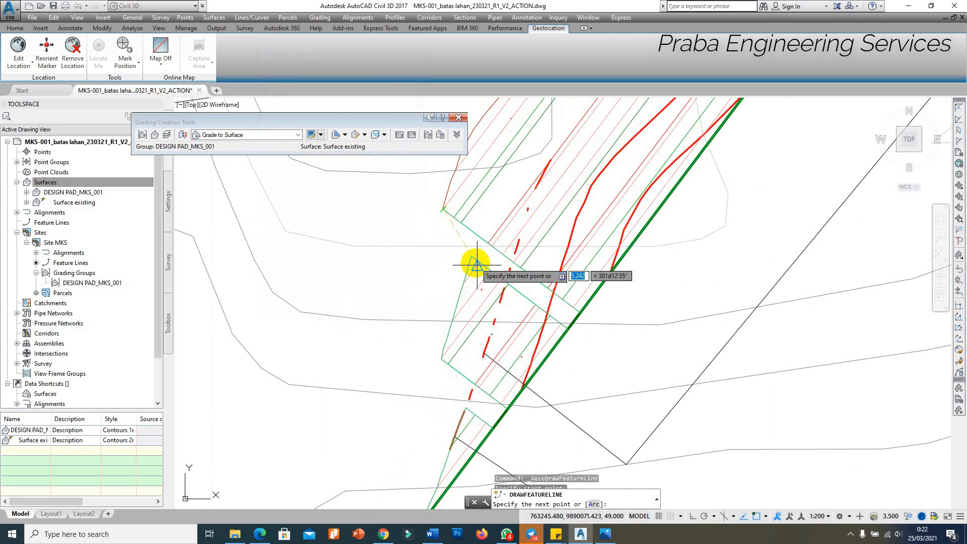
pyautogui.click(467, 255)
pyautogui.press('Return')
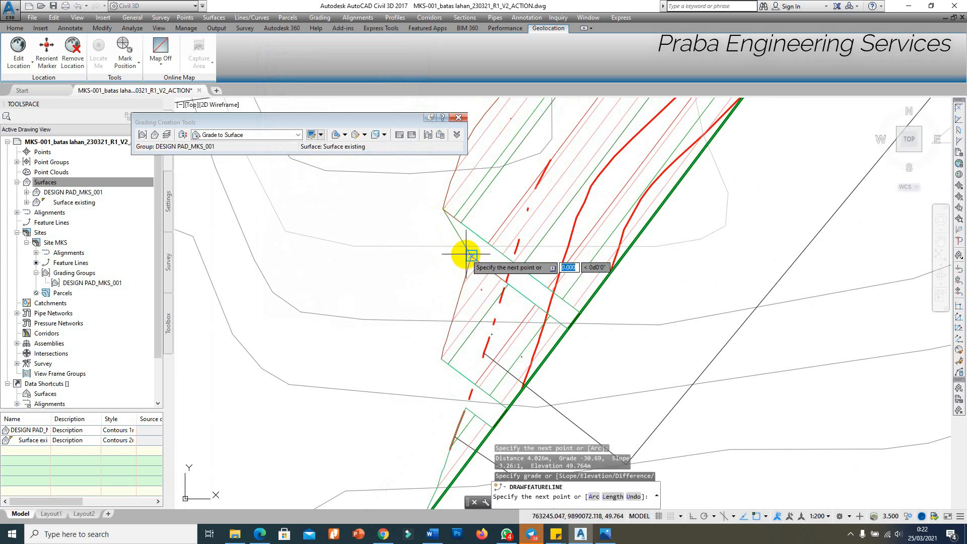
pyautogui.press('Return')
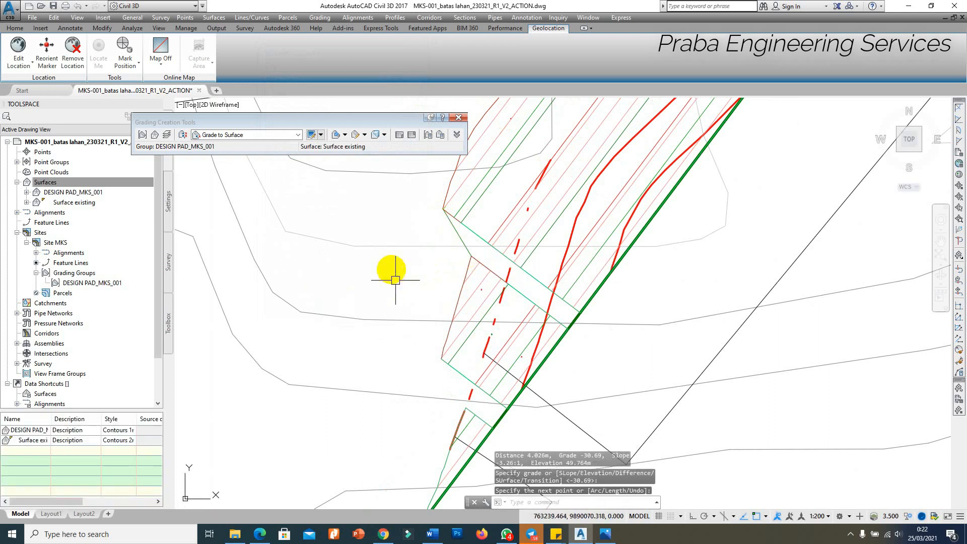
# Draw a second feature line joining the outer slope corners across the lower gap, accepting the default start elevation 46.988 and grade -27.74.
pyautogui.press('Return')
pyautogui.click(321, 300)
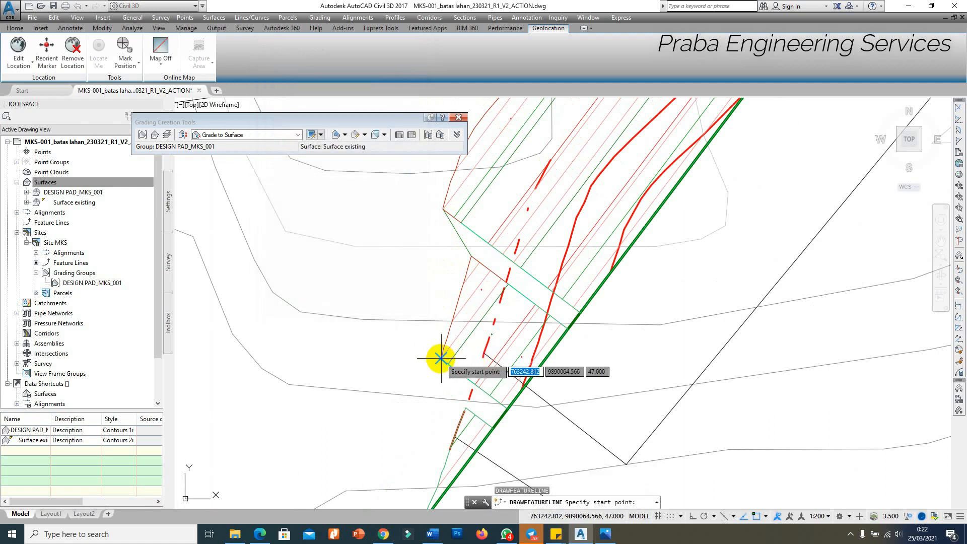
pyautogui.scroll(3, 441, 359)
pyautogui.click(454, 371)
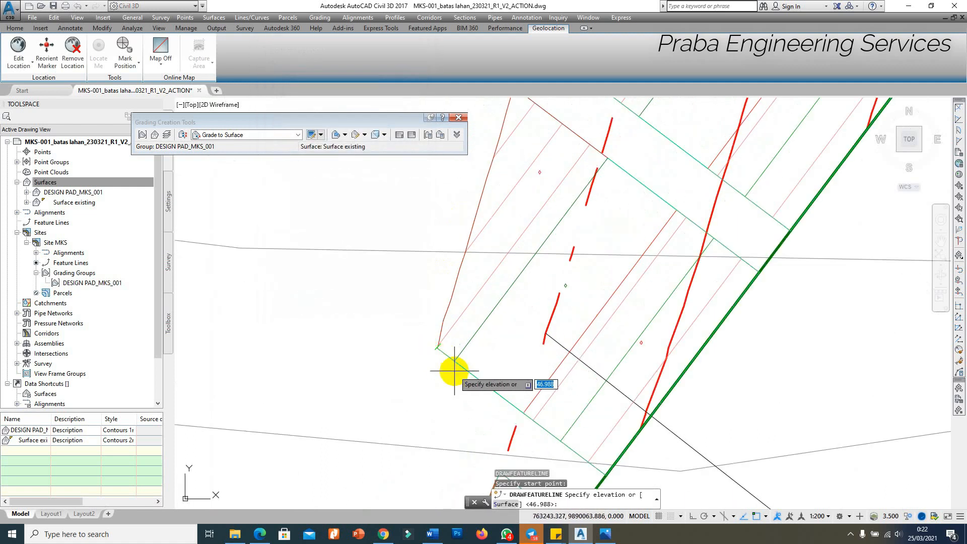
pyautogui.scroll(3, 454, 371)
pyautogui.scroll(-3, 448, 271)
pyautogui.press('Return')
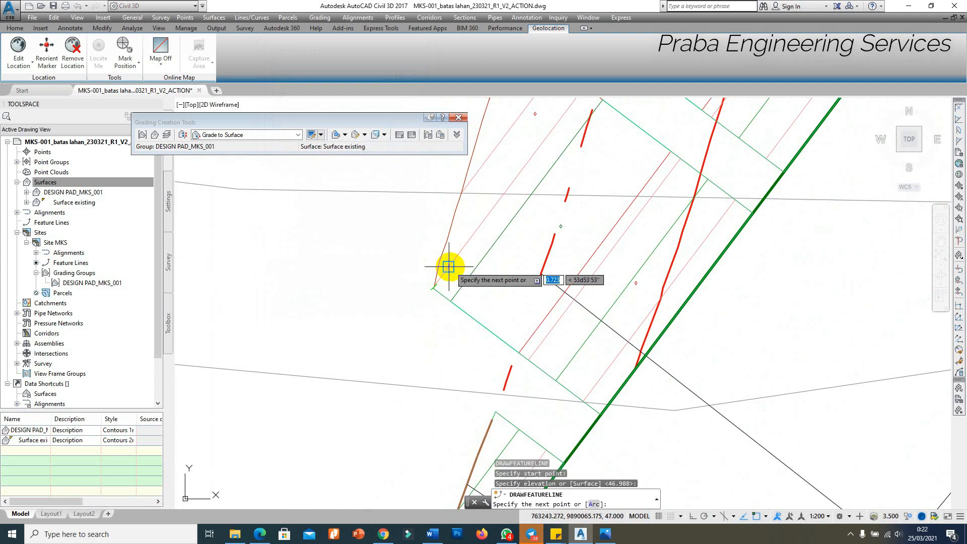
pyautogui.scroll(3, 496, 389)
pyautogui.scroll(-3, 471, 270)
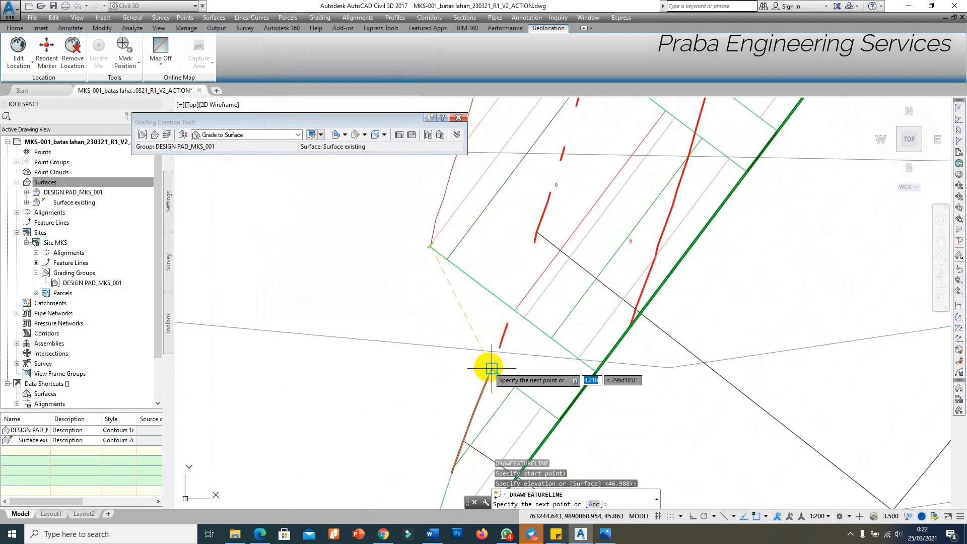
pyautogui.click(492, 368)
pyautogui.press('Return')
pyautogui.scroll(-3, 353, 345)
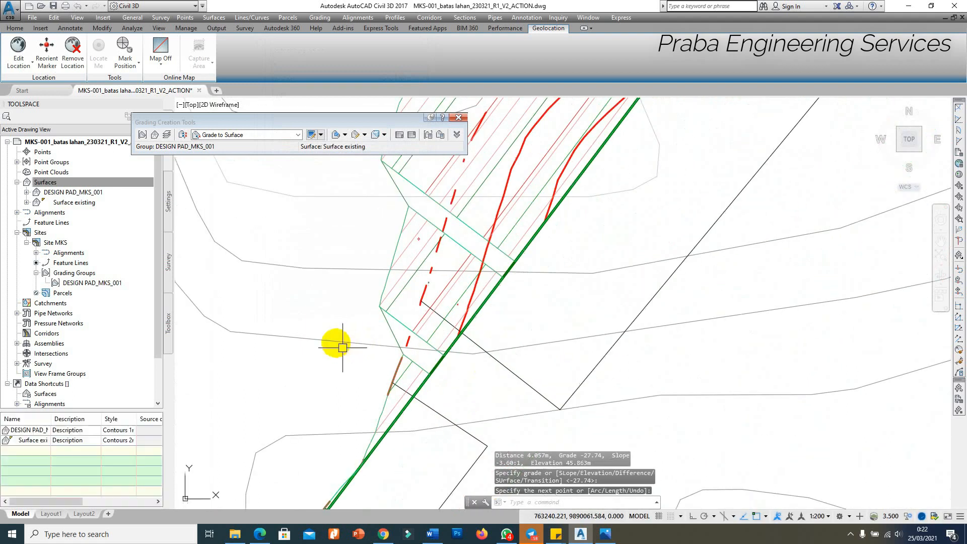
# Create grading infills in the two gaps enclosed by the new feature lines along the slope.
pyautogui.click(344, 134)
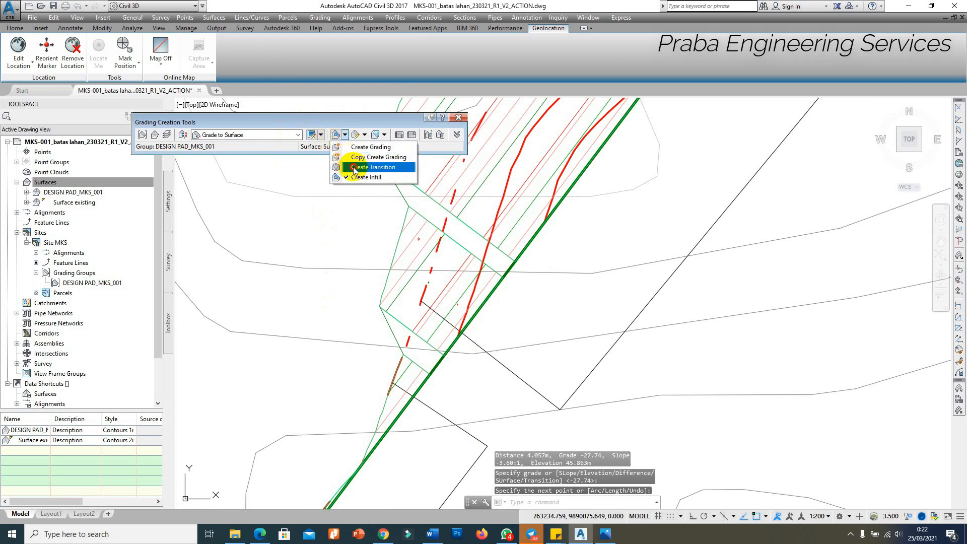
pyautogui.click(356, 177)
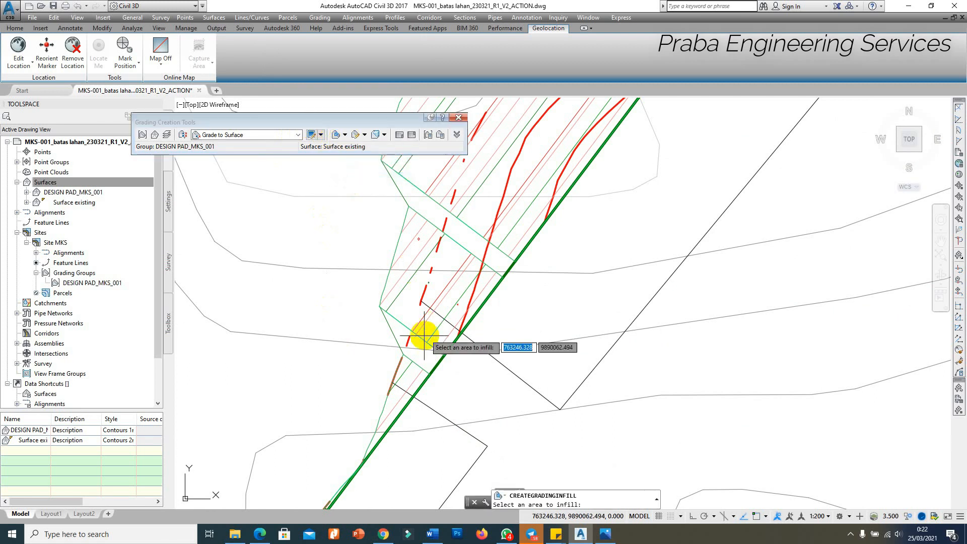
pyautogui.click(471, 238)
pyautogui.scroll(-5, 451, 268)
pyautogui.press('Escape')
pyautogui.scroll(5, 462, 225)
pyautogui.click(463, 221)
pyautogui.scroll(-2, 464, 226)
pyautogui.scroll(1, 470, 221)
pyautogui.press('Escape')
# Inspect the DESIGN PAD_MKS_001 surface in the Object Viewer to check the filled gaps.
pyautogui.click(461, 291)
pyautogui.scroll(-5, 461, 291)
pyautogui.rightClick(528, 244)
pyautogui.click(552, 379)
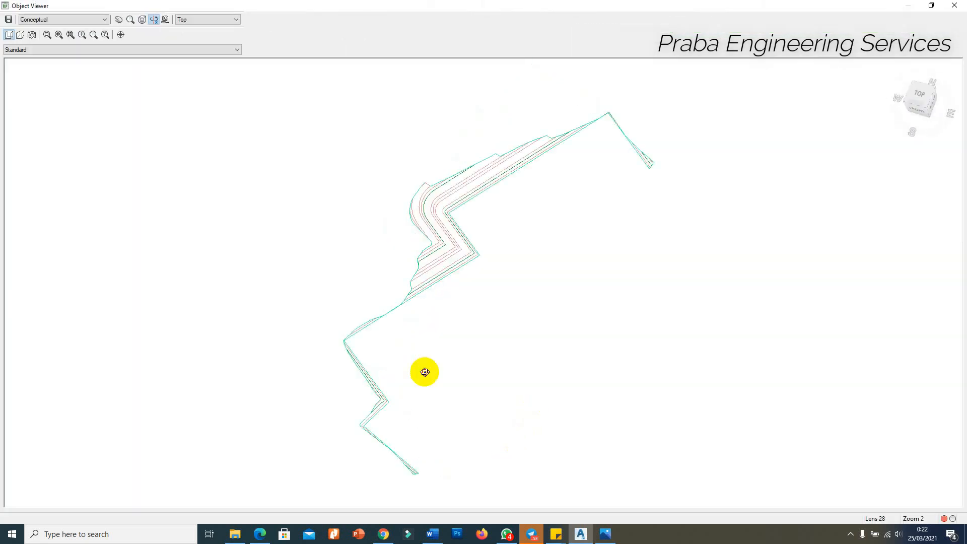
pyautogui.moveTo(425, 371)
pyautogui.mouseDown()
pyautogui.moveTo(464, 339)
pyautogui.moveTo(566, 400)
pyautogui.moveTo(410, 372)
pyautogui.moveTo(479, 377)
pyautogui.moveTo(425, 315)
pyautogui.moveTo(572, 319)
pyautogui.moveTo(600, 309)
pyautogui.moveTo(547, 321)
pyautogui.moveTo(745, 280)
pyautogui.moveTo(612, 346)
pyautogui.mouseUp()
pyautogui.press('Escape')
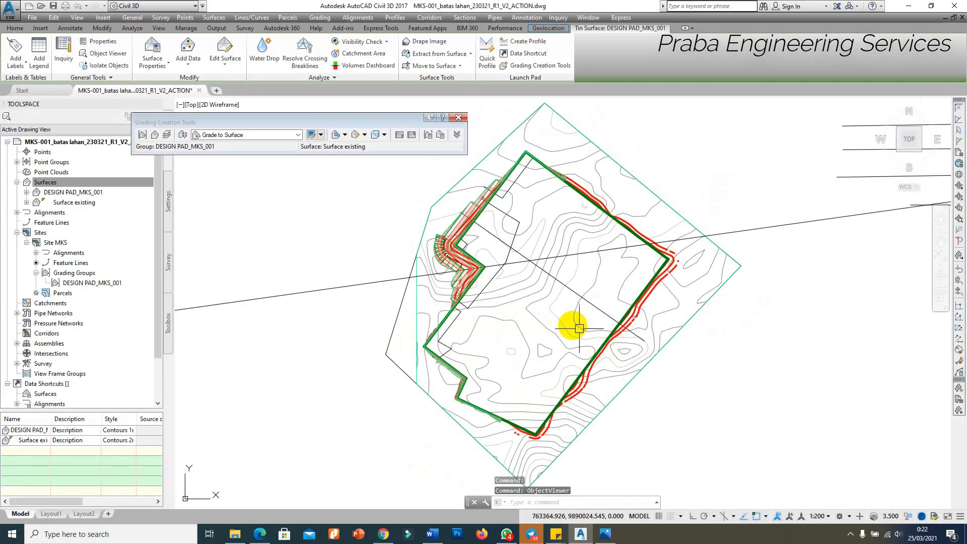
# Examine the contours along the pad's northeast and southeast edges, including the east corner.
pyautogui.scroll(-2, 557, 283)
pyautogui.scroll(6, 596, 257)
pyautogui.scroll(-4, 596, 248)
pyautogui.scroll(4, 508, 226)
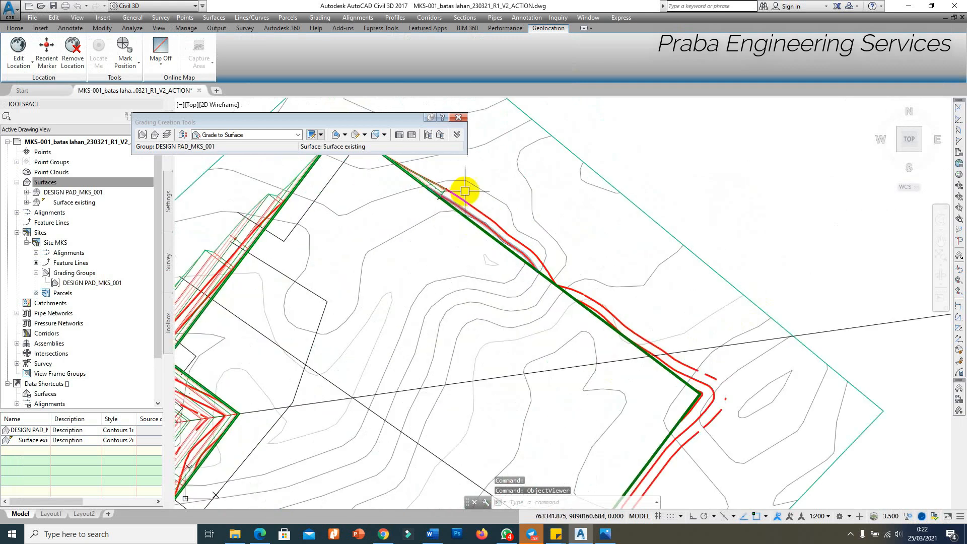
pyautogui.scroll(-6, 474, 194)
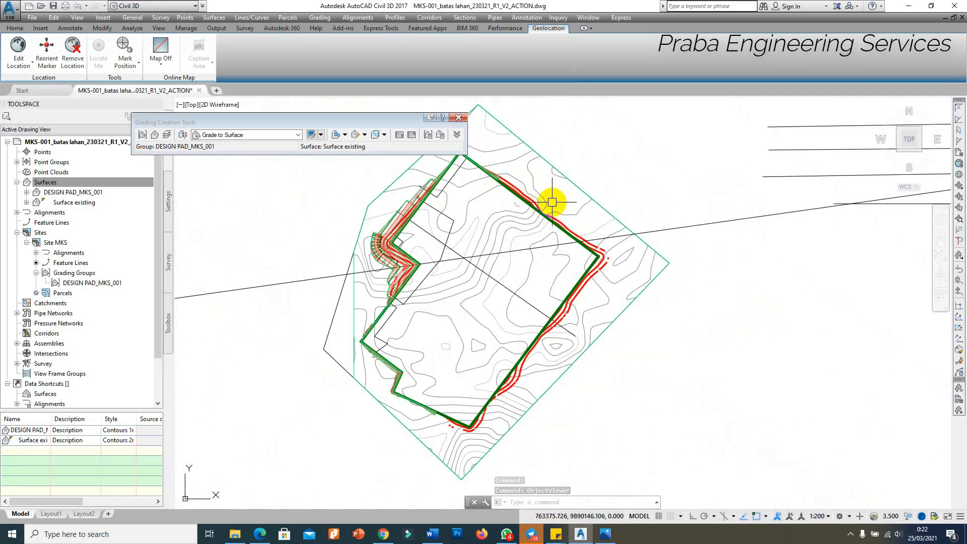
pyautogui.scroll(5, 552, 201)
pyautogui.scroll(-5, 569, 247)
pyautogui.scroll(5, 577, 230)
pyautogui.scroll(-5, 626, 231)
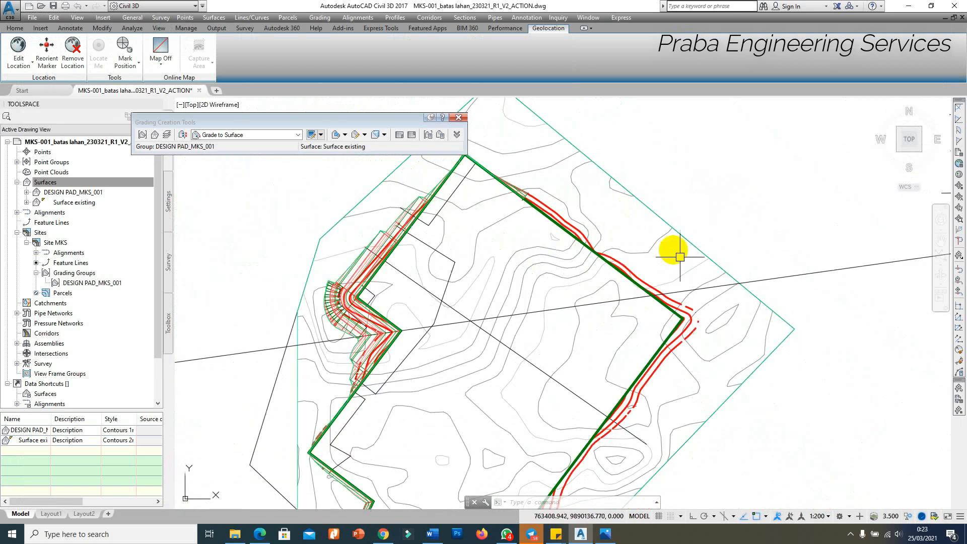
pyautogui.scroll(5, 586, 214)
pyautogui.scroll(-5, 587, 215)
pyautogui.scroll(6, 626, 216)
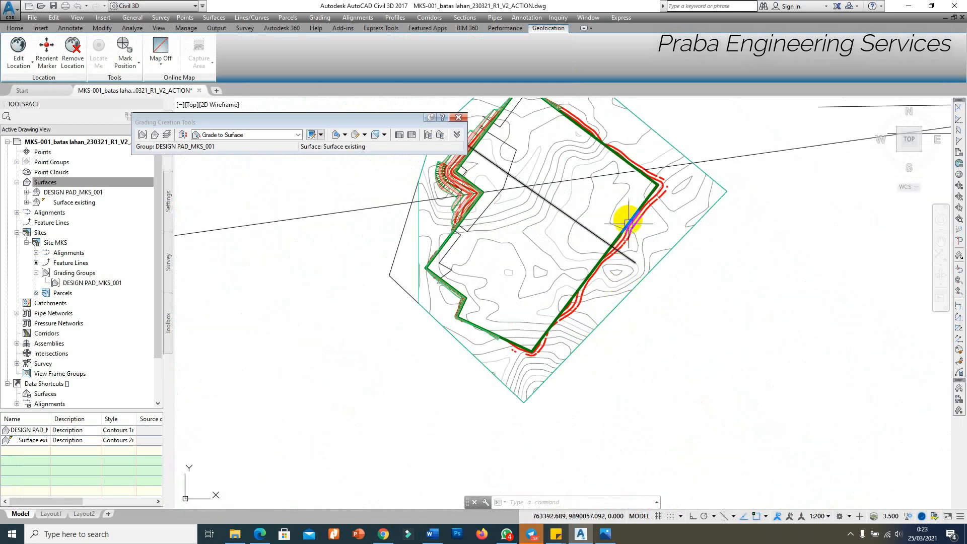
pyautogui.scroll(-2, 637, 162)
pyautogui.scroll(-5, 637, 163)
pyautogui.scroll(5, 622, 173)
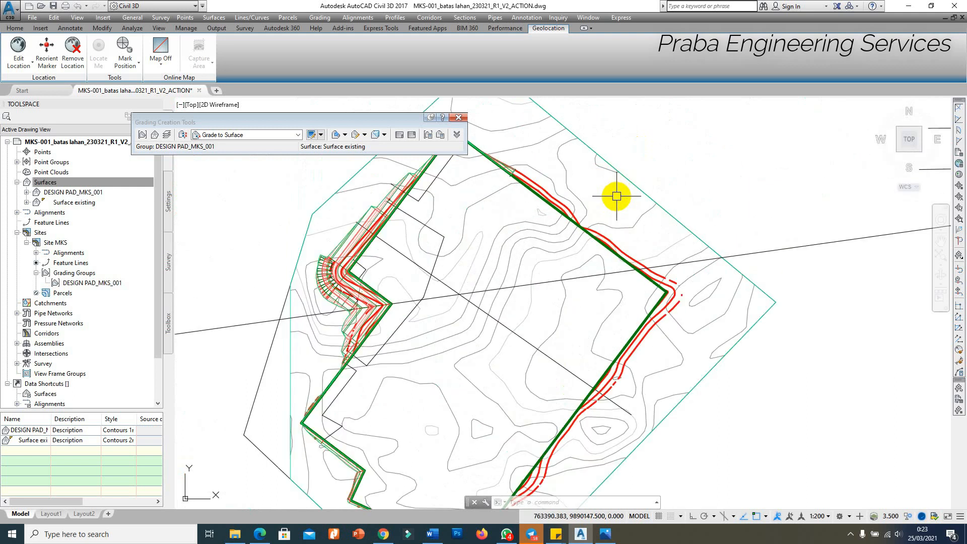
pyautogui.scroll(5, 664, 290)
pyautogui.scroll(-2, 684, 285)
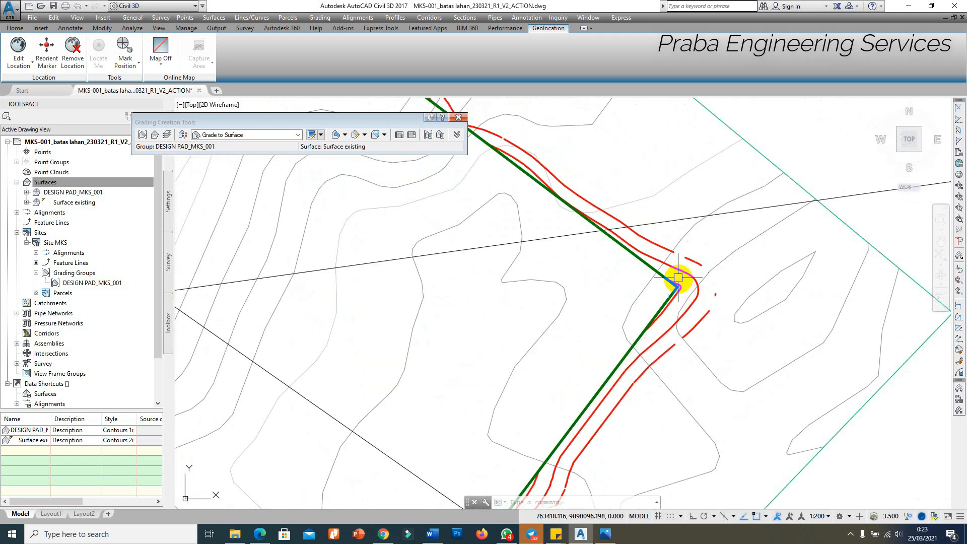
# Identify the coordinates and elevation of the existing contour near the pad's east corner and of the adjacent pad edge.
pyautogui.write('ID')
pyautogui.press('Return')
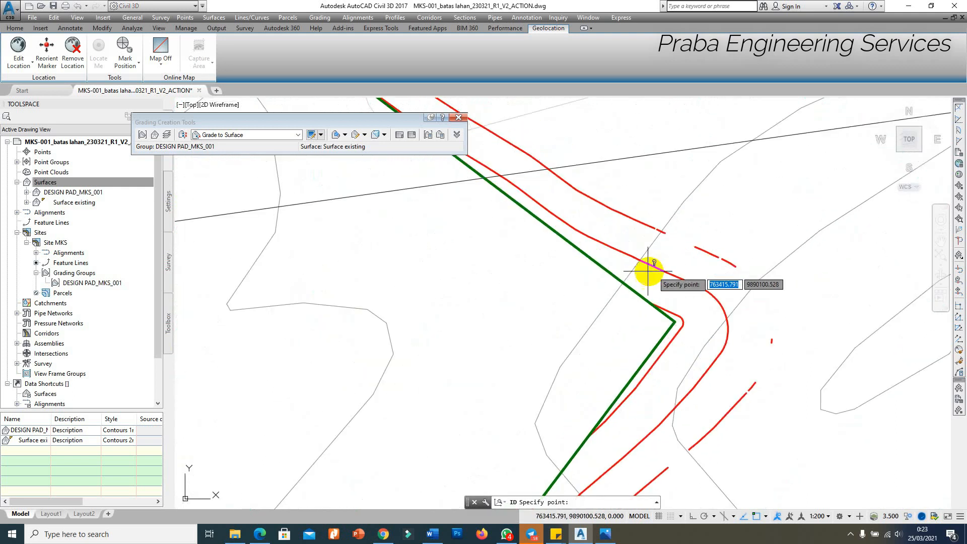
pyautogui.scroll(2, 617, 275)
pyautogui.click(613, 275)
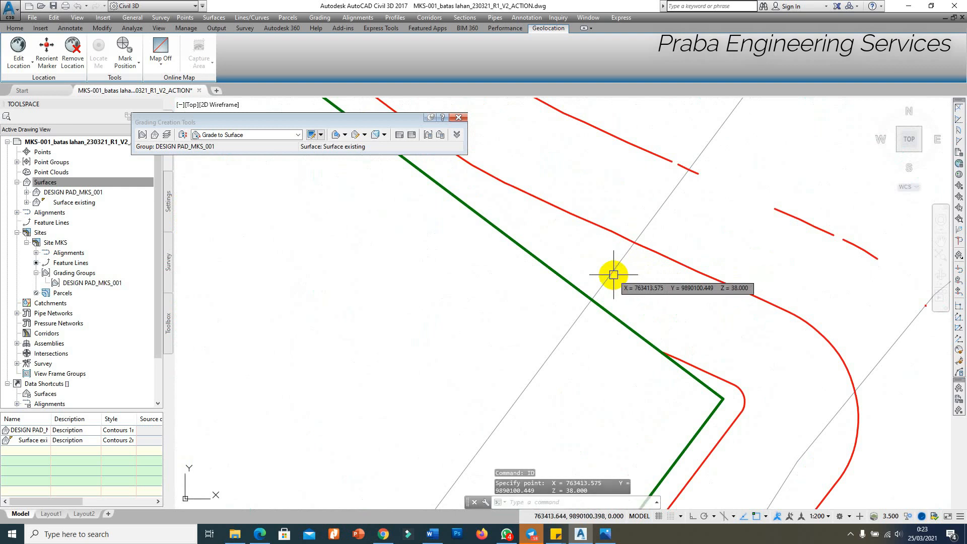
pyautogui.press('Return')
pyautogui.click(608, 308)
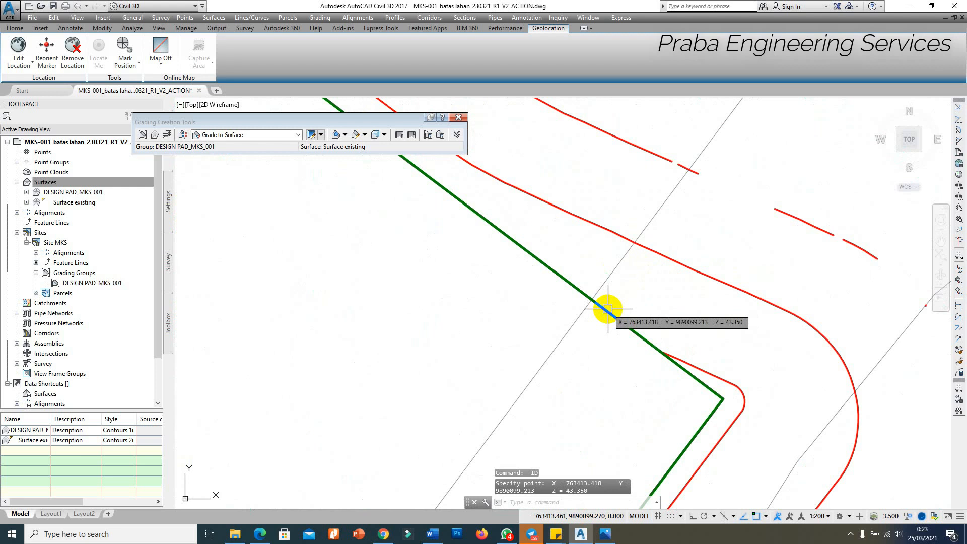
# Start a polyline inside the pad near its northeast edge and route it across that edge and around the outside of the east corner.
pyautogui.scroll(-3, 658, 277)
pyautogui.scroll(-2, 566, 201)
pyautogui.scroll(2, 544, 192)
pyautogui.scroll(2, 543, 192)
pyautogui.write('pl')
pyautogui.press('Return')
pyautogui.click(480, 242)
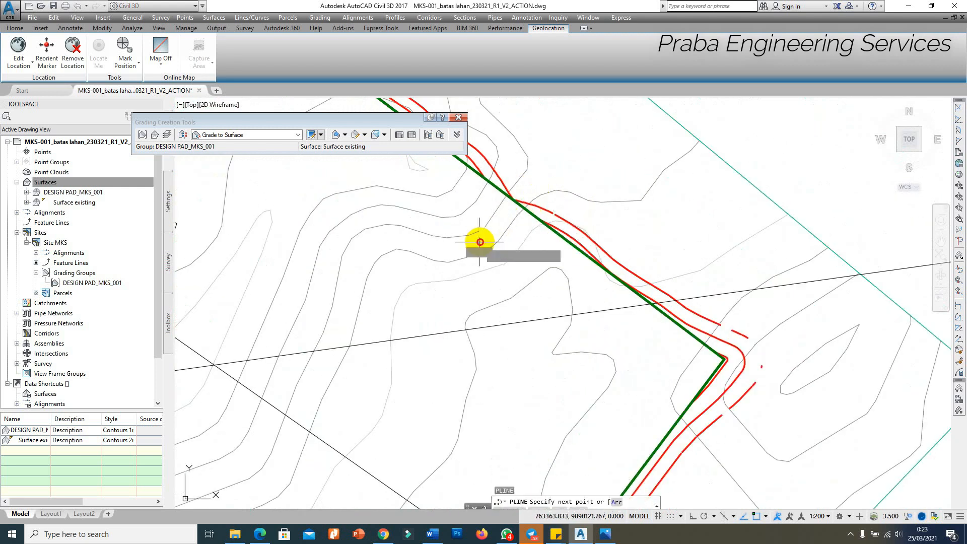
pyautogui.scroll(-4, 584, 161)
pyautogui.click(575, 160)
pyautogui.click(645, 207)
pyautogui.click(670, 249)
pyautogui.click(619, 343)
# Continue the polyline outside the southeast edge, round the south corner, and finish it inside the pad across the southwest edge.
pyautogui.scroll(-1, 591, 281)
pyautogui.scroll(3, 544, 384)
pyautogui.click(507, 419)
pyautogui.scroll(-2, 544, 334)
pyautogui.scroll(2, 476, 423)
pyautogui.click(422, 439)
pyautogui.click(358, 400)
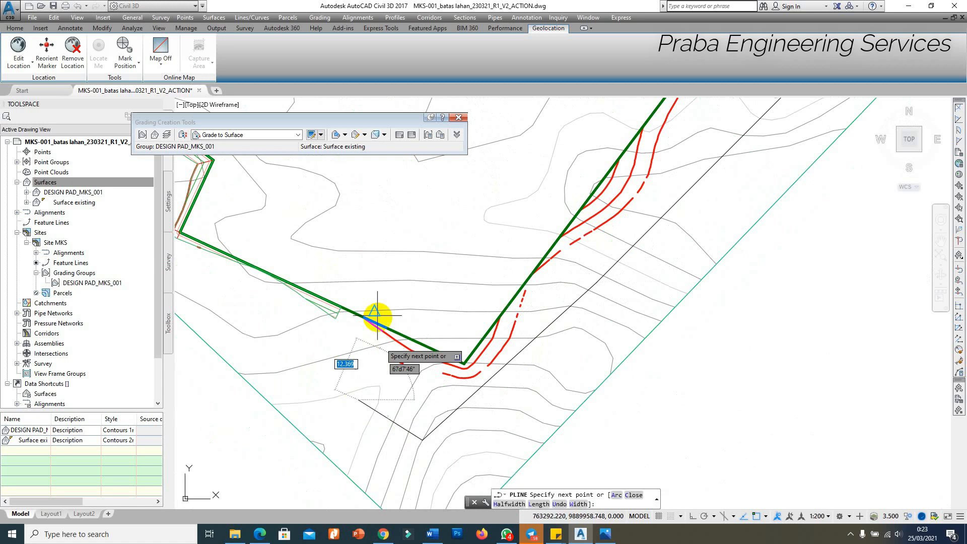
pyautogui.click(372, 279)
pyautogui.scroll(3, 388, 414)
pyautogui.press('Escape')
# Identify the coordinates and elevation of the existing contour crossing the southwest pad edge and of the adjacent pad edge.
pyautogui.write('id')
pyautogui.press('Return')
pyautogui.scroll(3, 410, 320)
pyautogui.click(440, 290)
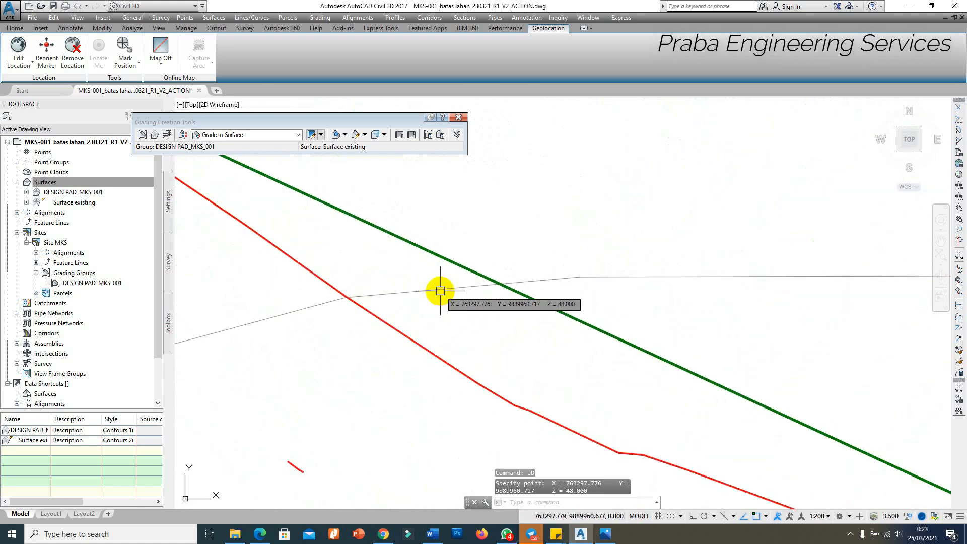
pyautogui.press('Return')
pyautogui.click(459, 269)
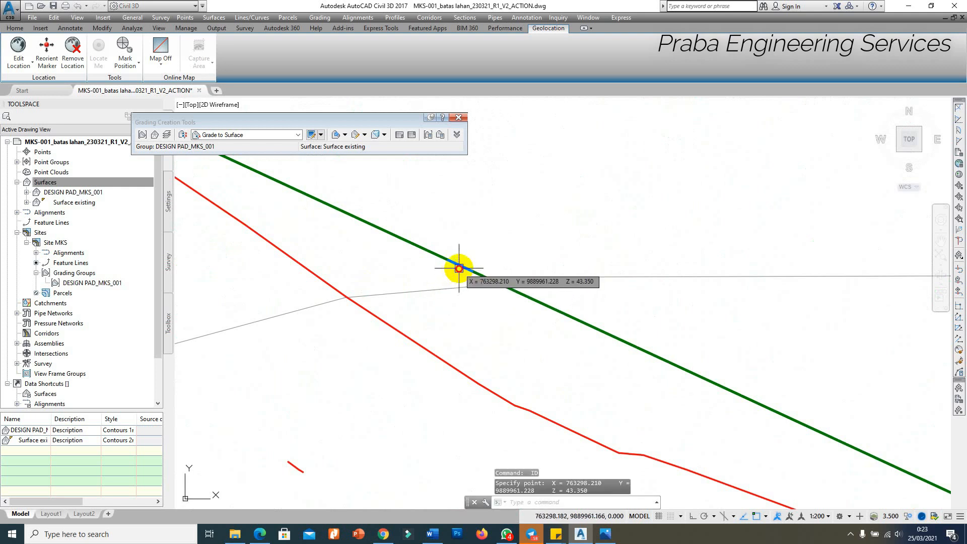
# Draw a short dividing polyline across the southeast pad edge from inside the pad to the outer polyline.
pyautogui.scroll(-4, 468, 254)
pyautogui.scroll(2, 574, 231)
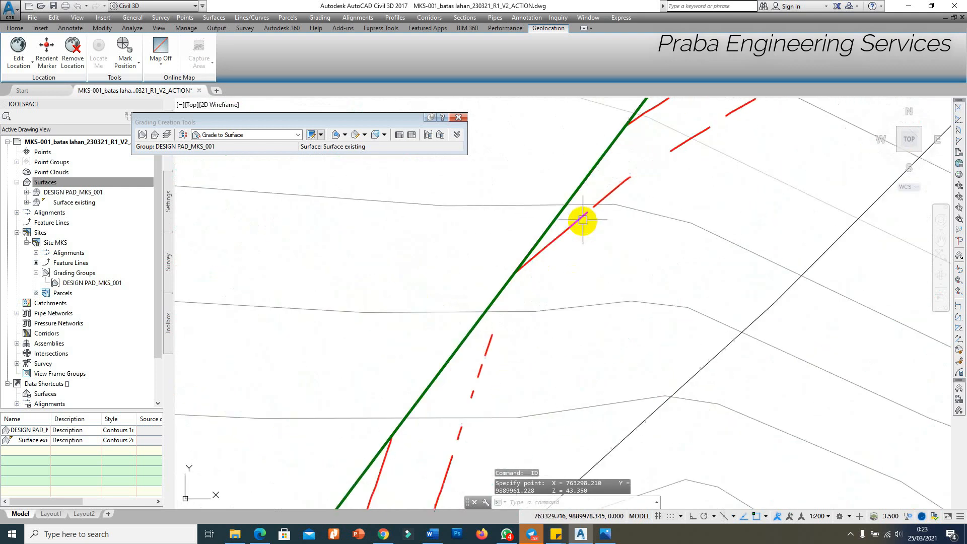
pyautogui.scroll(-2, 569, 242)
pyautogui.scroll(1, 559, 262)
pyautogui.write('pl')
pyautogui.press('Return')
pyautogui.click(511, 257)
pyautogui.click(624, 305)
pyautogui.scroll(3, 624, 302)
pyautogui.press('Escape')
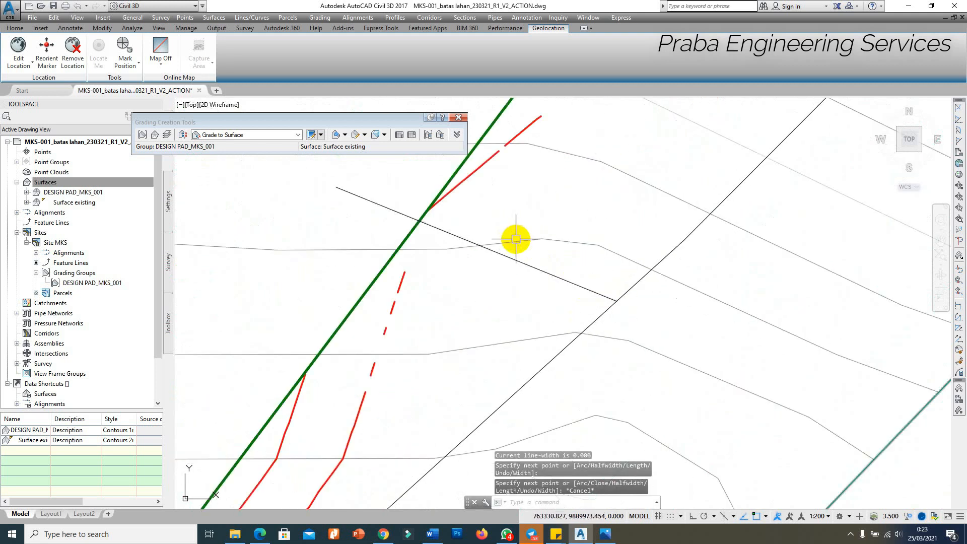
# Identify the coordinates and elevation of the existing contour crossing the southeast pad edge and of the adjacent pad edge.
pyautogui.write('id')
pyautogui.press('Return')
pyautogui.scroll(3, 491, 158)
pyautogui.scroll(-2, 589, 297)
pyautogui.scroll(2, 557, 237)
pyautogui.click(554, 234)
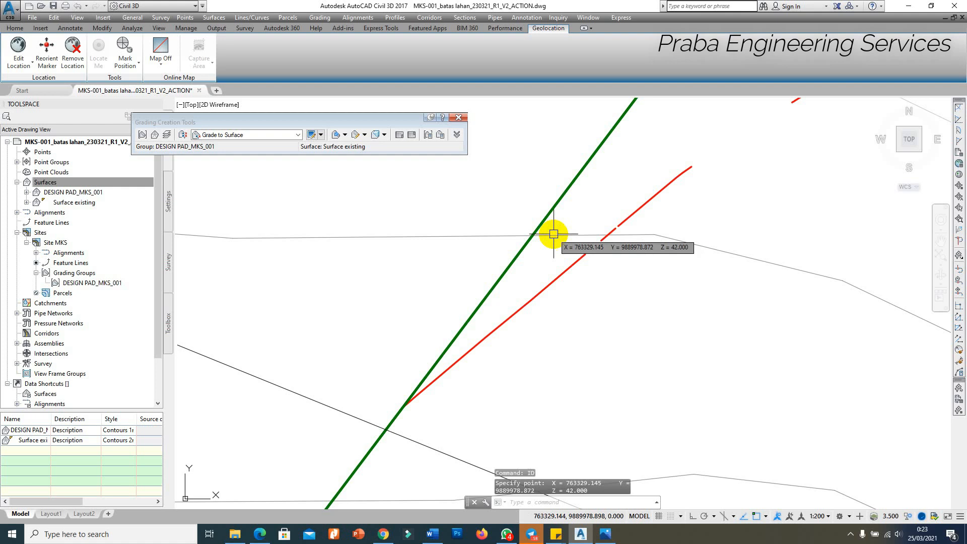
pyautogui.press('Return')
pyautogui.click(546, 222)
pyautogui.scroll(-4, 568, 255)
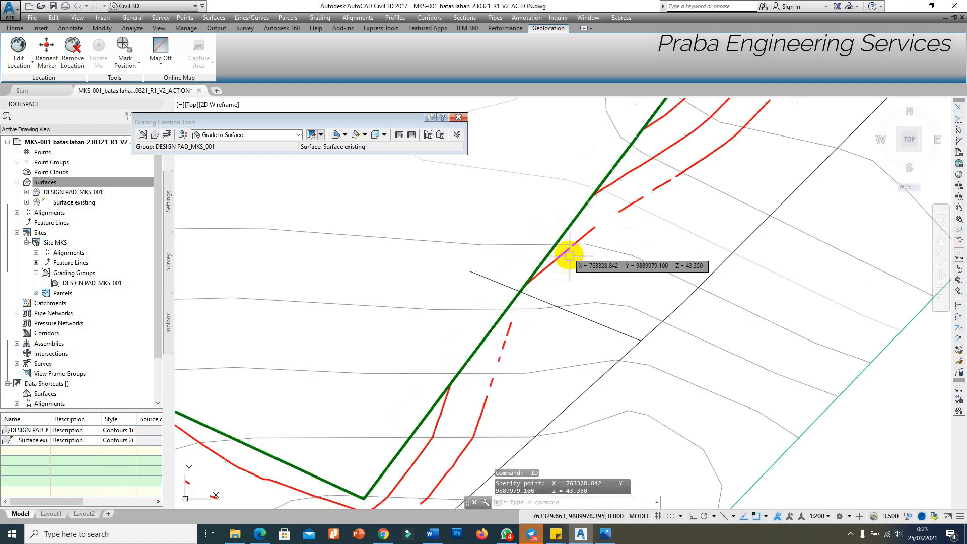
pyautogui.press('Escape')
# Stretch the end of the southwest-edge grading southeastward along the pad edge, past the boundary polyline.
pyautogui.scroll(1, 489, 300)
pyautogui.scroll(-1, 493, 313)
pyautogui.scroll(3, 438, 307)
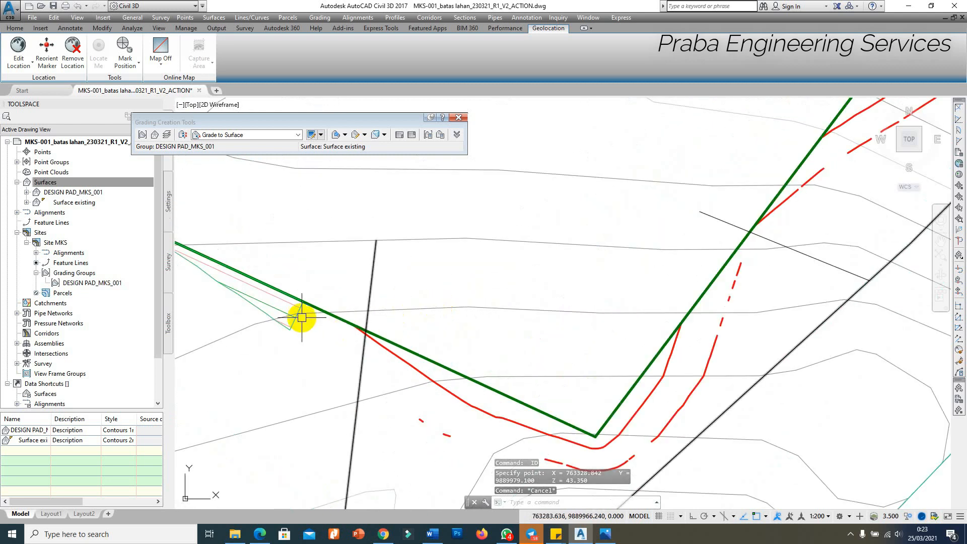
pyautogui.click(303, 301)
pyautogui.click(303, 301)
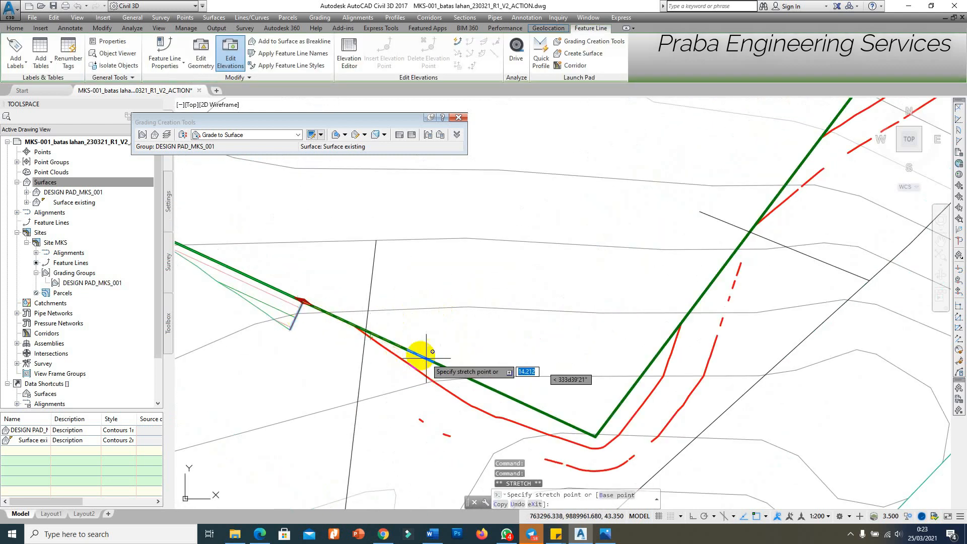
pyautogui.scroll(-2, 438, 370)
pyautogui.scroll(2, 405, 339)
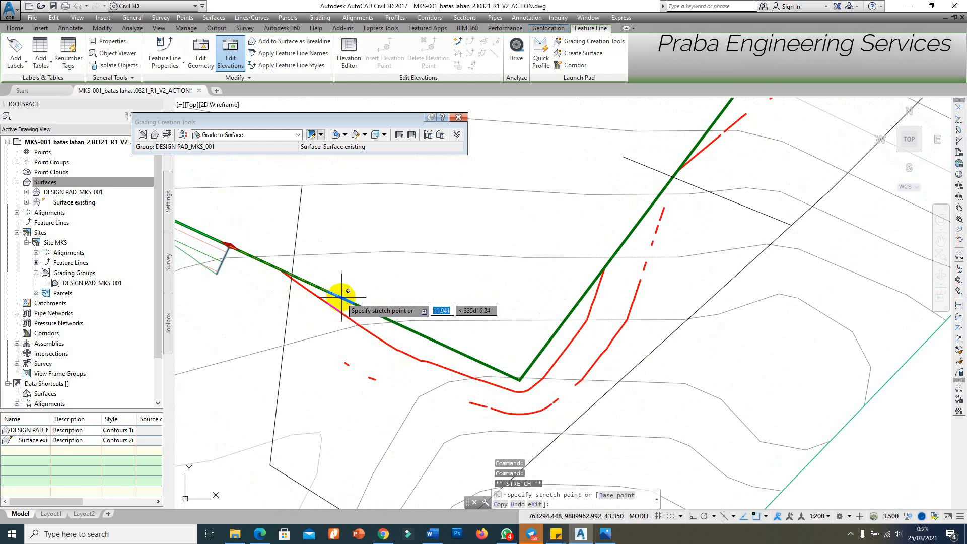
pyautogui.click(340, 299)
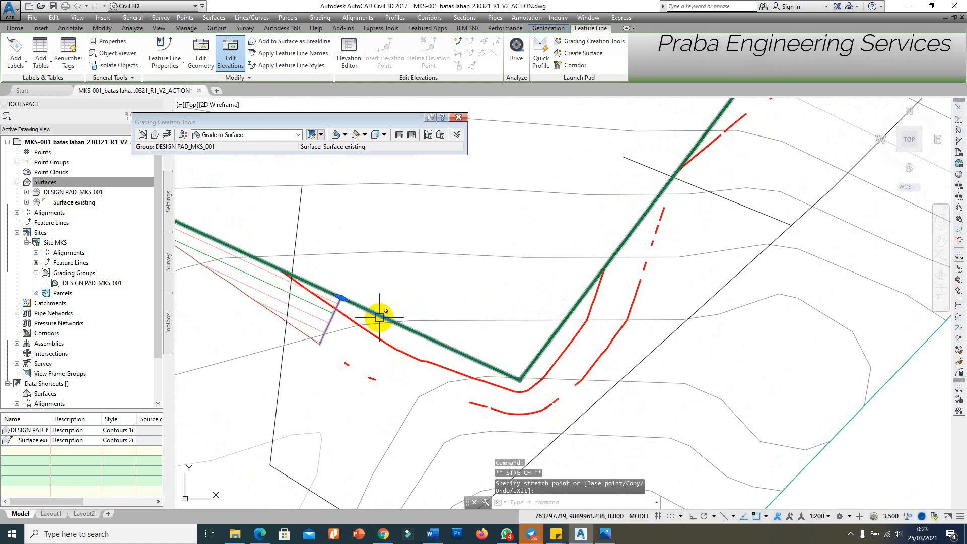
pyautogui.scroll(4, 418, 321)
pyautogui.press('Escape')
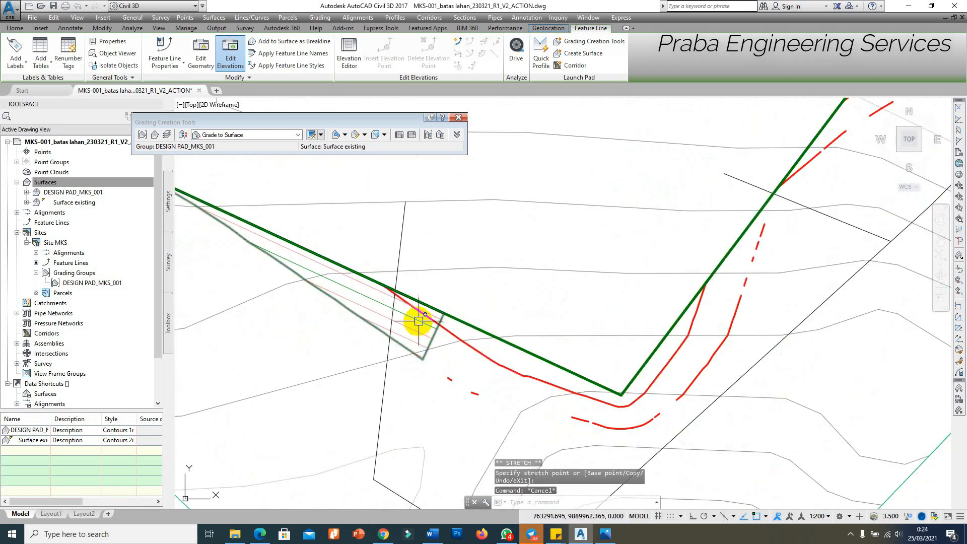
# Identify the elevations at two points along the toe of the stretched southwest slope grading.
pyautogui.write('id')
pyautogui.press('Return')
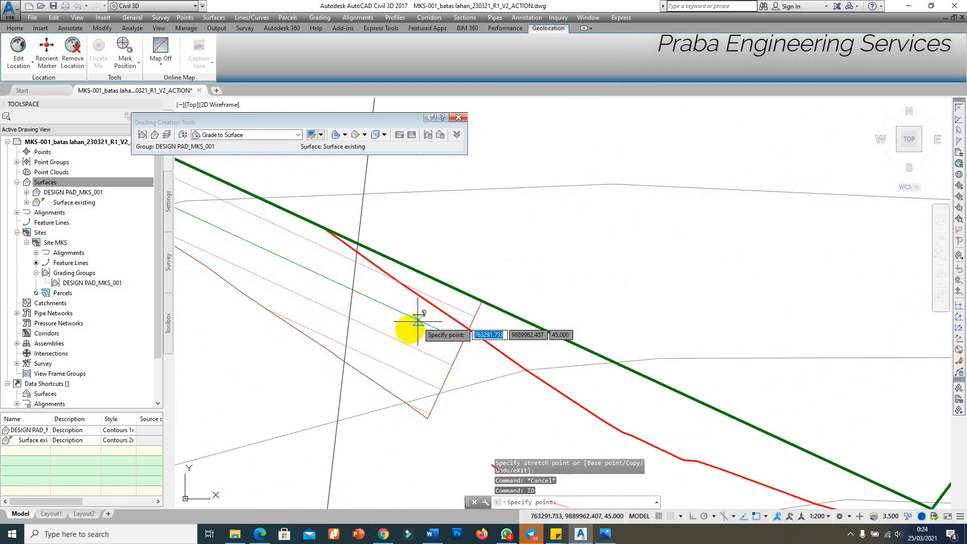
pyautogui.click(329, 350)
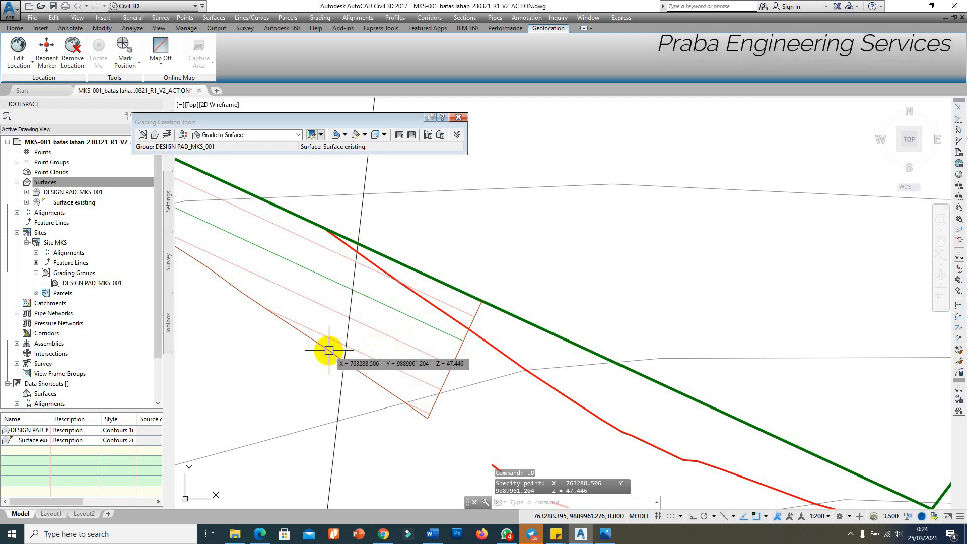
pyautogui.press('Return')
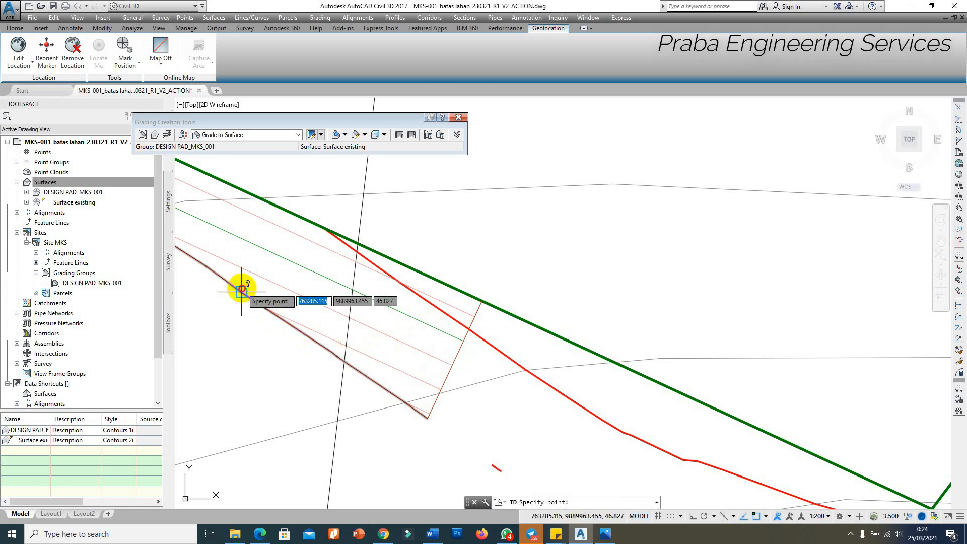
pyautogui.click(242, 287)
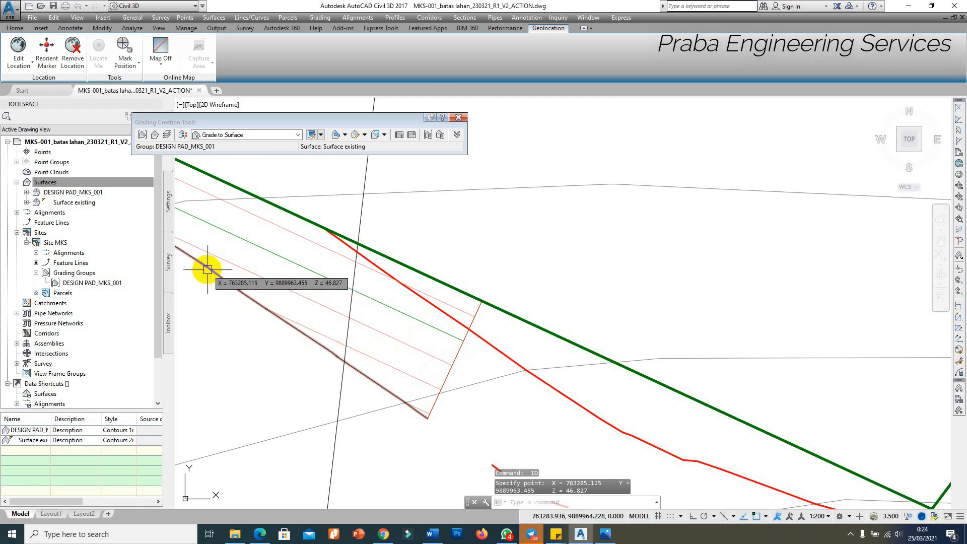
pyautogui.click(260, 282)
pyautogui.scroll(-3, 259, 283)
pyautogui.press('Escape')
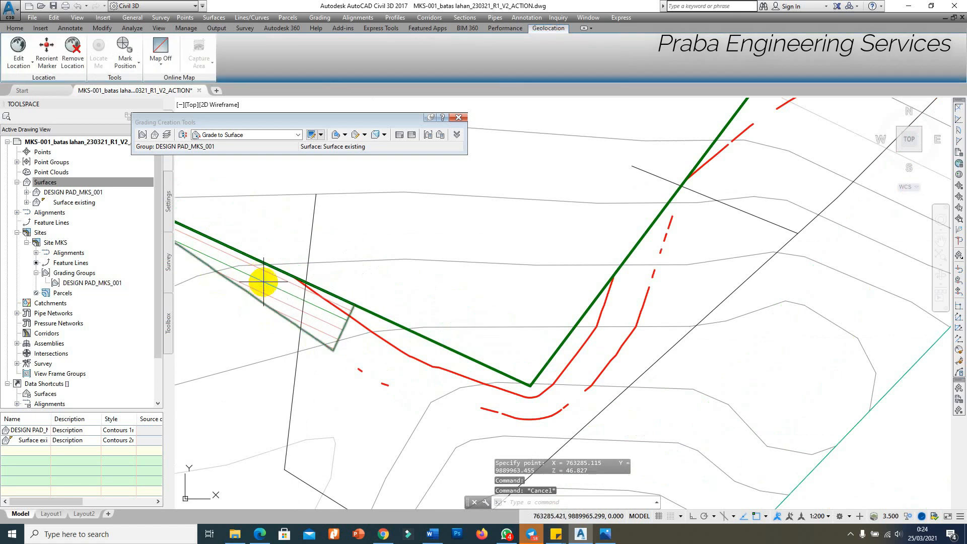
# Draw a short marker polyline across the southwest slope grading, northwest of the boundary polyline.
pyautogui.write('pl')
pyautogui.press('Return')
pyautogui.click(263, 235)
pyautogui.click(221, 317)
pyautogui.press('Escape')
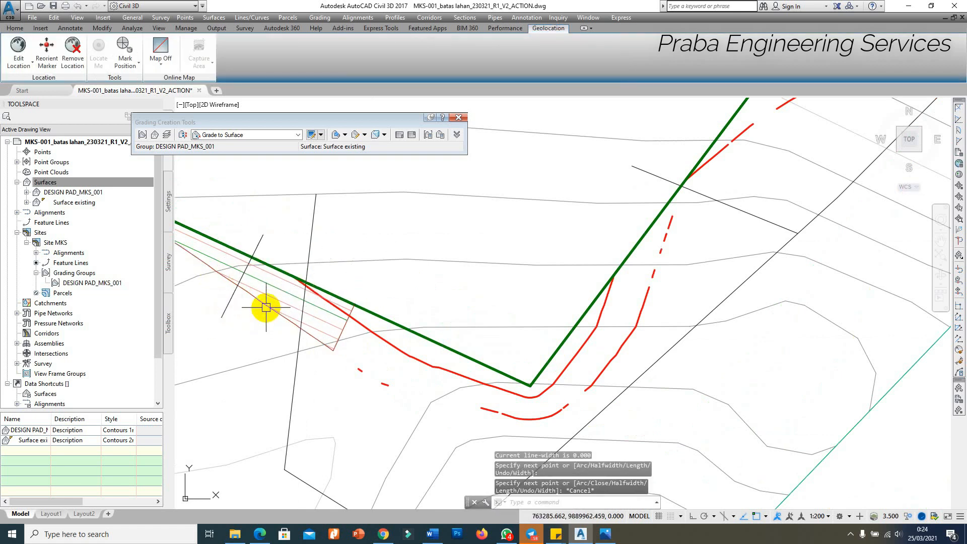
# Stretch the end of the southwest-edge grading back along the pad edge to the short marker polyline.
pyautogui.click(287, 307)
pyautogui.press('Escape')
pyautogui.scroll(3, 348, 317)
pyautogui.click(368, 289)
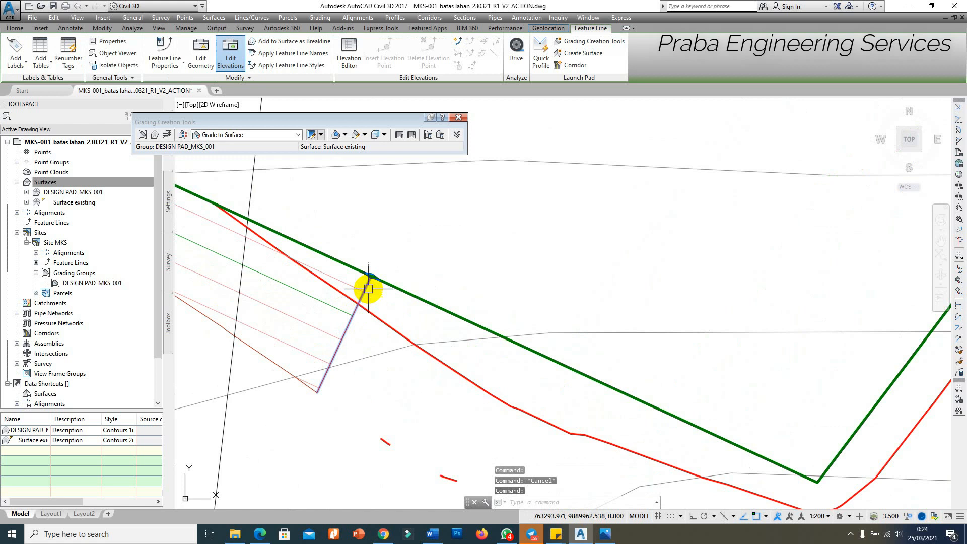
pyautogui.scroll(-5, 371, 275)
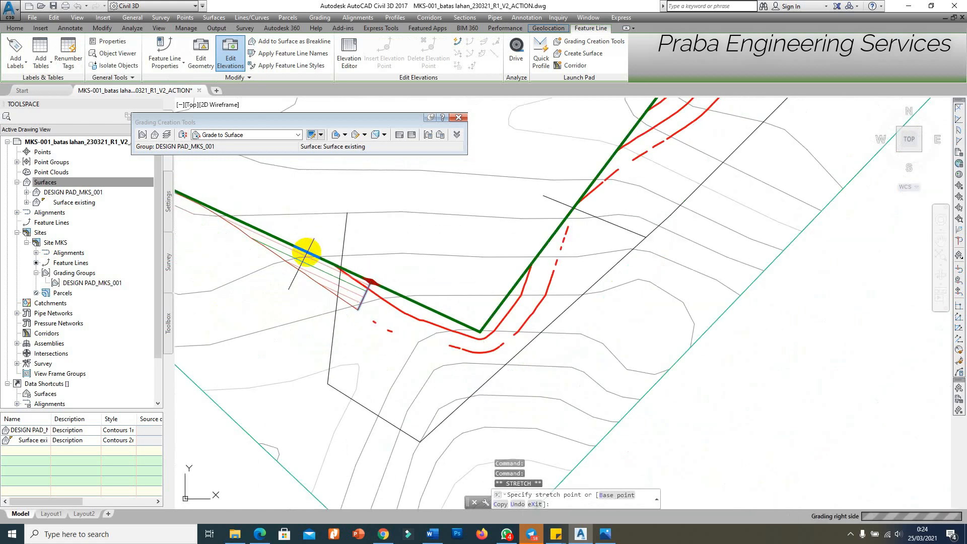
pyautogui.click(327, 290)
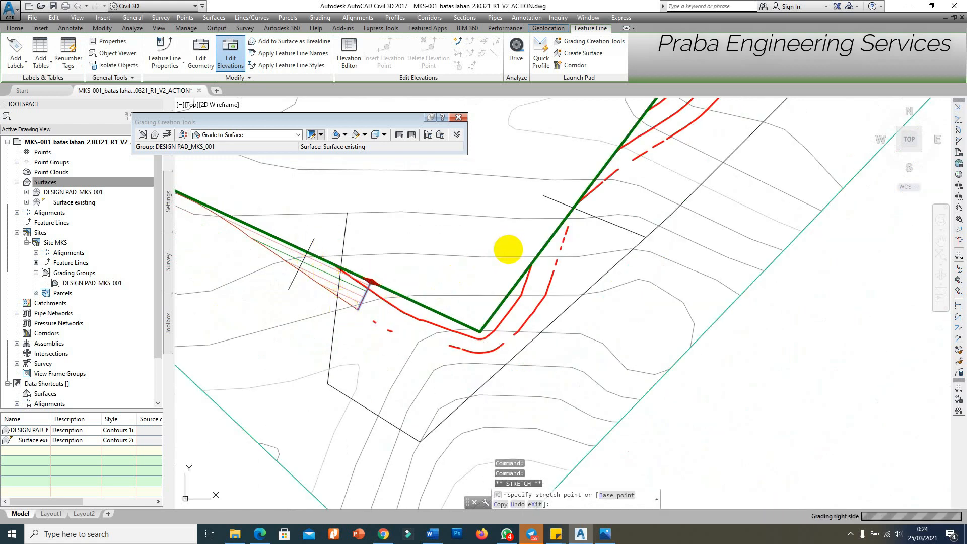
pyautogui.press('Escape')
pyautogui.press('Escape')
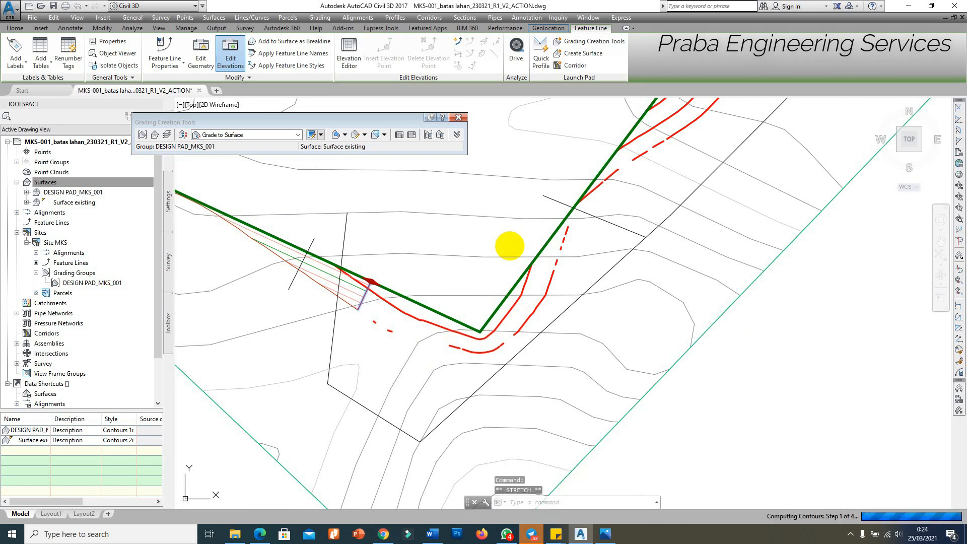
# Set the grading criteria to Grade to Elevation and start the Create Grading command.
pyautogui.click(295, 136)
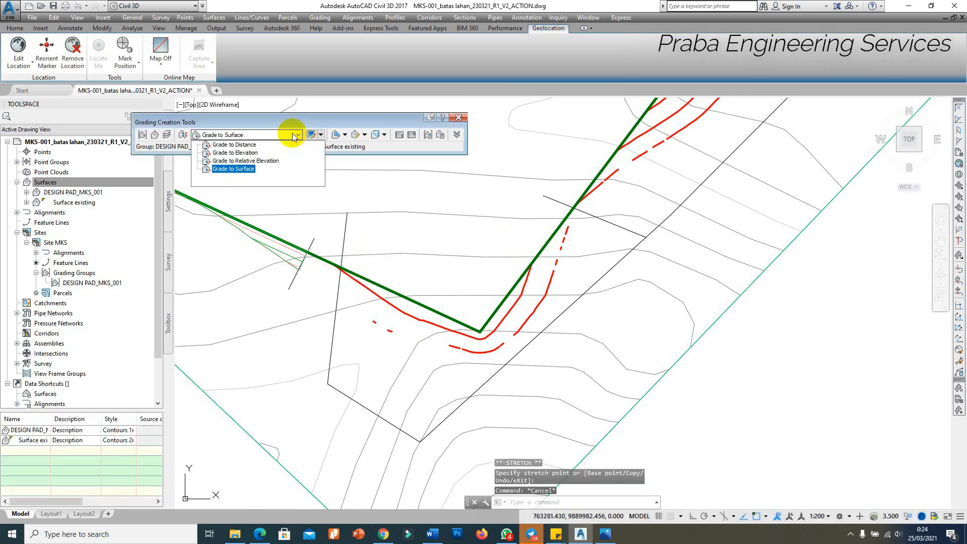
pyautogui.click(242, 153)
pyautogui.click(345, 135)
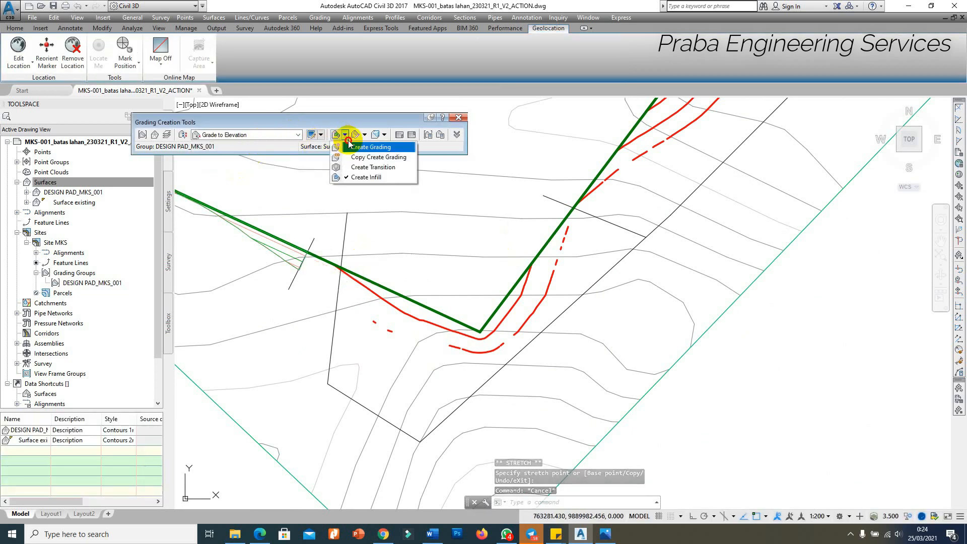
pyautogui.click(363, 144)
pyautogui.click(425, 301)
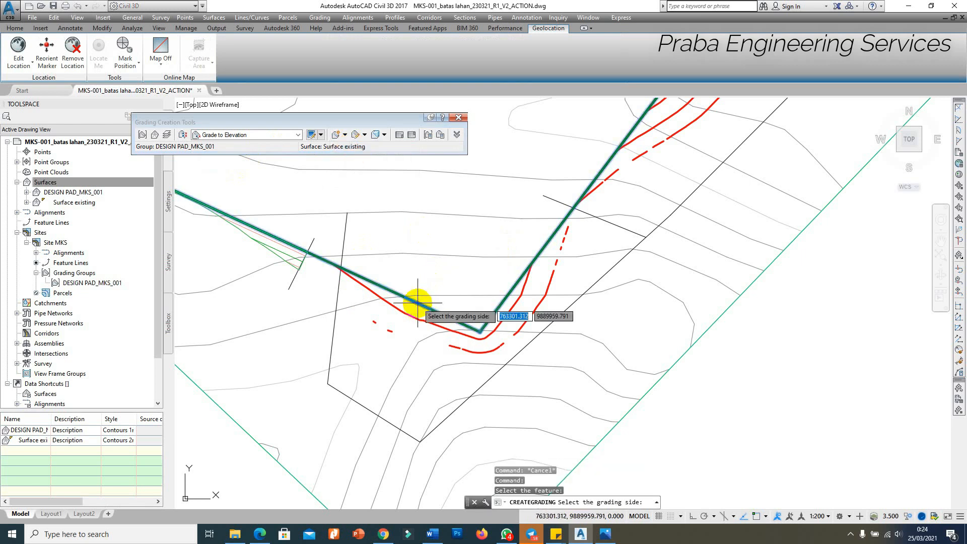
pyautogui.click(396, 374)
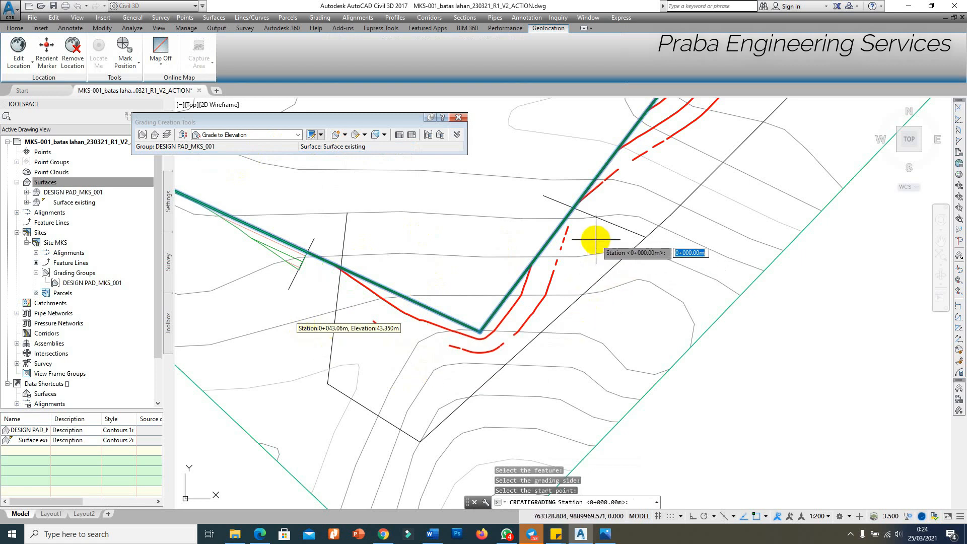
pyautogui.press('Return')
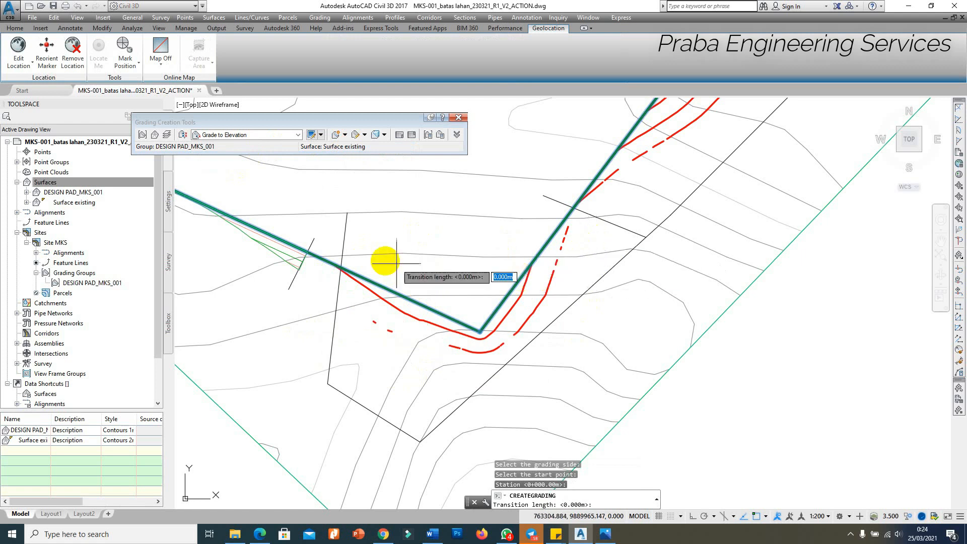
pyautogui.press('Return')
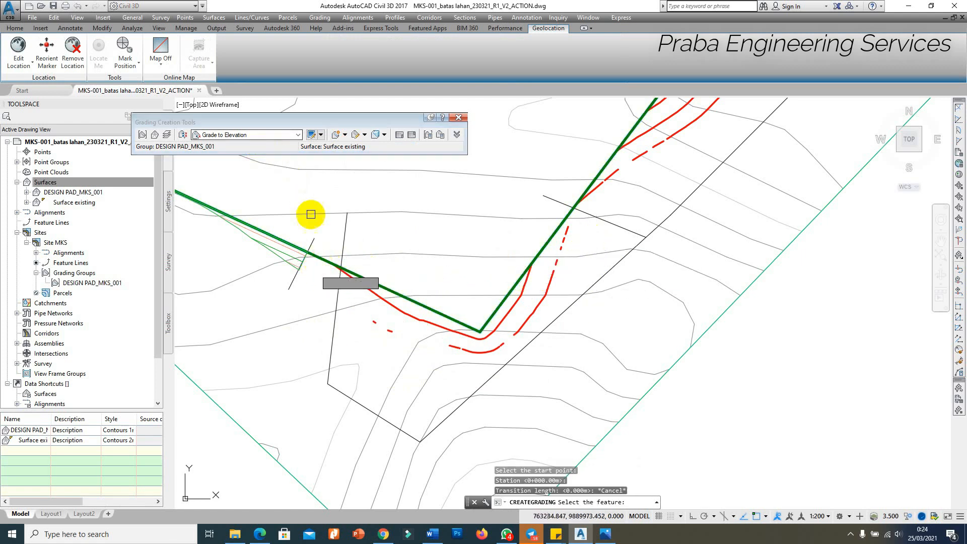
# Select the pad edge feature line, its outer side, and the grading range from station 0+042.73 to 0+086.30 around the south corner.
pyautogui.click(417, 309)
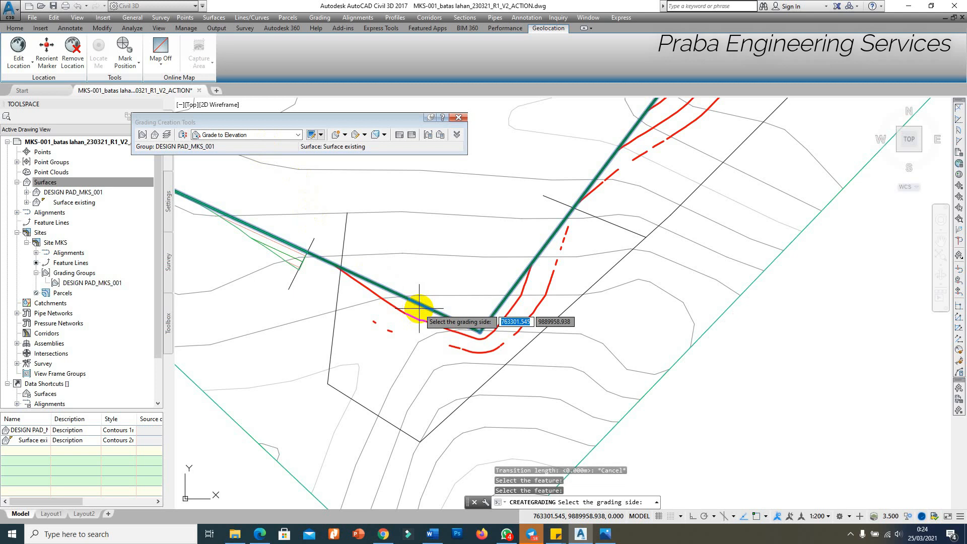
pyautogui.click(322, 352)
pyautogui.scroll(4, 320, 297)
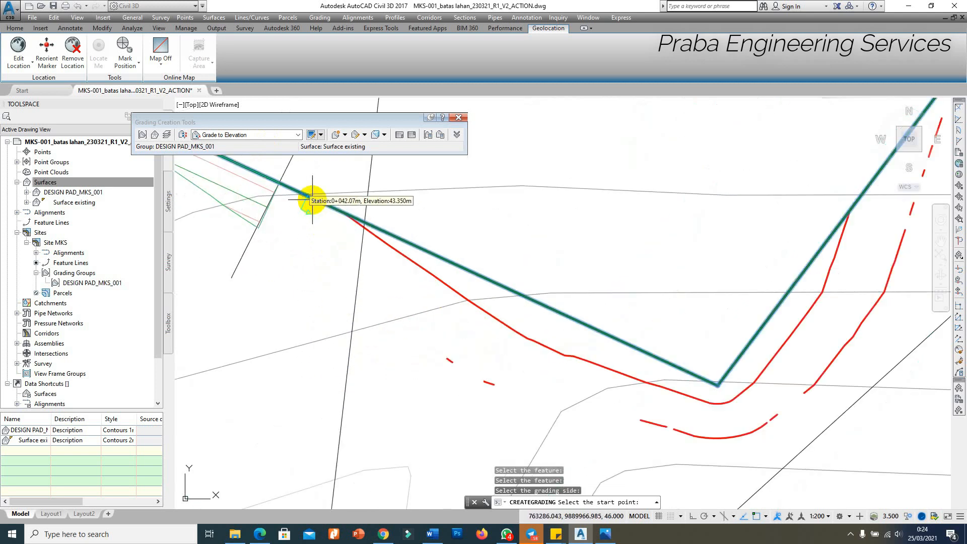
pyautogui.click(316, 204)
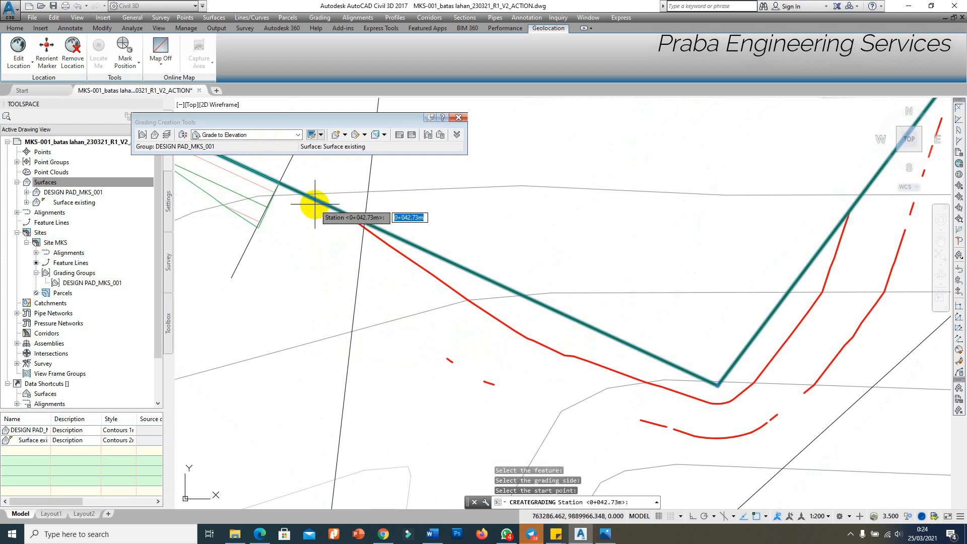
pyautogui.scroll(-3, 319, 245)
pyautogui.scroll(2, 499, 270)
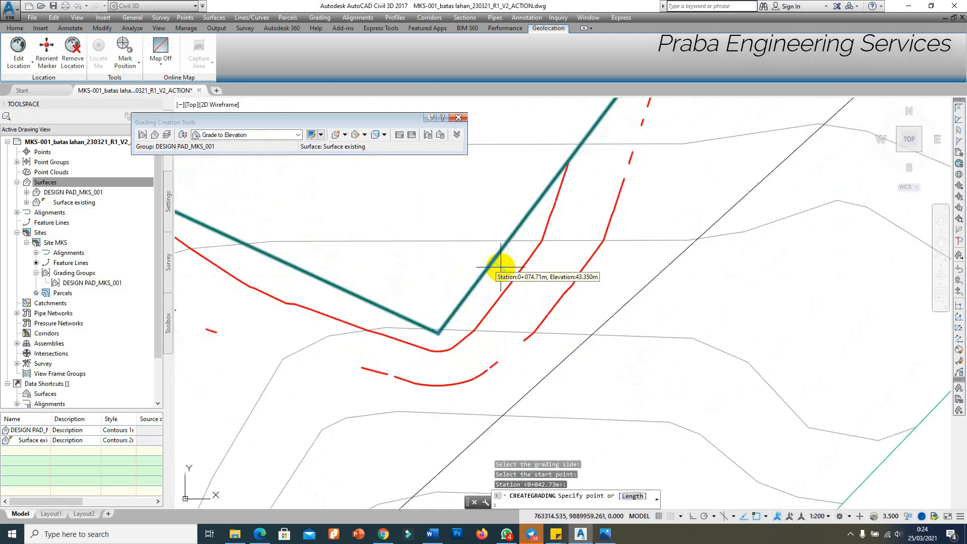
pyautogui.scroll(-1, 568, 237)
pyautogui.scroll(1, 568, 227)
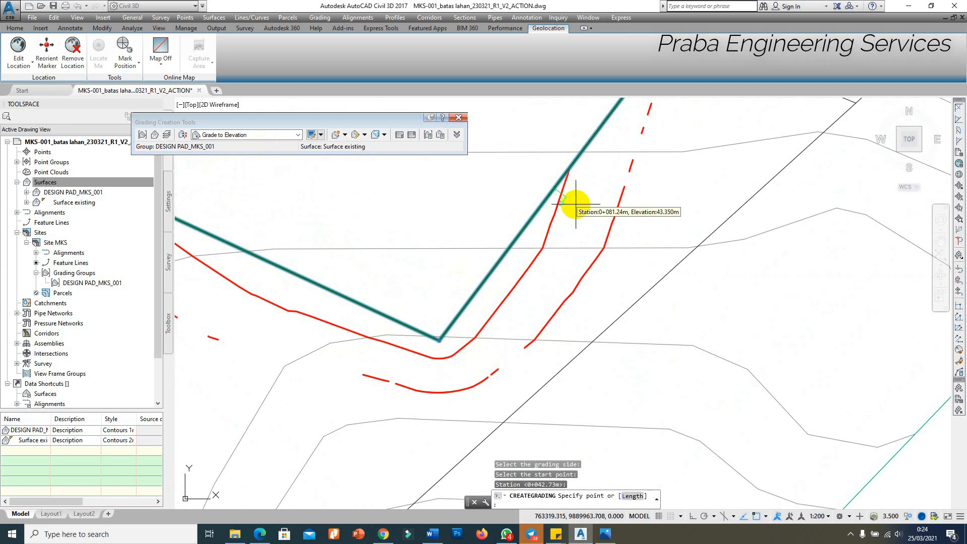
pyautogui.scroll(-1, 572, 209)
pyautogui.scroll(-1, 589, 191)
pyautogui.scroll(2, 596, 176)
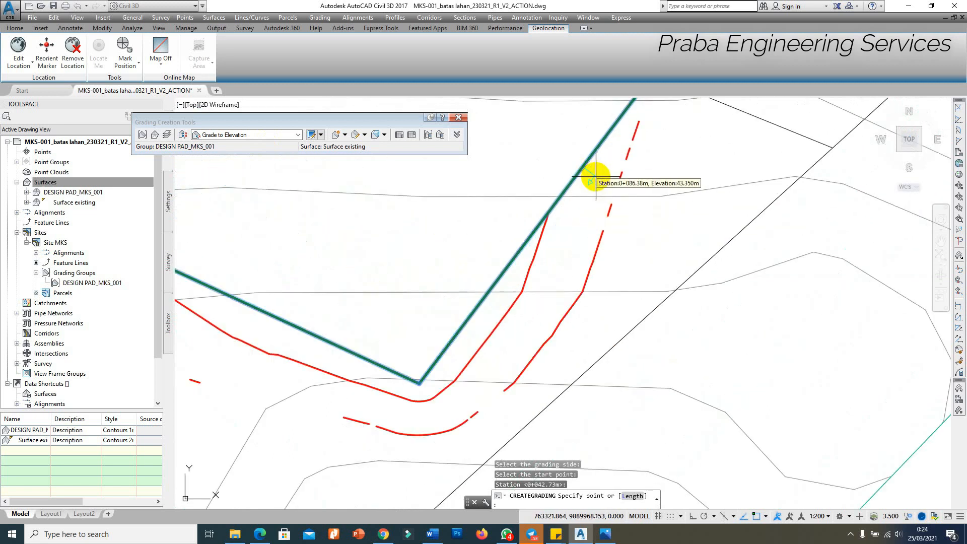
pyautogui.click(596, 176)
pyautogui.scroll(-4, 594, 204)
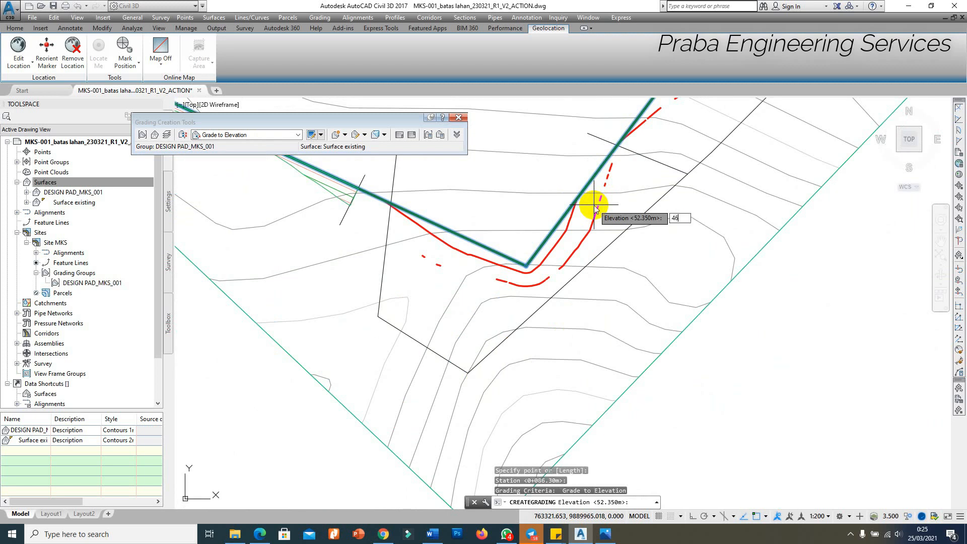
# Grade the south corner range to elevation 46.35 with 1.00:1 cut and fill slopes.
pyautogui.press('Return')
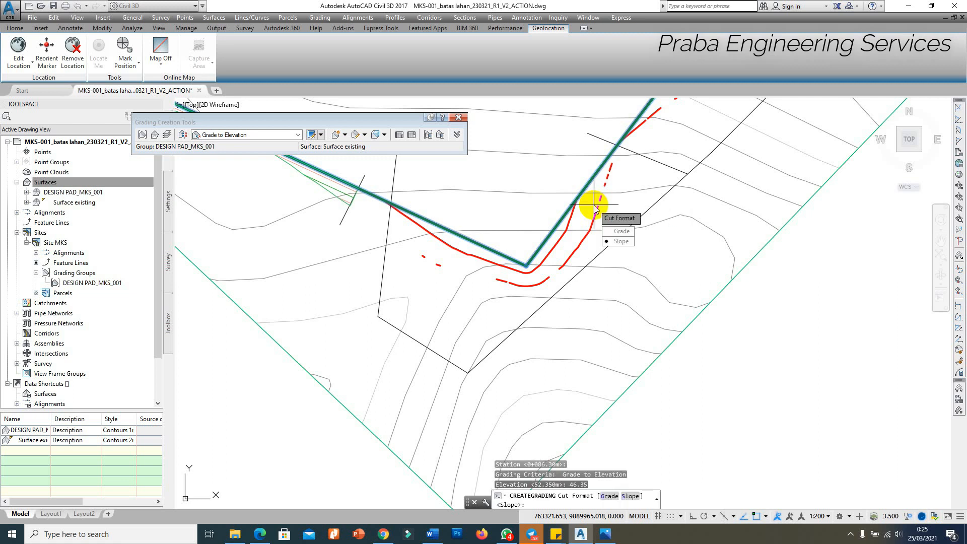
pyautogui.press('Return')
pyautogui.press('Return')
pyautogui.press('Return')
pyautogui.press('Return')
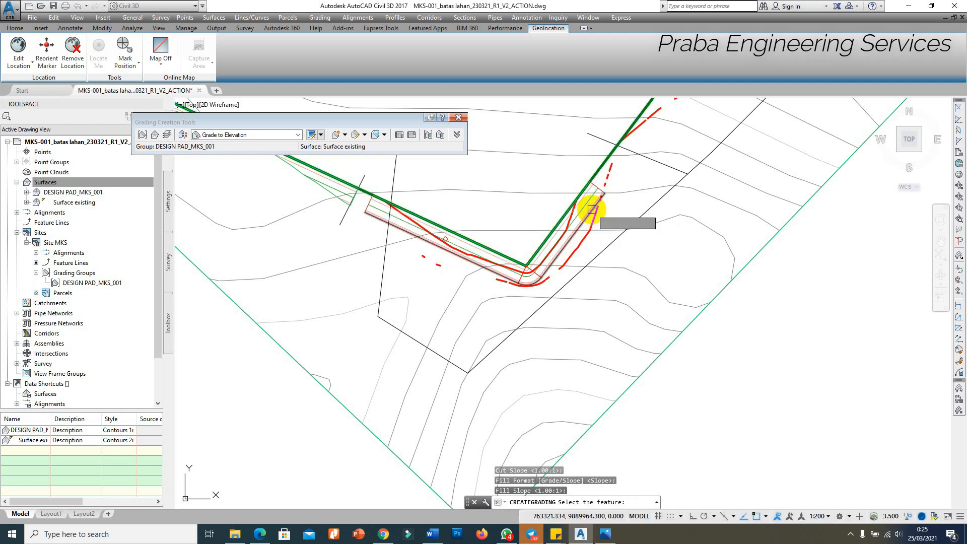
# Add a Grade to Distance bench along the entire outer edge of the south corner slope, 2.500 m wide at 0.01% grade.
pyautogui.click(265, 136)
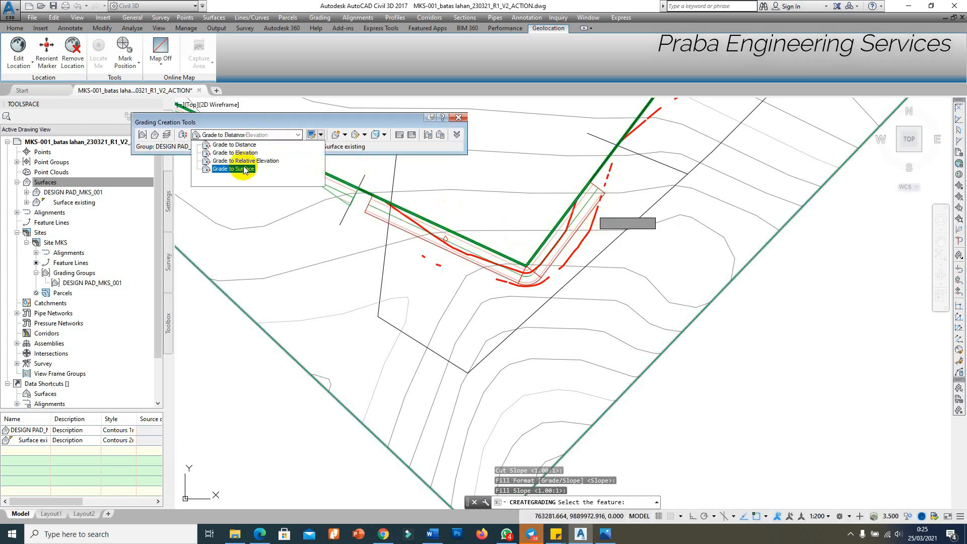
pyautogui.click(238, 146)
pyautogui.click(344, 135)
pyautogui.click(351, 145)
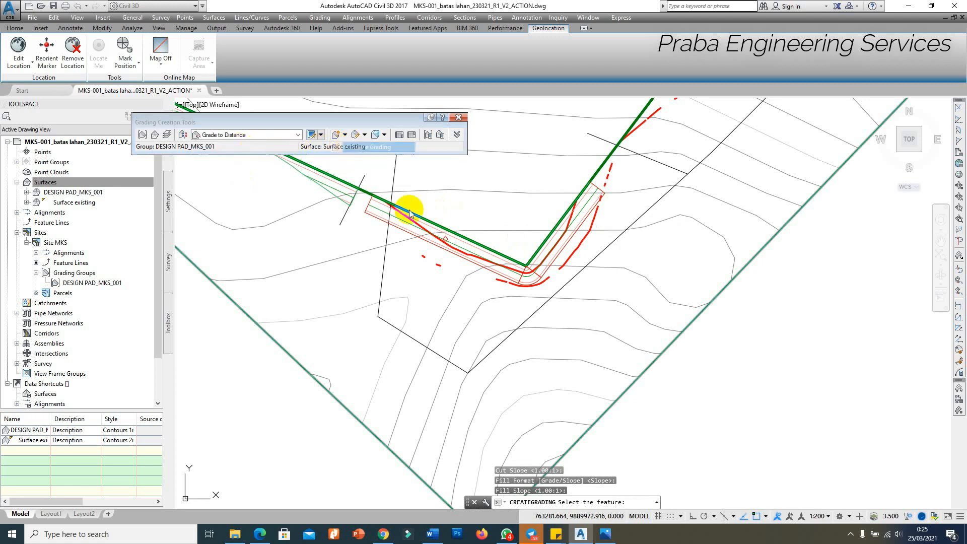
pyautogui.click(425, 237)
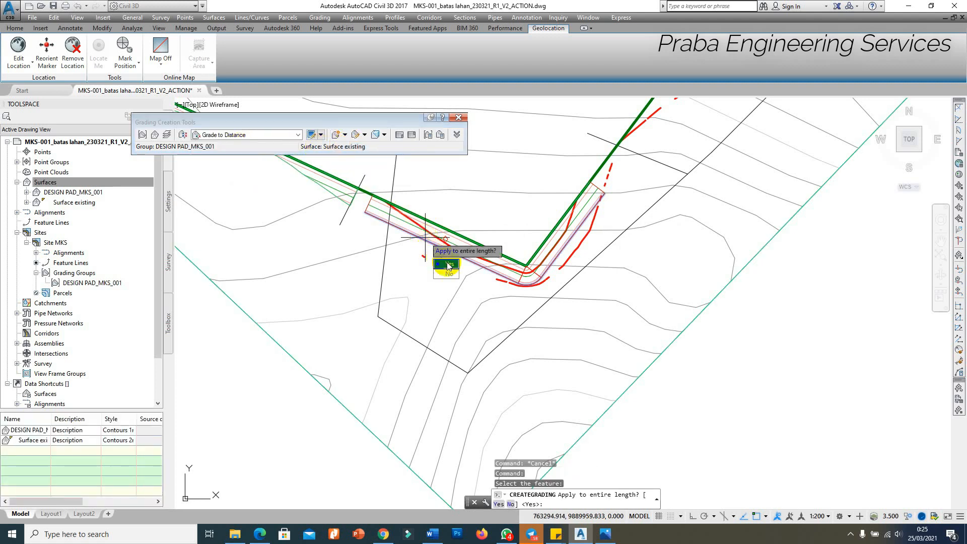
pyautogui.write('Y')
pyautogui.press('Return')
pyautogui.press('Return')
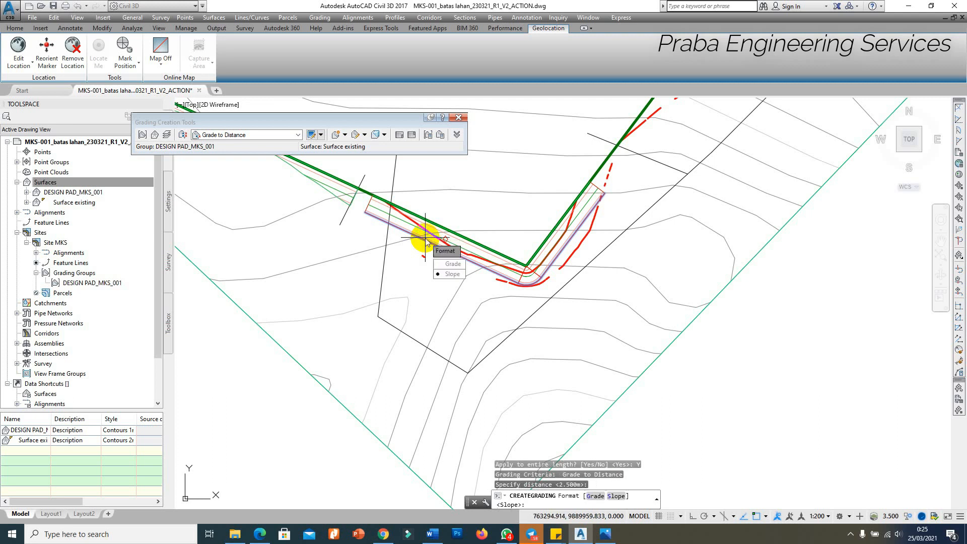
pyautogui.press('Return')
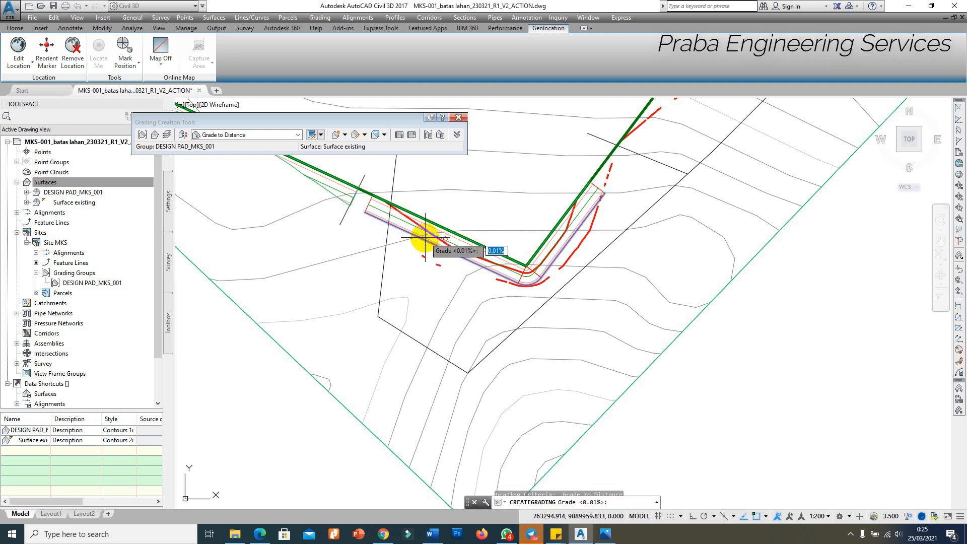
pyautogui.press('Return')
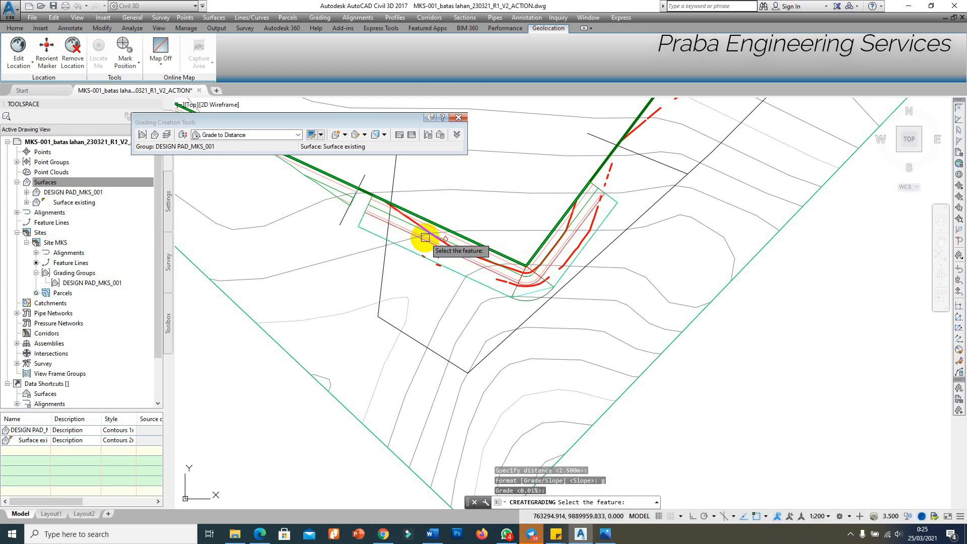
# Grade the entire outer edge of the south corner bench to the existing surface with 1.00:1 cut and fill slopes.
pyautogui.click(265, 135)
pyautogui.click(237, 160)
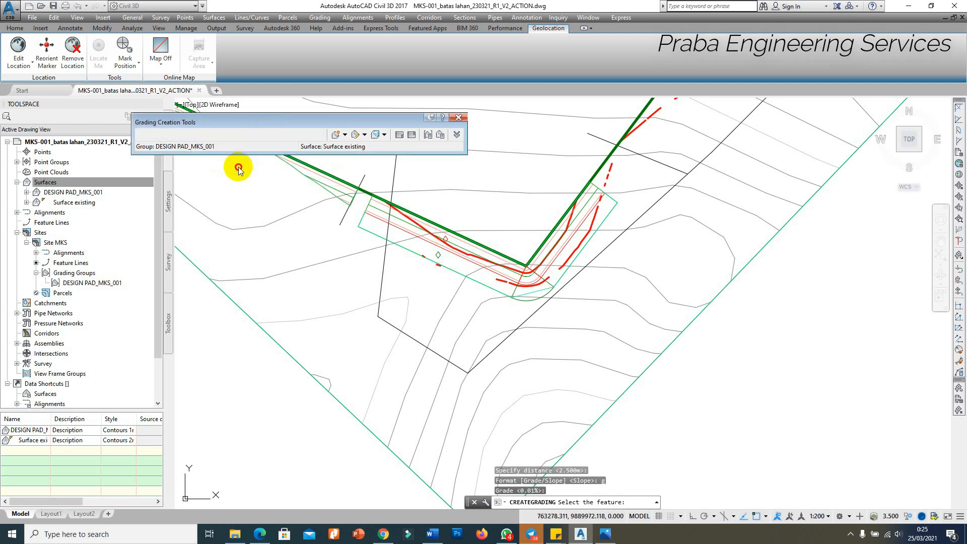
pyautogui.click(345, 135)
pyautogui.click(350, 148)
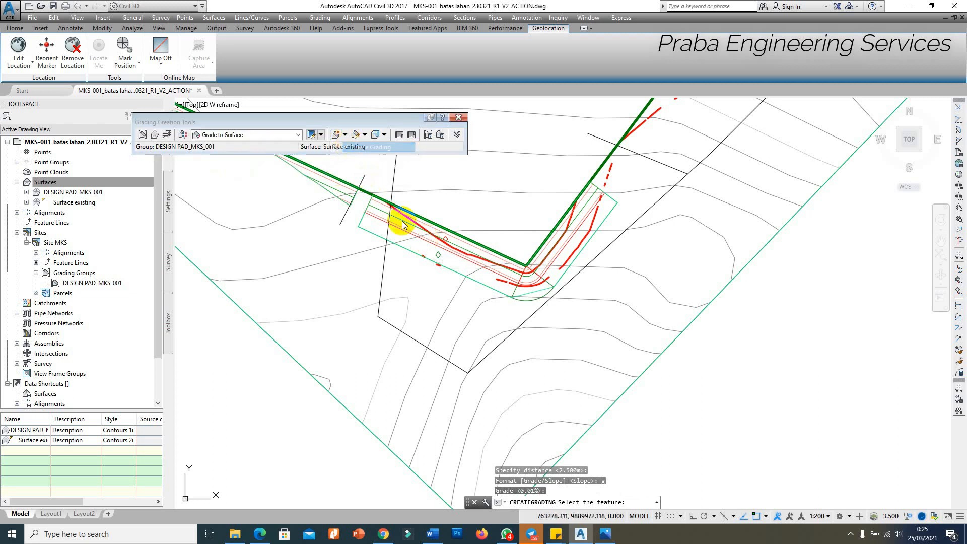
pyautogui.click(409, 251)
pyautogui.press('Return')
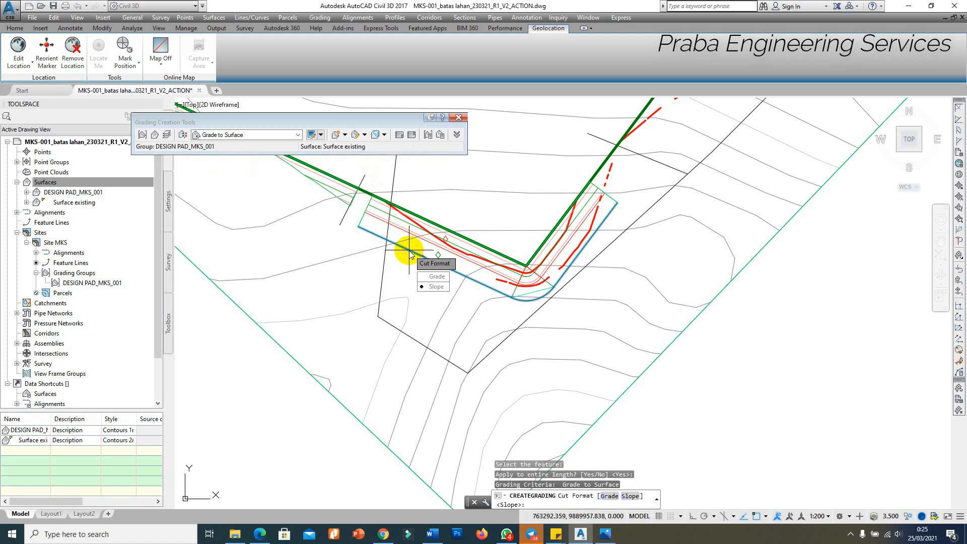
pyautogui.press('Return')
pyautogui.press('Return')
pyautogui.press('Return')
pyautogui.press('Return')
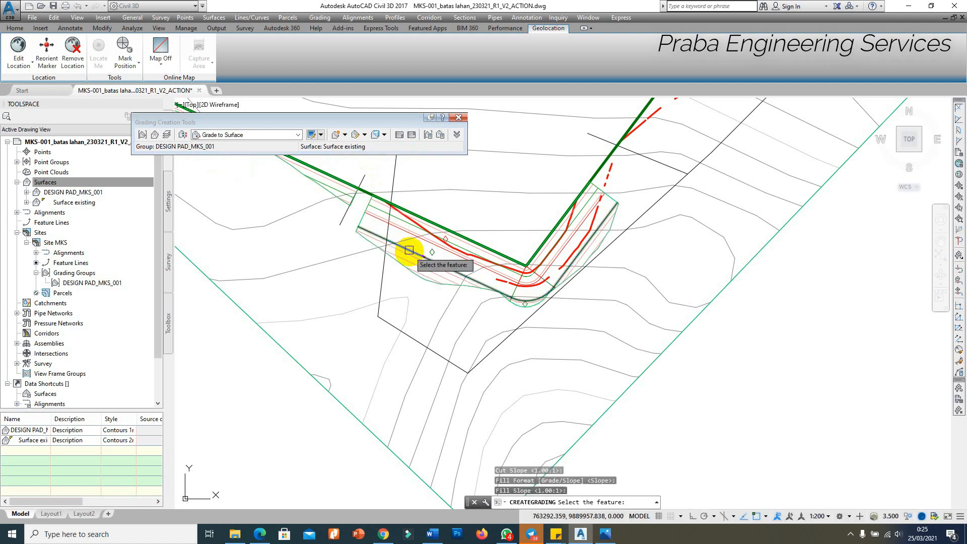
pyautogui.press('Escape')
# Examine the northeast end of the south corner grading and its gap to the cut and fill marker line.
pyautogui.scroll(2, 433, 272)
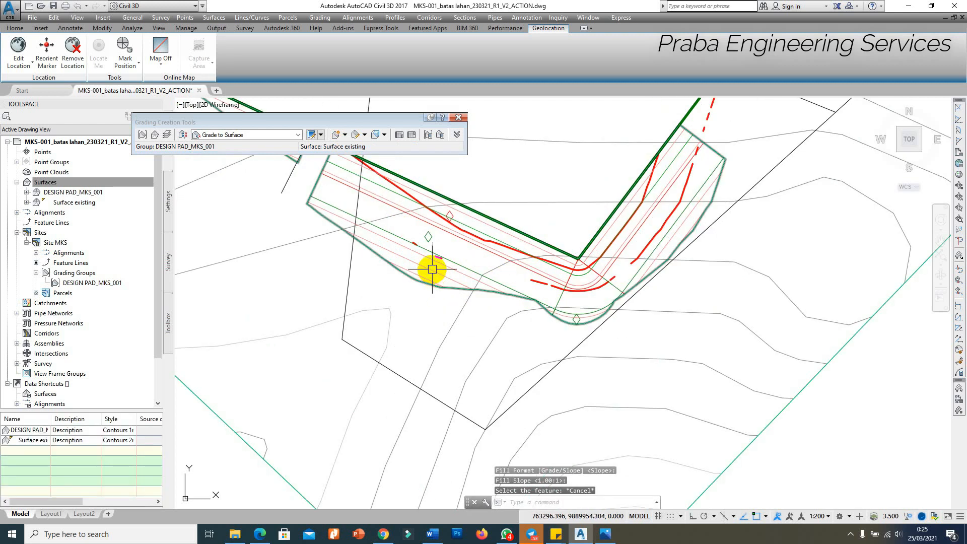
pyautogui.scroll(-1, 428, 280)
pyautogui.scroll(-2, 587, 213)
pyautogui.scroll(3, 597, 207)
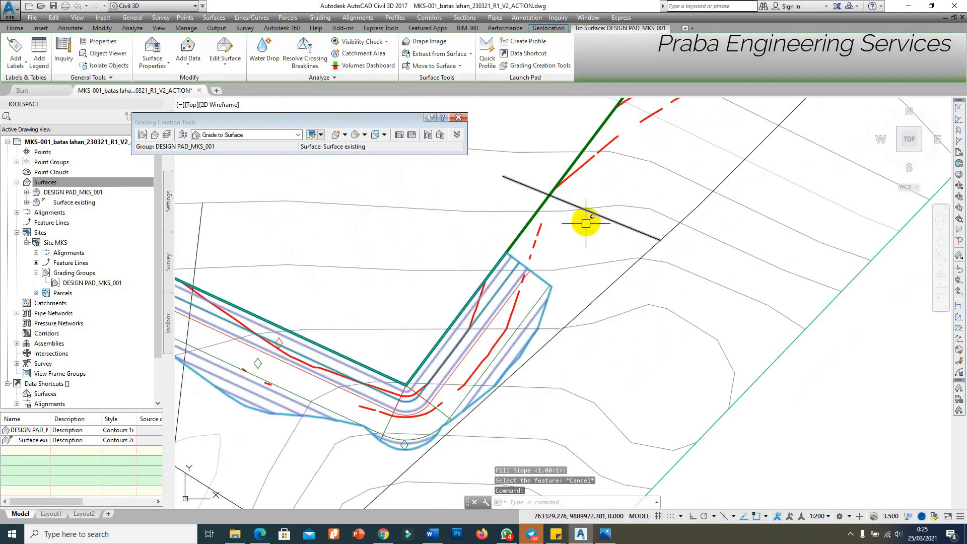
pyautogui.scroll(1, 579, 261)
pyautogui.scroll(1, 600, 272)
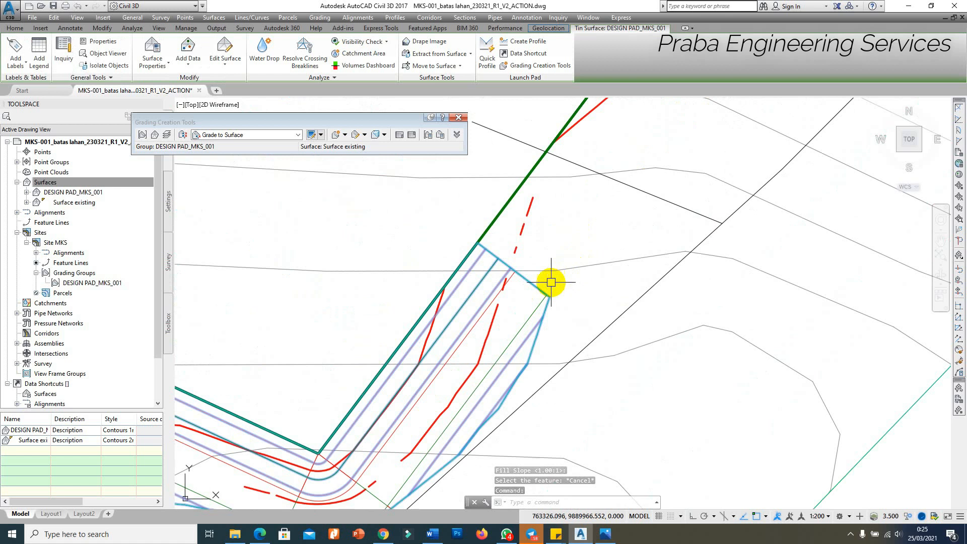
pyautogui.press('Escape')
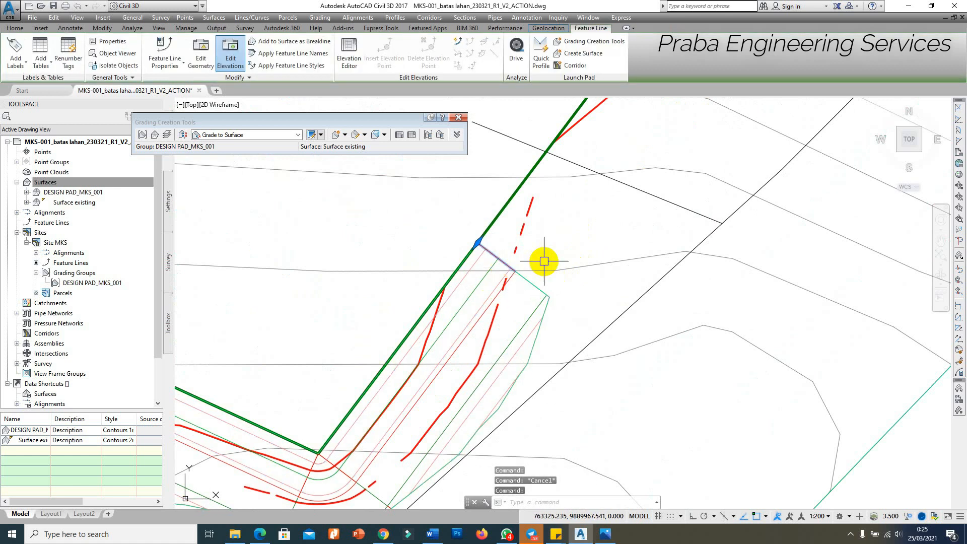
pyautogui.scroll(-1, 544, 262)
pyautogui.scroll(-1, 543, 255)
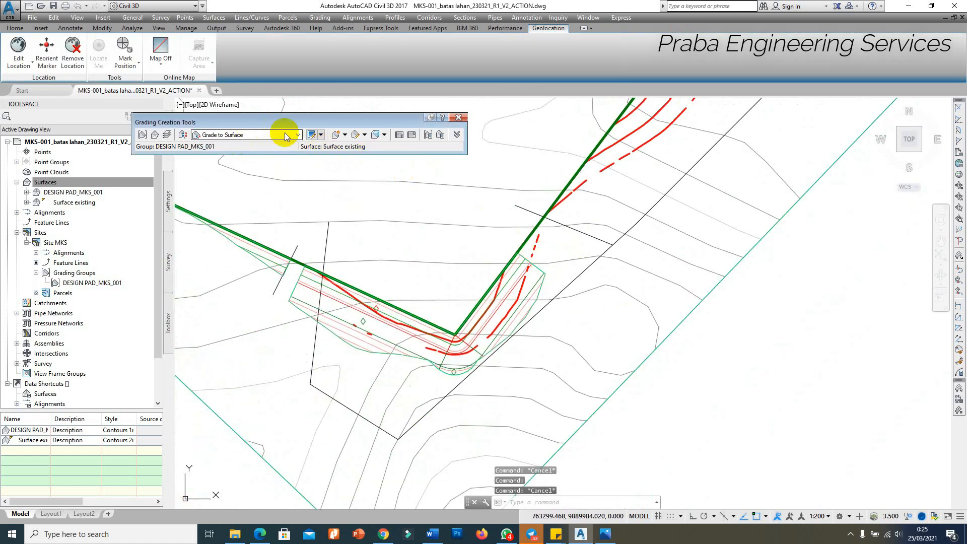
# Grade the southeast pad edge to the existing surface from station 0+087.83 to 0+103.34 with 1.00:1 cut and fill slopes.
pyautogui.click(344, 135)
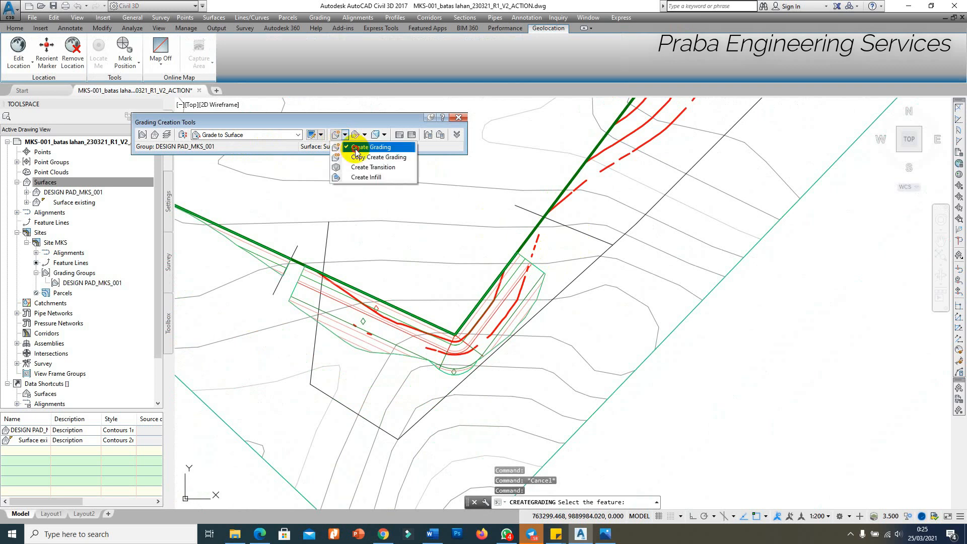
pyautogui.click(359, 152)
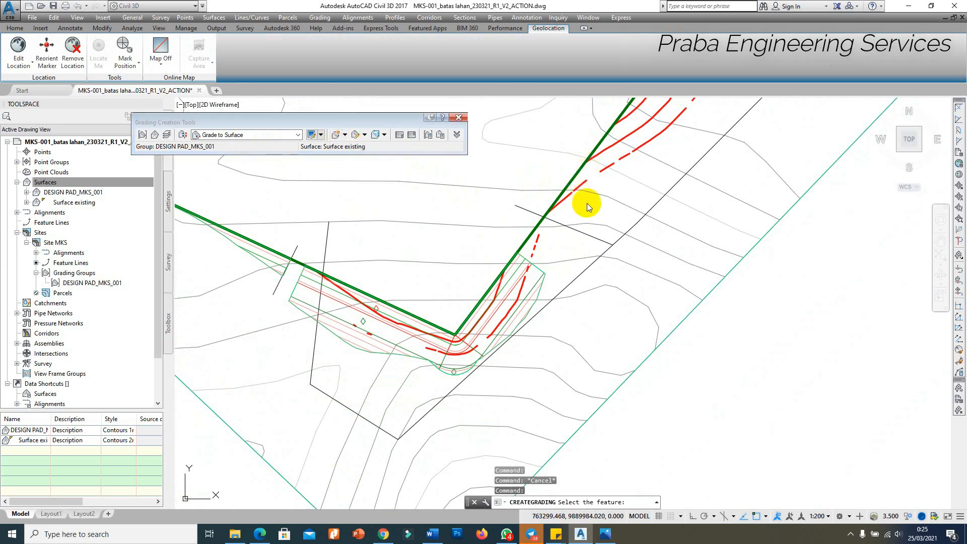
pyautogui.scroll(1, 583, 208)
pyautogui.click(564, 179)
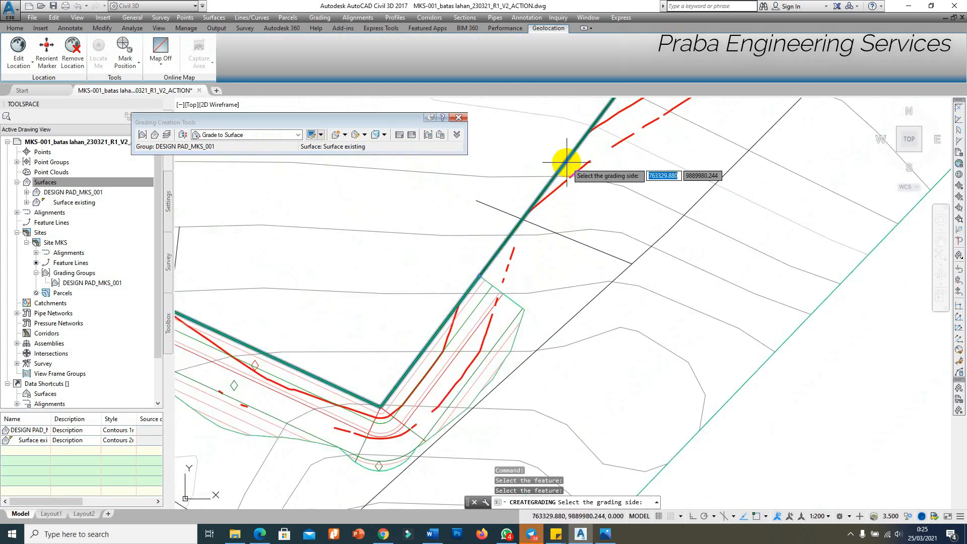
pyautogui.click(621, 208)
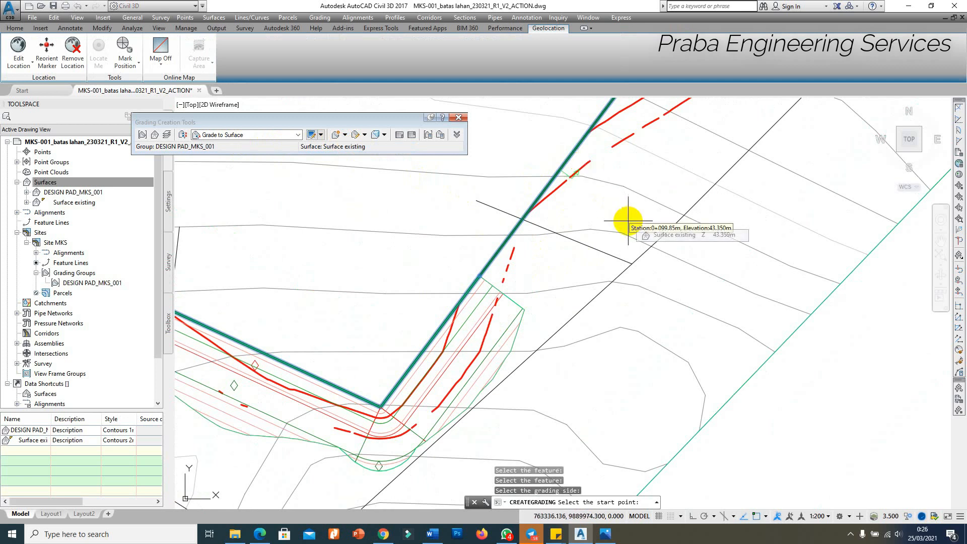
pyautogui.click(525, 288)
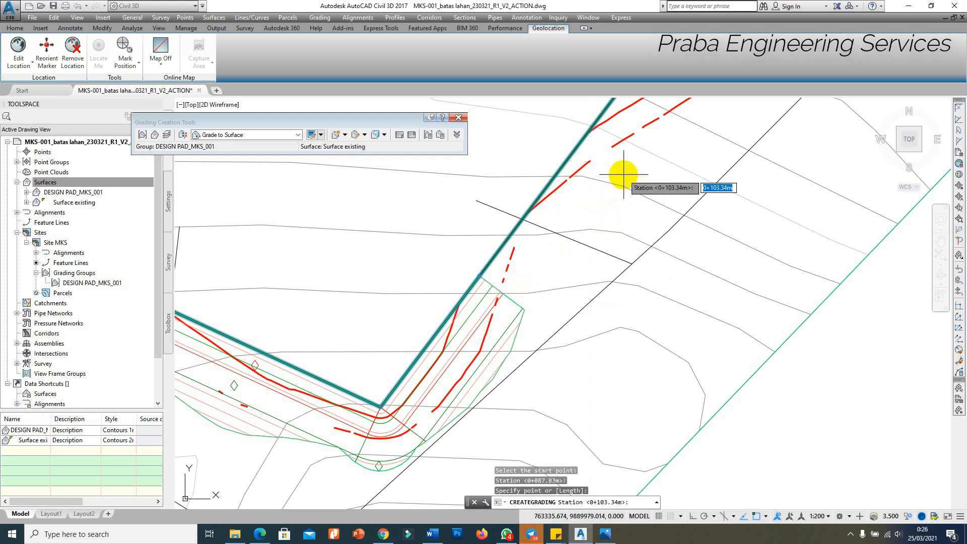
pyautogui.click(624, 175)
pyautogui.press('Return')
pyautogui.press('Return')
pyautogui.press('Return')
pyautogui.press('Return')
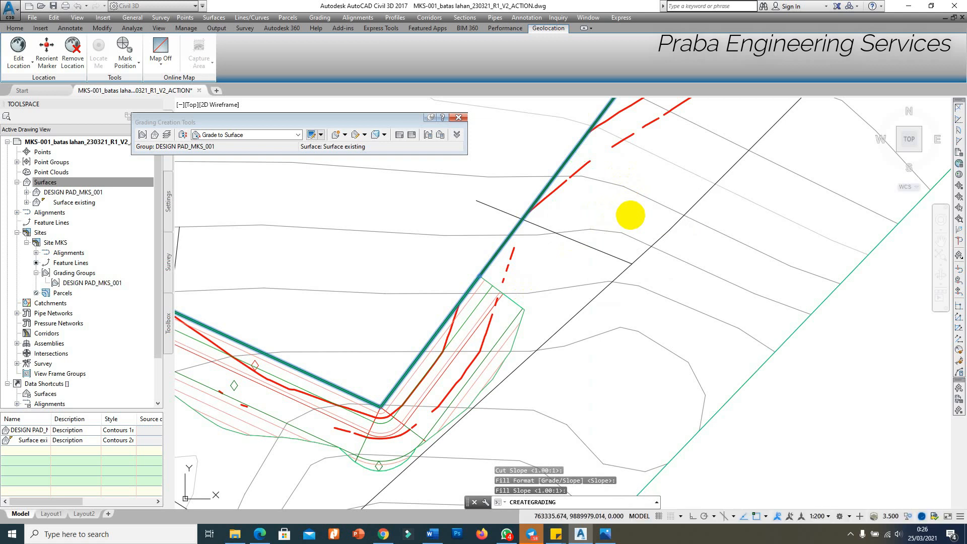
pyautogui.scroll(-5, 585, 151)
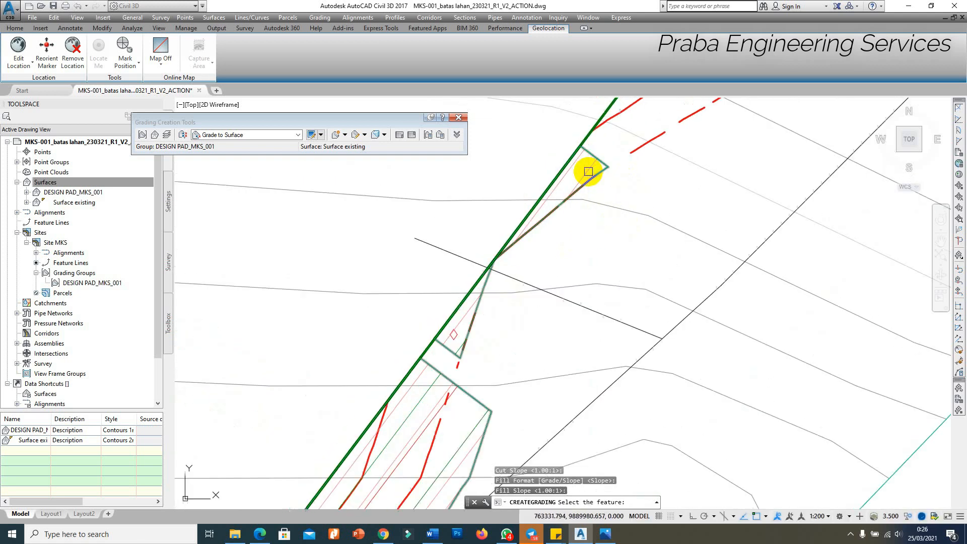
pyautogui.press('Escape')
# Open the pad grading surface in the Object Viewer and examine the south corner slopes and bench in 3D.
pyautogui.click(562, 210)
pyautogui.scroll(-2, 563, 210)
pyautogui.rightClick(563, 210)
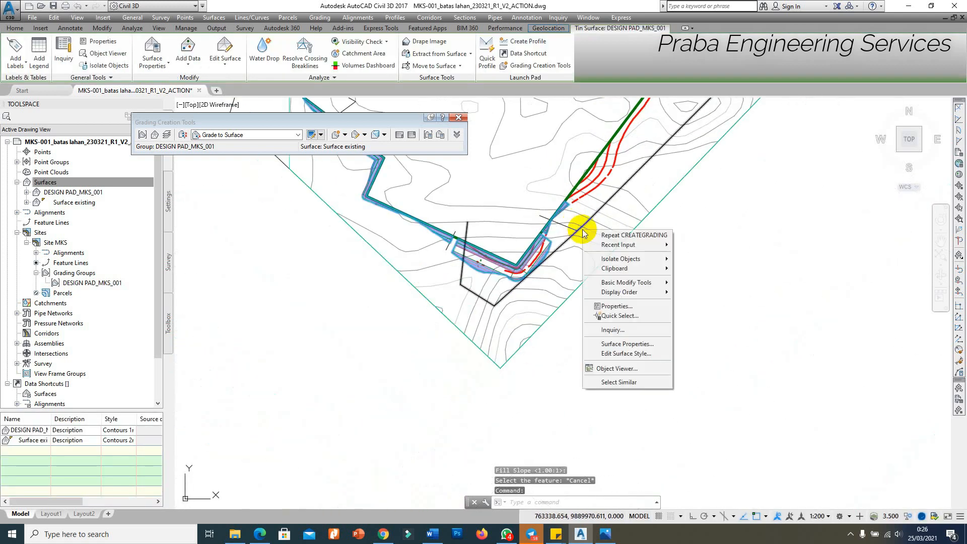
pyautogui.click(621, 340)
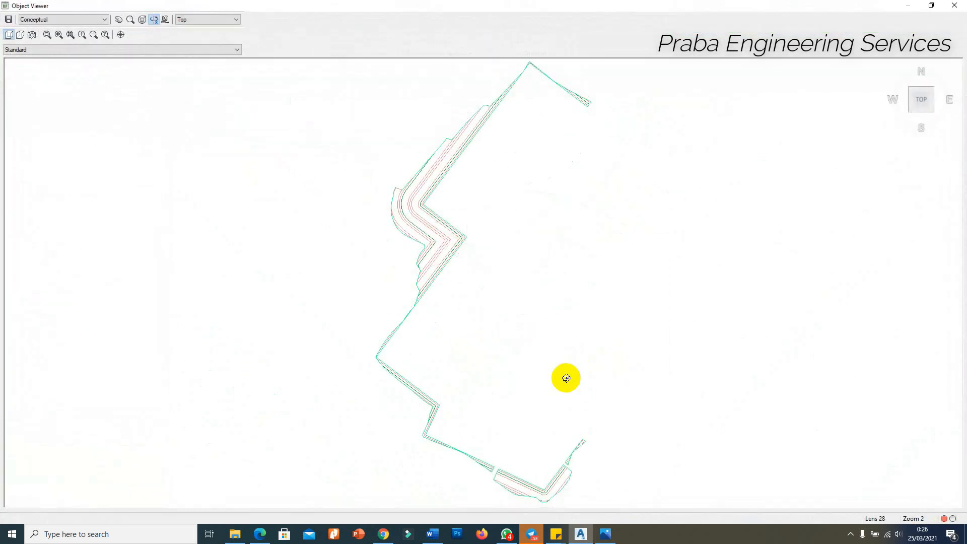
pyautogui.moveTo(566, 378); pyautogui.dragTo(516, 406)
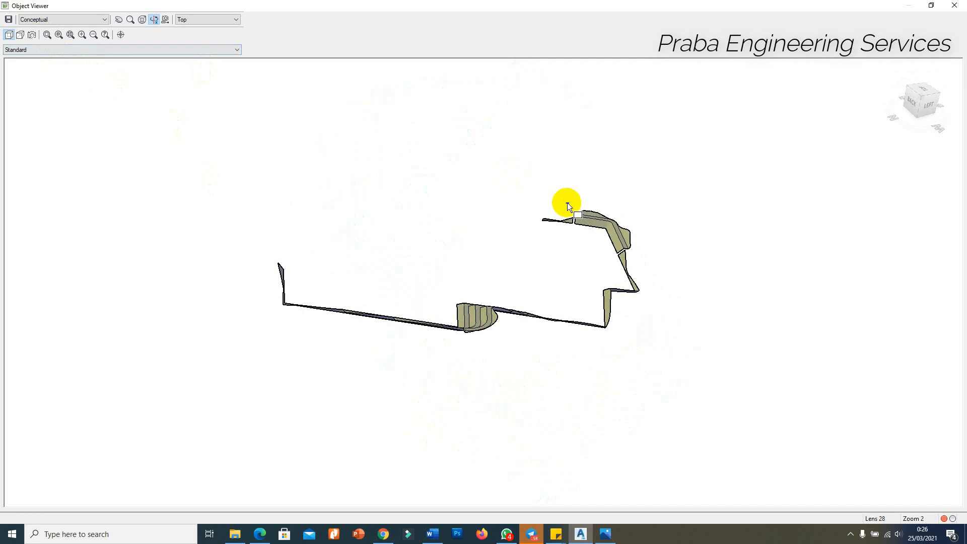
pyautogui.moveTo(568, 206); pyautogui.dragTo(646, 259)
pyautogui.scroll(-2, 528, 265)
pyautogui.moveTo(528, 265); pyautogui.dragTo(449, 444)
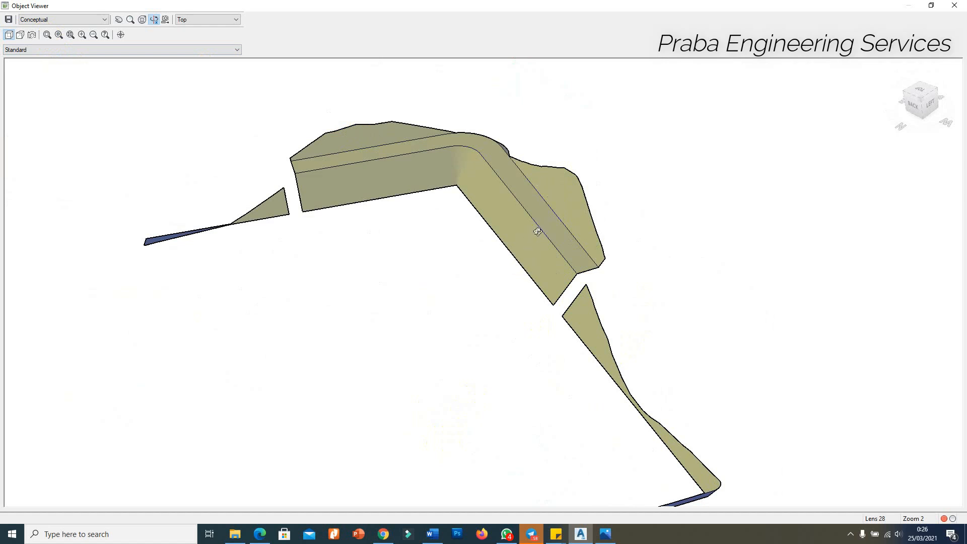
# Examine the open gaps between the south corner grading and the adjoining slopes in 3D.
pyautogui.moveTo(574, 177); pyautogui.dragTo(618, 279)
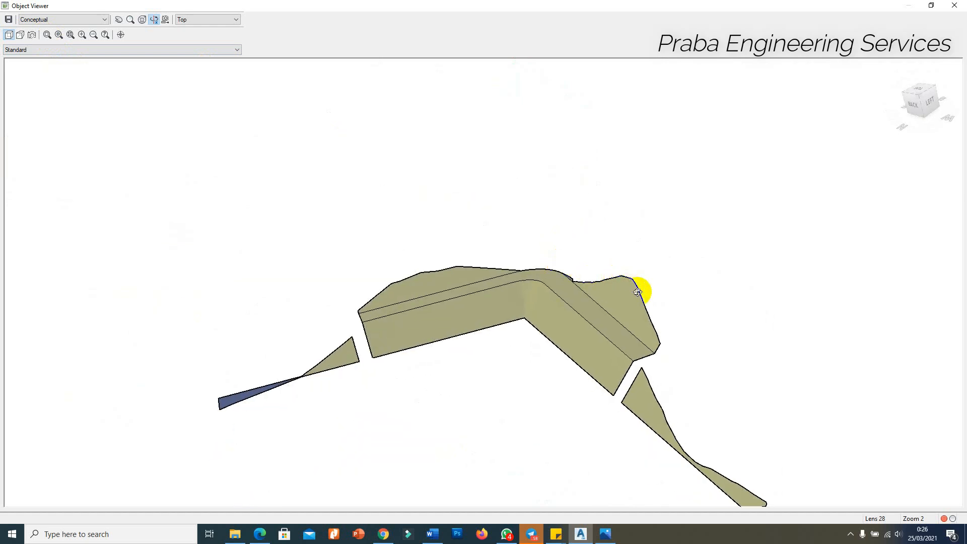
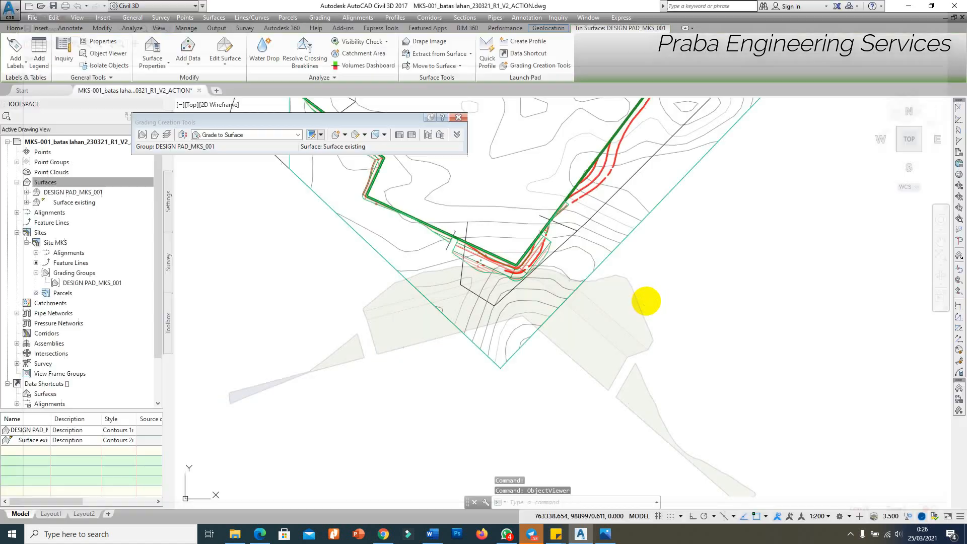
# Draw a feature line across the gap on the southwest edge, joining the two slopes' outer corners at their snapped elevations.
pyautogui.scroll(5, 629, 297)
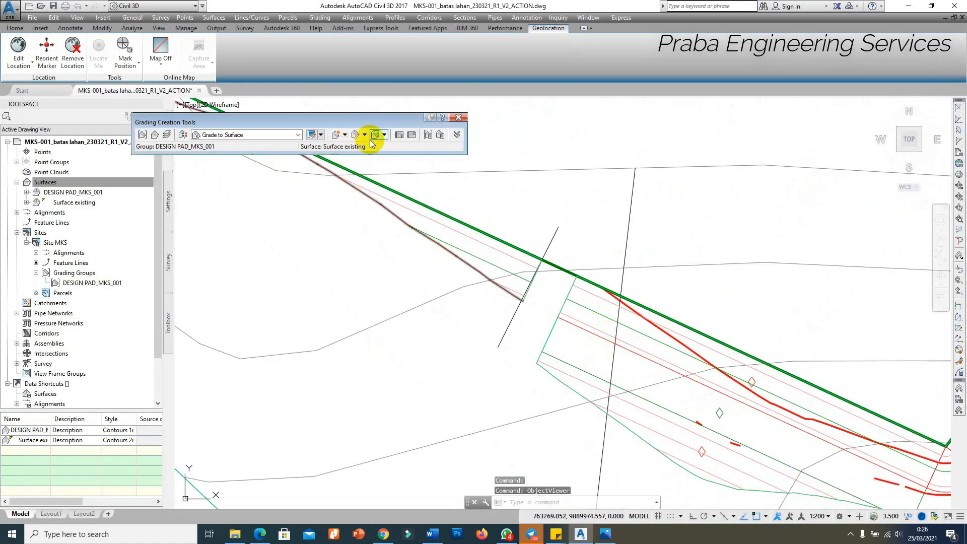
pyautogui.click(319, 18)
pyautogui.click(345, 52)
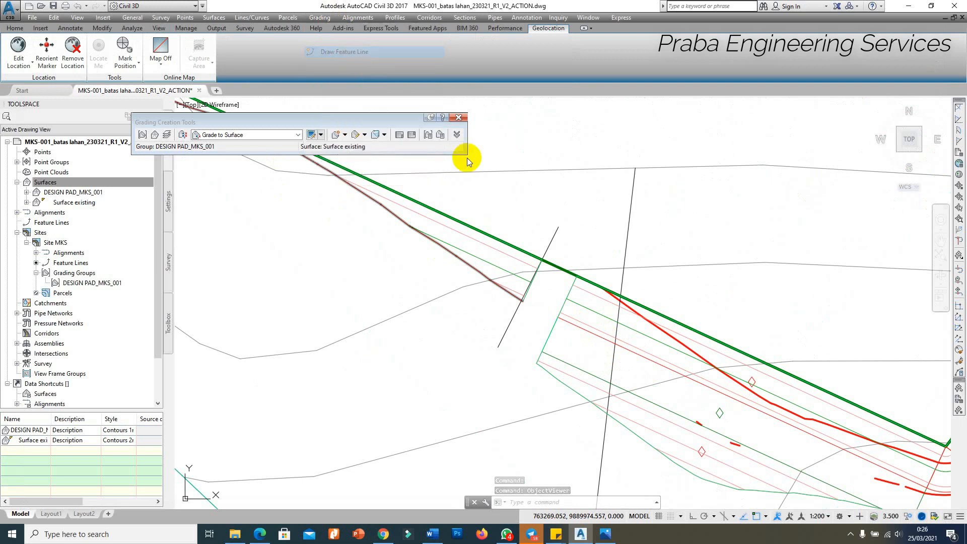
pyautogui.click(305, 307)
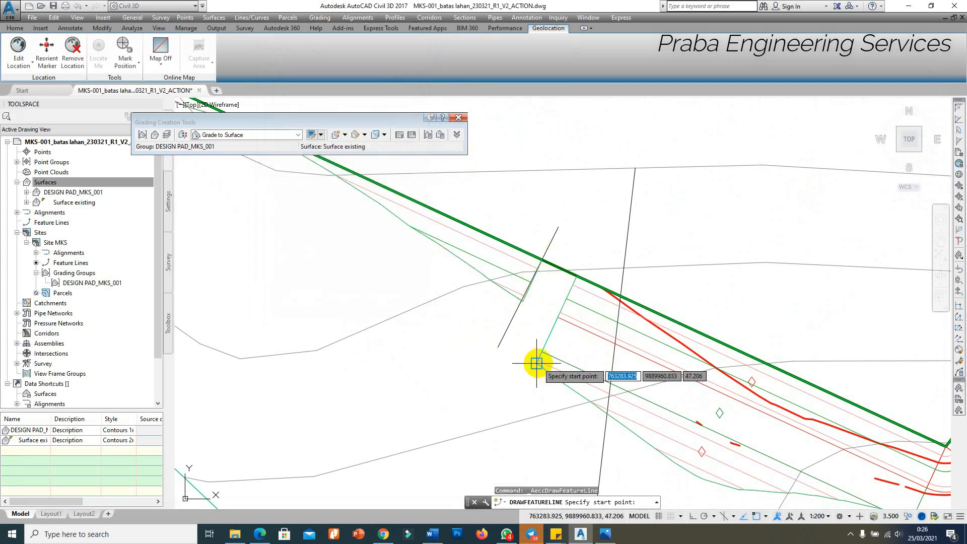
pyautogui.click(525, 303)
pyautogui.press('Return')
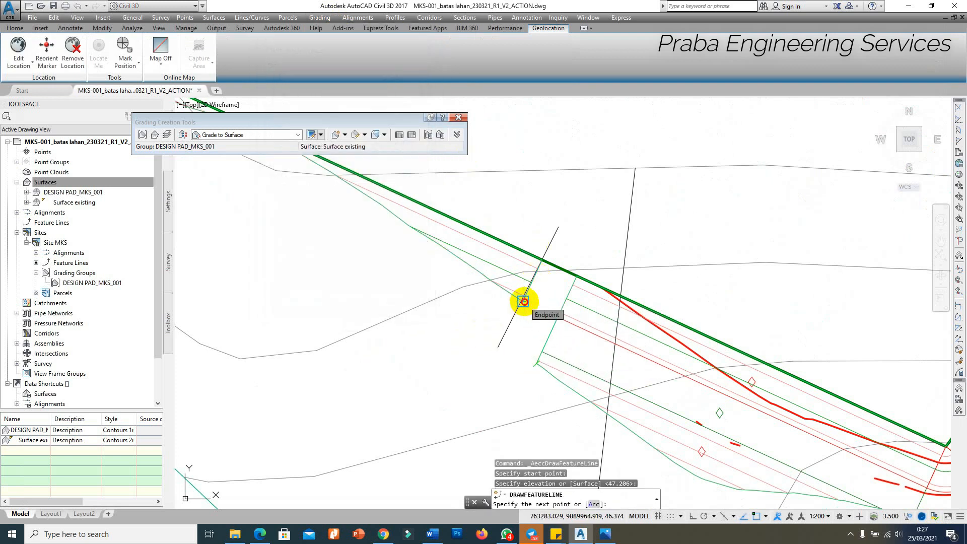
pyautogui.click(525, 302)
pyautogui.press('Return')
pyautogui.press('Return')
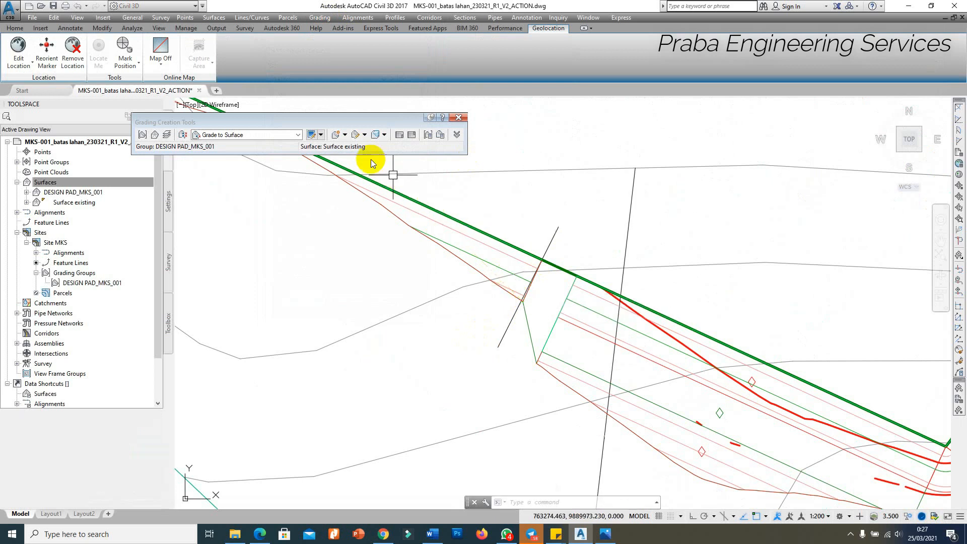
# Create a grading infill in the enclosed gap between the slopes on the southwest edge.
pyautogui.click(344, 134)
pyautogui.click(366, 178)
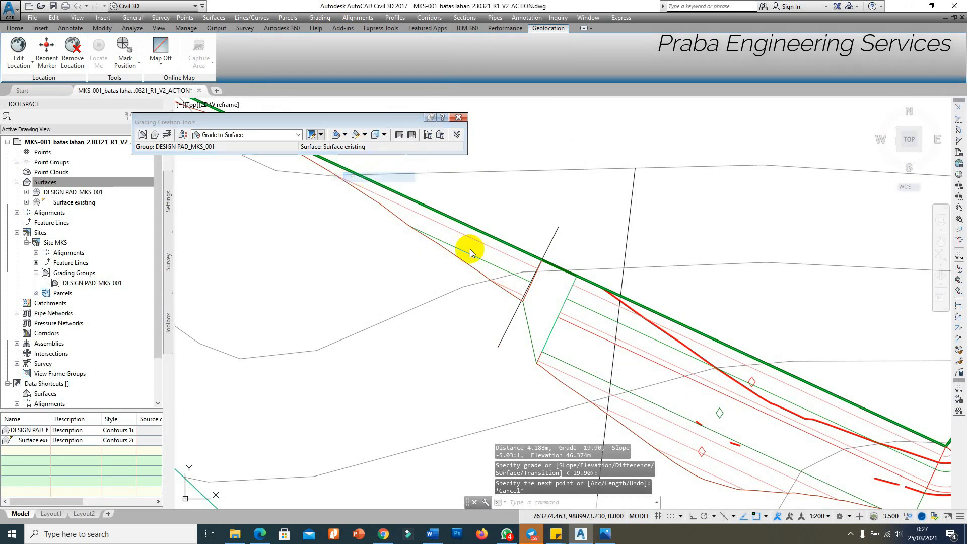
pyautogui.press('Return')
pyautogui.scroll(-3, 407, 316)
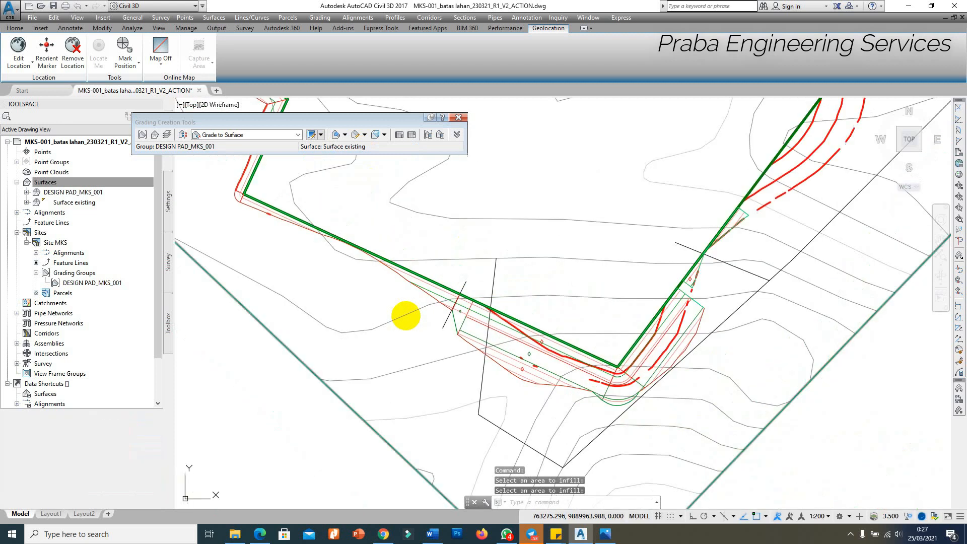
# Draw a feature line across the gap on the southeast edge, from the bench slope's outer corner to the adjoining slope's end.
pyautogui.scroll(2, 591, 284)
pyautogui.scroll(4, 574, 315)
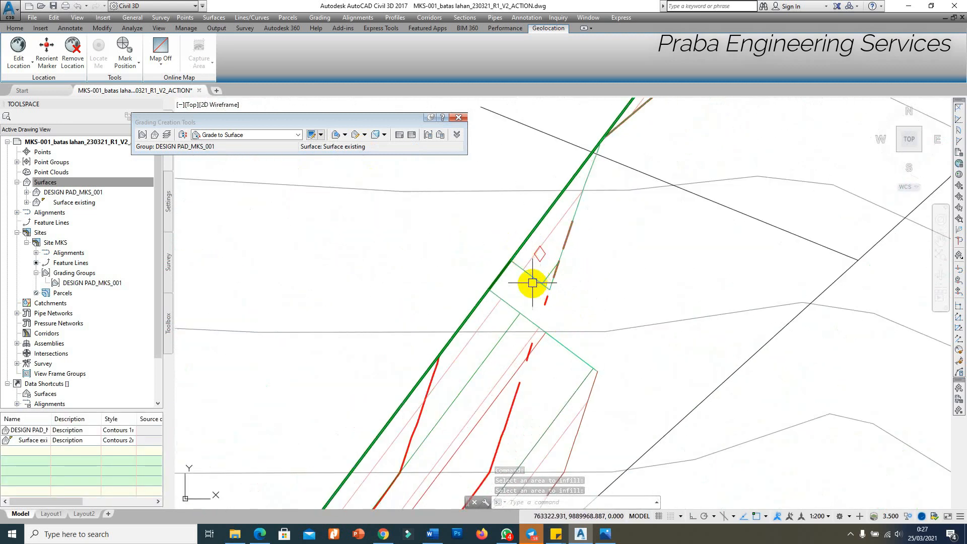
pyautogui.scroll(2, 499, 262)
pyautogui.click(345, 134)
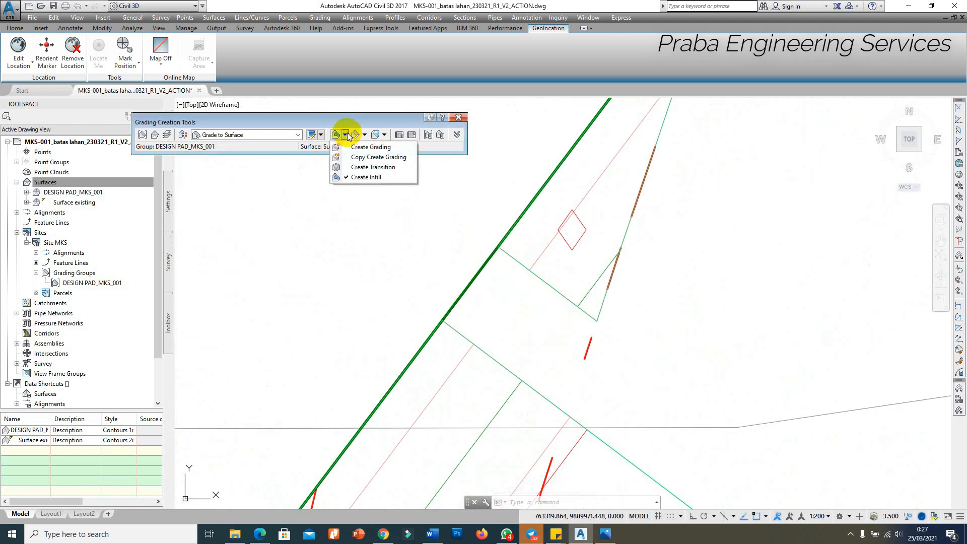
pyautogui.click(320, 17)
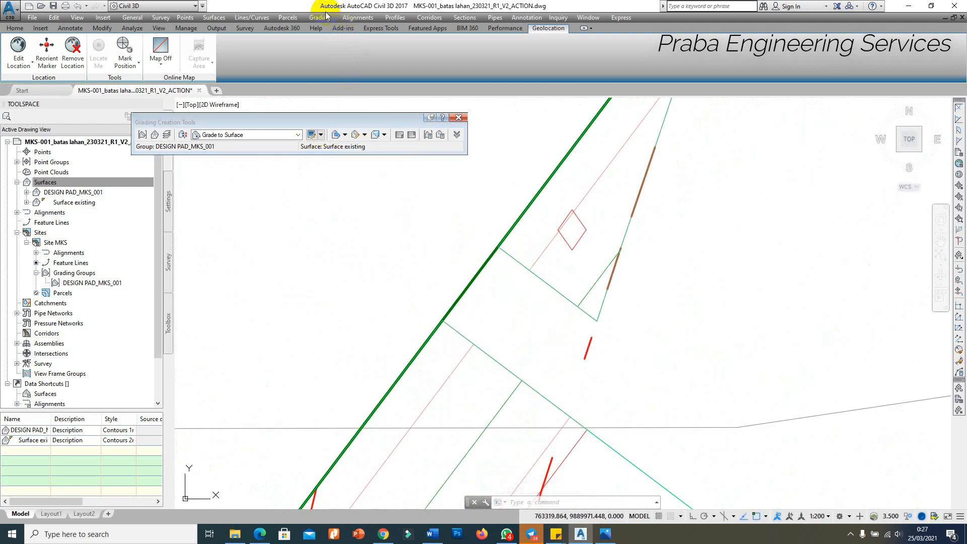
pyautogui.click(345, 52)
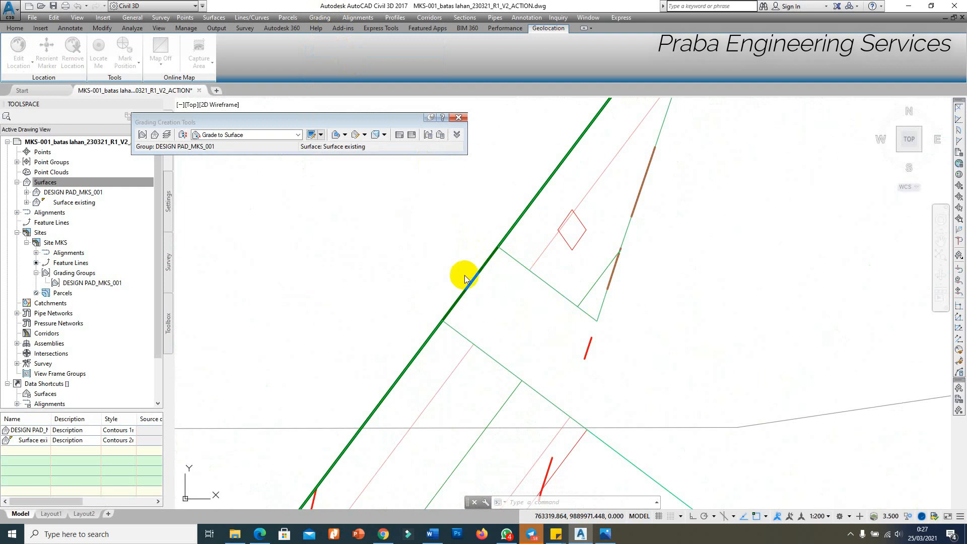
pyautogui.click(304, 306)
pyautogui.scroll(-5, 620, 289)
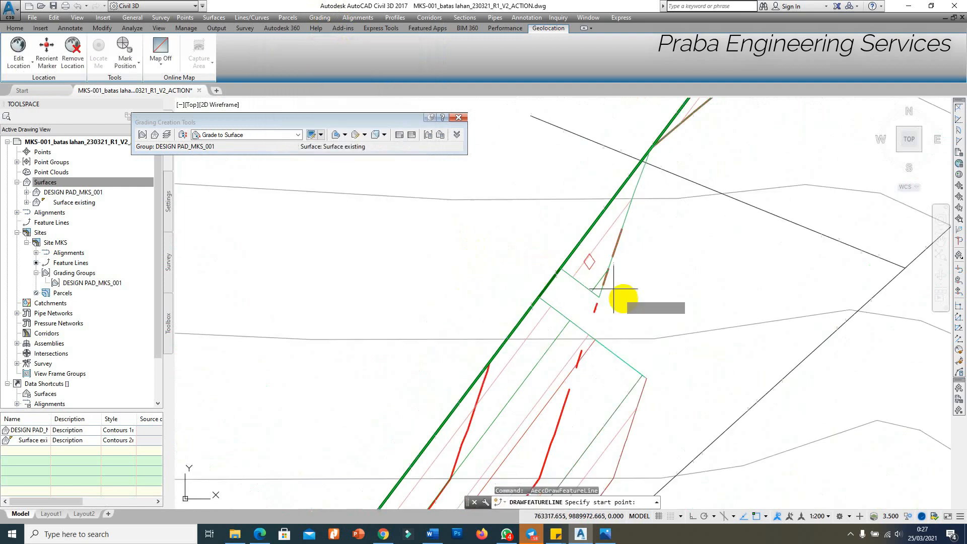
pyautogui.click(646, 378)
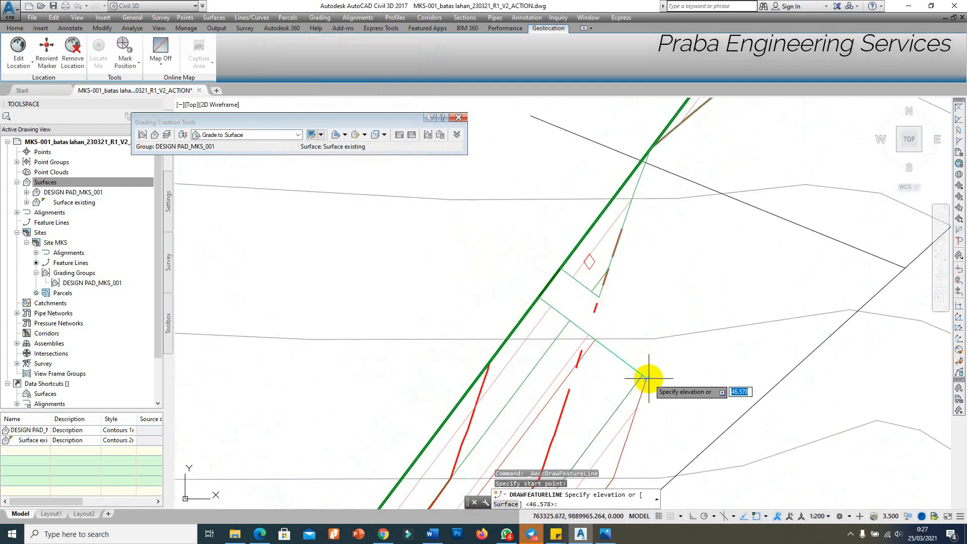
pyautogui.press('Return')
pyautogui.scroll(4, 619, 324)
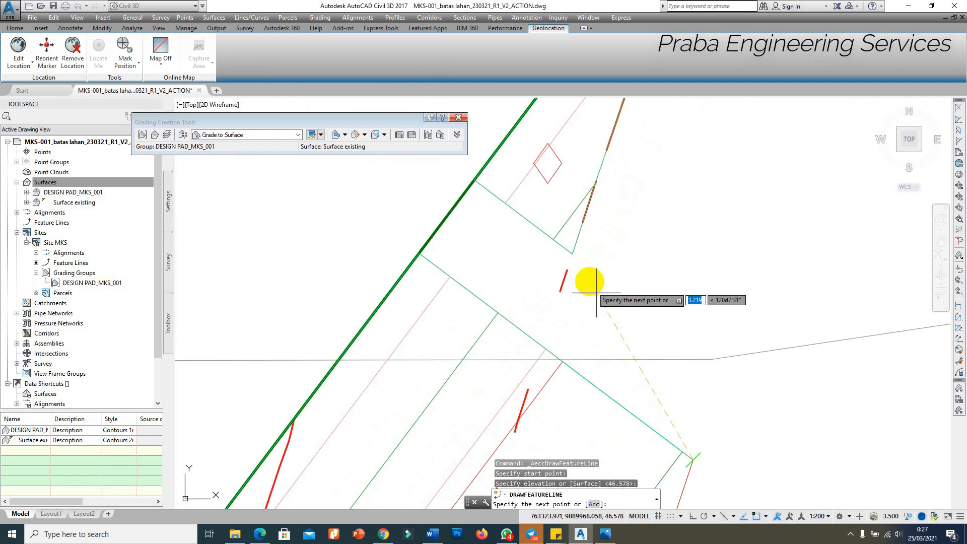
pyautogui.click(572, 255)
pyautogui.press('Return')
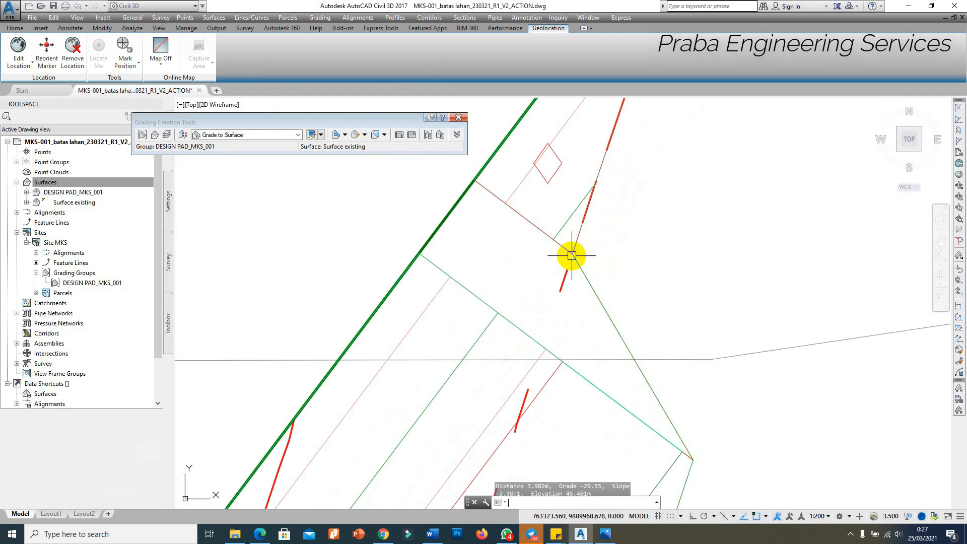
# Create a grading infill in the enclosed gap between the slopes on the southeast edge.
pyautogui.click(345, 134)
pyautogui.click(366, 177)
pyautogui.click(529, 276)
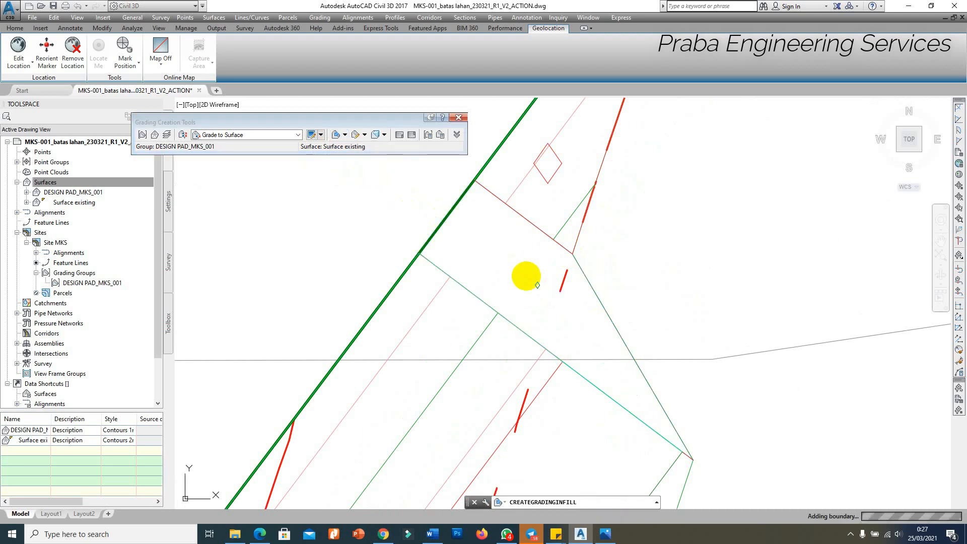
pyautogui.scroll(-3, 549, 274)
pyautogui.scroll(1, 534, 288)
pyautogui.press('Escape')
# Open the pad grading surface in the Object Viewer and examine the complete grading with its filled gaps in 3D.
pyautogui.click(525, 297)
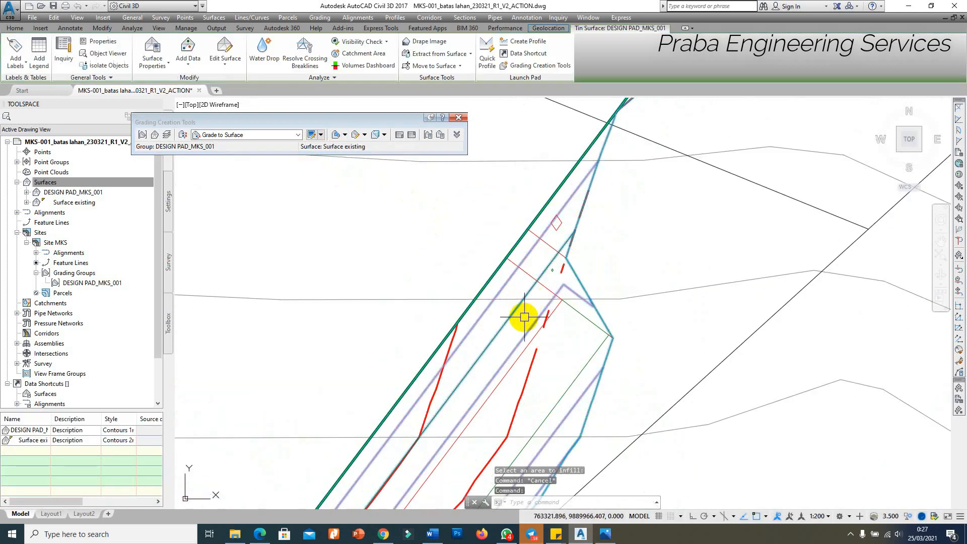
pyautogui.rightClick(525, 317)
pyautogui.click(558, 452)
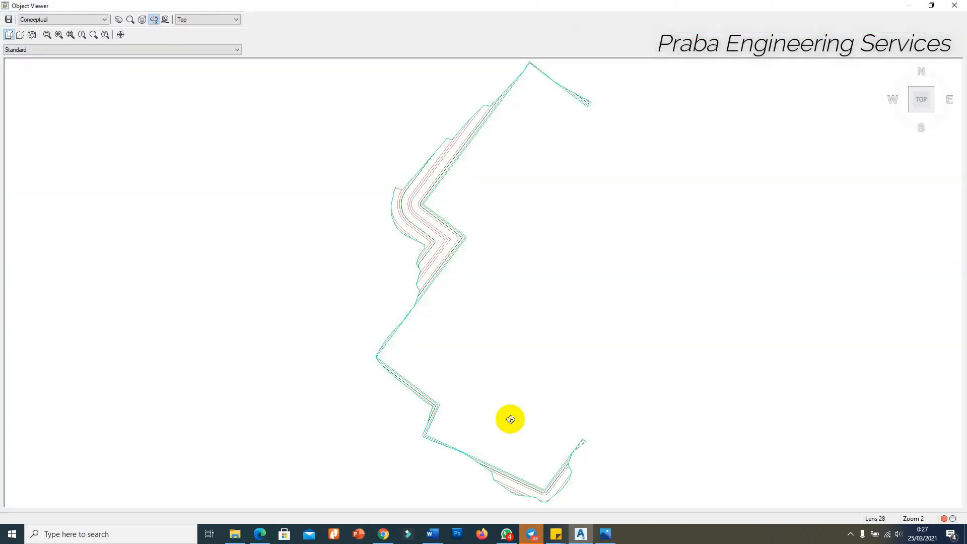
pyautogui.moveTo(501, 425); pyautogui.dragTo(560, 359)
pyautogui.moveTo(548, 440); pyautogui.dragTo(579, 417)
pyautogui.scroll(4, 502, 414)
pyautogui.moveTo(577, 378); pyautogui.dragTo(467, 357)
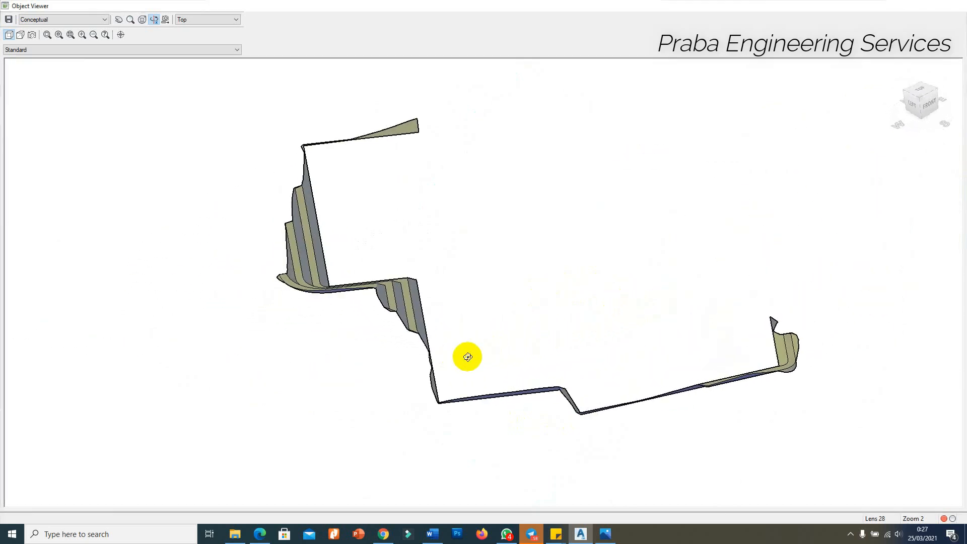
pyautogui.press('Escape')
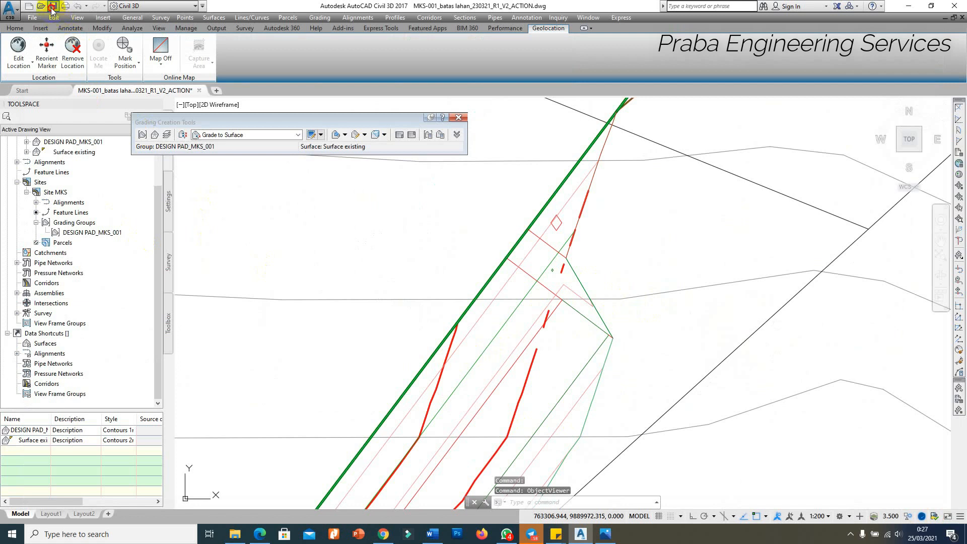
# Save the drawing and examine the ungraded southeast and northeast pad edges and their cut and fill marker lines.
pyautogui.hotkey('ctrl', 's')
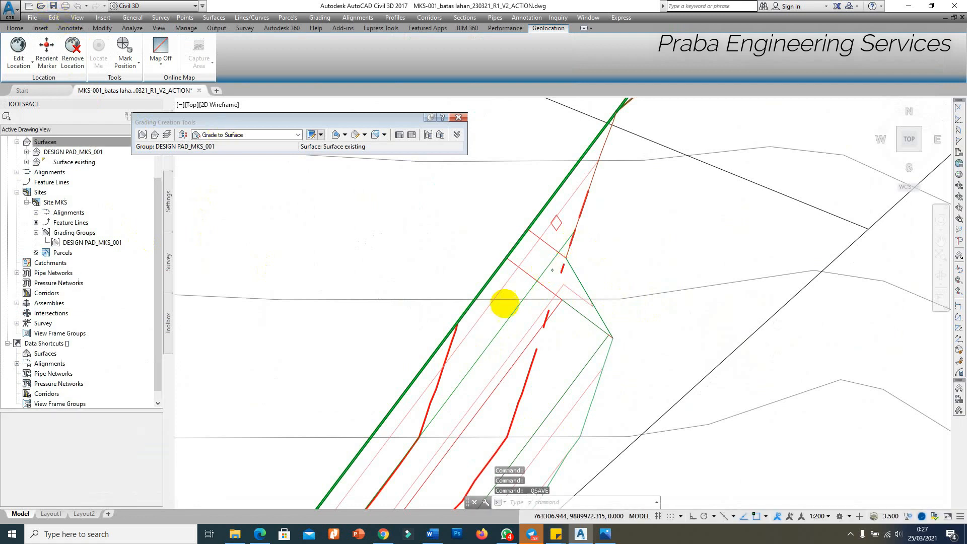
pyautogui.scroll(-5, 502, 307)
pyautogui.scroll(-2, 472, 324)
pyautogui.scroll(8, 557, 212)
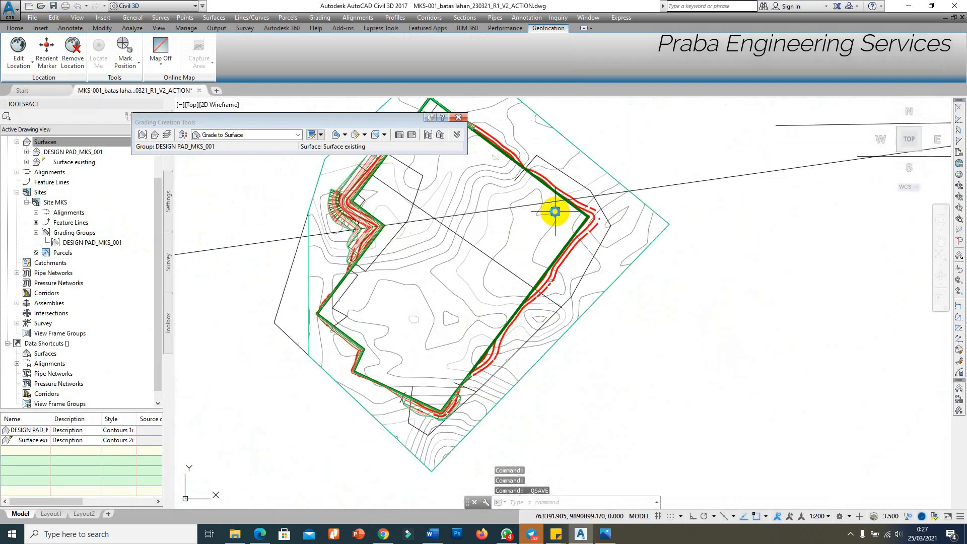
pyautogui.scroll(-5, 620, 177)
pyautogui.scroll(4, 572, 324)
pyautogui.scroll(3, 496, 372)
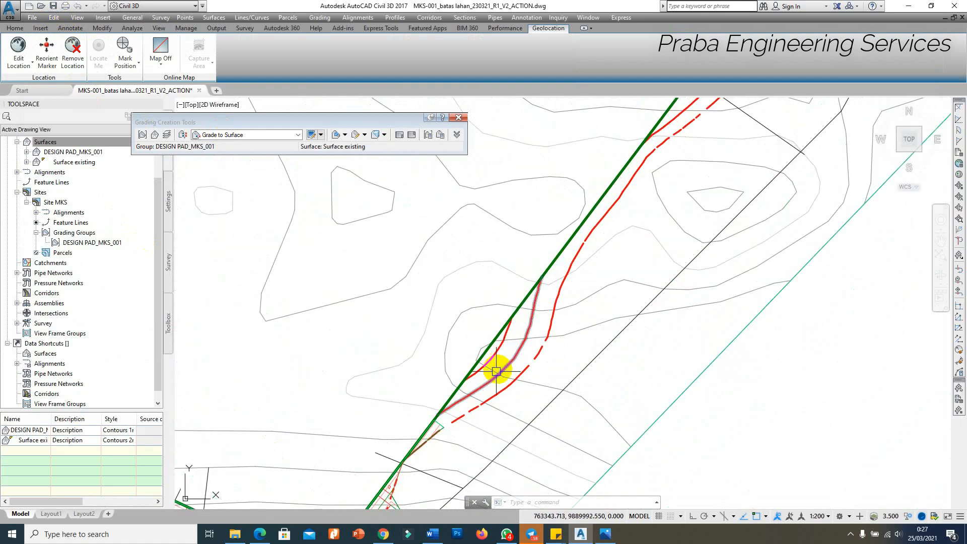
pyautogui.scroll(-5, 535, 331)
pyautogui.scroll(5, 536, 216)
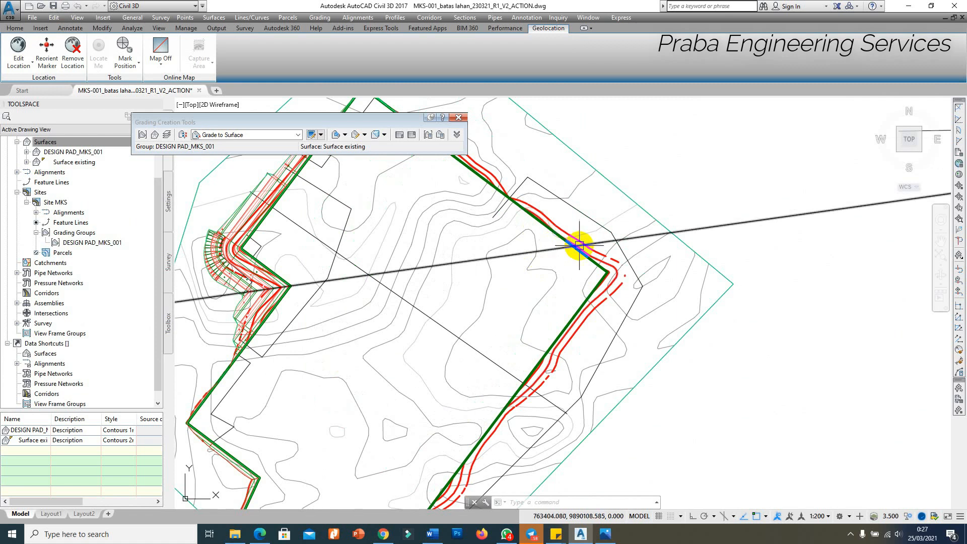
# Start a Grade to Elevation grading on the pad feature line PAD_MKS_0001, choosing the outer side as the grading side.
pyautogui.click(267, 135)
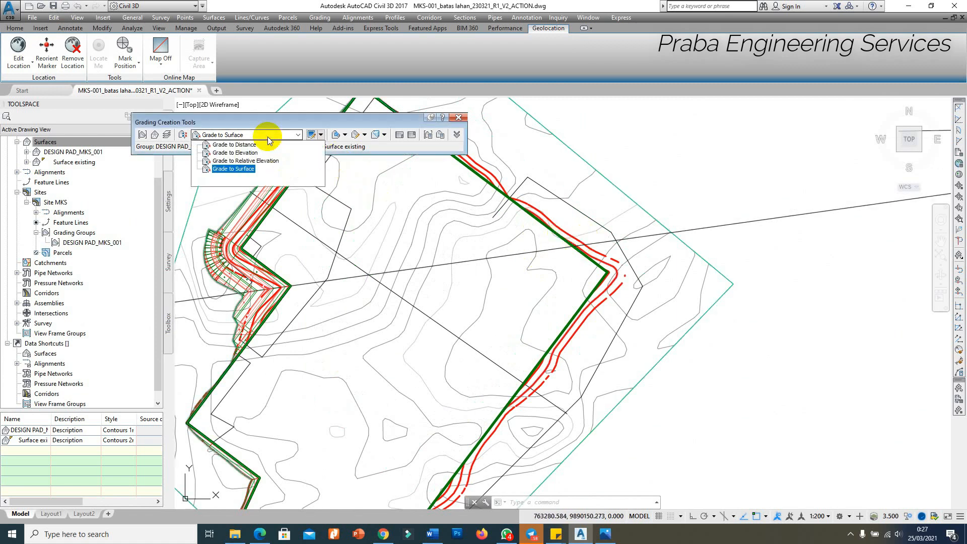
pyautogui.click(251, 154)
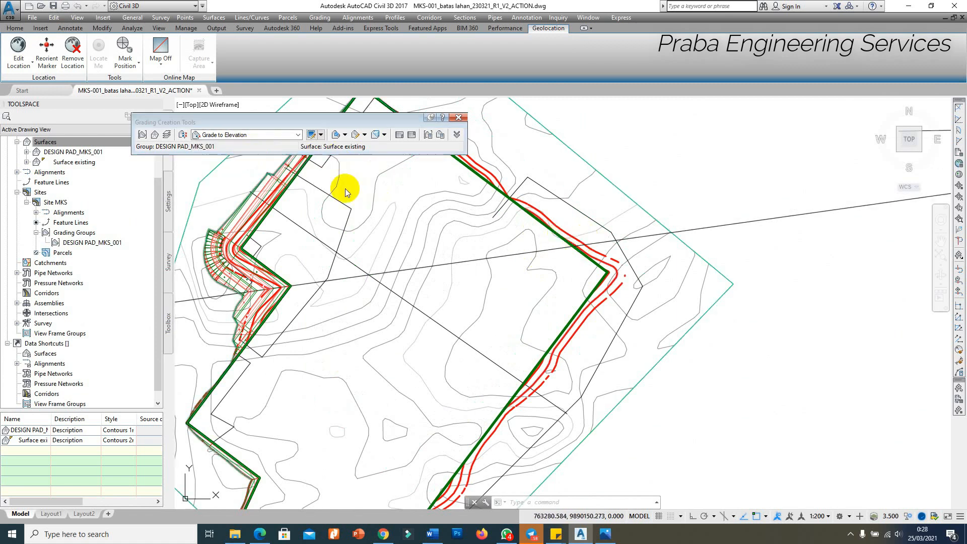
pyautogui.scroll(-4, 607, 251)
pyautogui.scroll(2, 584, 260)
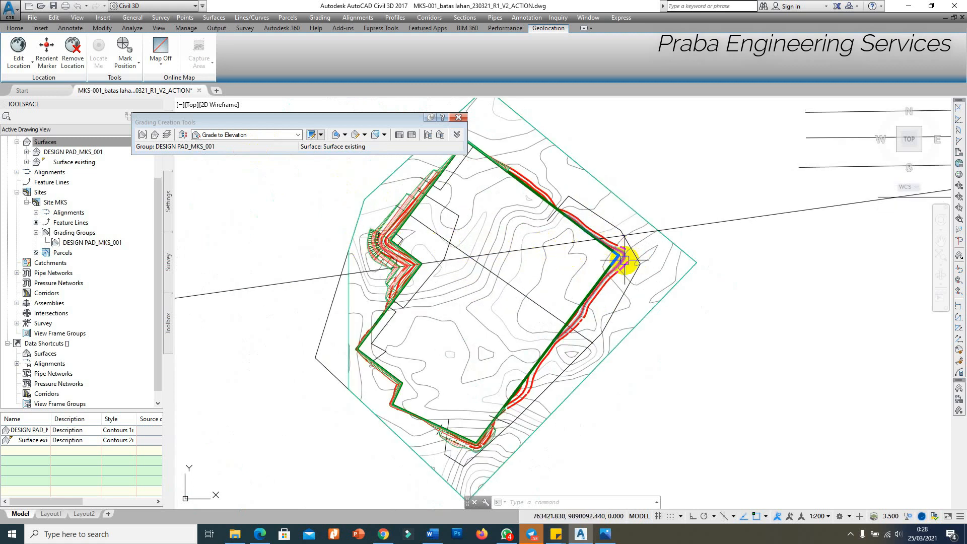
pyautogui.scroll(1, 625, 260)
pyautogui.scroll(3, 604, 256)
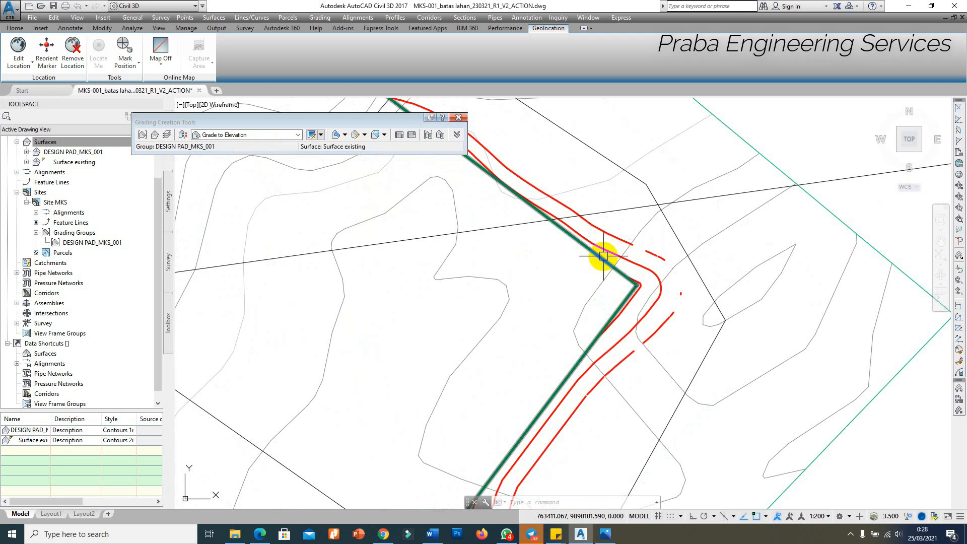
pyautogui.scroll(1, 603, 256)
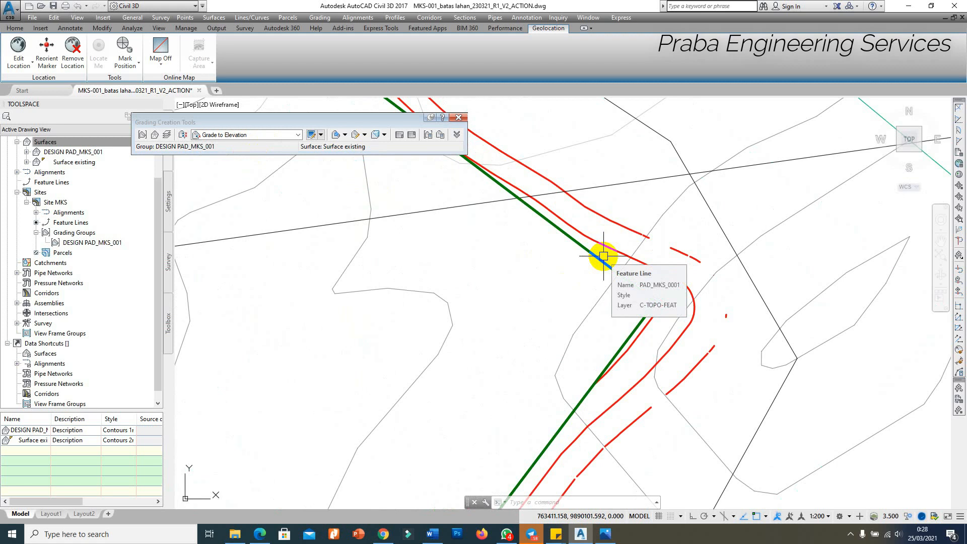
pyautogui.click(345, 134)
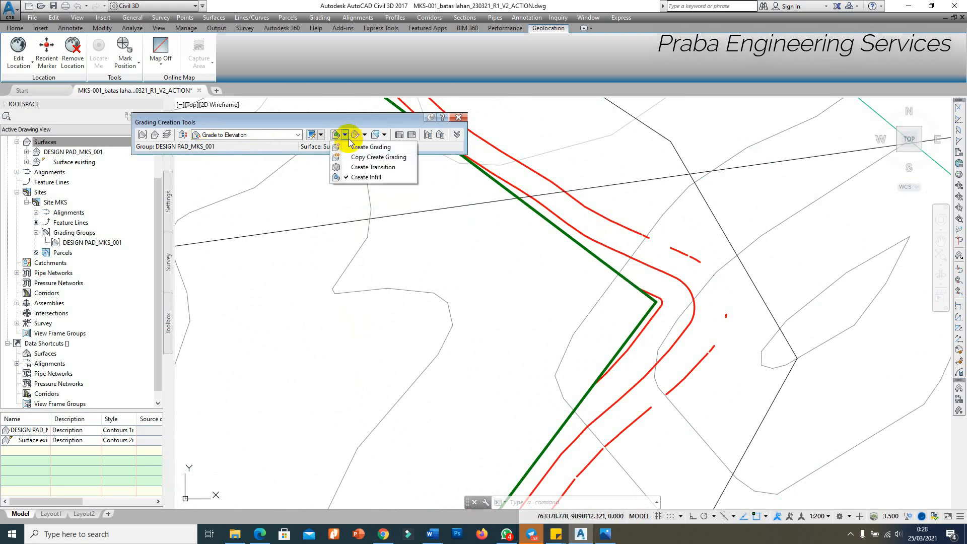
pyautogui.click(359, 161)
pyautogui.click(607, 266)
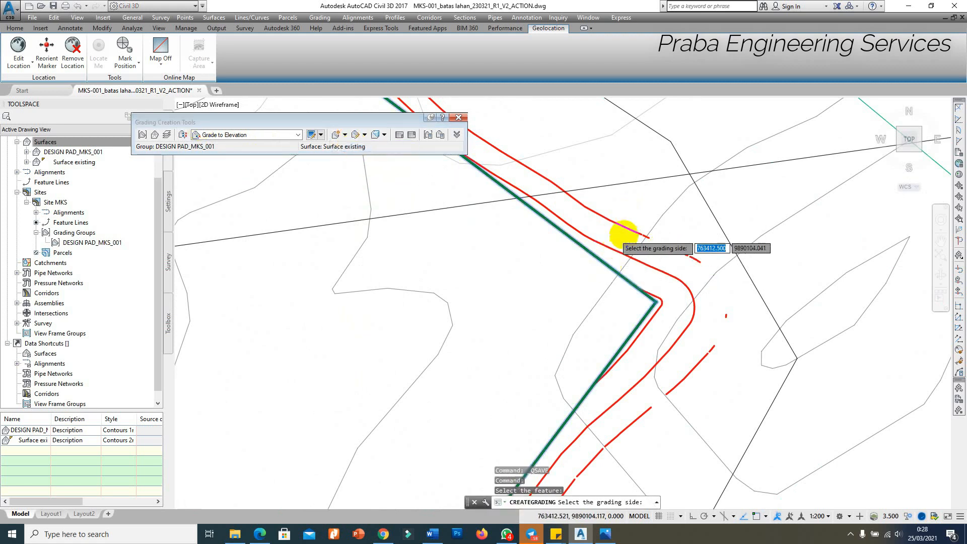
pyautogui.scroll(-5, 655, 247)
pyautogui.click(731, 209)
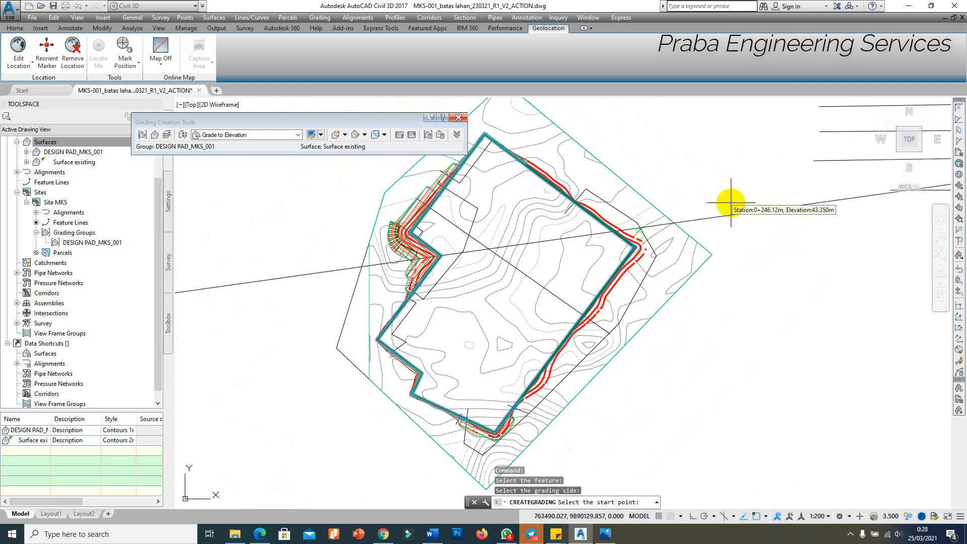
# Limit the grading to the stretch from station 0+107.72 on the southeast edge around the east corner to station 0+297.92.
pyautogui.scroll(5, 609, 280)
pyautogui.scroll(-5, 612, 307)
pyautogui.scroll(5, 564, 387)
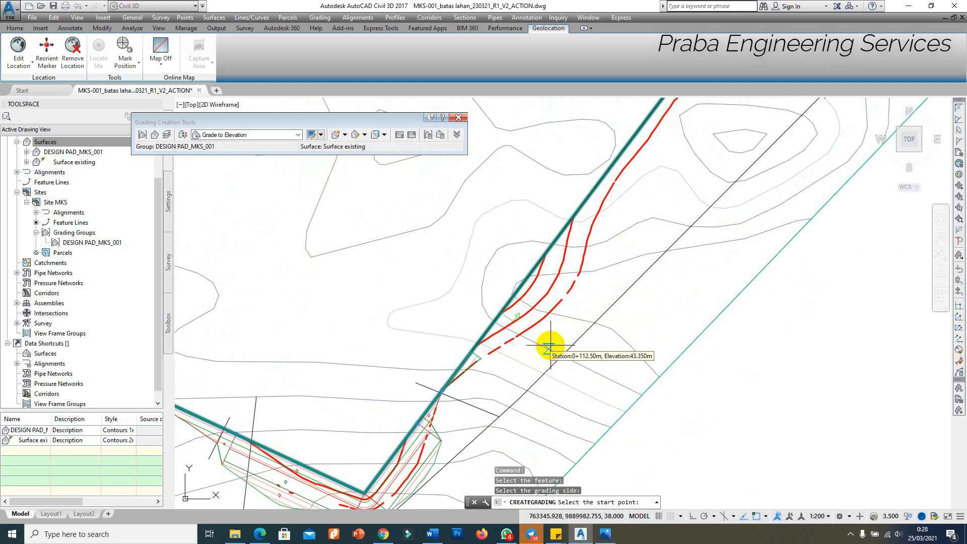
pyautogui.click(532, 365)
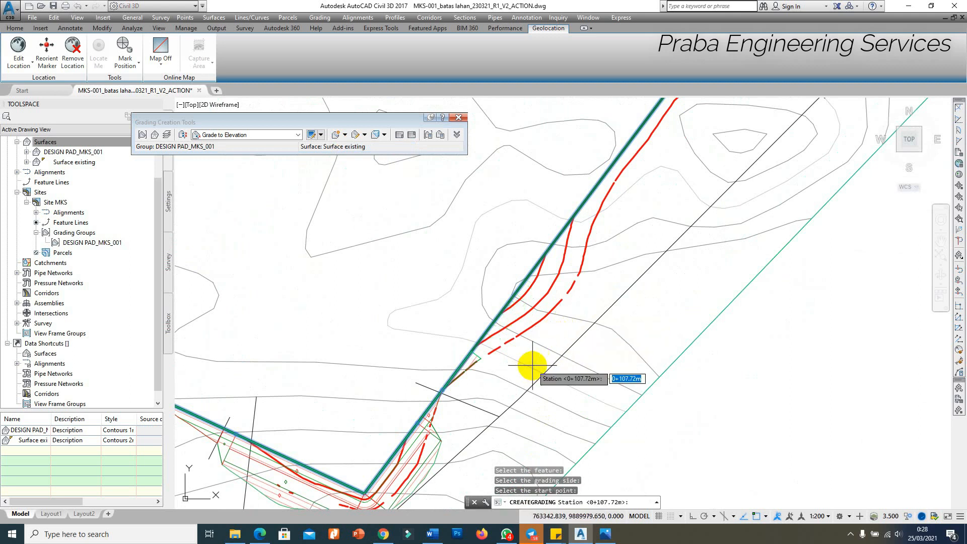
pyautogui.scroll(-5, 535, 369)
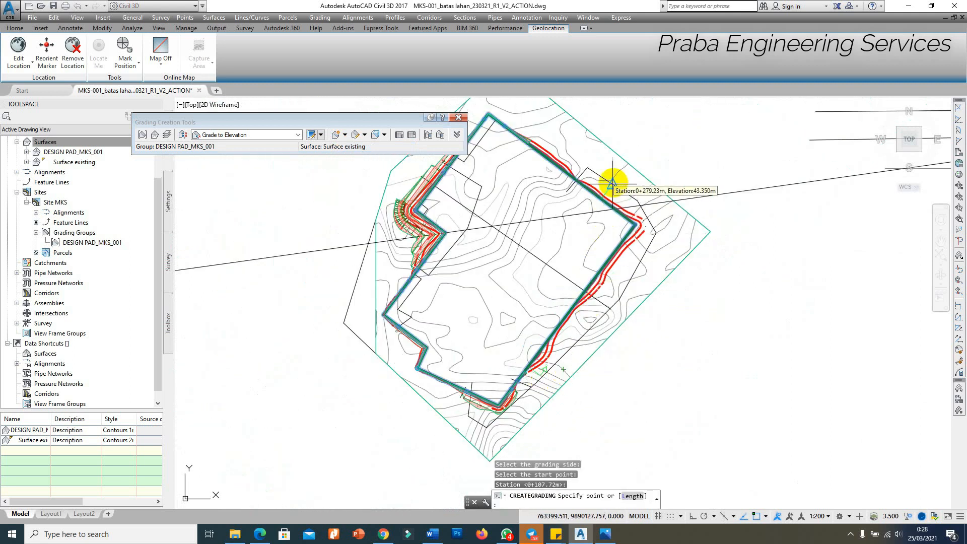
pyautogui.scroll(5, 615, 190)
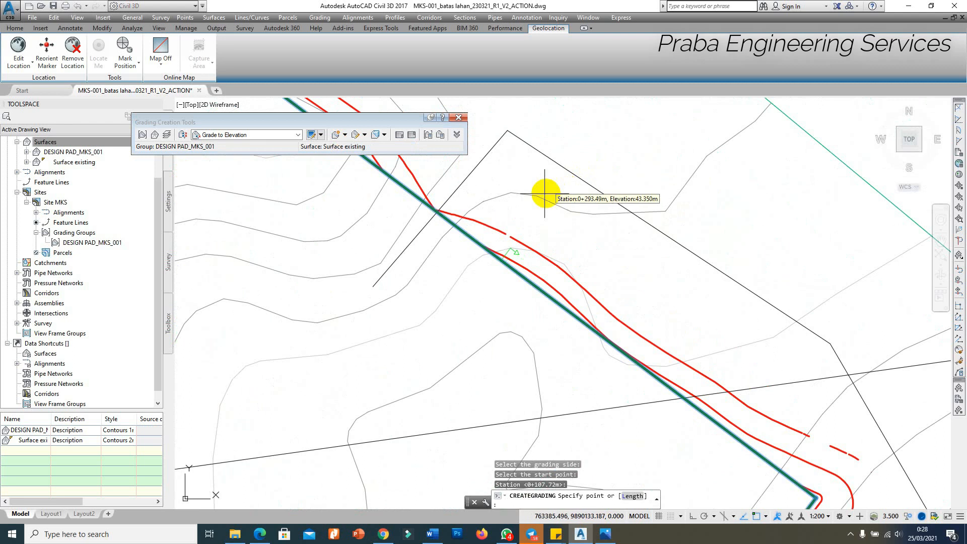
pyautogui.click(520, 176)
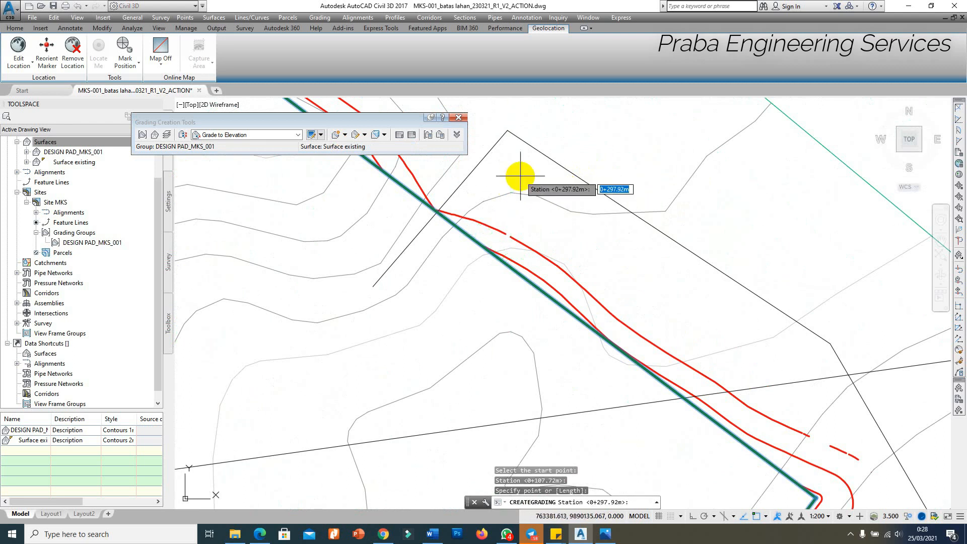
# Grade the stretch to elevation 39.35 m with 1:1 cut and fill slopes.
pyautogui.scroll(-2, 520, 176)
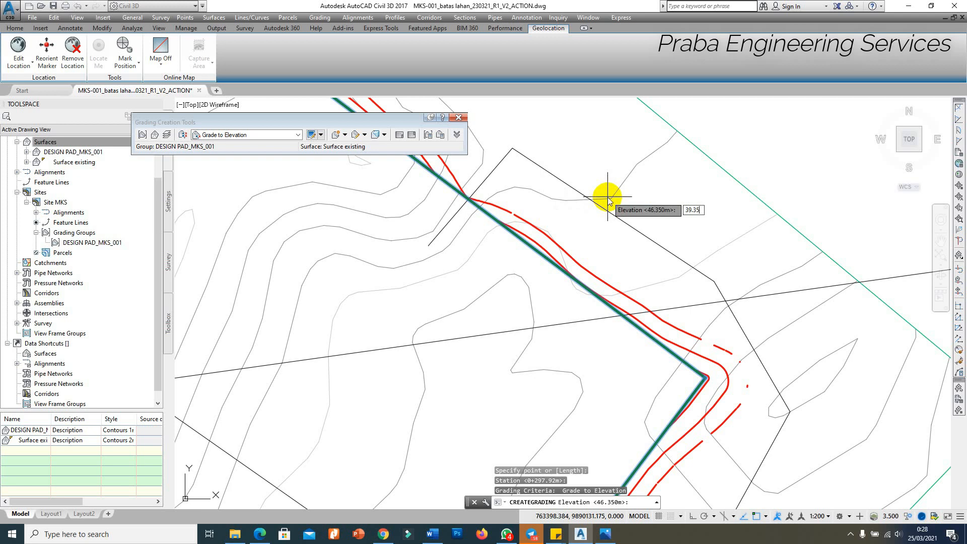
pyautogui.press('Return')
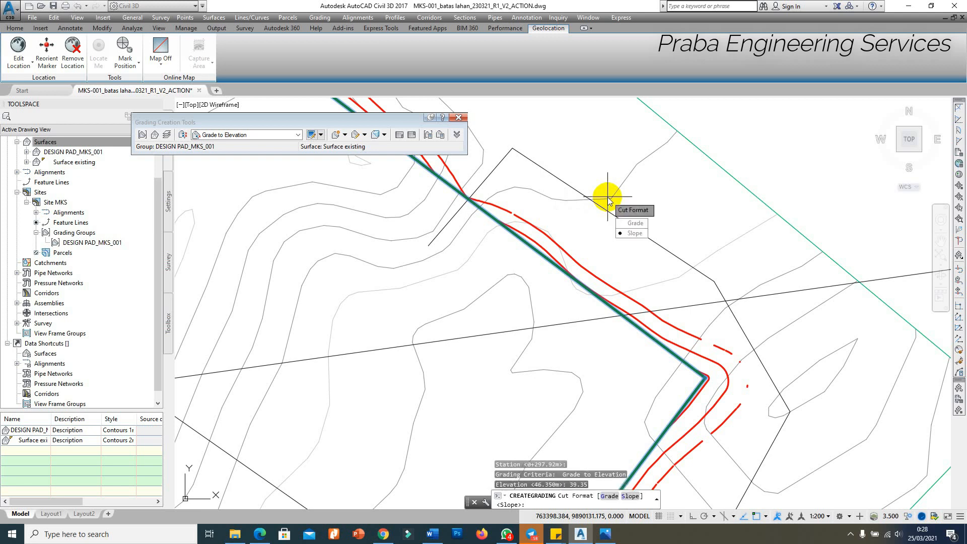
pyautogui.press('Return')
pyautogui.press('Return')
pyautogui.press('Return')
pyautogui.press('Return')
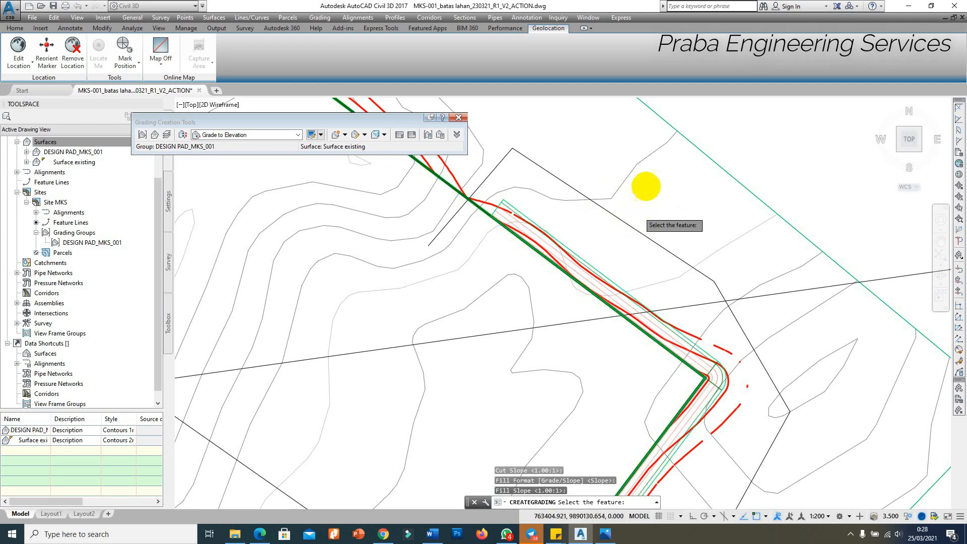
pyautogui.scroll(-3, 626, 335)
pyautogui.press('Escape')
# Open the pad grading surface in the Object Viewer and examine the new slope along the southeast edge in 3D.
pyautogui.scroll(6, 579, 399)
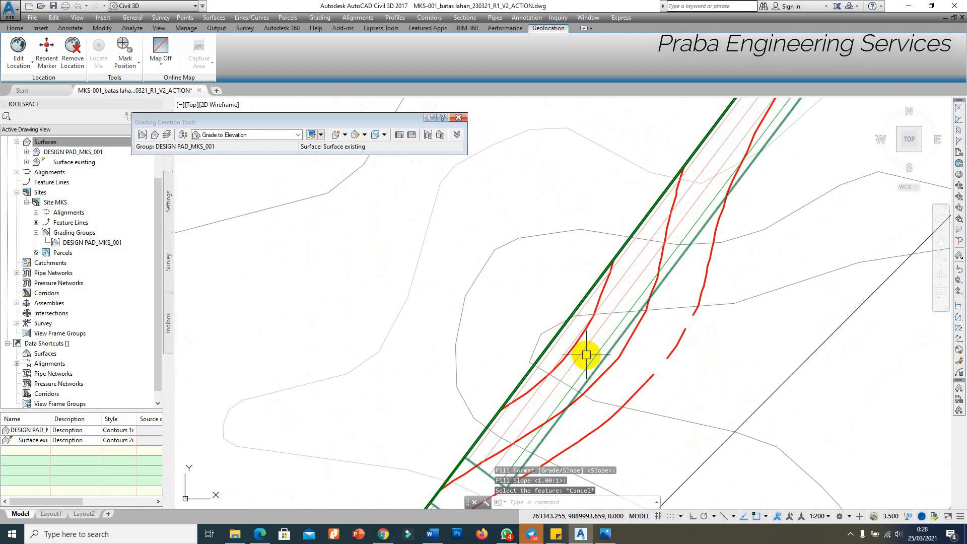
pyautogui.click(586, 355)
pyautogui.scroll(-2, 586, 354)
pyautogui.rightClick(618, 284)
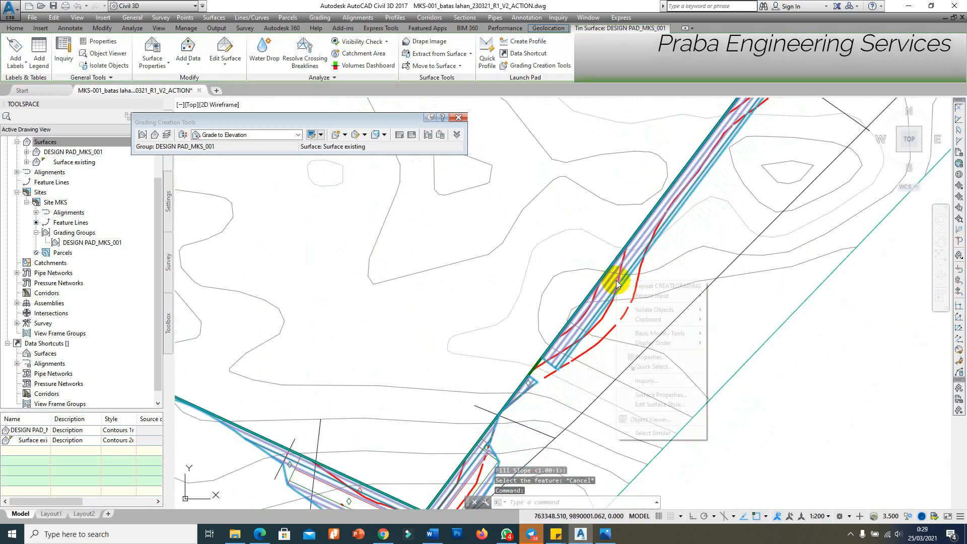
pyautogui.click(654, 421)
pyautogui.moveTo(643, 386)
pyautogui.mouseDown()
pyautogui.moveTo(546, 348)
pyautogui.moveTo(501, 406)
pyautogui.moveTo(579, 346)
pyautogui.moveTo(467, 397)
pyautogui.moveTo(511, 343)
pyautogui.moveTo(399, 375)
pyautogui.mouseUp()
pyautogui.press('Escape')
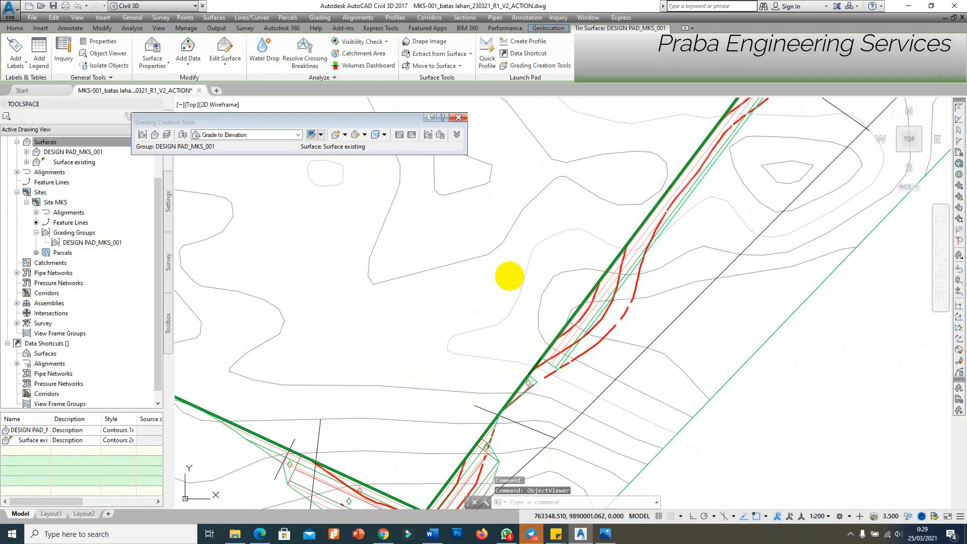
# Create a 2.5 m wide Grade to Distance bench at -0.01% grade along the entire outer edge of the new slope.
pyautogui.scroll(-2, 565, 292)
pyautogui.click(297, 134)
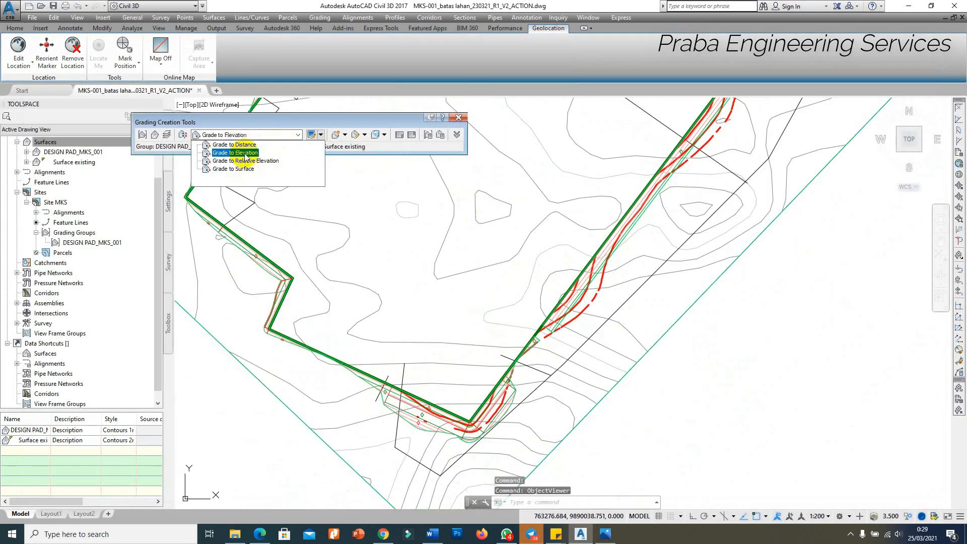
pyautogui.click(237, 145)
pyautogui.click(344, 134)
pyautogui.click(353, 147)
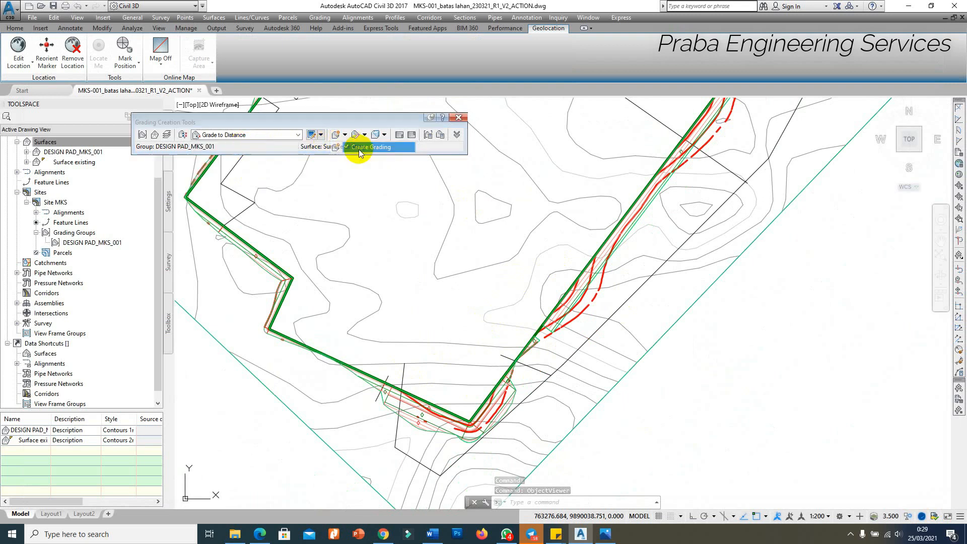
pyautogui.scroll(2, 583, 292)
pyautogui.click(600, 263)
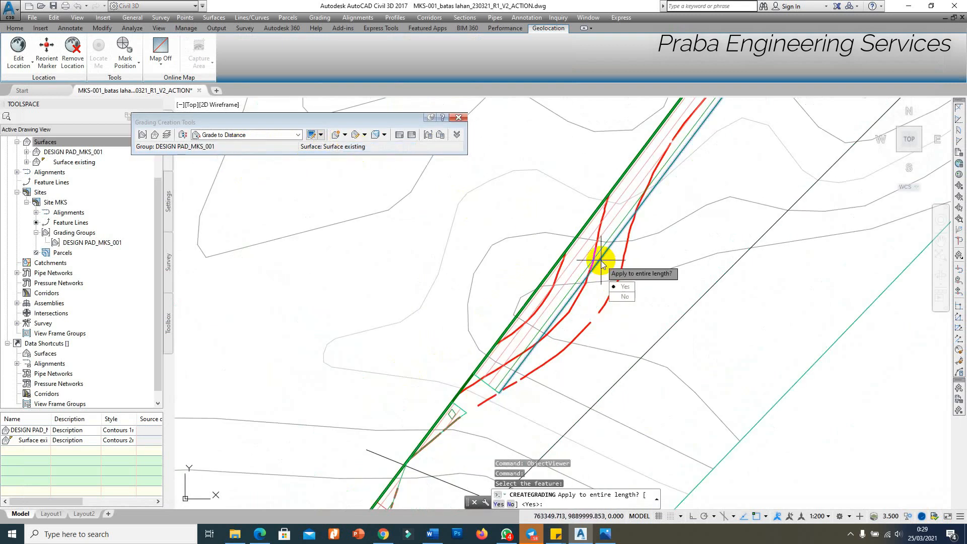
pyautogui.press('Return')
pyautogui.press('Return')
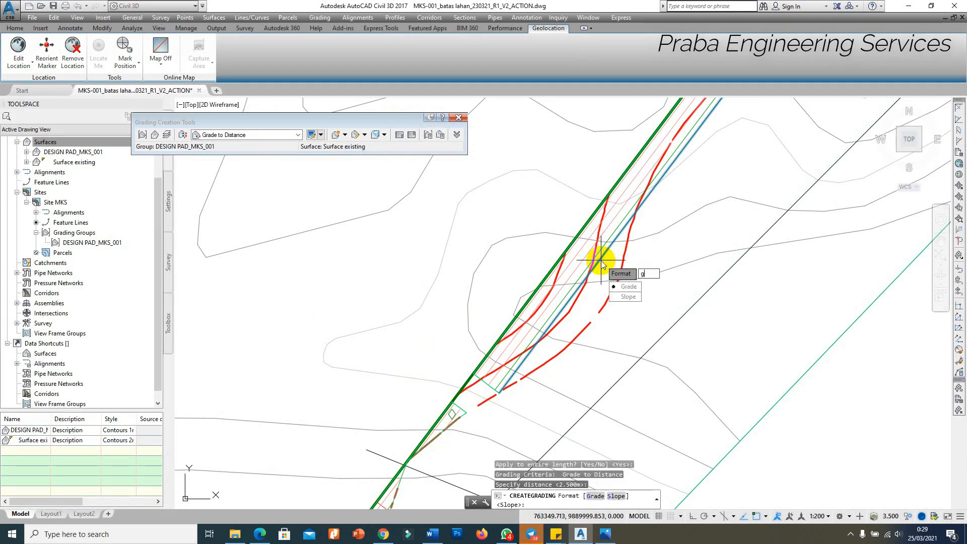
pyautogui.press('Return')
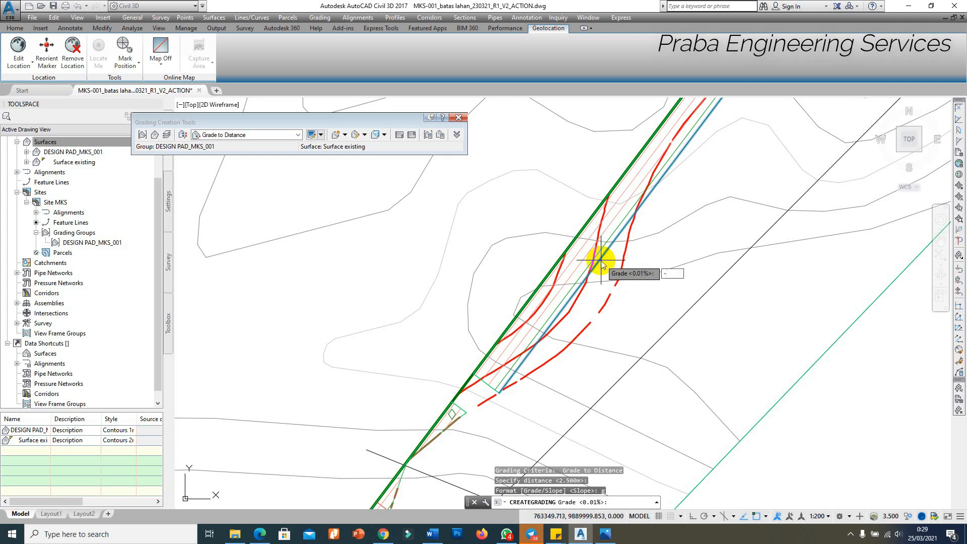
pyautogui.press('Return')
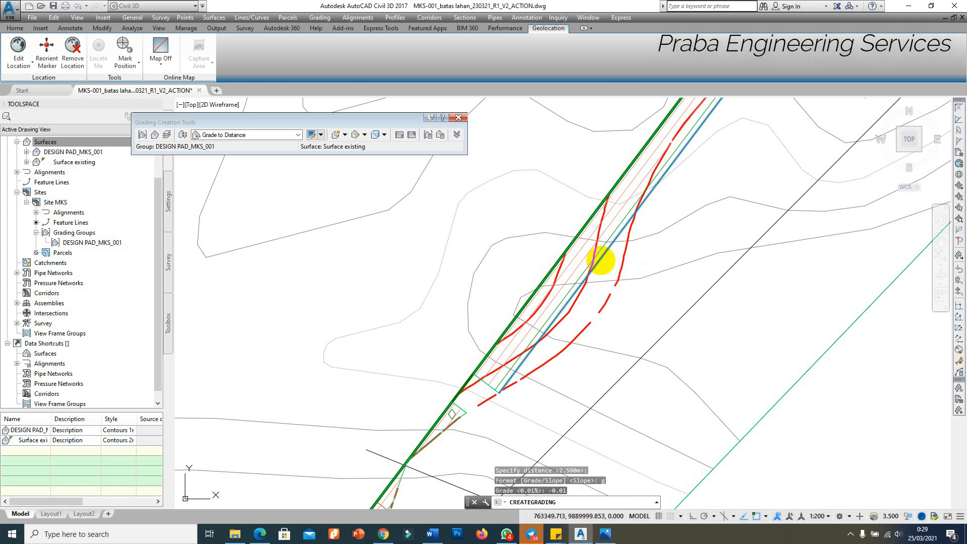
# Grade the bench's entire outer edge to the existing surface with 1:1 cut and fill slopes.
pyautogui.click(238, 135)
pyautogui.click(226, 185)
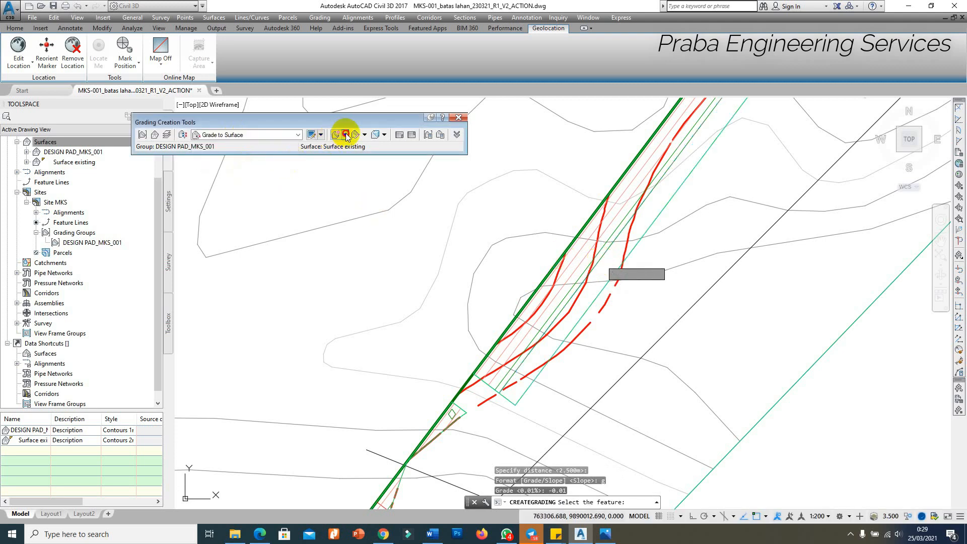
pyautogui.click(347, 136)
pyautogui.click(584, 312)
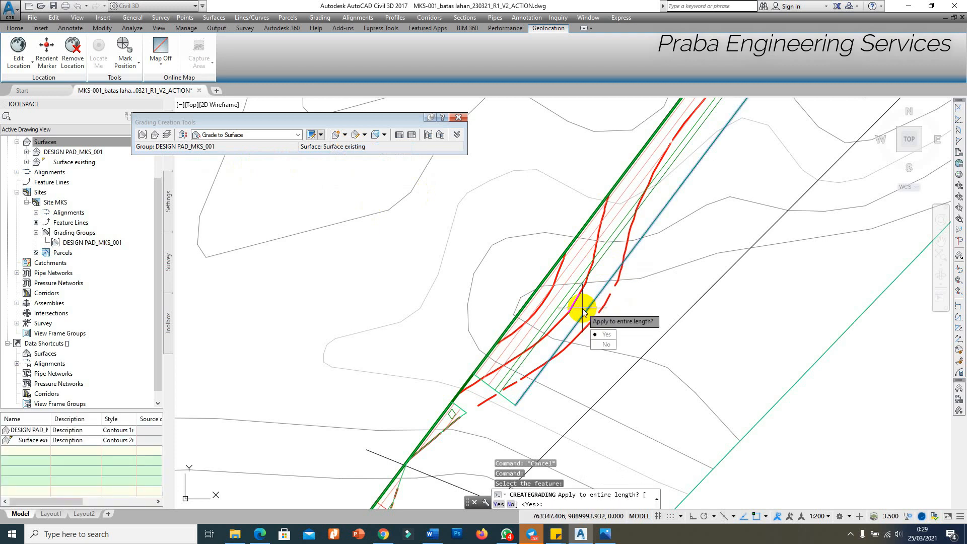
pyautogui.press('Return')
pyautogui.press('Return')
pyautogui.press('Return')
pyautogui.press('Return')
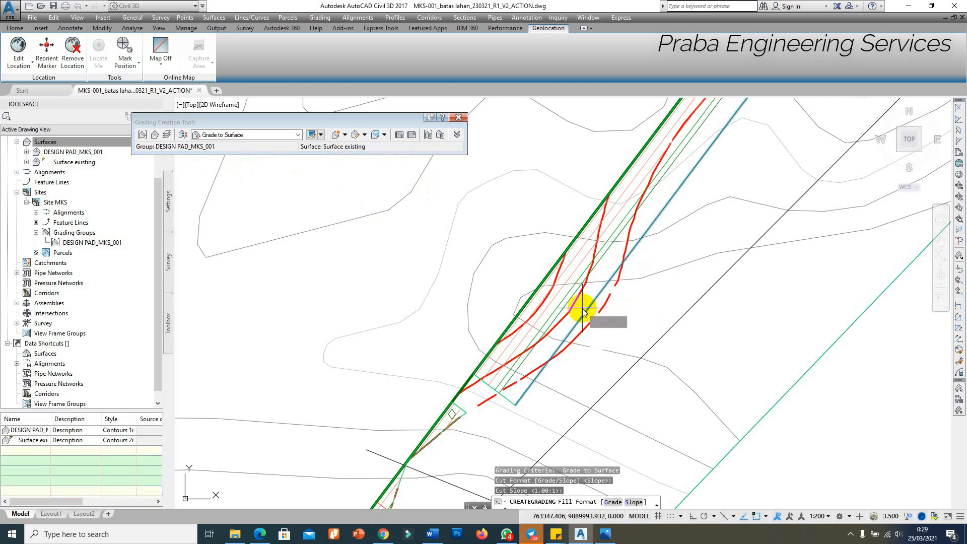
pyautogui.press('Return')
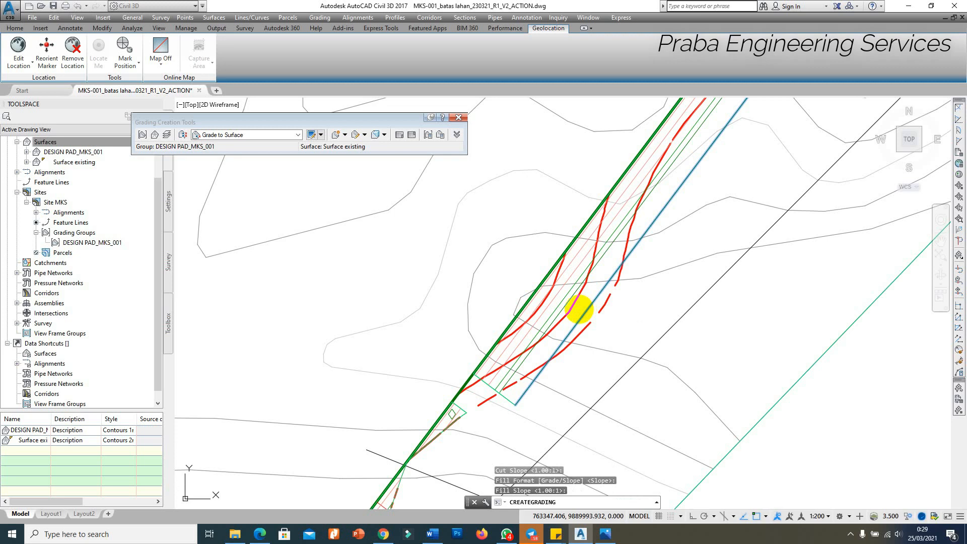
pyautogui.press('Escape')
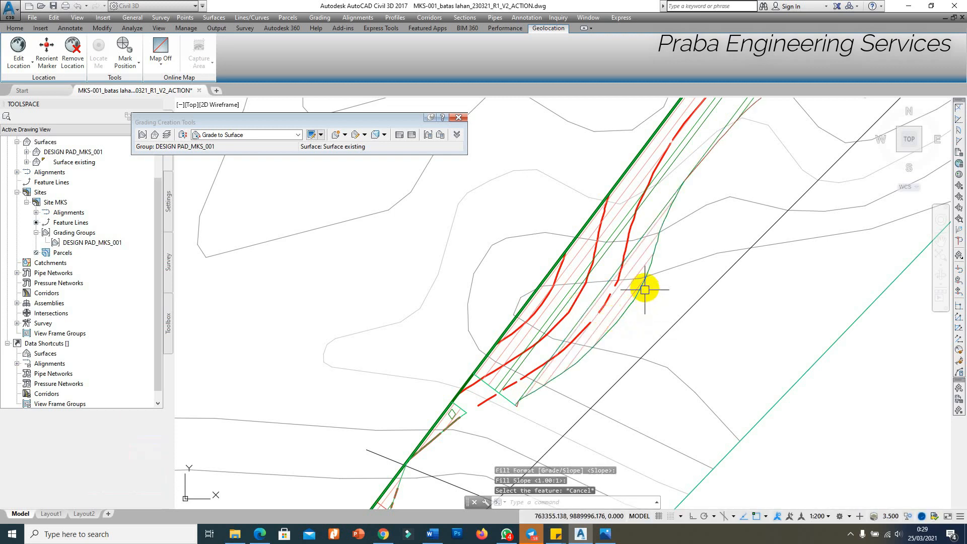
# Open the pad grading surface in the Object Viewer and examine the southeast bench, its slopes and the remaining gaps in 3D.
pyautogui.click(644, 267)
pyautogui.rightClick(643, 266)
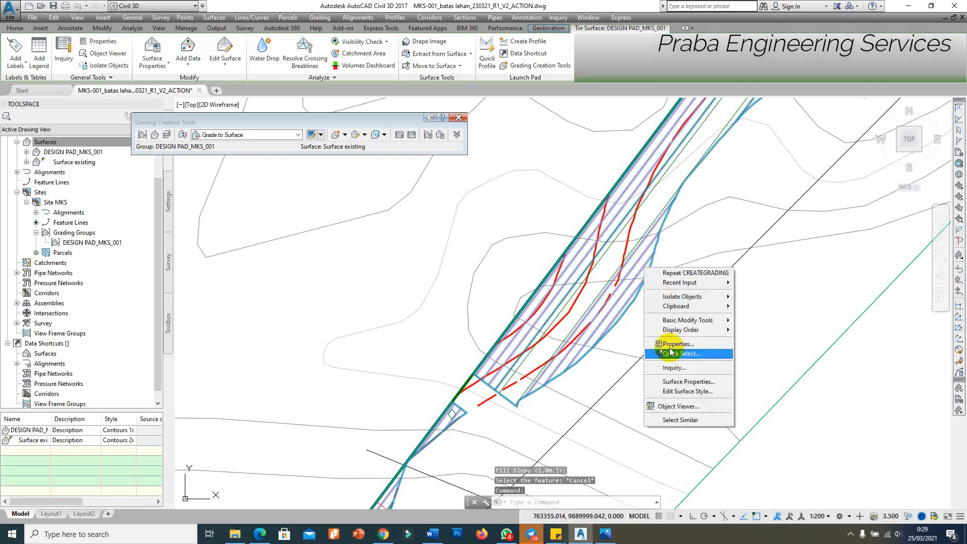
pyautogui.click(675, 397)
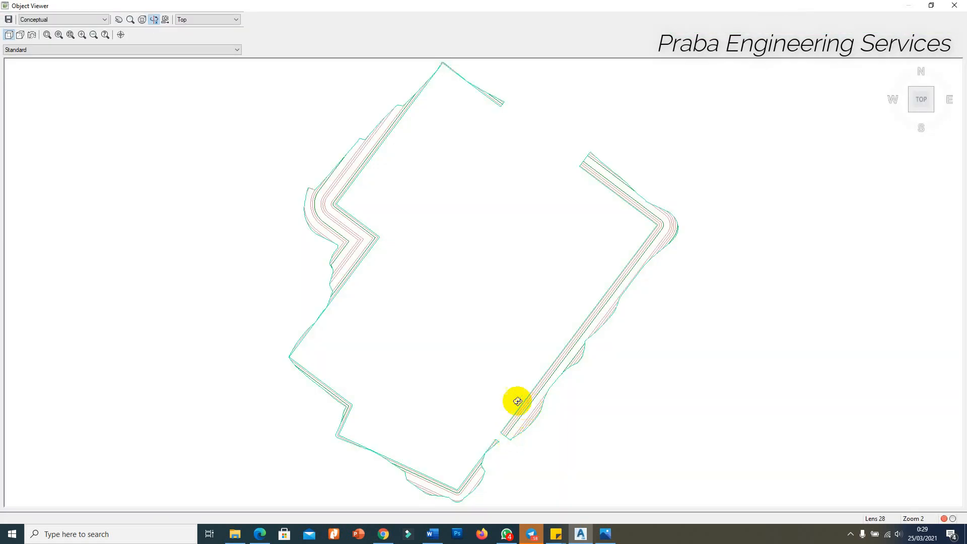
pyautogui.moveTo(517, 401)
pyautogui.mouseDown()
pyautogui.moveTo(490, 417)
pyautogui.moveTo(512, 376)
pyautogui.moveTo(509, 322)
pyautogui.moveTo(579, 331)
pyautogui.moveTo(643, 393)
pyautogui.moveTo(618, 384)
pyautogui.mouseUp()
pyautogui.moveTo(516, 365); pyautogui.dragTo(584, 404)
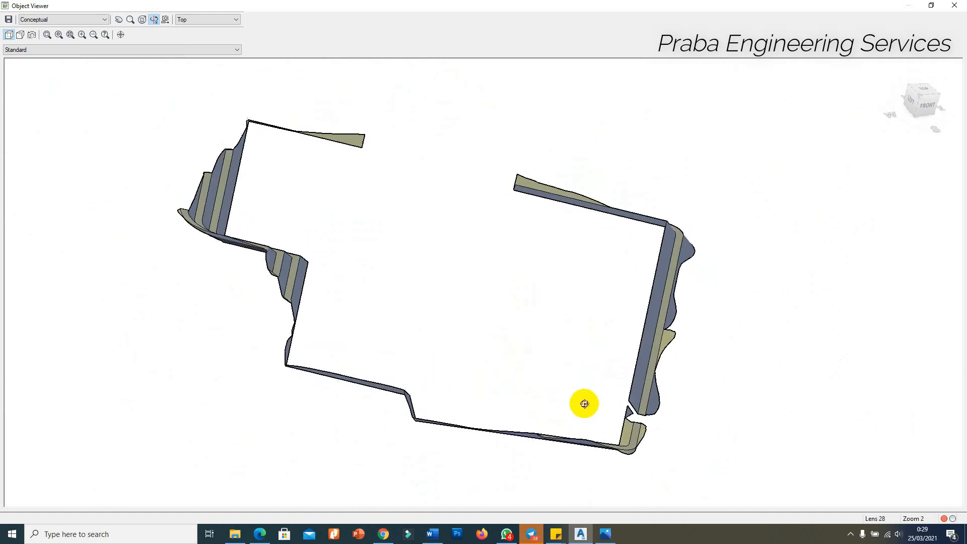
pyautogui.moveTo(678, 347); pyautogui.dragTo(650, 318)
pyautogui.moveTo(541, 283); pyautogui.dragTo(704, 351)
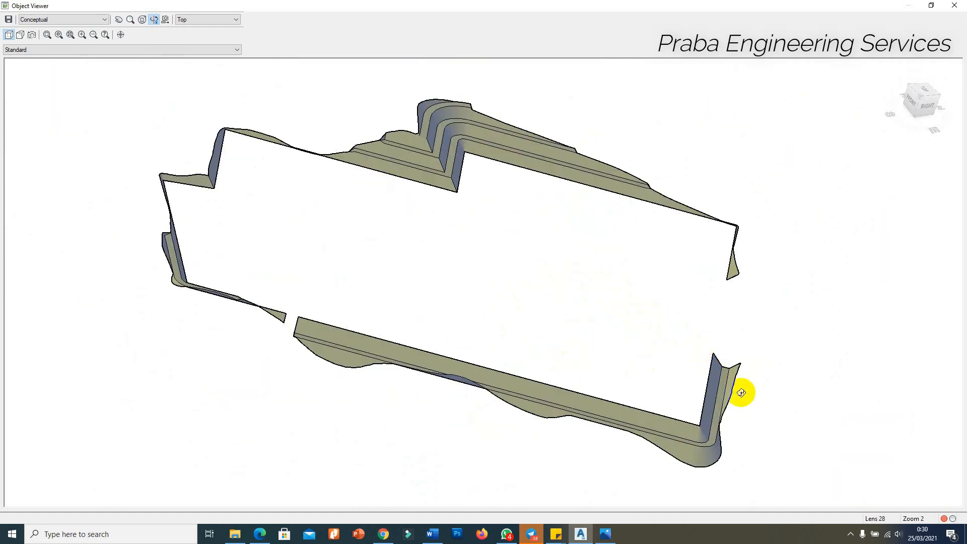
pyautogui.moveTo(495, 439); pyautogui.dragTo(493, 394)
pyautogui.moveTo(542, 421); pyautogui.dragTo(401, 444)
pyautogui.moveTo(448, 392); pyautogui.dragTo(471, 328)
pyautogui.moveTo(579, 376); pyautogui.dragTo(508, 343)
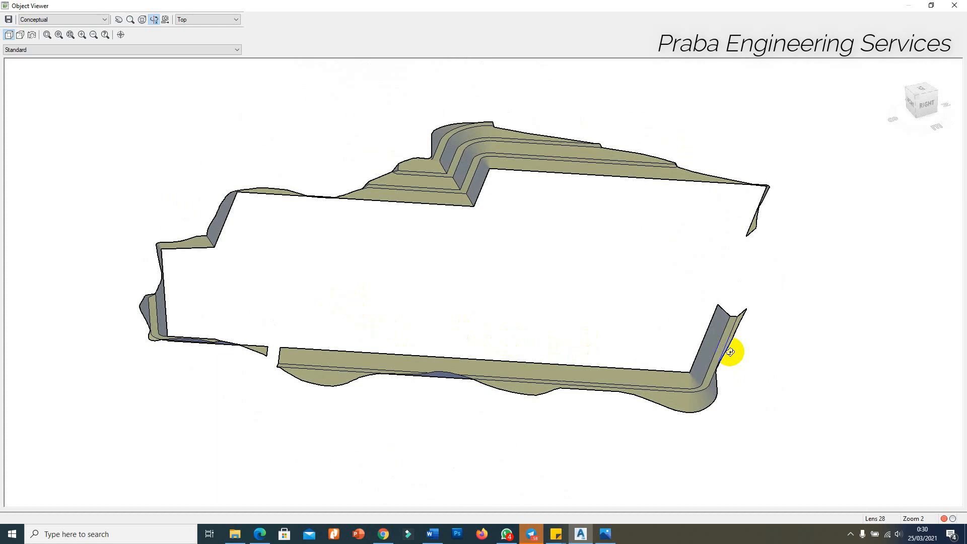
# Examine the remaining gaps around the pad grading in 3D and inspect the unfinished northeast bench end in plan.
pyautogui.moveTo(731, 351); pyautogui.dragTo(568, 325)
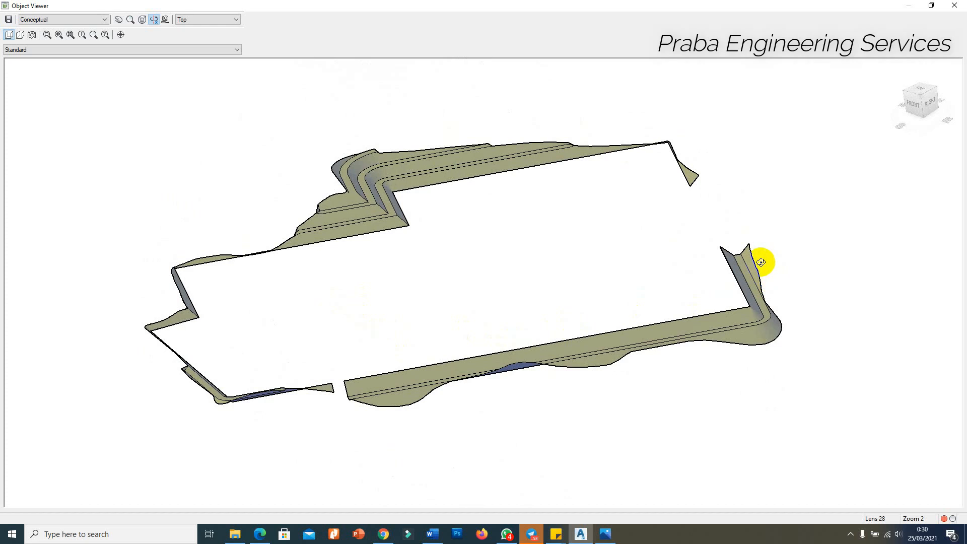
pyautogui.moveTo(643, 329); pyautogui.dragTo(499, 349)
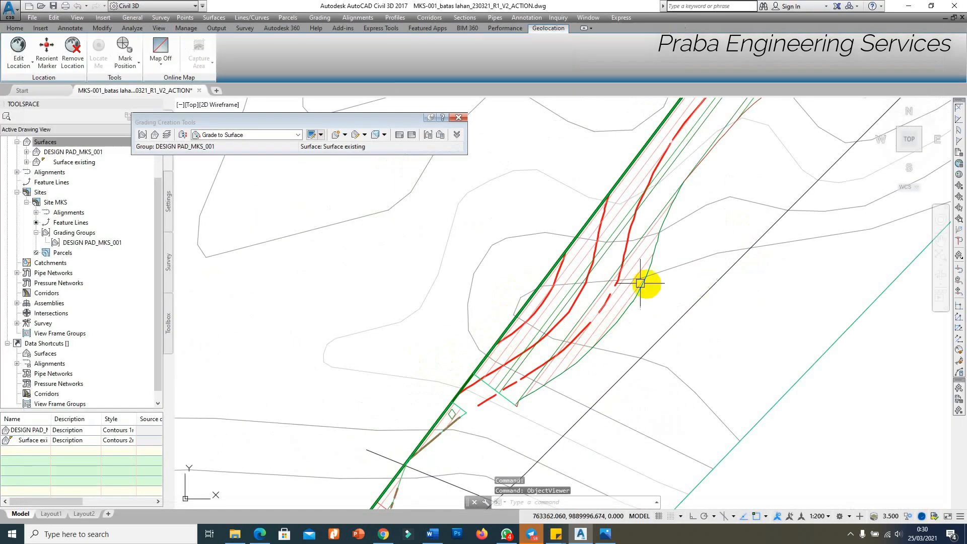
pyautogui.scroll(-5, 648, 277)
pyautogui.scroll(4, 622, 157)
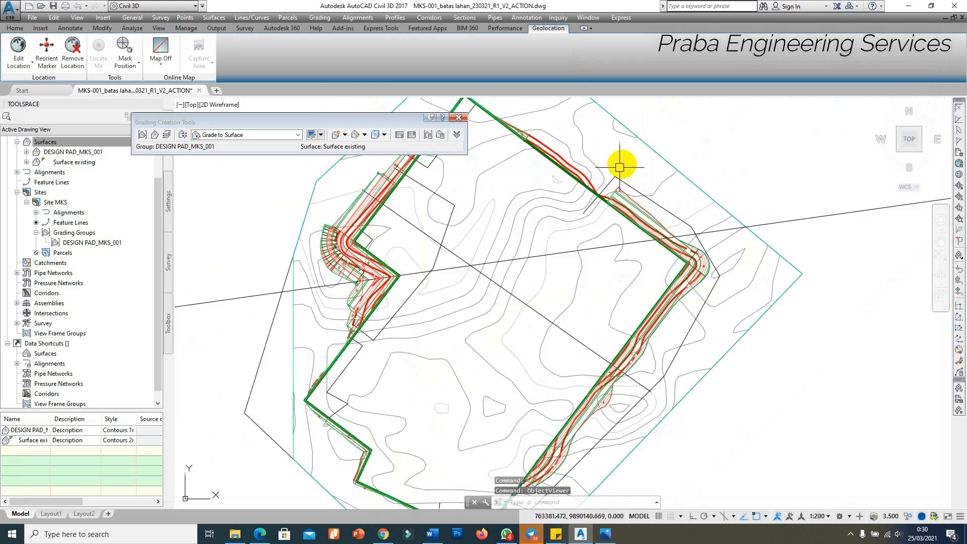
pyautogui.scroll(3, 633, 265)
pyautogui.scroll(-3, 563, 221)
pyautogui.moveTo(501, 190); pyautogui.dragTo(724, 319, button='middle')
pyautogui.scroll(3, 691, 334)
pyautogui.scroll(4, 588, 275)
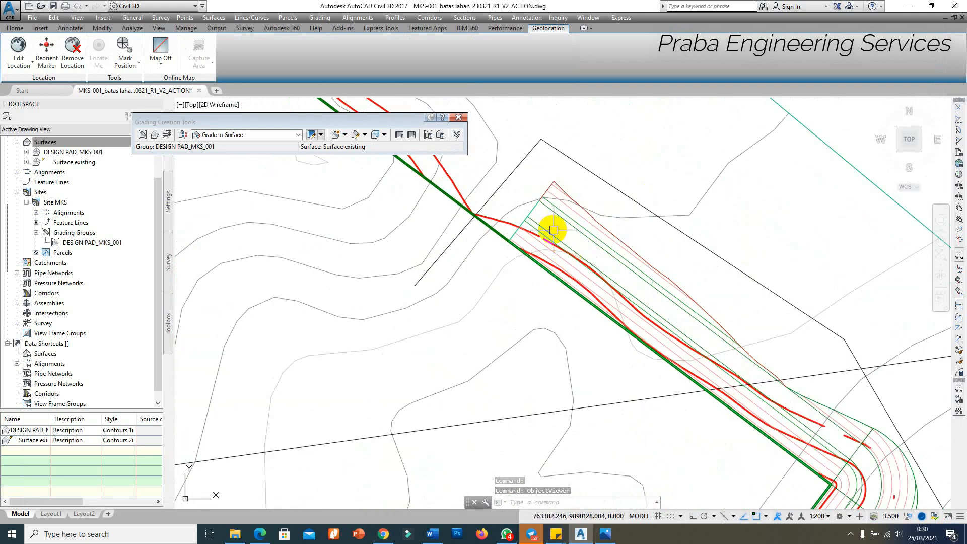
pyautogui.click(536, 212)
pyautogui.scroll(-2, 534, 213)
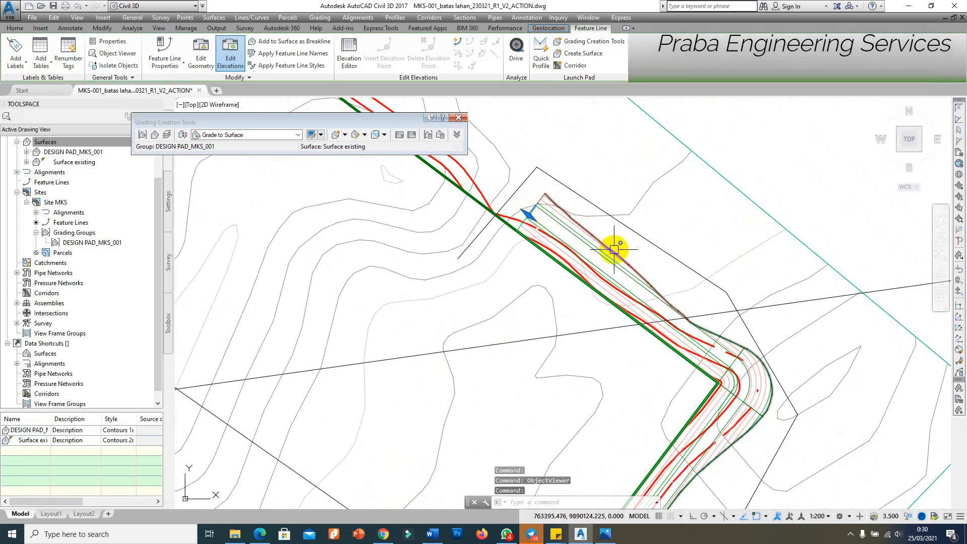
pyautogui.scroll(4, 544, 207)
pyautogui.press('Escape')
pyautogui.click(536, 190)
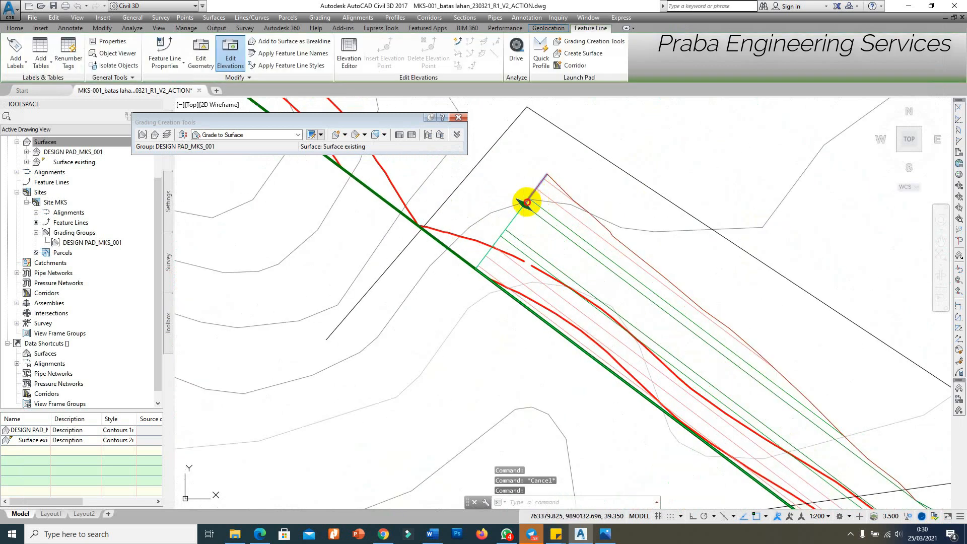
pyautogui.click(526, 203)
pyautogui.scroll(-4, 528, 207)
pyautogui.scroll(4, 605, 270)
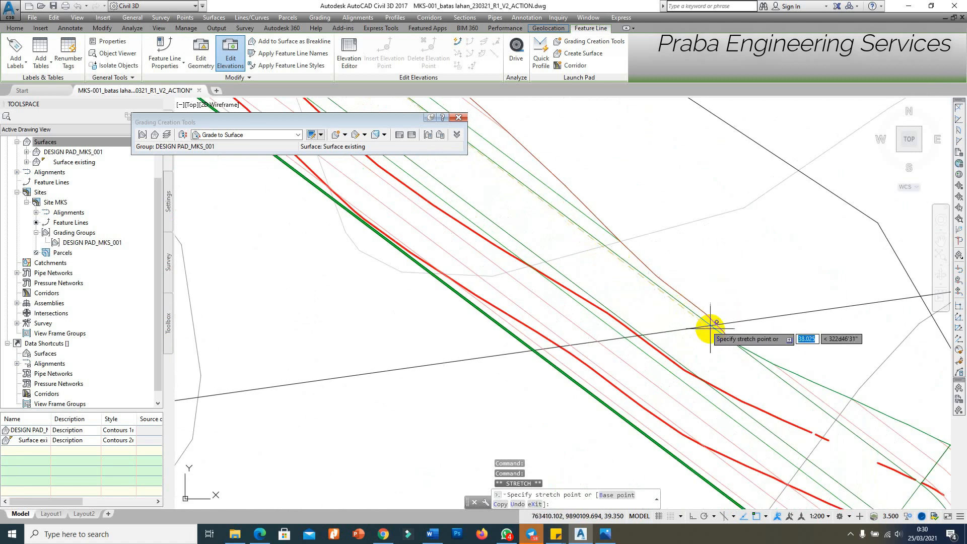
pyautogui.scroll(-1, 732, 344)
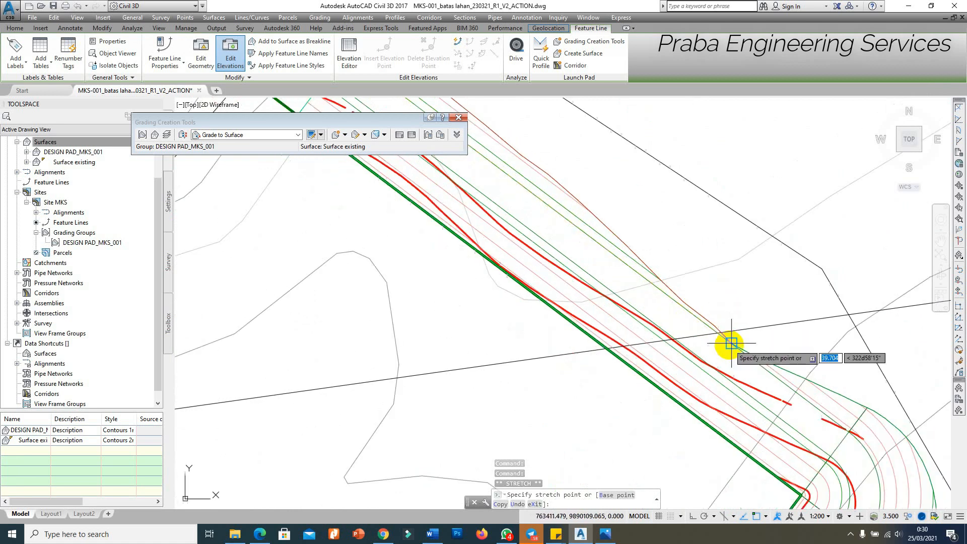
pyautogui.press('Escape')
# Shorten the bench on the northeast edge by stretching its northwest end back along the slope to near the east corner.
pyautogui.scroll(-2, 723, 350)
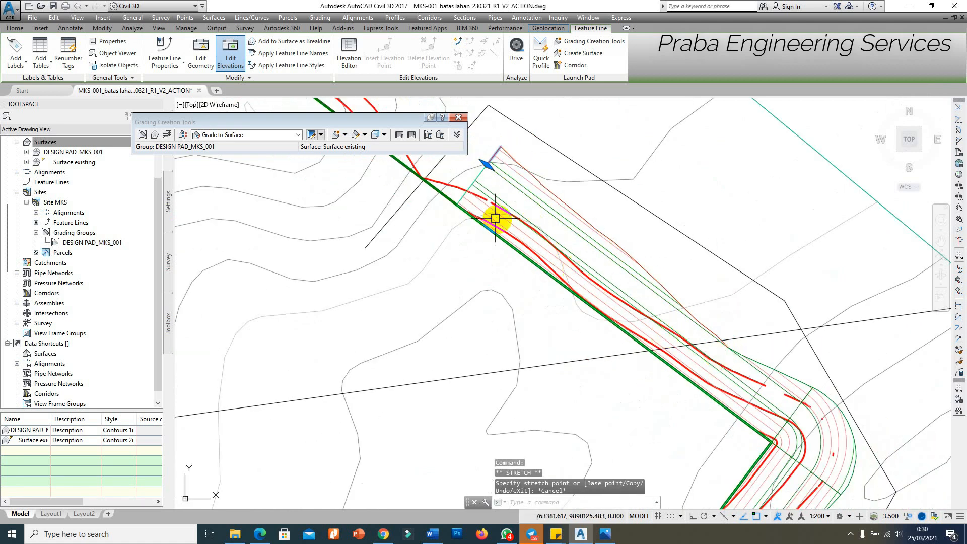
pyautogui.scroll(1, 484, 186)
pyautogui.click(471, 179)
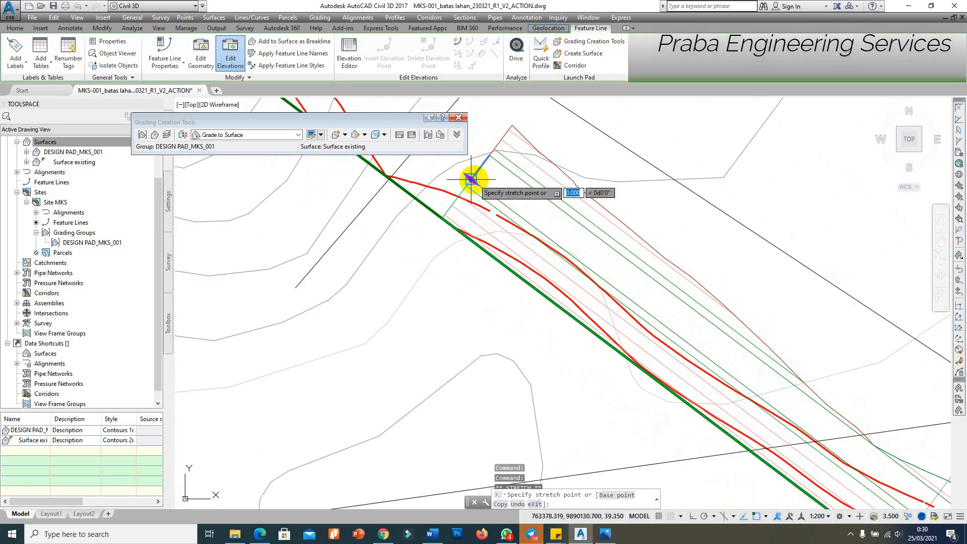
pyautogui.scroll(-1, 622, 242)
pyautogui.scroll(2, 628, 302)
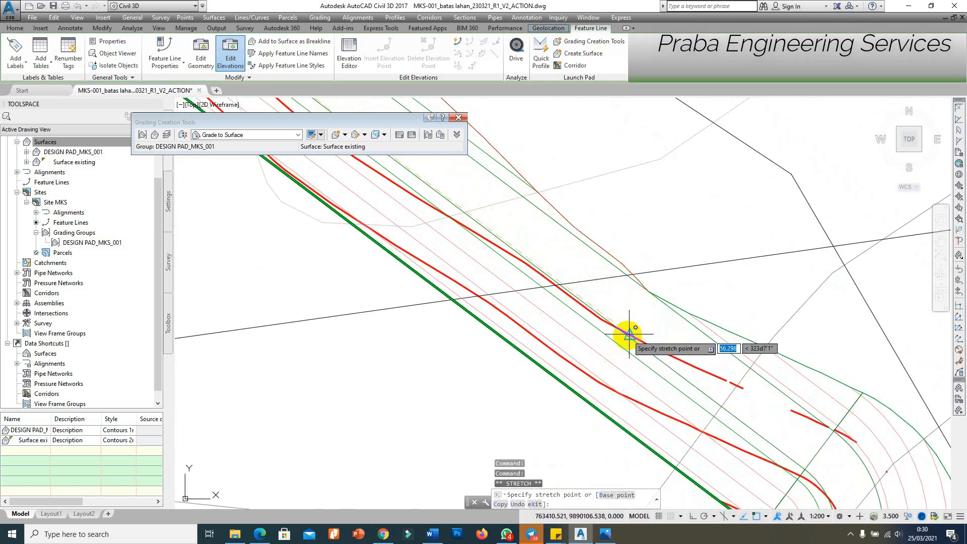
pyautogui.click(629, 334)
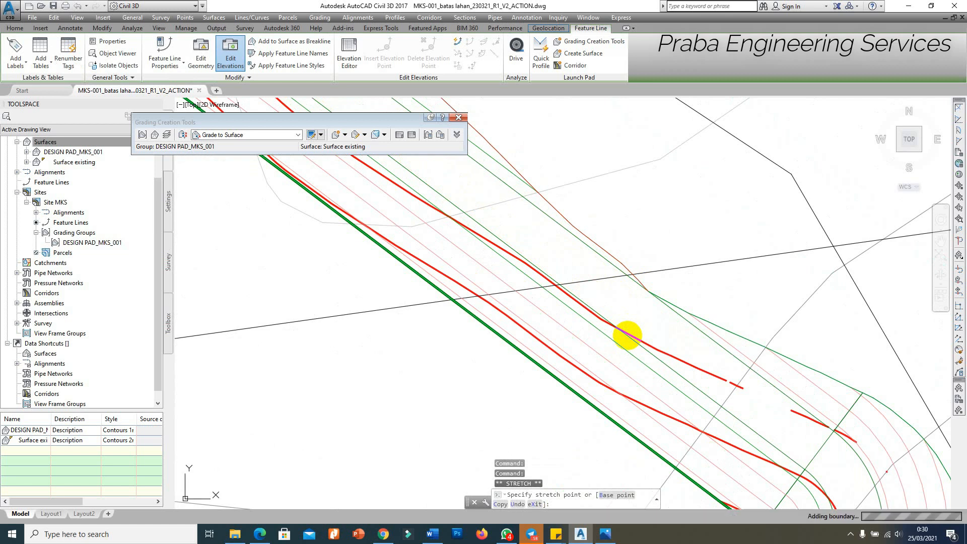
pyautogui.scroll(-3, 635, 328)
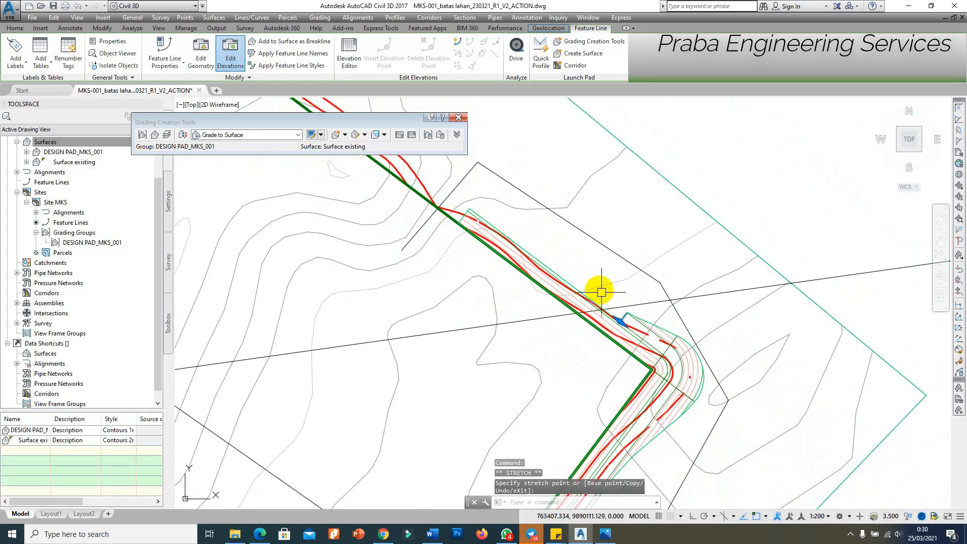
pyautogui.scroll(2, 507, 218)
pyautogui.press('Escape')
pyautogui.scroll(3, 505, 218)
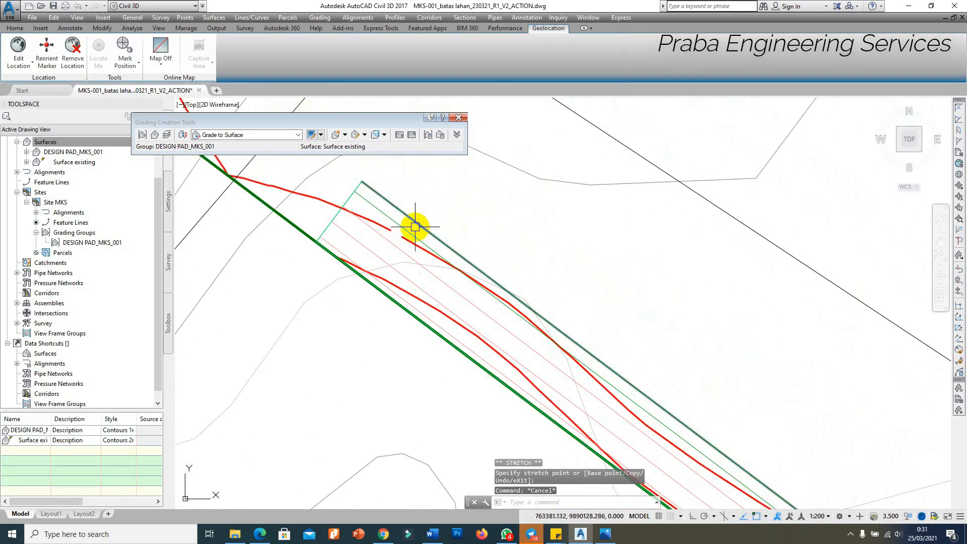
pyautogui.click(382, 216)
pyautogui.scroll(-3, 368, 184)
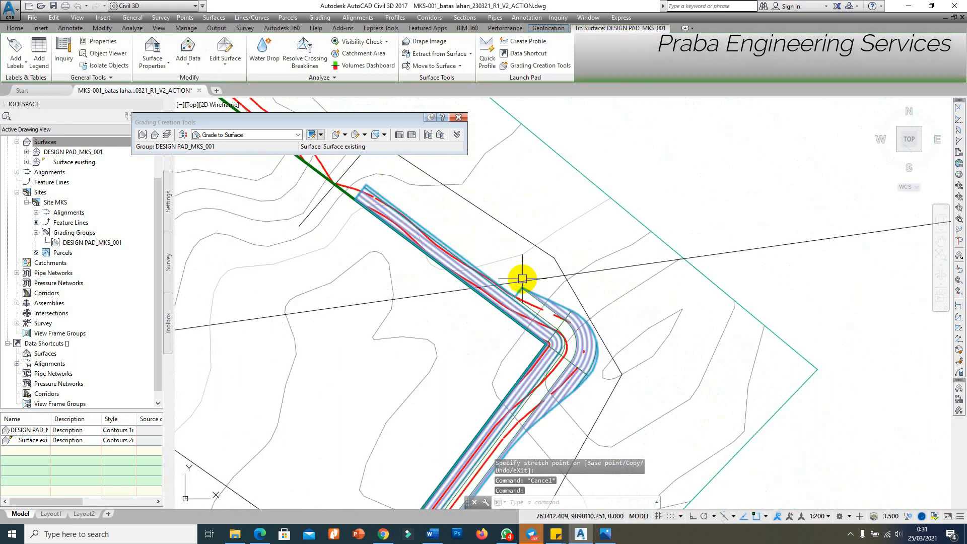
pyautogui.scroll(2, 523, 278)
pyautogui.press('Escape')
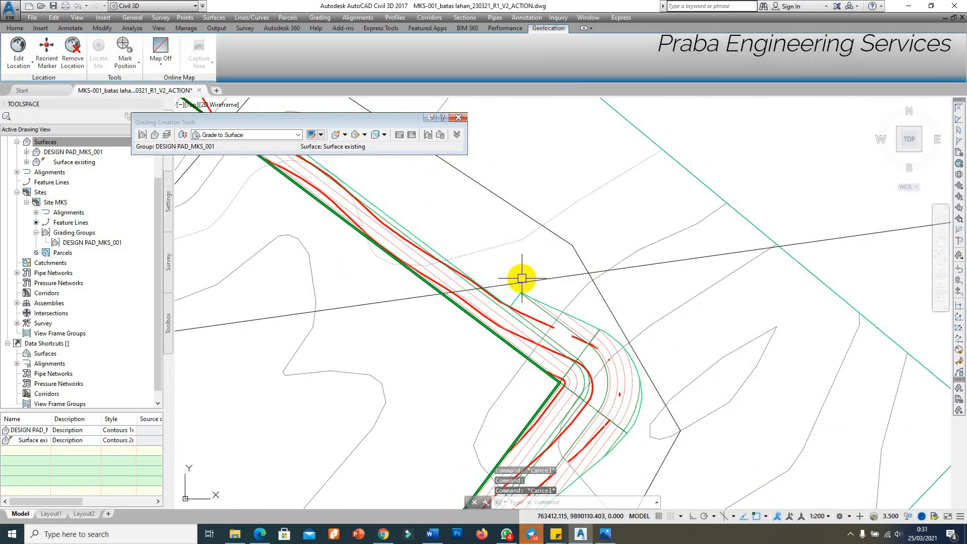
pyautogui.scroll(2, 423, 208)
pyautogui.scroll(2, 371, 196)
pyautogui.scroll(2, 371, 195)
pyautogui.scroll(-2, 315, 187)
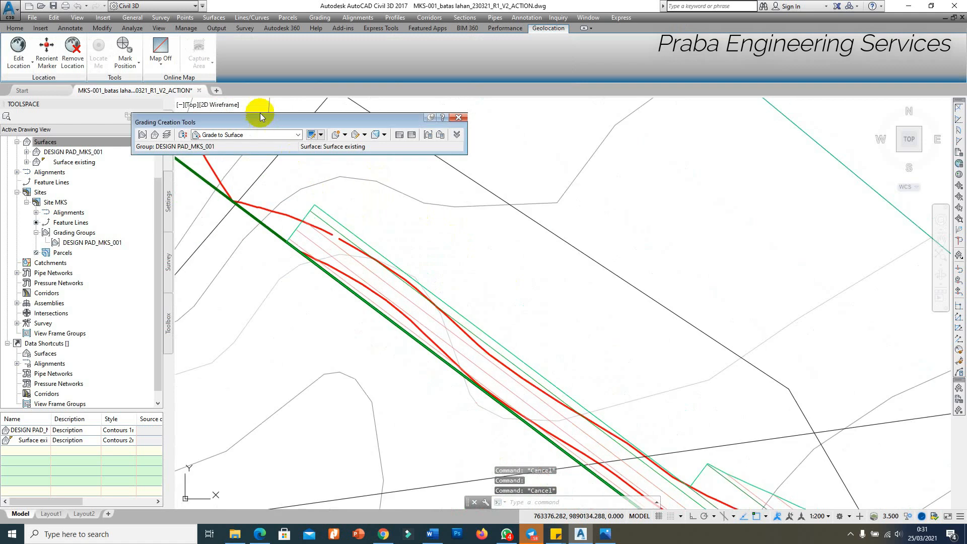
# Grade the northeast slope's outer edge to the existing surface from station 0+157.22 m to 0+196.48 m with 1:1 cut and fill slopes.
pyautogui.click(344, 135)
pyautogui.click(362, 151)
pyautogui.click(337, 220)
pyautogui.scroll(-2, 359, 196)
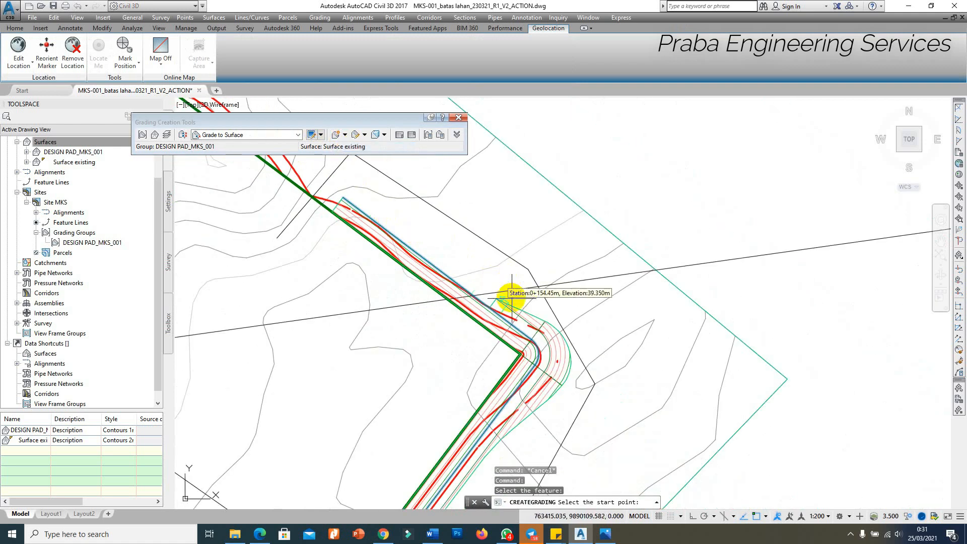
pyautogui.scroll(2, 508, 298)
pyautogui.click(462, 299)
pyautogui.scroll(-2, 443, 288)
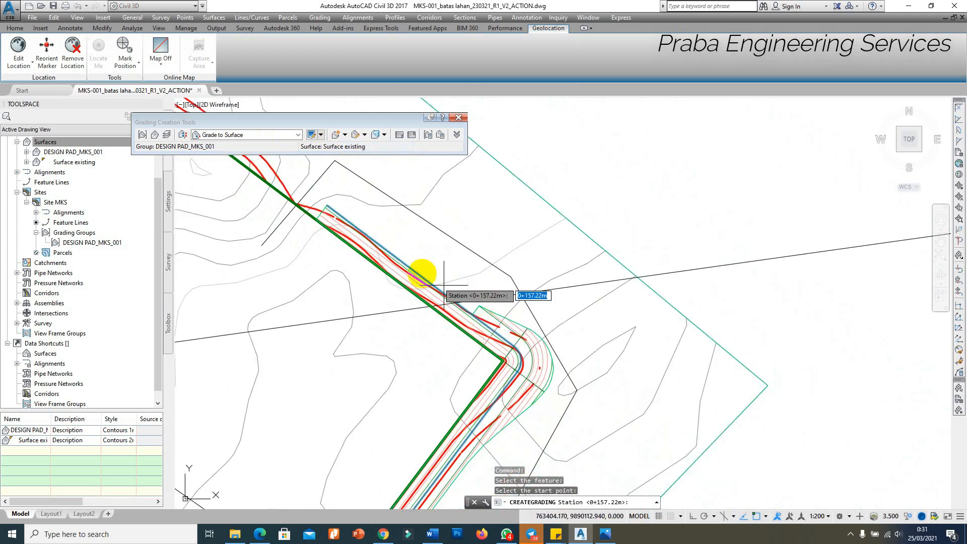
pyautogui.scroll(2, 355, 223)
pyautogui.press('Return')
pyautogui.scroll(2, 386, 252)
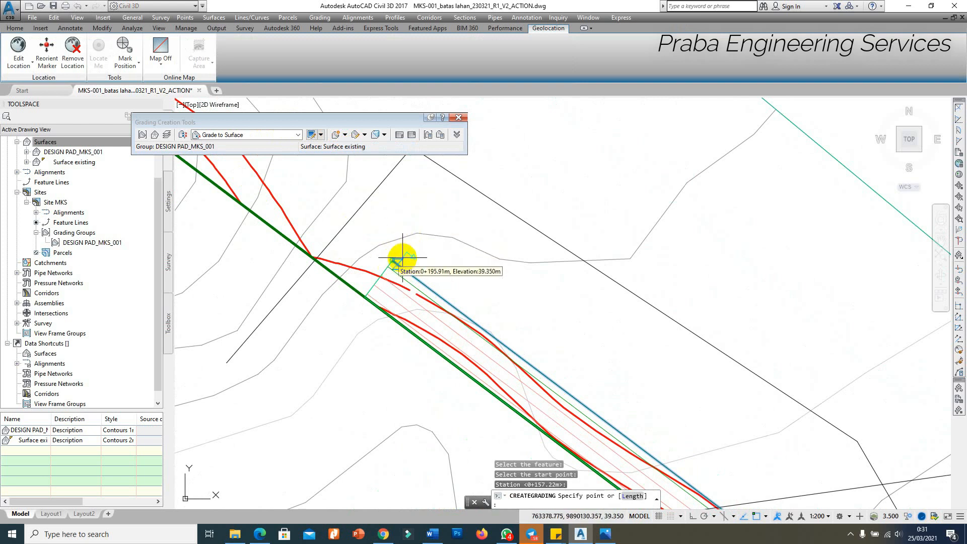
pyautogui.scroll(1, 395, 252)
pyautogui.click(378, 268)
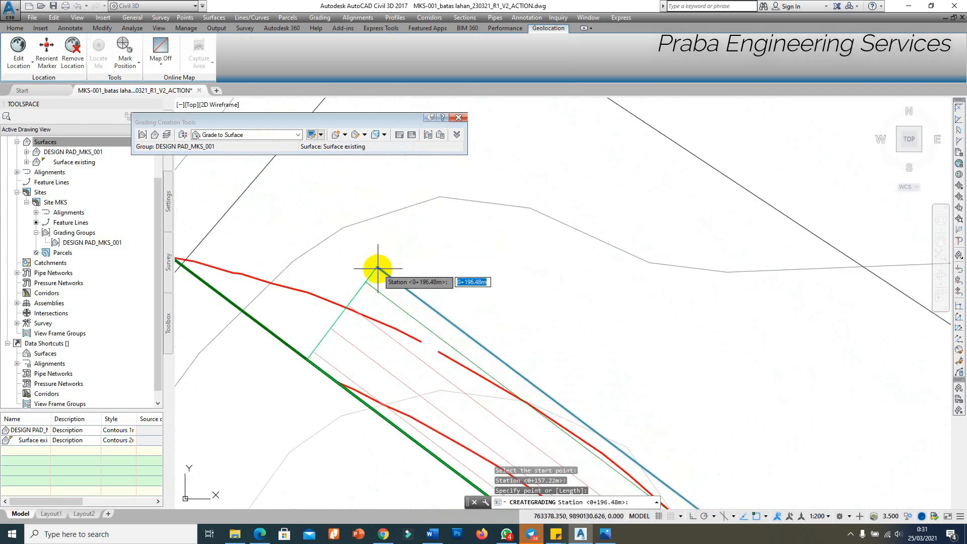
pyautogui.press('Return')
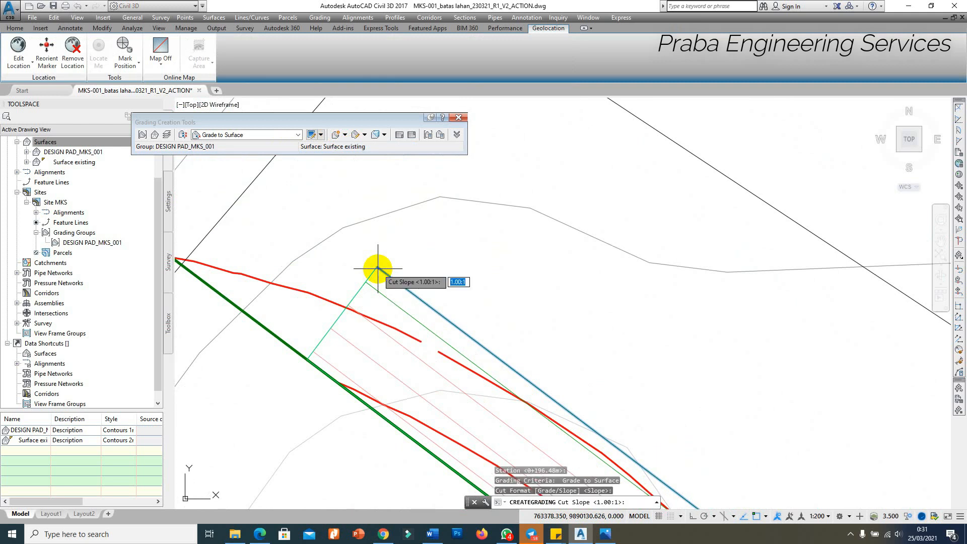
pyautogui.press('Return')
pyautogui.press('Return')
pyautogui.press('Return')
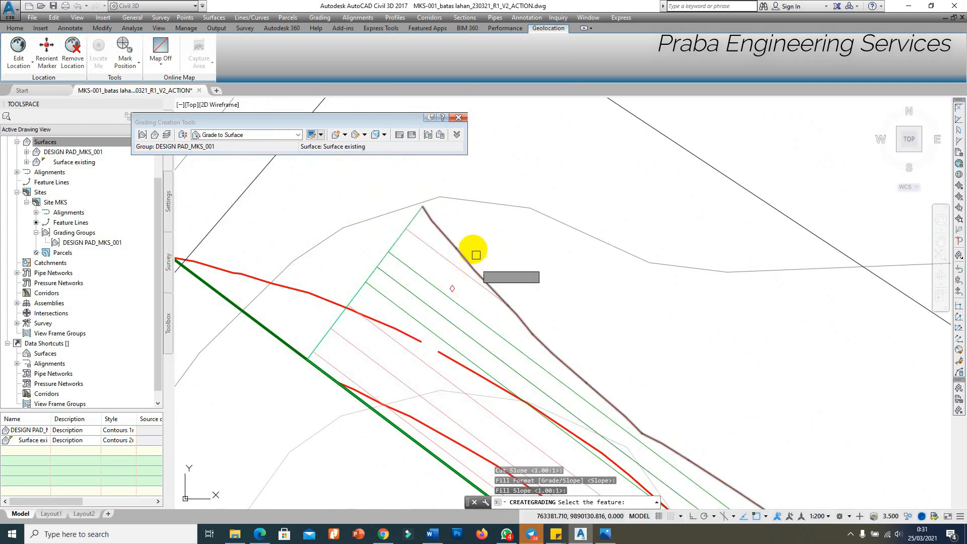
pyautogui.scroll(-3, 459, 220)
pyautogui.press('Escape')
# Open the pad grading surface in the Object Viewer and examine the new slope beside the shortened northeast bench in 3D.
pyautogui.scroll(4, 536, 301)
pyautogui.click(536, 302)
pyautogui.scroll(-4, 538, 248)
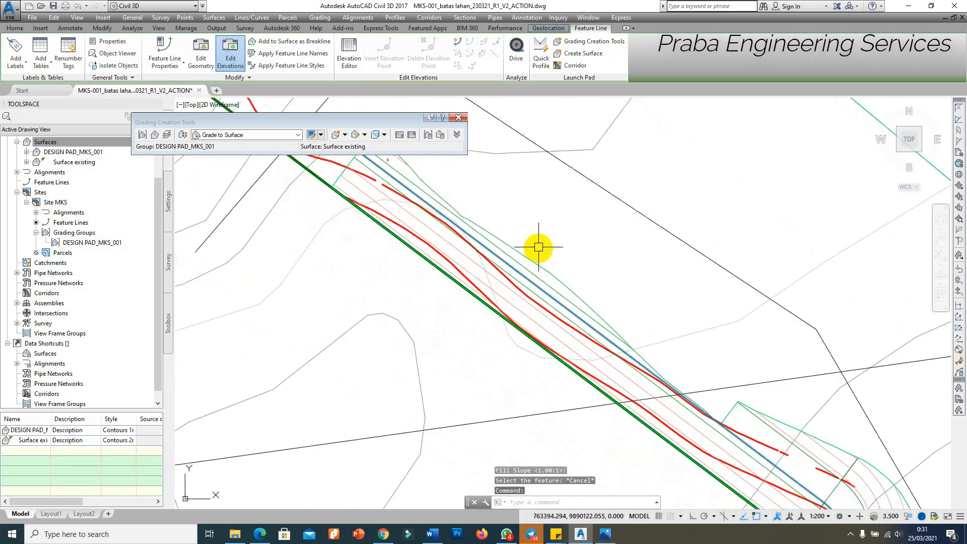
pyautogui.scroll(4, 534, 264)
pyautogui.click(587, 270)
pyautogui.scroll(-4, 587, 255)
pyautogui.rightClick(547, 249)
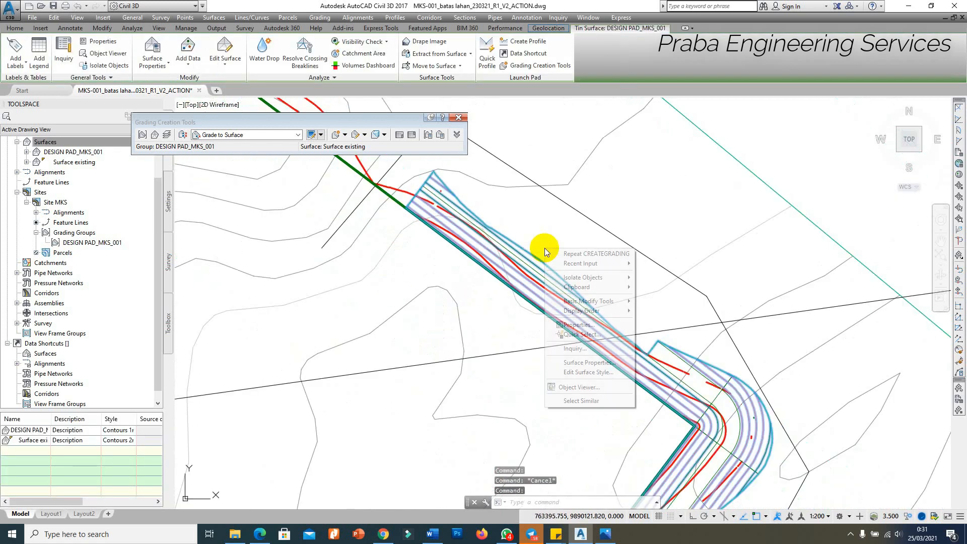
pyautogui.click(591, 388)
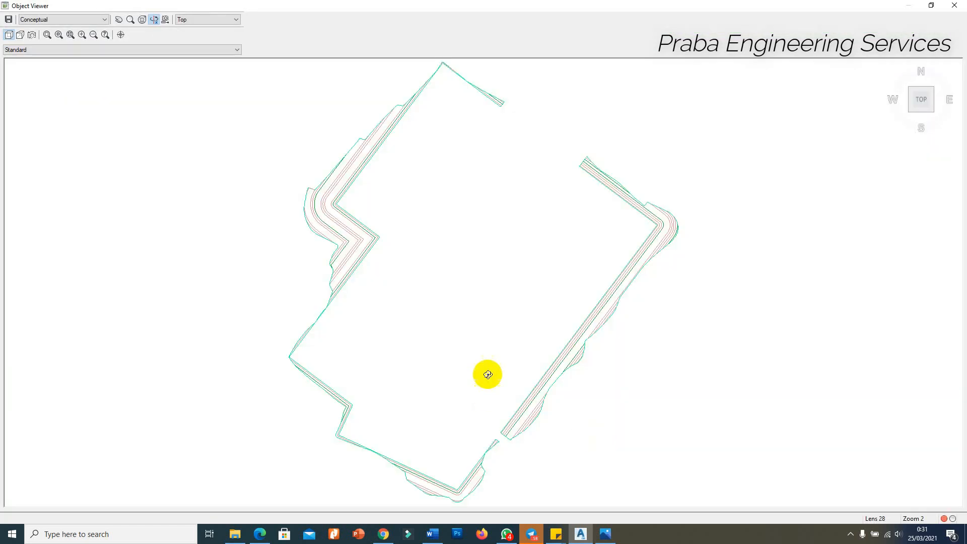
pyautogui.moveTo(487, 375); pyautogui.dragTo(562, 346)
pyautogui.moveTo(535, 385)
pyautogui.mouseDown()
pyautogui.moveTo(557, 335)
pyautogui.moveTo(389, 327)
pyautogui.moveTo(442, 324)
pyautogui.moveTo(359, 320)
pyautogui.moveTo(377, 295)
pyautogui.moveTo(350, 292)
pyautogui.mouseUp()
pyautogui.scroll(3, 558, 335)
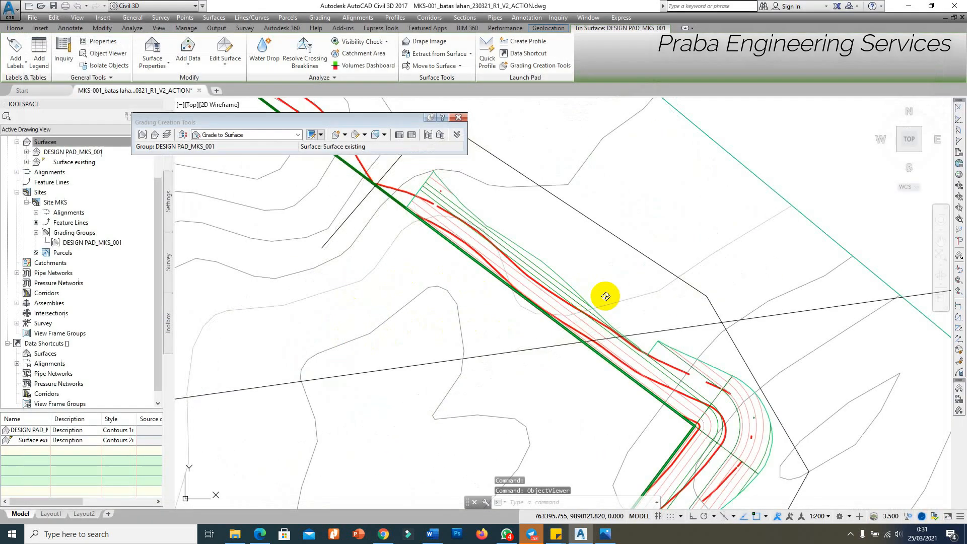
pyautogui.scroll(2, 463, 196)
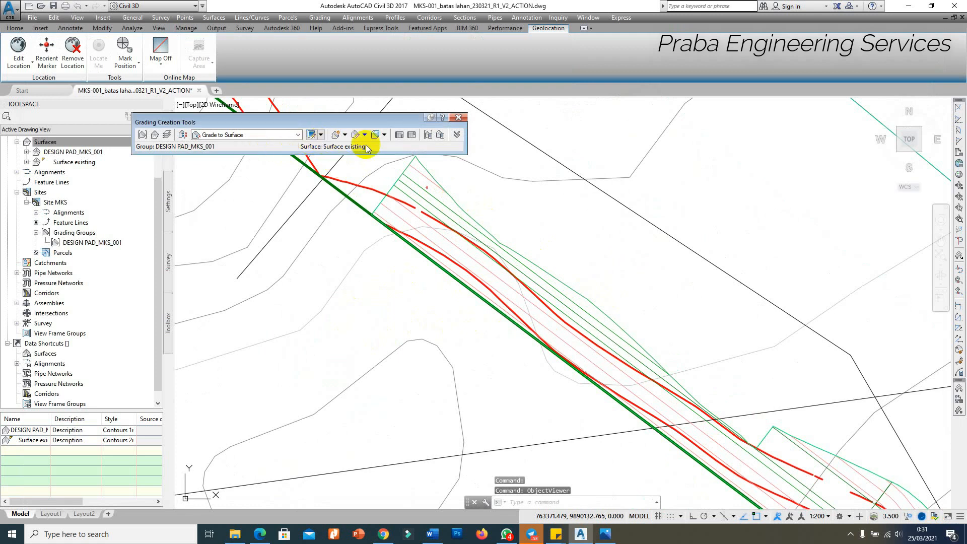
pyautogui.scroll(2, 408, 176)
pyautogui.scroll(-2, 402, 178)
pyautogui.click(426, 201)
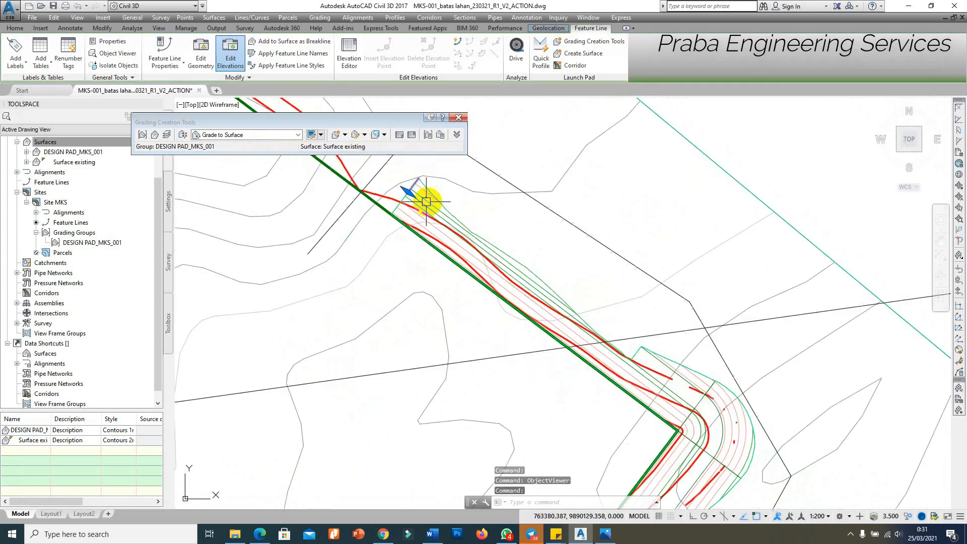
pyautogui.scroll(3, 409, 178)
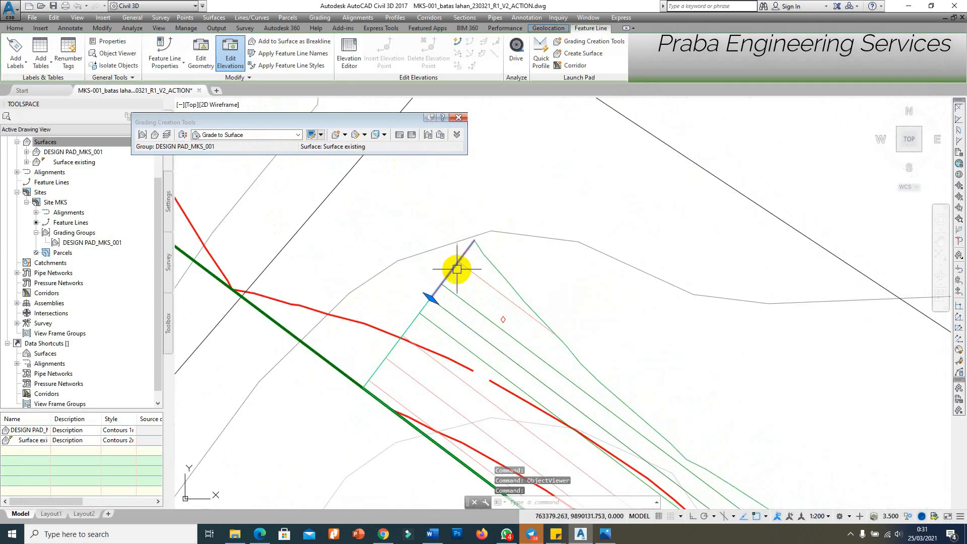
pyautogui.scroll(-2, 448, 270)
pyautogui.rightClick(522, 285)
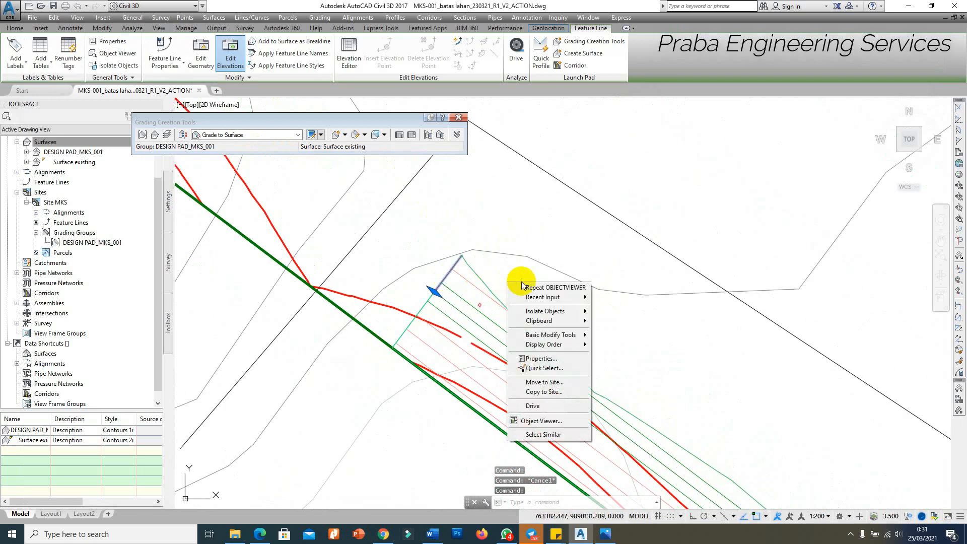
pyautogui.press('Escape')
pyautogui.press('Escape')
# Delete the 1:1 Grade to Surface slope just added to the outer edge of the northeast slope.
pyautogui.scroll(-2, 462, 282)
pyautogui.scroll(2, 466, 278)
pyautogui.click(461, 284)
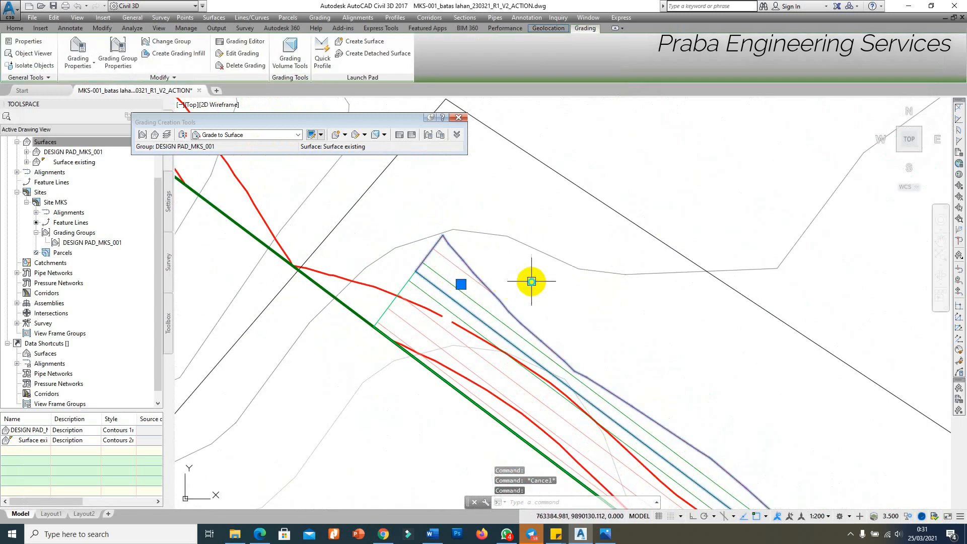
pyautogui.rightClick(532, 282)
pyautogui.click(559, 407)
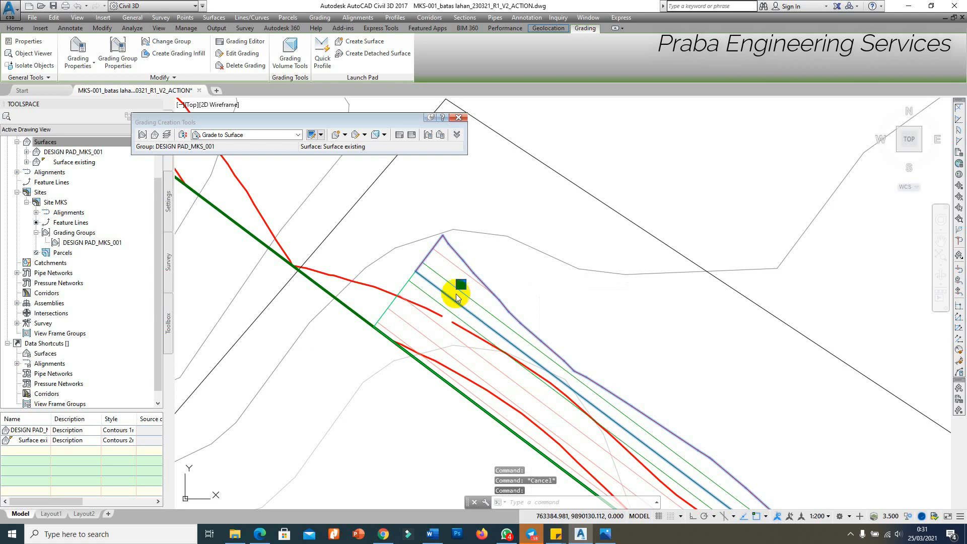
# Shorten the northeast slope by stretching its northwest end back along the pad edge towards the east corner.
pyautogui.scroll(-2, 438, 275)
pyautogui.scroll(4, 444, 292)
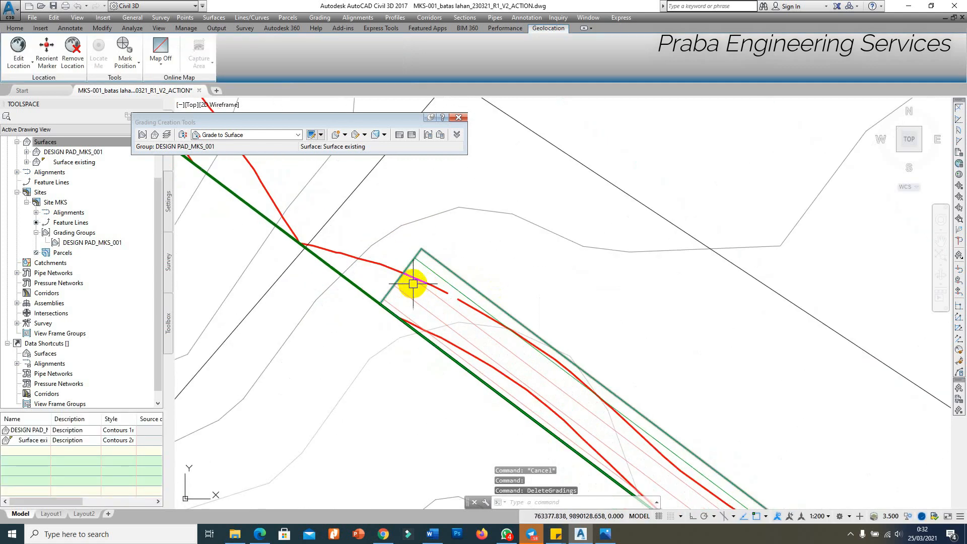
pyautogui.click(402, 277)
pyautogui.click(380, 304)
pyautogui.scroll(-2, 406, 236)
pyautogui.scroll(-2, 492, 303)
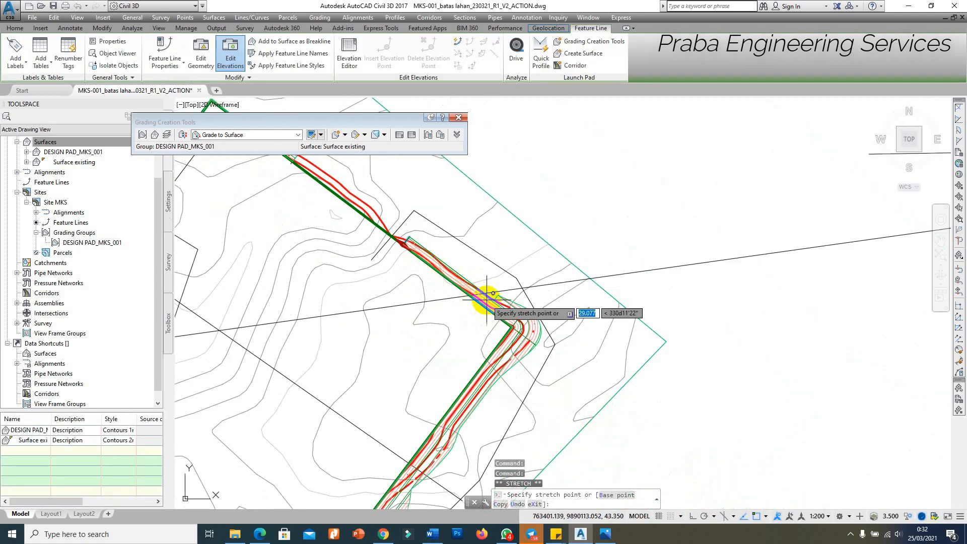
pyautogui.scroll(3, 492, 237)
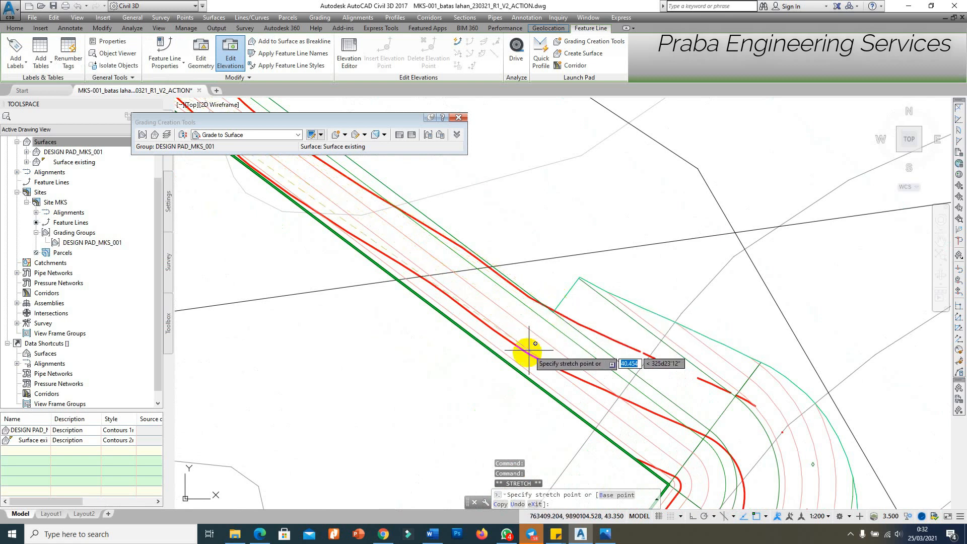
pyautogui.click(557, 304)
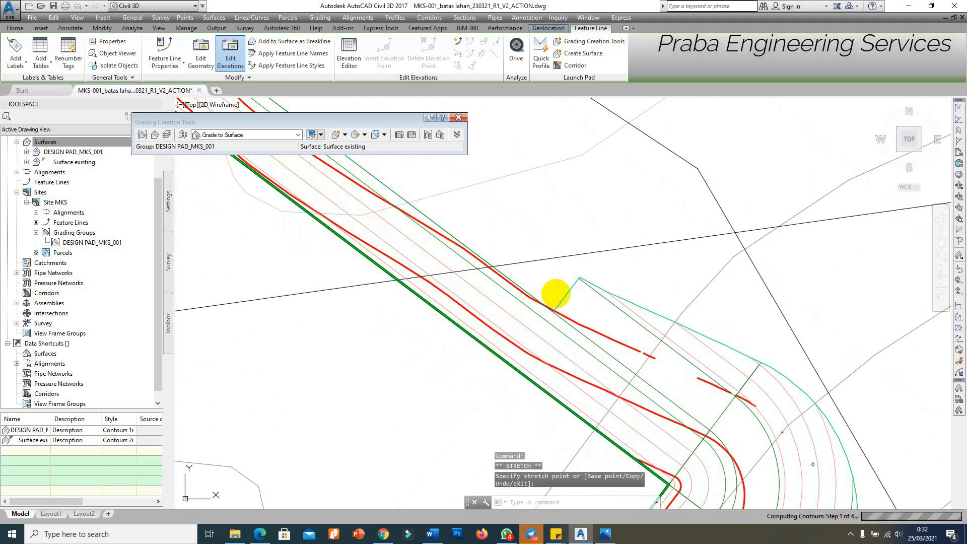
pyautogui.press('Escape')
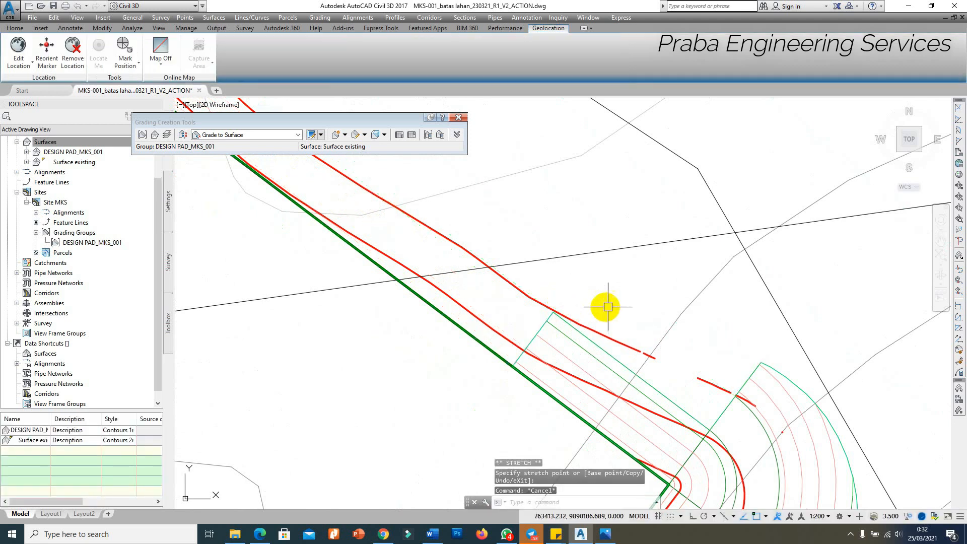
pyautogui.click(722, 410)
pyautogui.press('Escape')
pyautogui.click(730, 406)
pyautogui.press('Escape')
pyautogui.click(742, 391)
pyautogui.click(722, 414)
pyautogui.press('Escape')
pyautogui.click(726, 423)
pyautogui.scroll(-2, 716, 329)
pyautogui.press('Escape')
pyautogui.scroll(2, 706, 398)
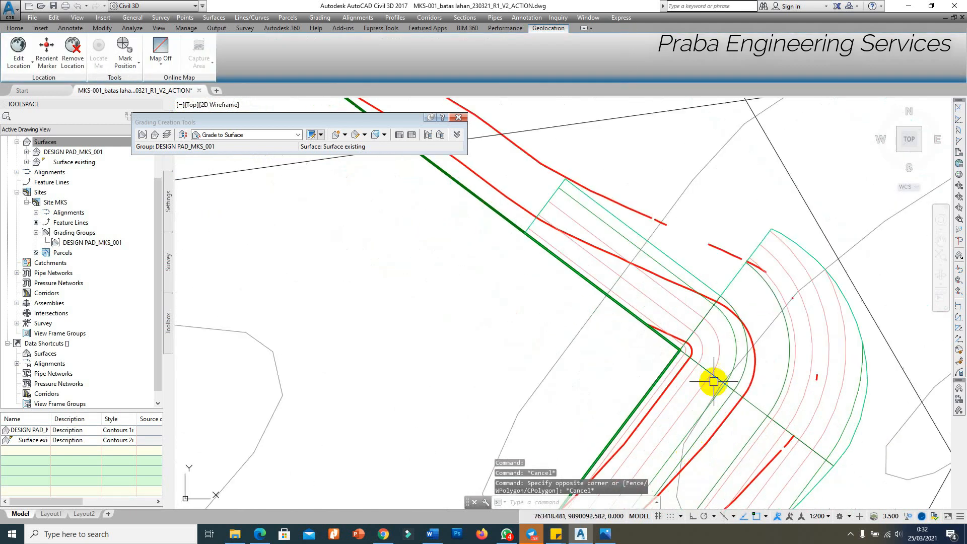
pyautogui.click(730, 280)
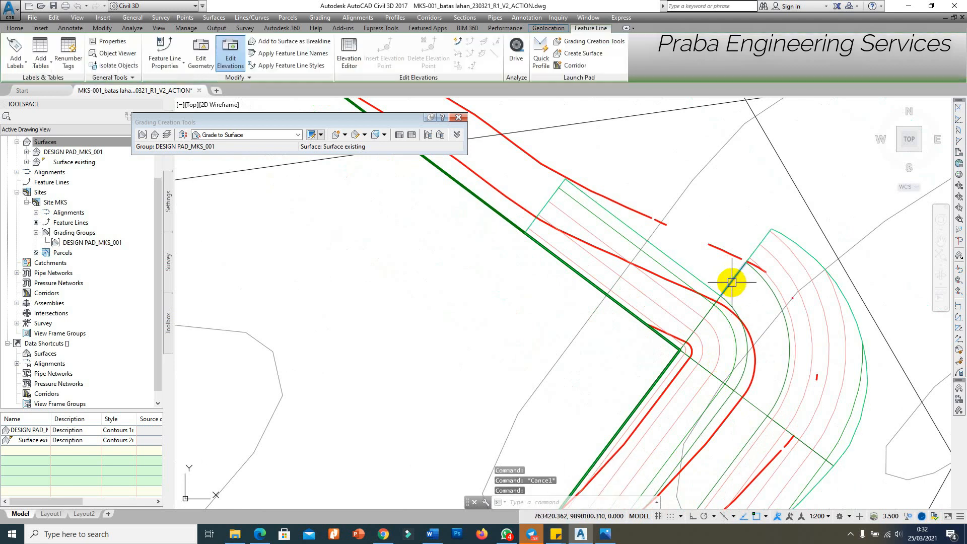
pyautogui.scroll(-2, 698, 301)
pyautogui.scroll(2, 650, 268)
pyautogui.press('Escape')
# Undo the last stretch of the northeast slope.
pyautogui.click(631, 260)
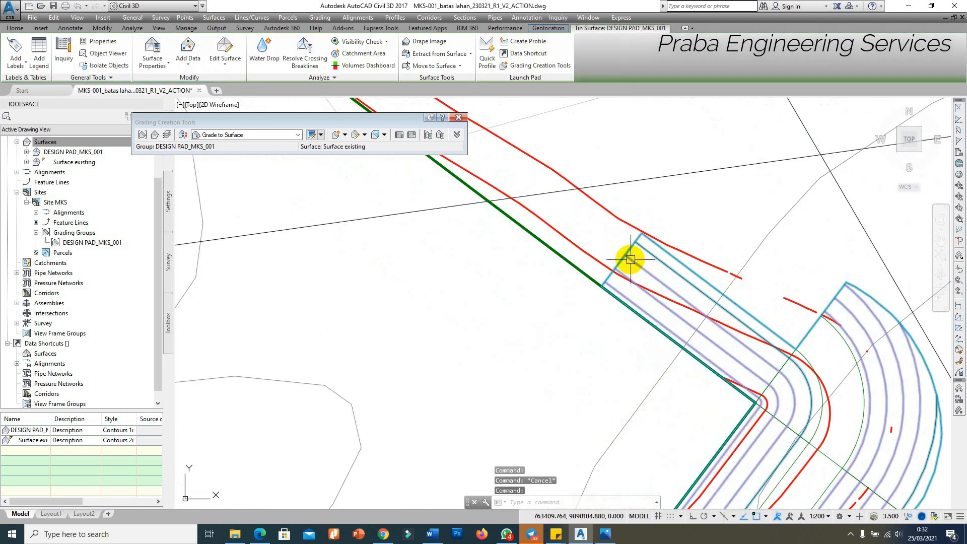
pyautogui.press('Escape')
pyautogui.hotkey('ctrl', 'z')
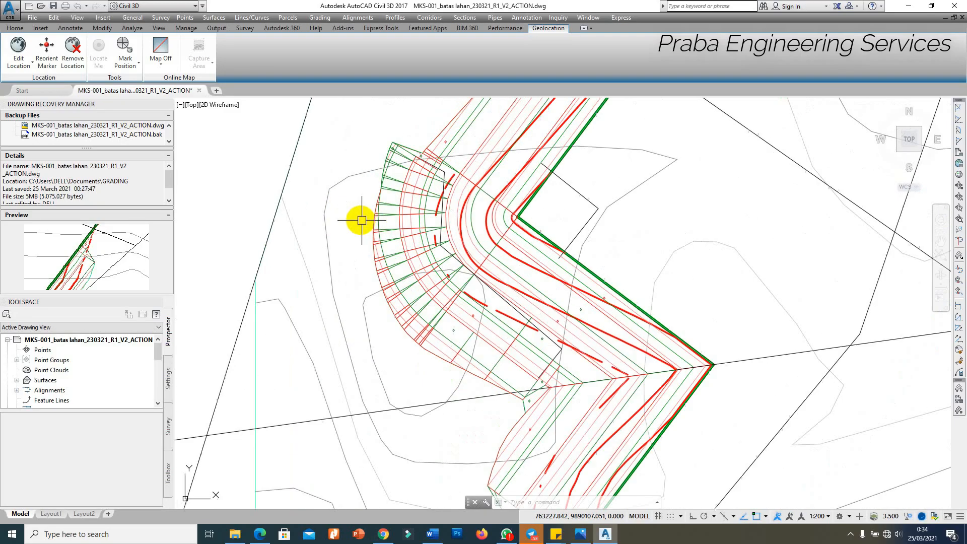
# Open the recovered DESIGN PAD_MKS_001 surface in the Object Viewer and examine which pad edges have grading in 3D.
pyautogui.scroll(3, 447, 183)
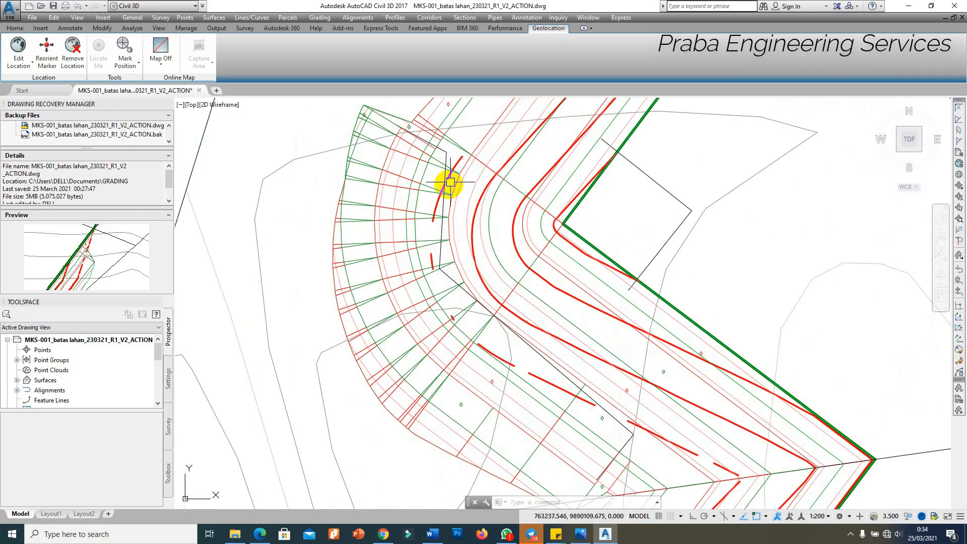
pyautogui.click(427, 229)
pyautogui.scroll(-8, 428, 229)
pyautogui.rightClick(432, 239)
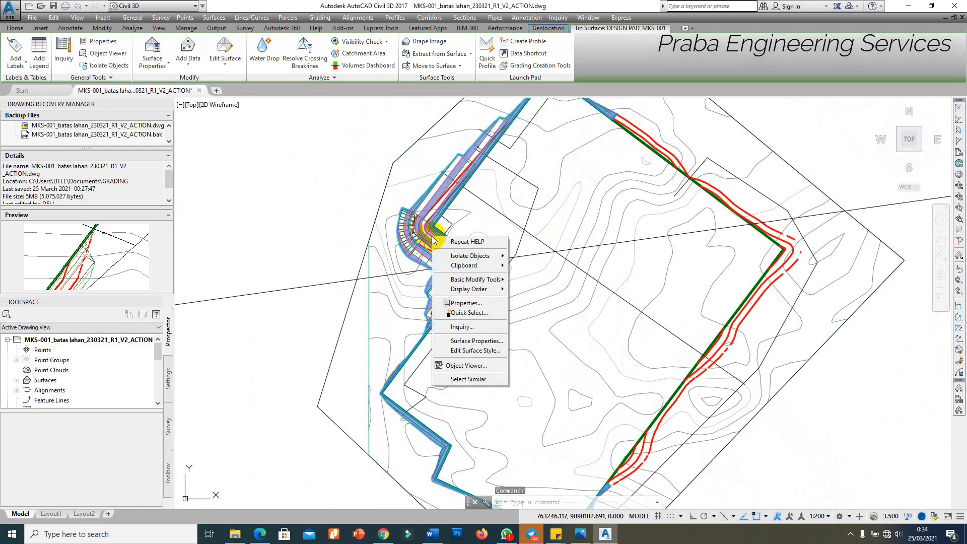
pyautogui.click(470, 366)
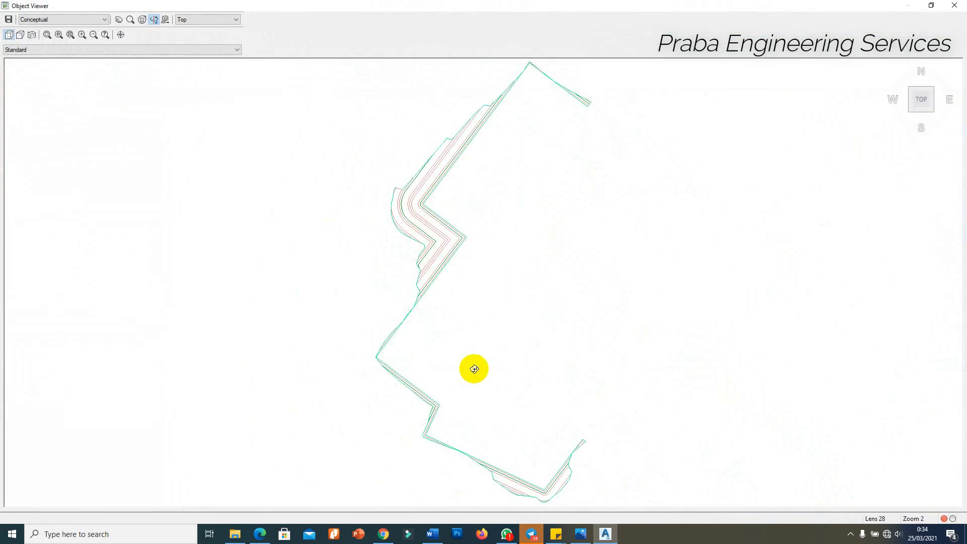
pyautogui.moveTo(496, 314); pyautogui.dragTo(620, 309)
pyautogui.moveTo(469, 229); pyautogui.dragTo(582, 285)
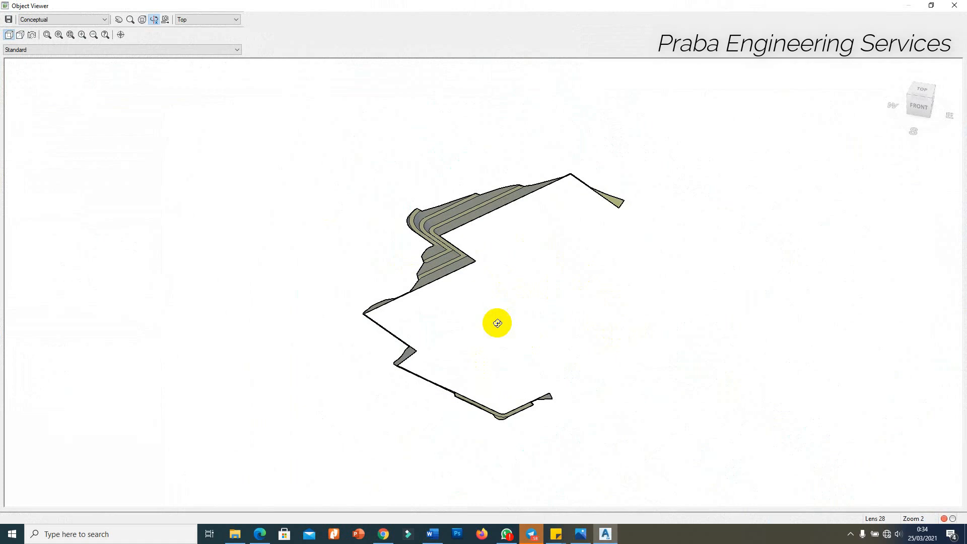
pyautogui.moveTo(462, 281); pyautogui.dragTo(530, 319)
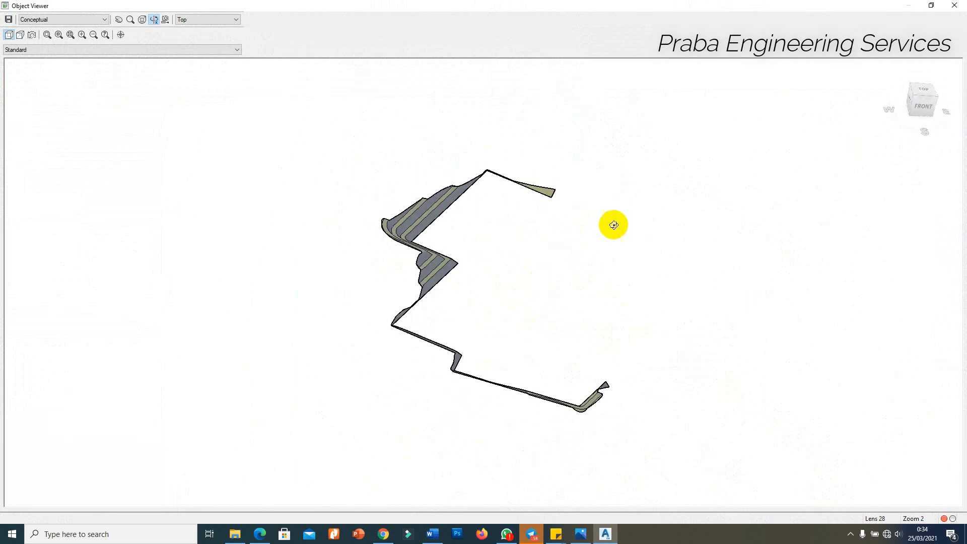
pyautogui.press('Escape')
# Query the point elevations of the pad's northeast edge and of the existing slope's outer contour near its southeast end.
pyautogui.scroll(-3, 553, 299)
pyautogui.scroll(5, 579, 255)
pyautogui.scroll(-2, 474, 230)
pyautogui.scroll(4, 545, 261)
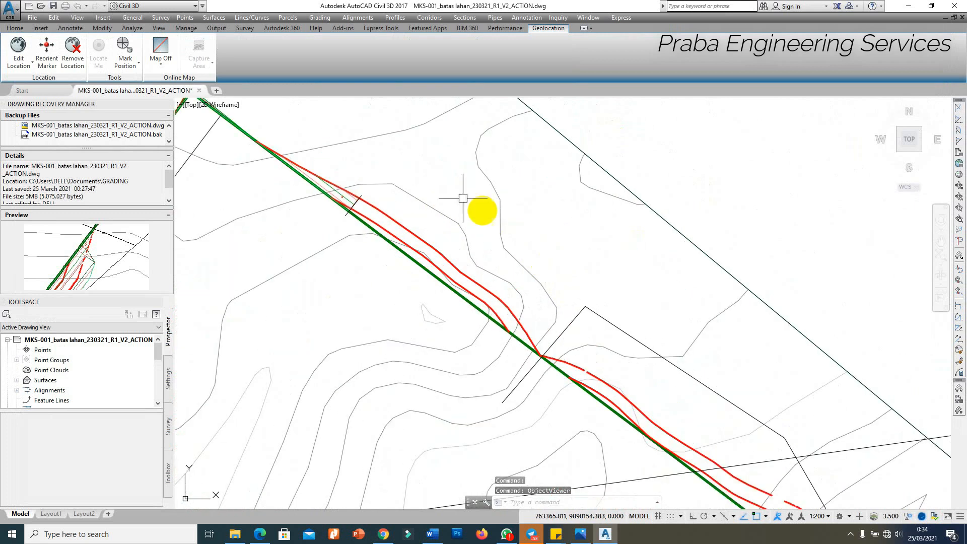
pyautogui.scroll(-3, 504, 255)
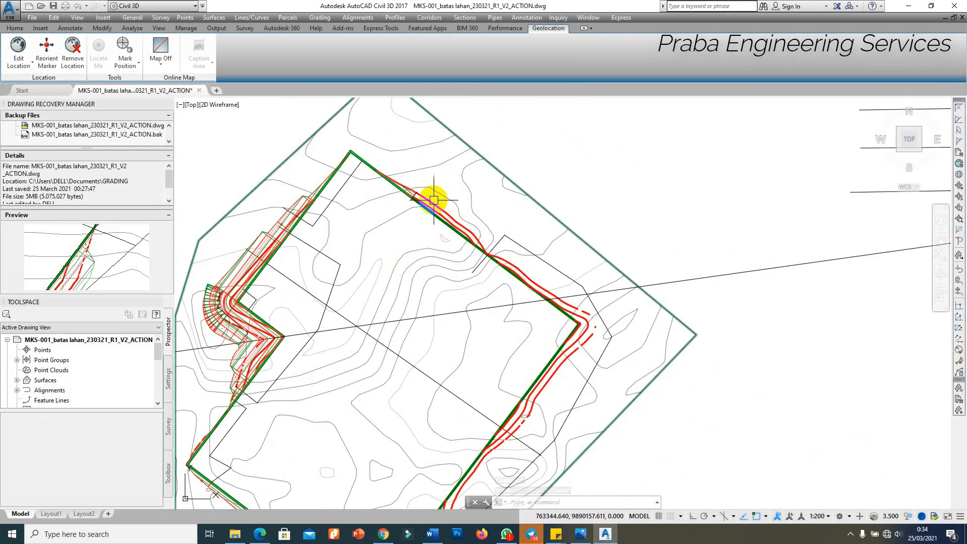
pyautogui.scroll(4, 434, 200)
pyautogui.scroll(6, 376, 162)
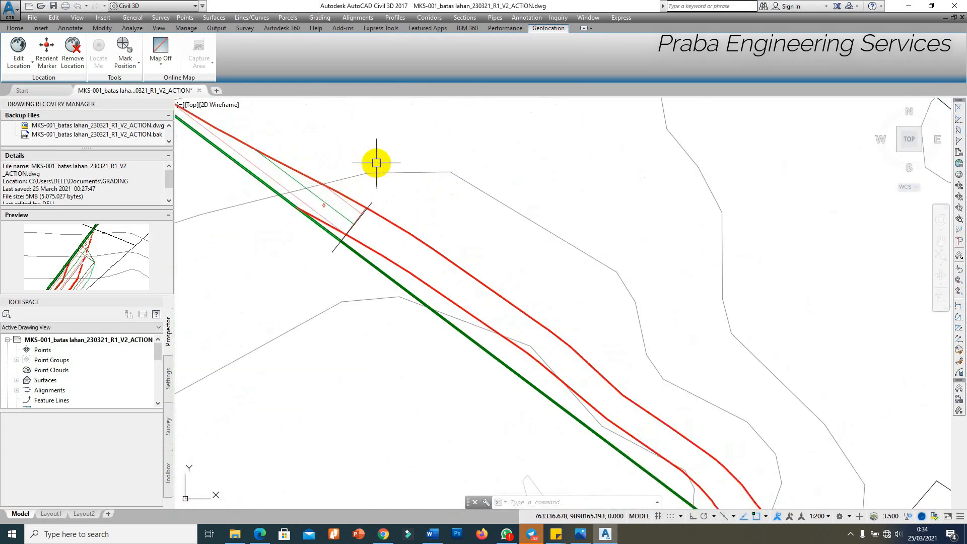
pyautogui.scroll(2, 354, 189)
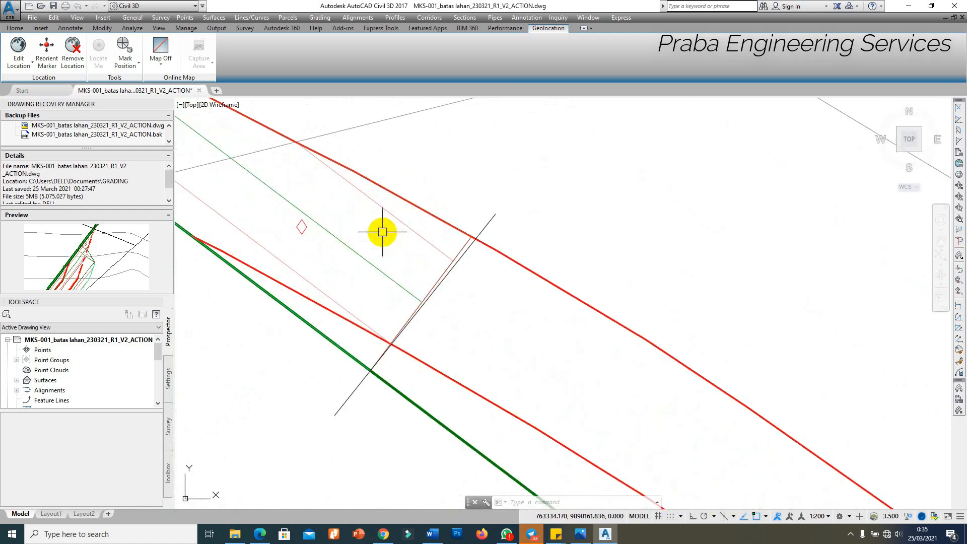
pyautogui.press('Escape')
pyautogui.write('id')
pyautogui.press('Return')
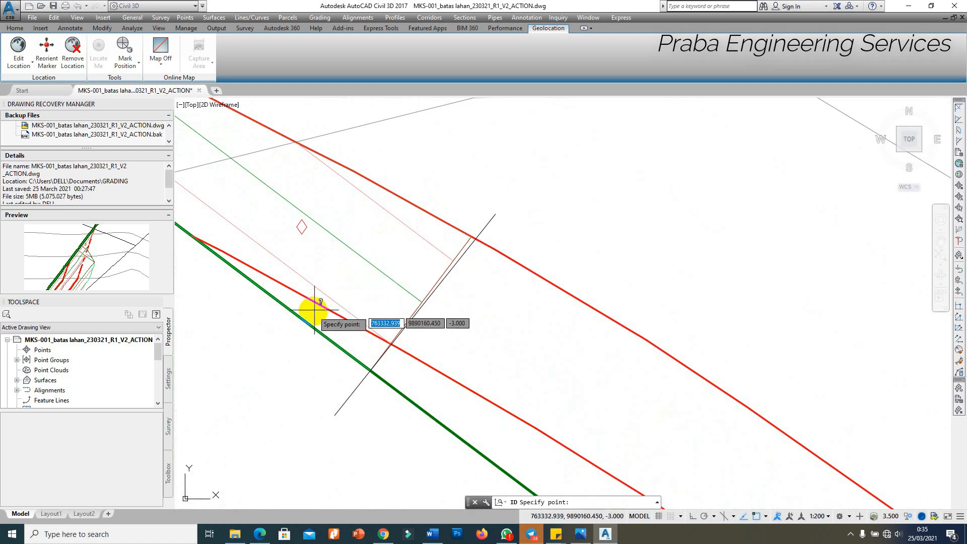
pyautogui.click(303, 313)
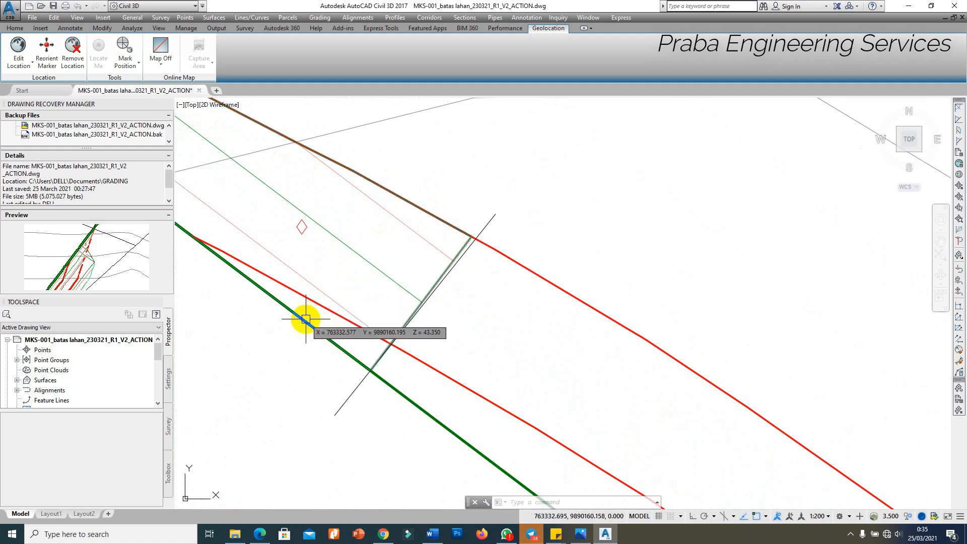
pyautogui.press('Return')
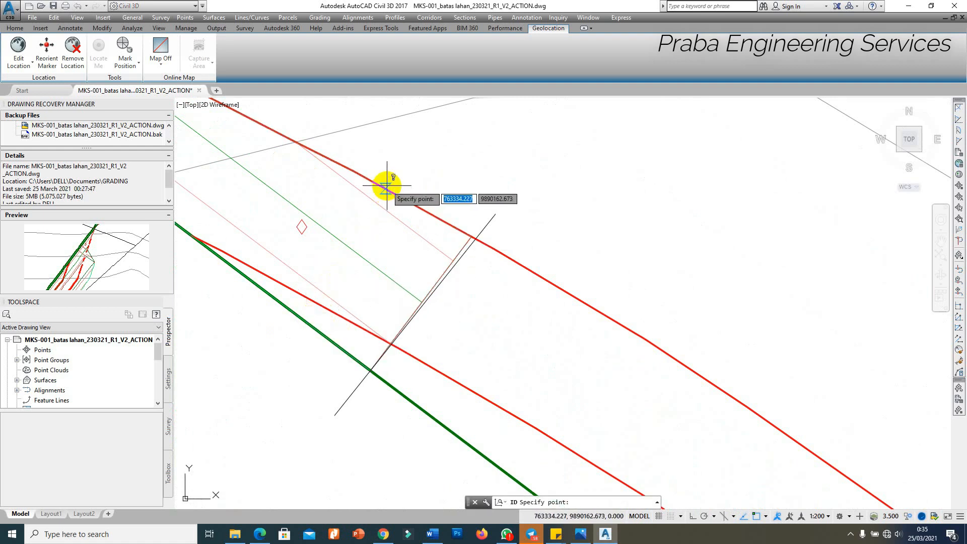
pyautogui.press('Return')
pyautogui.click(378, 203)
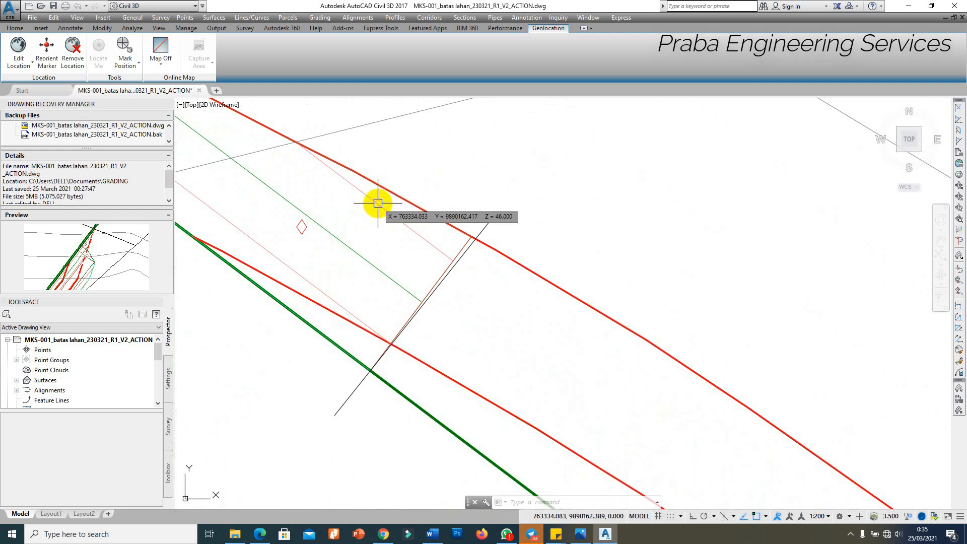
# Start a grading with the Grade to Elevation criterion in group DESIGN PAD_MKS_001 of Site MKS.
pyautogui.scroll(-5, 403, 206)
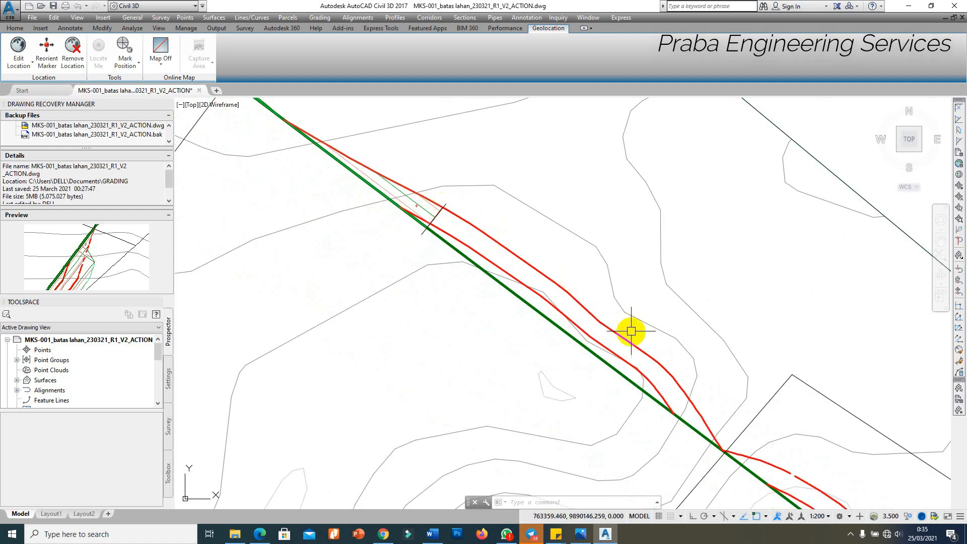
pyautogui.click(328, 19)
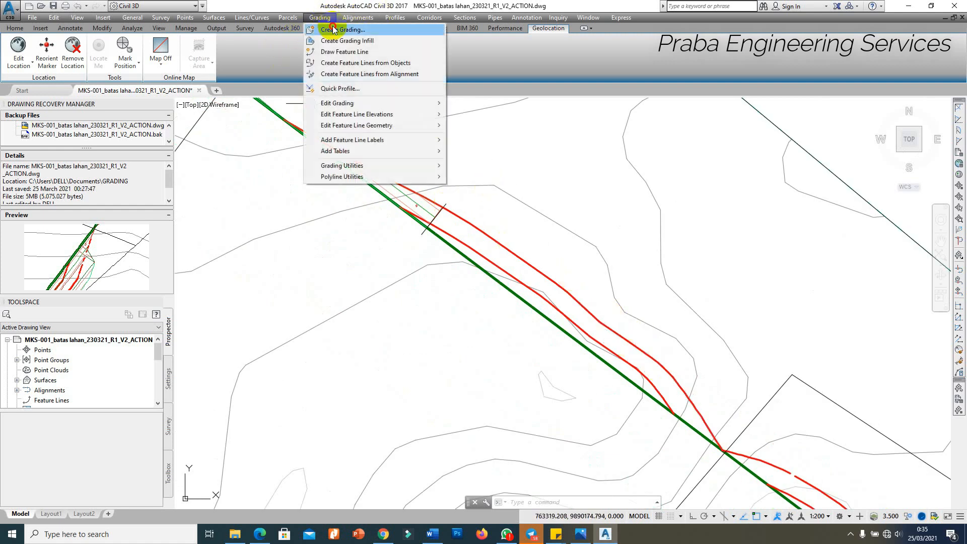
pyautogui.click(332, 28)
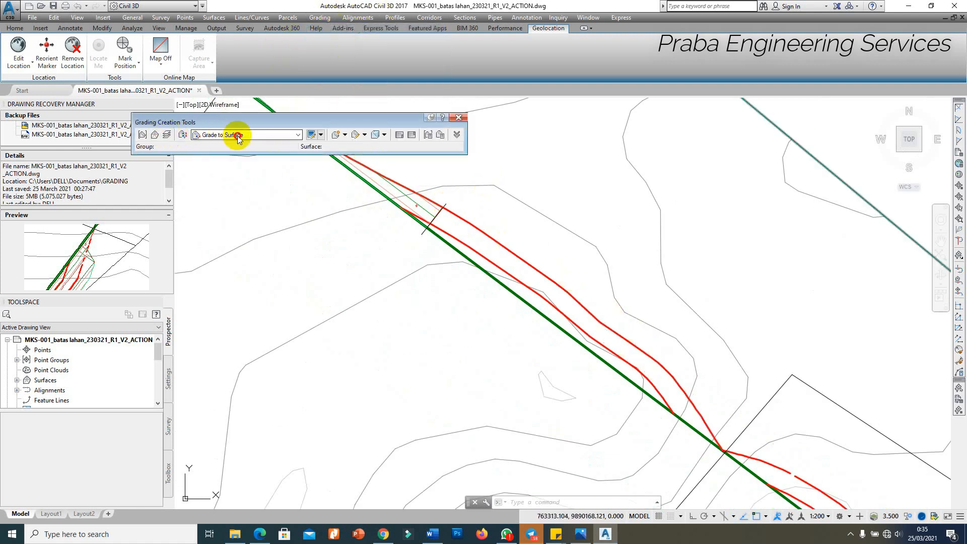
pyautogui.click(238, 136)
pyautogui.click(246, 152)
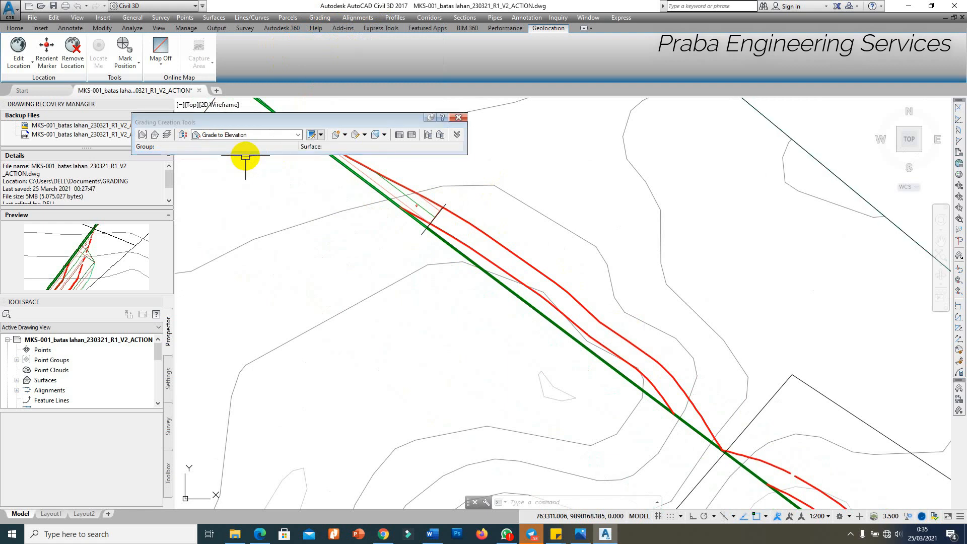
pyautogui.click(345, 134)
pyautogui.click(370, 146)
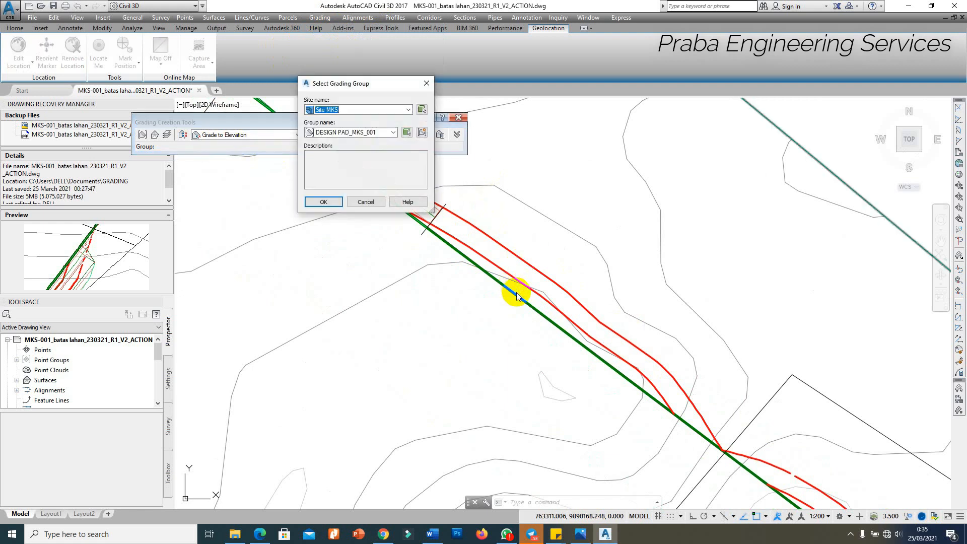
pyautogui.click(325, 202)
# Grade the pad's northeast edge outward from station 0+316.49 m to 0+348.84 m to elevation 46.350 m with 1:1 cut and fill slopes.
pyautogui.click(515, 295)
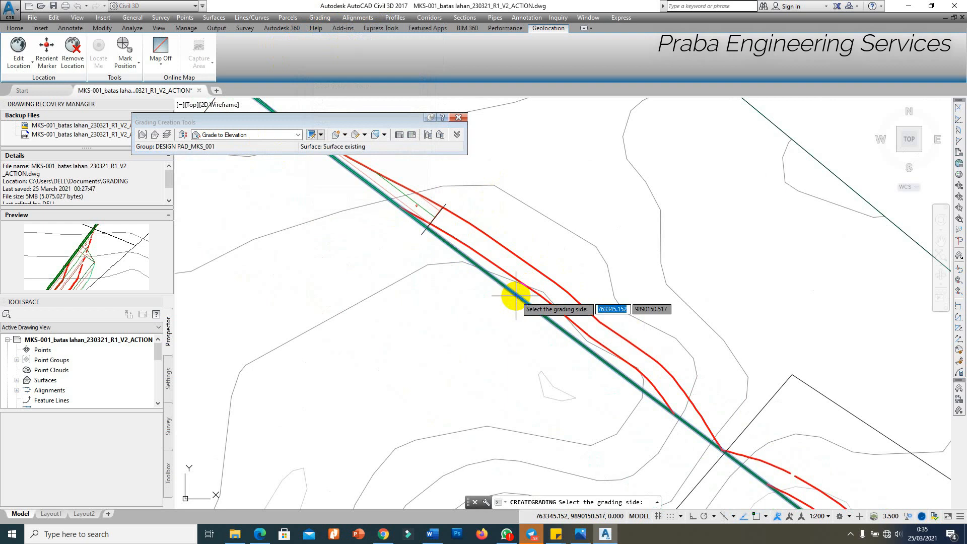
pyautogui.click(510, 277)
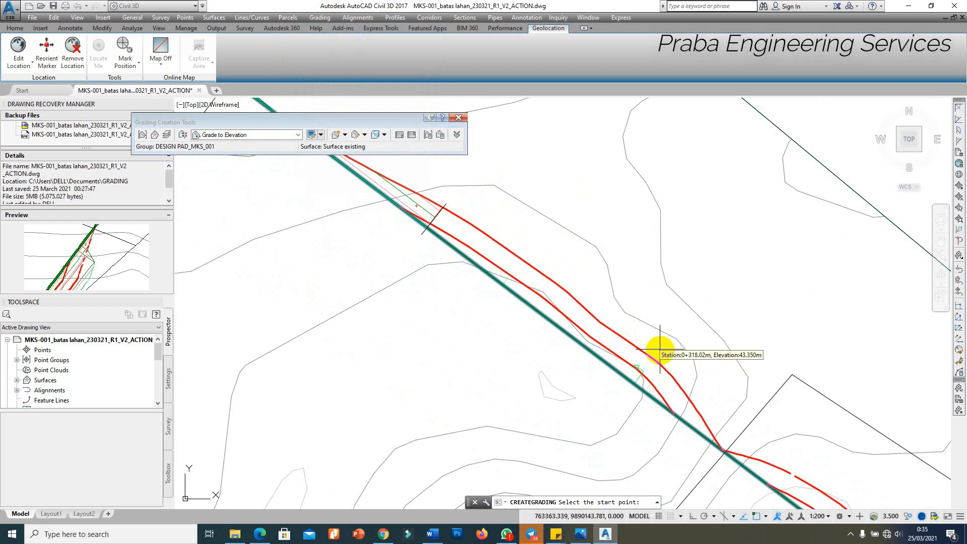
pyautogui.scroll(-4, 637, 313)
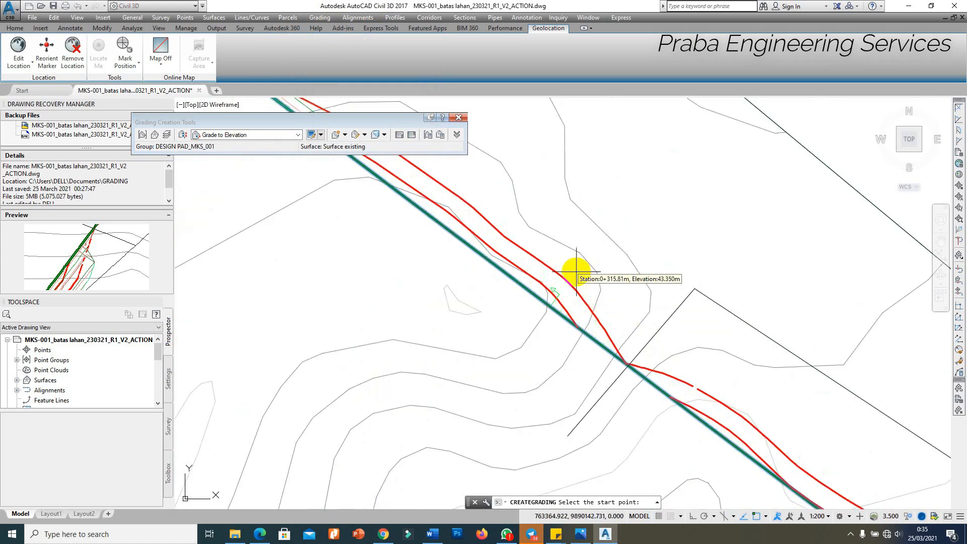
pyautogui.scroll(-2, 573, 268)
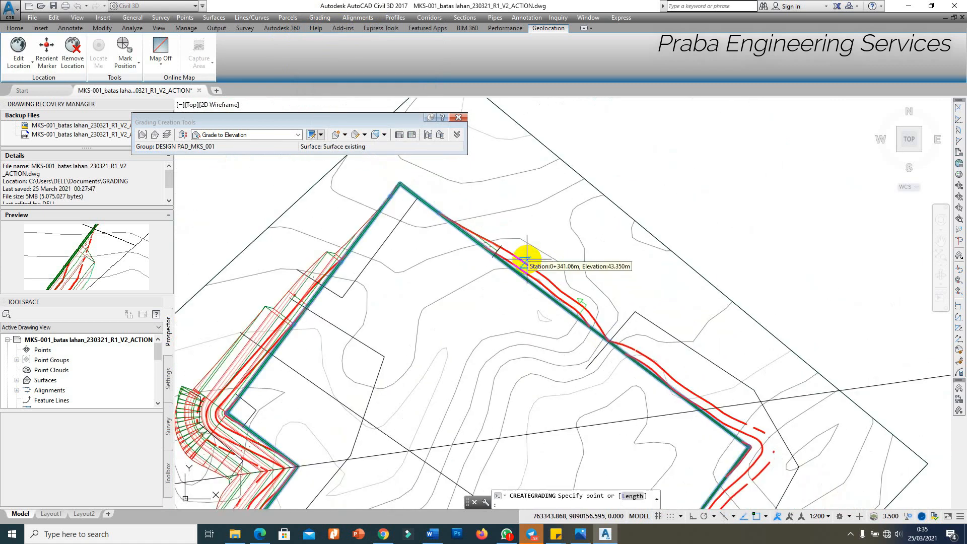
pyautogui.scroll(3, 527, 260)
pyautogui.click(403, 209)
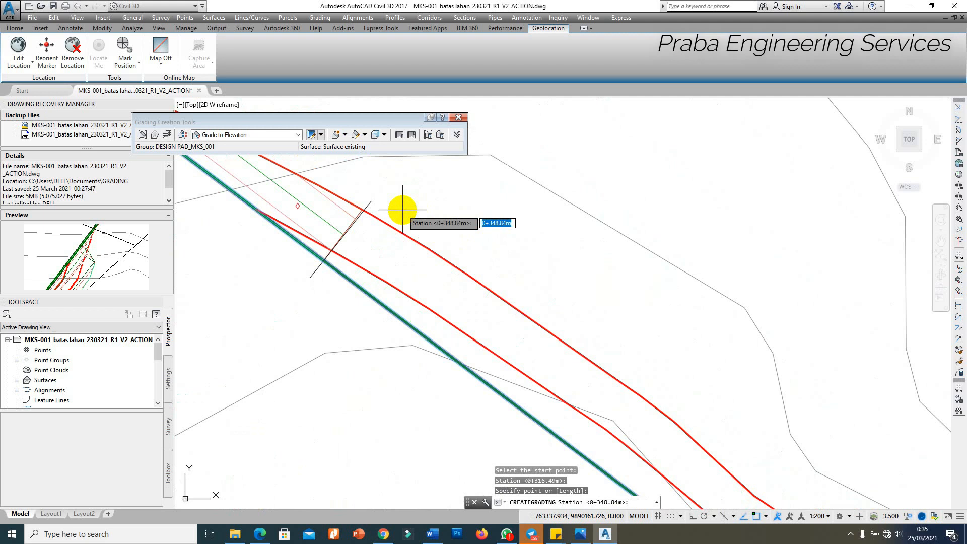
pyautogui.press('Return')
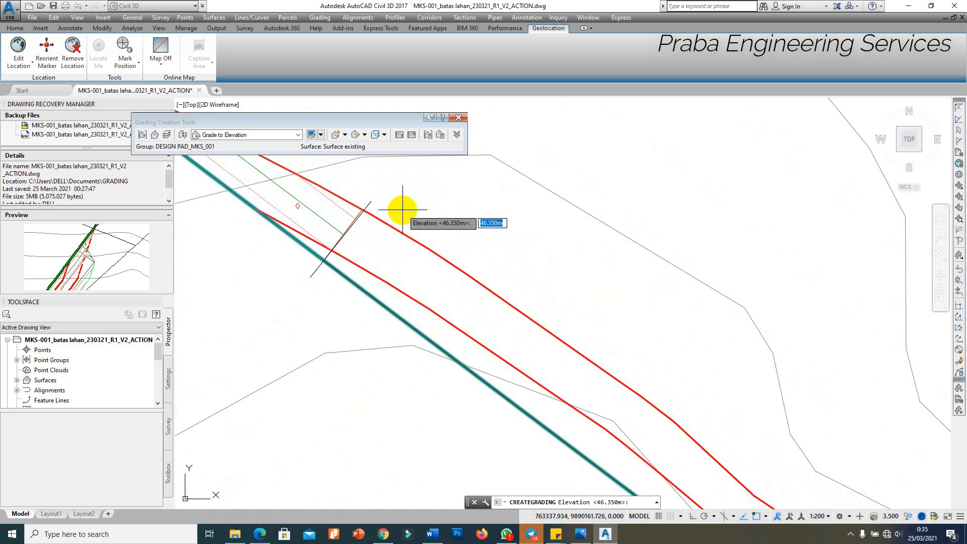
pyautogui.press('Return')
pyautogui.press('Return')
pyautogui.press('Return')
pyautogui.press('Return')
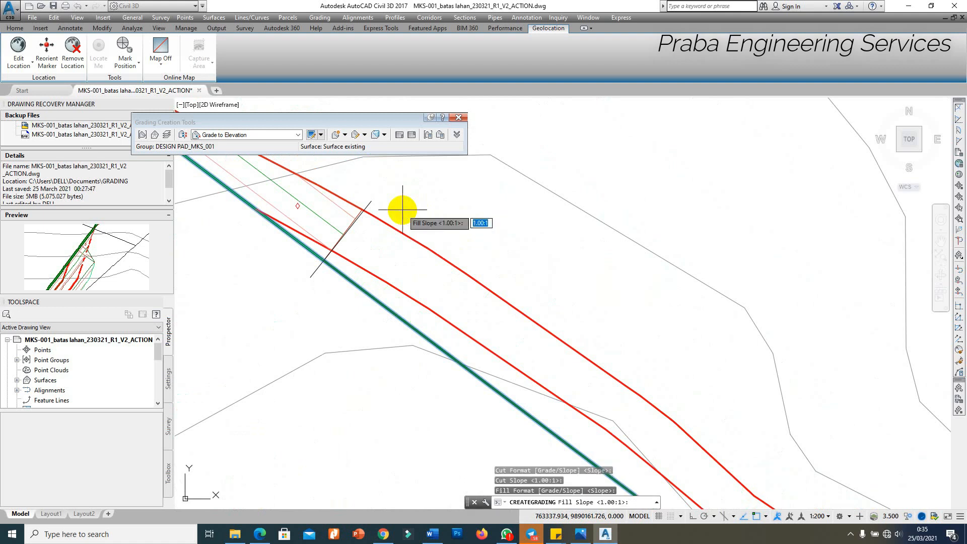
pyautogui.press('Return')
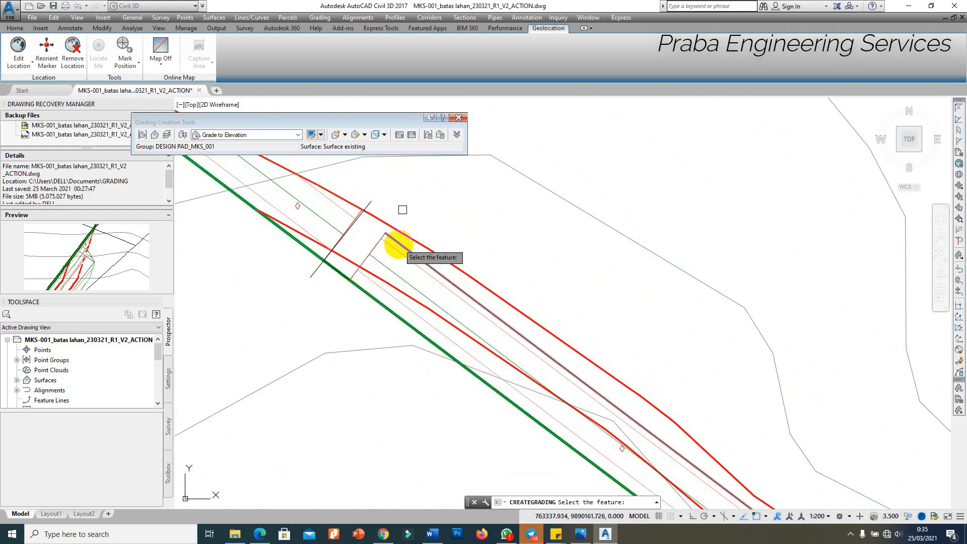
# Grade outward from the new slope's outer edge along its entire length with Grade to Distance, 2.500 m at 0.01% grade.
pyautogui.click(262, 136)
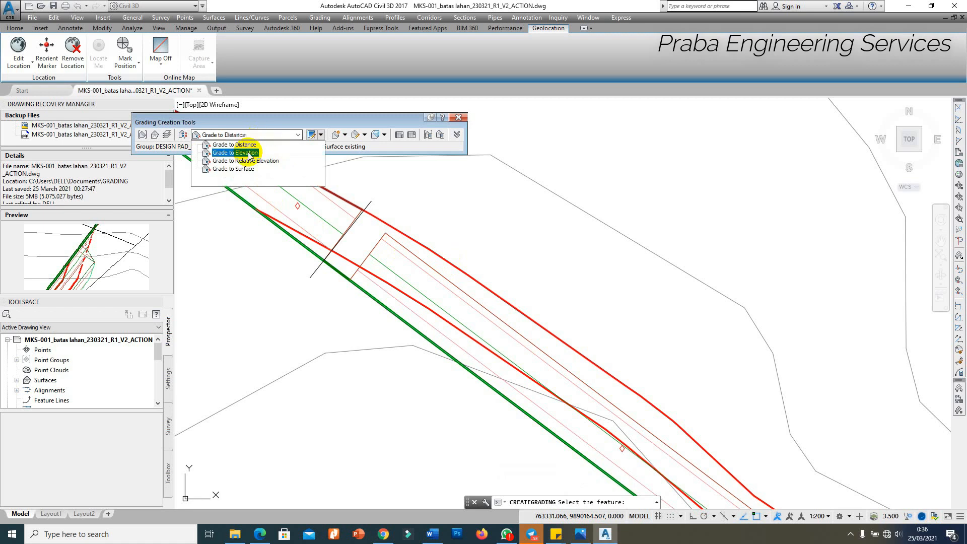
pyautogui.click(246, 145)
pyautogui.click(345, 135)
pyautogui.click(352, 146)
pyautogui.click(420, 256)
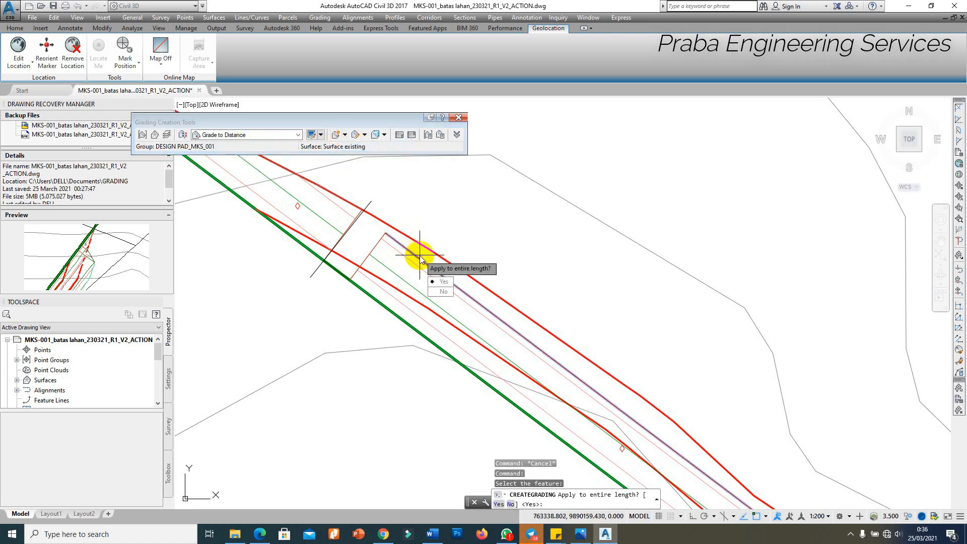
pyautogui.press('Return')
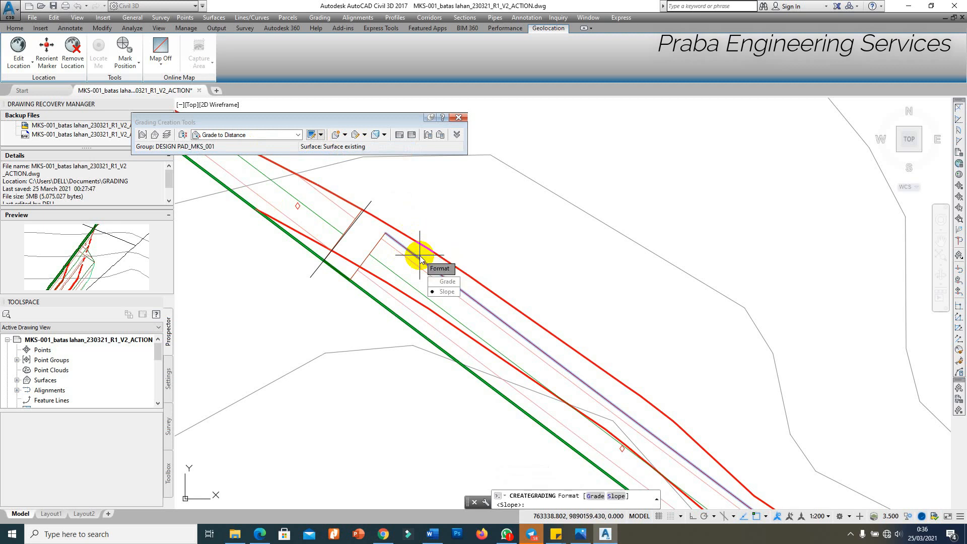
pyautogui.press('Return')
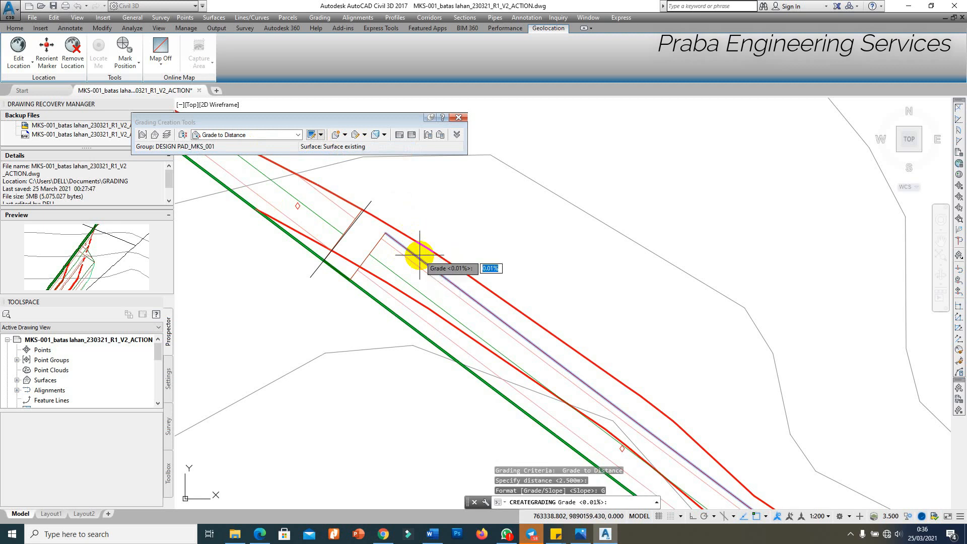
pyautogui.press('Return')
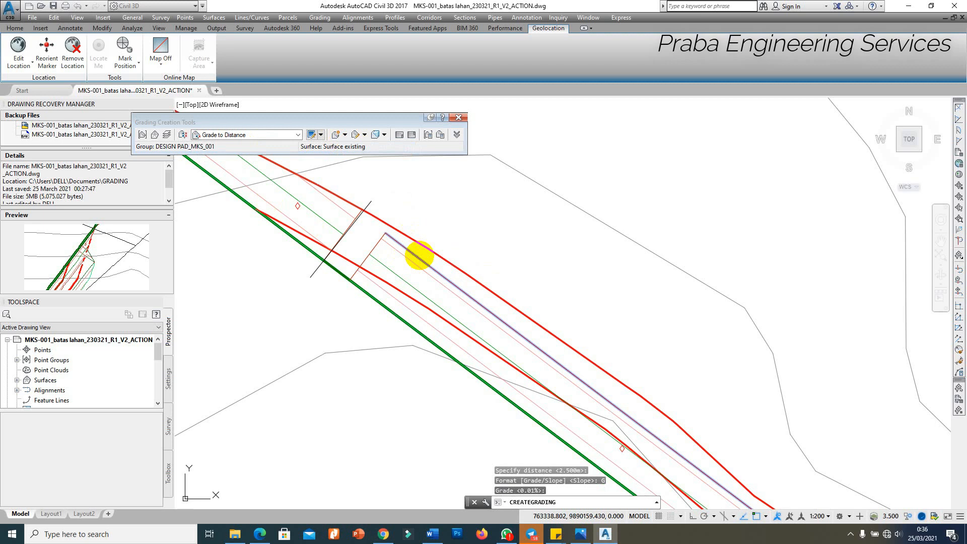
# Grade the entire outer edge of the new bench to Surface existing with 1:1 cut and fill slopes.
pyautogui.click(226, 136)
pyautogui.click(239, 167)
pyautogui.click(345, 135)
pyautogui.click(373, 152)
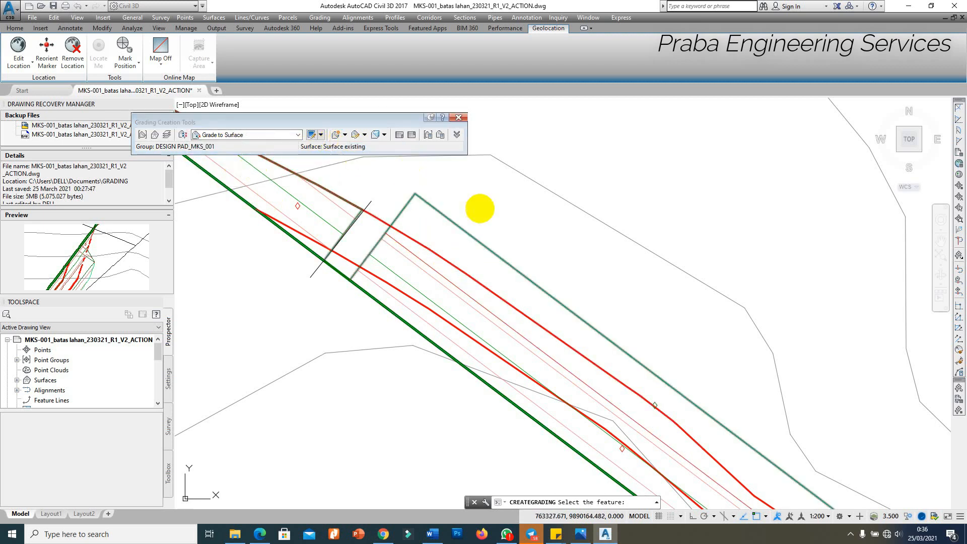
pyautogui.click(477, 241)
pyautogui.press('Return')
pyautogui.press('Return')
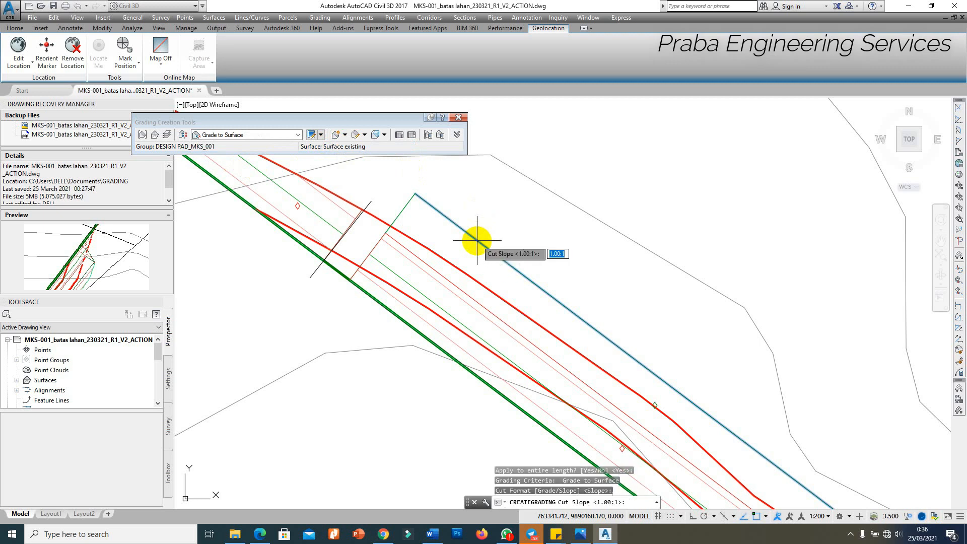
pyautogui.press('Return')
pyautogui.press('Return')
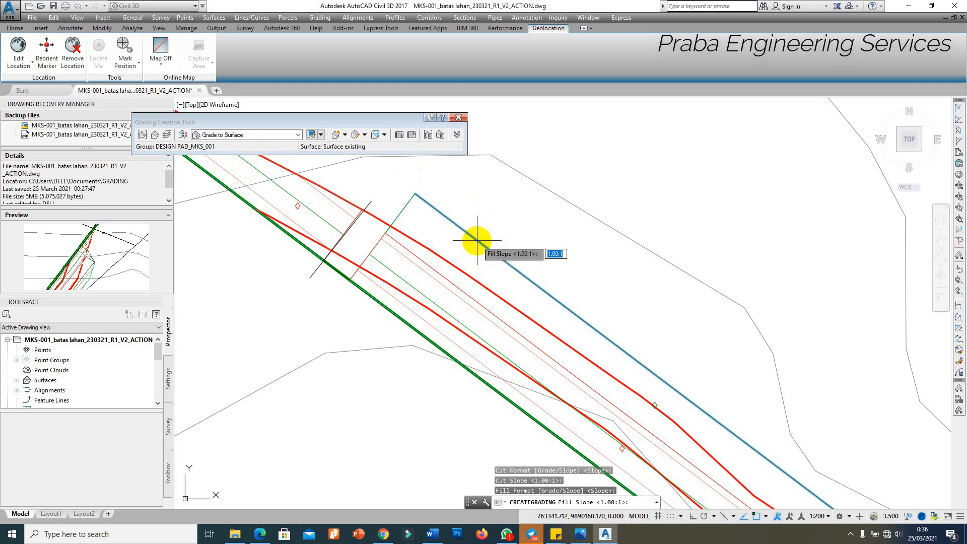
pyautogui.press('Return')
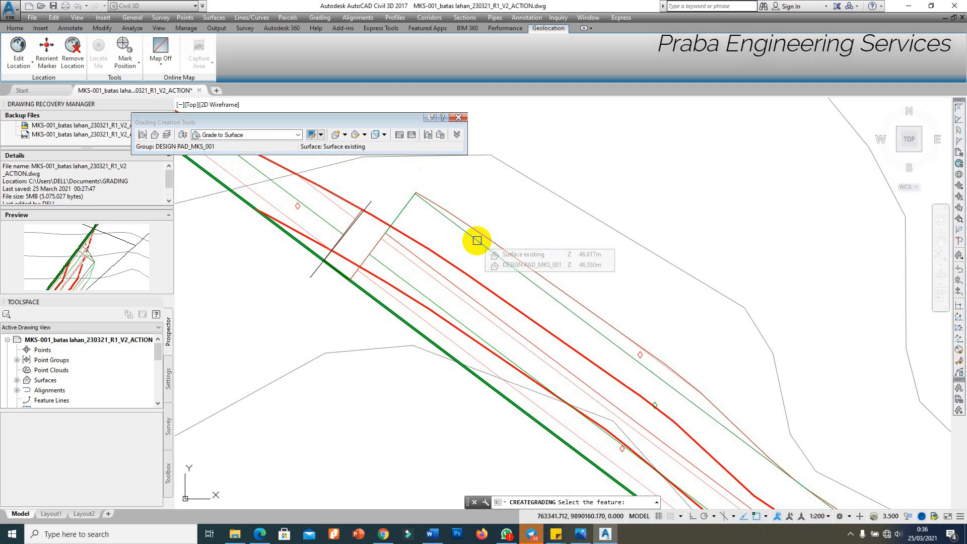
# Open the DESIGN PAD_MKS_001 surface in the Object Viewer and examine the new bench and slopes on the northeast edge.
pyautogui.scroll(-2, 506, 232)
pyautogui.press('Escape')
pyautogui.scroll(3, 558, 279)
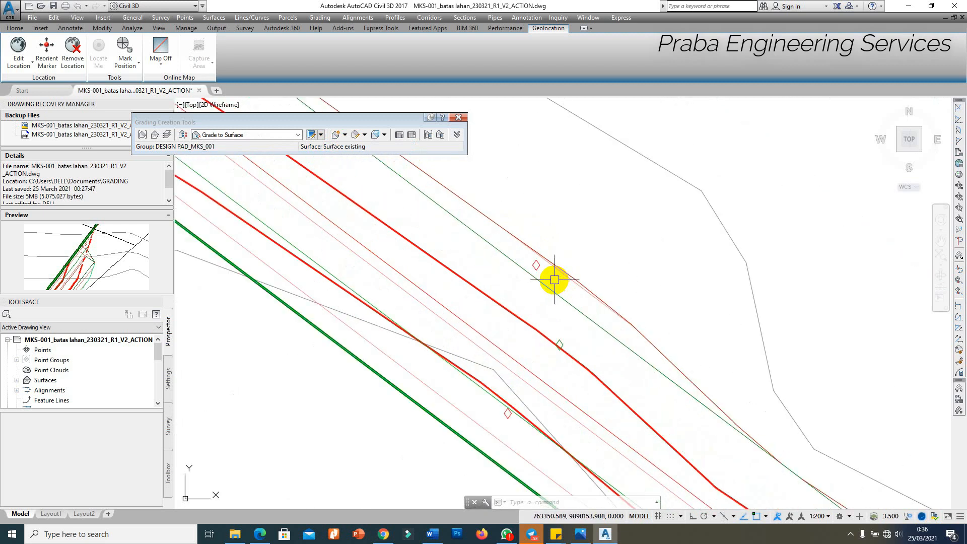
pyautogui.click(475, 347)
pyautogui.scroll(-3, 539, 324)
pyautogui.rightClick(561, 263)
pyautogui.click(589, 400)
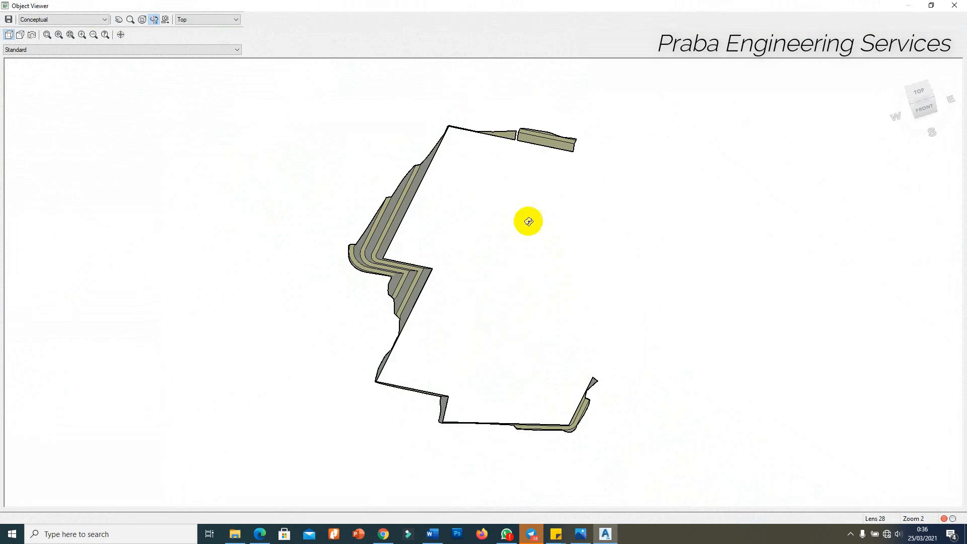
pyautogui.scroll(3, 521, 260)
pyautogui.scroll(-4, 521, 260)
pyautogui.moveTo(484, 224); pyautogui.dragTo(349, 192)
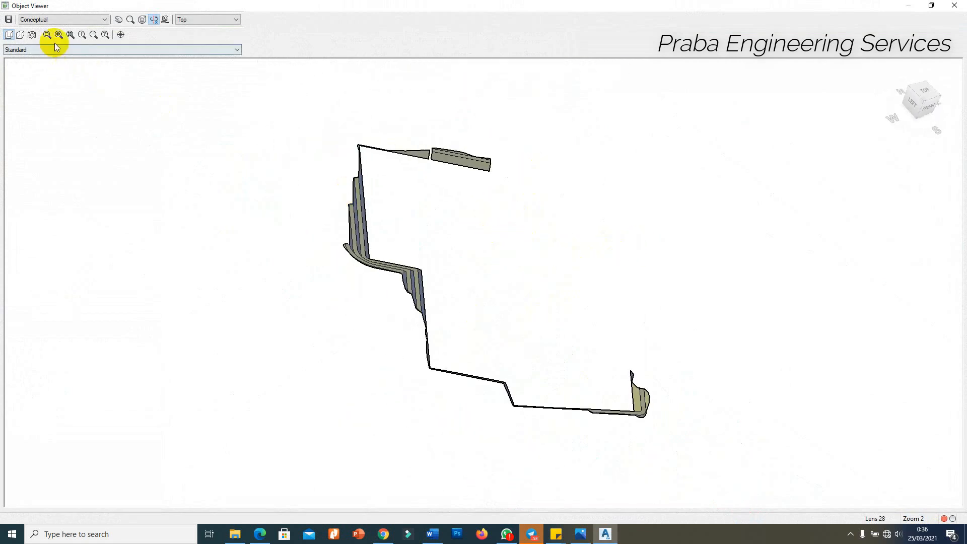
pyautogui.moveTo(512, 176); pyautogui.dragTo(480, 211)
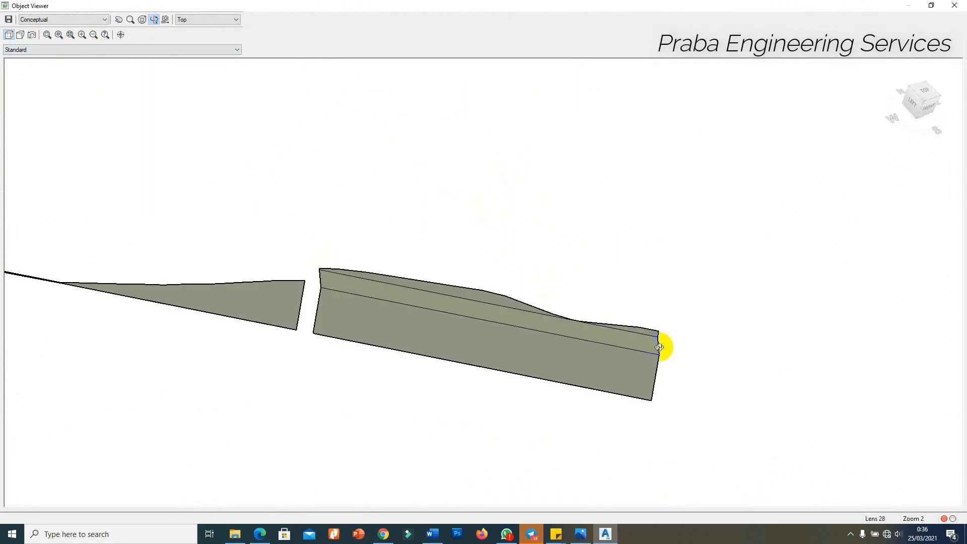
pyautogui.press('Escape')
pyautogui.press('Escape')
pyautogui.scroll(-4, 617, 312)
pyautogui.scroll(8, 501, 252)
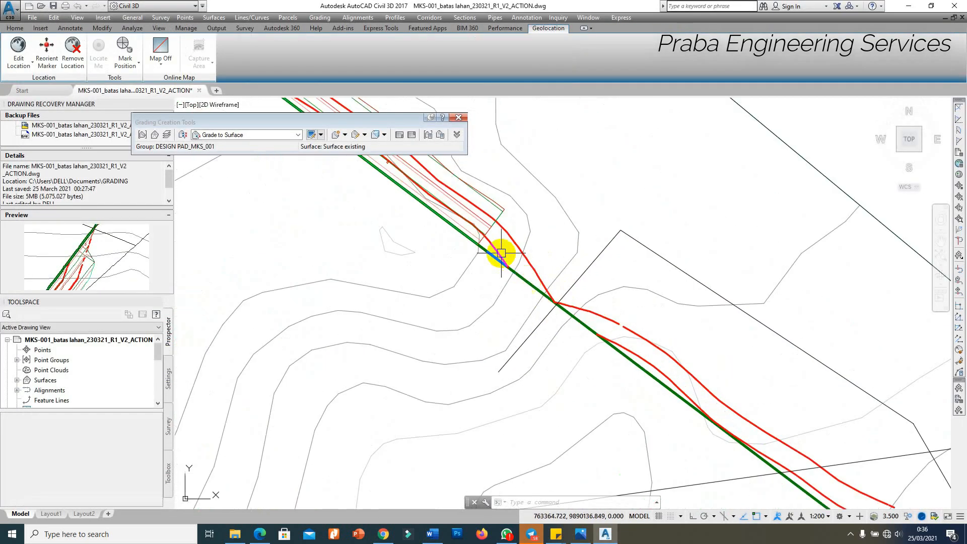
pyautogui.click(489, 267)
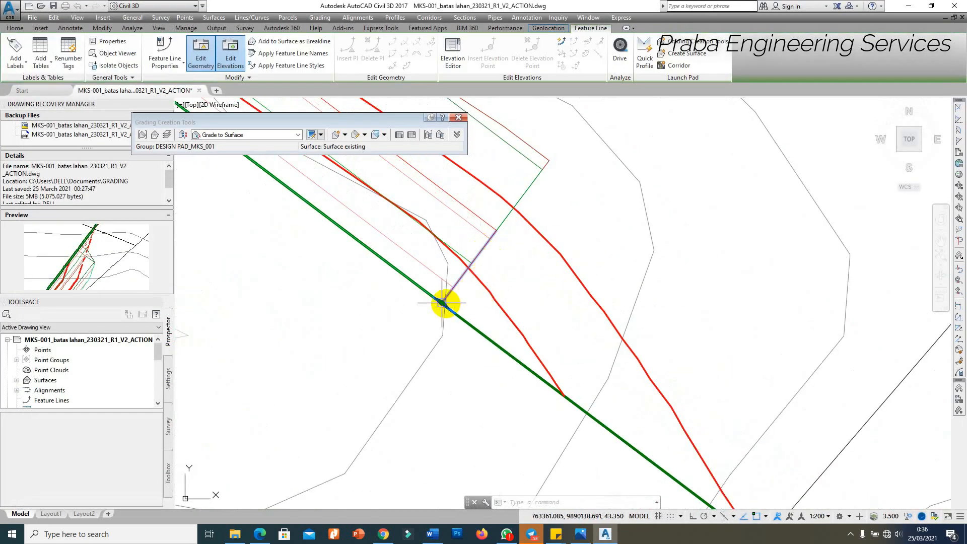
pyautogui.scroll(-2, 511, 259)
pyautogui.press('Escape')
pyautogui.click(346, 136)
pyautogui.click(362, 150)
pyautogui.click(503, 298)
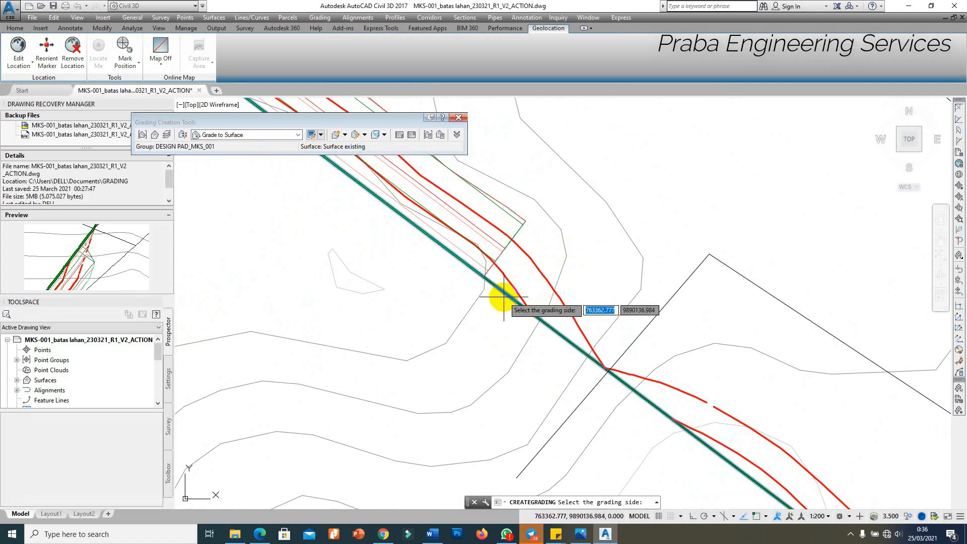
pyautogui.click(599, 215)
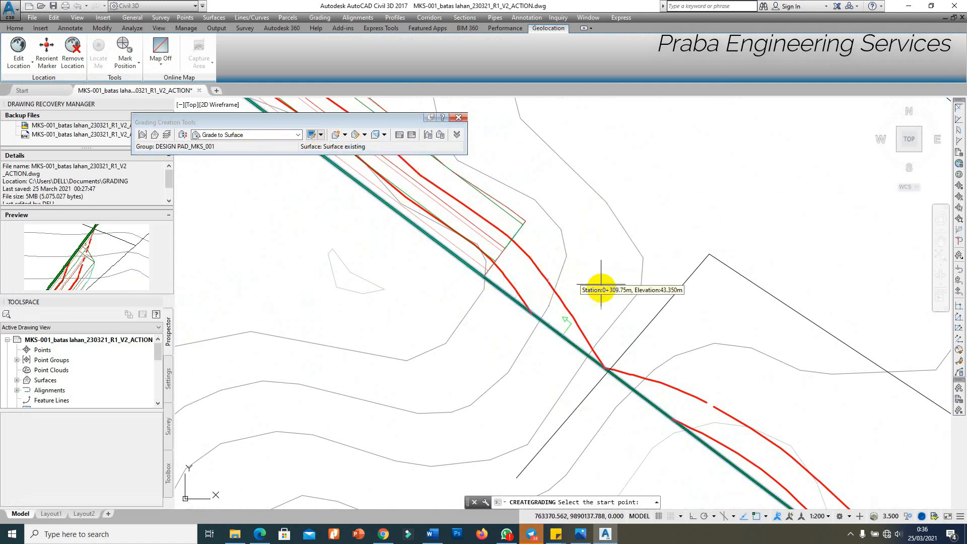
pyautogui.scroll(1, 625, 297)
pyautogui.scroll(2, 655, 317)
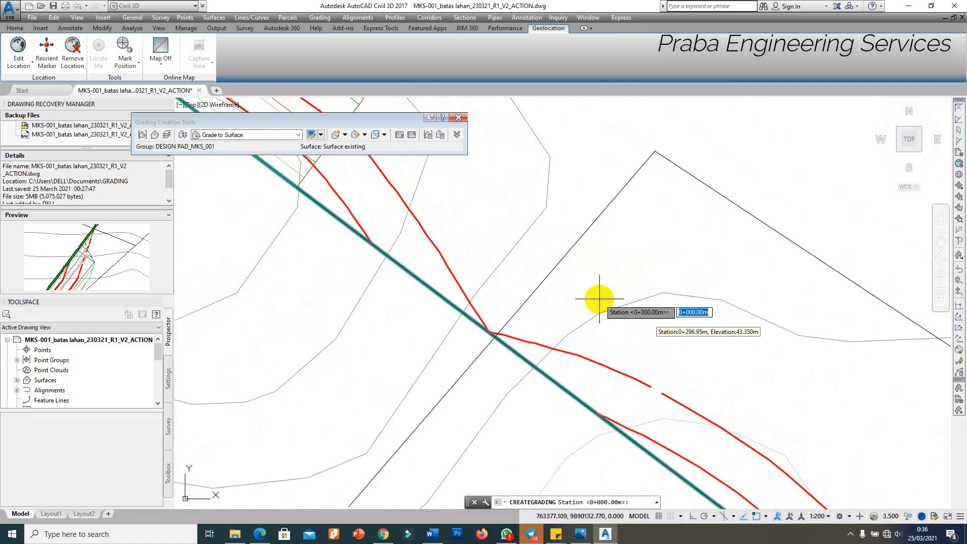
pyautogui.press('Return')
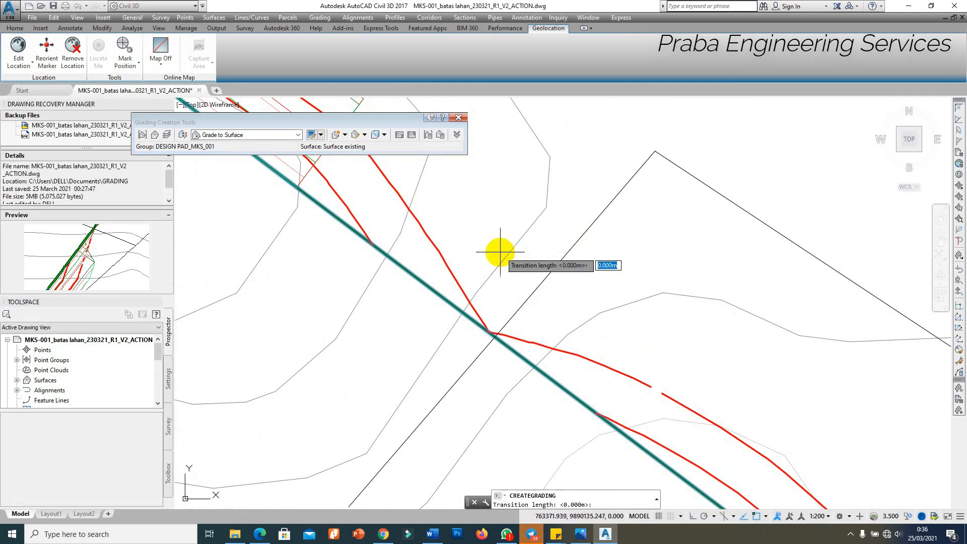
pyautogui.press('Return')
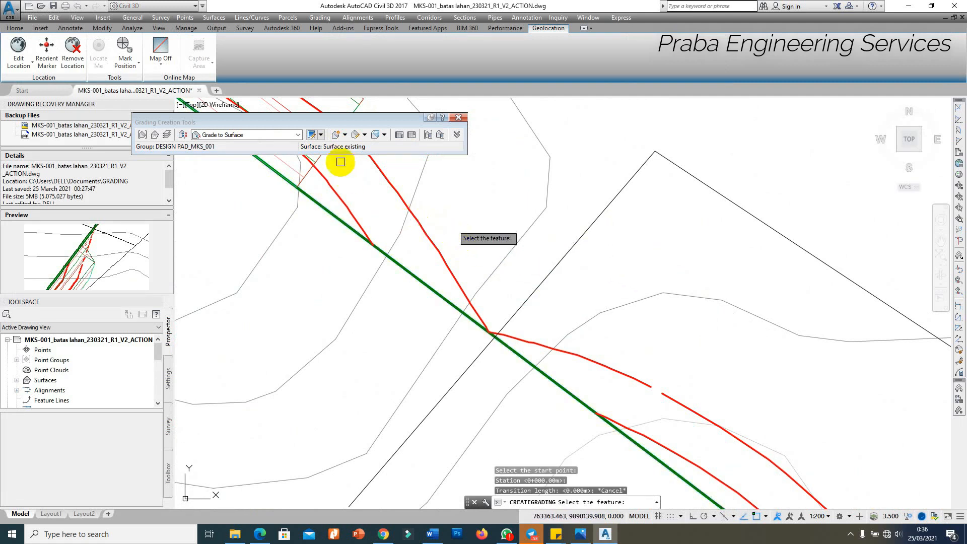
# Grade the pad's northeast edge outward to Surface existing from station 0+297.41 m to 0+315.13 m.
pyautogui.click(345, 136)
pyautogui.click(353, 151)
pyautogui.click(557, 389)
pyautogui.click(619, 287)
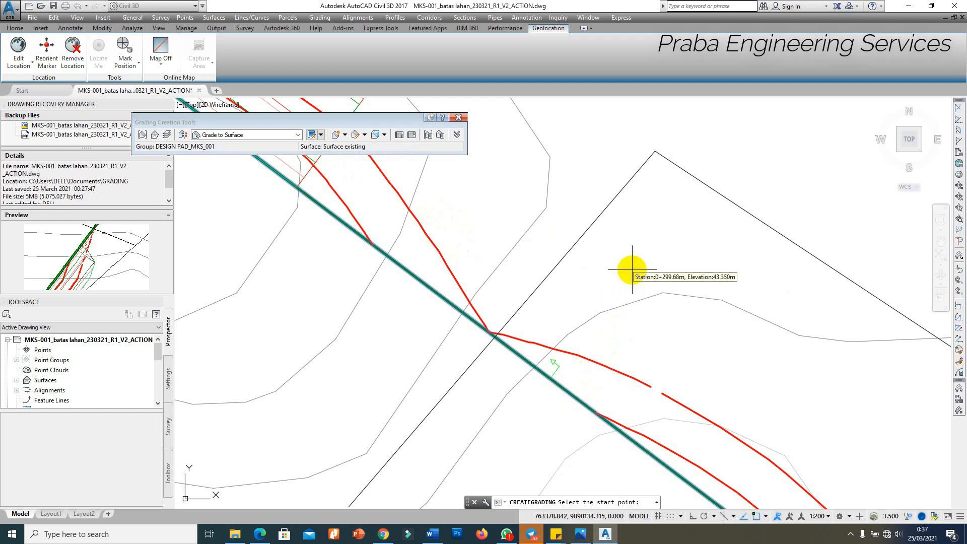
pyautogui.click(584, 405)
pyautogui.press('Return')
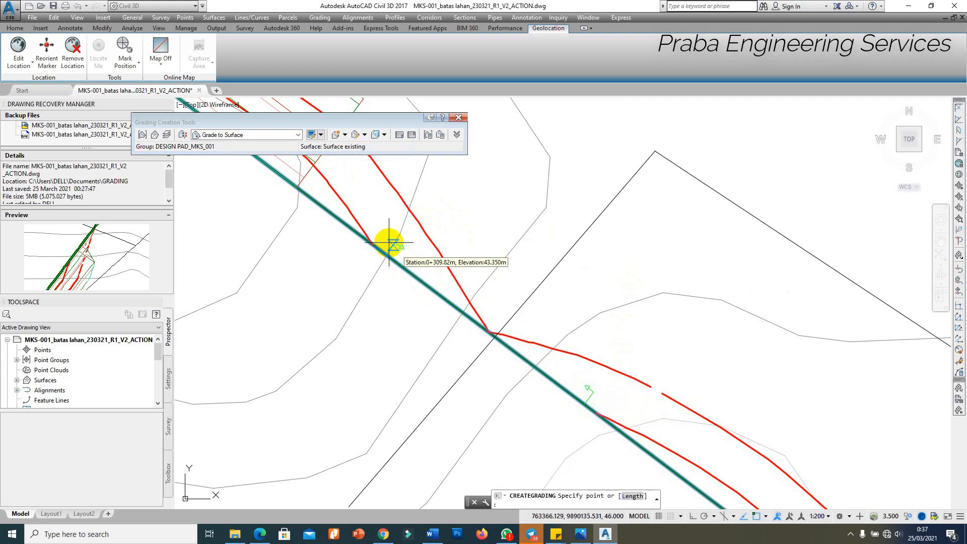
pyautogui.click(319, 199)
pyautogui.press('Return')
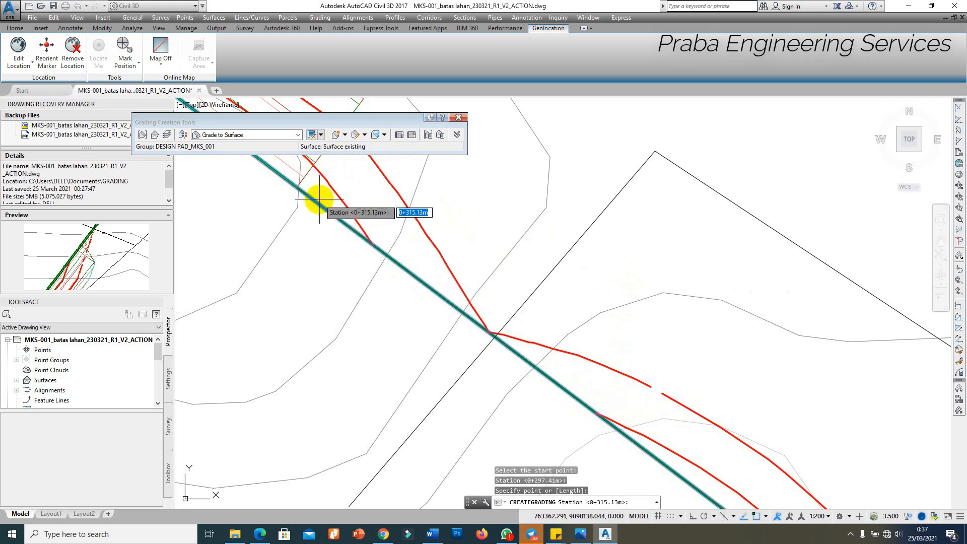
pyautogui.press('Return')
pyautogui.press('Return')
pyautogui.press('Return')
pyautogui.press('Return')
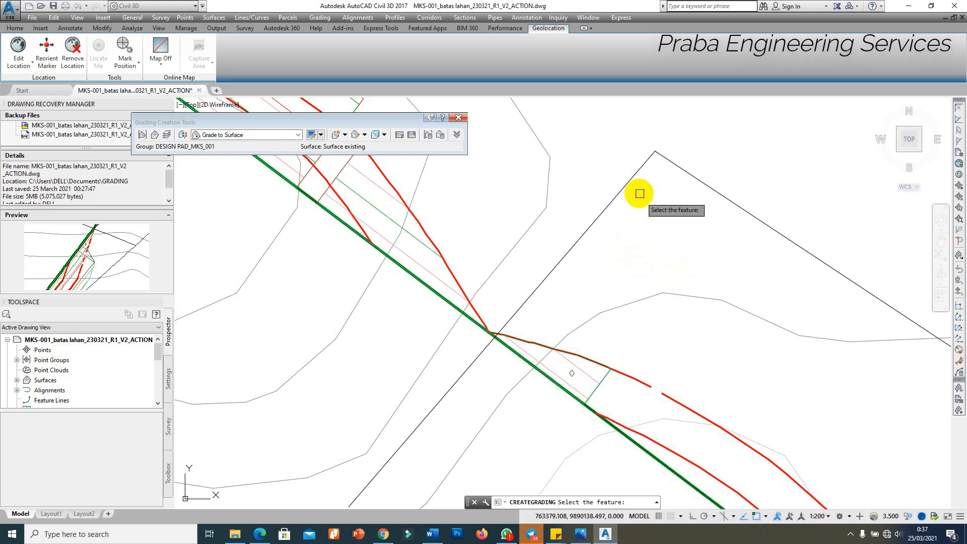
# View the DESIGN PAD_MKS_001 surface in the Object Viewer and inspect the gap between the benched slope and the adjoining slope.
pyautogui.scroll(-3, 631, 227)
pyautogui.press('Escape')
pyautogui.scroll(2, 563, 232)
pyautogui.click(566, 225)
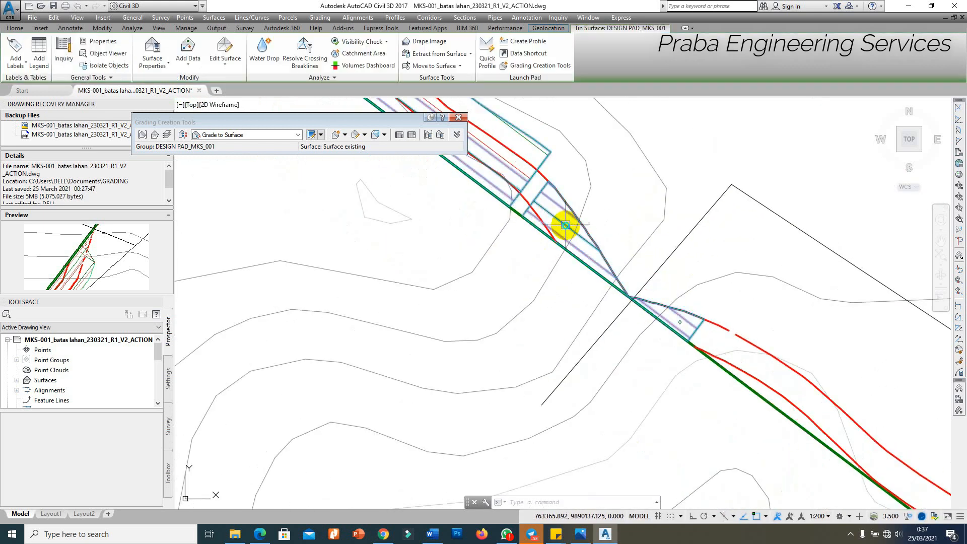
pyautogui.rightClick(566, 225)
pyautogui.click(606, 363)
pyautogui.moveTo(606, 361); pyautogui.dragTo(588, 282)
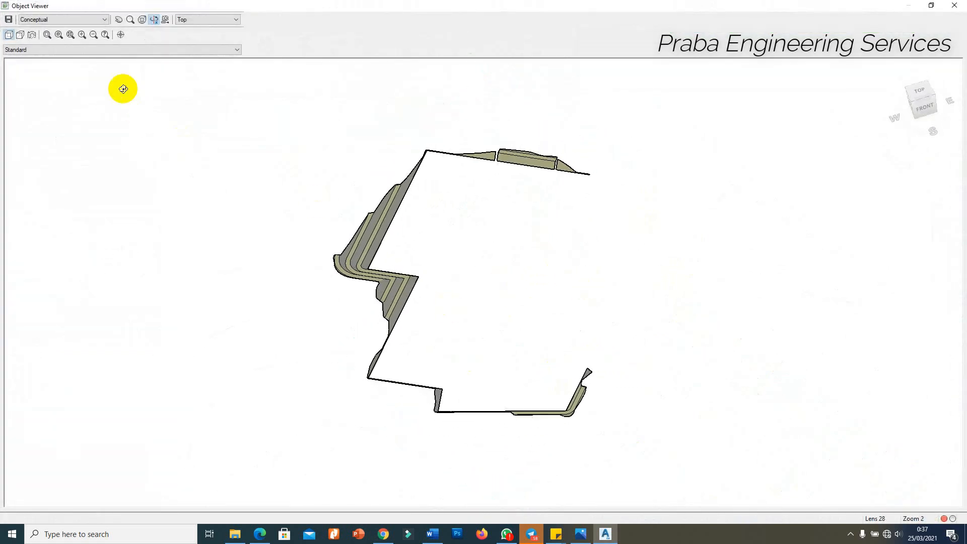
pyautogui.click(583, 185)
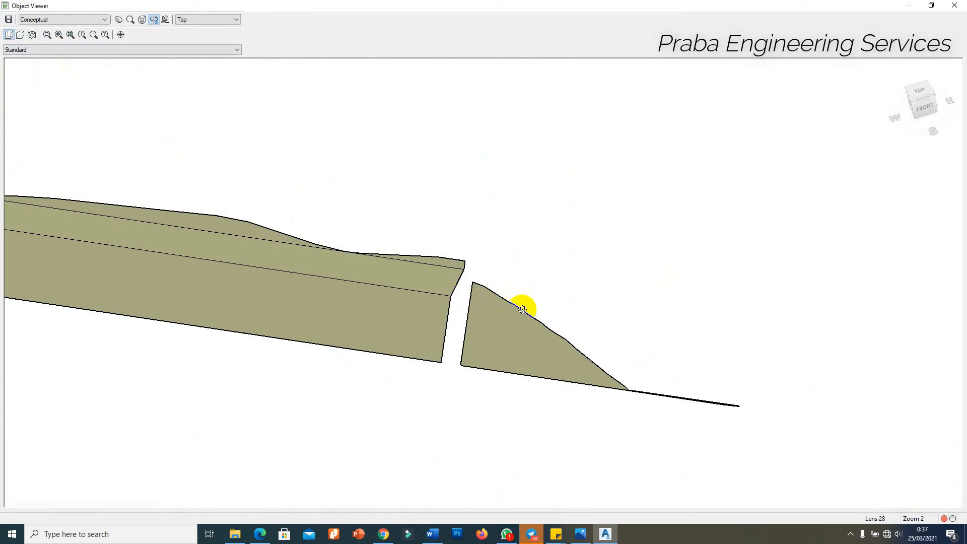
pyautogui.press('Escape')
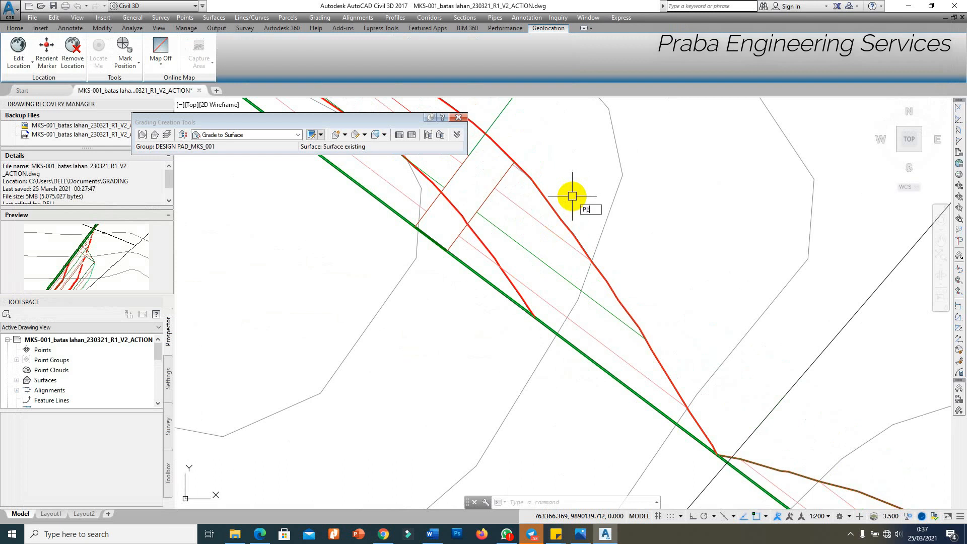
# Draw a straight polyline across the newest northeast slope, crossing its outer daylight line and the pad edge.
pyautogui.press('Return')
pyautogui.click(588, 208)
pyautogui.click(499, 342)
pyautogui.press('Escape')
pyautogui.scroll(1, 536, 298)
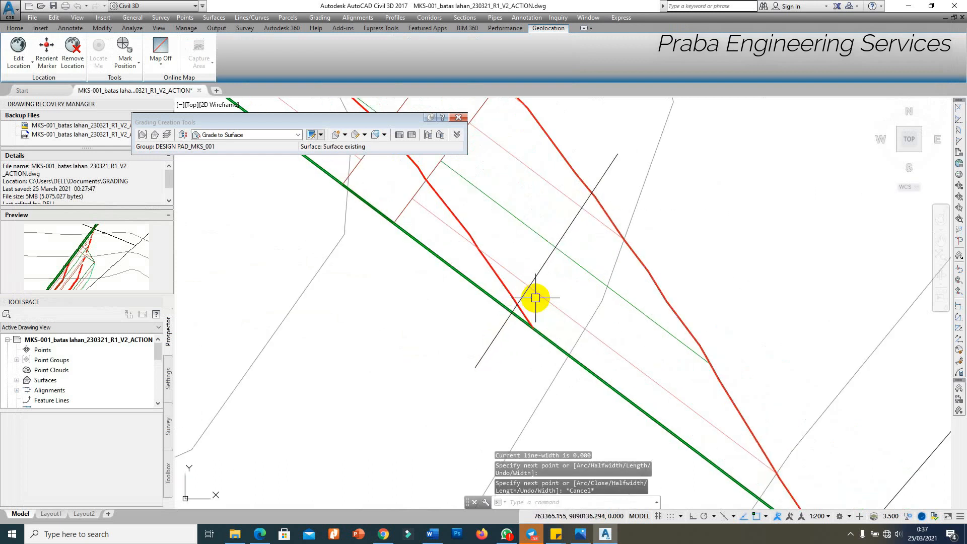
# Query the point elevations of the pad edge and of the slope's outer contour next to the crossing polyline.
pyautogui.scroll(1, 540, 298)
pyautogui.scroll(1, 509, 322)
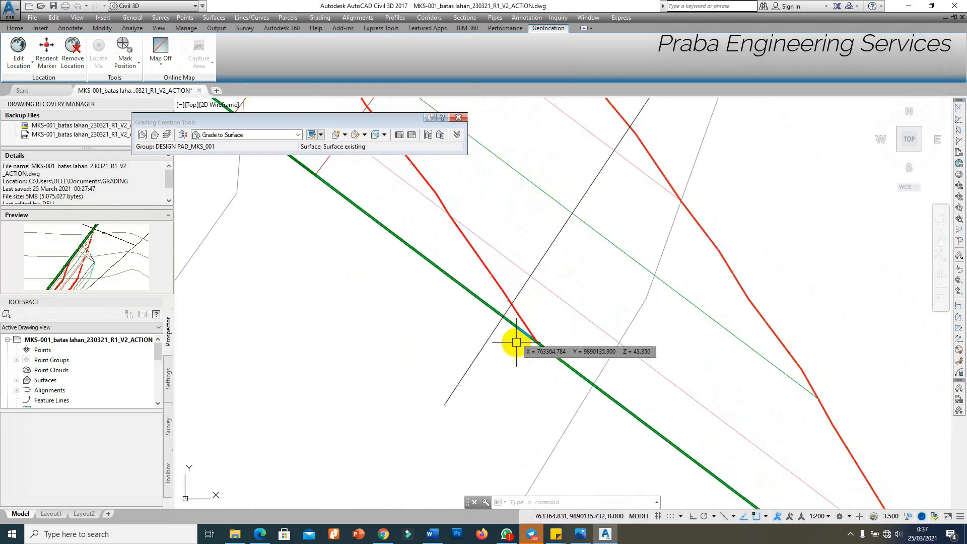
pyautogui.scroll(-1, 517, 342)
pyautogui.scroll(3, 579, 227)
pyautogui.press('Return')
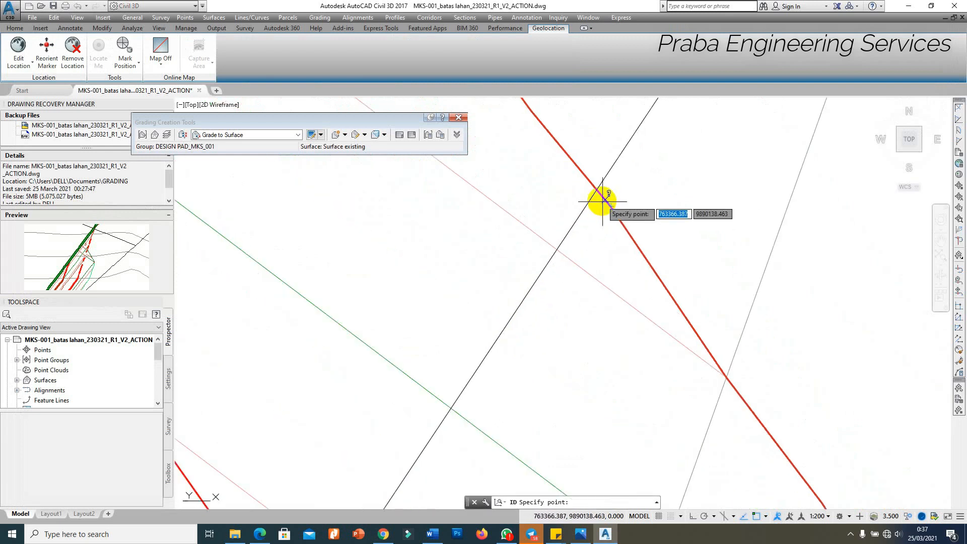
pyautogui.click(554, 293)
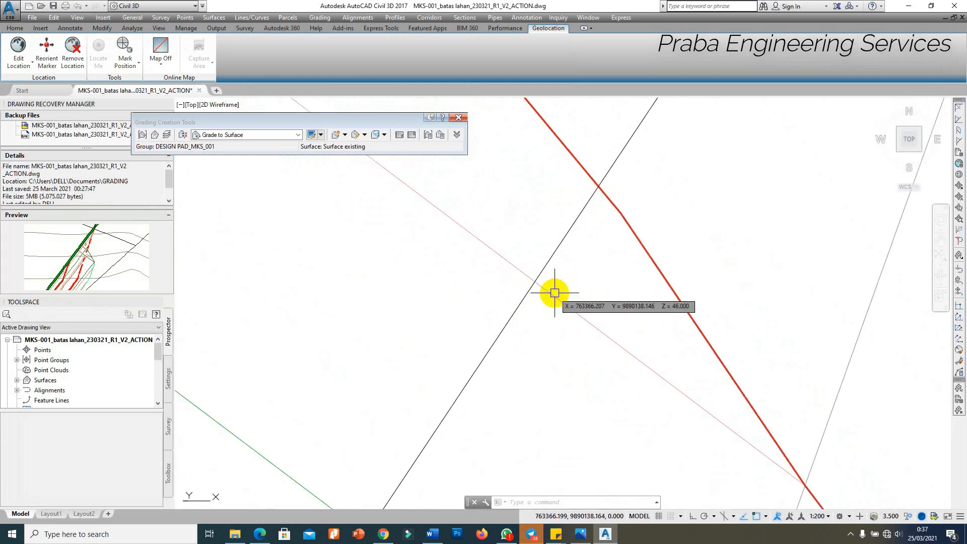
# Stretch the northwest end of the newest northeast slope along the pad edge to the crossing polyline.
pyautogui.scroll(-4, 600, 282)
pyautogui.click(559, 267)
pyautogui.scroll(-2, 553, 301)
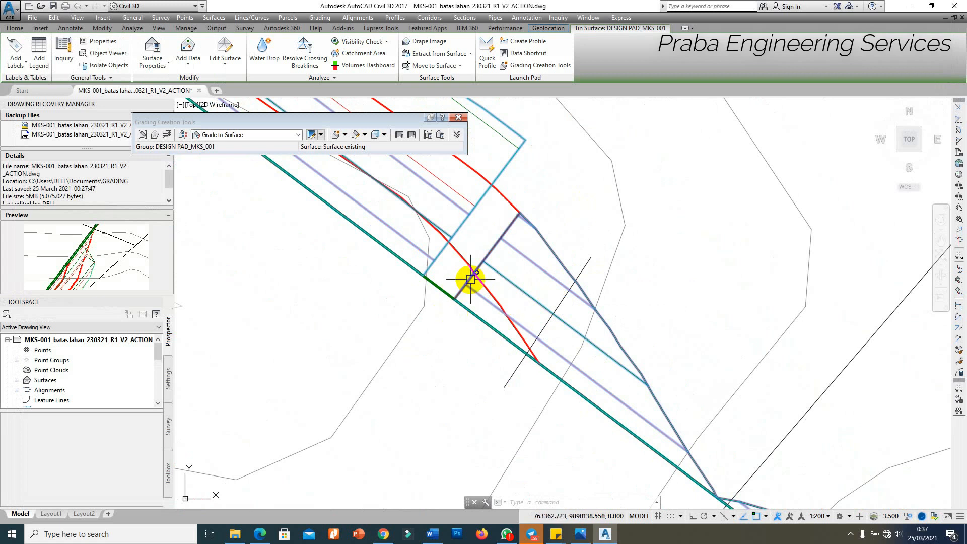
pyautogui.scroll(3, 471, 279)
pyautogui.press('Escape')
pyautogui.click(454, 297)
pyautogui.click(447, 306)
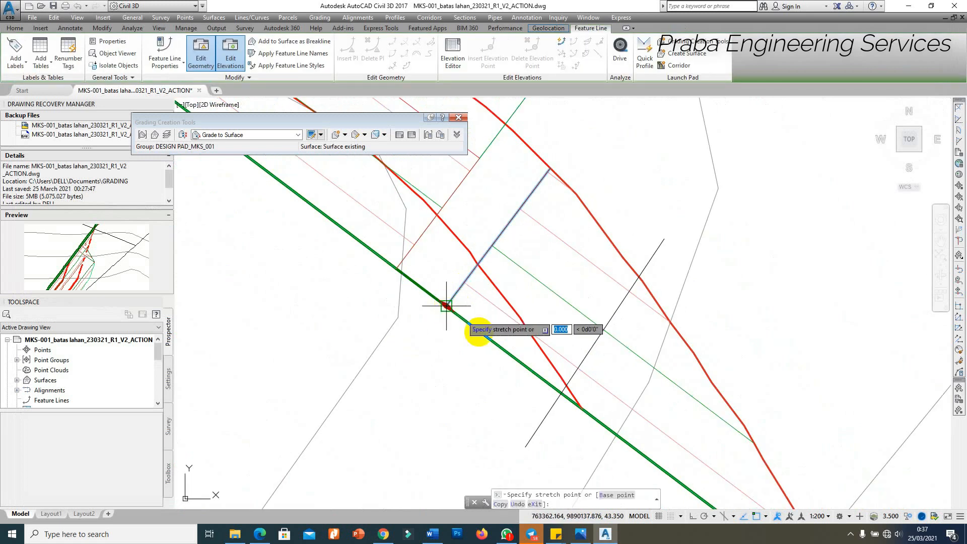
pyautogui.scroll(3, 557, 388)
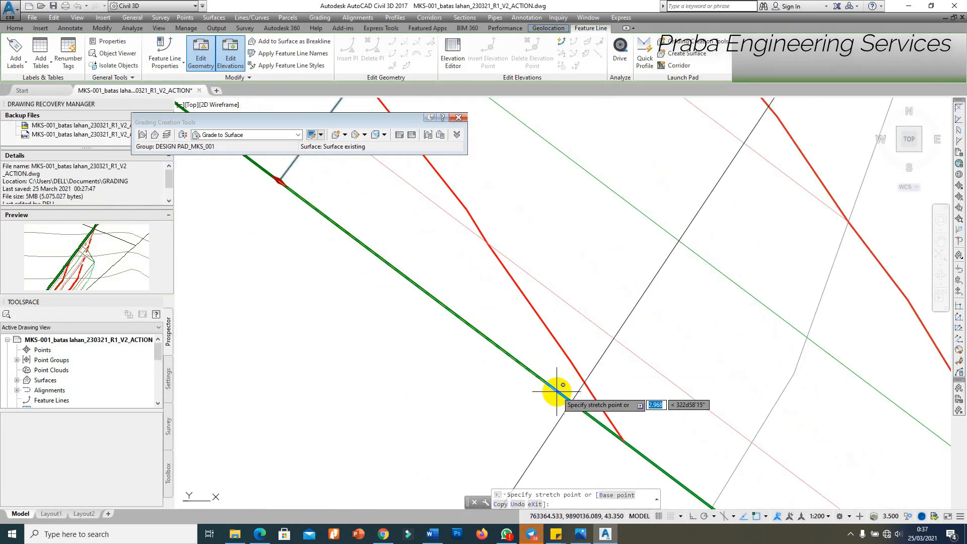
pyautogui.click(557, 389)
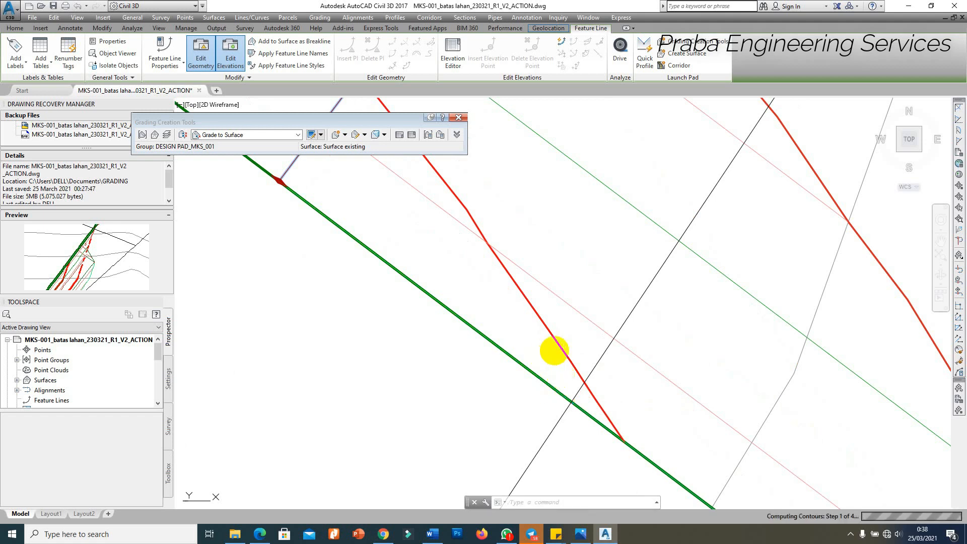
pyautogui.press('Escape')
pyautogui.scroll(2, 487, 276)
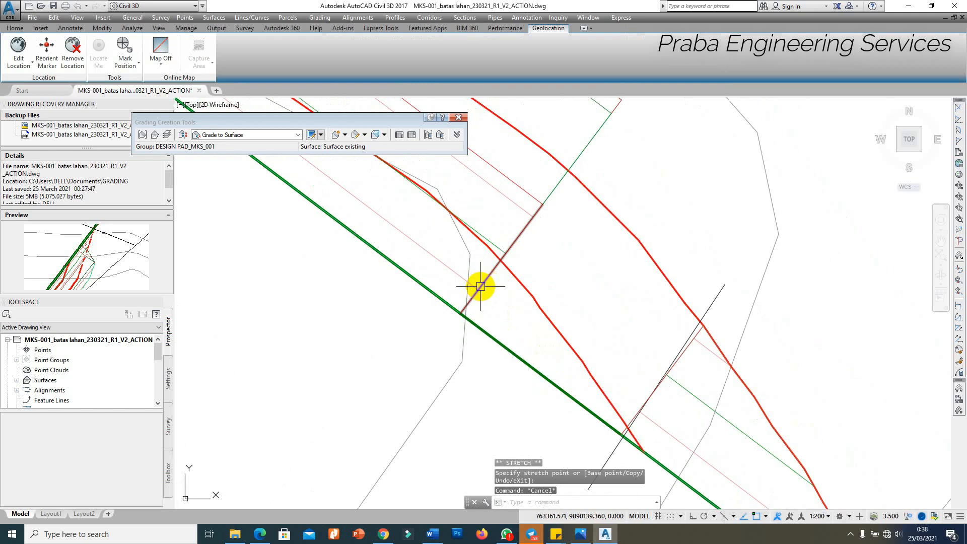
# Stretch the benched slope's southeast end along the pad edge toward the adjoining slope, leaving only a narrow gap.
pyautogui.click(474, 297)
pyautogui.scroll(2, 466, 315)
pyautogui.click(456, 315)
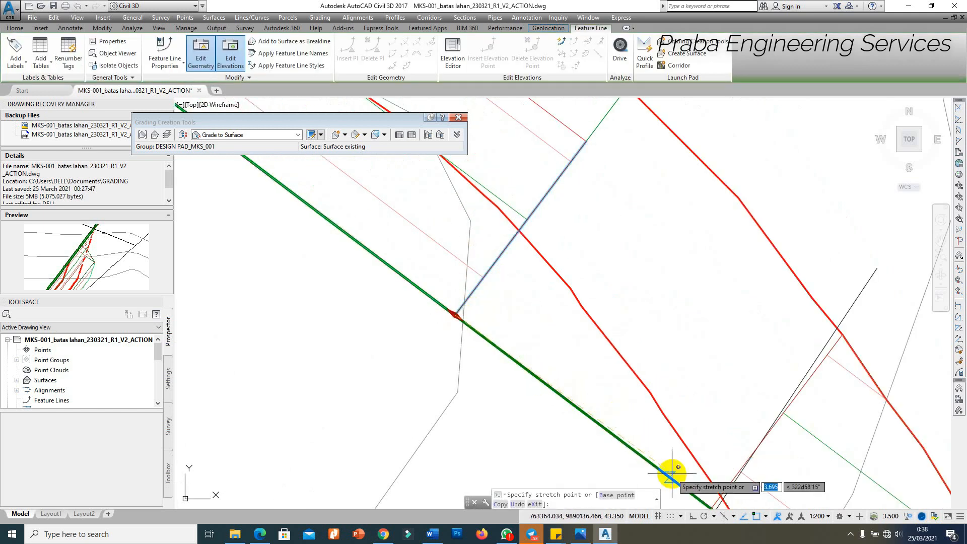
pyautogui.click(605, 385)
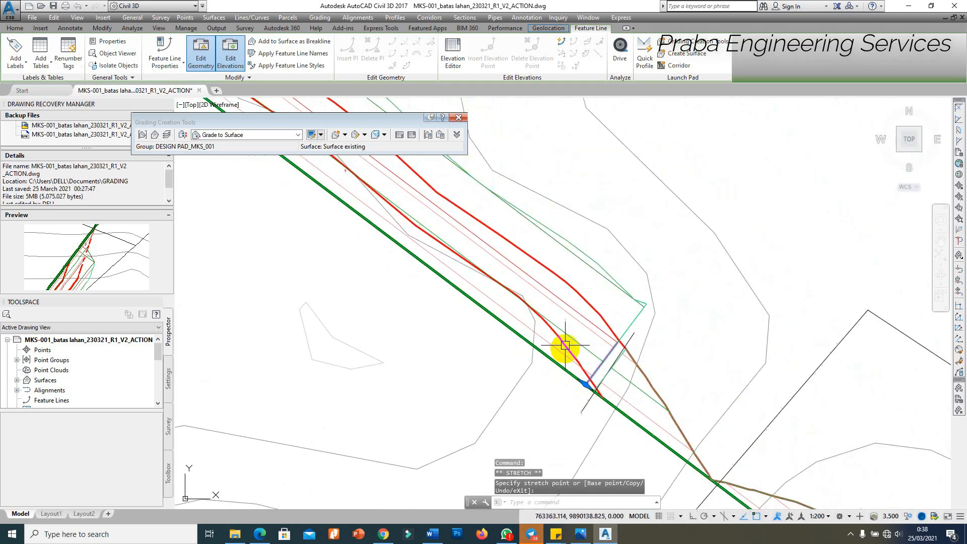
pyautogui.scroll(2, 604, 302)
pyautogui.press('Escape')
pyautogui.press('Escape')
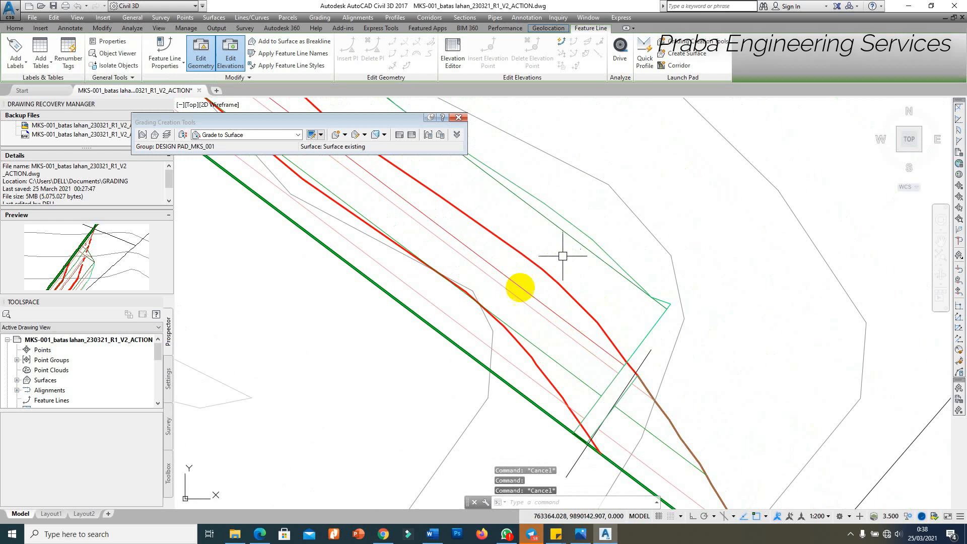
# View the DESIGN PAD_MKS_001 surface in the Object Viewer and inspect the gaps at both ends of the benched slope.
pyautogui.click(501, 287)
pyautogui.rightClick(505, 290)
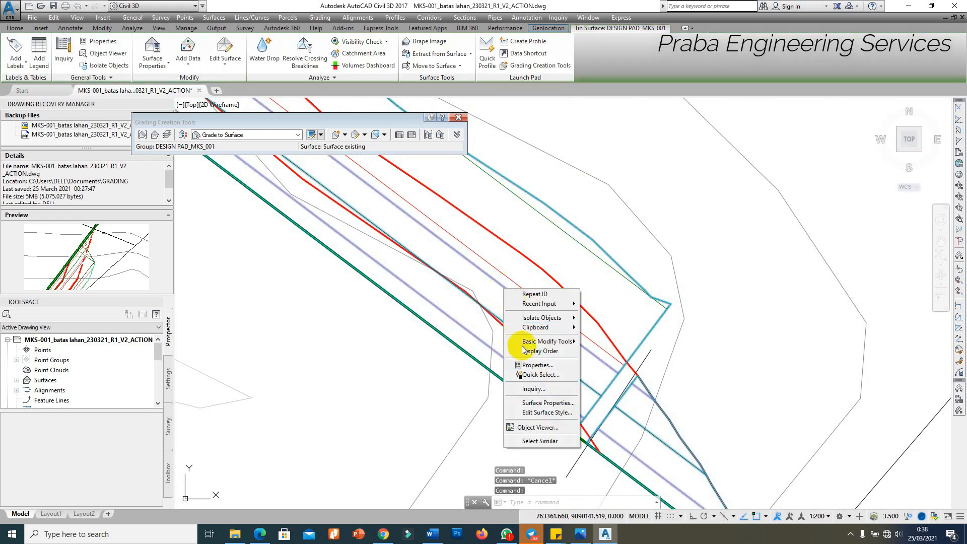
pyautogui.click(538, 427)
pyautogui.moveTo(539, 347); pyautogui.dragTo(573, 347)
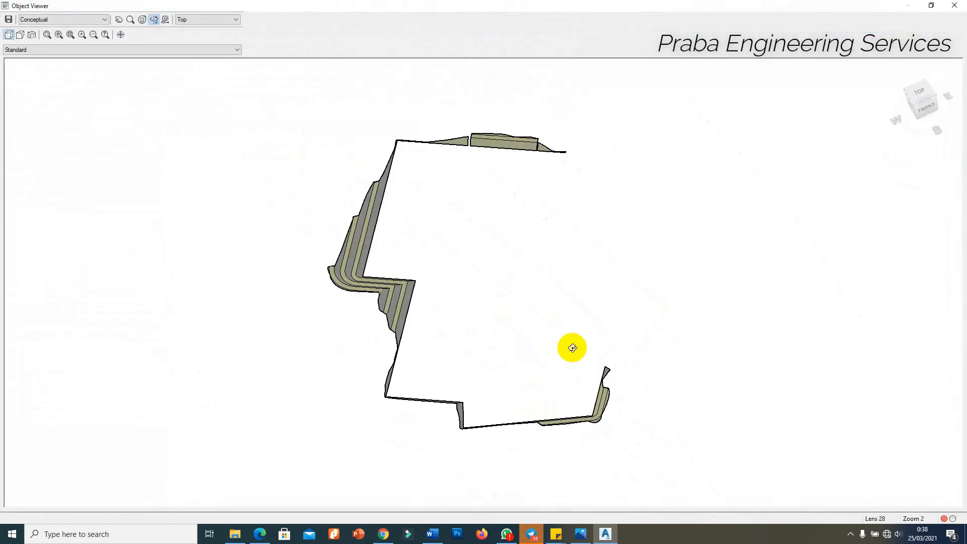
pyautogui.click(542, 174)
pyautogui.scroll(-2, 283, 263)
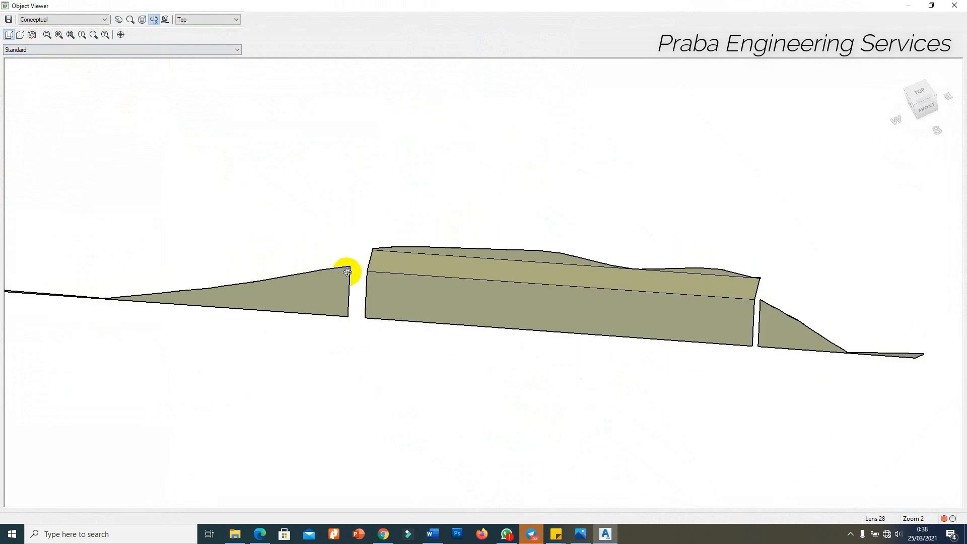
pyautogui.scroll(2, 347, 272)
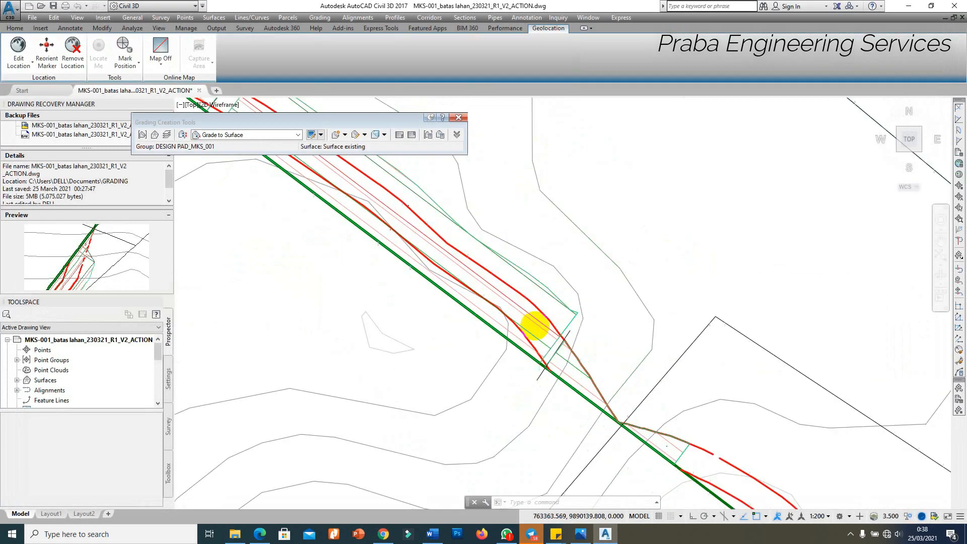
# Stretch the end of the slope northwest of the benched slope back along the pad edge, away from the crossing polyline.
pyautogui.scroll(3, 529, 302)
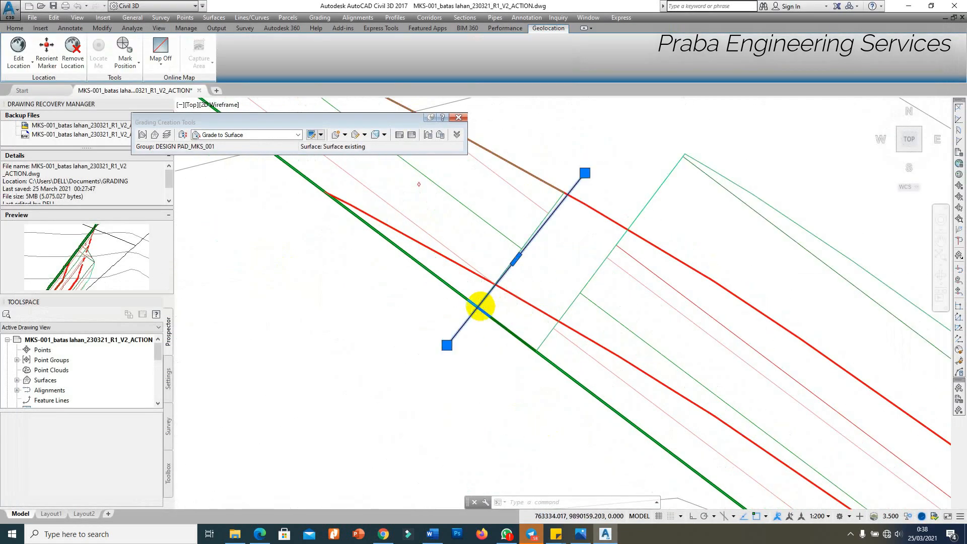
pyautogui.press('Escape')
pyautogui.scroll(-3, 509, 285)
pyautogui.scroll(5, 524, 256)
pyautogui.click(523, 252)
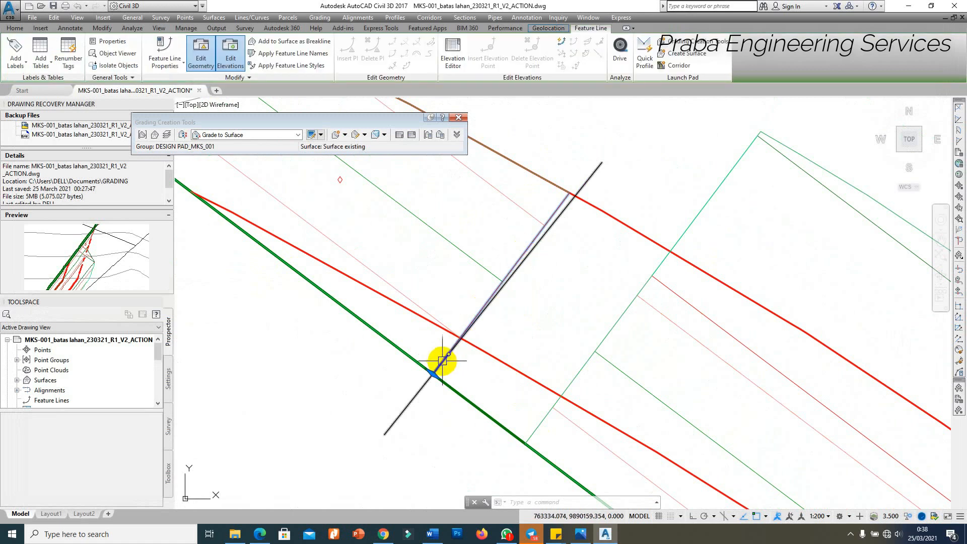
pyautogui.click(432, 372)
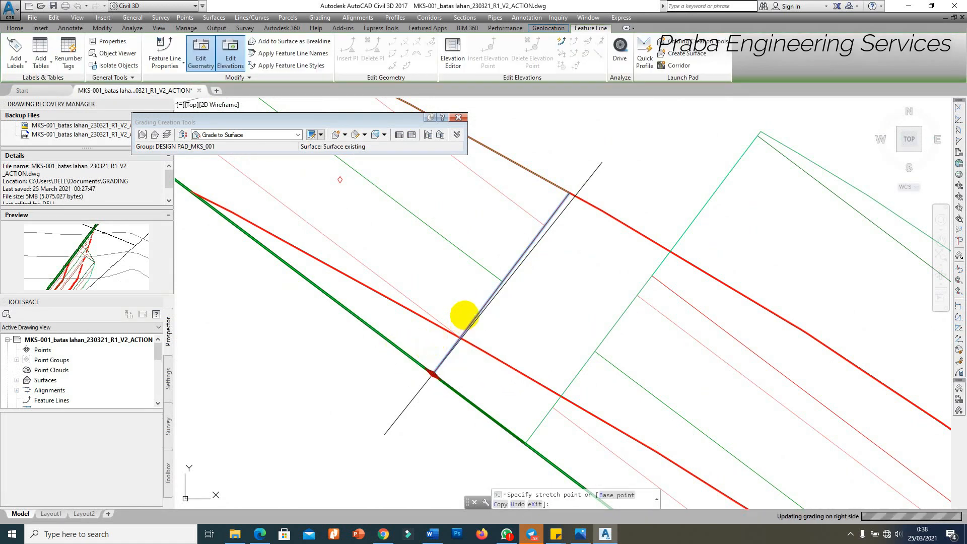
pyautogui.click(399, 348)
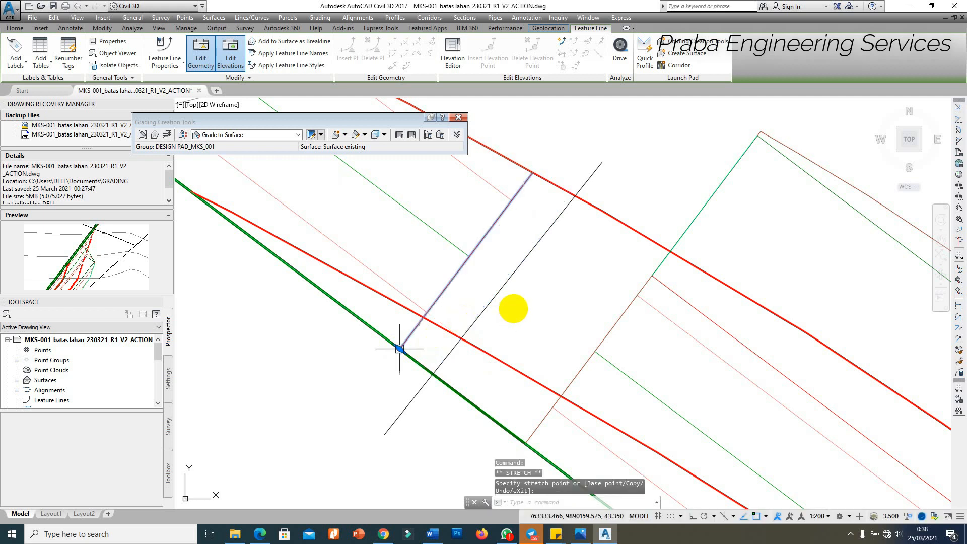
pyautogui.press('Escape')
# Stretch the benched slope's northwest end along the pad edge to the crossing polyline, leaving a narrow gap to the adjoining slope.
pyautogui.click(542, 423)
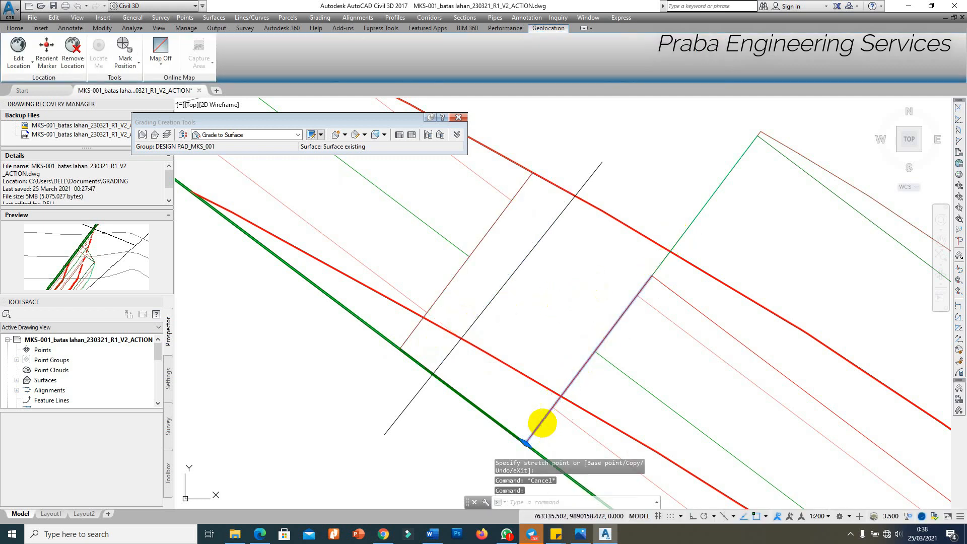
pyautogui.click(526, 443)
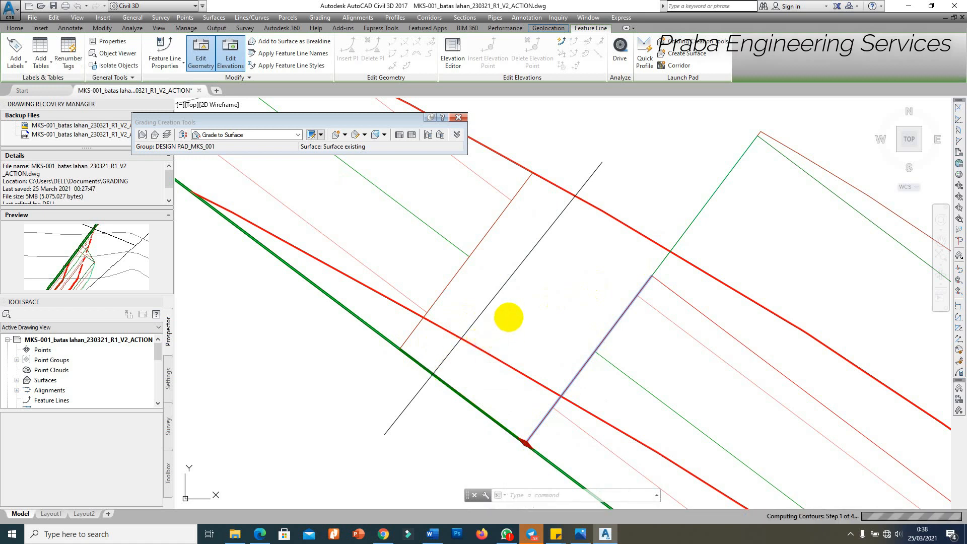
pyautogui.scroll(-2, 504, 328)
pyautogui.press('Escape')
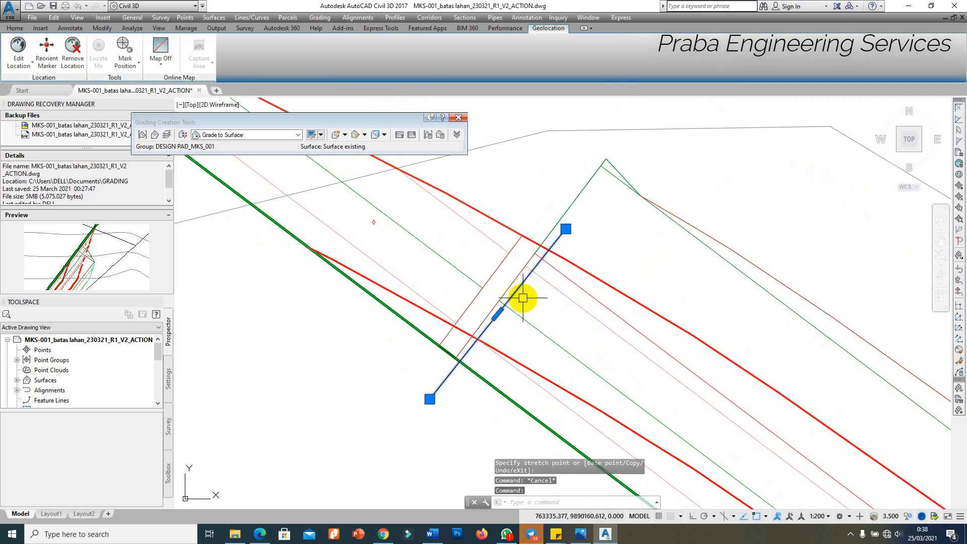
pyautogui.press('Escape')
# Draw a feature line from the benched slope's outer northwest corner at elevation 46.151 m to the adjoining slope's outer corner at grade 13.44.
pyautogui.click(320, 18)
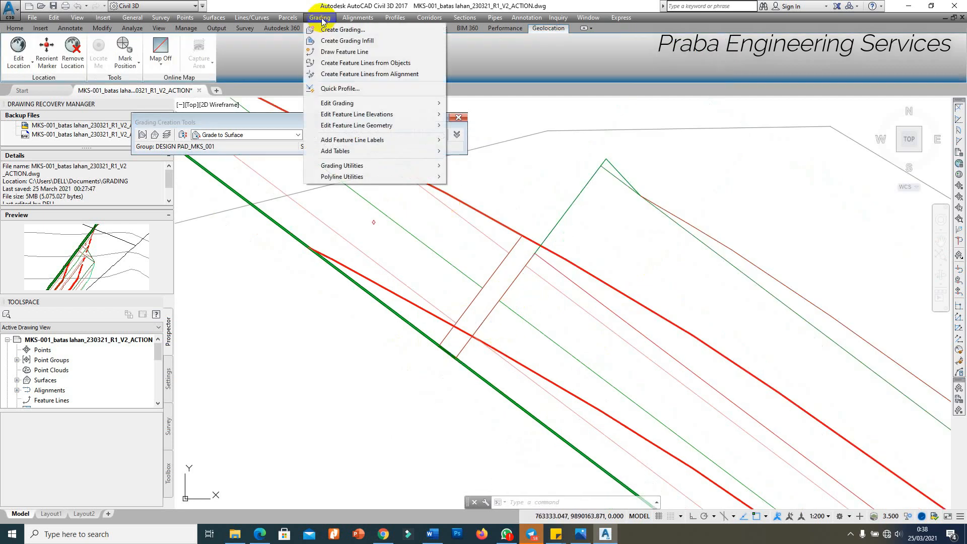
pyautogui.click(344, 51)
pyautogui.click(304, 306)
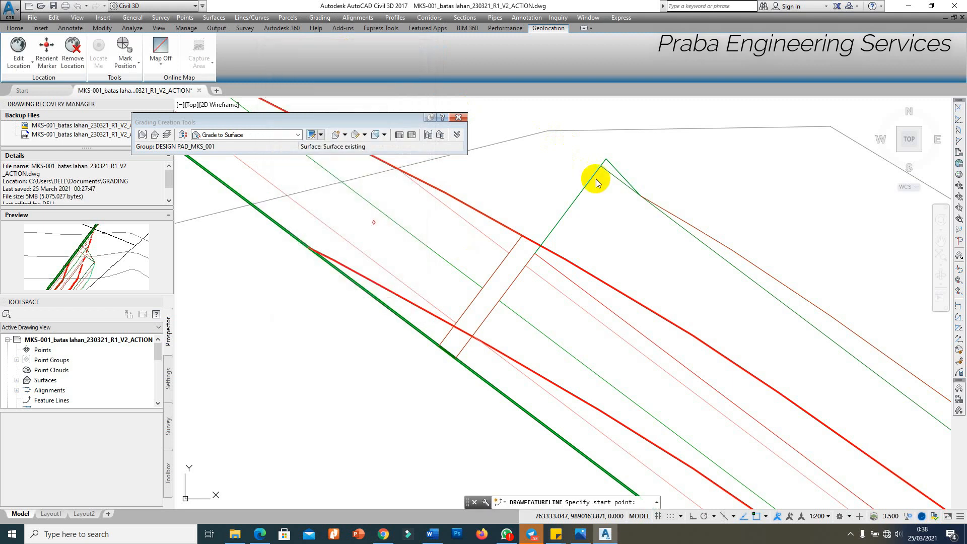
pyautogui.click(608, 160)
pyautogui.press('Return')
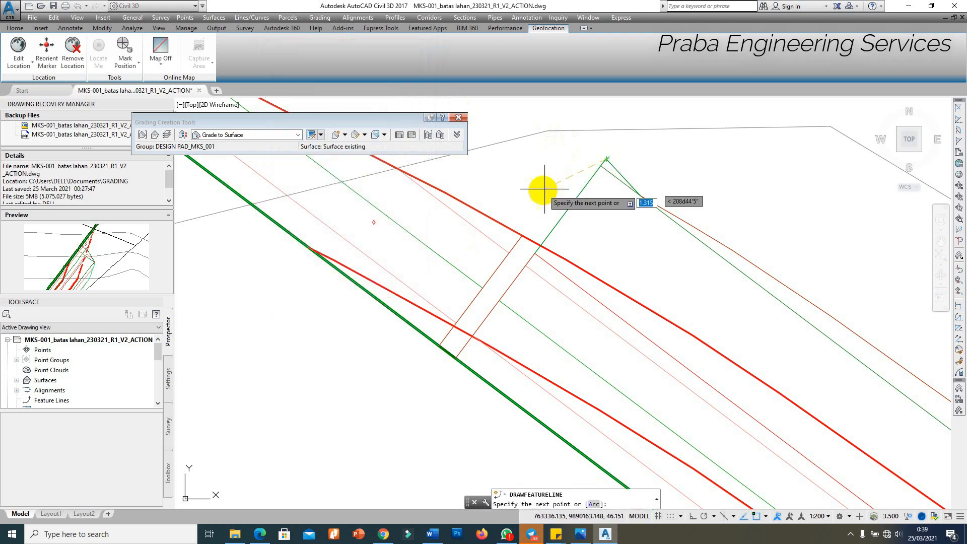
pyautogui.scroll(4, 522, 235)
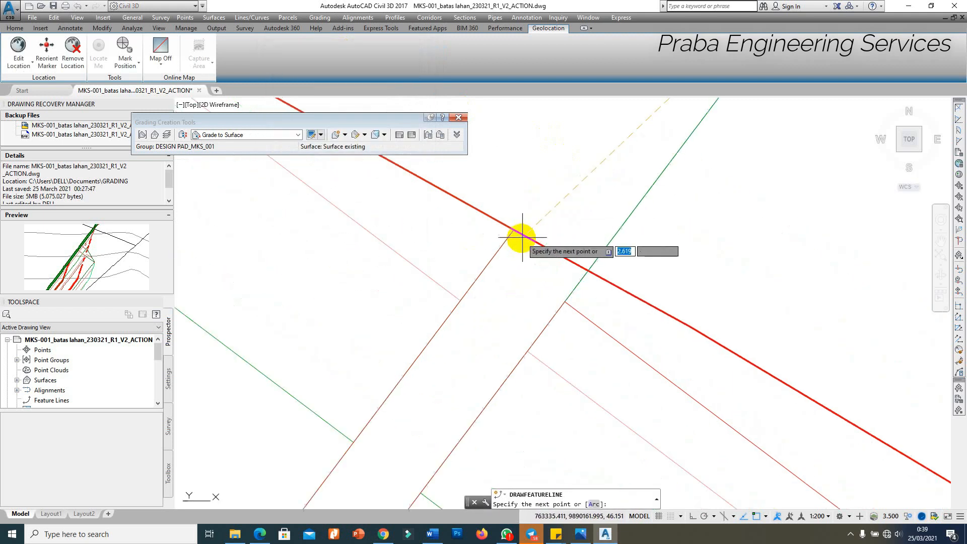
pyautogui.click(505, 218)
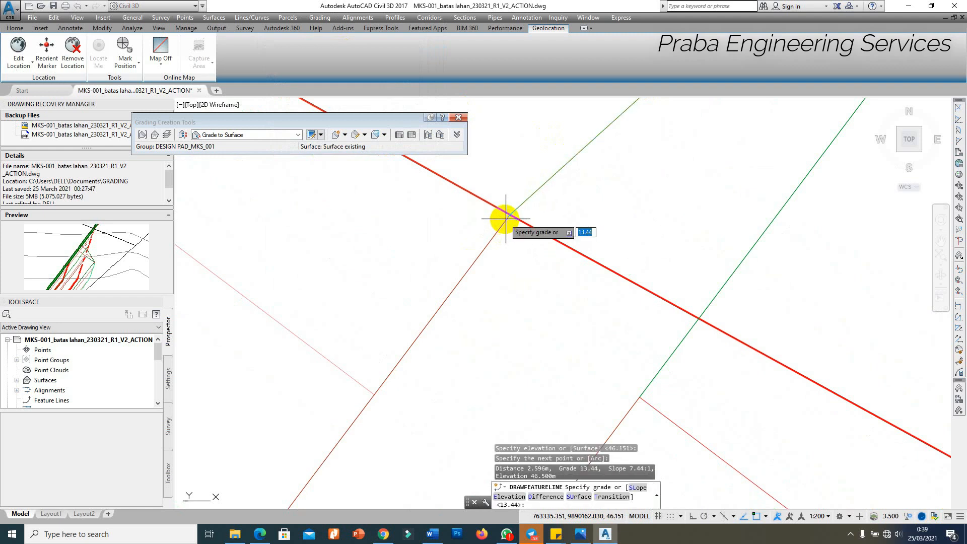
pyautogui.scroll(-2, 522, 220)
pyautogui.press('Return')
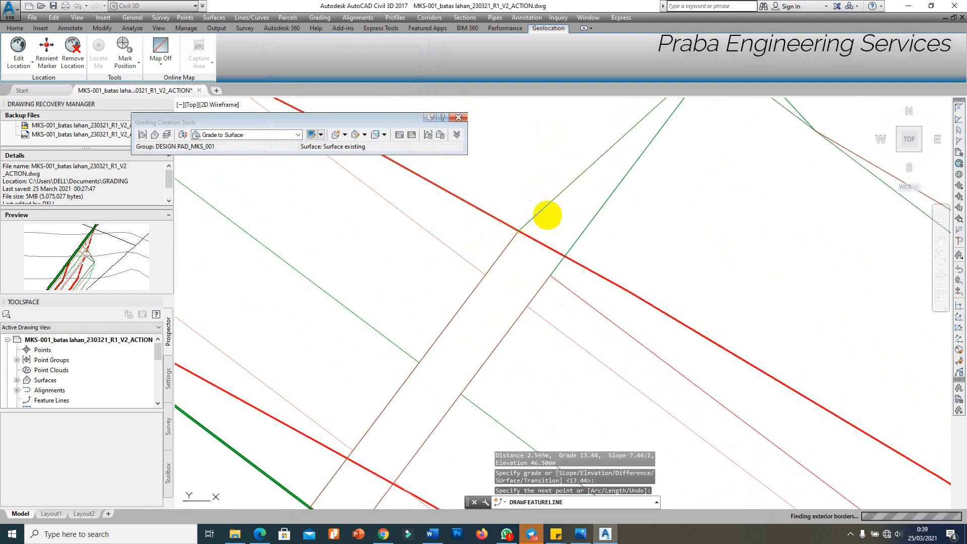
# Review the new northwest feature line's point elevations and grades in the Elevation Editor.
pyautogui.scroll(-2, 546, 216)
pyautogui.click(553, 203)
pyautogui.rightClick(525, 179)
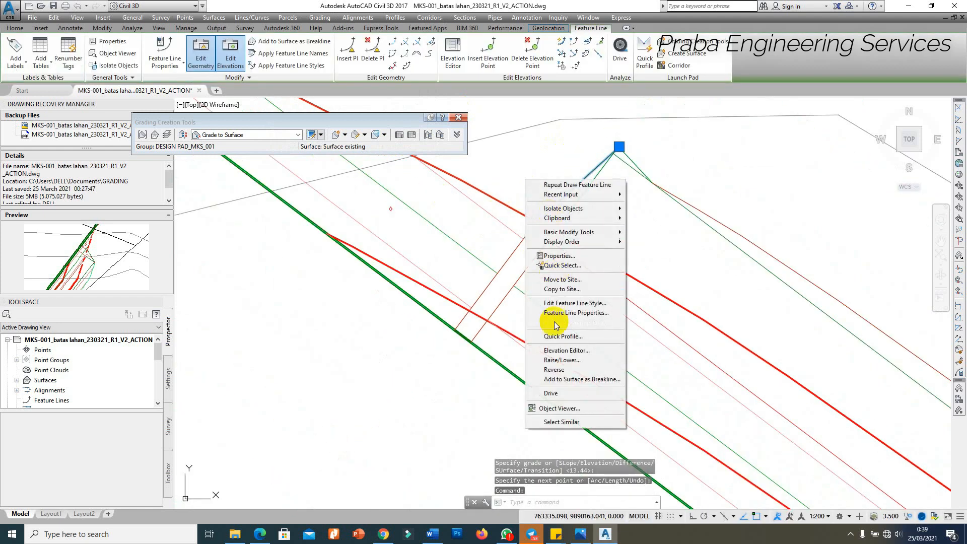
pyautogui.click(564, 350)
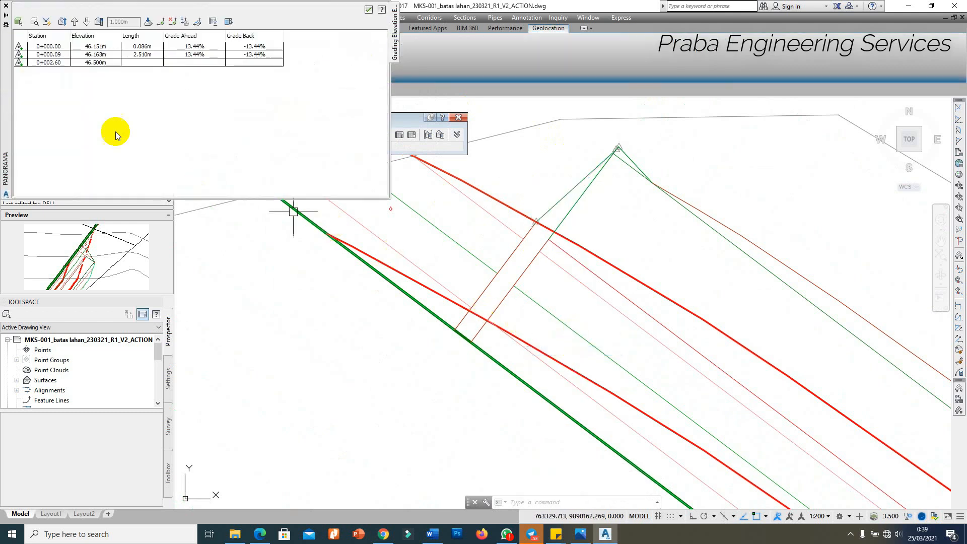
pyautogui.click(6, 6)
# Create a grading infill in the narrow gap between the benched slope and the adjoining northwest slope.
pyautogui.click(344, 135)
pyautogui.click(358, 156)
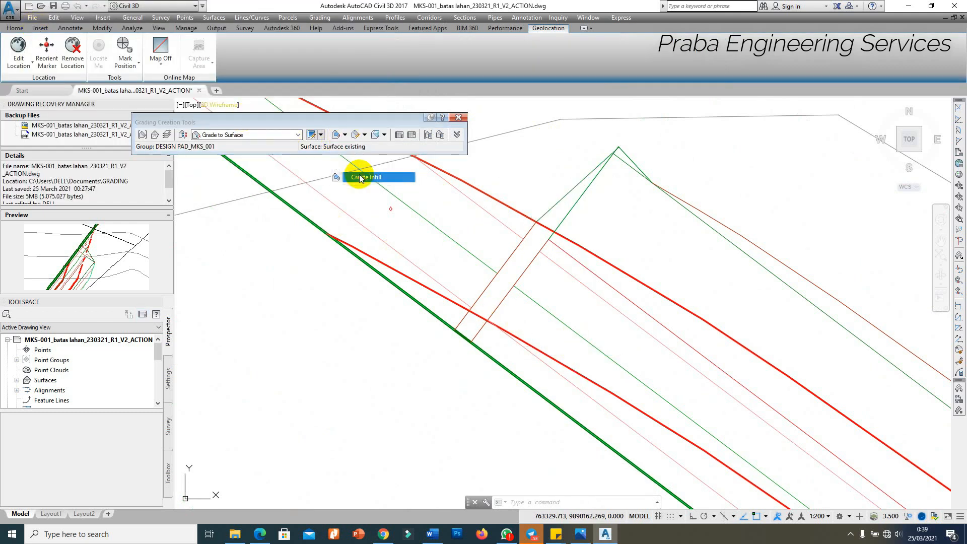
pyautogui.click(510, 267)
pyautogui.press('Return')
pyautogui.scroll(-3, 524, 221)
pyautogui.scroll(6, 638, 311)
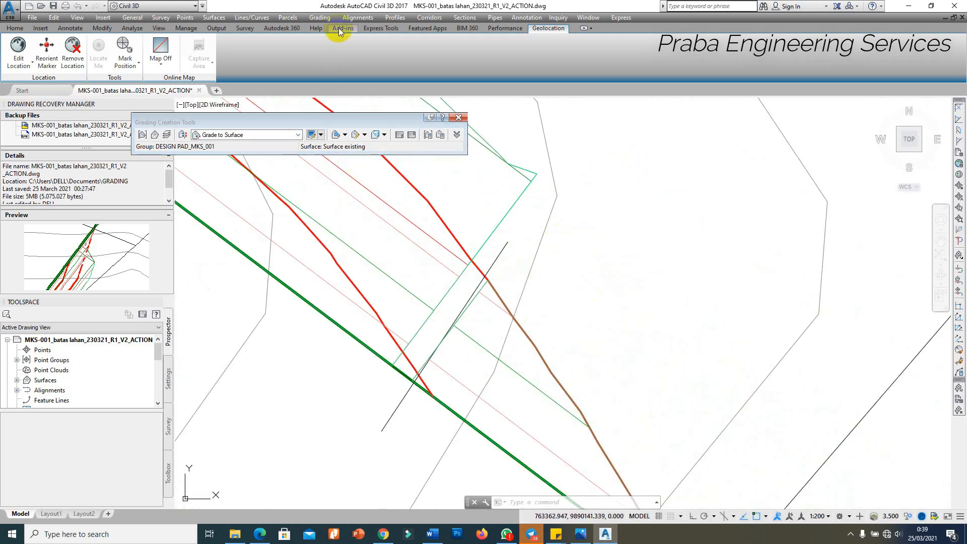
# Draw a Site MKS feature line from the benched slope's outer southeast corner at elevation 46.128 m to the adjoining slope's outer corner at 46.350 m.
pyautogui.click(319, 17)
pyautogui.click(348, 53)
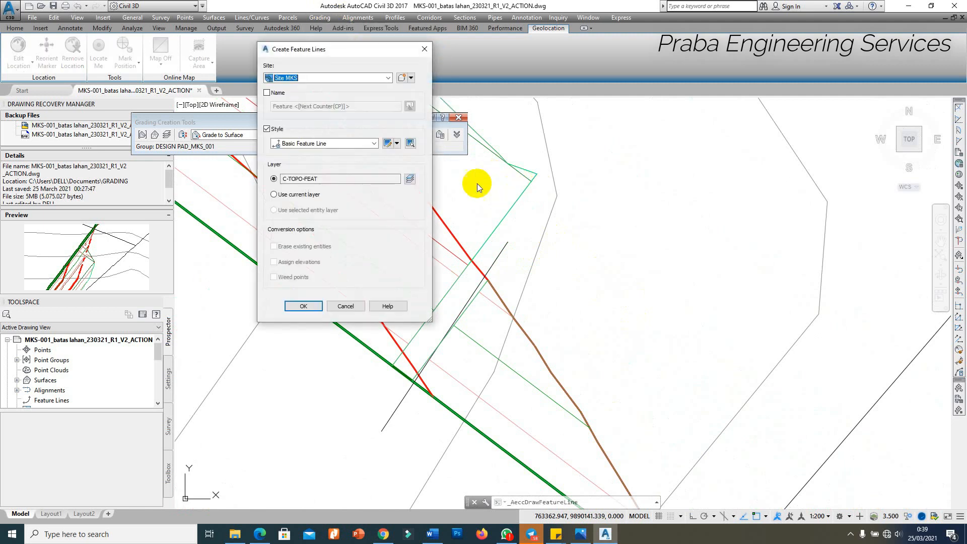
pyautogui.click(320, 306)
pyautogui.click(537, 174)
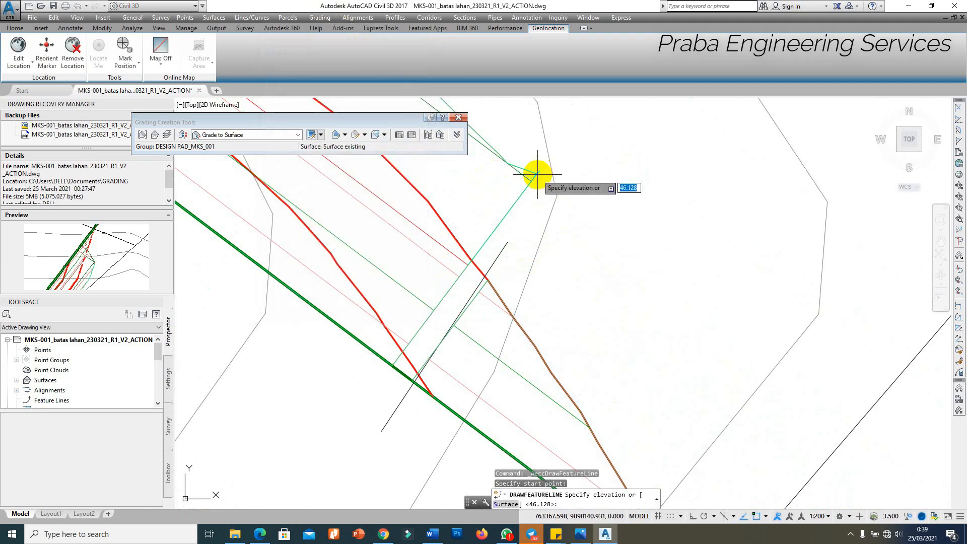
pyautogui.press('Return')
pyautogui.scroll(2, 496, 263)
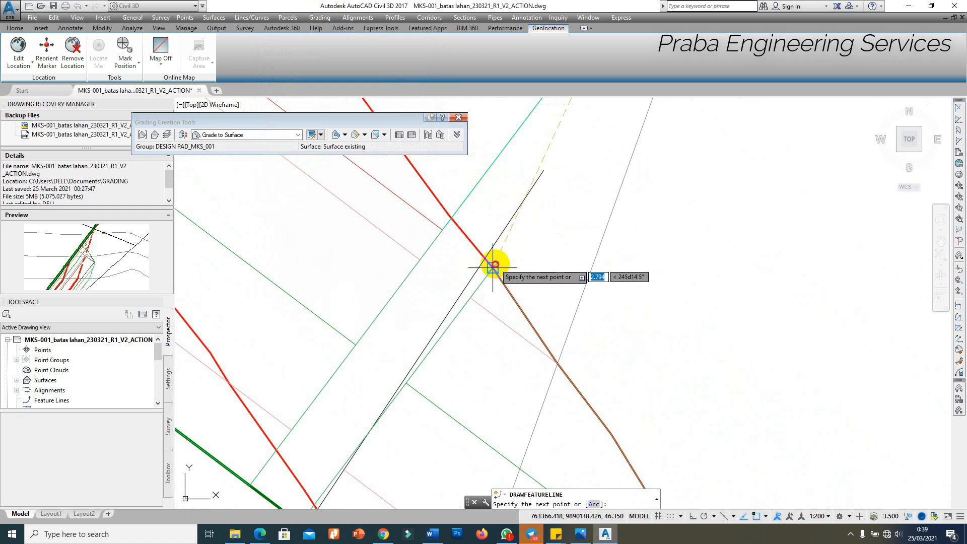
pyautogui.click(496, 263)
pyautogui.press('Return')
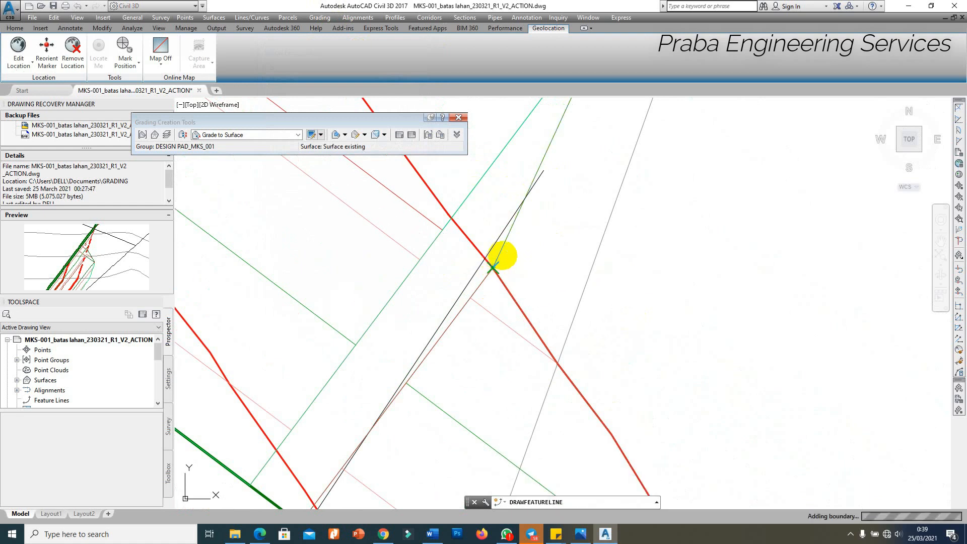
pyautogui.press('Return')
# Check the new southeast feature line's point elevations in the Elevation Editor.
pyautogui.click(500, 256)
pyautogui.rightClick(517, 256)
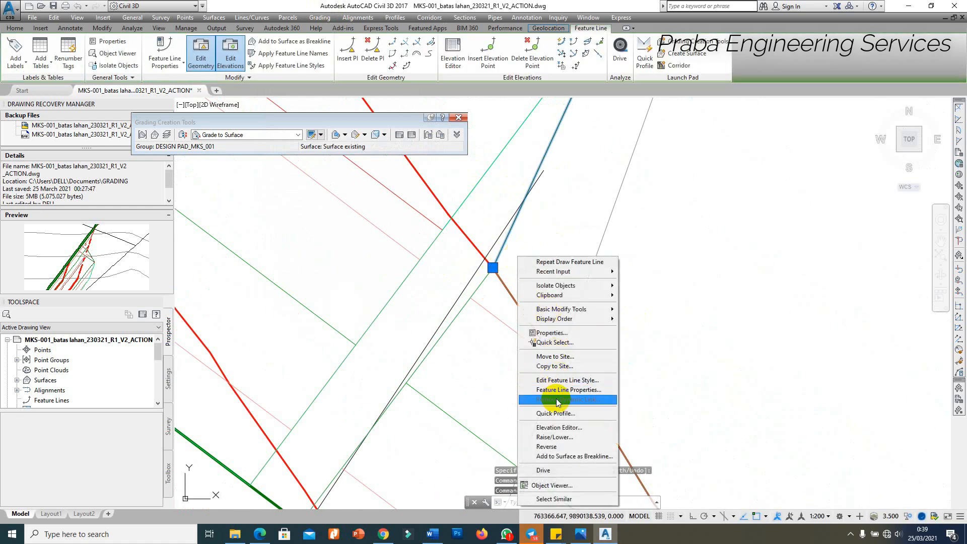
pyautogui.click(562, 428)
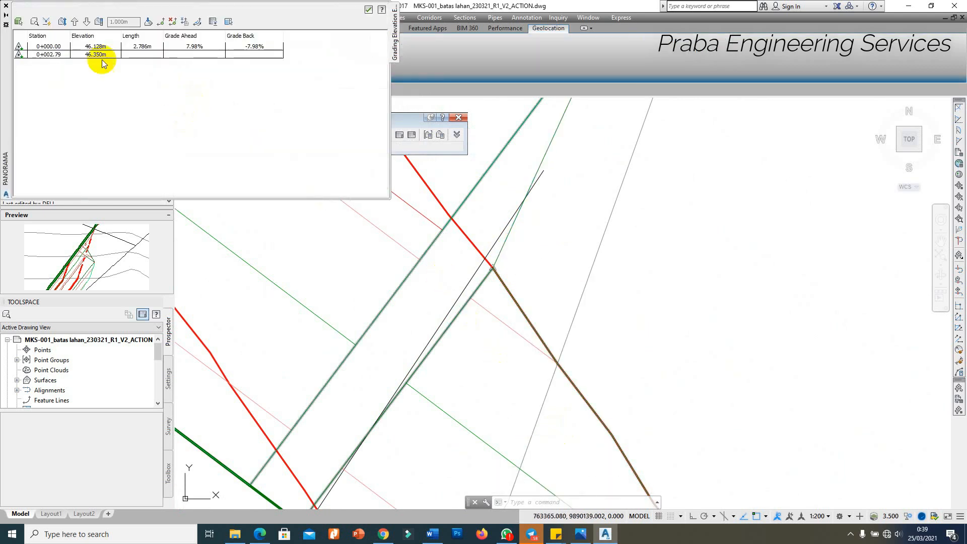
# Create a grading infill in the narrow gap beside the new southeast feature line at the benched slope's end.
pyautogui.click(6, 6)
pyautogui.click(347, 134)
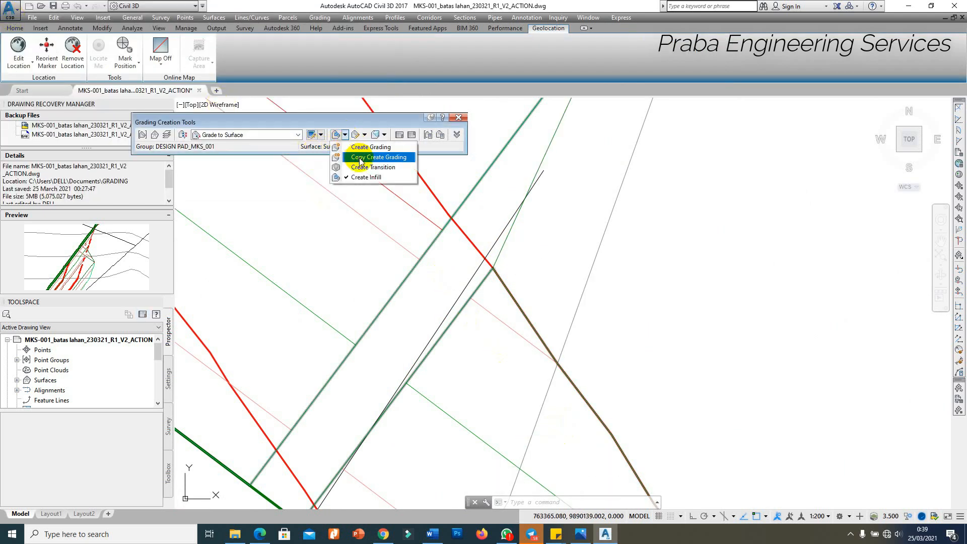
pyautogui.click(368, 180)
pyautogui.scroll(-3, 493, 287)
pyautogui.scroll(2, 494, 287)
pyautogui.click(480, 292)
pyautogui.press('Return')
pyautogui.scroll(-3, 577, 270)
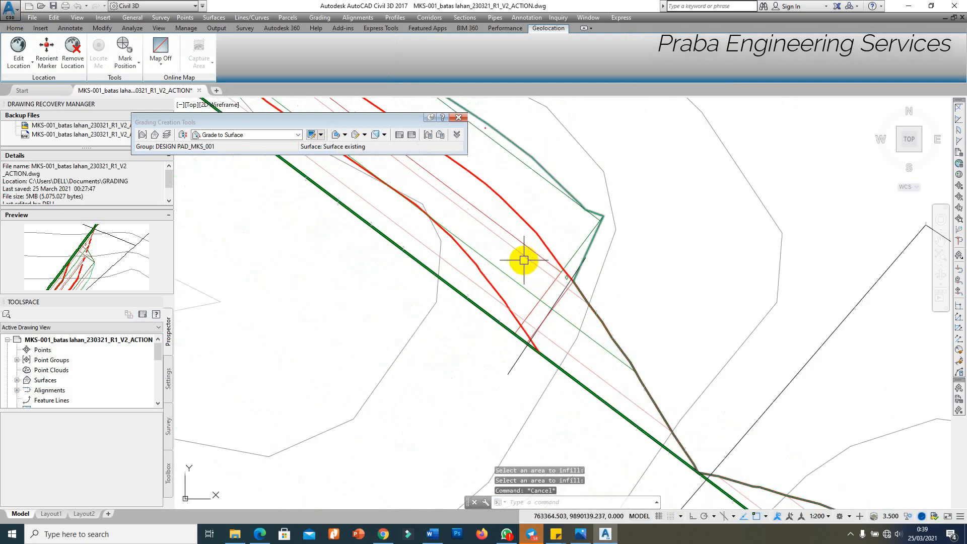
pyautogui.press('Escape')
# Inspect the DESIGN PAD_MKS_001 surface in the Object Viewer, tilted in 3D and zoomed in on the infilled end of the benched slope.
pyautogui.click(549, 289)
pyautogui.rightClick(486, 284)
pyautogui.click(518, 399)
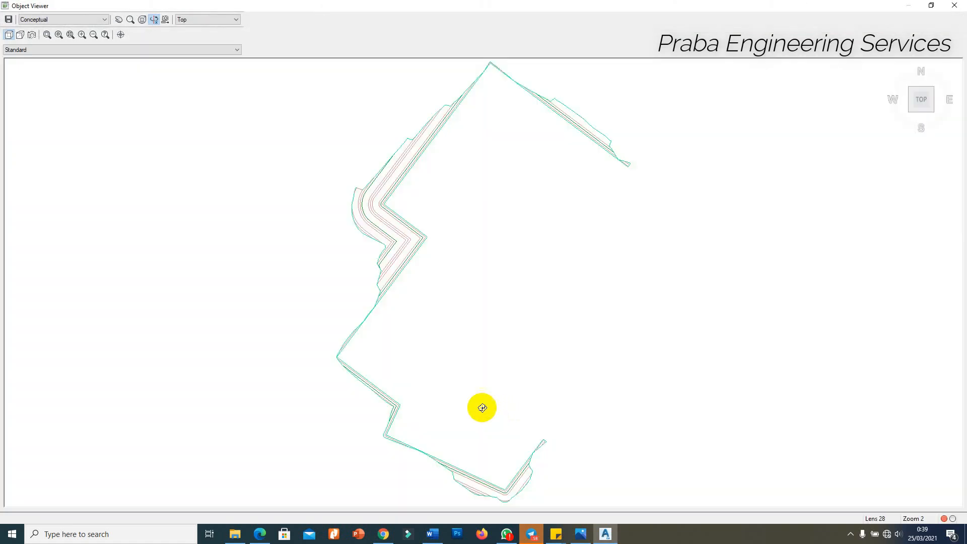
pyautogui.moveTo(482, 404); pyautogui.dragTo(628, 326)
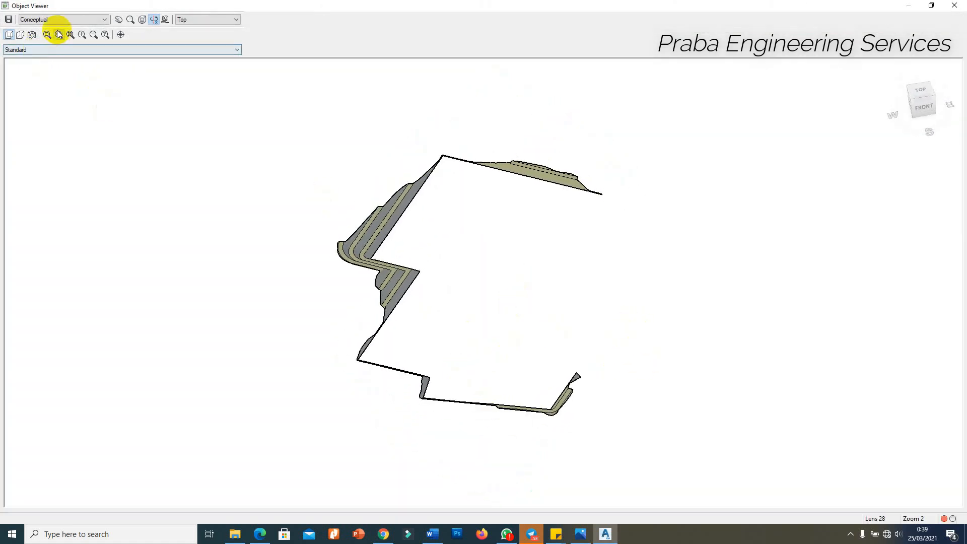
pyautogui.click(513, 170)
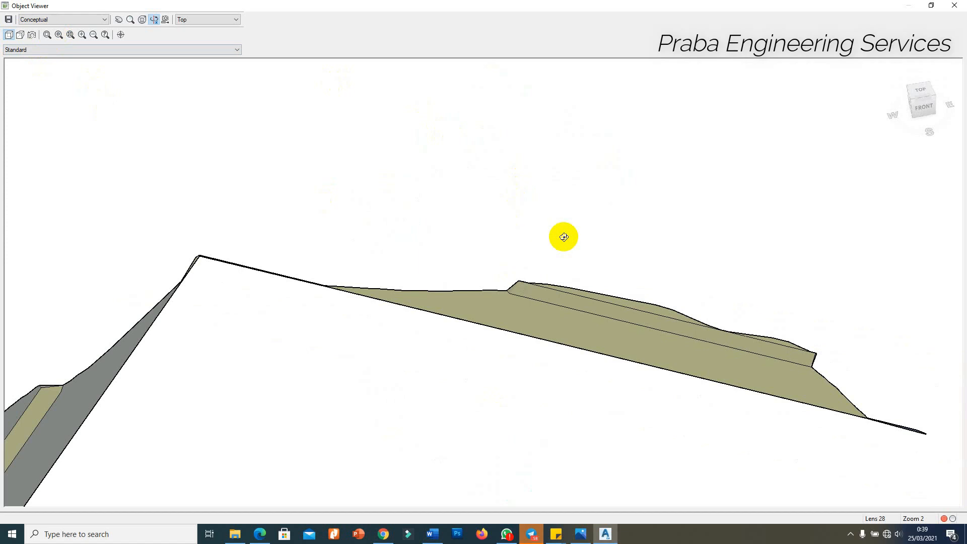
pyautogui.scroll(2, 581, 316)
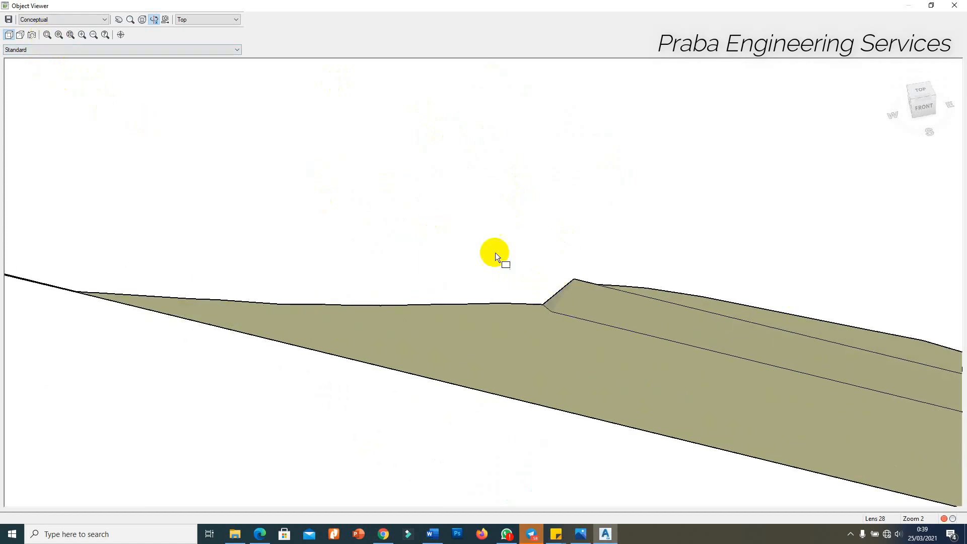
pyautogui.click(606, 335)
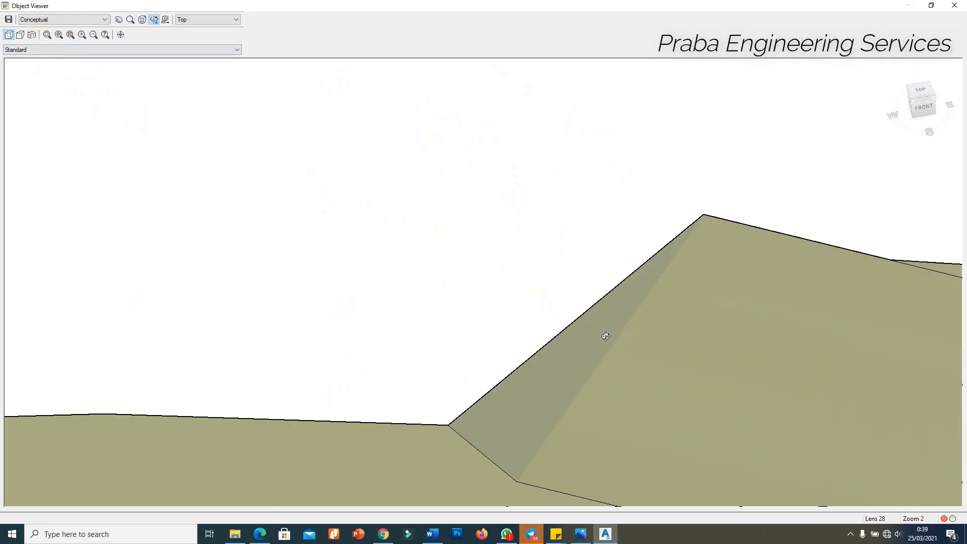
pyautogui.scroll(-1, 606, 336)
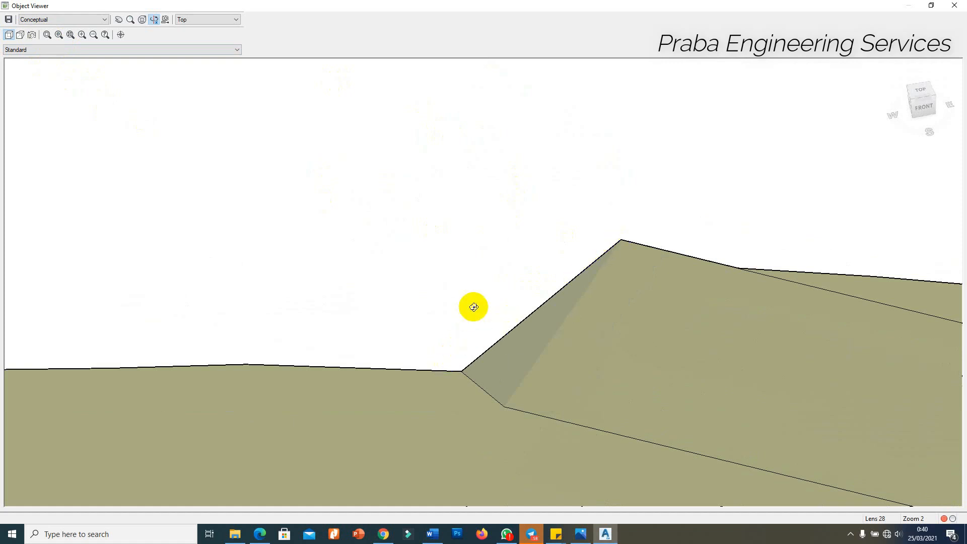
pyautogui.press('Escape')
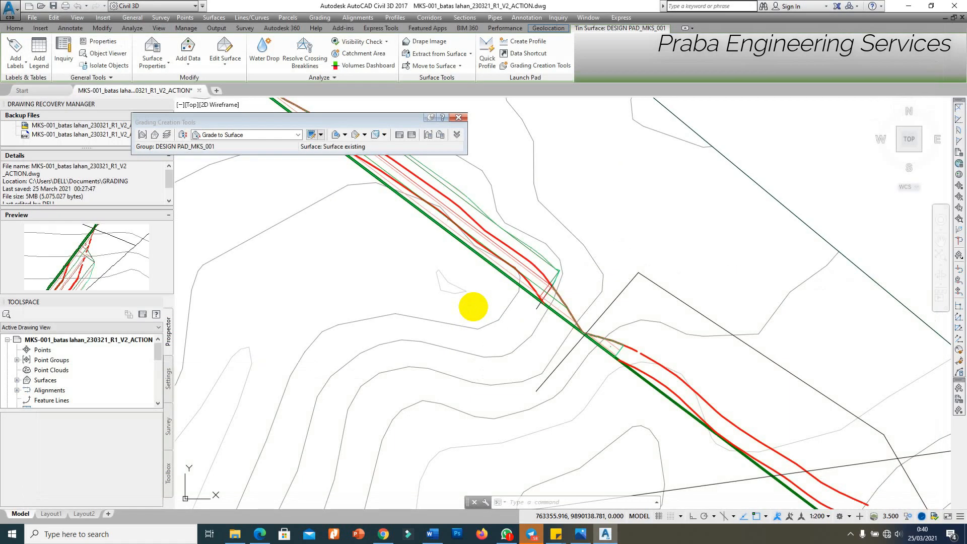
# Examine the remaining slope limits along the pad's northeast and southeast edges.
pyautogui.scroll(-2, 466, 287)
pyautogui.scroll(3, 505, 301)
pyautogui.scroll(-2, 549, 247)
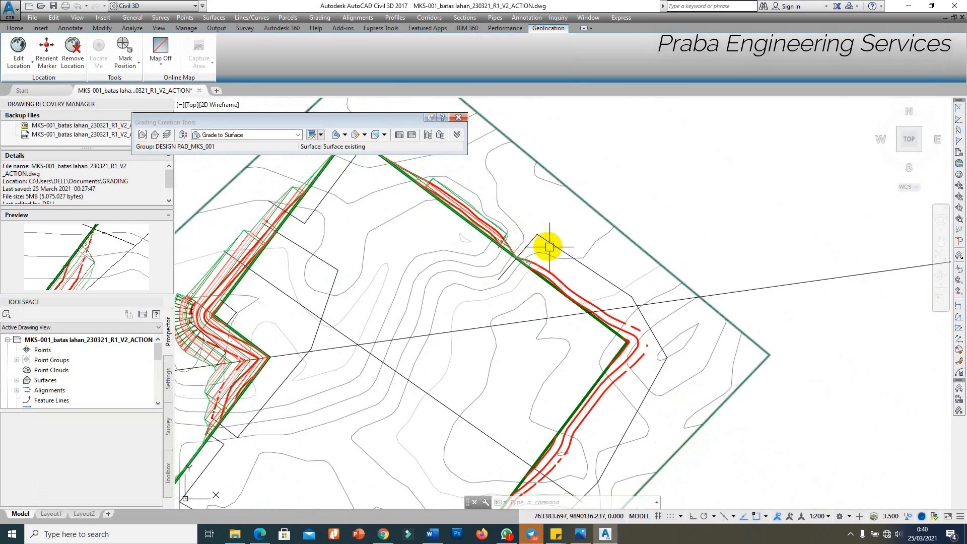
pyautogui.scroll(1, 558, 289)
pyautogui.scroll(-2, 540, 216)
pyautogui.scroll(2, 556, 343)
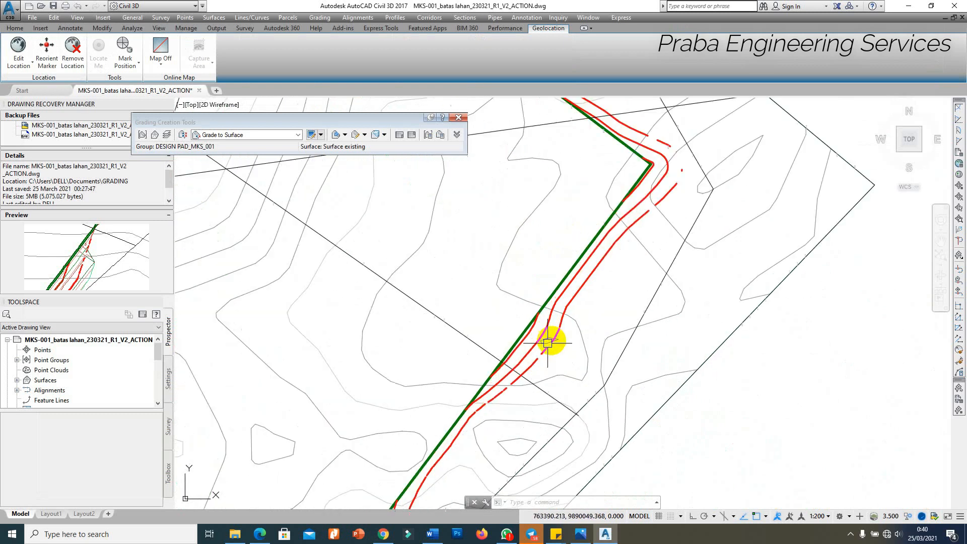
pyautogui.scroll(-1, 553, 359)
pyautogui.scroll(2, 525, 210)
pyautogui.scroll(1, 504, 143)
# Set the grading criteria to Grade to Distance.
pyautogui.click(282, 133)
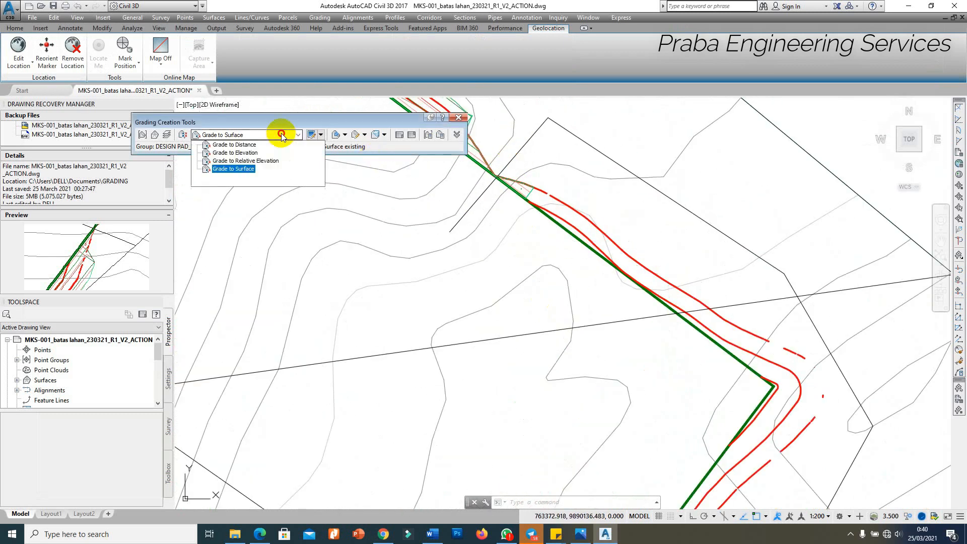
pyautogui.click(237, 145)
pyautogui.scroll(-2, 558, 174)
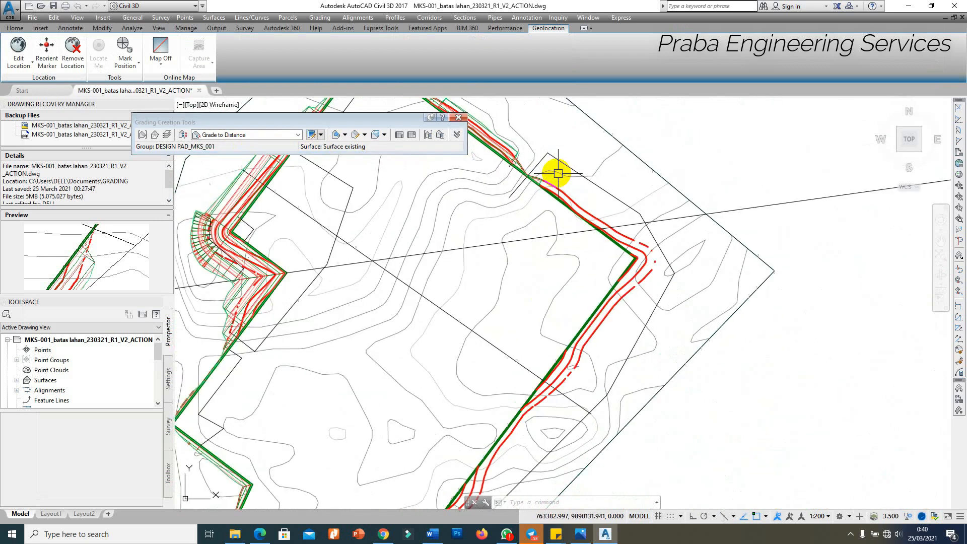
pyautogui.scroll(-2, 586, 351)
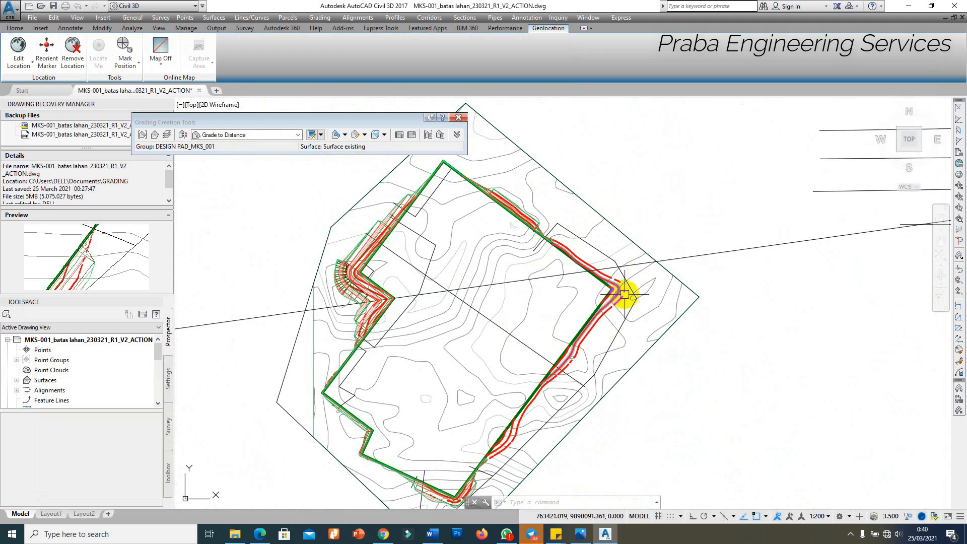
pyautogui.scroll(2, 618, 270)
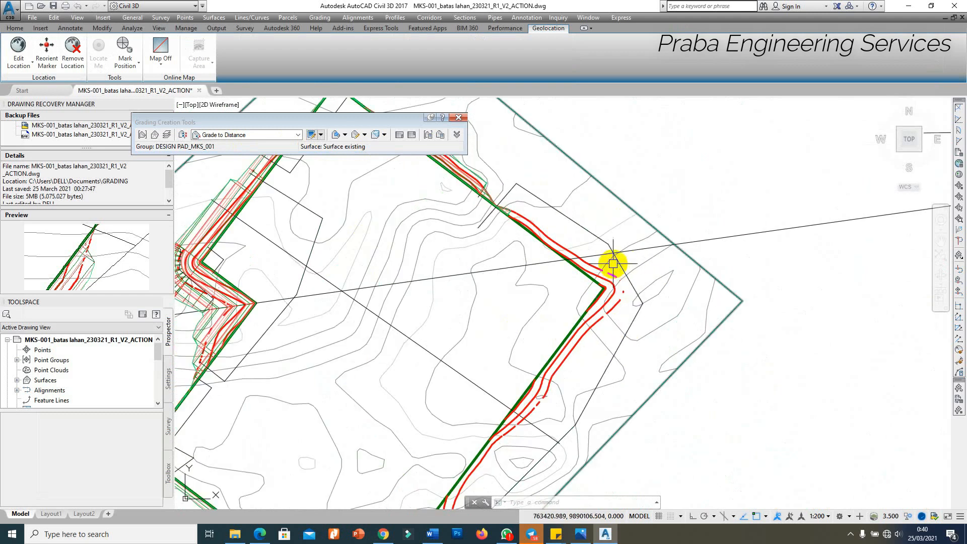
pyautogui.scroll(1, 613, 263)
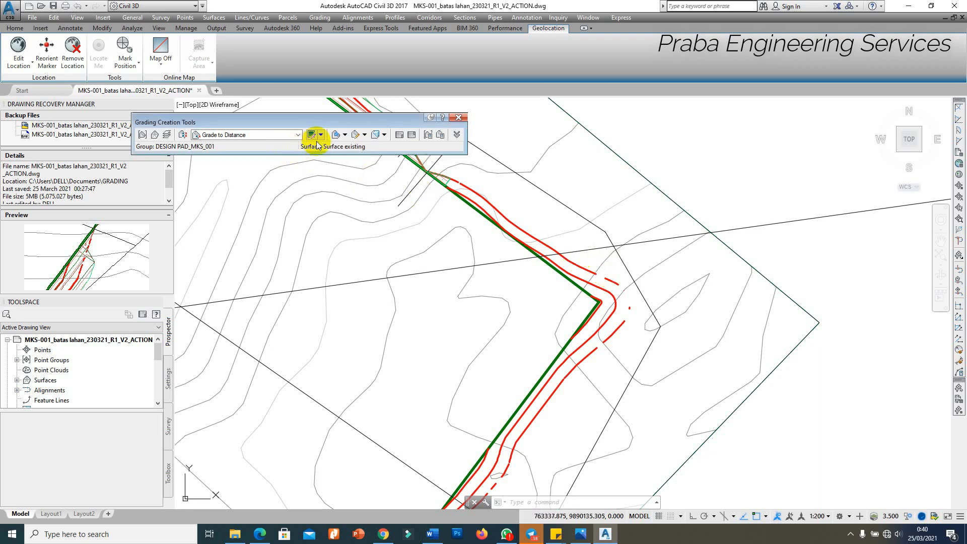
pyautogui.click(346, 139)
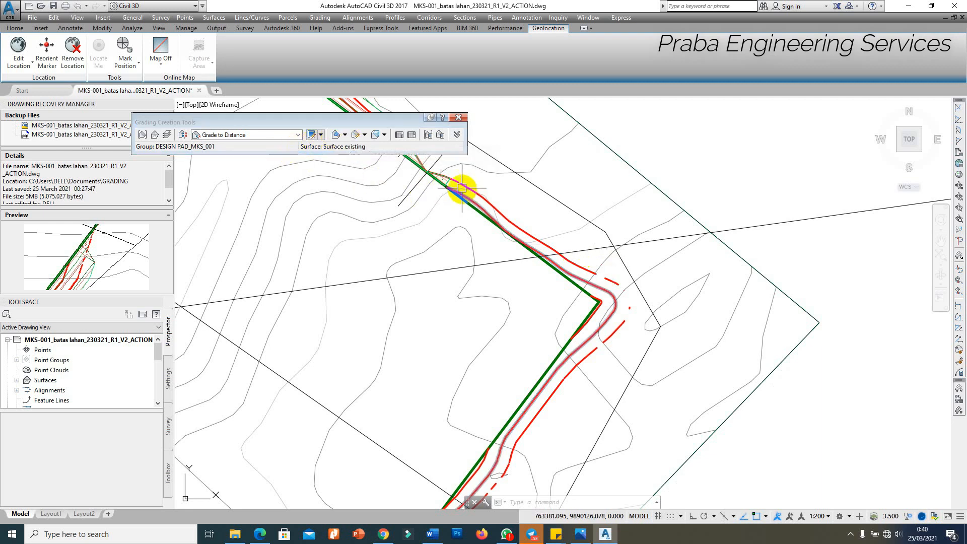
# Stretch the end of the short slope southeast of the benched slope along the pad edge to just before the pad's east corner.
pyautogui.scroll(2, 421, 171)
pyautogui.click(415, 166)
pyautogui.scroll(3, 405, 172)
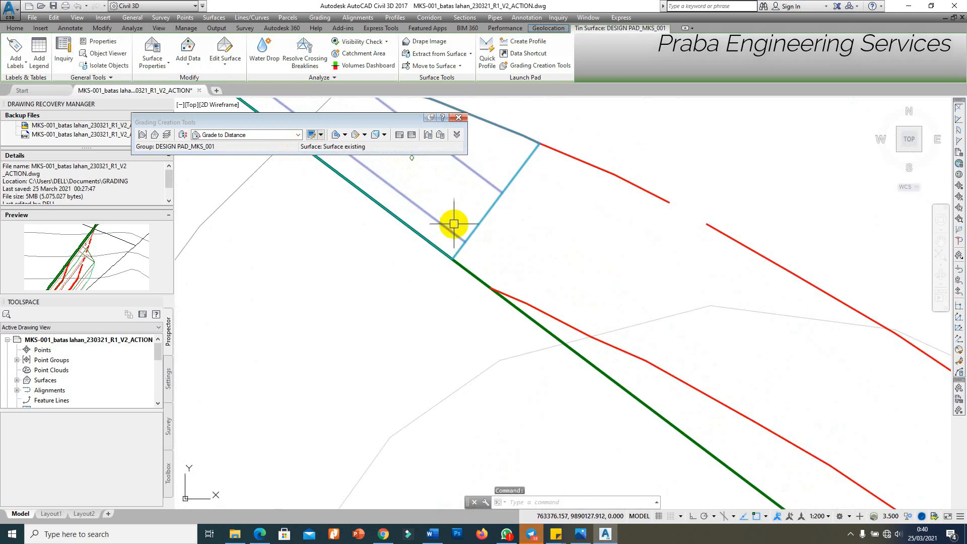
pyautogui.press('Escape')
pyautogui.click(452, 259)
pyautogui.click(452, 259)
pyautogui.scroll(-3, 579, 222)
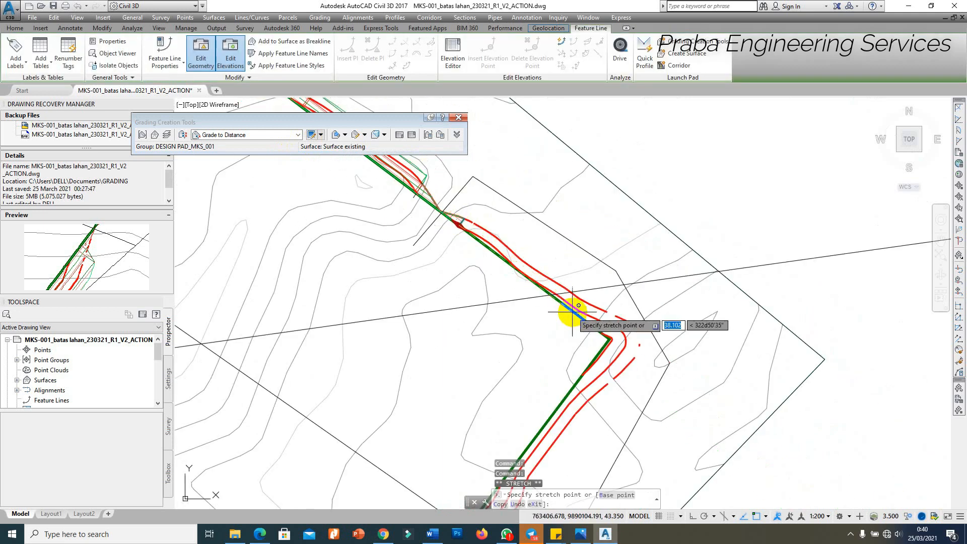
pyautogui.scroll(2, 572, 309)
pyautogui.click(588, 310)
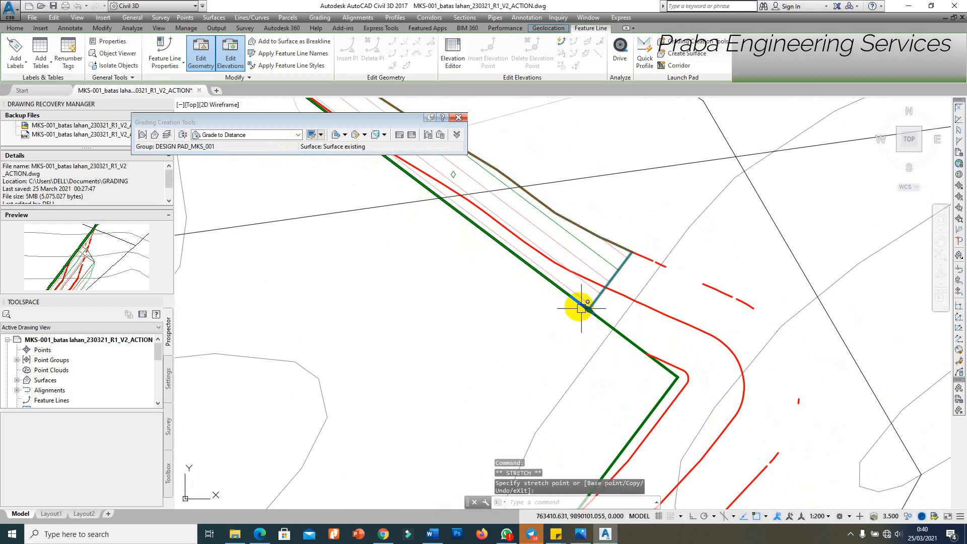
pyautogui.scroll(3, 586, 252)
pyautogui.press('Escape')
# Inspect the surface with the extended northeast slope in 3D in the Object Viewer.
pyautogui.click(589, 270)
pyautogui.rightClick(596, 277)
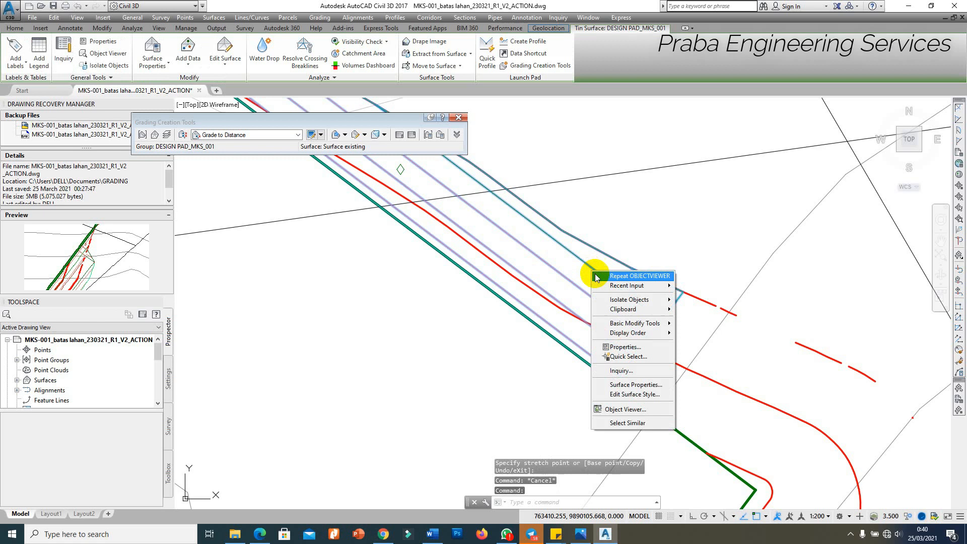
pyautogui.click(628, 409)
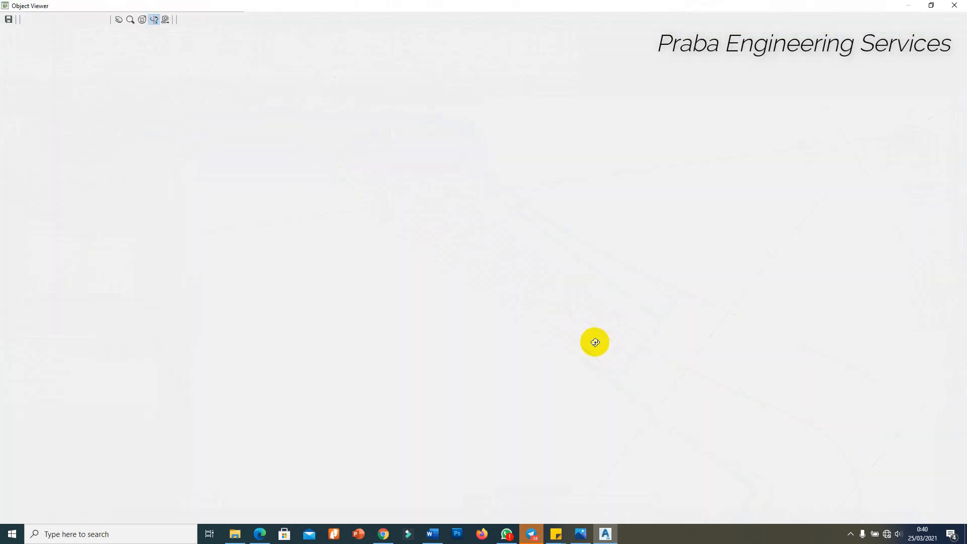
pyautogui.moveTo(538, 367); pyautogui.dragTo(378, 372)
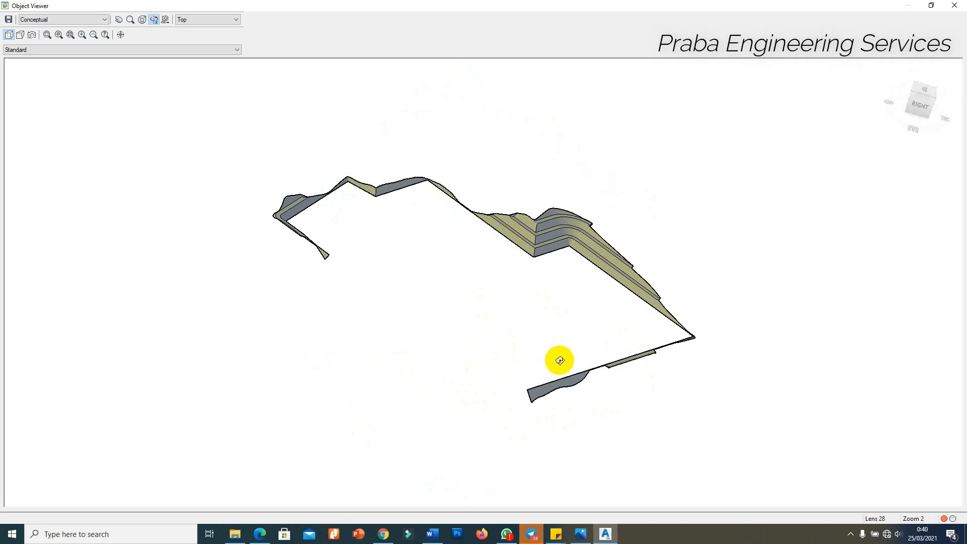
pyautogui.press('Escape')
# Check the elevations near the extended slope's outer edge and on the pad edge with the ID command.
pyautogui.scroll(-5, 643, 289)
pyautogui.scroll(6, 643, 291)
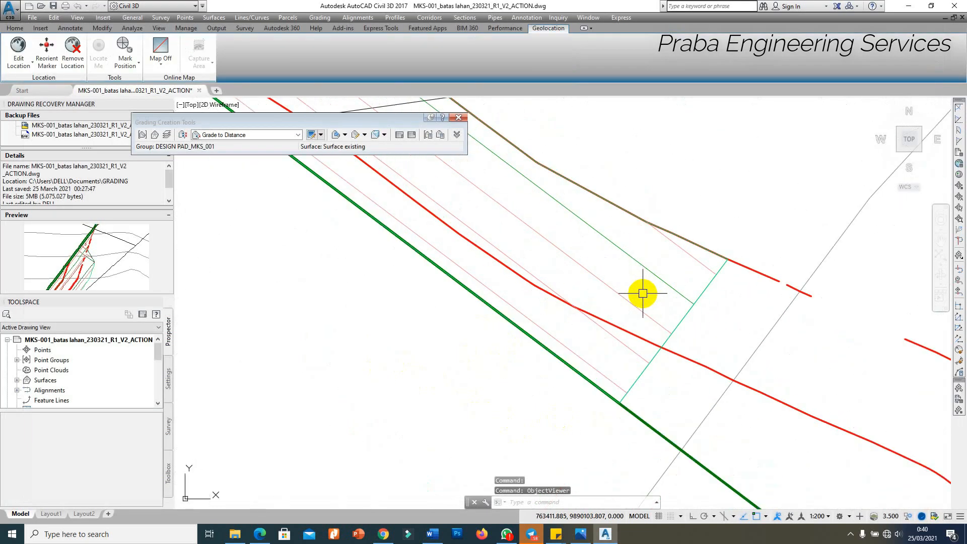
pyautogui.write('id')
pyautogui.press('Return')
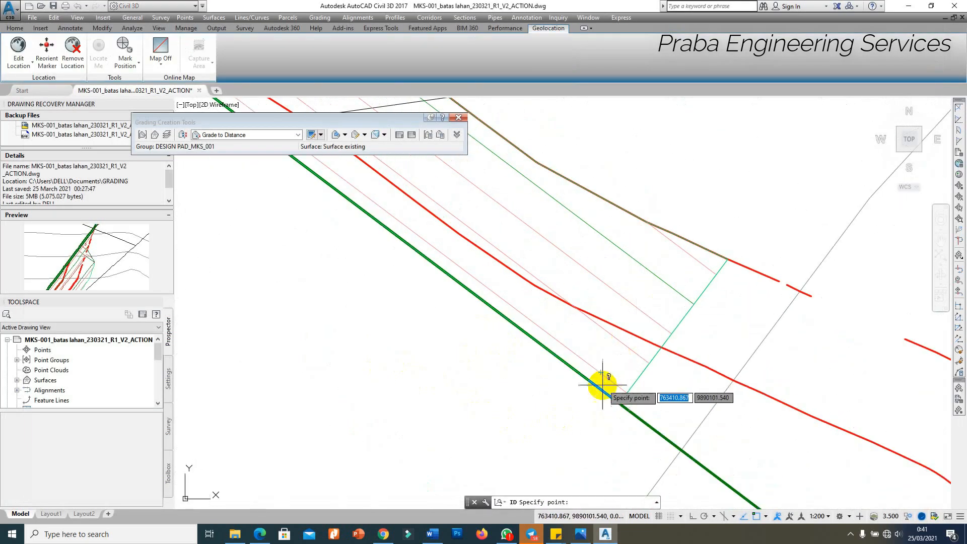
pyautogui.click(695, 265)
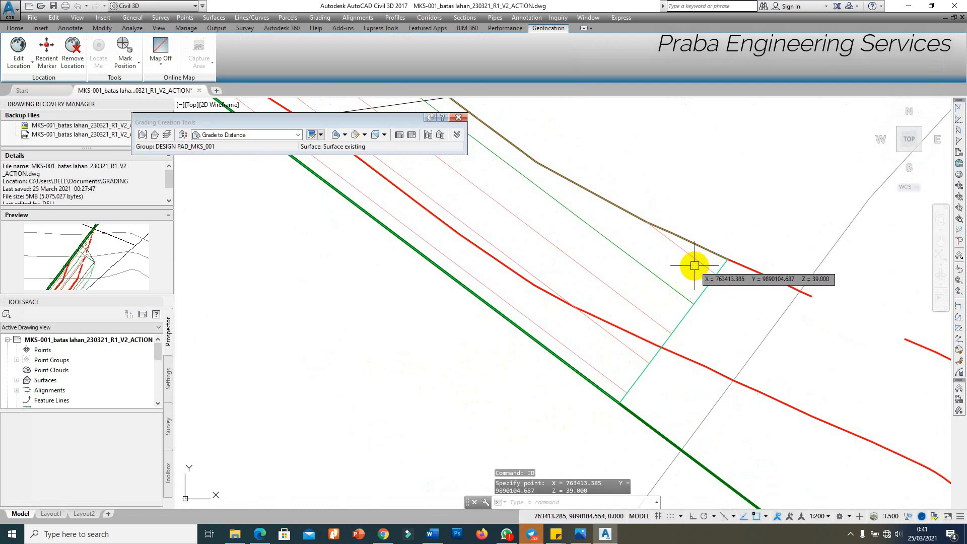
pyautogui.press('Return')
pyautogui.click(598, 382)
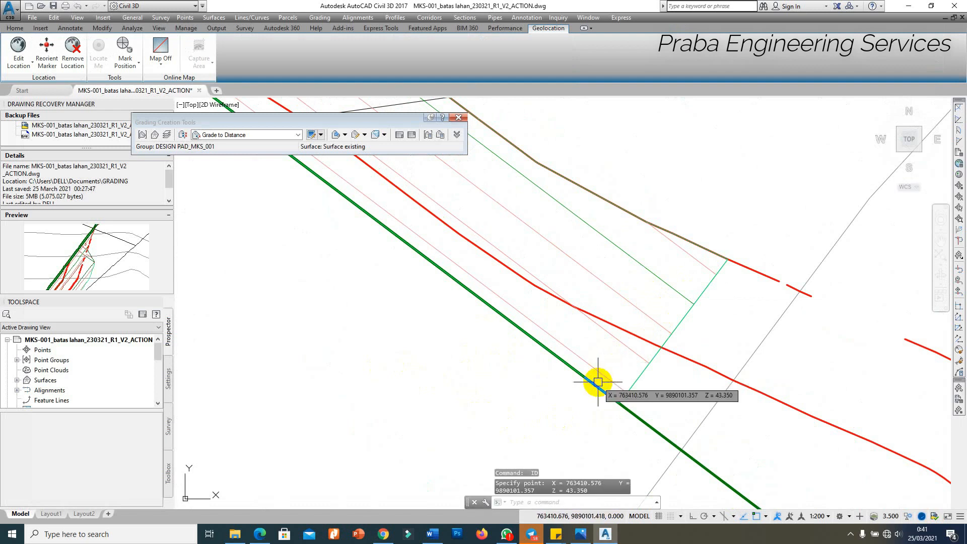
# Check the coordinates and elevation at the outer corner of the northern grading, where its end edge meets the brown daylight line.
pyautogui.press('Return')
pyautogui.click(706, 258)
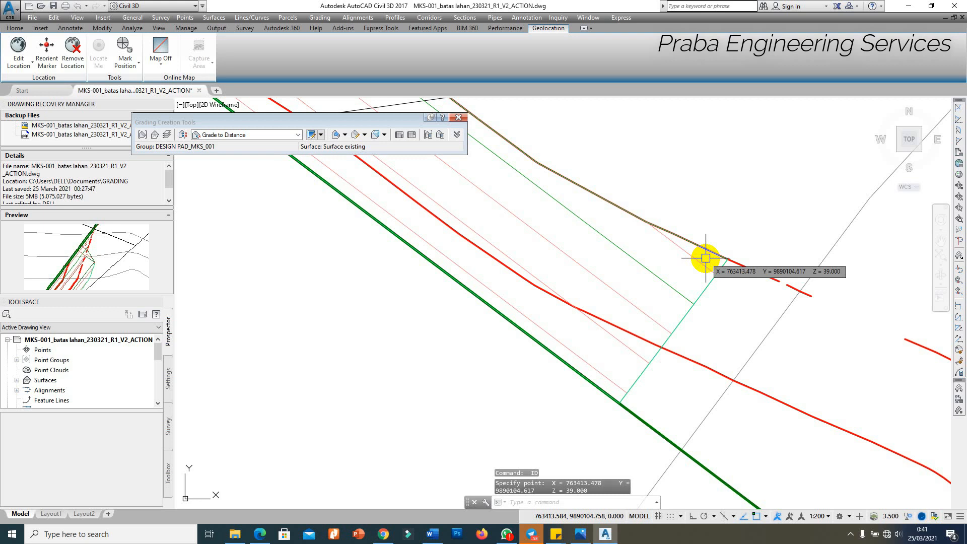
pyautogui.scroll(-4, 706, 258)
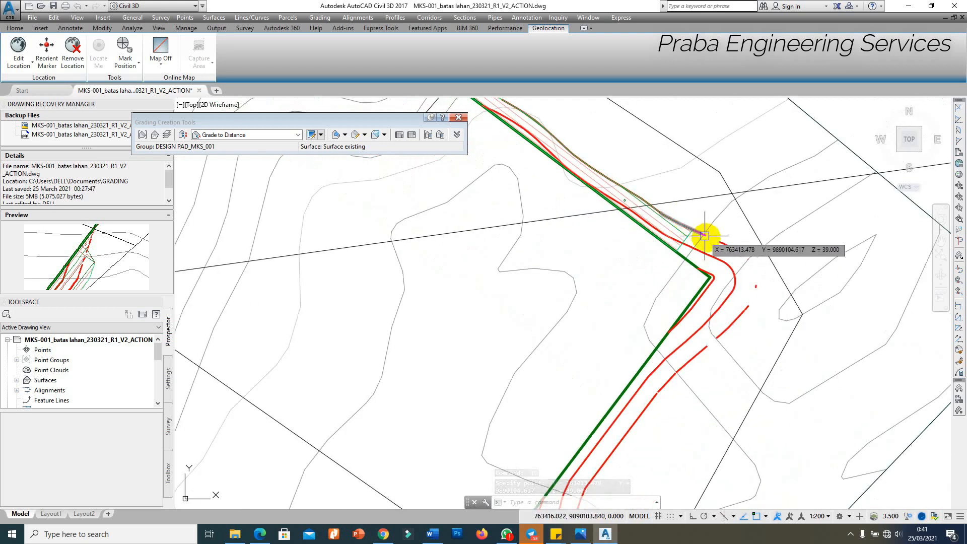
# Stretch the start point of the southern grading northeast along the green pad line to lengthen the grading.
pyautogui.scroll(-3, 698, 214)
pyautogui.scroll(4, 594, 400)
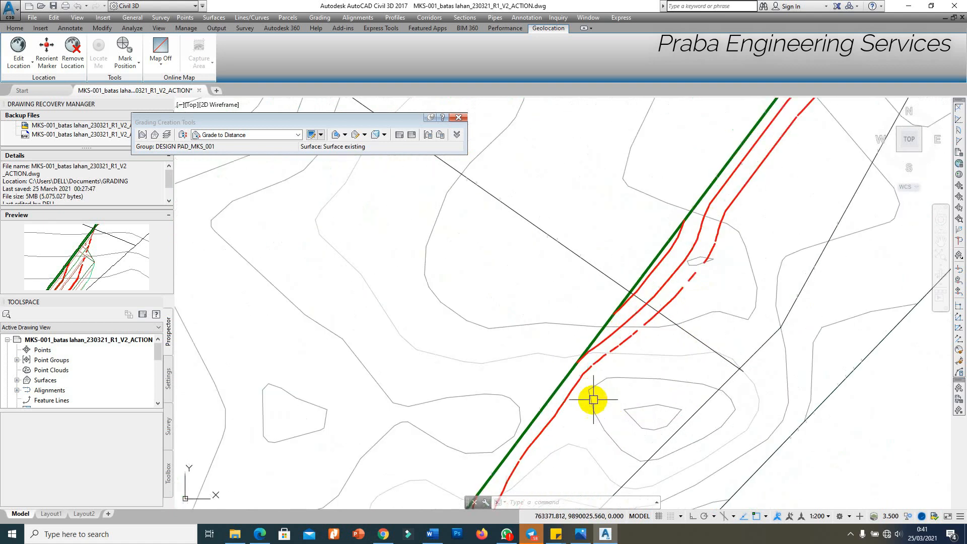
pyautogui.scroll(-5, 594, 399)
pyautogui.scroll(6, 540, 363)
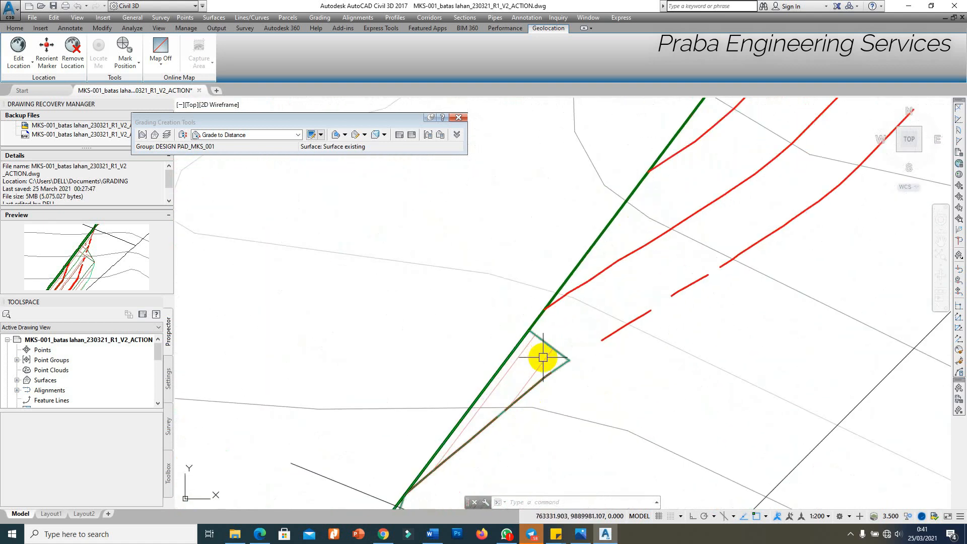
pyautogui.click(544, 358)
pyautogui.scroll(3, 539, 352)
pyautogui.press('Escape')
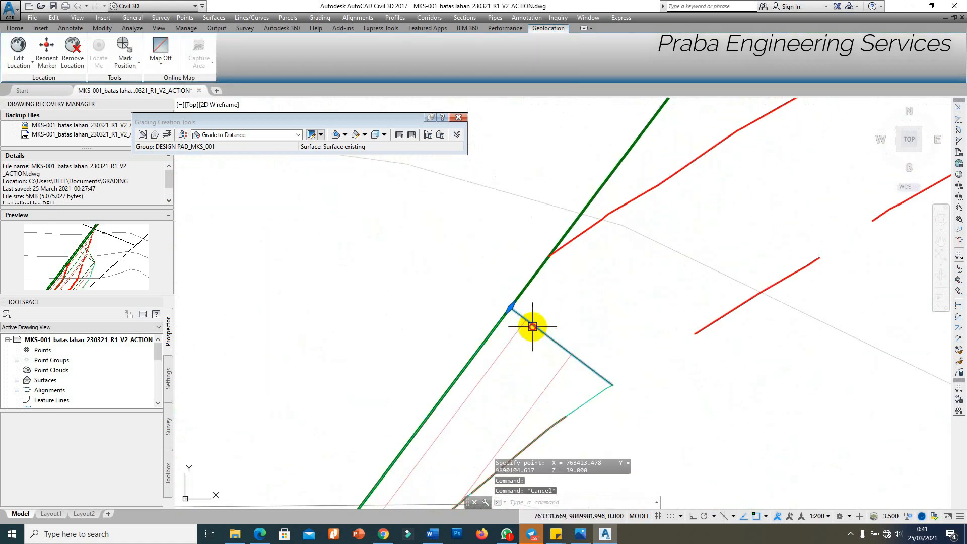
pyautogui.click(532, 327)
pyautogui.click(512, 308)
pyautogui.scroll(-3, 514, 309)
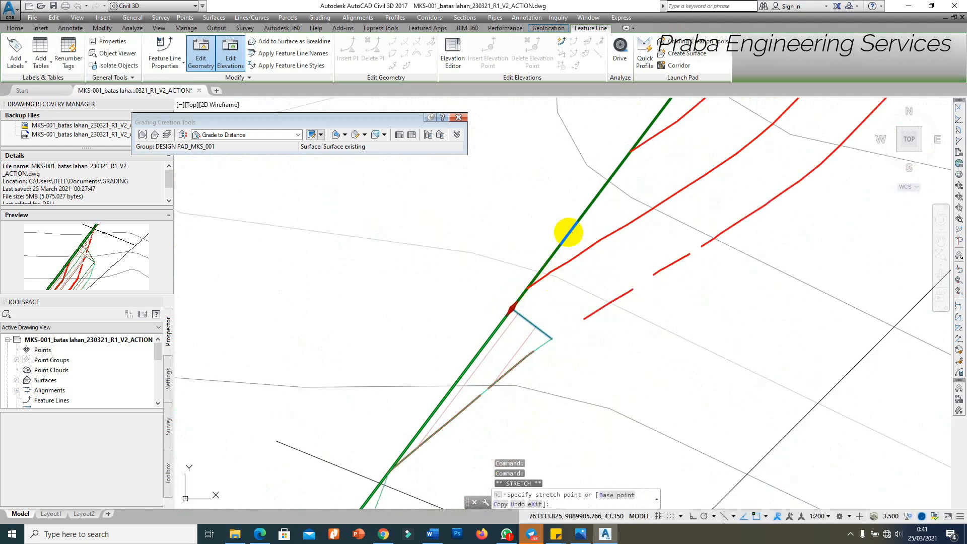
pyautogui.click(568, 232)
pyautogui.press('Escape')
# Check the coordinates and elevation at the extended grading's start on the pad line and near its outer edge.
pyautogui.scroll(4, 579, 249)
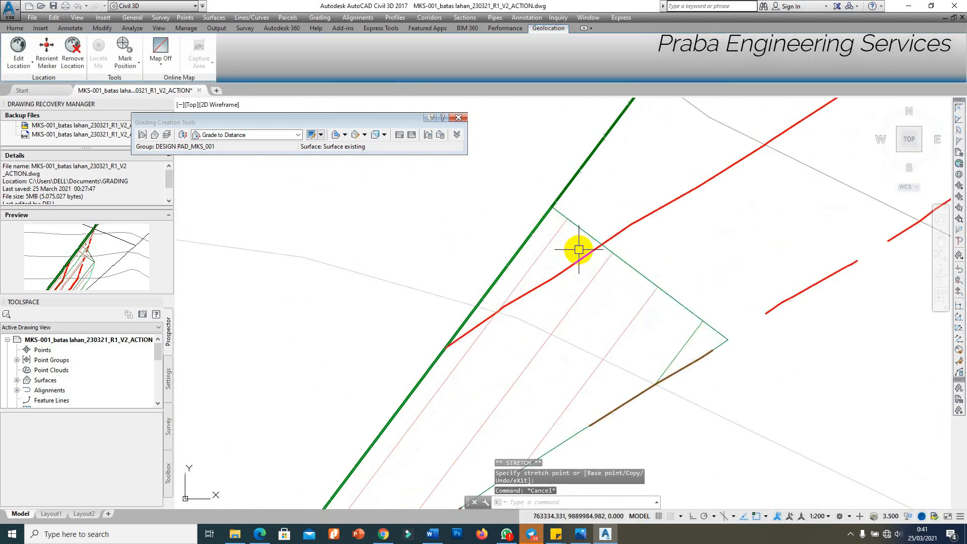
pyautogui.write('id')
pyautogui.press('Return')
pyautogui.scroll(2, 555, 232)
pyautogui.click(545, 206)
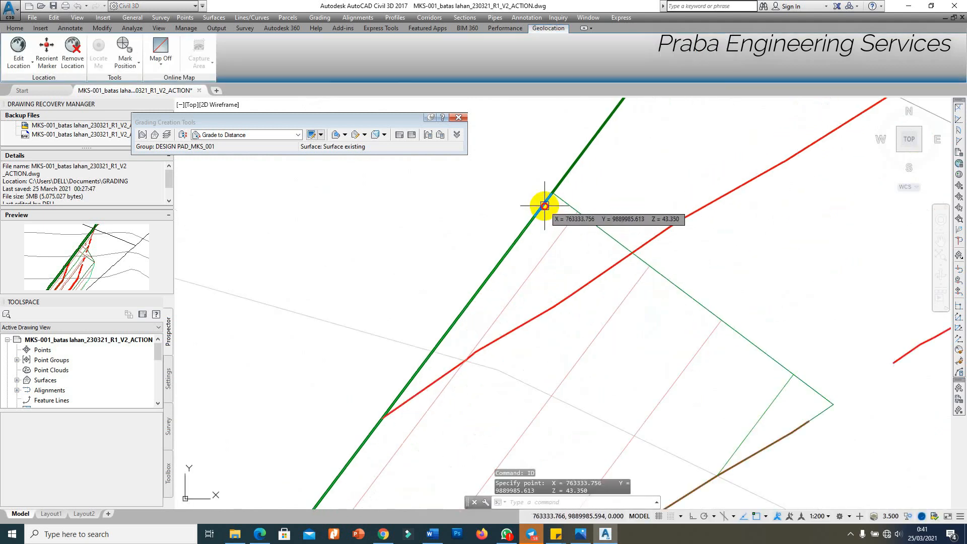
pyautogui.press('Return')
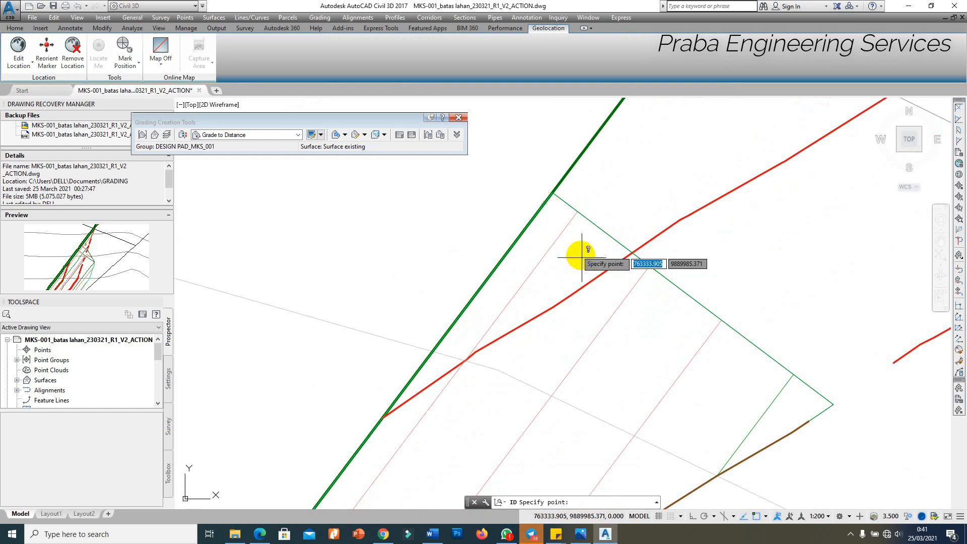
pyautogui.click(774, 402)
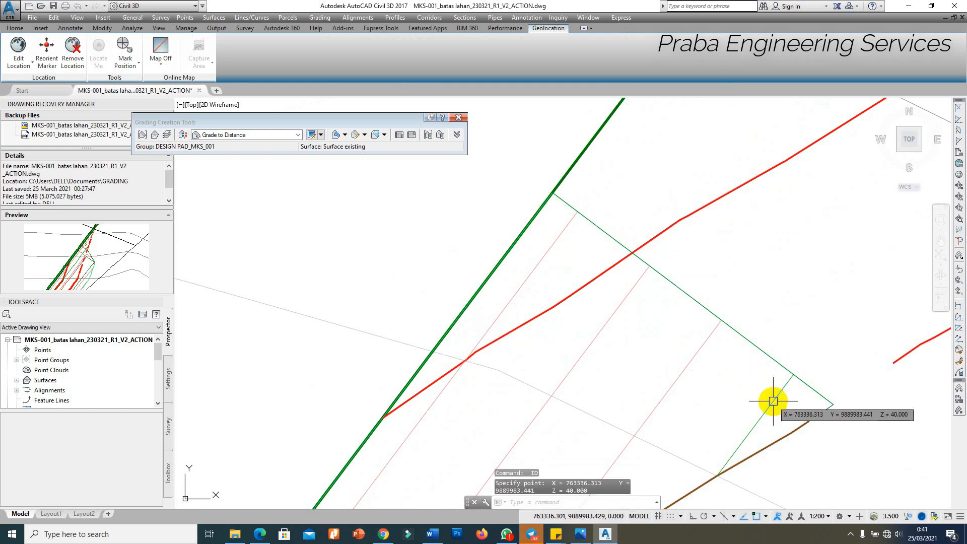
# Move the southern grading's start point slightly back southwest along the green pad line.
pyautogui.scroll(-3, 755, 333)
pyautogui.scroll(2, 698, 311)
pyautogui.click(675, 270)
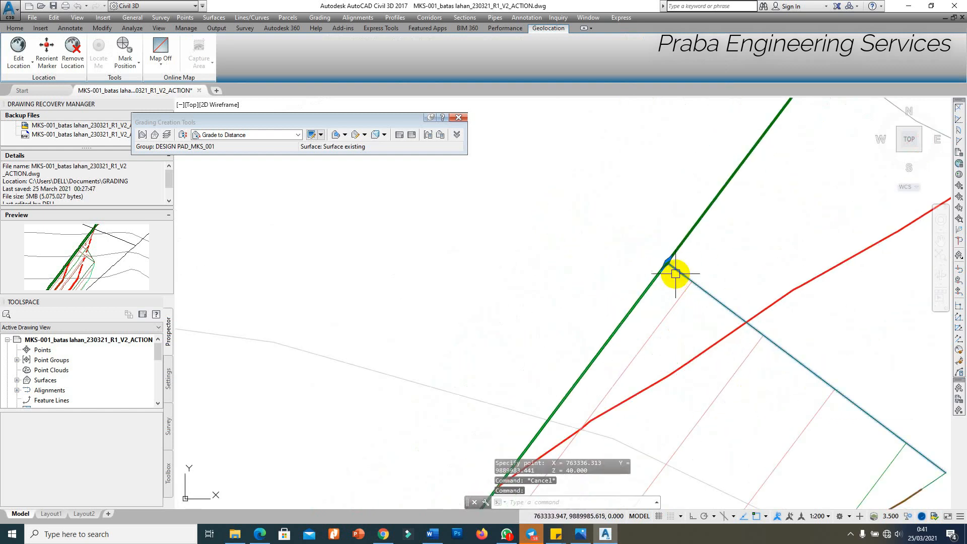
pyautogui.click(667, 263)
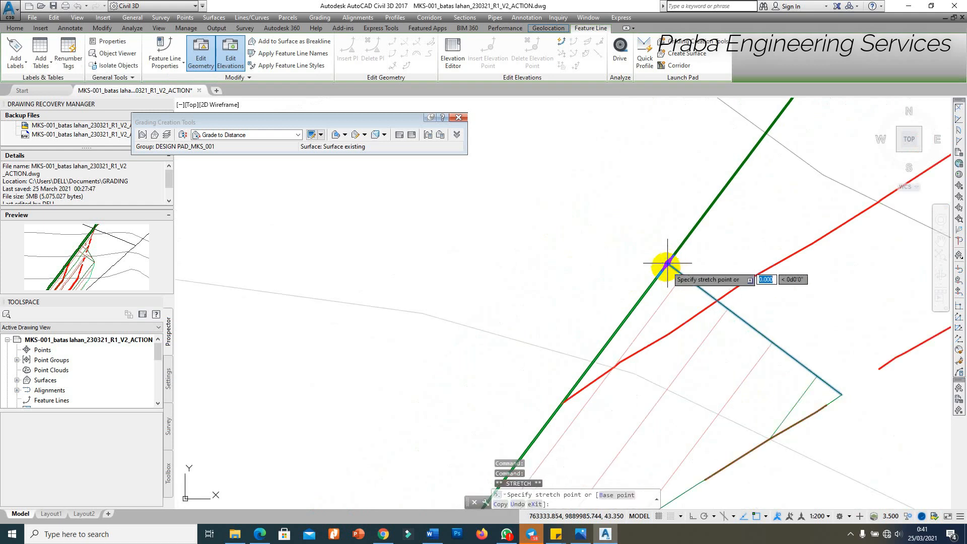
pyautogui.click(651, 288)
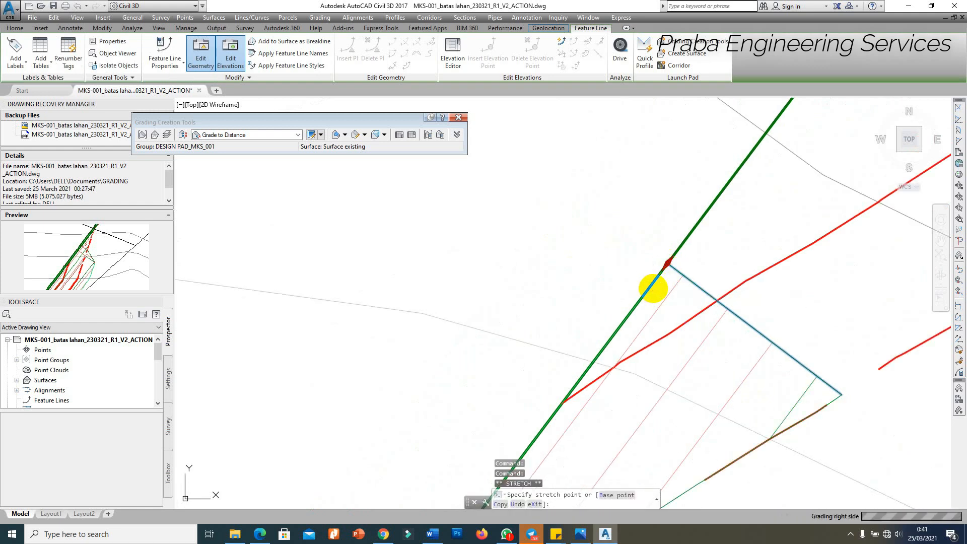
pyautogui.click(650, 288)
pyautogui.scroll(-5, 725, 356)
pyautogui.scroll(8, 827, 169)
pyautogui.press('Escape')
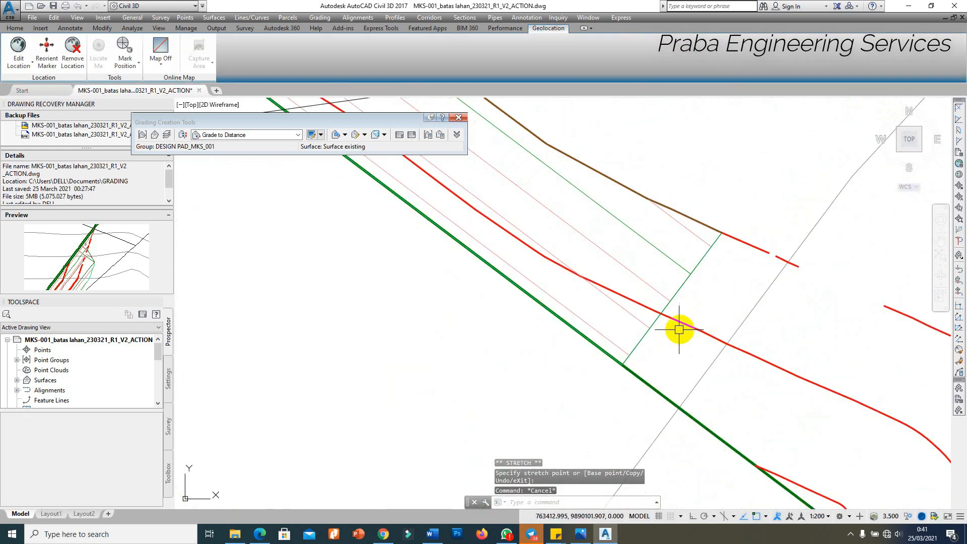
# Check the coordinates and elevation of a point inside the northern grading, close to its brown outer line.
pyautogui.rightClick(670, 294)
pyautogui.press('Escape')
pyautogui.press('Escape')
pyautogui.write('ID')
pyautogui.press('Return')
pyautogui.scroll(2, 675, 225)
pyautogui.click(665, 215)
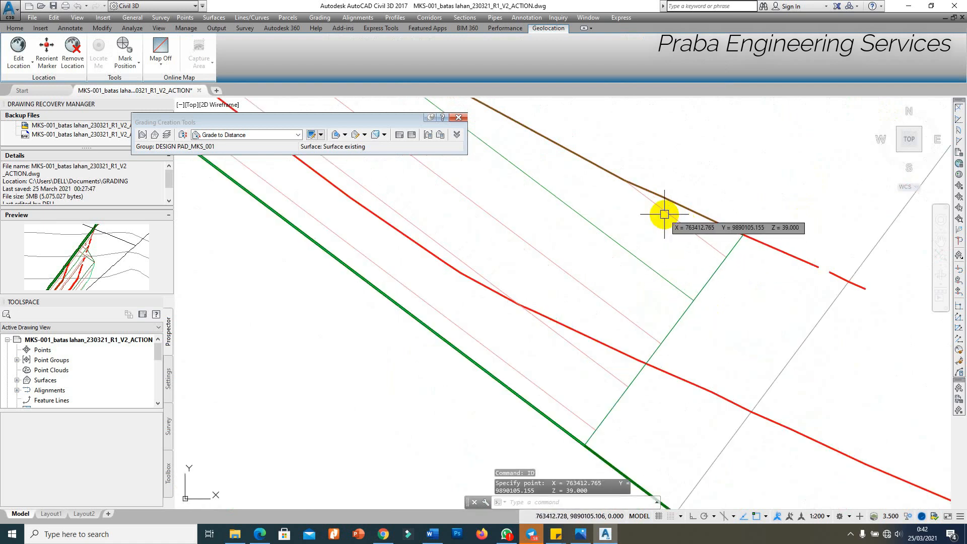
pyautogui.scroll(-2, 654, 222)
pyautogui.press('Escape')
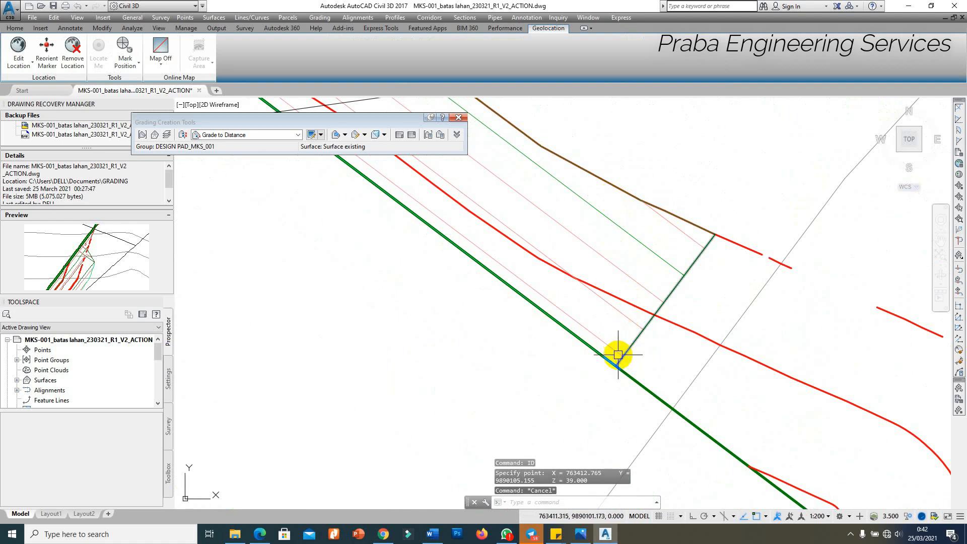
# Stretch the northern grading's end at the green pad line slightly northwest along that line to shorten the grading.
pyautogui.click(618, 355)
pyautogui.scroll(2, 612, 361)
pyautogui.click(614, 366)
pyautogui.scroll(-2, 613, 367)
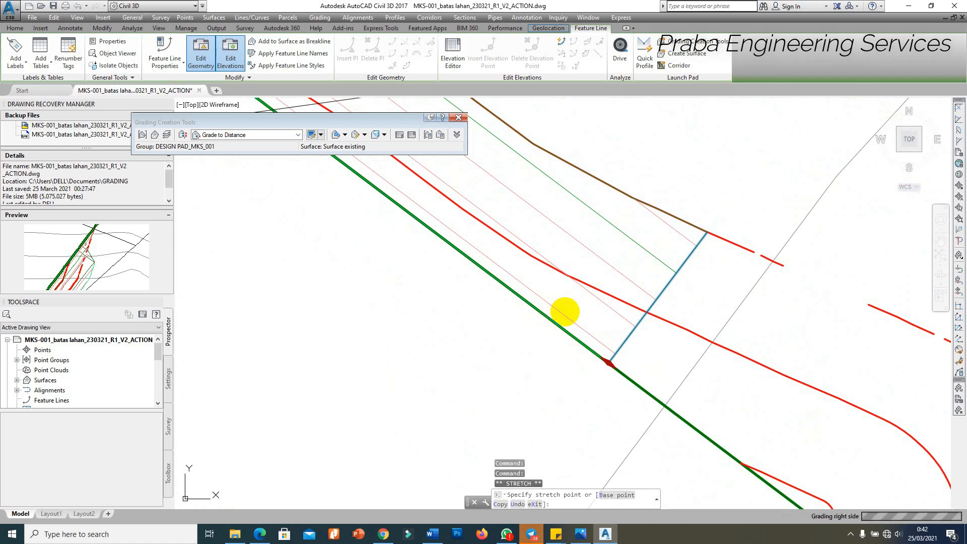
pyautogui.scroll(-3, 597, 212)
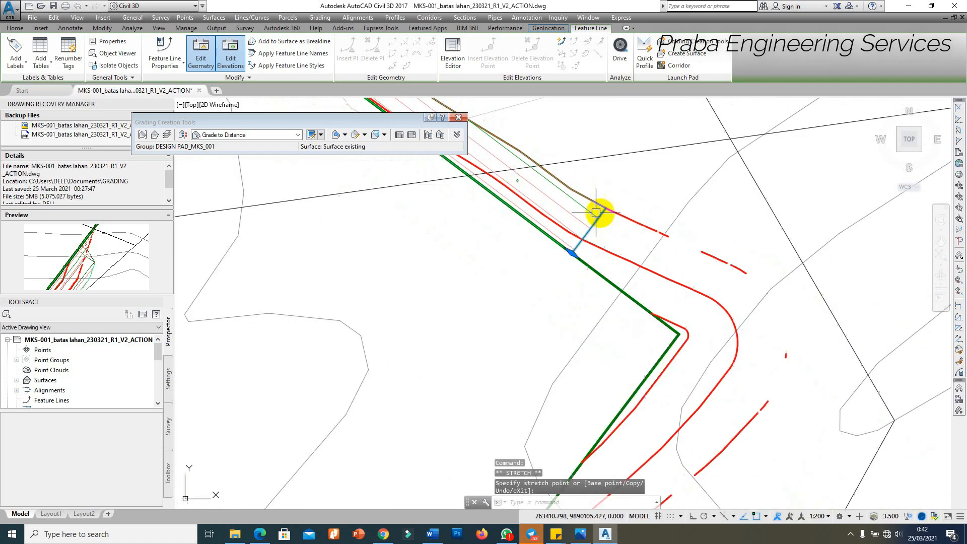
pyautogui.press('Escape')
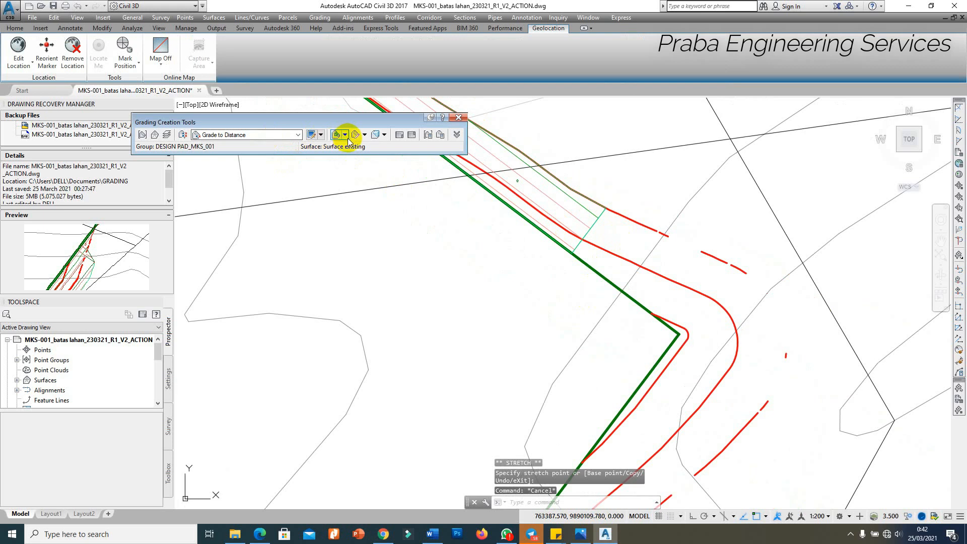
pyautogui.click(271, 135)
pyautogui.click(248, 156)
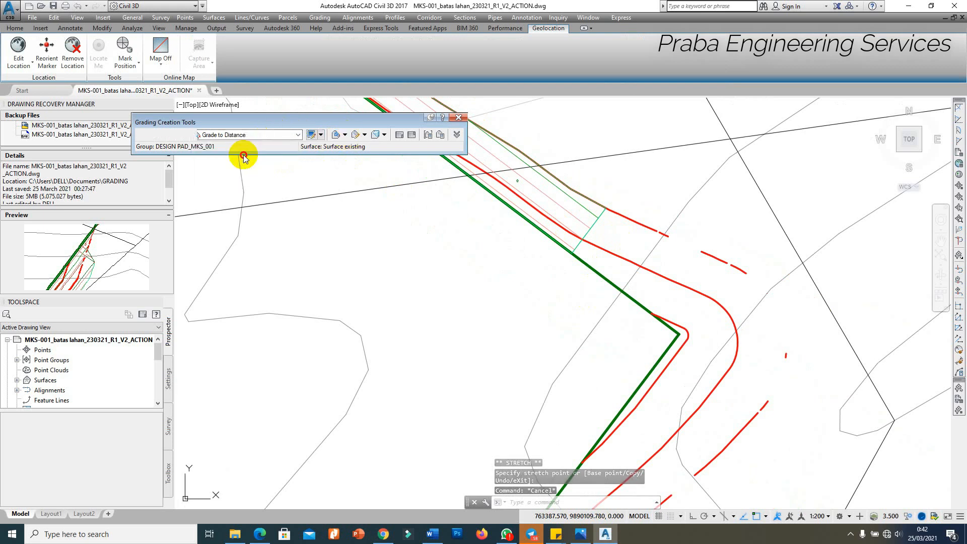
pyautogui.click(345, 135)
pyautogui.click(354, 148)
pyautogui.scroll(-2, 639, 237)
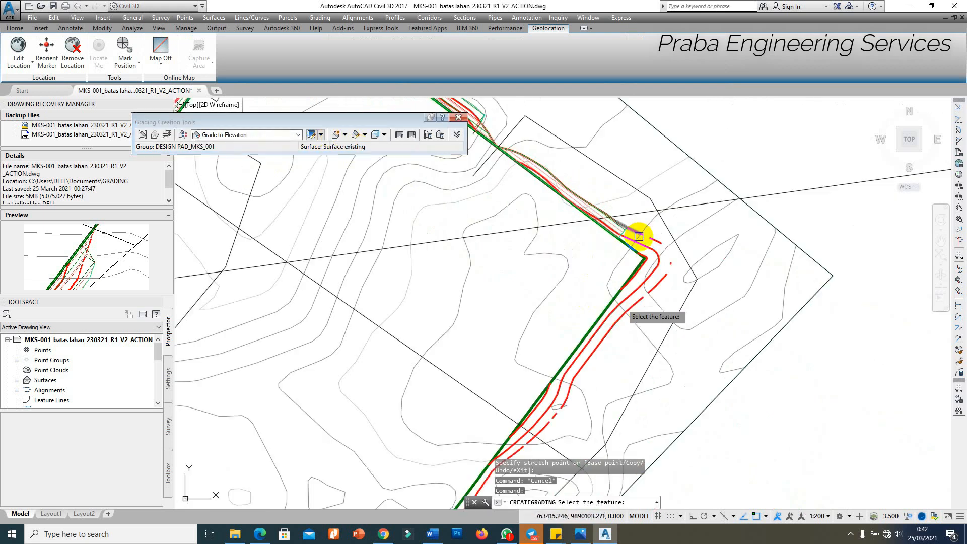
pyautogui.scroll(-3, 611, 401)
pyautogui.scroll(5, 567, 249)
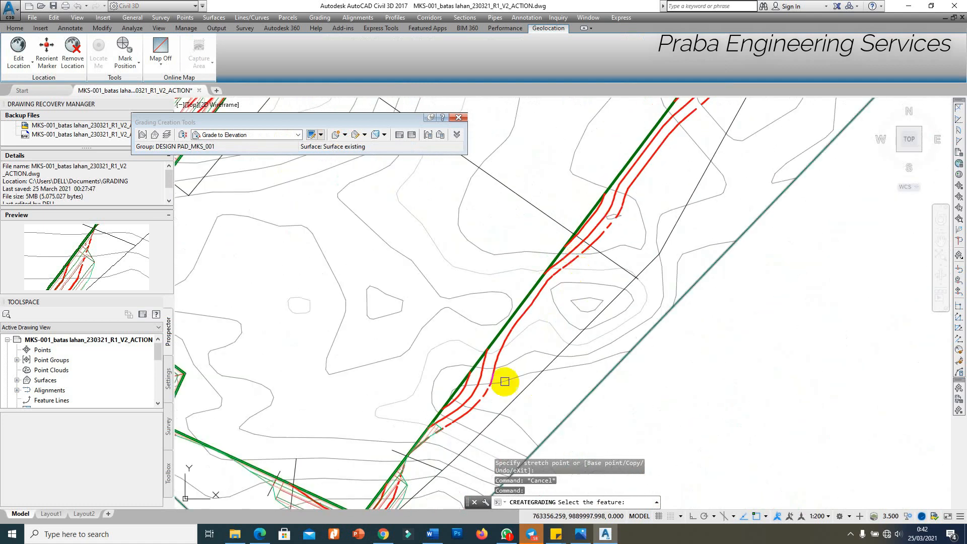
pyautogui.scroll(-2, 507, 307)
pyautogui.press('Escape')
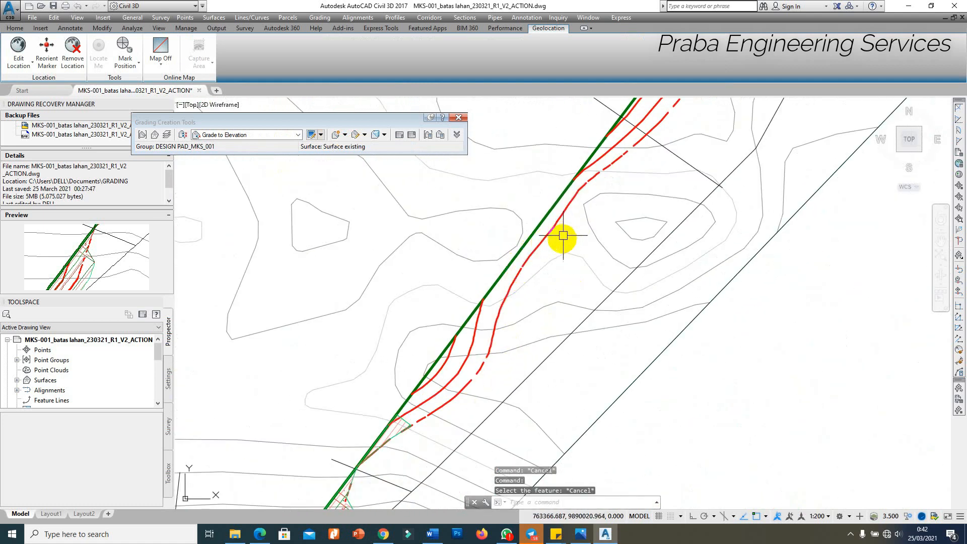
# Create a grading with the Grade to Surface criteria on the green pad feature line, choosing its southeast side.
pyautogui.scroll(3, 411, 421)
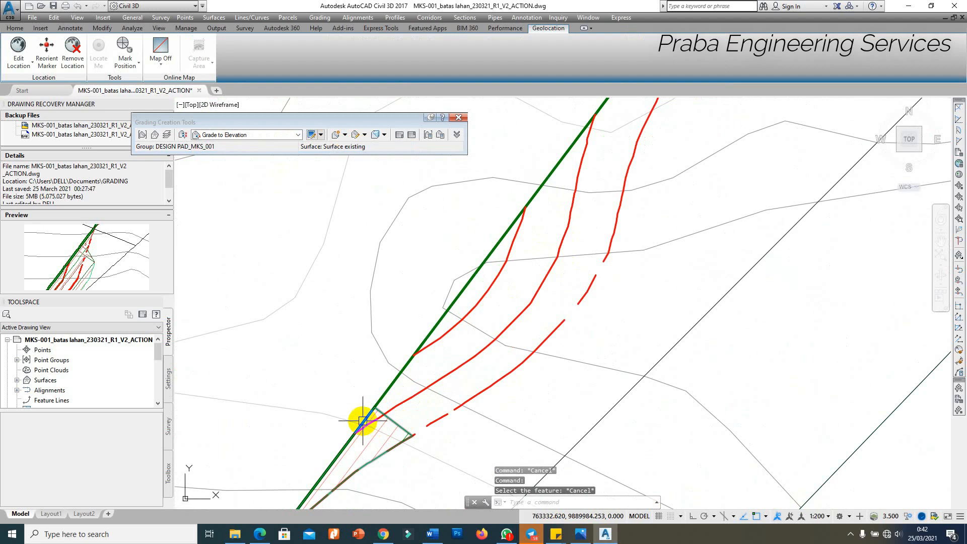
pyautogui.scroll(-6, 373, 415)
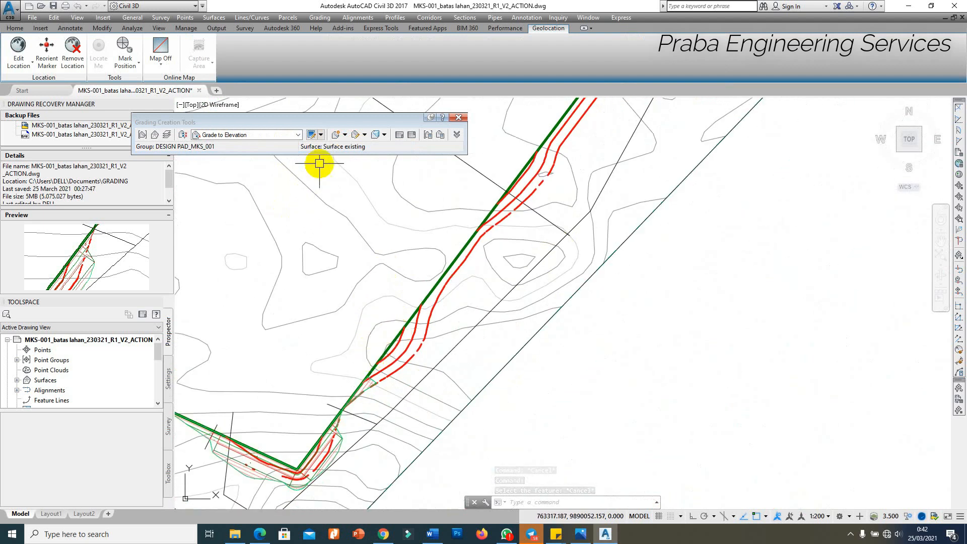
pyautogui.click(265, 135)
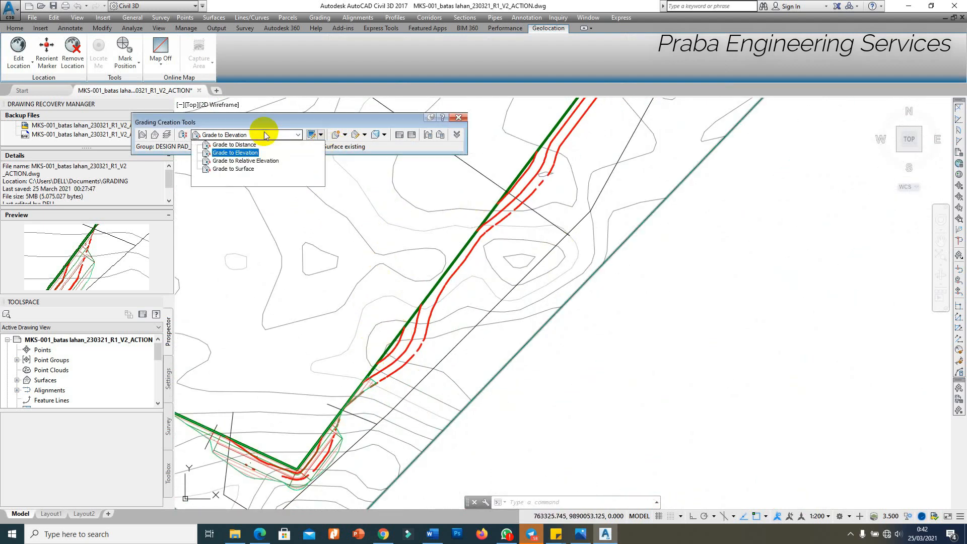
pyautogui.click(241, 169)
pyautogui.click(345, 135)
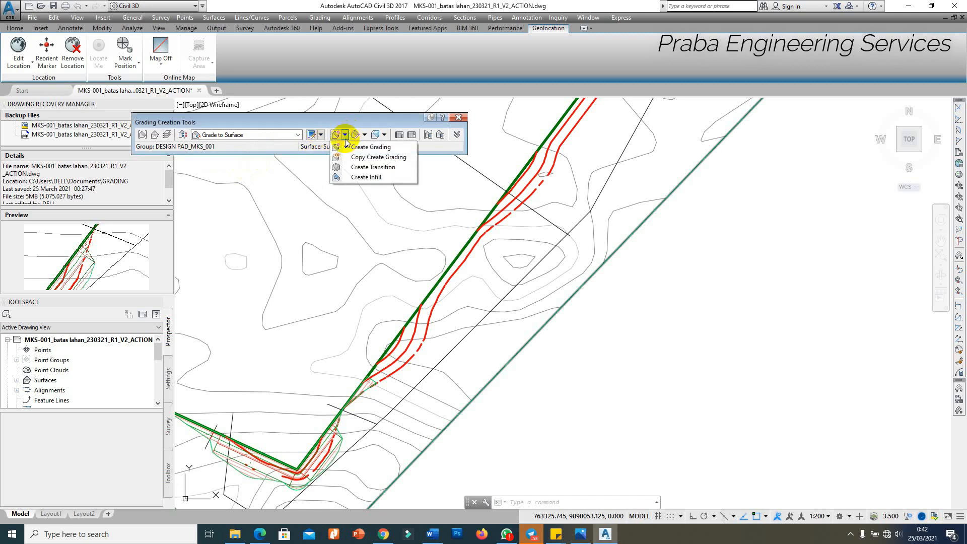
pyautogui.click(355, 147)
pyautogui.scroll(2, 442, 302)
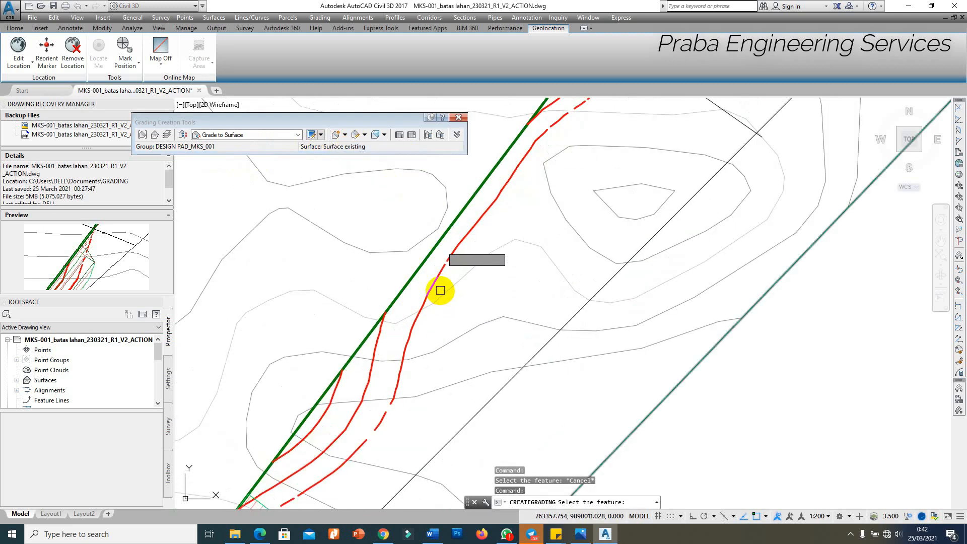
pyautogui.scroll(-2, 440, 291)
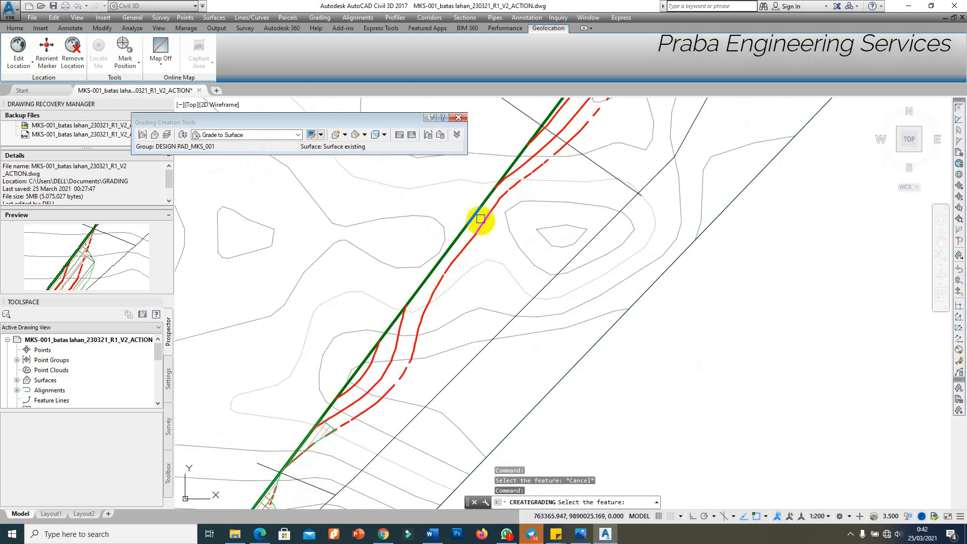
pyautogui.scroll(2, 440, 263)
pyautogui.click(431, 272)
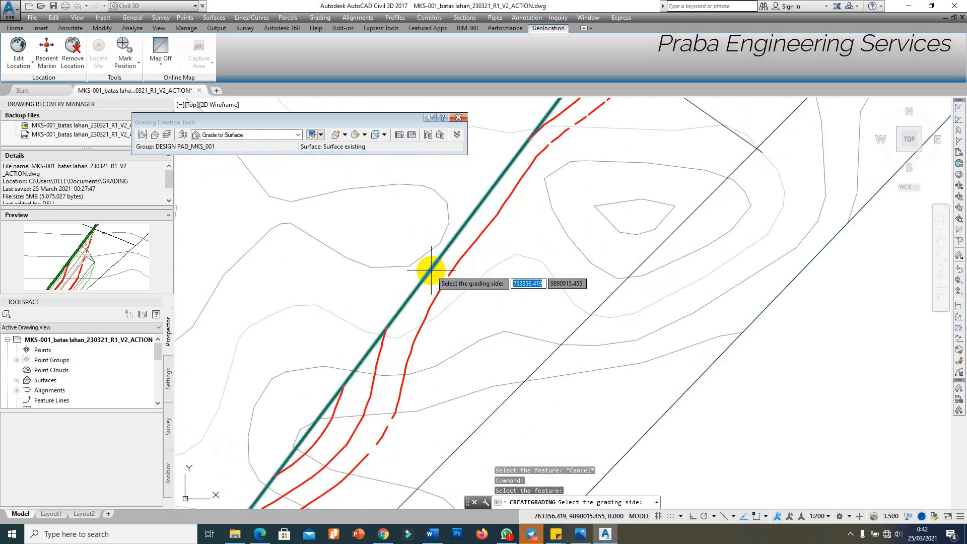
pyautogui.click(557, 327)
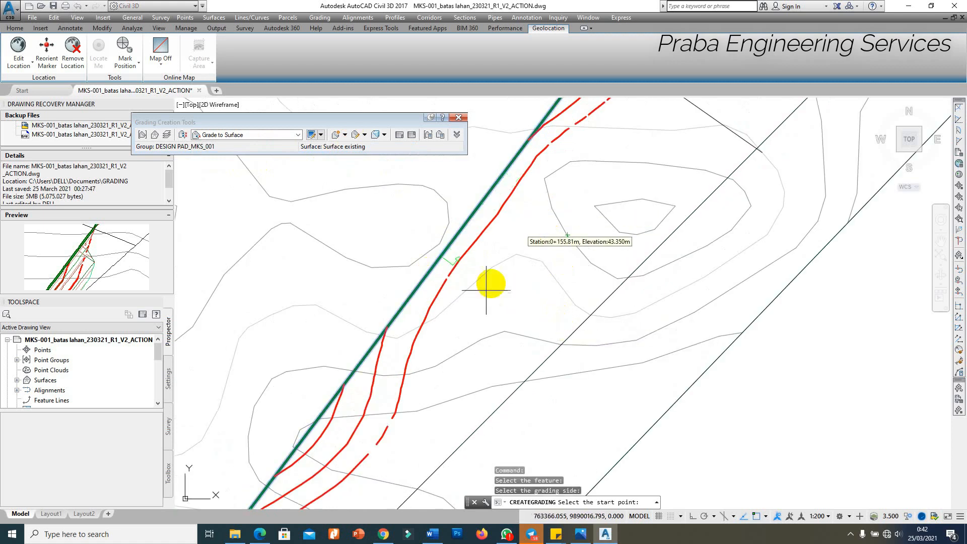
# Run the surface grading from station 0+130.89 to 0+176.59 with 1:1 cut and fill slopes.
pyautogui.click(429, 408)
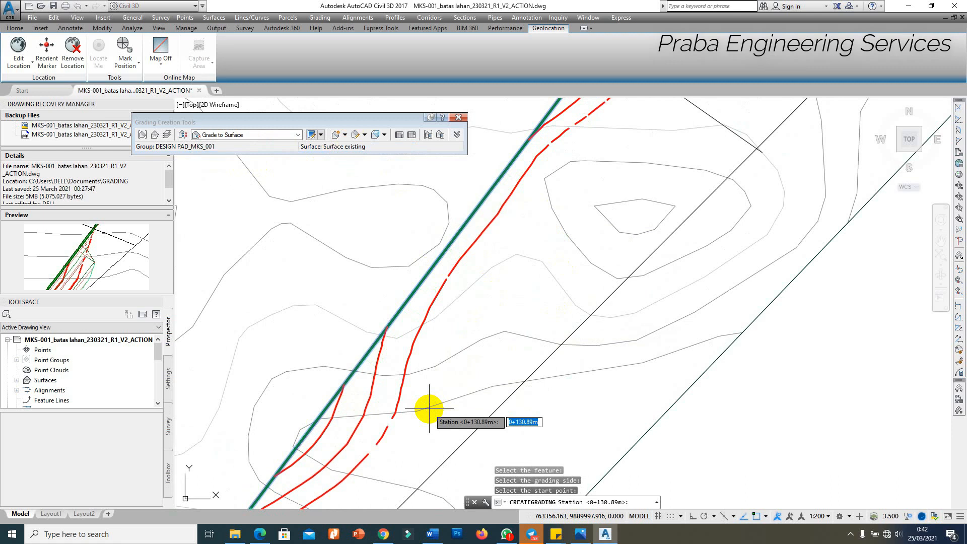
pyautogui.press('Return')
pyautogui.scroll(-2, 480, 341)
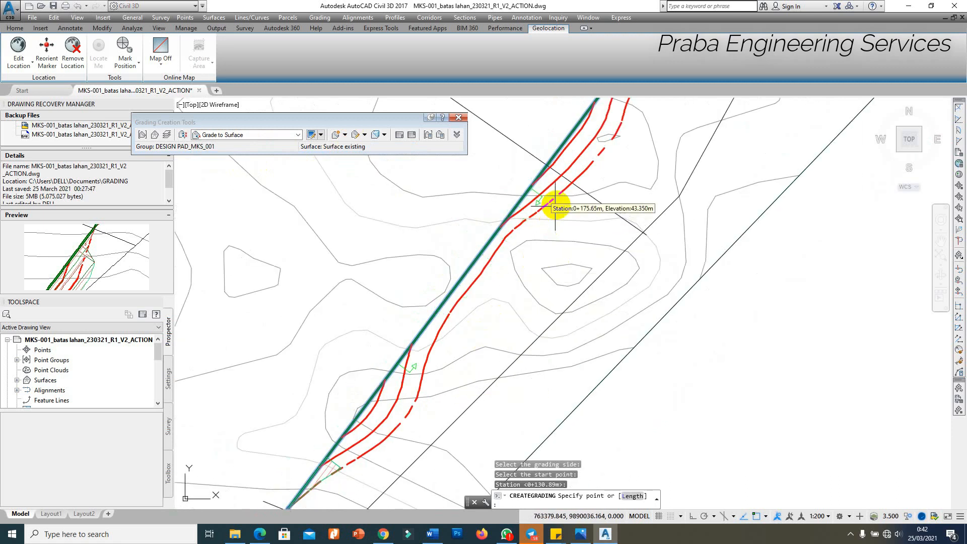
pyautogui.scroll(4, 552, 201)
pyautogui.click(540, 183)
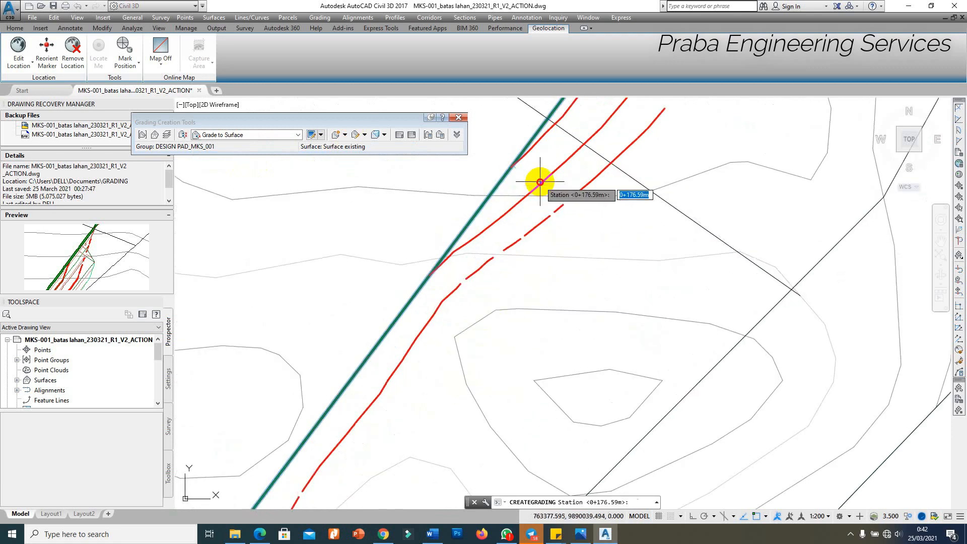
pyautogui.press('Return')
pyautogui.press('Return')
pyautogui.press('Return')
pyautogui.press('Return')
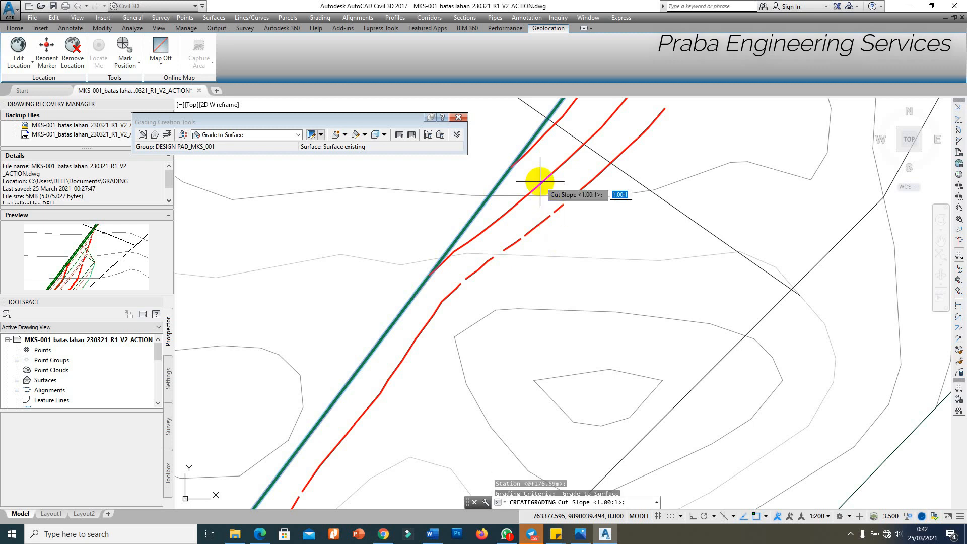
pyautogui.press('Return')
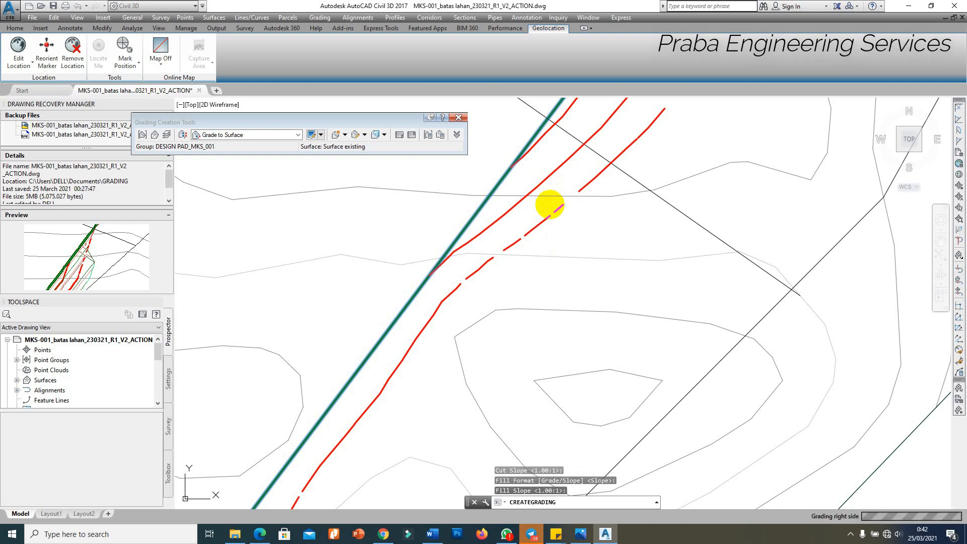
pyautogui.scroll(-3, 613, 214)
pyautogui.scroll(2, 521, 282)
pyautogui.press('Escape')
# Inspect the pad grading surface in 3D with the Object Viewer, orbiting and zooming around the new slope.
pyautogui.click(500, 259)
pyautogui.rightClick(499, 259)
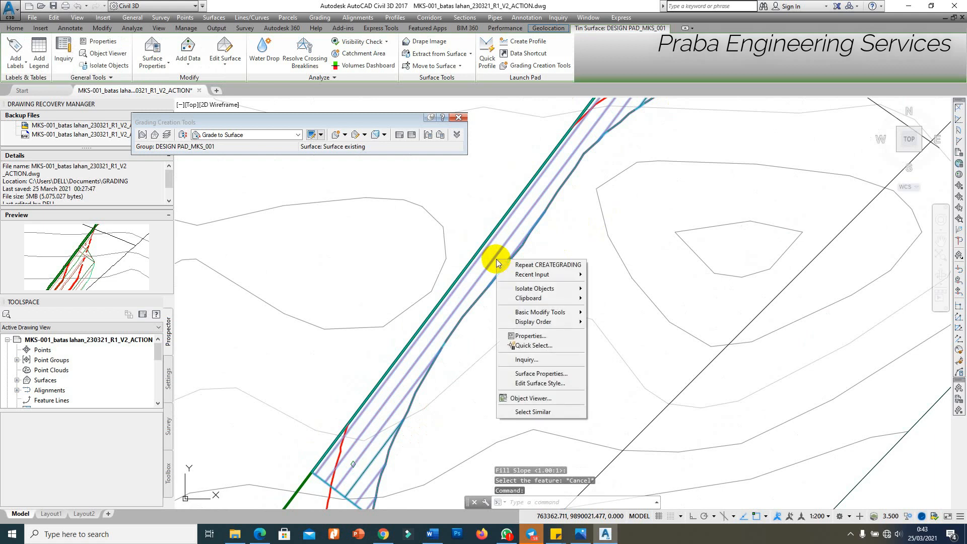
pyautogui.click(531, 399)
pyautogui.moveTo(526, 392)
pyautogui.mouseDown()
pyautogui.moveTo(545, 398)
pyautogui.moveTo(555, 371)
pyautogui.mouseUp()
pyautogui.scroll(4, 589, 371)
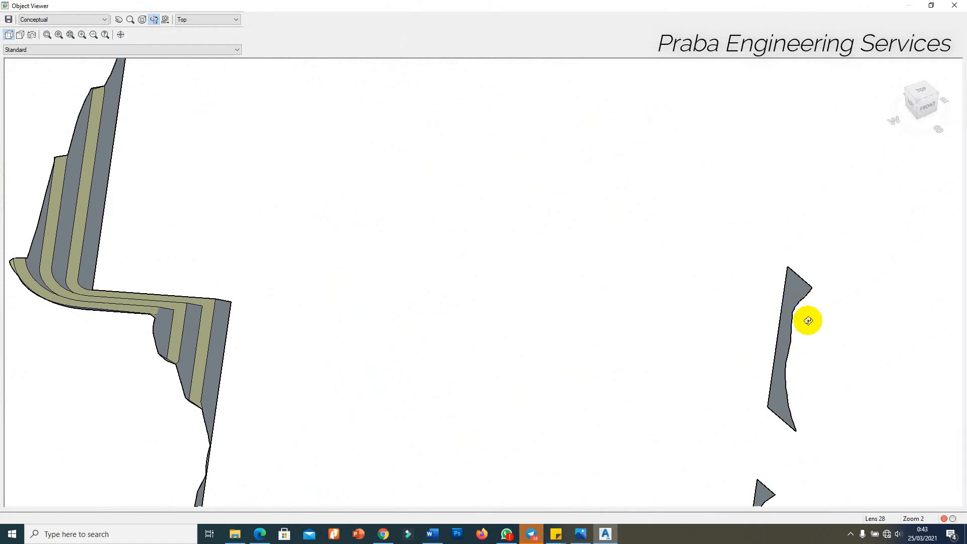
pyautogui.press('Escape')
# Check the coordinates and elevation of a point near the outer brown line at the new grading's southern end.
pyautogui.scroll(-4, 724, 283)
pyautogui.scroll(6, 584, 301)
pyautogui.scroll(2, 582, 299)
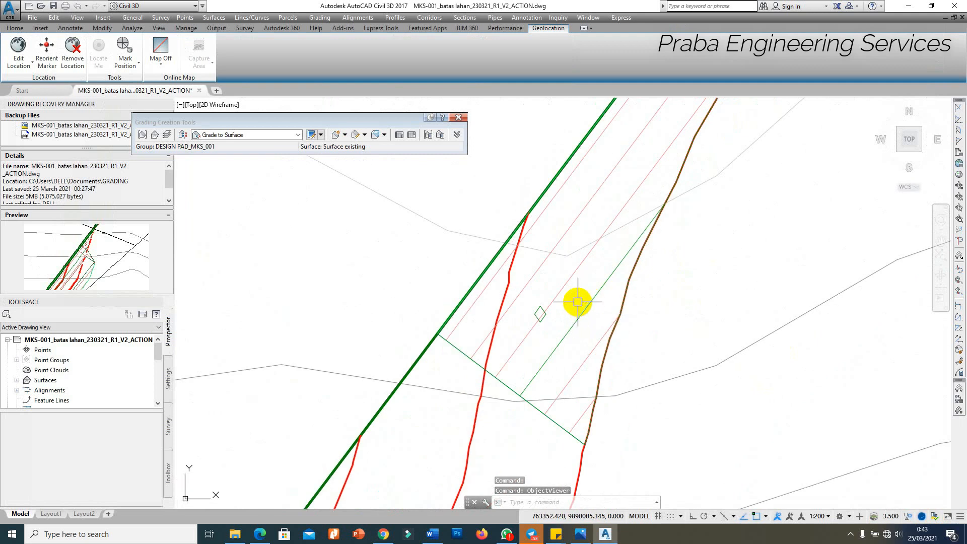
pyautogui.write('ID')
pyautogui.press('Return')
pyautogui.click(626, 249)
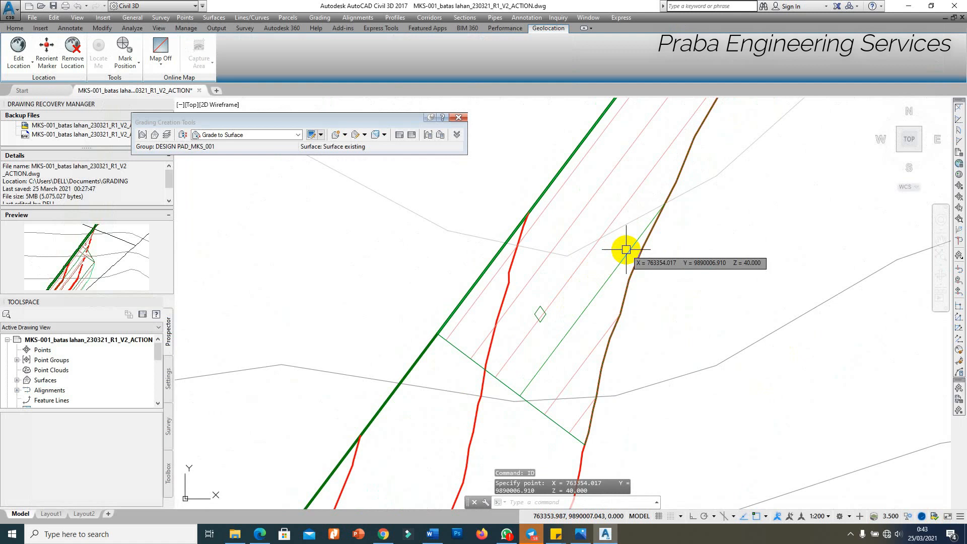
# Stretch the new grading's southern end northeast along the green pad line to shorten the grading.
pyautogui.click(468, 336)
pyautogui.click(442, 339)
pyautogui.click(438, 334)
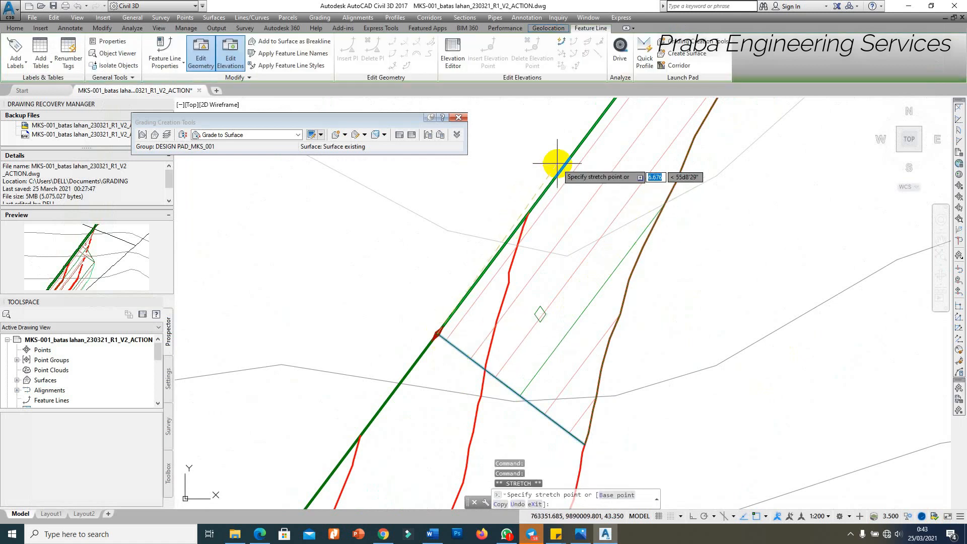
pyautogui.click(583, 141)
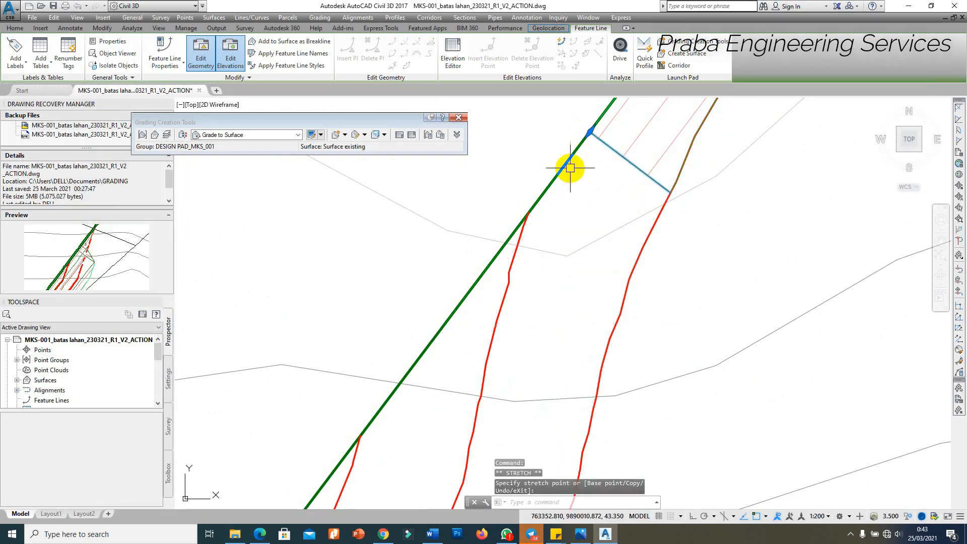
pyautogui.scroll(-5, 570, 169)
pyautogui.scroll(2, 613, 290)
pyautogui.press('Escape')
pyautogui.press('Escape')
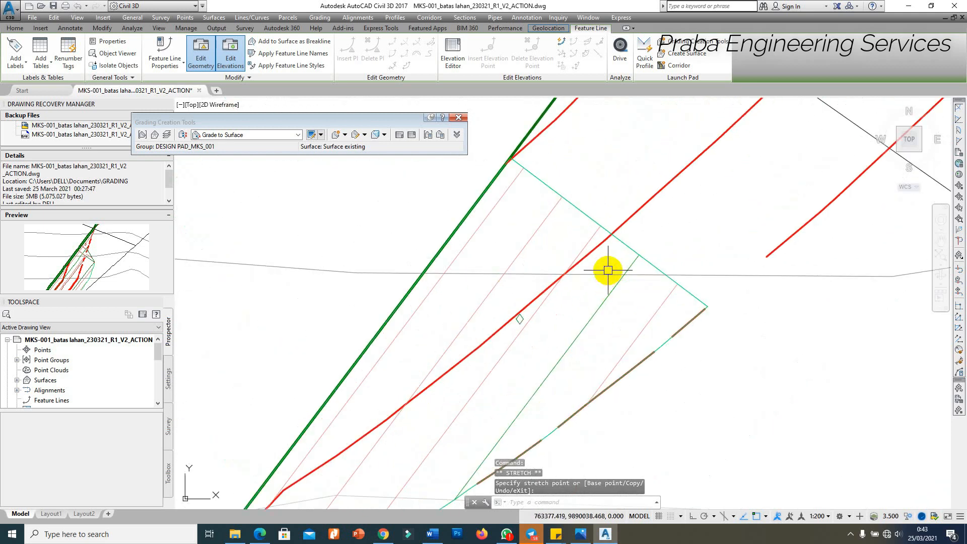
# Check the coordinates and elevation of a point on the green slope line near the new grading's northern end.
pyautogui.write('id')
pyautogui.press('Return')
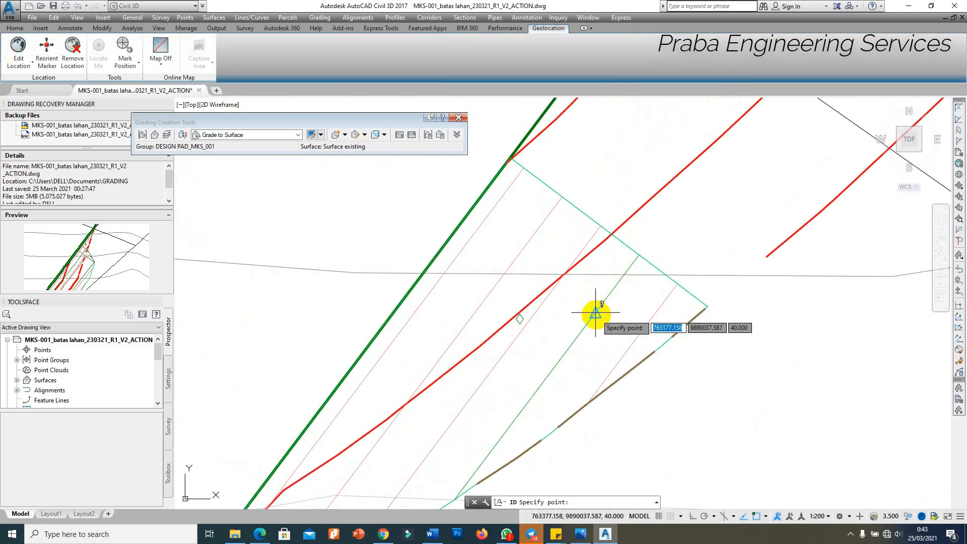
pyautogui.click(596, 315)
pyautogui.press('Escape')
# Stretch the new grading's northern end southwest along the green pad line.
pyautogui.scroll(-2, 529, 174)
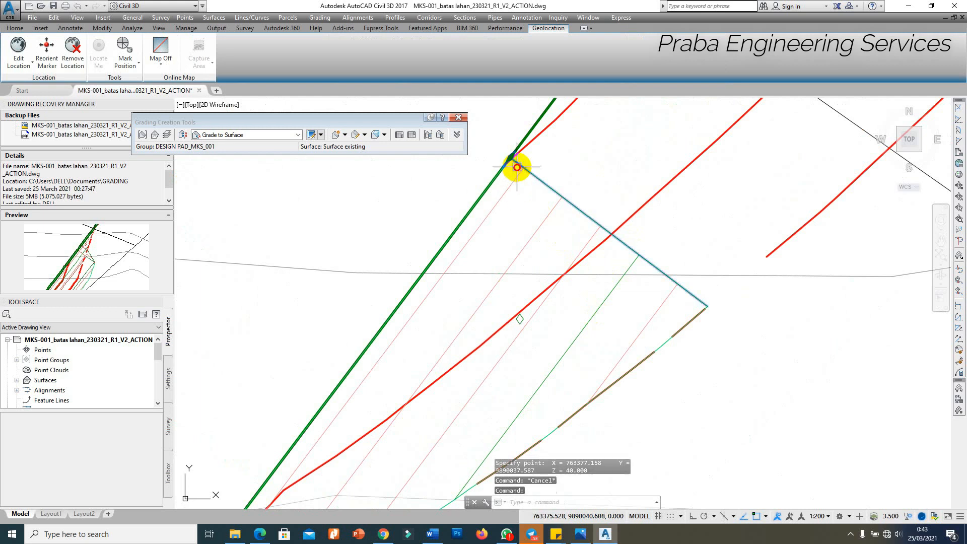
pyautogui.click(527, 161)
pyautogui.click(522, 158)
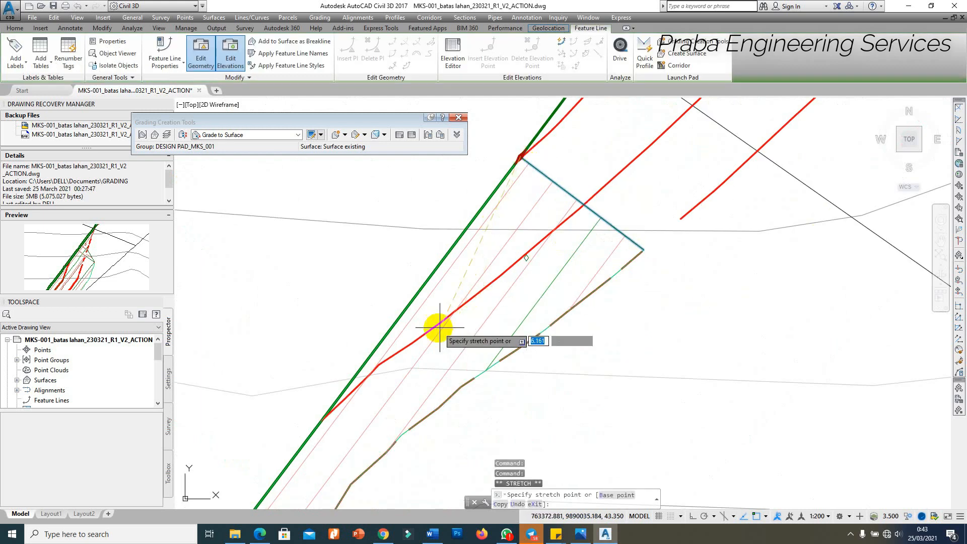
pyautogui.click(397, 321)
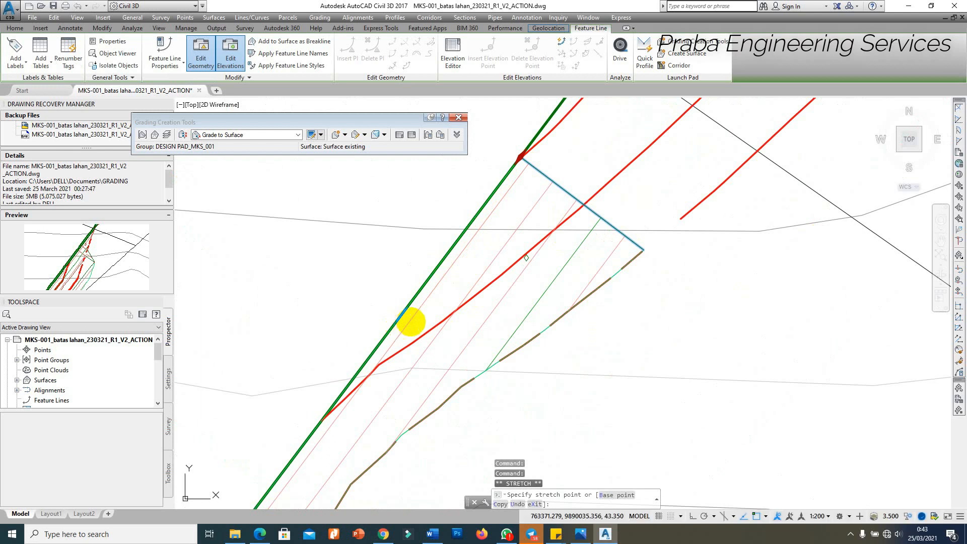
pyautogui.scroll(-8, 423, 355)
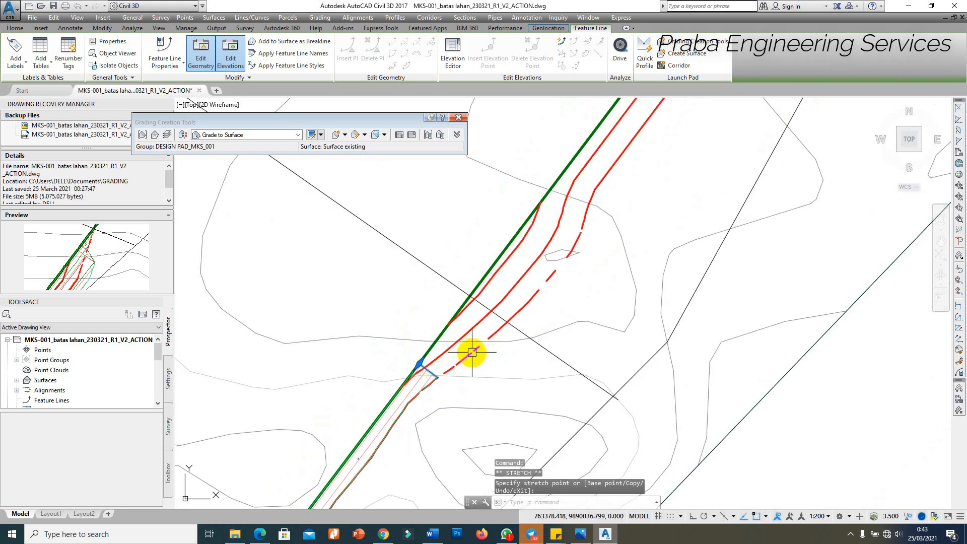
pyautogui.press('Escape')
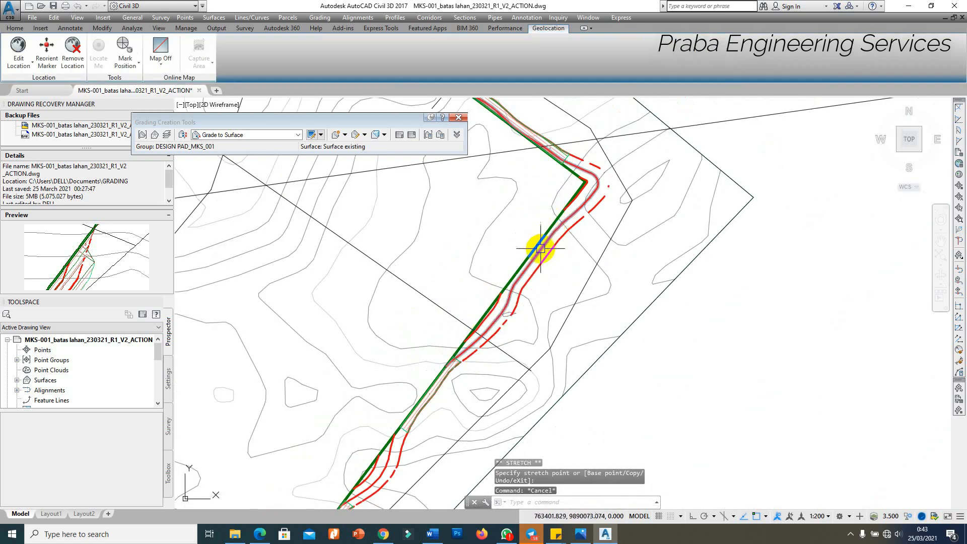
# Create a grading with the Grade to Elevation criteria on the green pad feature line, choosing its outer eastern side.
pyautogui.scroll(-1, 541, 248)
pyautogui.scroll(2, 550, 218)
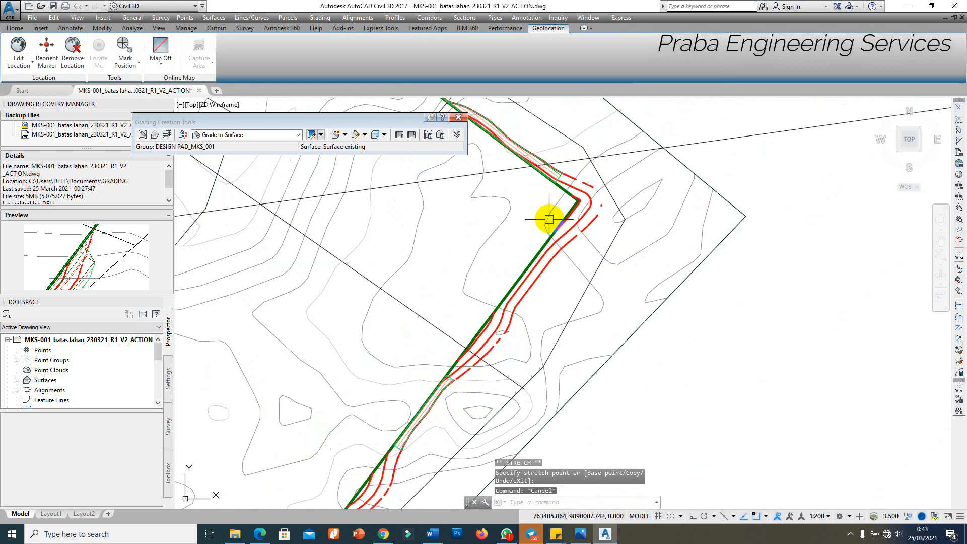
pyautogui.click(285, 134)
pyautogui.click(245, 142)
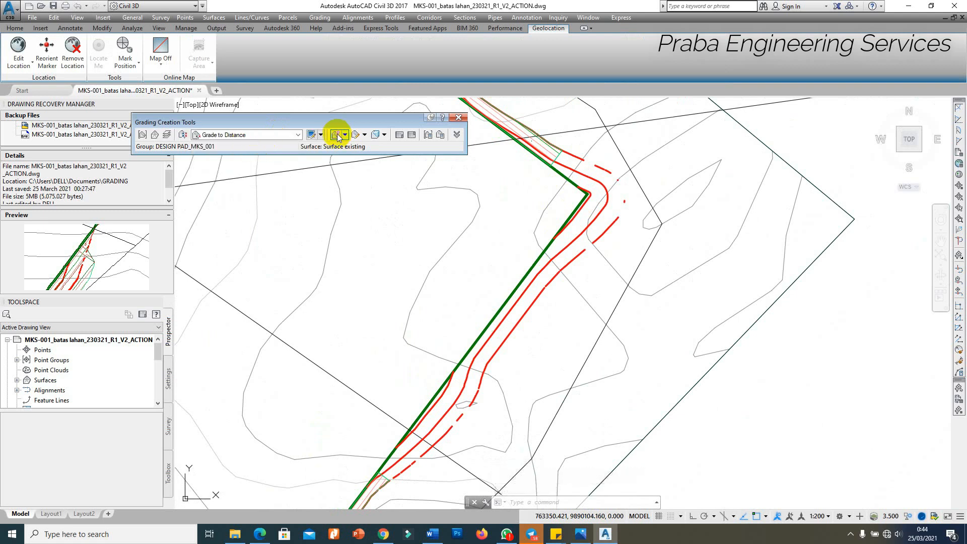
pyautogui.click(242, 135)
pyautogui.click(222, 154)
pyautogui.click(345, 135)
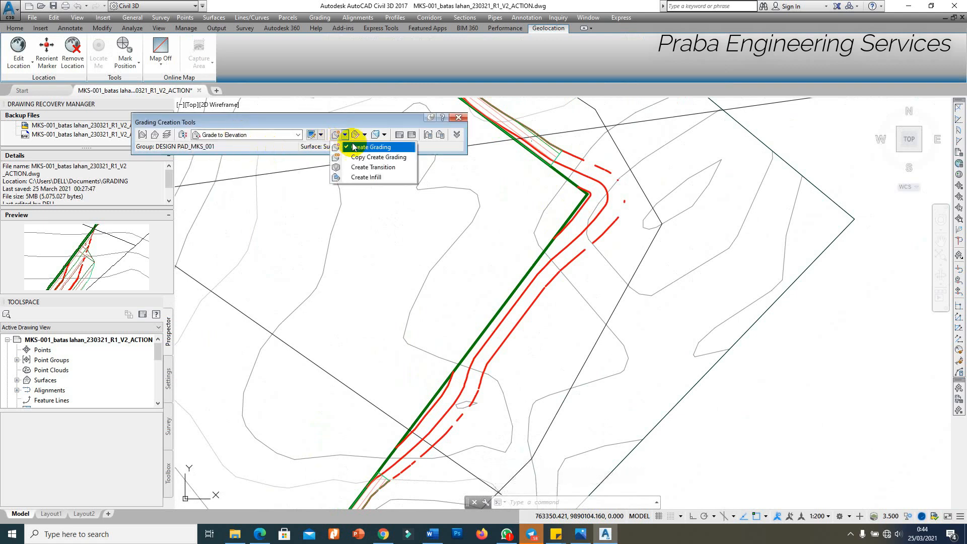
pyautogui.click(354, 147)
pyautogui.scroll(2, 551, 183)
pyautogui.click(533, 179)
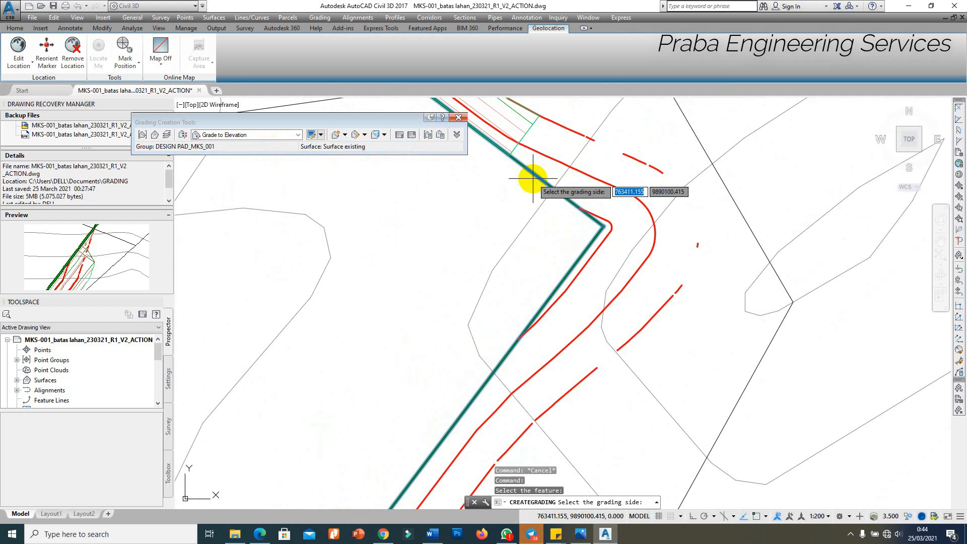
pyautogui.click(682, 199)
# Set the elevation grading's extent from station 0+174.40 around the pad's eastern corner to station 0+253.87.
pyautogui.scroll(-4, 659, 173)
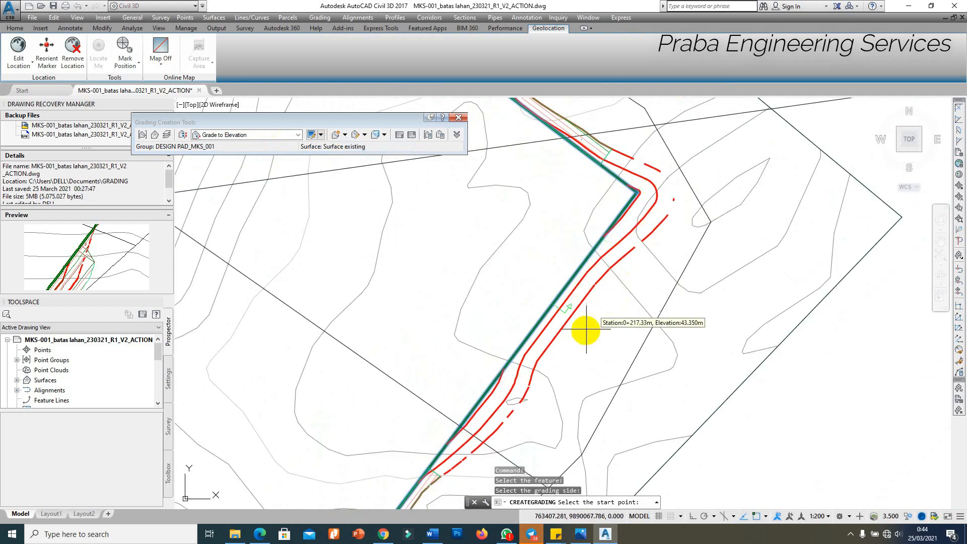
pyautogui.scroll(-1, 573, 302)
pyautogui.scroll(3, 502, 413)
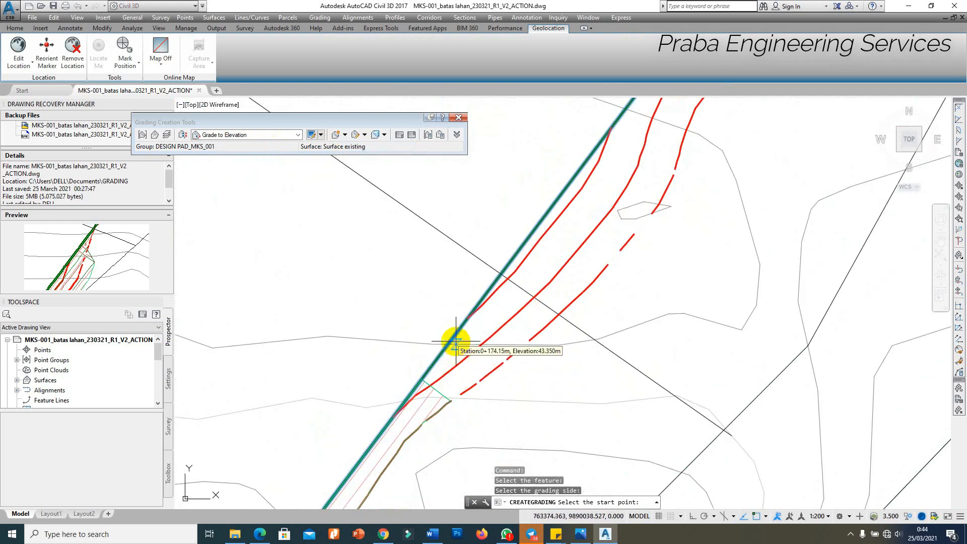
pyautogui.click(454, 336)
pyautogui.scroll(-3, 476, 363)
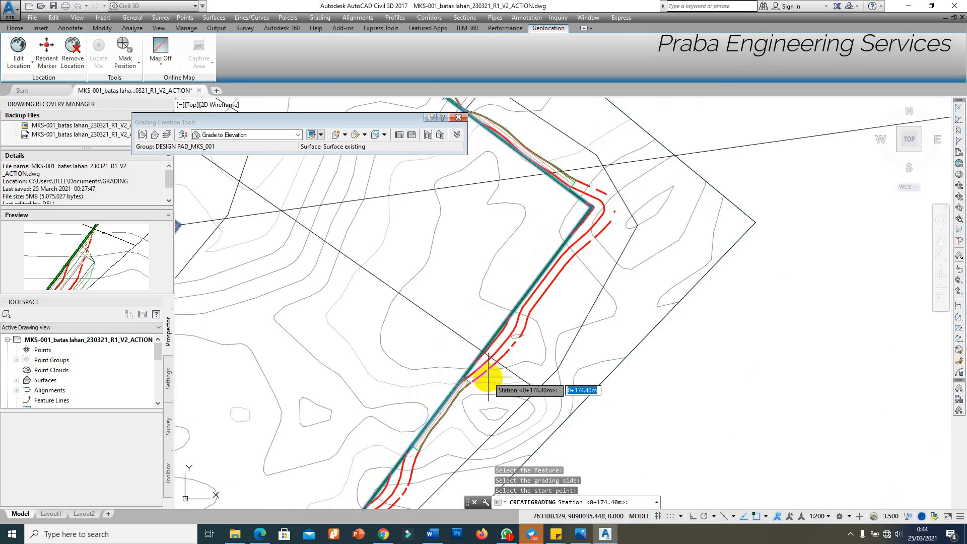
pyautogui.press('Return')
pyautogui.scroll(4, 594, 178)
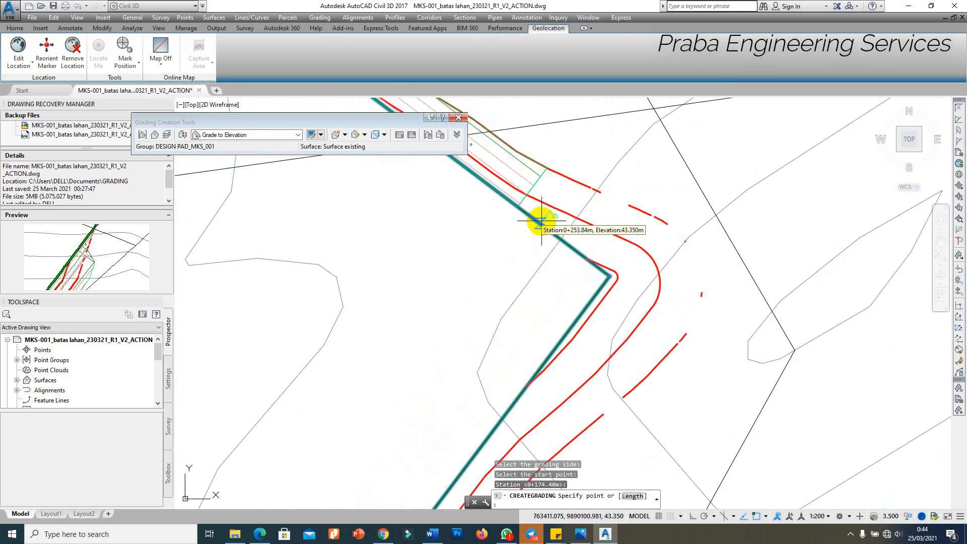
pyautogui.click(541, 221)
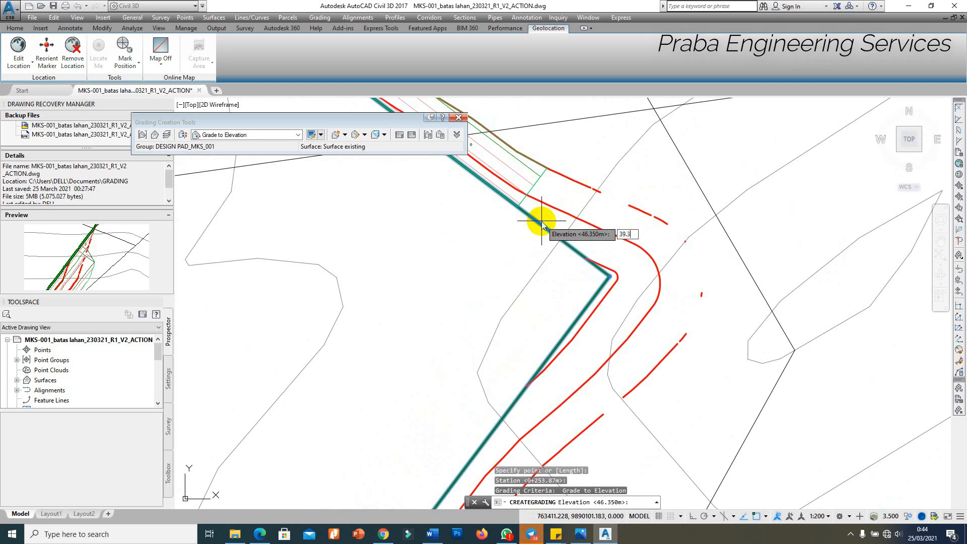
# Grade down to elevation 39.35 m with 1:1 cut and fill slopes, and save the drawing.
pyautogui.press('Return')
pyautogui.press('Return')
pyautogui.press('Return')
pyautogui.press('Return')
pyautogui.press('Return')
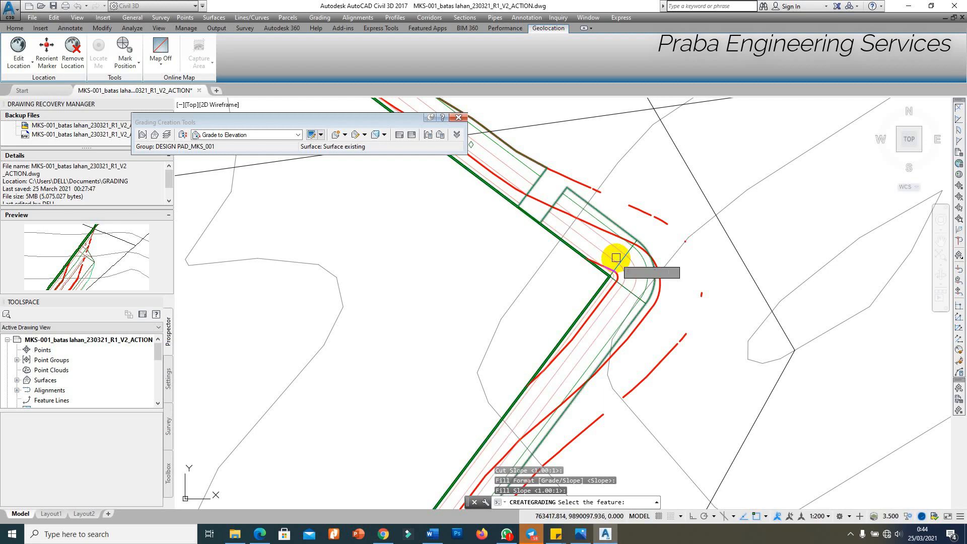
pyautogui.click(54, 6)
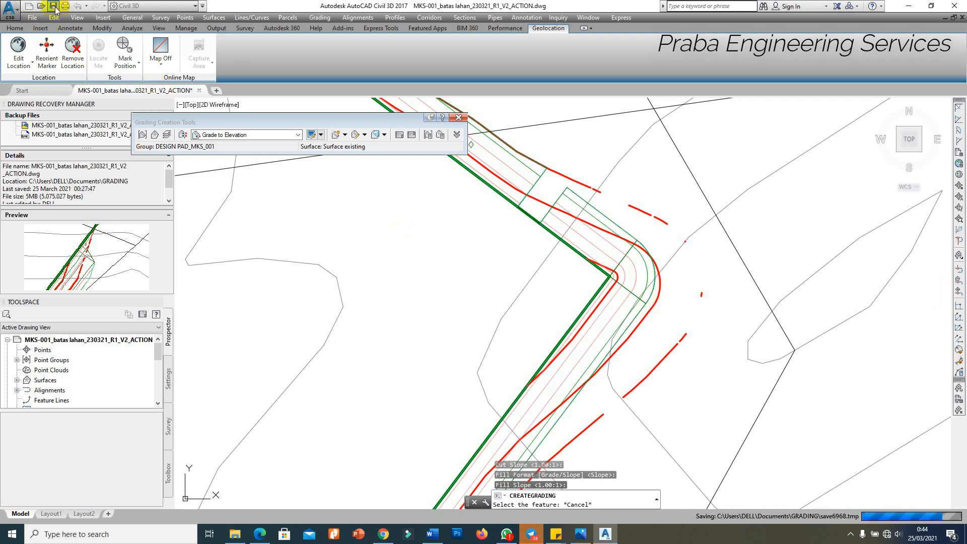
# Create a Grade to Distance bench 2.5 m wide at -0.01% grade along the entire outer edge of the eastern corner's elevation grading.
pyautogui.click(247, 134)
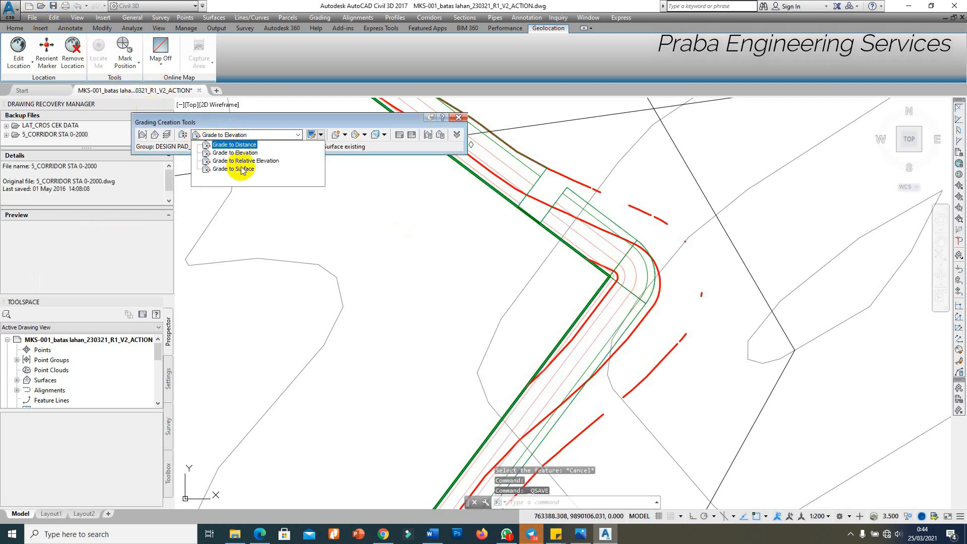
pyautogui.click(246, 144)
pyautogui.click(345, 134)
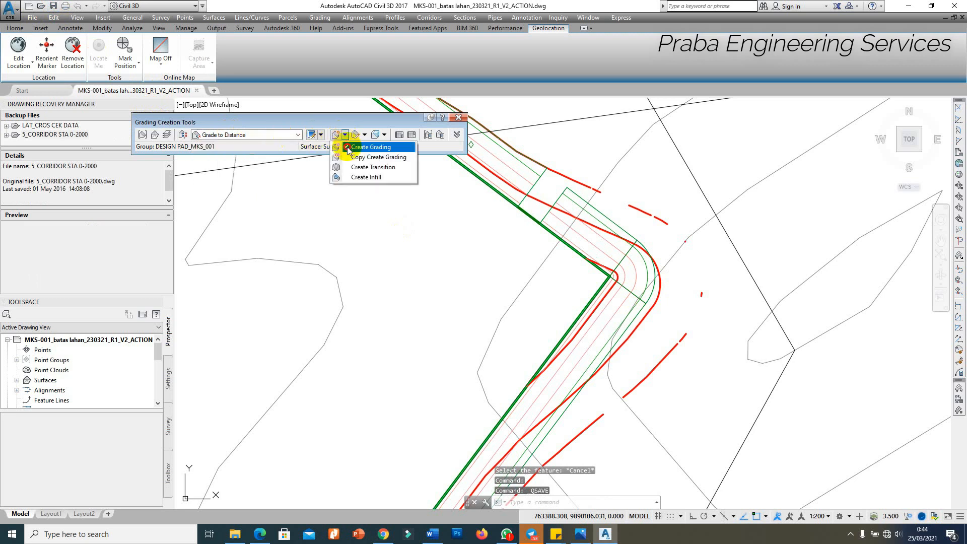
pyautogui.click(359, 147)
pyautogui.click(607, 213)
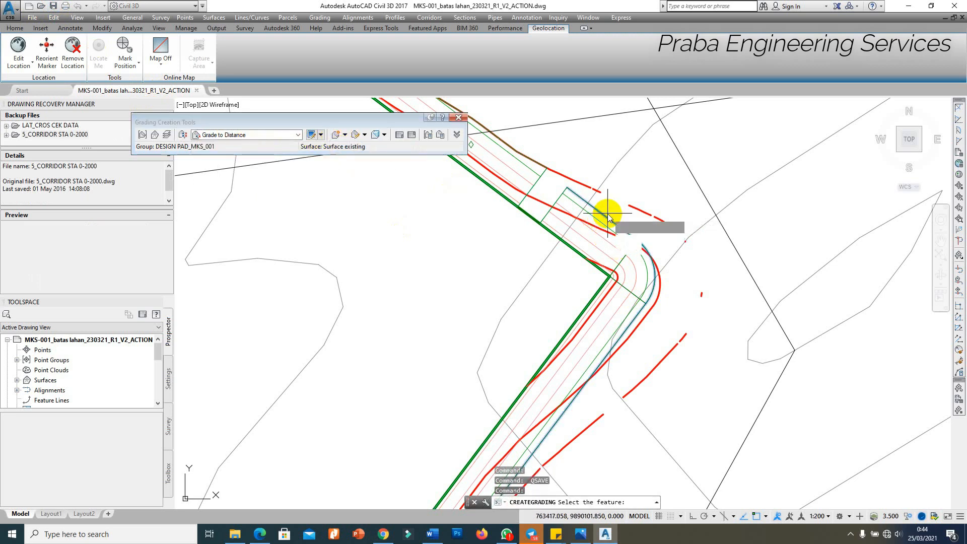
pyautogui.press('Return')
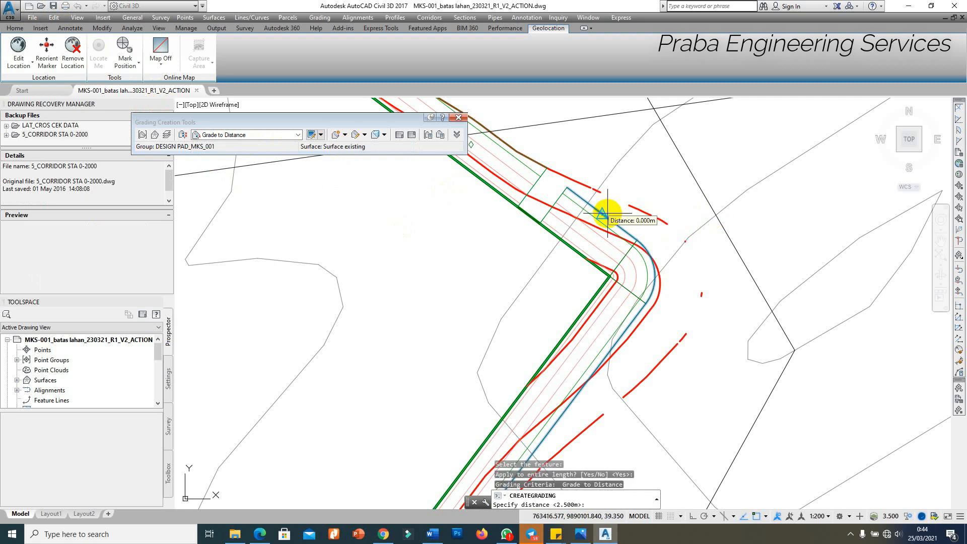
pyautogui.press('Return')
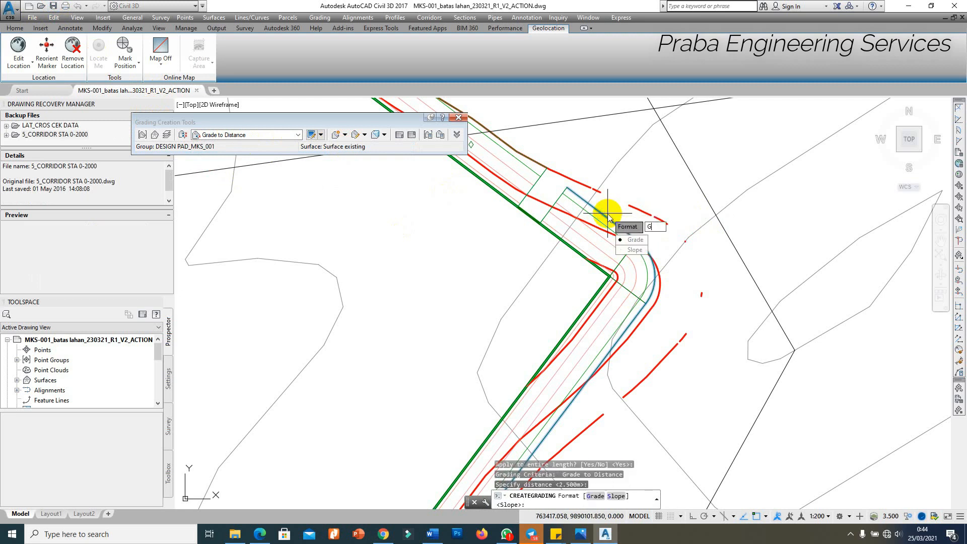
pyautogui.press('Return')
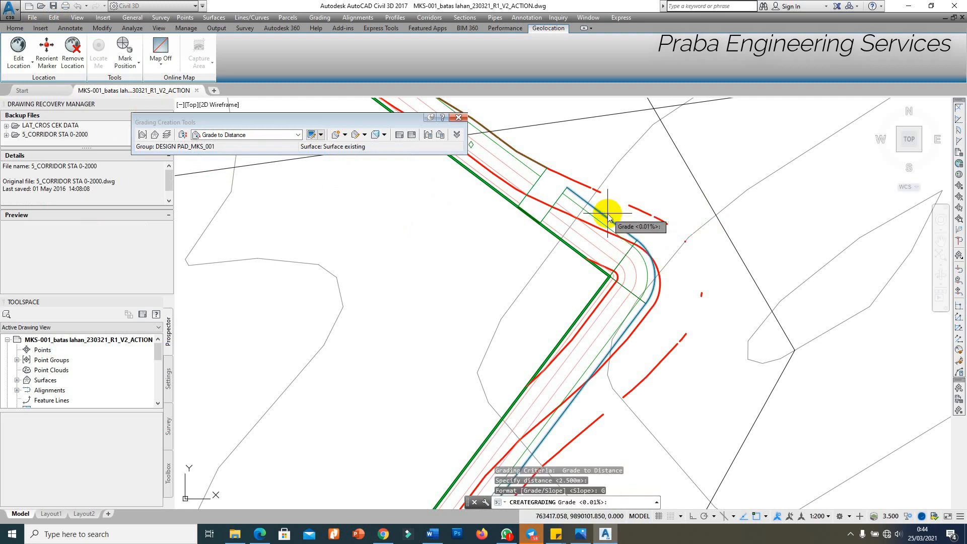
pyautogui.press('Return')
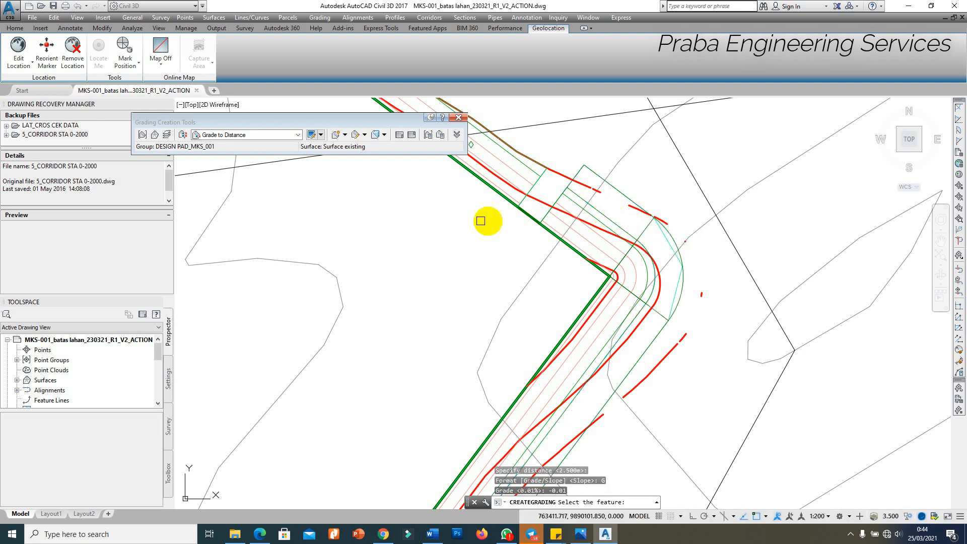
# Try a Grade to Surface grading with 1:1 cut and fill slopes along the entire outer edge of the new bench.
pyautogui.click(255, 135)
pyautogui.click(246, 168)
pyautogui.click(345, 135)
pyautogui.click(356, 146)
pyautogui.click(620, 191)
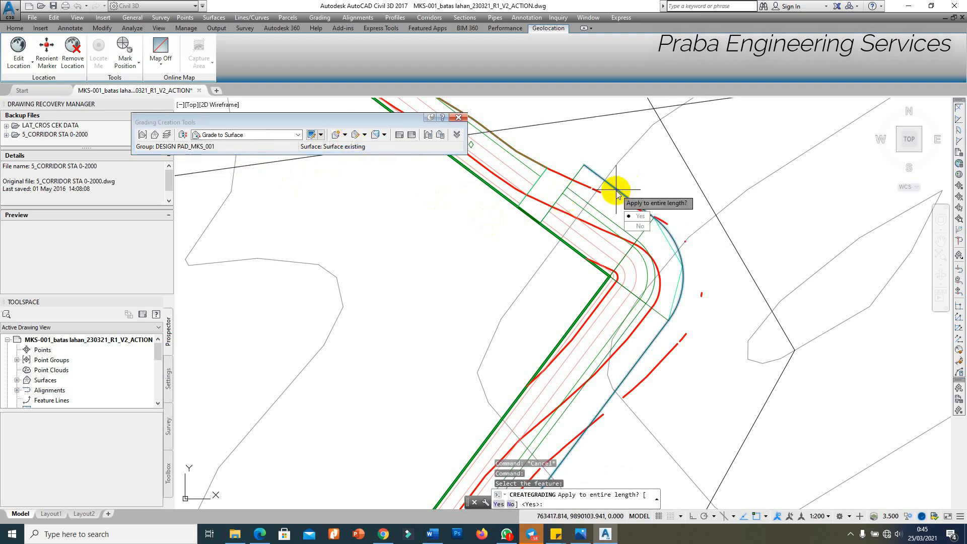
pyautogui.press('Return')
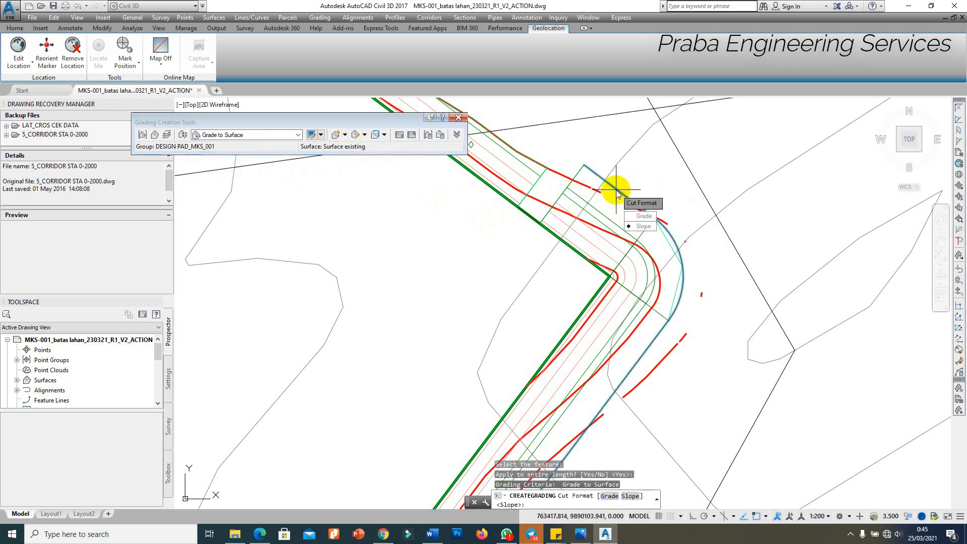
pyautogui.press('Return')
pyautogui.press('Return')
pyautogui.press('Return')
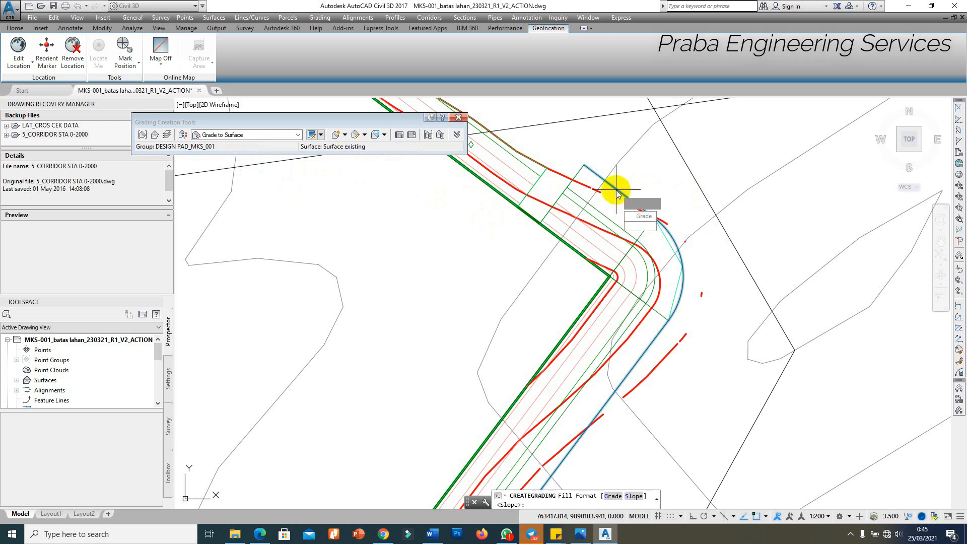
pyautogui.press('Return')
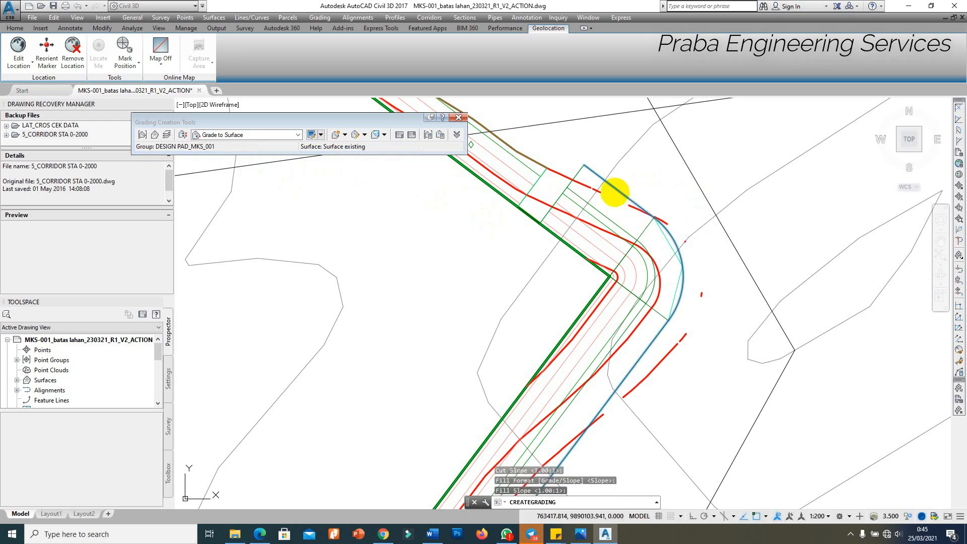
# Examine the design pad surface in 3D in the Object Viewer, tilting it to check the side slopes.
pyautogui.scroll(-5, 626, 183)
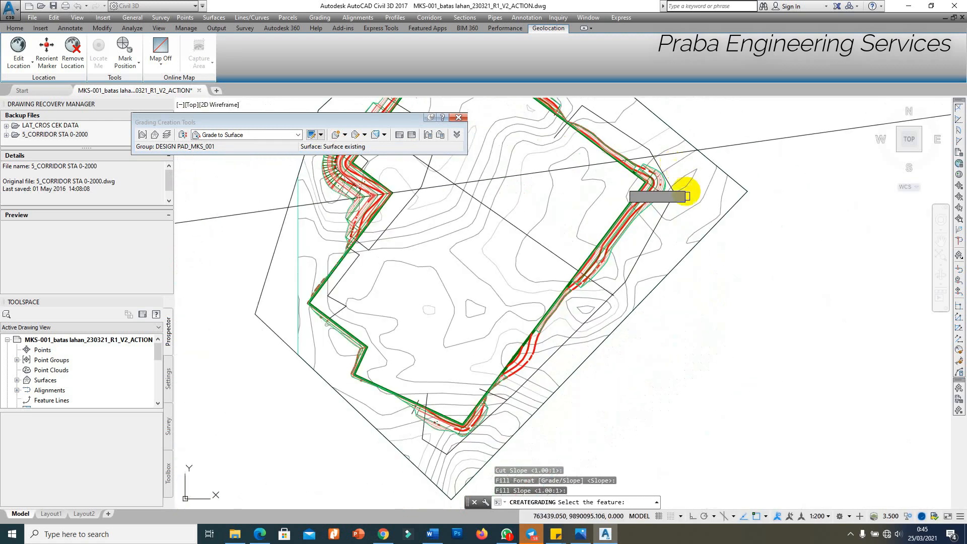
pyautogui.scroll(7, 687, 194)
pyautogui.press('Escape')
pyautogui.click(630, 189)
pyautogui.rightClick(632, 190)
pyautogui.click(666, 330)
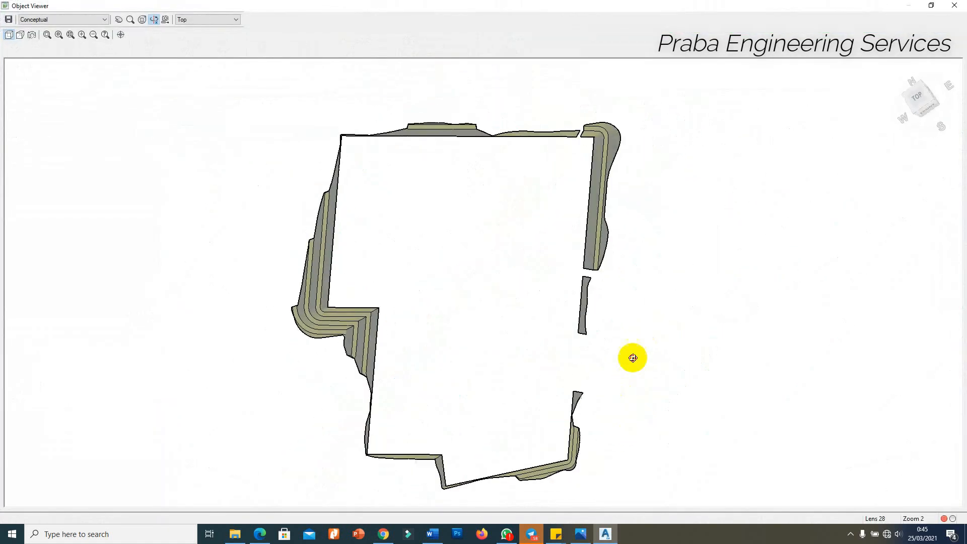
pyautogui.moveTo(633, 357); pyautogui.dragTo(616, 326)
pyautogui.press('Escape')
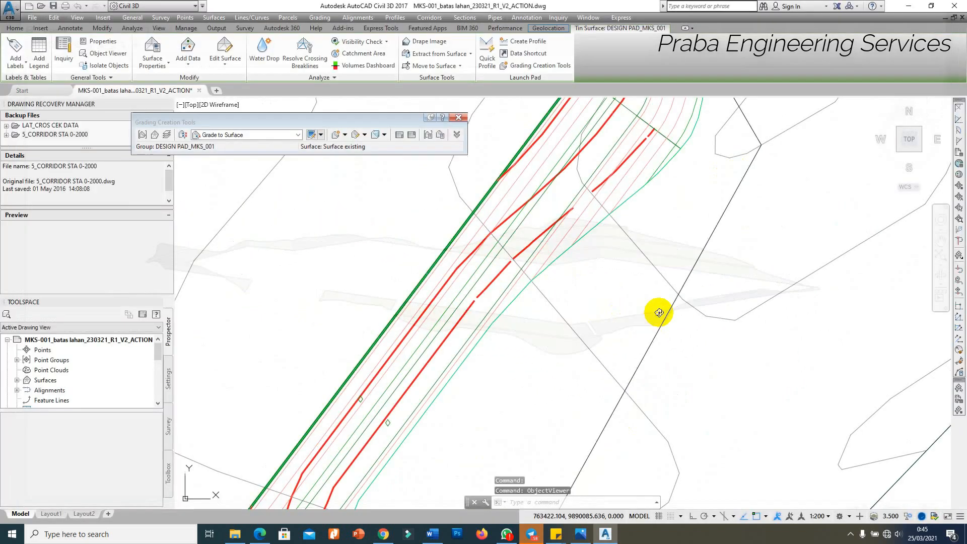
# Query the point elevations on the bench's outer edge and on the surface grading's outer limit at the eastern corner.
pyautogui.scroll(-4, 654, 285)
pyautogui.scroll(4, 648, 281)
pyautogui.scroll(4, 642, 269)
pyautogui.write('id')
pyautogui.press('Return')
pyautogui.click(427, 264)
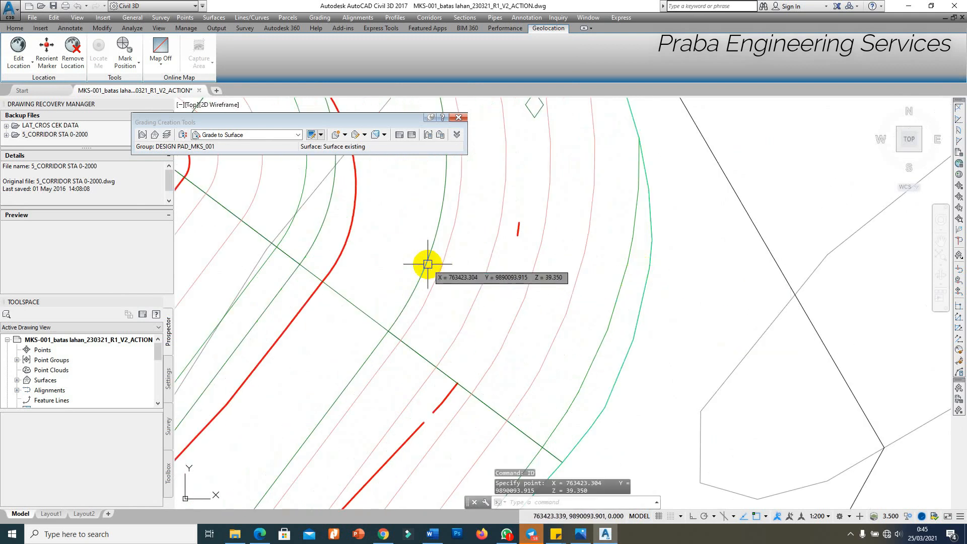
pyautogui.press('Return')
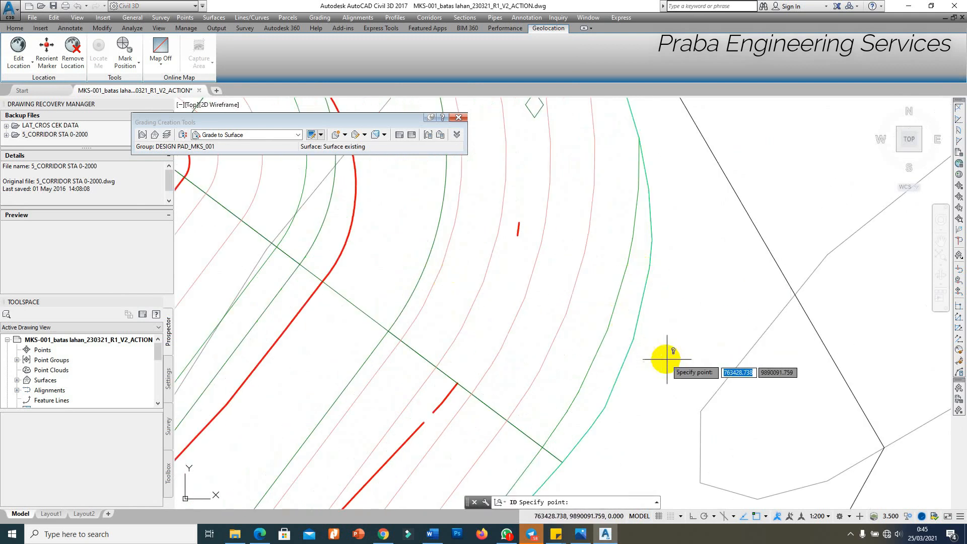
pyautogui.click(620, 356)
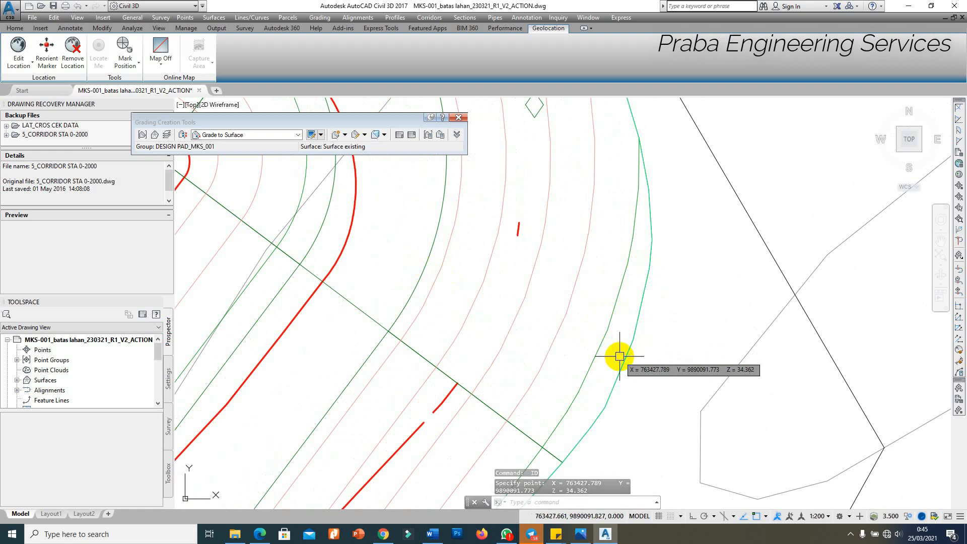
# Draw an open five-point polyline around the eastern corner, with both ends crossing the bench's outer edge.
pyautogui.scroll(-3, 620, 356)
pyautogui.scroll(1, 630, 234)
pyautogui.scroll(-2, 629, 234)
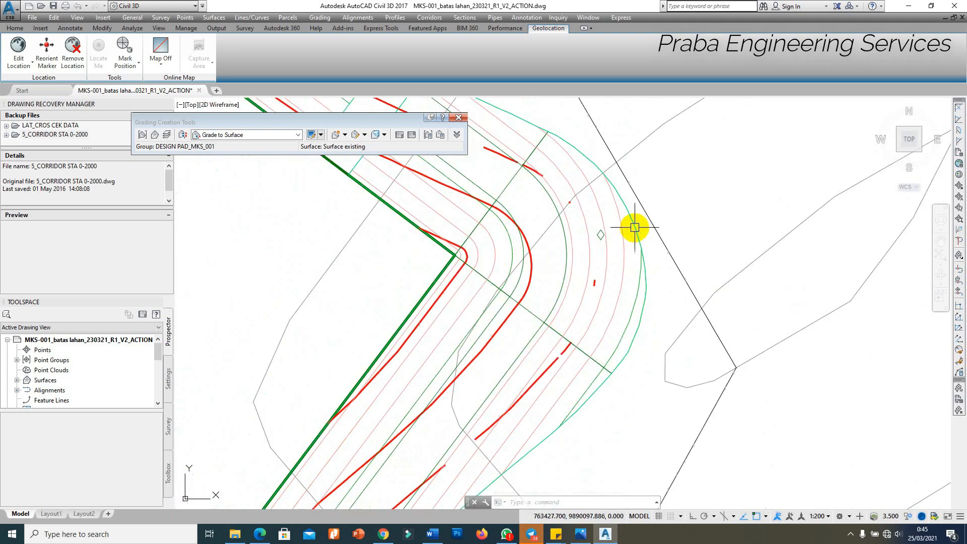
pyautogui.write('pl')
pyautogui.press('Return')
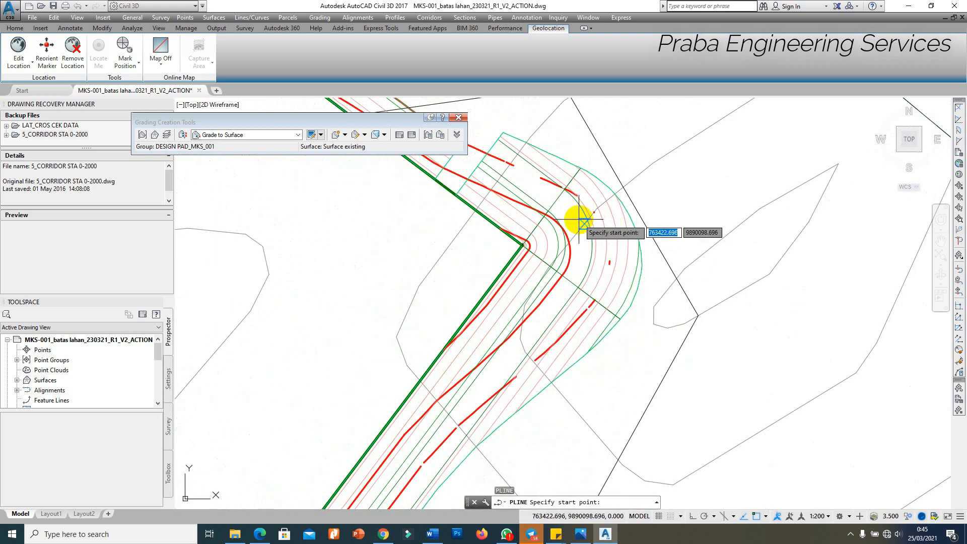
pyautogui.click(577, 217)
pyautogui.click(670, 186)
pyautogui.click(684, 307)
pyautogui.click(608, 391)
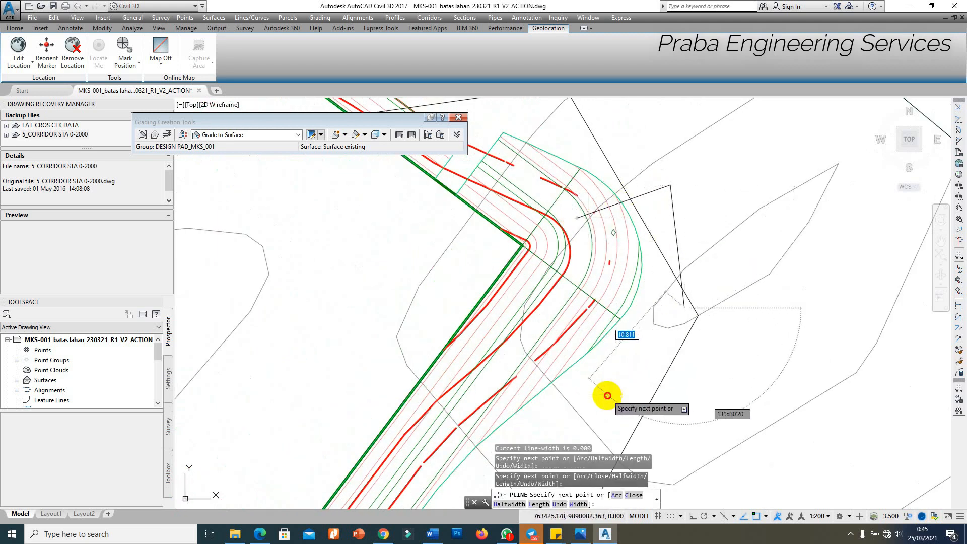
pyautogui.click(527, 332)
pyautogui.press('Escape')
# Delete the surface grading outside the bench at the eastern corner.
pyautogui.scroll(-4, 594, 252)
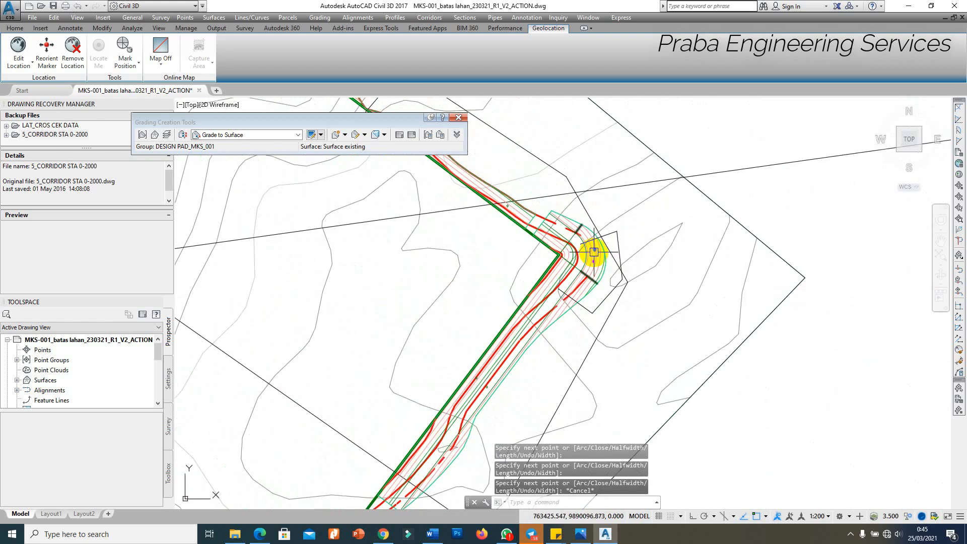
pyautogui.scroll(3, 594, 261)
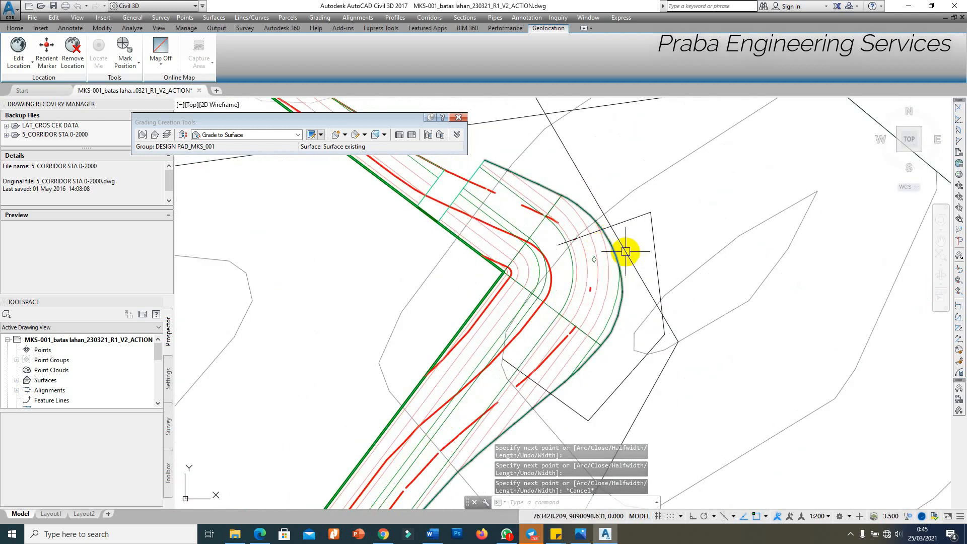
pyautogui.scroll(3, 589, 262)
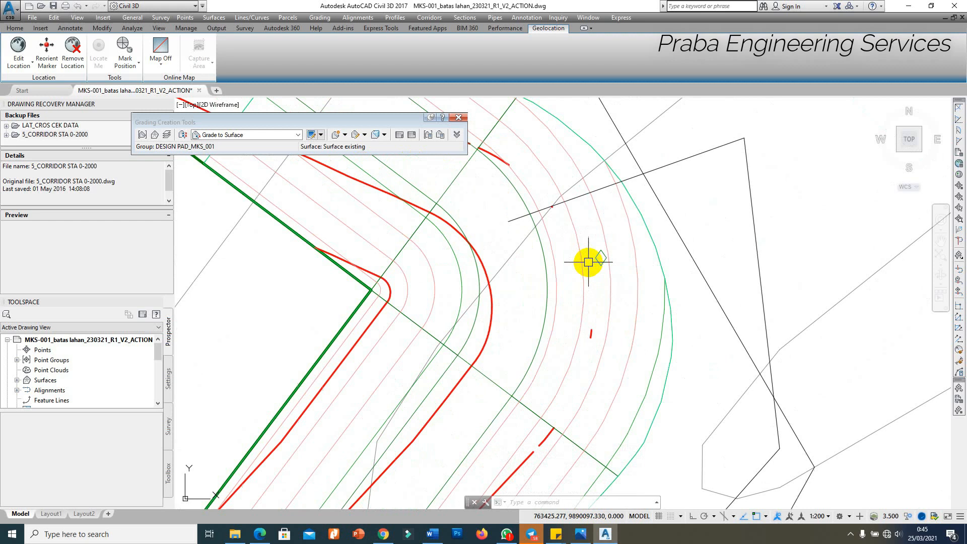
pyautogui.click(596, 260)
pyautogui.scroll(-3, 616, 244)
pyautogui.rightClick(675, 173)
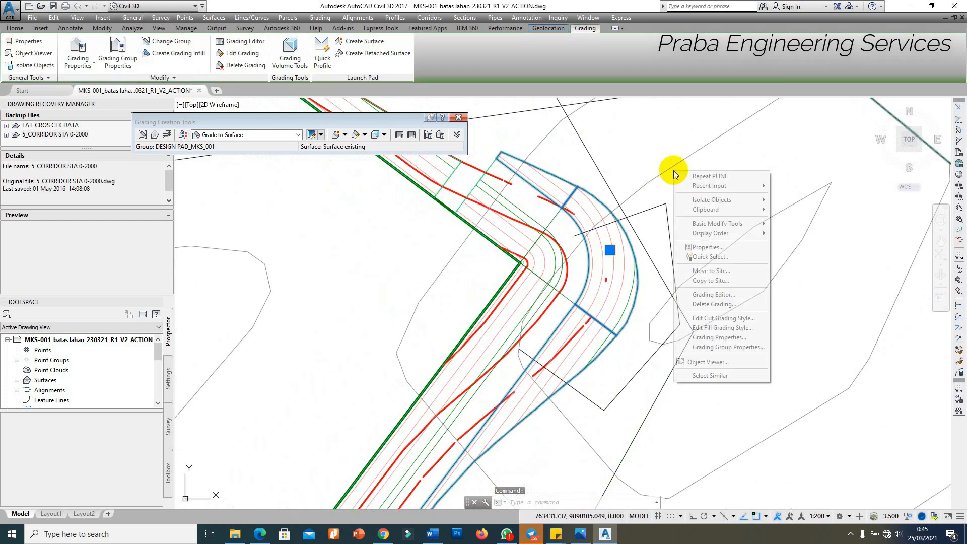
pyautogui.click(711, 305)
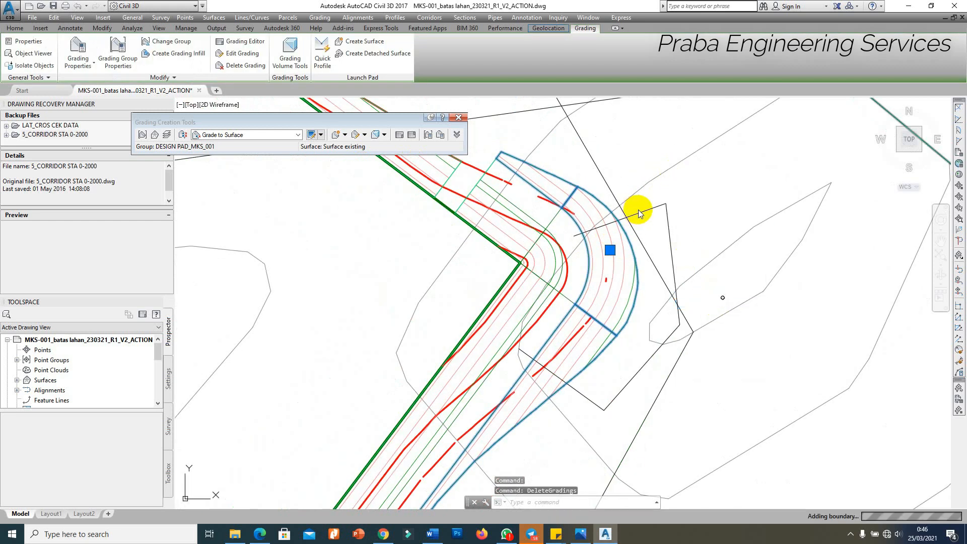
# Create a Grade to Elevation grading on the bench's outer edge, limited to stations 0+065.20 through 0+078.63 where the polyline crosses.
pyautogui.click(224, 135)
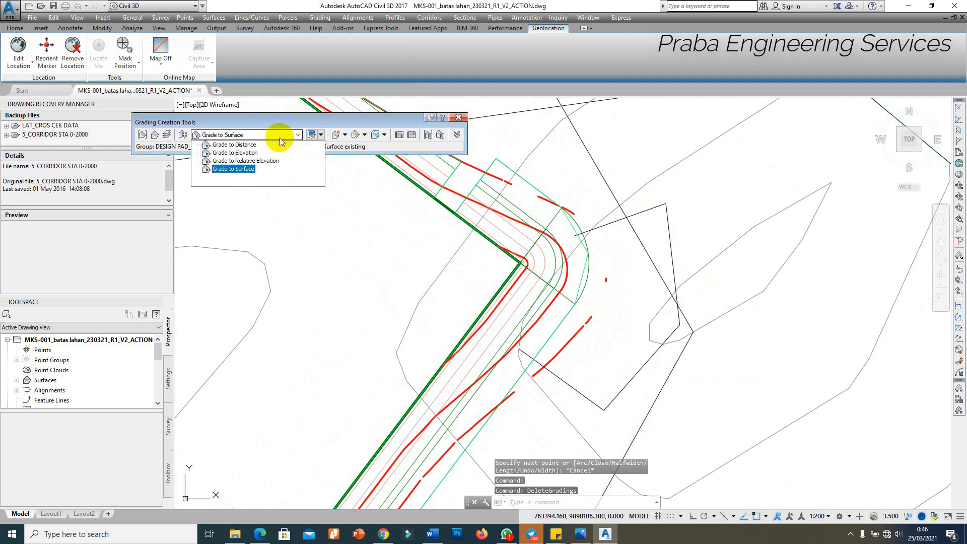
pyautogui.click(256, 153)
pyautogui.click(321, 134)
pyautogui.click(363, 146)
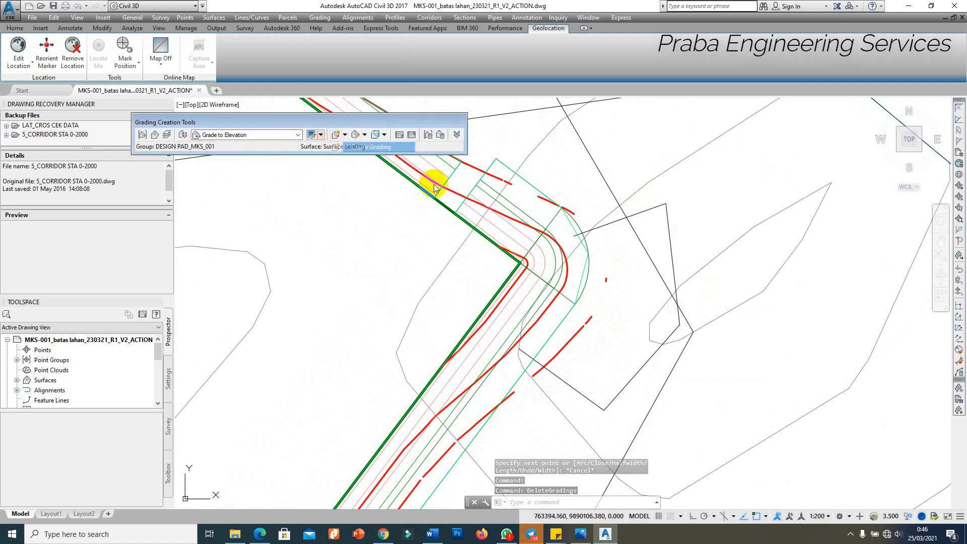
pyautogui.click(581, 277)
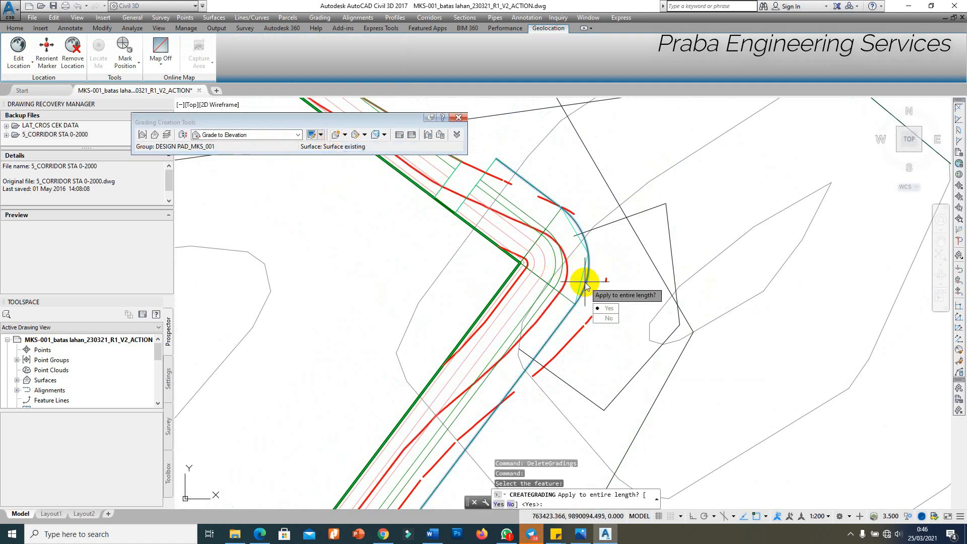
pyautogui.click(609, 318)
pyautogui.scroll(2, 586, 229)
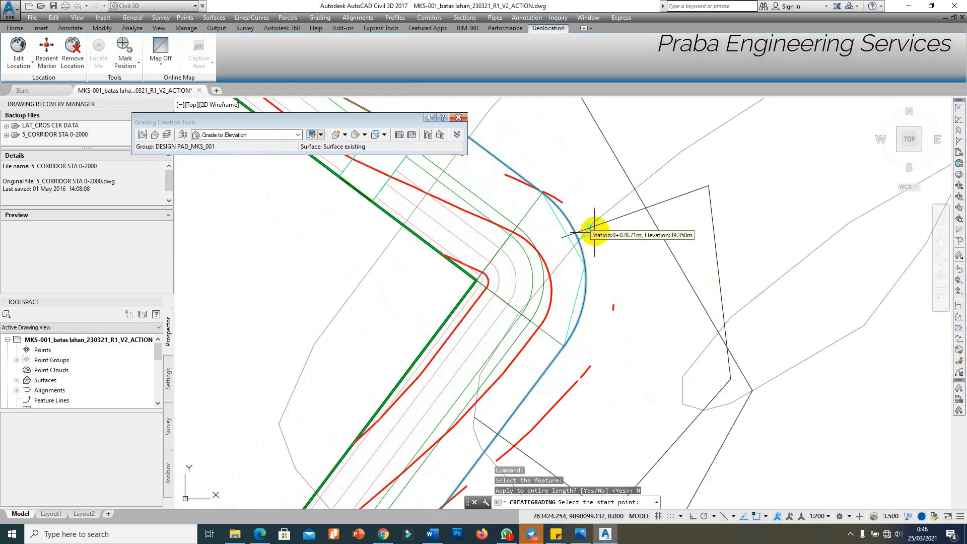
pyautogui.click(506, 441)
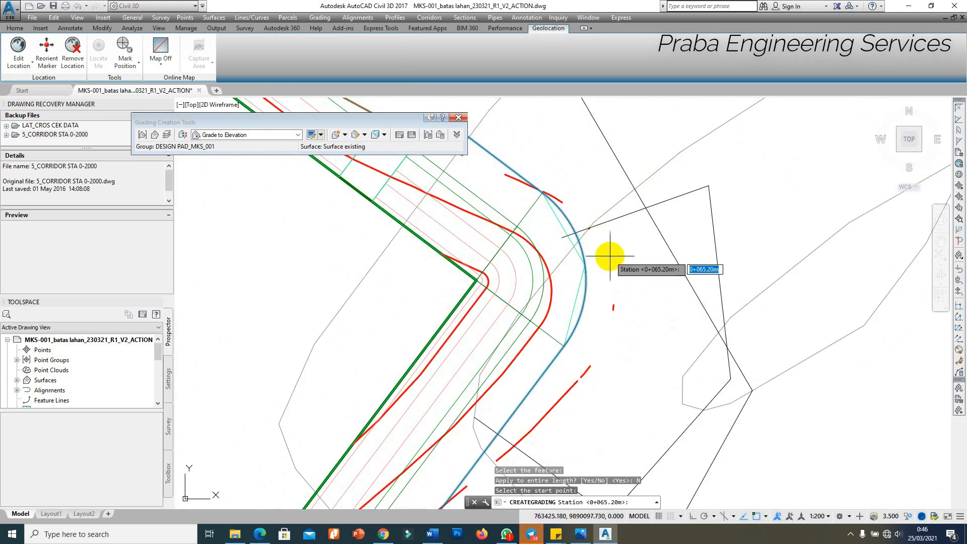
pyautogui.press('Return')
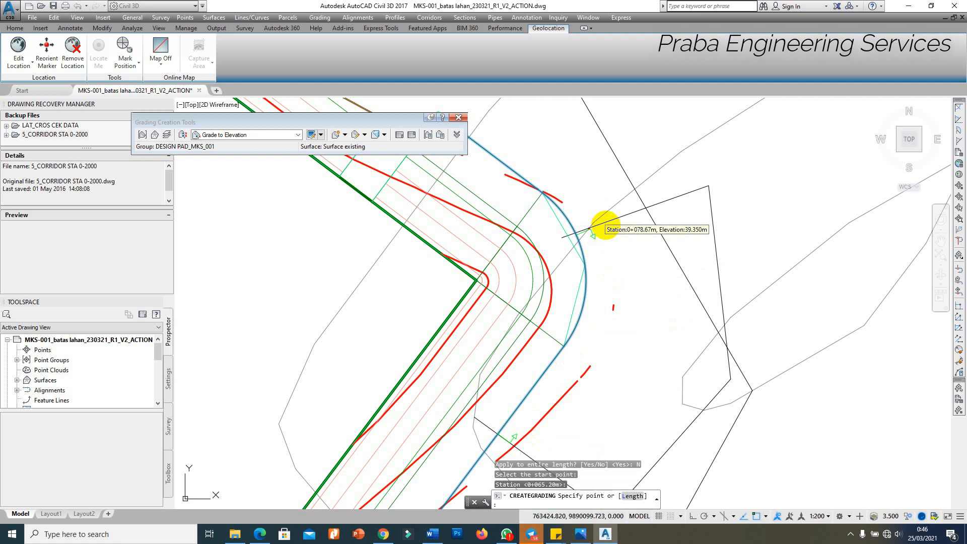
pyautogui.scroll(-2, 587, 237)
pyautogui.scroll(2, 587, 233)
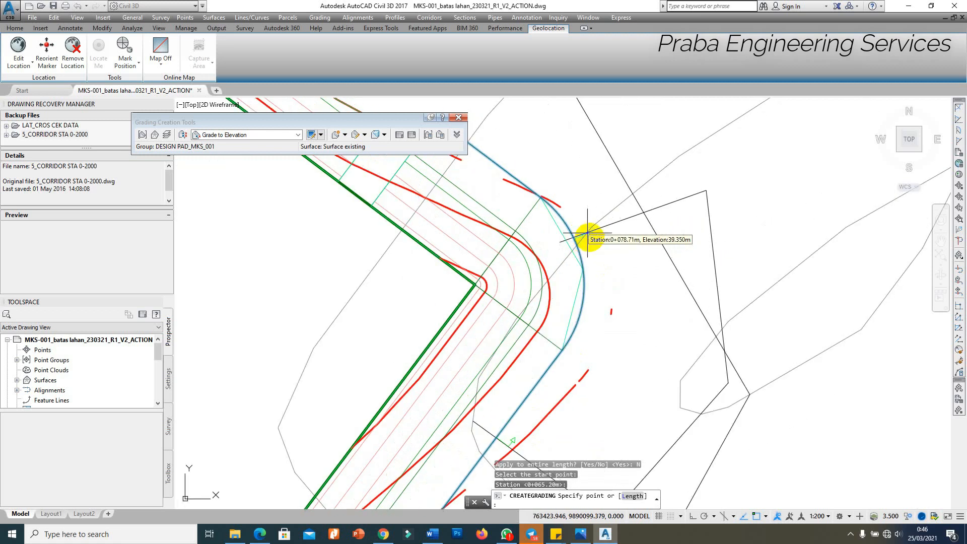
pyautogui.click(611, 223)
pyautogui.press('Return')
# Grade down to elevation 36.35 m with 1:1 cut and fill slopes.
pyautogui.scroll(-2, 619, 222)
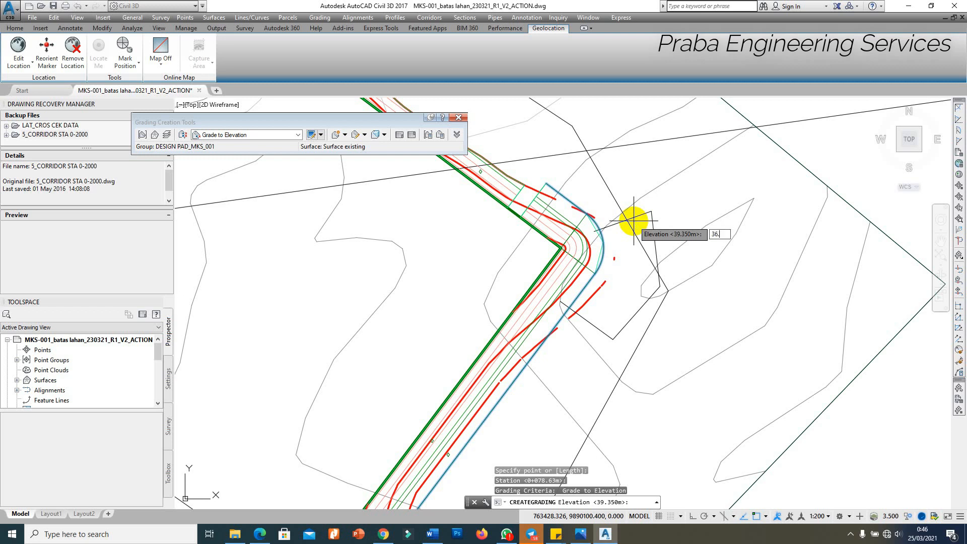
pyautogui.press('Return')
pyautogui.press('Return')
pyautogui.press('Return')
pyautogui.press('Return')
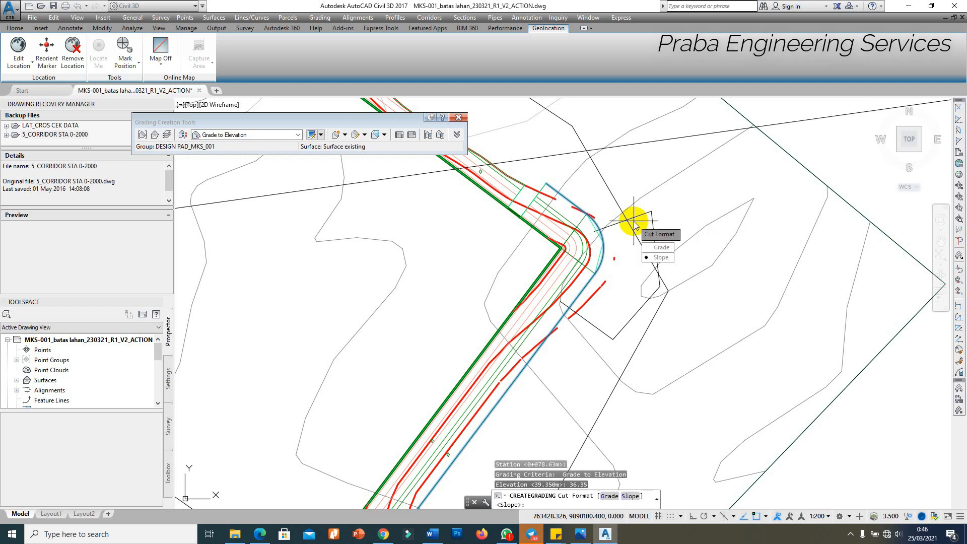
pyautogui.press('Return')
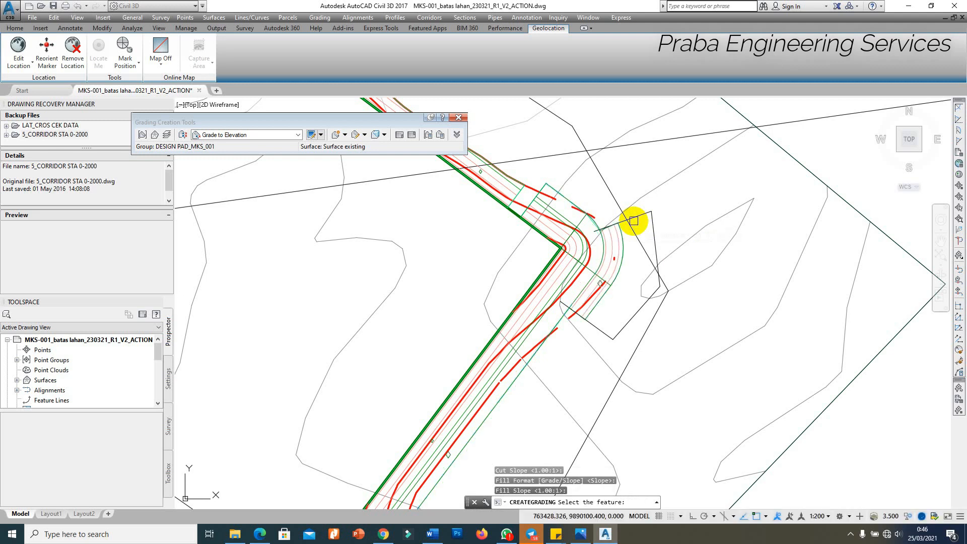
# Create a Grade to Distance bench 2.500 m wide at -0.01% grade along the full outer edge of the lower corner slope.
pyautogui.click(247, 135)
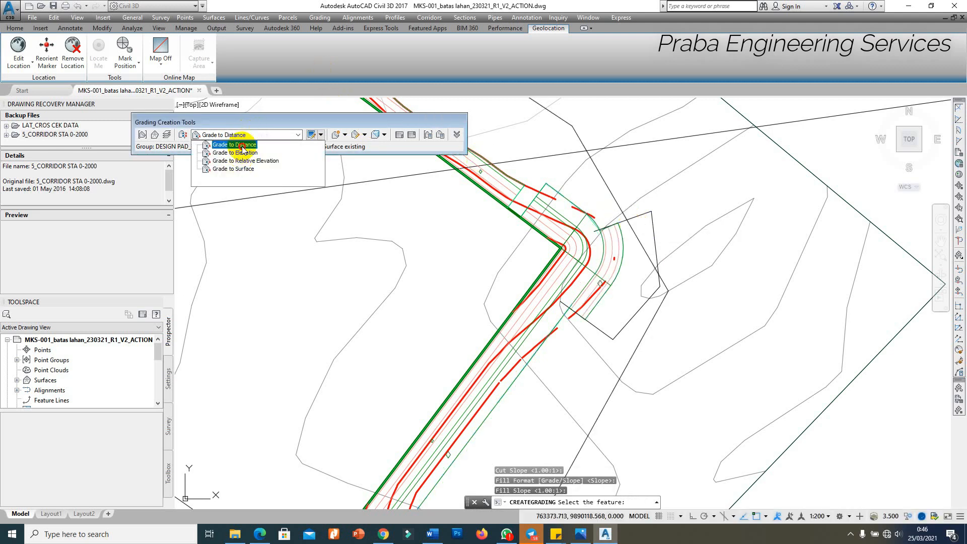
pyautogui.click(234, 145)
pyautogui.click(344, 135)
pyautogui.click(359, 148)
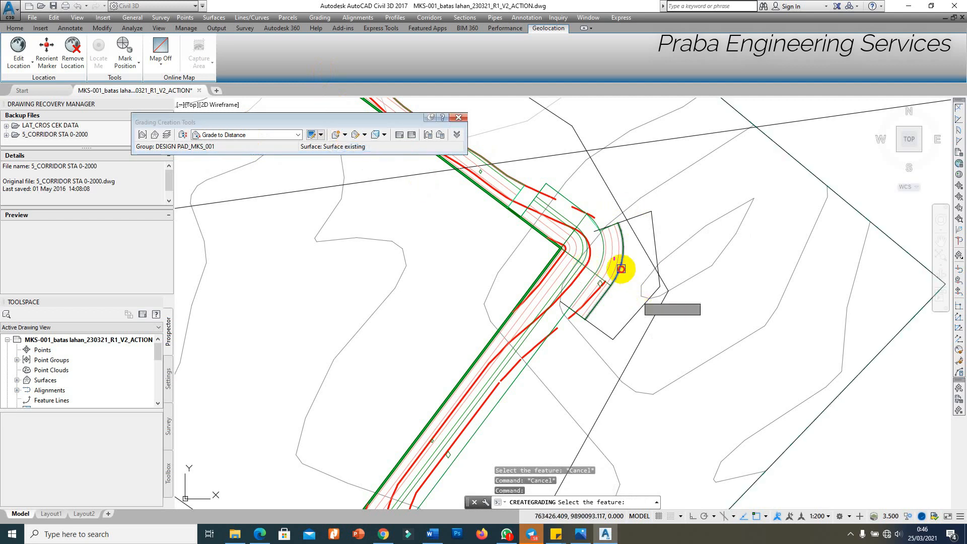
pyautogui.click(621, 272)
pyautogui.press('Return')
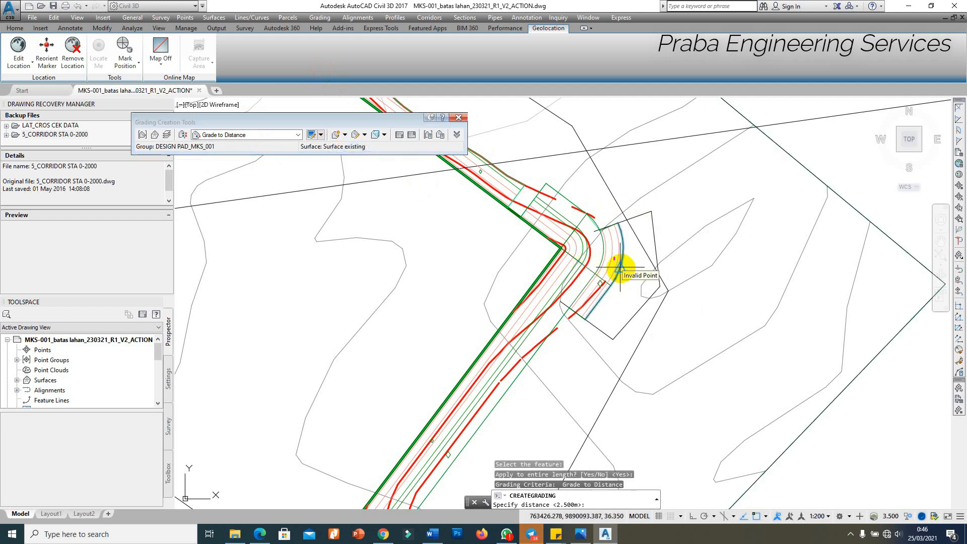
pyautogui.click(647, 299)
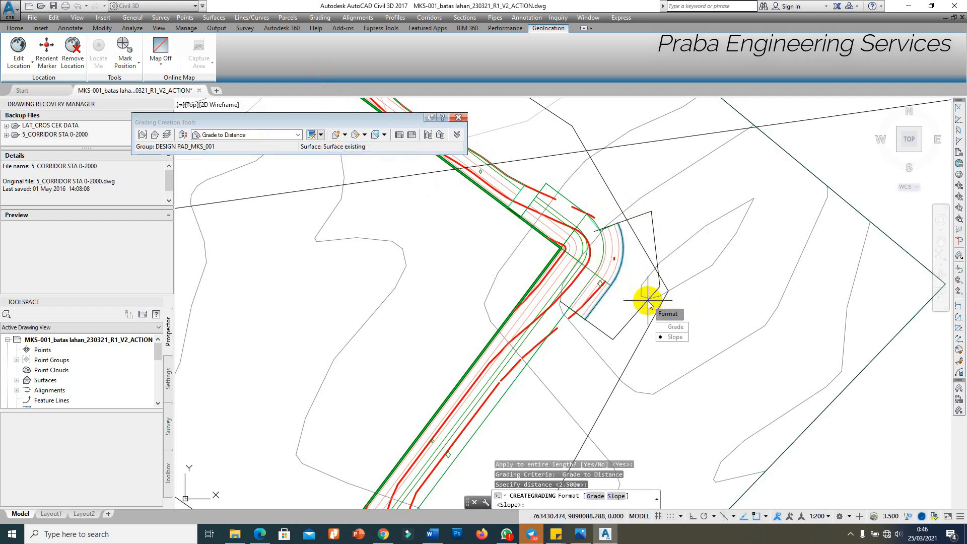
pyautogui.write('G')
pyautogui.press('Return')
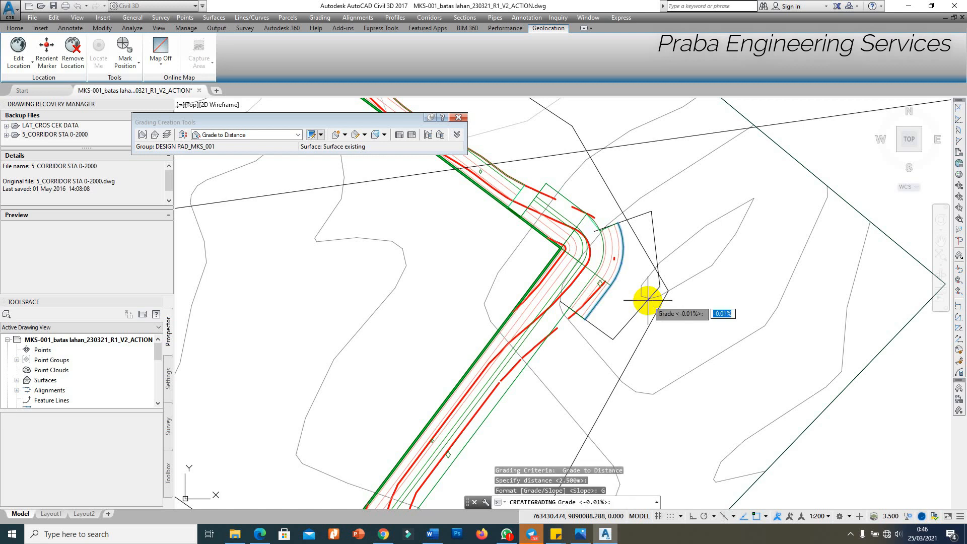
pyautogui.press('Return')
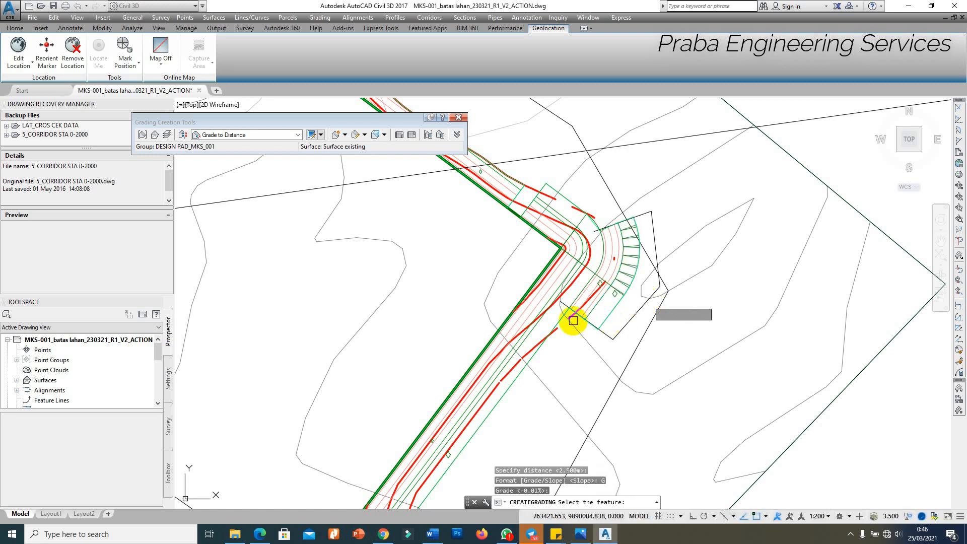
# Create a Grade to Surface grading along the lower bench's entire outer edge with 1:1 cut and fill slopes.
pyautogui.click(277, 135)
pyautogui.click(247, 171)
pyautogui.click(345, 135)
pyautogui.click(352, 147)
pyautogui.click(615, 308)
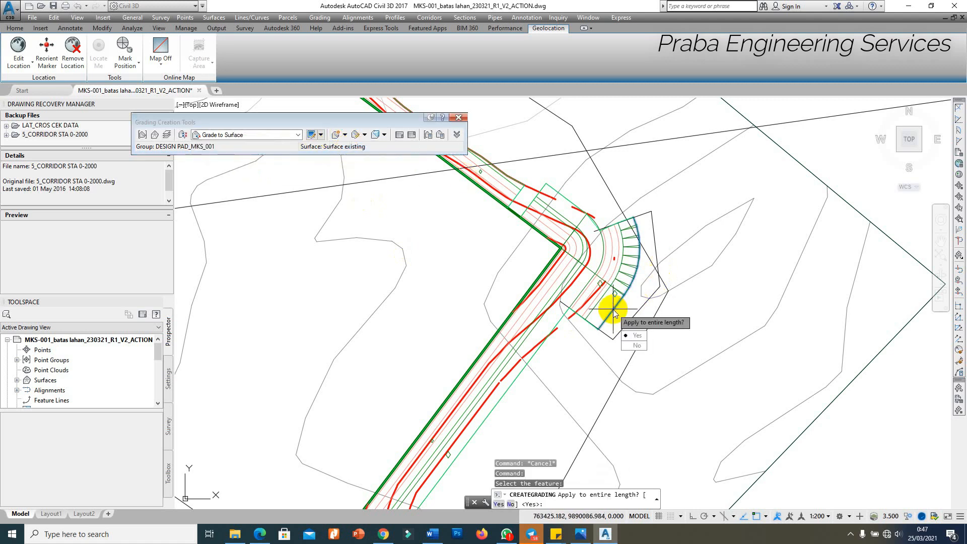
pyautogui.press('Return')
pyautogui.press('Return')
pyautogui.press('Return')
pyautogui.press('Return')
pyautogui.press('Return')
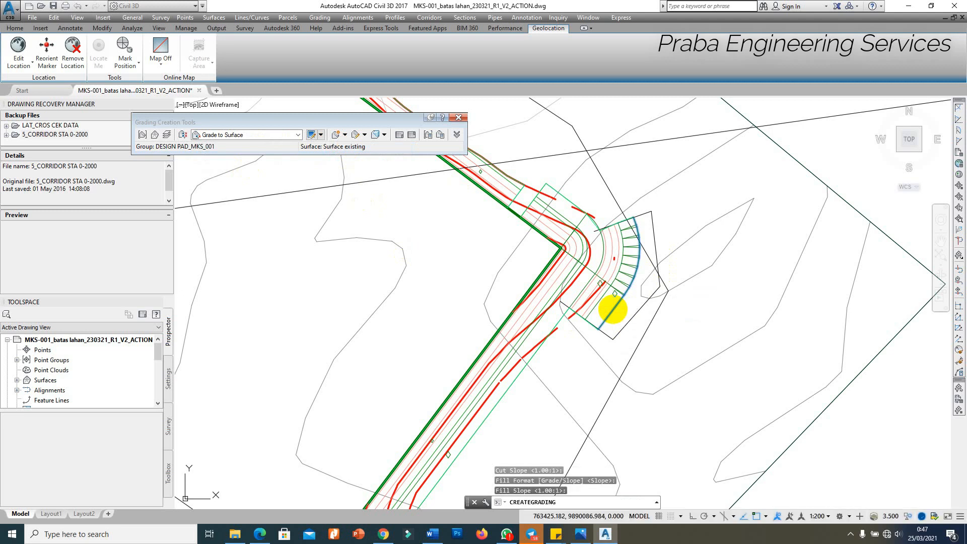
# Grade the upper bench's outer edge to the surface from station 0+079.50 to 0+089.67 with 1:1 slopes.
pyautogui.click(345, 135)
pyautogui.click(398, 157)
pyautogui.scroll(3, 553, 186)
pyautogui.click(552, 186)
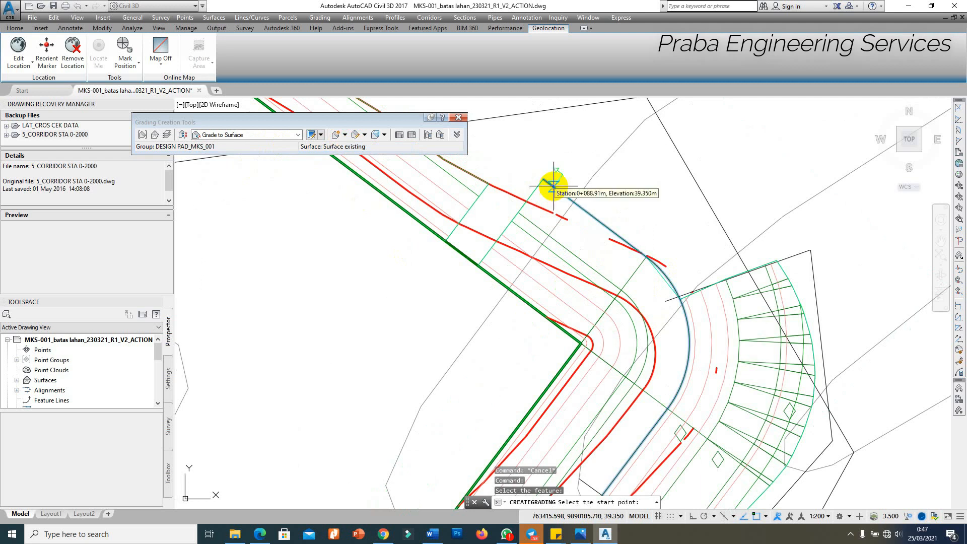
pyautogui.click(674, 287)
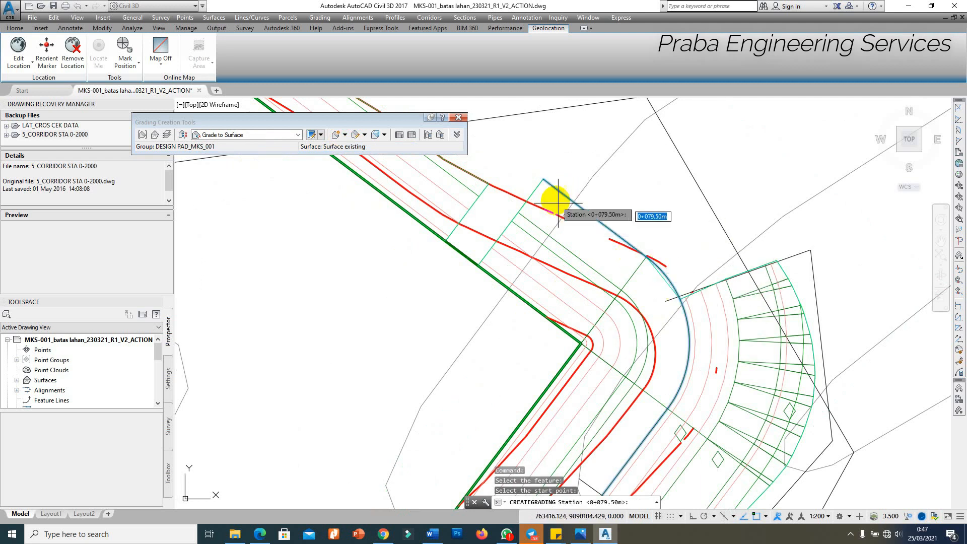
pyautogui.press('Return')
pyautogui.click(542, 176)
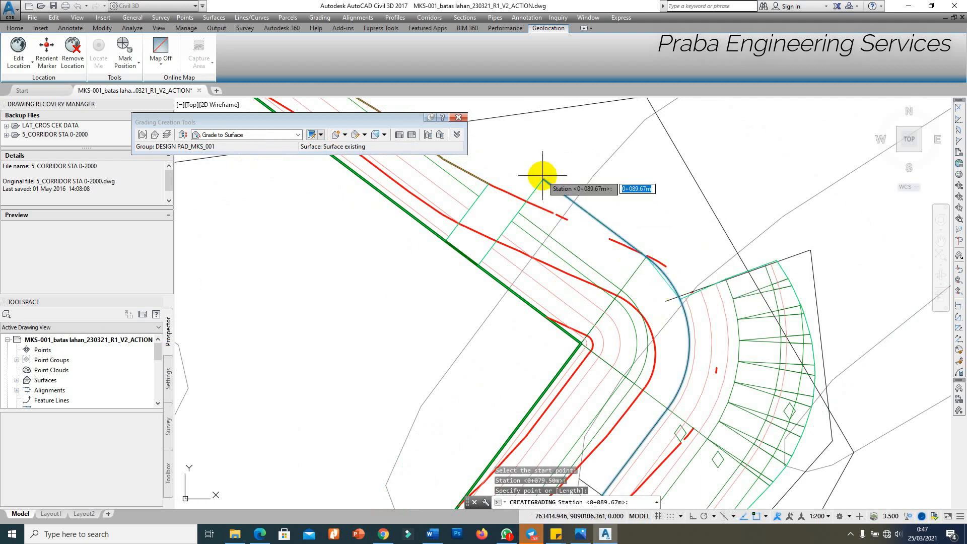
pyautogui.press('Return')
pyautogui.press('Return')
pyautogui.press('Return')
pyautogui.press('Return')
pyautogui.press('Return')
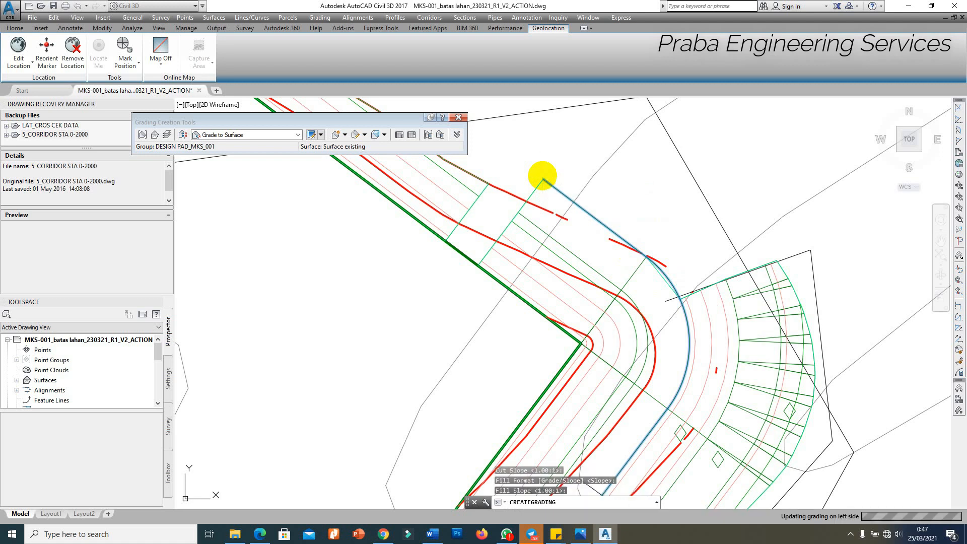
# Grade the upper bench's outer edge to the surface at 1:1 from station 0+000.00 to just before the lower corner slope.
pyautogui.scroll(-5, 658, 198)
pyautogui.scroll(6, 650, 187)
pyautogui.click(618, 123)
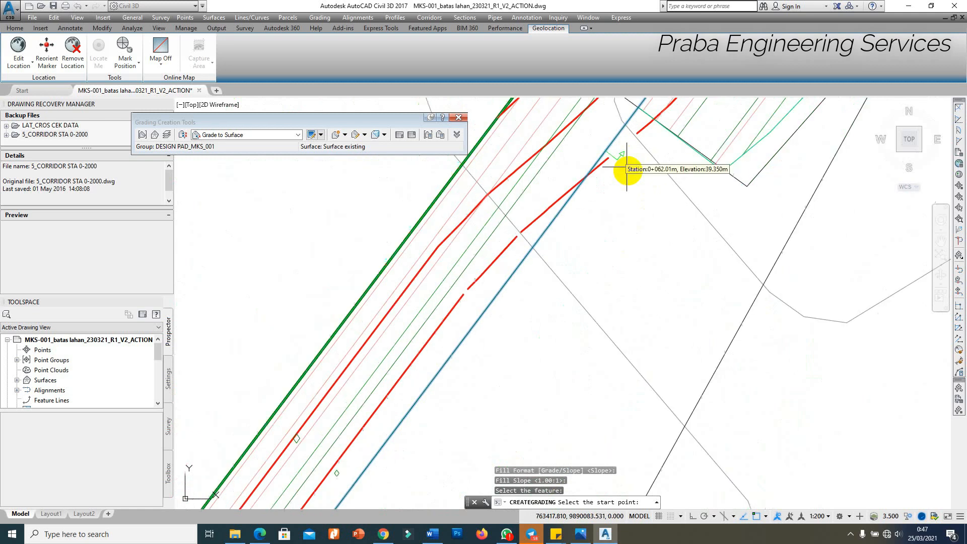
pyautogui.scroll(-4, 574, 242)
pyautogui.scroll(4, 512, 320)
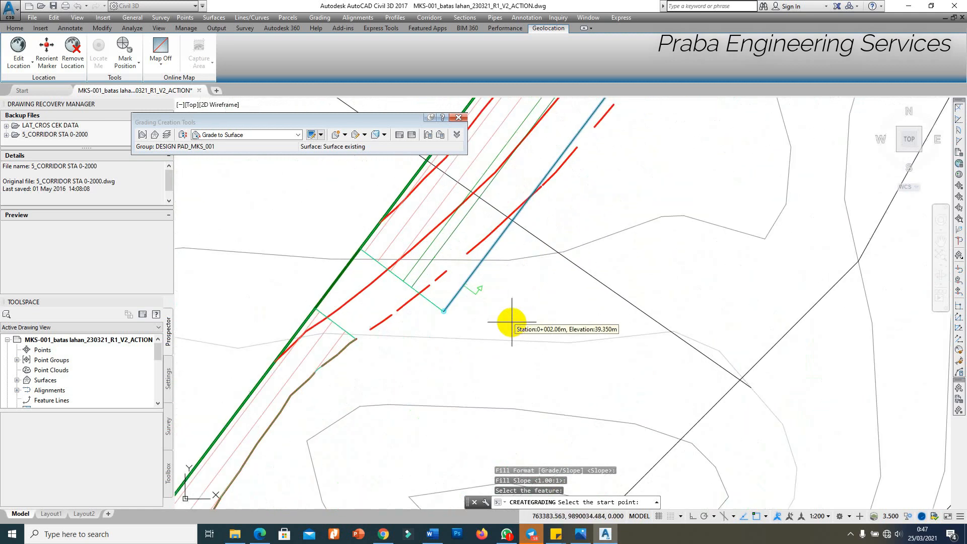
pyautogui.click(443, 311)
pyautogui.press('Return')
pyautogui.scroll(-3, 518, 263)
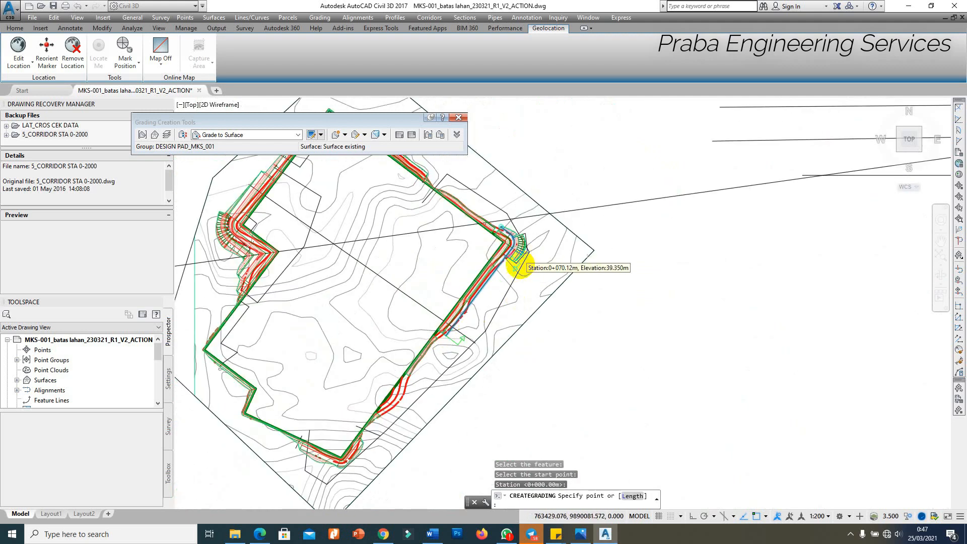
pyautogui.scroll(4, 432, 244)
pyautogui.click(367, 179)
pyautogui.press('Return')
pyautogui.press('Return')
pyautogui.press('Return')
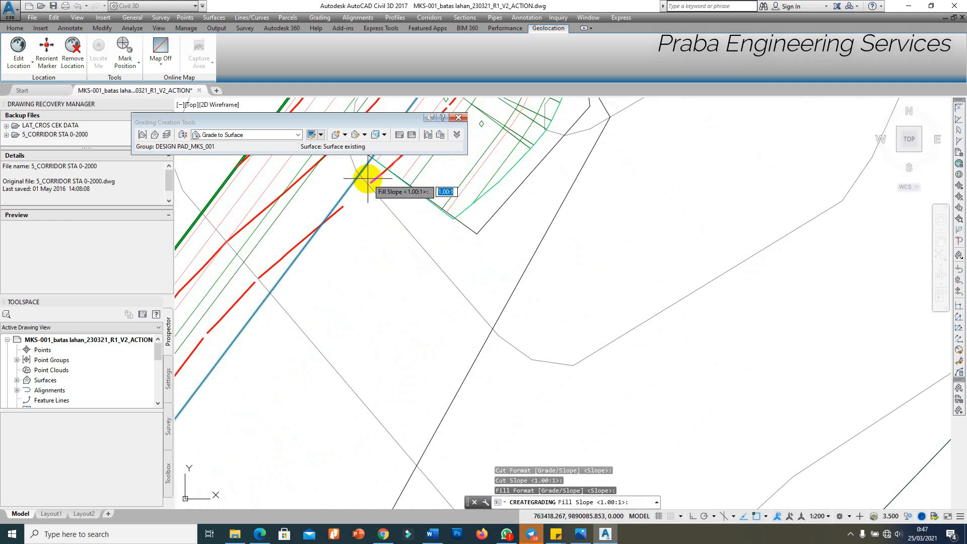
pyautogui.press('Return')
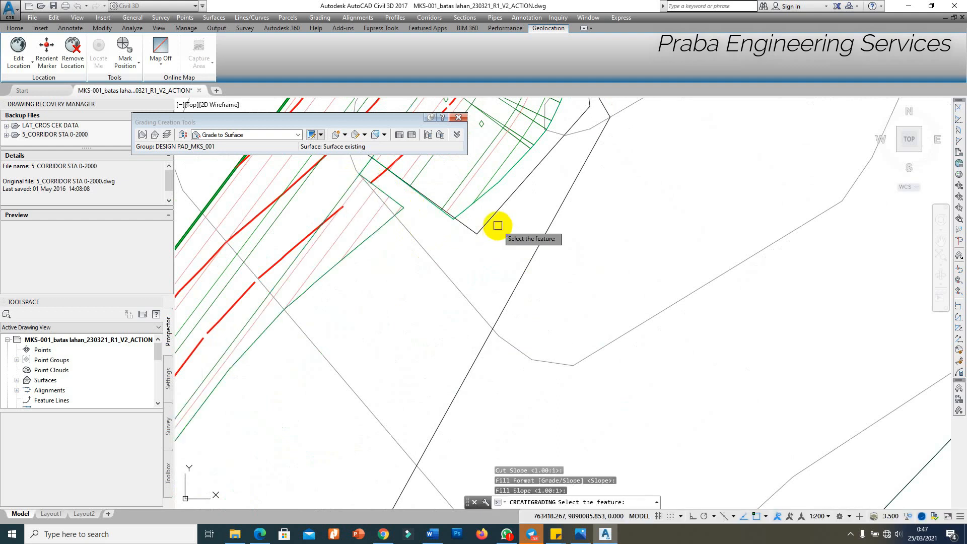
pyautogui.scroll(-4, 441, 236)
pyautogui.press('Escape')
# Examine the pad gradings in a 3D object view, checking the gaps between adjoining slopes at the eastern corner.
pyautogui.click(514, 191)
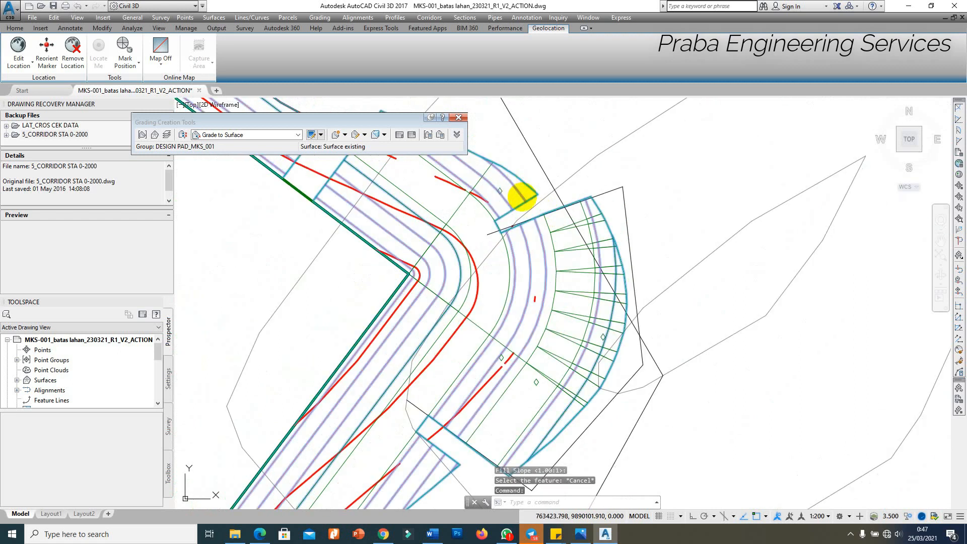
pyautogui.scroll(-4, 554, 207)
pyautogui.rightClick(565, 249)
pyautogui.click(599, 386)
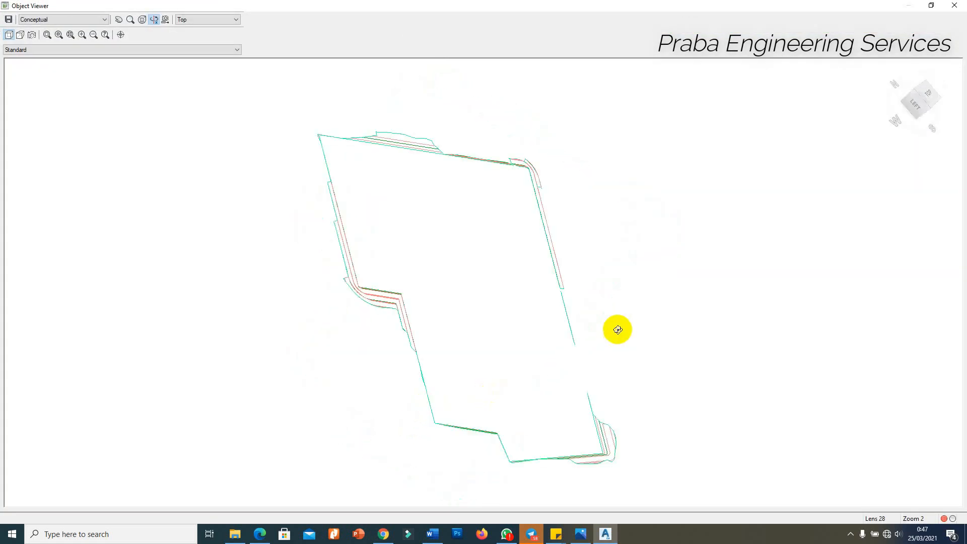
pyautogui.moveTo(618, 330)
pyautogui.mouseDown()
pyautogui.moveTo(488, 339)
pyautogui.moveTo(350, 330)
pyautogui.moveTo(458, 319)
pyautogui.moveTo(571, 256)
pyautogui.moveTo(477, 272)
pyautogui.moveTo(564, 262)
pyautogui.moveTo(484, 301)
pyautogui.moveTo(484, 255)
pyautogui.moveTo(669, 326)
pyautogui.moveTo(630, 302)
pyautogui.mouseUp()
pyautogui.scroll(3, 741, 223)
pyautogui.scroll(-5, 655, 251)
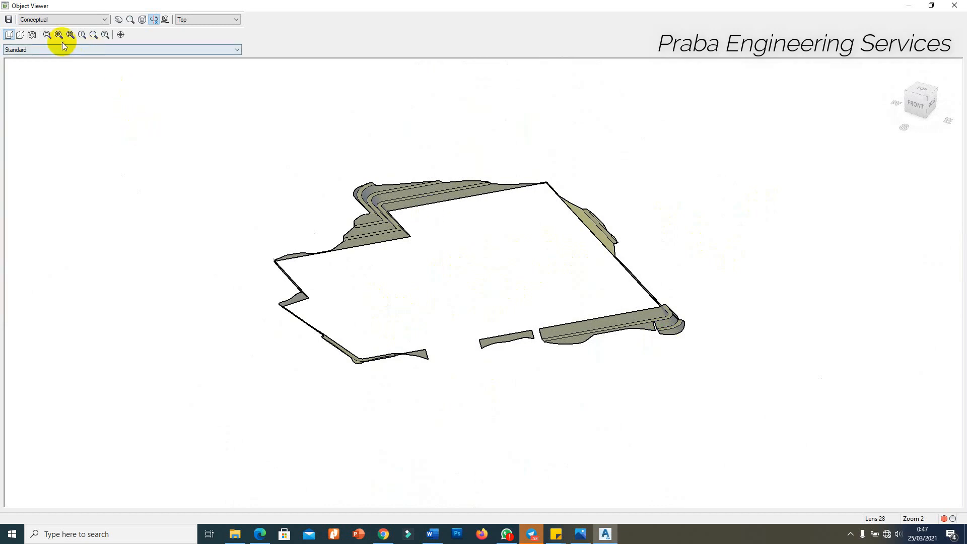
pyautogui.scroll(6, 665, 320)
pyautogui.scroll(-3, 631, 297)
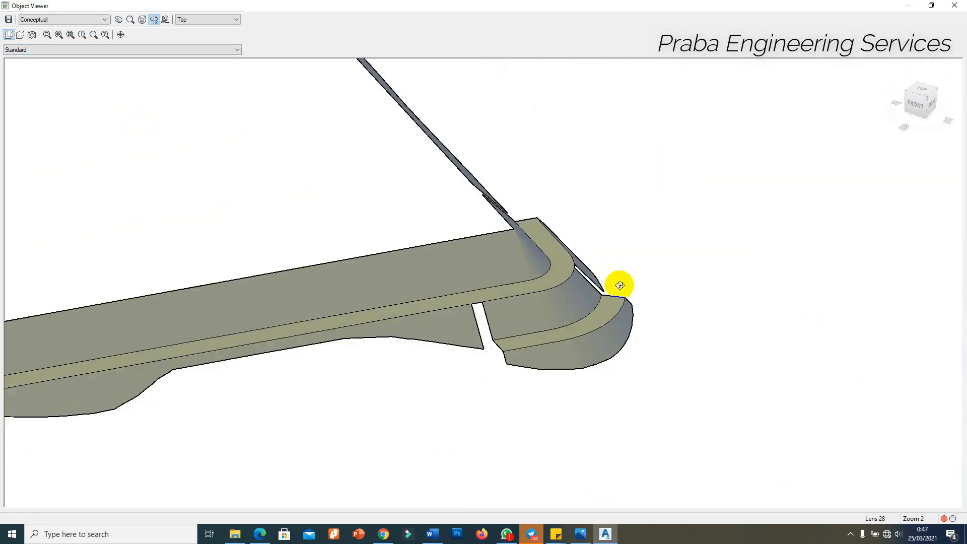
pyautogui.scroll(1, 491, 352)
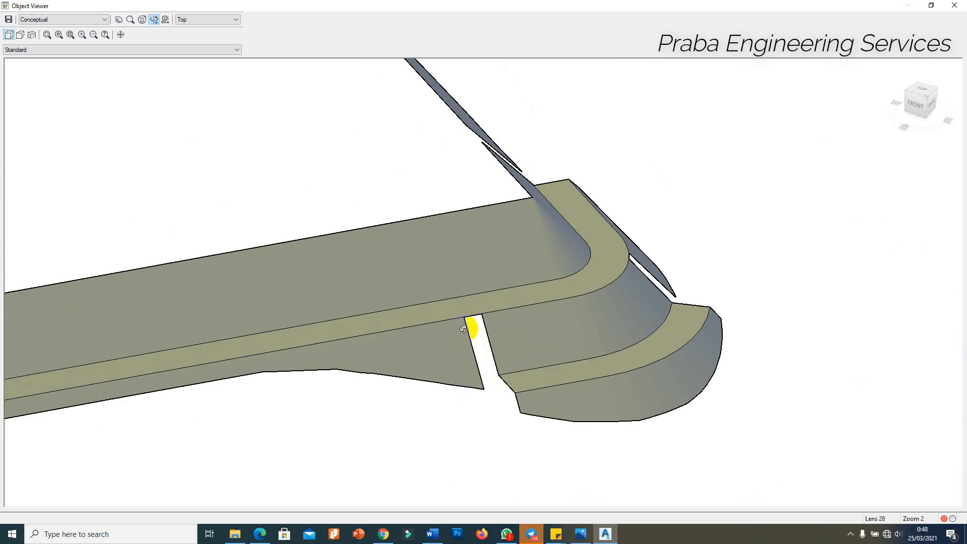
pyautogui.press('Escape')
# Stretch the end of the surface grading south of the corner back along the bench edge, away from the corner slope.
pyautogui.scroll(5, 536, 291)
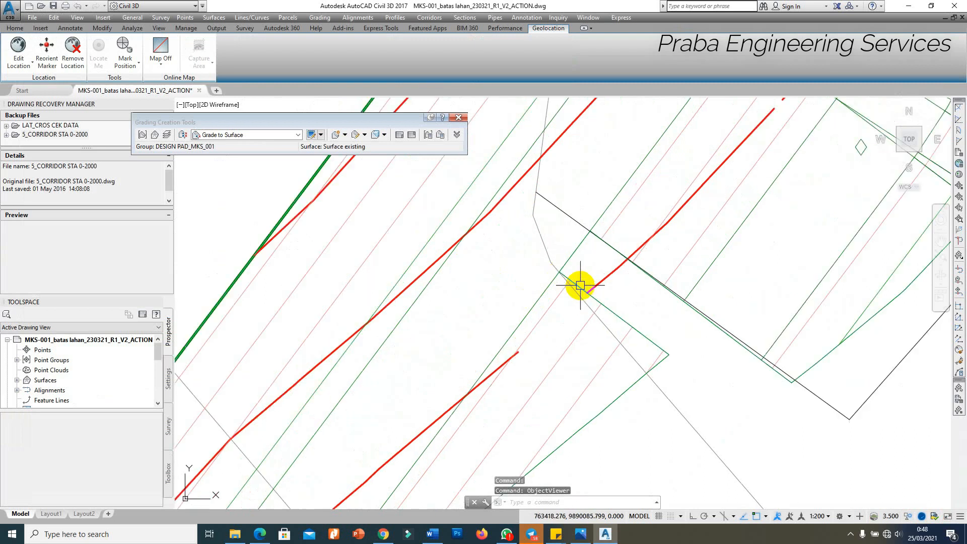
pyautogui.click(581, 285)
pyautogui.click(559, 272)
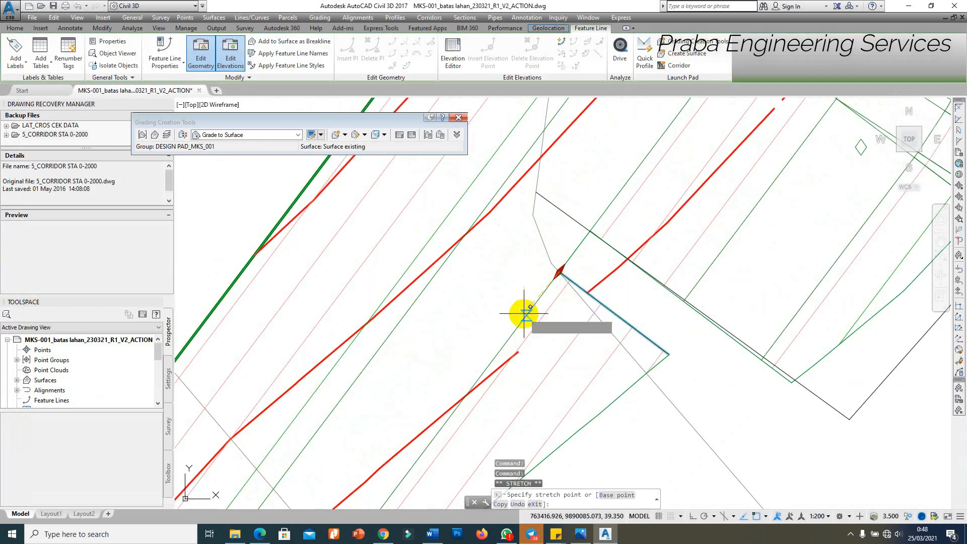
pyautogui.click(525, 314)
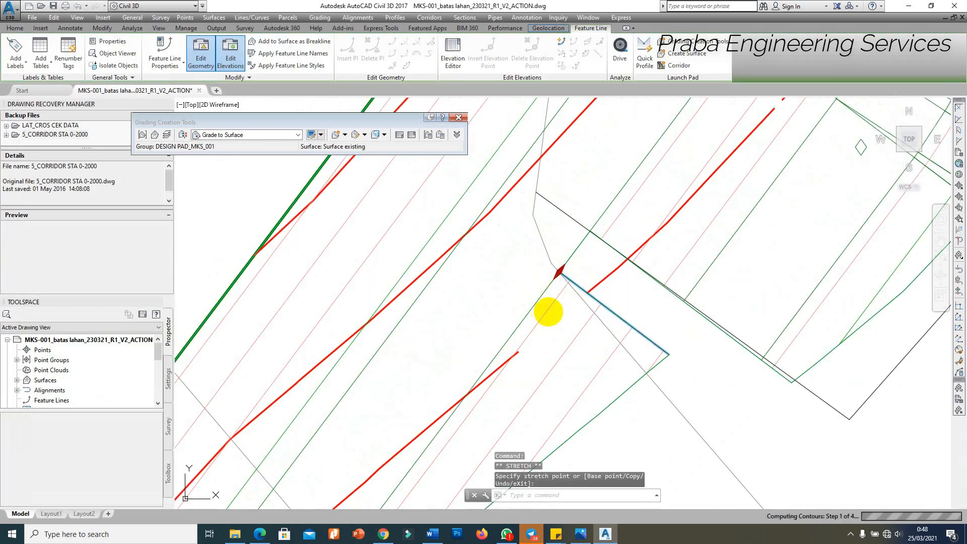
pyautogui.scroll(-3, 545, 311)
pyautogui.press('Escape')
# Stretch the corner slope's southern end along the bench edge towards the adjoining surface grading.
pyautogui.scroll(3, 514, 267)
pyautogui.scroll(-3, 548, 303)
pyautogui.scroll(4, 521, 271)
pyautogui.click(522, 271)
pyautogui.scroll(-2, 529, 254)
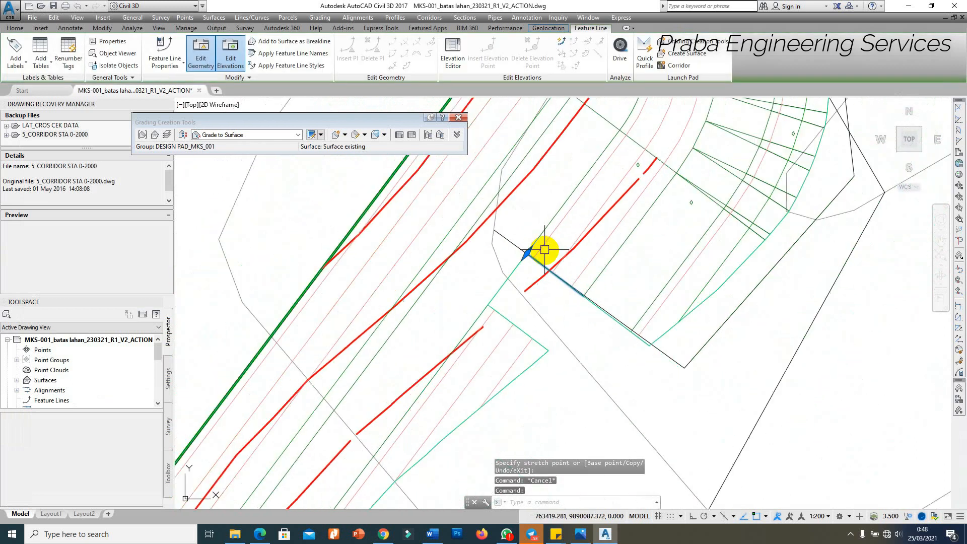
pyautogui.click(526, 253)
pyautogui.scroll(3, 519, 280)
pyautogui.click(485, 284)
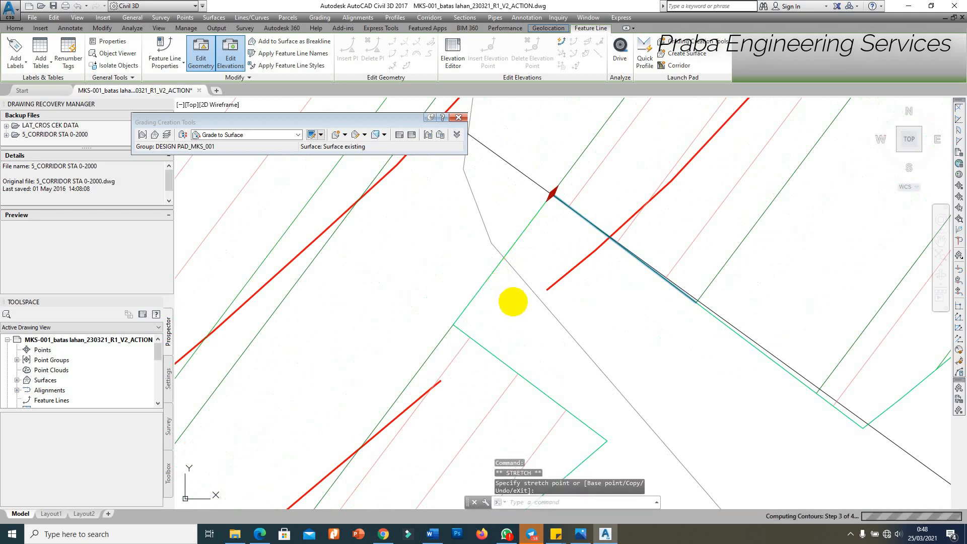
# Examine the adjusted corner gradings in a 3D object view, including the gap on the corner's northern side.
pyautogui.scroll(-5, 607, 330)
pyautogui.scroll(3, 637, 228)
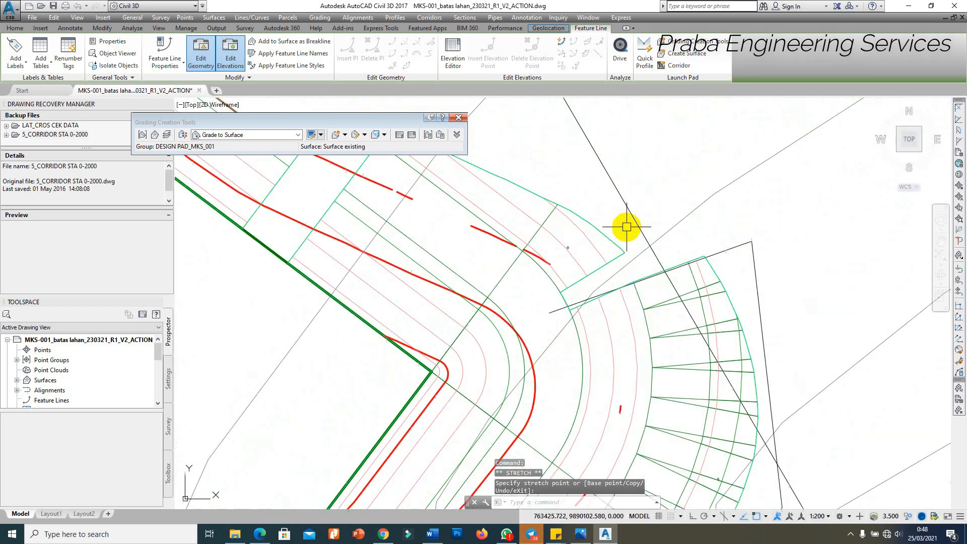
pyautogui.scroll(2, 596, 248)
pyautogui.press('Escape')
pyautogui.click(592, 247)
pyautogui.rightClick(593, 247)
pyautogui.click(625, 400)
pyautogui.moveTo(684, 336)
pyautogui.mouseDown()
pyautogui.moveTo(549, 386)
pyautogui.moveTo(509, 393)
pyautogui.moveTo(663, 356)
pyautogui.moveTo(472, 385)
pyautogui.moveTo(467, 376)
pyautogui.mouseUp()
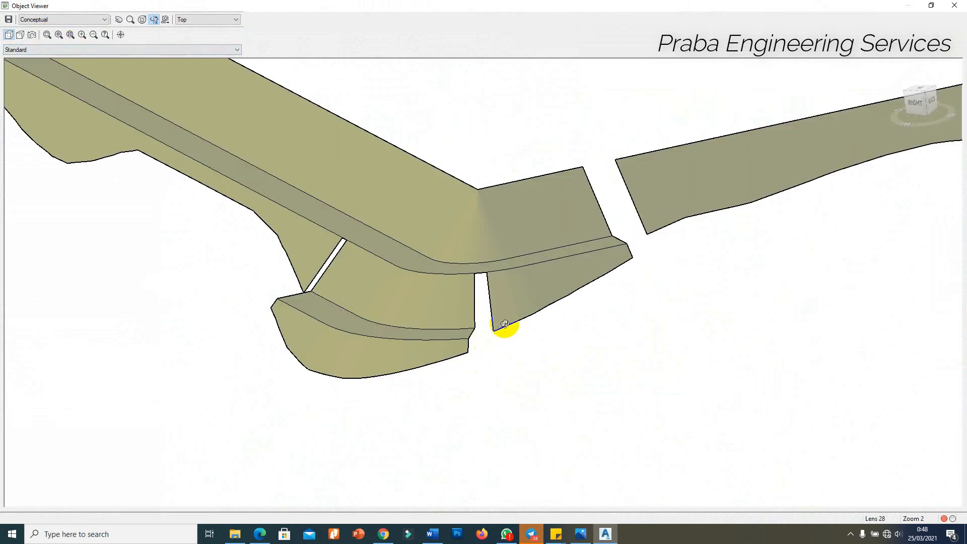
pyautogui.press('Escape')
# Stretch the end of the surface grading north of the corner back along the bench edge, away from the corner slope.
pyautogui.scroll(2, 551, 294)
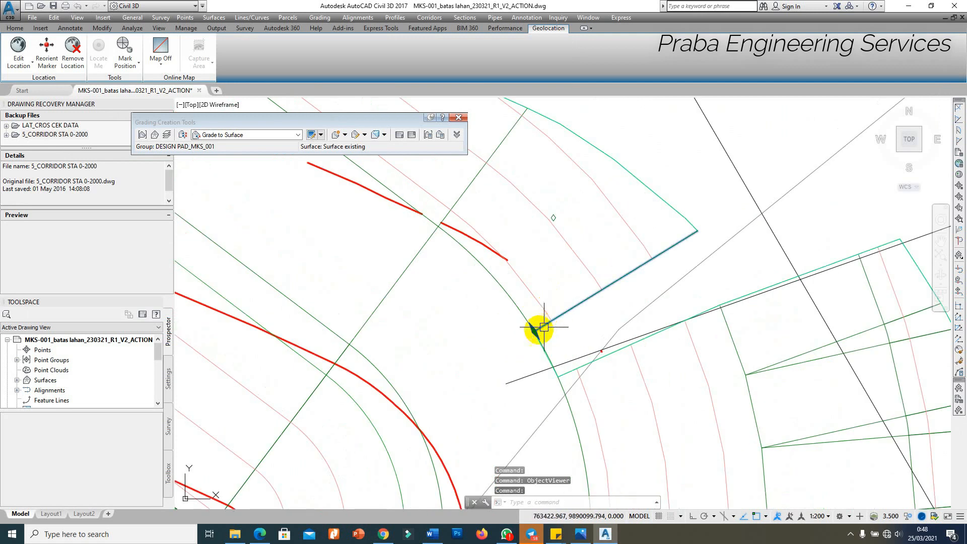
pyautogui.click(544, 327)
pyautogui.click(533, 330)
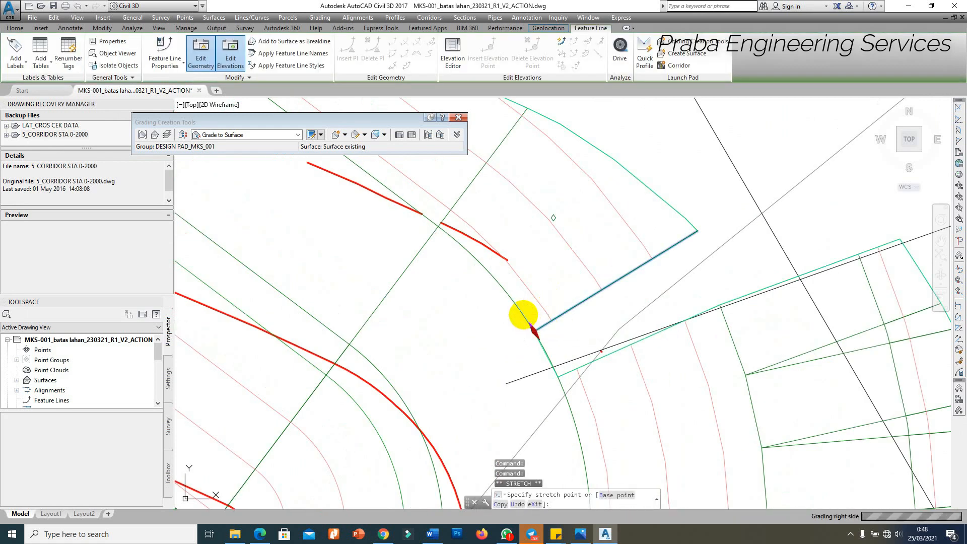
pyautogui.click(523, 315)
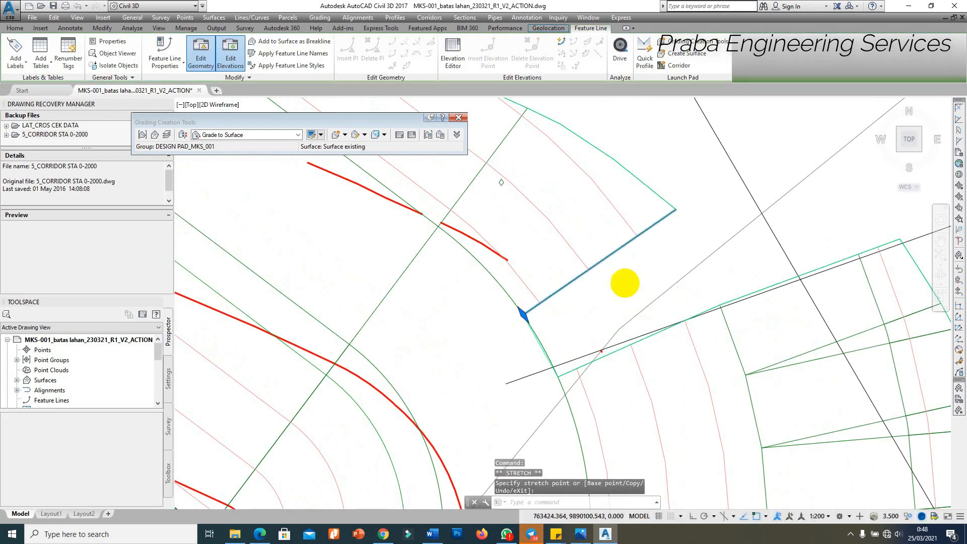
pyautogui.scroll(-3, 605, 280)
pyautogui.scroll(3, 579, 300)
pyautogui.click(569, 310)
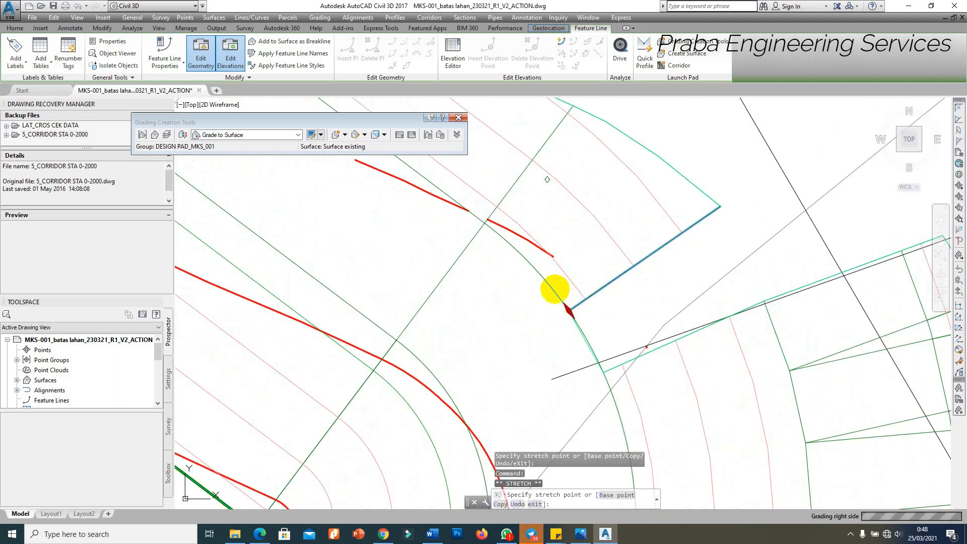
pyautogui.press('Escape')
pyautogui.press('Escape')
# Stretch the corner slope's northern end along the bench edge towards the adjoining surface grading.
pyautogui.scroll(1, 612, 367)
pyautogui.click(612, 369)
pyautogui.click(599, 376)
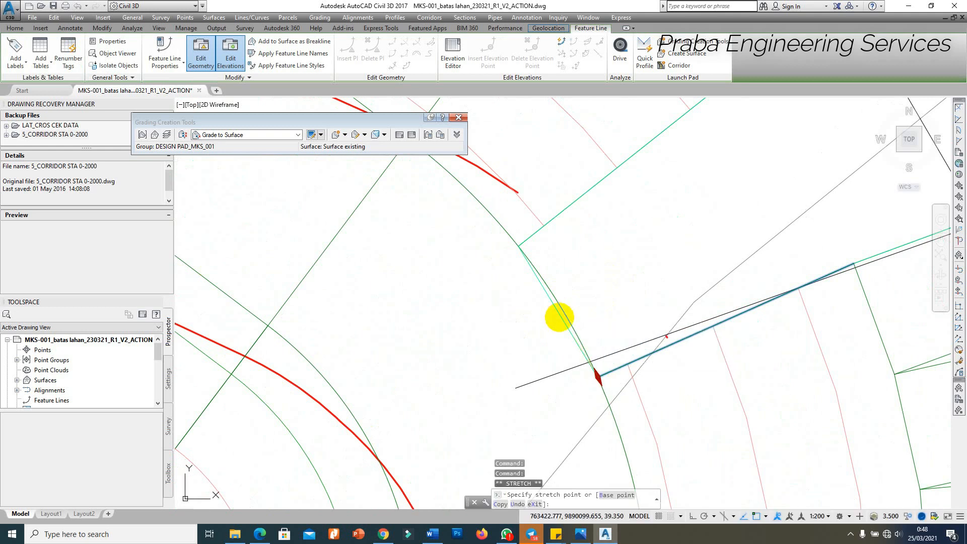
pyautogui.scroll(-4, 559, 319)
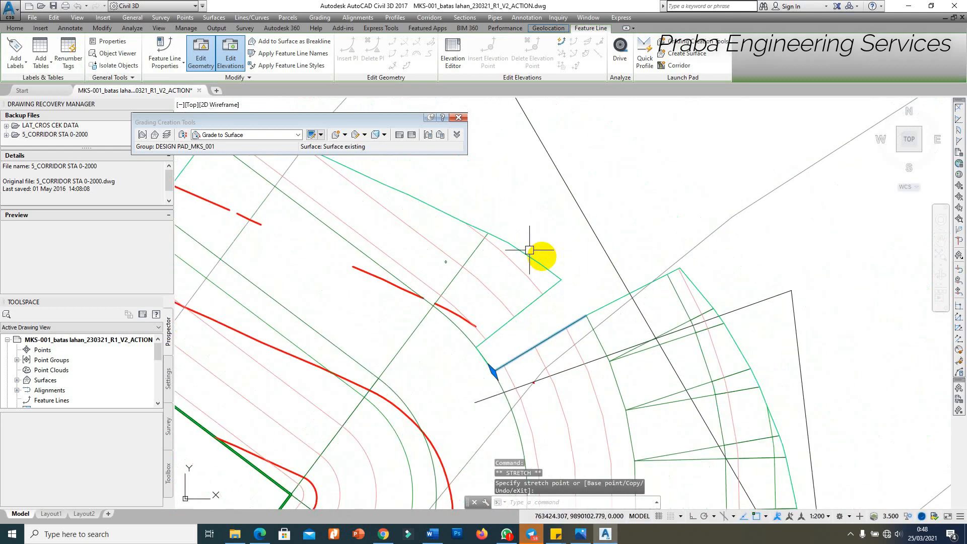
# Draw a feature line across the gap north of the corner, from the corner slope's outer end (elevation 35.960) to the adjoining grading's outer end (36.350).
pyautogui.click(322, 17)
pyautogui.click(363, 52)
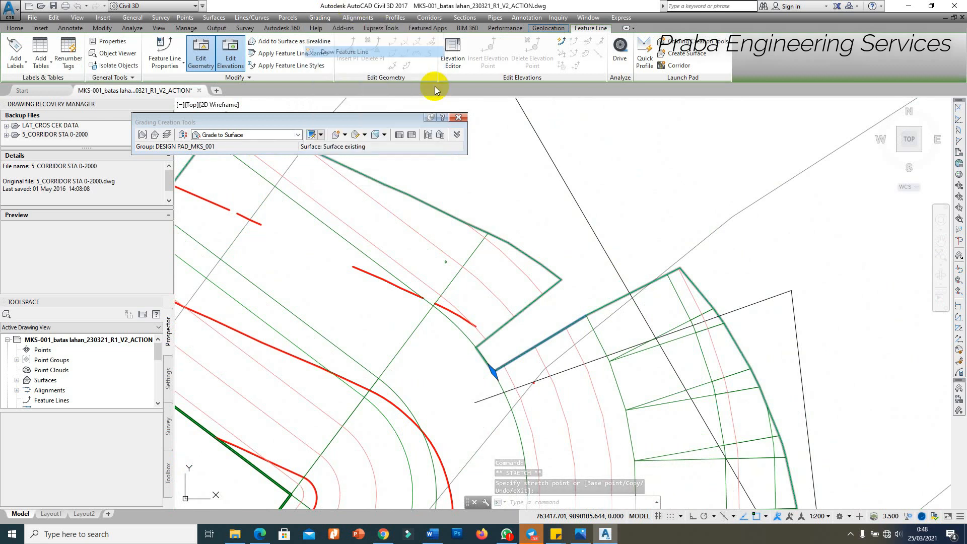
pyautogui.click(303, 306)
pyautogui.scroll(4, 685, 266)
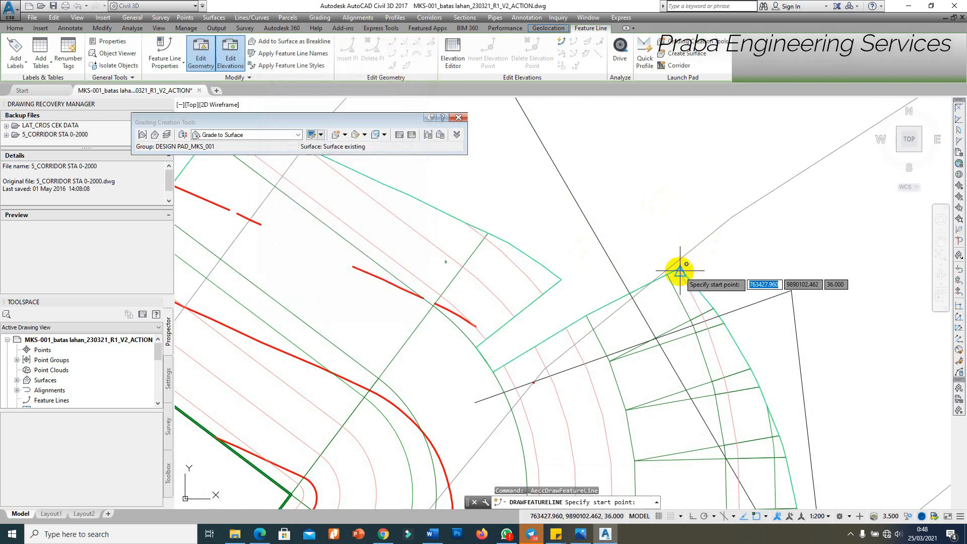
pyautogui.click(675, 258)
pyautogui.scroll(-2, 655, 258)
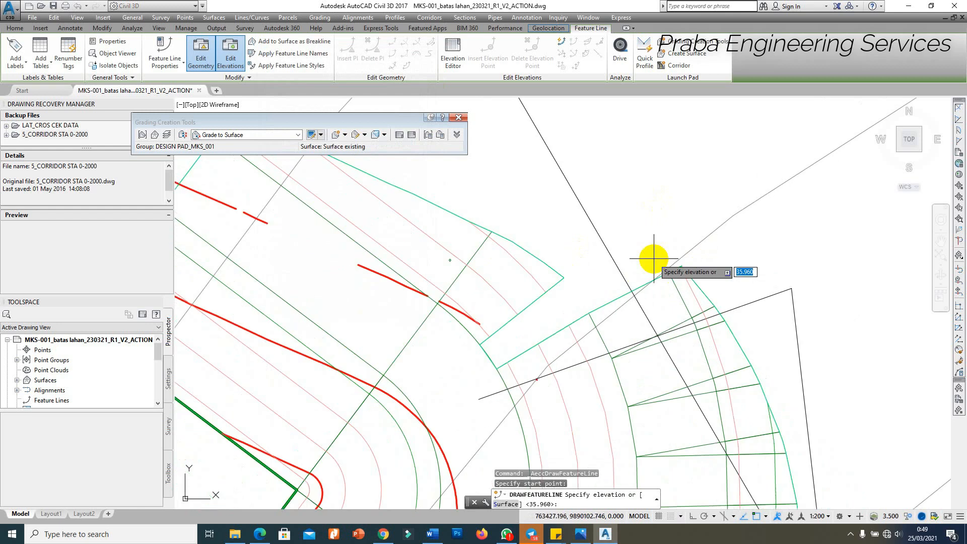
pyautogui.press('Return')
pyautogui.scroll(2, 480, 266)
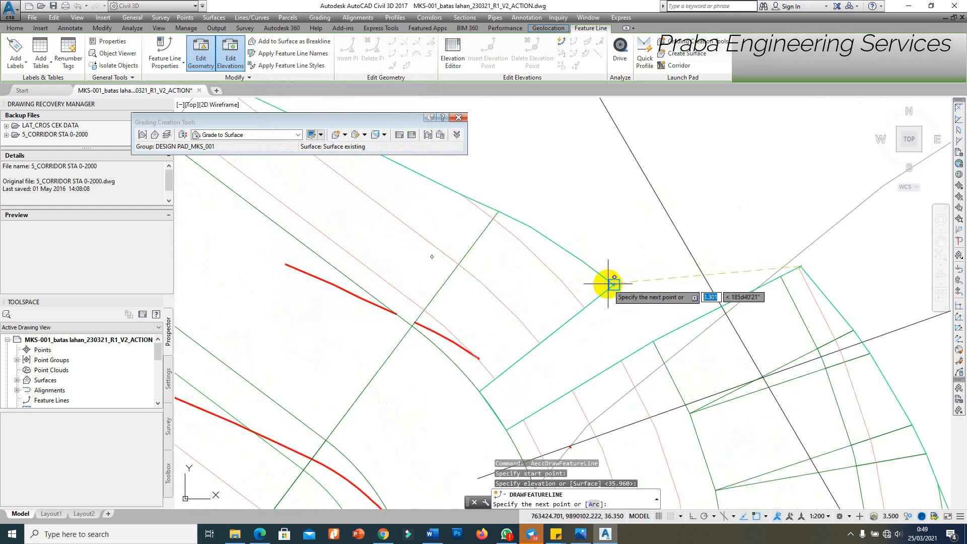
pyautogui.click(609, 283)
pyautogui.press('Return')
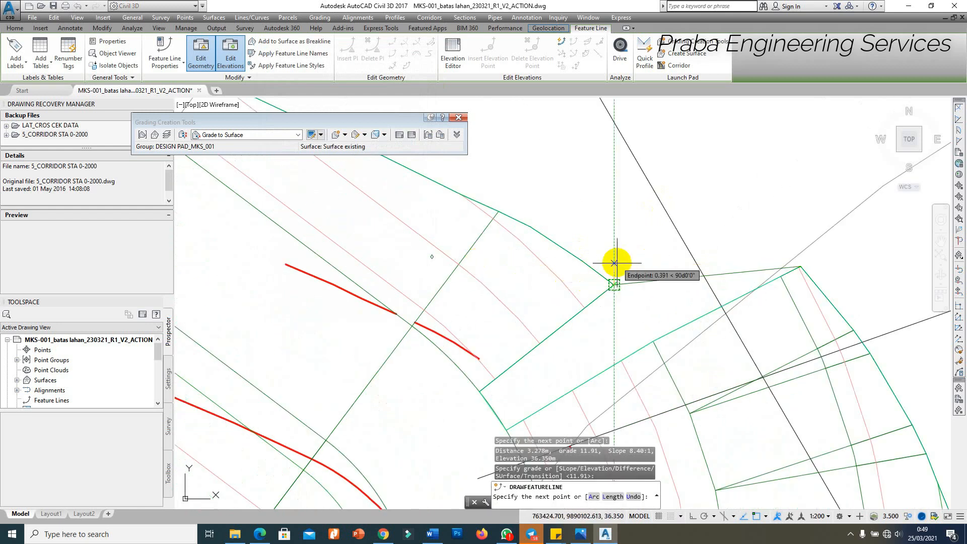
pyautogui.press('Return')
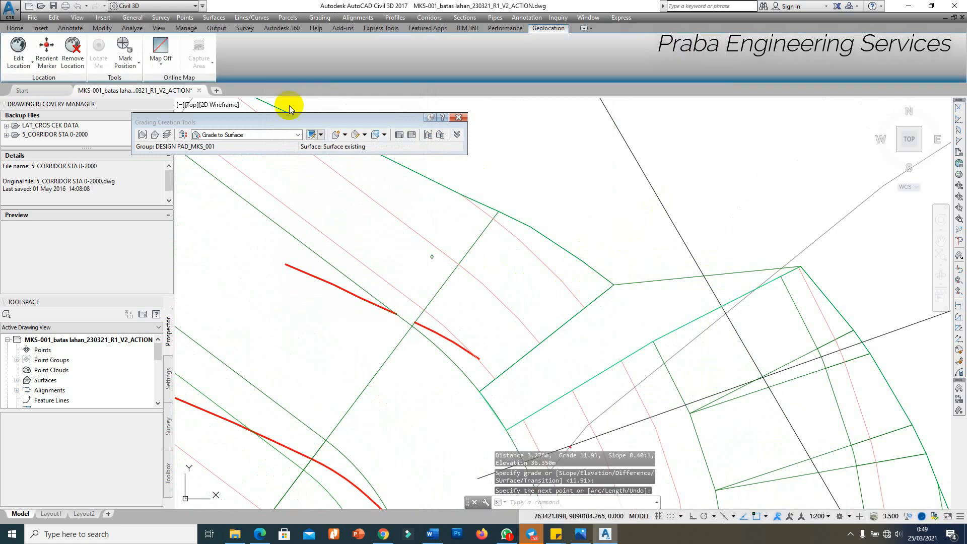
# Create a grading infill in the enclosed gap between the corner slope's northern end and the adjoining surface grading.
pyautogui.click(366, 177)
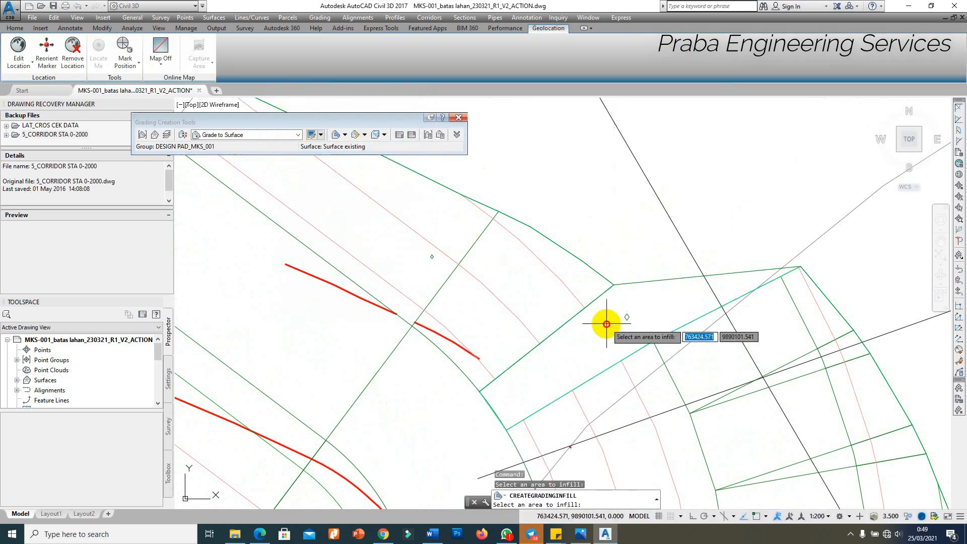
pyautogui.click(652, 287)
pyautogui.scroll(-3, 655, 280)
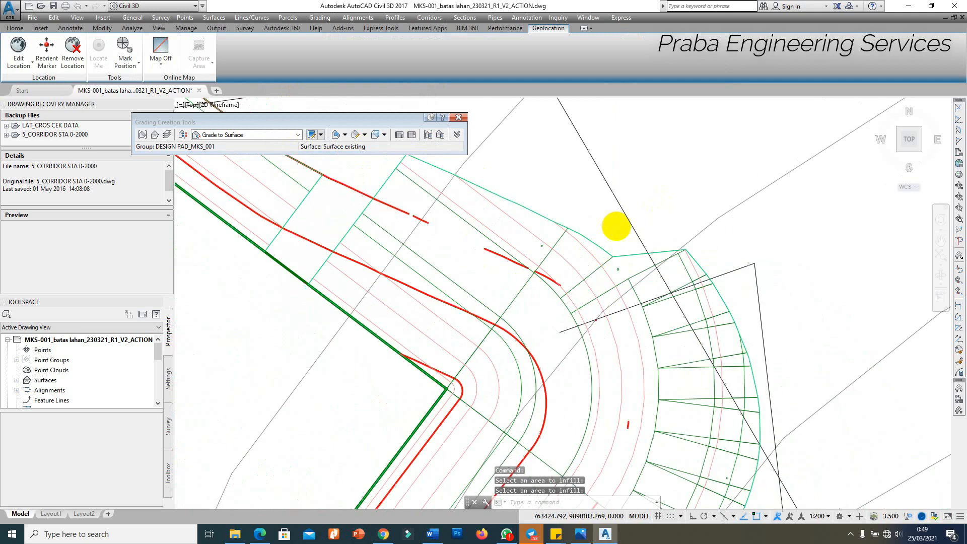
# Draw a feature line across the gap south of the corner, from the corner slope's outer end (elevation 35.823) to the adjoining grading's outer end (36.145).
pyautogui.scroll(2, 594, 389)
pyautogui.click(324, 18)
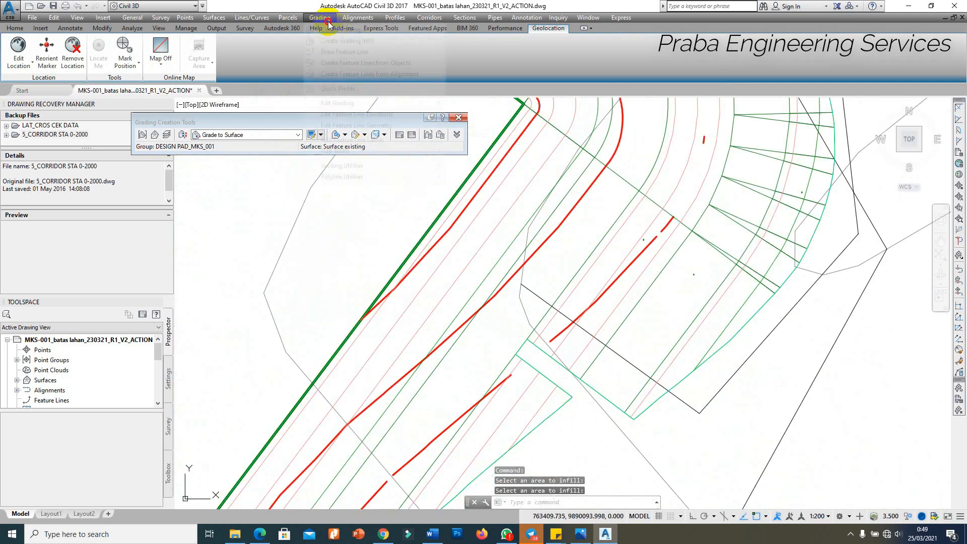
pyautogui.click(341, 51)
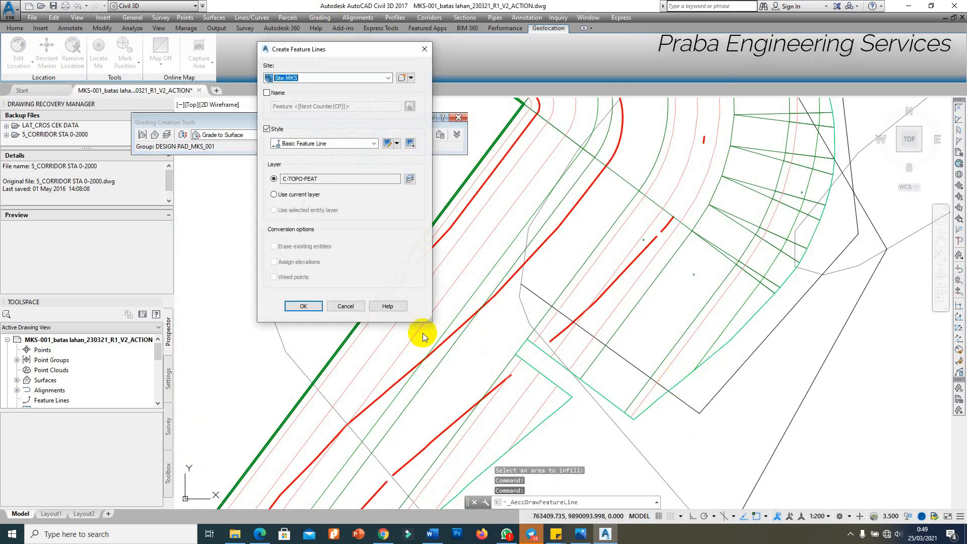
pyautogui.click(304, 307)
pyautogui.click(632, 422)
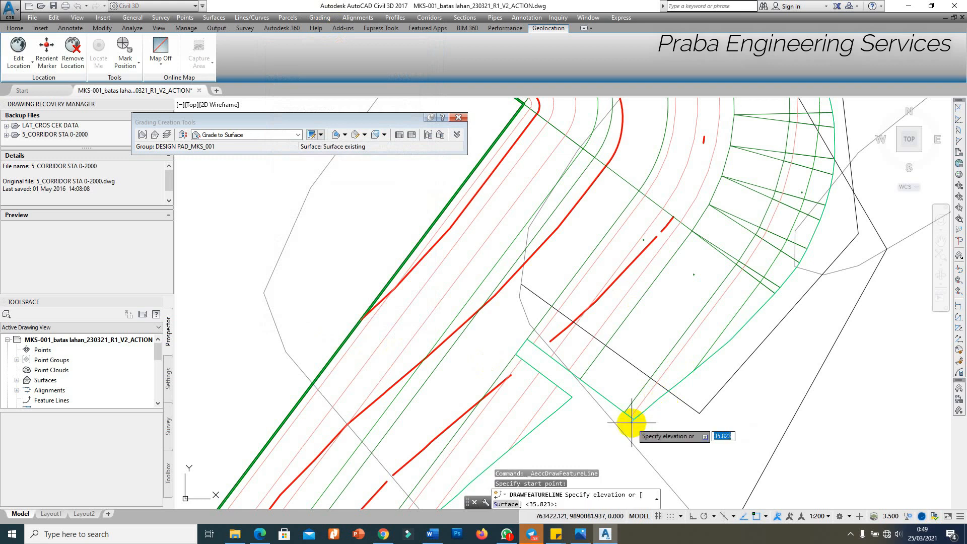
pyautogui.press('Return')
pyautogui.scroll(2, 568, 427)
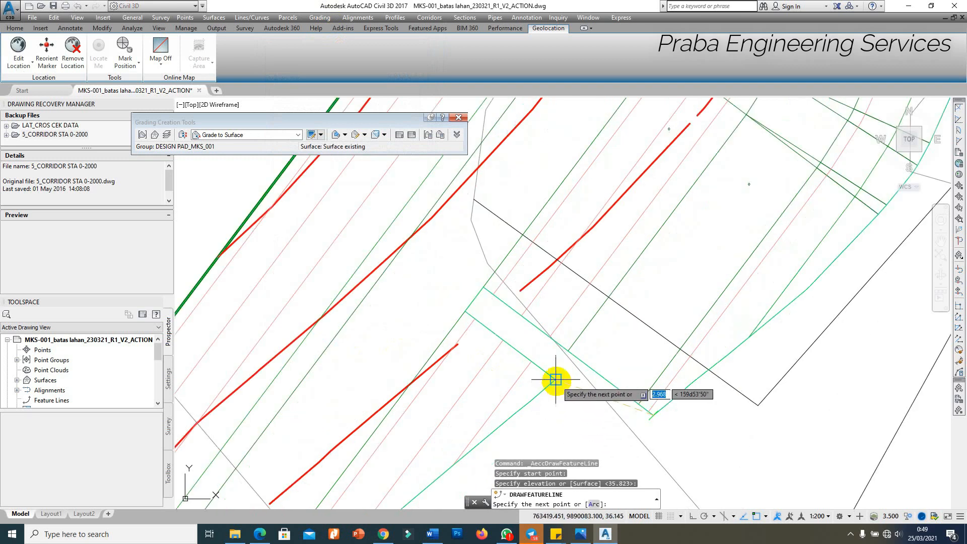
pyautogui.click(557, 380)
pyautogui.press('Return')
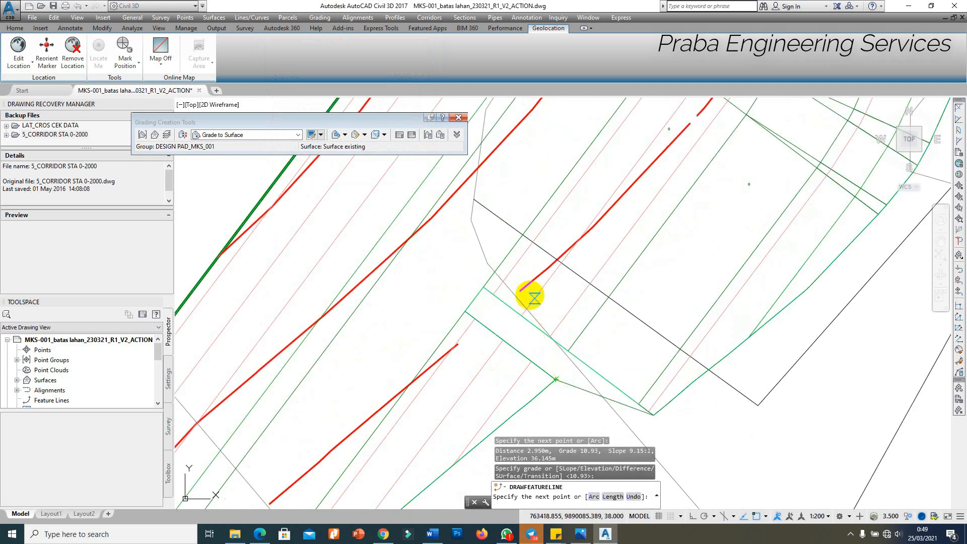
pyautogui.press('Return')
# Create a grading infill in the enclosed gap between the corner slope's southern end and the adjoining surface grading.
pyautogui.click(345, 134)
pyautogui.click(375, 178)
pyautogui.click(555, 338)
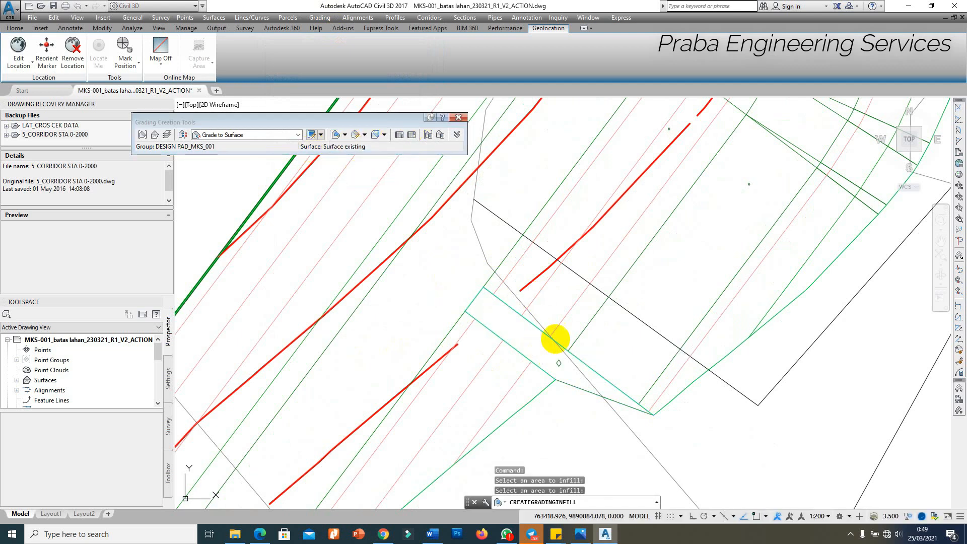
# Examine the pad surface around the filled corner in a 3D object view.
pyautogui.click(562, 318)
pyautogui.rightClick(562, 318)
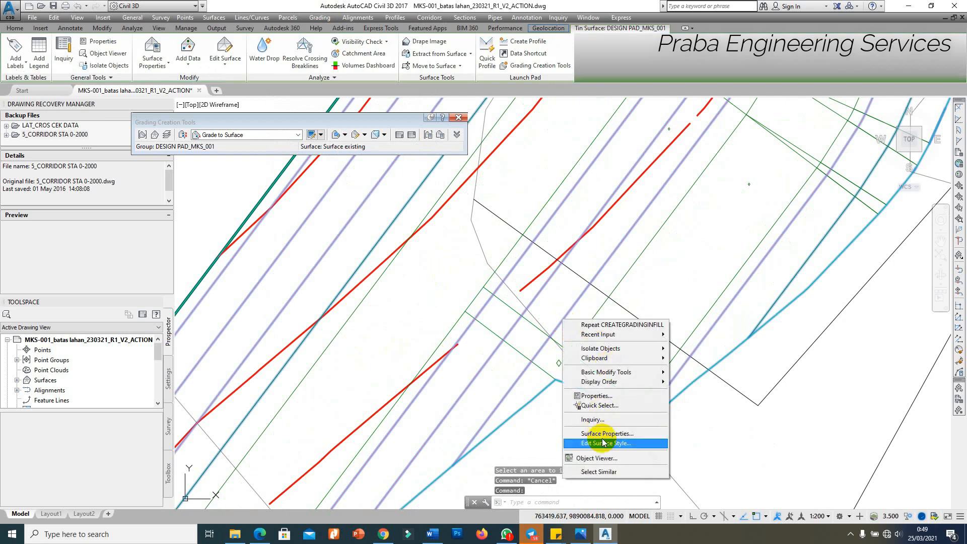
pyautogui.click(603, 455)
pyautogui.moveTo(533, 463); pyautogui.dragTo(541, 391)
pyautogui.moveTo(112, 128); pyautogui.dragTo(443, 337)
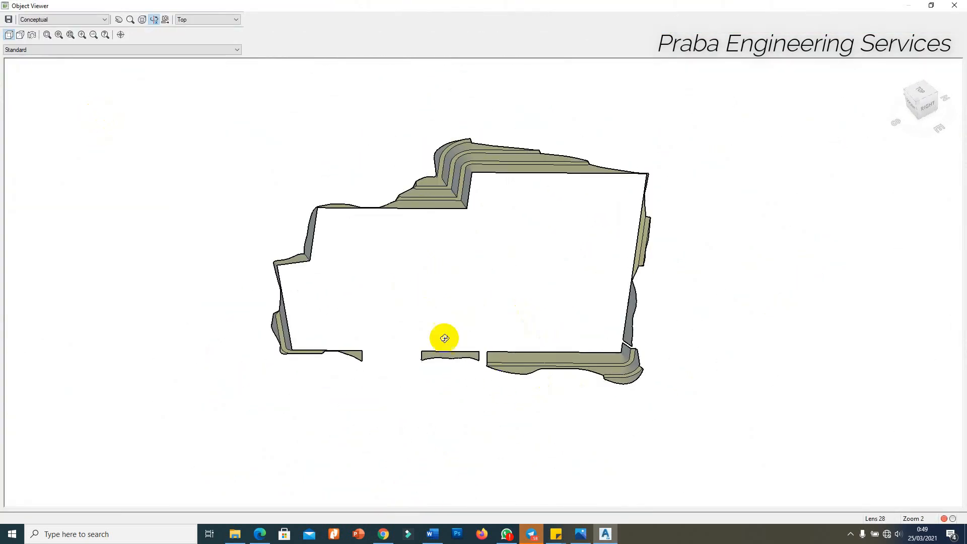
pyautogui.scroll(5, 650, 387)
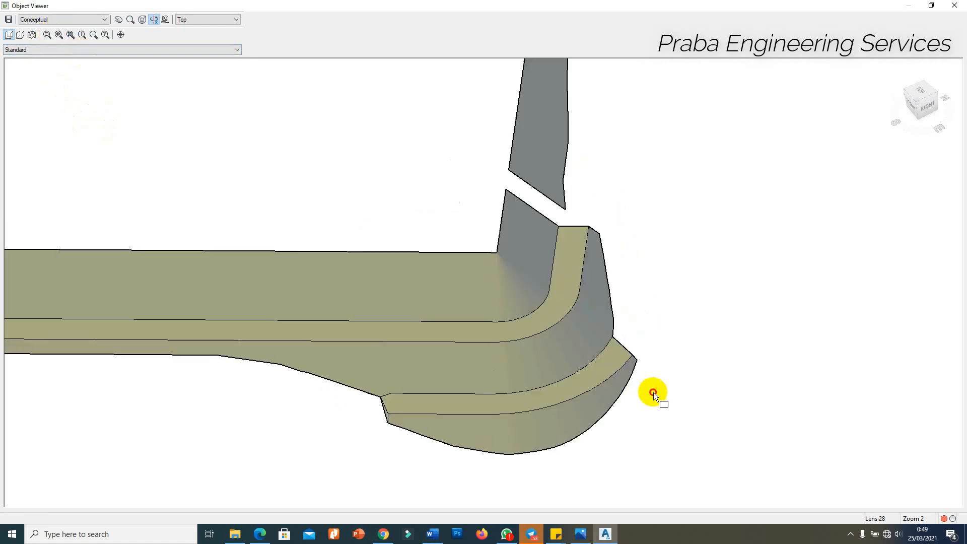
pyautogui.press('Escape')
# Examine the pad surface in a 3D object view again, focusing on the gradings and gaps along the side south of the corner.
pyautogui.scroll(-4, 591, 279)
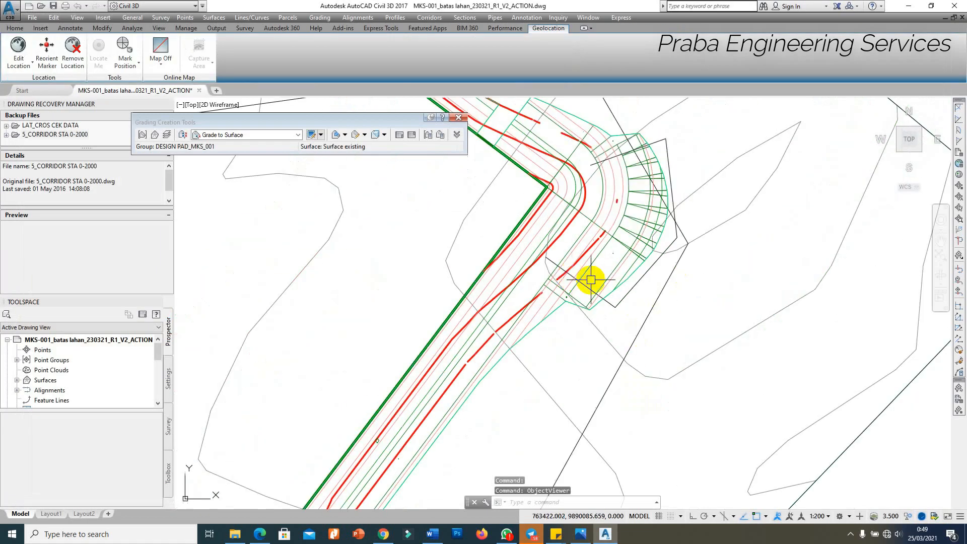
pyautogui.scroll(2, 495, 377)
pyautogui.scroll(-3, 598, 281)
pyautogui.scroll(4, 471, 318)
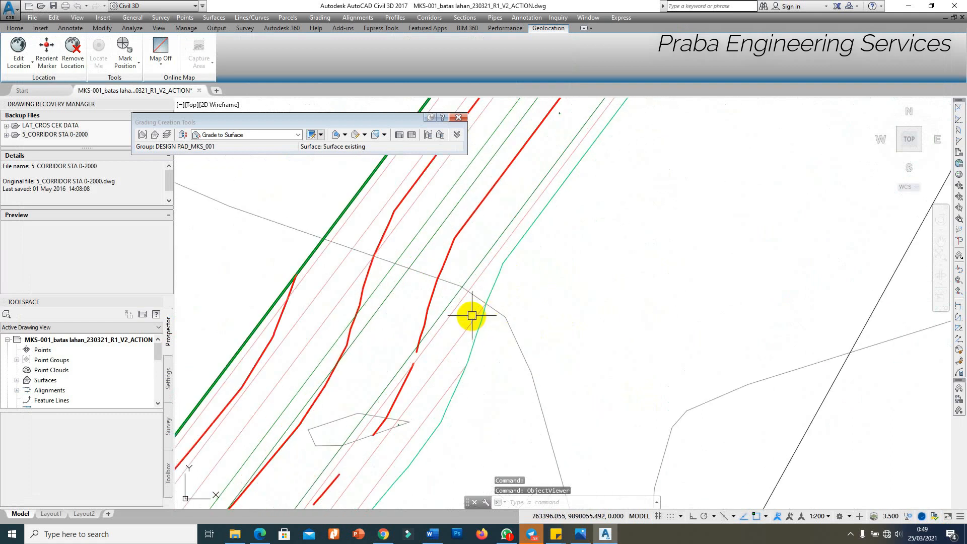
pyautogui.click(471, 318)
pyautogui.scroll(-1, 523, 279)
pyautogui.rightClick(526, 281)
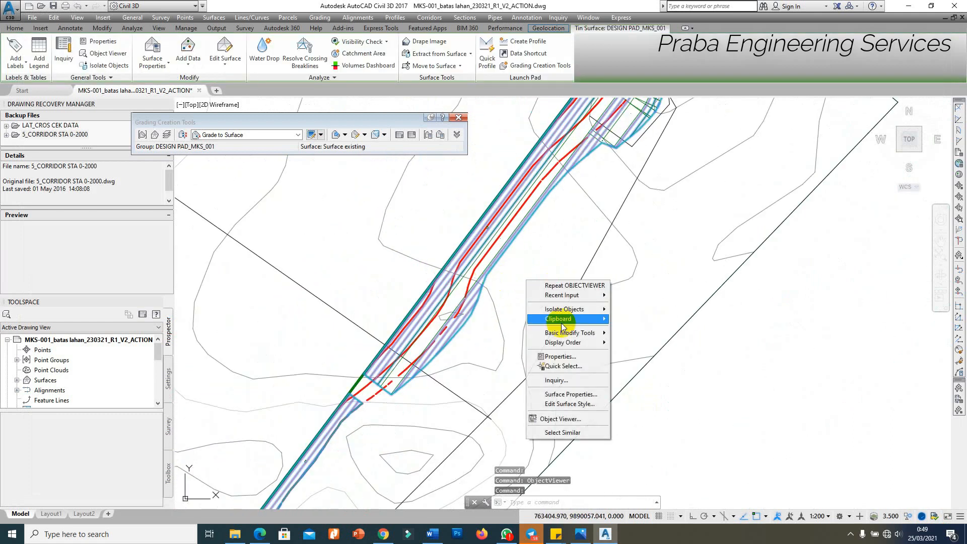
pyautogui.click(552, 419)
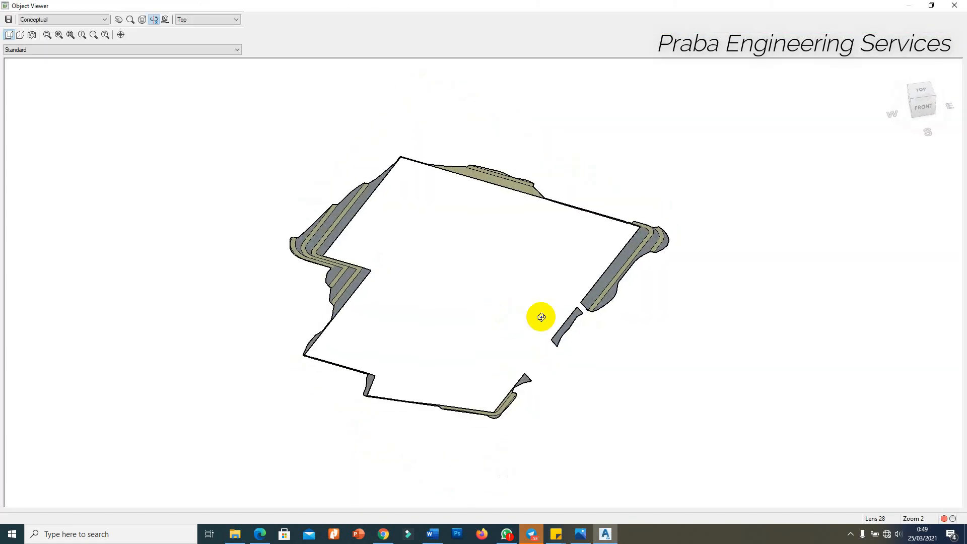
pyautogui.moveTo(542, 318); pyautogui.dragTo(453, 307)
pyautogui.scroll(4, 568, 362)
pyautogui.moveTo(529, 379); pyautogui.dragTo(363, 371)
pyautogui.moveTo(568, 363); pyautogui.dragTo(575, 384)
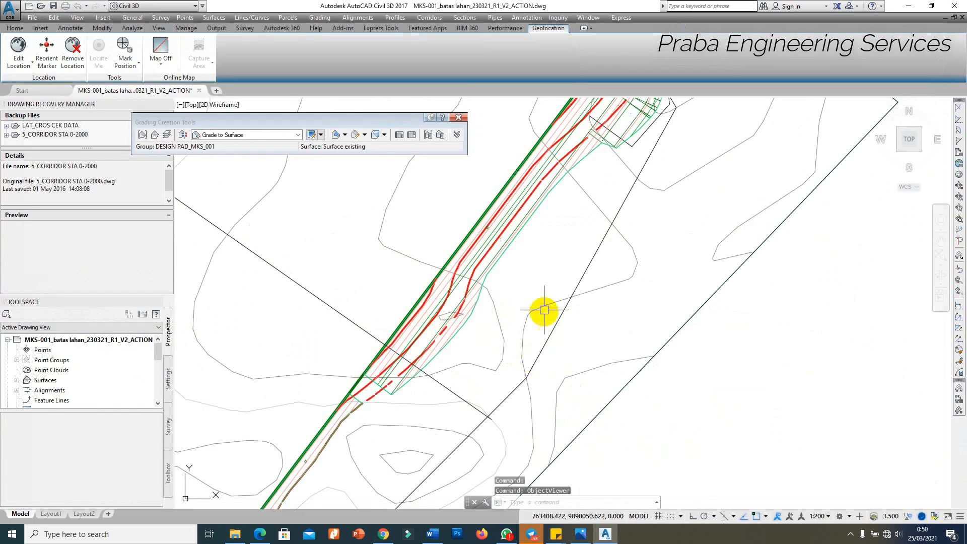
# Stretch the stepped grading's southwestern end along the pad edge towards the neighbouring surface grading, and save the drawing.
pyautogui.scroll(-3, 531, 264)
pyautogui.scroll(5, 479, 330)
pyautogui.click(548, 256)
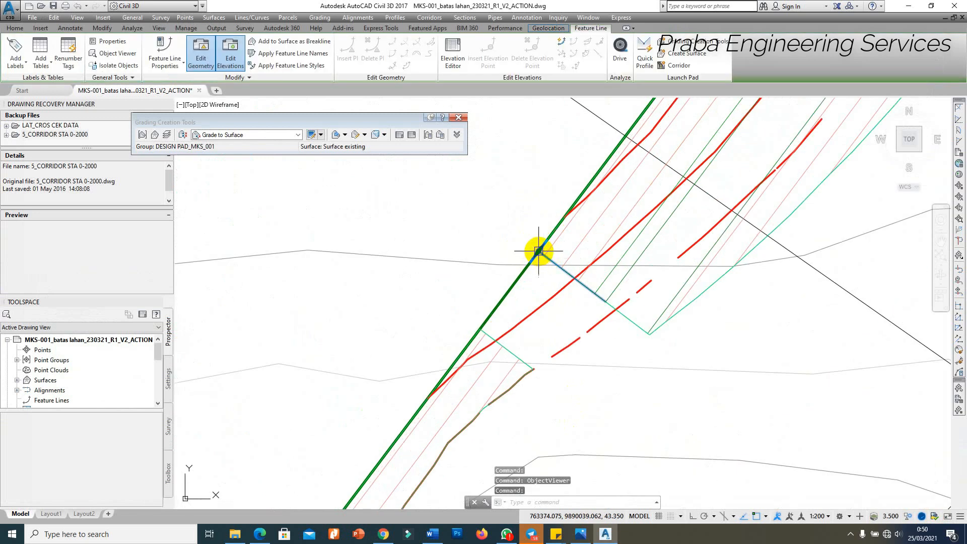
pyautogui.click(538, 252)
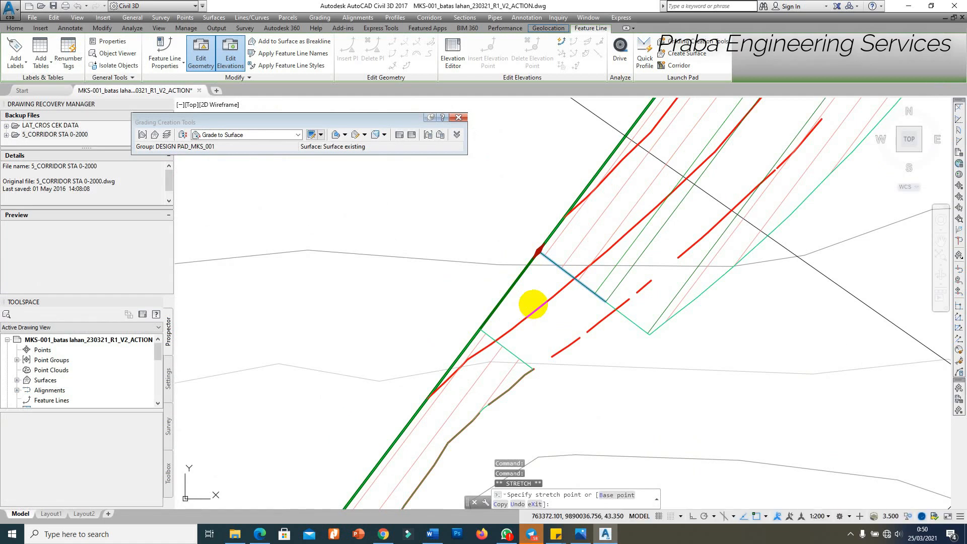
pyautogui.press('Escape')
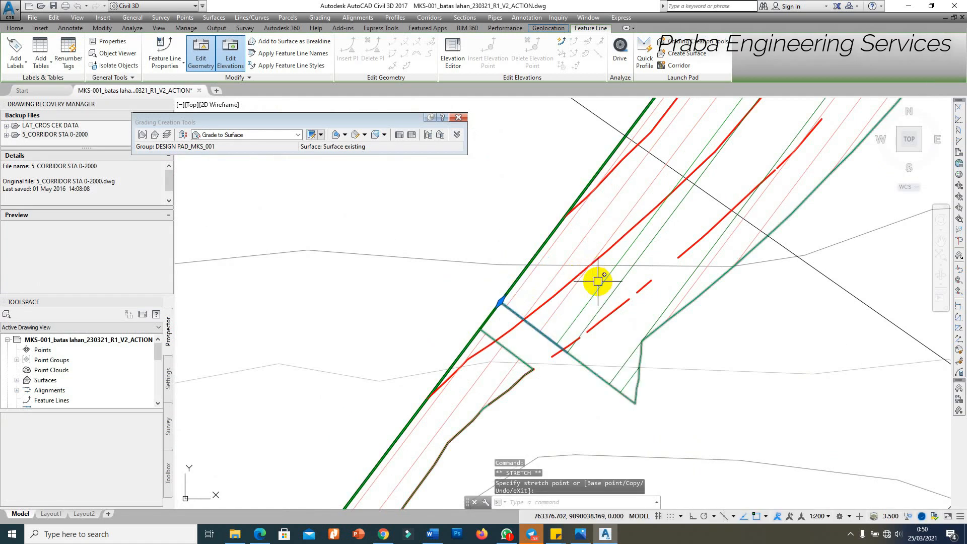
pyautogui.click(54, 7)
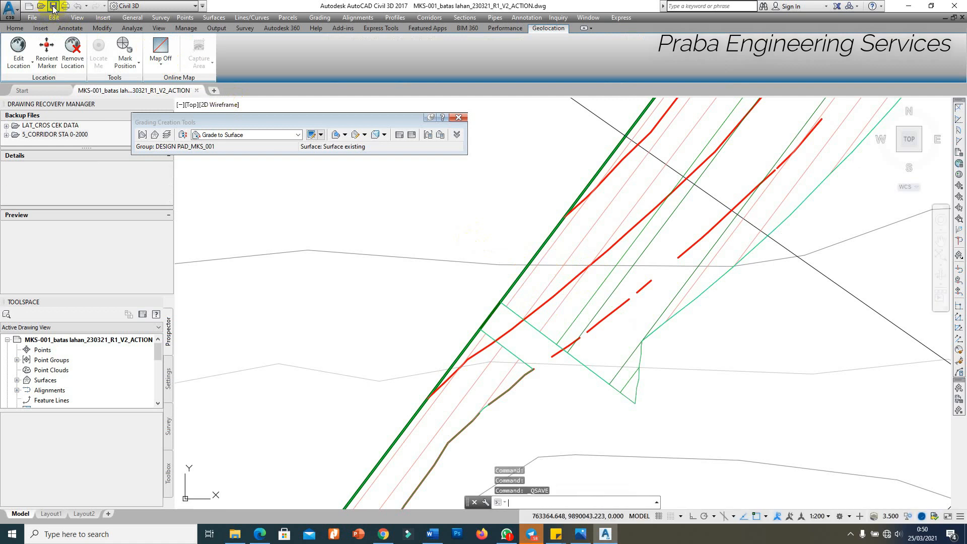
# Draw a feature line joining the stretched grading's outer end (elevation 40.892) to the neighbouring southwestern grading's outer end (40.196).
pyautogui.click(319, 18)
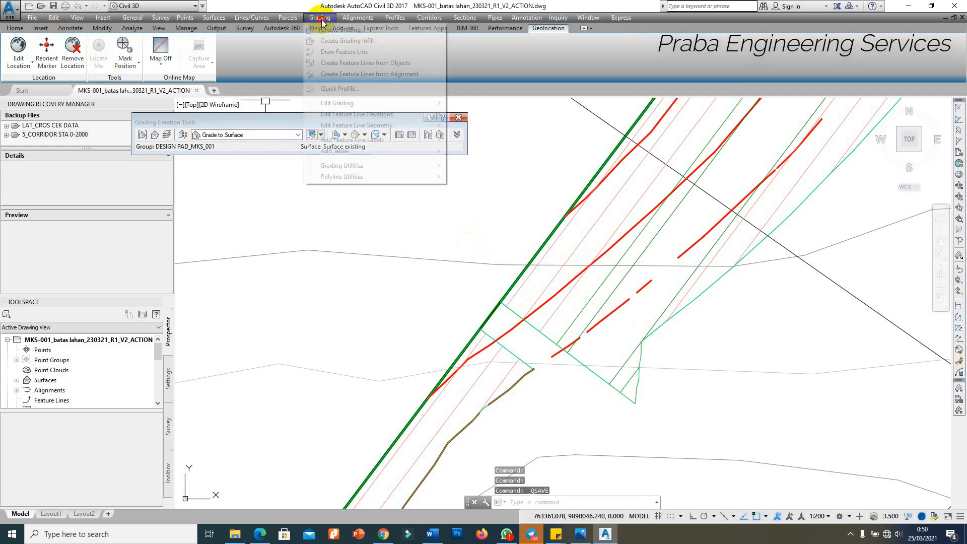
pyautogui.click(363, 52)
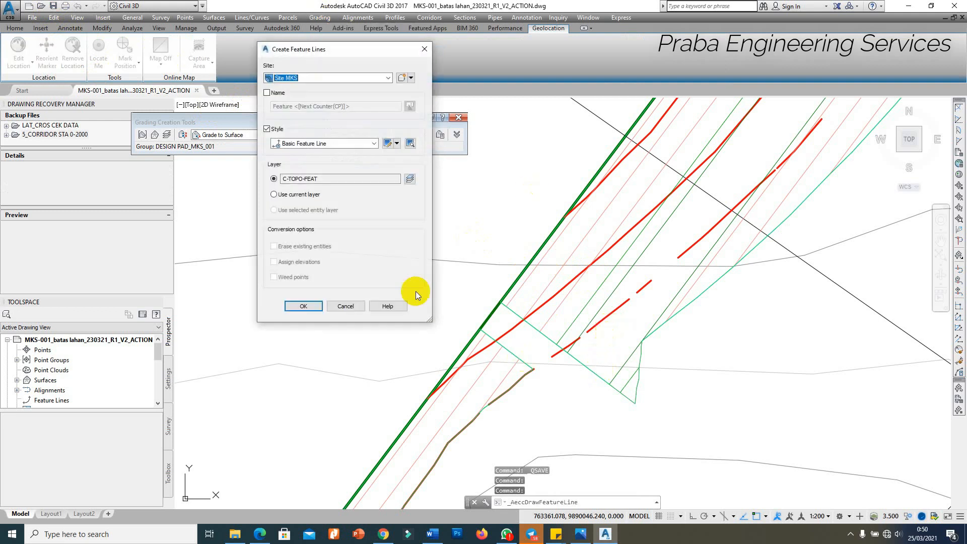
pyautogui.click(304, 306)
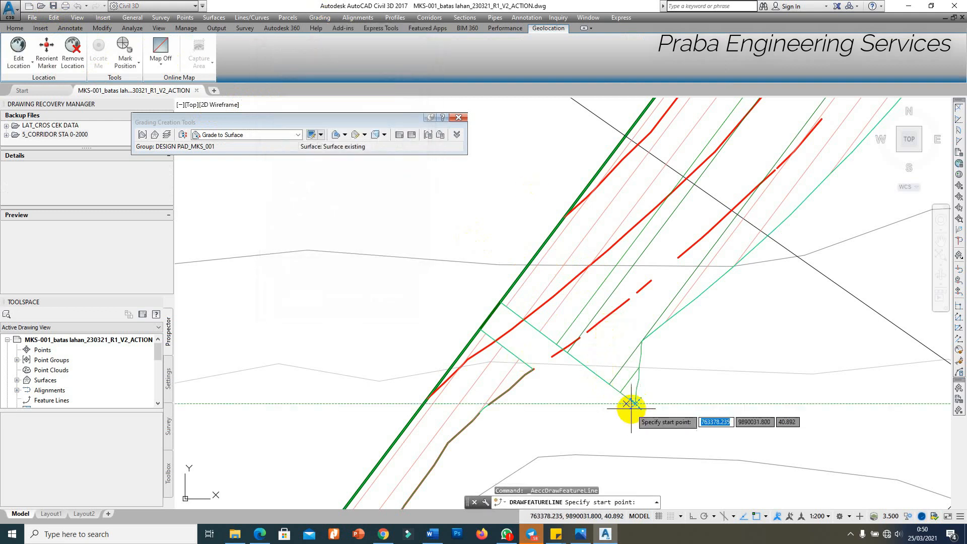
pyautogui.scroll(5, 634, 405)
pyautogui.click(655, 404)
pyautogui.scroll(-2, 622, 417)
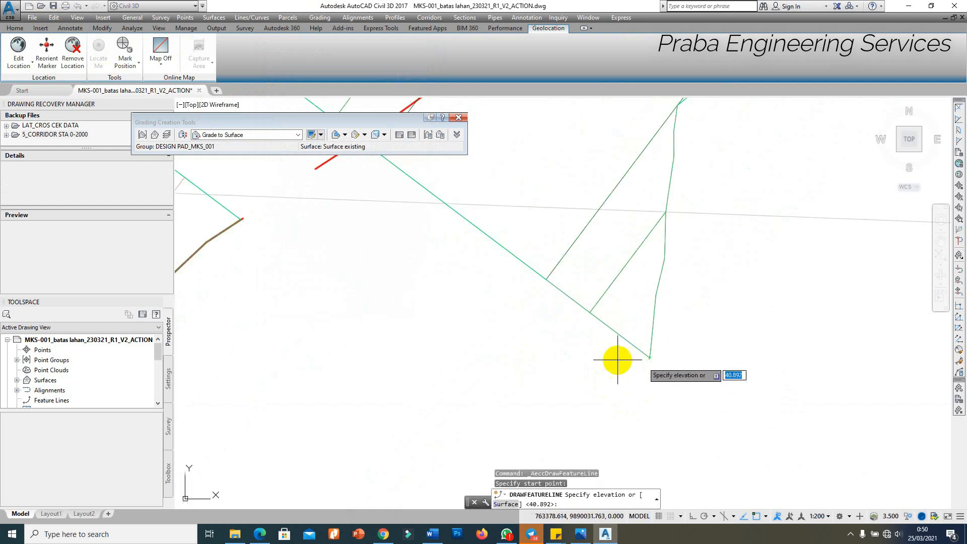
pyautogui.scroll(-2, 571, 364)
pyautogui.press('Return')
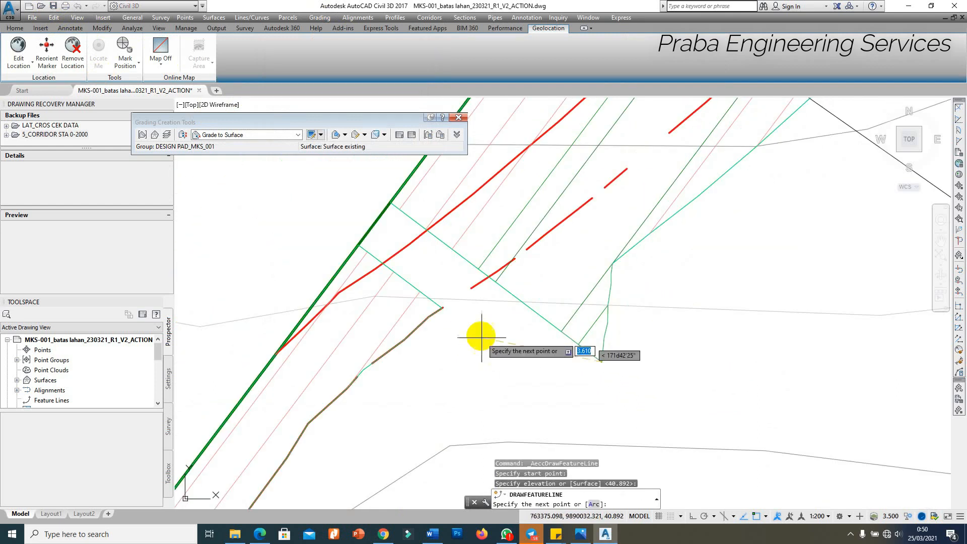
pyautogui.scroll(4, 443, 307)
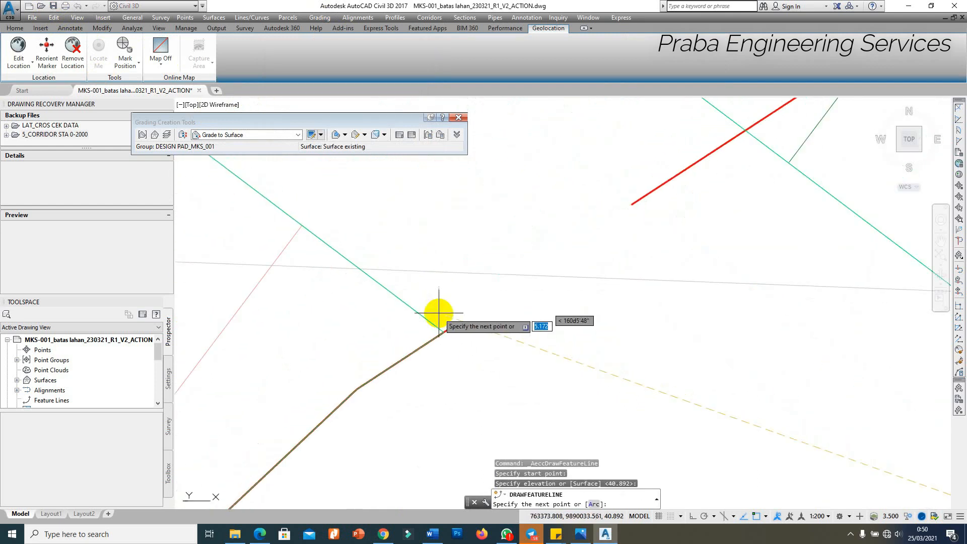
pyautogui.click(443, 308)
pyautogui.press('Return')
pyautogui.click(438, 327)
pyautogui.press('Return')
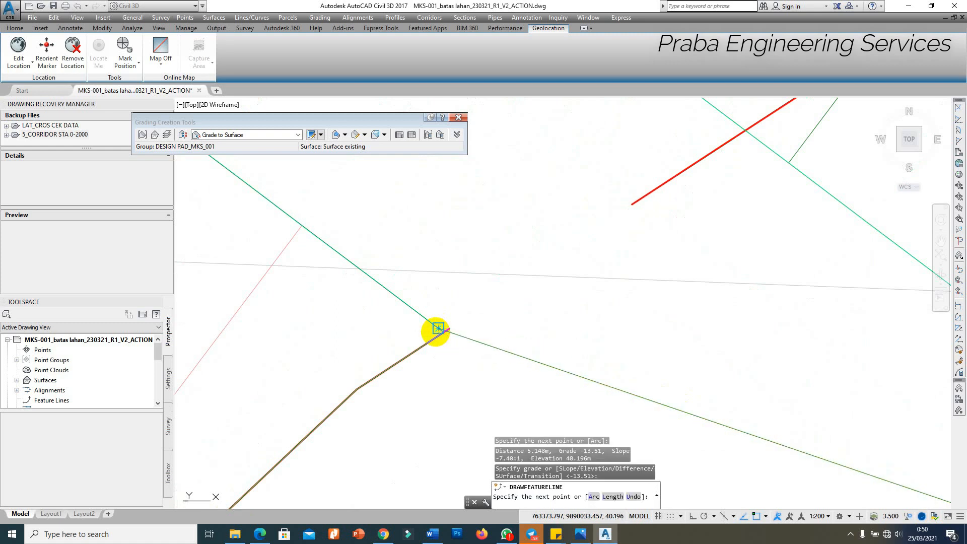
pyautogui.press('Return')
# Try to create an infill in the gap between the stretched stepped grading and the neighbouring southwestern grading.
pyautogui.scroll(-4, 446, 335)
pyautogui.click(345, 135)
pyautogui.click(364, 171)
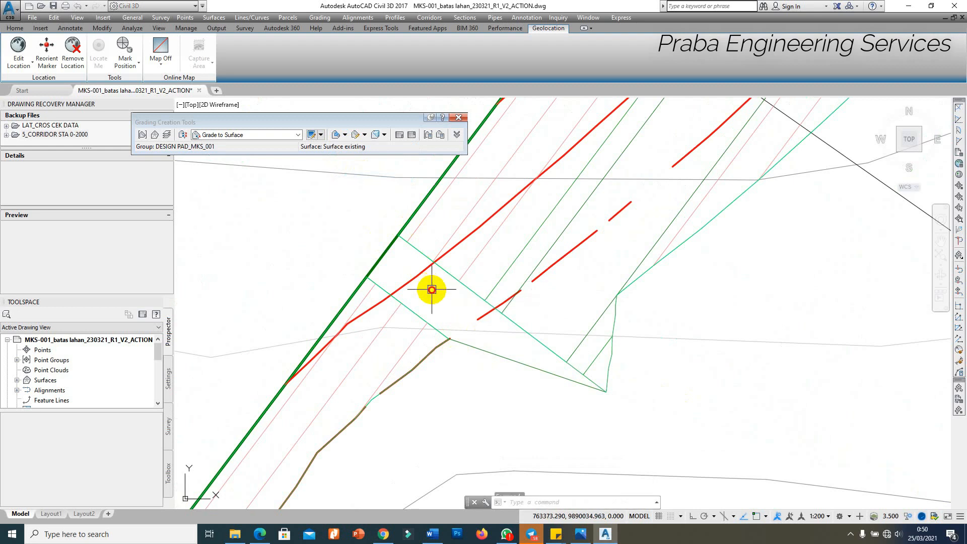
pyautogui.click(345, 134)
pyautogui.click(363, 170)
pyautogui.click(446, 304)
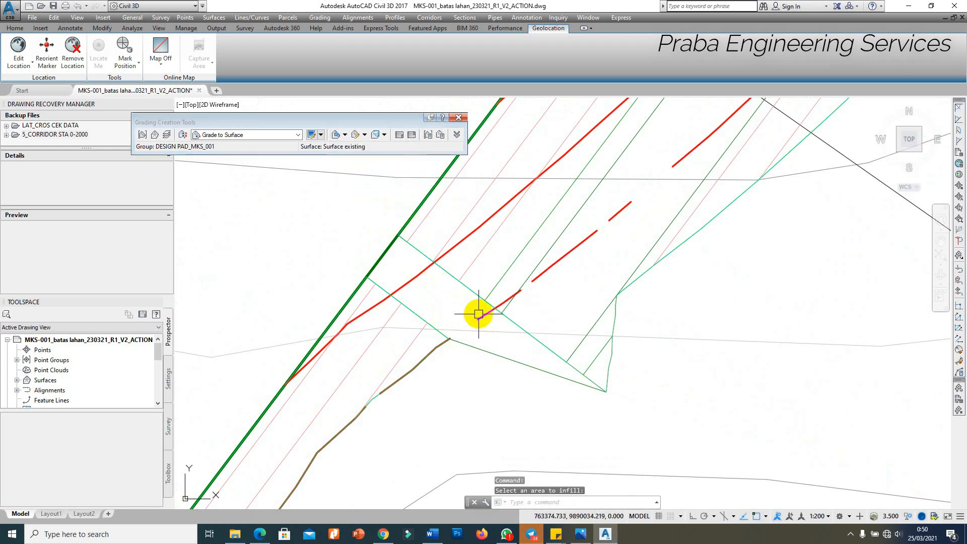
pyautogui.press('Escape')
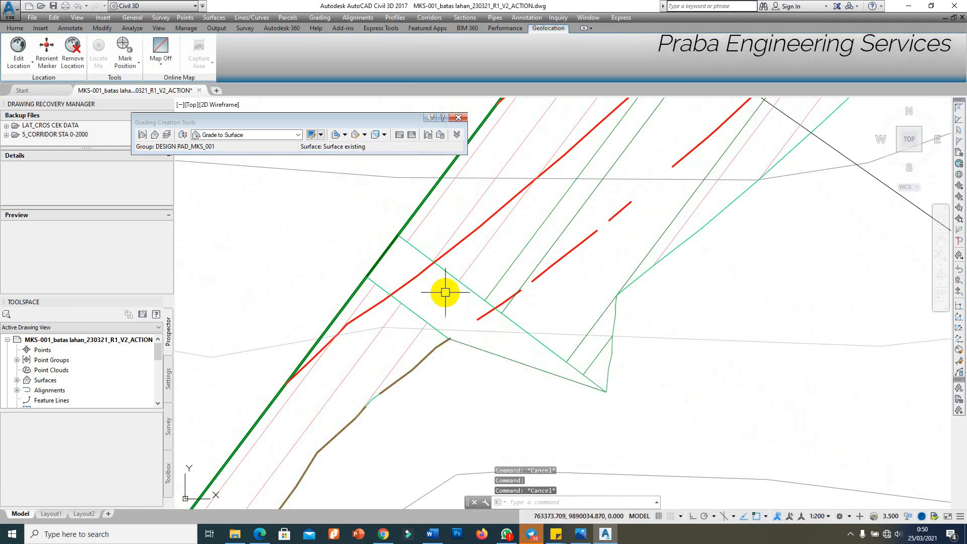
pyautogui.click(360, 177)
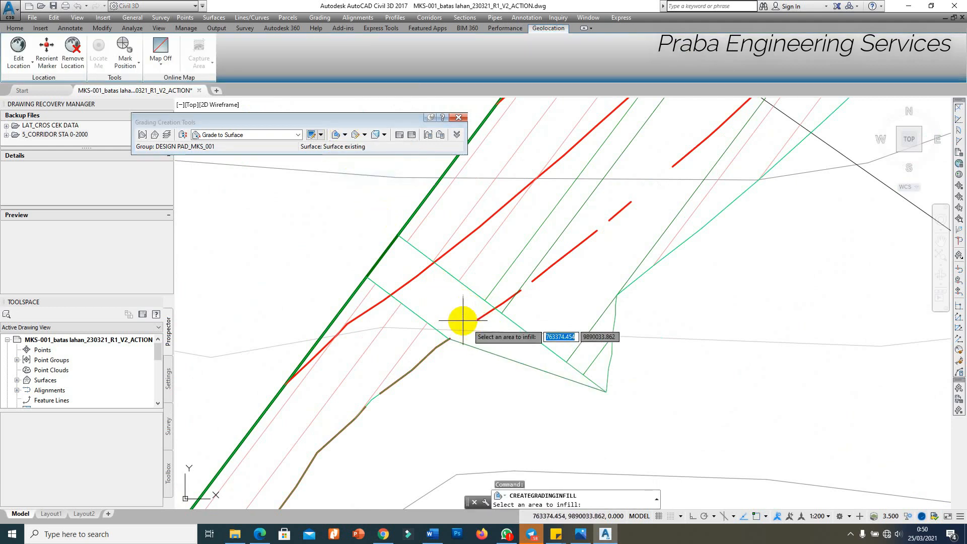
pyautogui.click(437, 297)
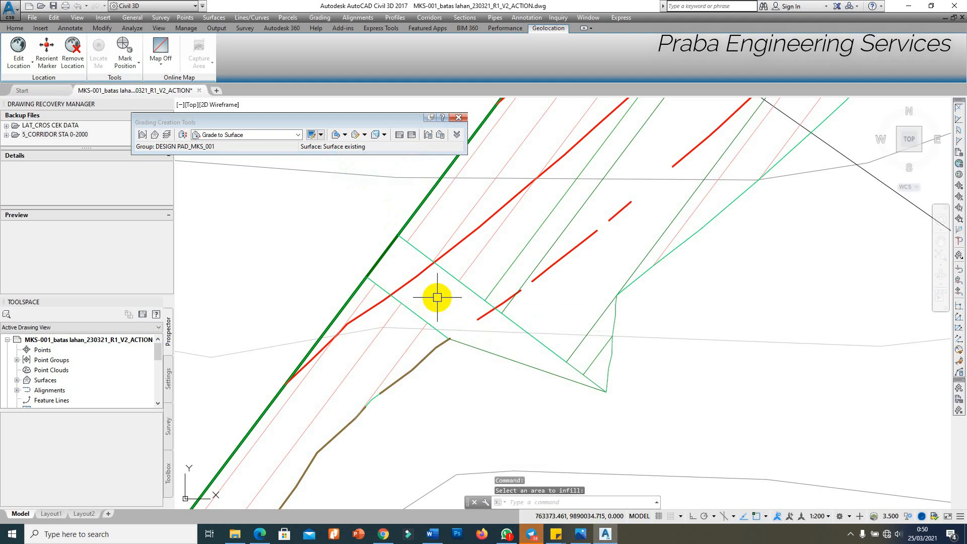
pyautogui.scroll(5, 438, 297)
pyautogui.press('Escape')
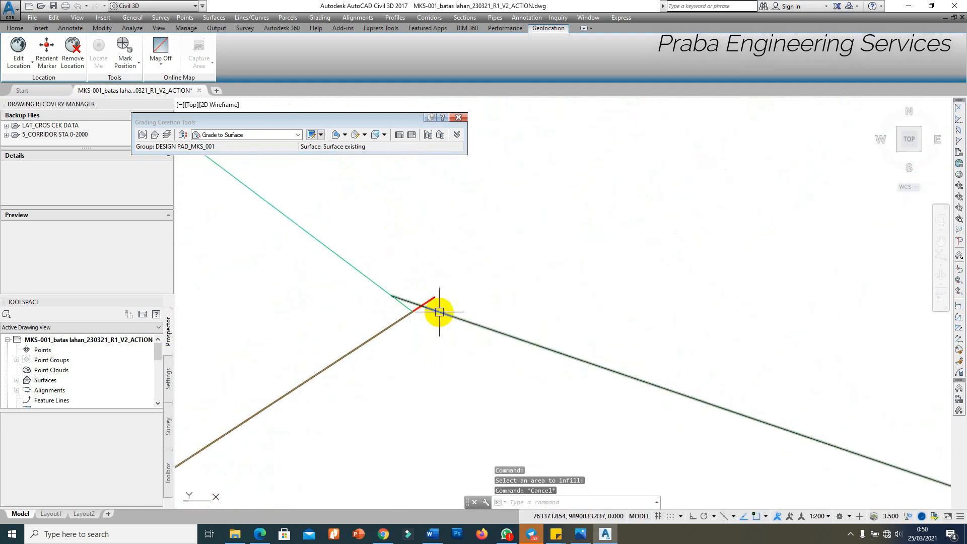
# Stretch the end of the red line beside the southwestern grading's outer corner so it no longer crosses the joining feature line.
pyautogui.click(395, 297)
pyautogui.press('Escape')
pyautogui.scroll(-3, 413, 290)
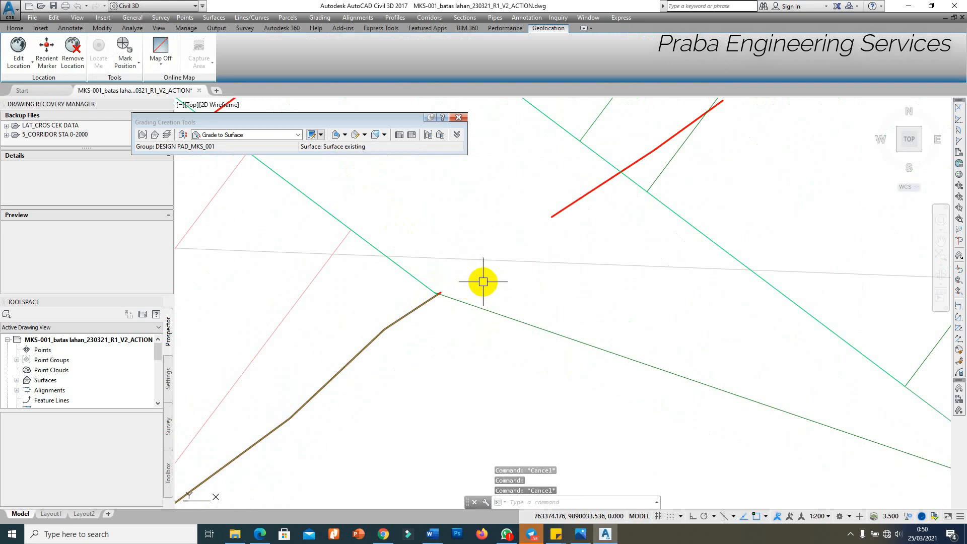
pyautogui.scroll(-3, 501, 264)
pyautogui.scroll(3, 502, 254)
pyautogui.press('Escape')
pyautogui.scroll(3, 473, 272)
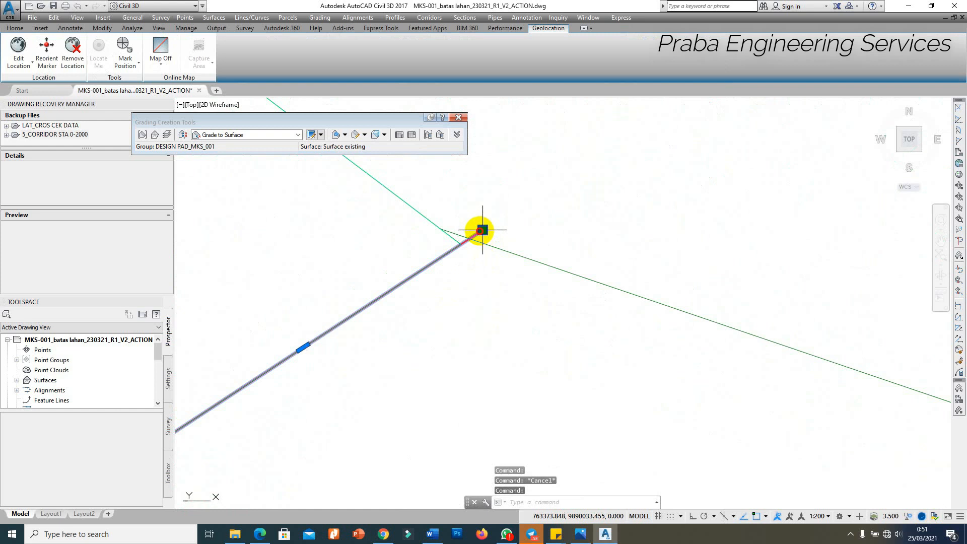
pyautogui.scroll(1, 485, 237)
pyautogui.scroll(1, 482, 227)
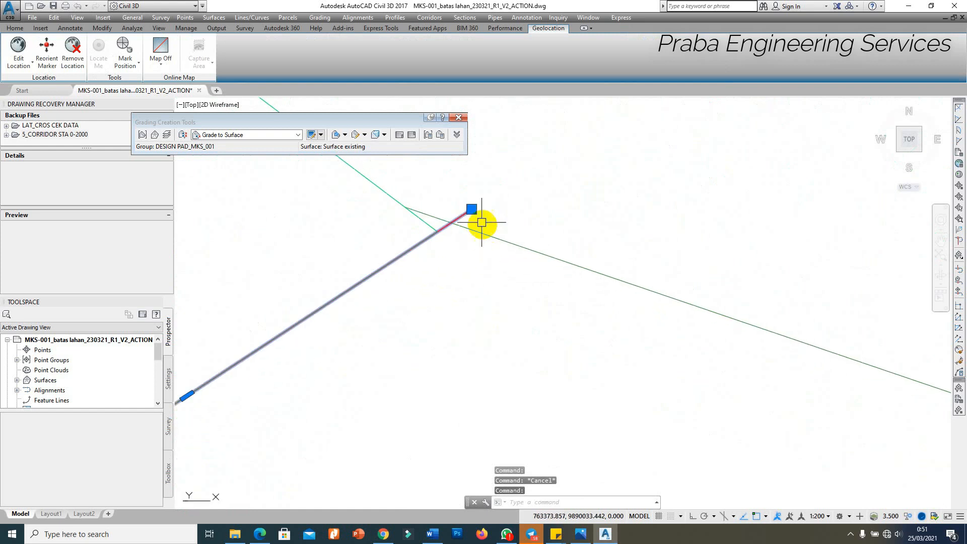
pyautogui.click(471, 210)
pyautogui.click(453, 277)
pyautogui.press('Escape')
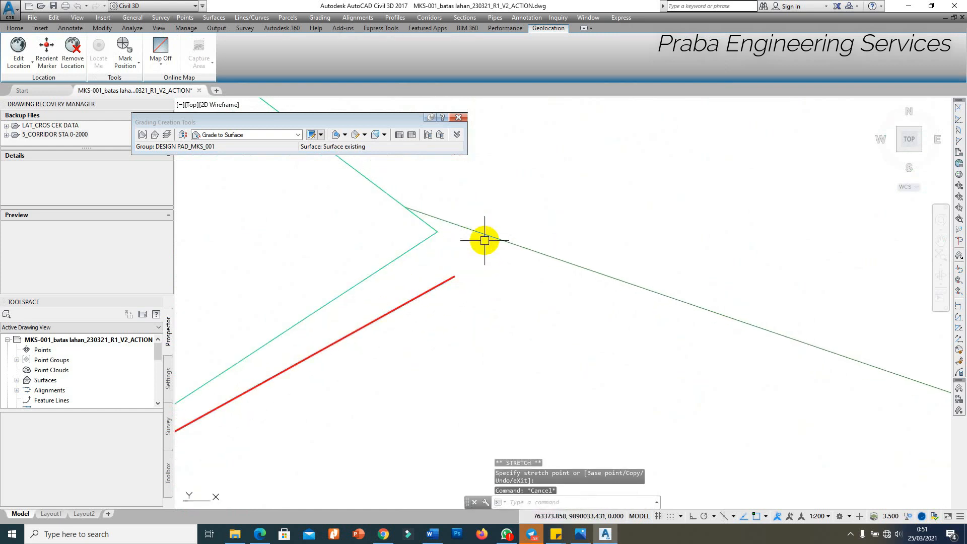
# Erase the feature line joining the outer ends of the stretched grading and the southwestern grading.
pyautogui.click(484, 234)
pyautogui.scroll(-1, 424, 277)
pyautogui.scroll(-2, 425, 276)
pyautogui.write('e')
pyautogui.press('Return')
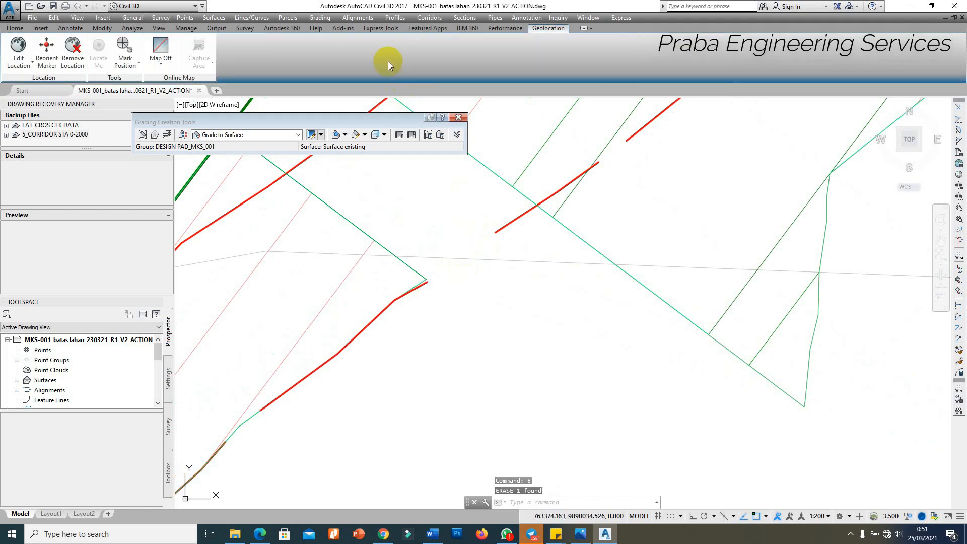
# Draw a feature line from the stepped grading's outer corner at elevation 40.887 to the southwestern grading's outer corner at 40.165.
pyautogui.click(325, 17)
pyautogui.click(353, 55)
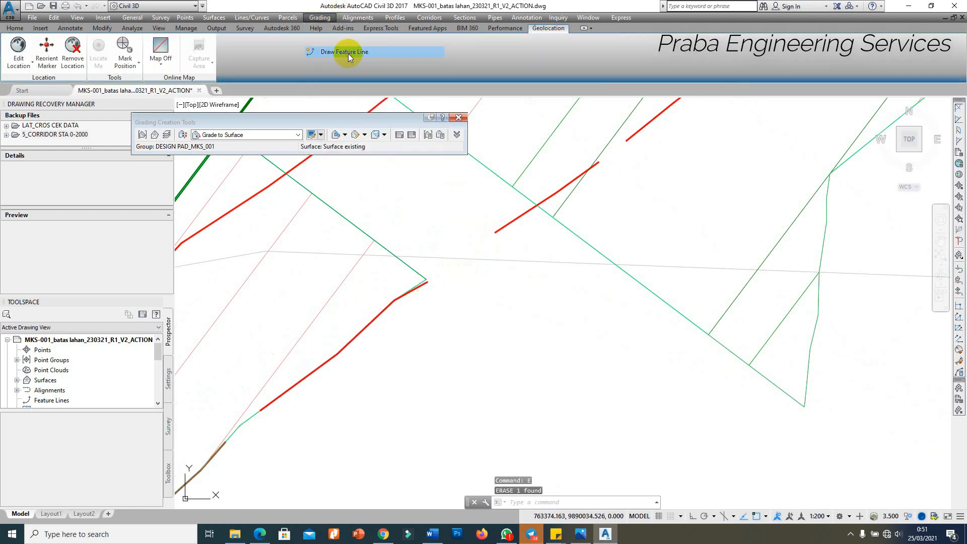
pyautogui.click(313, 304)
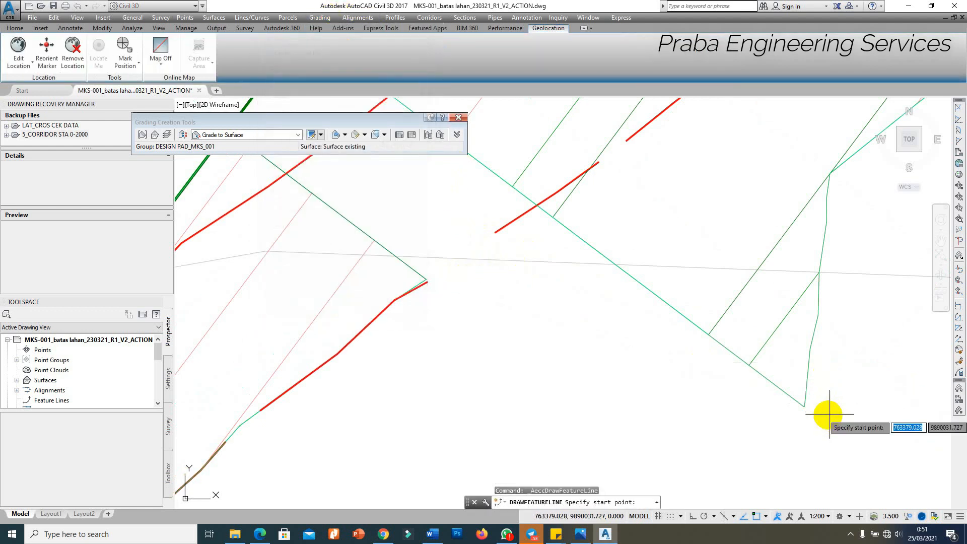
pyautogui.click(804, 407)
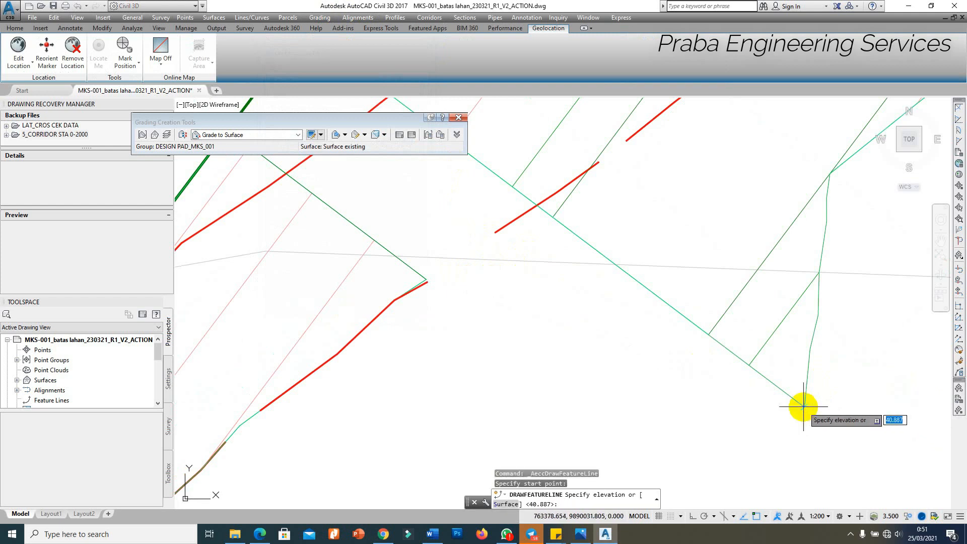
pyautogui.press('Return')
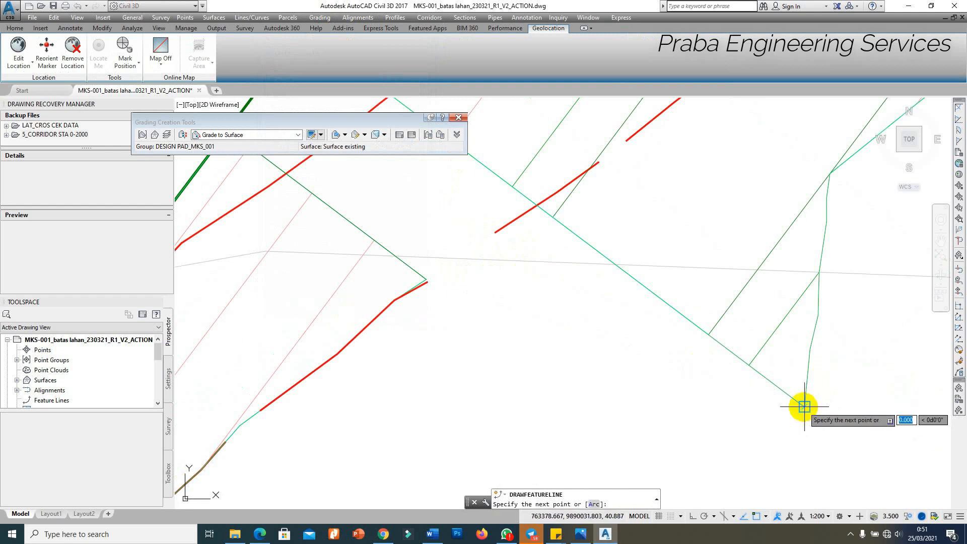
pyautogui.click(426, 279)
pyautogui.press('Return')
pyautogui.press('Return')
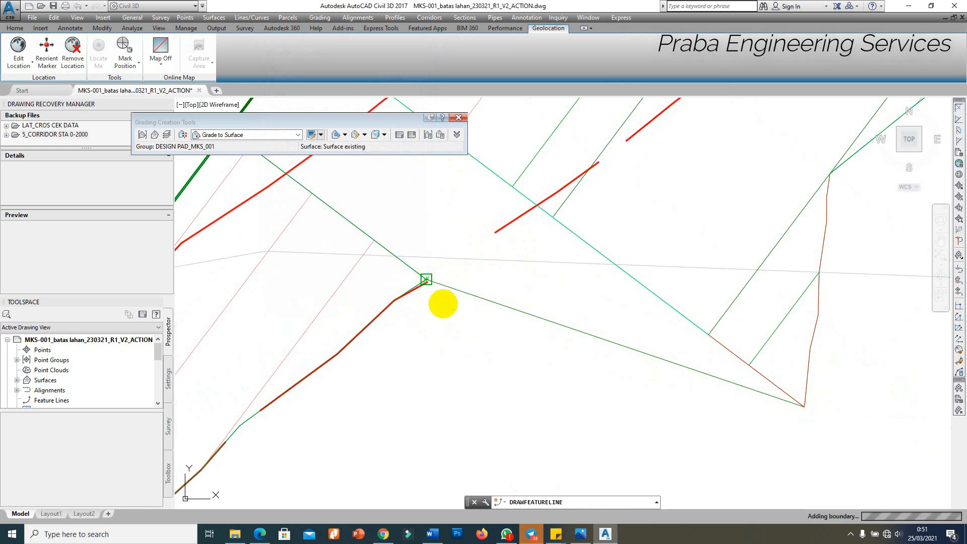
# Create an infill in the gap enclosed by the new feature line between the stepped and southwestern gradings.
pyautogui.scroll(-4, 478, 329)
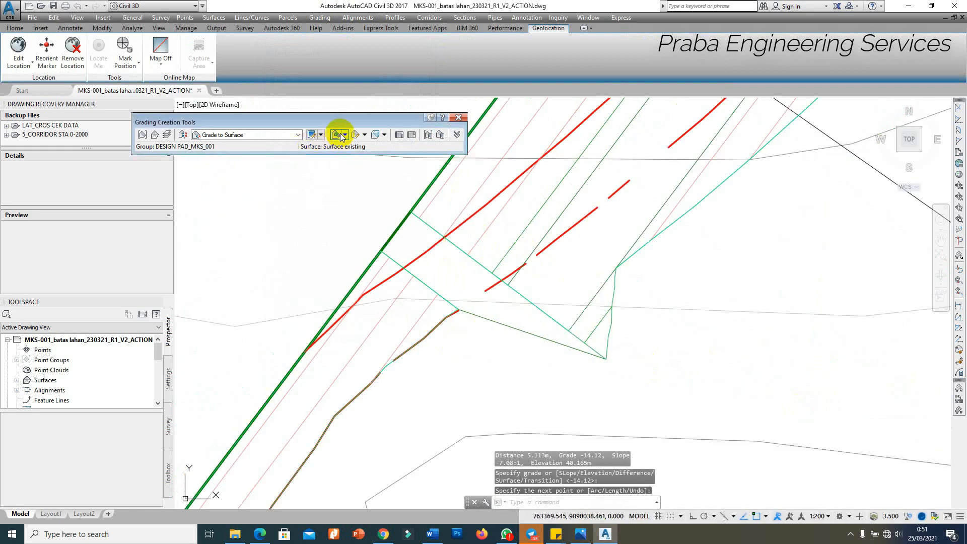
pyautogui.click(366, 177)
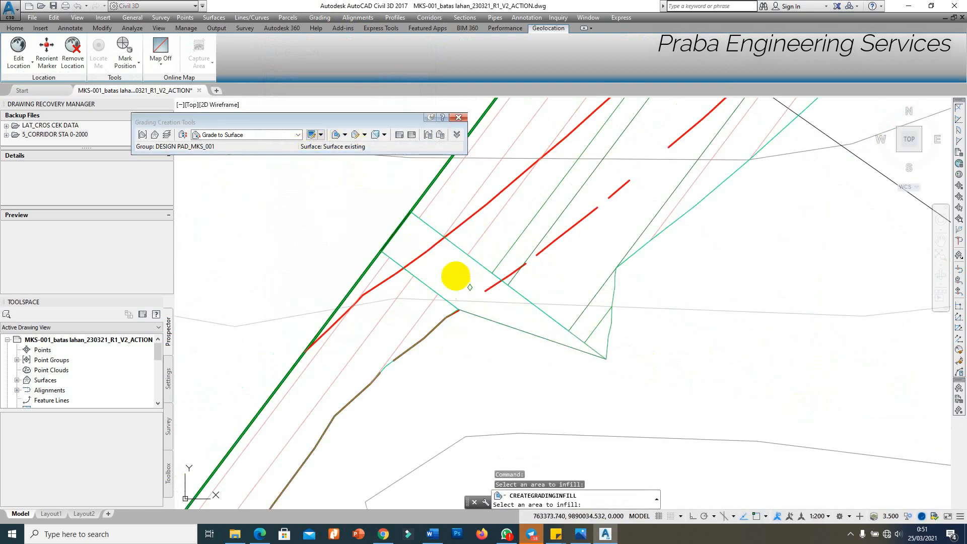
pyautogui.click(470, 265)
# Examine the pad surface in a 3D object view, focusing on the new infill at the southwestern gap.
pyautogui.click(491, 239)
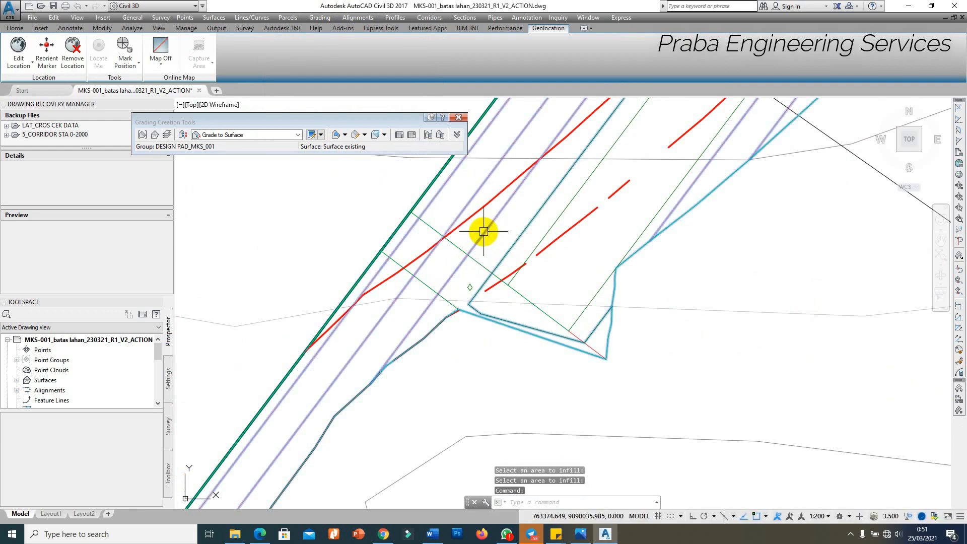
pyautogui.rightClick(484, 239)
pyautogui.click(520, 371)
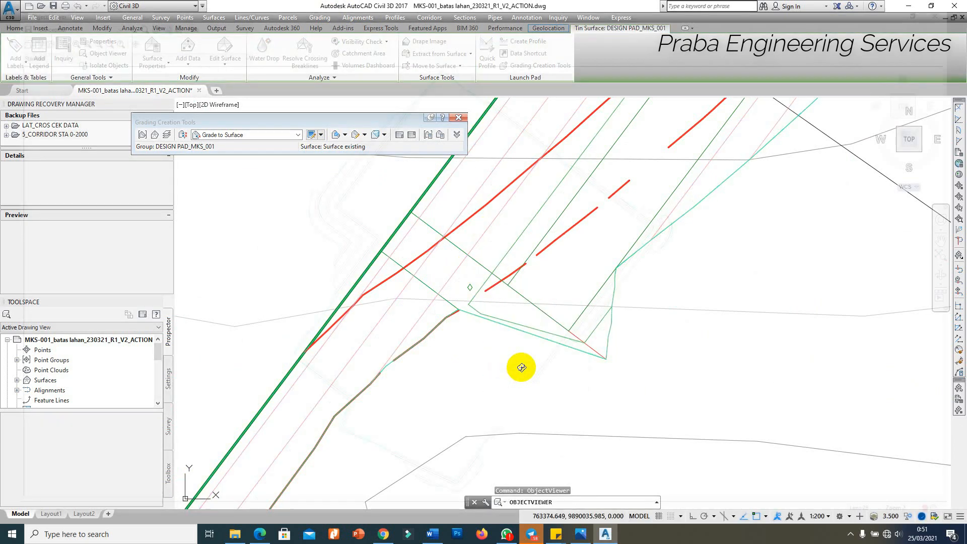
pyautogui.moveTo(632, 316); pyautogui.dragTo(588, 389)
pyautogui.moveTo(505, 410)
pyautogui.mouseDown()
pyautogui.moveTo(543, 349)
pyautogui.moveTo(578, 368)
pyautogui.mouseUp()
pyautogui.press('Escape')
# Erase the misaligned feature line across the open gap between the two gradings farther northeast along the southeastern side.
pyautogui.scroll(-3, 575, 364)
pyautogui.scroll(2, 719, 203)
pyautogui.scroll(-1, 706, 237)
pyautogui.scroll(1, 693, 241)
pyautogui.scroll(3, 693, 242)
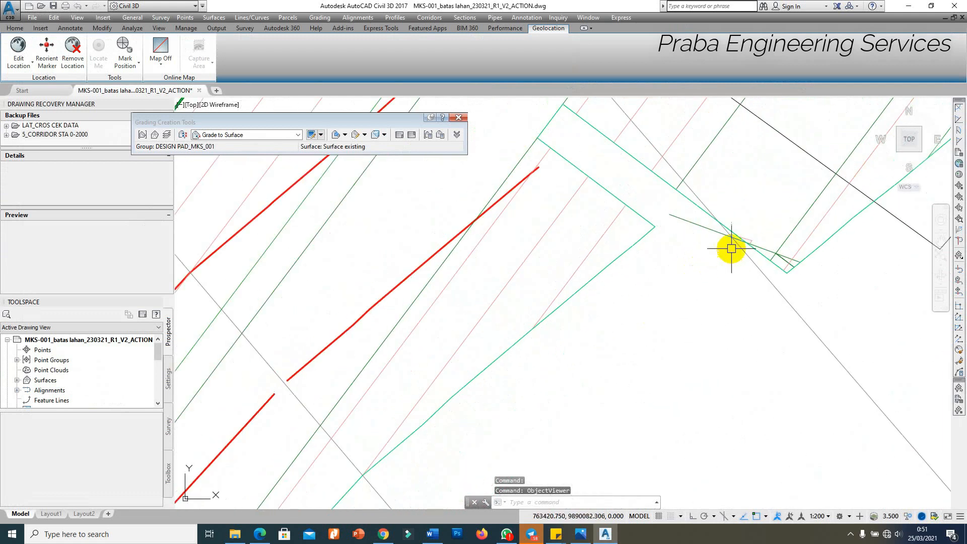
pyautogui.click(705, 227)
pyautogui.scroll(-1, 670, 259)
pyautogui.scroll(4, 714, 243)
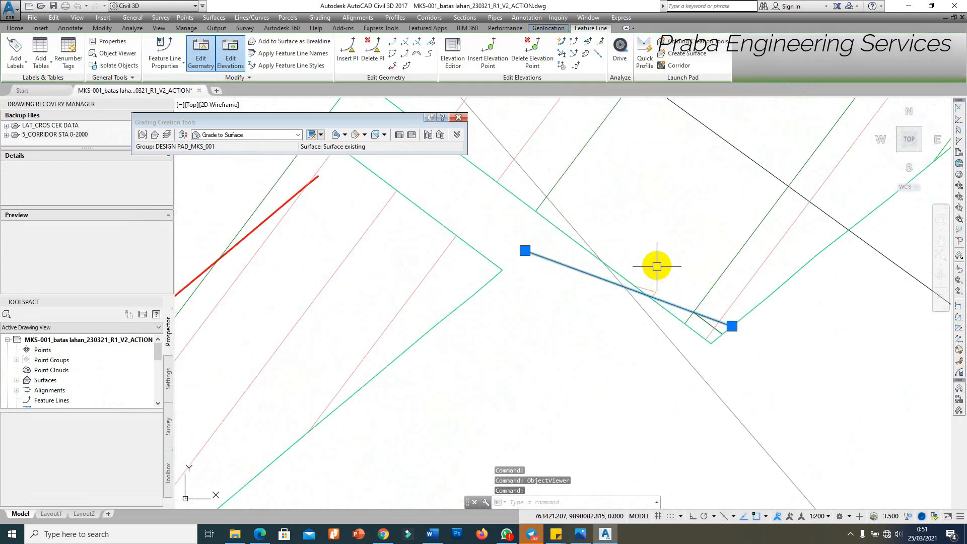
pyautogui.press('Return')
# Draw a feature line across the northeastern gap, from the eastern grading's outer corner at elevation 35.909 to the western grading's at 36.230.
pyautogui.click(319, 17)
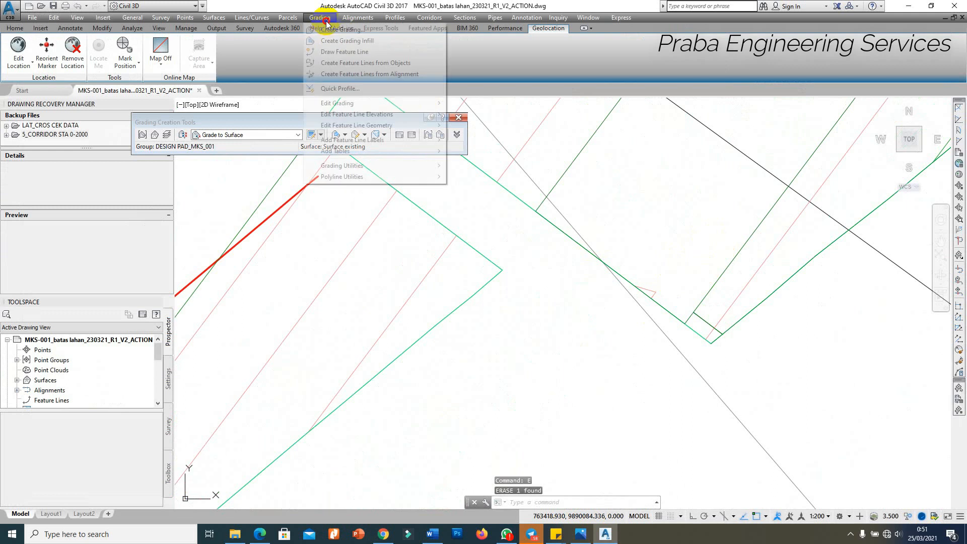
pyautogui.click(353, 109)
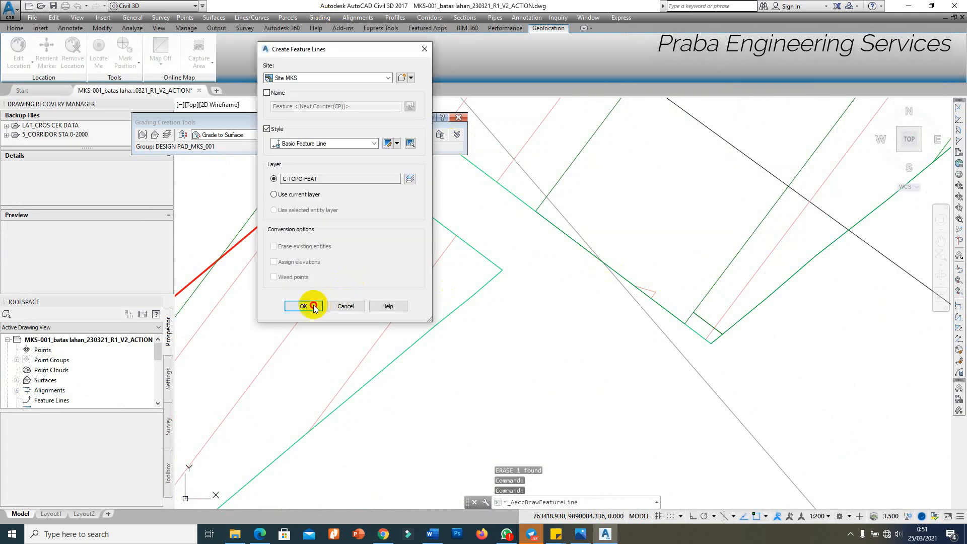
pyautogui.click(304, 306)
pyautogui.click(712, 344)
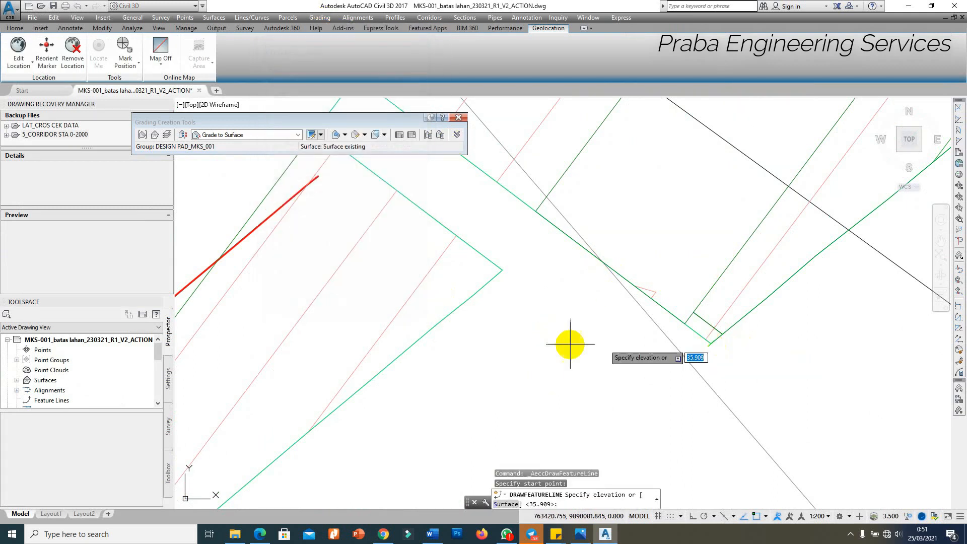
pyautogui.press('Return')
pyautogui.click(504, 270)
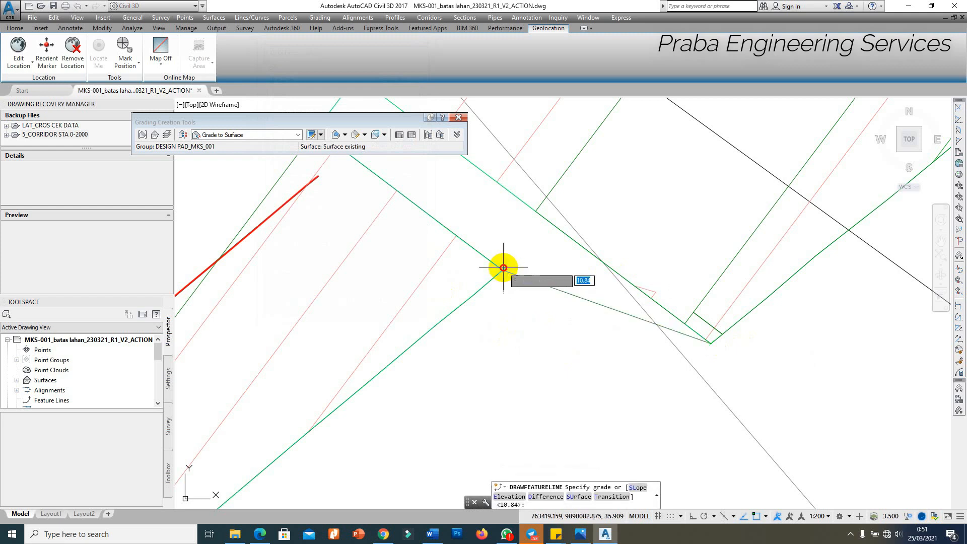
pyautogui.press('Return')
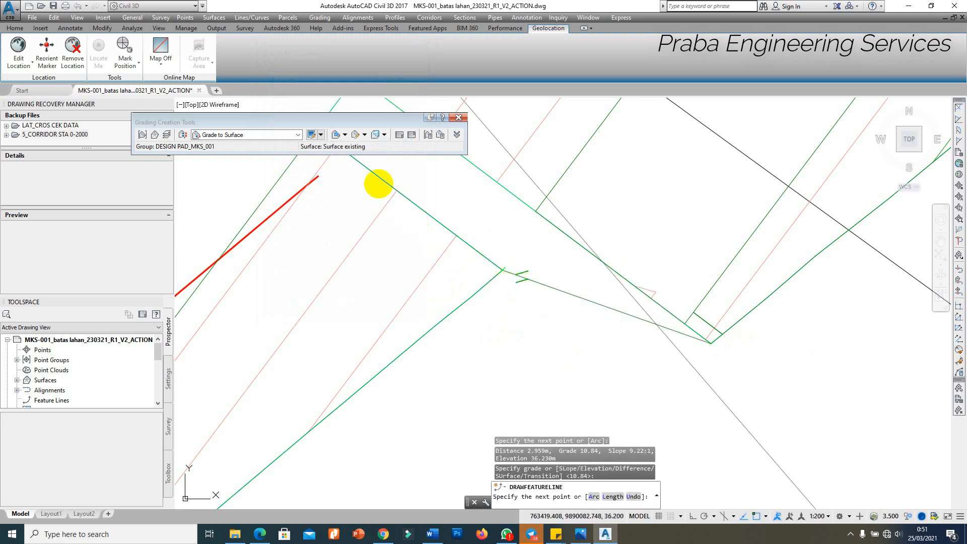
pyautogui.press('Return')
# Create an infill in the northeastern gap enclosed by the new feature line and the two adjoining gradings.
pyautogui.click(345, 134)
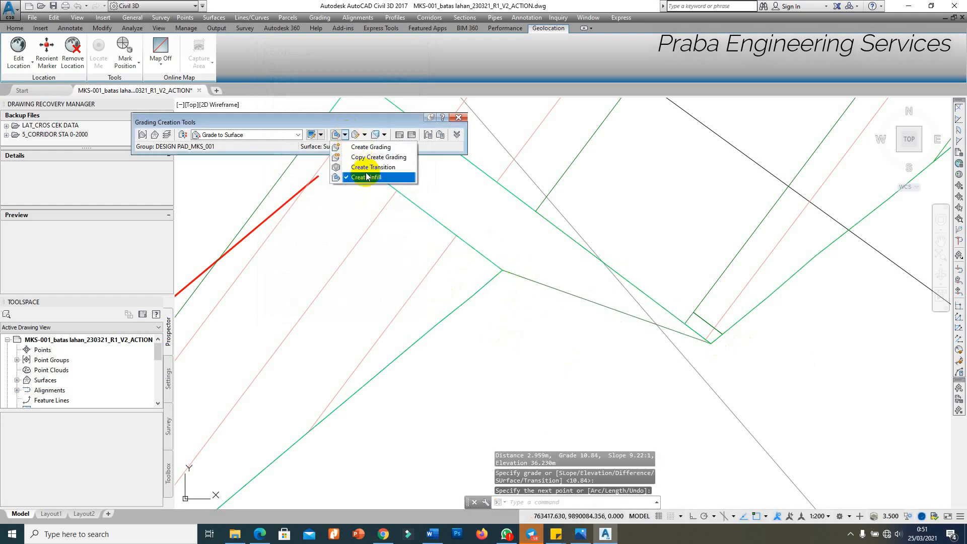
pyautogui.click(367, 176)
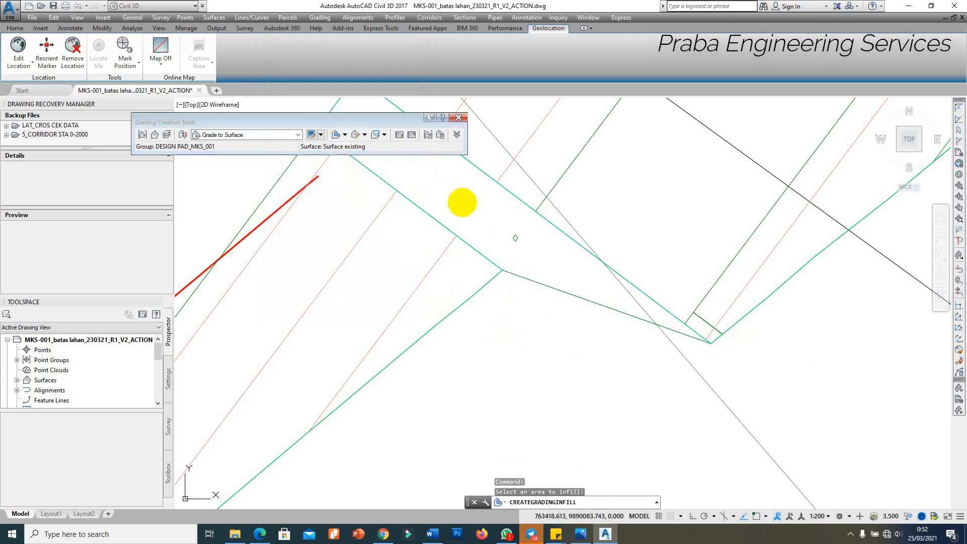
pyautogui.click(460, 204)
pyautogui.press('Return')
# Draw a feature line across the gap northwest of the eastern corner, from the corner grading's outer end at elevation 38.543 to the adjoining grading at 39.045.
pyautogui.scroll(-6, 518, 251)
pyautogui.scroll(3, 543, 224)
pyautogui.scroll(-2, 501, 189)
pyautogui.scroll(4, 510, 218)
pyautogui.scroll(2, 456, 240)
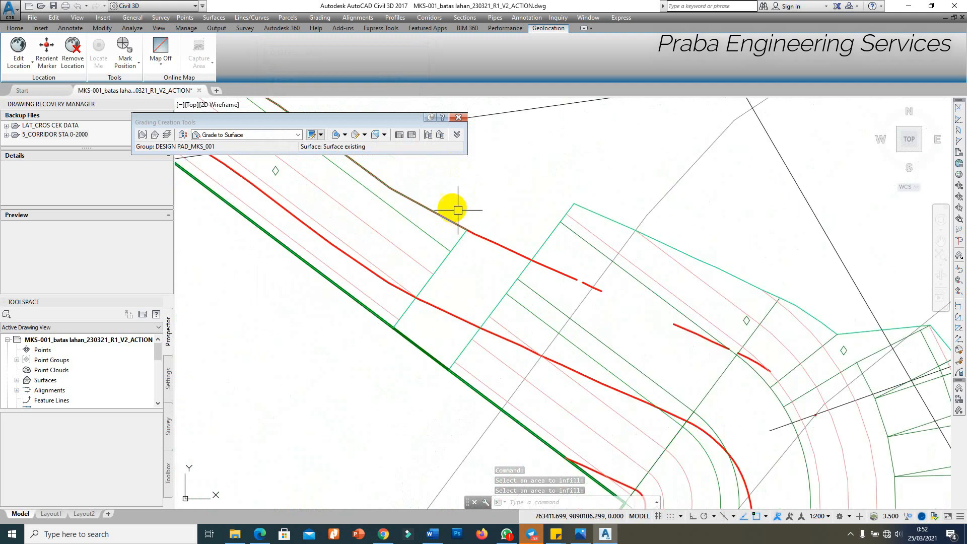
pyautogui.click(364, 135)
pyautogui.click(324, 17)
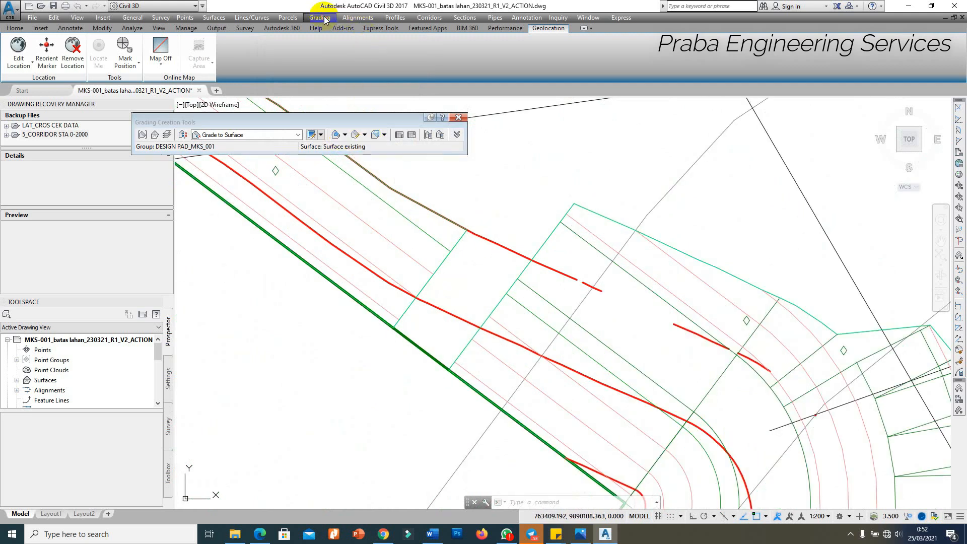
pyautogui.click(349, 49)
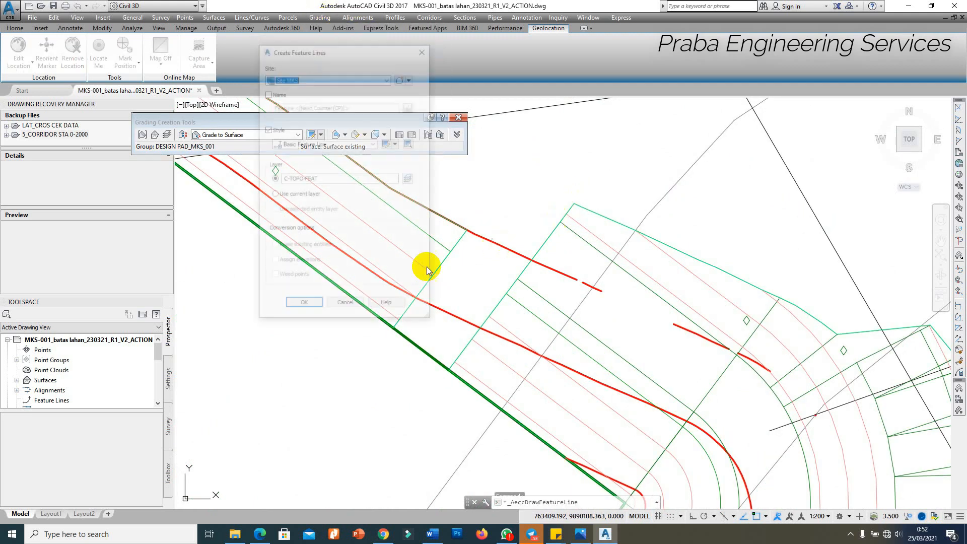
pyautogui.click(307, 306)
pyautogui.click(575, 204)
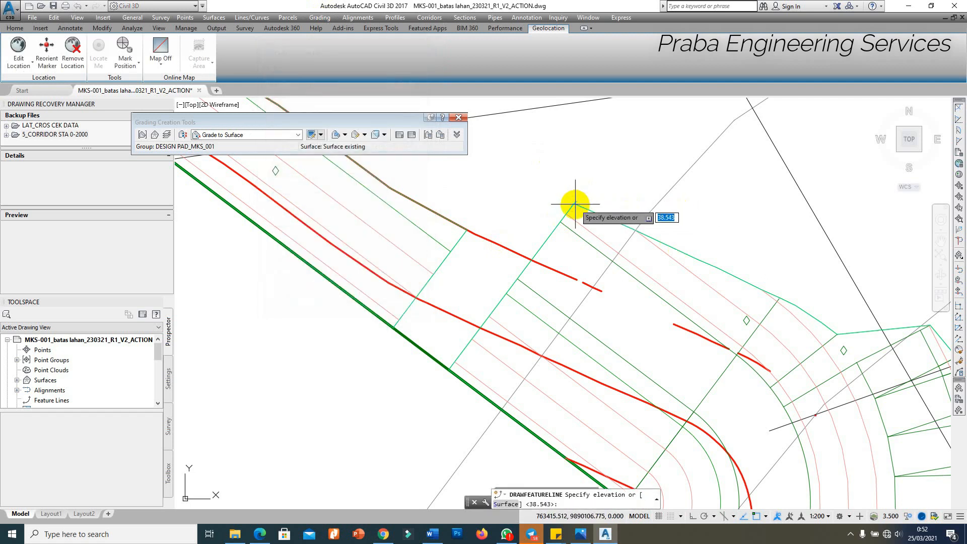
pyautogui.press('Return')
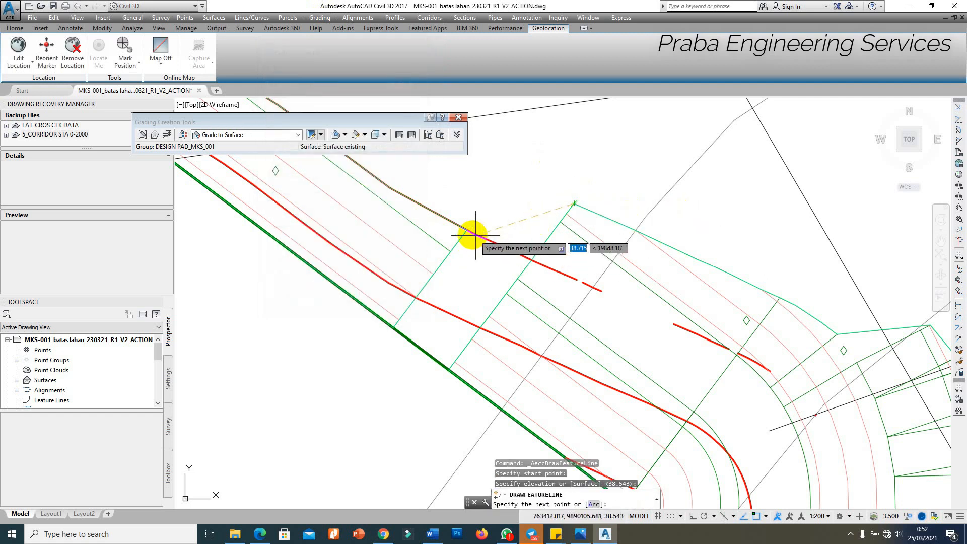
pyautogui.scroll(2, 466, 227)
pyautogui.scroll(2, 465, 227)
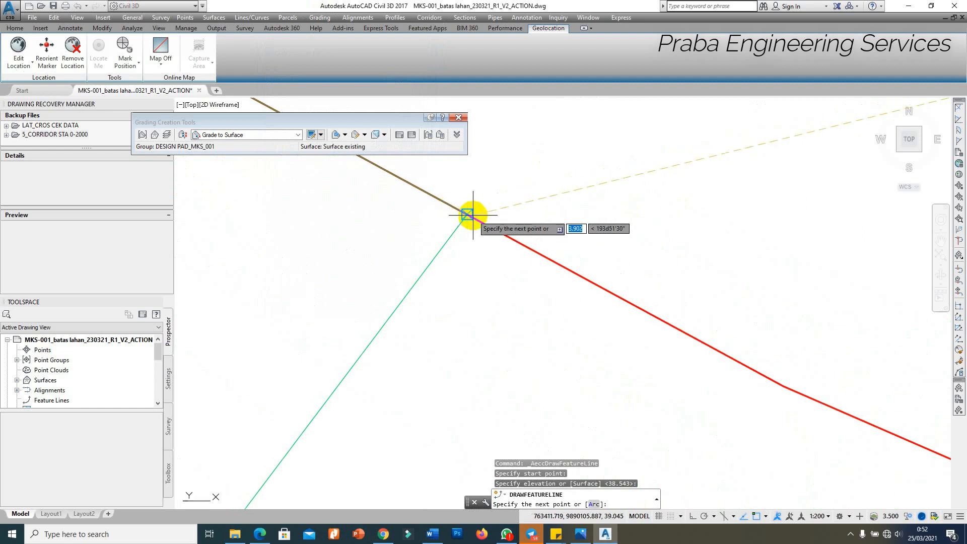
pyautogui.scroll(-3, 473, 216)
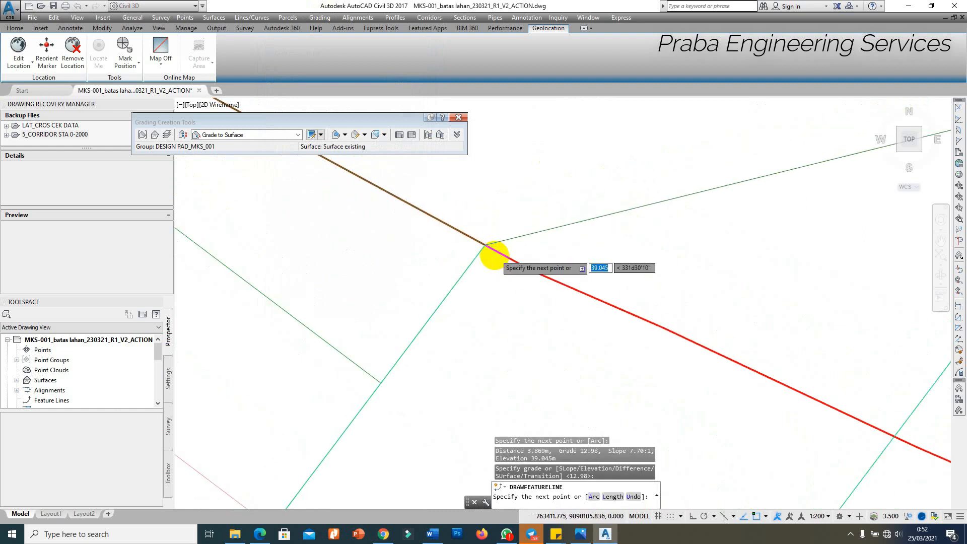
pyautogui.press('Return')
pyautogui.scroll(-3, 577, 201)
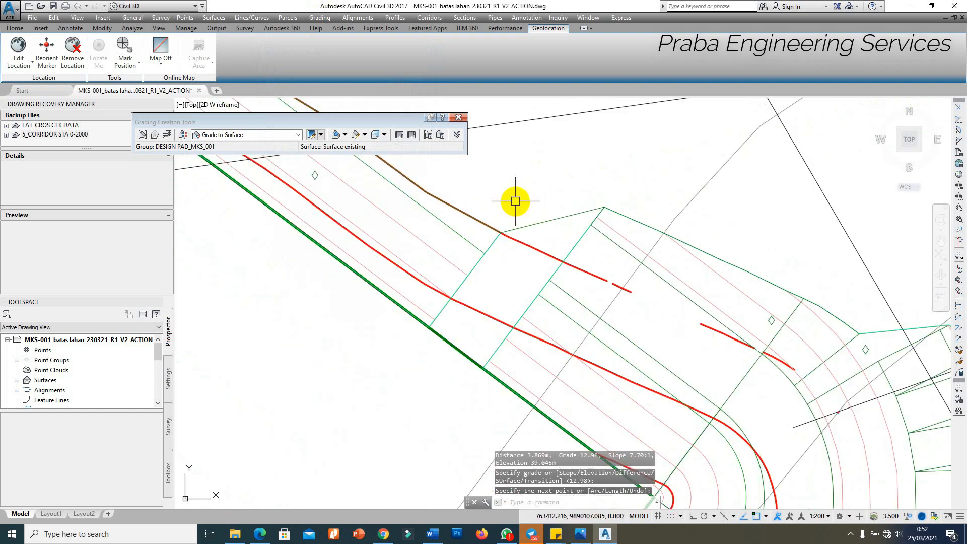
# Create an infill in the gap northwest of the eastern corner, enclosed by the new feature line and the adjoining gradings.
pyautogui.click(344, 135)
pyautogui.click(371, 177)
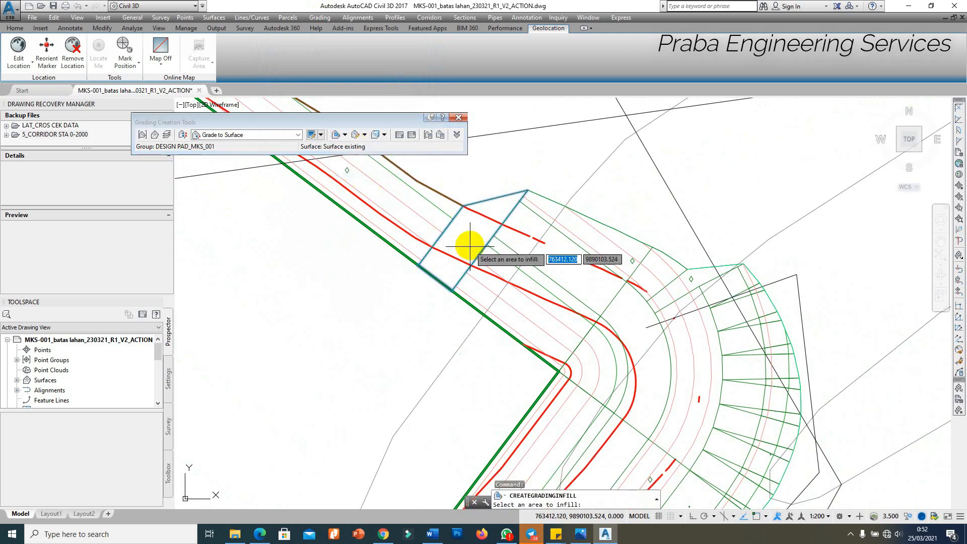
pyautogui.press('Escape')
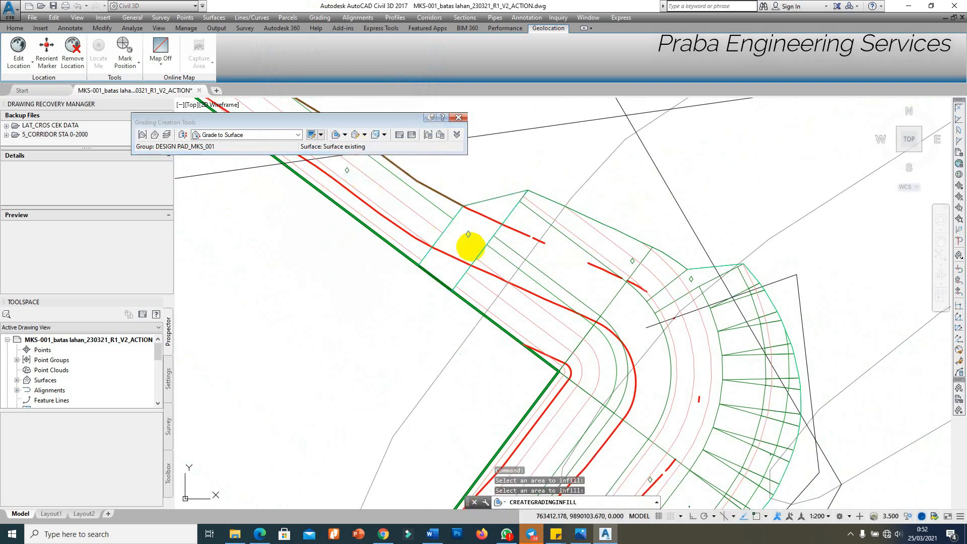
pyautogui.press('Escape')
# Examine the pad surface around the eastern corner in a 3D object view.
pyautogui.click(476, 240)
pyautogui.scroll(-4, 566, 201)
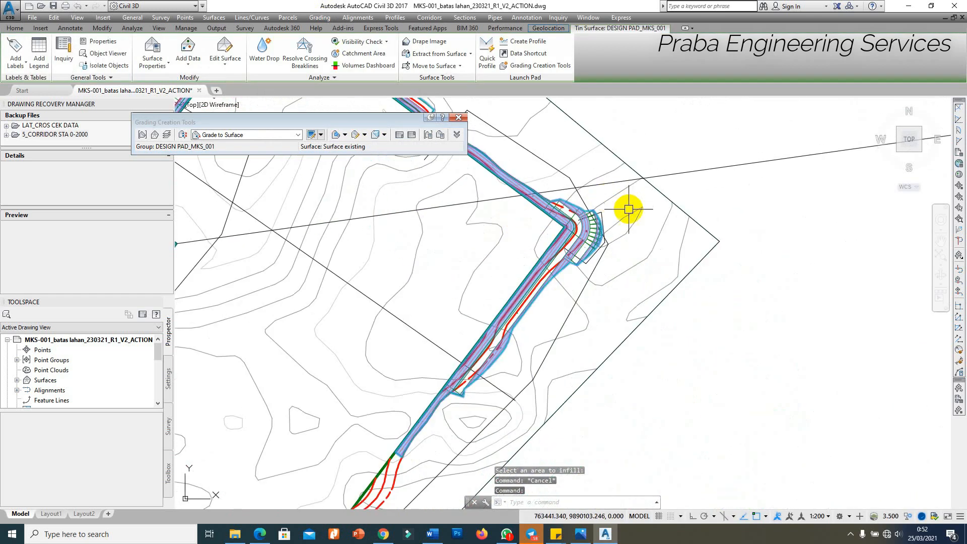
pyautogui.rightClick(645, 246)
pyautogui.click(665, 380)
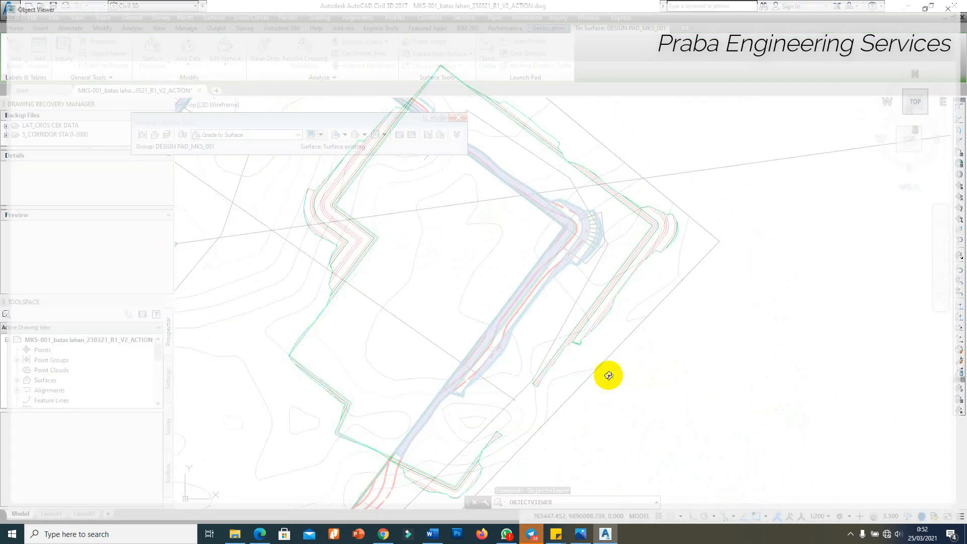
pyautogui.moveTo(518, 280); pyautogui.dragTo(694, 328)
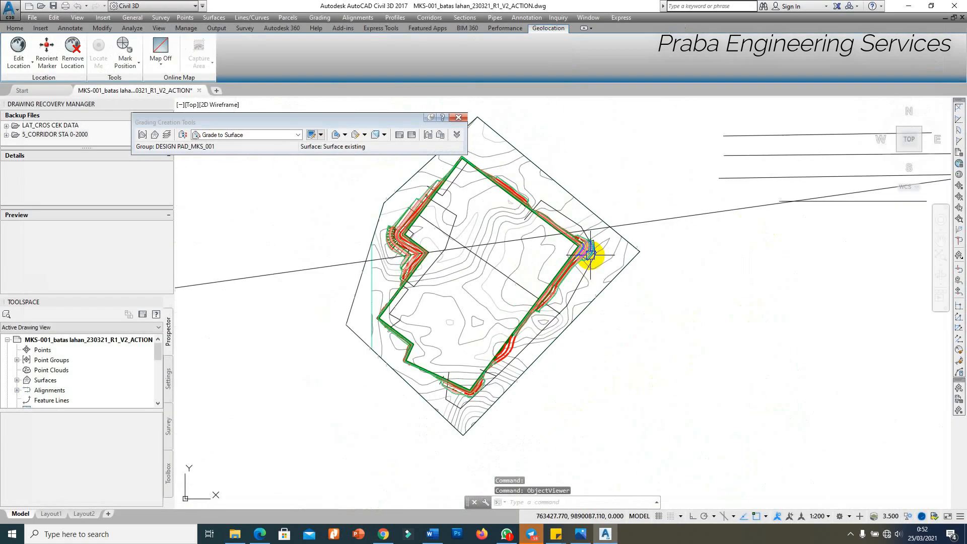
# Start a Grade to Elevation grading on the outer side of the pad's southeastern edge, from station 0+109.34 to 0+136.71.
pyautogui.scroll(-2, 583, 255)
pyautogui.scroll(5, 546, 334)
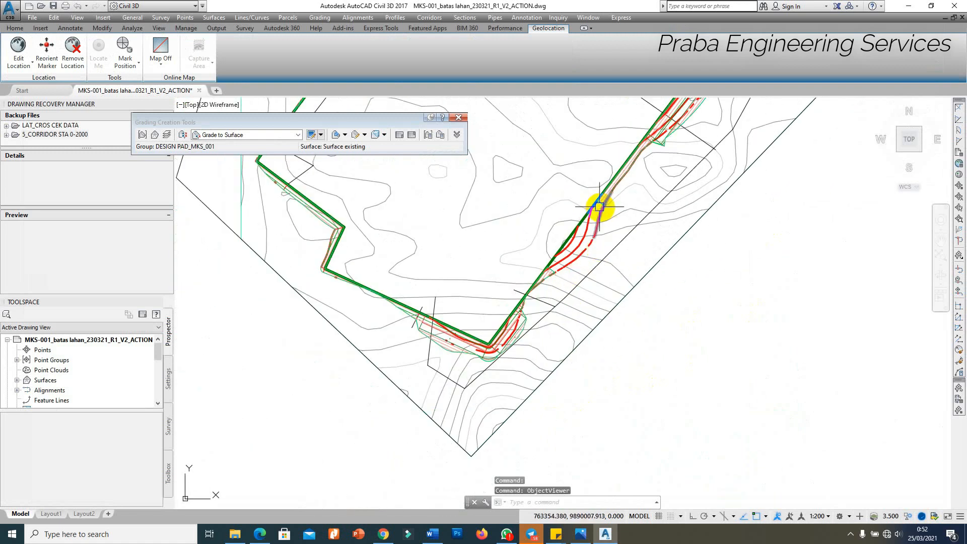
pyautogui.scroll(3, 600, 207)
pyautogui.click(255, 135)
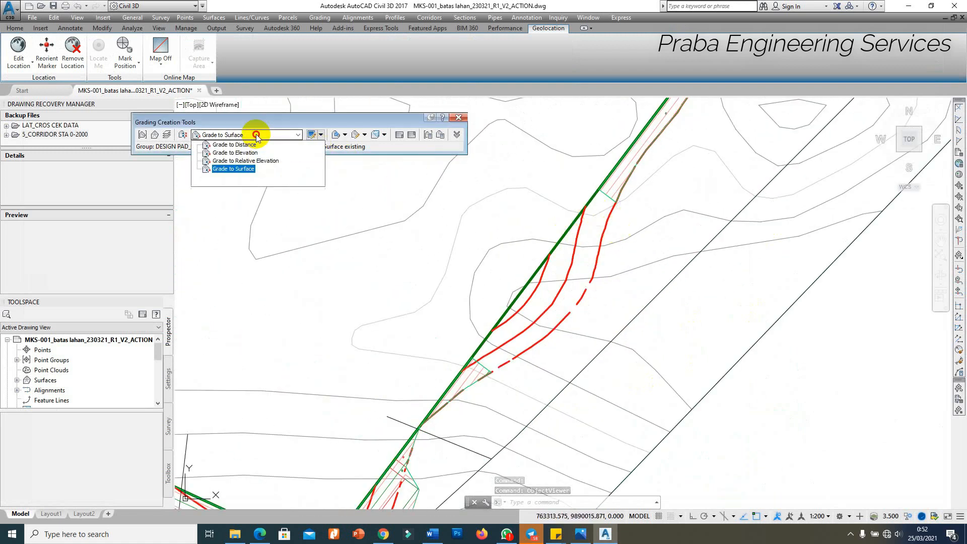
pyautogui.click(244, 153)
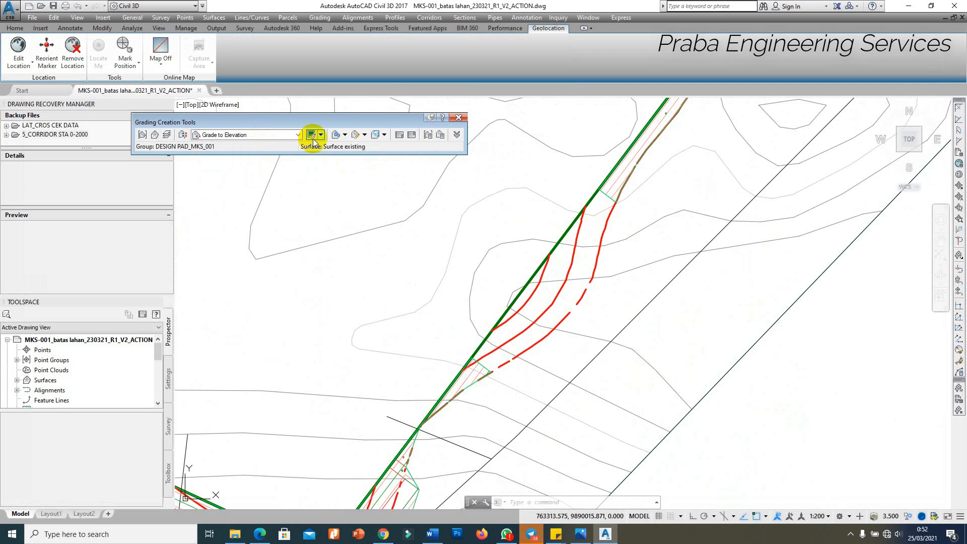
pyautogui.click(344, 135)
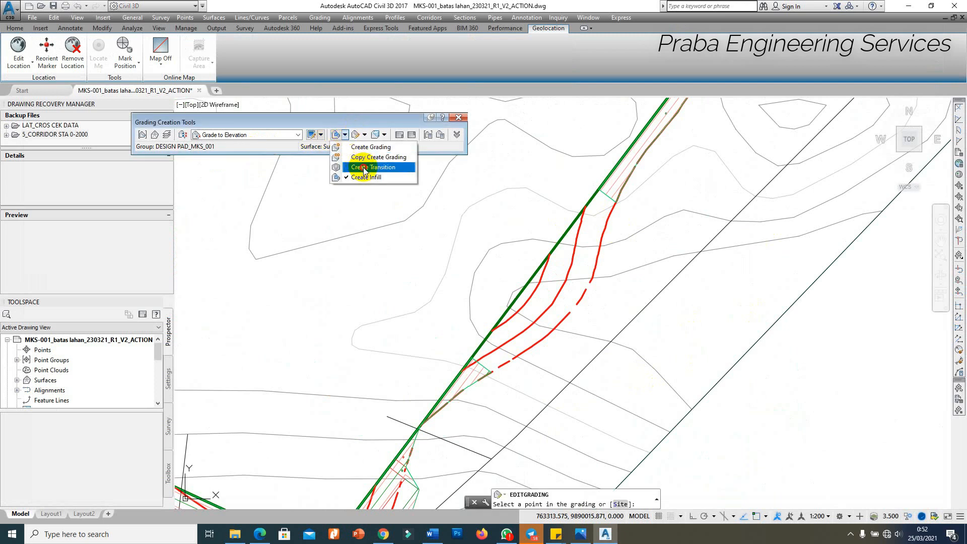
pyautogui.click(370, 147)
pyautogui.click(567, 236)
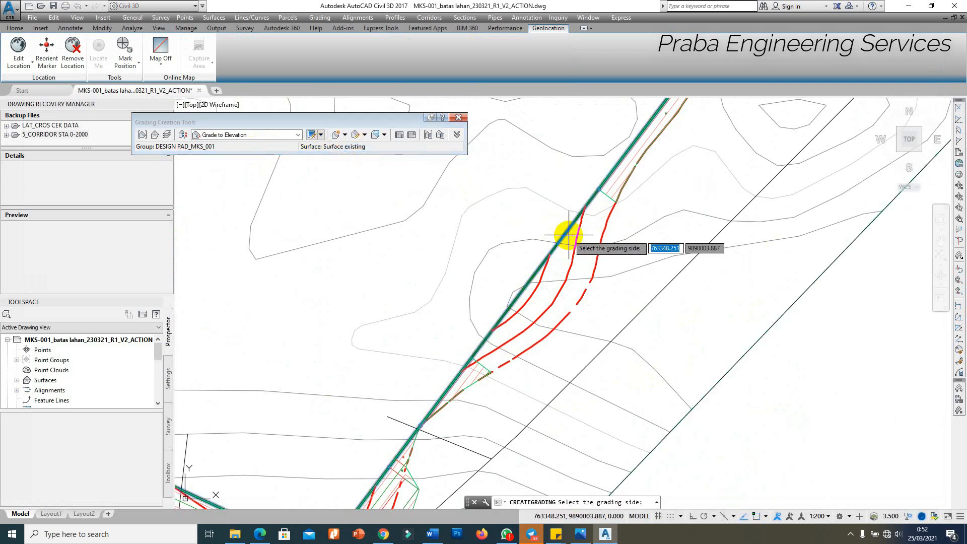
pyautogui.click(641, 297)
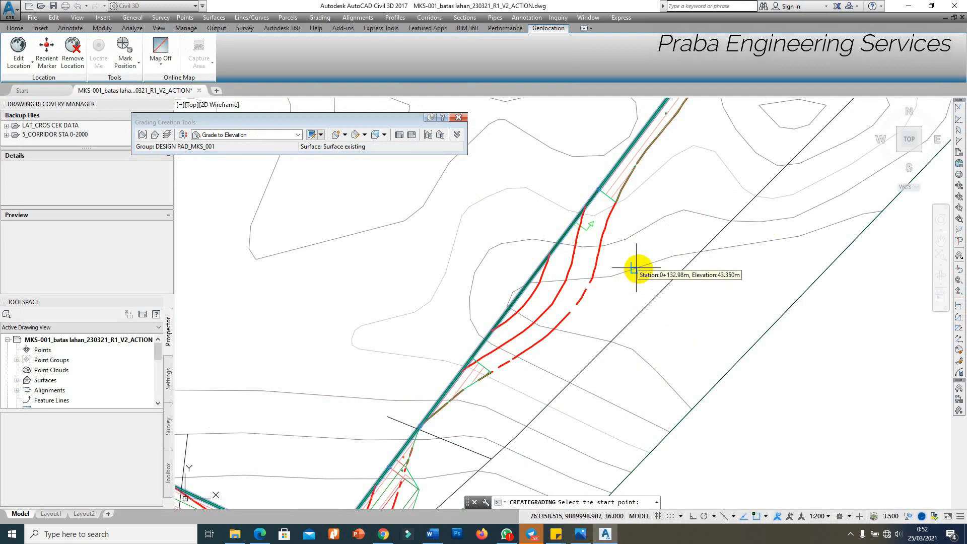
pyautogui.click(519, 375)
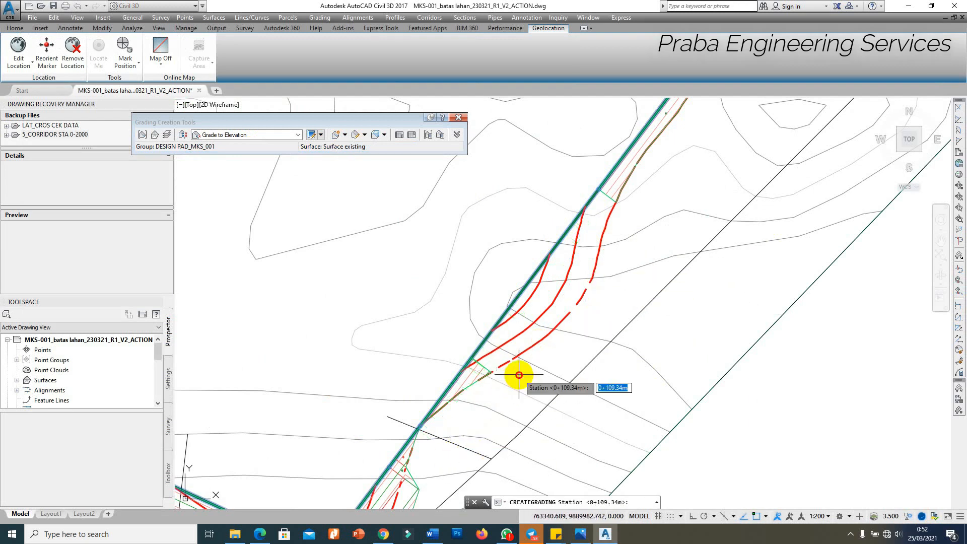
pyautogui.press('Return')
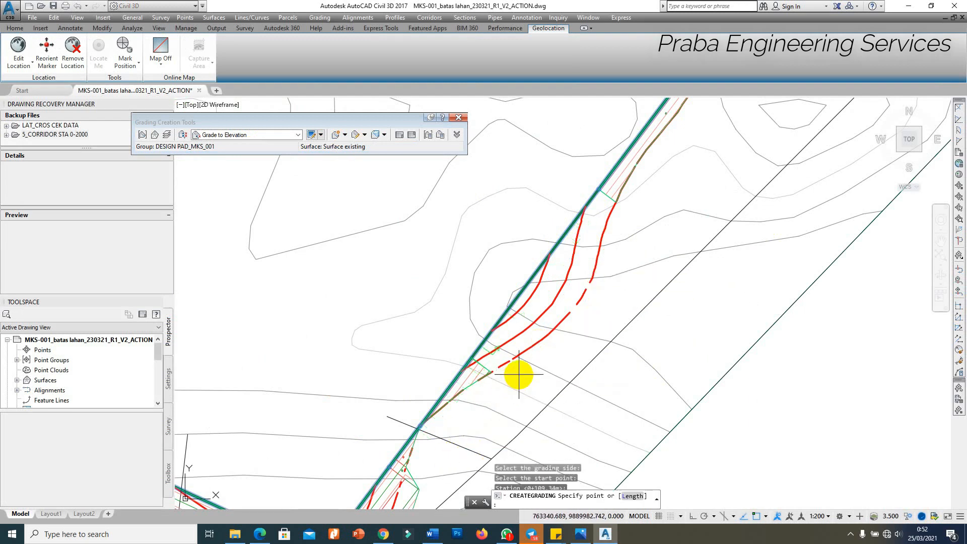
pyautogui.click(620, 224)
pyautogui.press('Return')
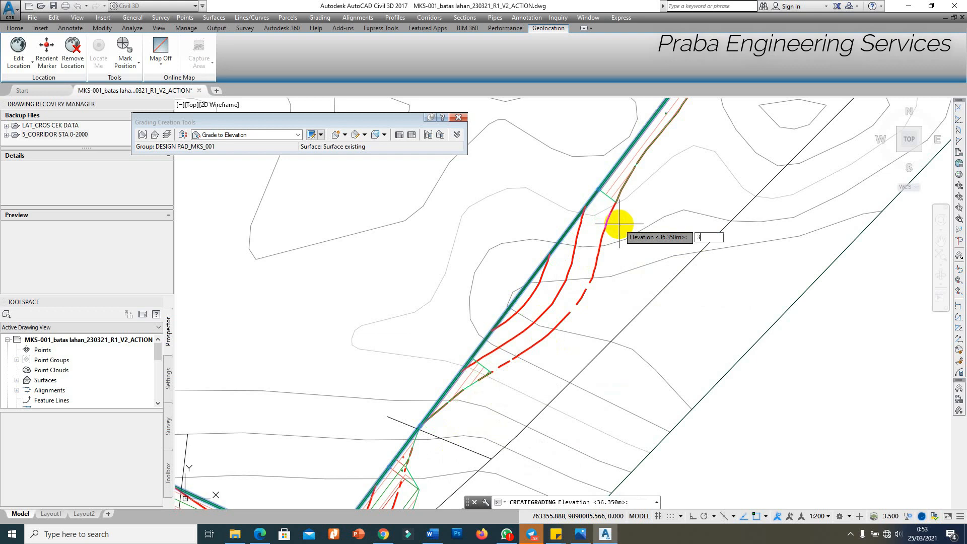
# Grade the chosen southeastern stretch to elevation 39.35 with cut and fill slopes of 1.00:1.
pyautogui.press('Return')
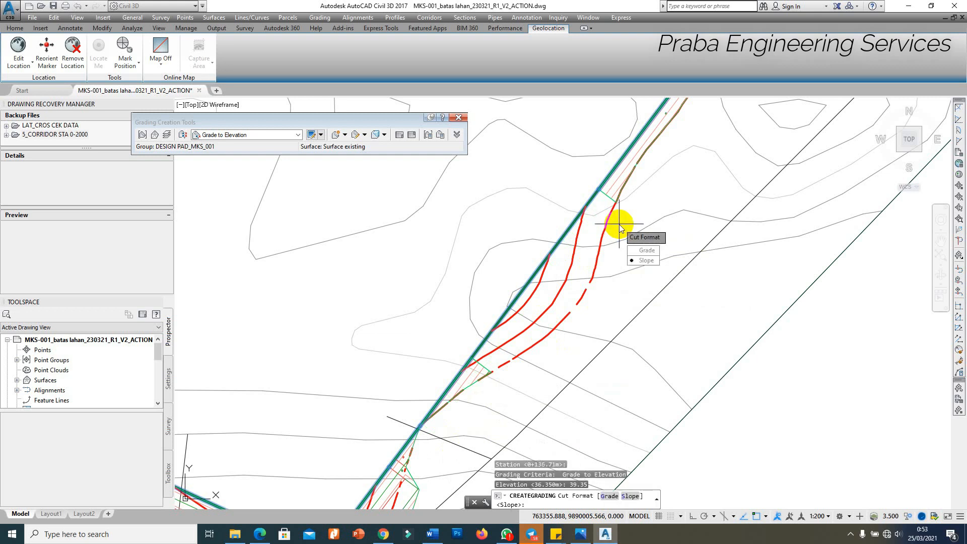
pyautogui.press('Return')
pyautogui.press('Return')
pyautogui.press('Return')
pyautogui.press('Return')
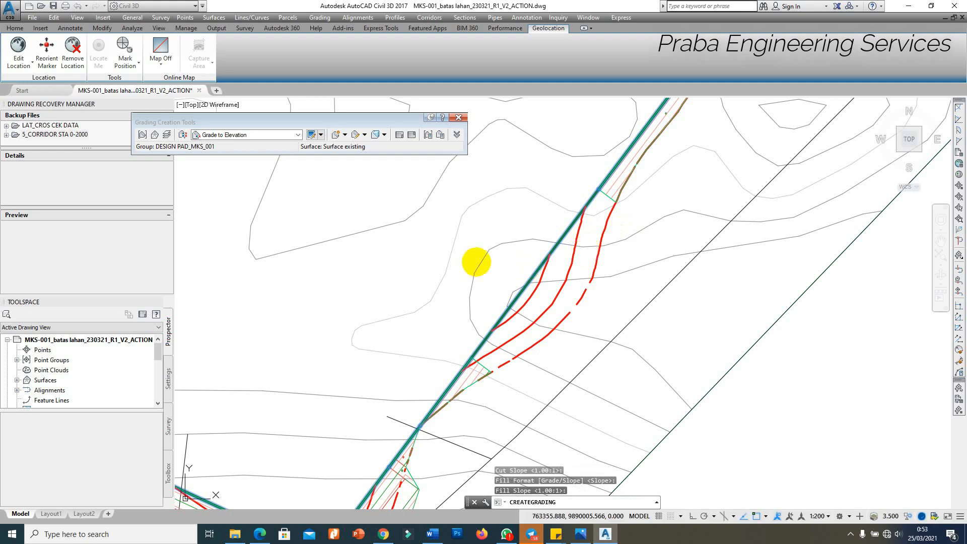
# Add a 2.500 m bench at -0.01% grade along the entire outer edge of the new southeastern slope using Grade to Distance.
pyautogui.click(265, 135)
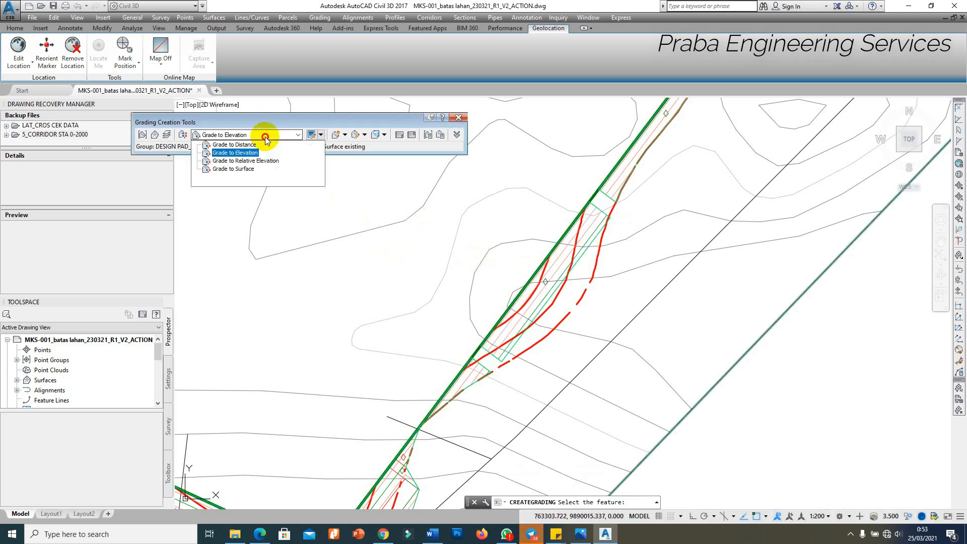
pyautogui.click(243, 146)
pyautogui.click(345, 134)
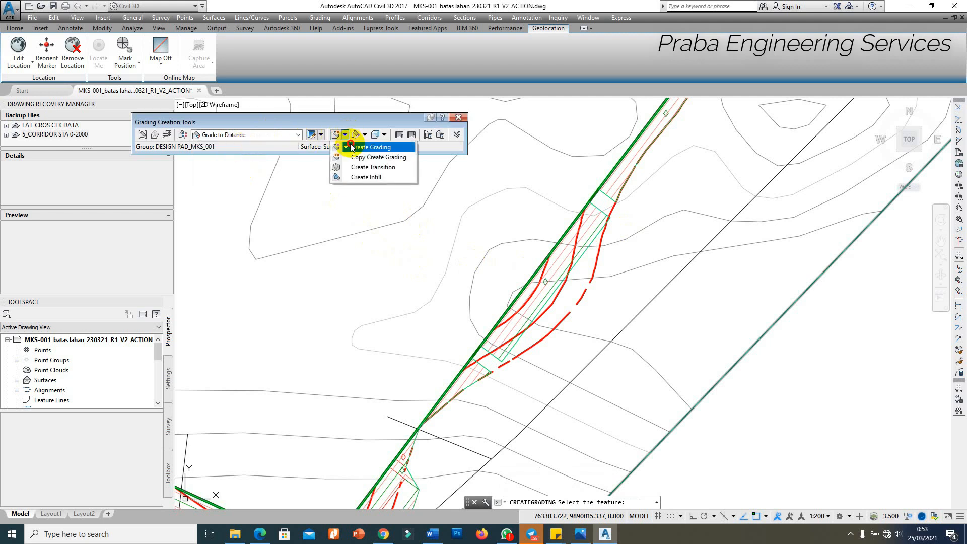
pyautogui.click(351, 147)
pyautogui.click(521, 339)
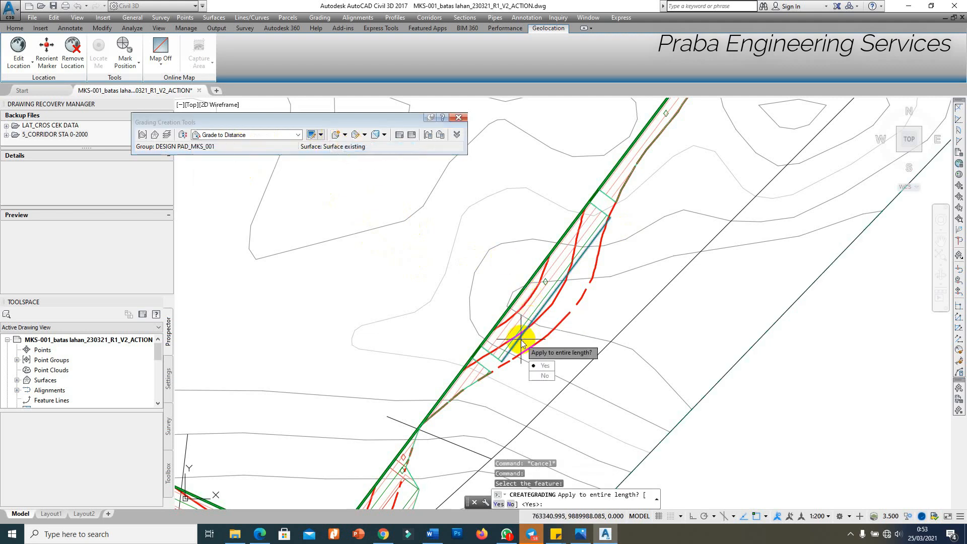
pyautogui.press('Return')
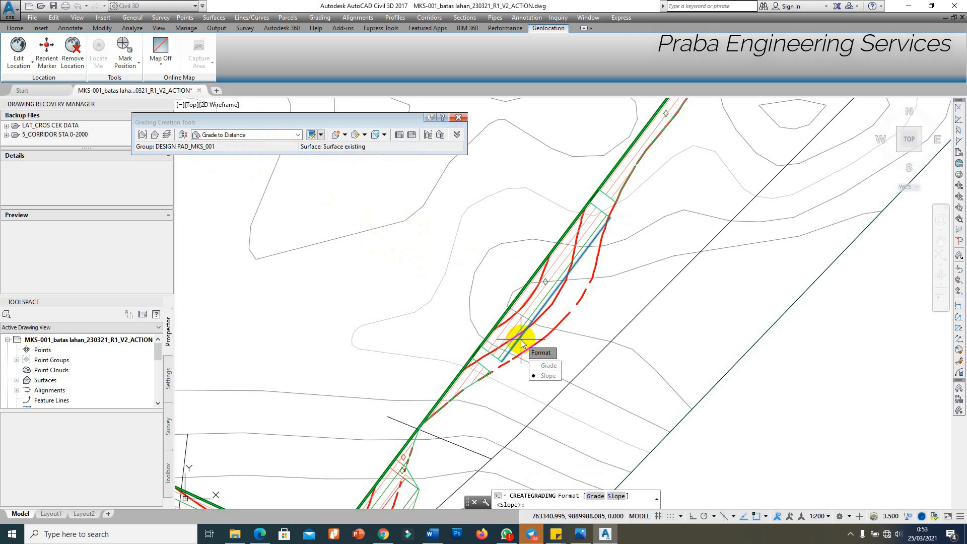
pyautogui.write('G')
pyautogui.press('Return')
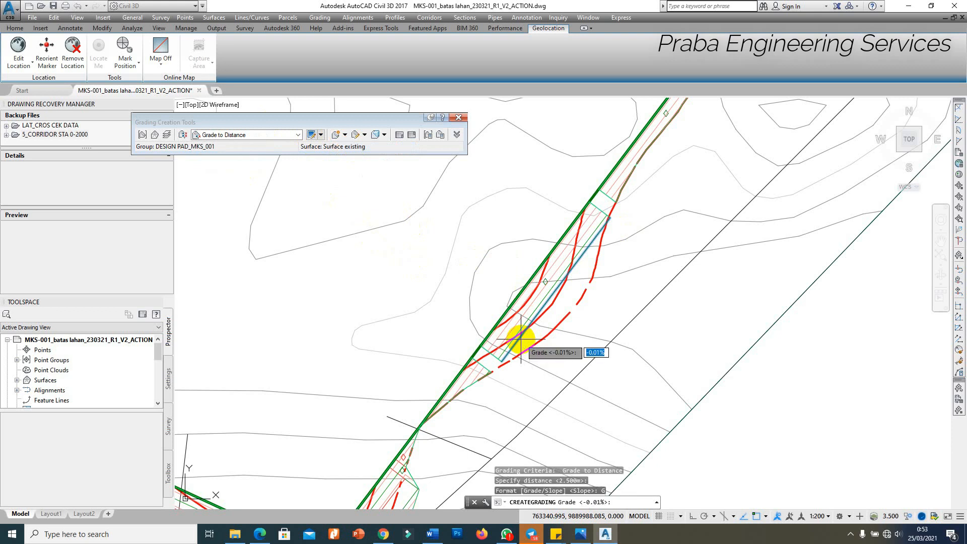
pyautogui.press('Return')
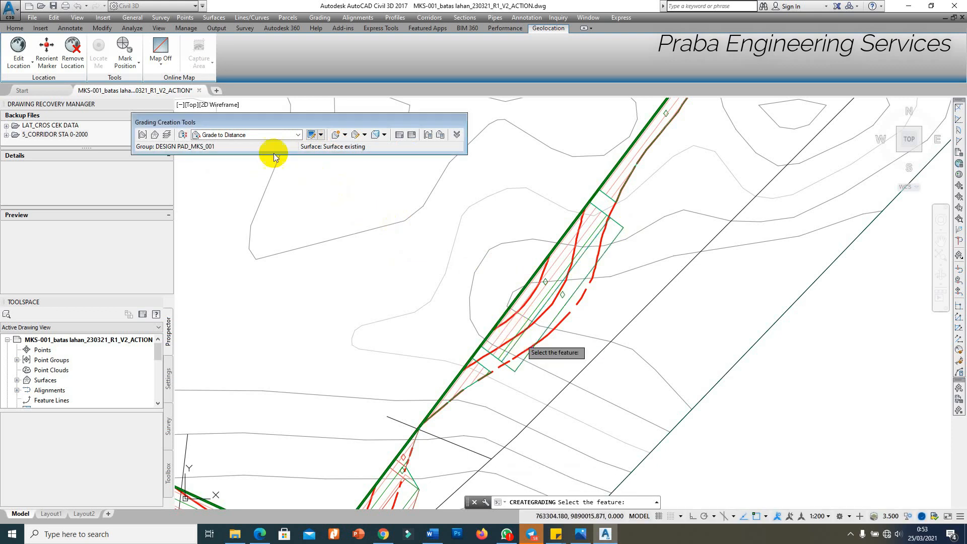
# Grade the new bench's entire outer edge to the existing surface with cut and fill slopes of 1.00:1.
pyautogui.click(236, 134)
pyautogui.click(239, 170)
pyautogui.click(320, 135)
pyautogui.click(355, 147)
pyautogui.click(551, 324)
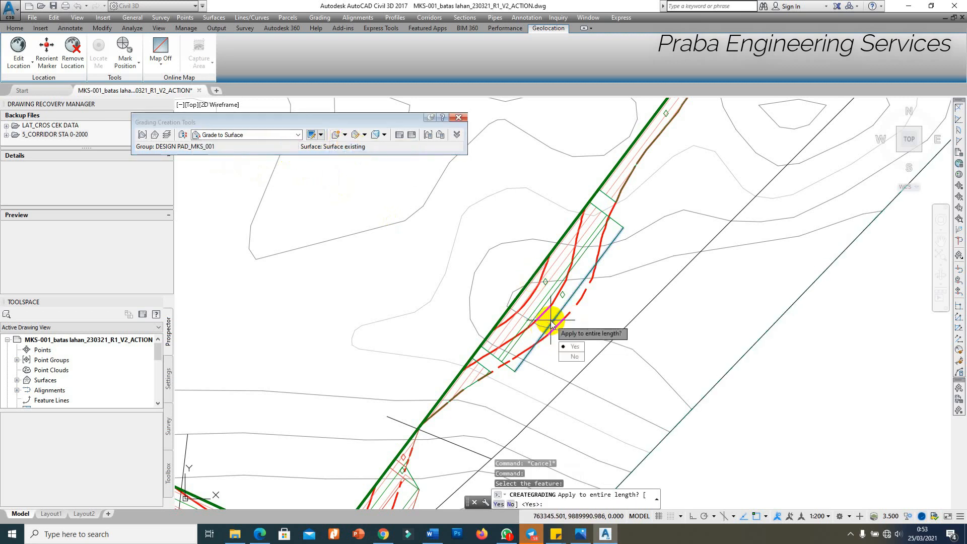
pyautogui.click(578, 347)
pyautogui.press('Return')
pyautogui.press('Return')
pyautogui.press('Return')
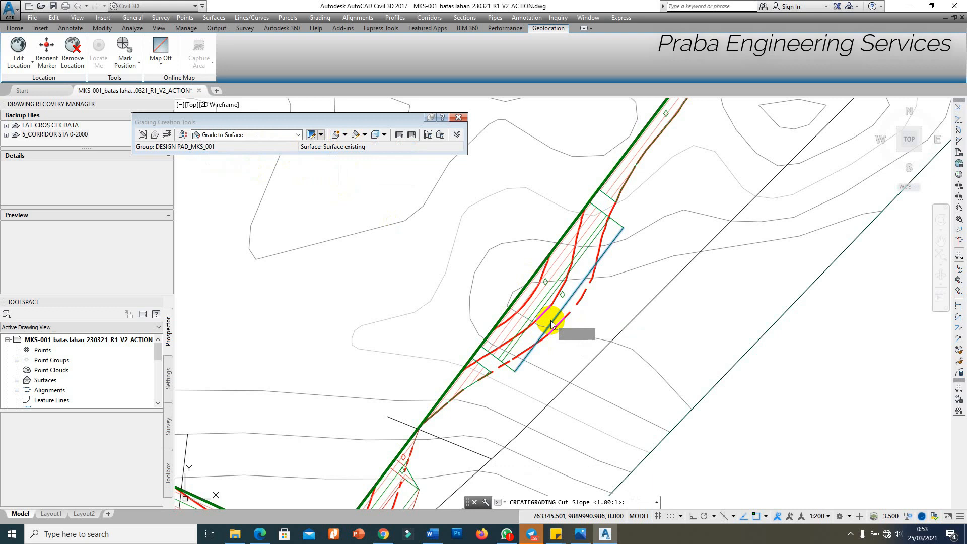
pyautogui.press('Return')
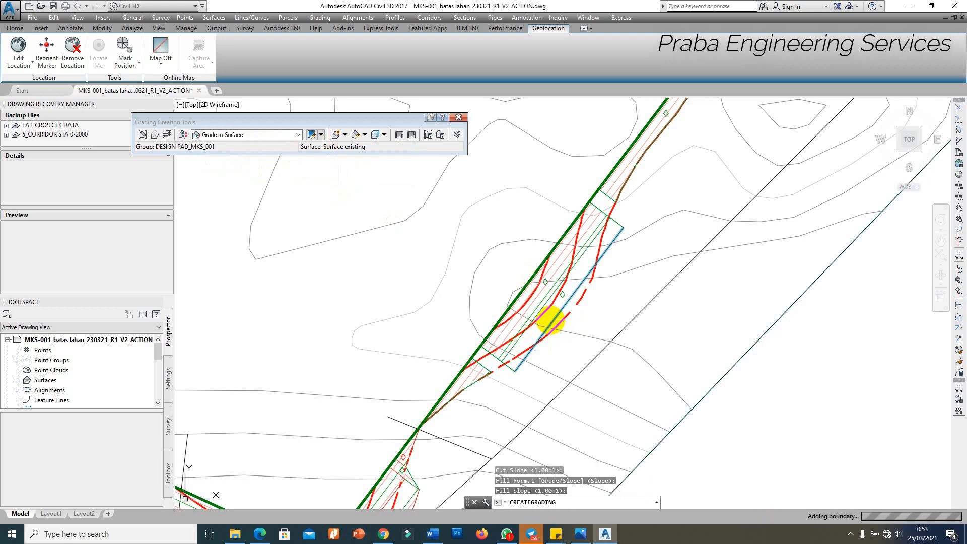
pyautogui.scroll(2, 619, 242)
pyautogui.scroll(-2, 659, 259)
pyautogui.scroll(3, 540, 353)
pyautogui.press('Escape')
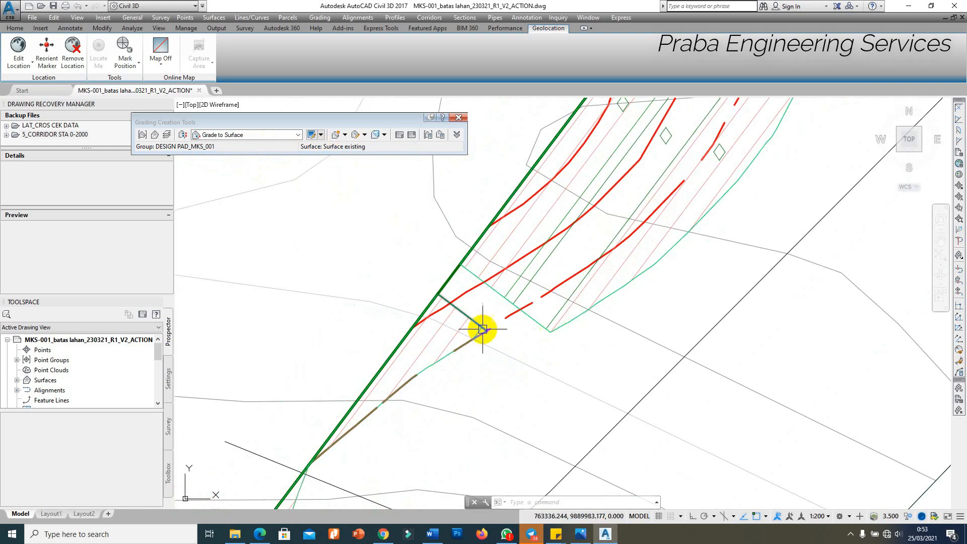
pyautogui.scroll(-1, 493, 324)
pyautogui.scroll(4, 457, 281)
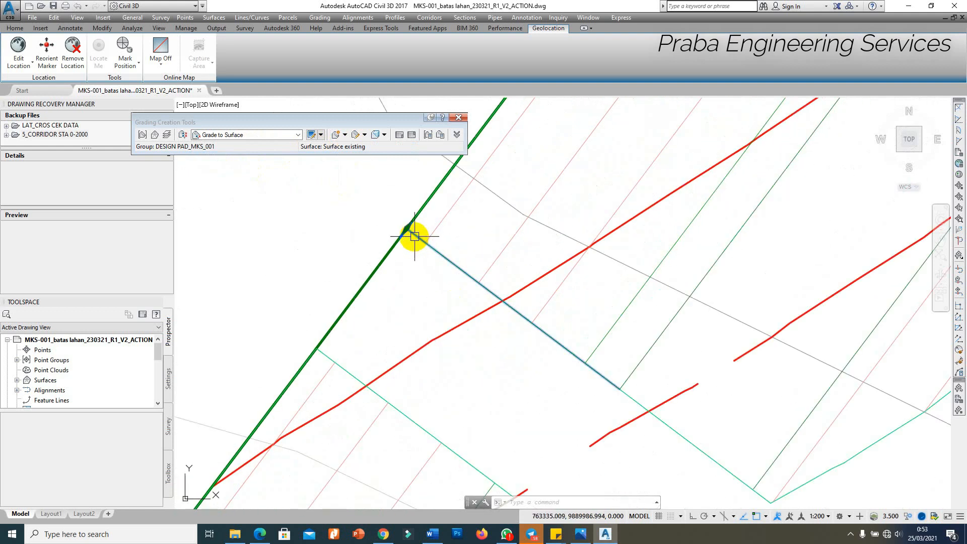
# Stretch the southwestern end of the new southeastern slope grading along the pad edge, closer to the adjoining grading.
pyautogui.click(424, 249)
pyautogui.scroll(1, 445, 245)
pyautogui.click(423, 236)
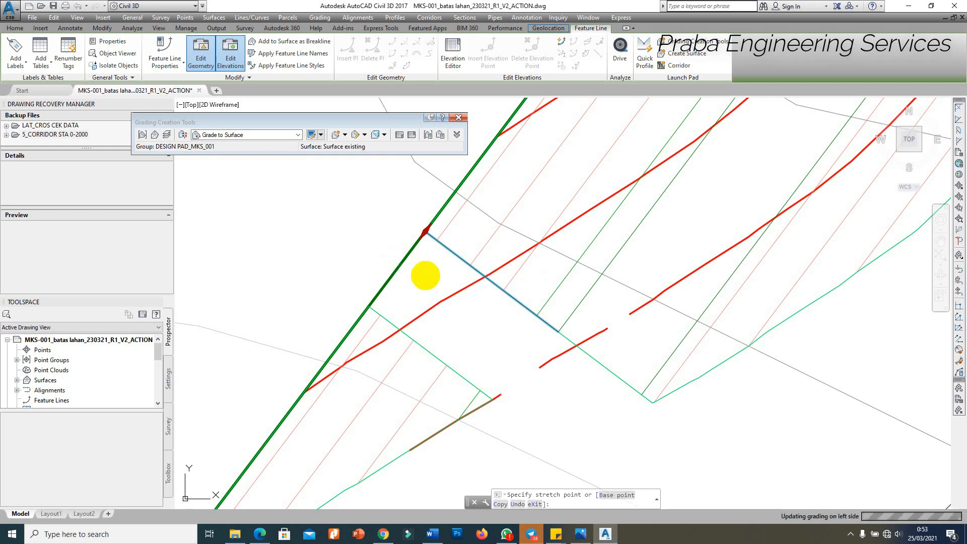
pyautogui.click(529, 308)
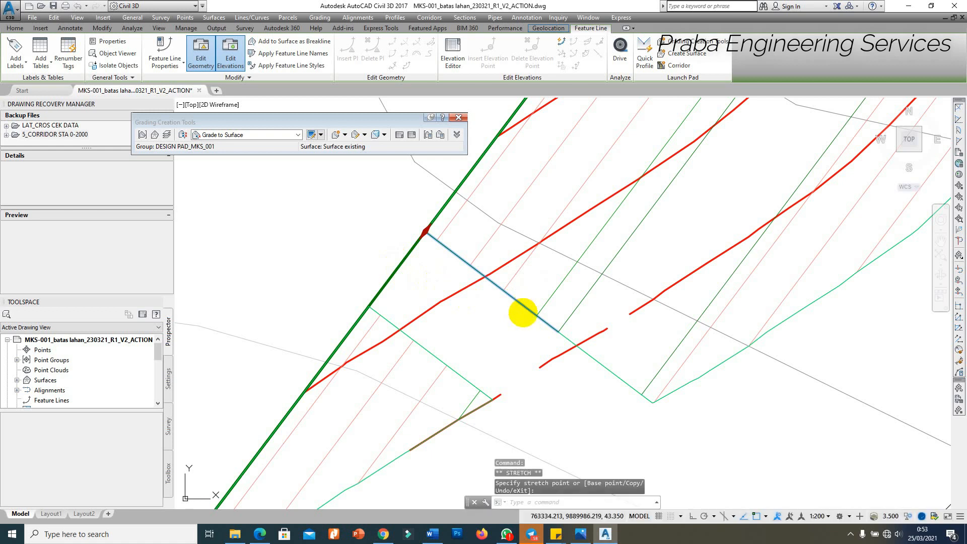
pyautogui.press('Escape')
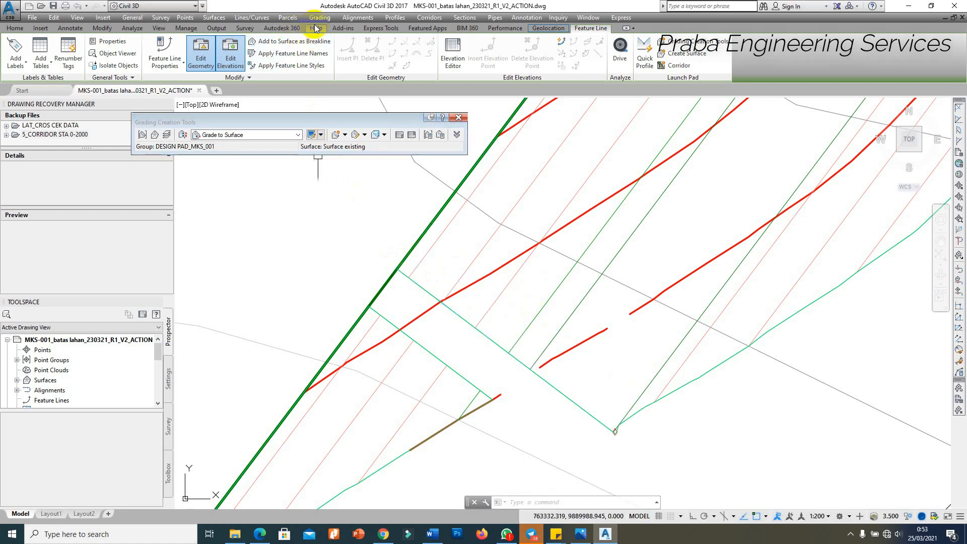
# Draw a feature line across the southwestern gap, from the new grading's outer corner to the adjoining grading's outer corner, accepting default elevations.
pyautogui.click(320, 17)
pyautogui.click(344, 51)
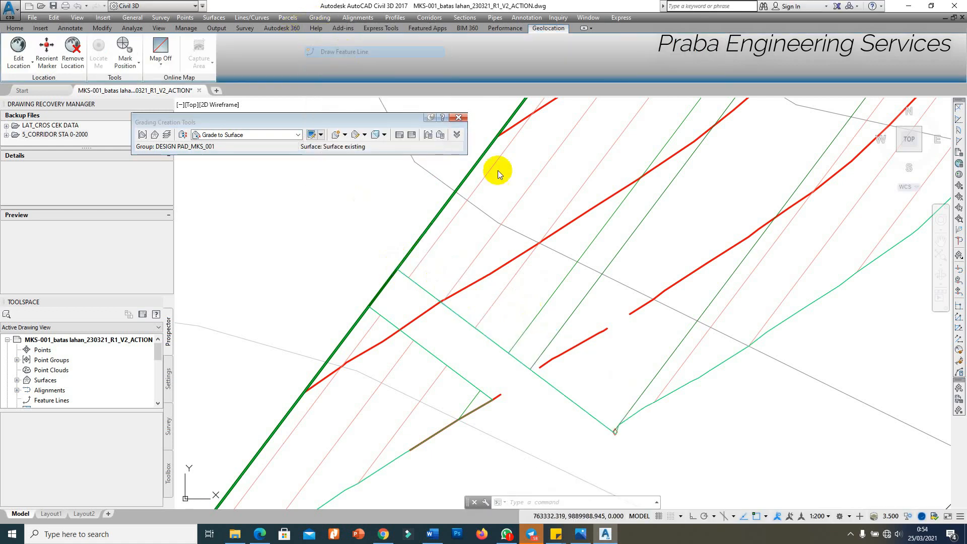
pyautogui.click(313, 307)
pyautogui.scroll(6, 615, 426)
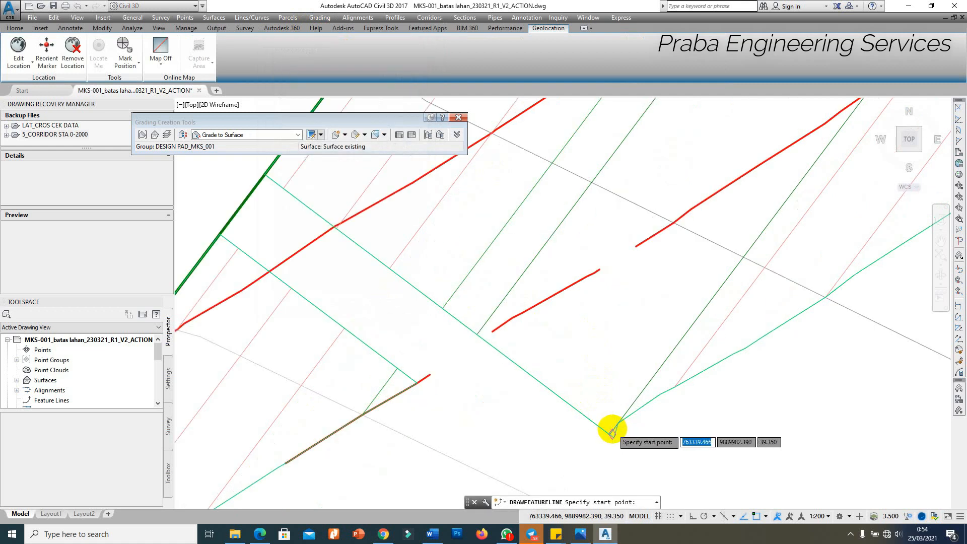
pyautogui.click(612, 488)
pyautogui.scroll(-5, 648, 371)
pyautogui.press('Return')
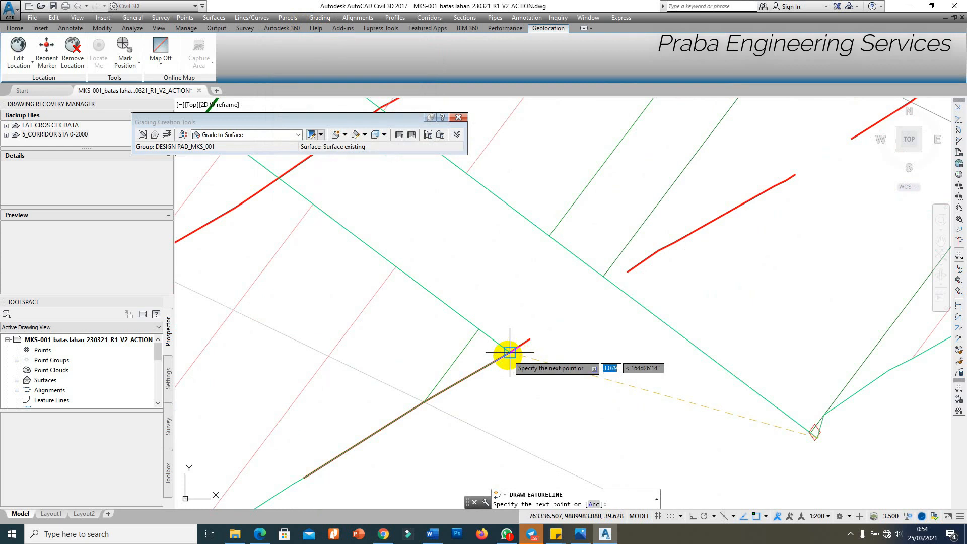
pyautogui.click(510, 351)
pyautogui.press('Return')
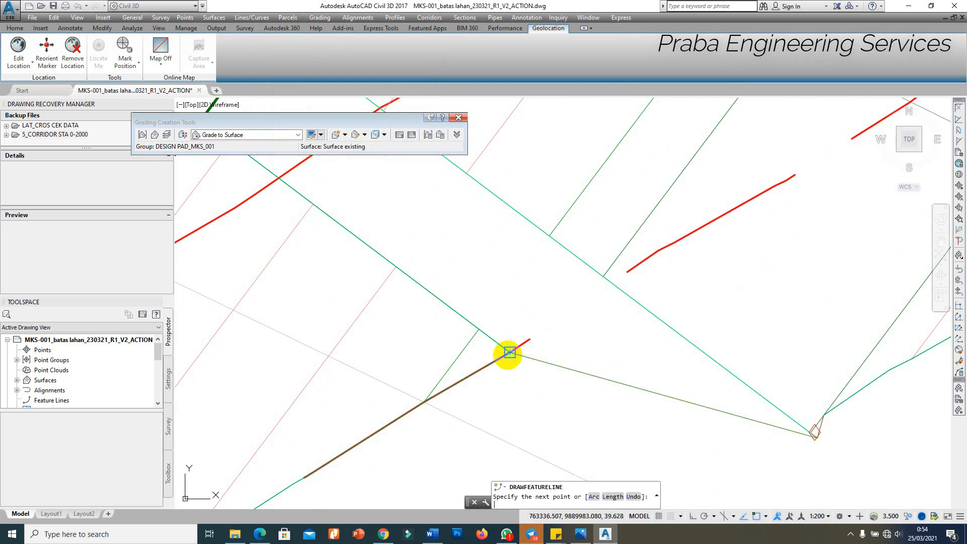
pyautogui.press('Return')
# Create a grading infill in the enclosed gap at the southwestern end of the new southeastern grading.
pyautogui.scroll(-5, 516, 353)
pyautogui.click(345, 135)
pyautogui.click(362, 177)
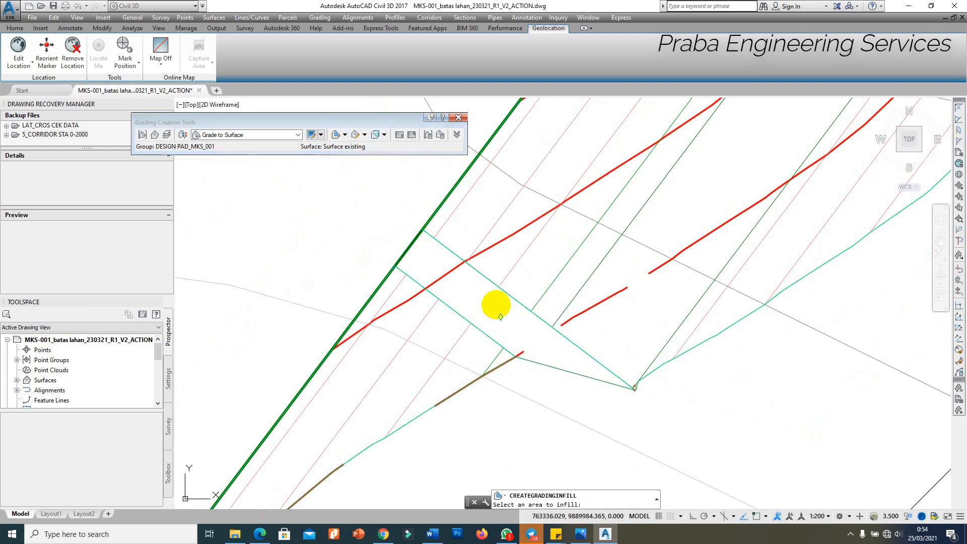
pyautogui.scroll(-6, 534, 333)
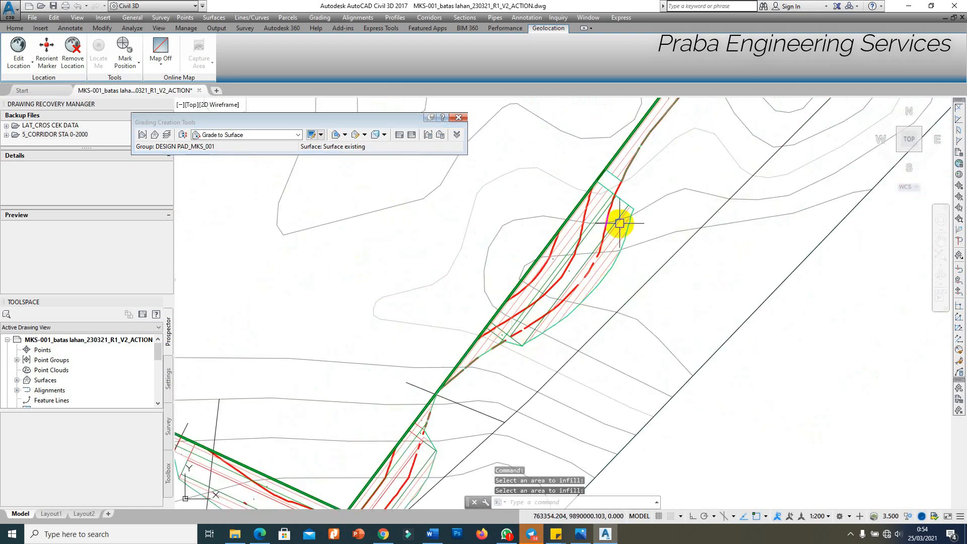
# Stretch the northeastern end of the new southeastern slope grading along the pad edge, closer to the adjoining grading.
pyautogui.scroll(4, 620, 223)
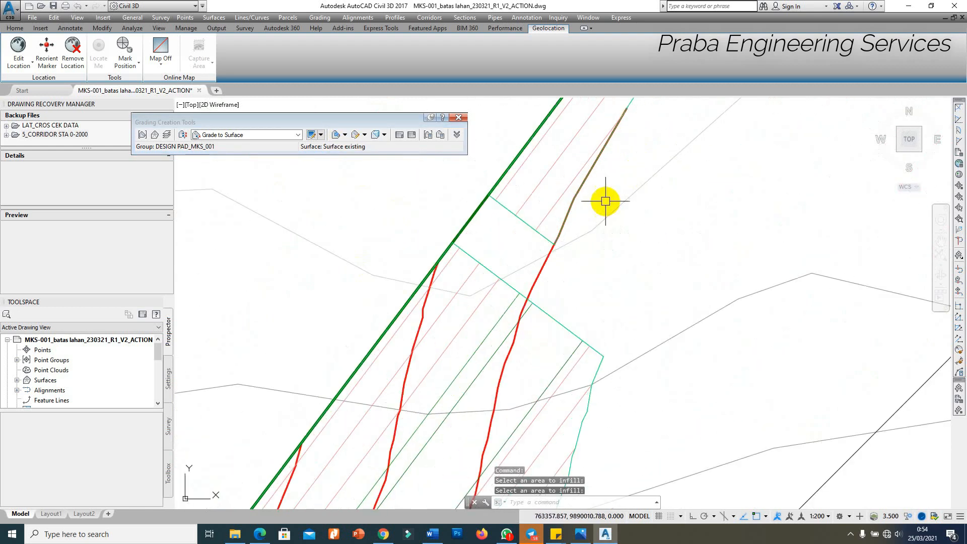
pyautogui.press('Escape')
pyautogui.click(460, 252)
pyautogui.click(451, 245)
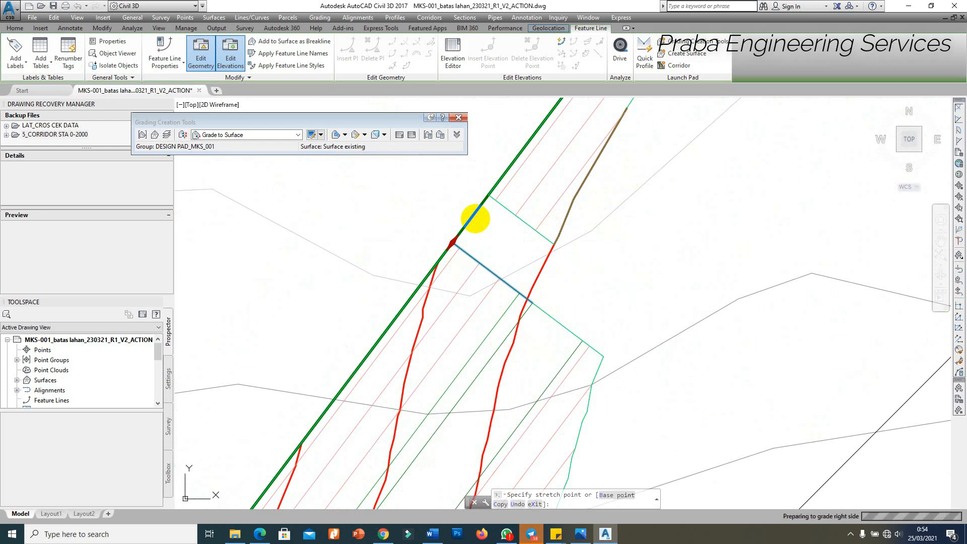
pyautogui.click(472, 218)
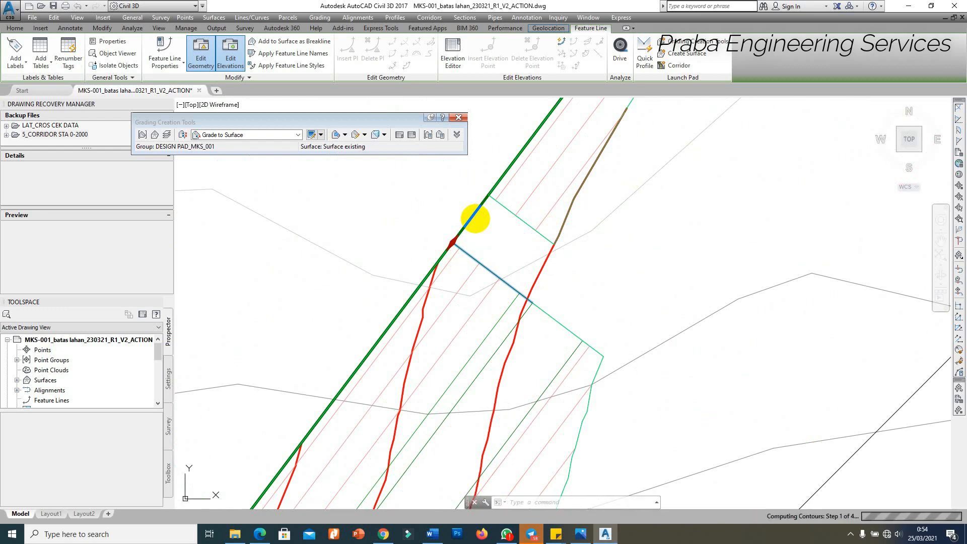
# Draw a feature line across the northeastern gap, from the outer corner at elevation 38.554 to the adjoining grading's outer corner with the default grade.
pyautogui.click(320, 17)
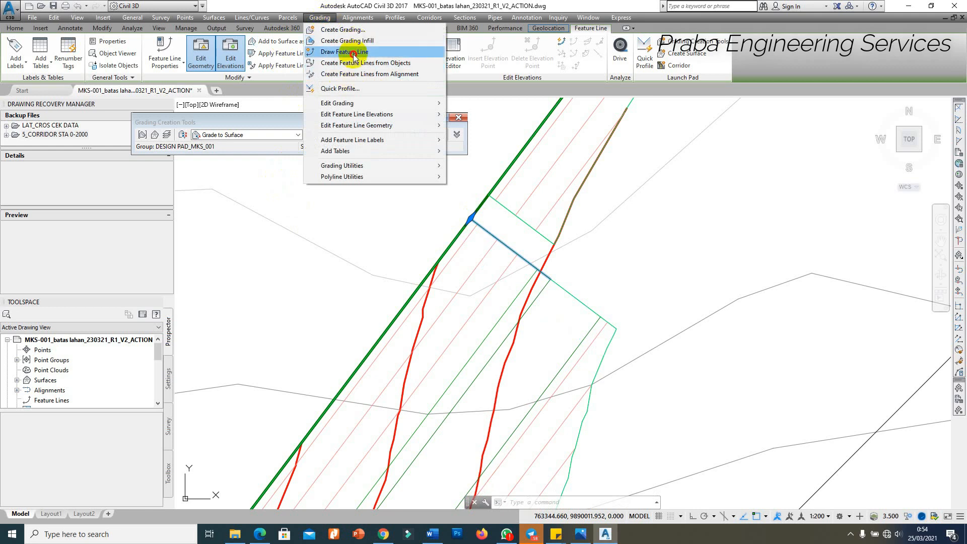
pyautogui.click(352, 51)
pyautogui.click(304, 307)
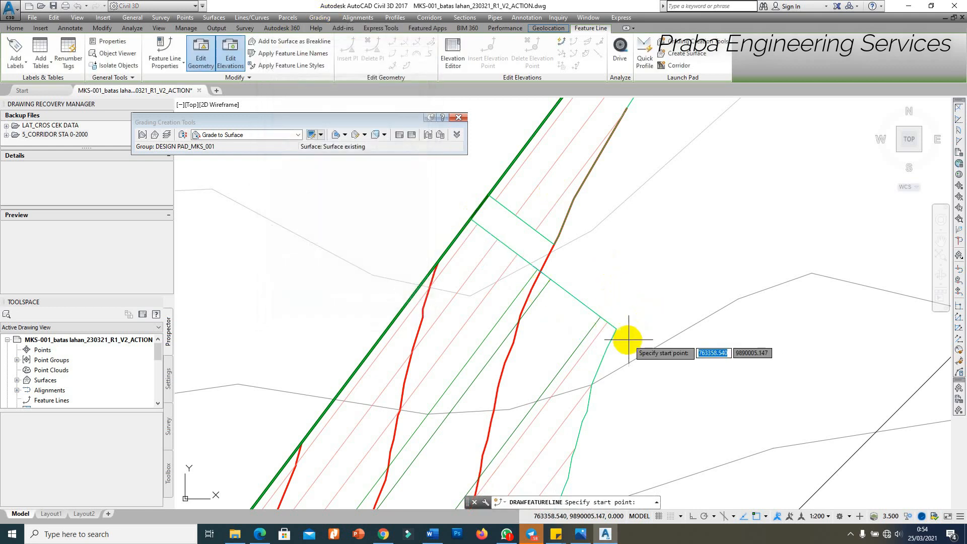
pyautogui.click(617, 328)
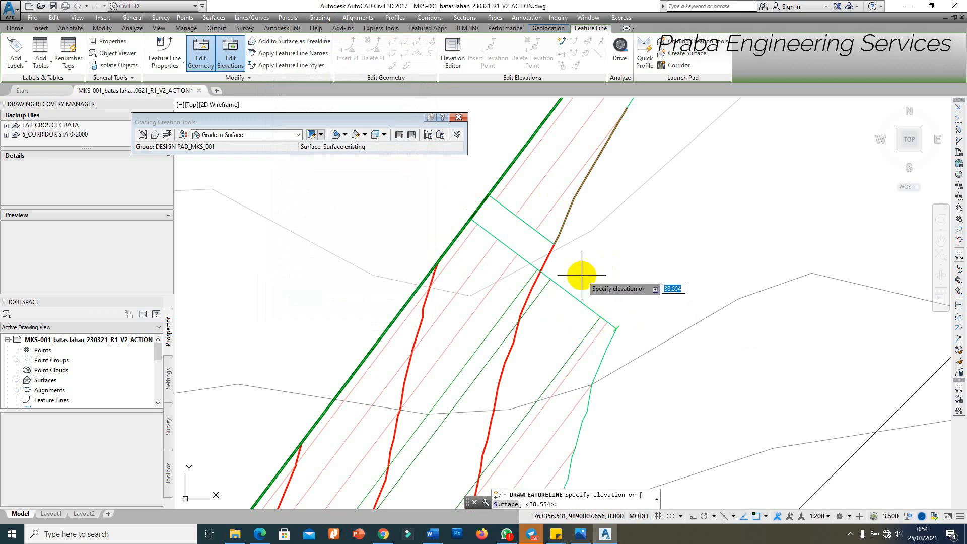
pyautogui.press('Return')
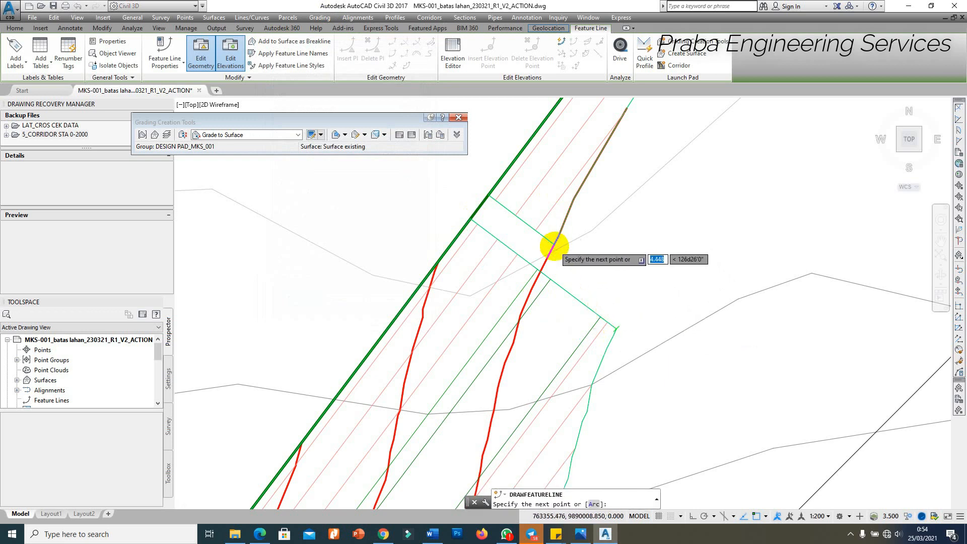
pyautogui.scroll(3, 554, 246)
pyautogui.click(545, 239)
pyautogui.scroll(-4, 583, 260)
pyautogui.press('Return')
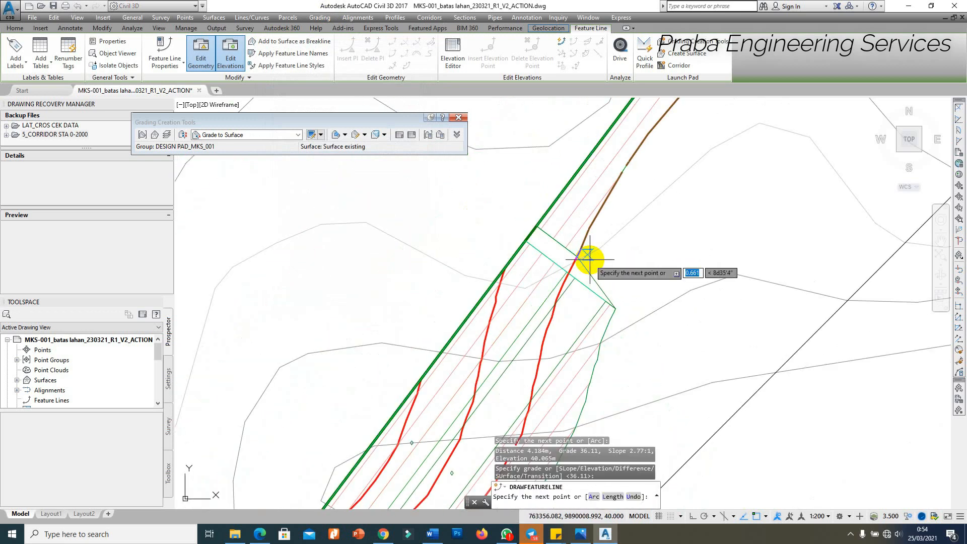
pyautogui.press('Return')
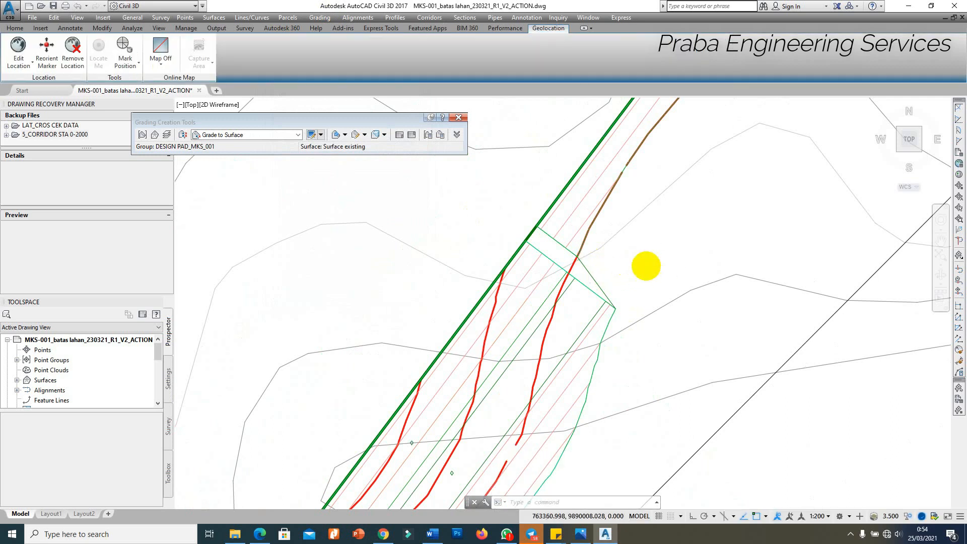
# Create a grading infill in the enclosed gap at the northeastern end of the new southeastern grading.
pyautogui.scroll(2, 643, 266)
pyautogui.click(345, 134)
pyautogui.click(359, 178)
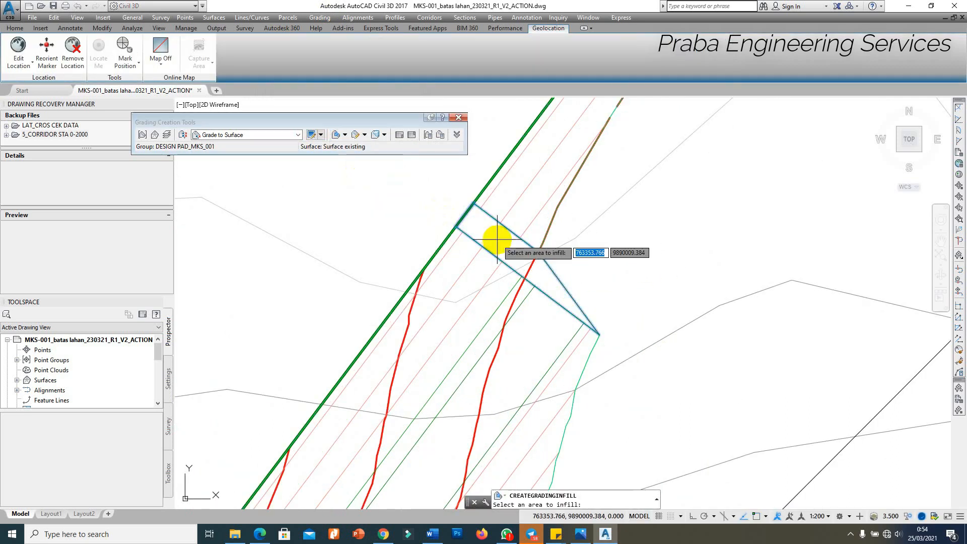
pyautogui.press('Return')
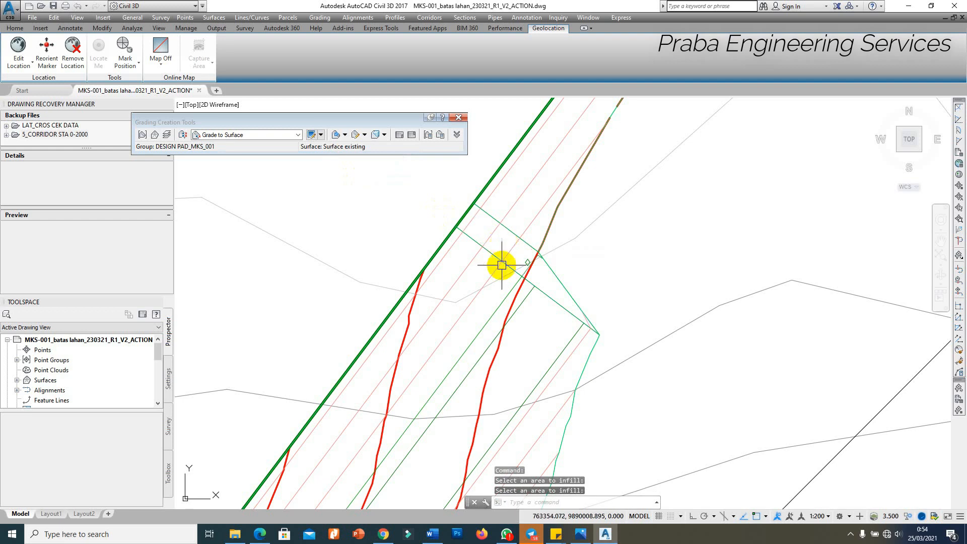
# Inspect the DESIGN PAD_MKS_001 surface in 3D with Object Viewer, examining the stepped slopes and benches from several sides.
pyautogui.click(488, 286)
pyautogui.scroll(-3, 509, 303)
pyautogui.rightClick(624, 253)
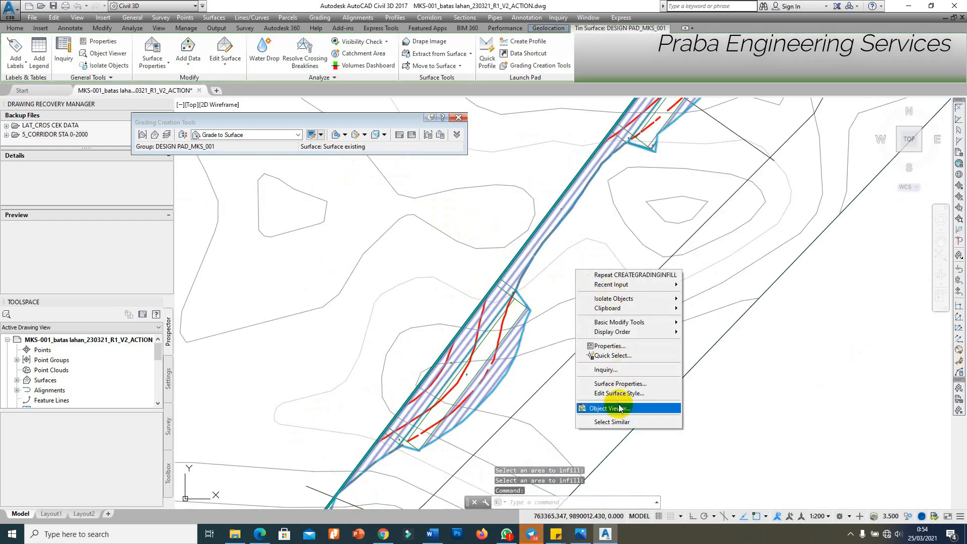
pyautogui.click(638, 405)
pyautogui.moveTo(522, 416); pyautogui.dragTo(429, 306)
pyautogui.scroll(3, 429, 306)
pyautogui.moveTo(530, 277); pyautogui.dragTo(461, 305)
pyautogui.moveTo(392, 284); pyautogui.dragTo(368, 350)
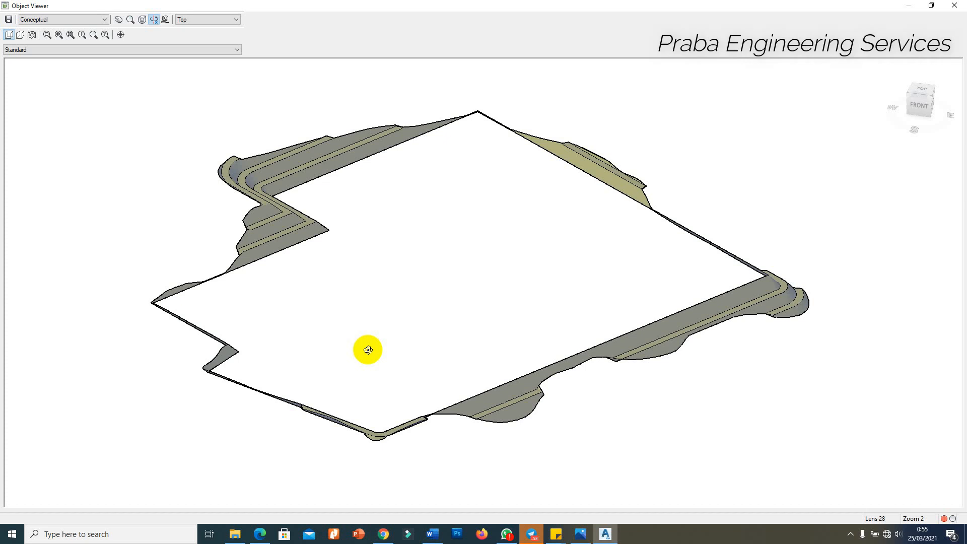
pyautogui.moveTo(429, 305); pyautogui.dragTo(488, 343)
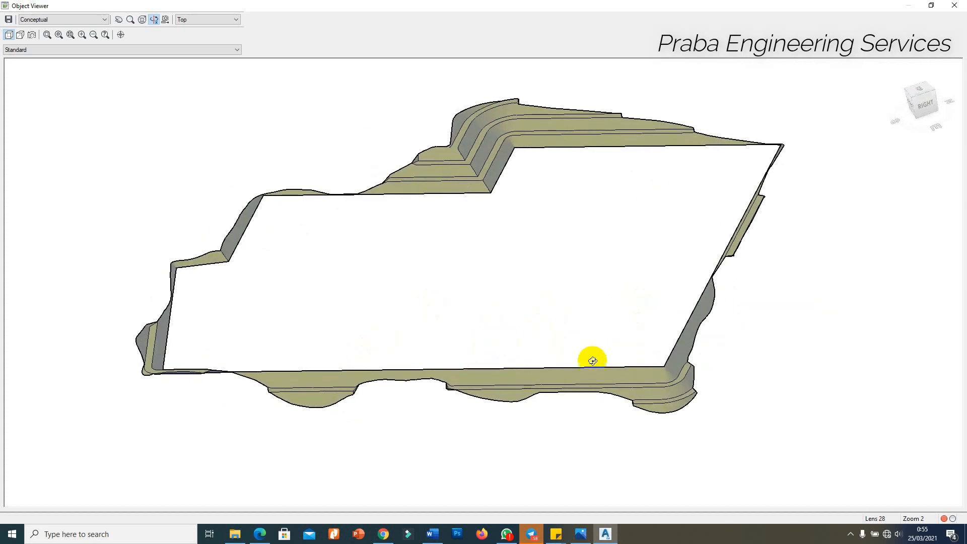
pyautogui.moveTo(581, 377); pyautogui.dragTo(548, 341)
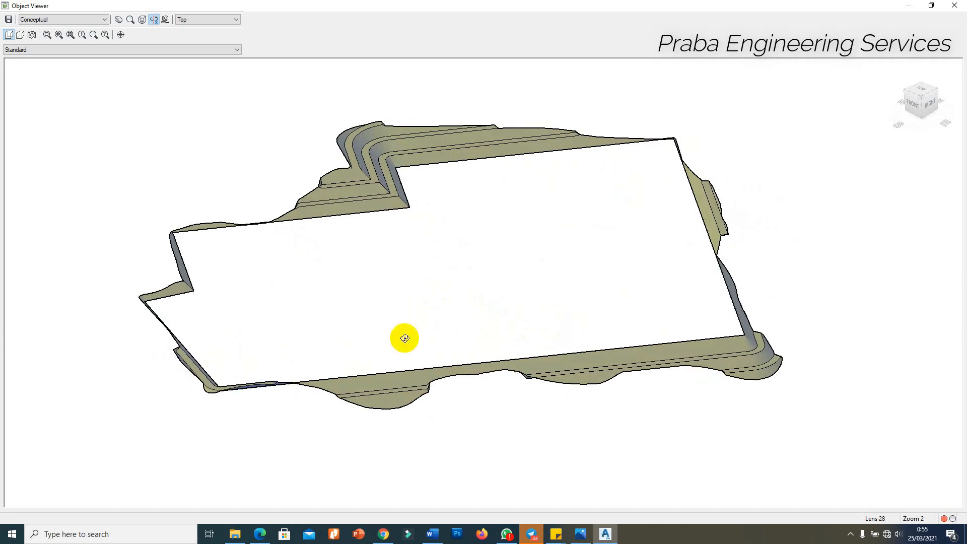
pyautogui.scroll(-3, 511, 269)
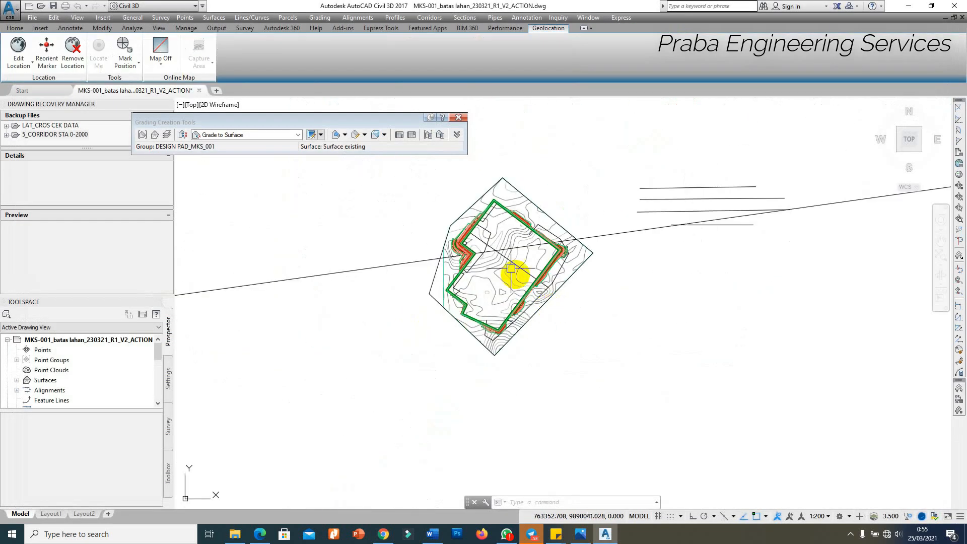
# Reopen the pad surface in Object Viewer and check the pad's interior within the surrounding slopes.
pyautogui.scroll(3, 518, 242)
pyautogui.scroll(6, 385, 247)
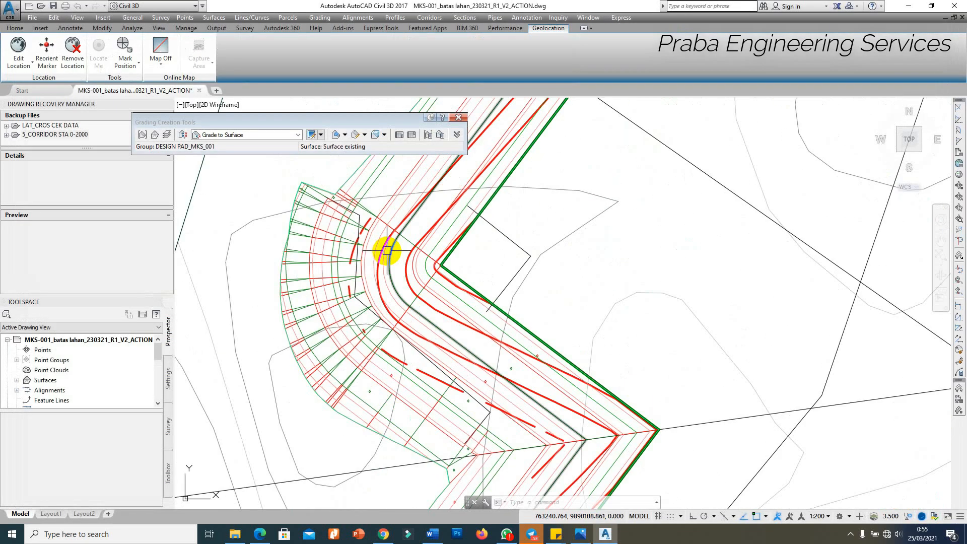
pyautogui.click(393, 274)
pyautogui.scroll(-3, 445, 277)
pyautogui.rightClick(510, 265)
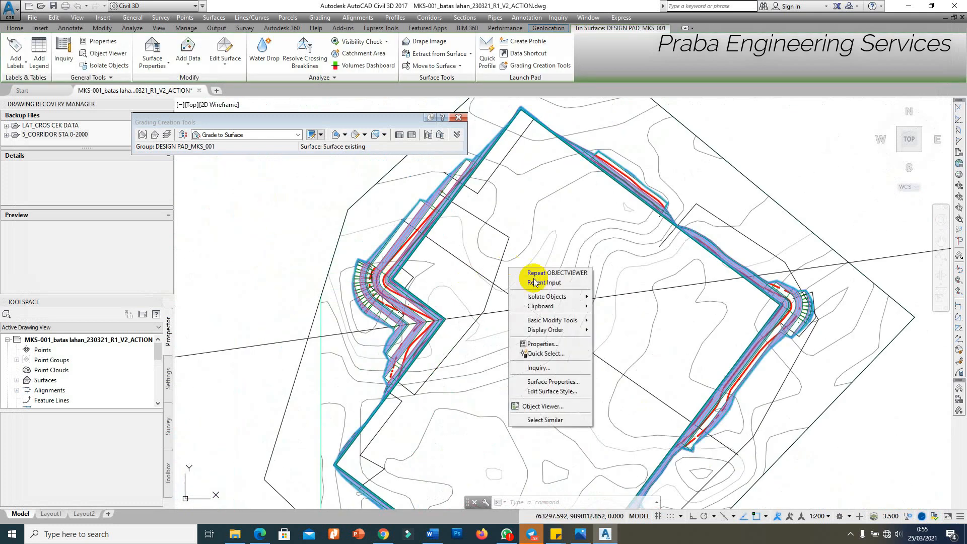
pyautogui.click(537, 406)
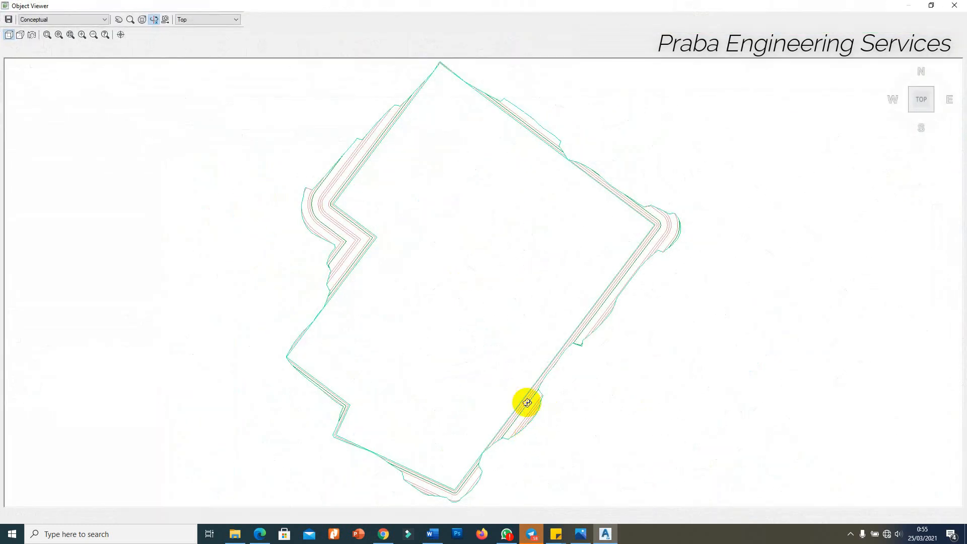
pyautogui.moveTo(522, 401); pyautogui.dragTo(489, 343)
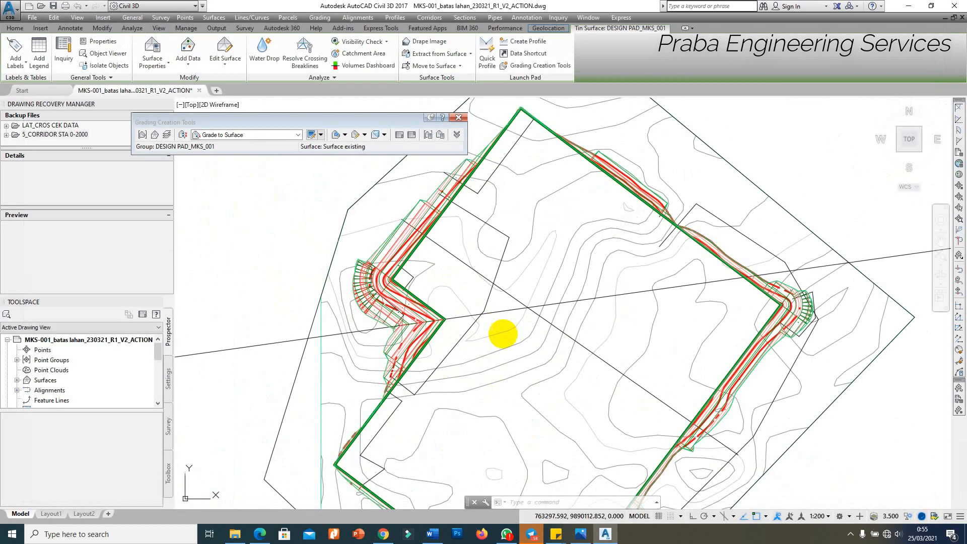
# Create a grading infill over the whole interior of the pad outline.
pyautogui.scroll(-5, 426, 217)
pyautogui.click(345, 135)
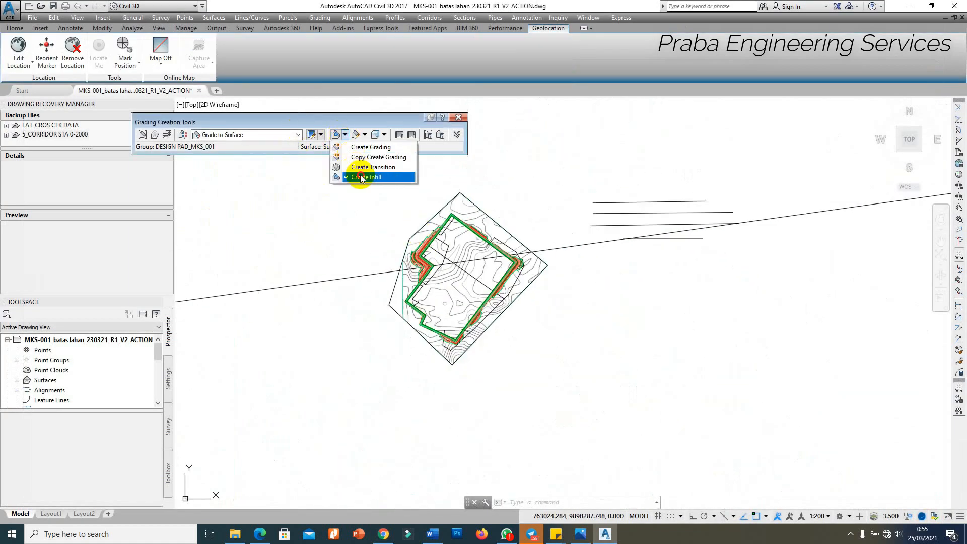
pyautogui.click(364, 177)
pyautogui.click(463, 266)
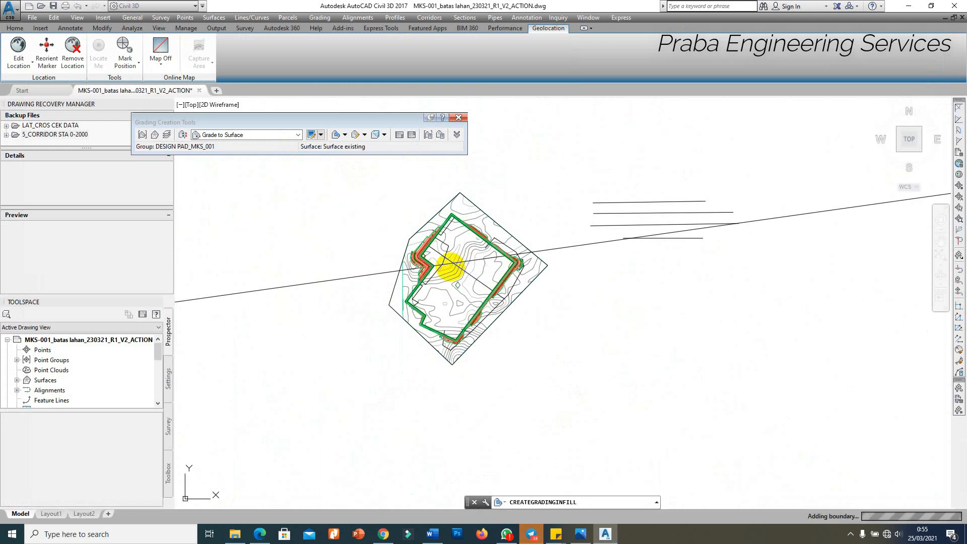
pyautogui.press('Escape')
# Examine the infilled pad platform and its surrounding slopes from several angles in Object Viewer.
pyautogui.scroll(4, 456, 280)
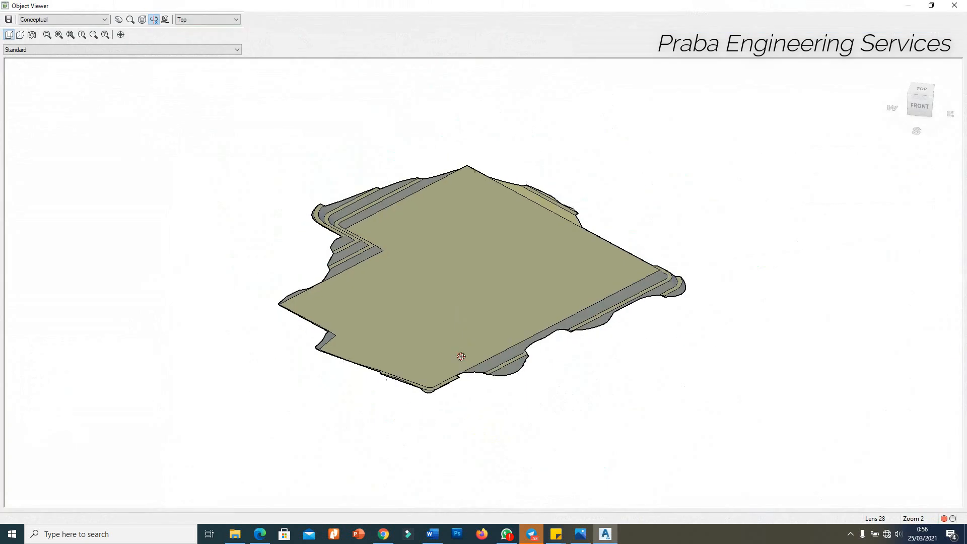
pyautogui.moveTo(460, 356); pyautogui.dragTo(573, 310)
pyautogui.scroll(3, 624, 283)
pyautogui.scroll(-4, 363, 265)
pyautogui.moveTo(363, 265)
pyautogui.mouseDown()
pyautogui.moveTo(421, 308)
pyautogui.moveTo(352, 346)
pyautogui.moveTo(486, 306)
pyautogui.moveTo(396, 319)
pyautogui.moveTo(458, 320)
pyautogui.moveTo(428, 331)
pyautogui.moveTo(361, 302)
pyautogui.moveTo(444, 302)
pyautogui.moveTo(357, 309)
pyautogui.moveTo(474, 365)
pyautogui.moveTo(438, 343)
pyautogui.moveTo(380, 343)
pyautogui.moveTo(346, 373)
pyautogui.mouseUp()
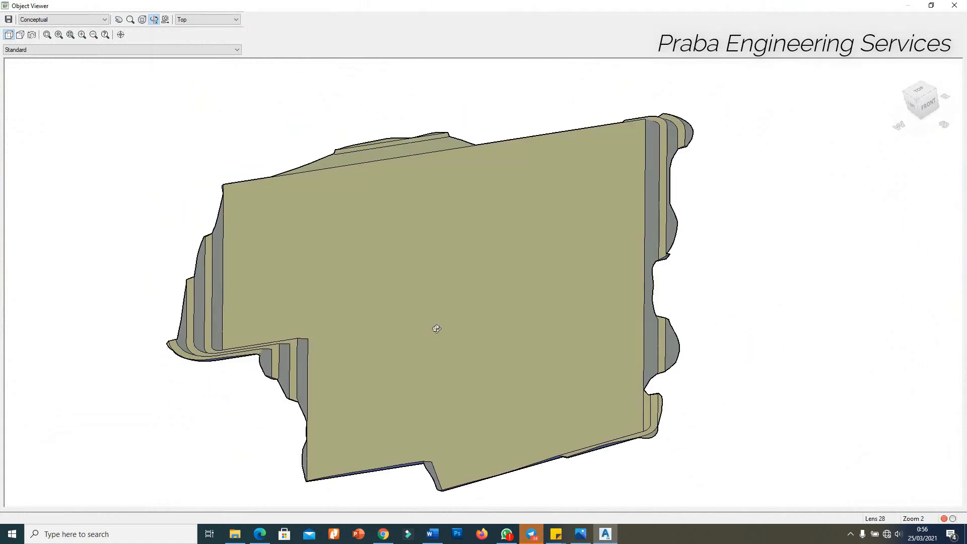
pyautogui.press('Escape')
# Show the whole site in plan and close the Grading Creation Tools.
pyautogui.scroll(-4, 467, 254)
pyautogui.scroll(2, 476, 243)
pyautogui.scroll(-2, 503, 220)
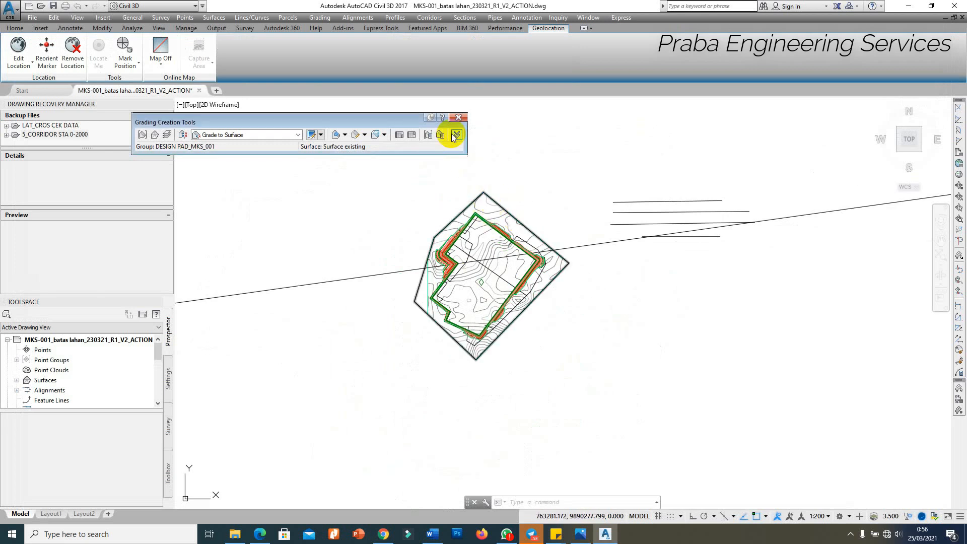
pyautogui.click(459, 118)
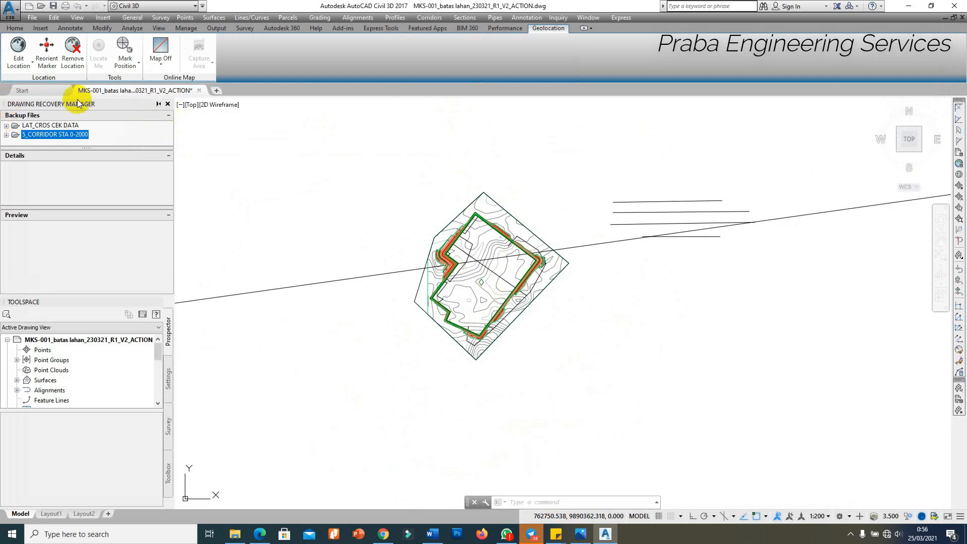
# Close the Drawing Recovery Manager and save the drawing.
pyautogui.click(168, 104)
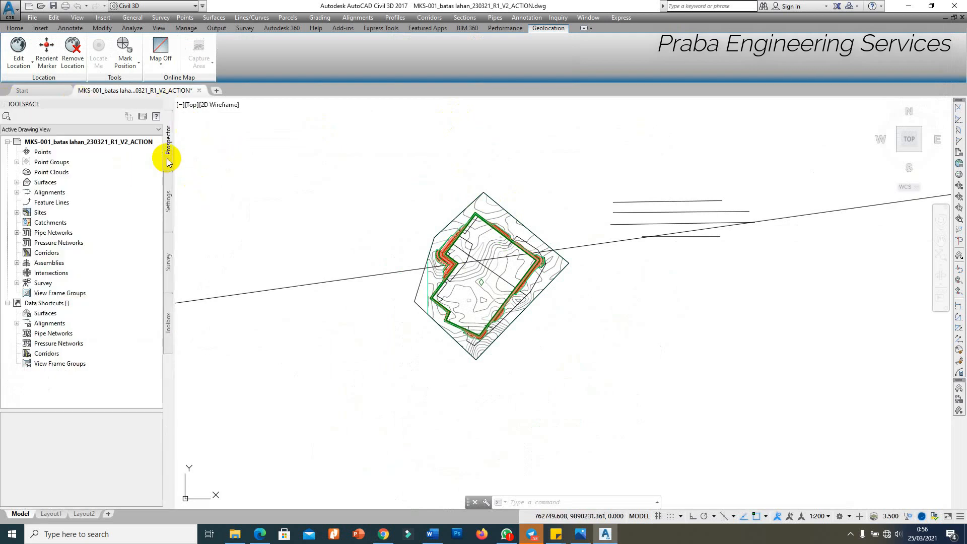
pyautogui.click(53, 6)
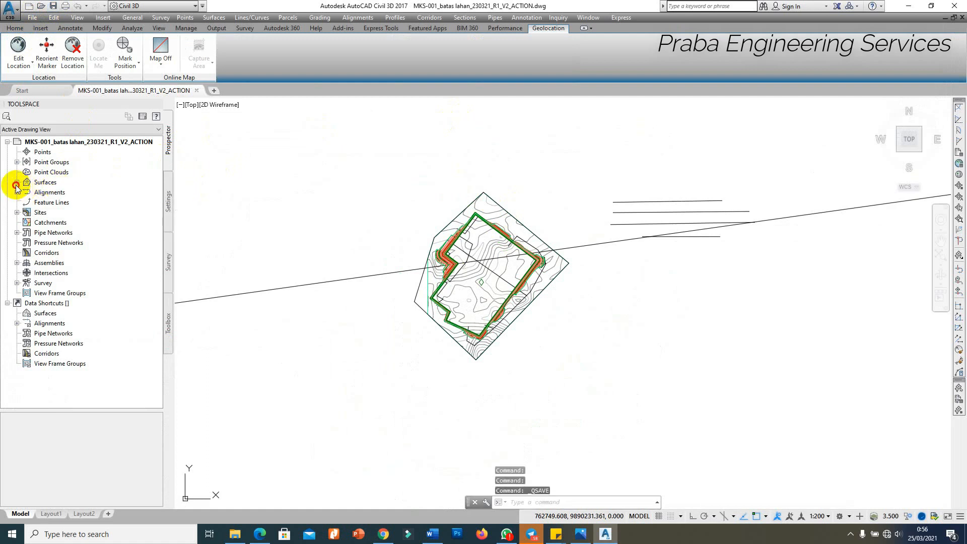
# Start a new TIN volume surface and name it VOLUME.
pyautogui.click(17, 183)
pyautogui.rightClick(34, 180)
pyautogui.click(70, 190)
pyautogui.click(418, 150)
pyautogui.click(369, 169)
pyautogui.click(536, 187)
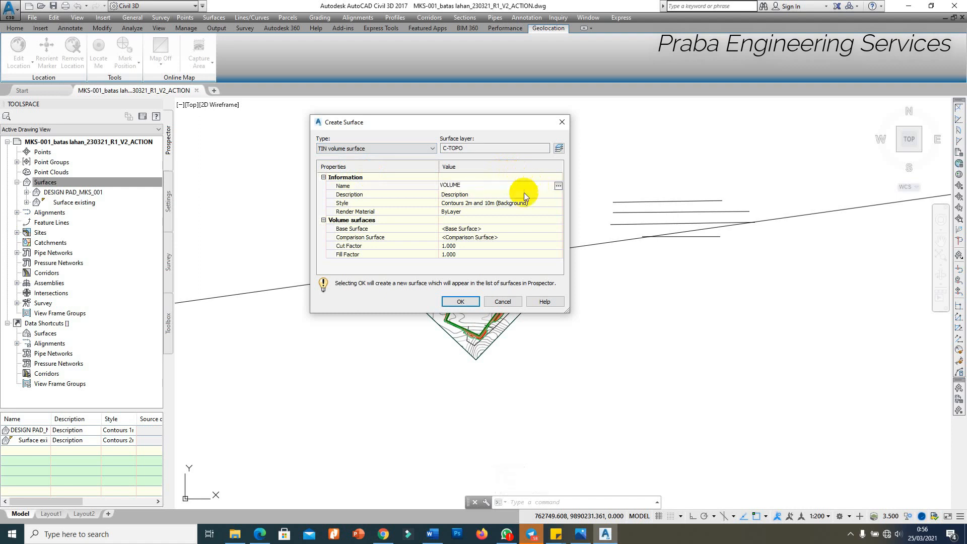
# Assign Surface existing as the base surface and DESIGN PAD_MKS_001 as the comparison surface of the VOLUME surface.
pyautogui.click(560, 230)
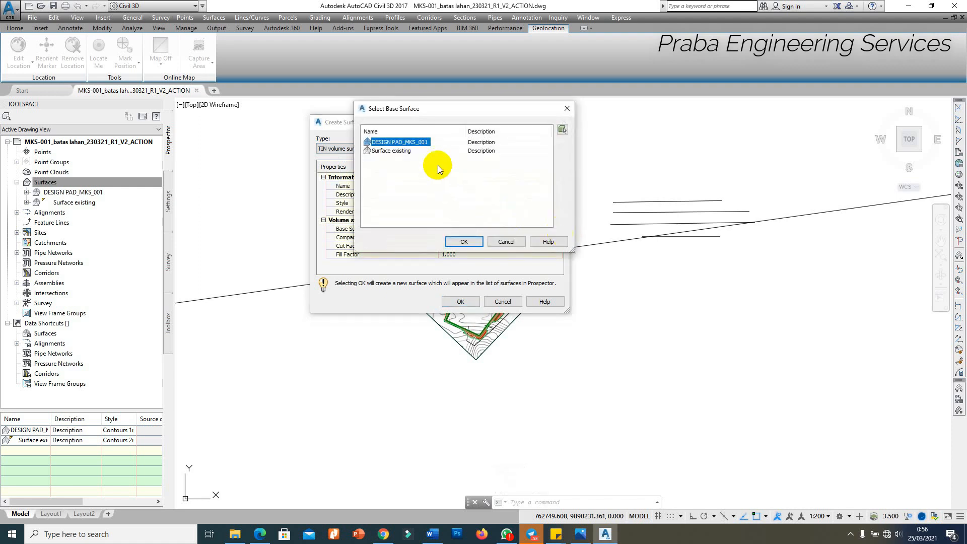
pyautogui.click(463, 241)
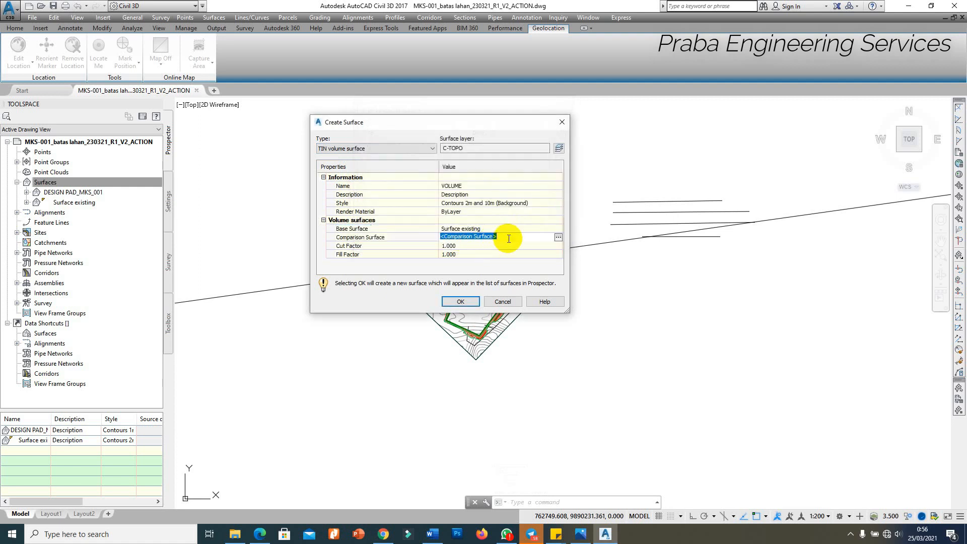
pyautogui.click(562, 237)
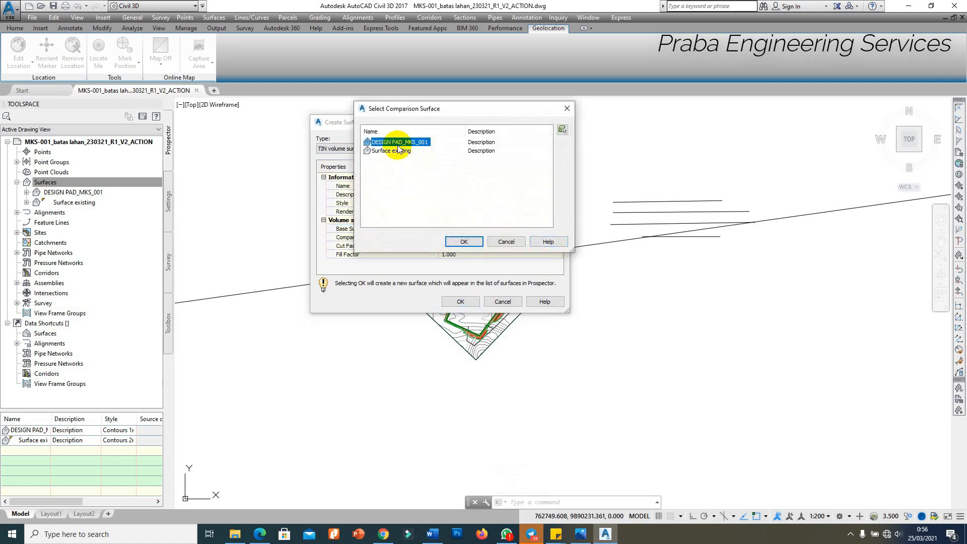
pyautogui.click(464, 241)
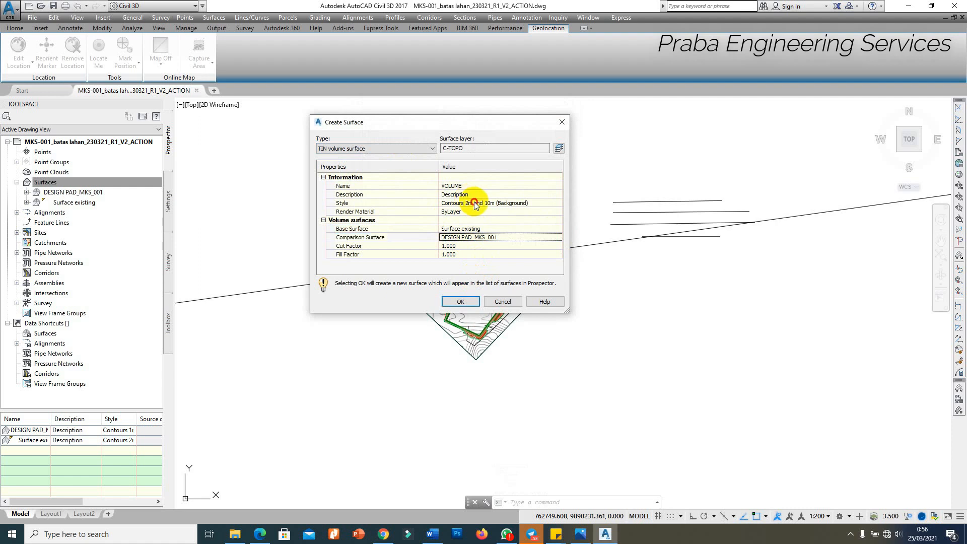
# Give the VOLUME surface the Elevation Banding (2D) style and create it.
pyautogui.click(558, 203)
pyautogui.click(485, 132)
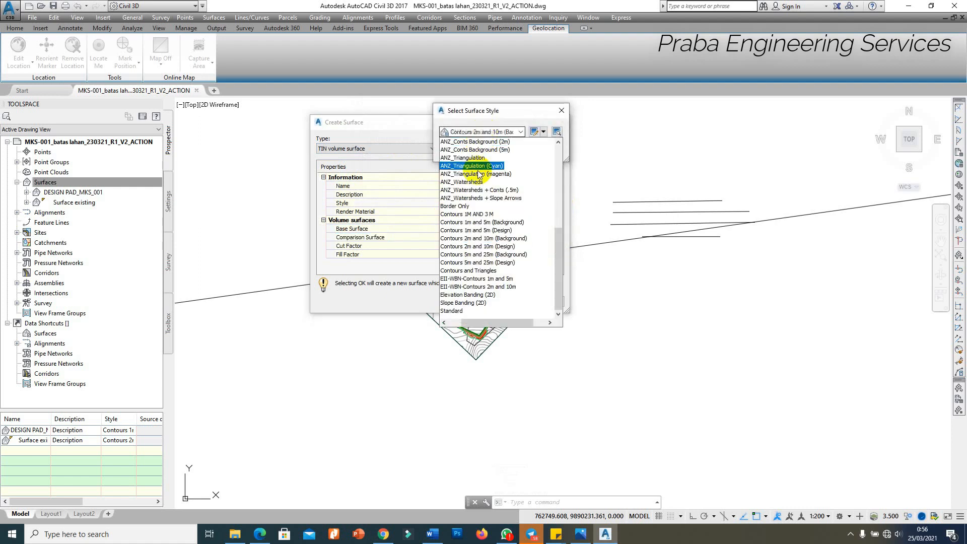
pyautogui.click(476, 286)
pyautogui.click(486, 131)
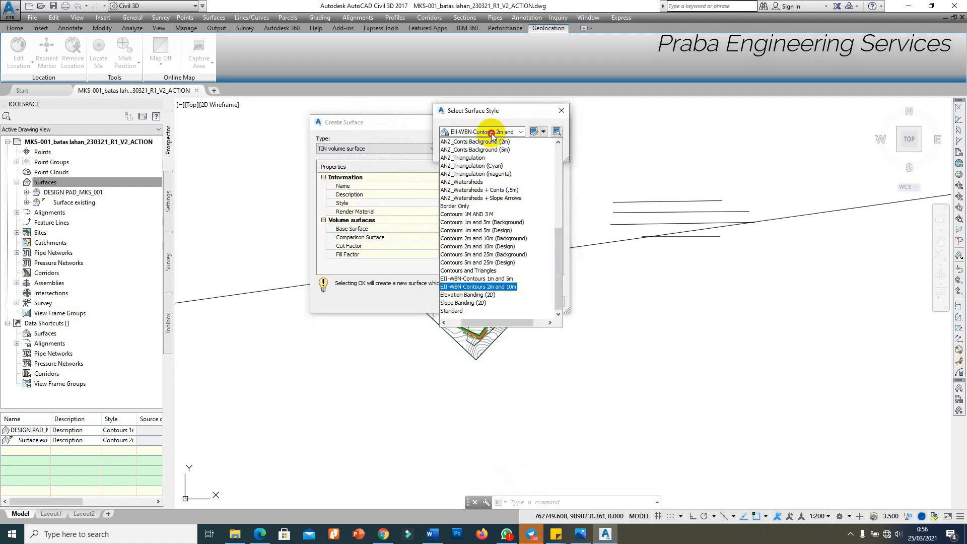
pyautogui.click(476, 287)
pyautogui.click(471, 150)
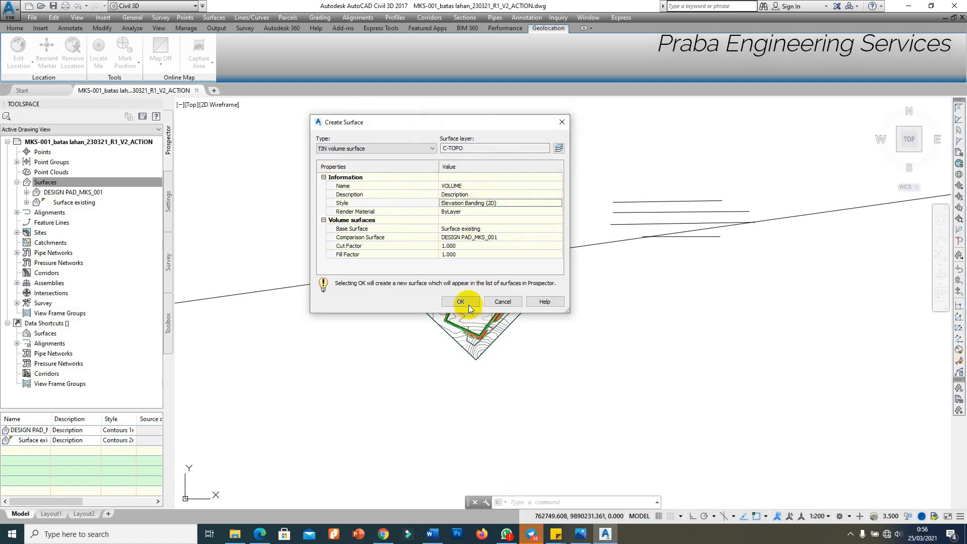
pyautogui.click(466, 301)
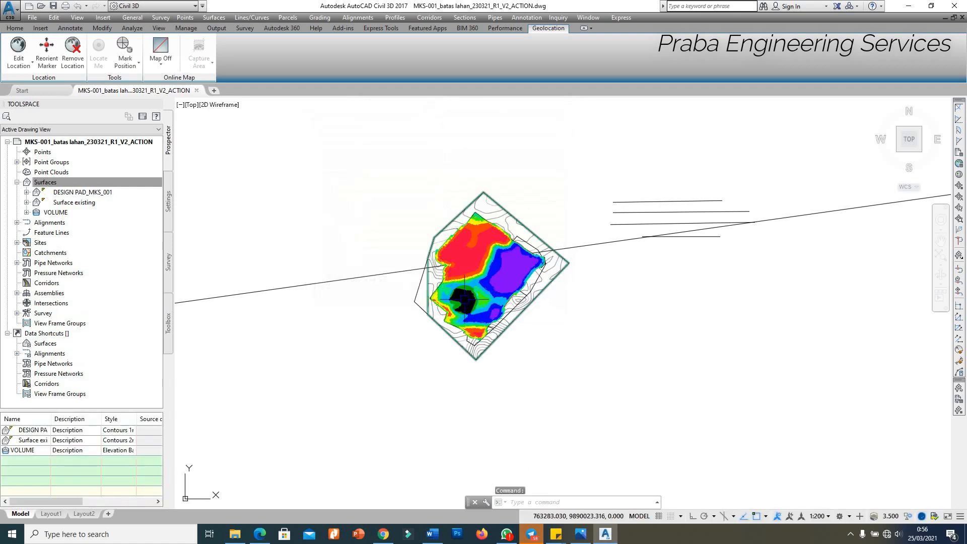
# Divide the VOLUME surface's elevation analysis into 2 ranges.
pyautogui.rightClick(58, 212)
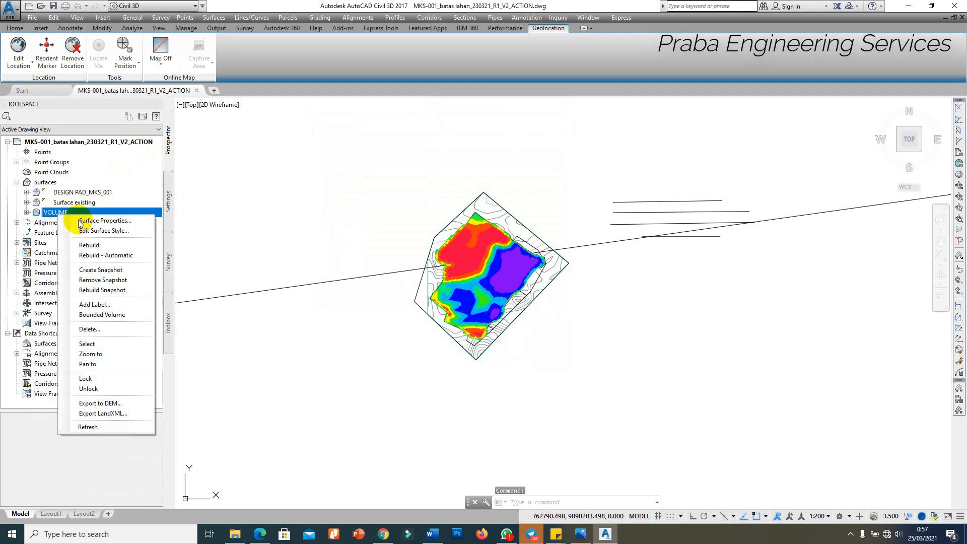
pyautogui.click(79, 218)
pyautogui.click(318, 54)
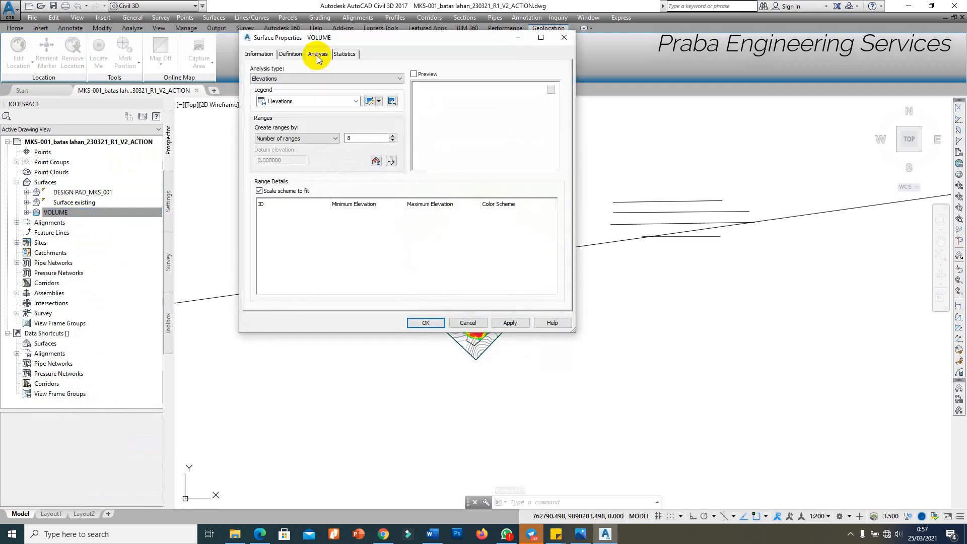
pyautogui.write('2')
pyautogui.click(391, 161)
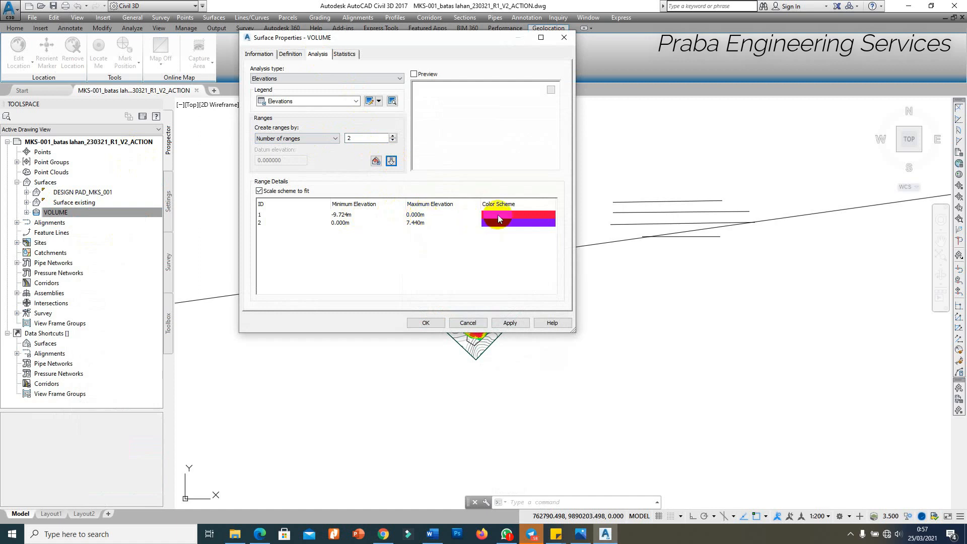
# Colour the VOLUME surface's upper elevation range green and apply the analysis settings.
pyautogui.click(543, 227)
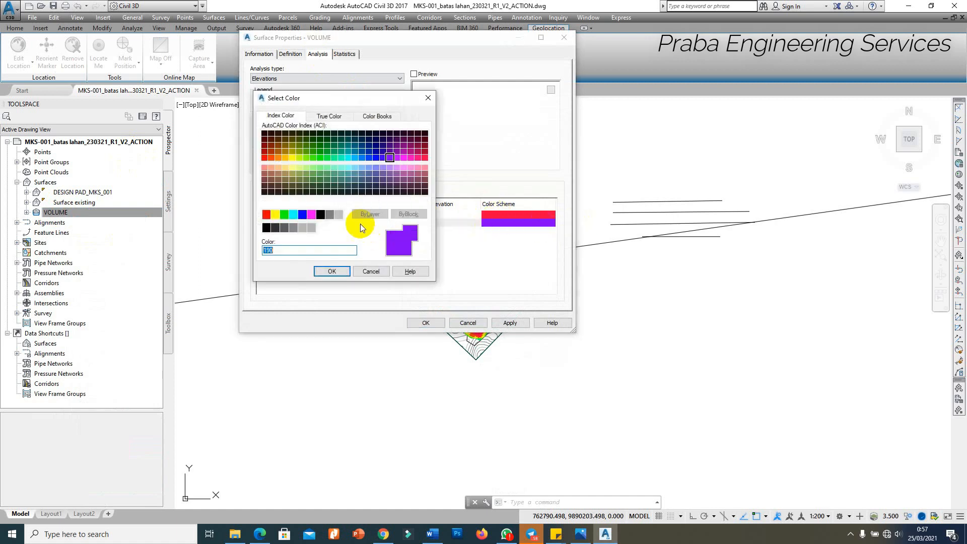
pyautogui.click(285, 215)
pyautogui.click(332, 271)
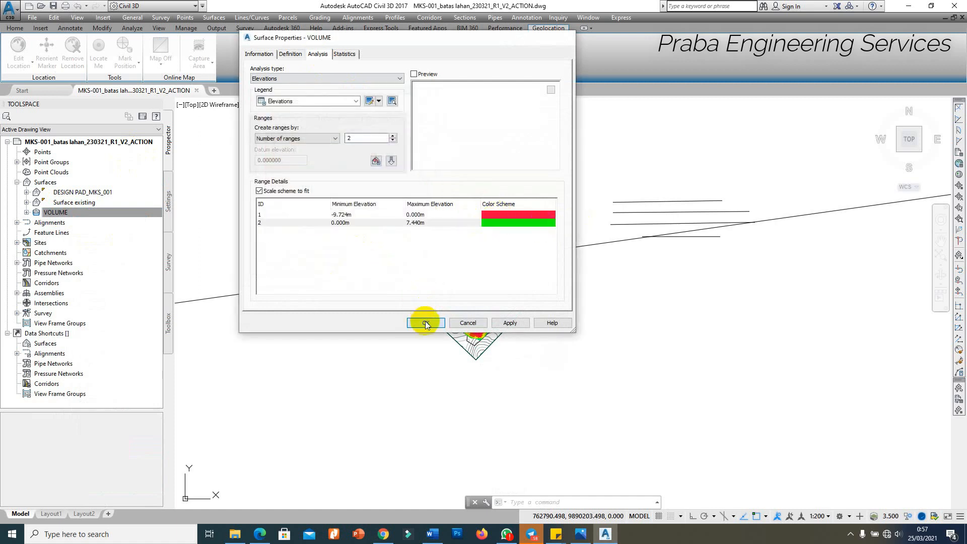
pyautogui.click(426, 323)
# Add a dynamic Elevations legend table for the VOLUME surface in the empty area east of the site.
pyautogui.scroll(3, 507, 274)
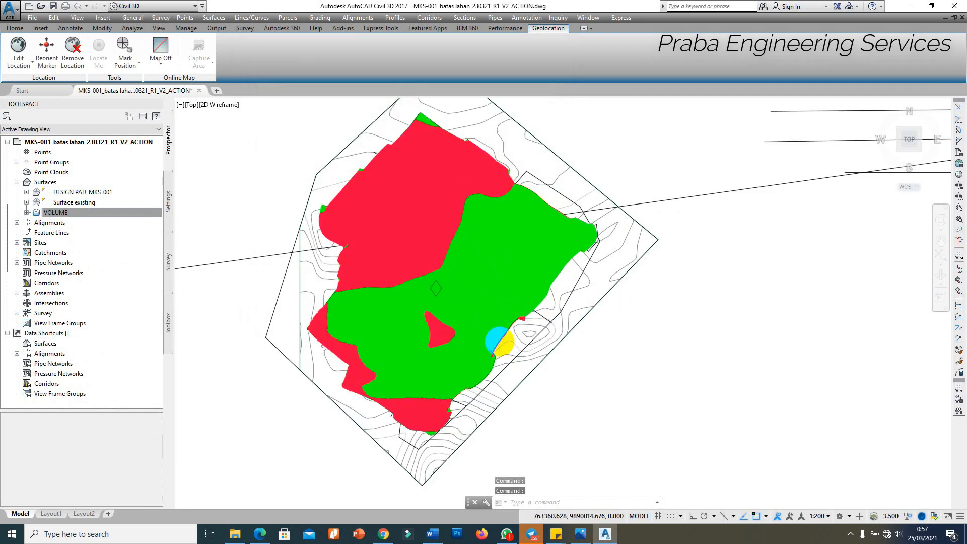
pyautogui.scroll(3, 454, 272)
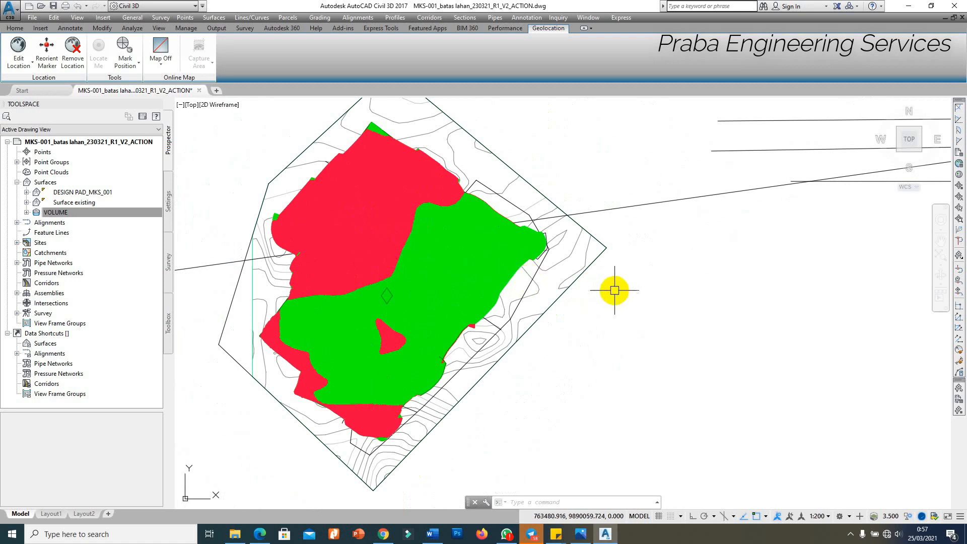
pyautogui.scroll(-3, 444, 247)
pyautogui.click(441, 239)
pyautogui.click(39, 50)
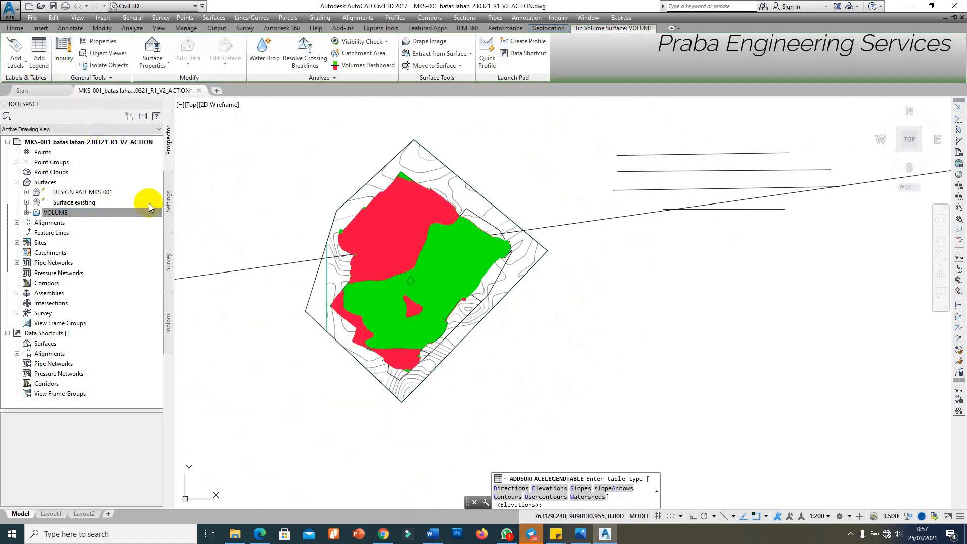
pyautogui.write('E')
pyautogui.press('Return')
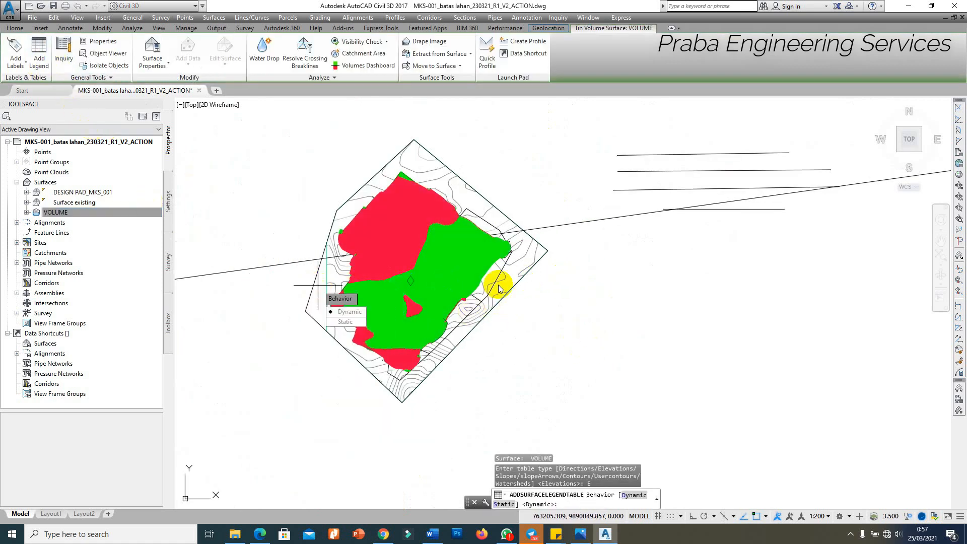
pyautogui.click(349, 312)
pyautogui.click(619, 293)
pyautogui.scroll(7, 663, 301)
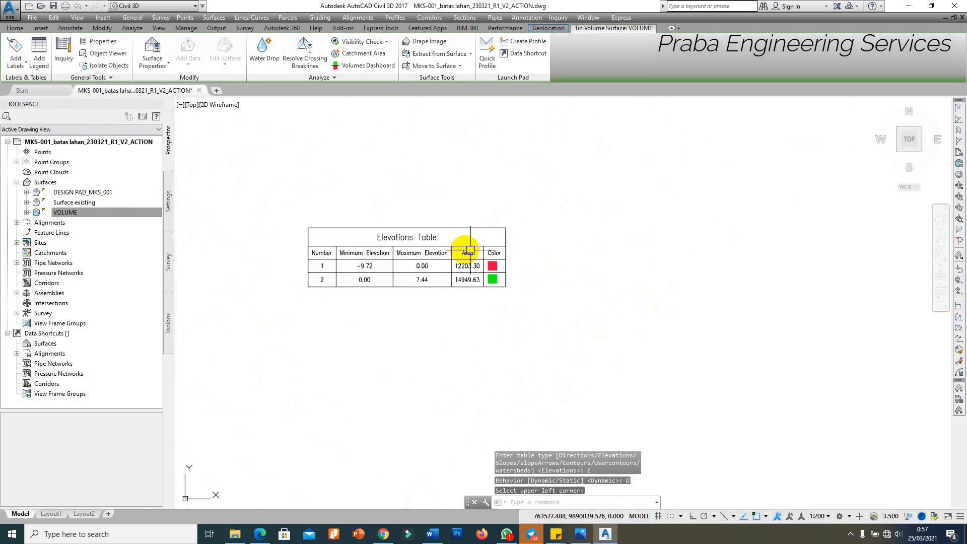
pyautogui.scroll(-1, 602, 270)
pyautogui.scroll(2, 519, 282)
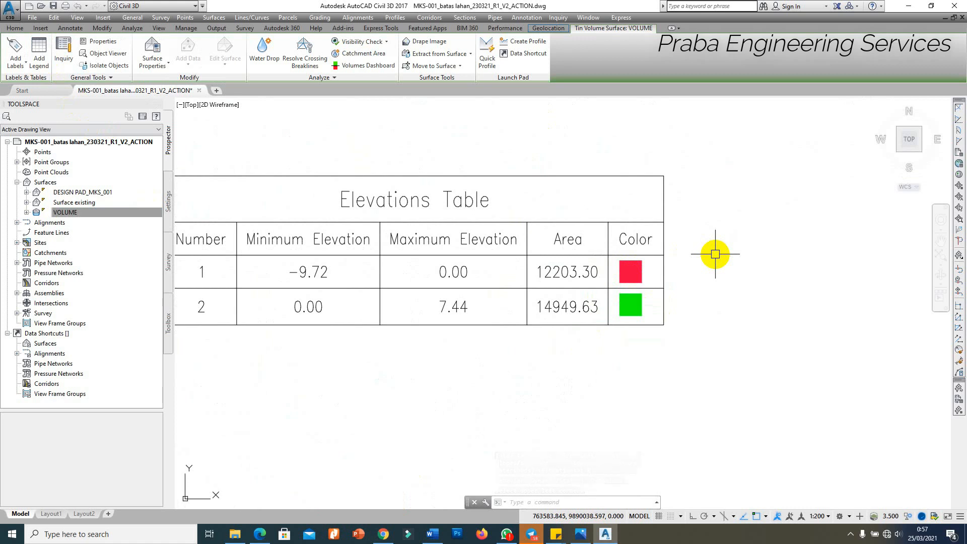
# Change the VOLUME surface's style to _No Display to hide its colour banding.
pyautogui.scroll(-4, 715, 255)
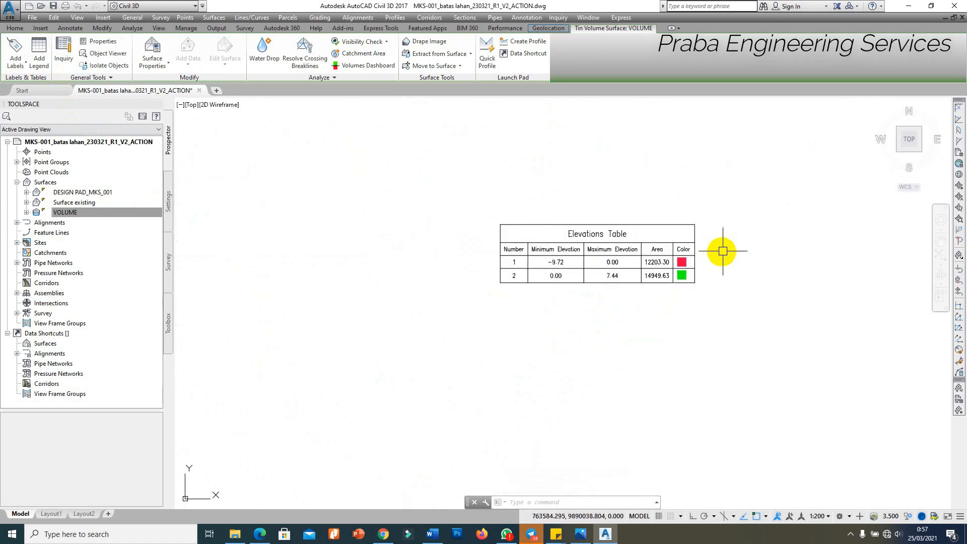
pyautogui.scroll(-5, 723, 251)
pyautogui.click(89, 215)
pyautogui.rightClick(89, 215)
pyautogui.click(126, 221)
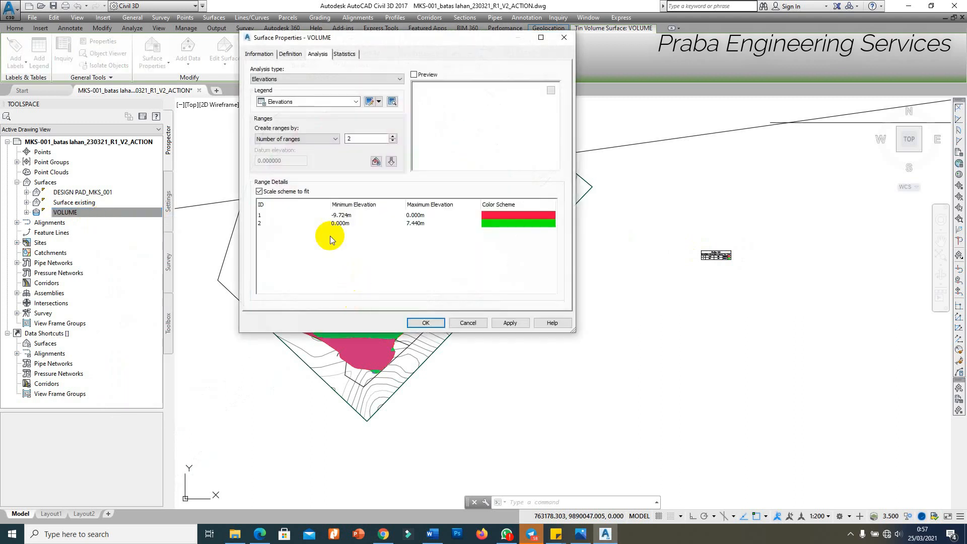
pyautogui.click(258, 54)
pyautogui.click(355, 157)
pyautogui.scroll(5, 289, 189)
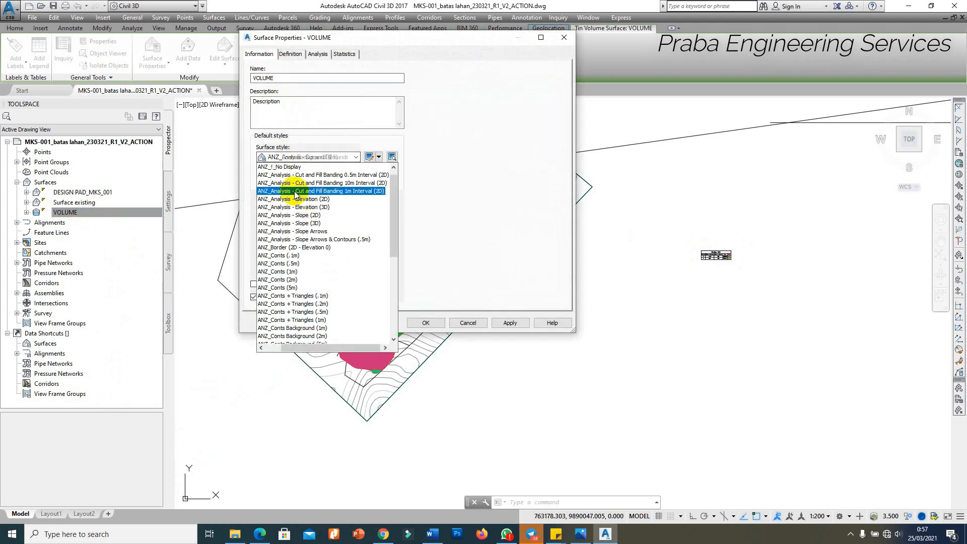
pyautogui.click(273, 167)
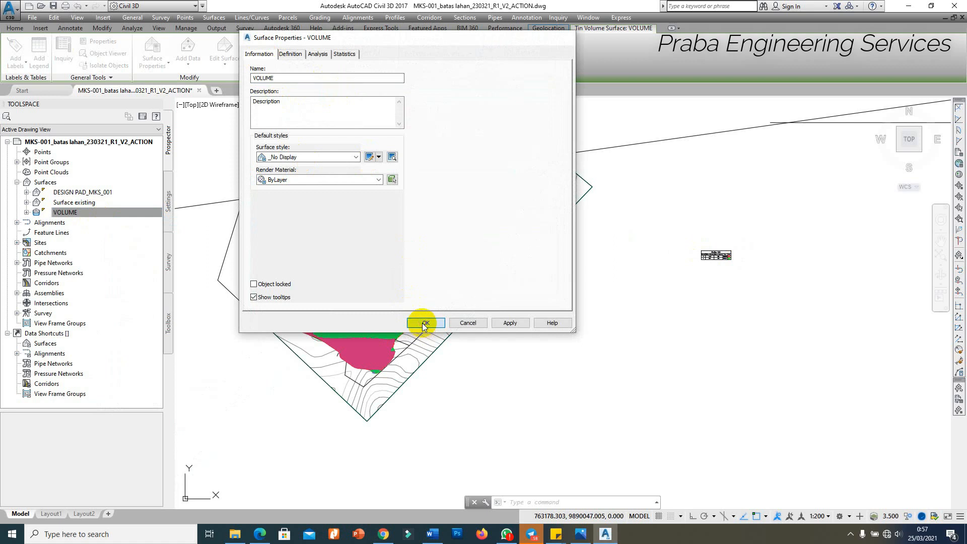
pyautogui.click(424, 323)
# Check the cut, fill and net volumes in the VOLUME surface's statistics.
pyautogui.rightClick(88, 216)
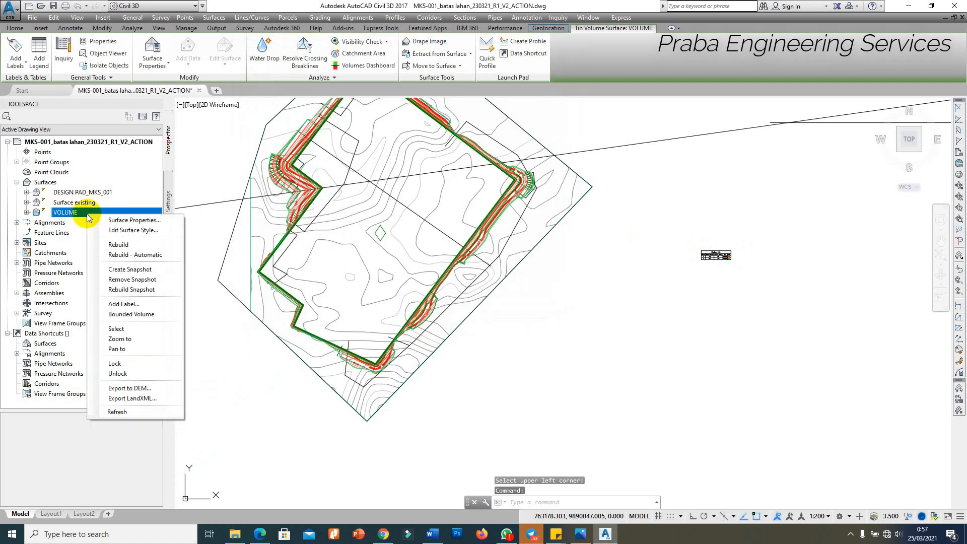
pyautogui.click(118, 220)
pyautogui.click(346, 57)
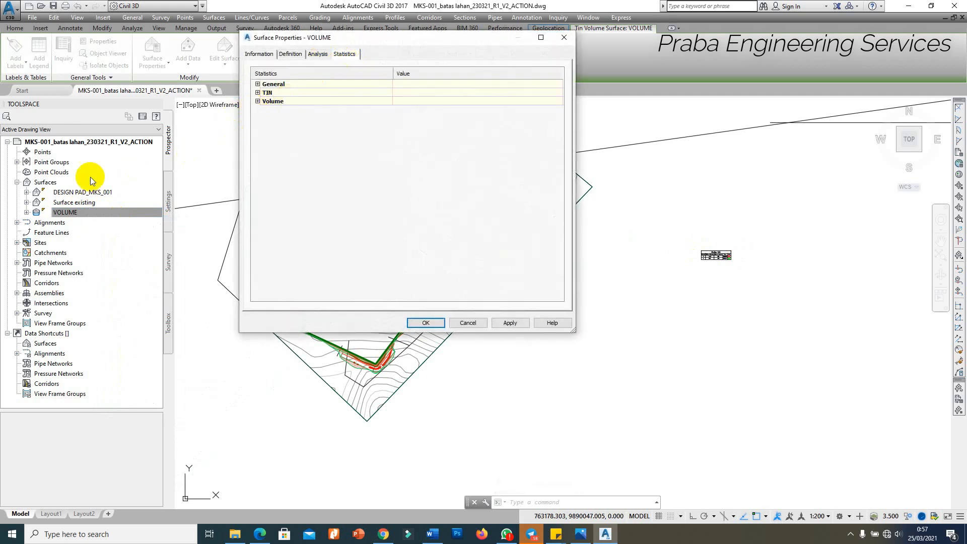
pyautogui.click(258, 101)
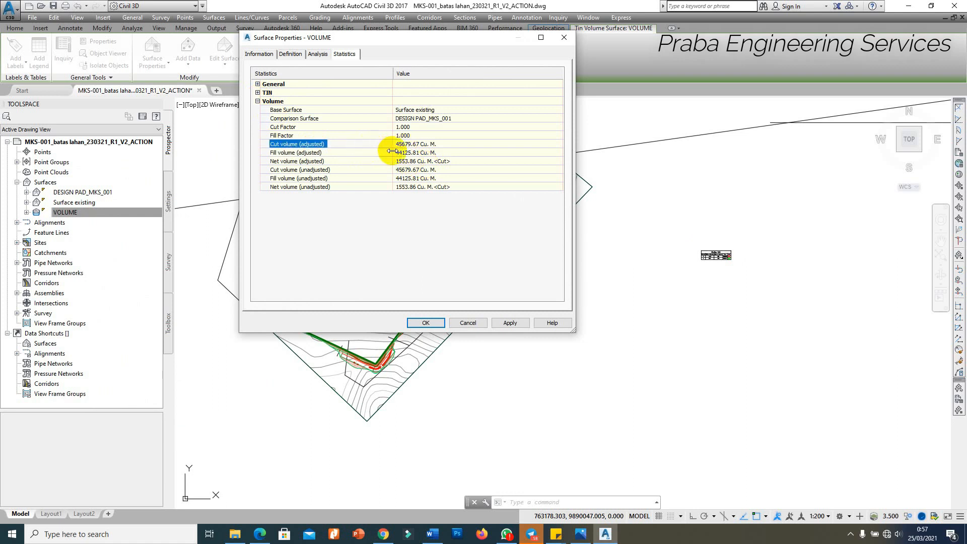
pyautogui.click(469, 323)
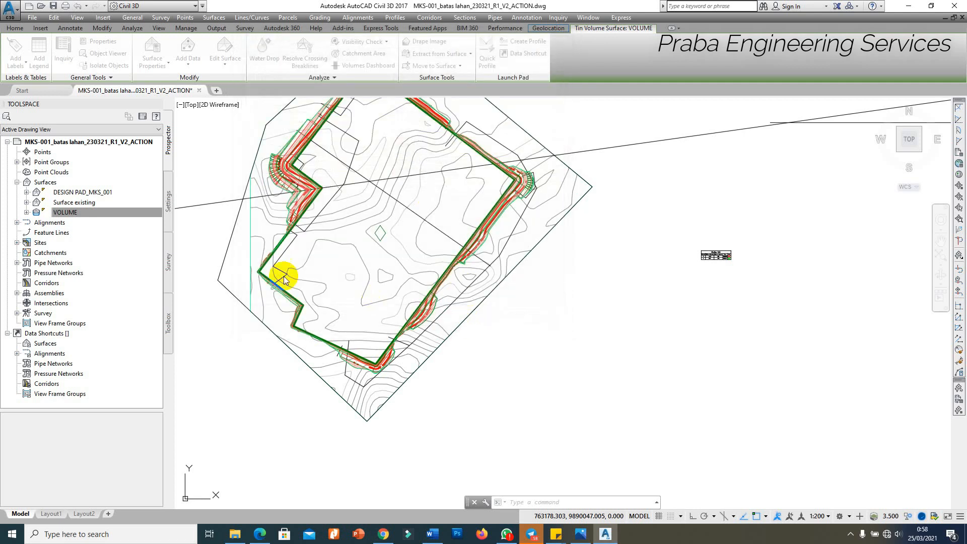
# Check the cut and fill volumes of the entire DESIGN PAD_MKS_001 grading group in Site MKS with the Grading Volume Tools.
pyautogui.click(319, 17)
pyautogui.click(330, 31)
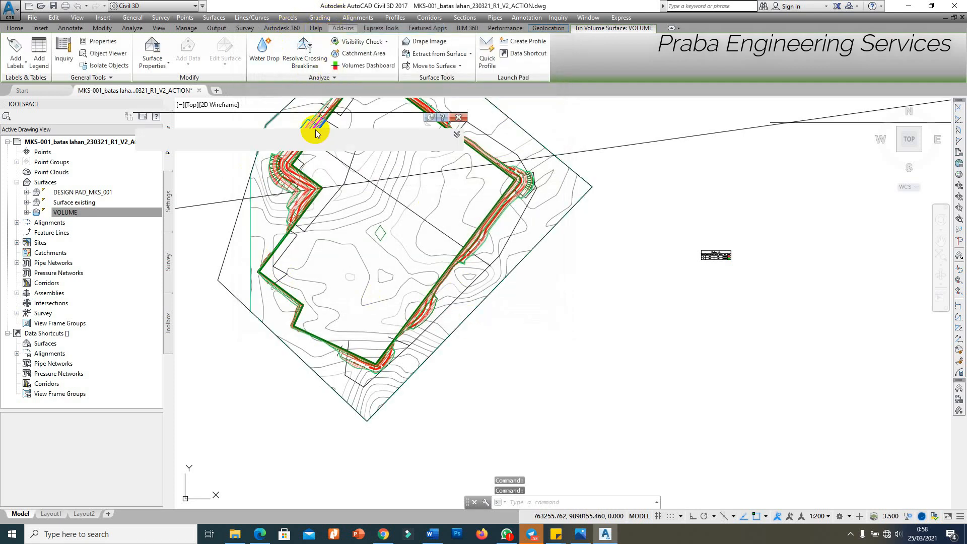
pyautogui.click(385, 135)
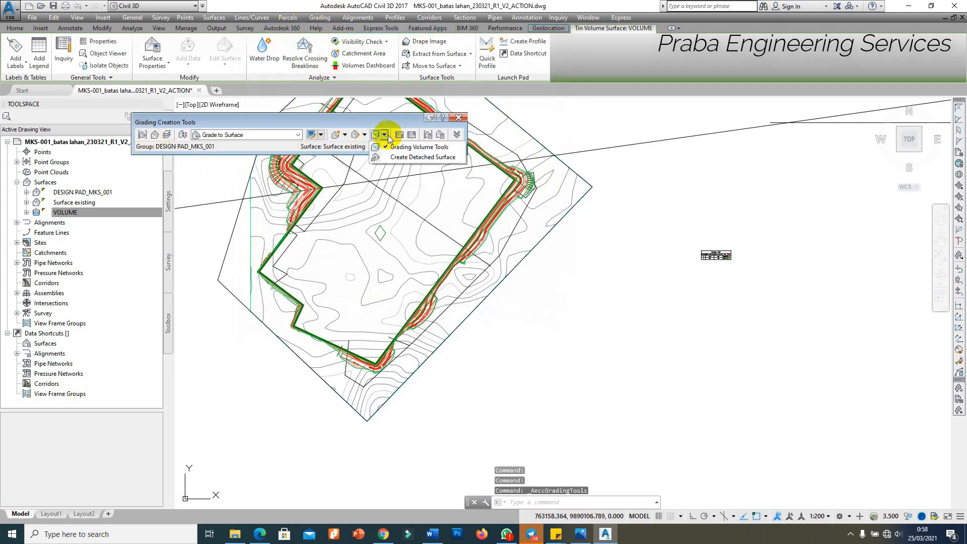
pyautogui.click(392, 147)
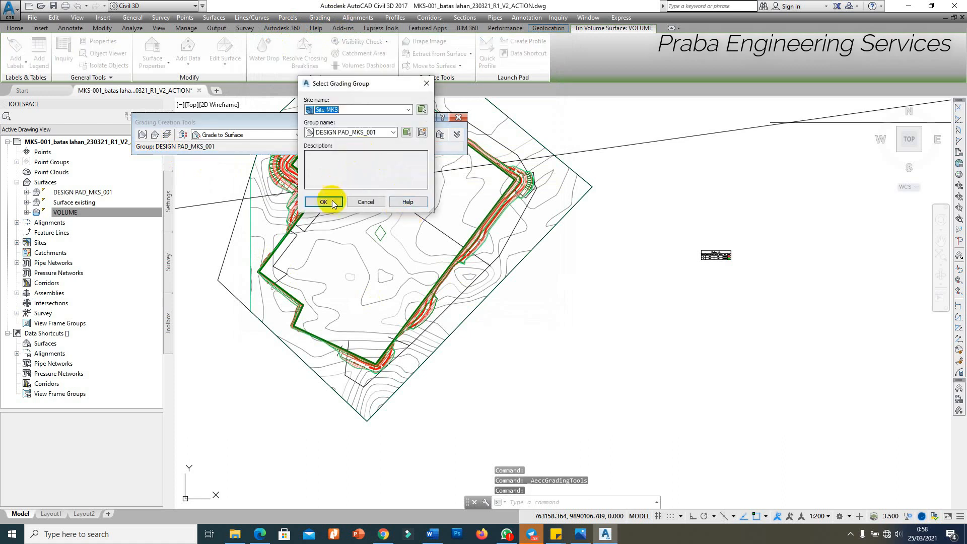
pyautogui.click(328, 199)
pyautogui.click(45, 24)
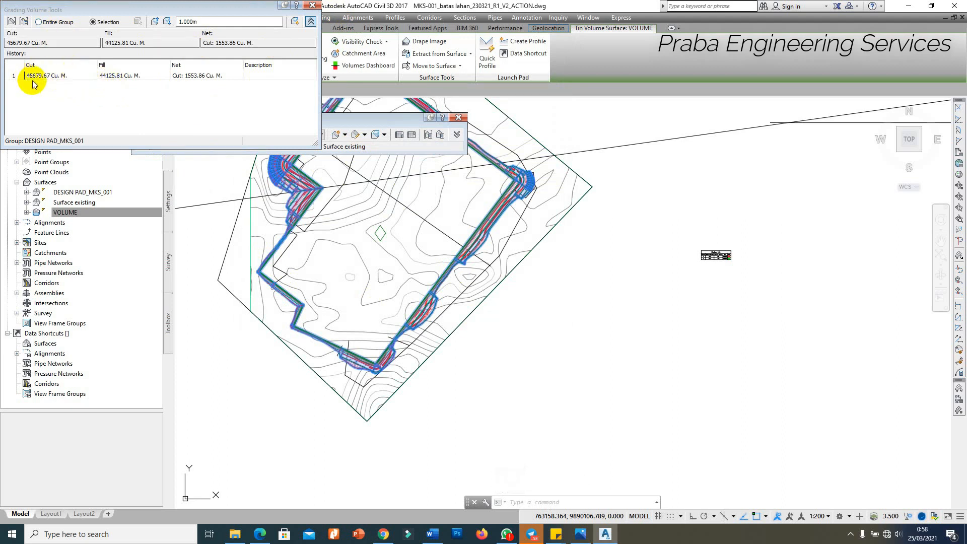
pyautogui.click(268, 3)
pyautogui.click(312, 5)
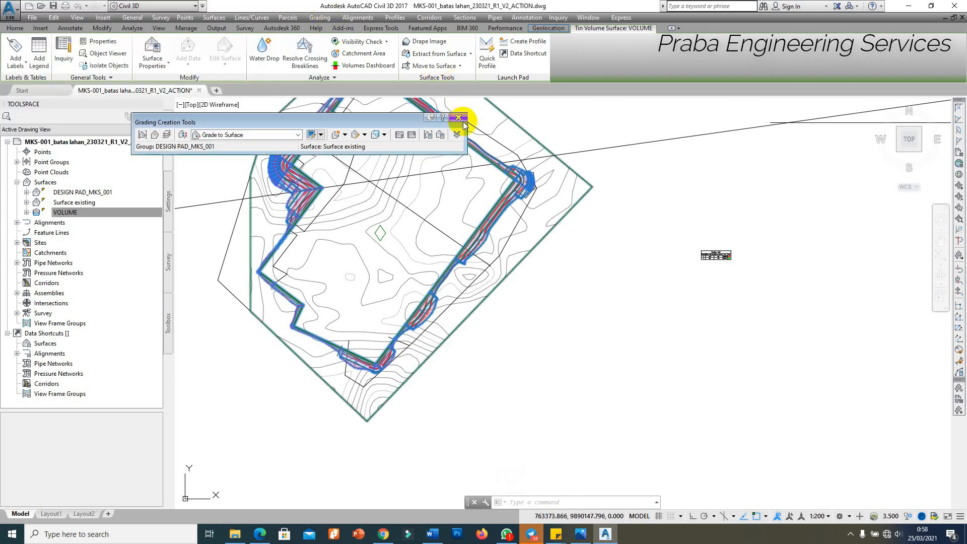
# Close the Grading Creation Tools and change the Surface existing surface's style to _No Display.
pyautogui.click(458, 117)
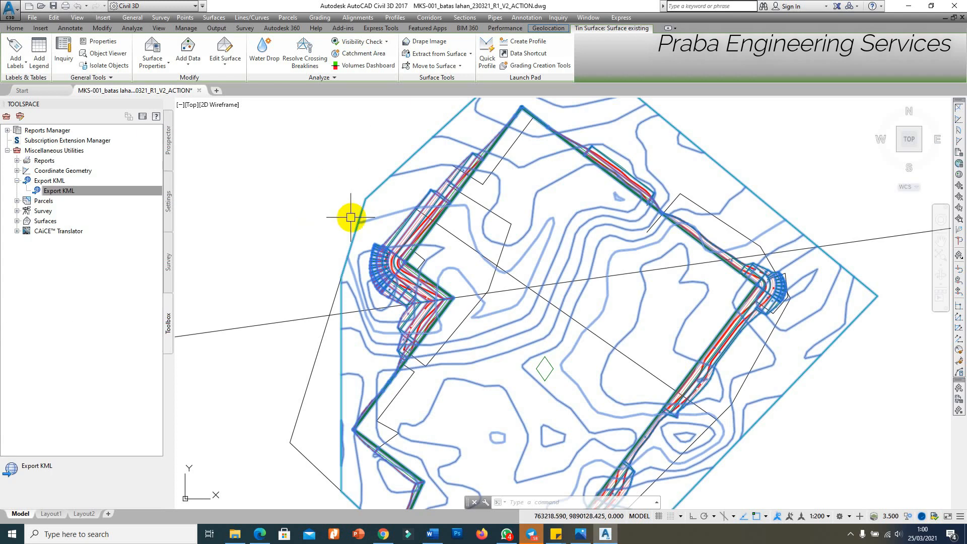
pyautogui.scroll(-2, 384, 194)
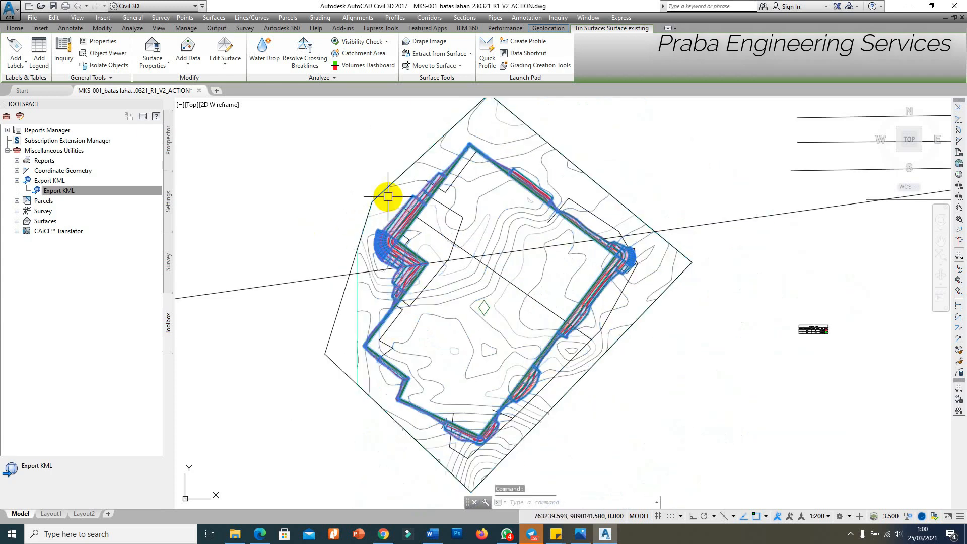
pyautogui.scroll(6, 381, 220)
pyautogui.scroll(-2, 380, 219)
pyautogui.click(391, 229)
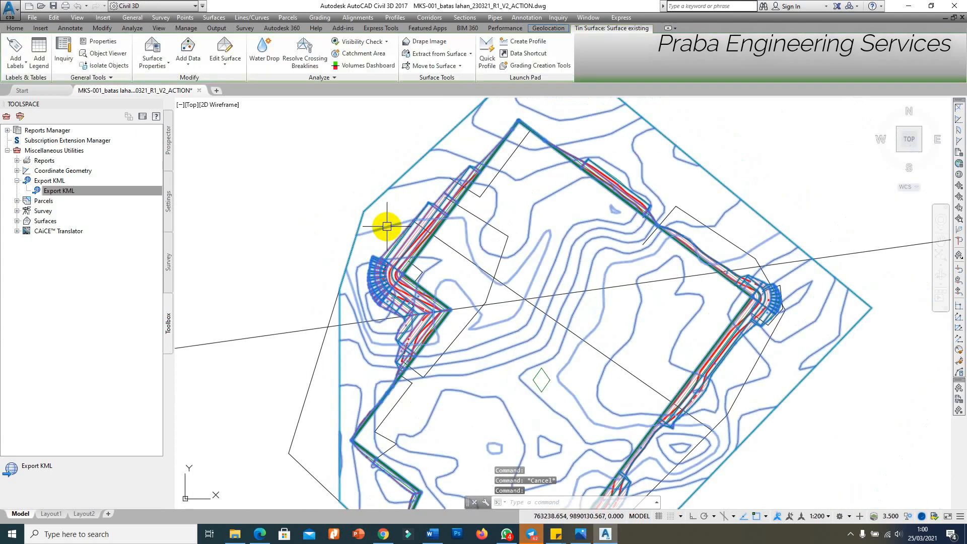
pyautogui.rightClick(385, 223)
pyautogui.click(437, 330)
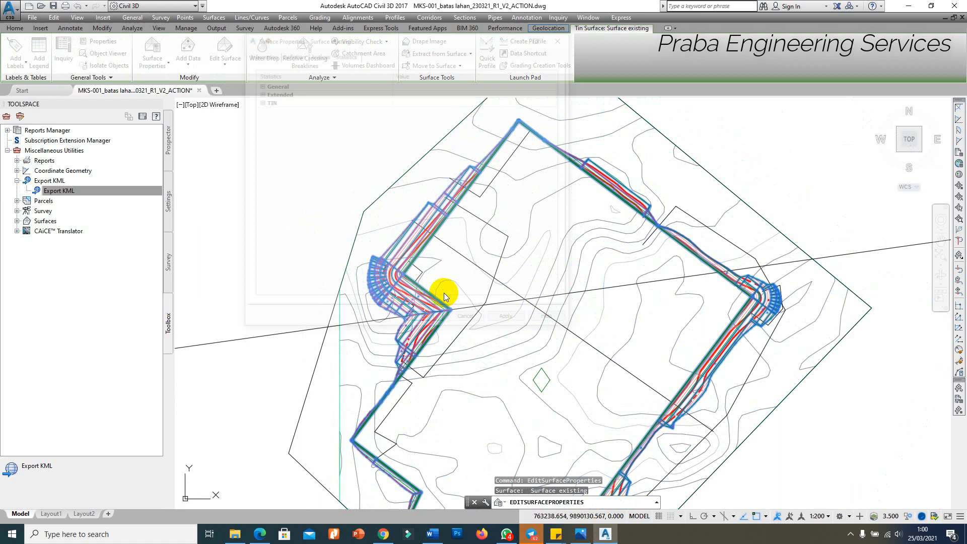
pyautogui.click(259, 53)
pyautogui.click(313, 157)
pyautogui.scroll(5, 282, 171)
pyautogui.click(279, 166)
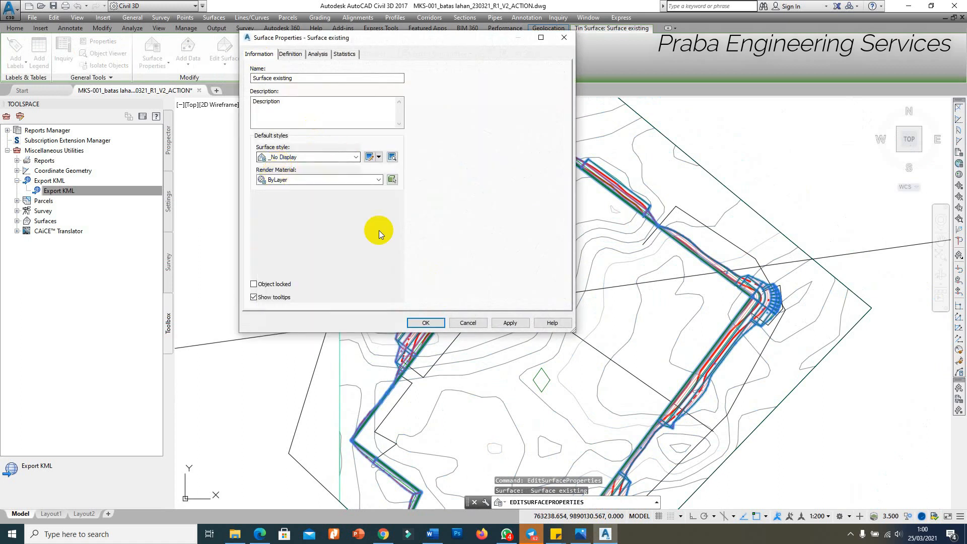
pyautogui.click(426, 323)
# Select a red polyline on the pad's western slope together with all similar objects and delete them.
pyautogui.scroll(8, 426, 352)
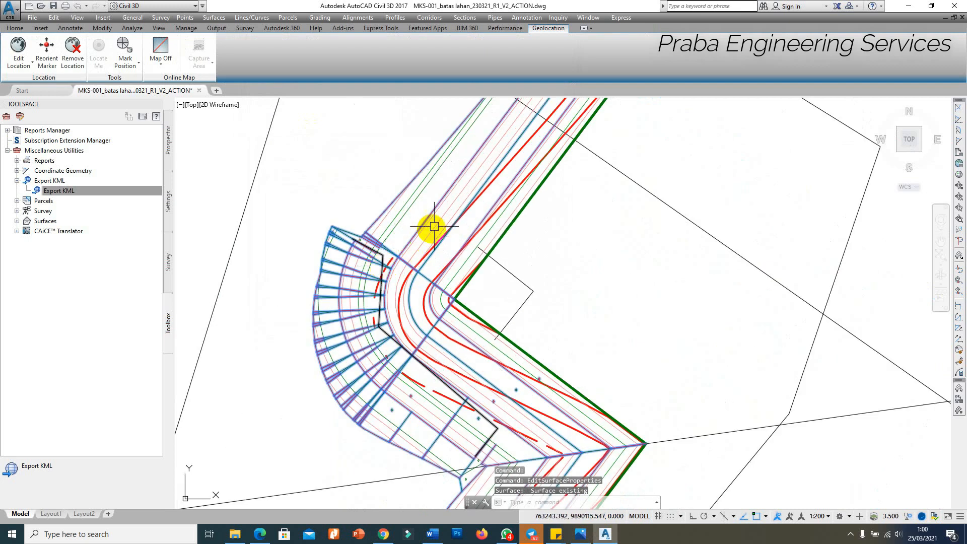
pyautogui.scroll(2, 492, 183)
pyautogui.click(493, 201)
pyautogui.scroll(-4, 518, 233)
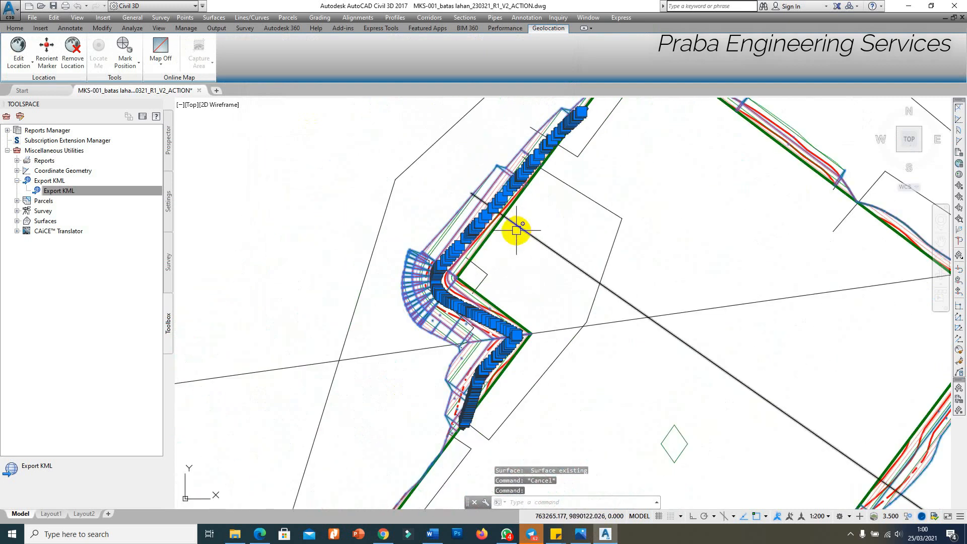
pyautogui.scroll(-4, 517, 222)
pyautogui.scroll(7, 557, 177)
pyautogui.rightClick(563, 175)
pyautogui.click(602, 333)
pyautogui.scroll(-5, 492, 227)
pyautogui.press('Delete')
# Select the remaining black outline polylines around the pad by similarity and erase them.
pyautogui.scroll(6, 425, 264)
pyautogui.click(456, 310)
pyautogui.rightClick(495, 315)
pyautogui.click(529, 460)
pyautogui.scroll(-5, 495, 302)
pyautogui.write('E')
pyautogui.press('Return')
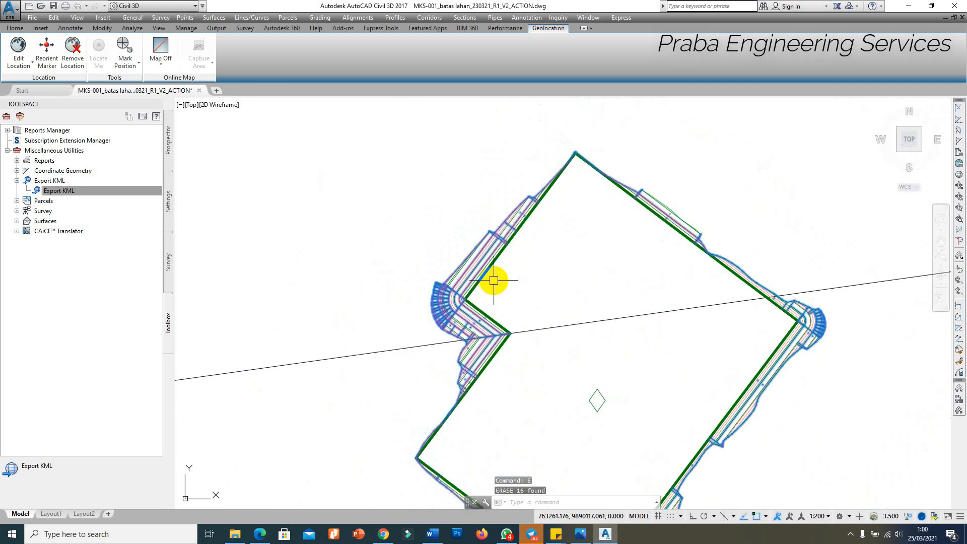
# Erase the long line crossing the site.
pyautogui.scroll(-6, 494, 280)
pyautogui.press('Escape')
pyautogui.click(587, 240)
pyautogui.write('E')
pyautogui.press('Return')
# Inspect the DESIGN PAD_MKS_001 surface in 3D with the Object Viewer.
pyautogui.scroll(8, 458, 234)
pyautogui.click(469, 274)
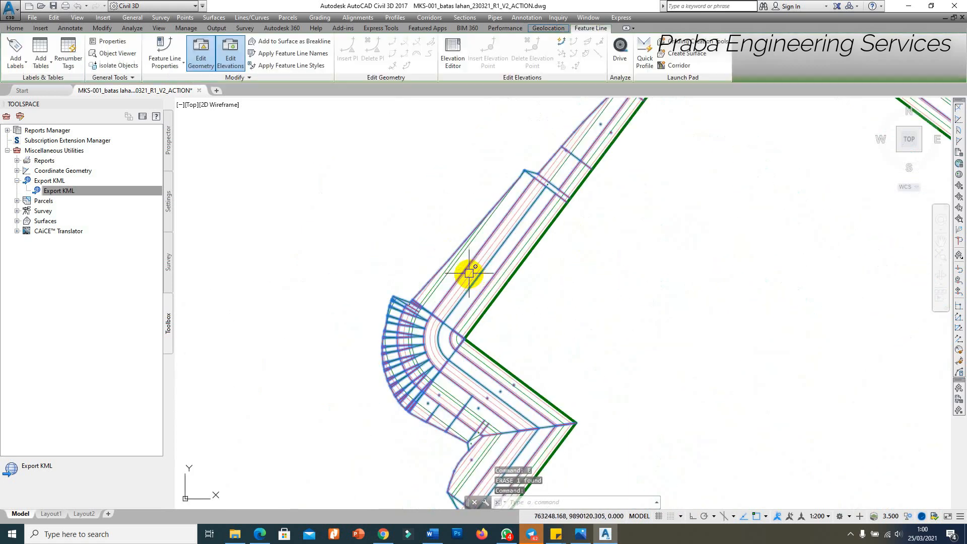
pyautogui.scroll(4, 469, 273)
pyautogui.press('Escape')
pyautogui.click(470, 273)
pyautogui.rightClick(471, 272)
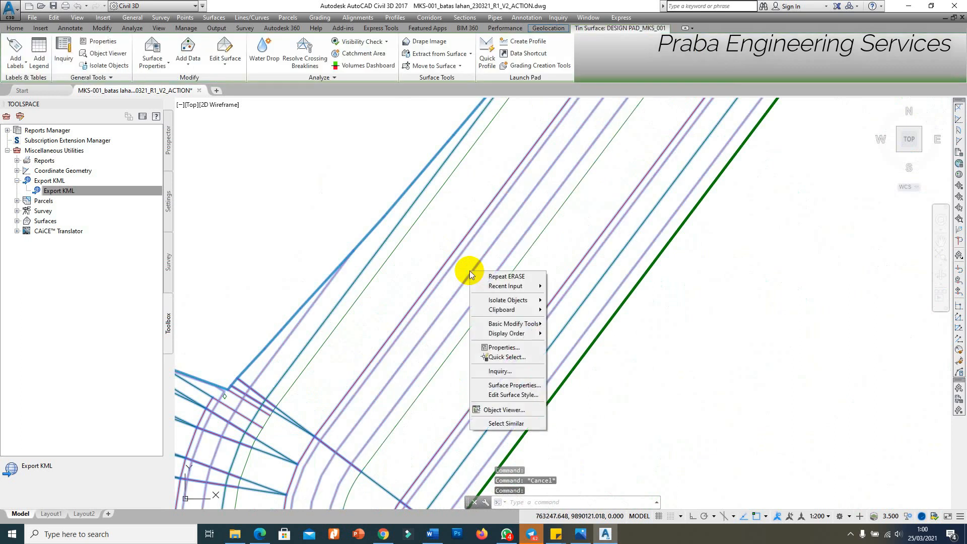
pyautogui.click(512, 410)
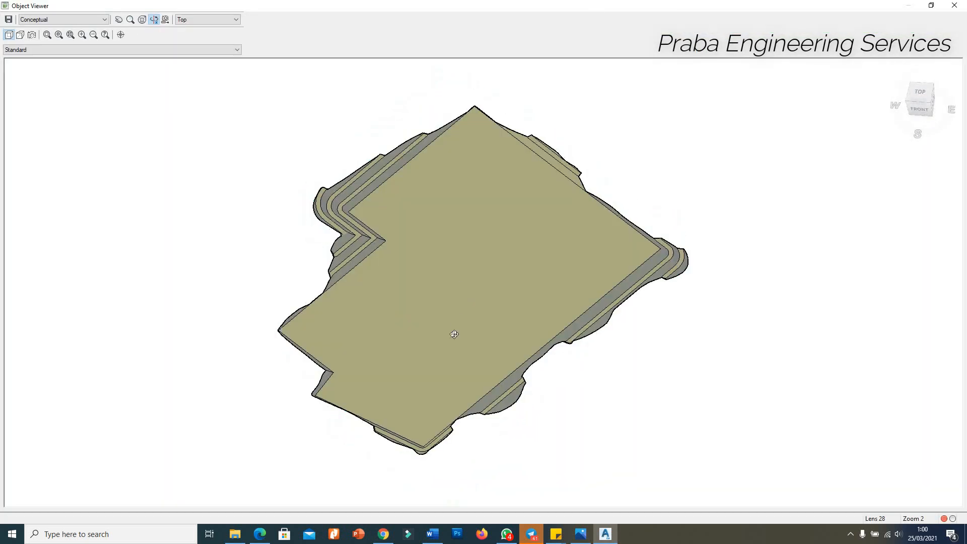
pyautogui.moveTo(455, 335)
pyautogui.mouseDown()
pyautogui.moveTo(542, 293)
pyautogui.moveTo(566, 291)
pyautogui.moveTo(565, 309)
pyautogui.mouseUp()
pyautogui.press('Escape')
# Save the drawing and start a KML export limited to the selected DESIGN PAD_MKS_001 surface.
pyautogui.scroll(-5, 414, 227)
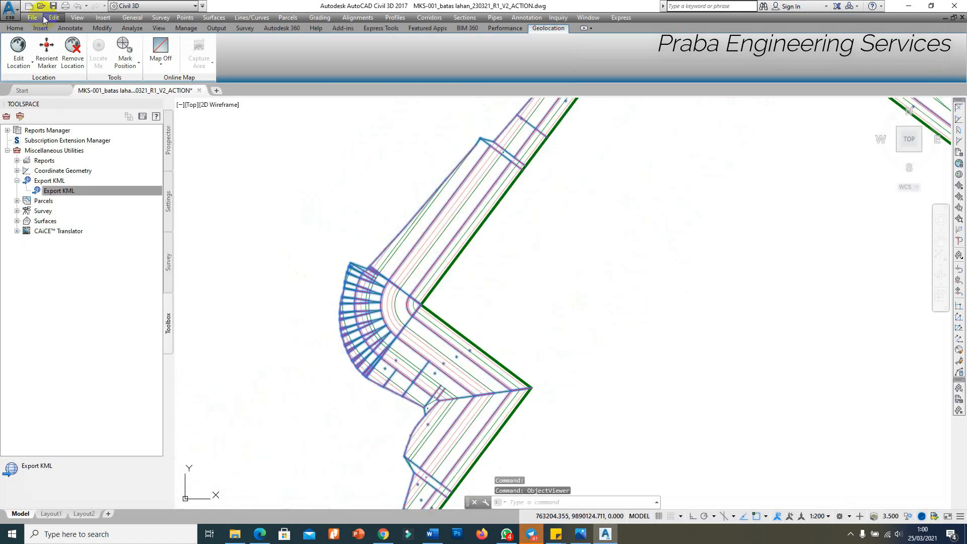
pyautogui.click(53, 8)
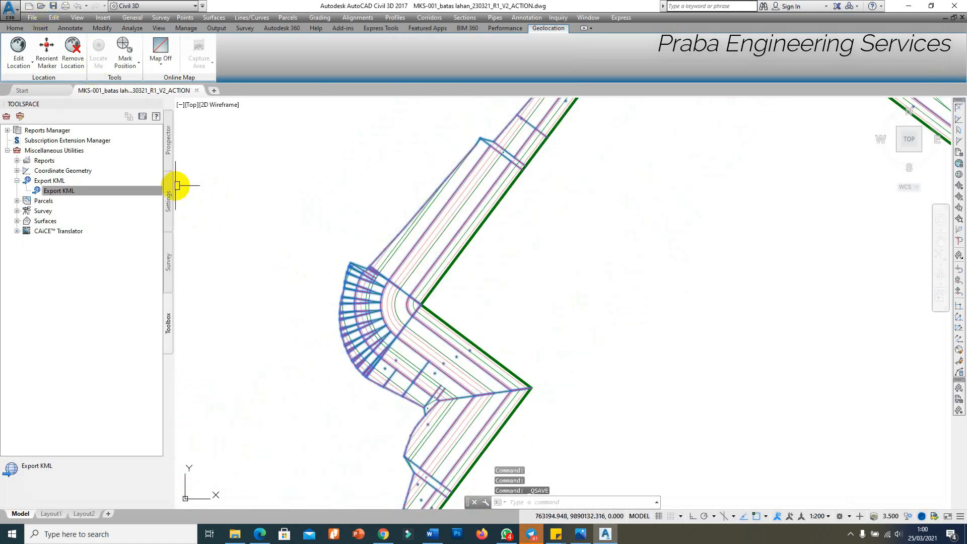
pyautogui.rightClick(105, 191)
pyautogui.click(116, 198)
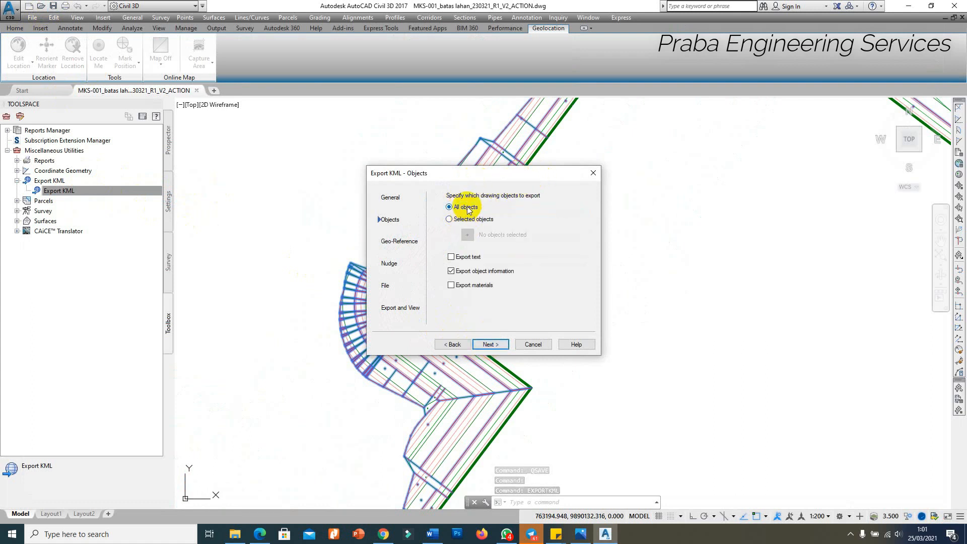
pyautogui.click(472, 237)
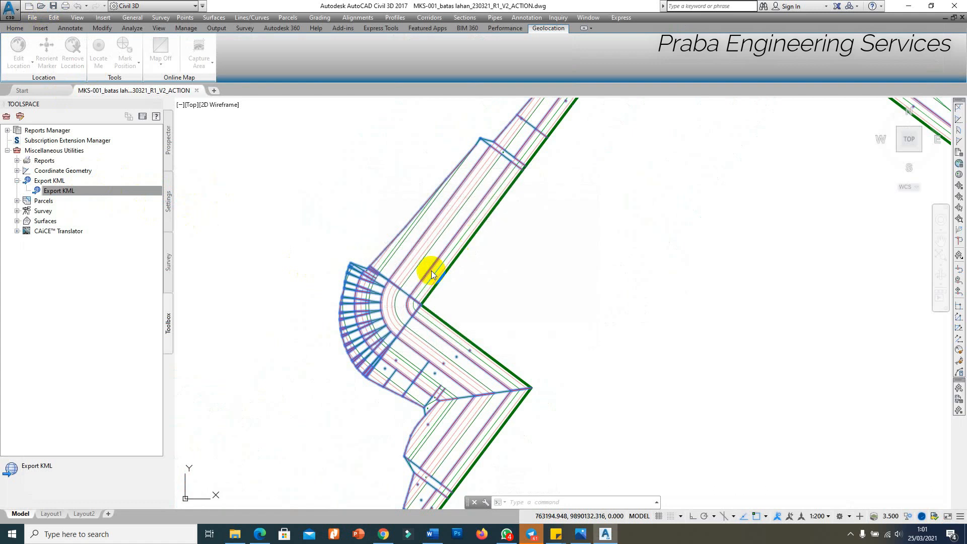
pyautogui.scroll(3, 417, 255)
pyautogui.click(416, 250)
pyautogui.scroll(-5, 402, 253)
pyautogui.scroll(-2, 402, 253)
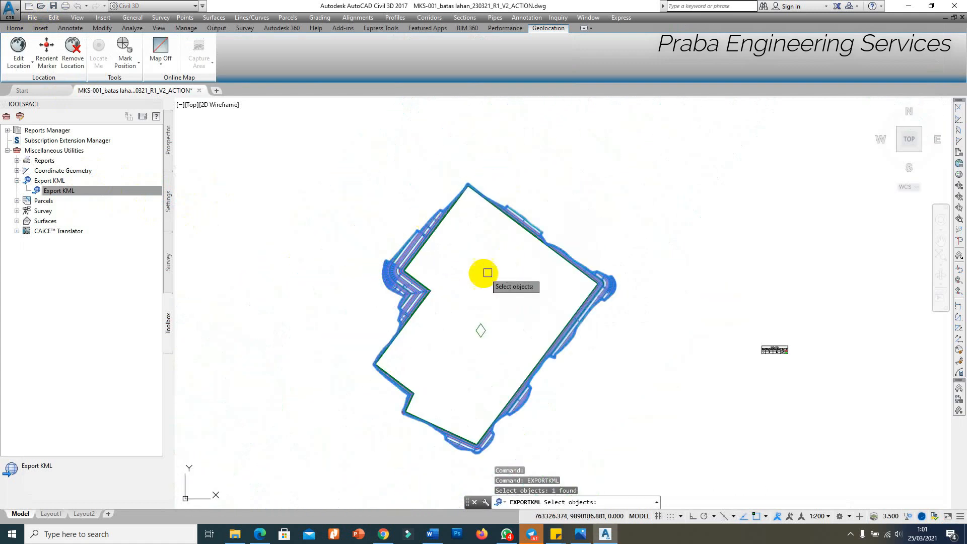
pyautogui.press('Return')
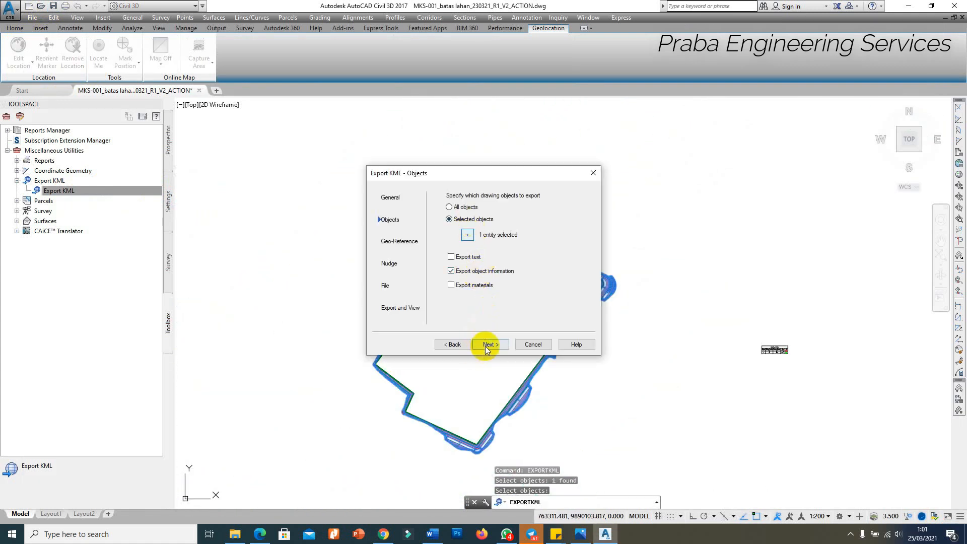
# Continue the KML export through the geo-reference and nudge settings, keeping elevation 0.00 and objects draped on the ground.
pyautogui.click(486, 346)
pyautogui.click(486, 348)
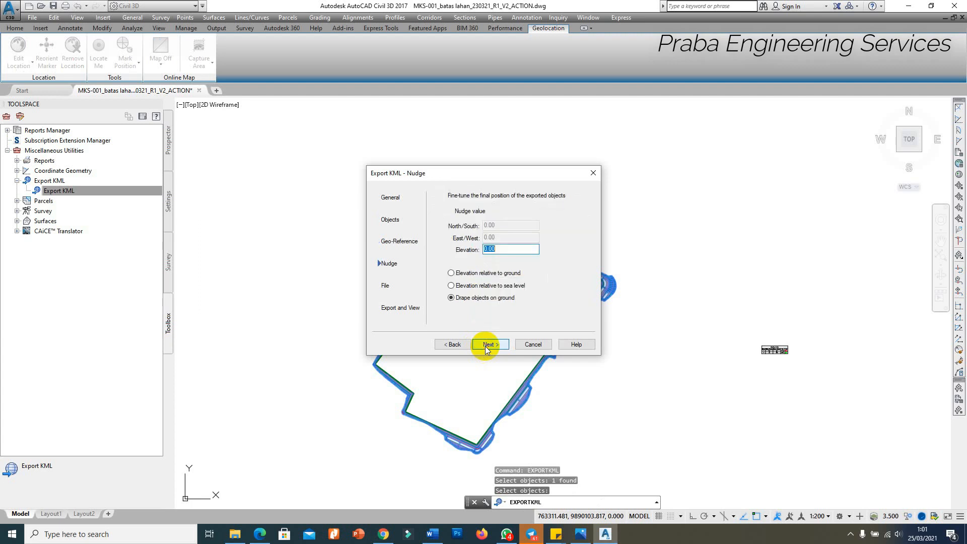
pyautogui.click(486, 347)
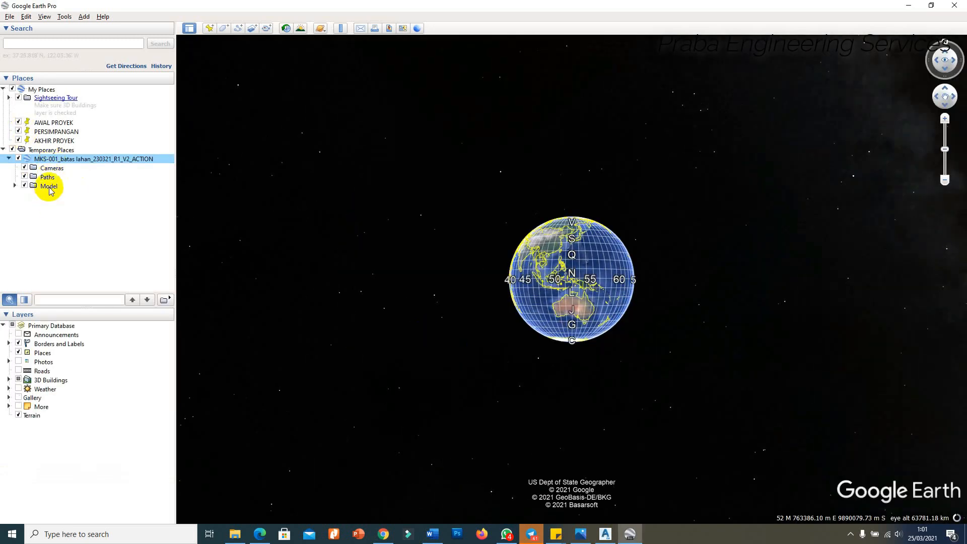
# Fly to the exported Model in Google Earth Pro and examine the pad's position on the satellite imagery.
pyautogui.doubleClick(49, 187)
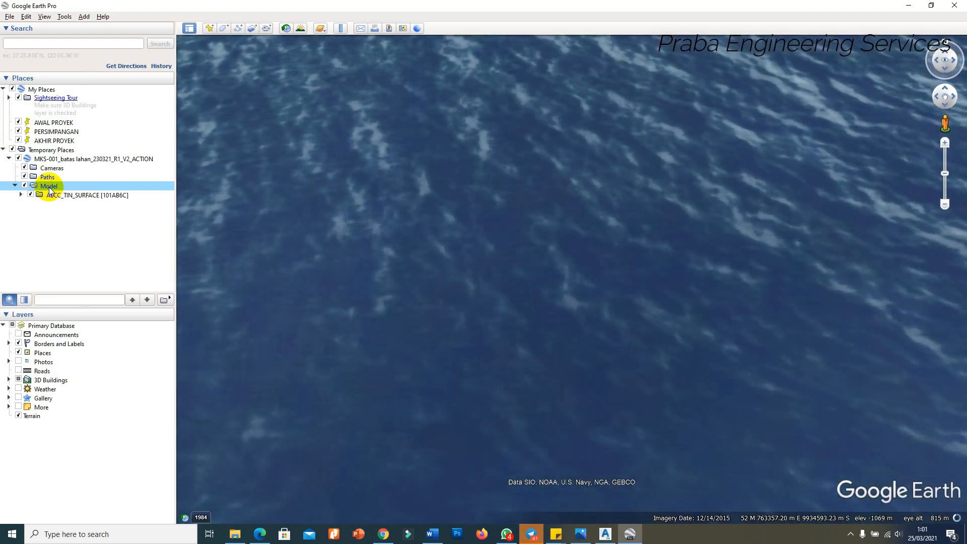
pyautogui.doubleClick(54, 188)
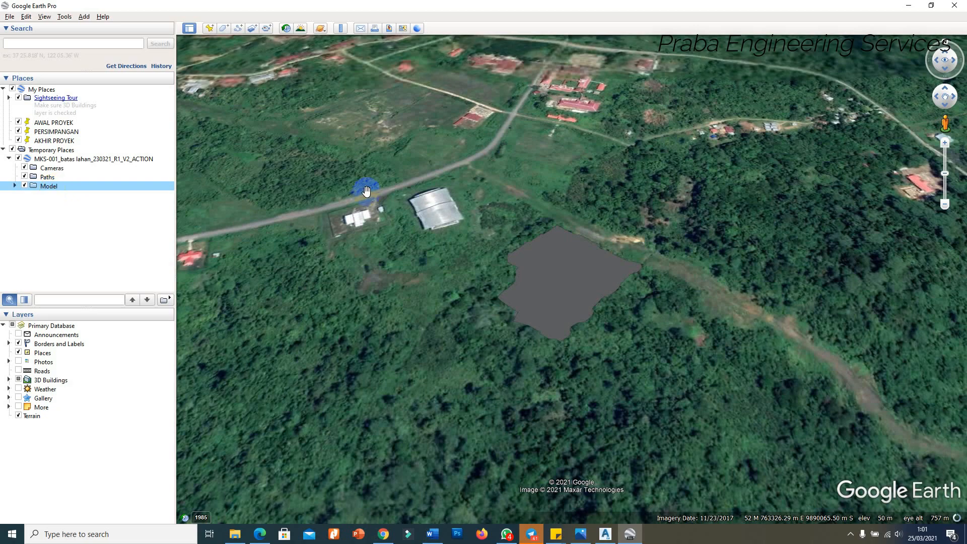
pyautogui.scroll(-2, 508, 219)
pyautogui.scroll(3, 557, 220)
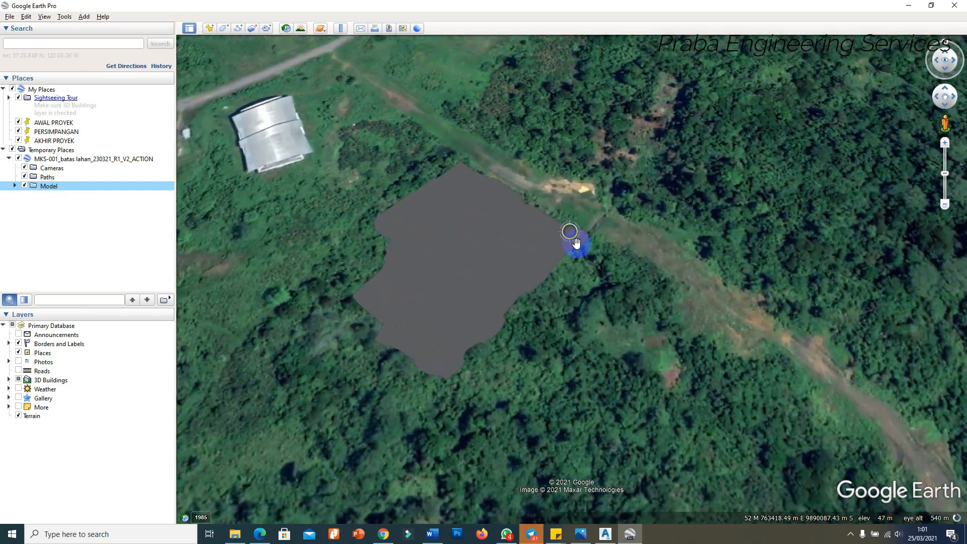
pyautogui.scroll(-2, 577, 243)
pyautogui.moveTo(576, 243); pyautogui.dragTo(633, 250)
pyautogui.click(64, 17)
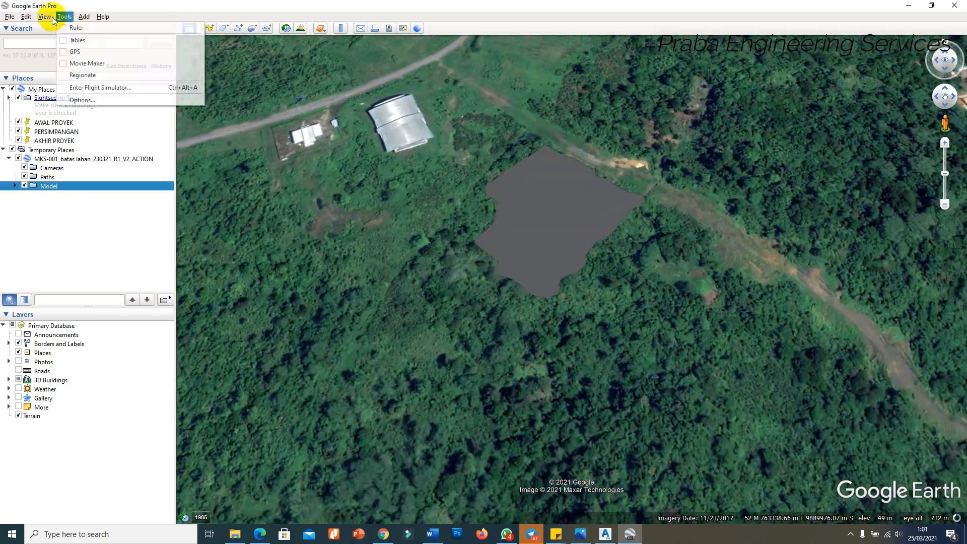
pyautogui.moveTo(53, 17)
pyautogui.click(192, 223)
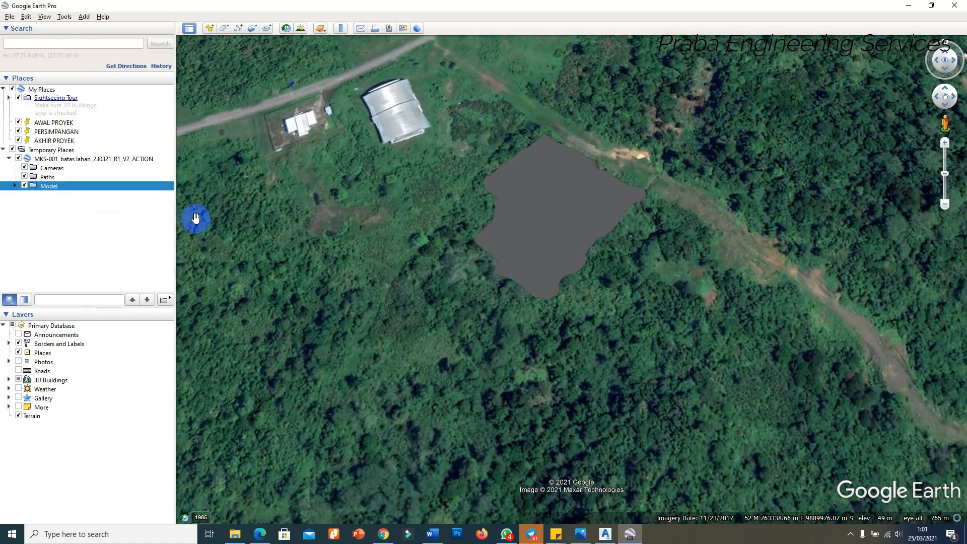
pyautogui.scroll(-3, 574, 236)
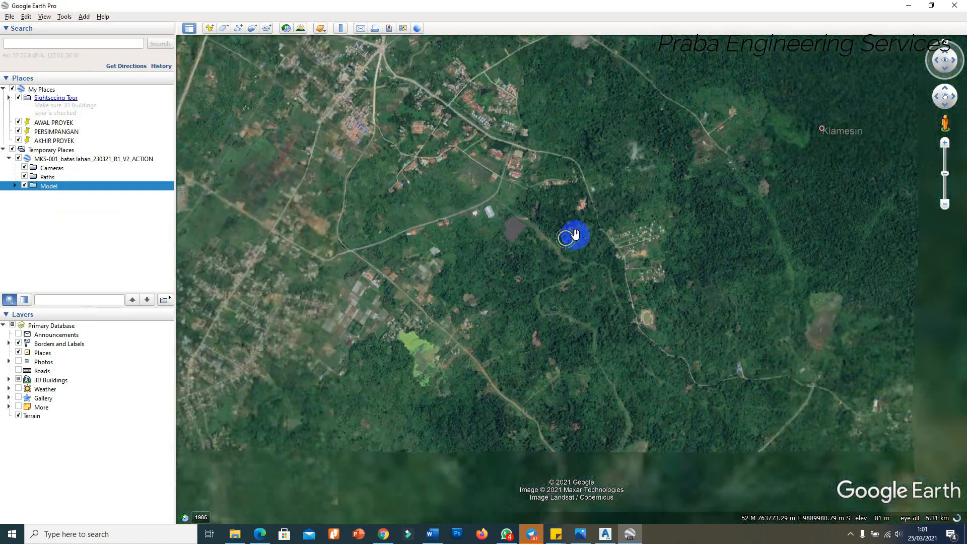